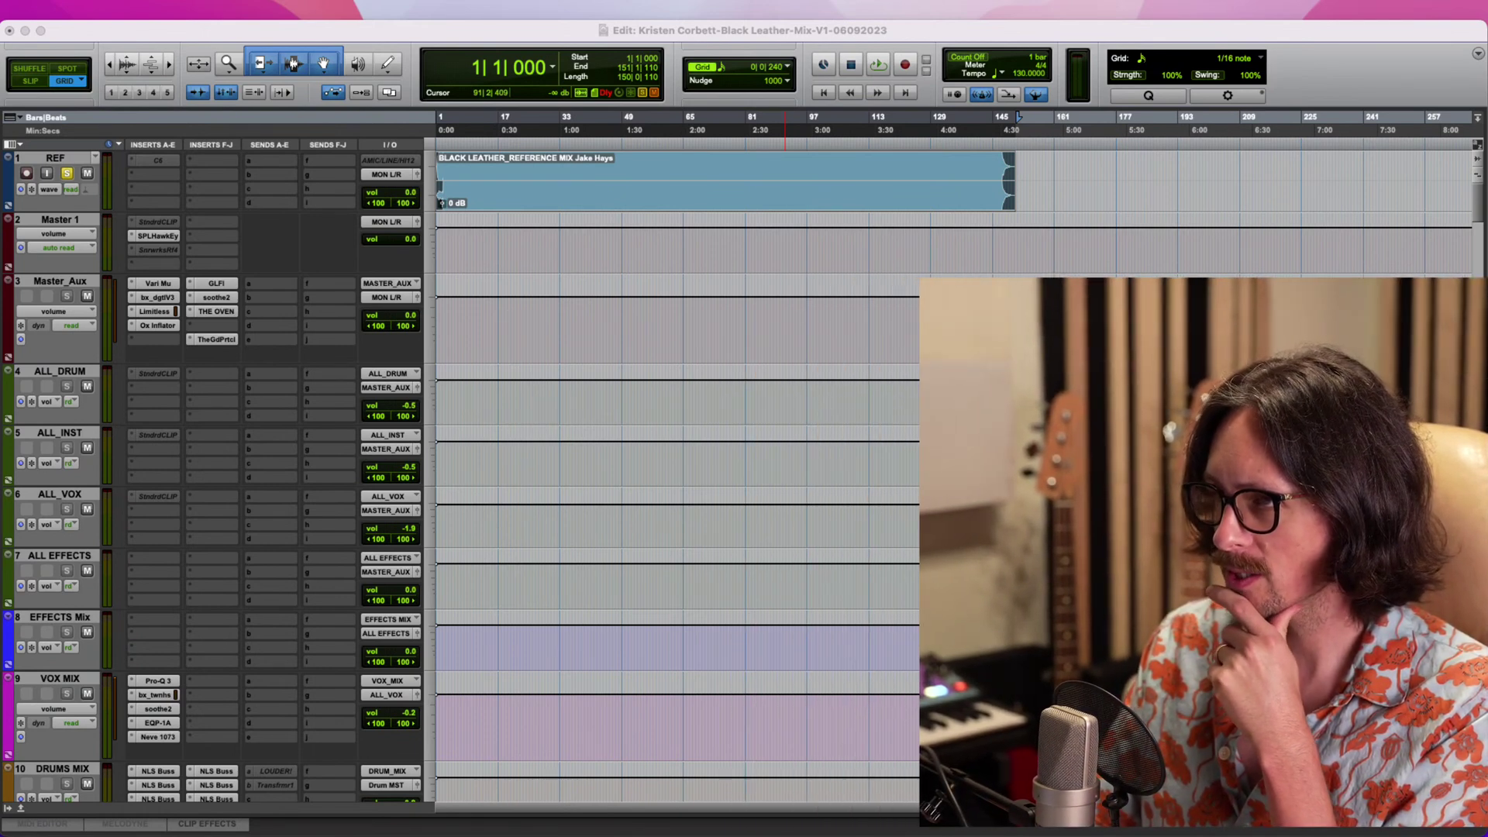
Look through the session's full track list, from the REF track through drums, vocals and guitars, and return to the REF track.
scroll(621, 421, down, 20)
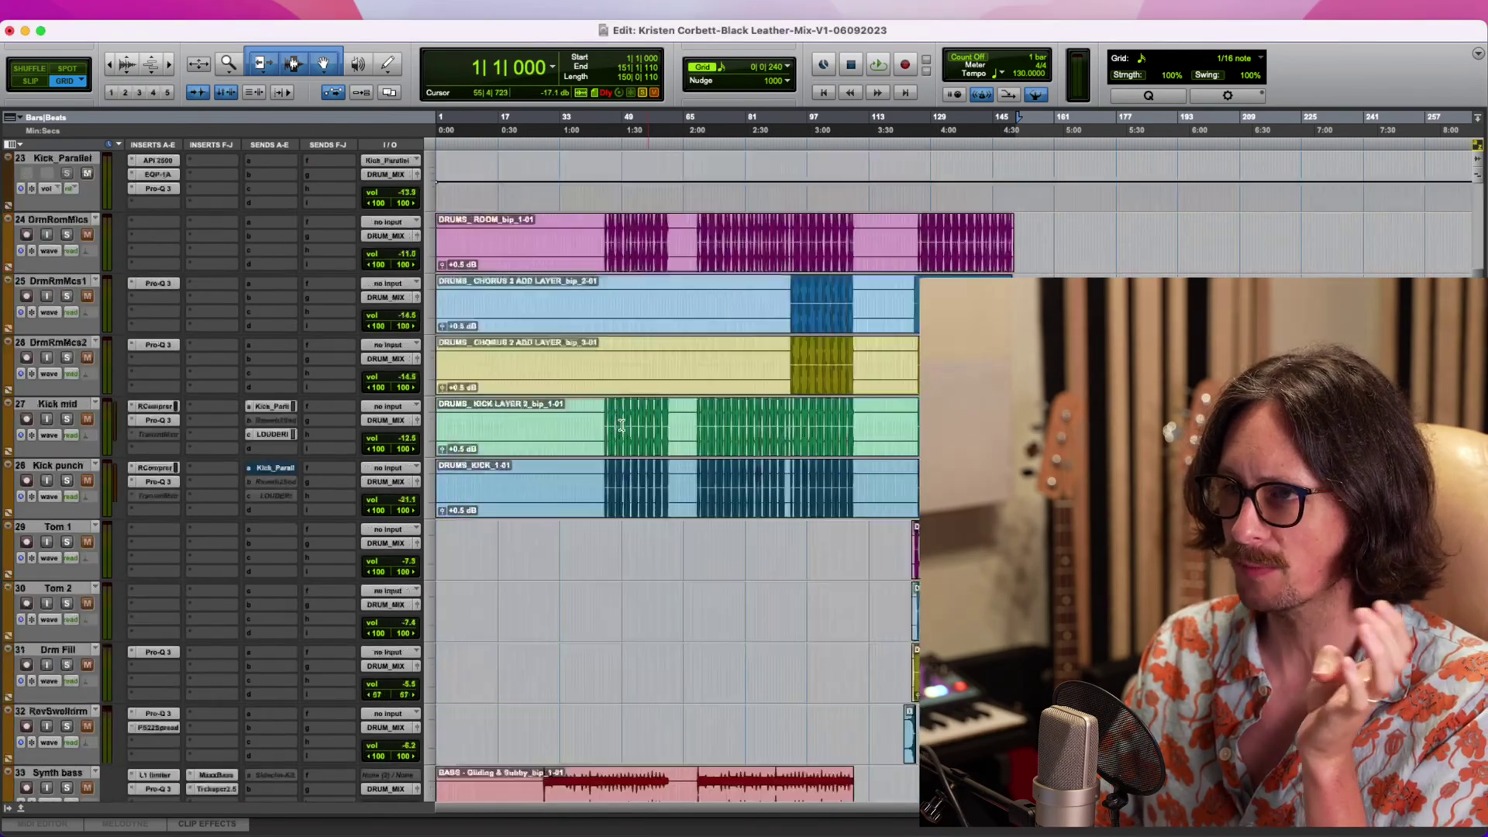
scroll(621, 425, down, 20)
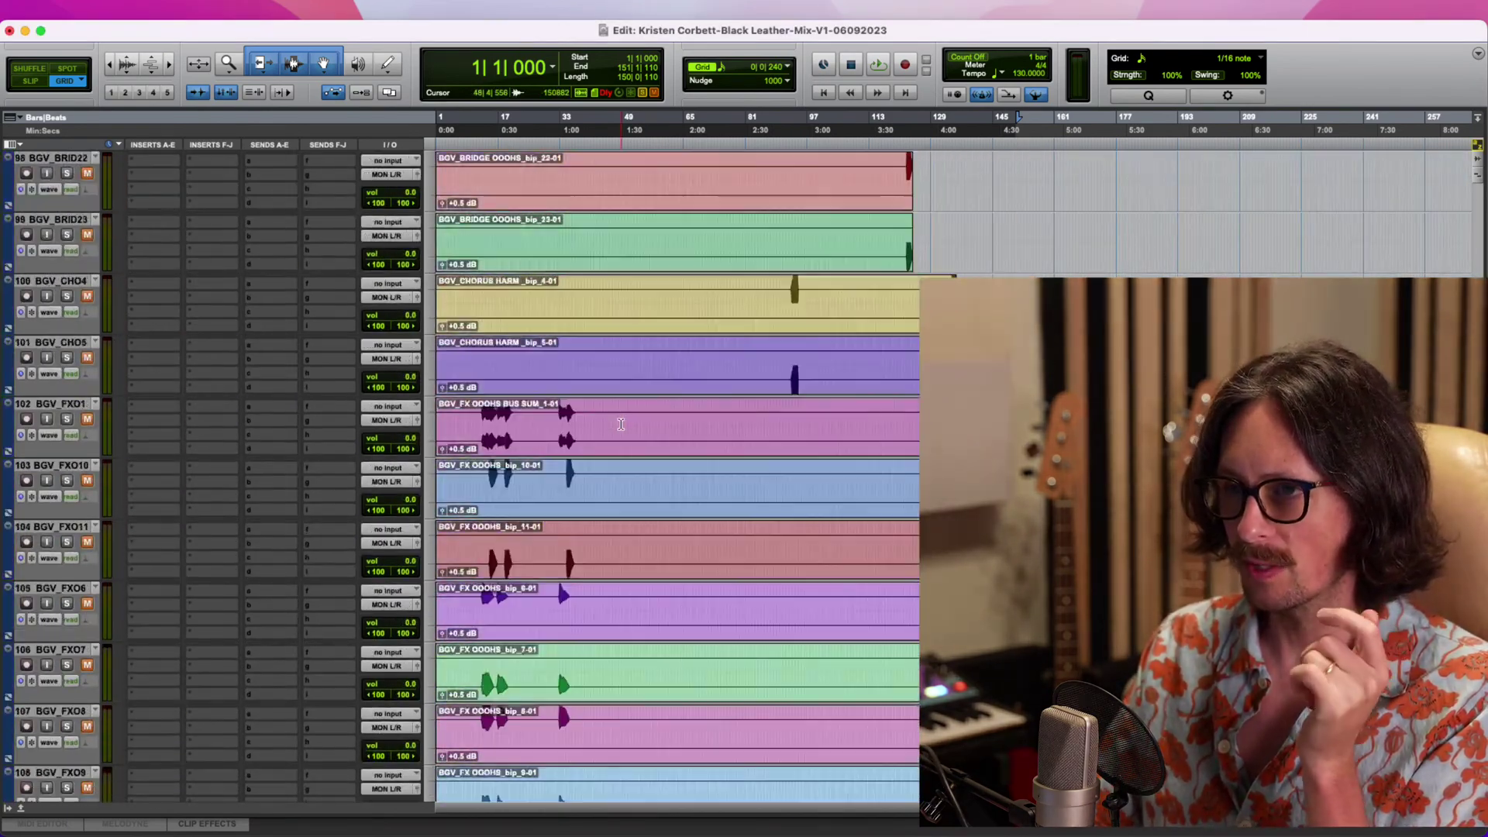
scroll(620, 424, up, 18)
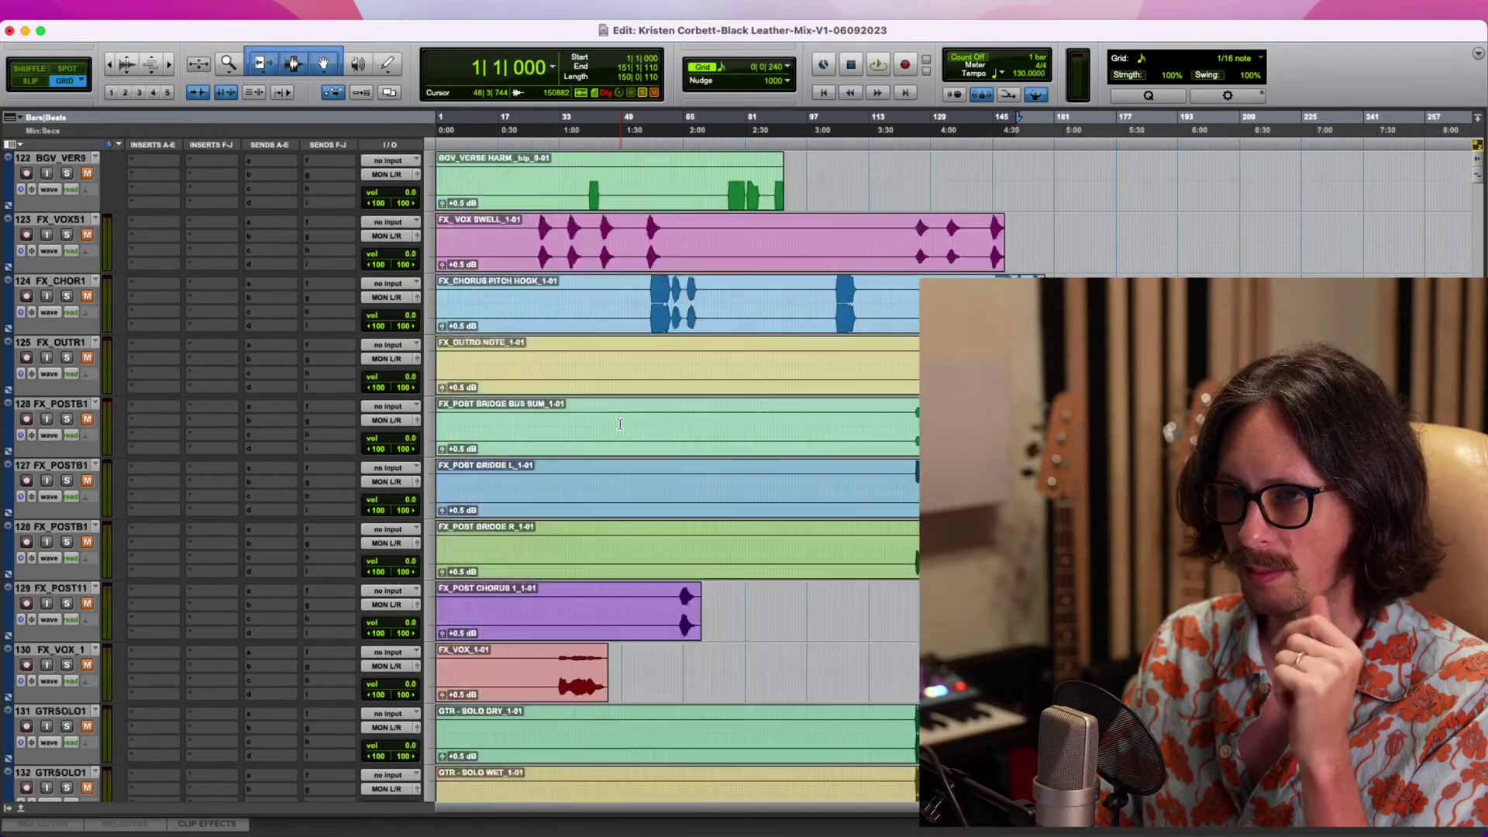
scroll(619, 424, up, 20)
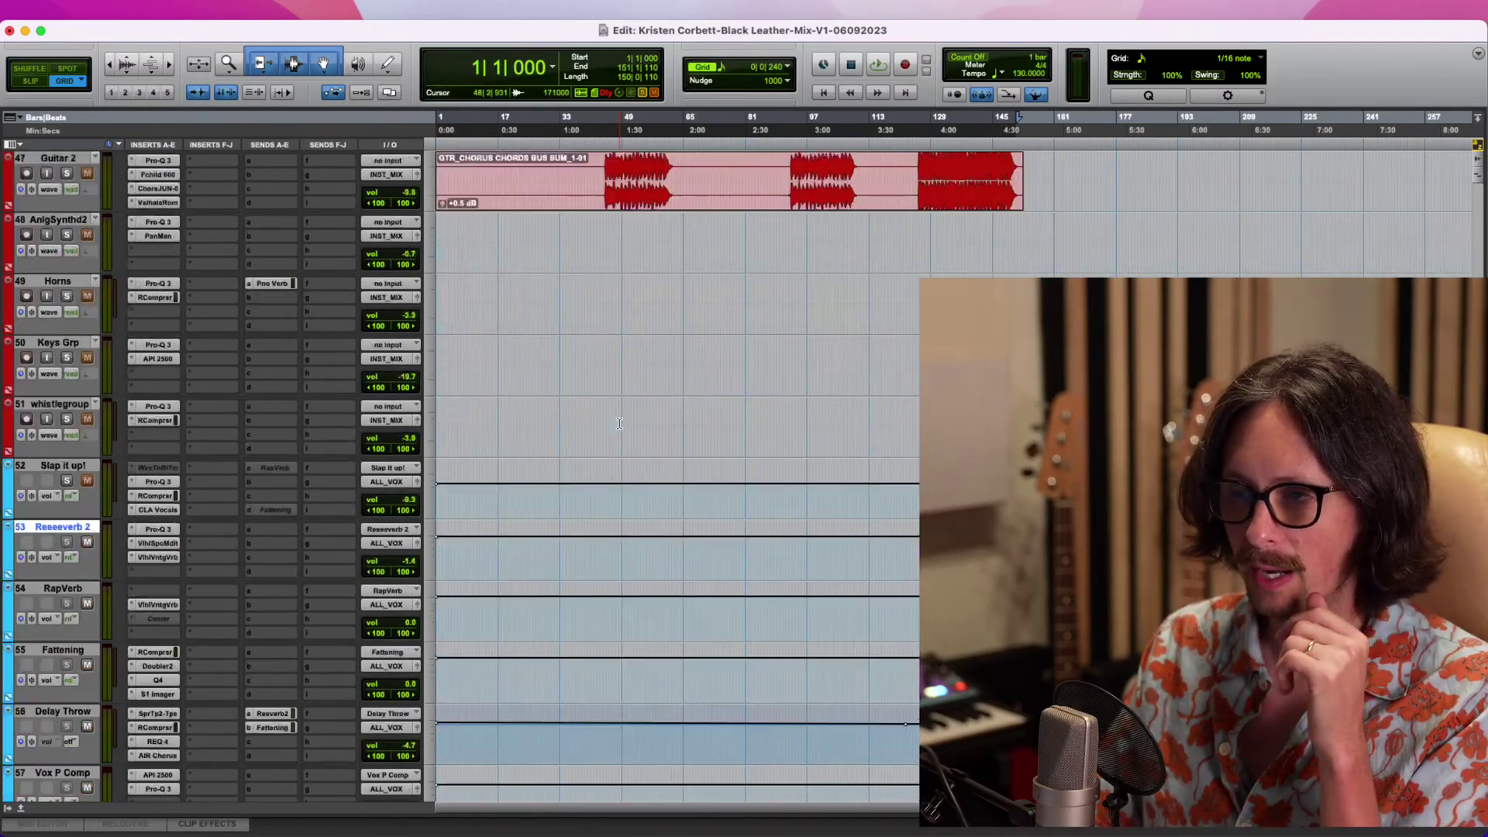
scroll(613, 407, up, 10)
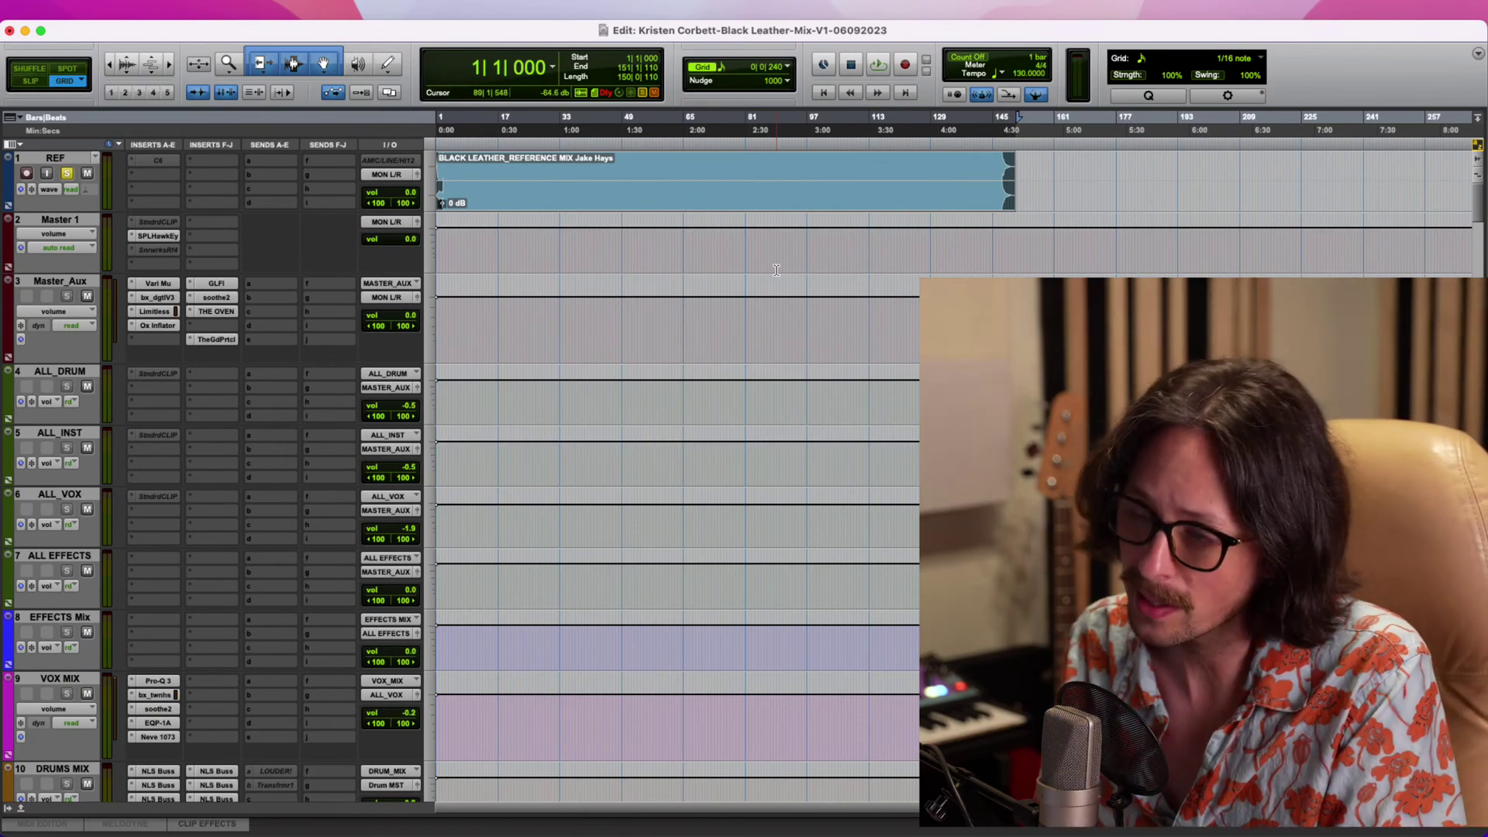
Play the reference mix from the start and check its levels in the Master 1 track's SPL HawkEye analyzer.
key(super+Tab)
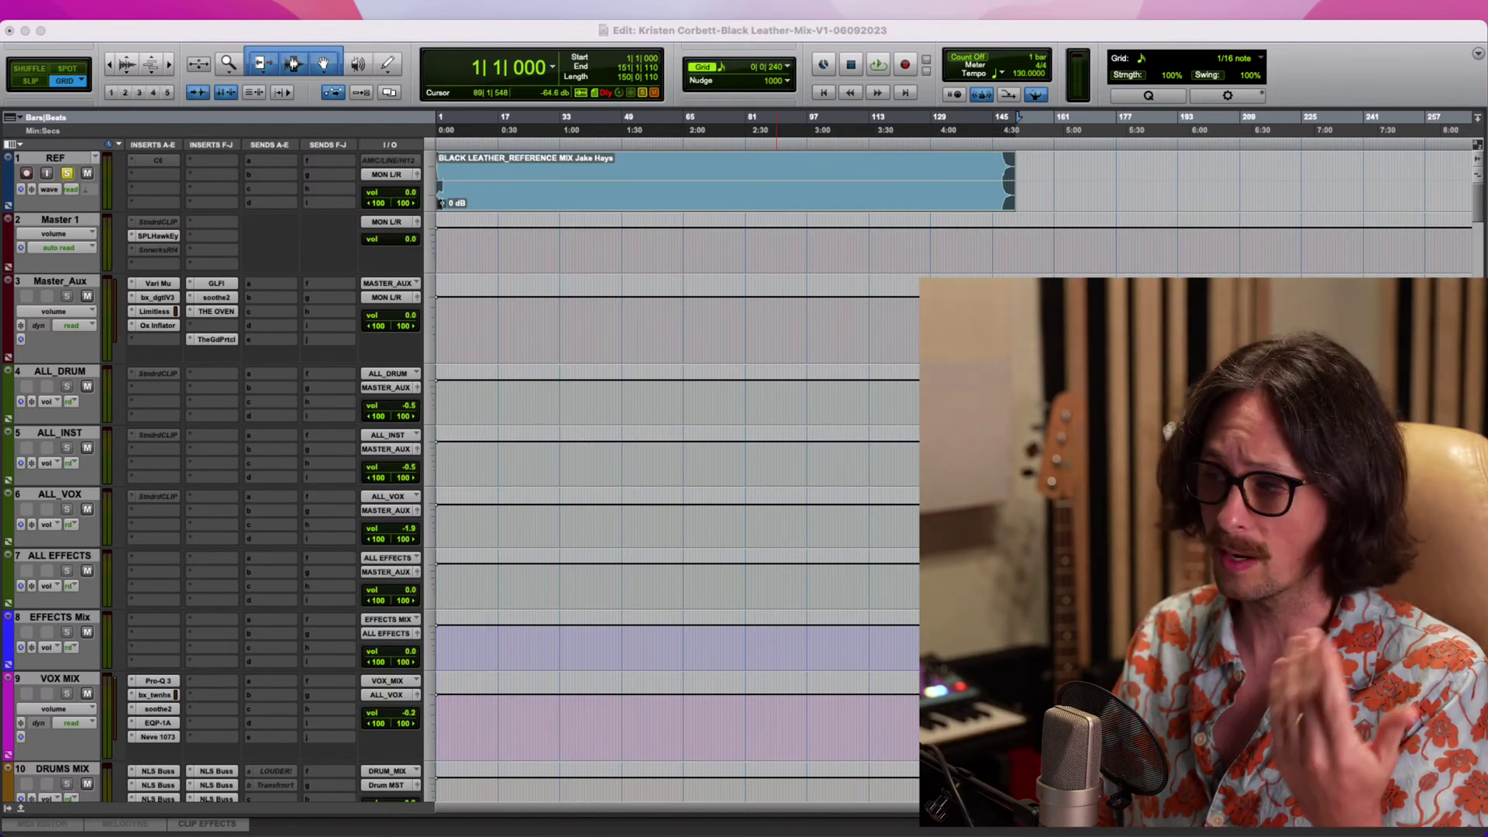
click(1384, 57)
key(space)
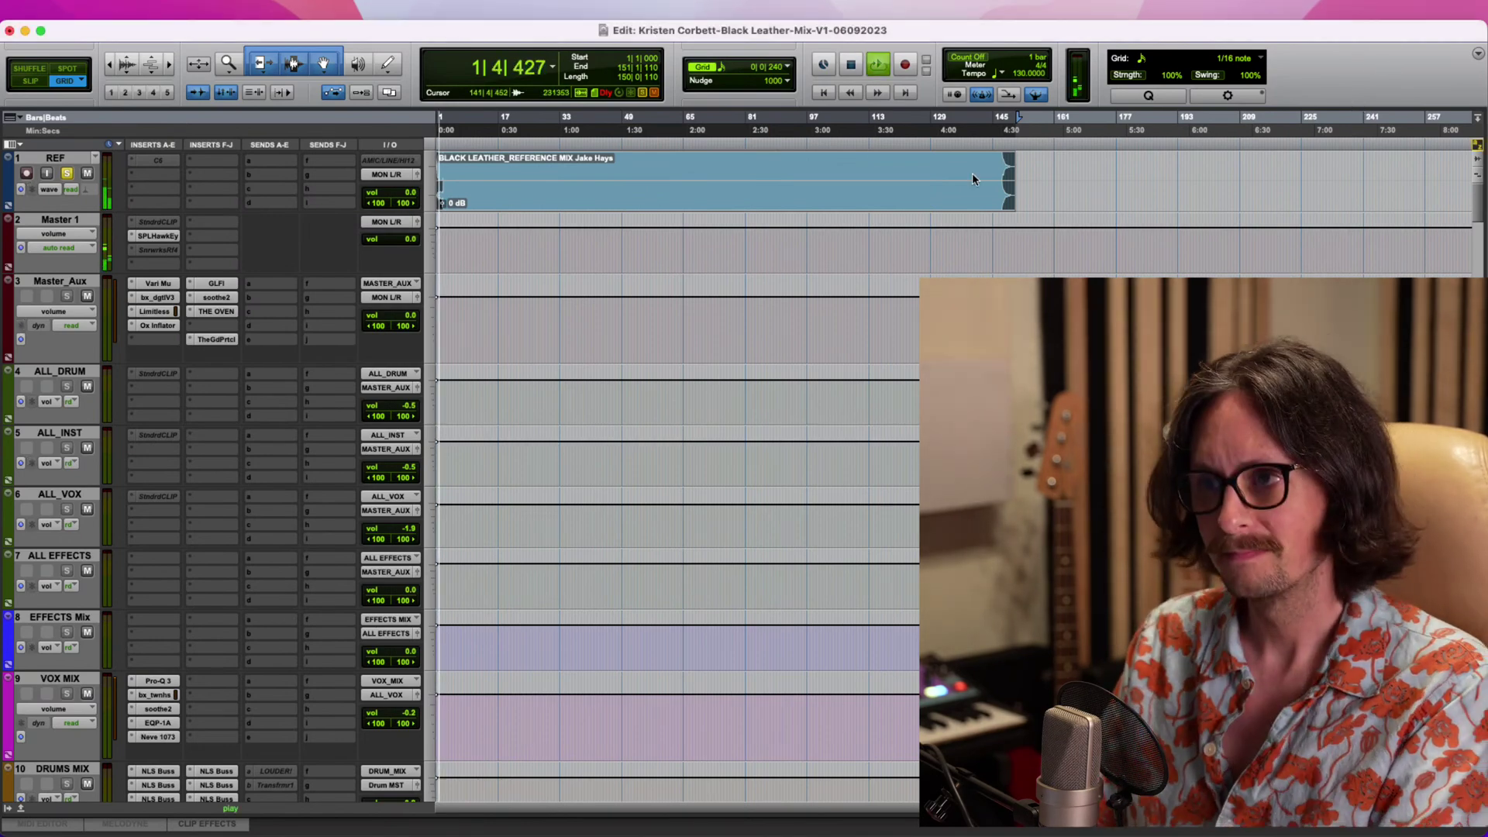
click(157, 236)
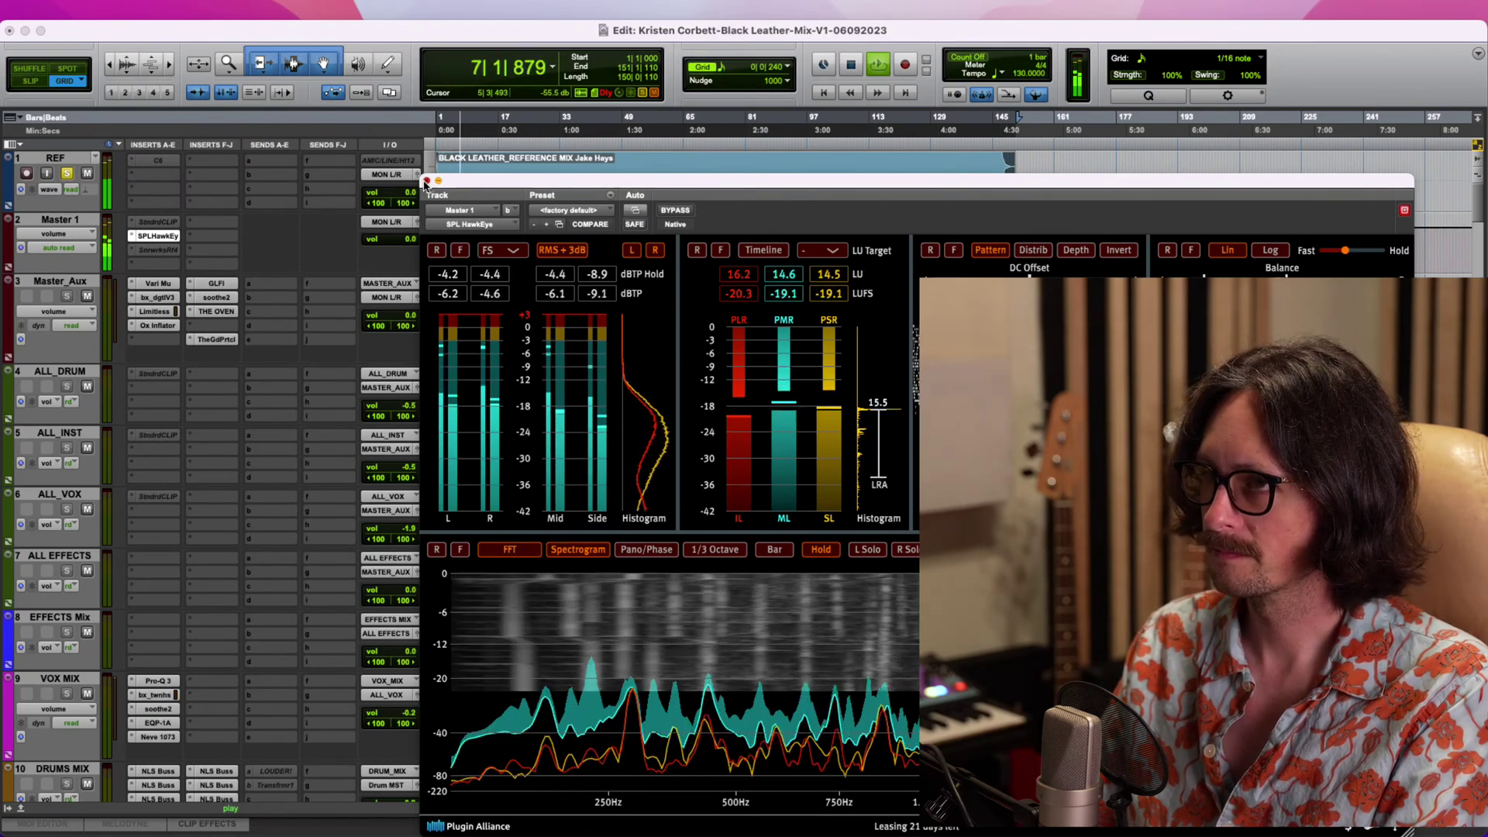
click(426, 182)
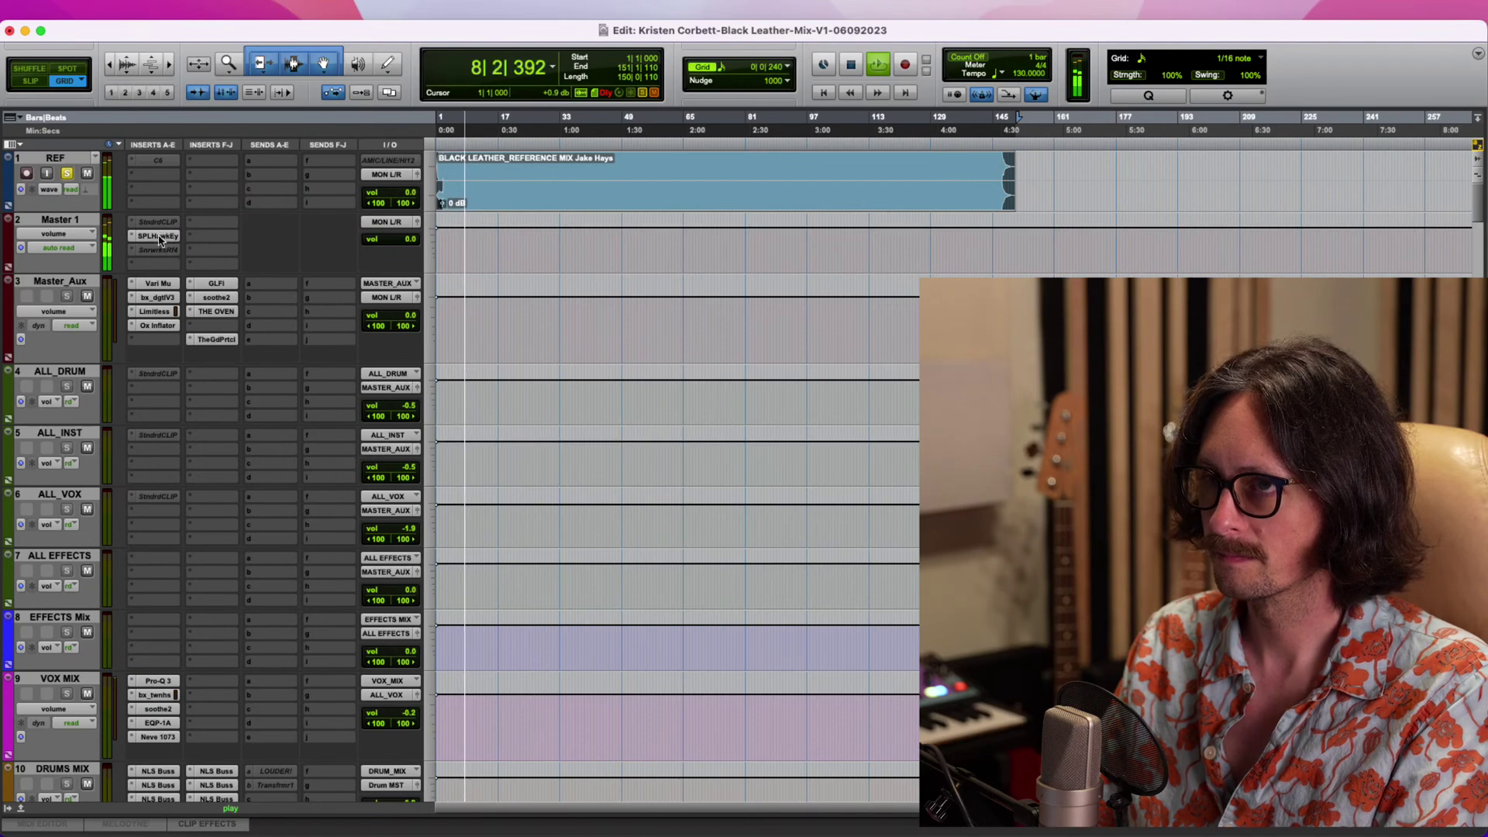
Enlarge the REF track's height and reduce the vertical zoom of its waveform.
drag(78, 212, 73, 314)
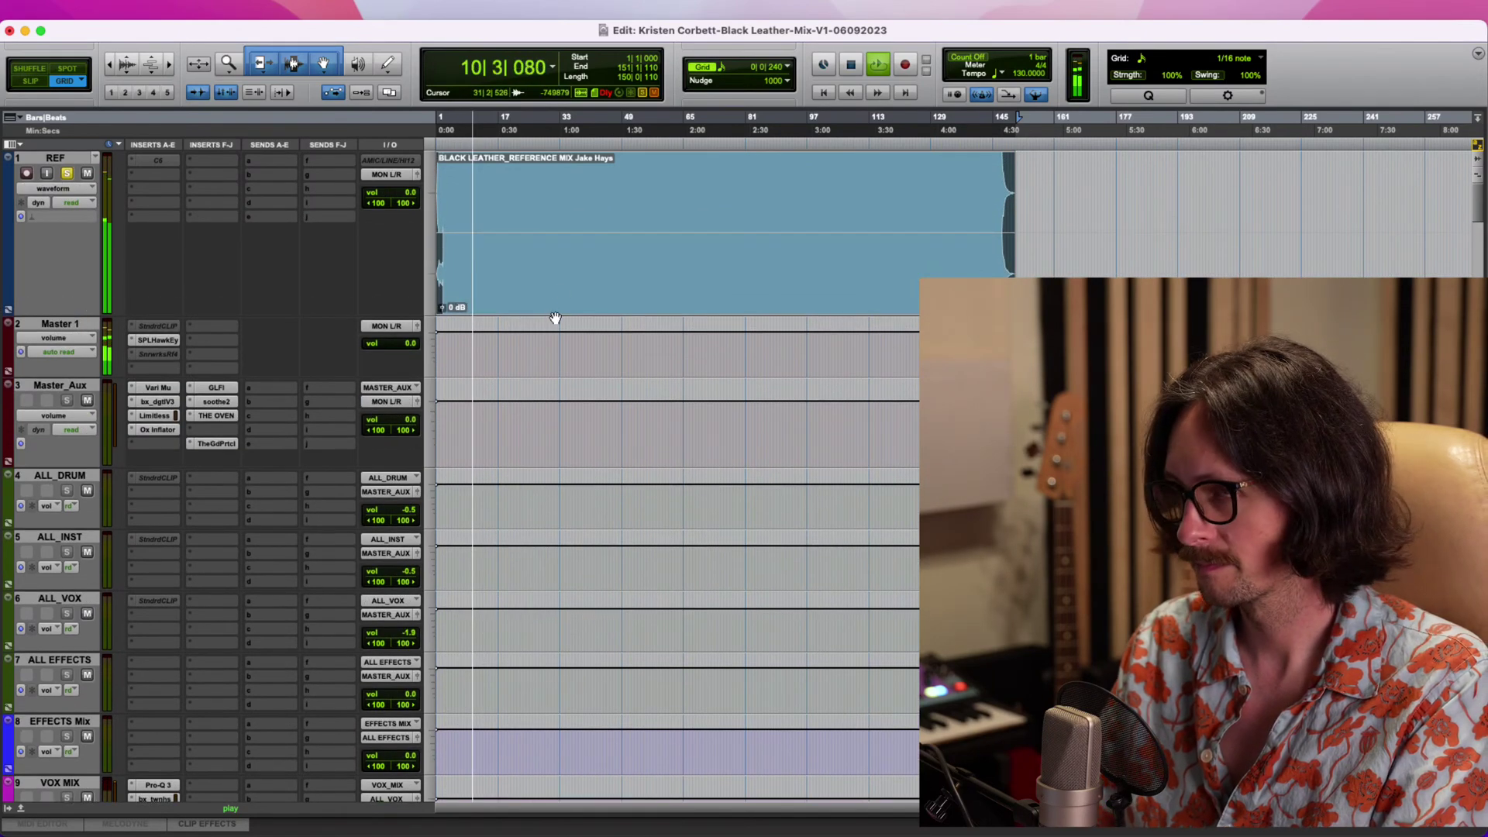
click(131, 72)
Examine the session's instrument, effects and vocal tracks while the reference mix plays, and return to the REF track.
scroll(709, 256, down, 5)
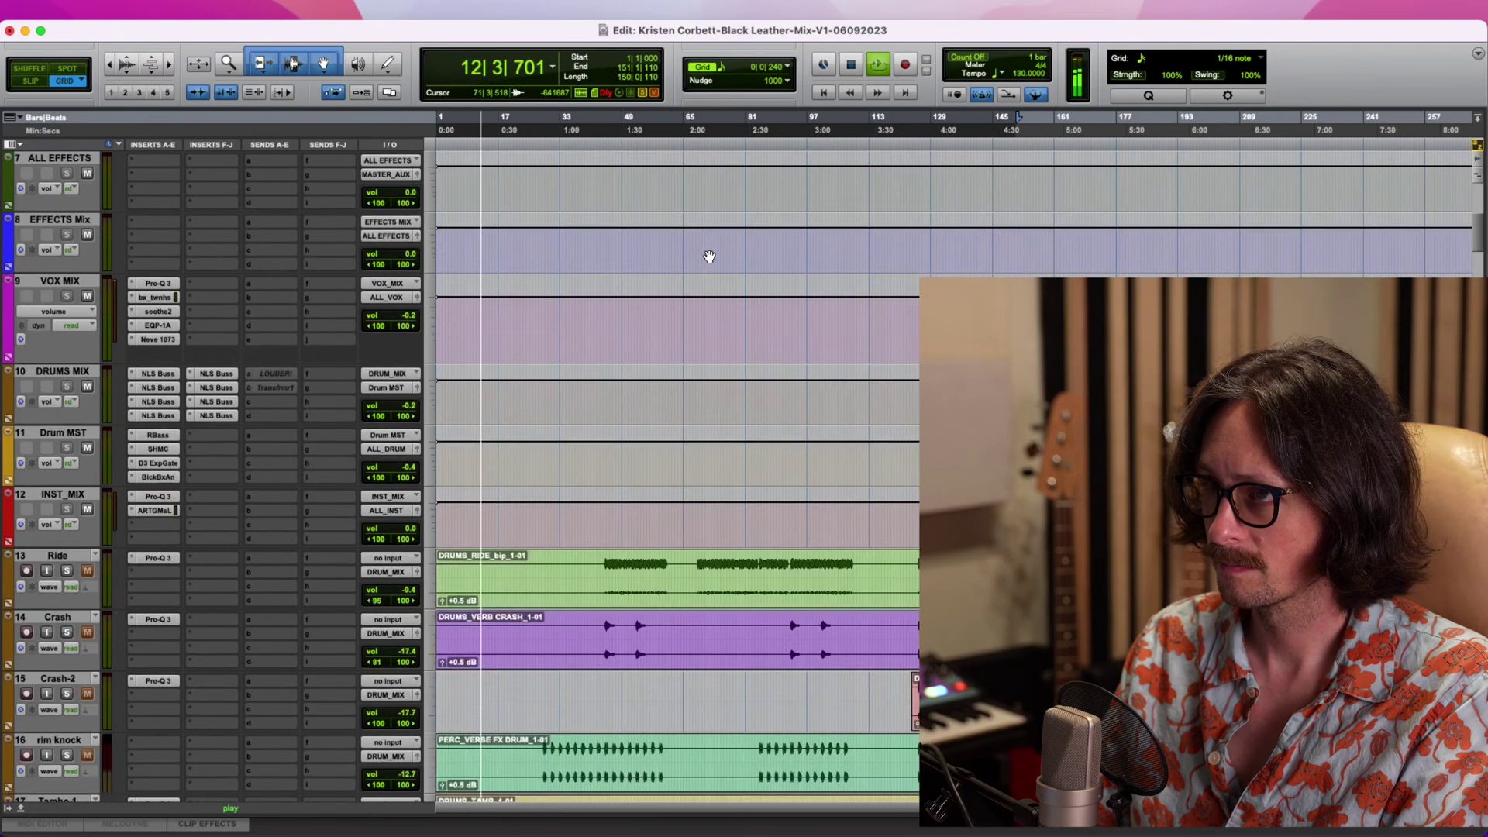
scroll(709, 256, down, 20)
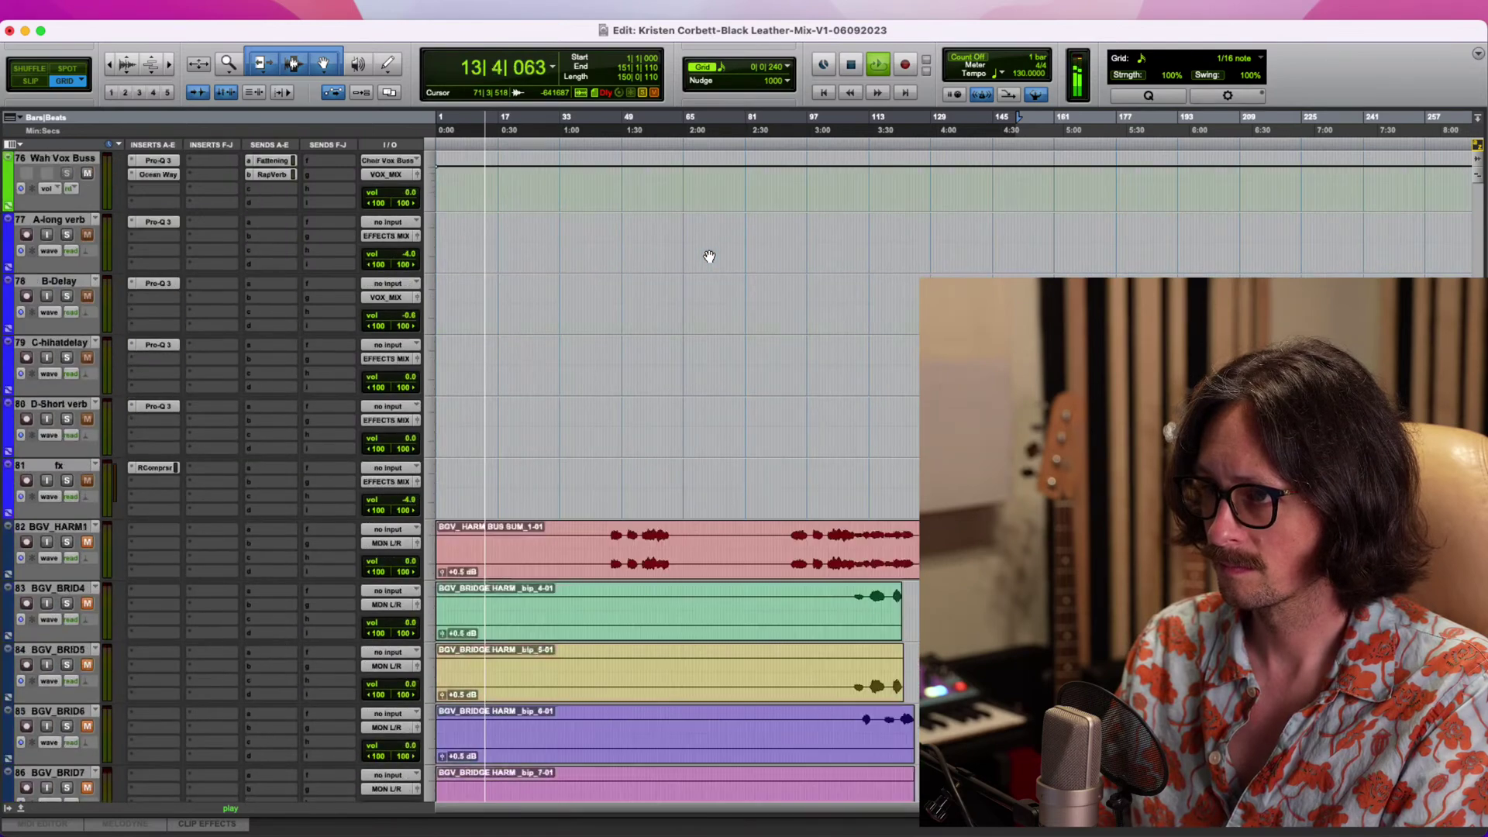
scroll(710, 255, down, 20)
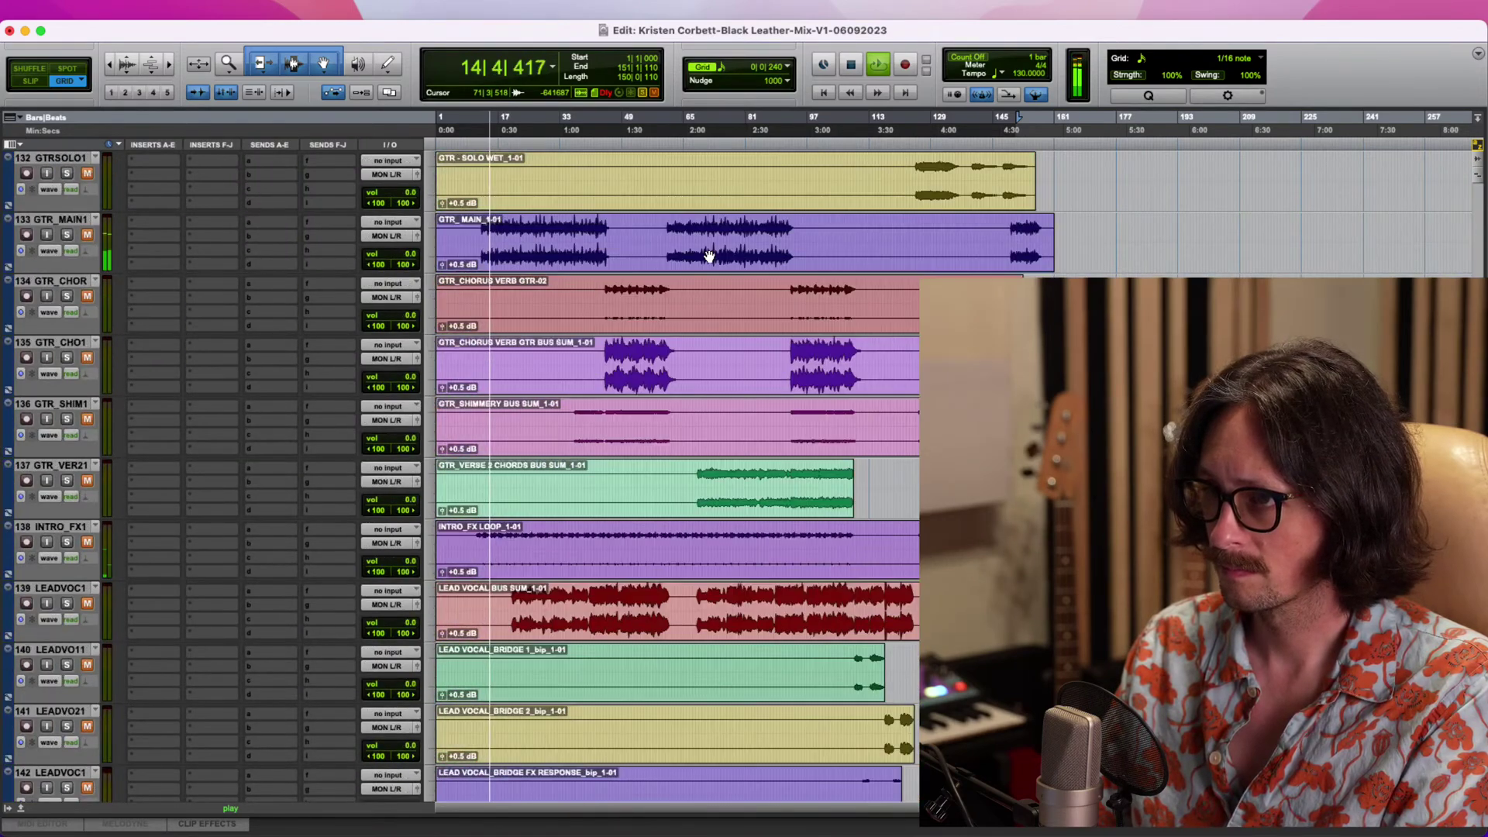
scroll(709, 256, down, 3)
scroll(707, 256, down, 2)
scroll(686, 301, up, 5)
scroll(685, 300, up, 20)
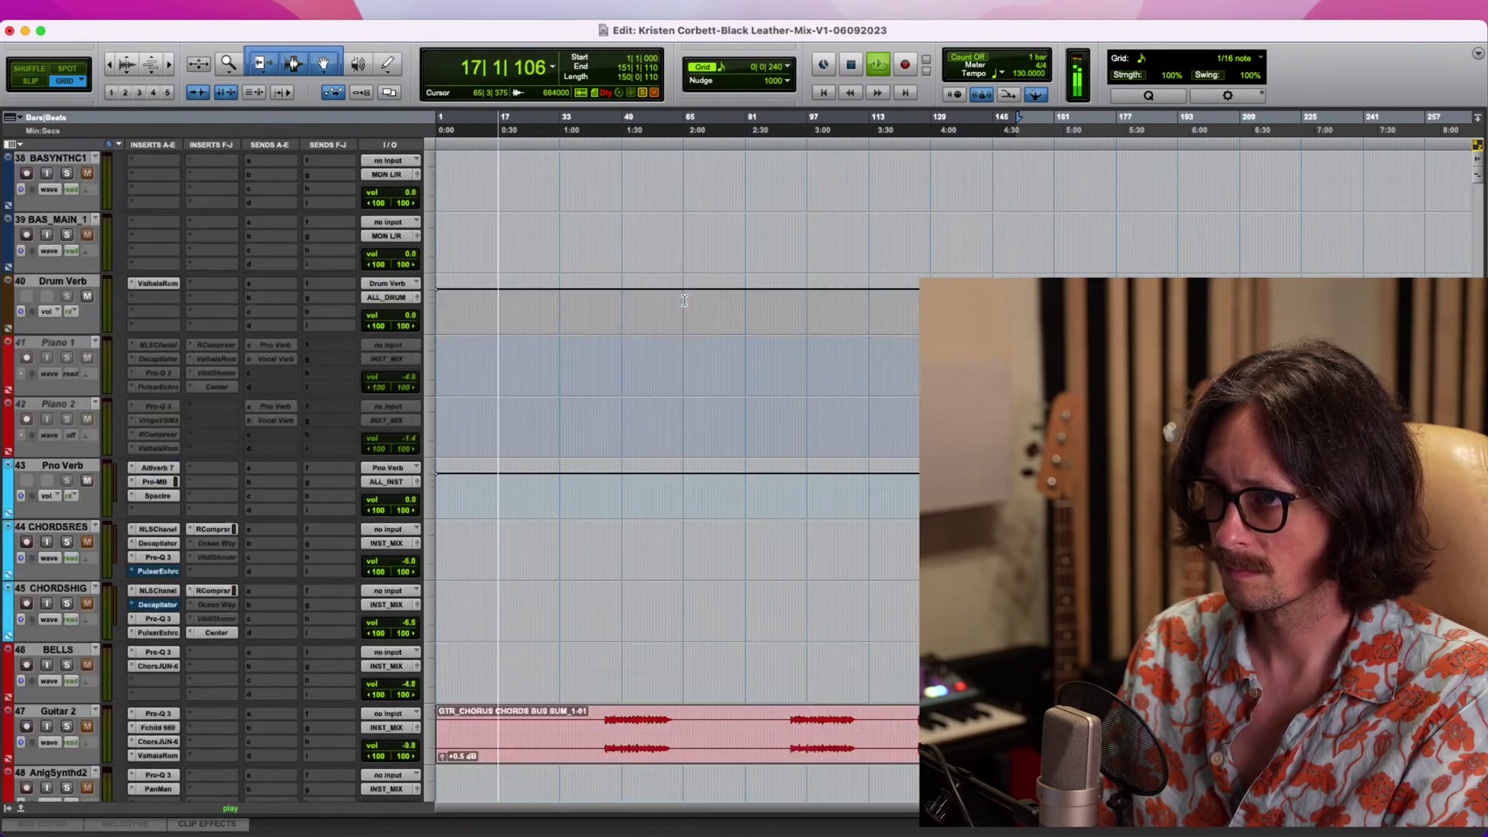
scroll(685, 301, up, 15)
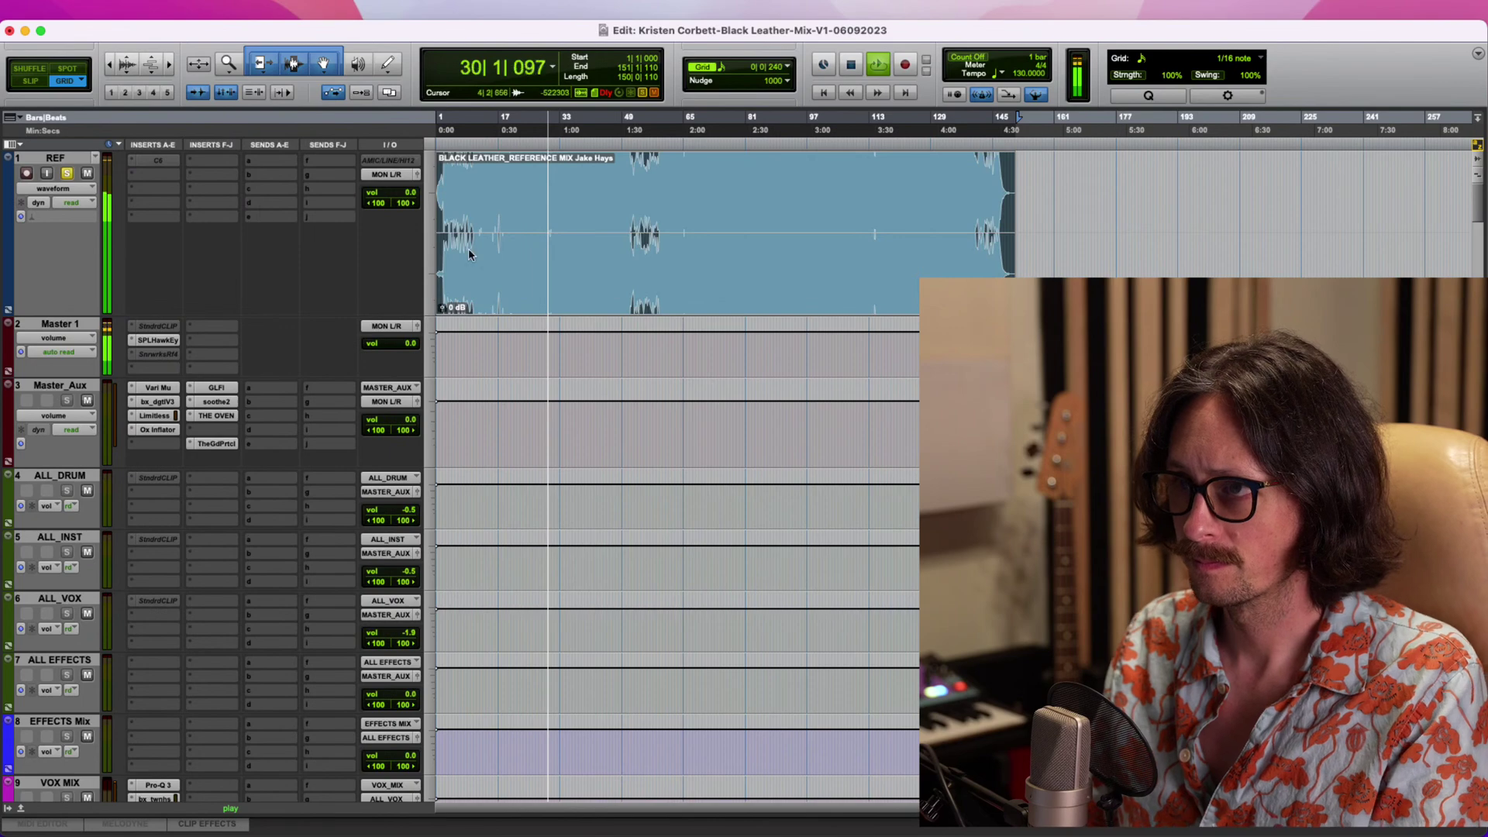
Listen on through the reference mix, stop playback and return to the session's Edit window.
key(super+Tab)
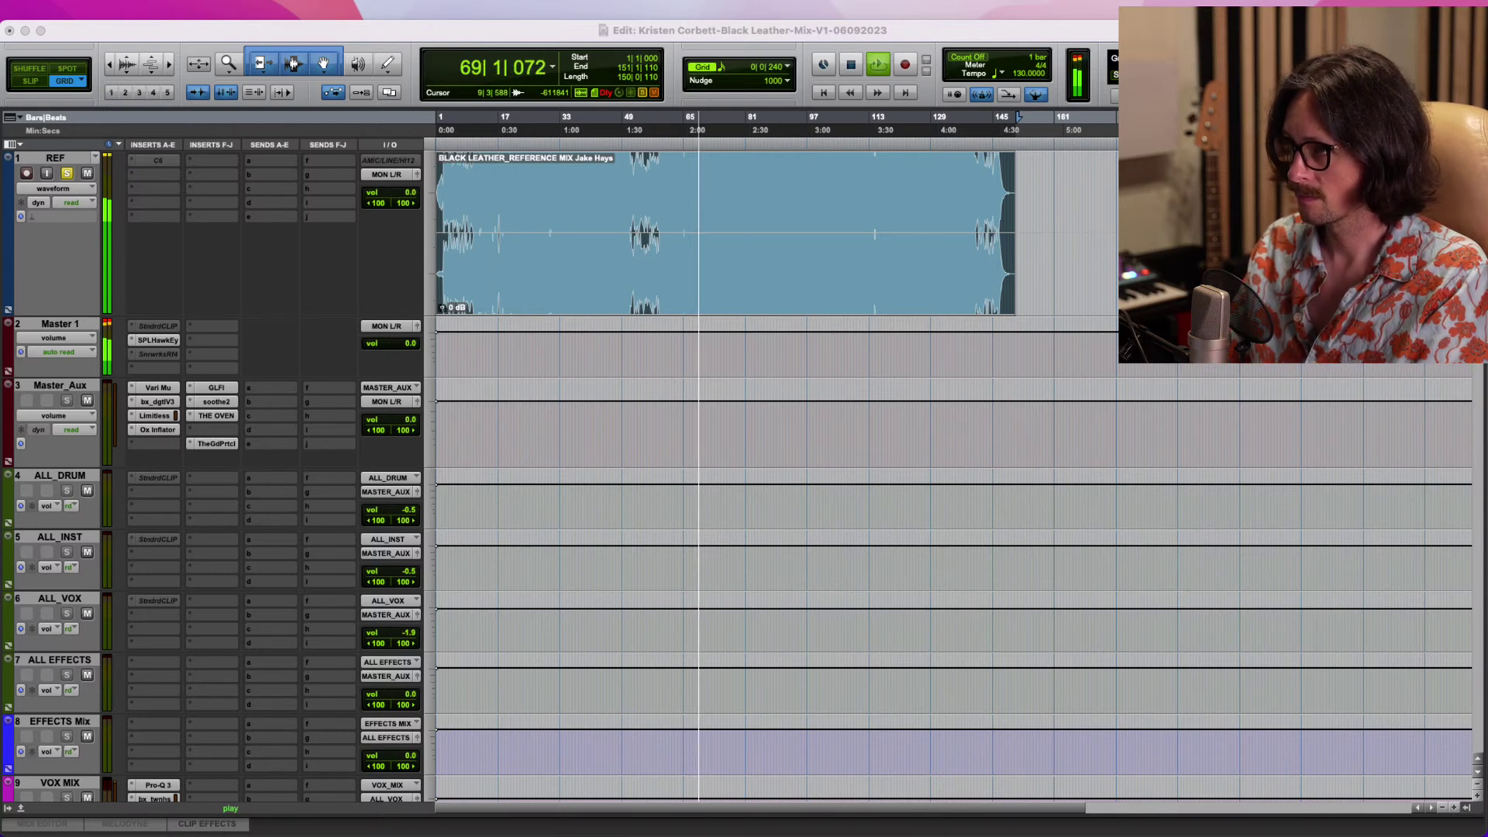
click(735, 33)
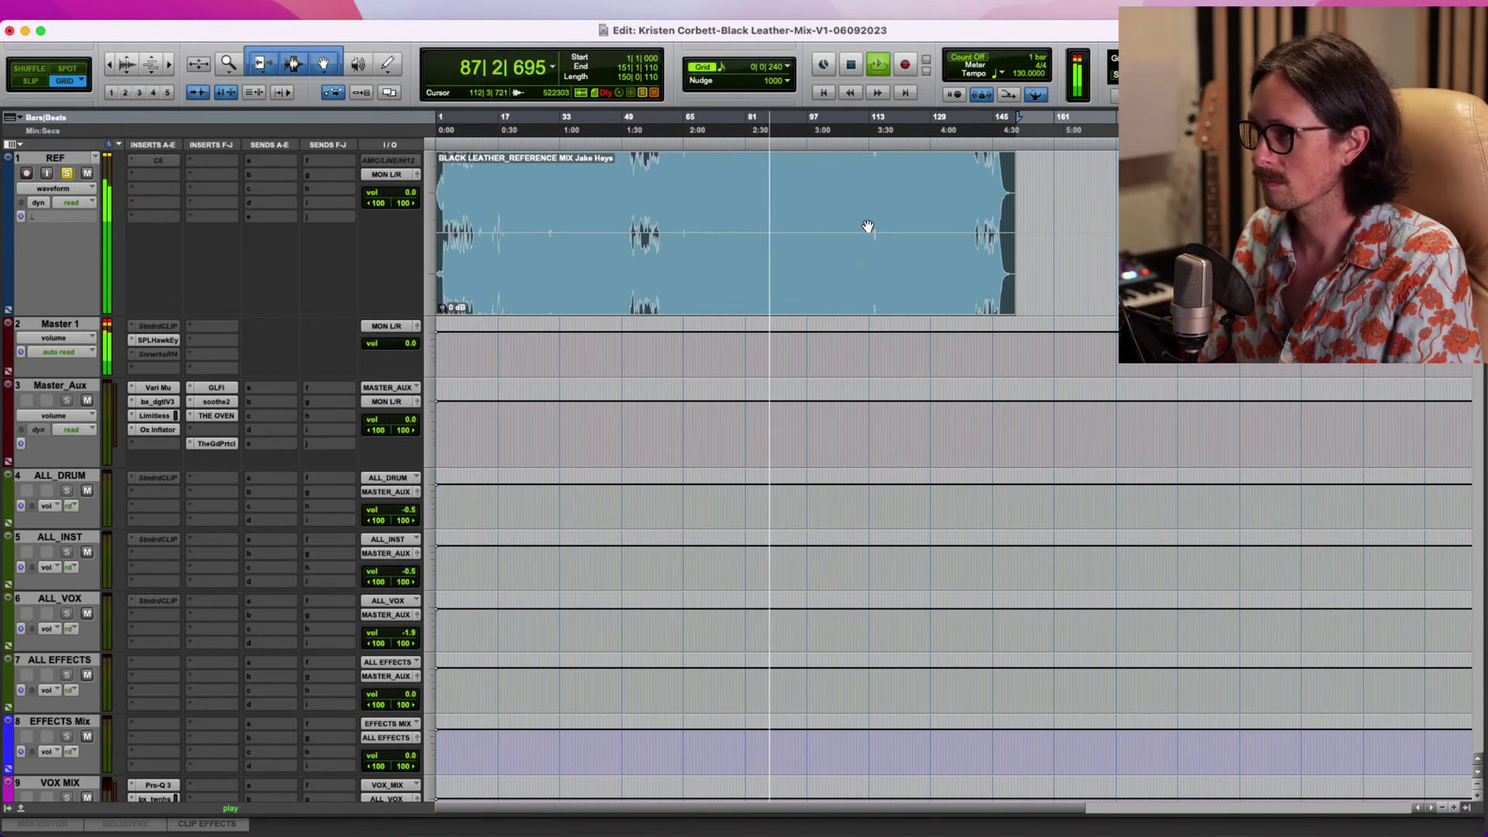
key(super+Tab)
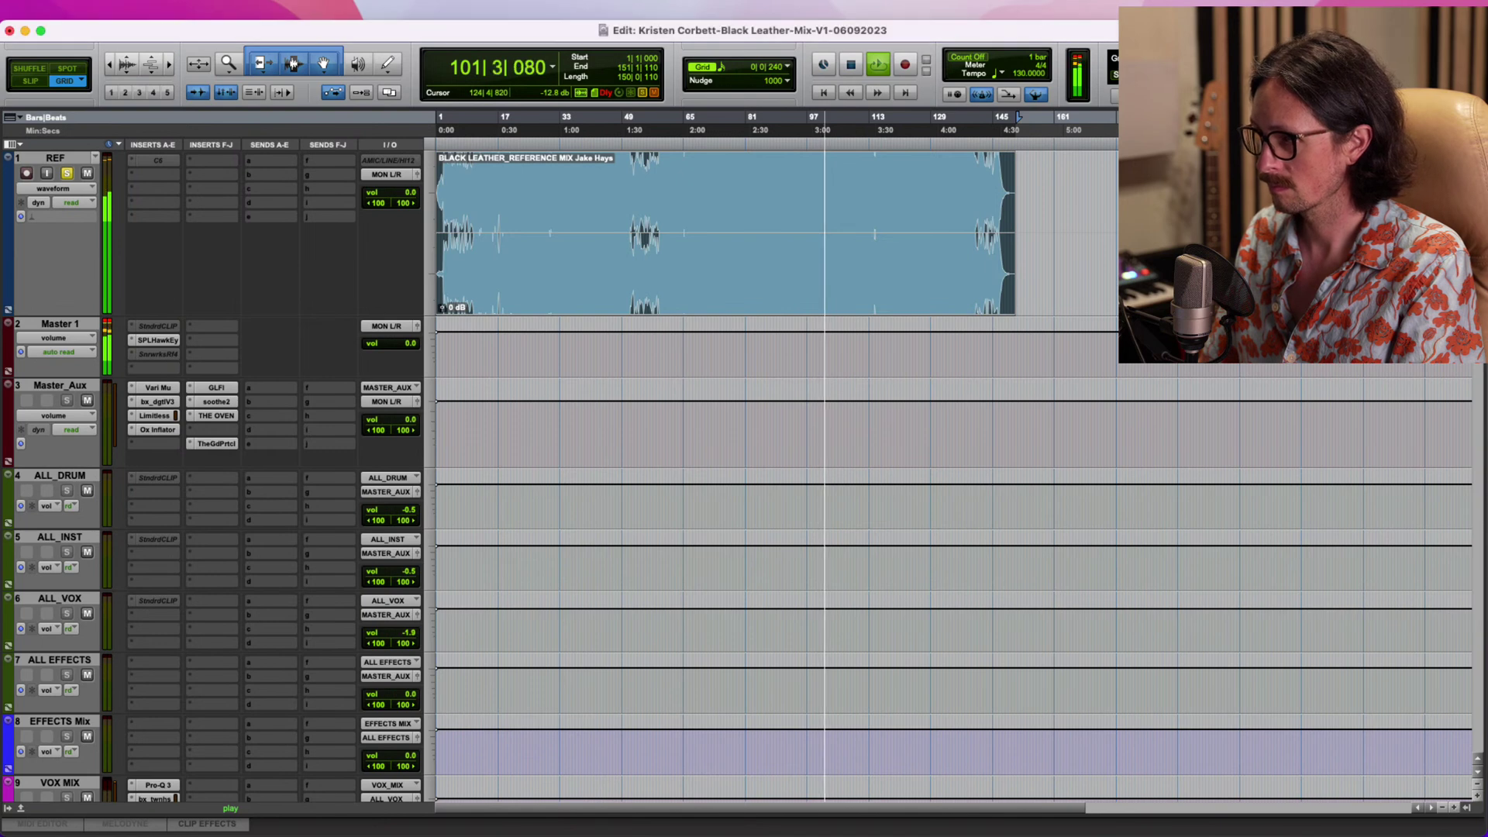
key(space)
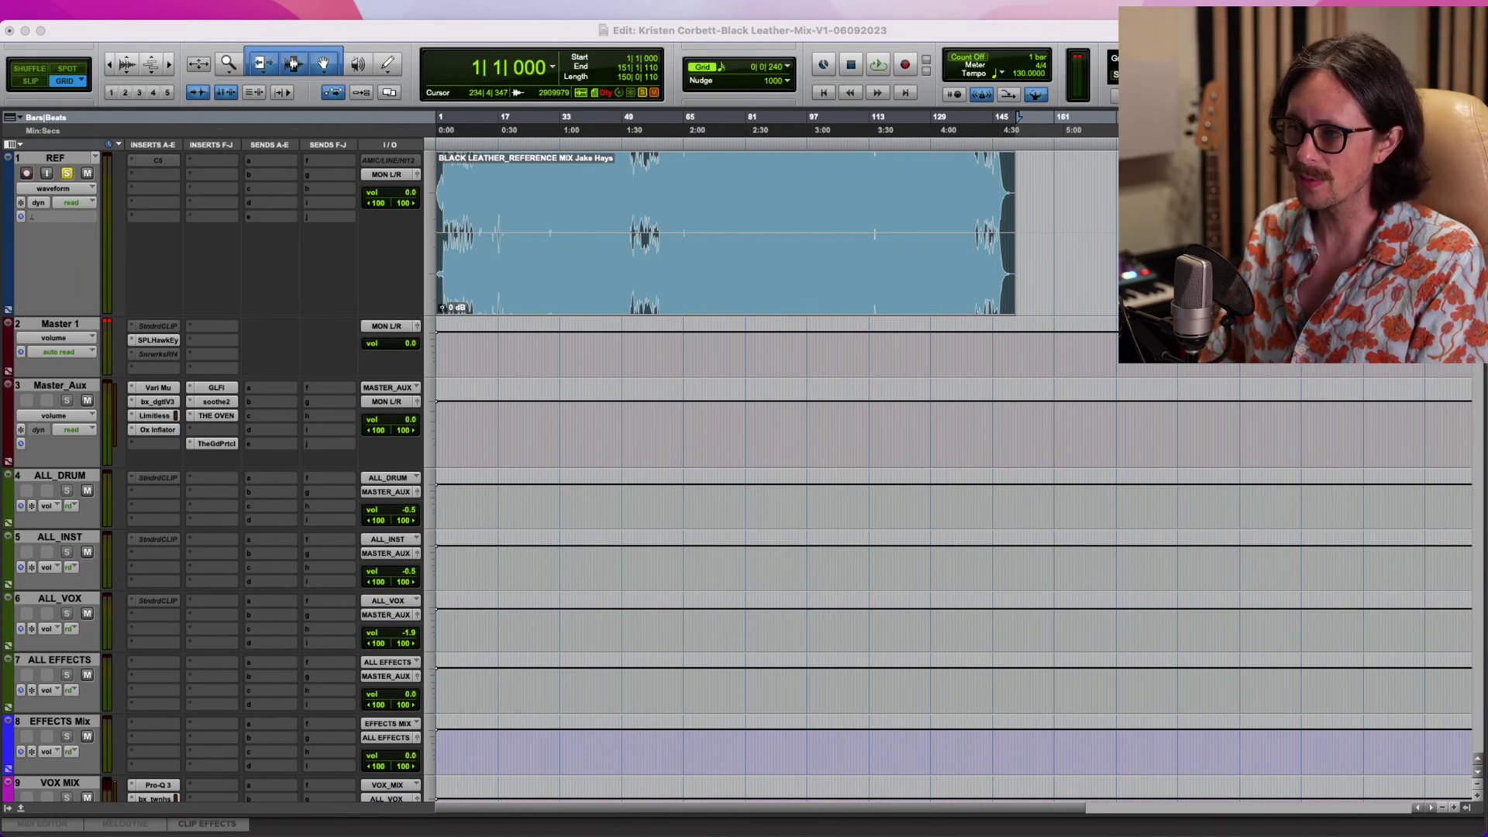
click(565, 284)
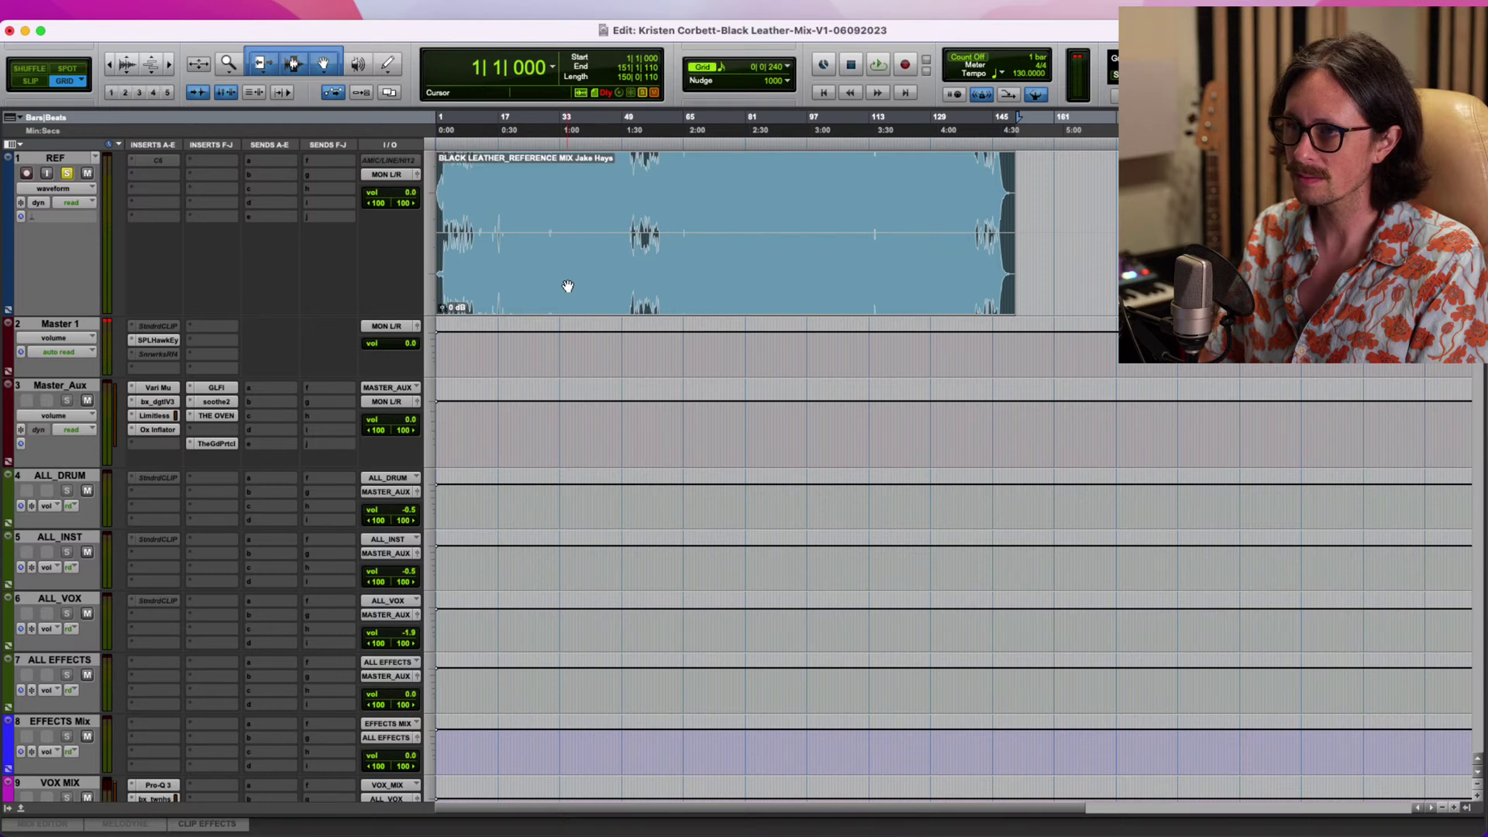
Unsolo and mute the REF track.
click(67, 175)
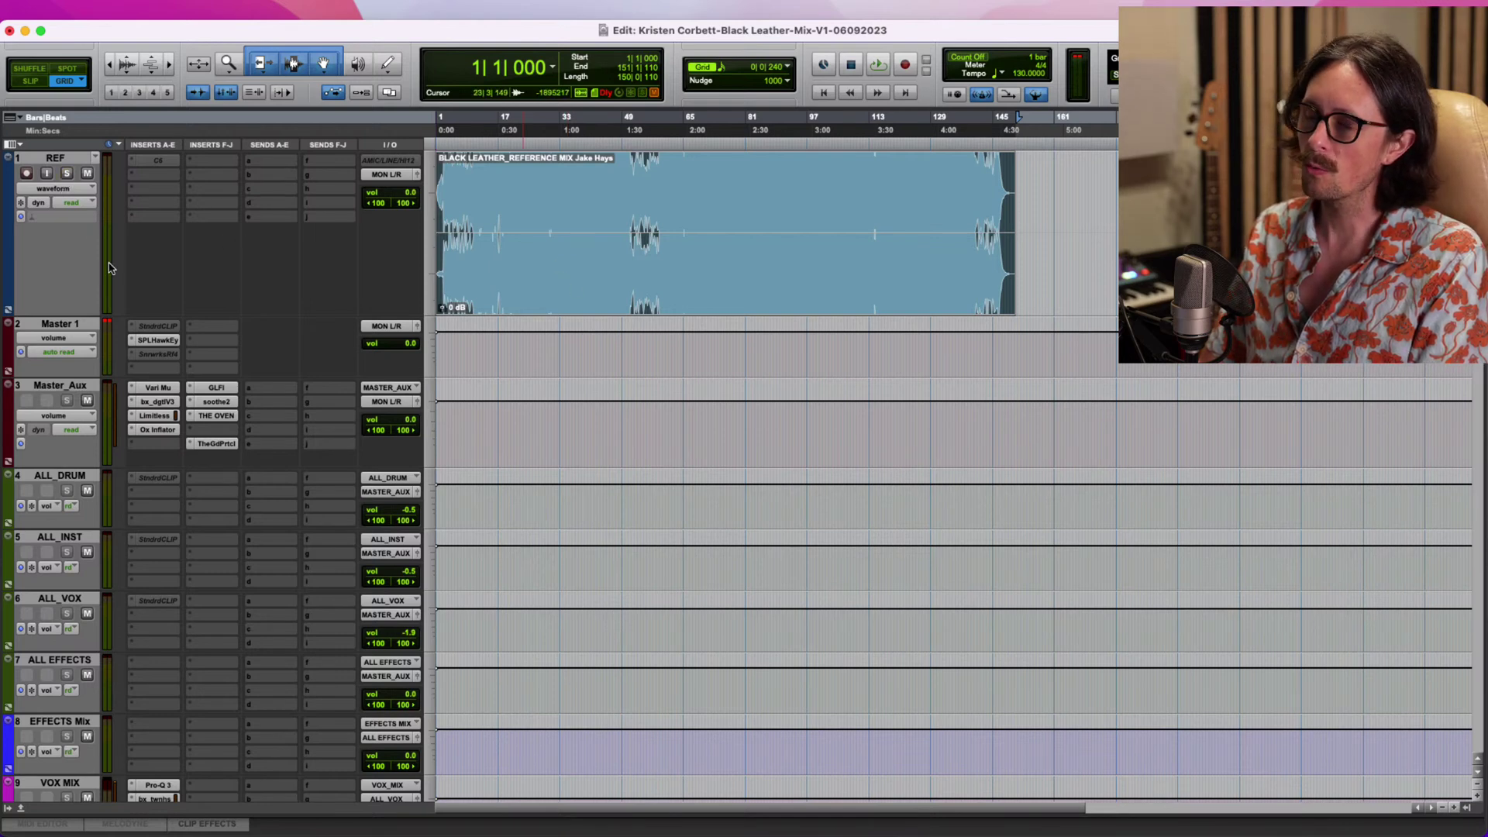
click(88, 175)
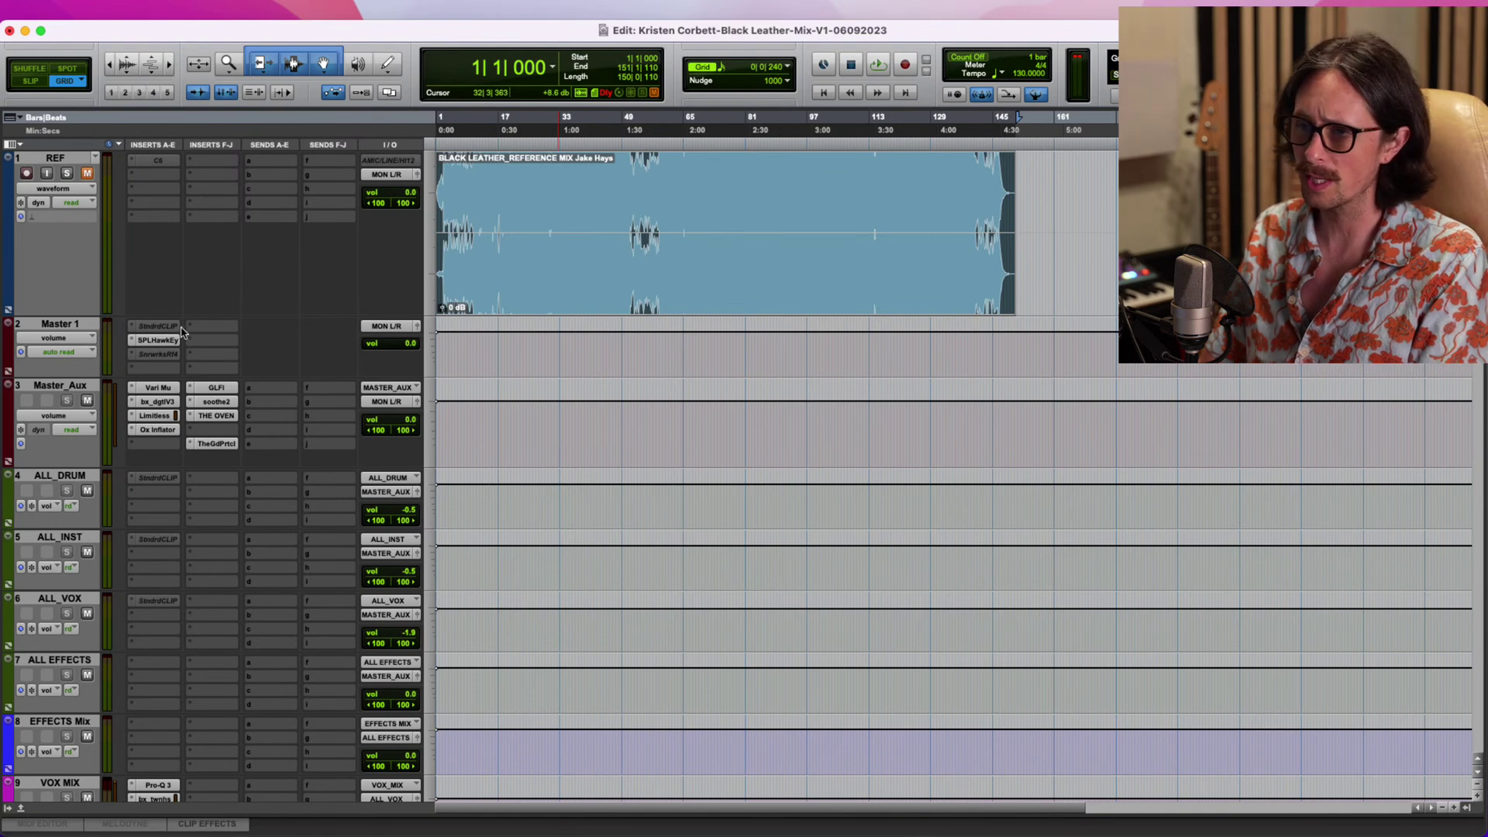
Check the output assignments of the REF and Master 1 tracks without changing them.
click(379, 175)
click(221, 276)
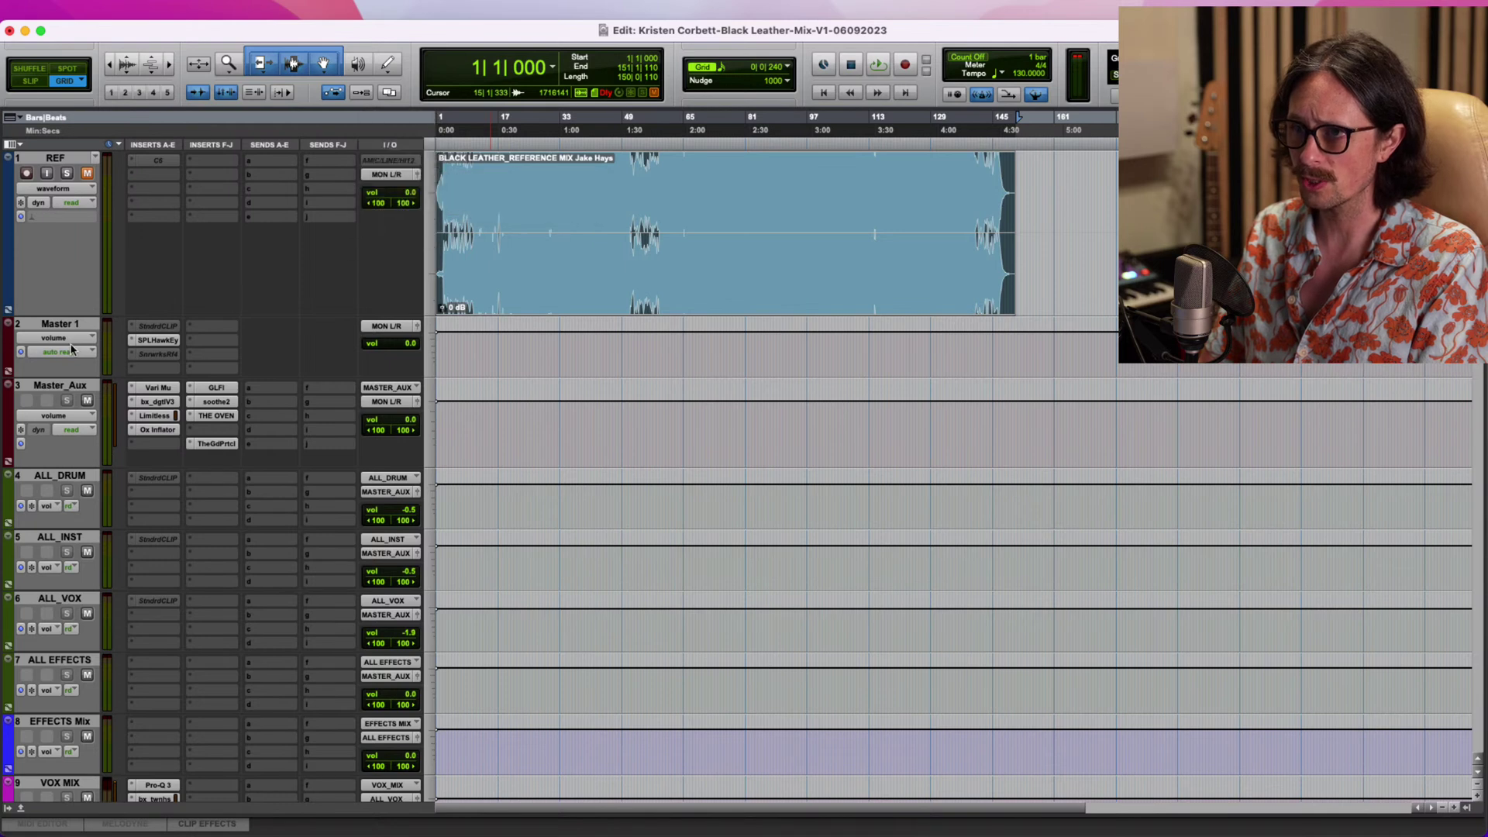
click(56, 328)
click(381, 326)
mouse_move(382, 331)
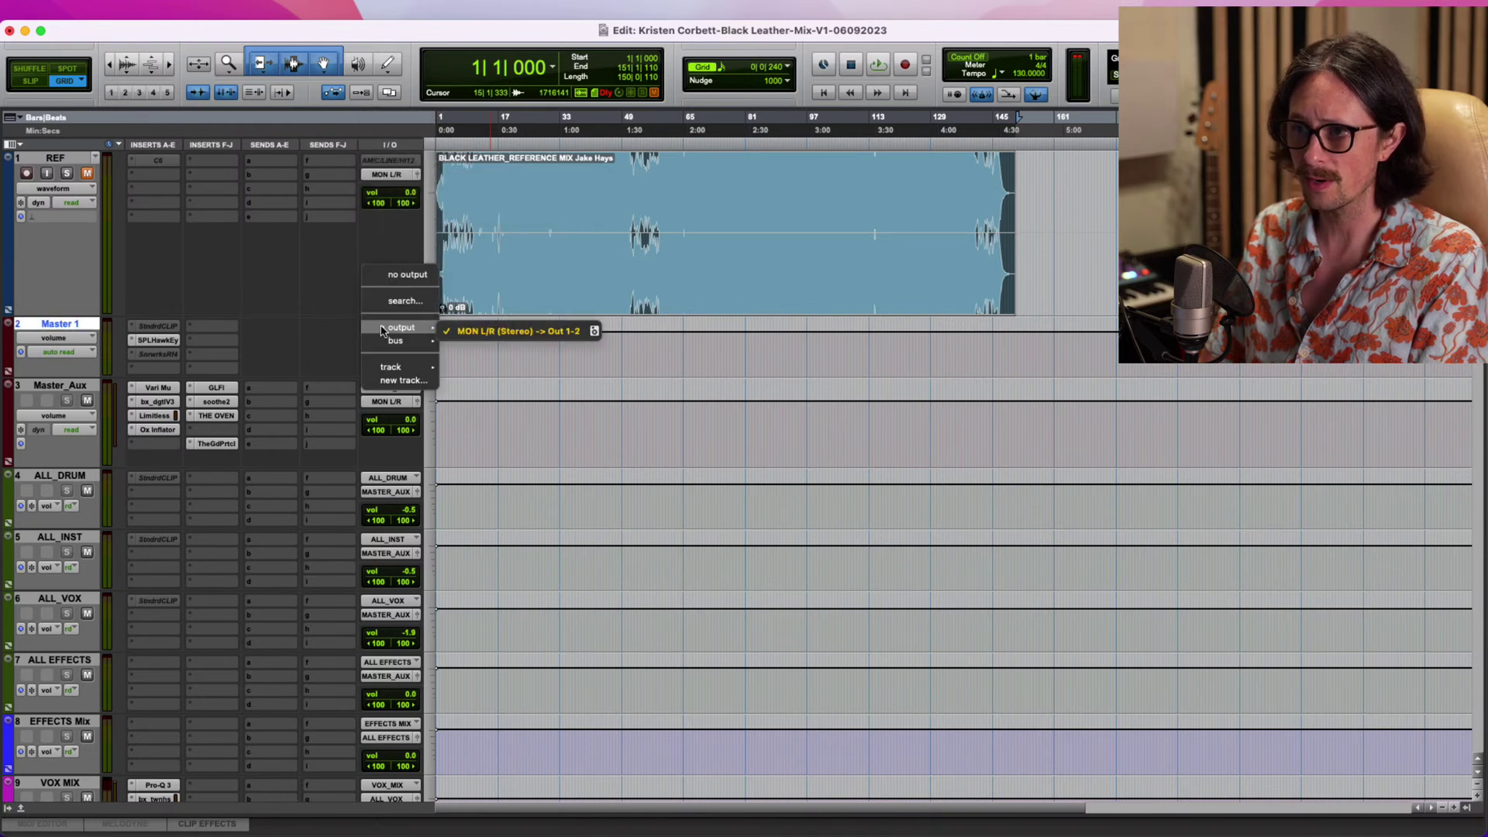
click(262, 306)
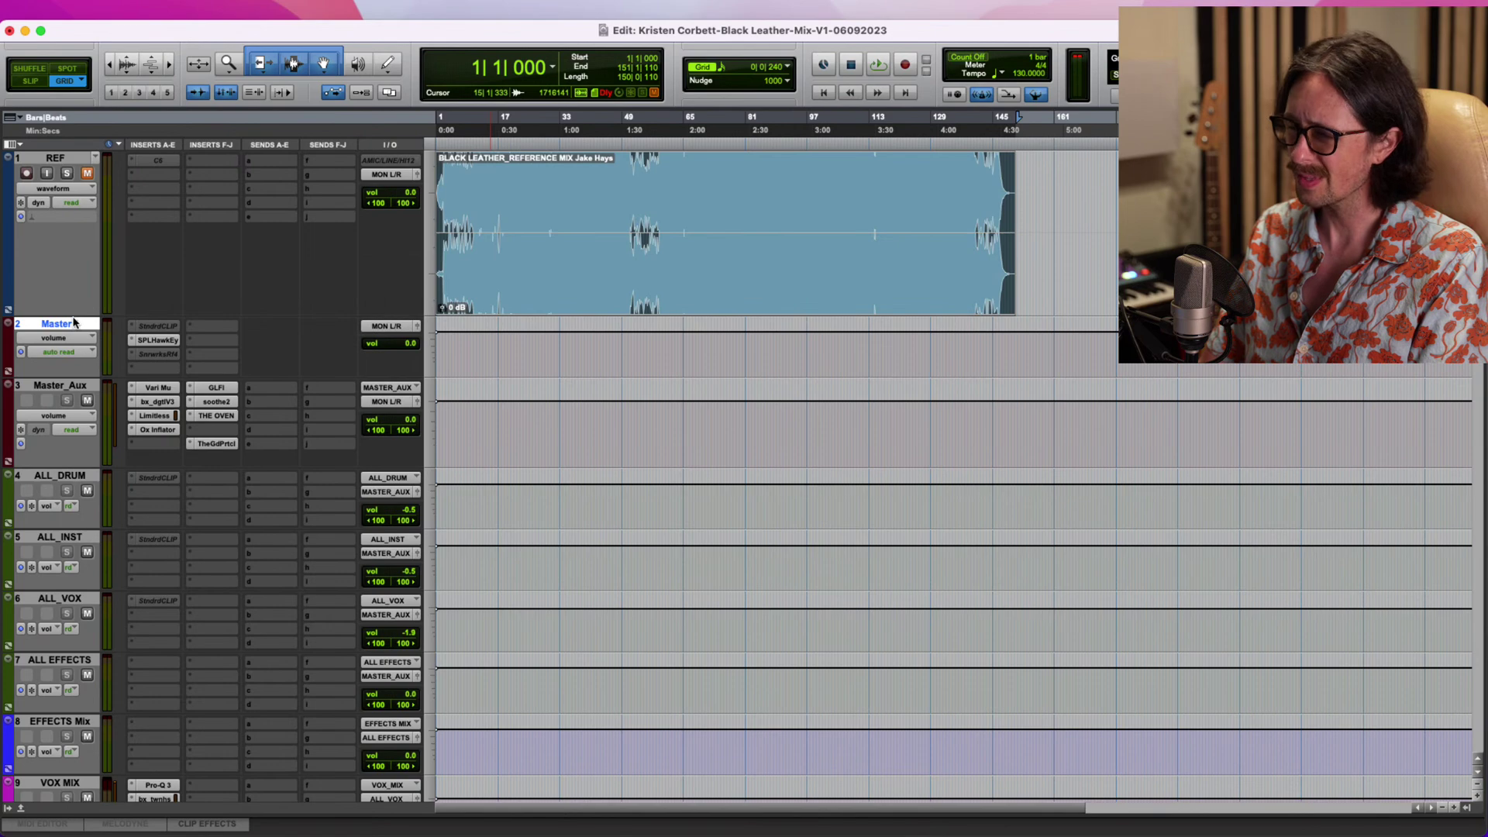
Open SPL HawkEye on the Master 1 track, keep its level scale at FS and move its window below the REF waveform.
click(159, 339)
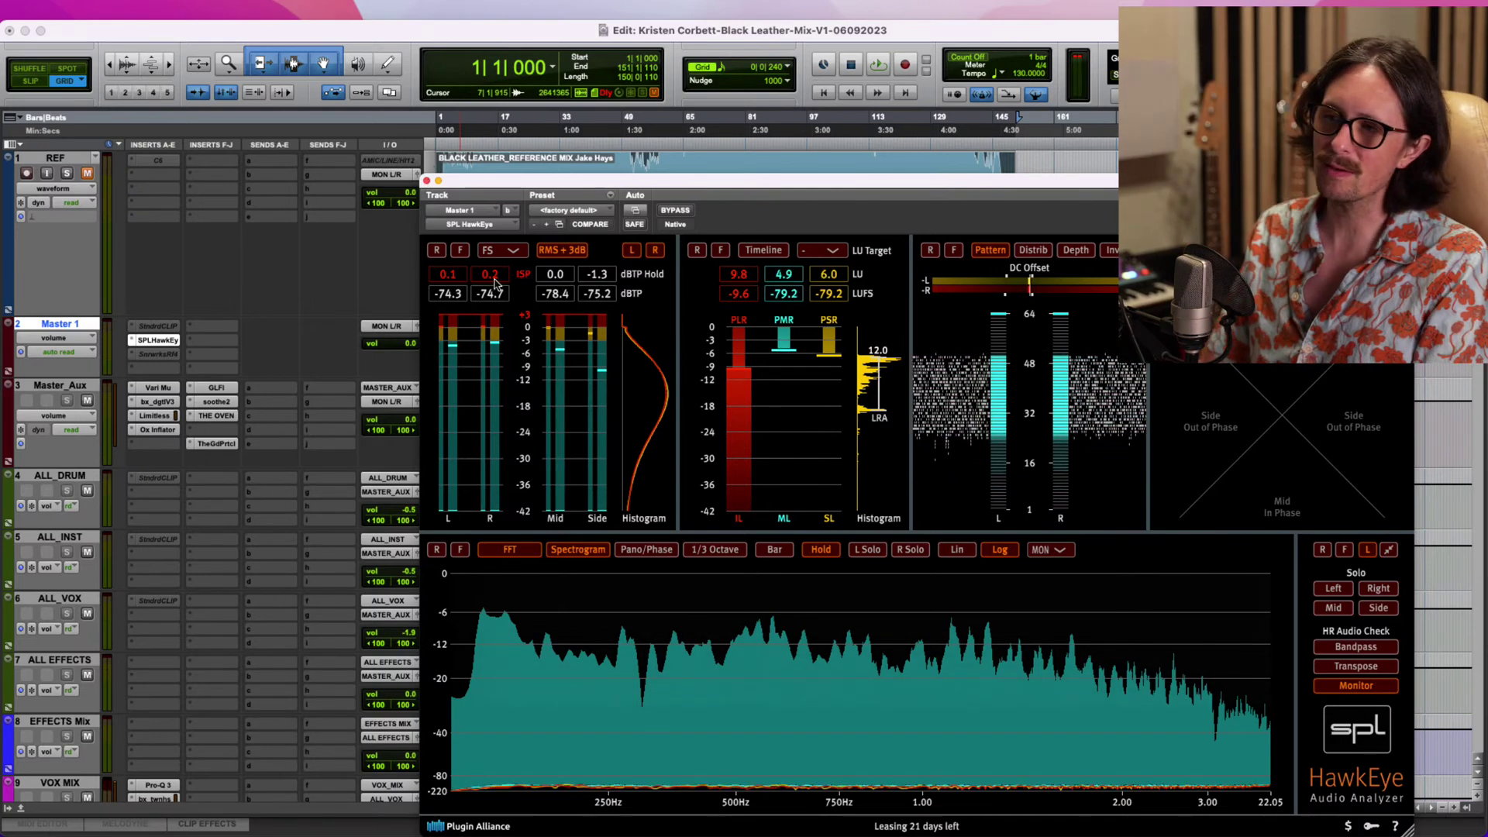
click(510, 251)
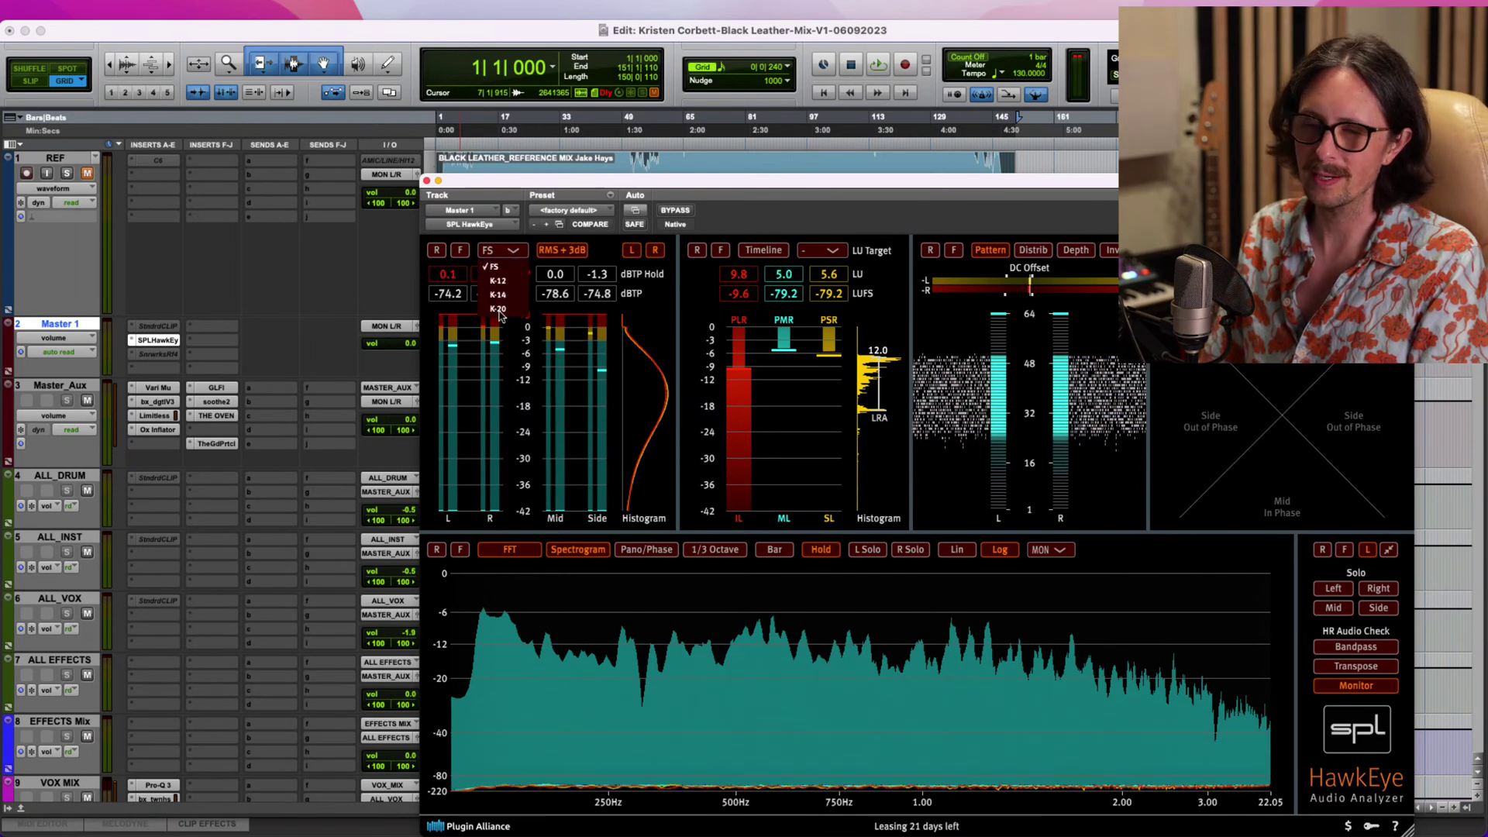
click(491, 262)
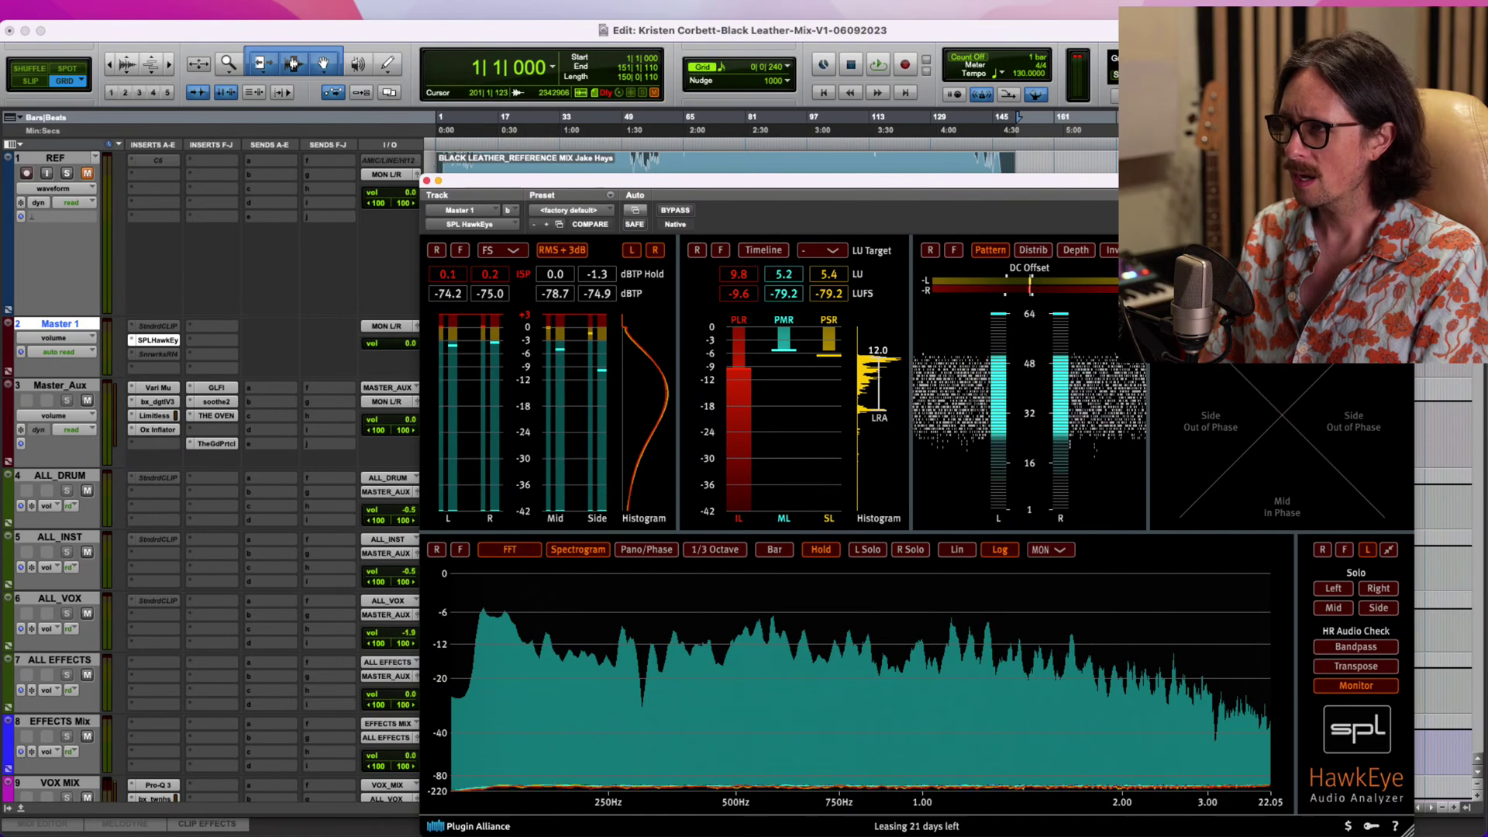
drag(1208, 181, 977, 63)
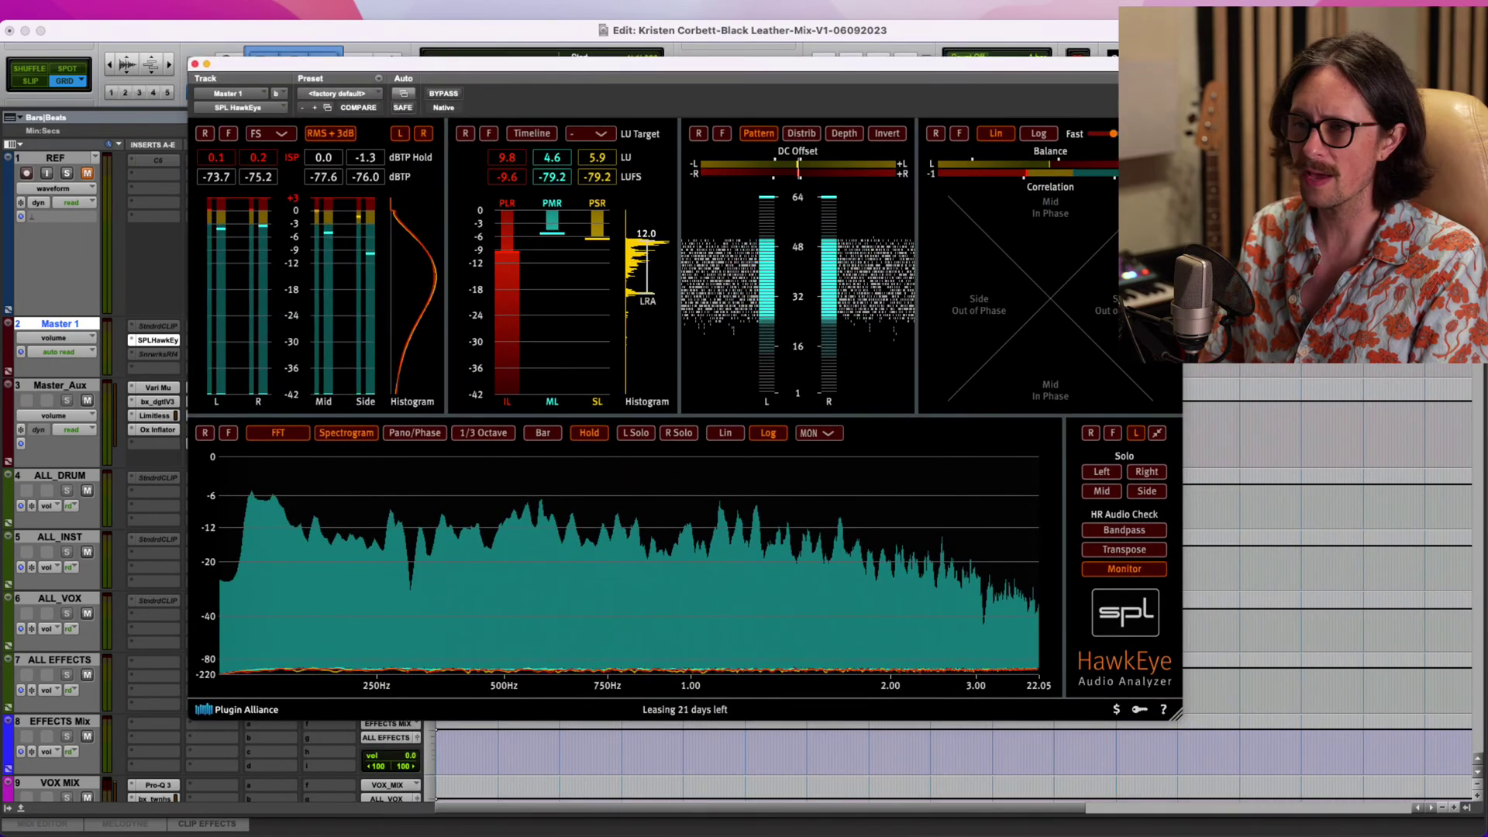
drag(775, 78, 632, 400)
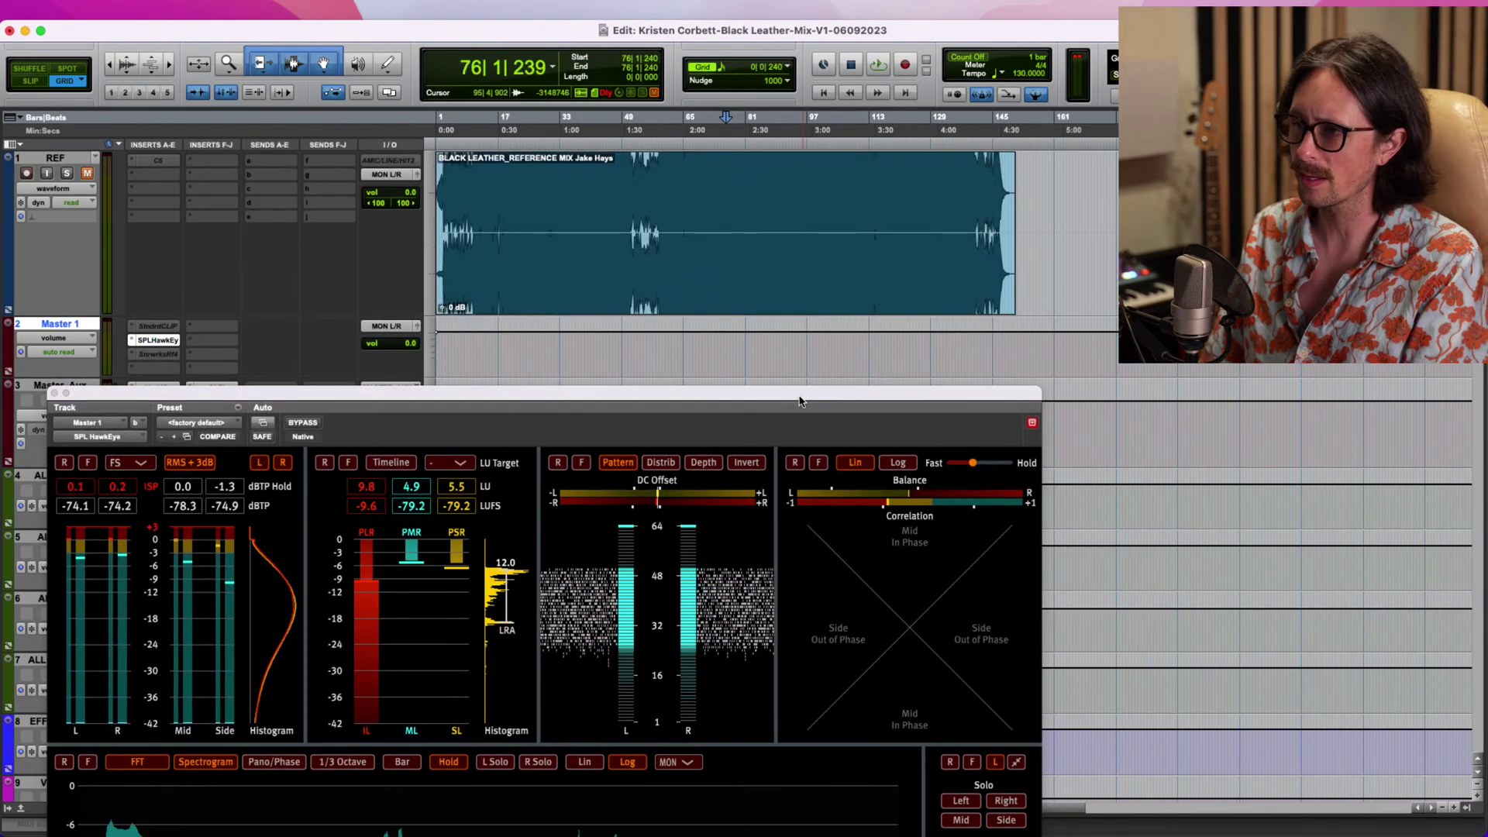
drag(814, 390, 802, 271)
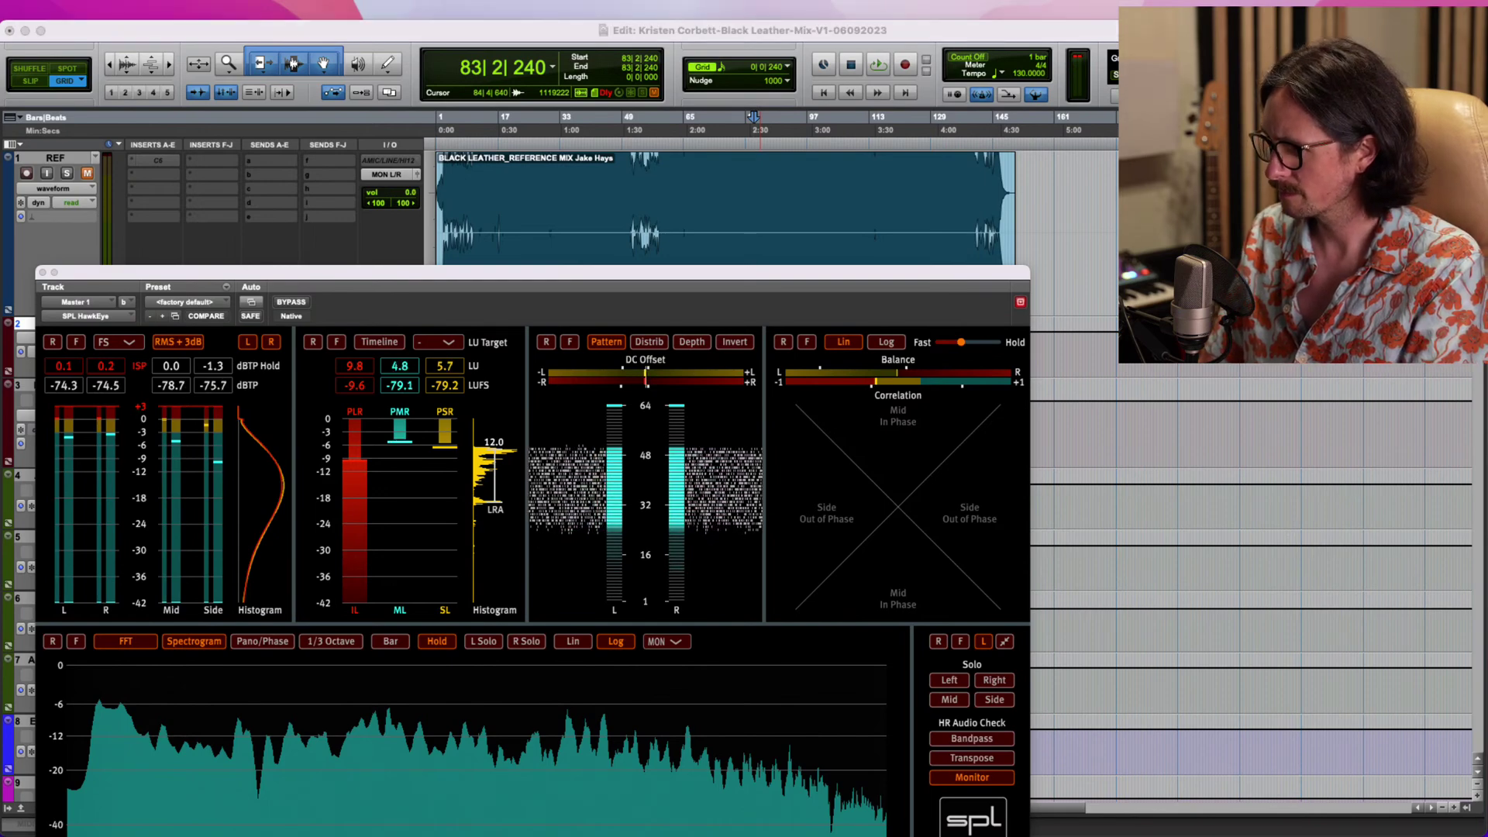
Solo the unmuted REF track and play the reference mix from 83|2|240 while watching the HawkEye meters, stopping playback at the end.
click(815, 222)
key(space)
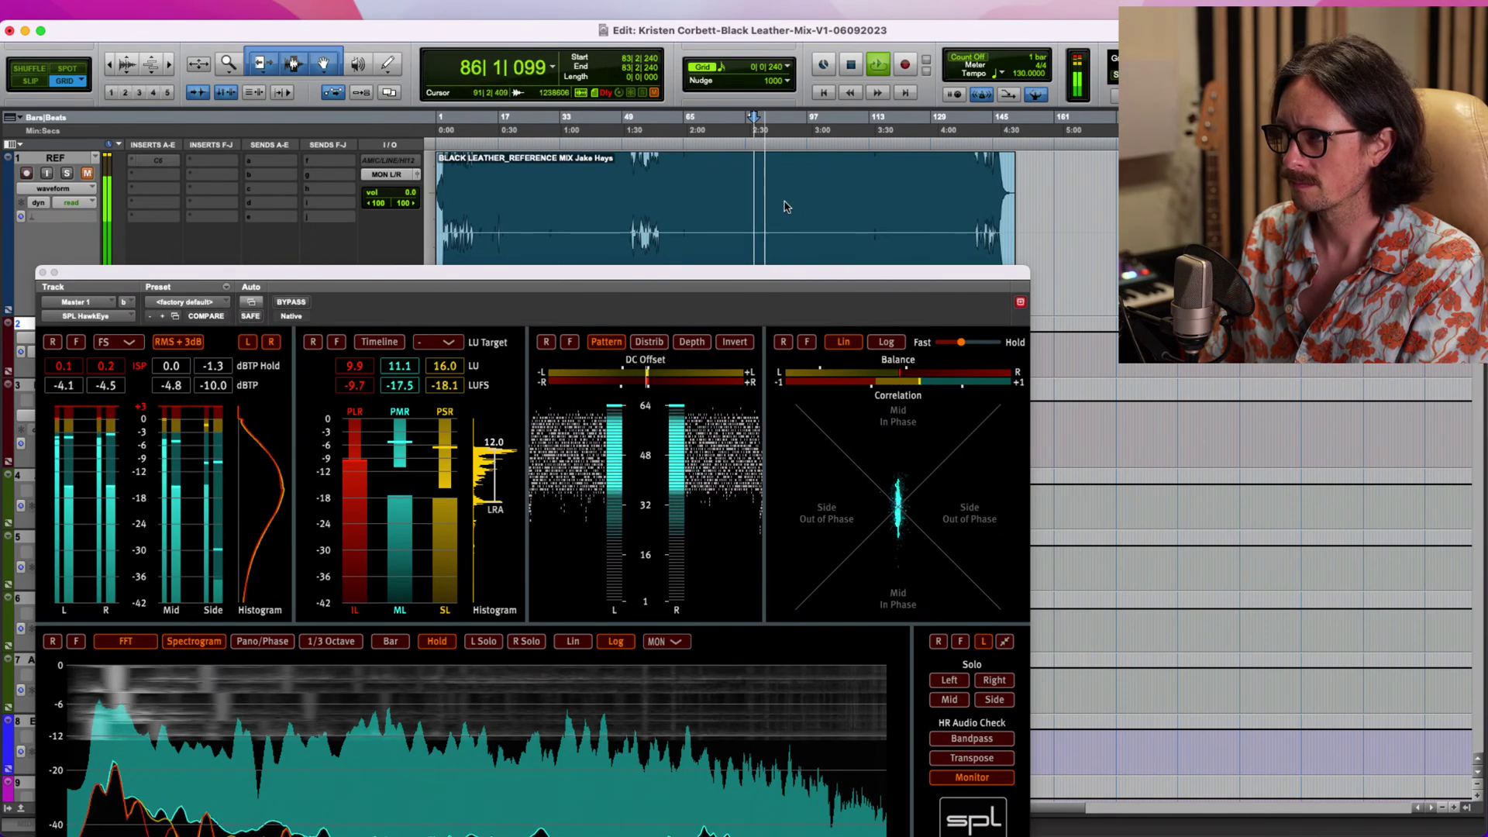
key(space)
key(shift+s)
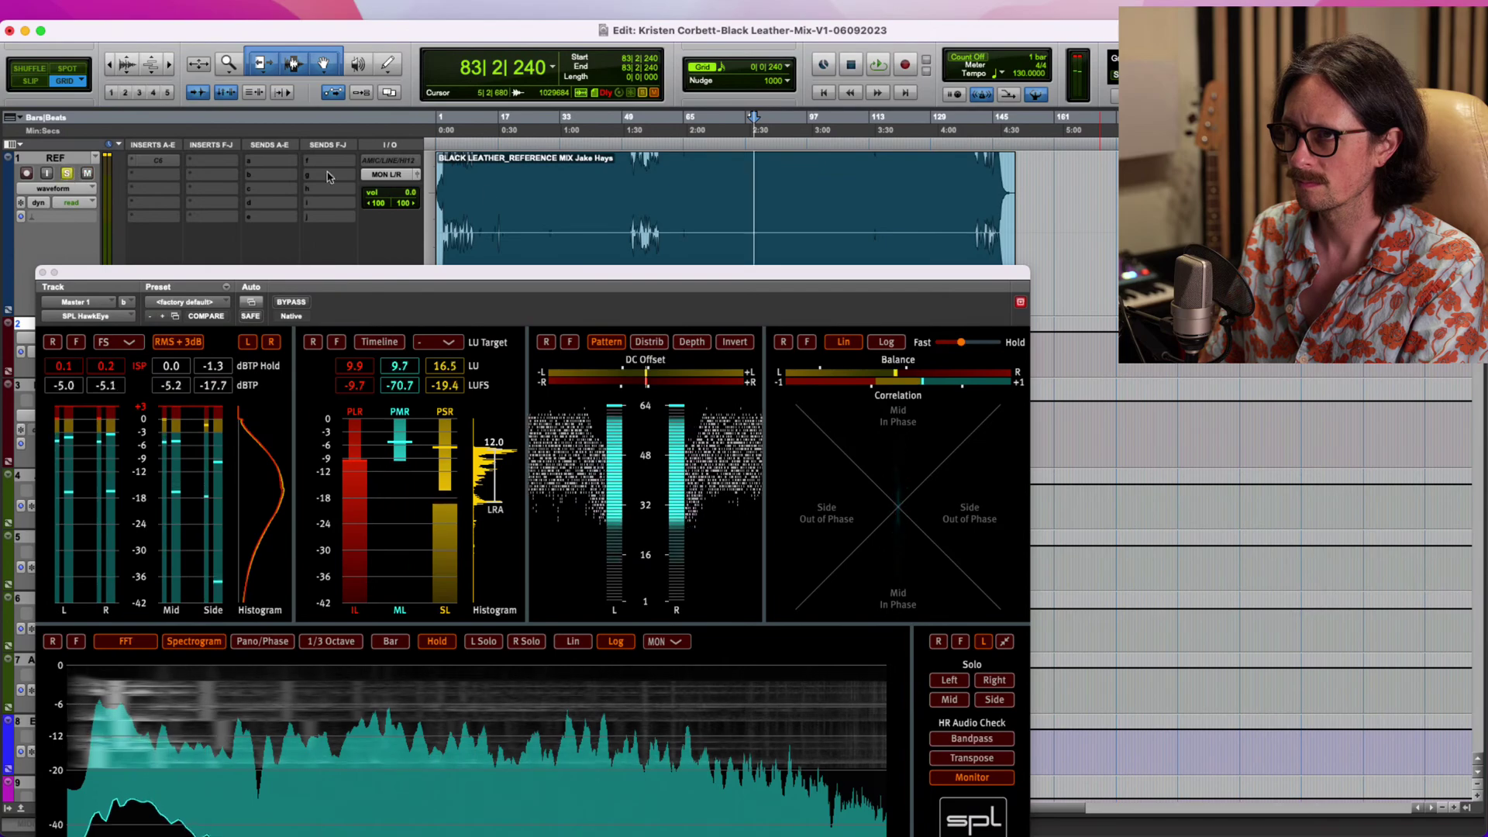
key(space)
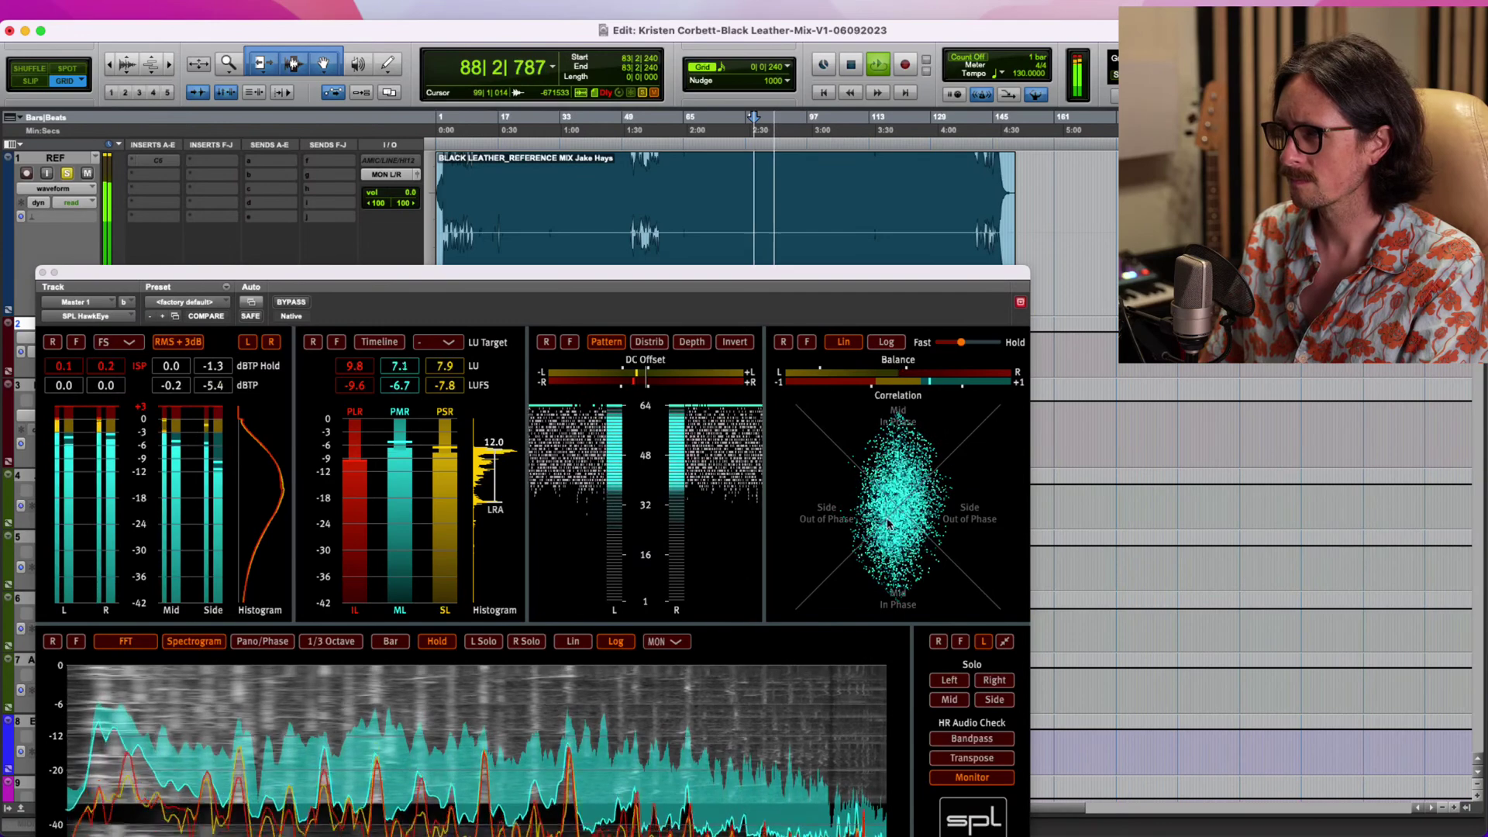
key(space)
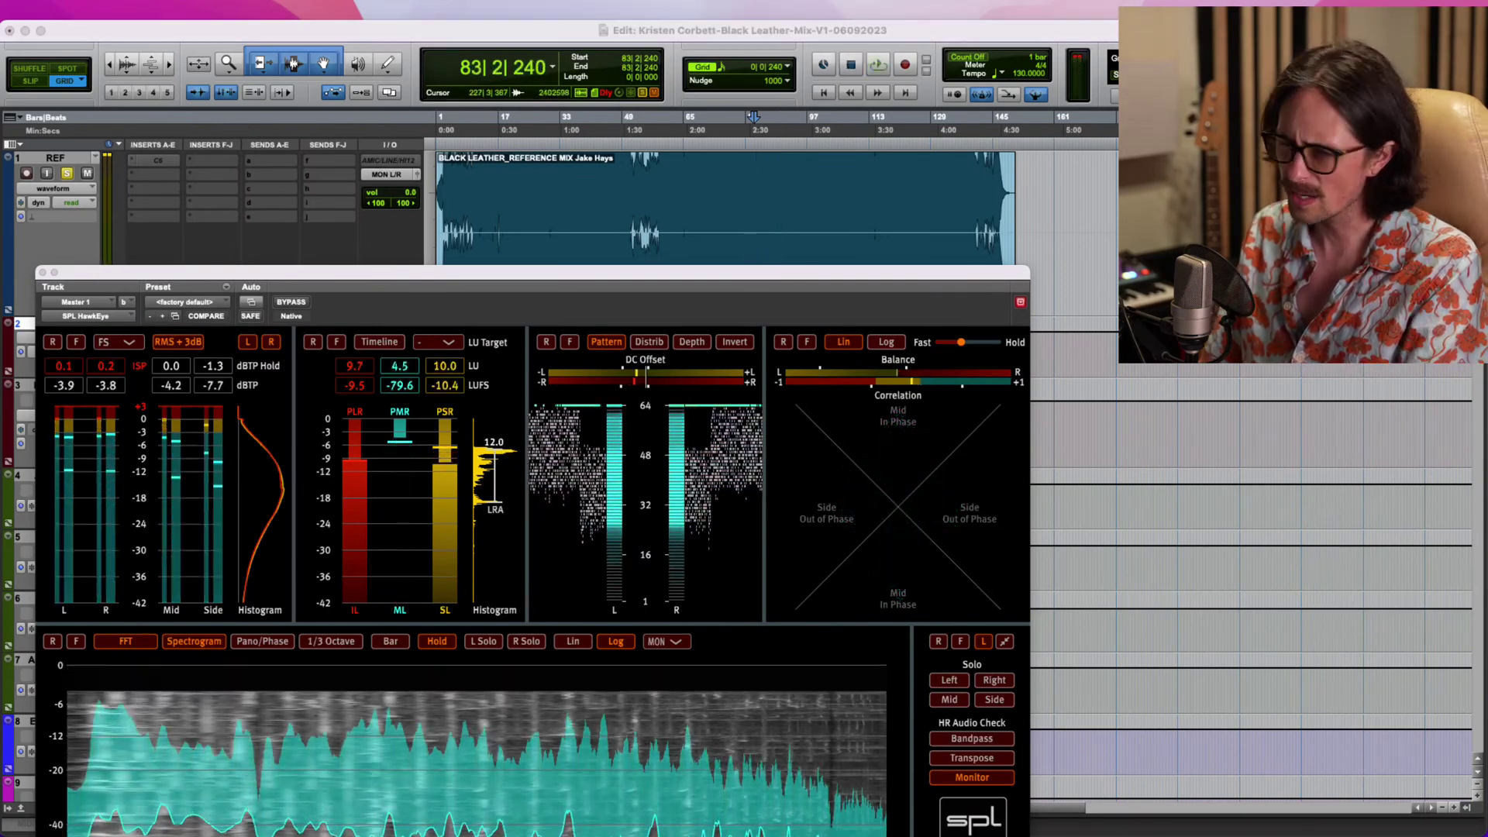
Close the HawkEye window, select the reference mix clip, and unsolo and mute the REF track.
click(685, 281)
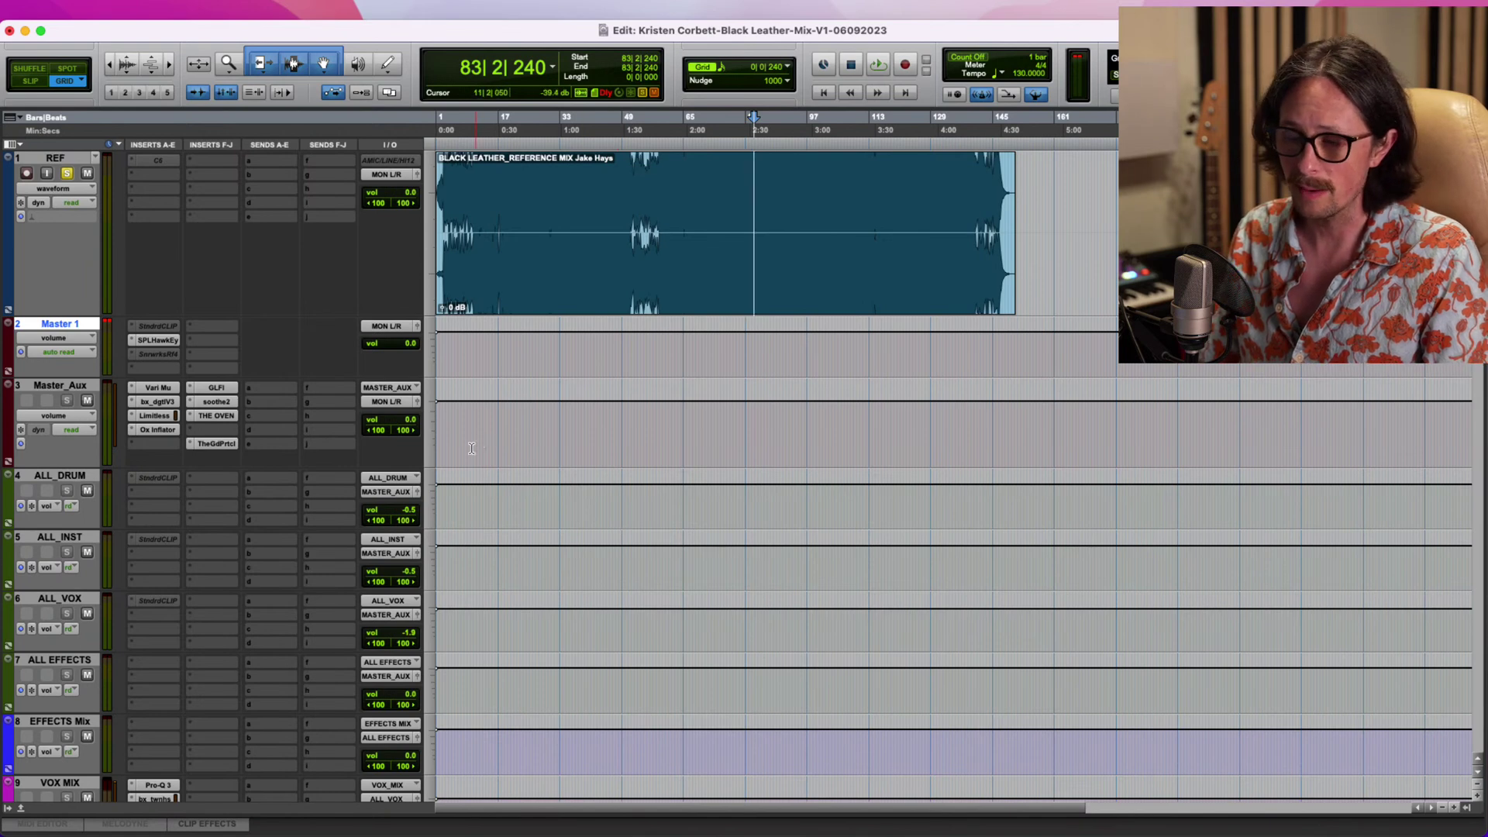
click(508, 293)
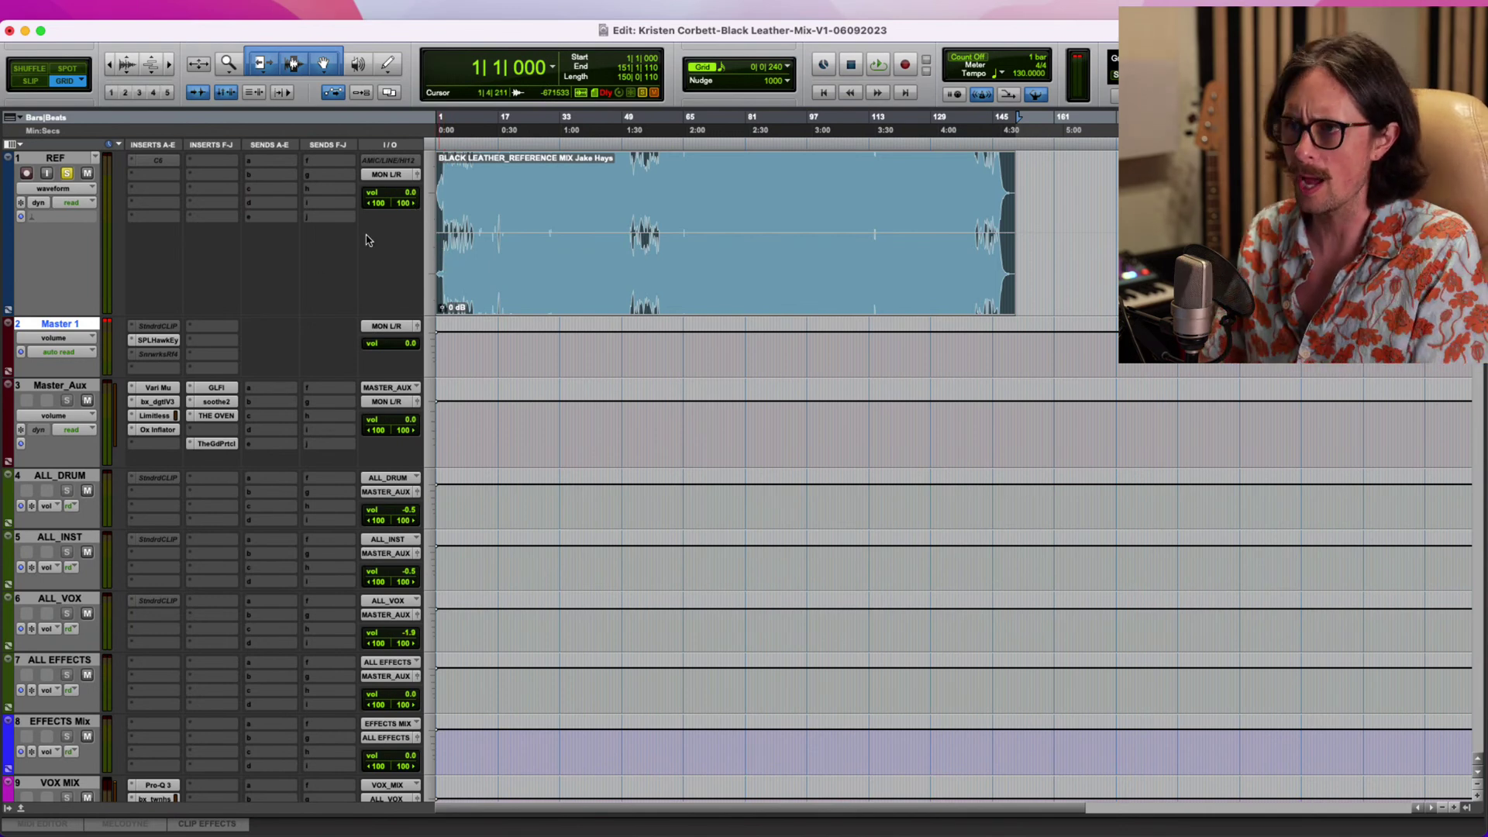
click(69, 174)
click(85, 174)
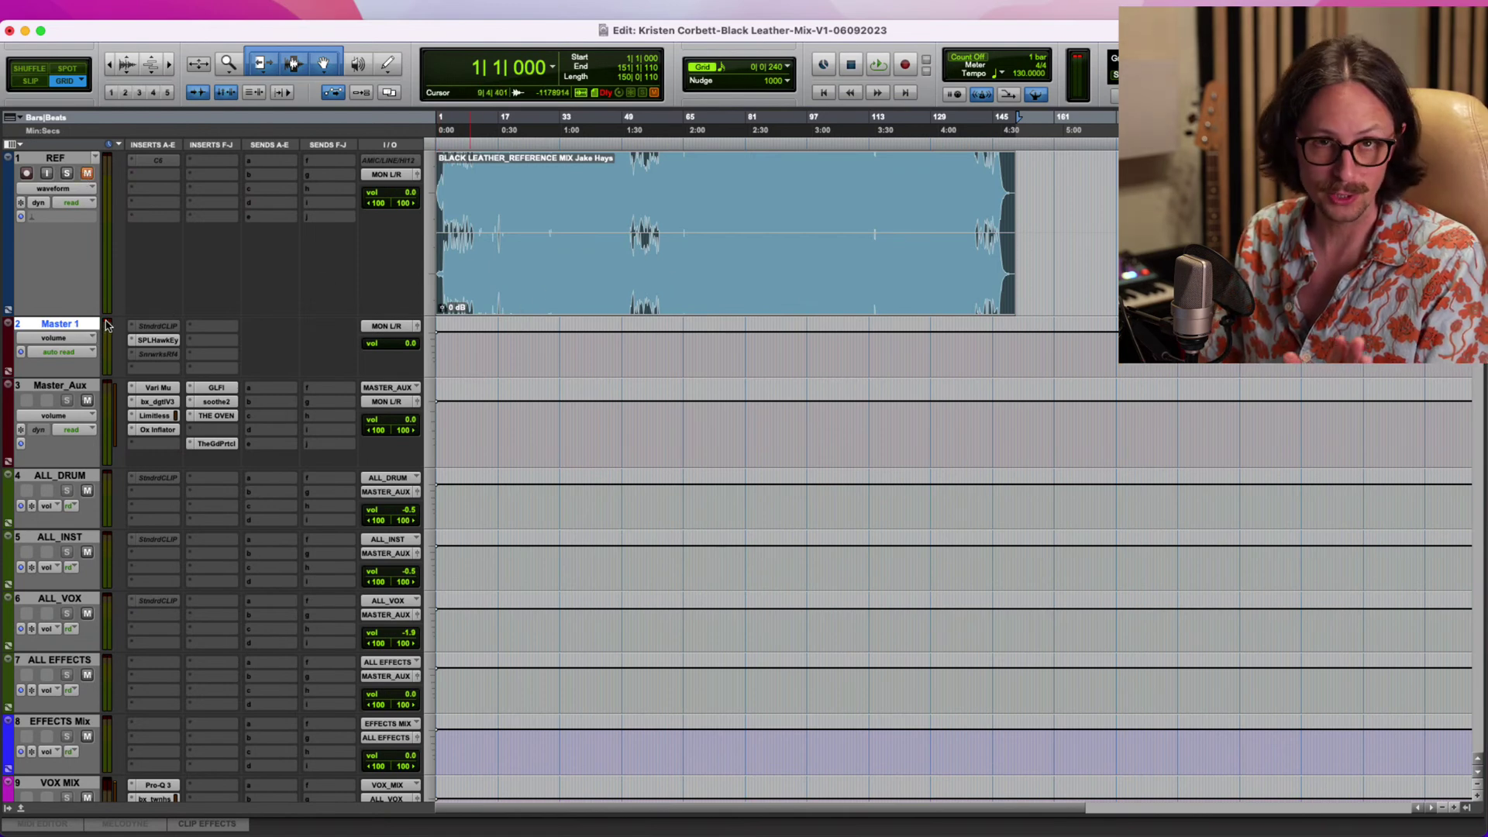
Look through the session's track layout, from the master and group buses to the drum, bass, instrument and reverb tracks.
scroll(217, 365, down, 3)
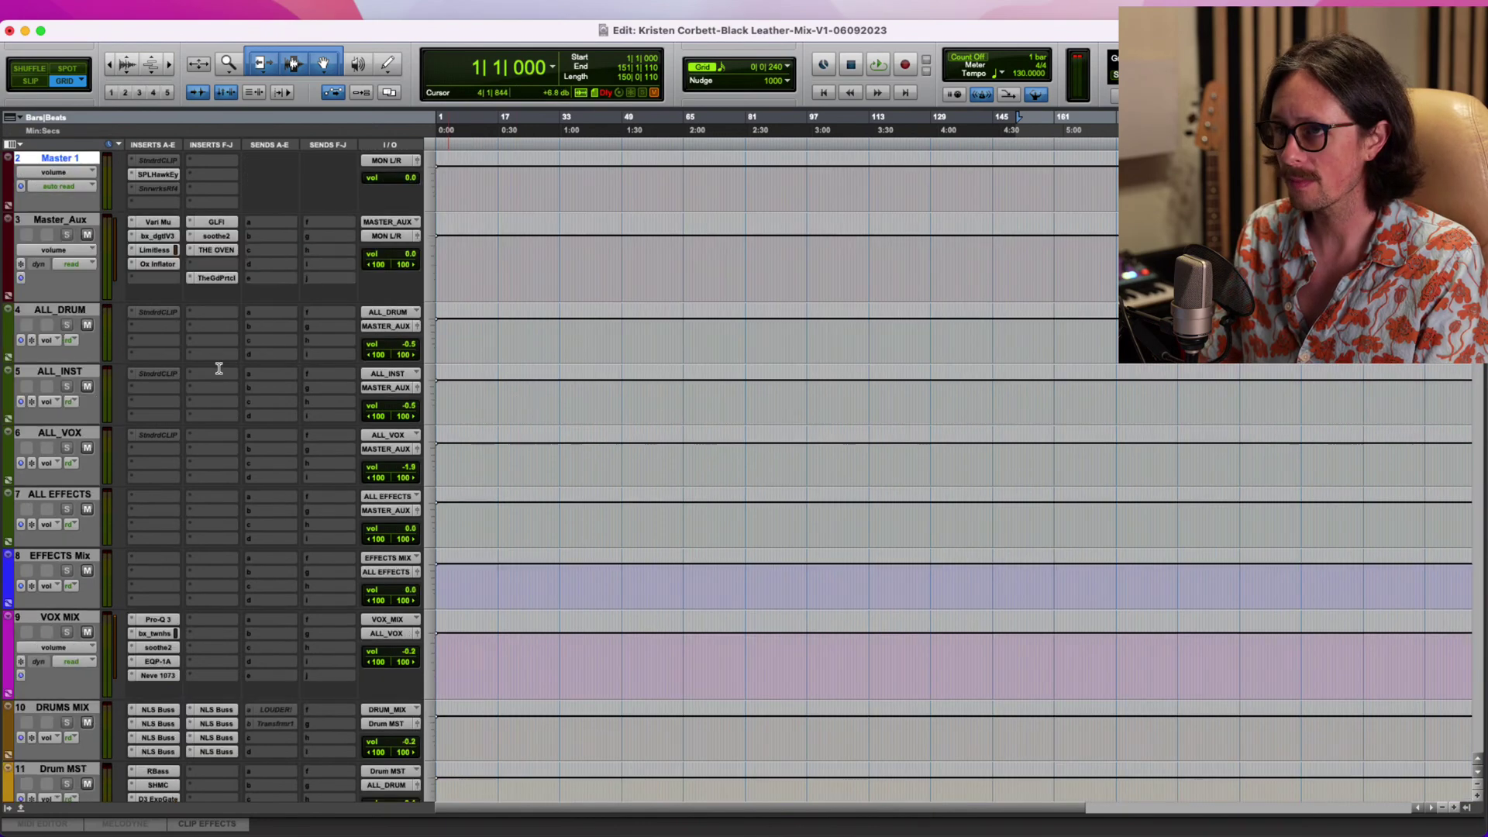
scroll(452, 346, up, 3)
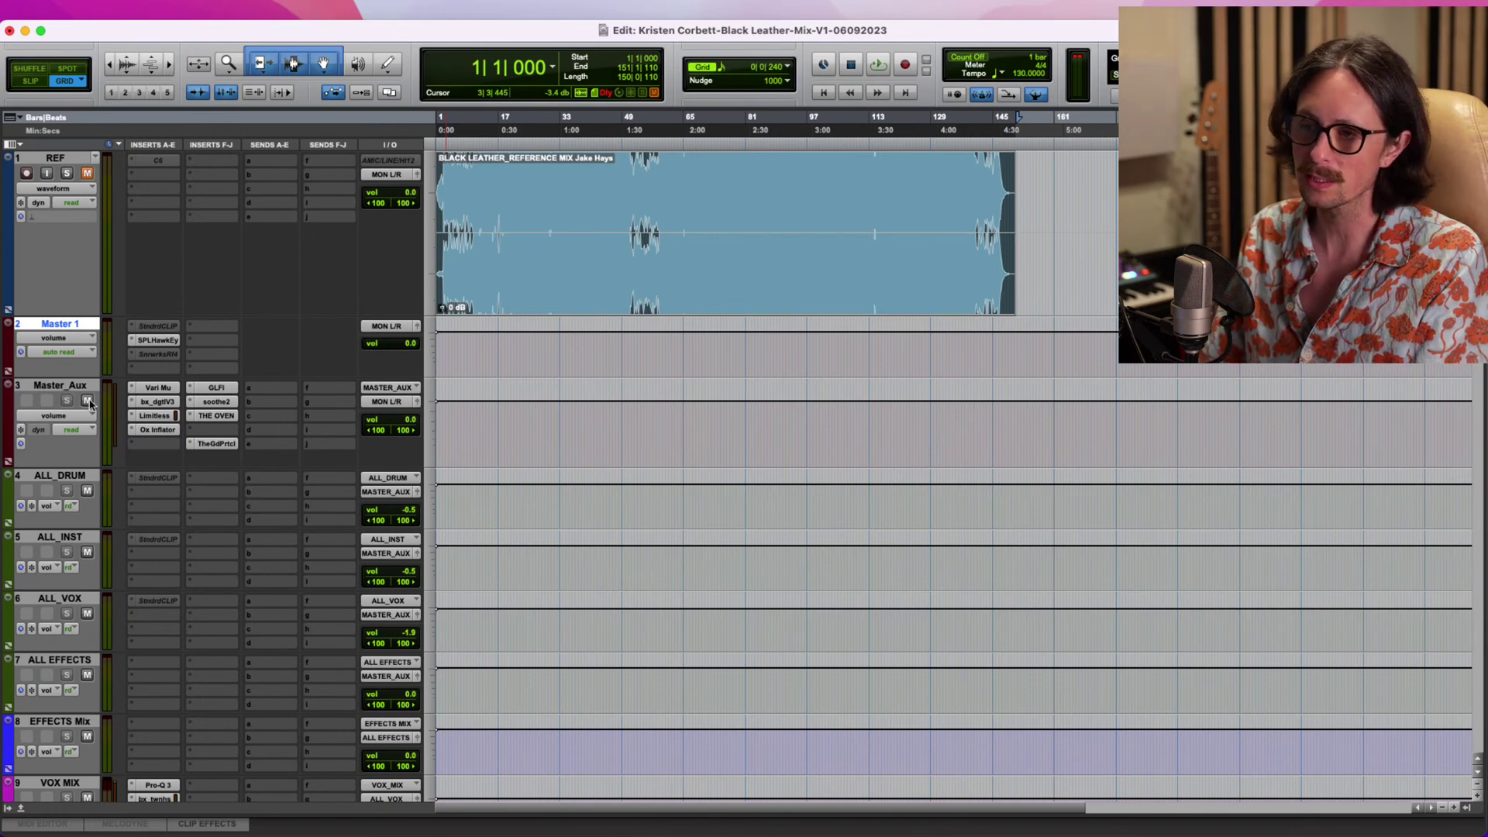
scroll(605, 401, down, 15)
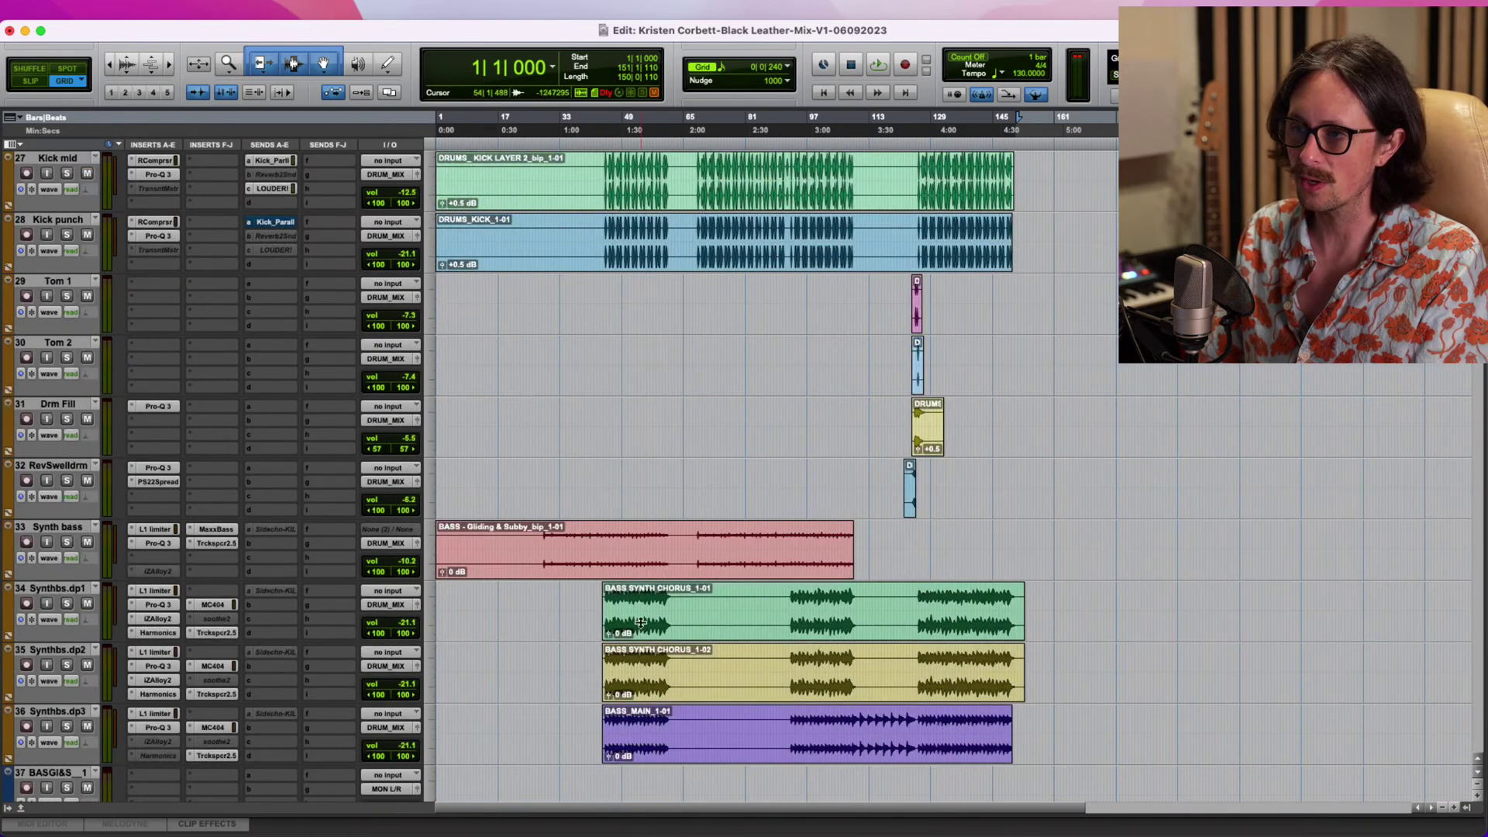
scroll(641, 623, down, 10)
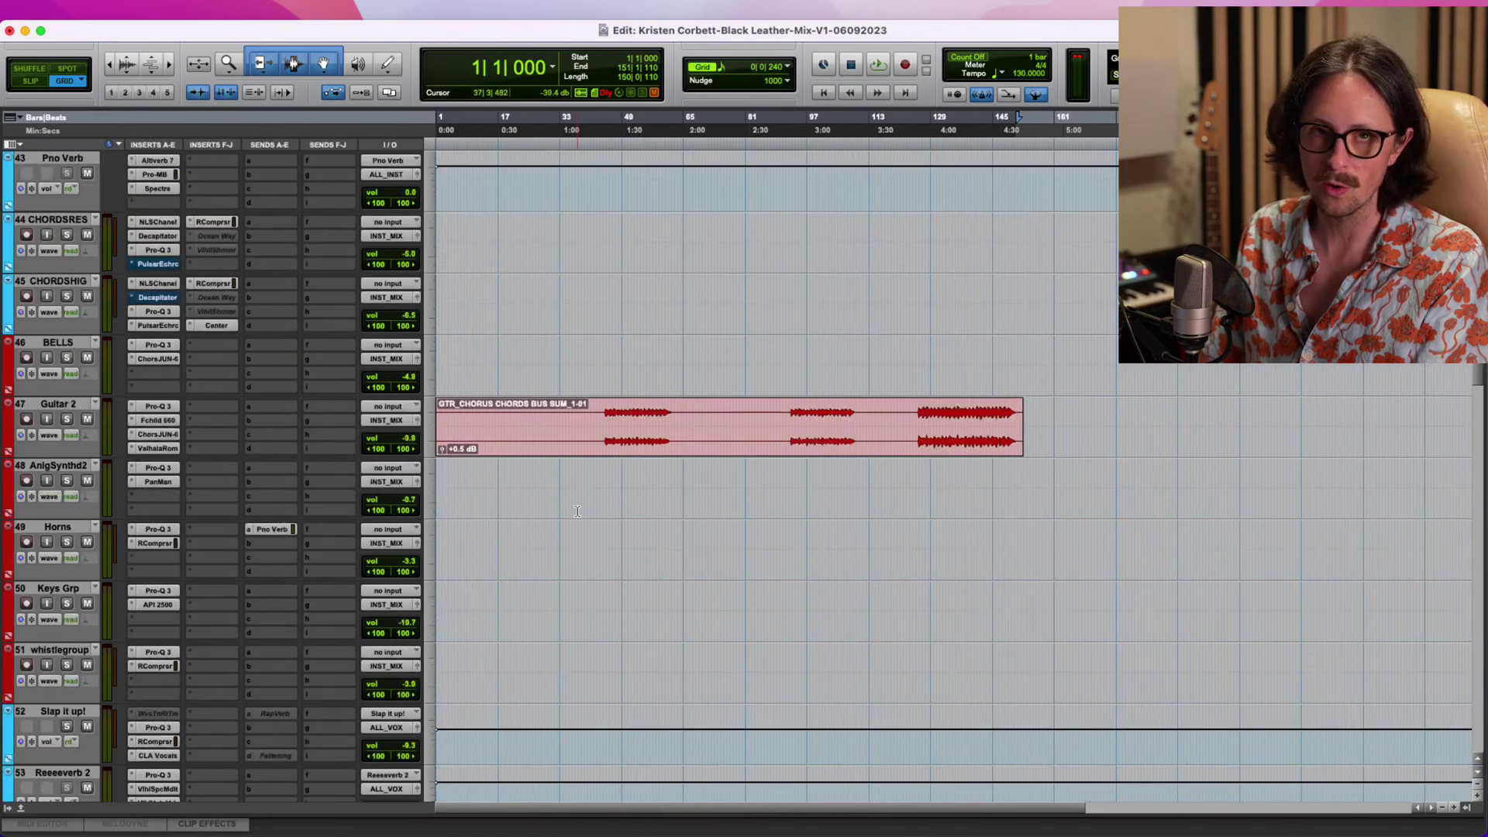
scroll(578, 512, up, 20)
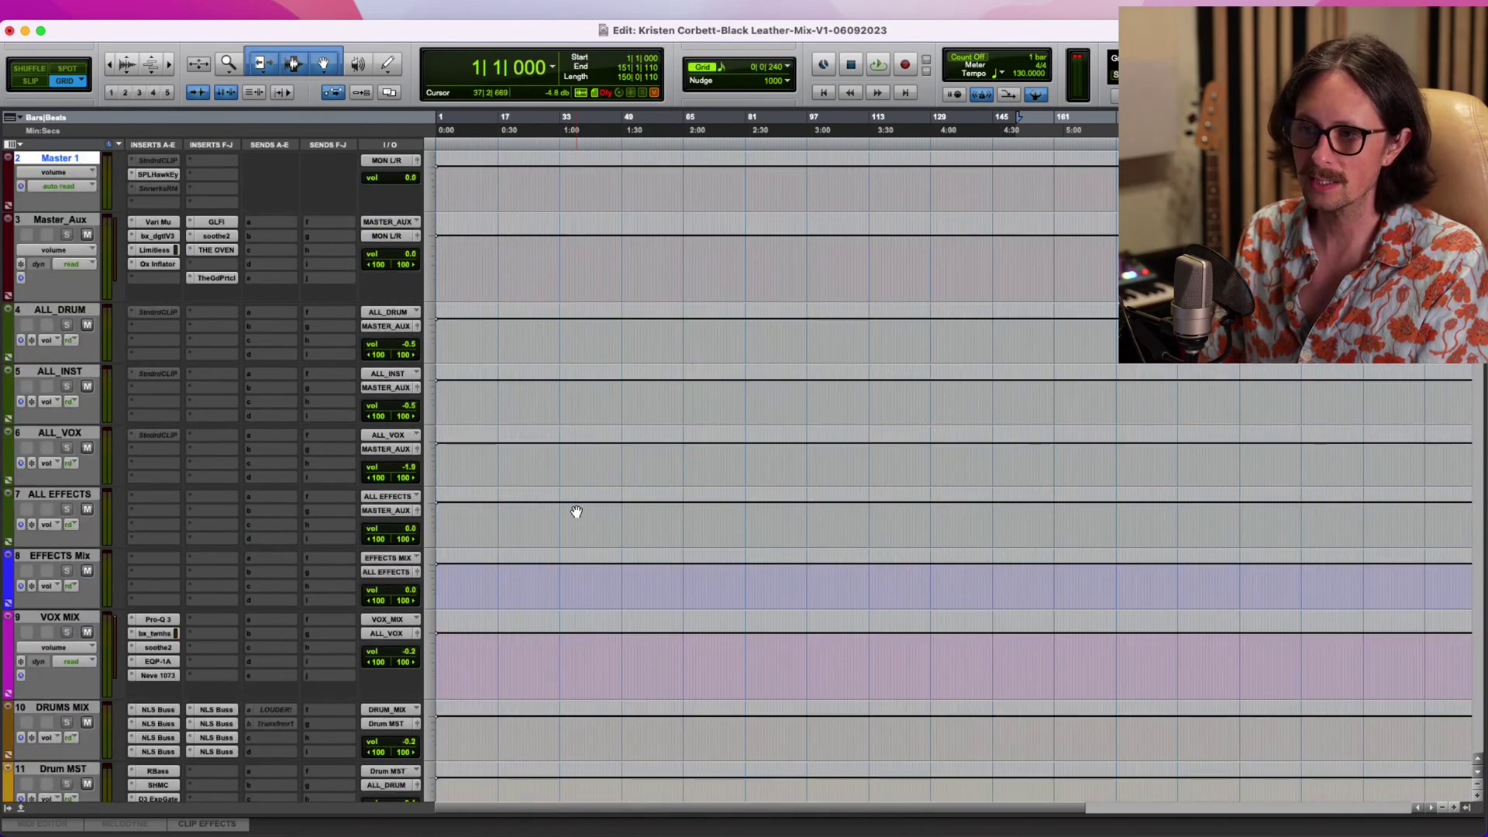
scroll(109, 522, down, 4)
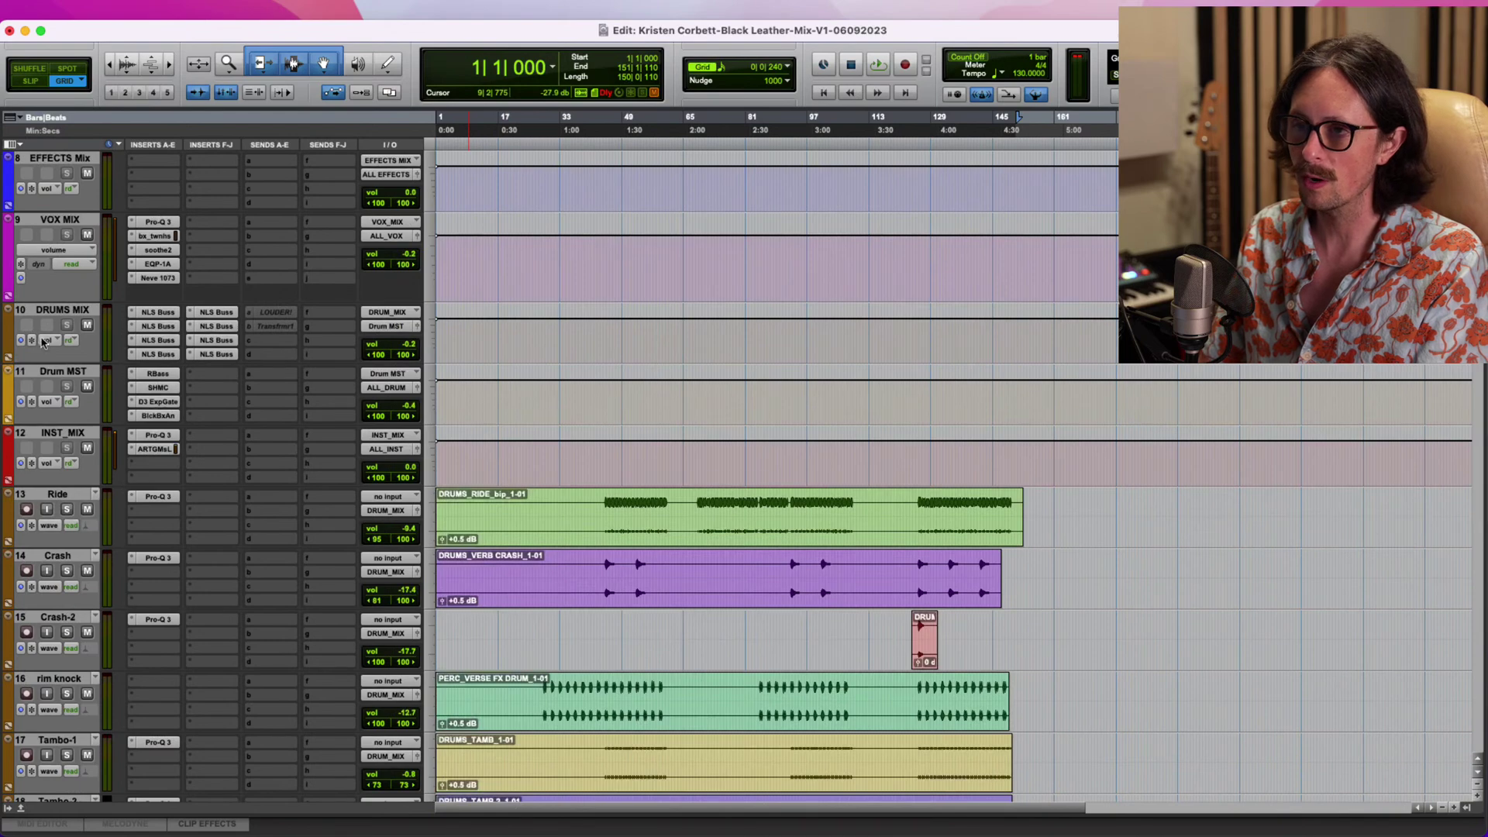
scroll(138, 303, up, 3)
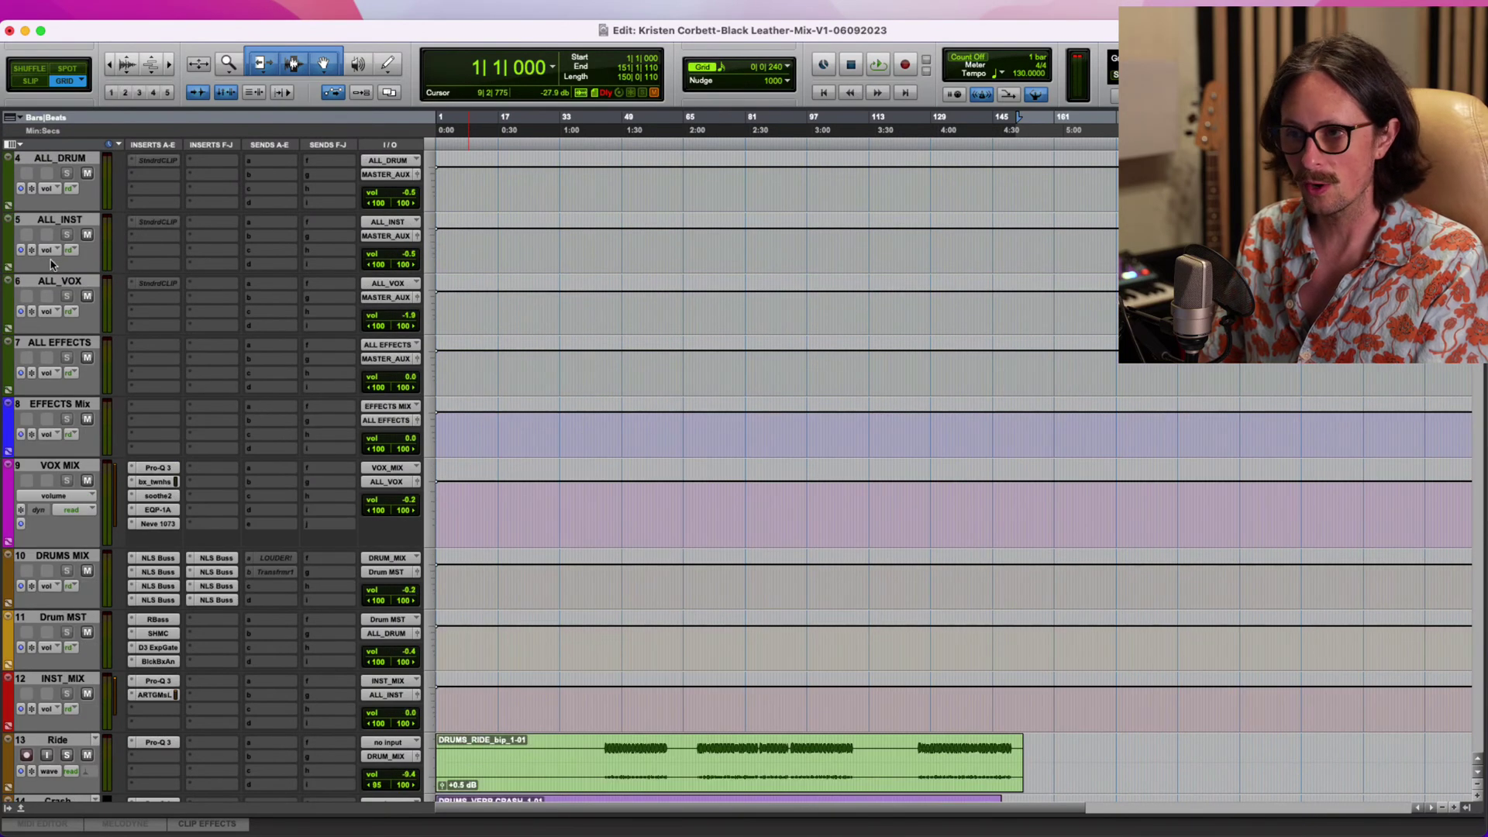
scroll(52, 265, up, 3)
Inspect the Manley Variable Mu and bx_digital V3 settings on the Master_Aux track, moving the plug-in window above its inserts.
click(54, 387)
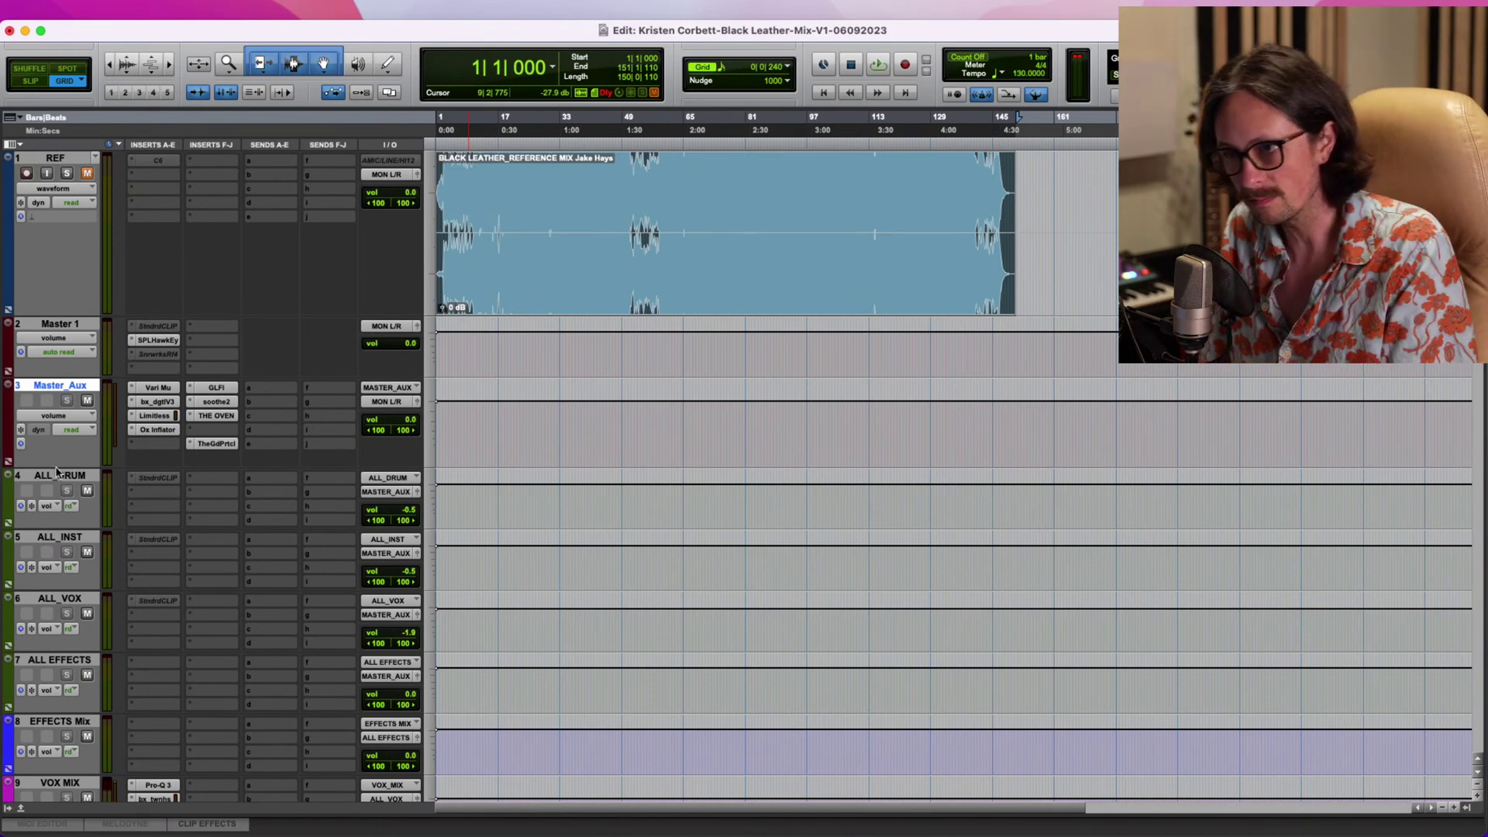
click(154, 388)
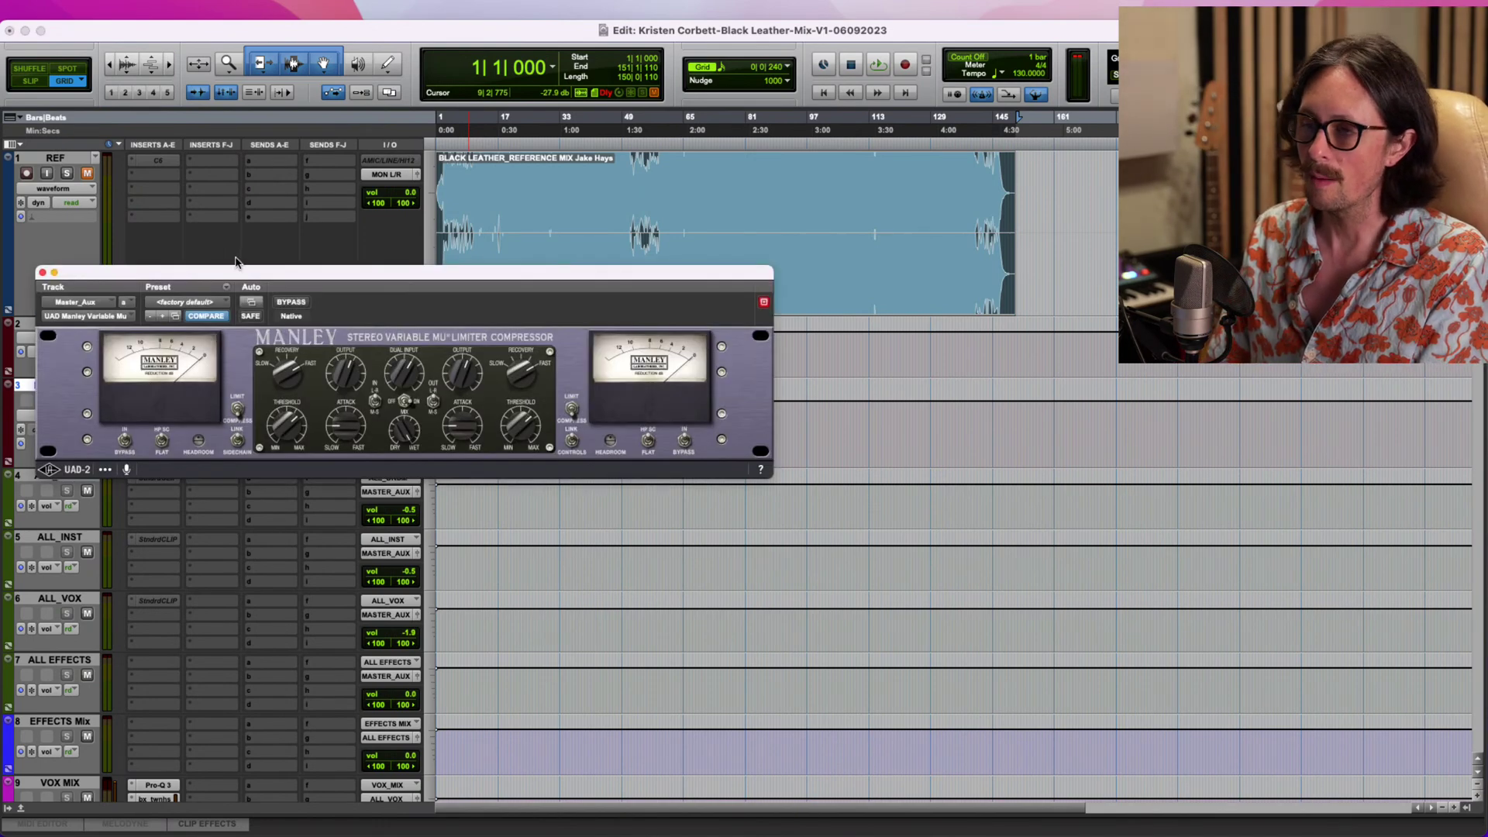
drag(243, 273, 564, 128)
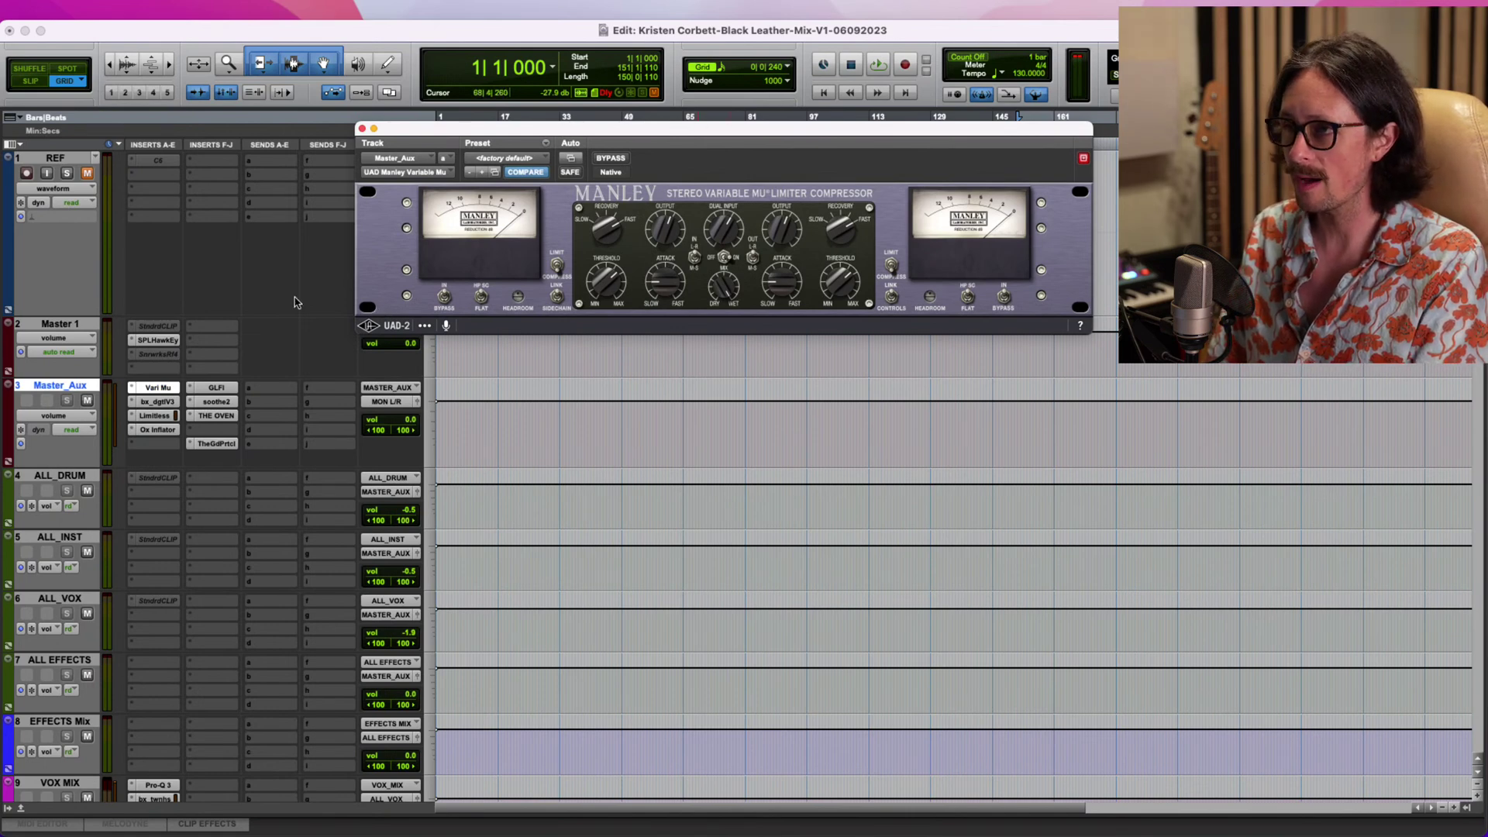
click(152, 404)
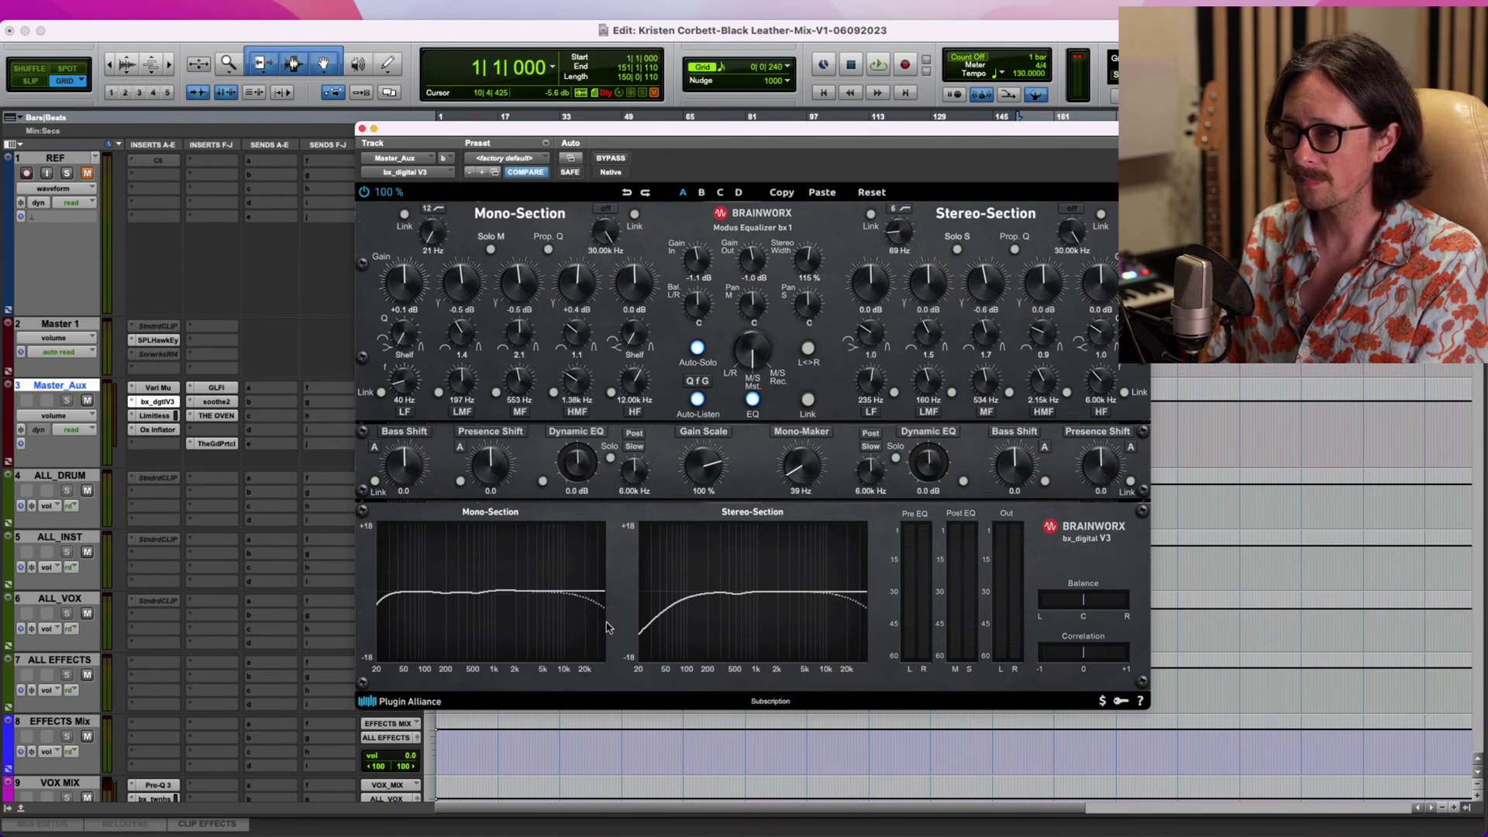
Inspect and compare the DMG Limitless and Oxford Inflator settings on the Master_Aux track.
click(163, 417)
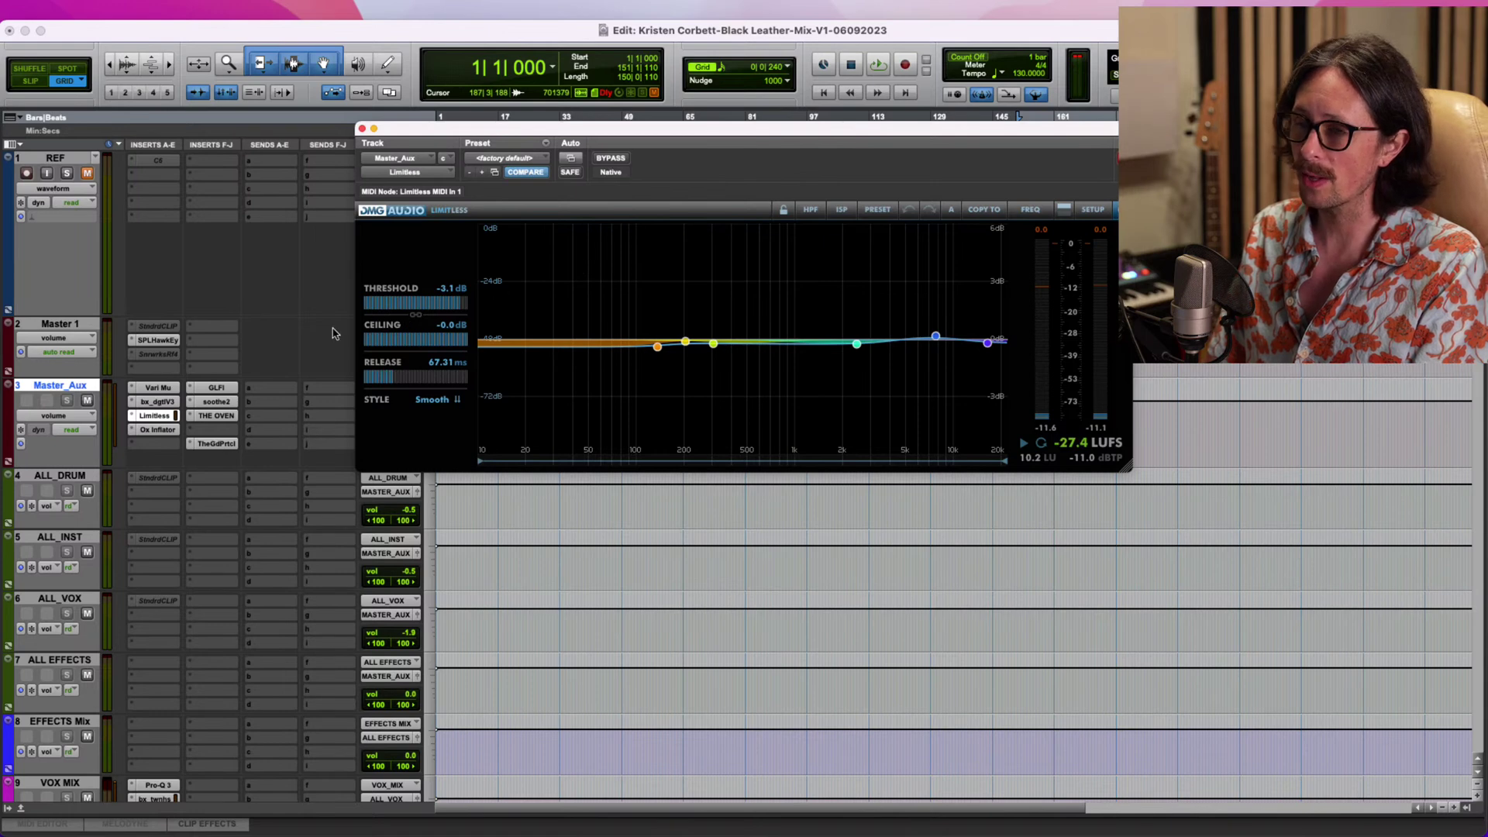
click(158, 430)
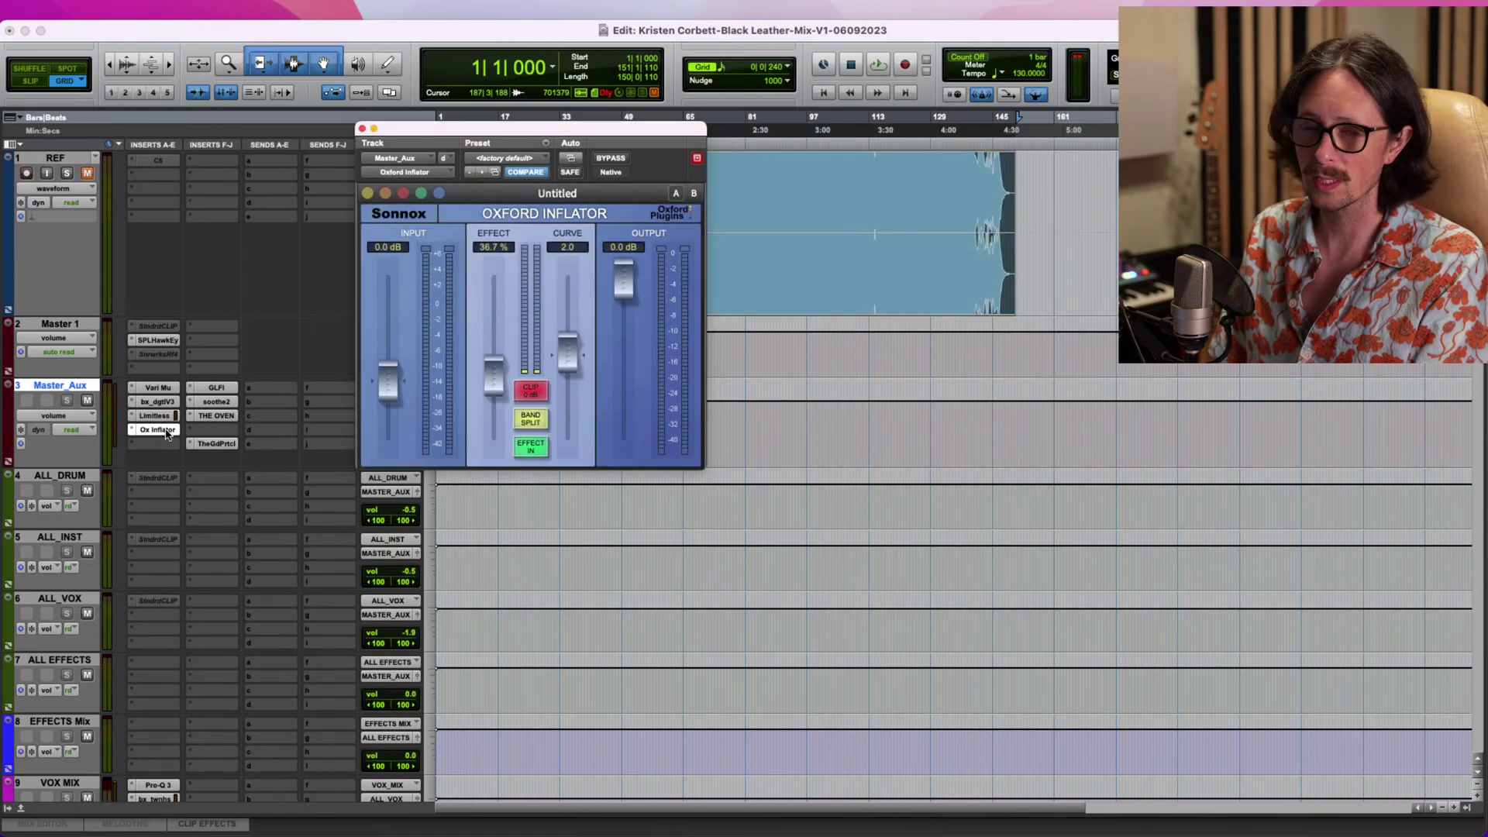
click(165, 419)
click(164, 419)
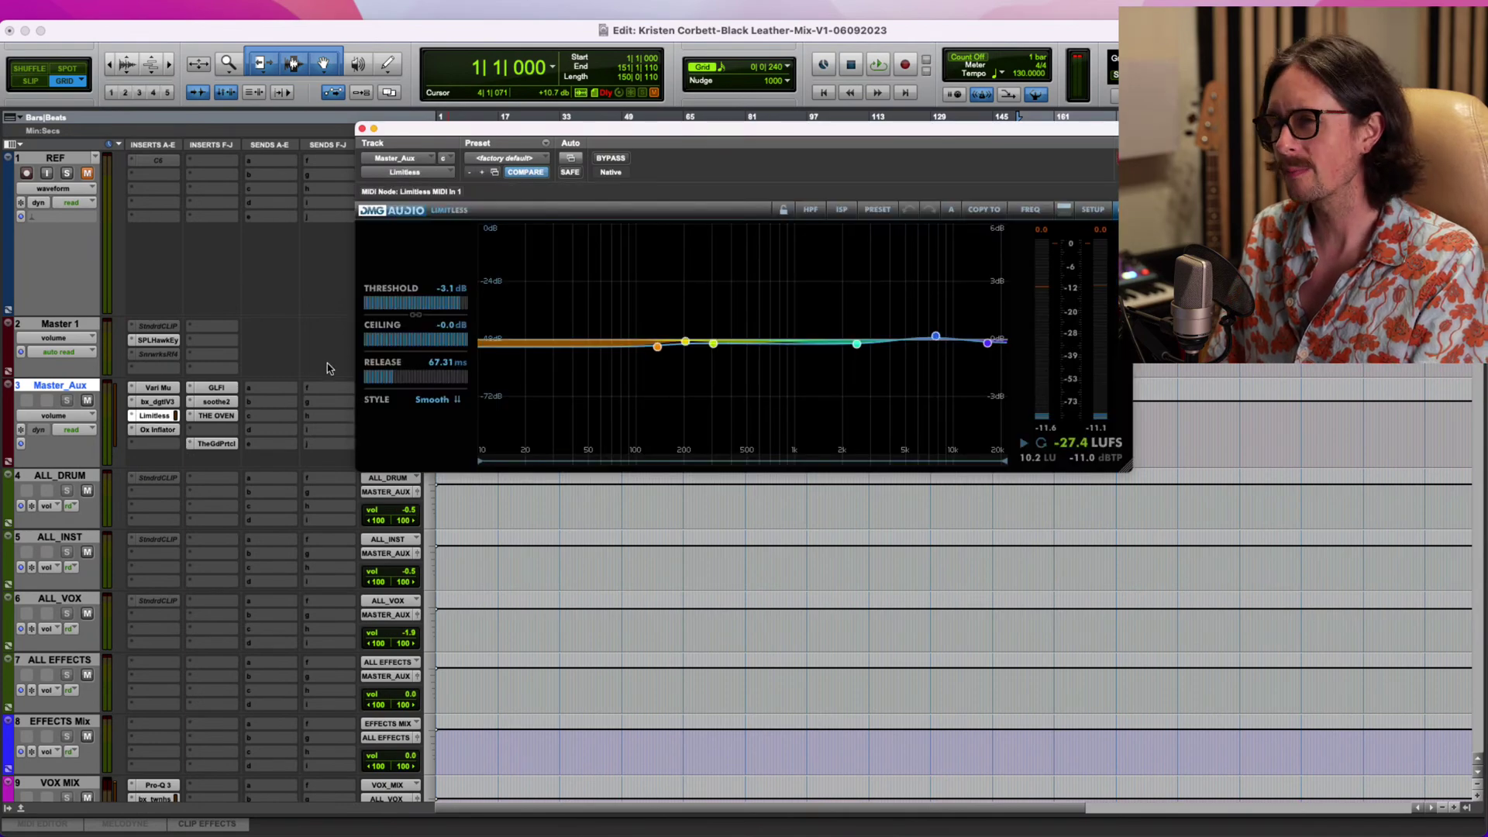
click(154, 431)
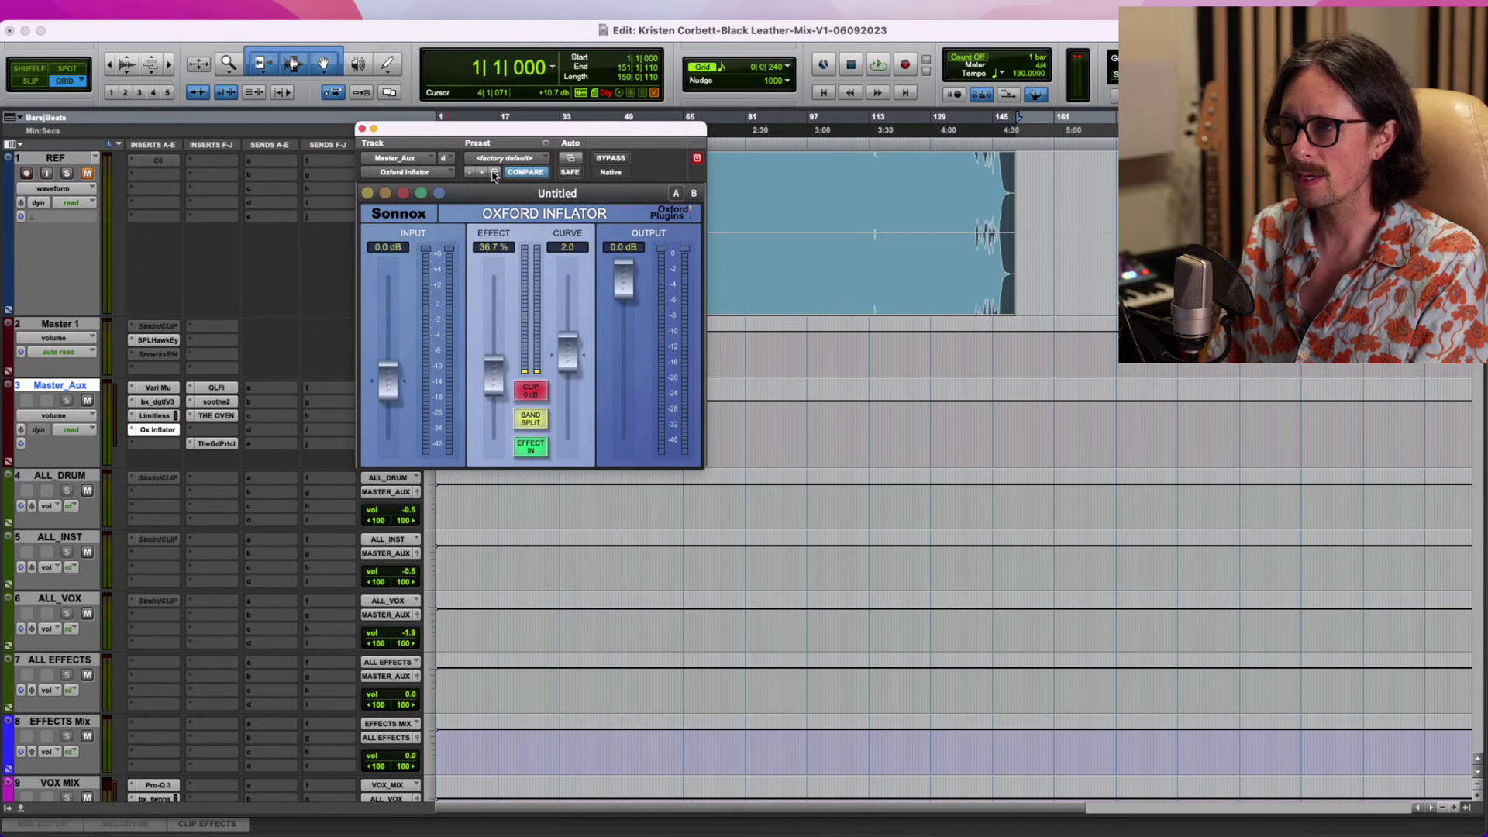
Inspect the Gullfoss Master and soothe2 settings on the Master_Aux track.
click(215, 390)
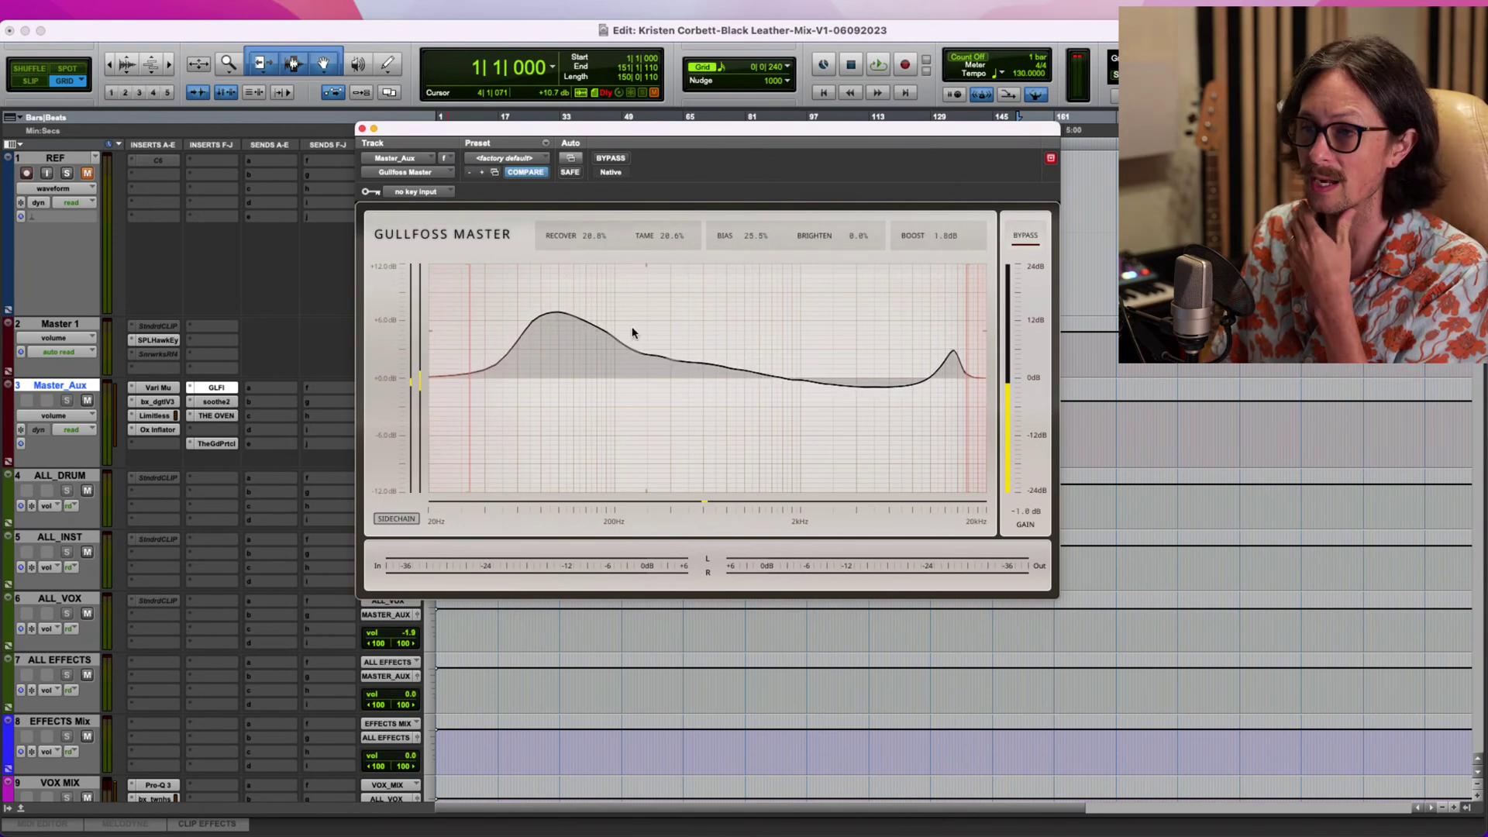
click(216, 402)
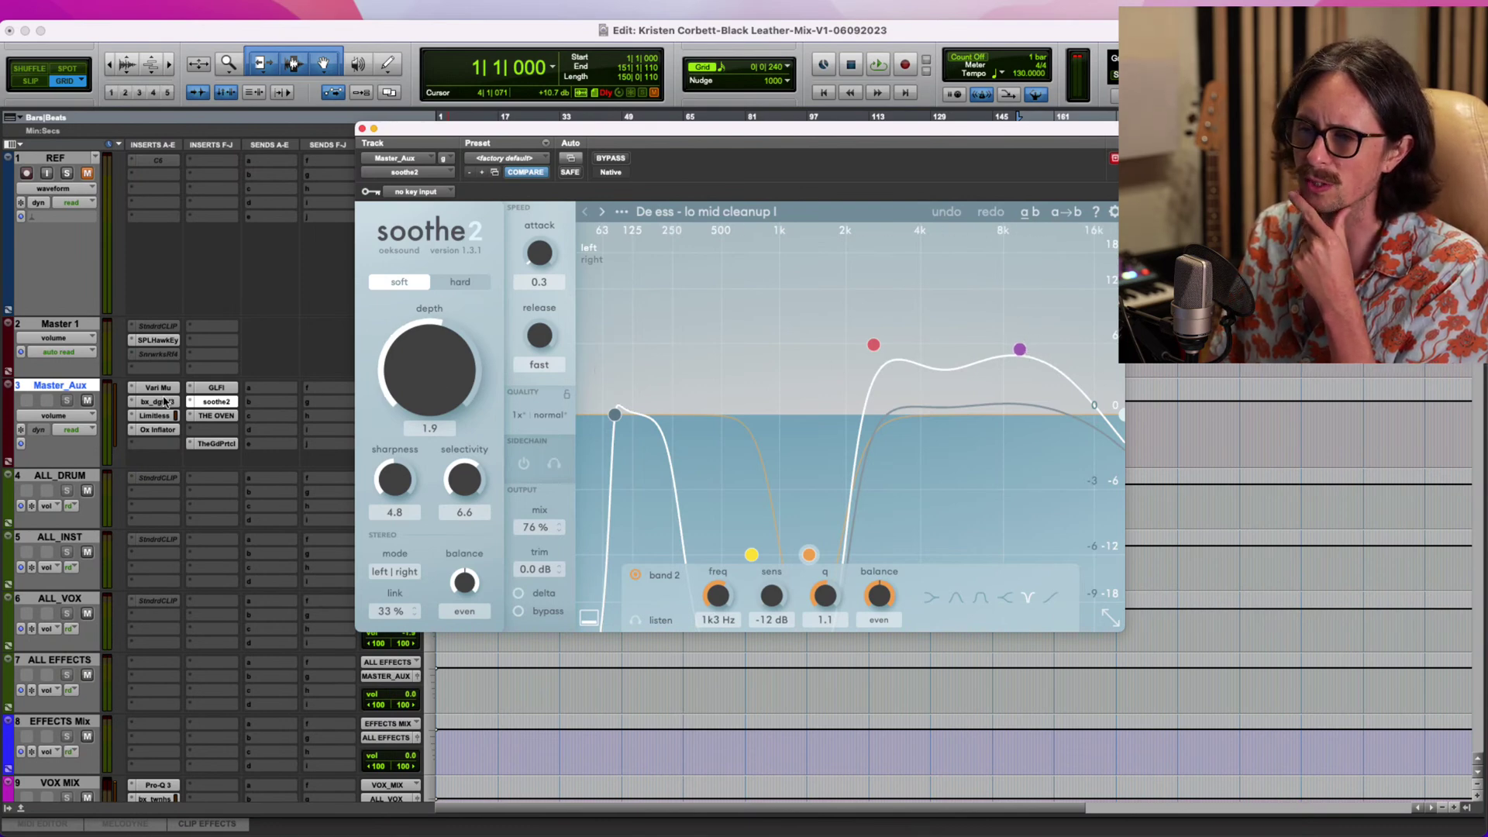
Open THE OVEN on Master_Aux, inspect its burner, Sizzle, Flow, Parallel Mix and Stereo Width settings, and close it.
click(220, 421)
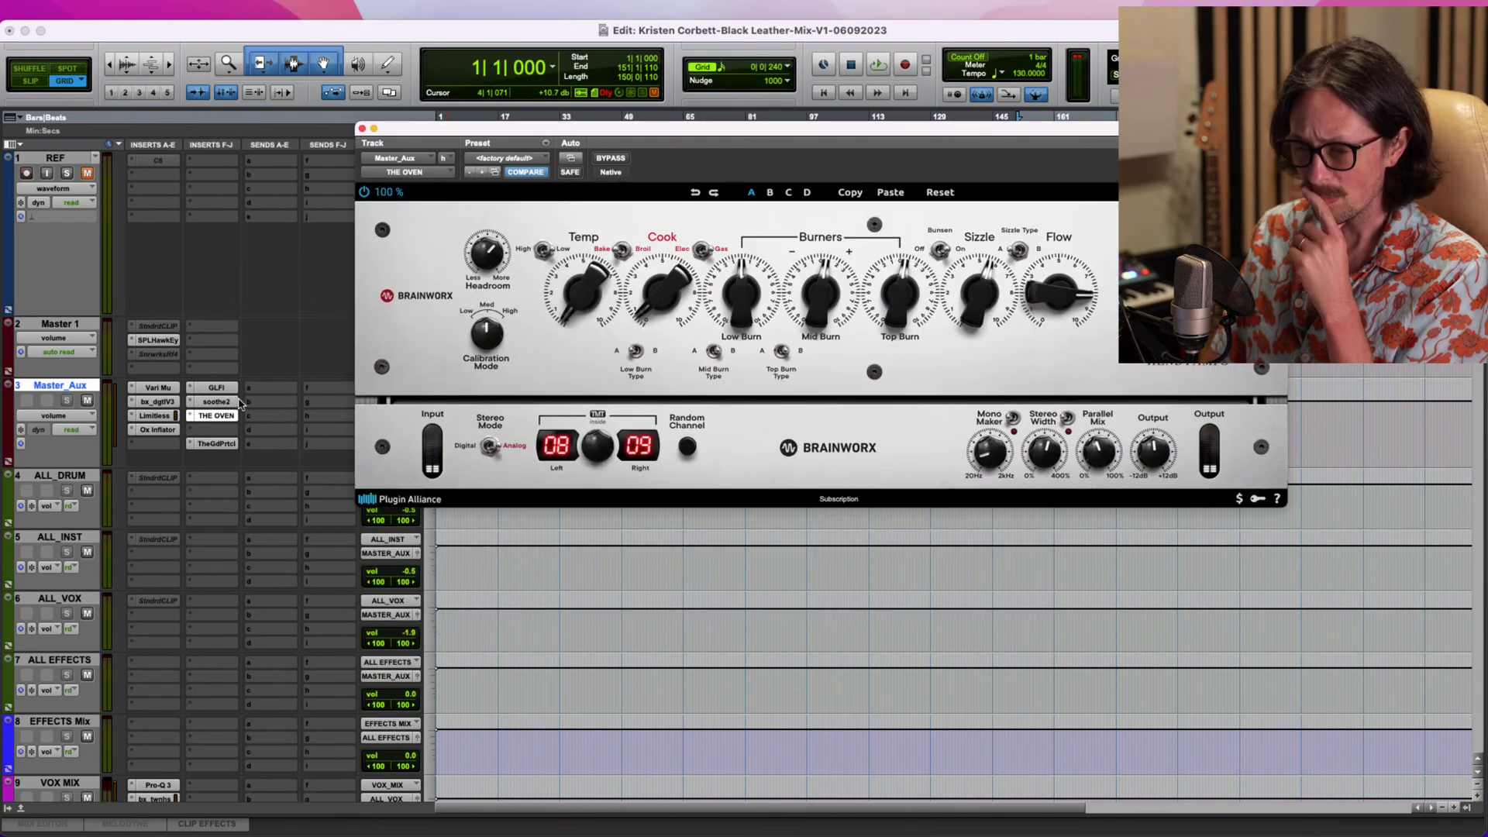
click(993, 136)
drag(993, 136, 924, 99)
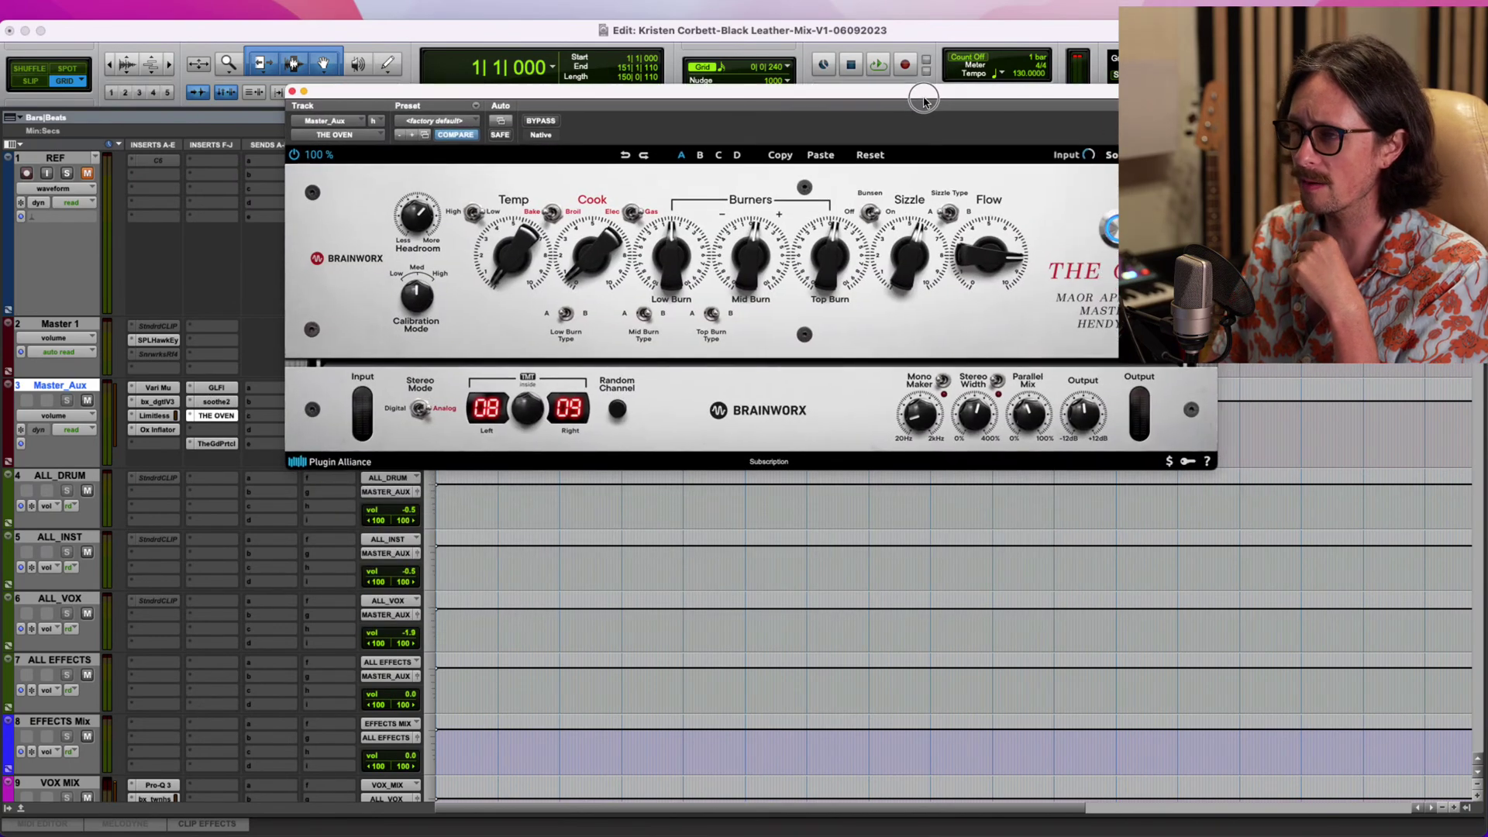
mouse_move(583, 262)
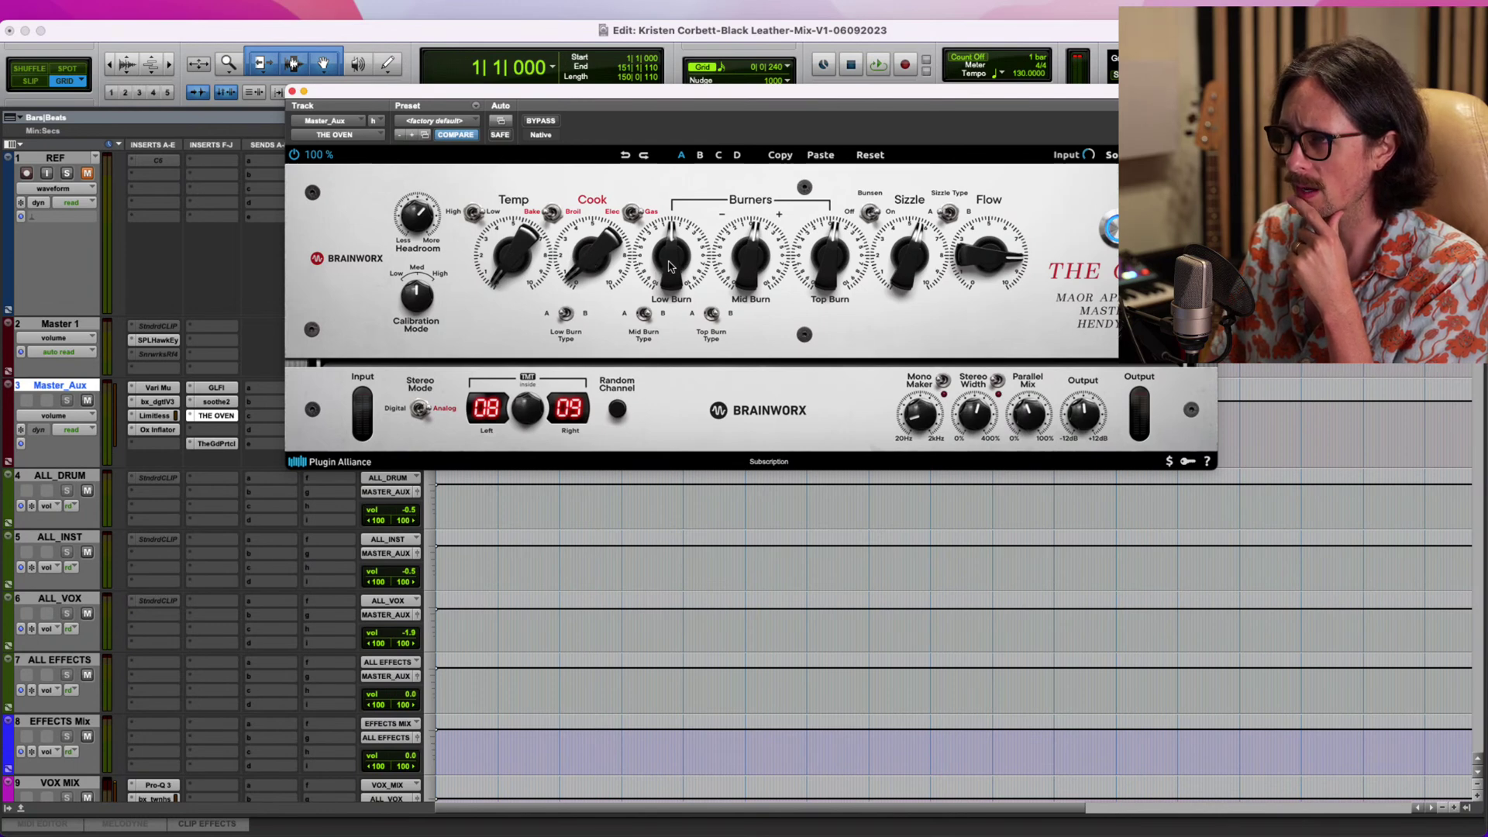
mouse_move(748, 257)
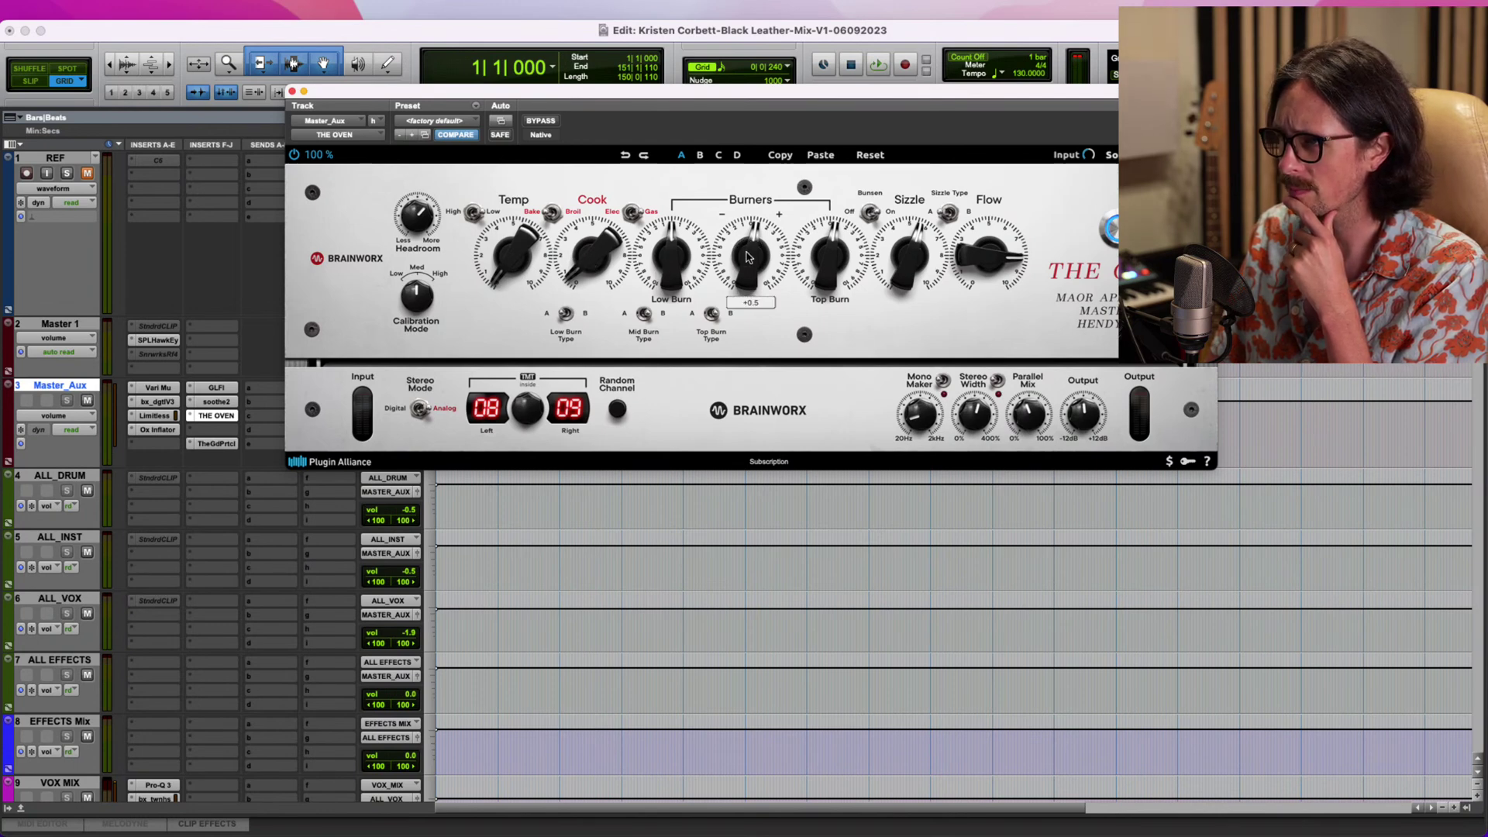
mouse_move(833, 253)
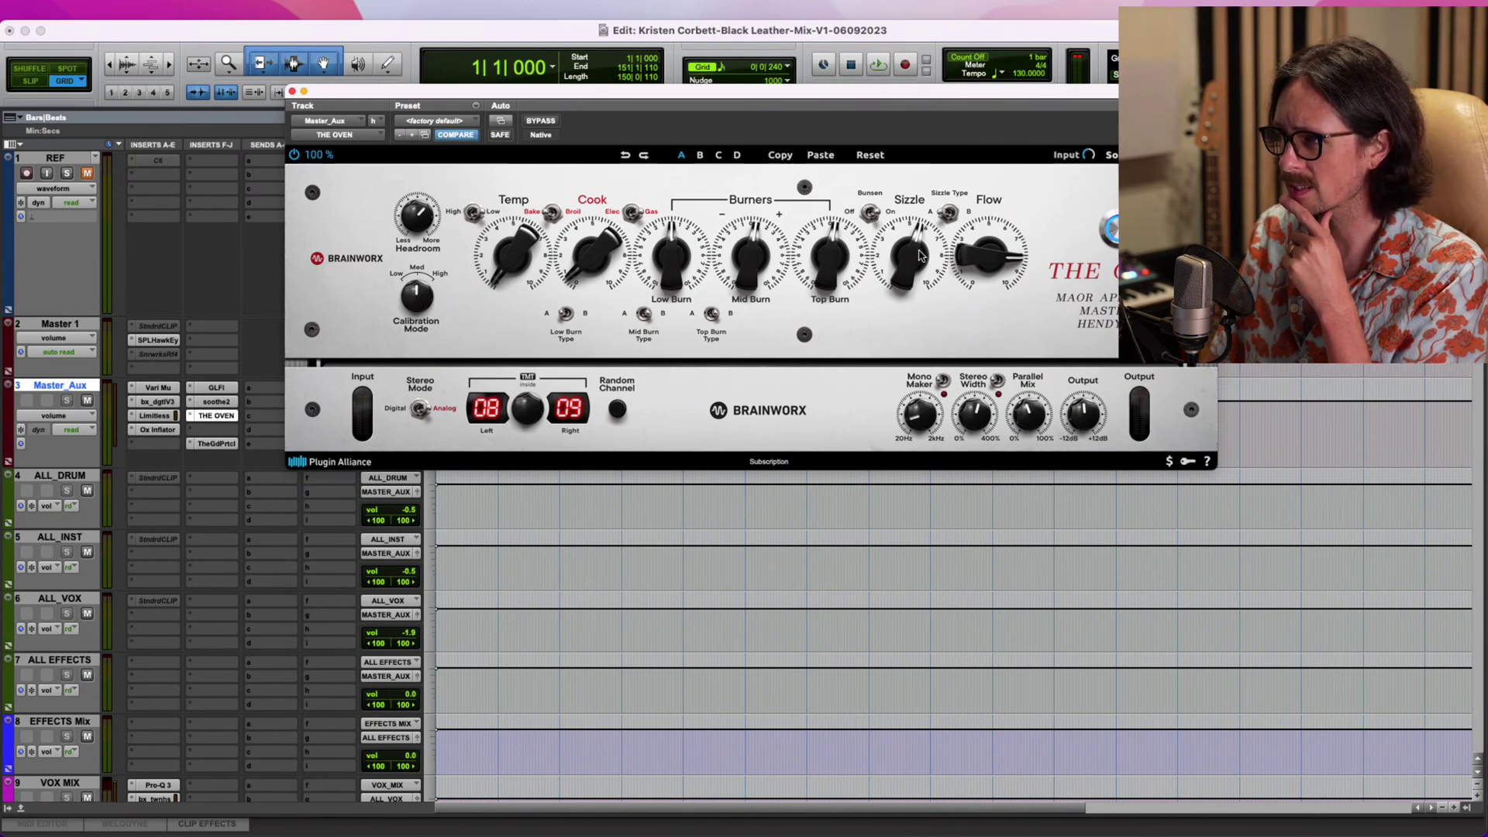
mouse_move(920, 255)
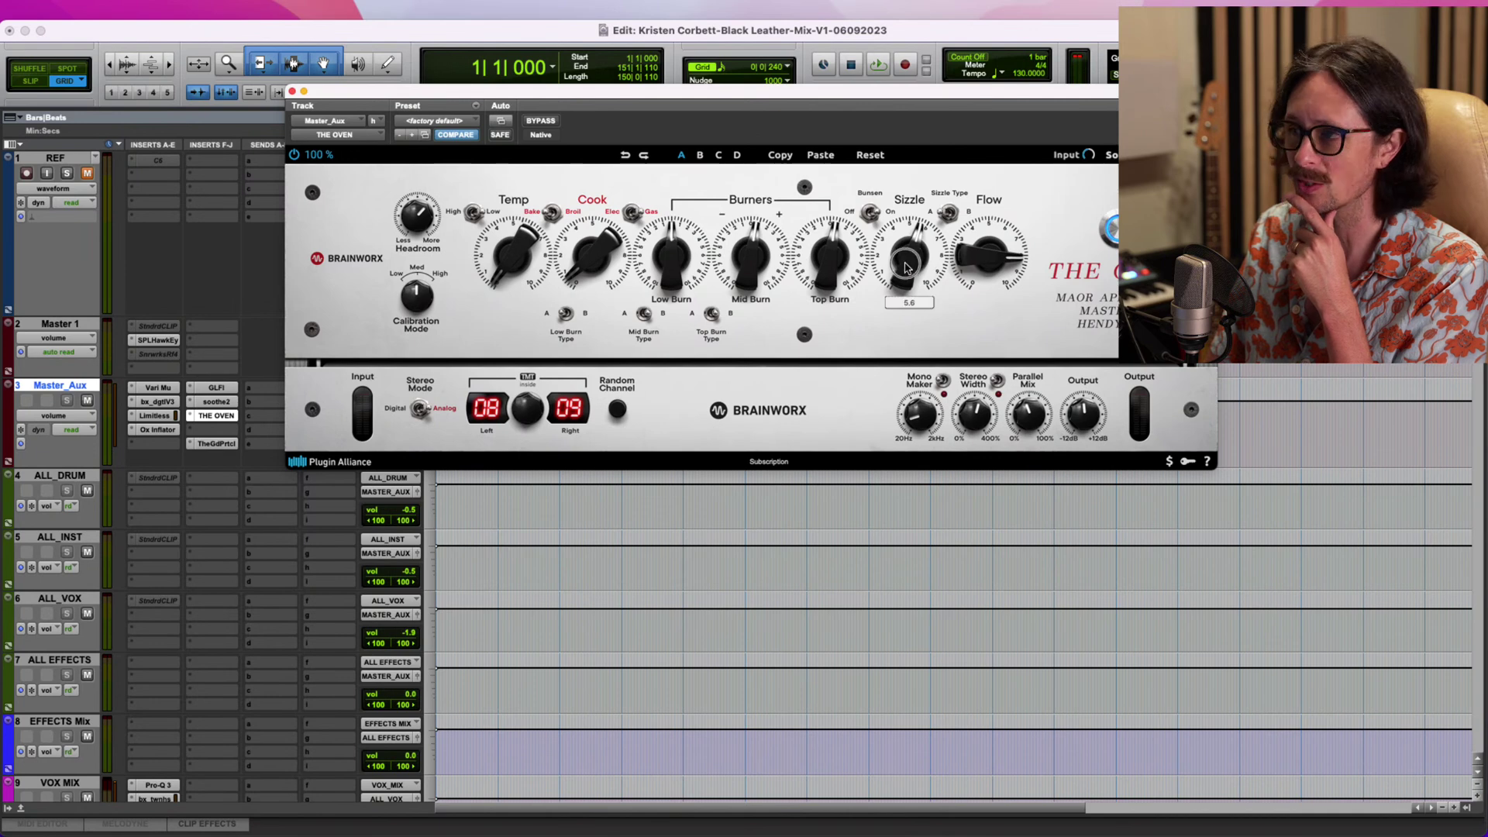
mouse_move(981, 265)
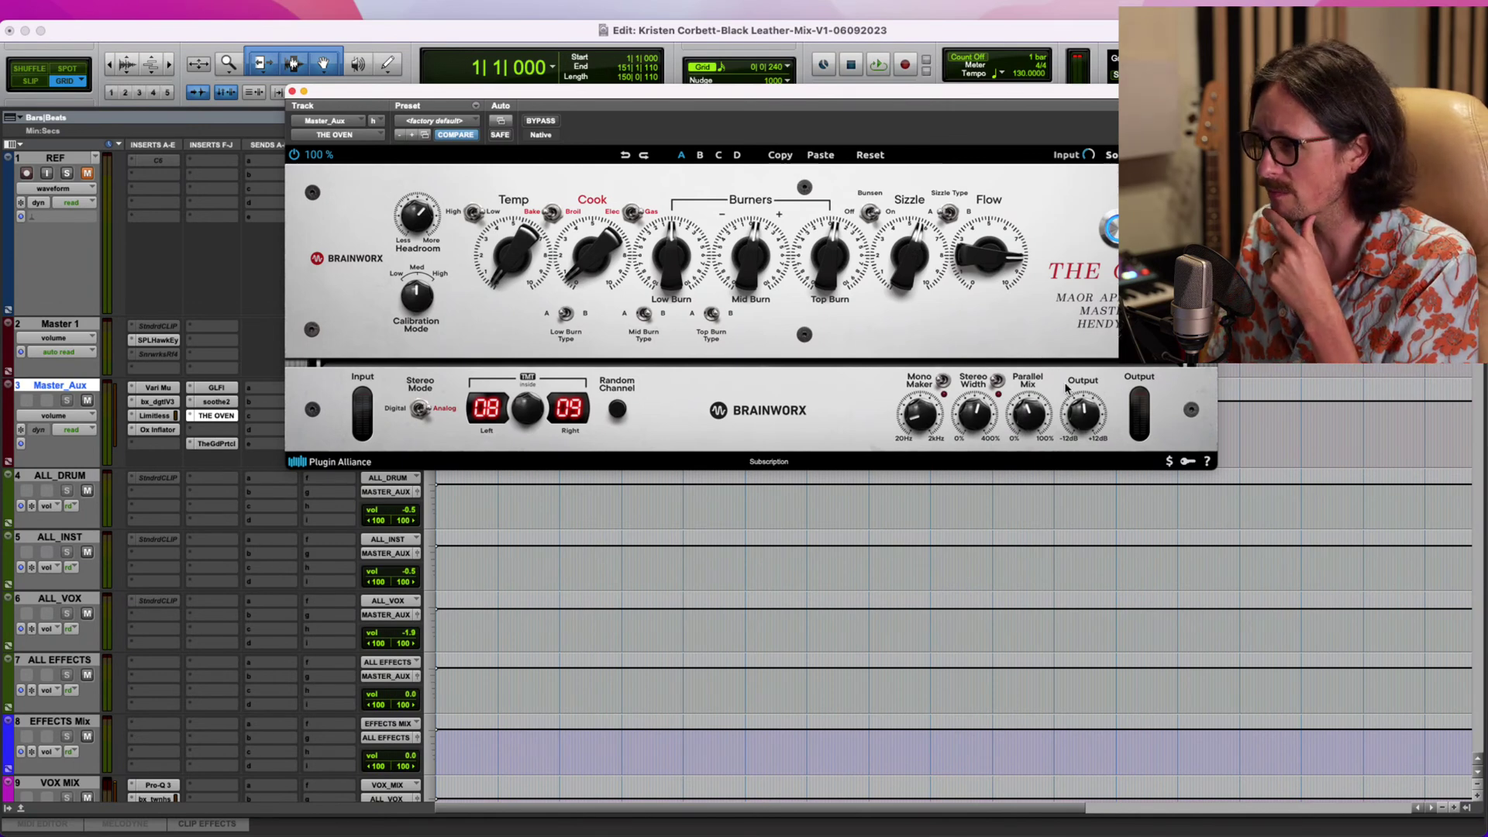
mouse_move(1039, 416)
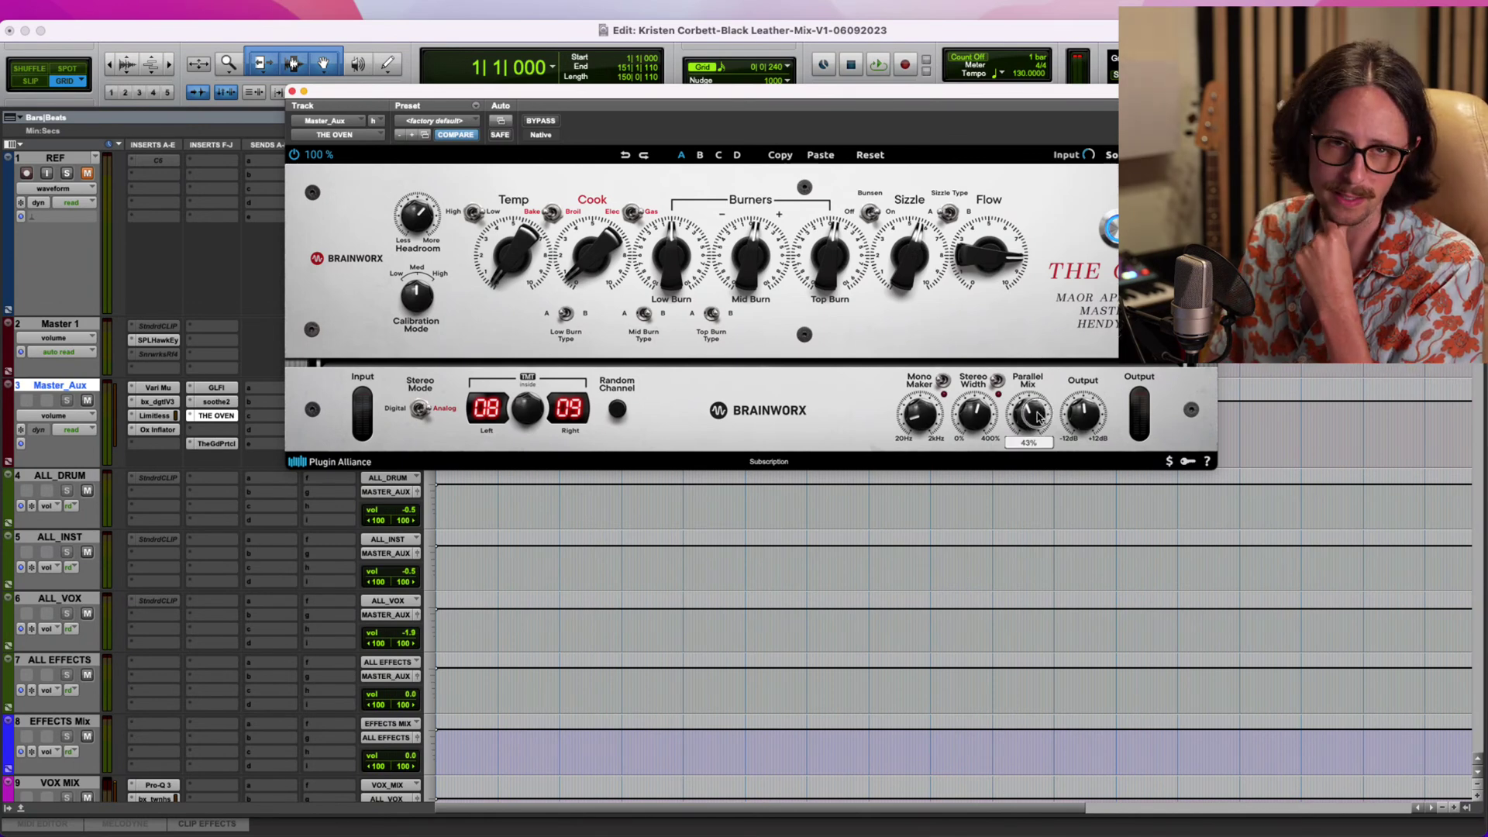
mouse_move(976, 417)
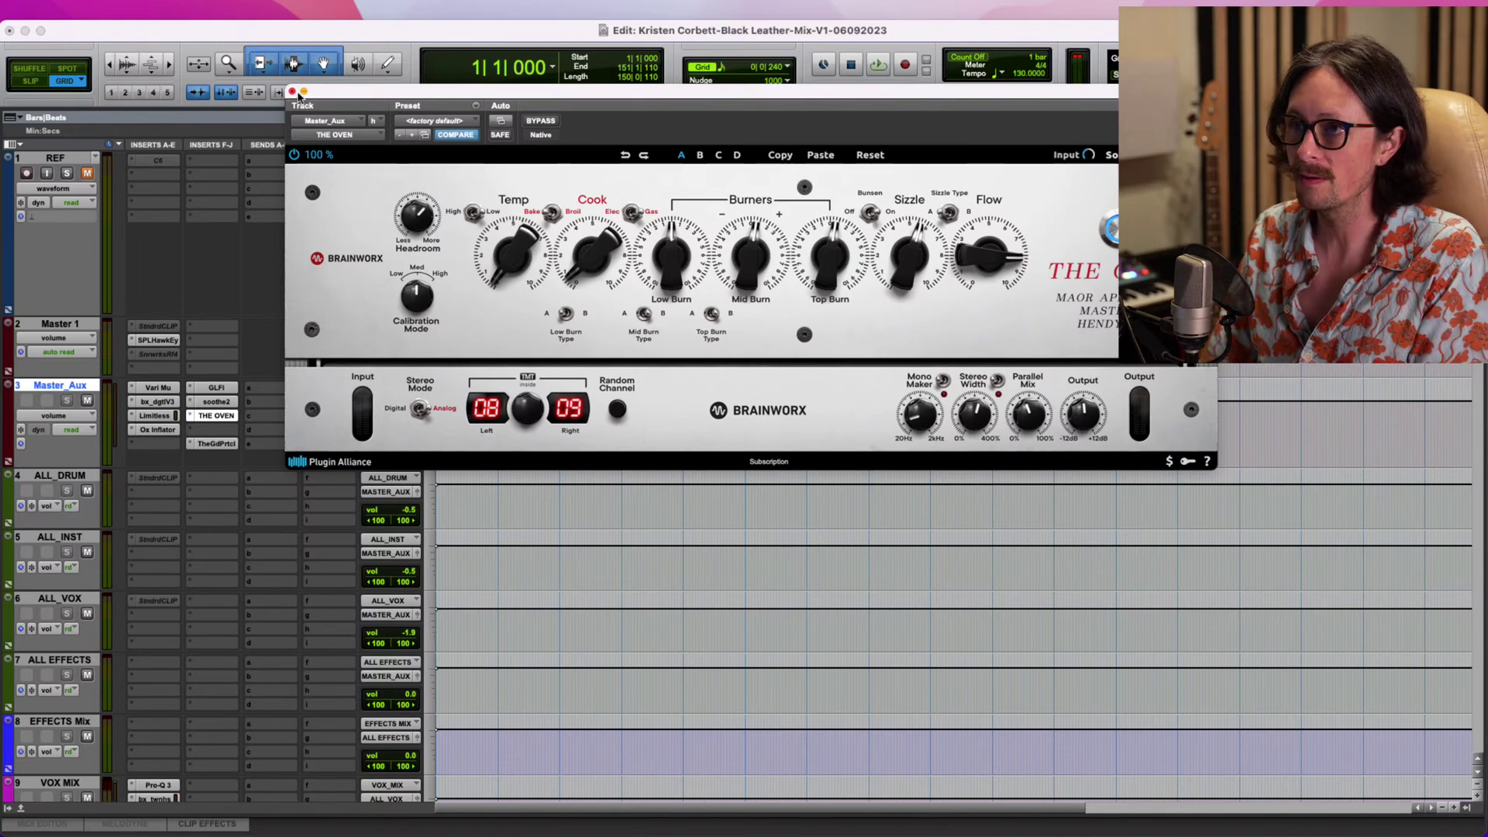
click(293, 92)
Open The God Particle on Master_Aux, inspect its input, EQ and output settings, and close it.
click(217, 445)
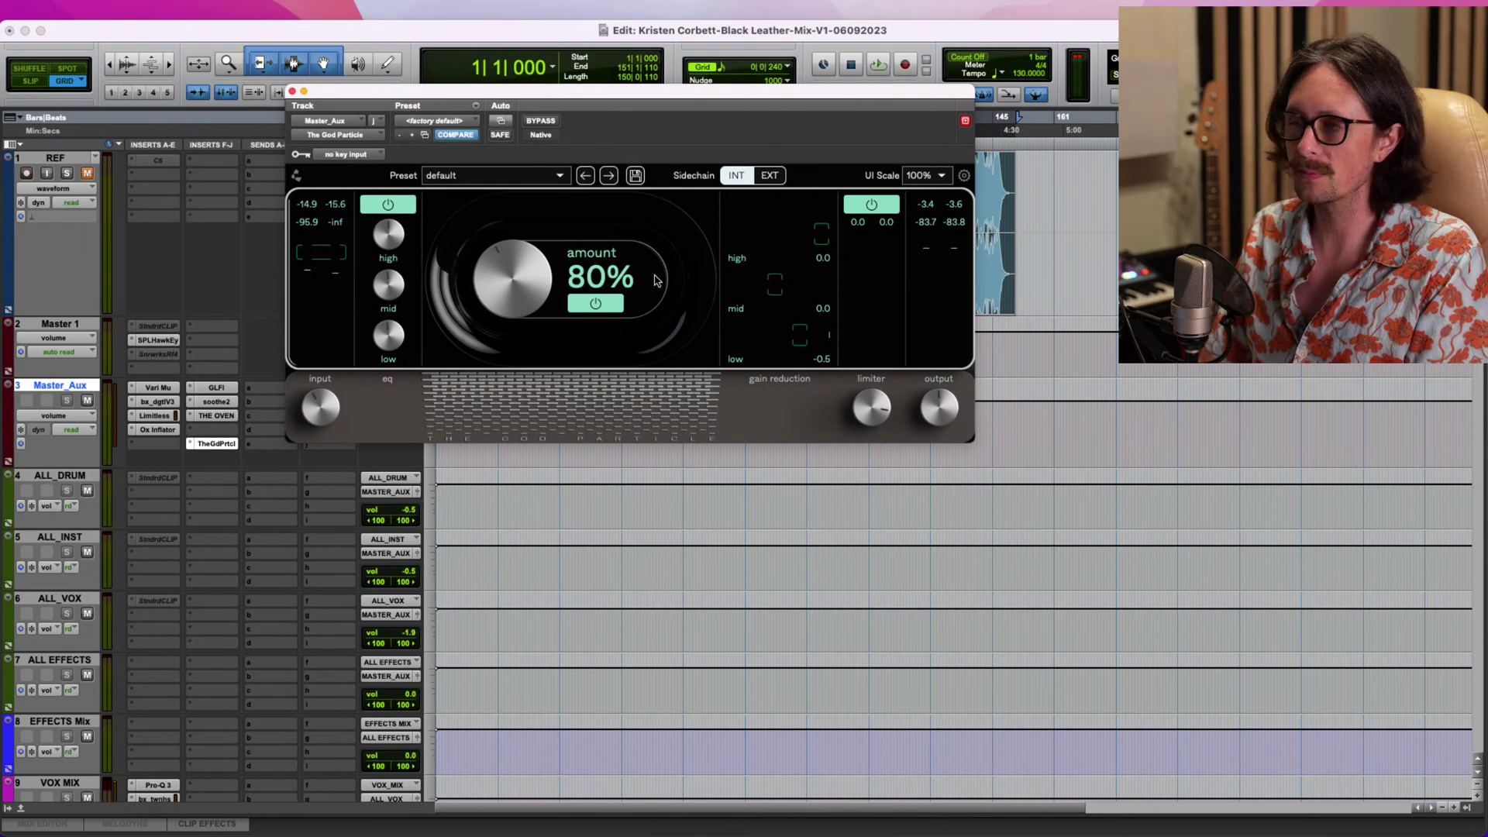
mouse_move(333, 405)
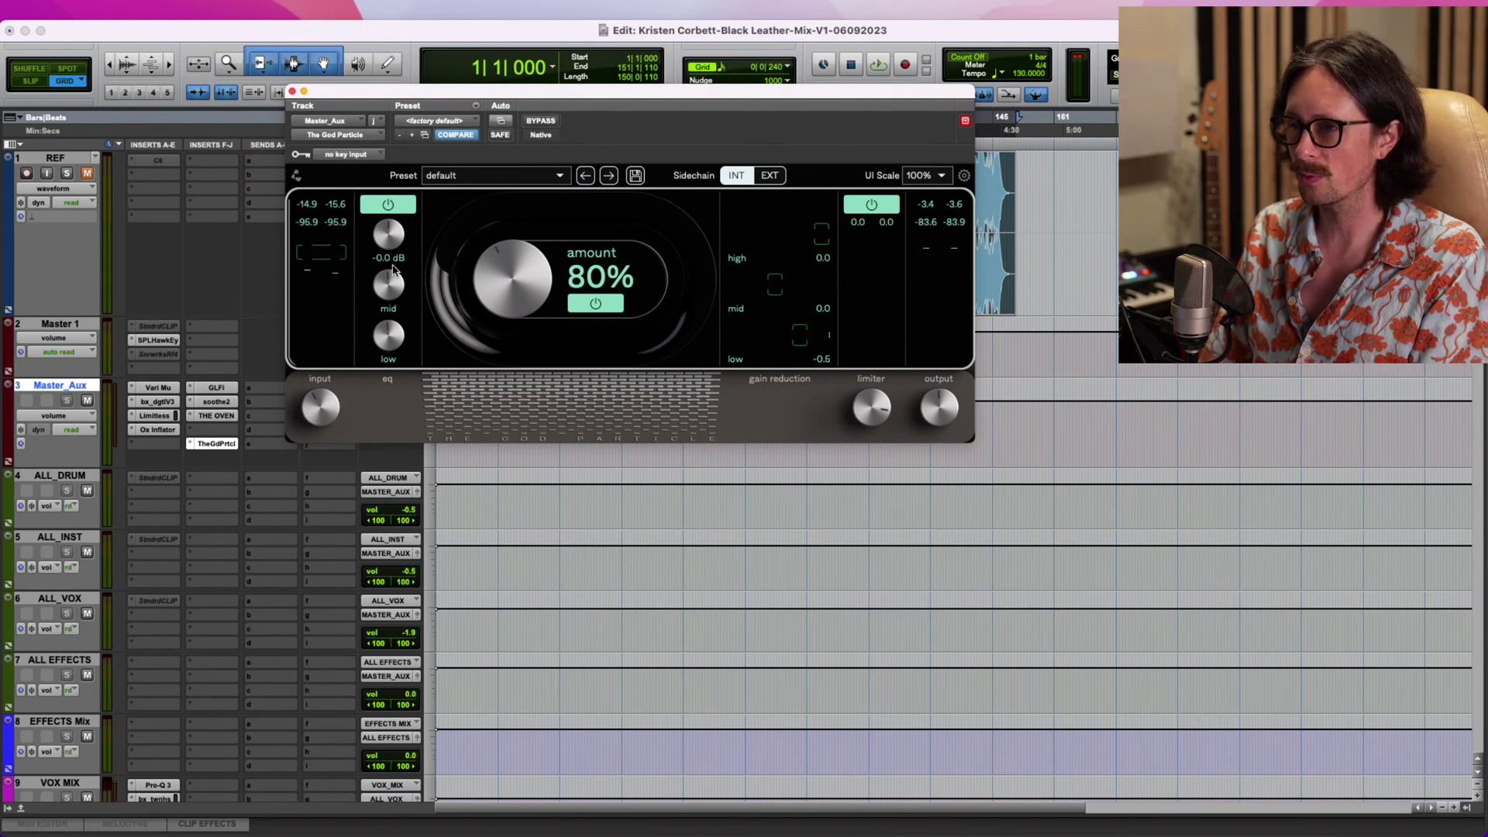
mouse_move(395, 333)
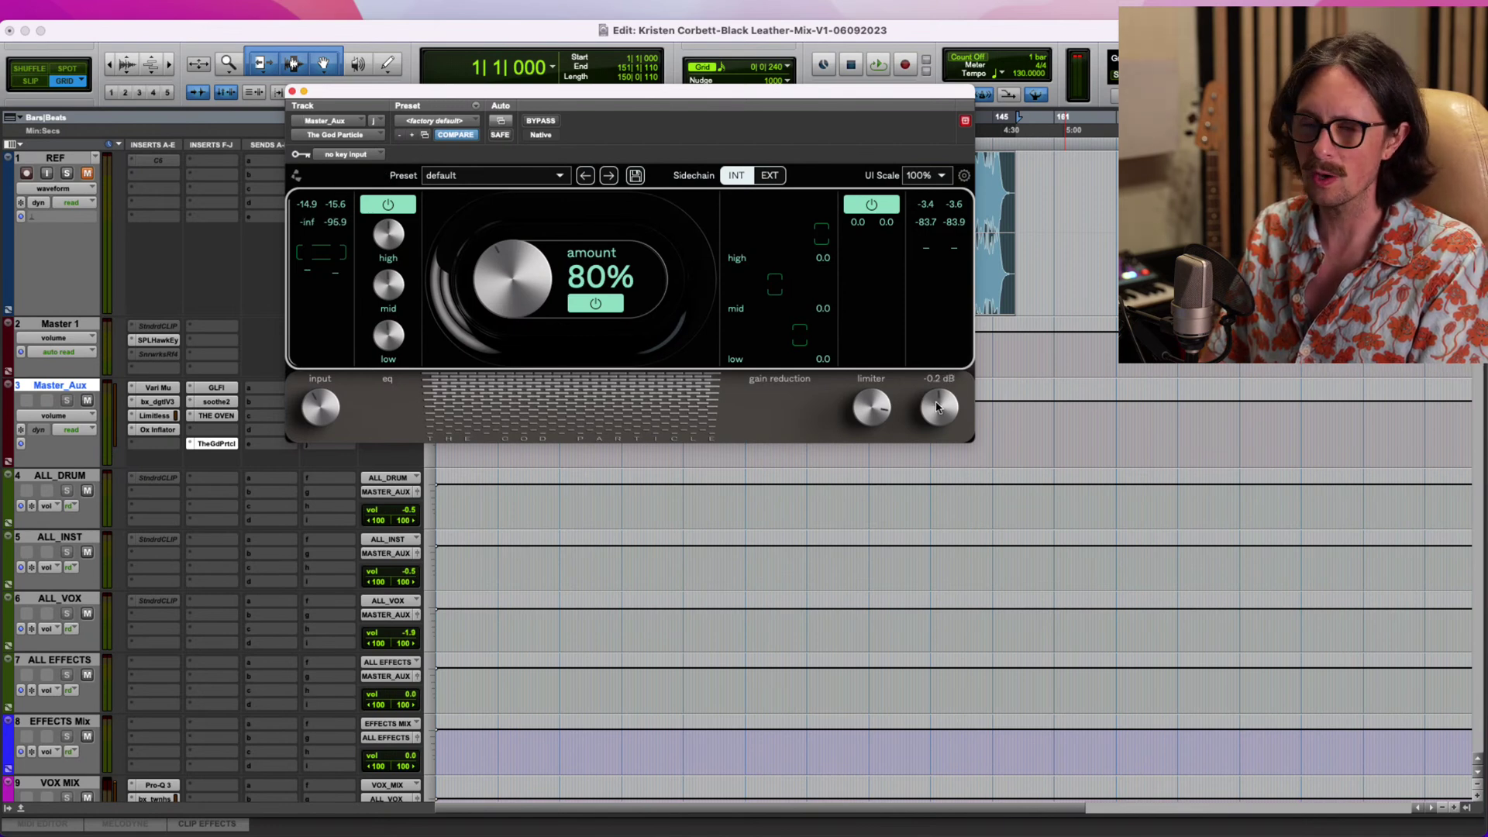
click(293, 91)
key(super+Tab)
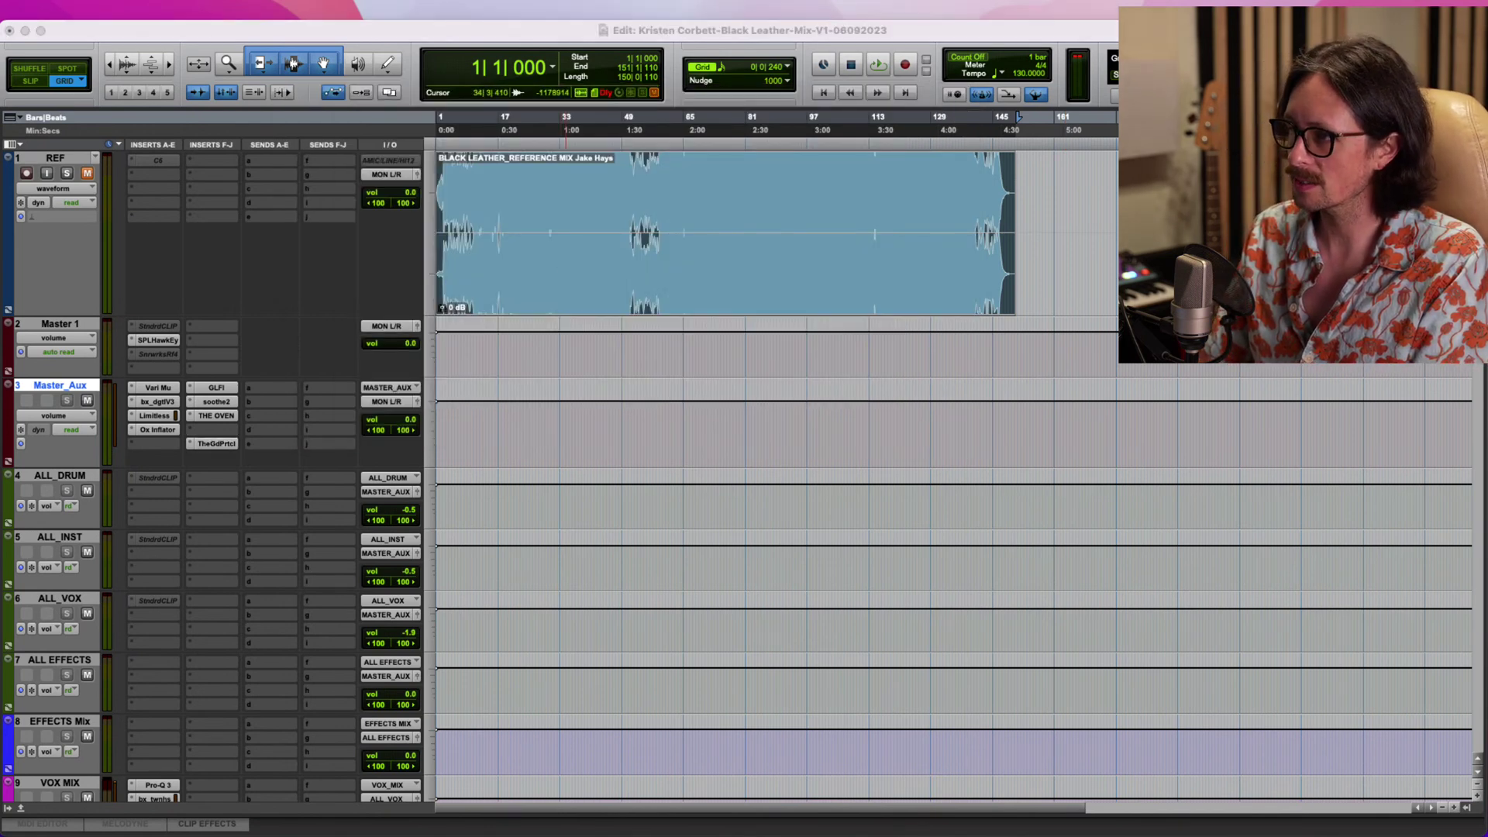
key(super+Tab)
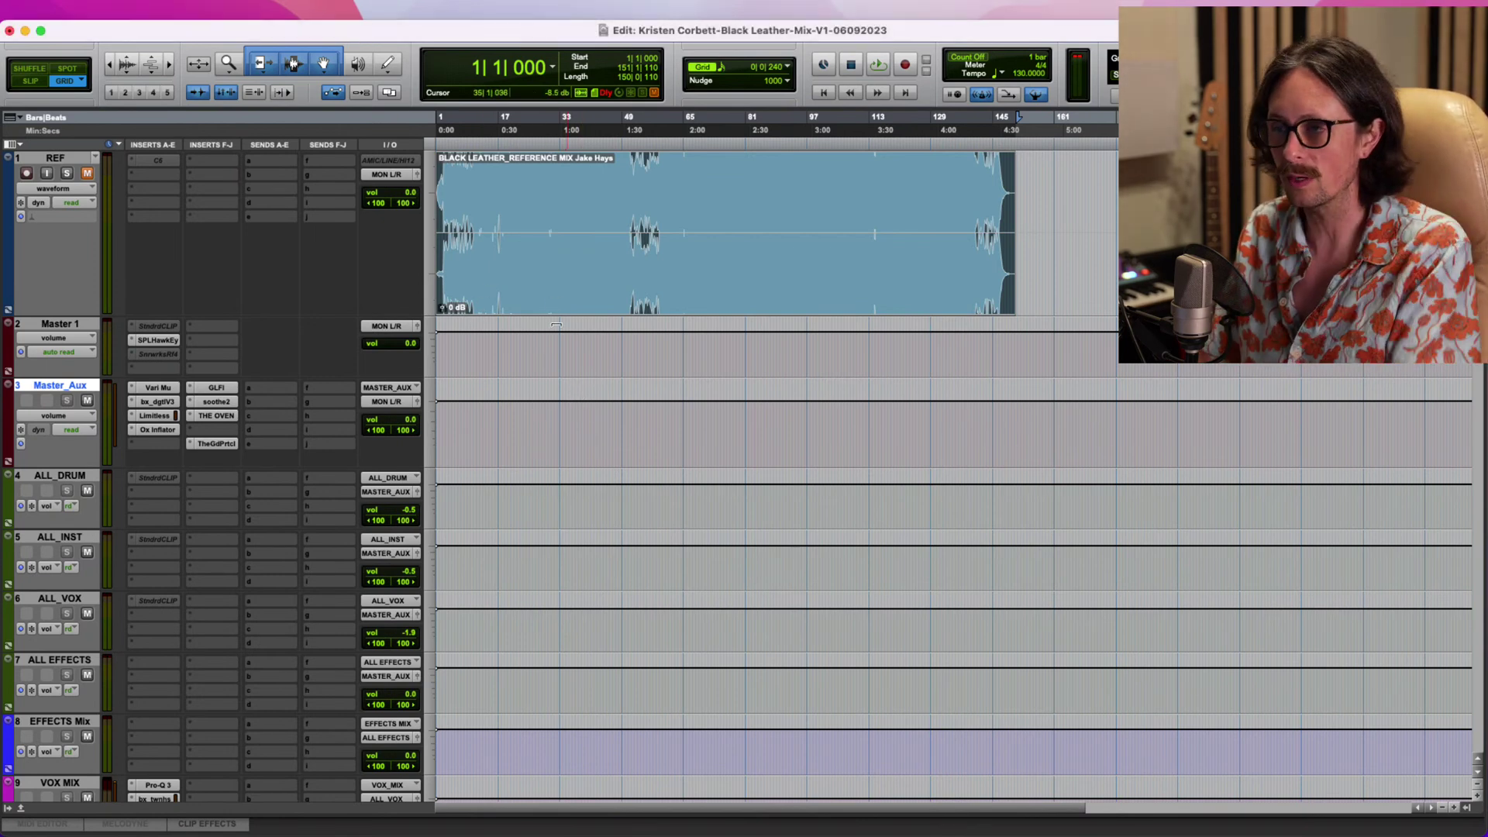
Select the drum tracks from Ride through Snr Room and all clips in the session.
scroll(527, 295, down, 15)
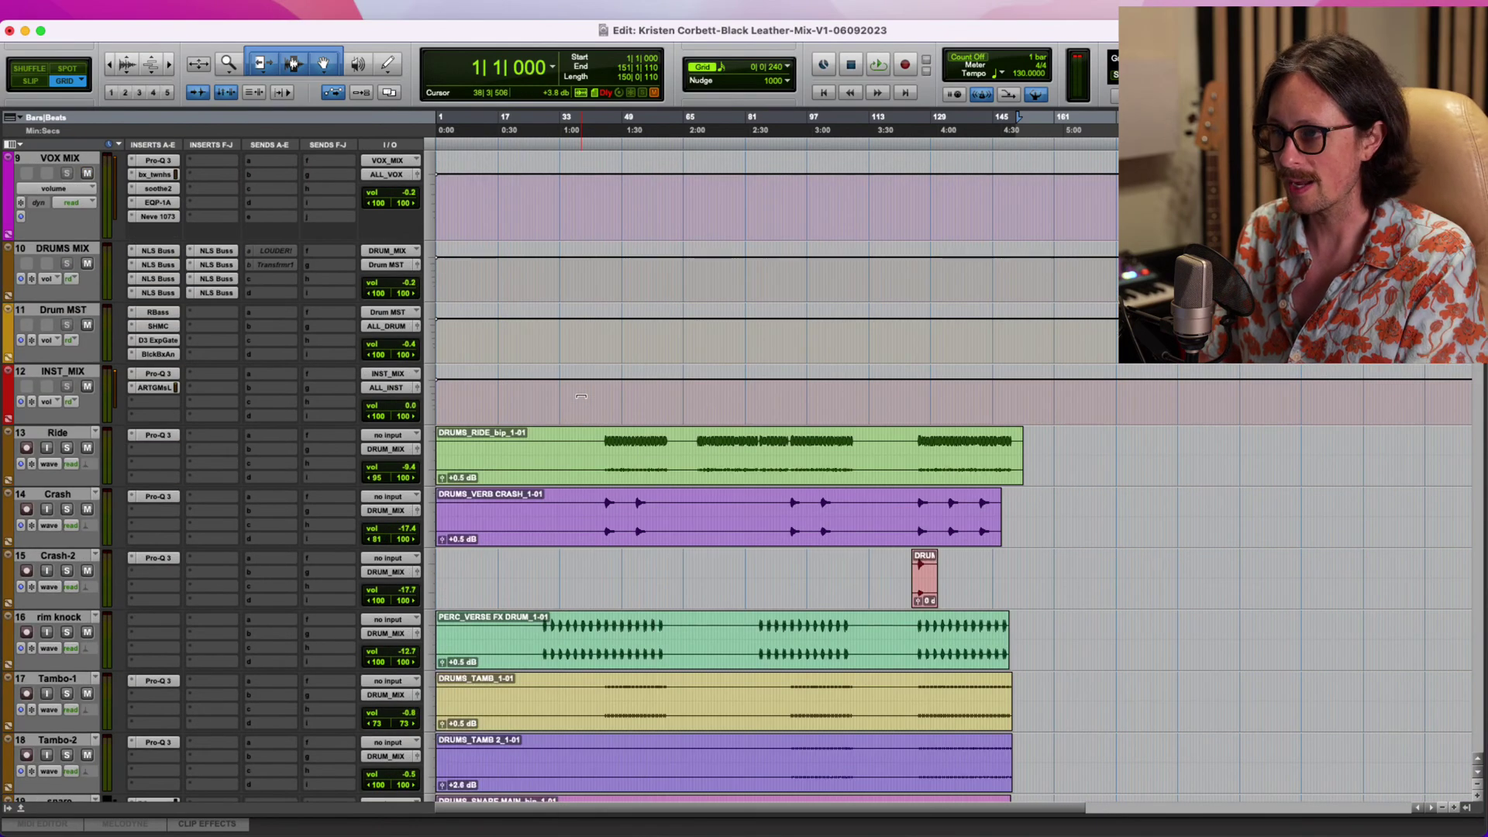
scroll(543, 475, down, 5)
scroll(543, 478, up, 20)
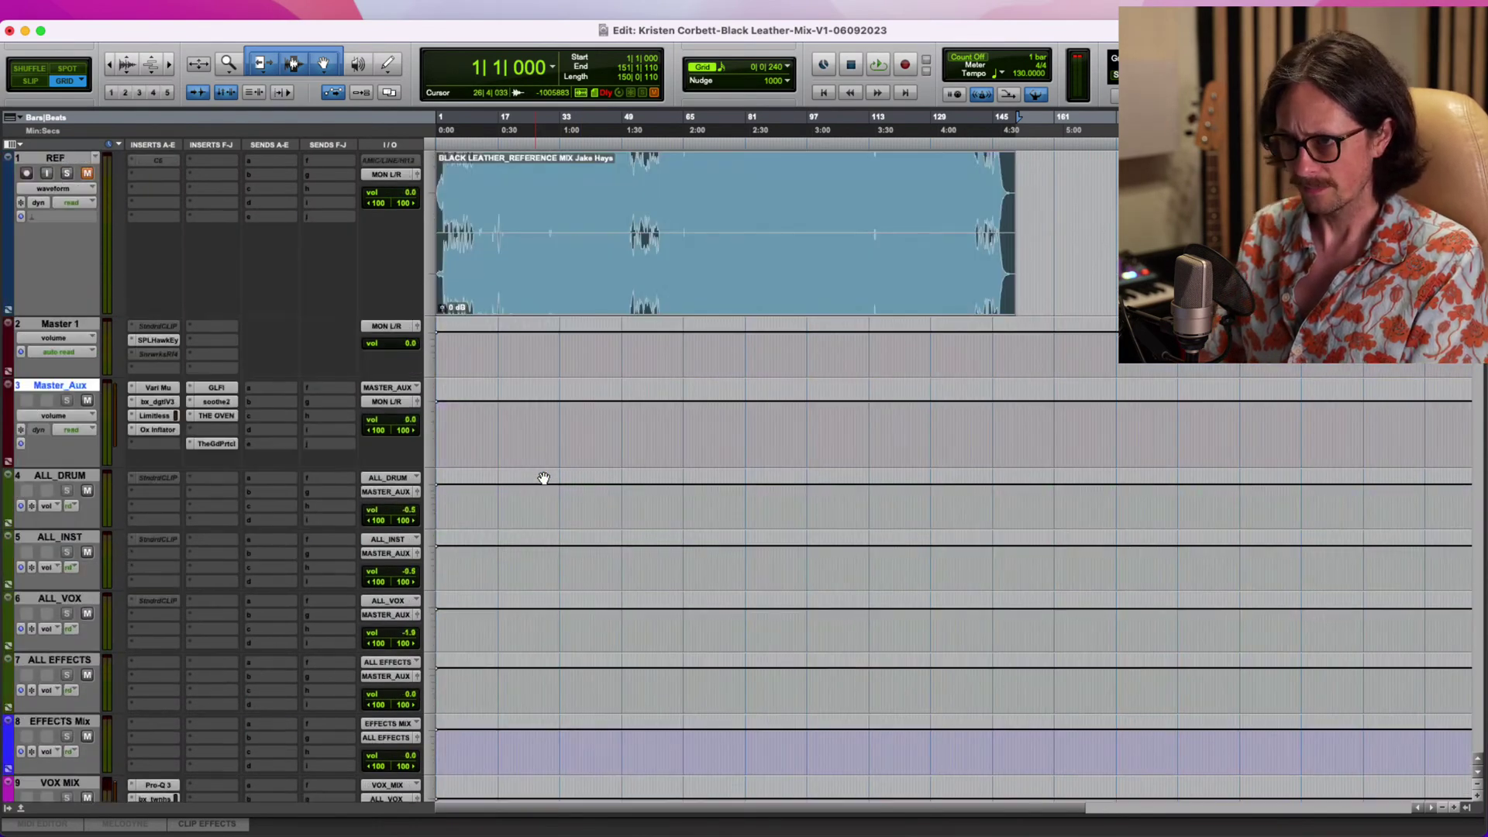
scroll(710, 407, down, 15)
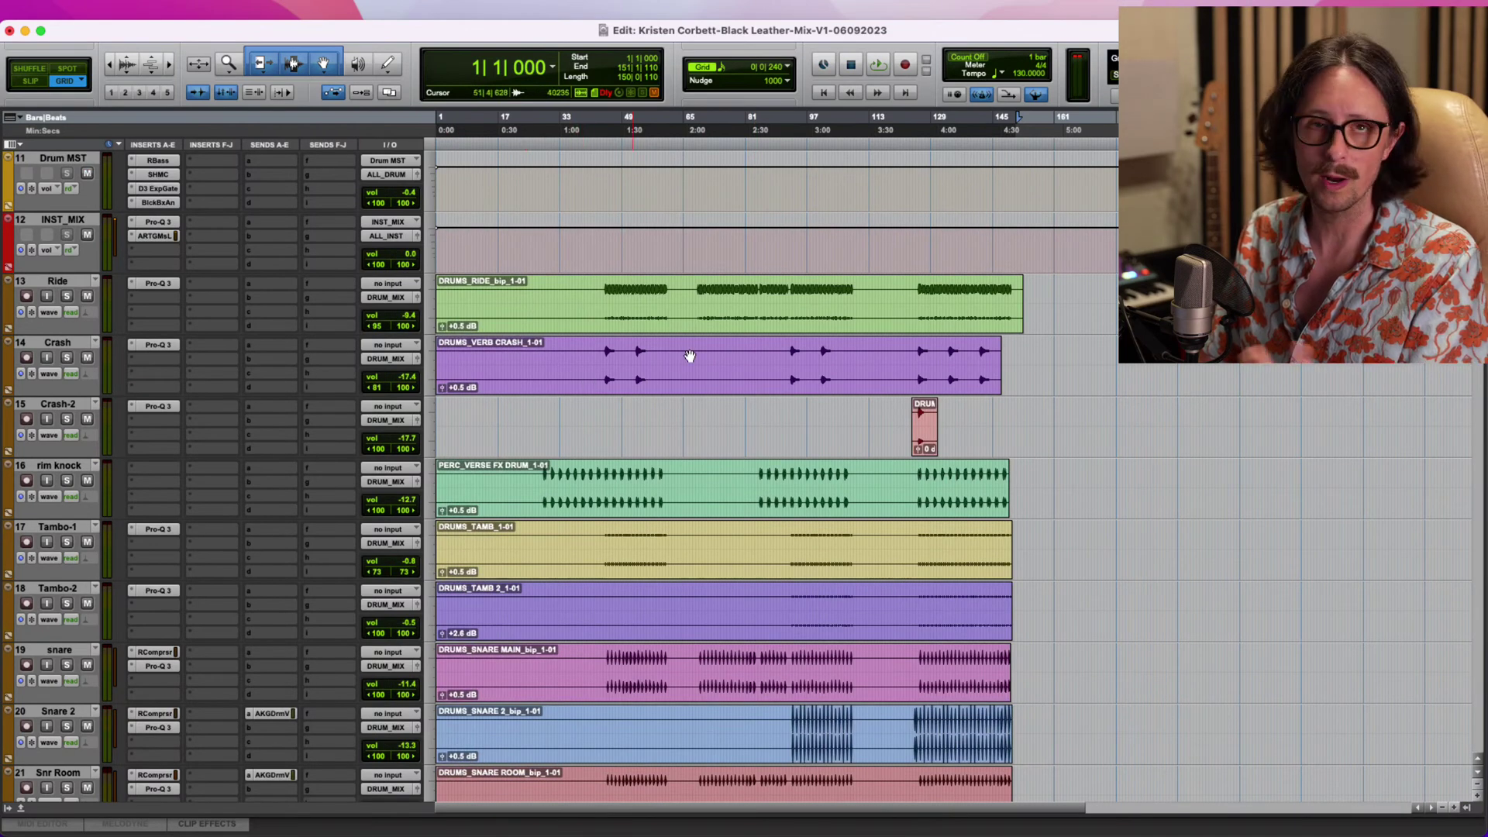
click(58, 284)
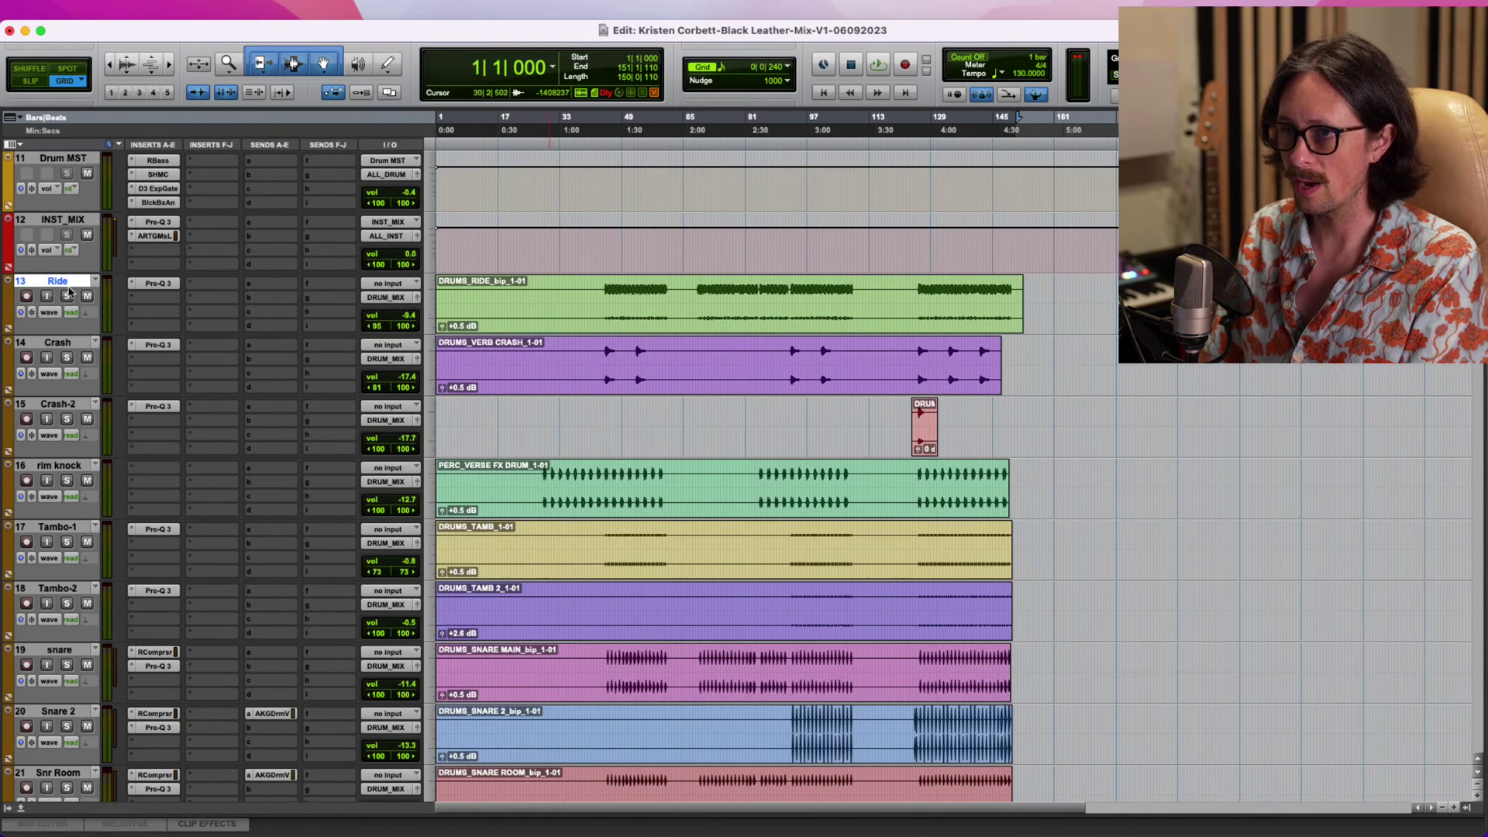
scroll(262, 328, down, 8)
scroll(604, 491, down, 7)
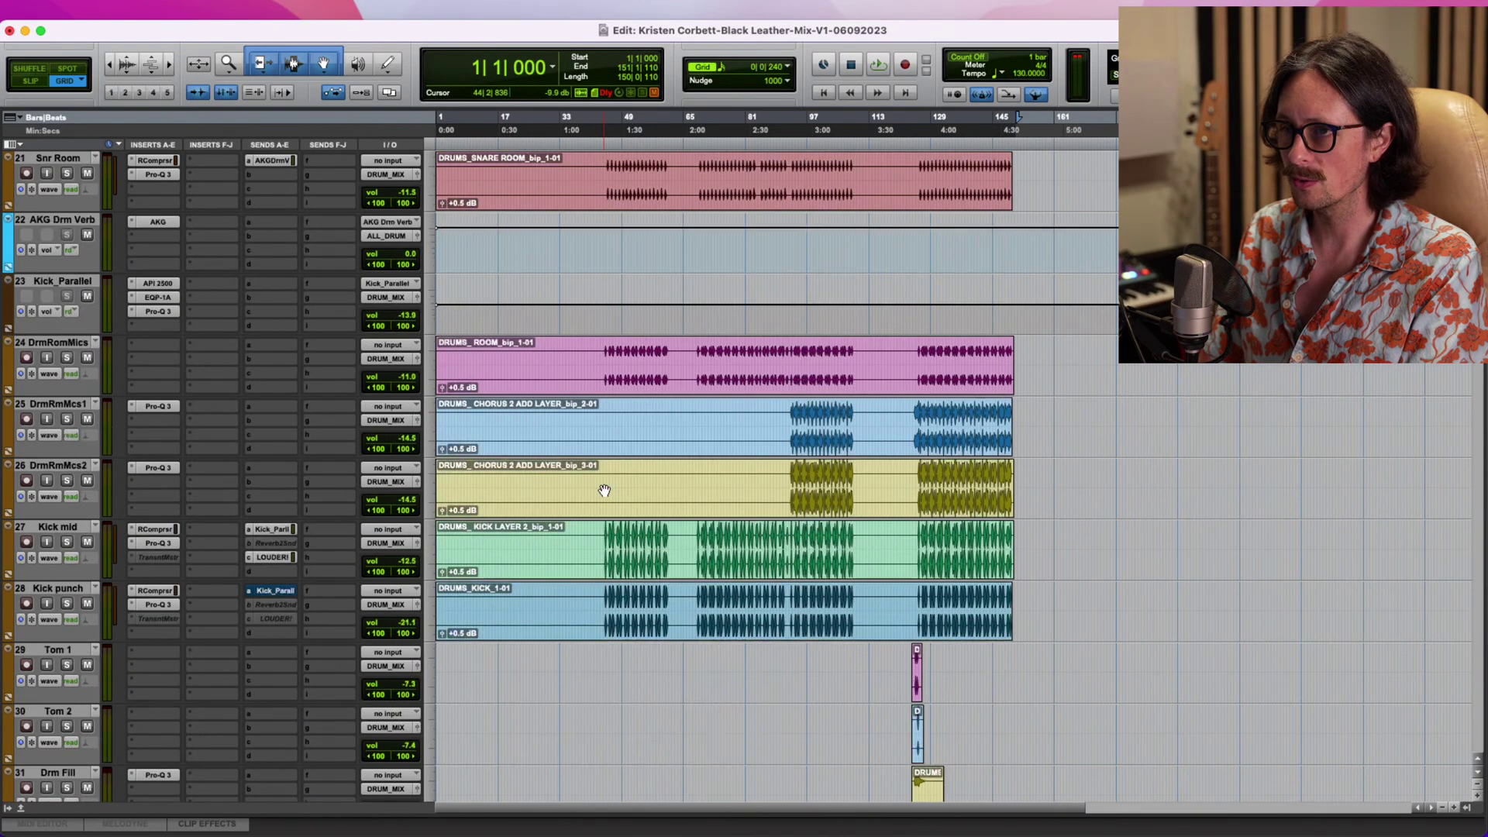
scroll(525, 455, up, 6)
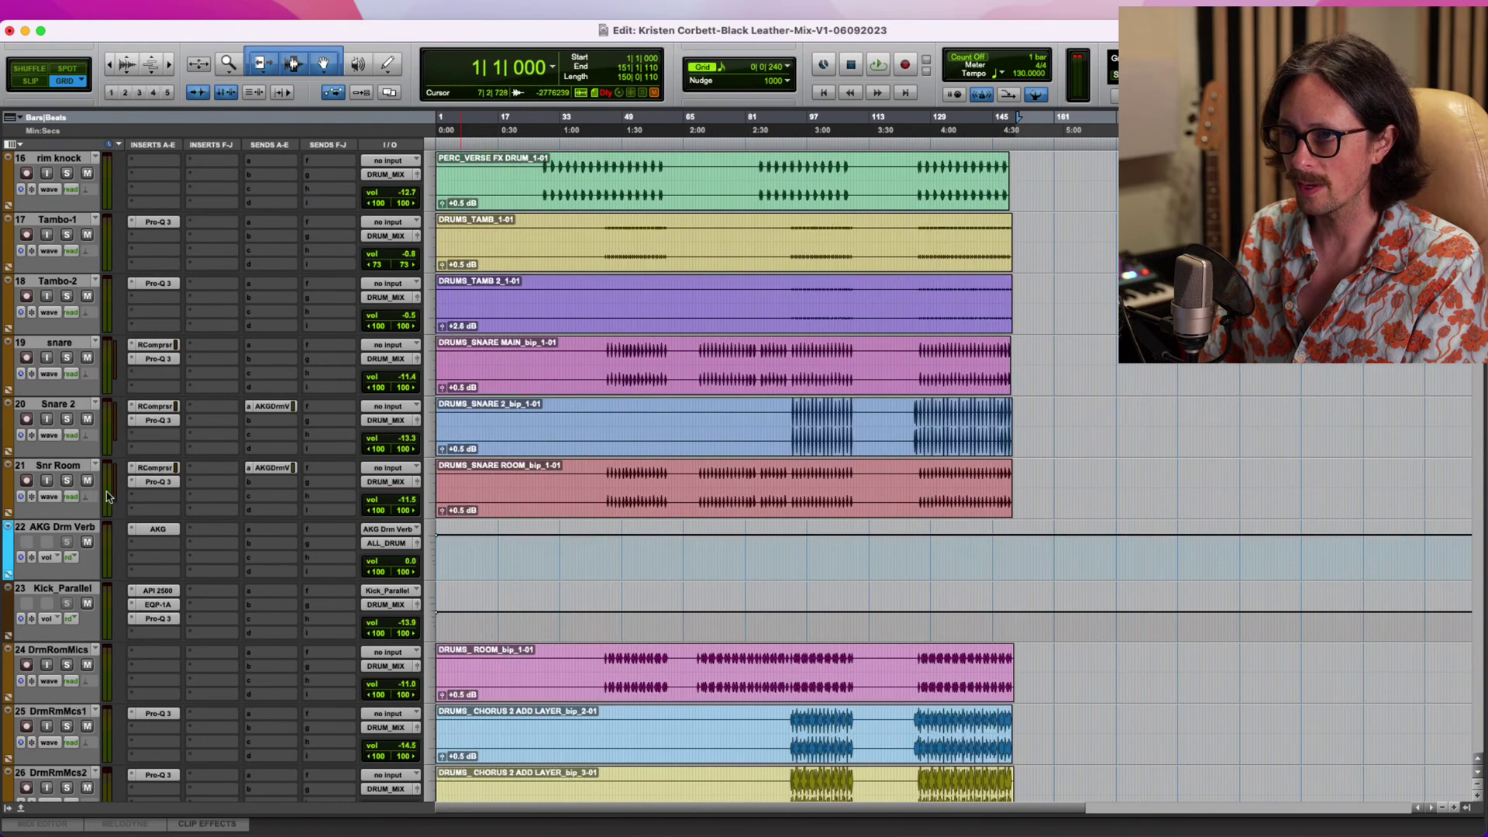
shift+click(56, 466)
key(super+a)
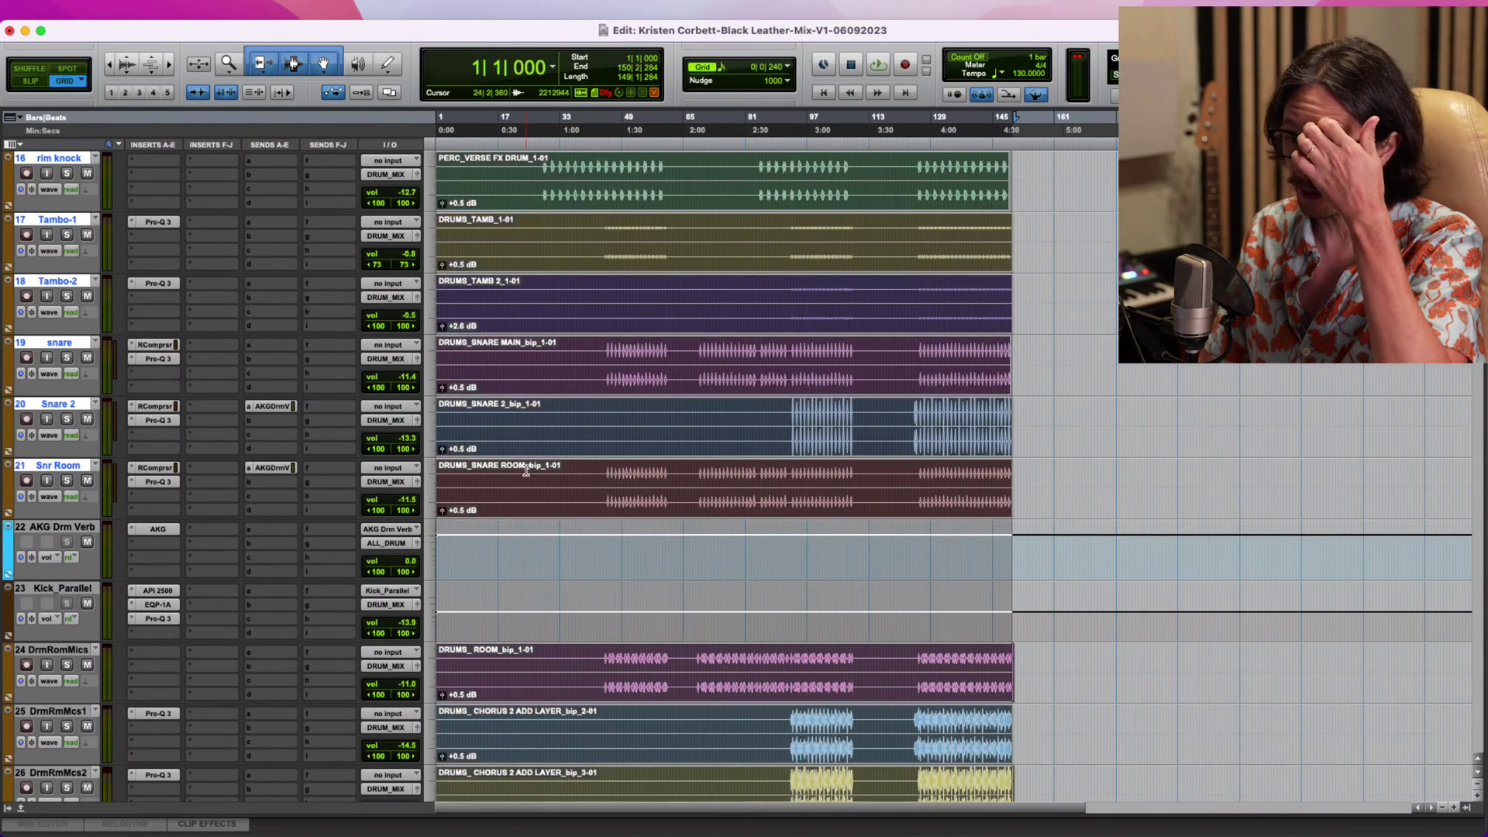
Recolor the selected clips orange-brown using the Color Palette's Clips in Tracks option, and clear the selection.
double_click(7, 500)
click(640, 271)
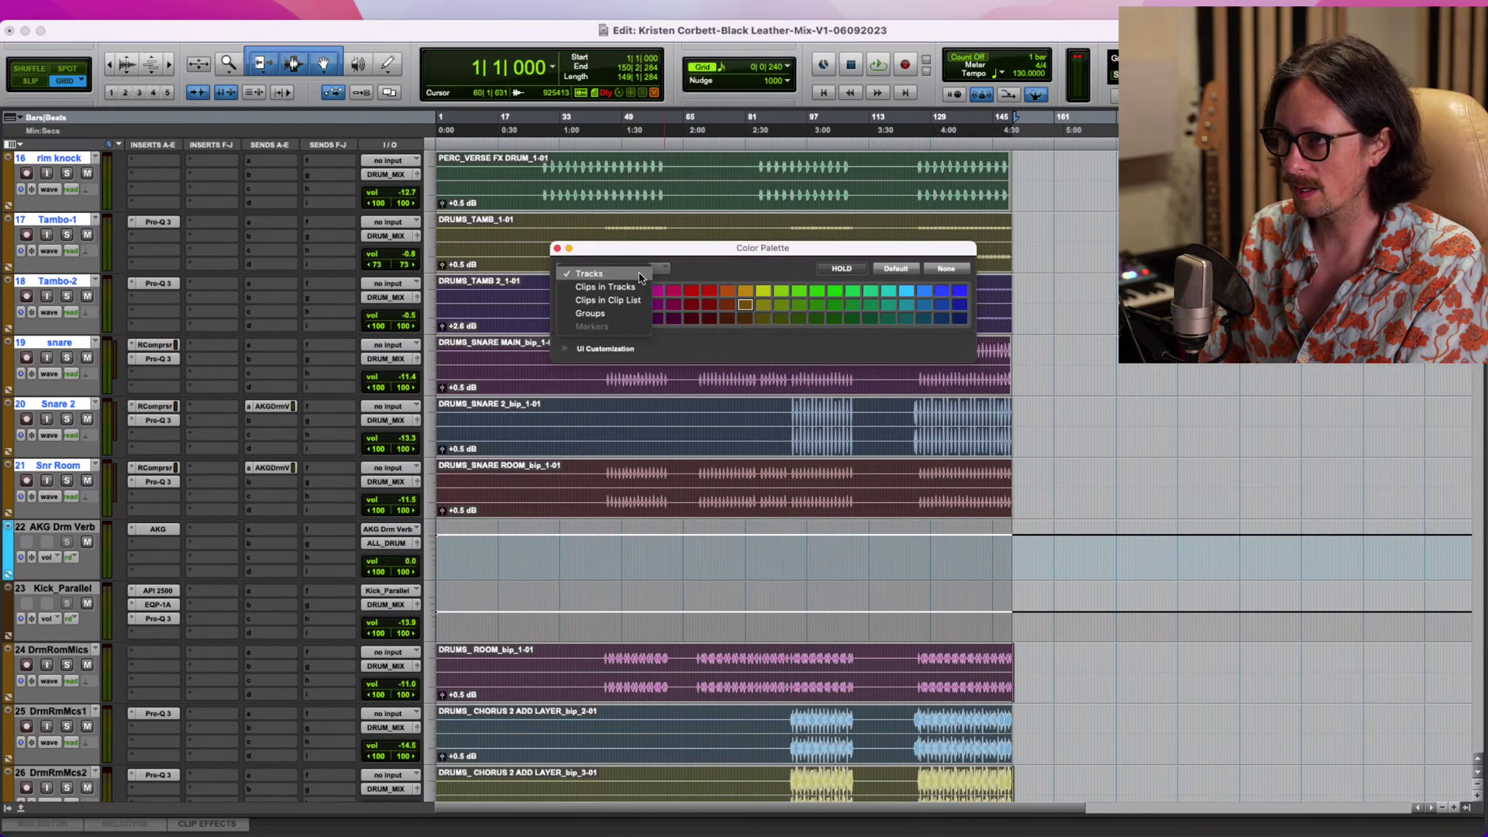
click(620, 287)
click(745, 305)
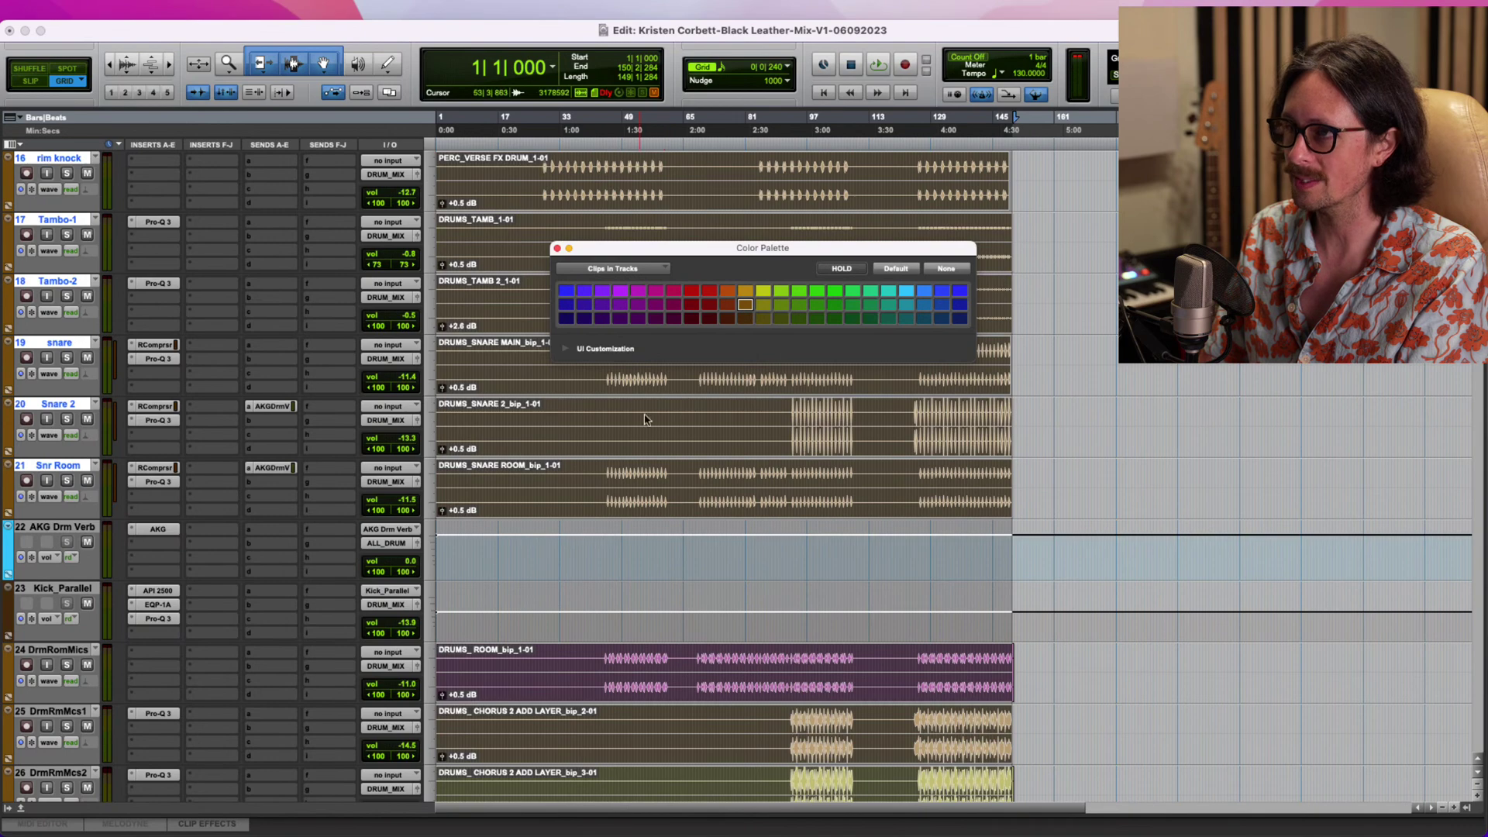
click(557, 249)
scroll(602, 486, down, 10)
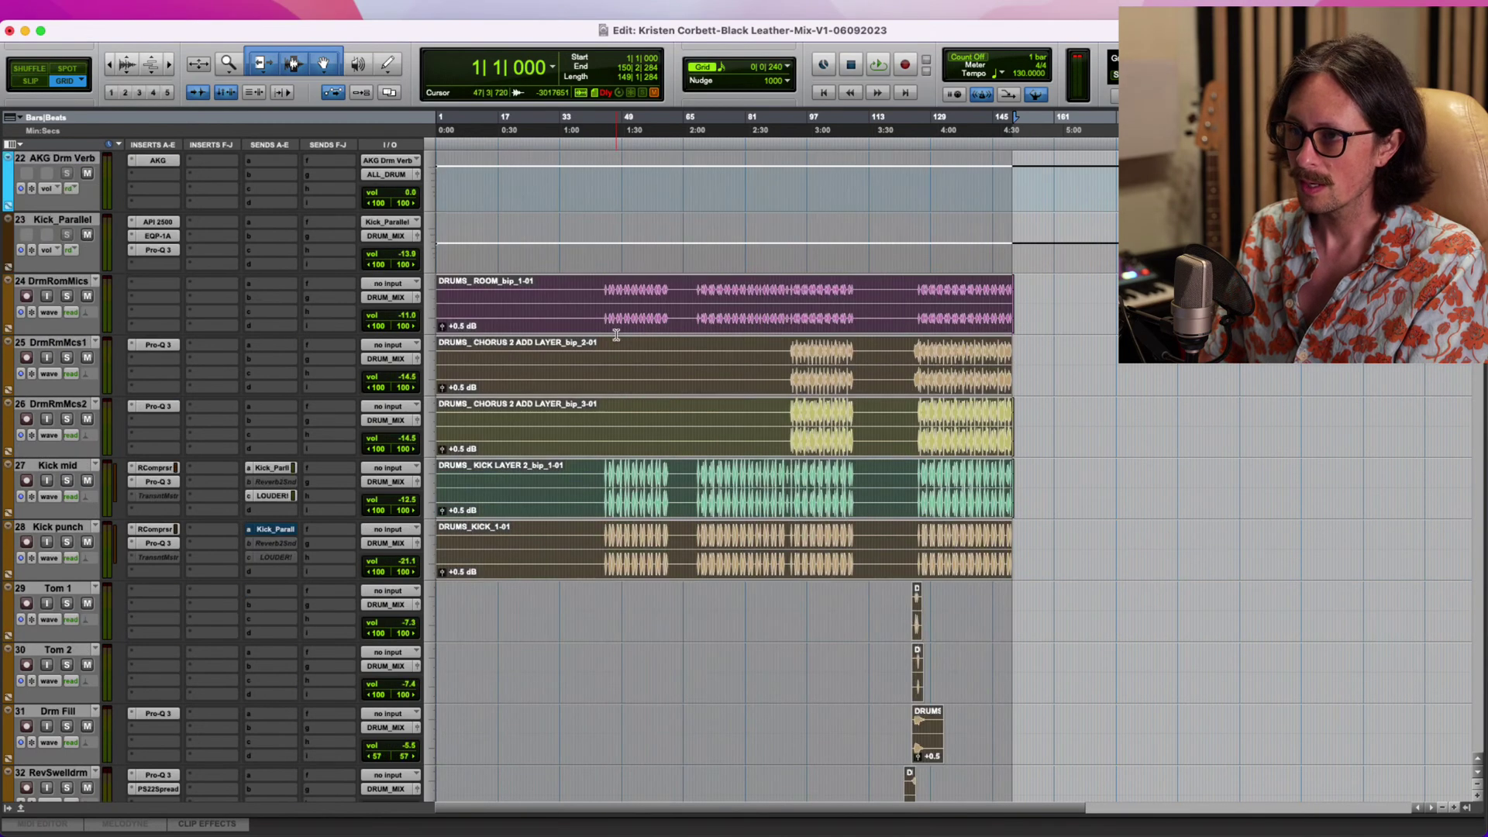
click(687, 359)
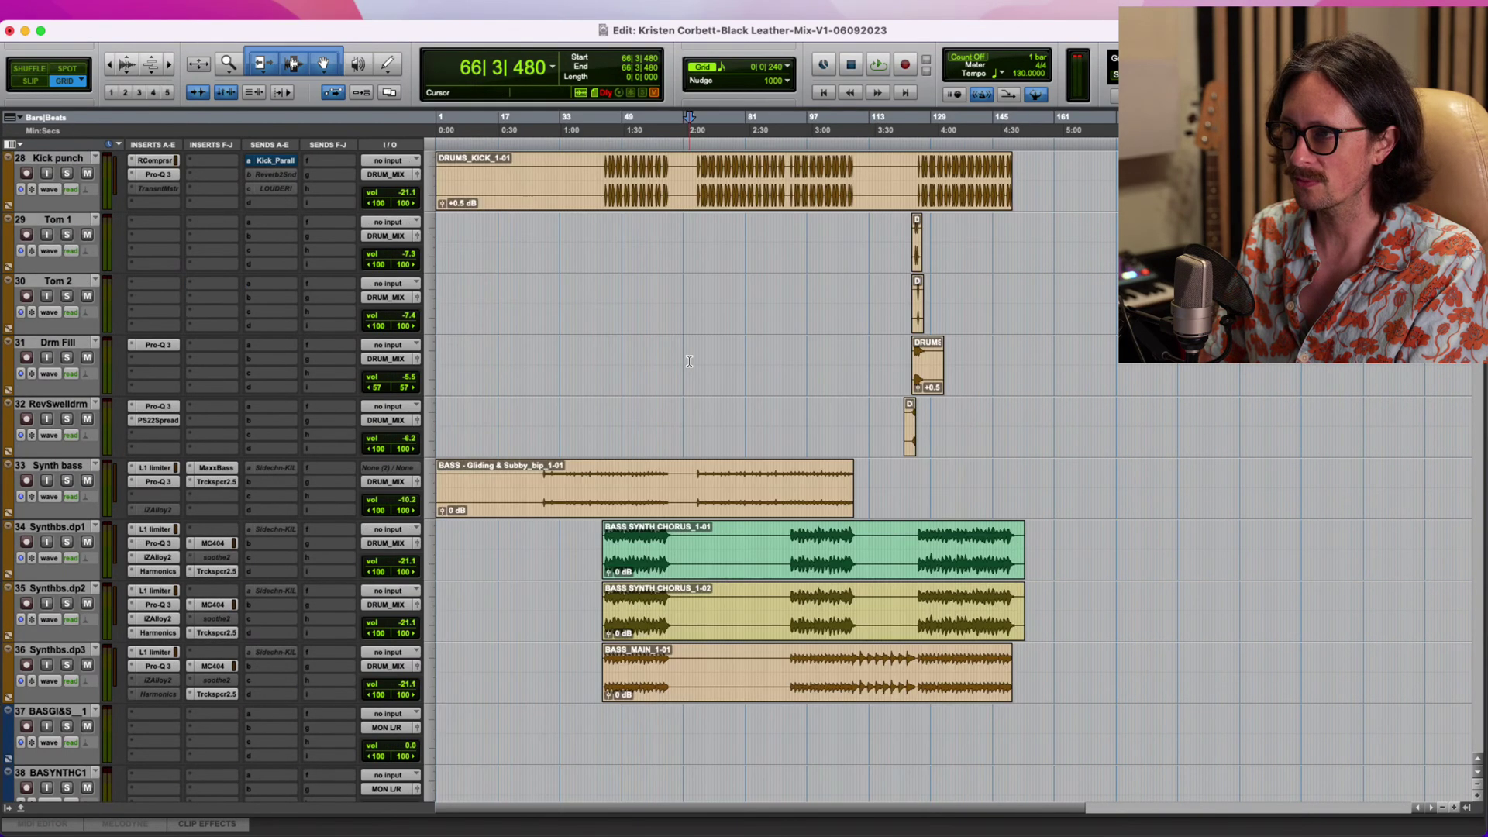
Recolor the DRUMS_RIDE_bip_1-01 clip orange-brown using the Color Palette's Clips in Tracks option, and close the palette.
scroll(674, 387, up, 8)
scroll(673, 410, up, 8)
scroll(620, 481, up, 2)
scroll(612, 465, down, 2)
click(613, 463)
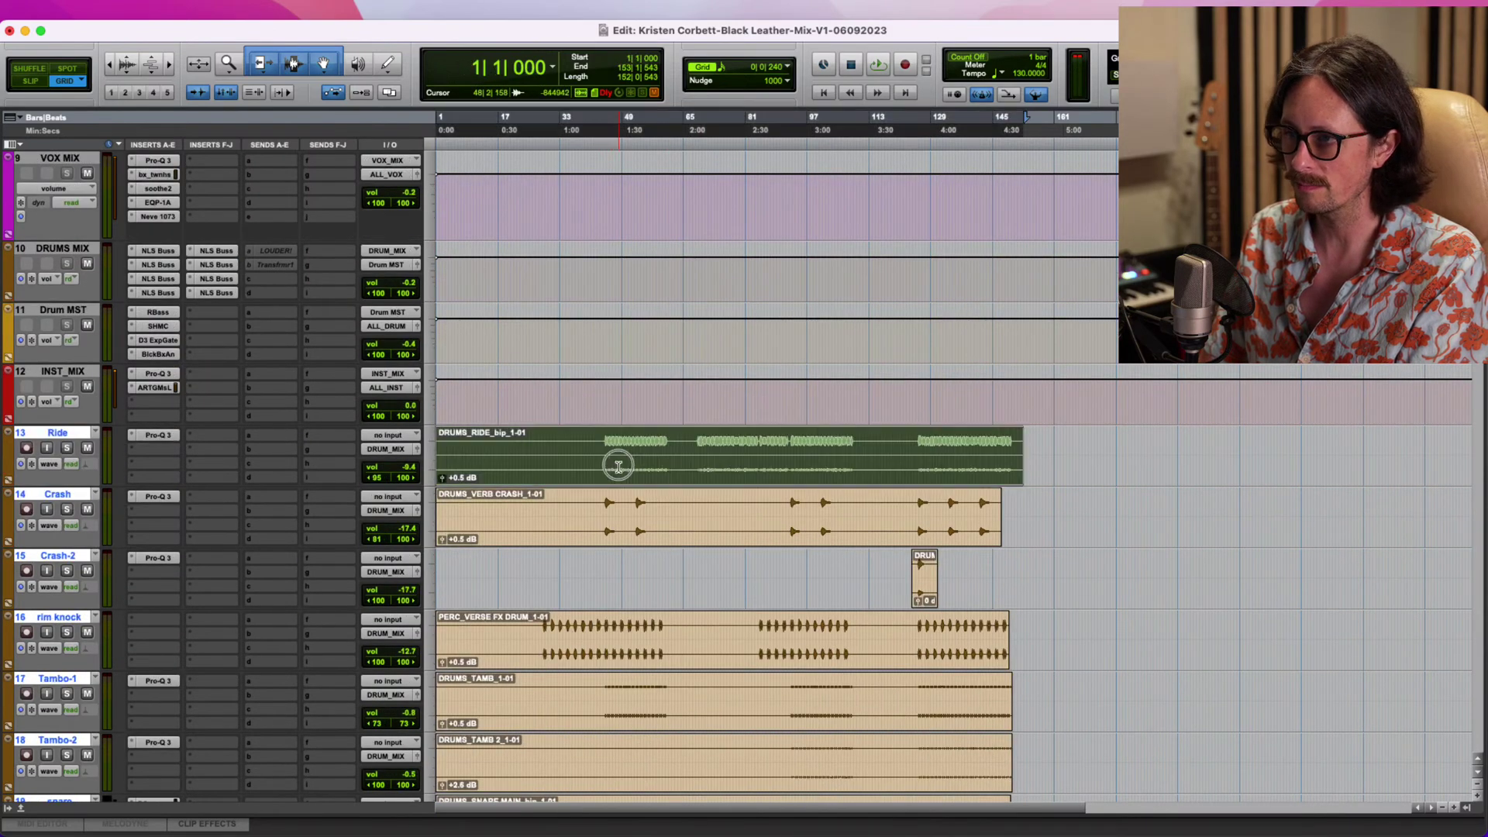
double_click(9, 458)
click(663, 269)
click(643, 283)
click(744, 310)
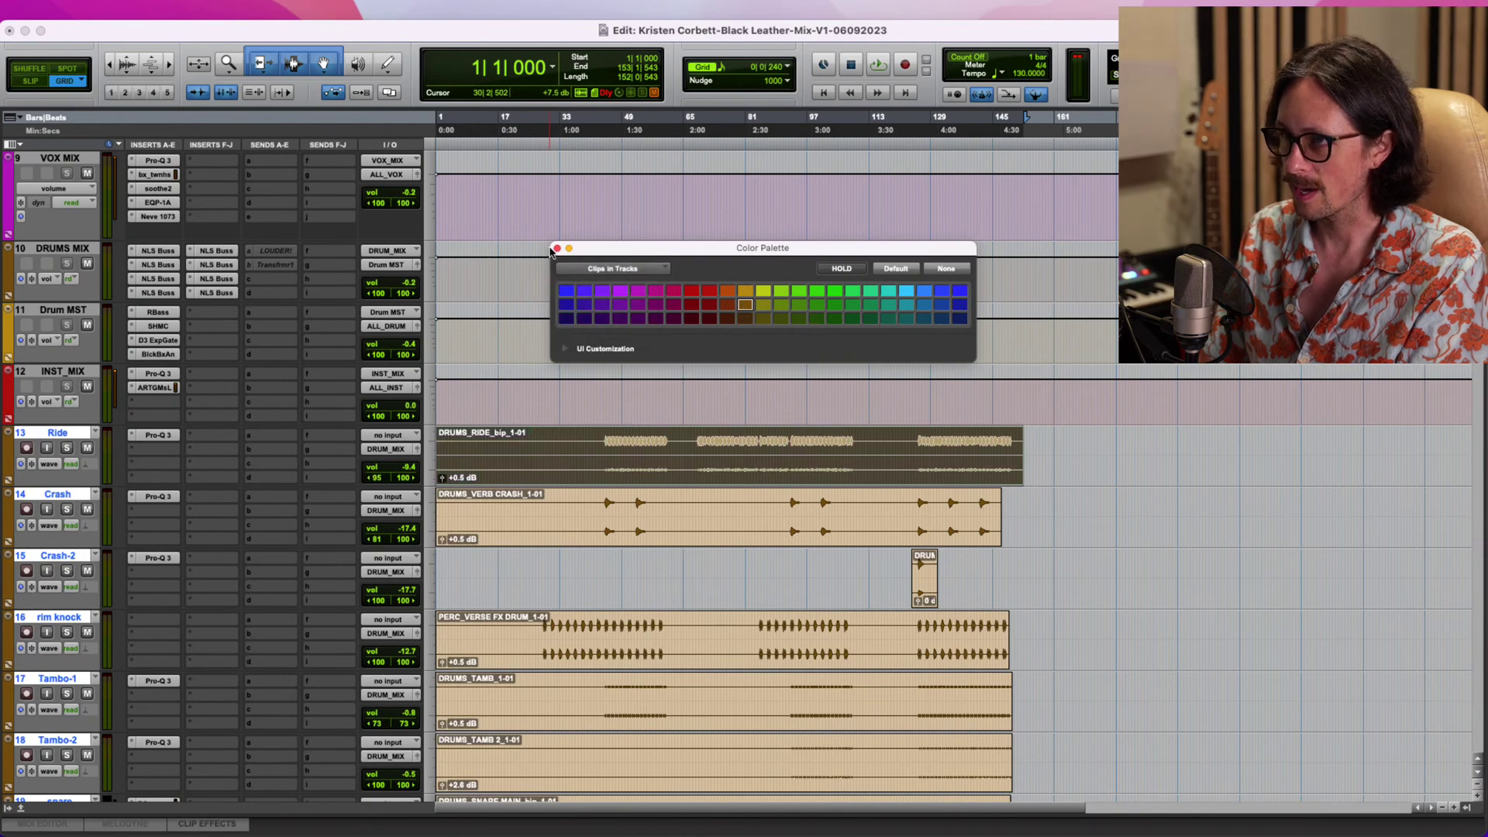
click(556, 248)
Look over the remaining drum, synth bass, instrument, vocal and effects tracks and their clip layout.
click(663, 537)
scroll(731, 550, down, 6)
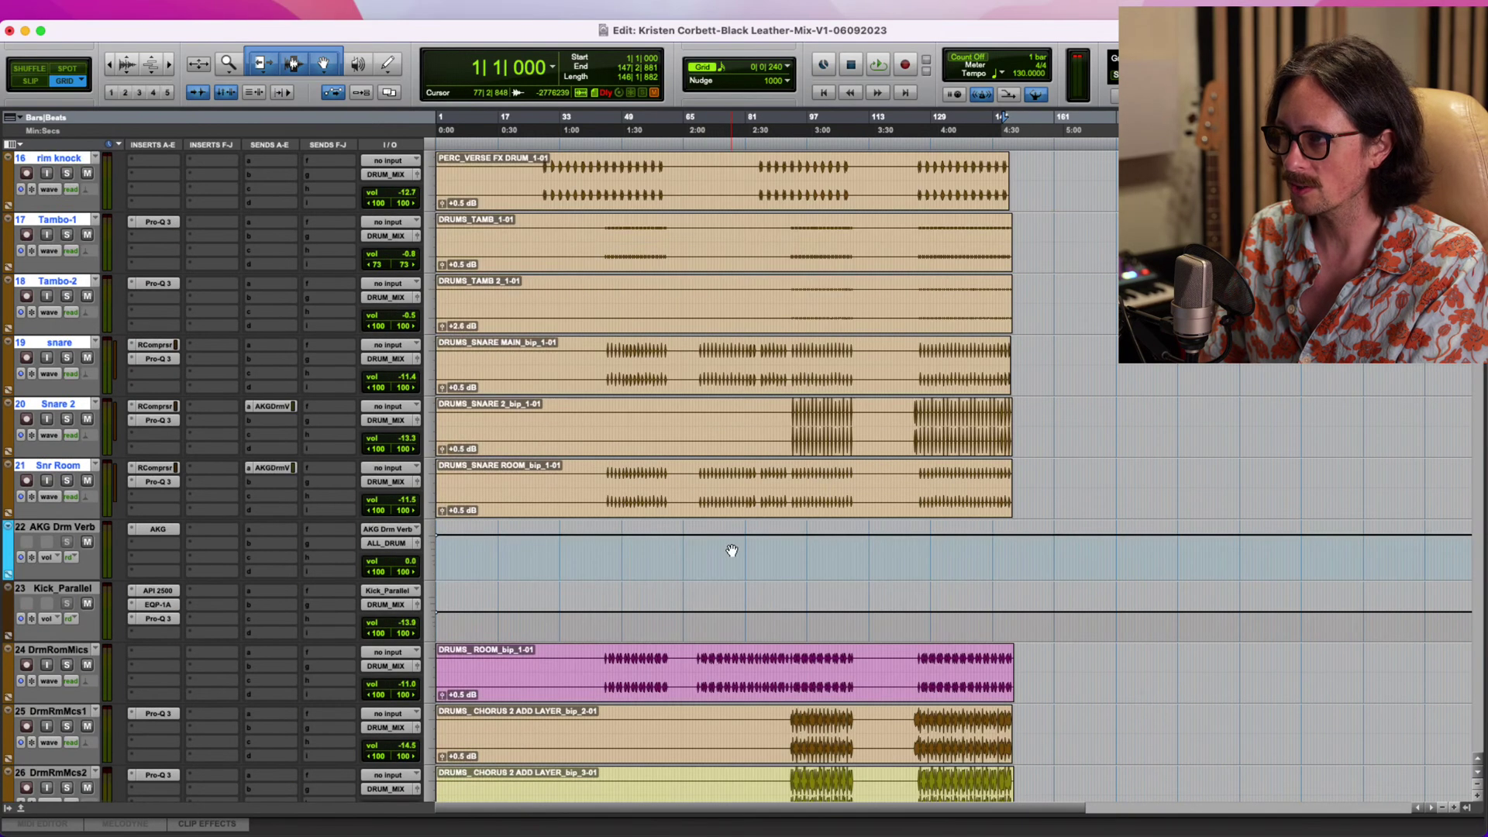
scroll(732, 550, down, 3)
click(611, 490)
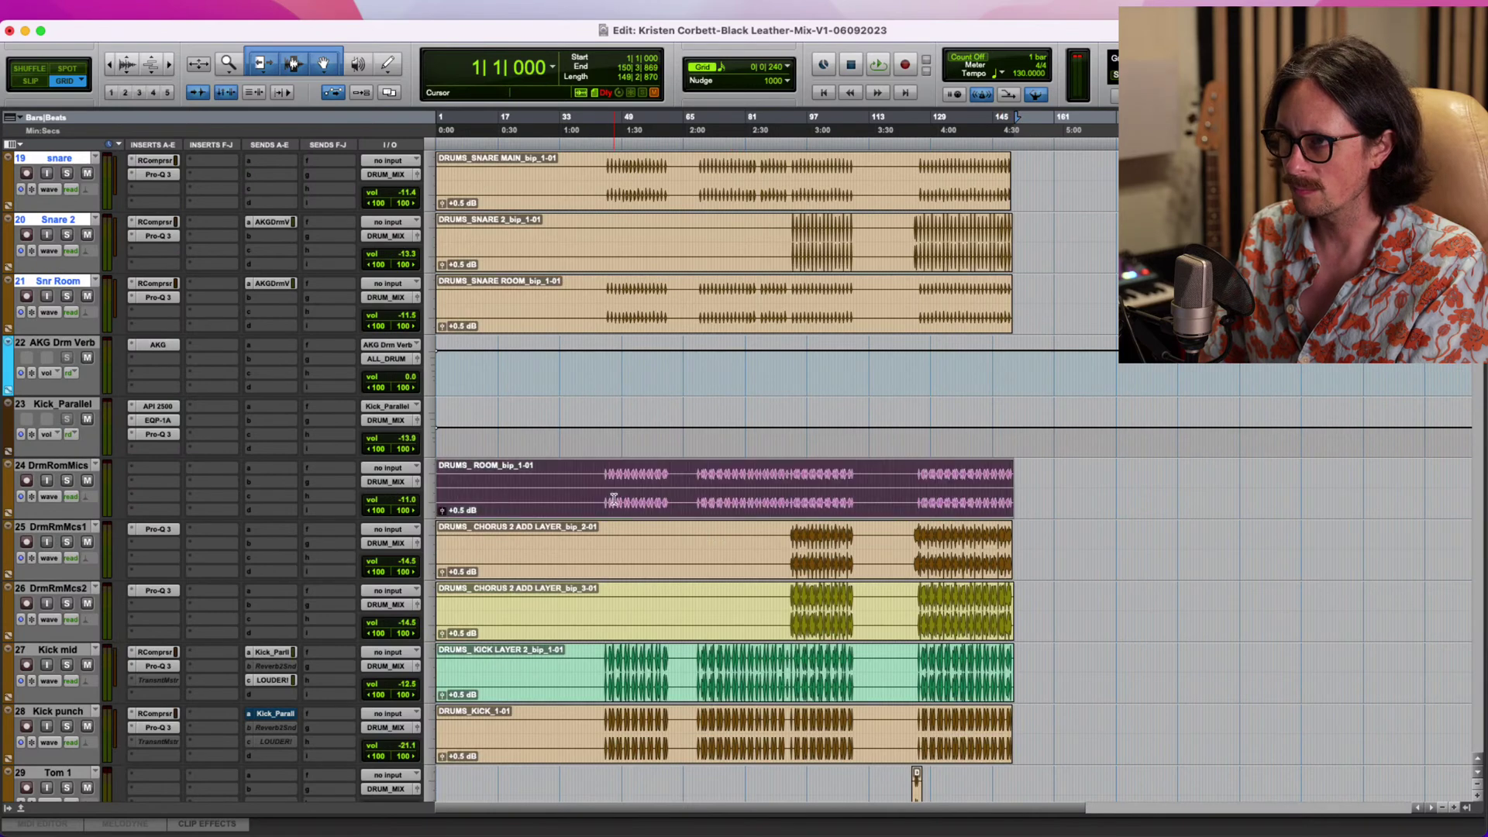
scroll(665, 546, down, 4)
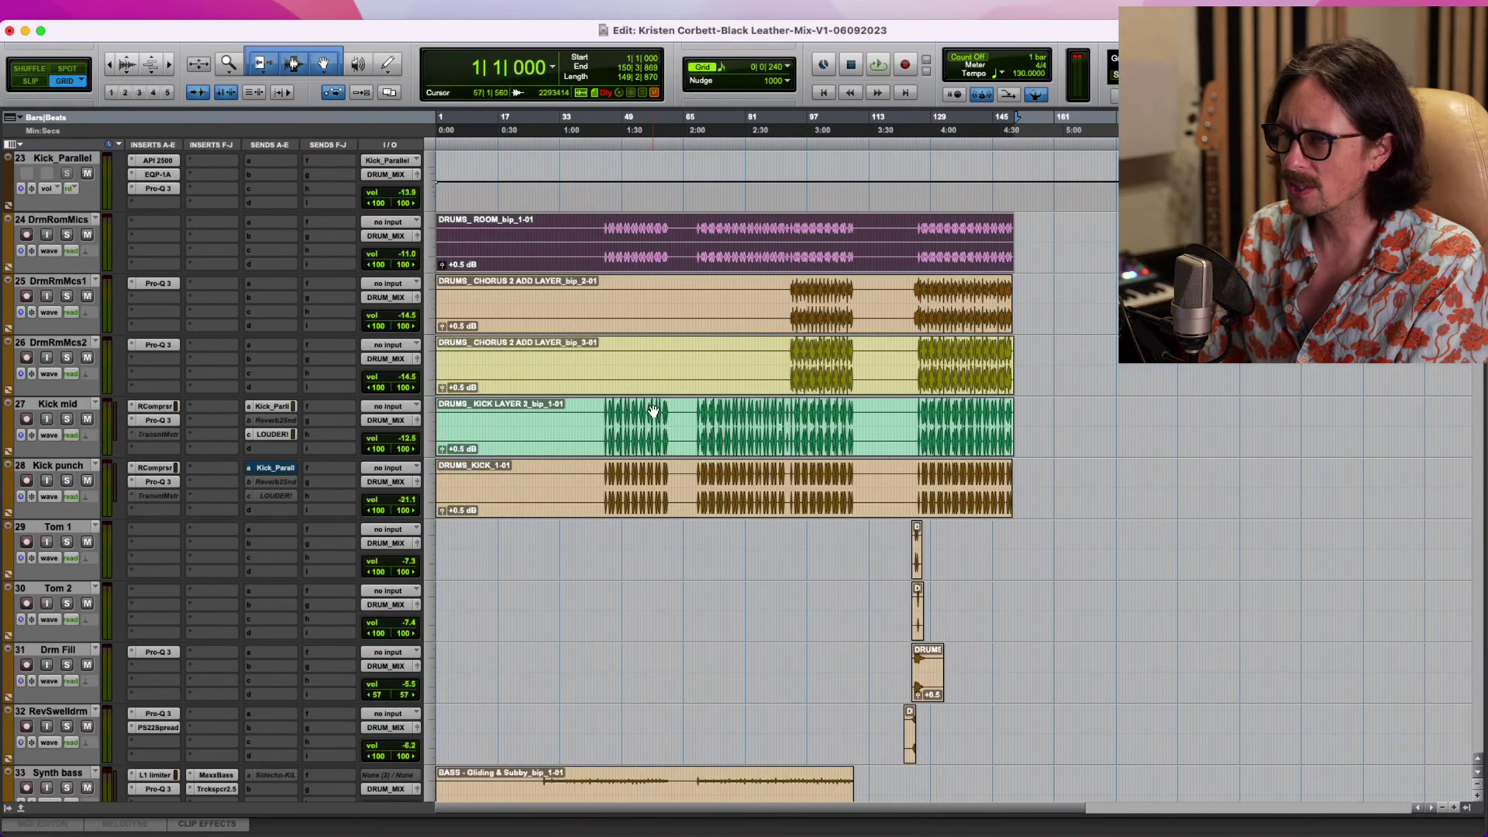
scroll(654, 409, down, 7)
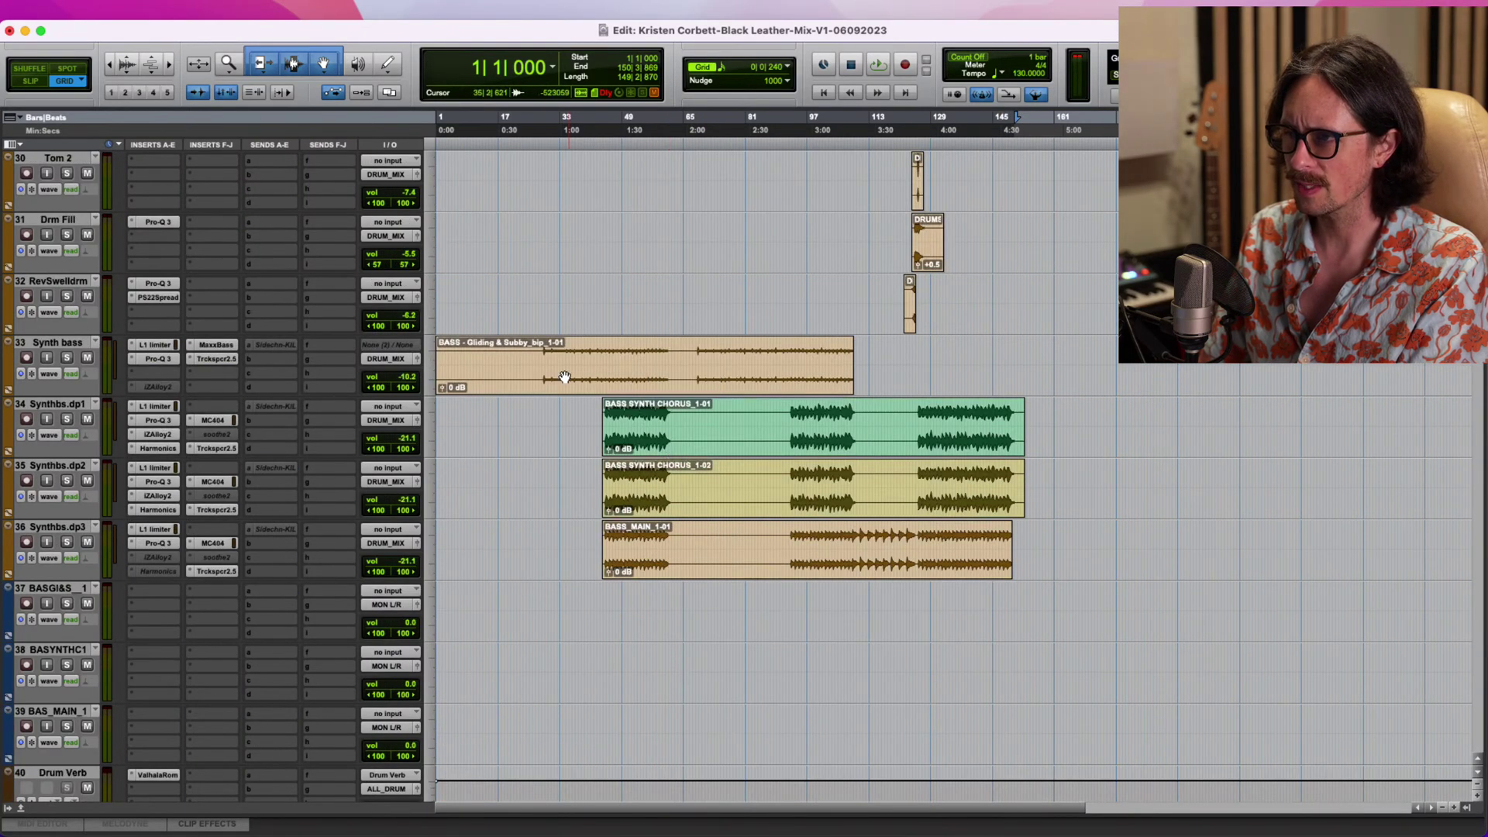
scroll(754, 515, down, 20)
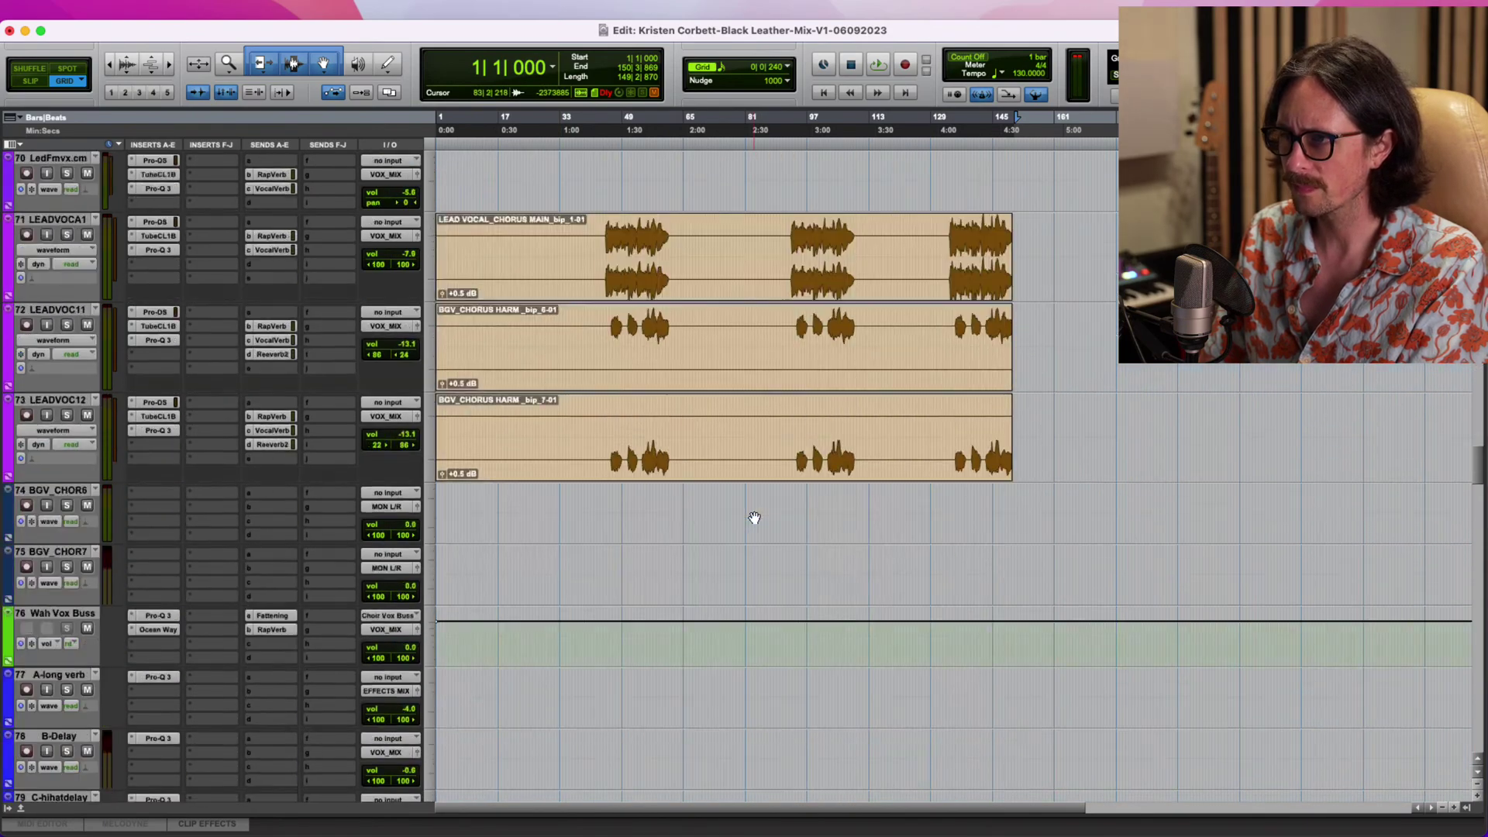
scroll(755, 518, down, 20)
scroll(754, 517, up, 20)
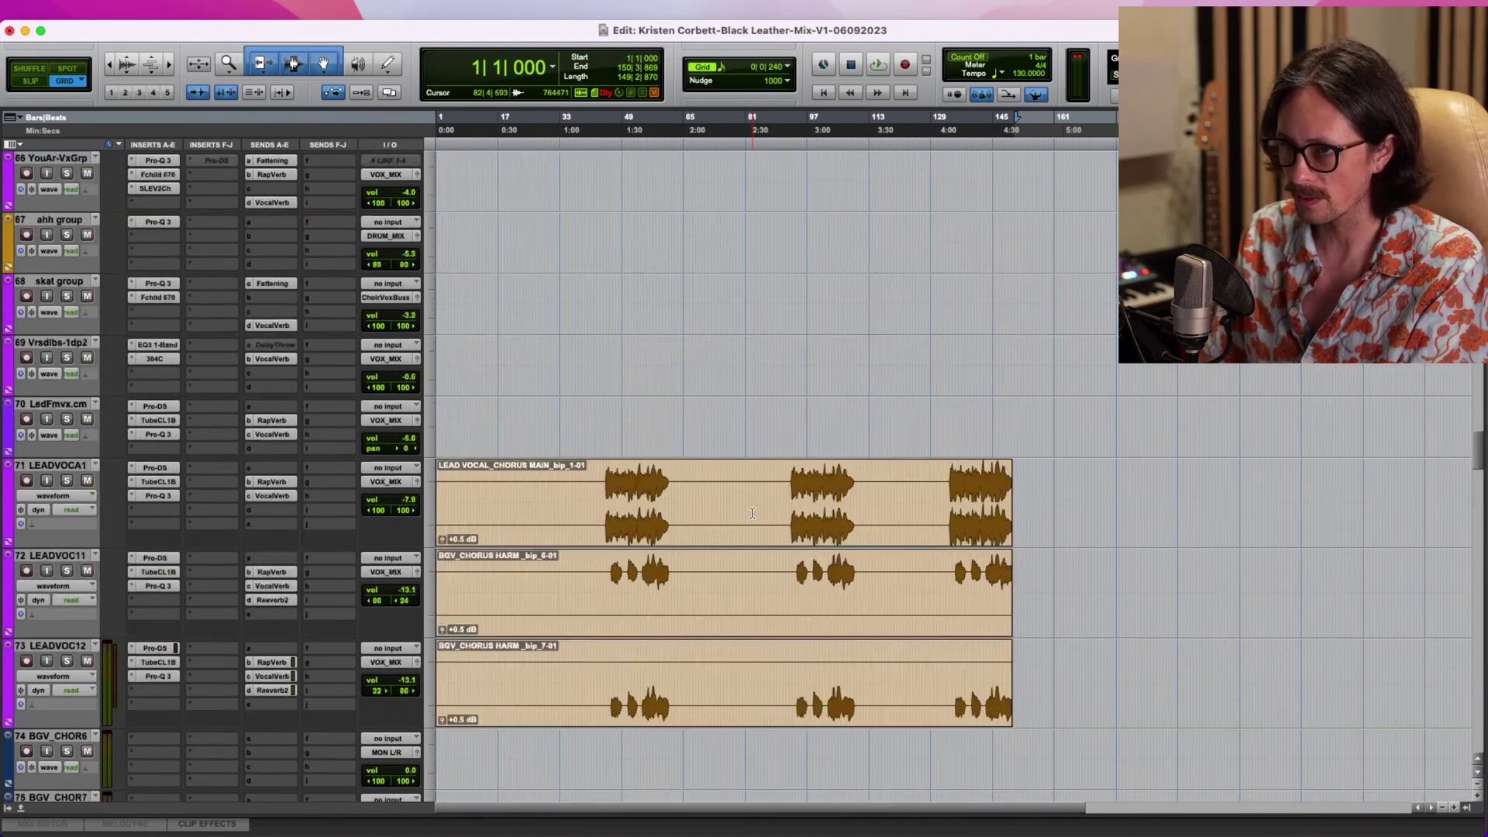
scroll(753, 514, down, 4)
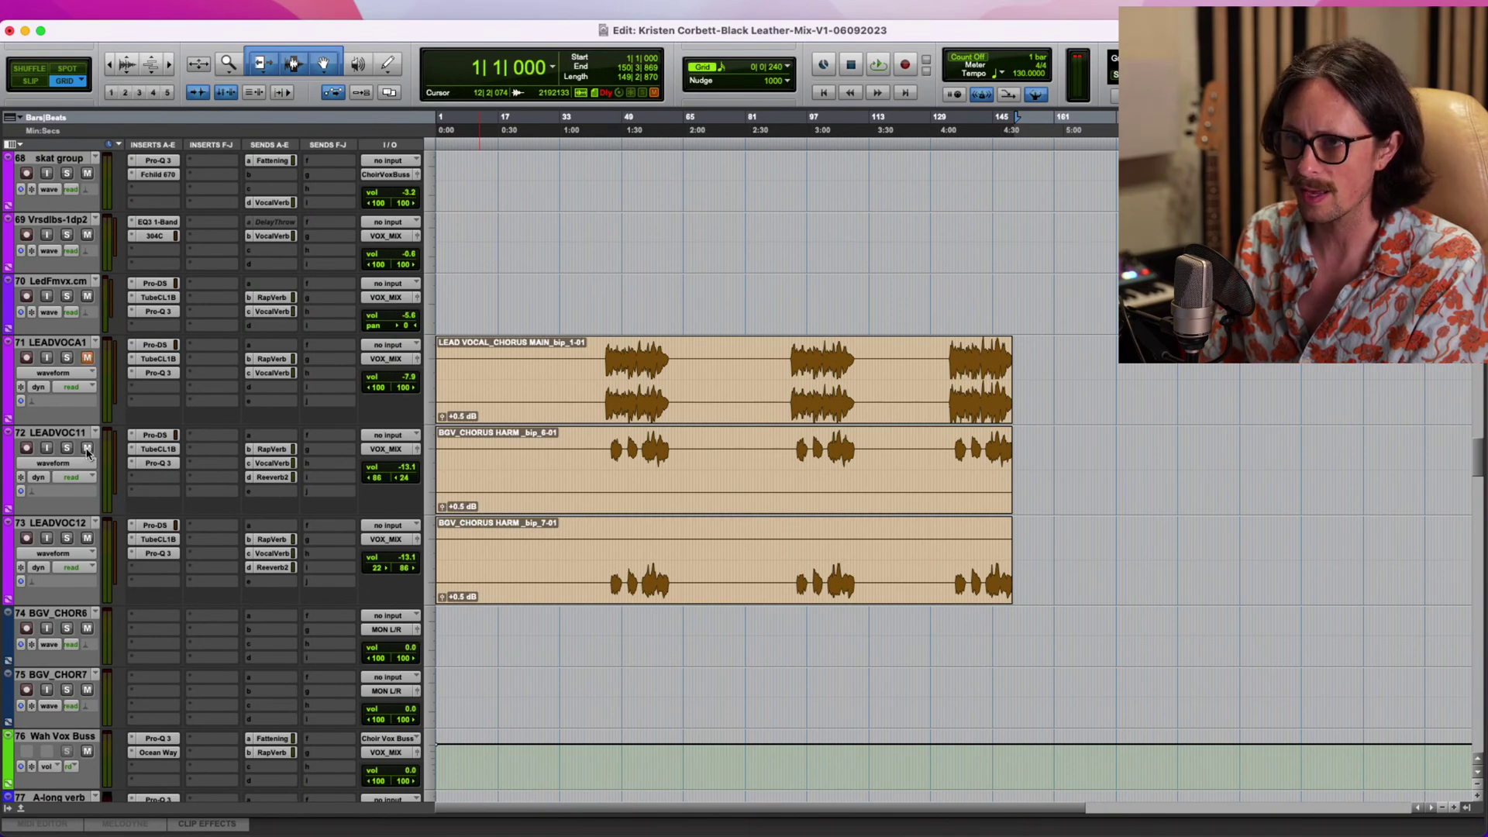
scroll(644, 509, up, 20)
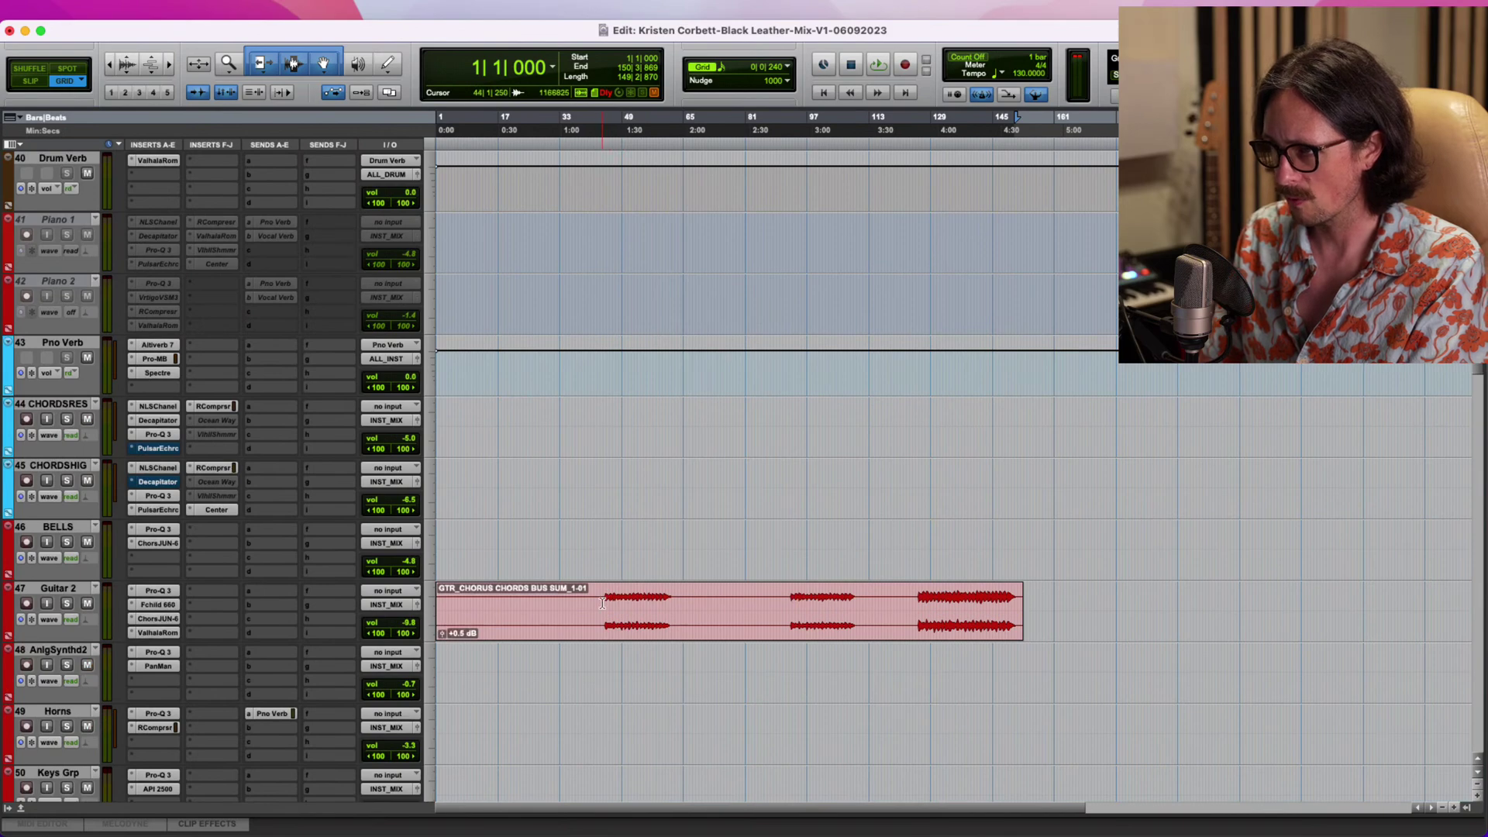
Select the chorus bass clips on Synthbs.dp1, Synthbs.dp2 and Synthbs.dp3, starting at bar 44.
click(605, 600)
scroll(585, 458, up, 11)
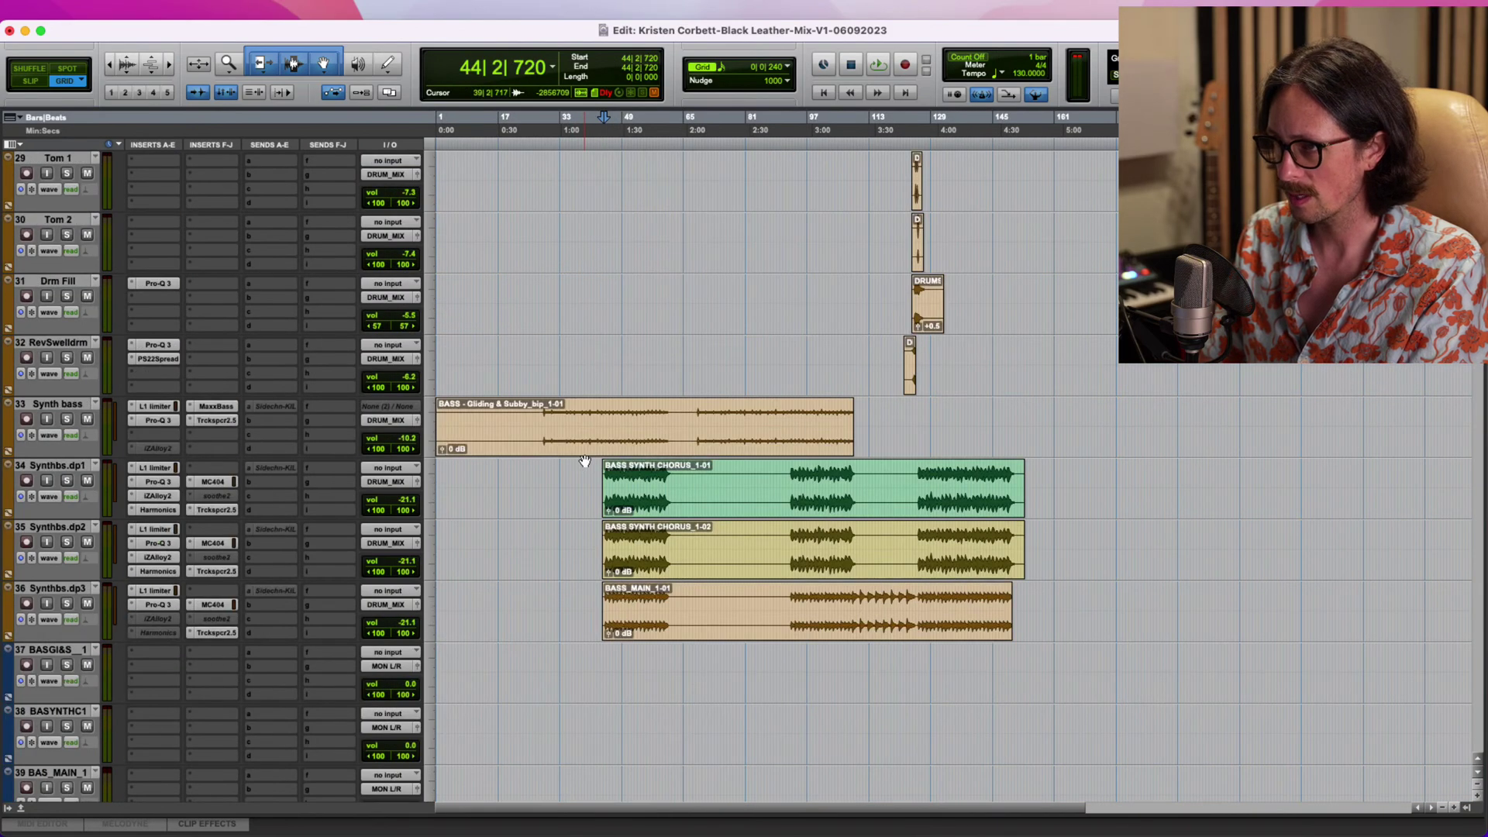
scroll(585, 461, down, 13)
scroll(532, 479, up, 12)
key(super+equal)
click(704, 28)
click(635, 442)
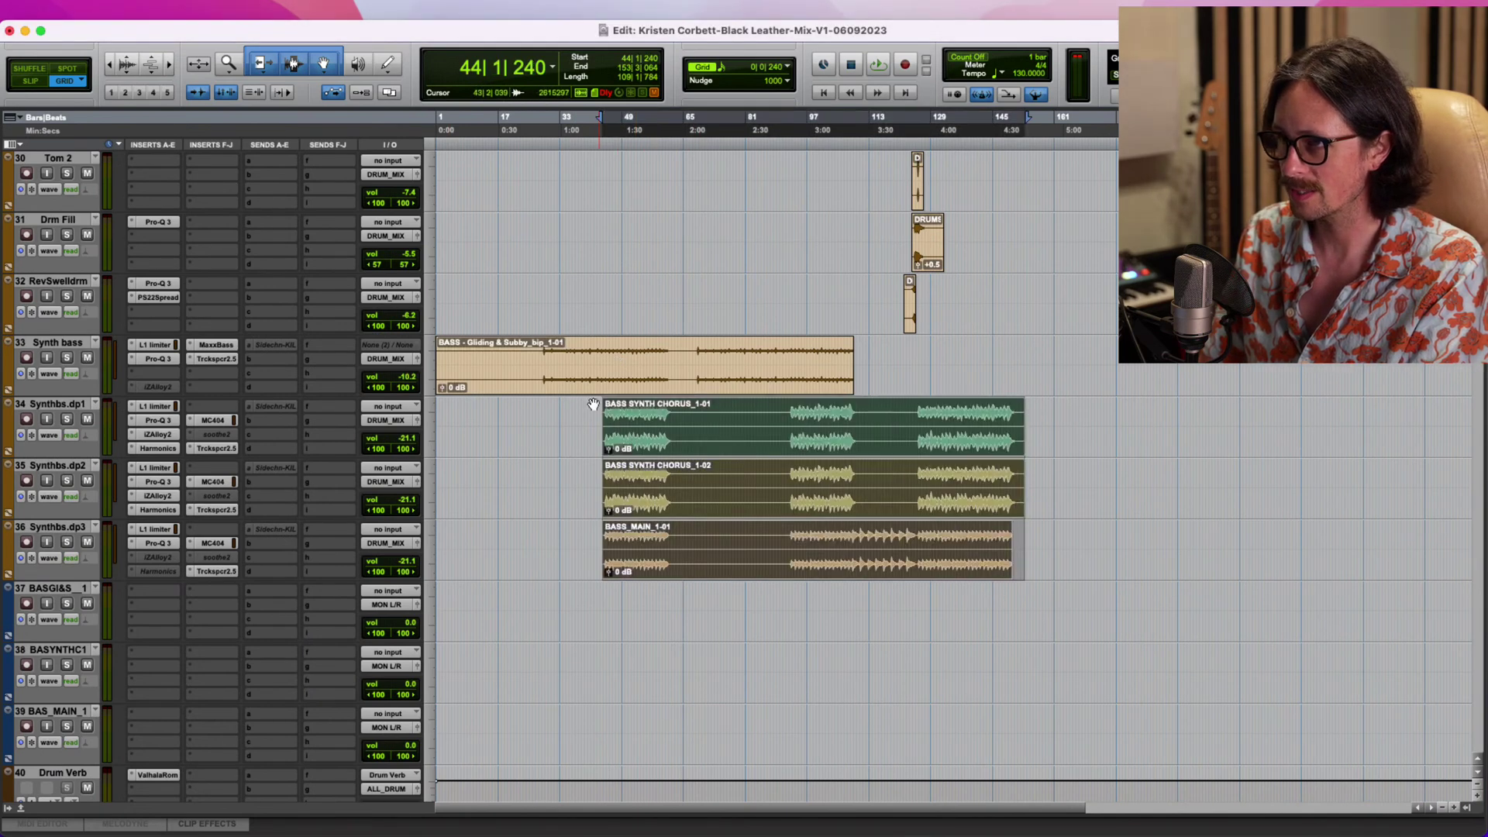
key(super+equal)
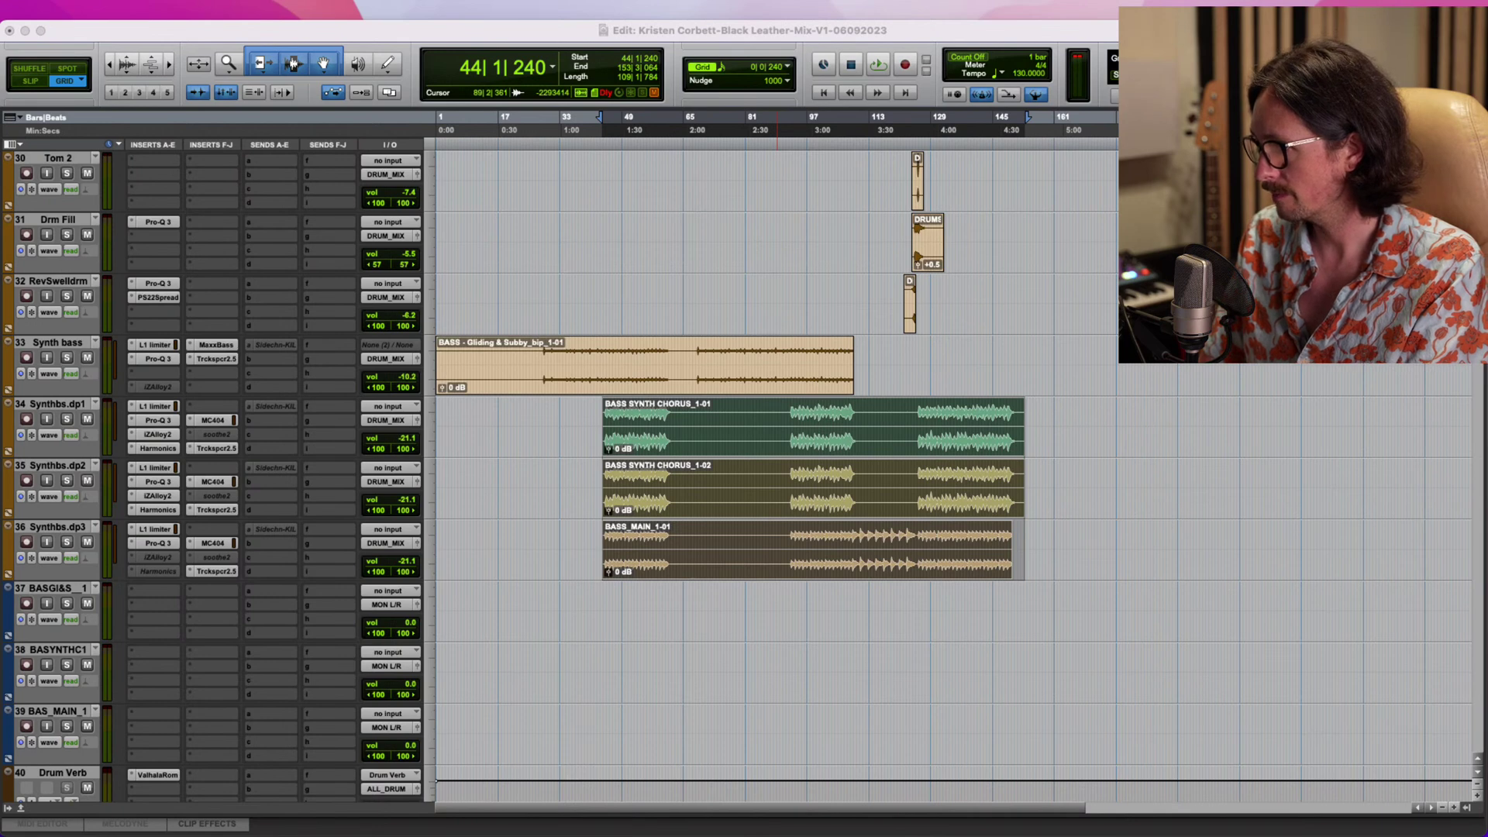
Play the mix from bar 44 and examine the mix bus, drum and bass tracks during playback.
key(space)
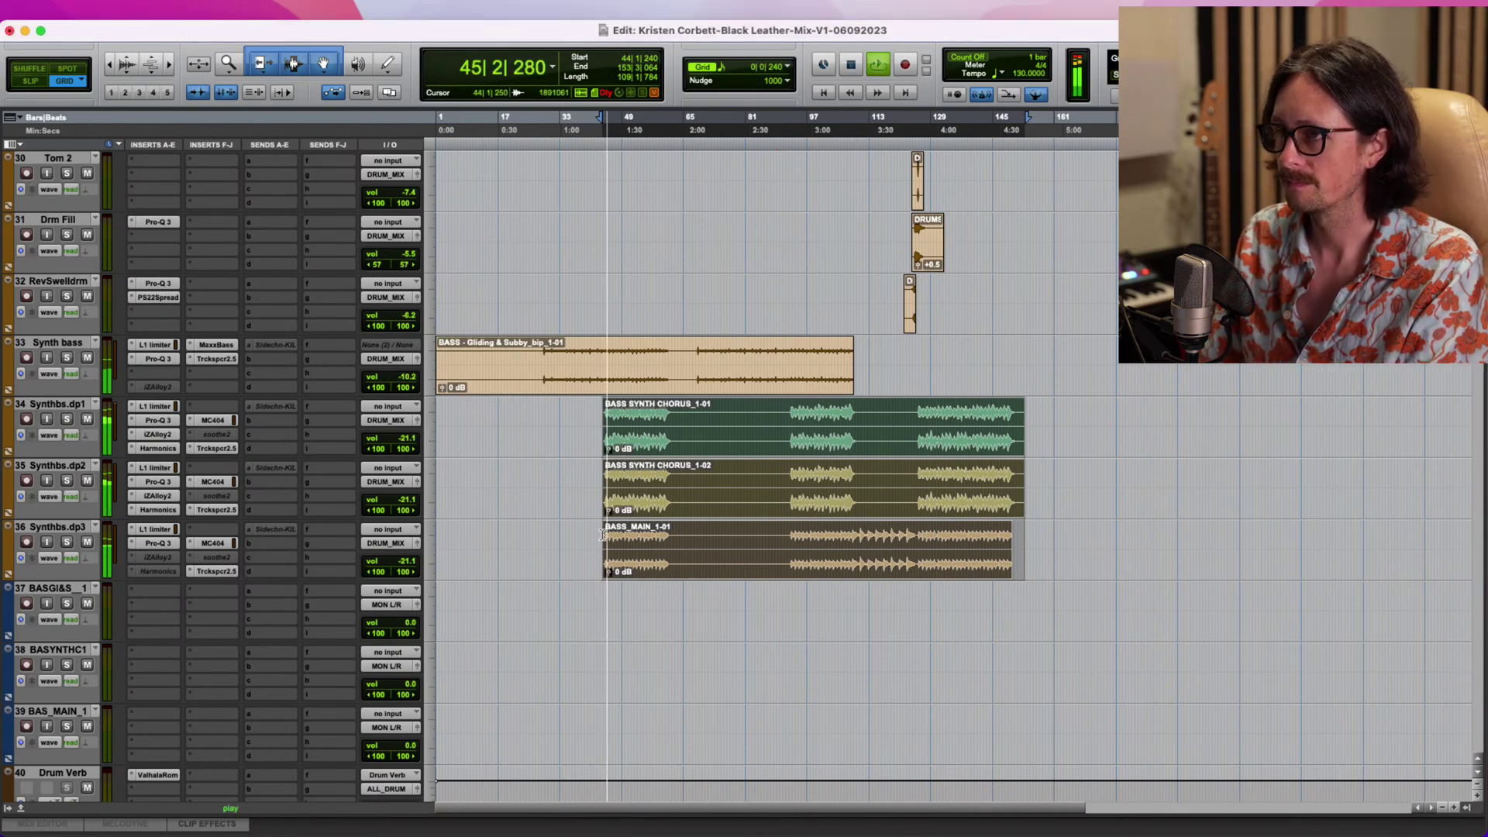
scroll(614, 546, up, 15)
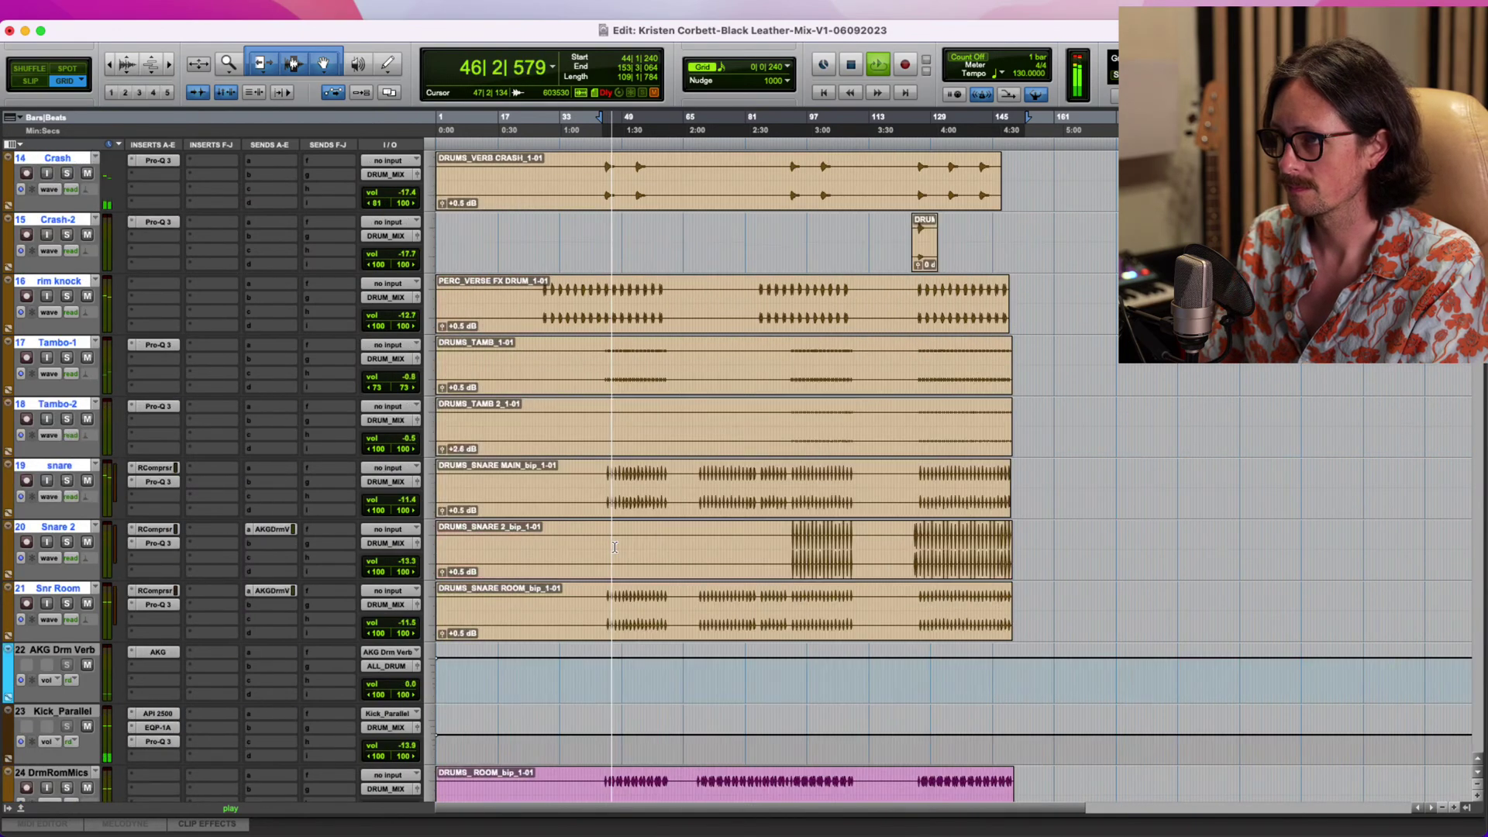
scroll(682, 500, up, 6)
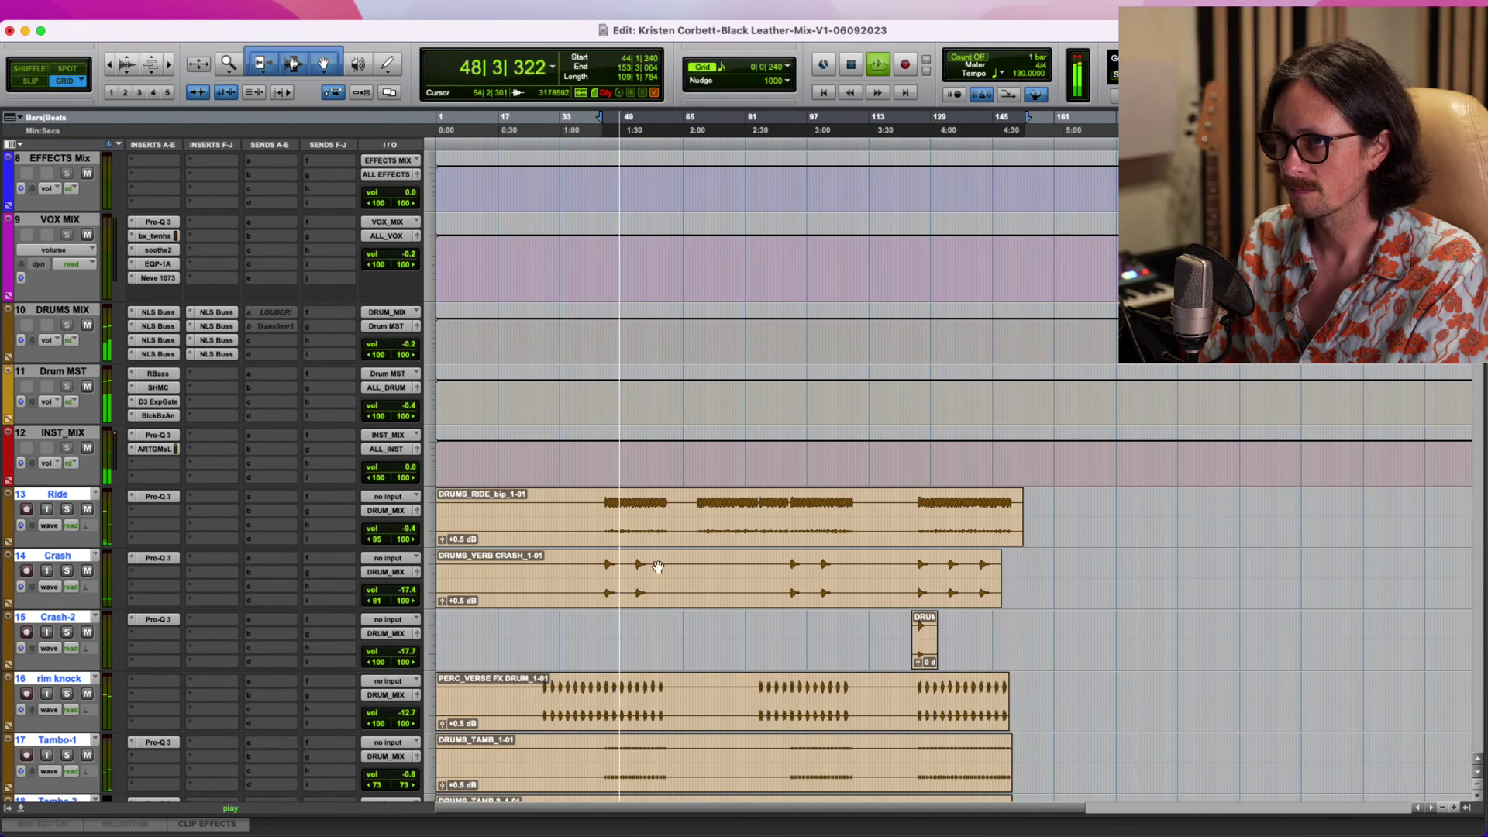
scroll(595, 585, down, 1)
scroll(595, 584, down, 3)
scroll(628, 582, down, 4)
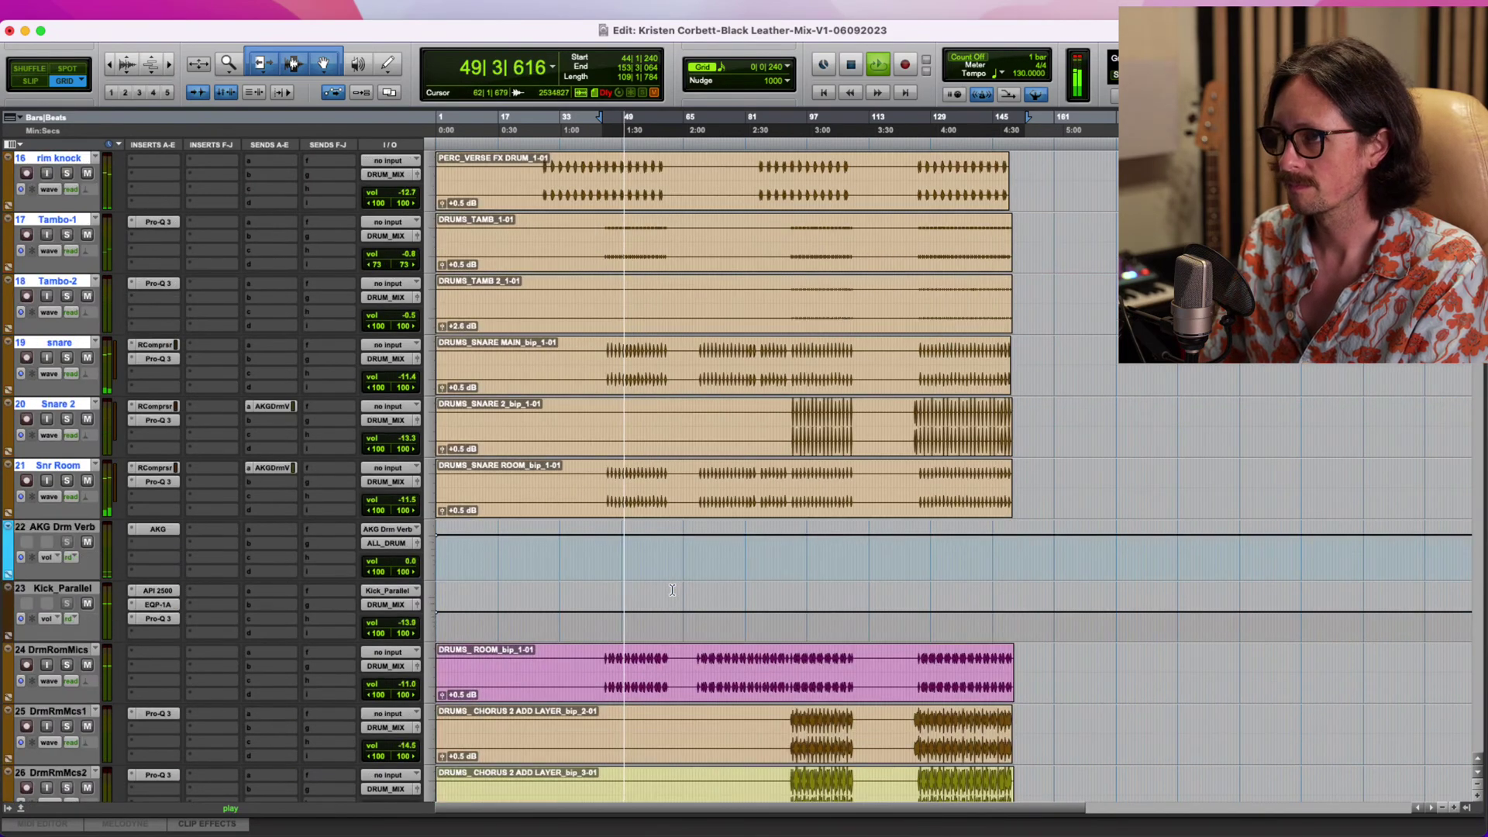
scroll(655, 581, down, 4)
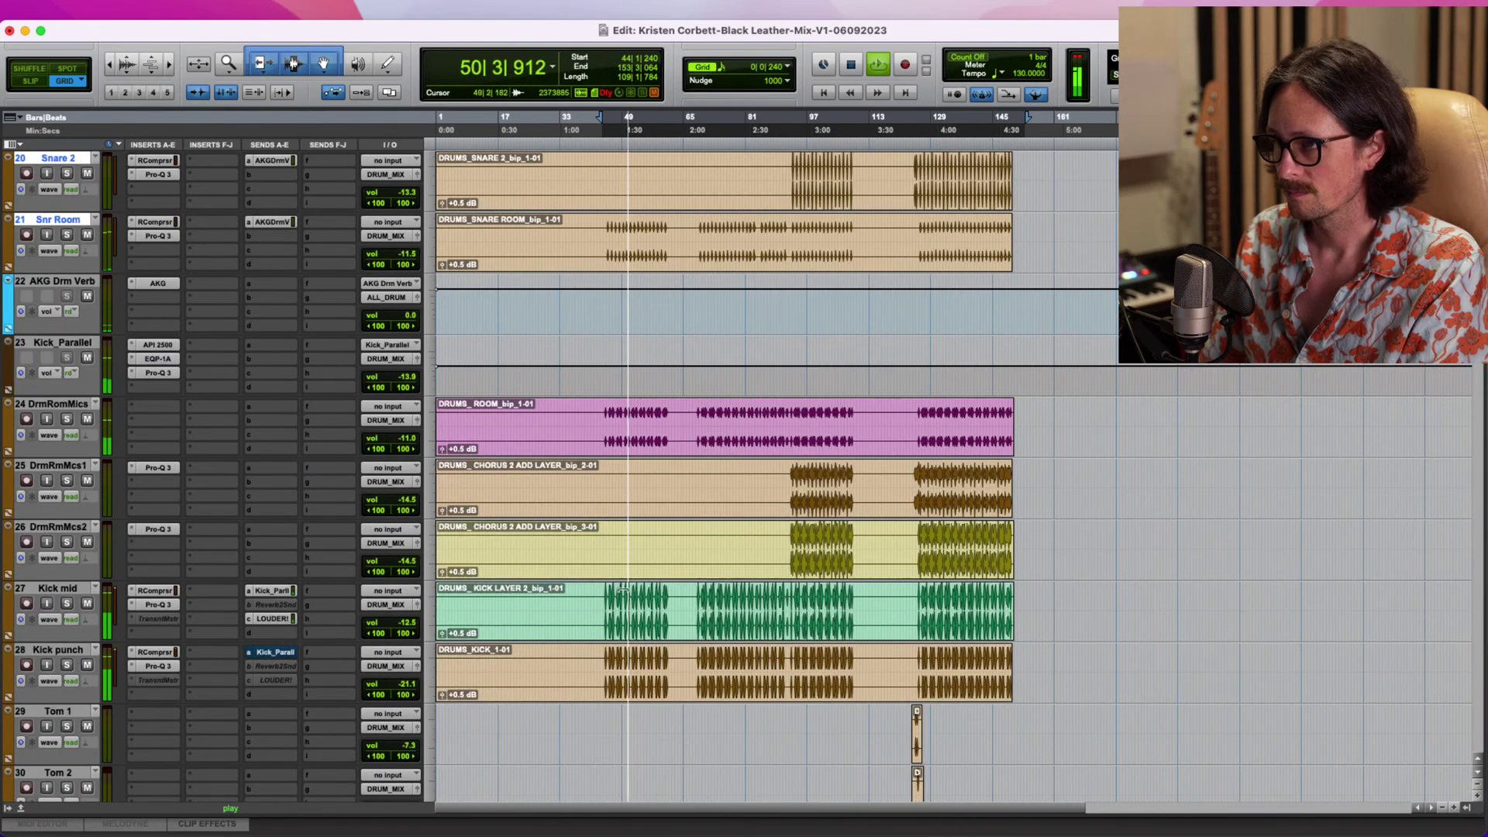
scroll(647, 581, down, 10)
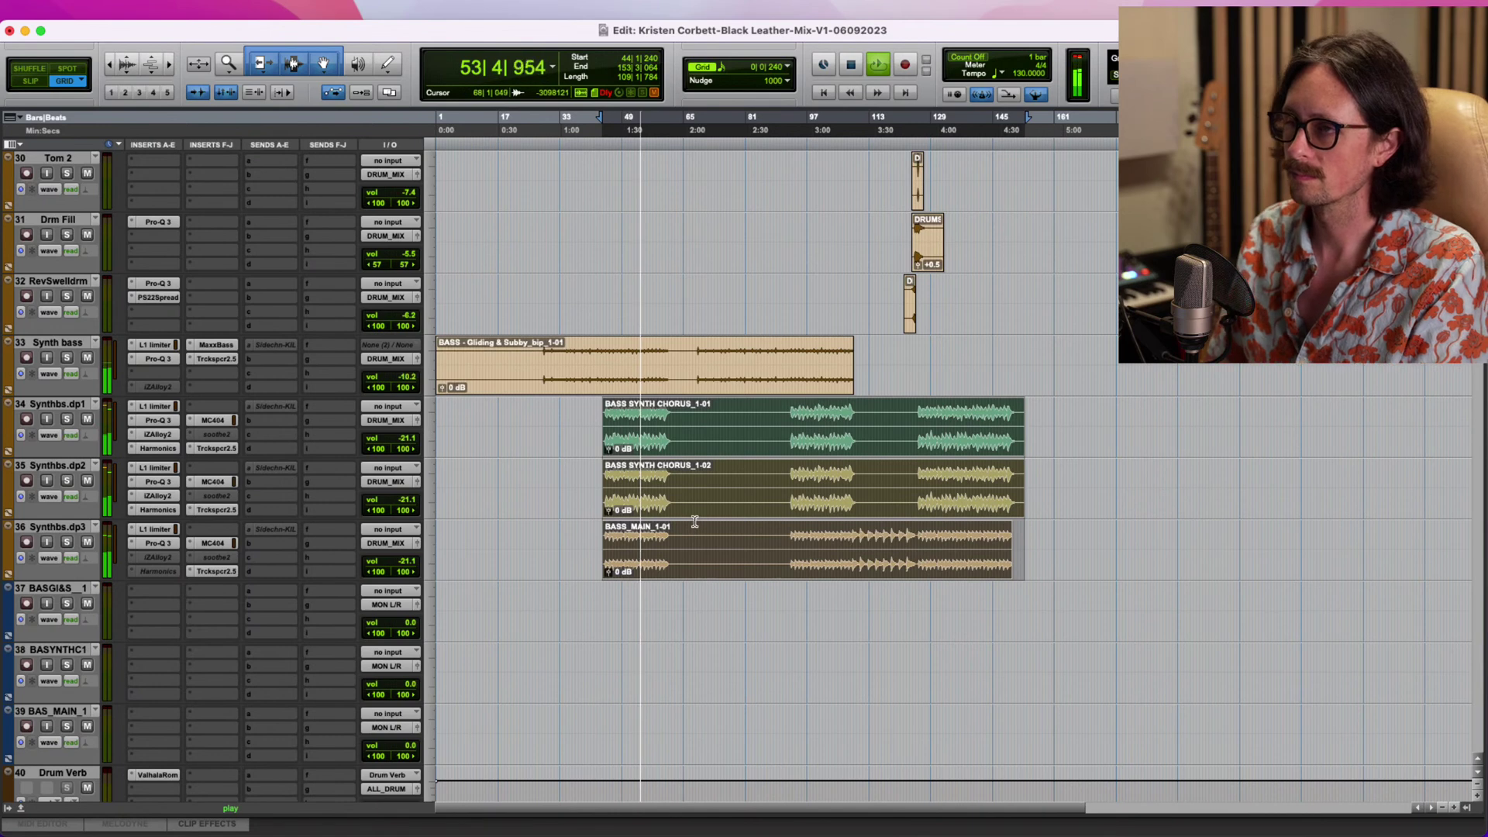
Audition the Synth bass, Synthbs.dp1 and Synthbs.dp2 tracks in solo during playback.
click(67, 359)
click(68, 358)
click(67, 419)
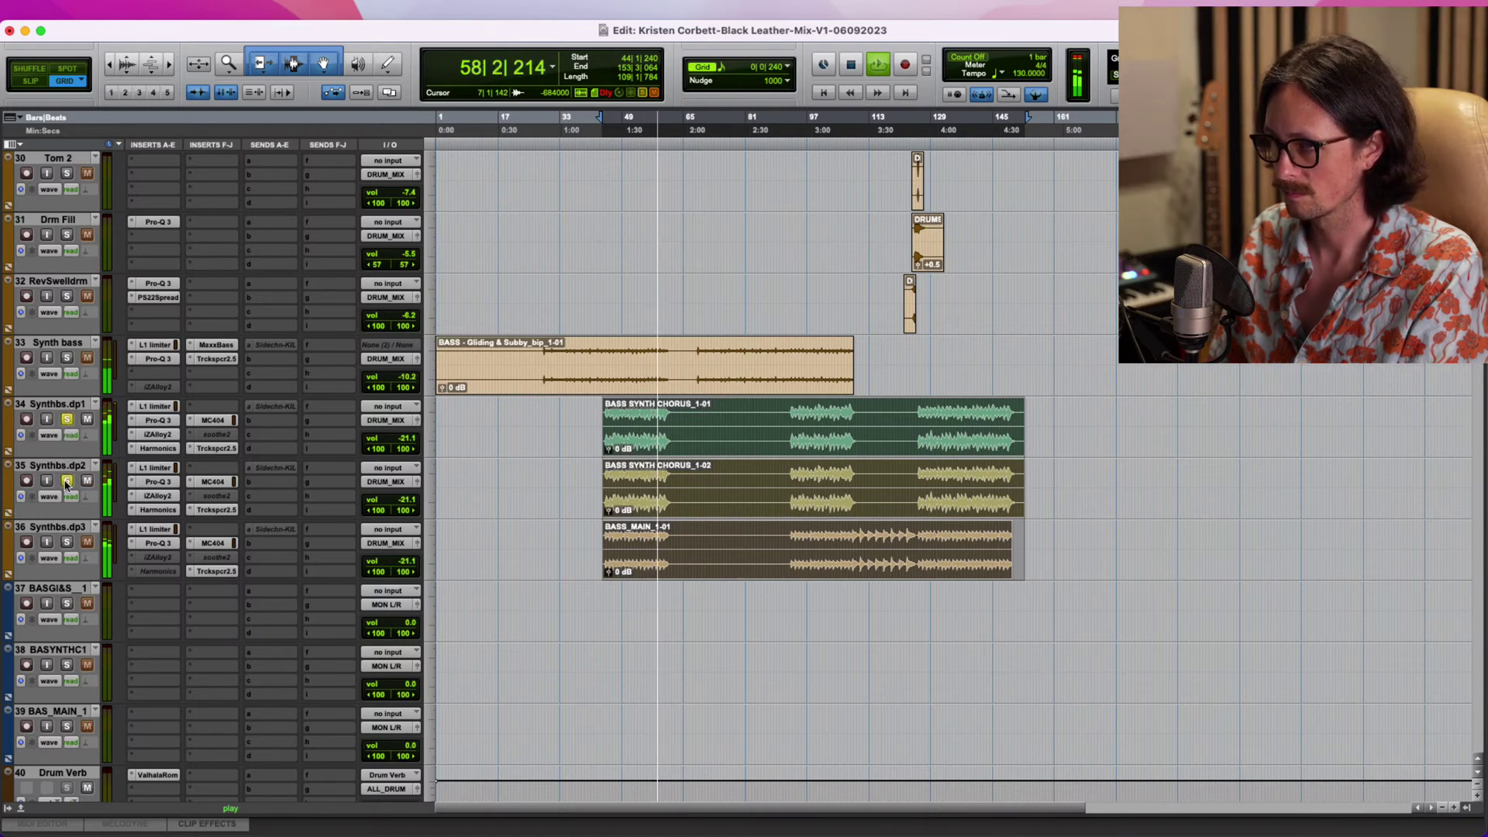
click(67, 419)
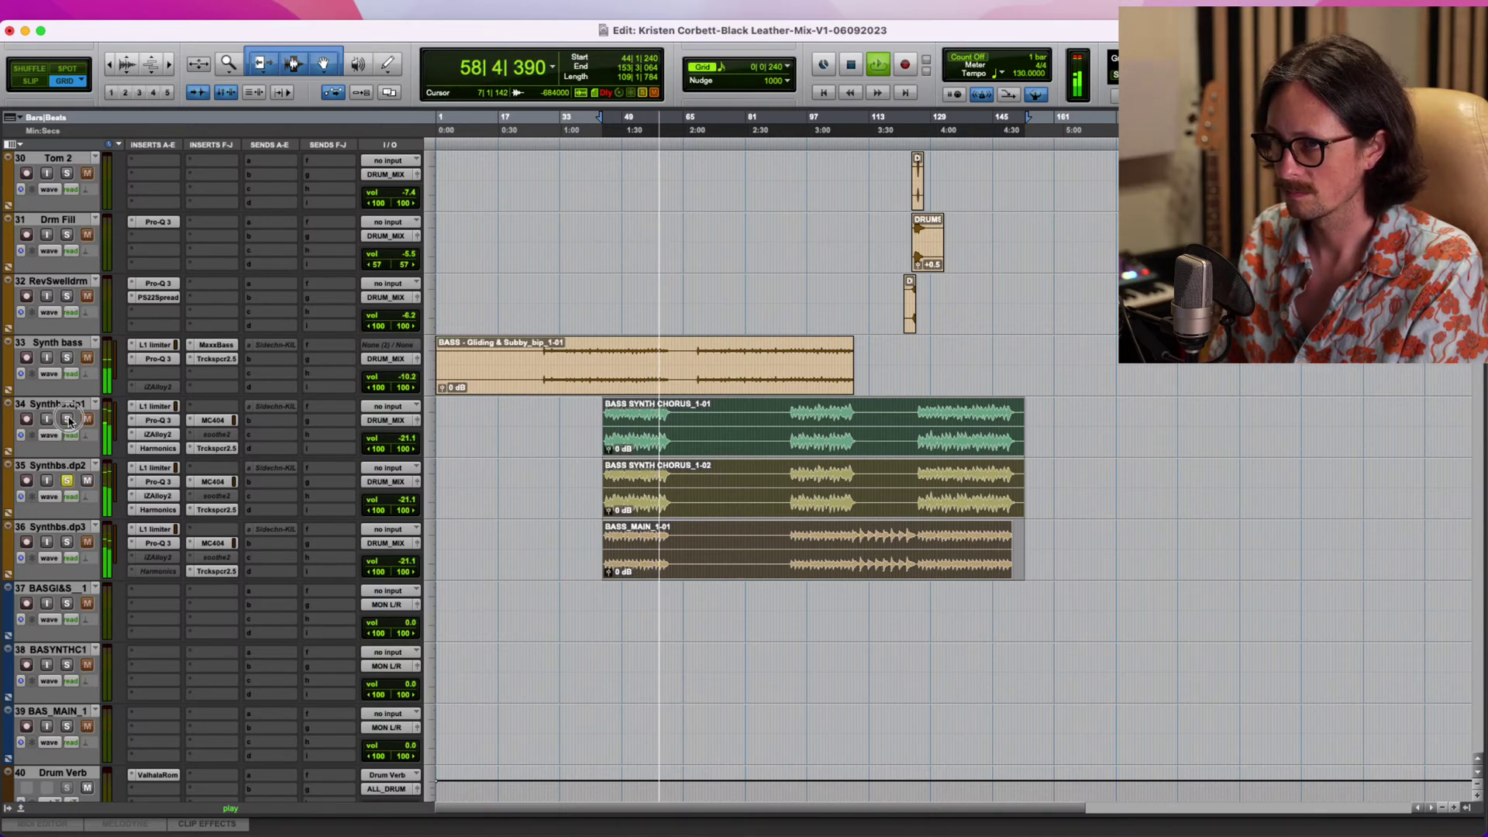
Audition Synthbs.dp3 in solo, replaying from the start of the selection at bar 44, and return to the full mix.
click(66, 542)
key(space)
key(space)
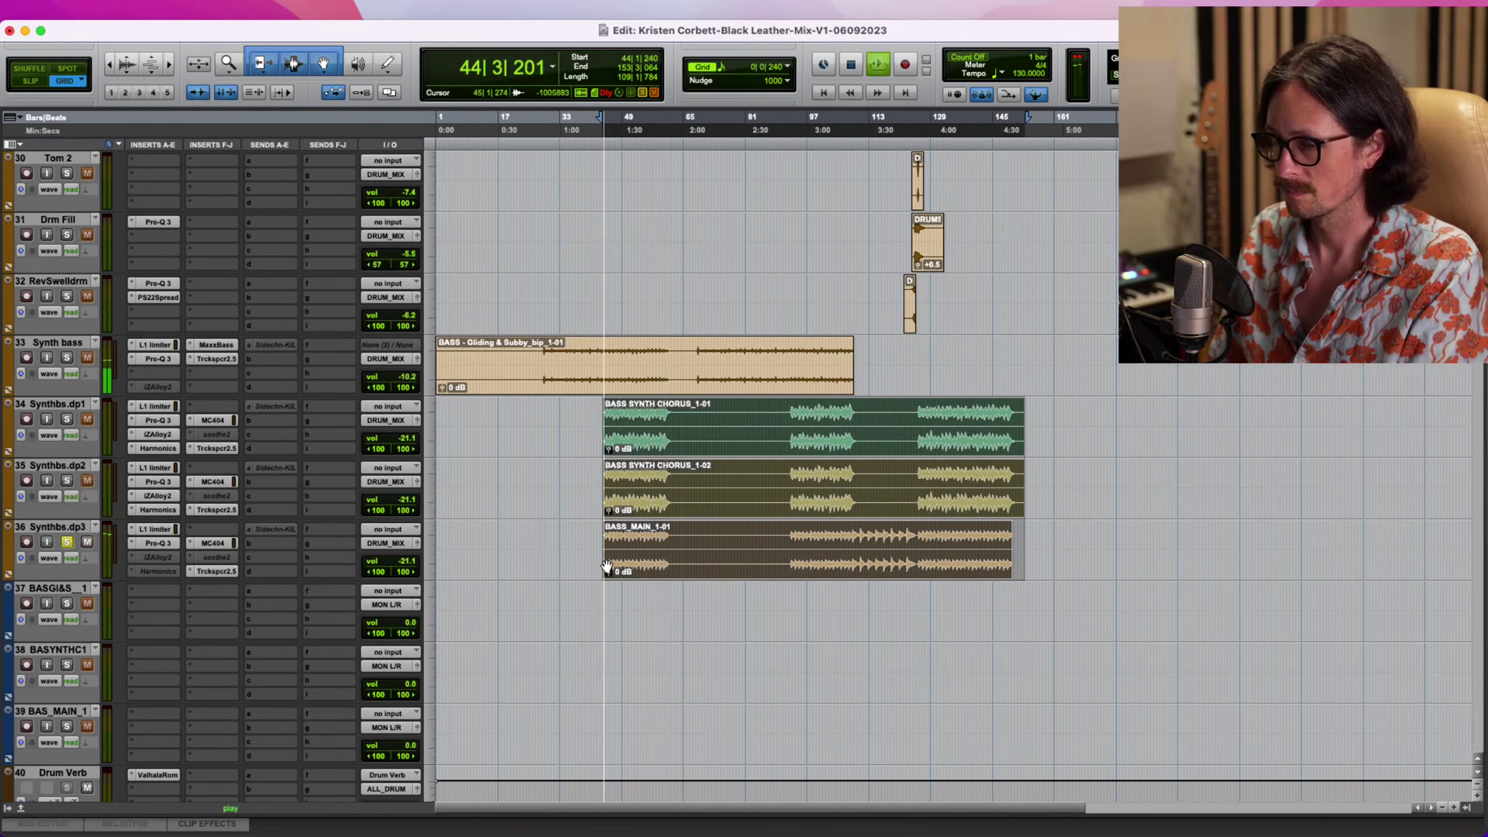
key(t)
key(t)
key(t)
key(r)
key(r)
key(r)
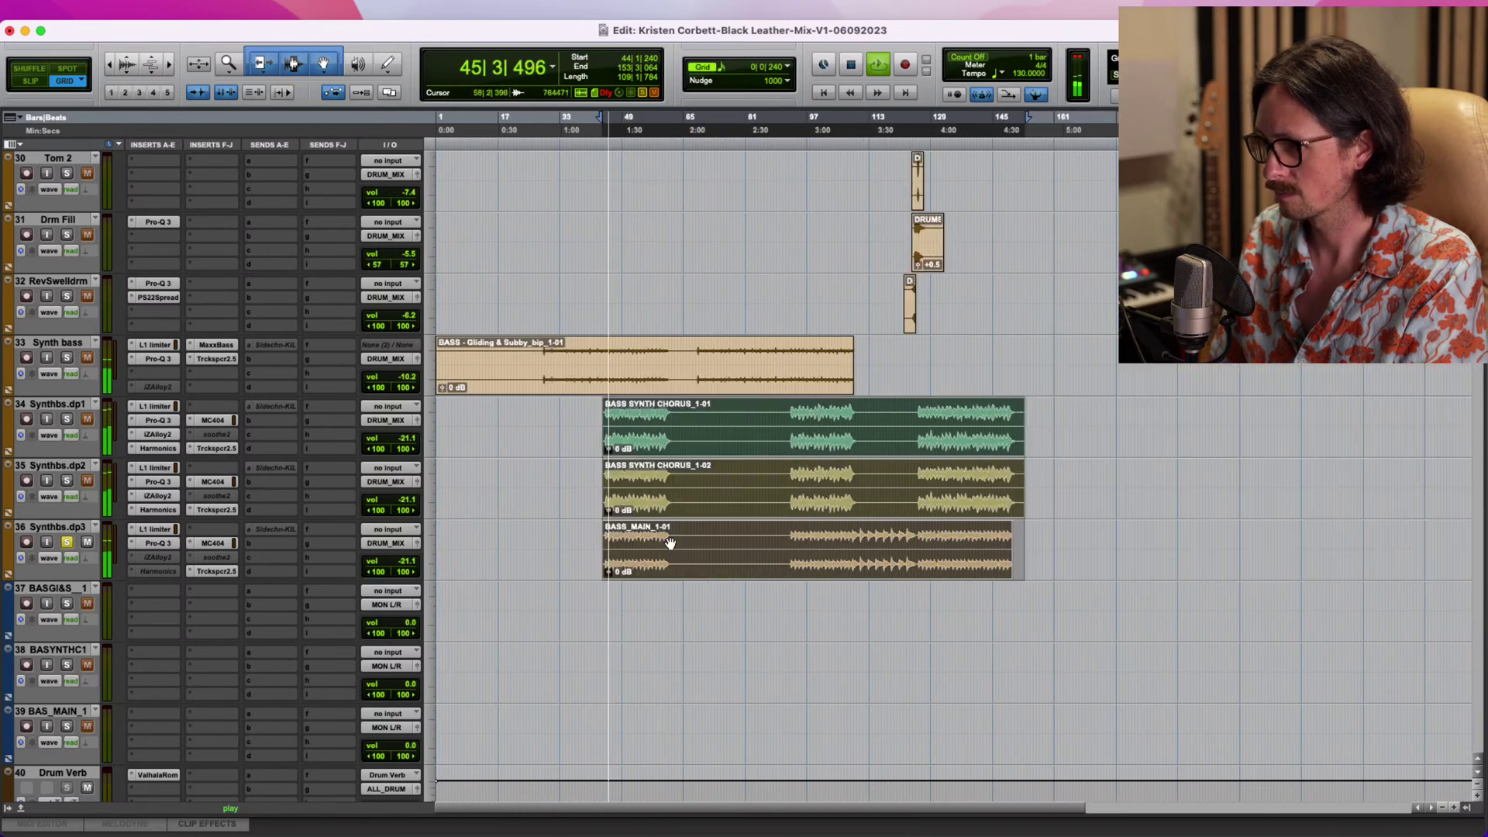
click(66, 357)
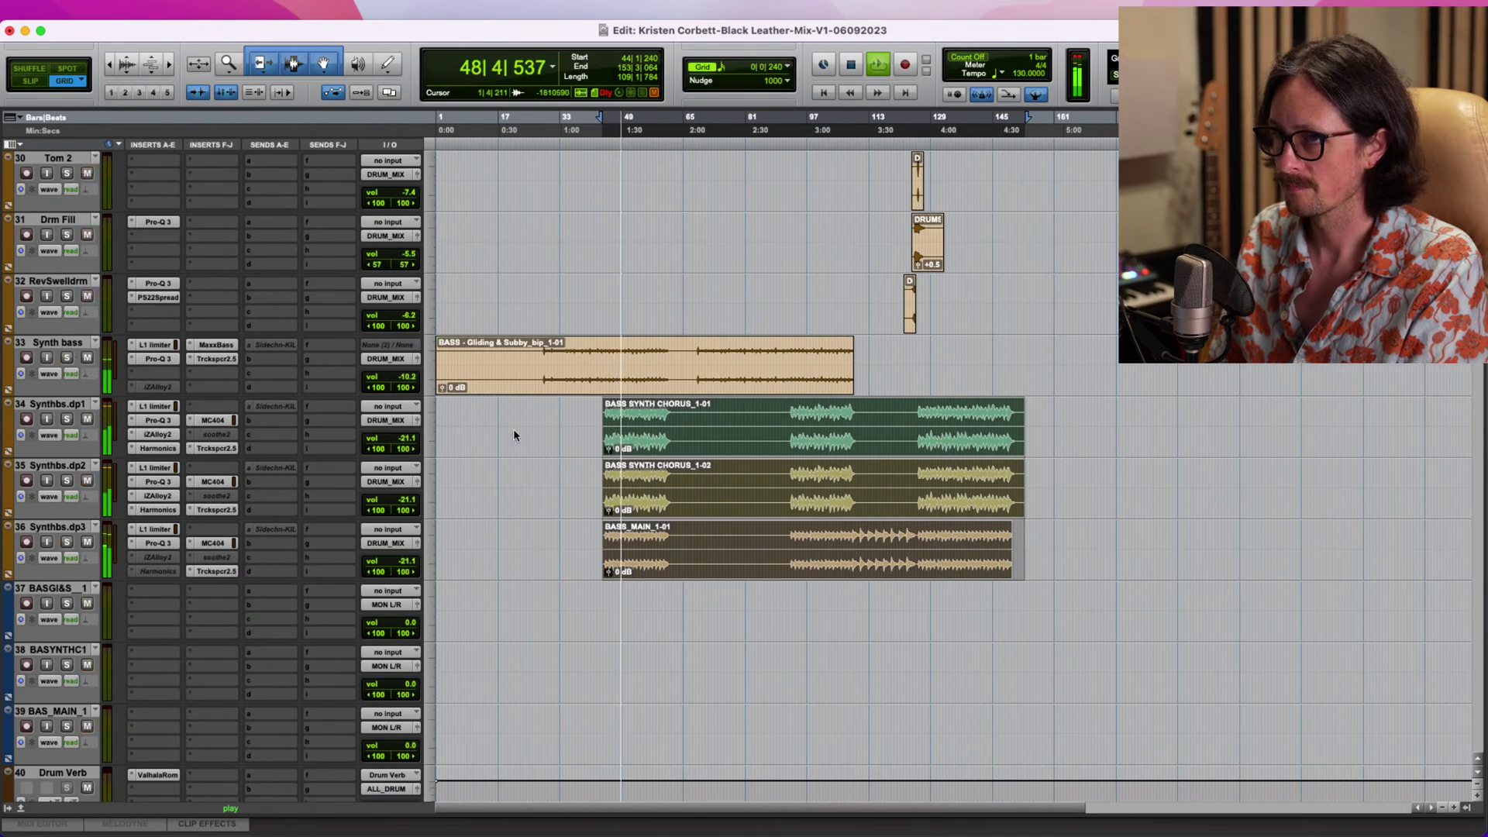
Audition the Guitar 2 track in solo, examine its Pro-Q 3 curve, and return to the full mix.
scroll(720, 534, down, 10)
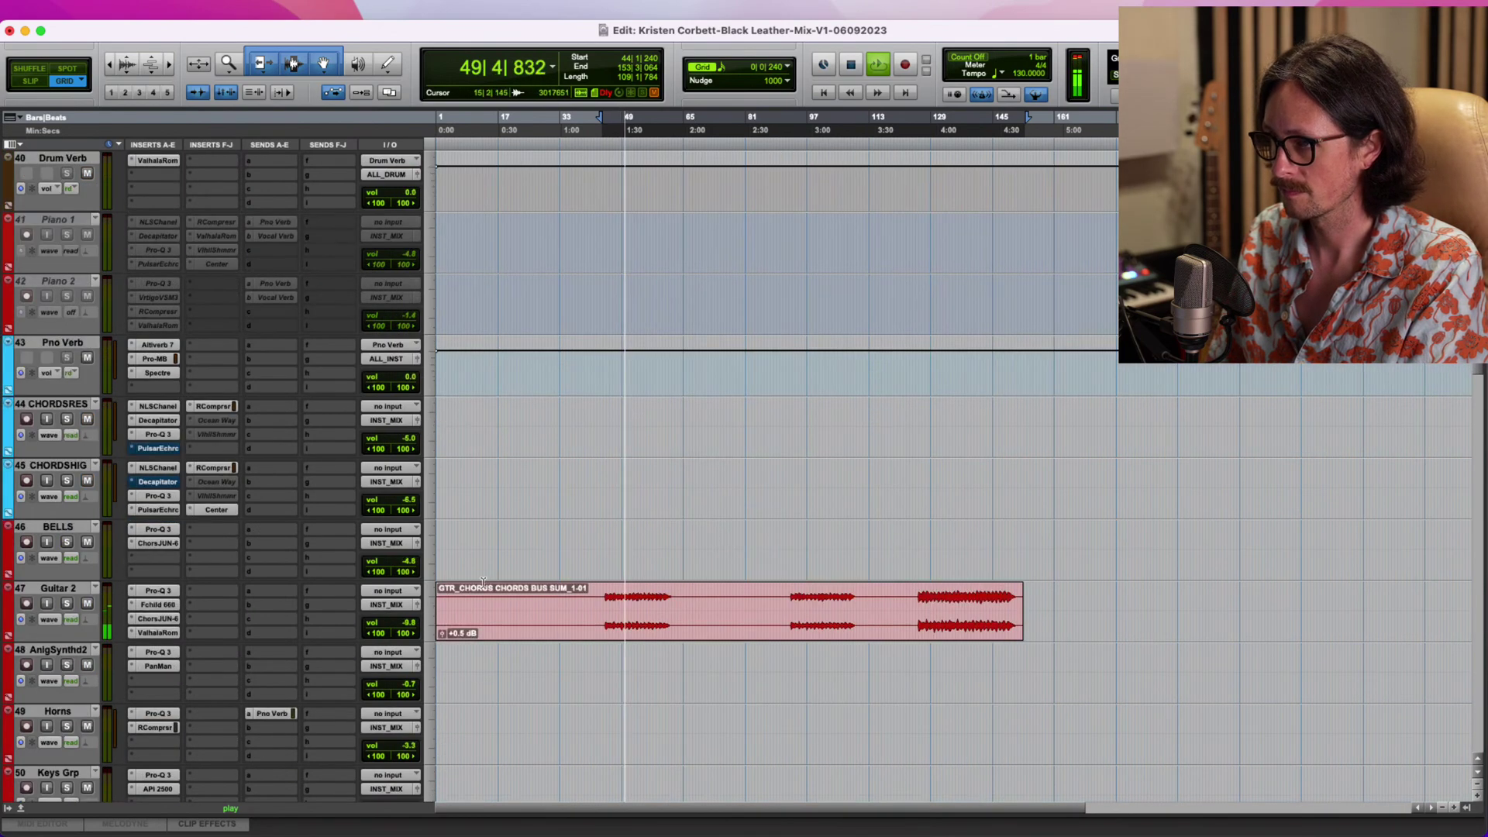
key(shift+s)
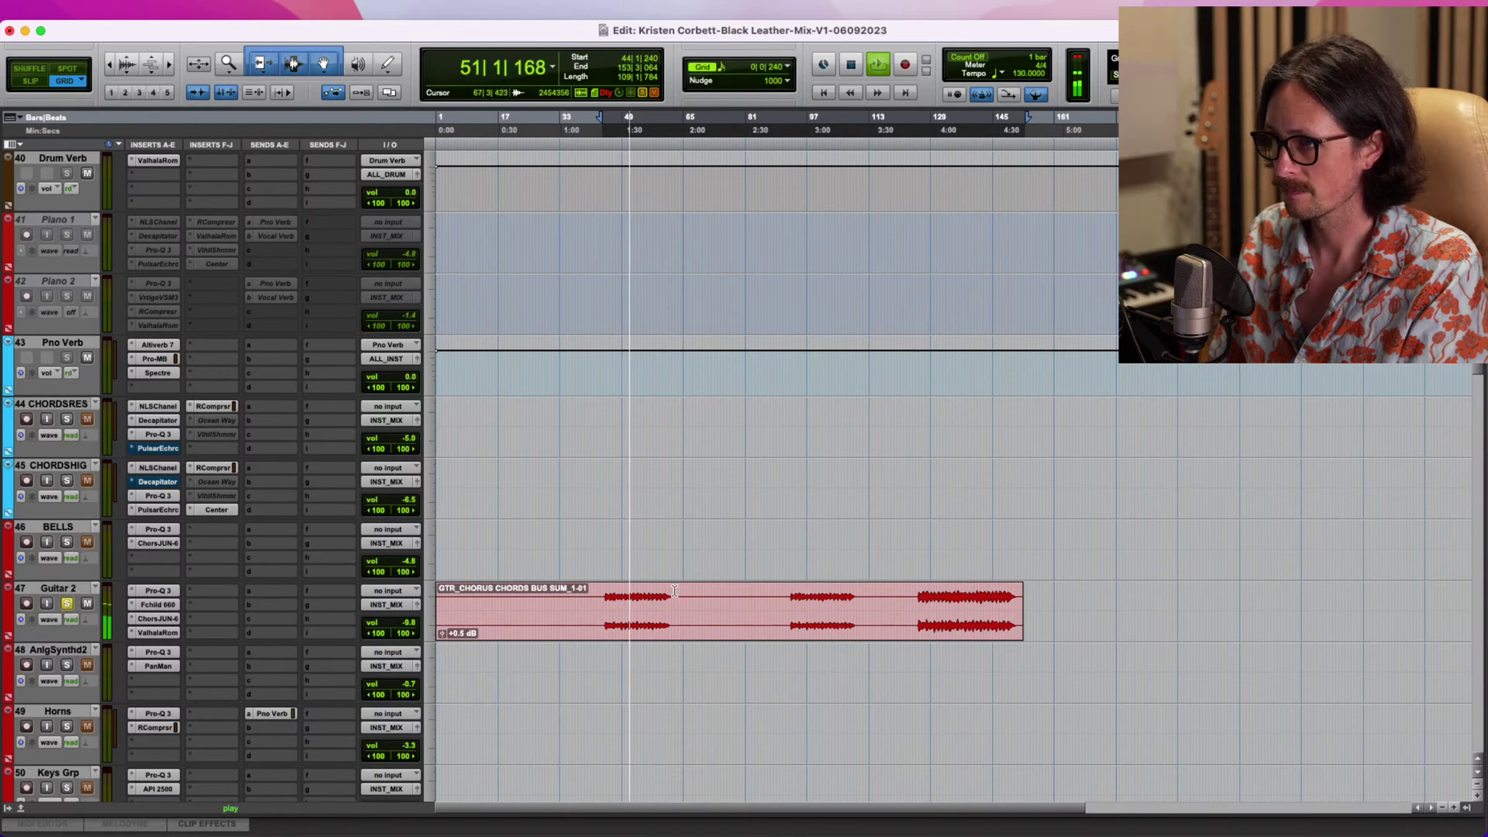
scroll(674, 591, down, 5)
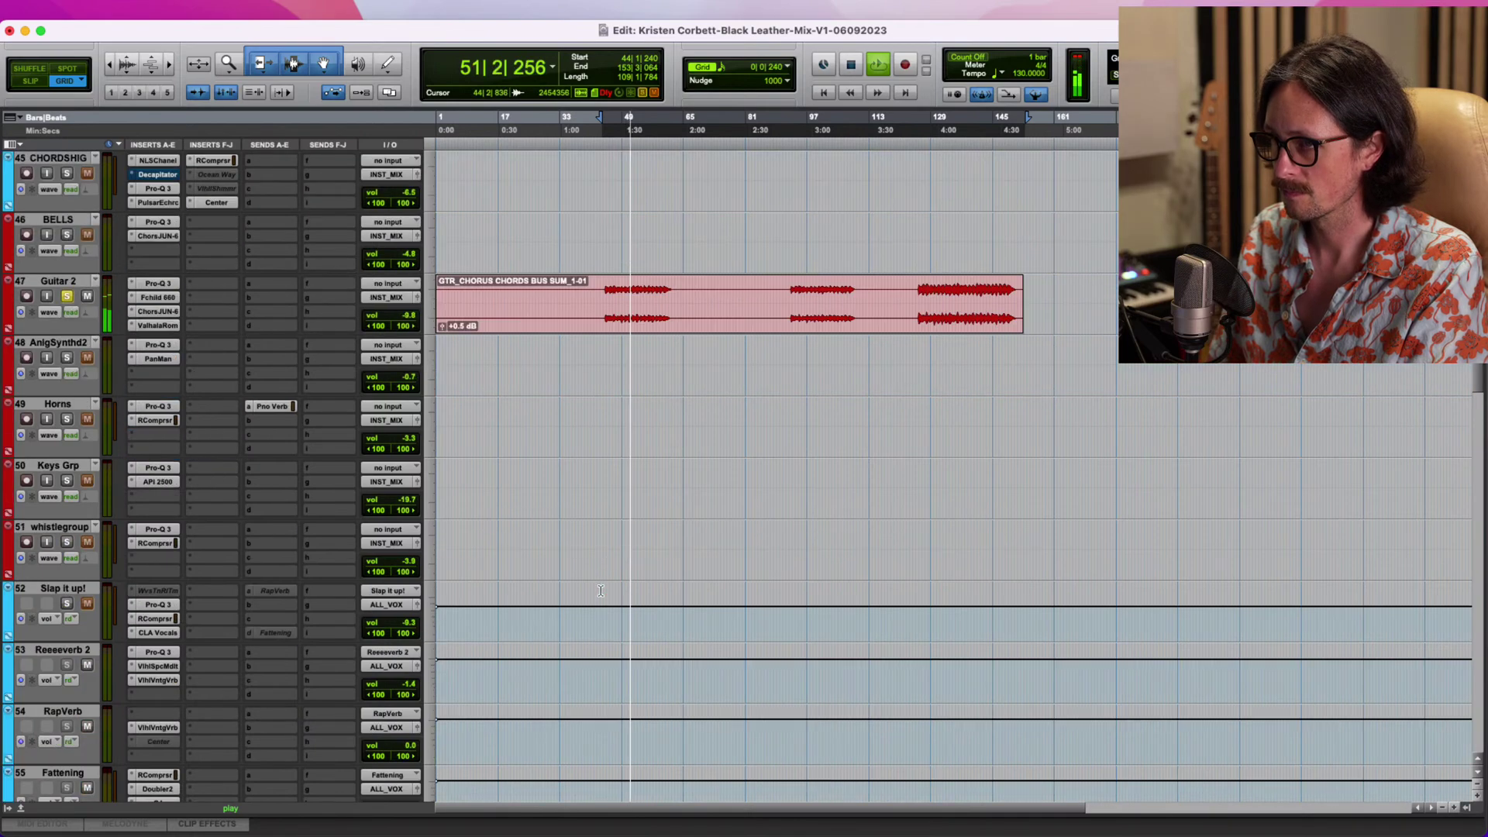
click(153, 284)
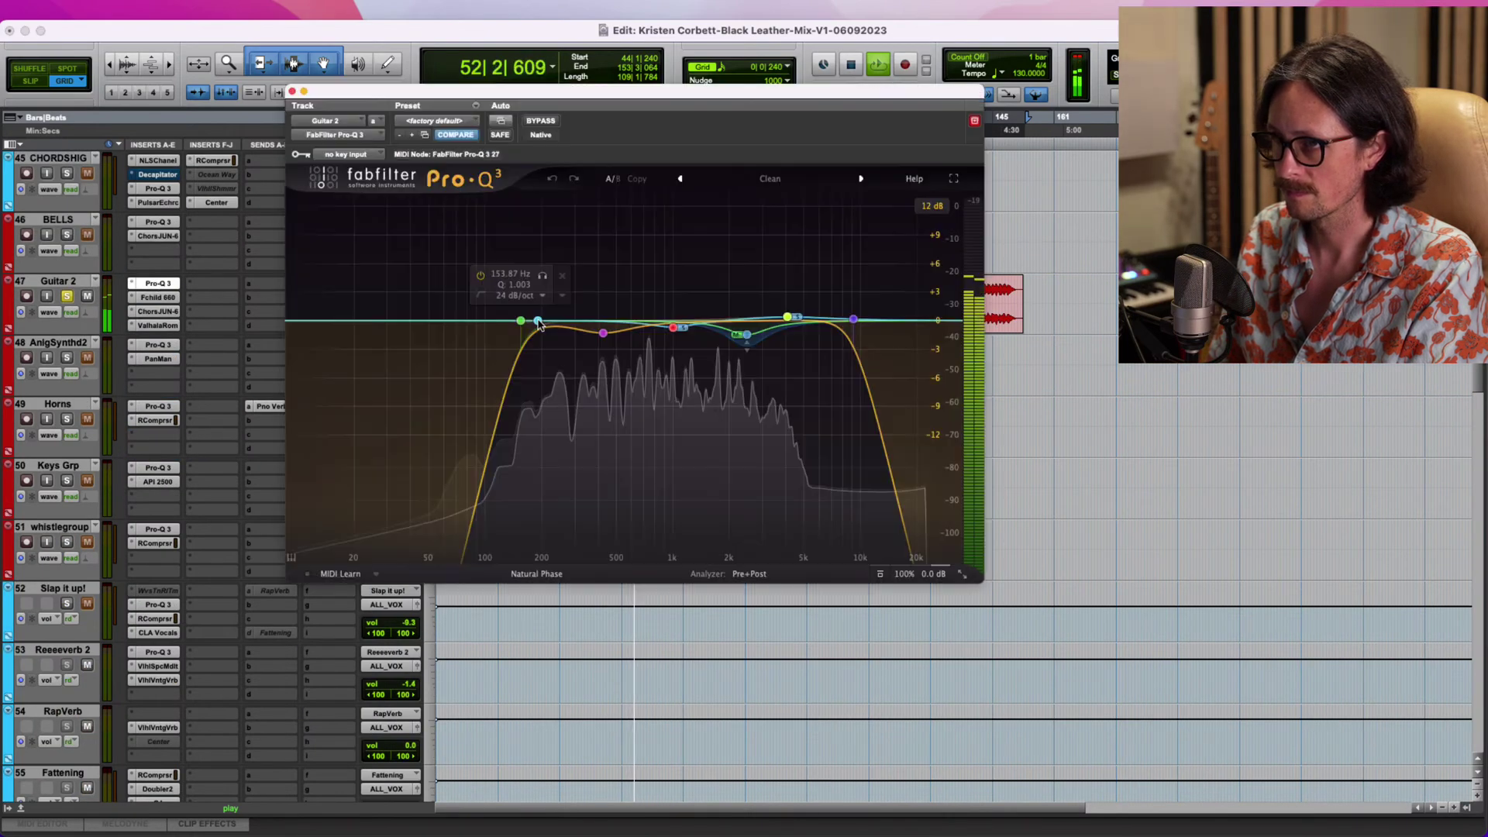
click(292, 92)
click(68, 296)
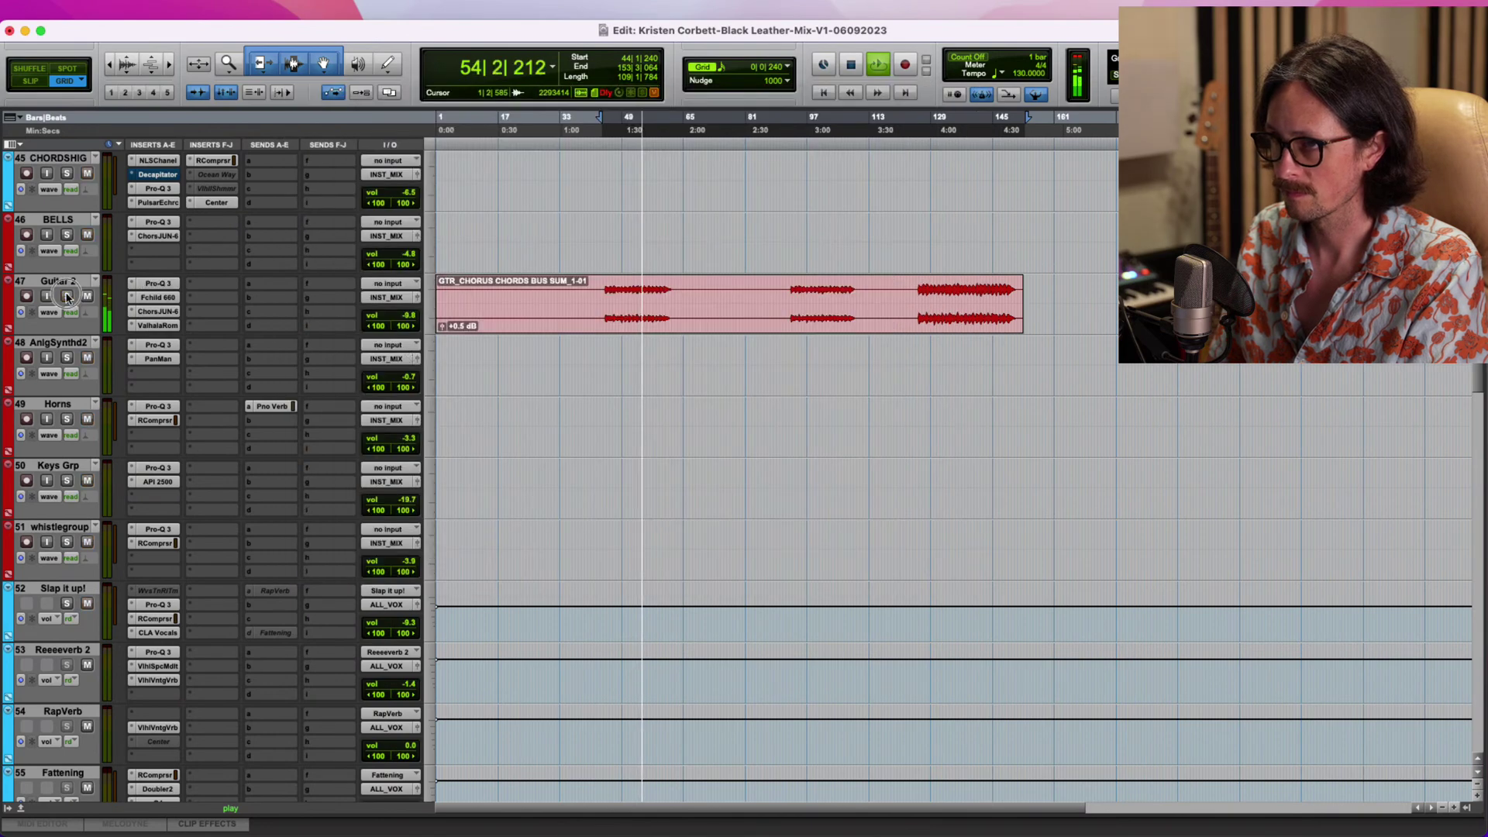
Unmute and solo the REF track and play the reference mix from bar 44.
scroll(613, 398, up, 10)
scroll(613, 397, up, 20)
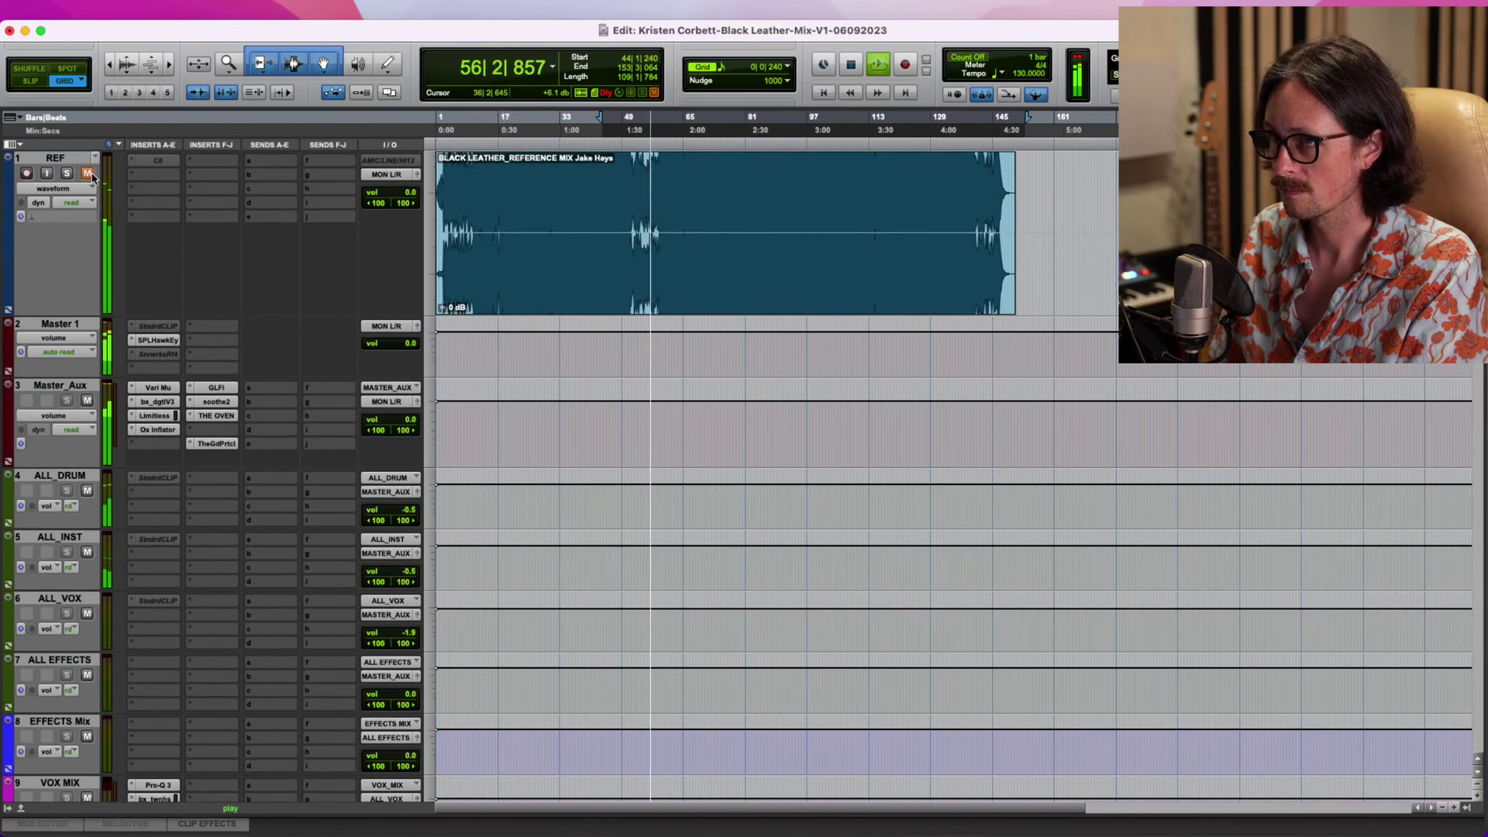
key(space)
click(87, 173)
click(67, 173)
key(space)
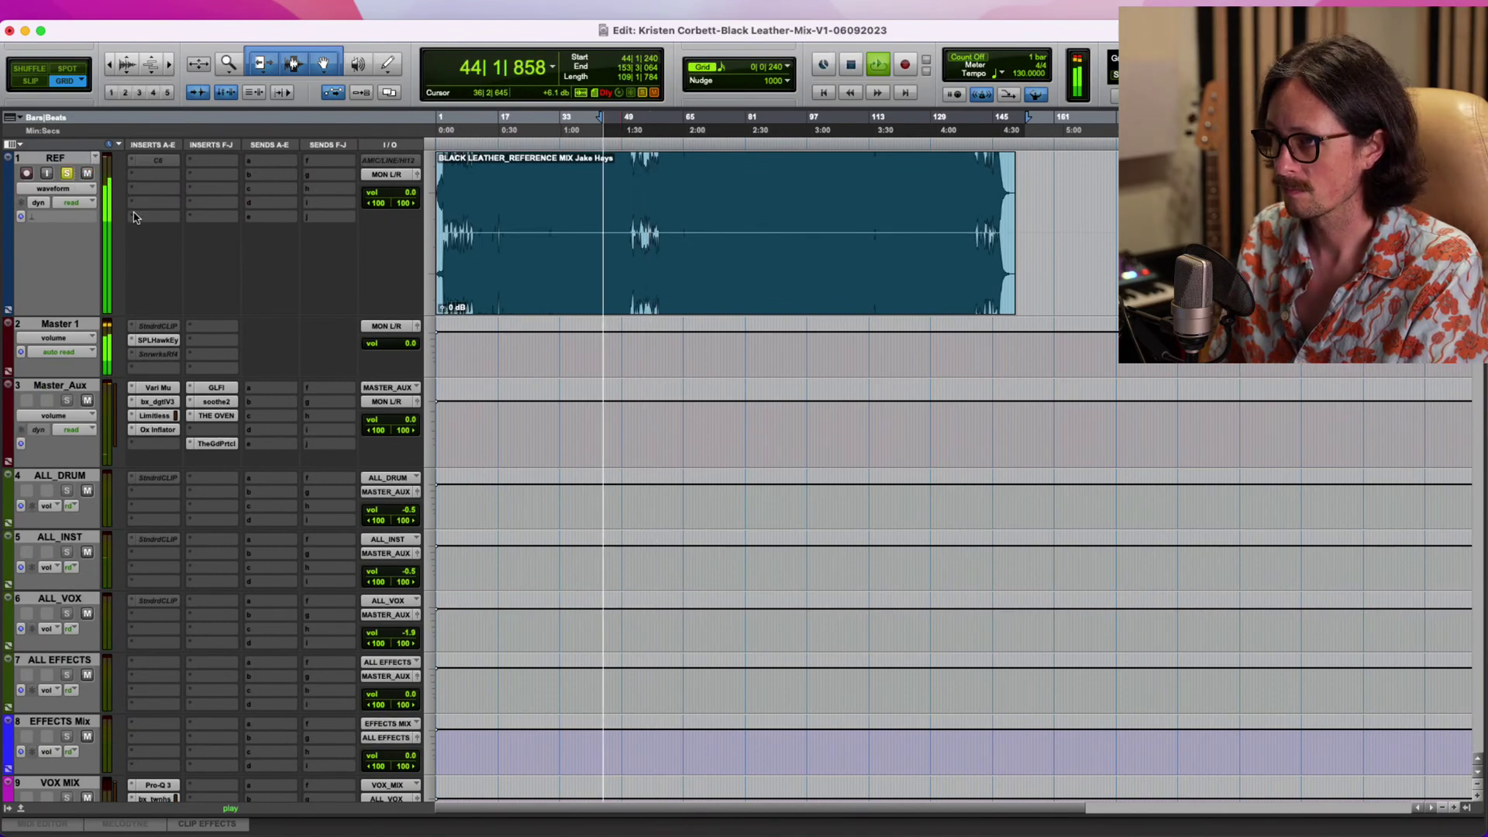
scroll(693, 483, down, 5)
scroll(693, 483, down, 5)
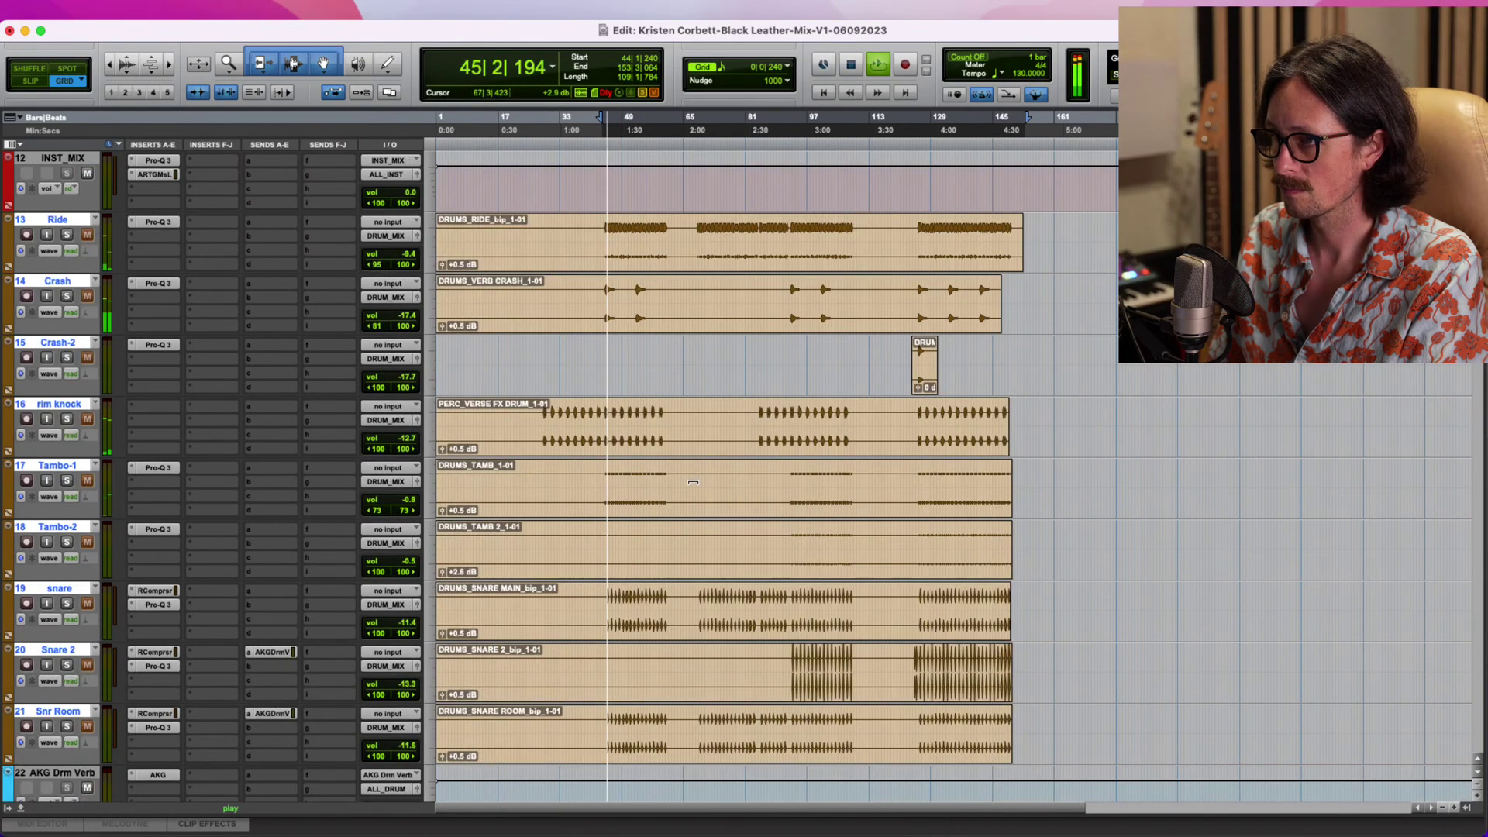
scroll(693, 483, up, 10)
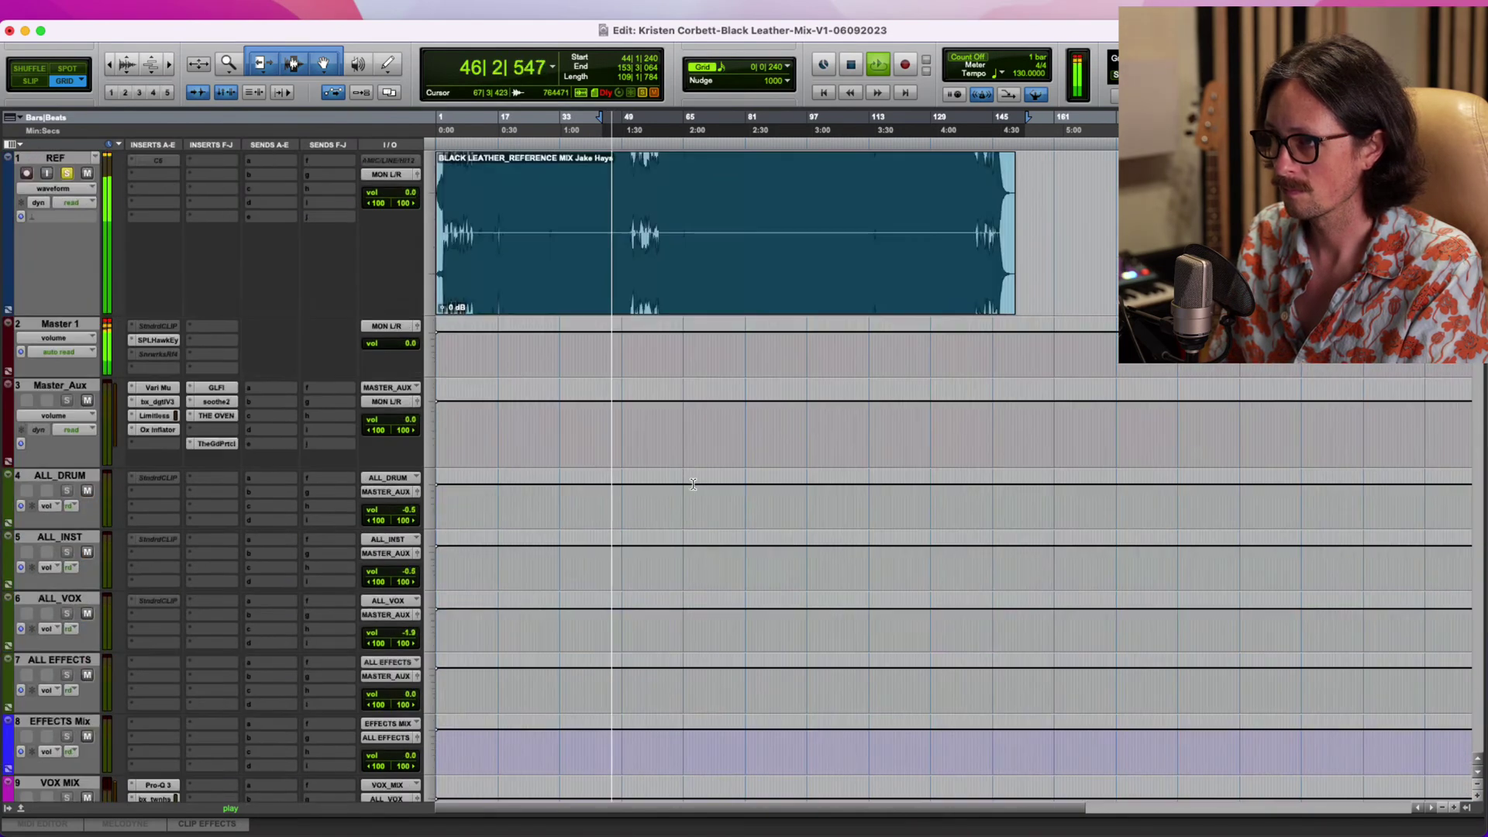
Unsolo and mute the REF track, then replay the mix from bar 44 for comparison while examining its tracks.
key(space)
click(68, 174)
click(87, 173)
key(space)
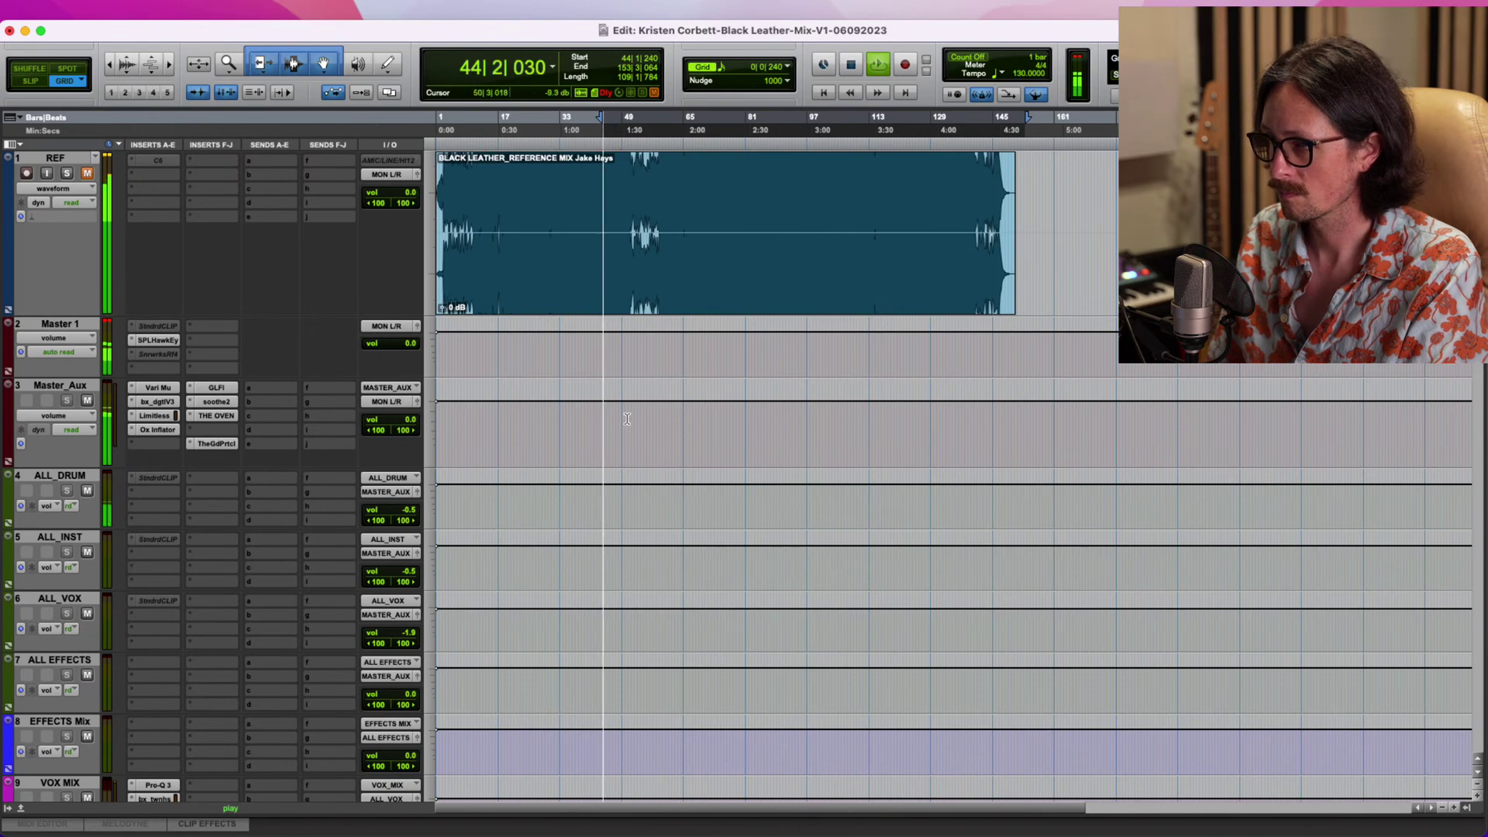
scroll(640, 430, down, 10)
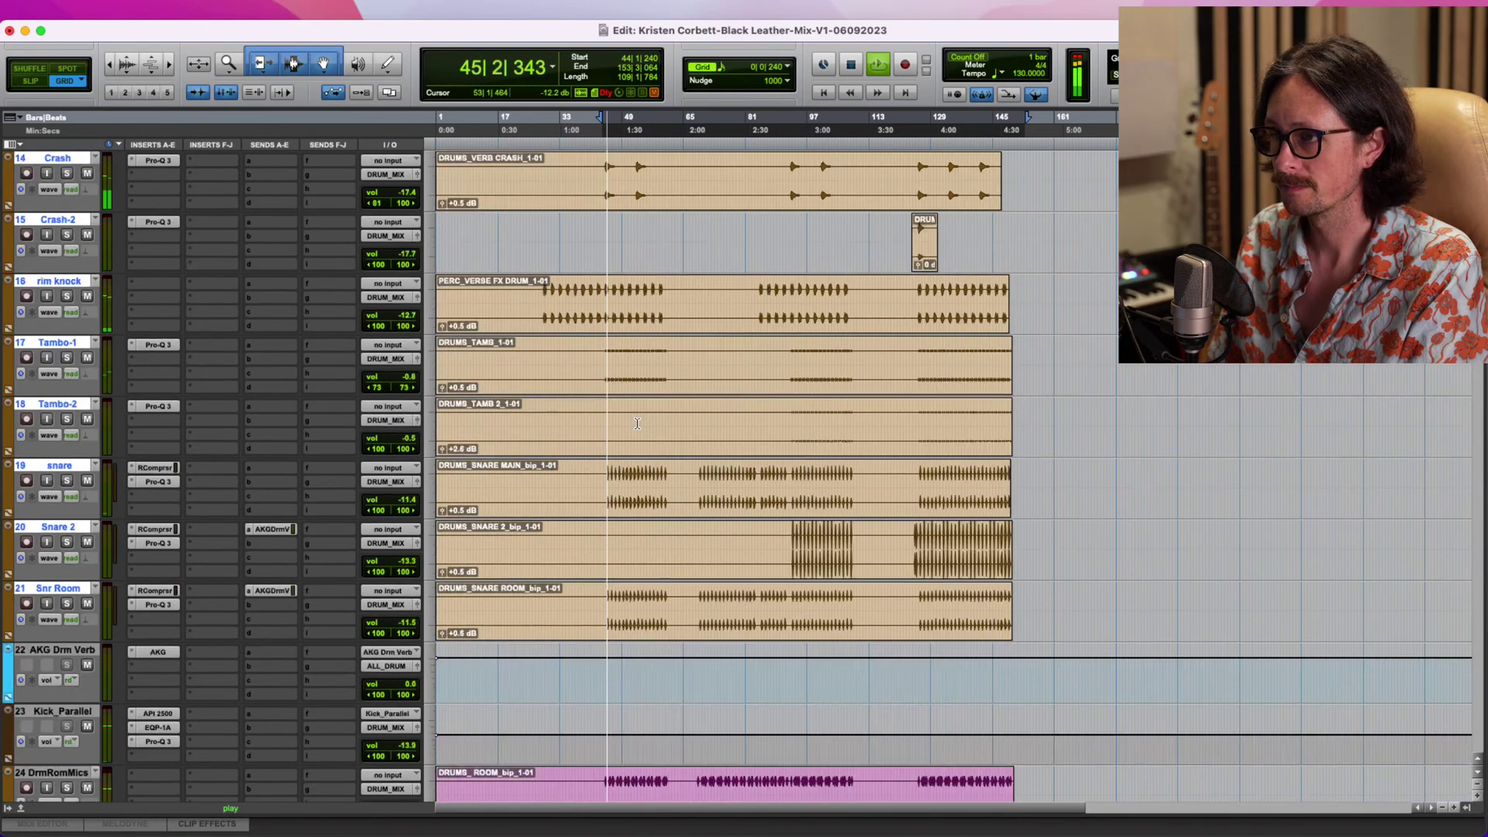
scroll(637, 424, down, 2)
scroll(648, 468, down, 7)
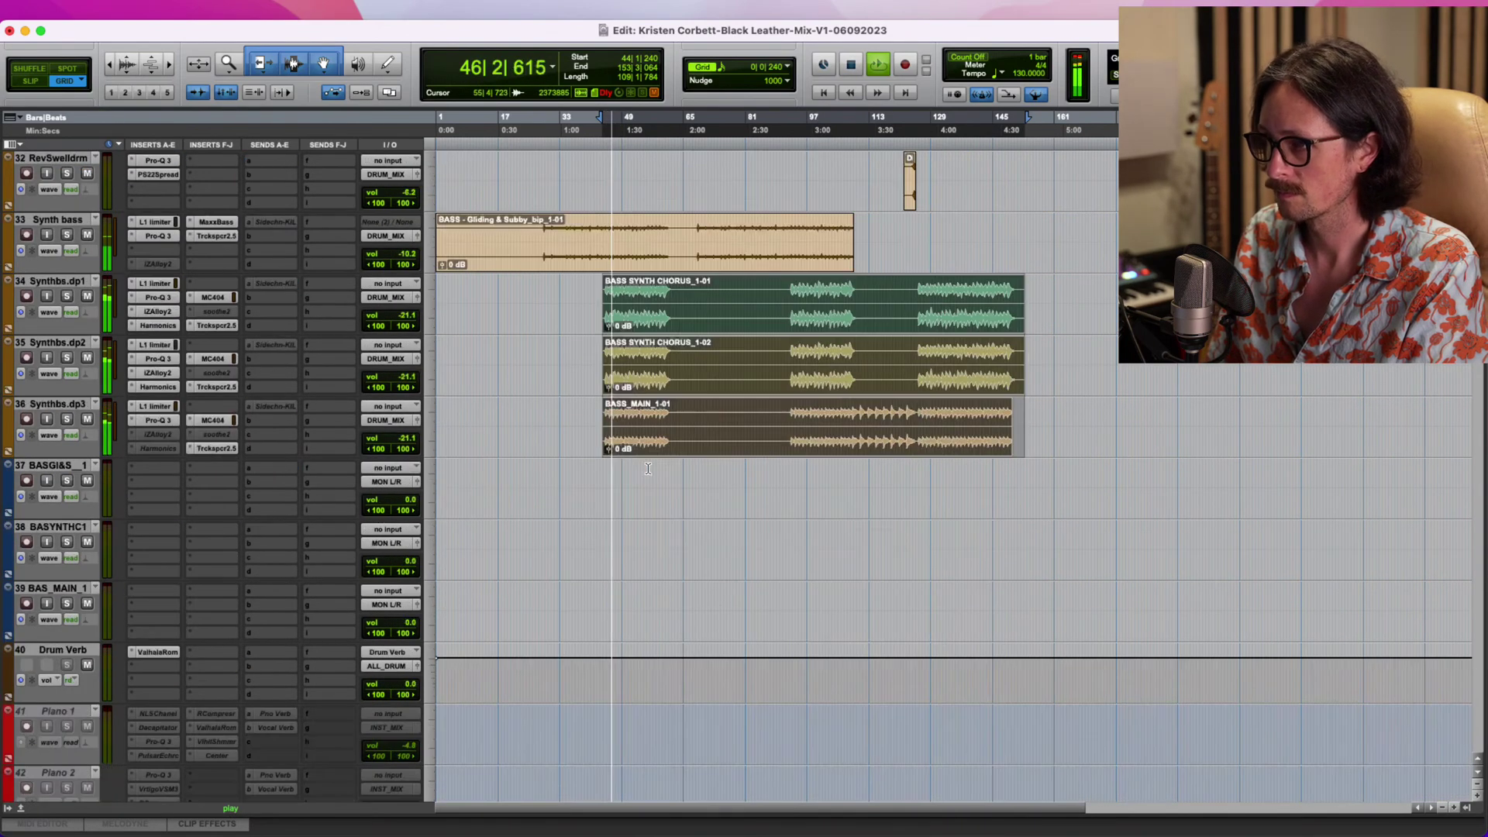
scroll(648, 468, down, 3)
key(space)
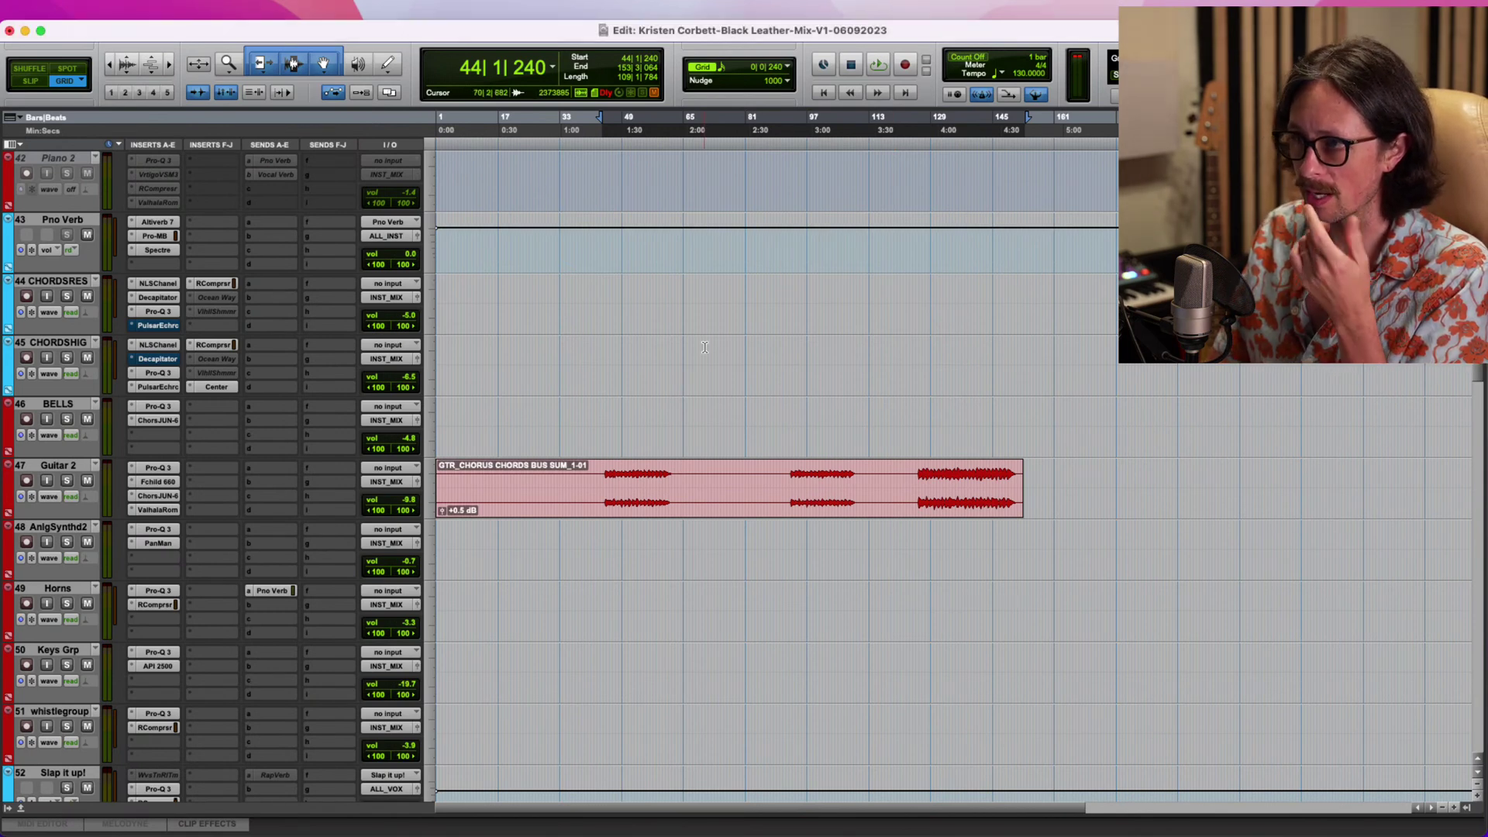
Place the playback position at the start of the Guitar 2 chorus and solo Synth bass, Synthbs.dp1, Synthbs.dp2 and Synthbs.dp3.
click(604, 473)
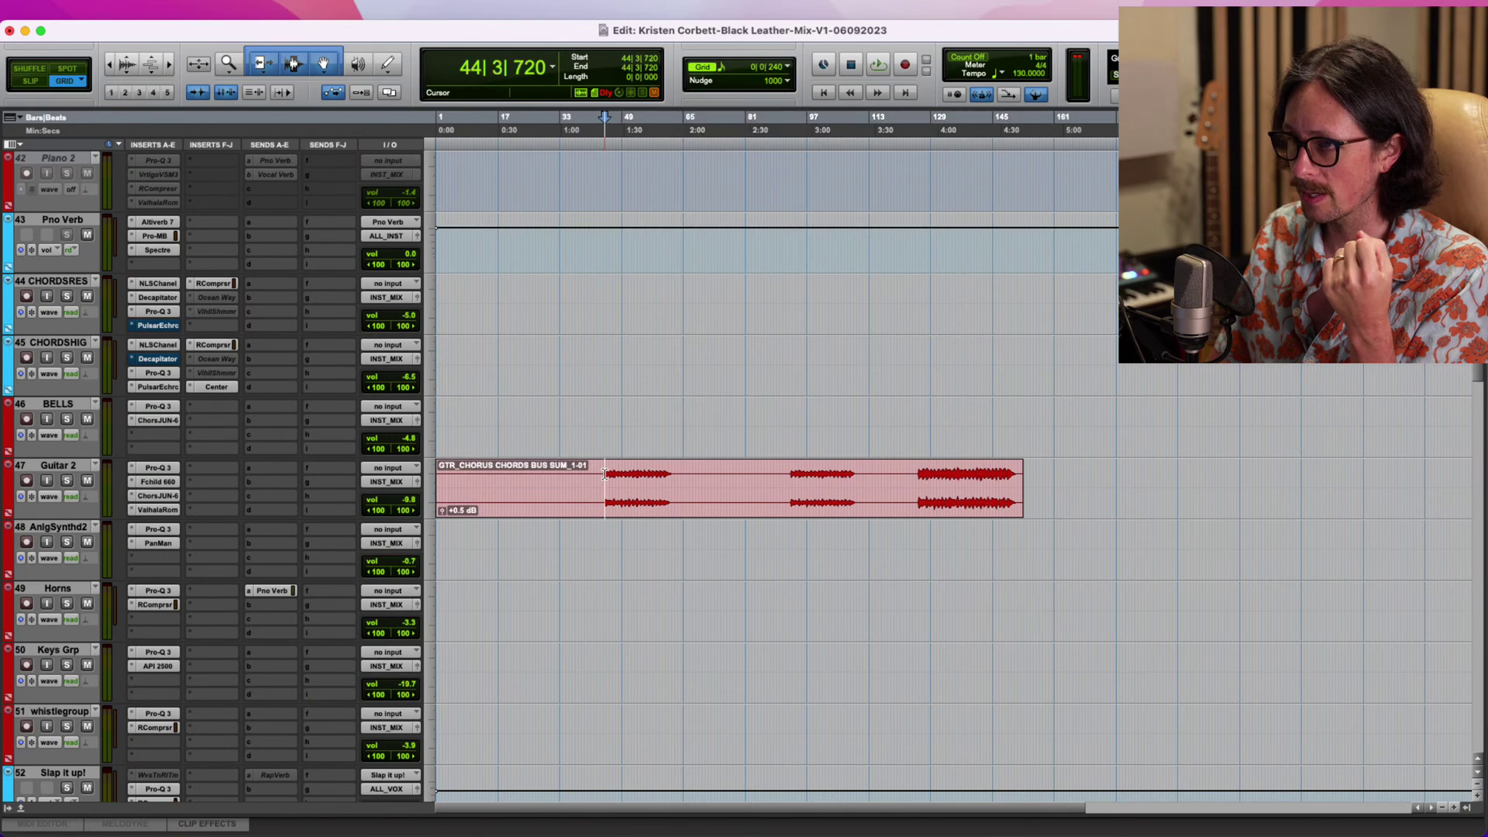
scroll(620, 469, up, 10)
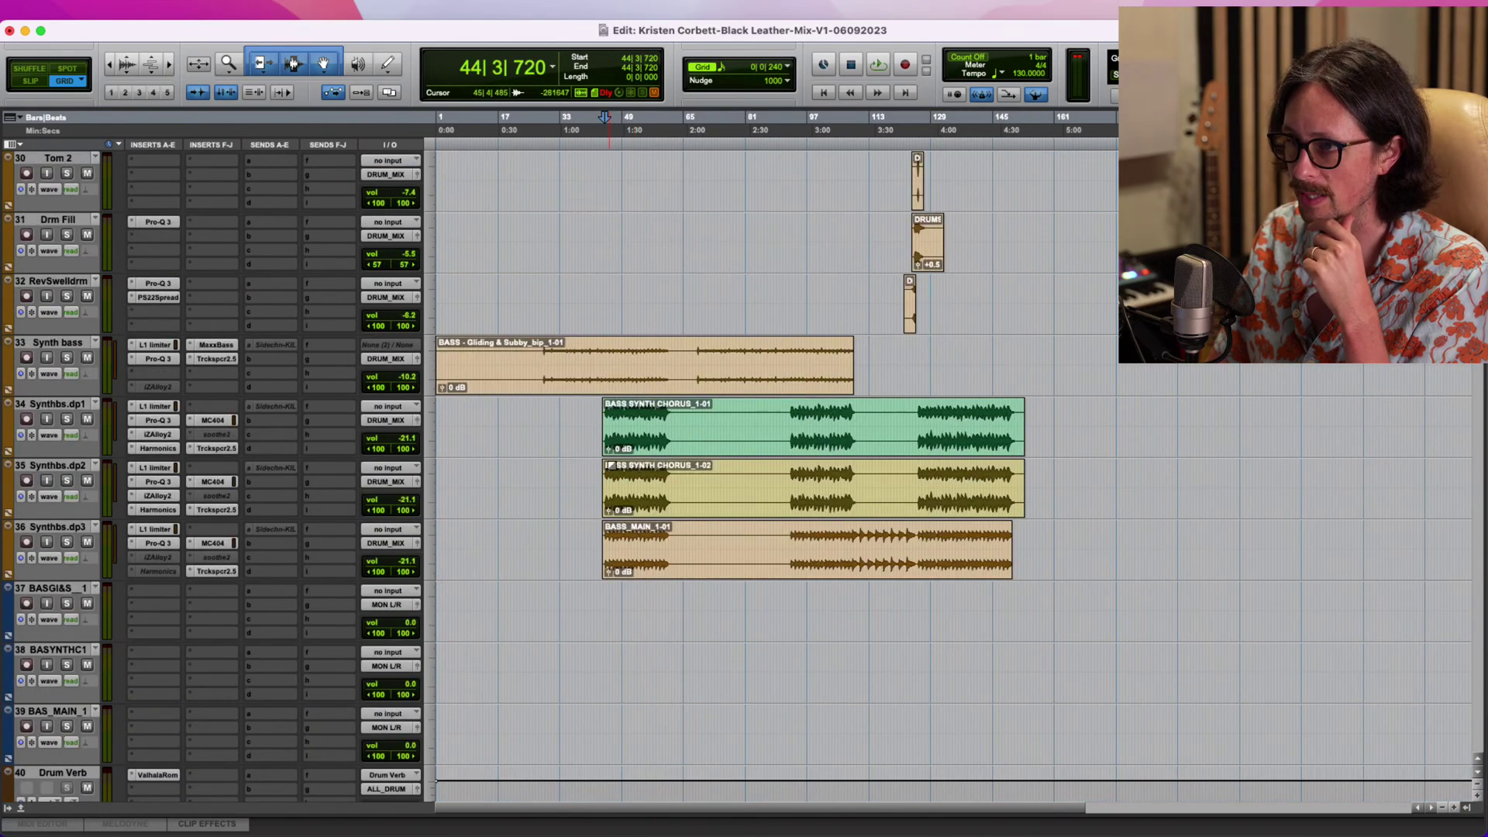
click(66, 357)
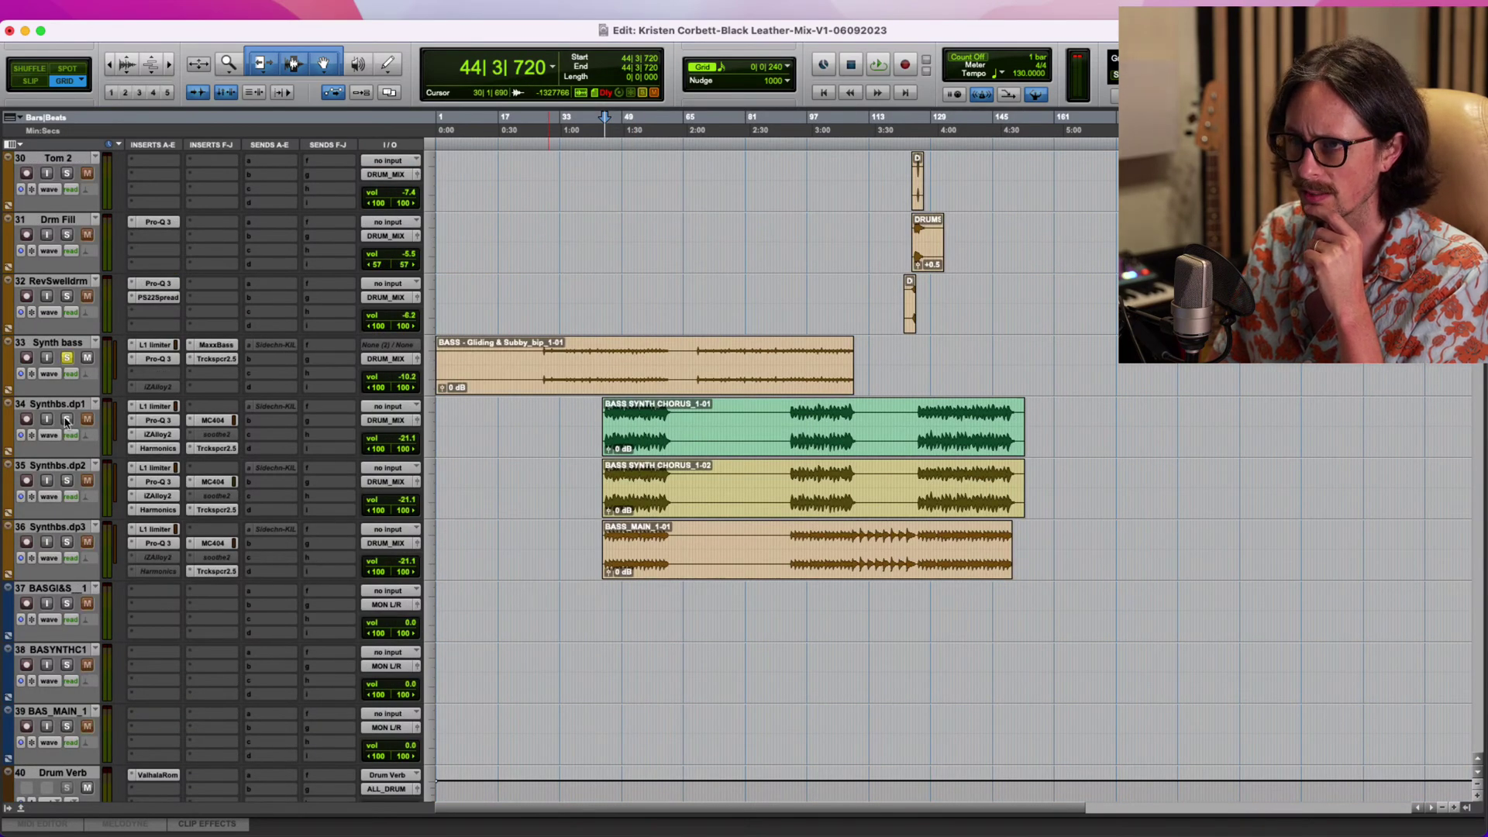
click(66, 419)
click(66, 481)
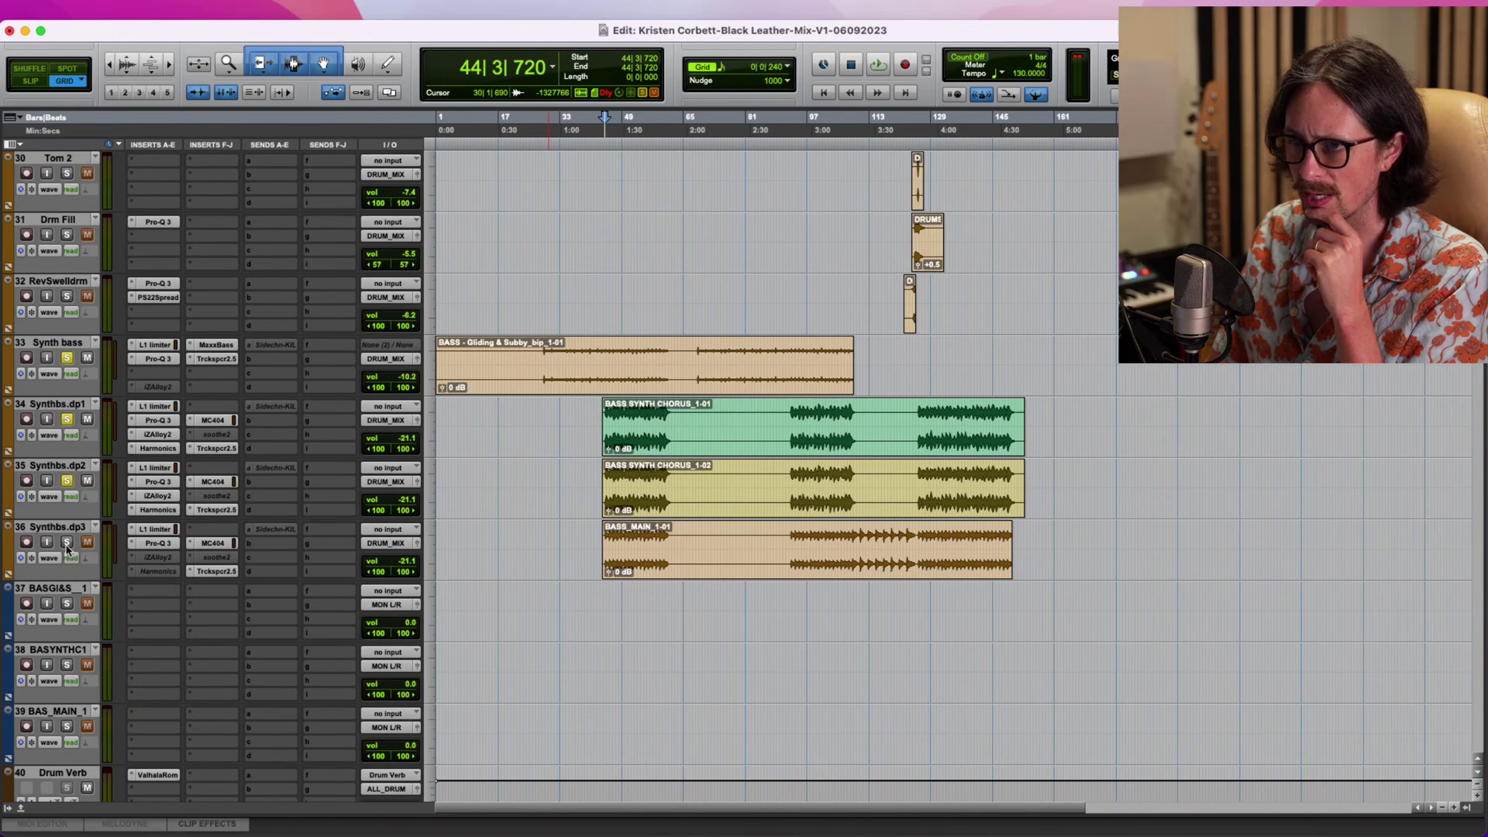
Try soloing the kick tracks together with the four bass tracks.
scroll(438, 525, up, 1)
scroll(448, 520, up, 9)
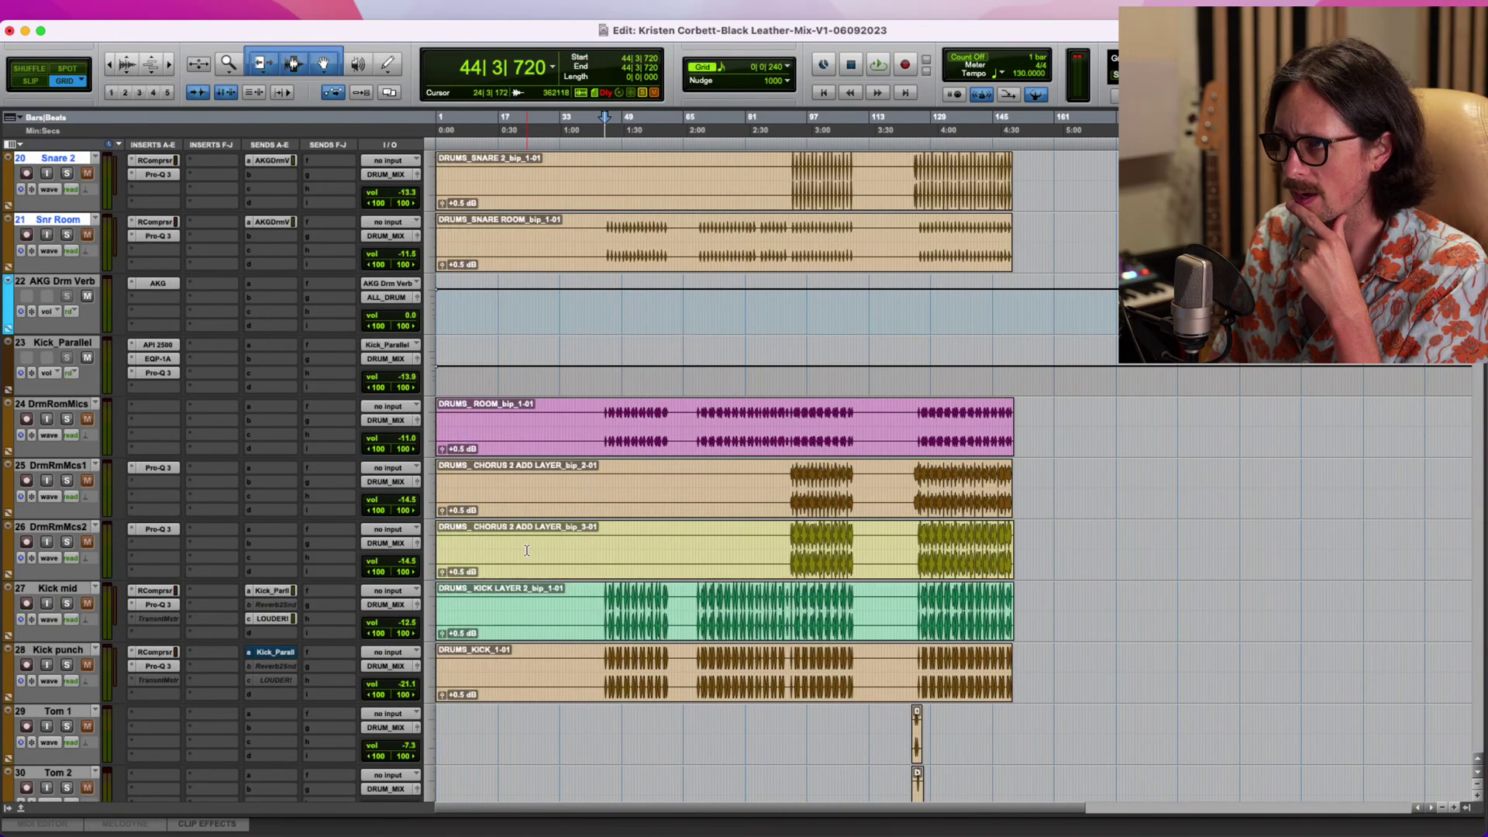
click(67, 604)
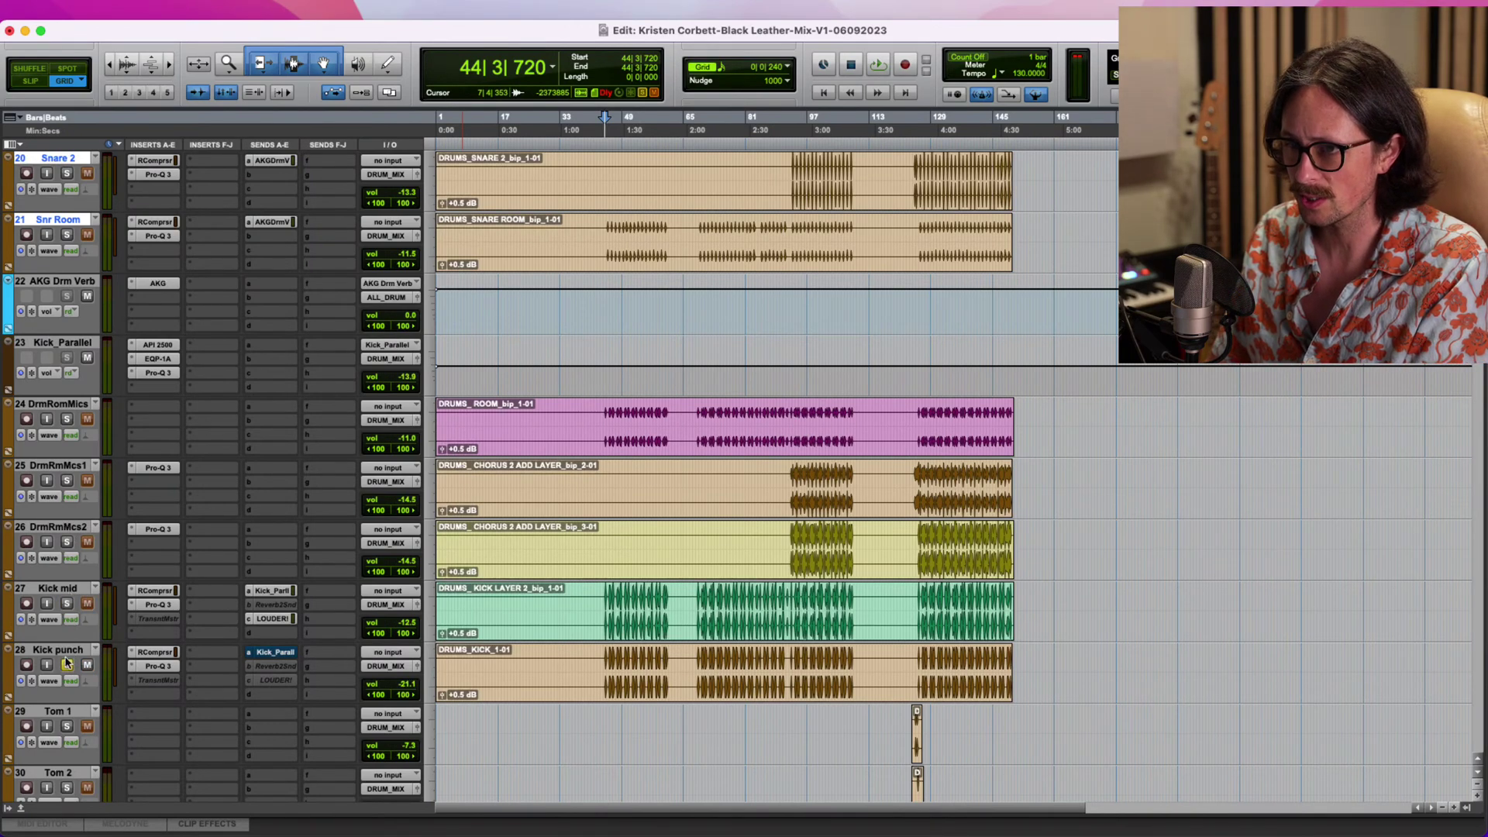
scroll(760, 644, down, 8)
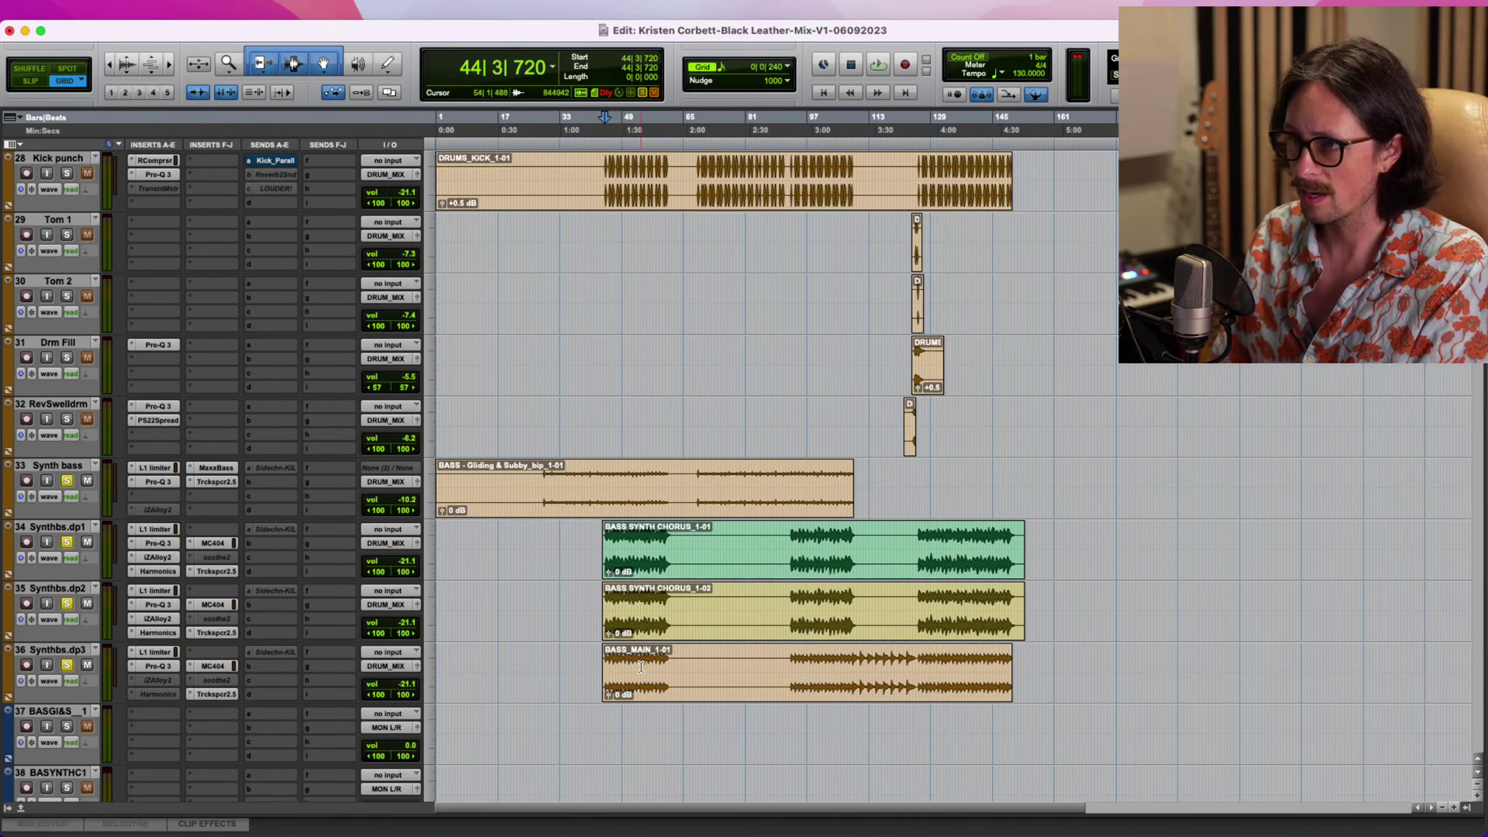
Set the playback position on the Synth bass track to 44|4|480, just before the chorus bass notes.
key(super+bracketright)
key(super+bracketright)
key(super+bracketright)
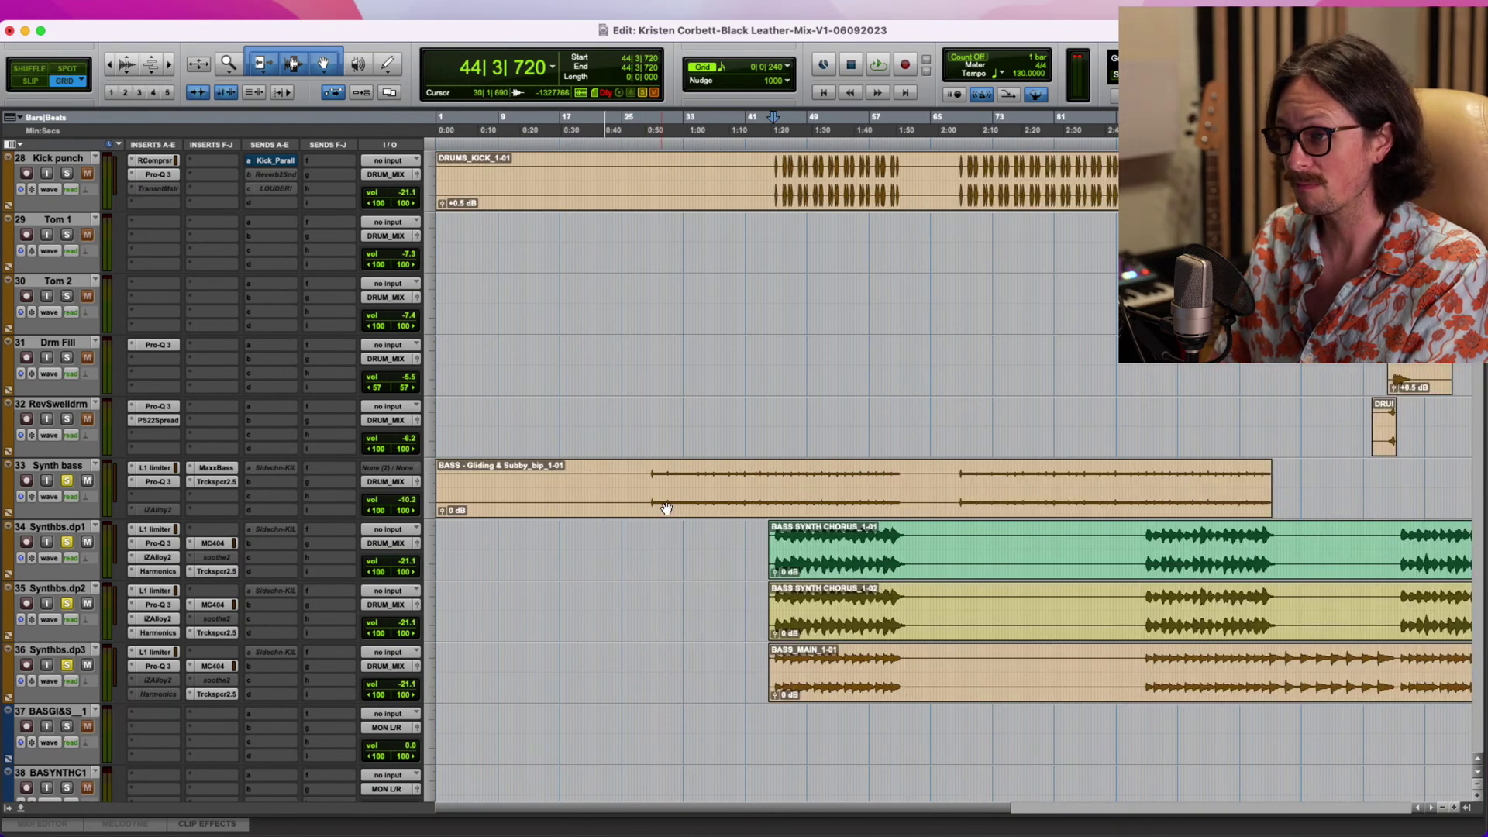
click(964, 477)
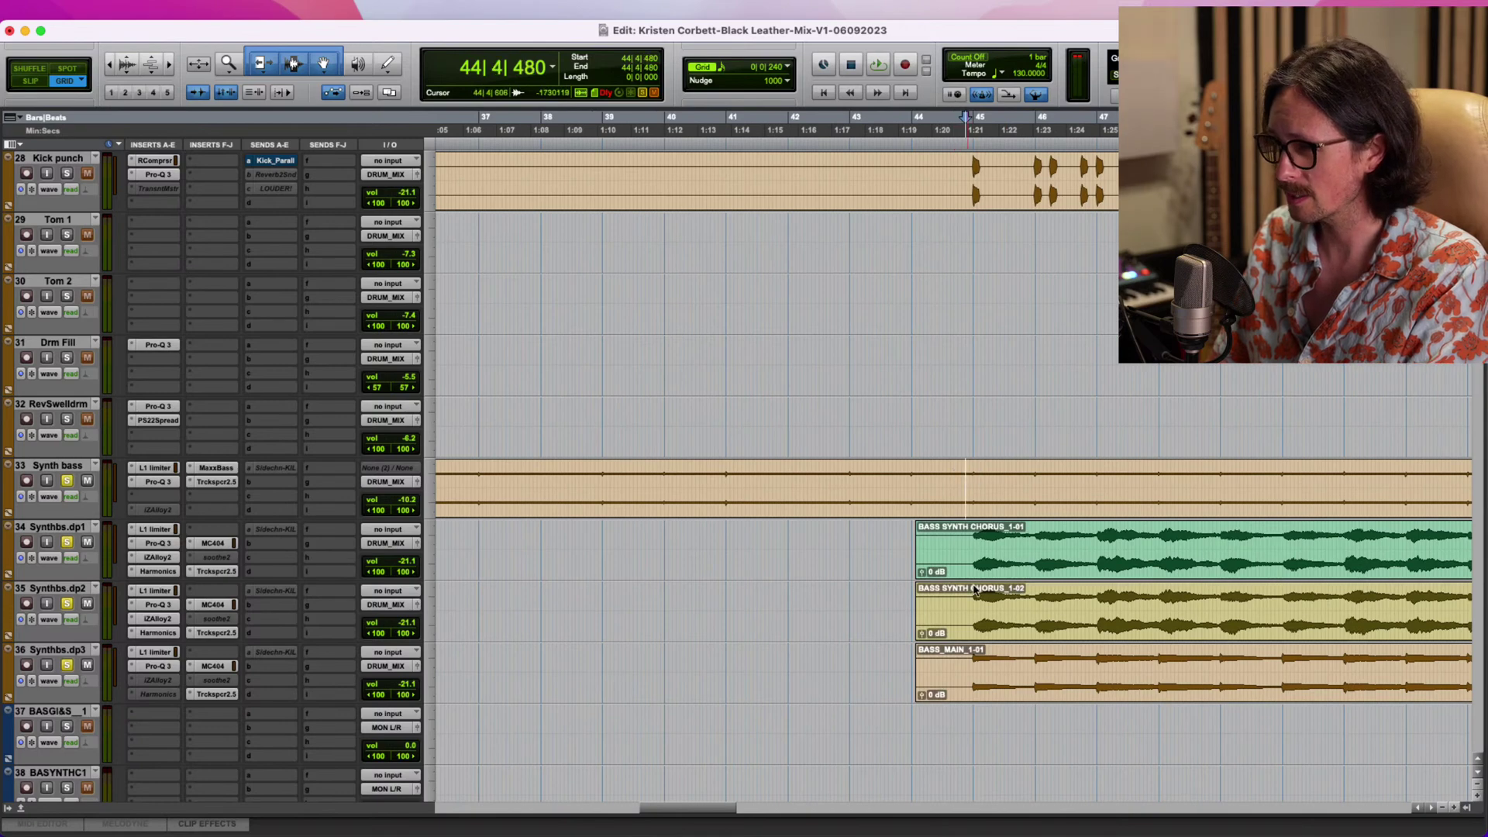
key(super+bracketleft)
key(super+bracketleft)
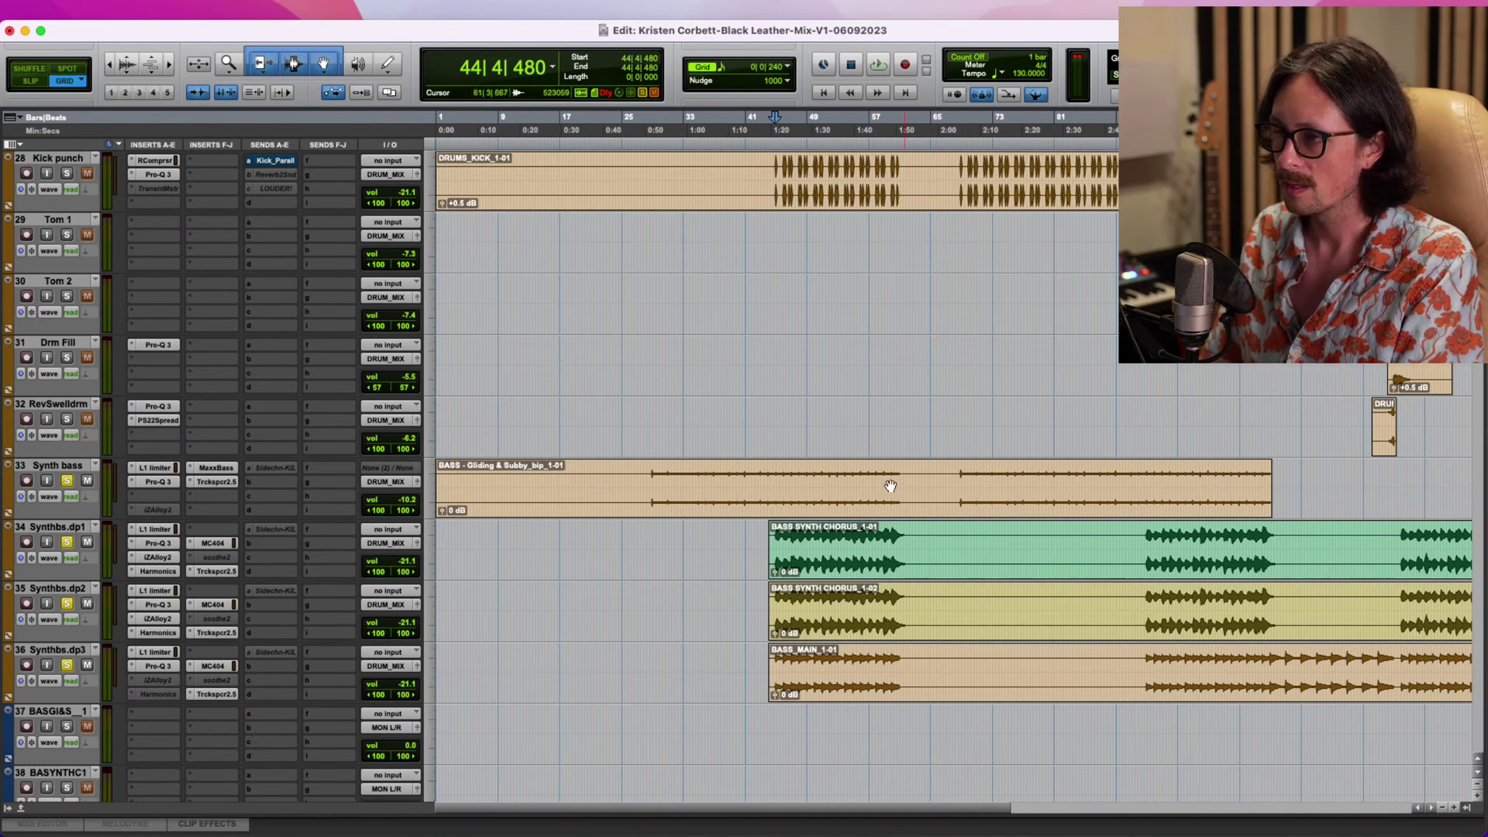
scroll(933, 286, up, 4)
scroll(816, 397, down, 4)
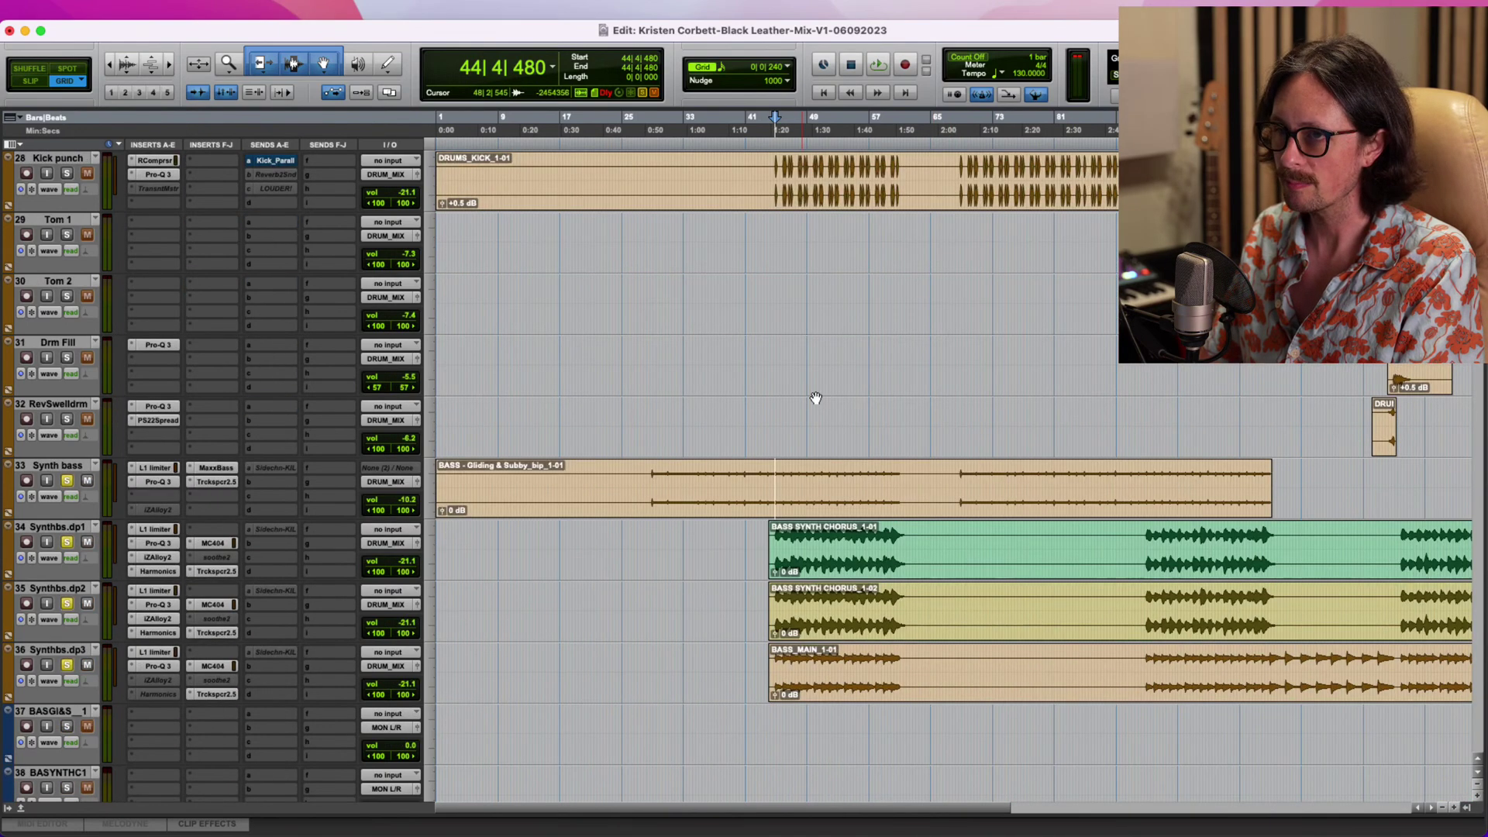
Play the soloed bass tracks from 44|4|480 and compare them with the full mix before stopping playback.
key(super+Tab)
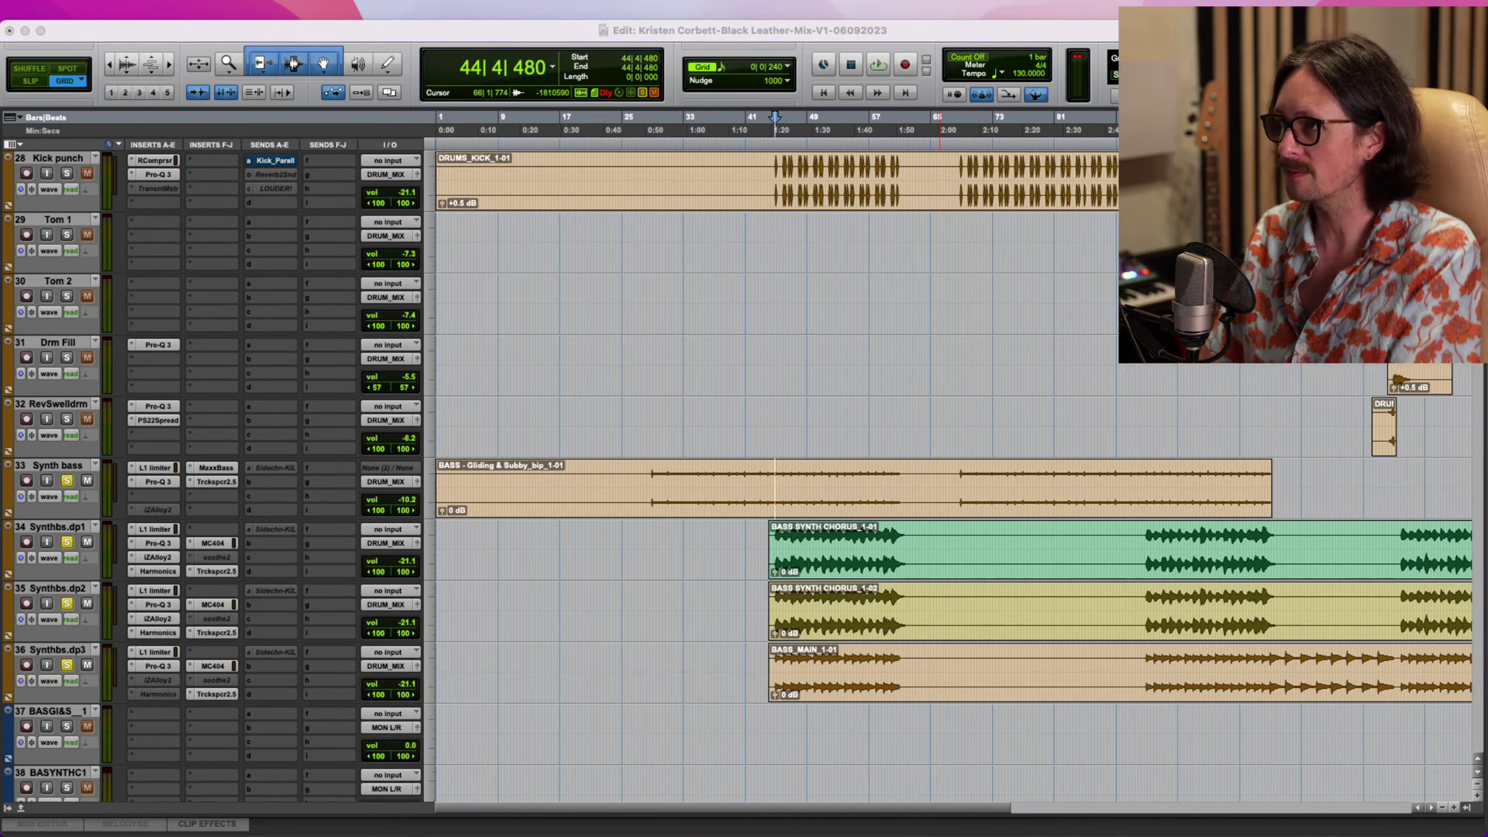
click(870, 620)
key(space)
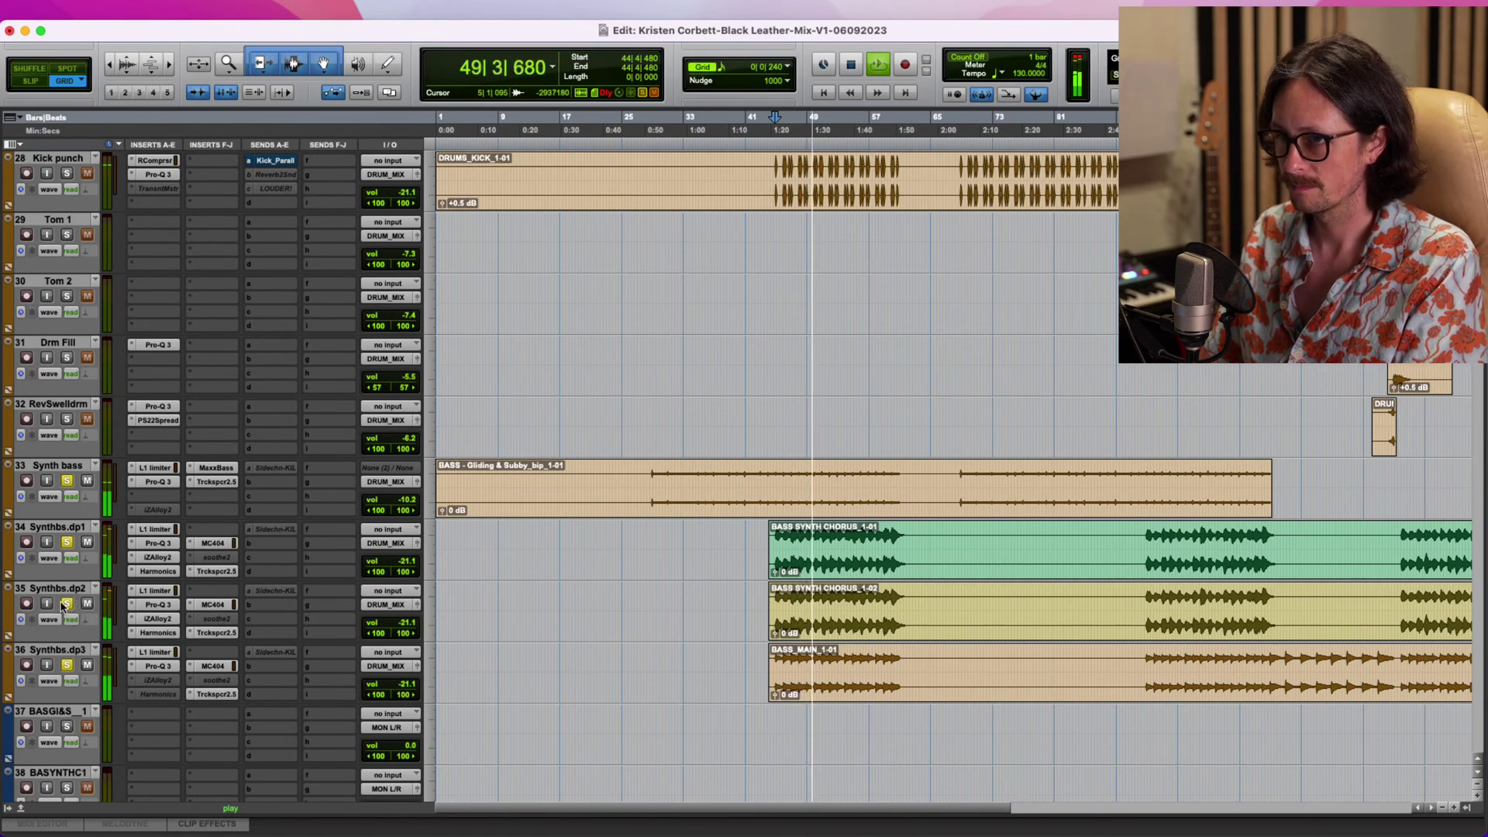
scroll(795, 477, up, 15)
scroll(795, 478, down, 10)
scroll(851, 601, up, 4)
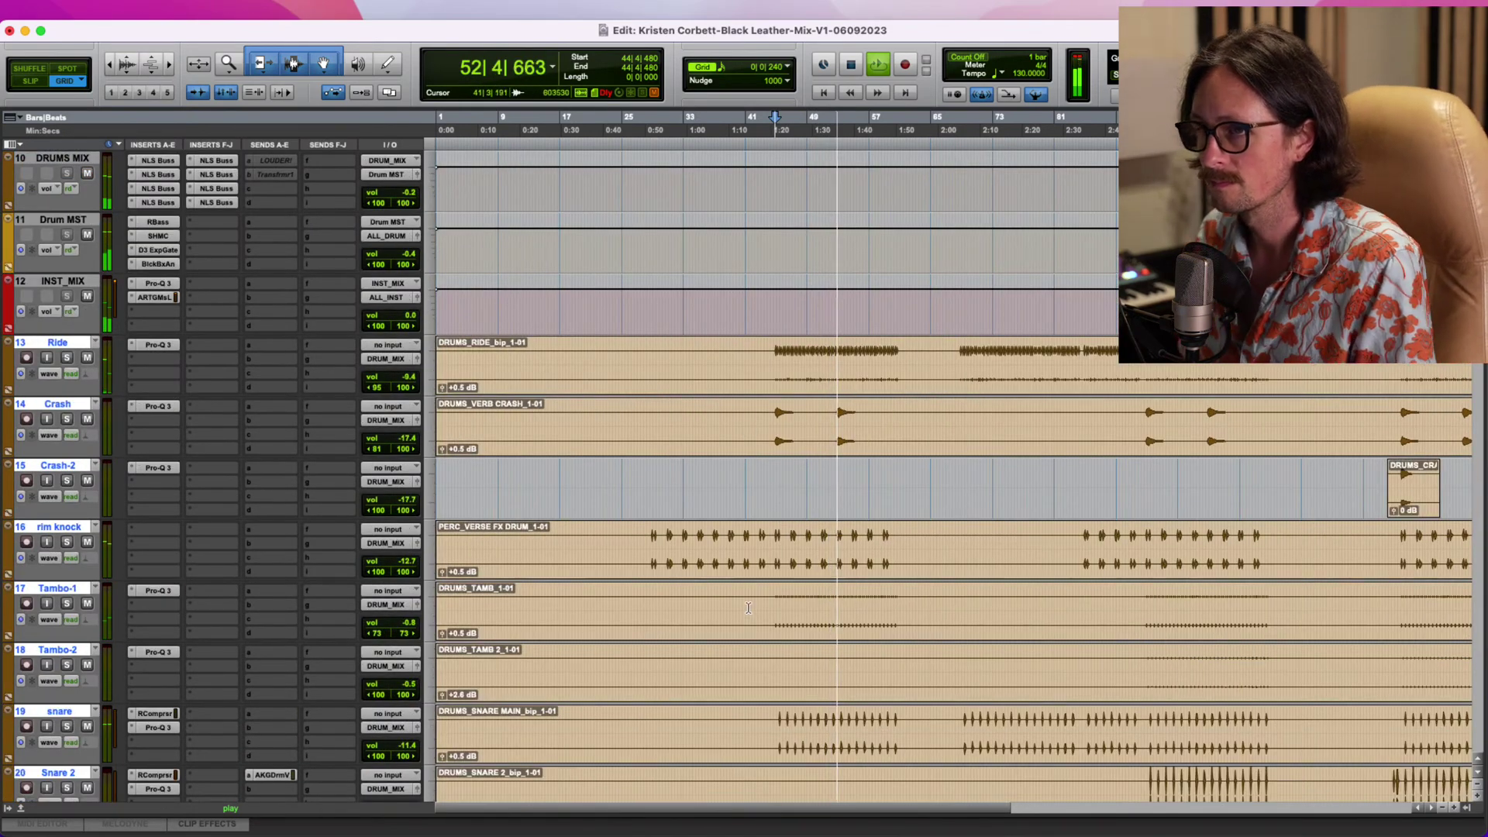
scroll(749, 608, down, 3)
key(space)
Increase the heights of the DRUMS MIX and Drum MST tracks to show all their inserts.
key(super+equal)
click(841, 34)
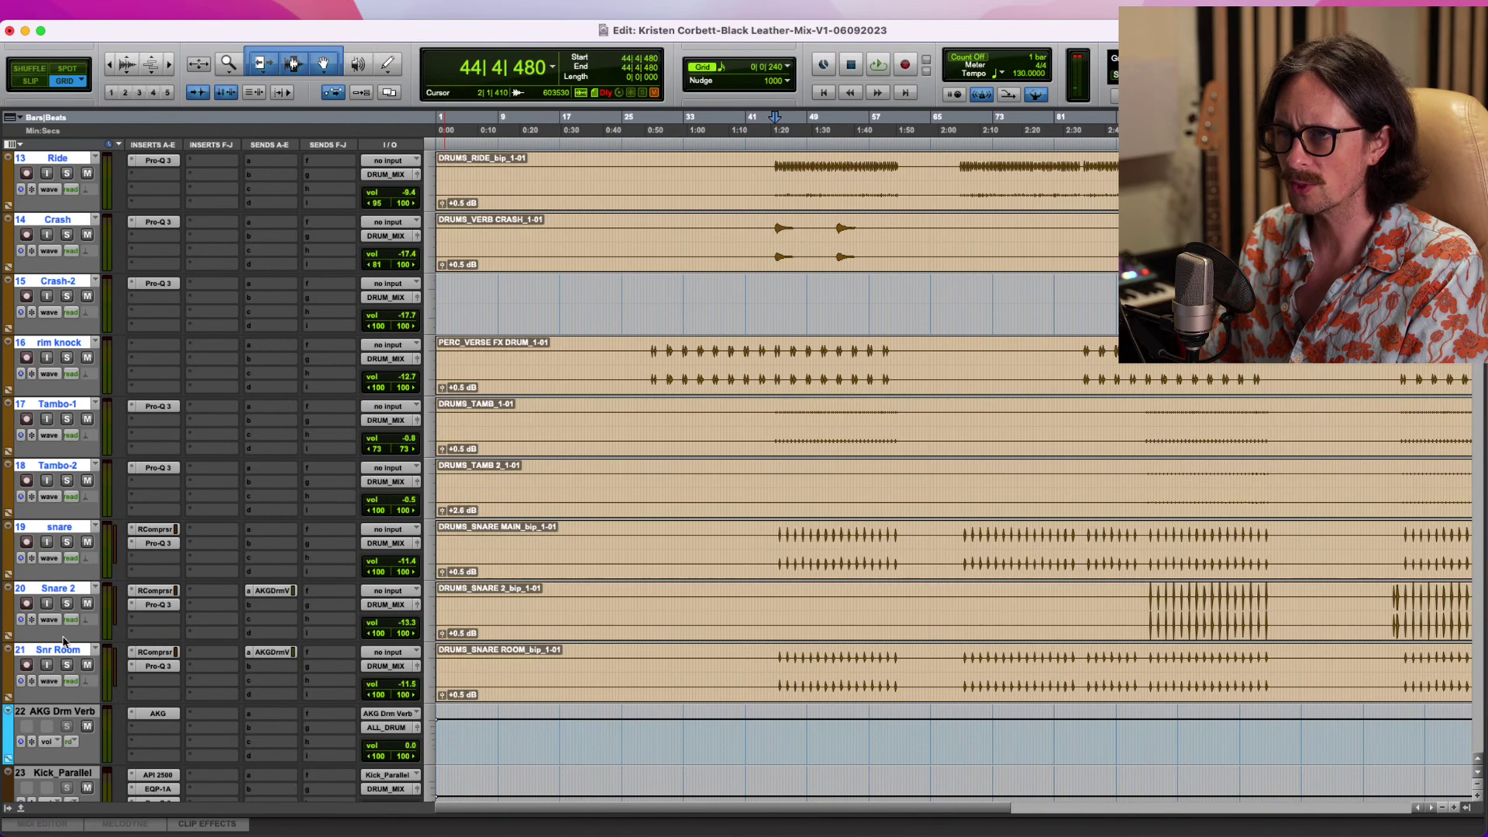
scroll(568, 390, up, 5)
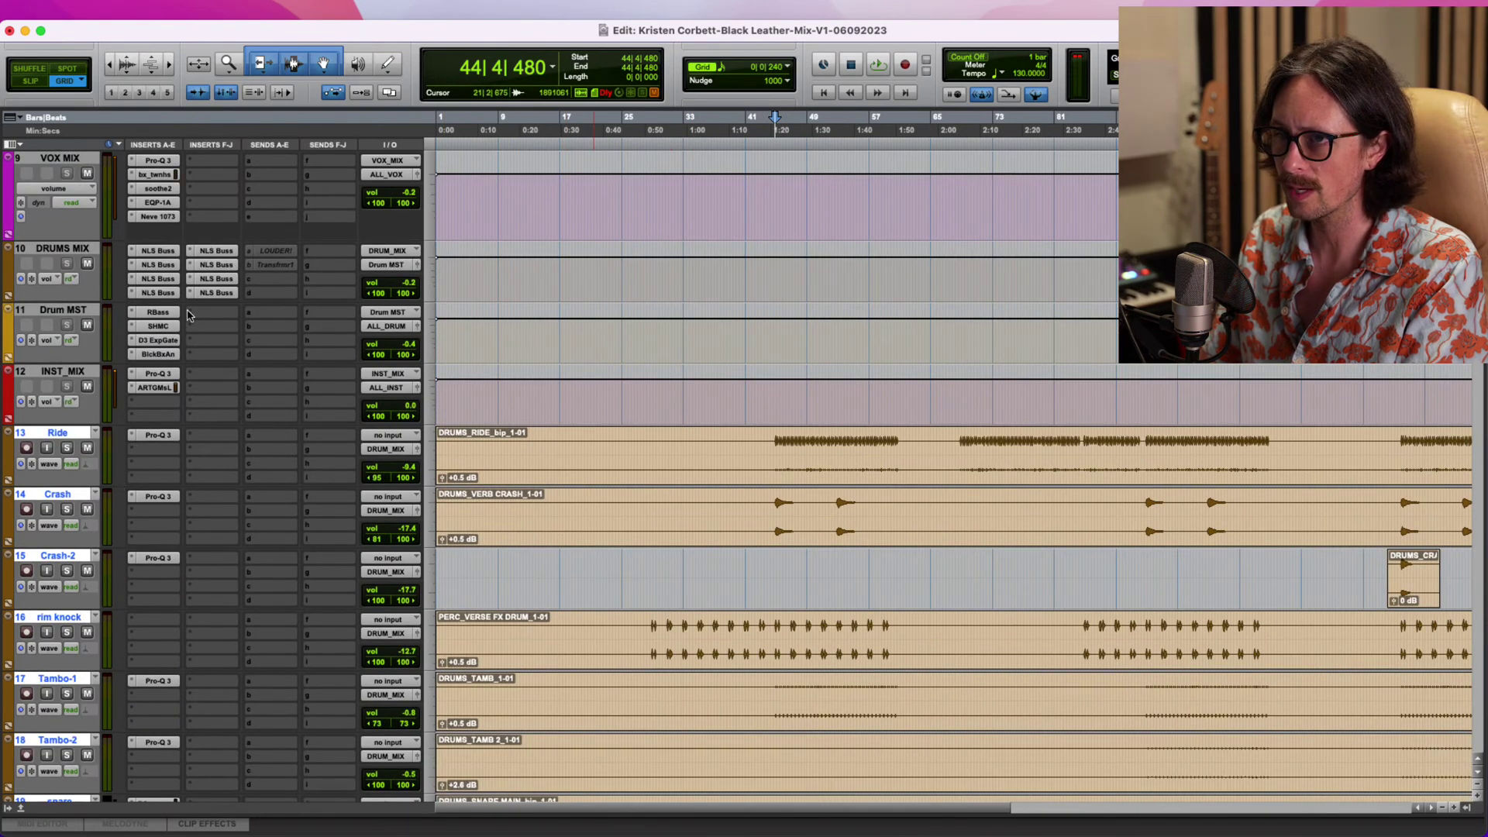
scroll(180, 285, up, 3)
drag(46, 484, 44, 537)
drag(59, 594, 59, 653)
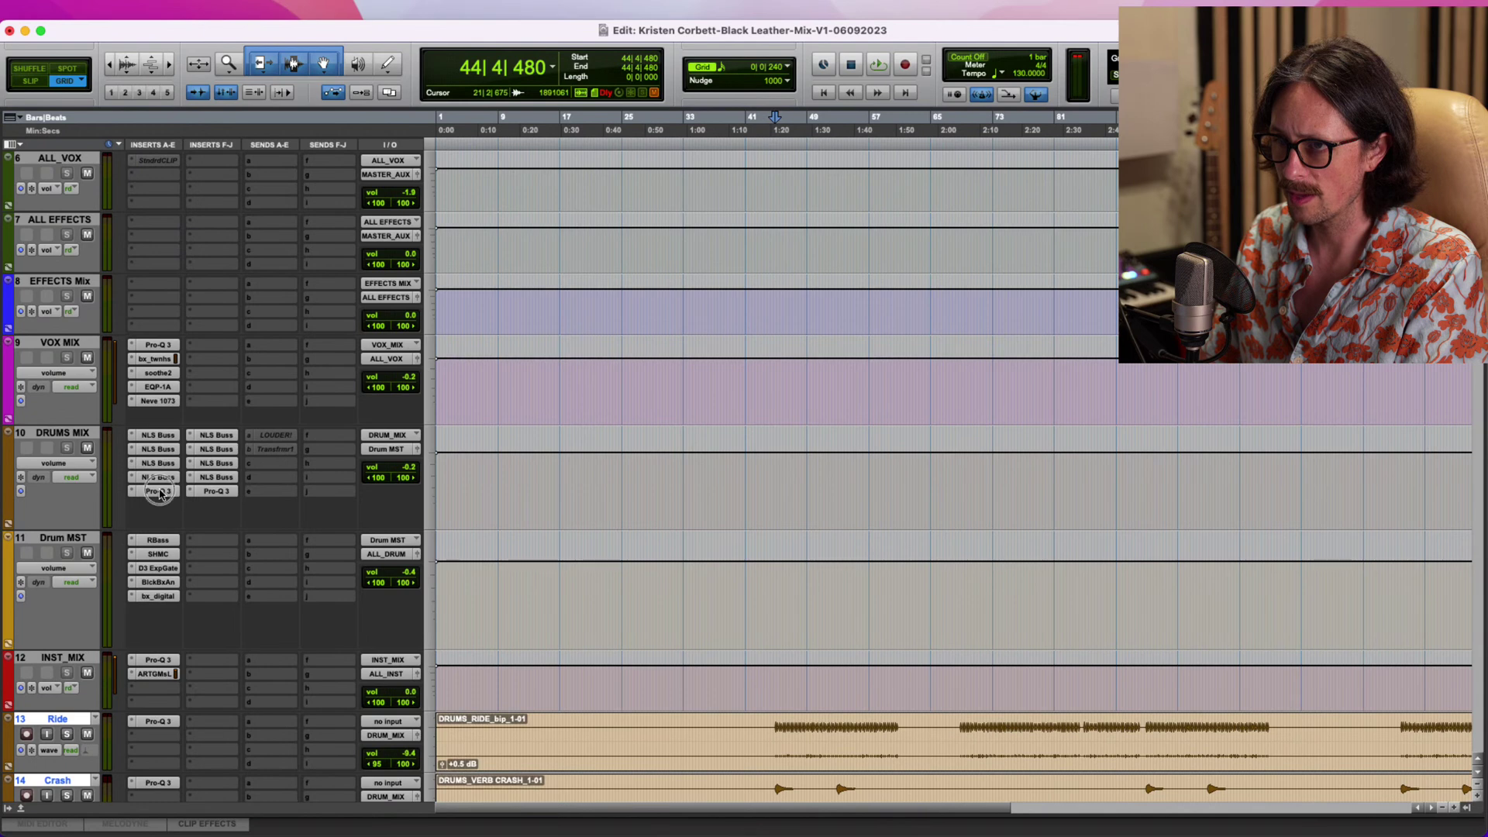
Examine the Pro-Q 3 and NLS Buss plug-ins in the F-J inserts of the DRUMS MIX track.
click(217, 491)
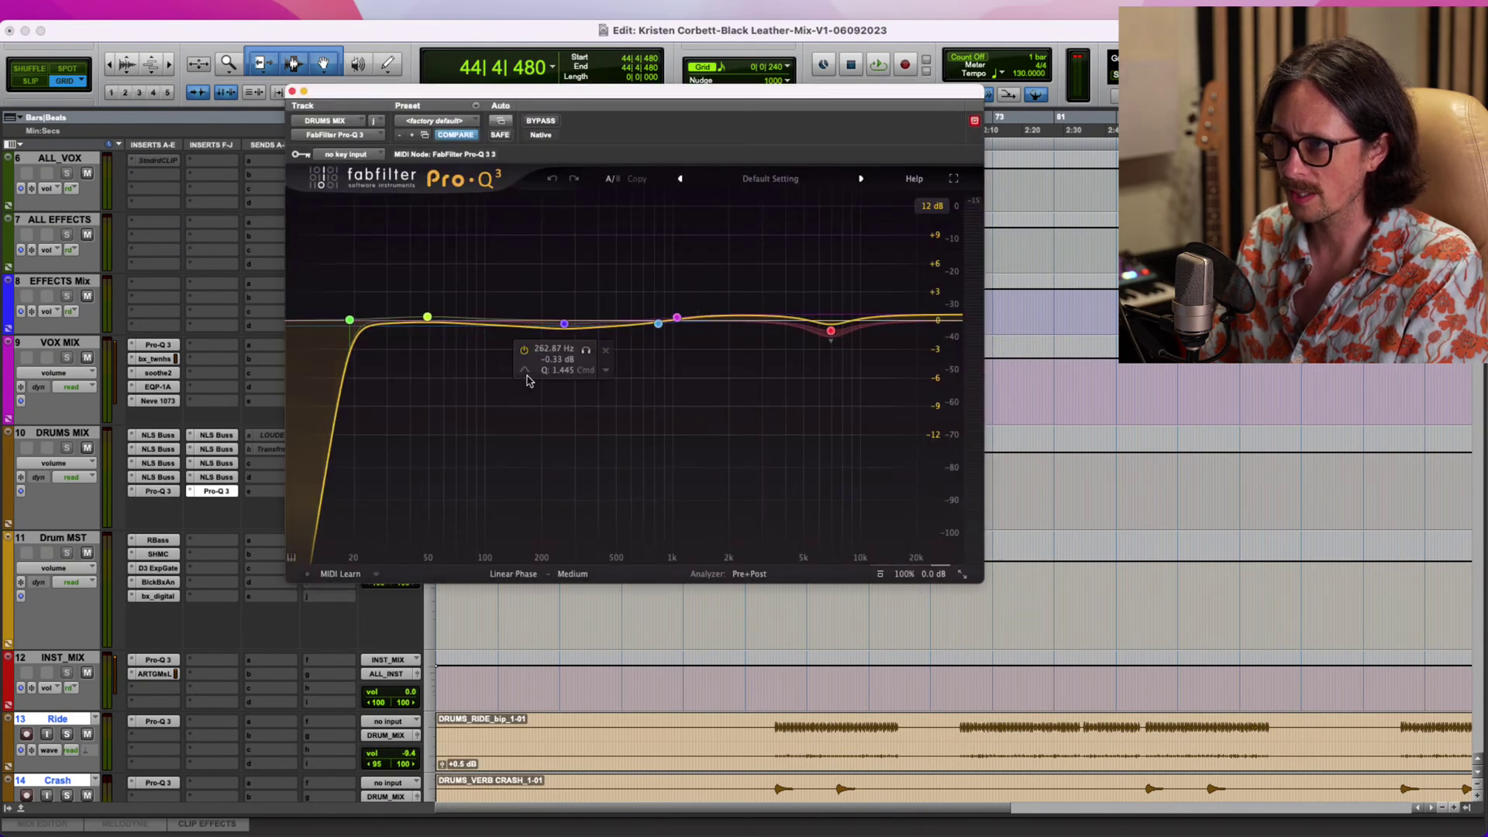
mouse_move(352, 322)
drag(351, 322, 346, 320)
click(220, 477)
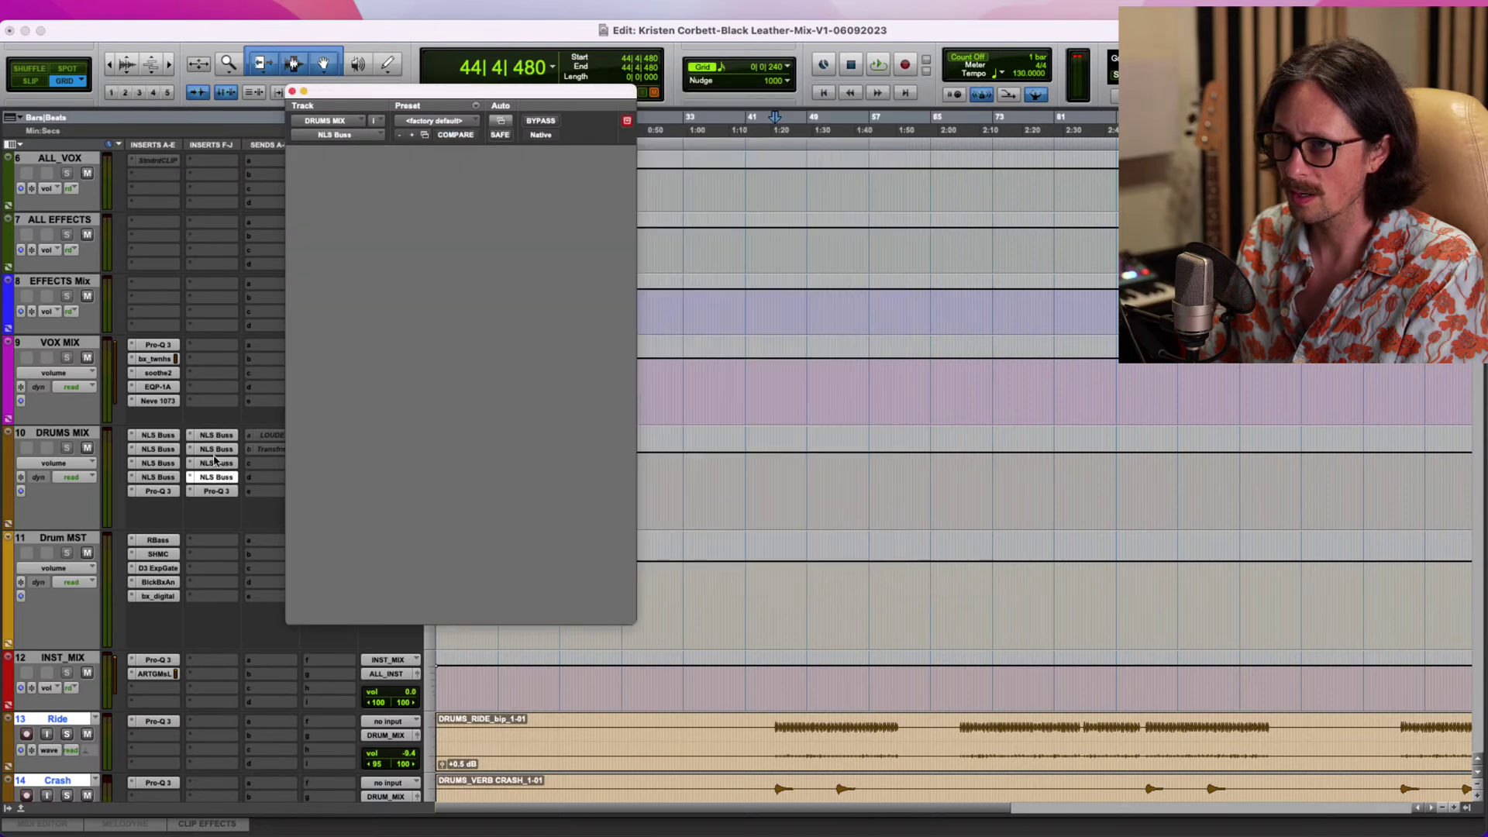
click(292, 92)
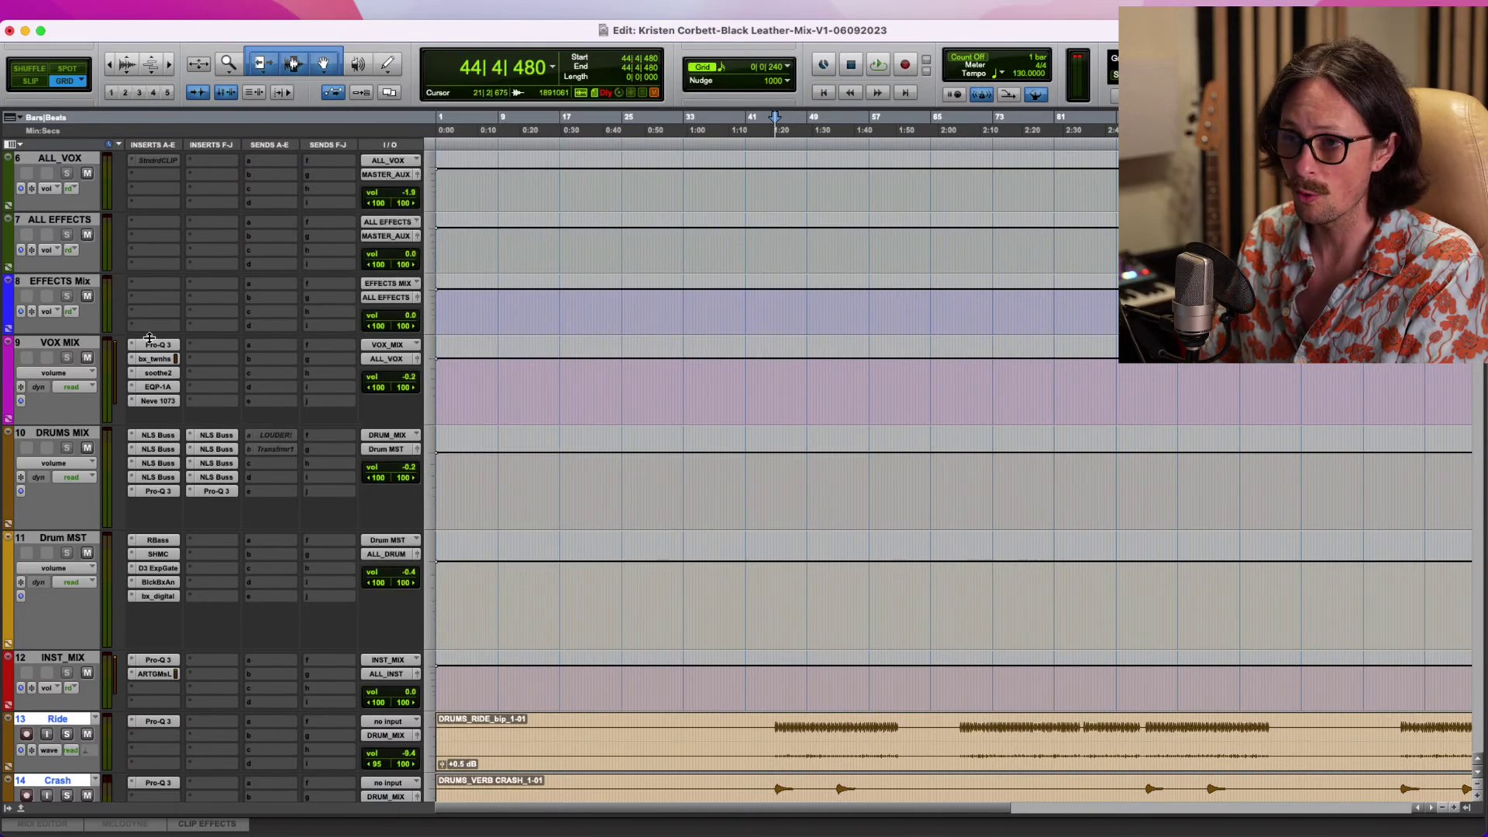
Examine the RBass, SHMC, D3 ExpGate, Black Box HG-2 and bx_digital plug-ins in the Drum MST track's inserts.
click(158, 540)
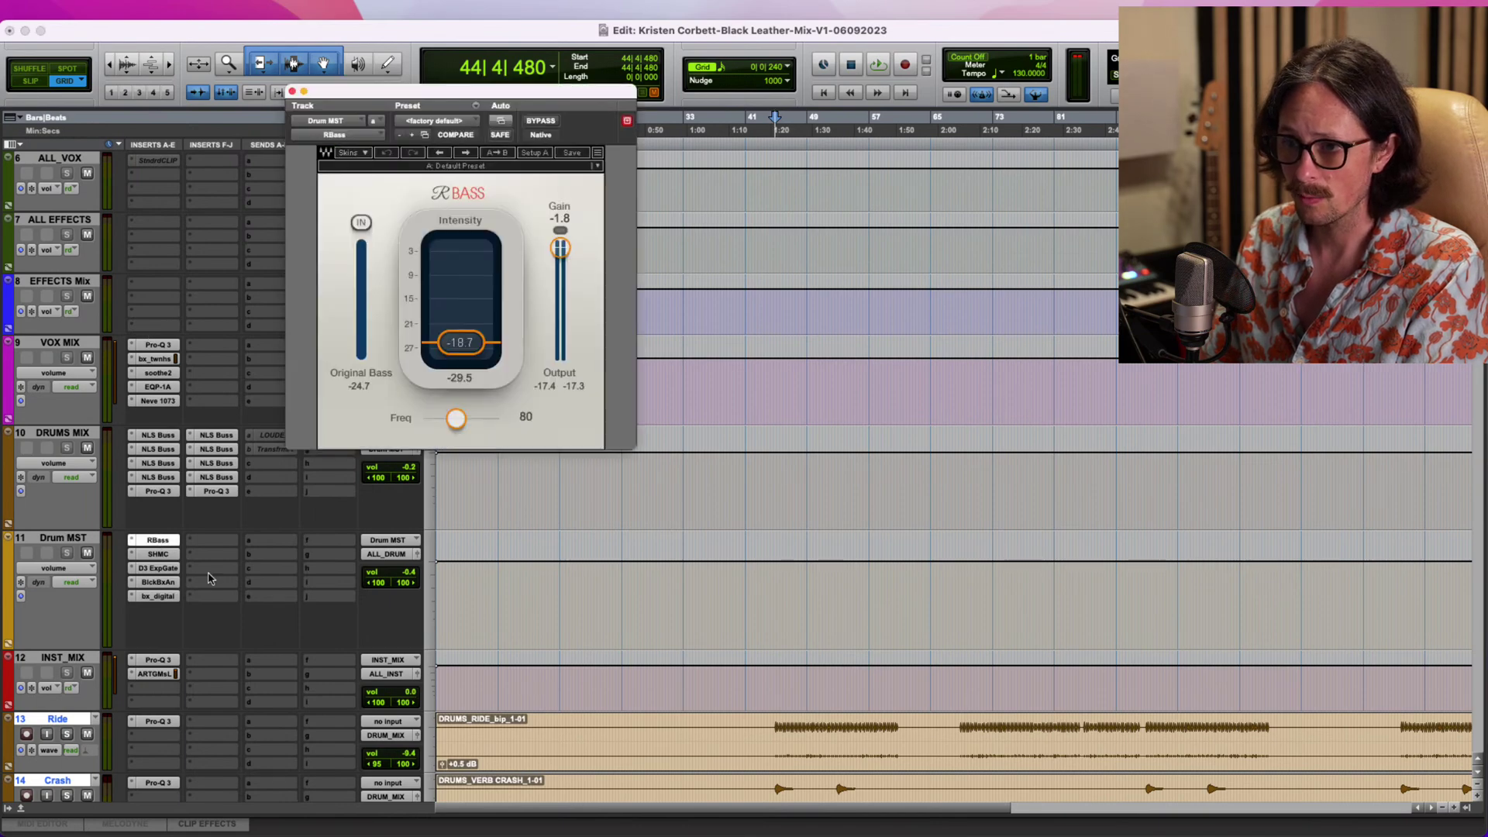
click(158, 554)
click(158, 568)
click(158, 583)
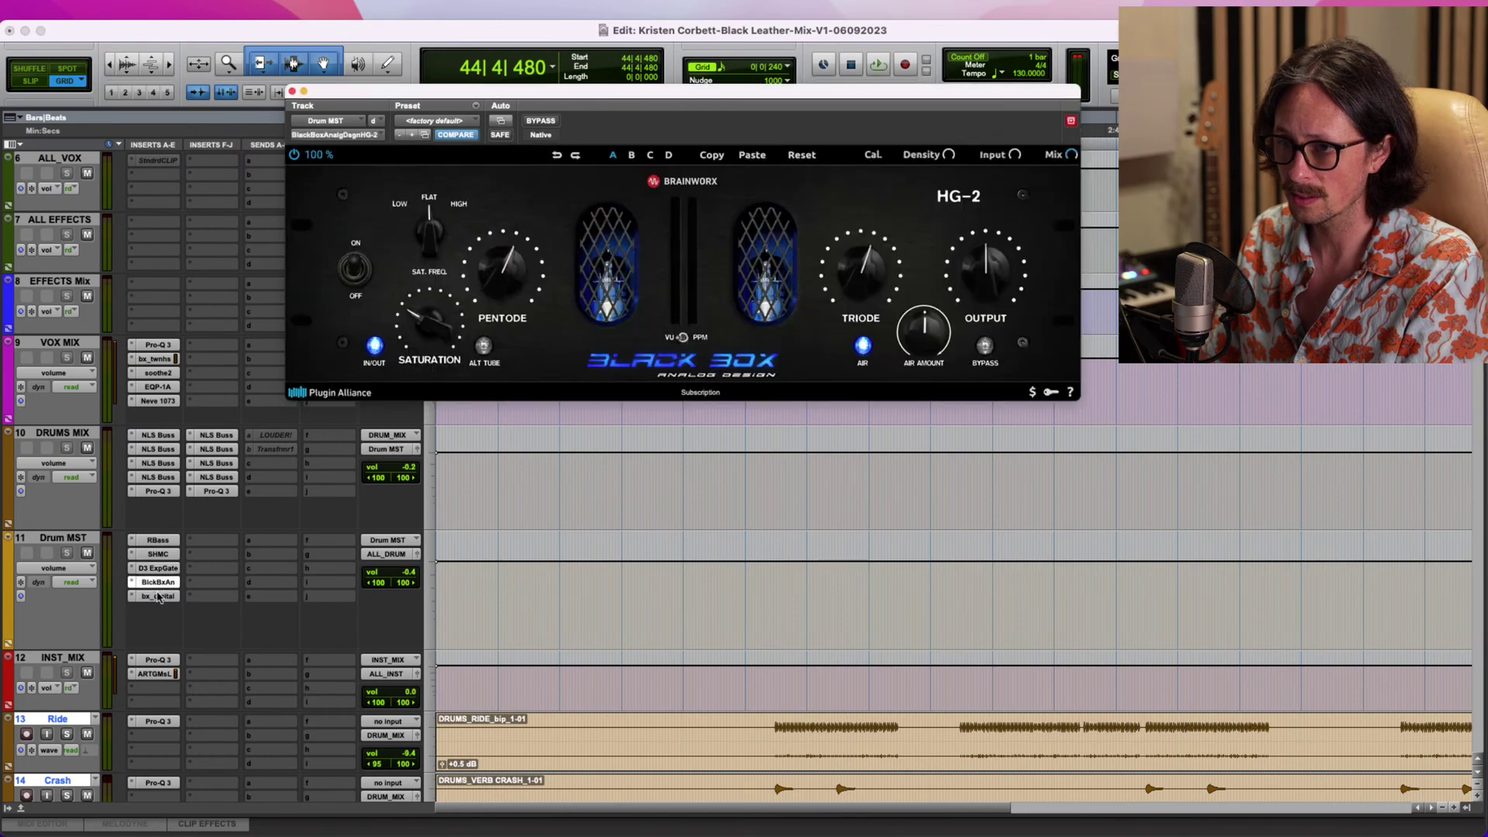
click(158, 596)
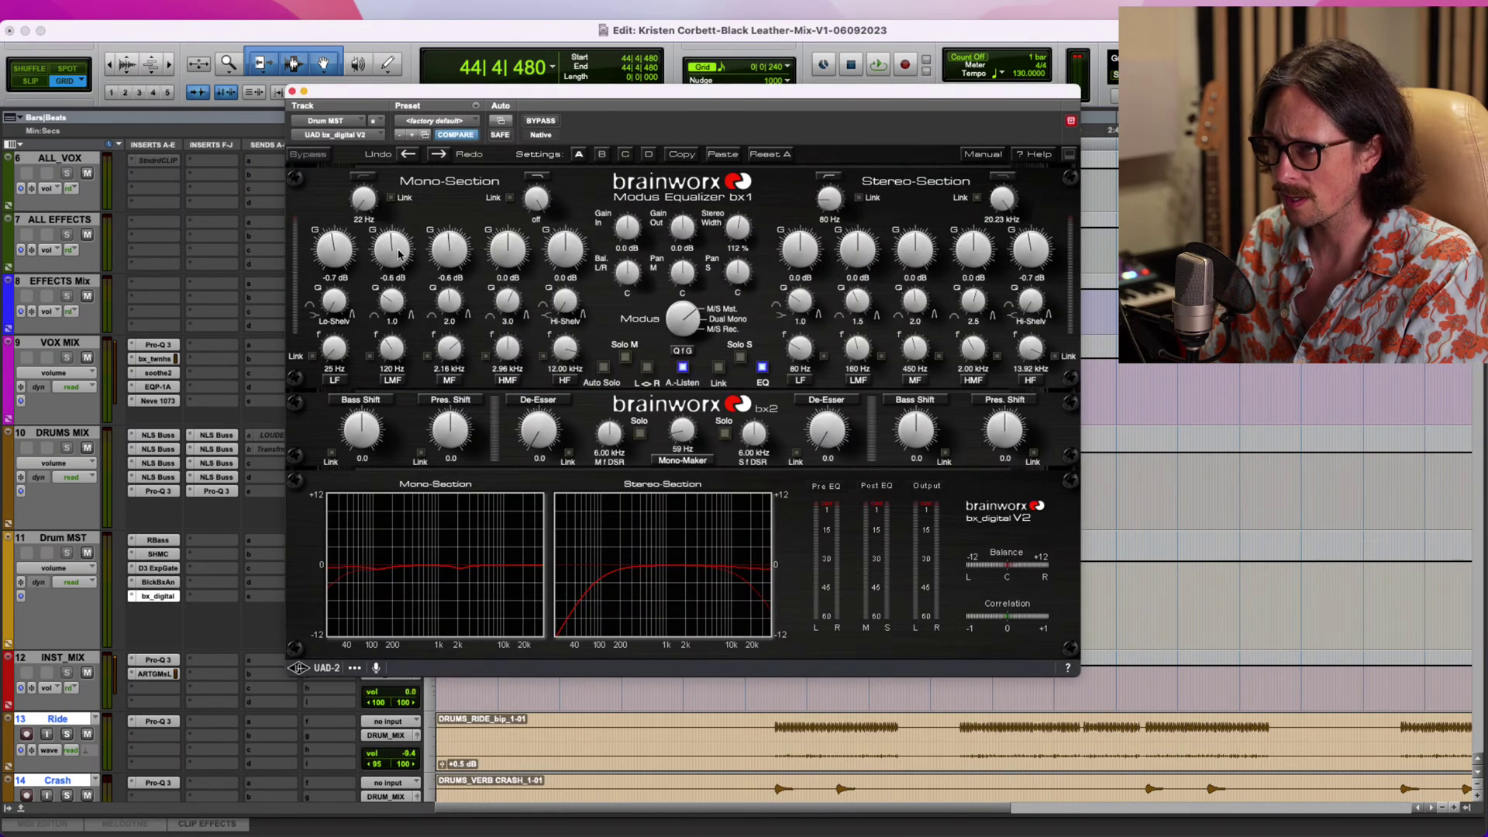
In the Drum MST bx_digital EQ, set the mono-section LMF gain to -0.3 dB, the low cut to 22 Hz and the Mono-Maker to 42 Hz.
drag(400, 253, 399, 256)
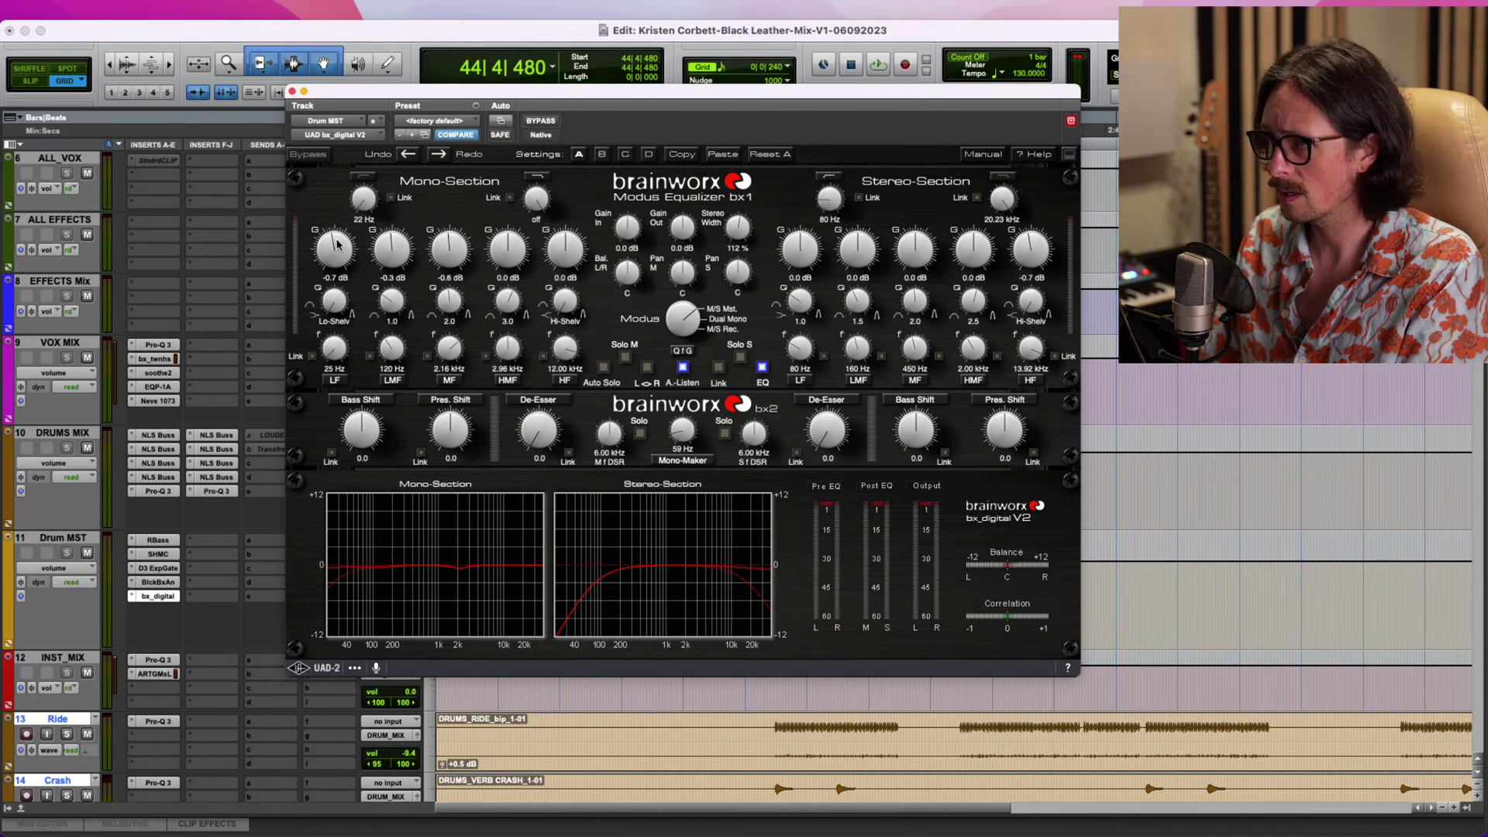
mouse_move(367, 204)
mouse_down()
mouse_move(367, 181)
mouse_move(369, 210)
mouse_up()
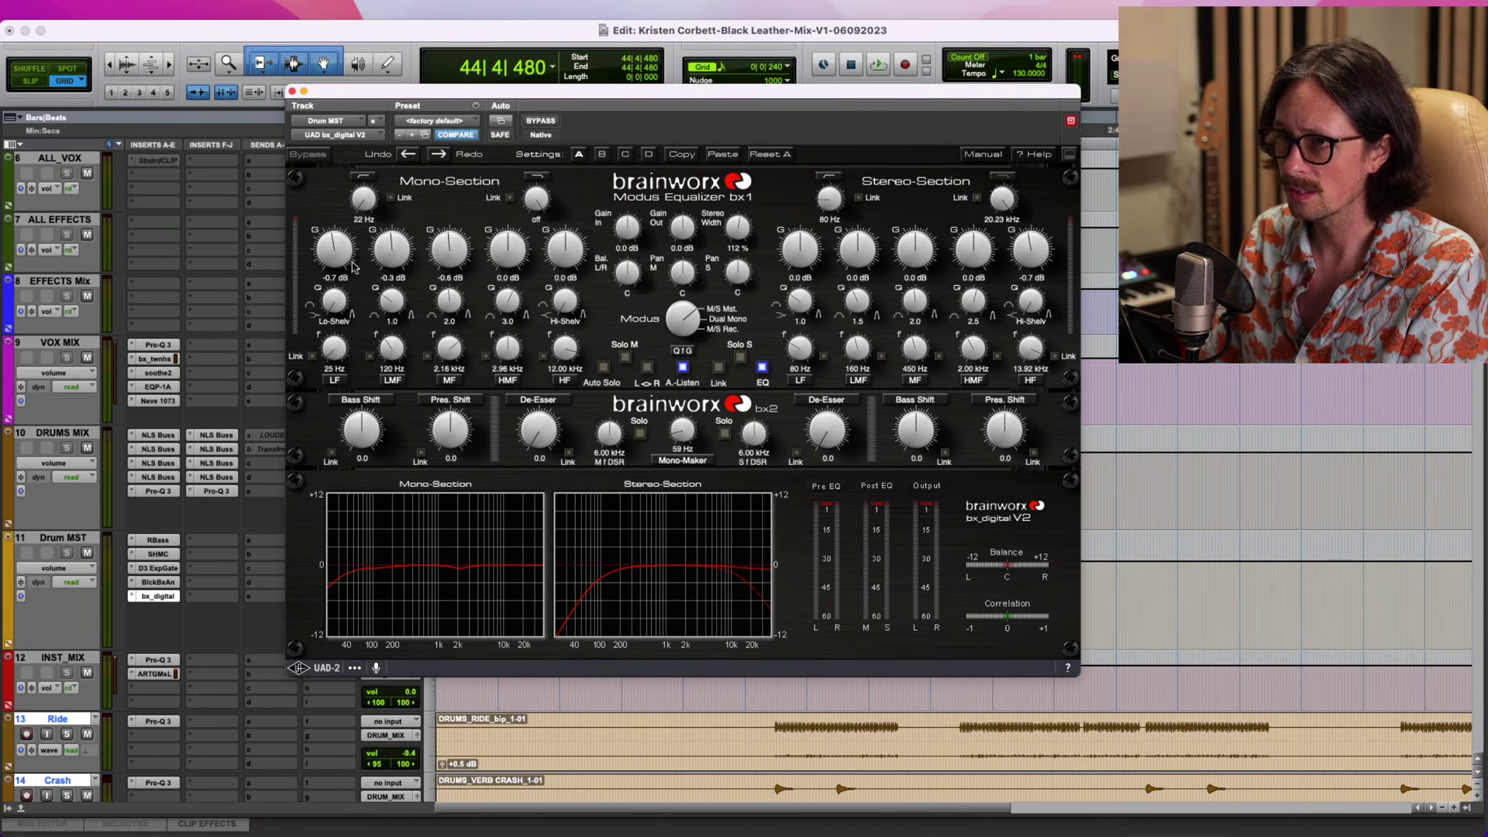
drag(683, 436, 679, 464)
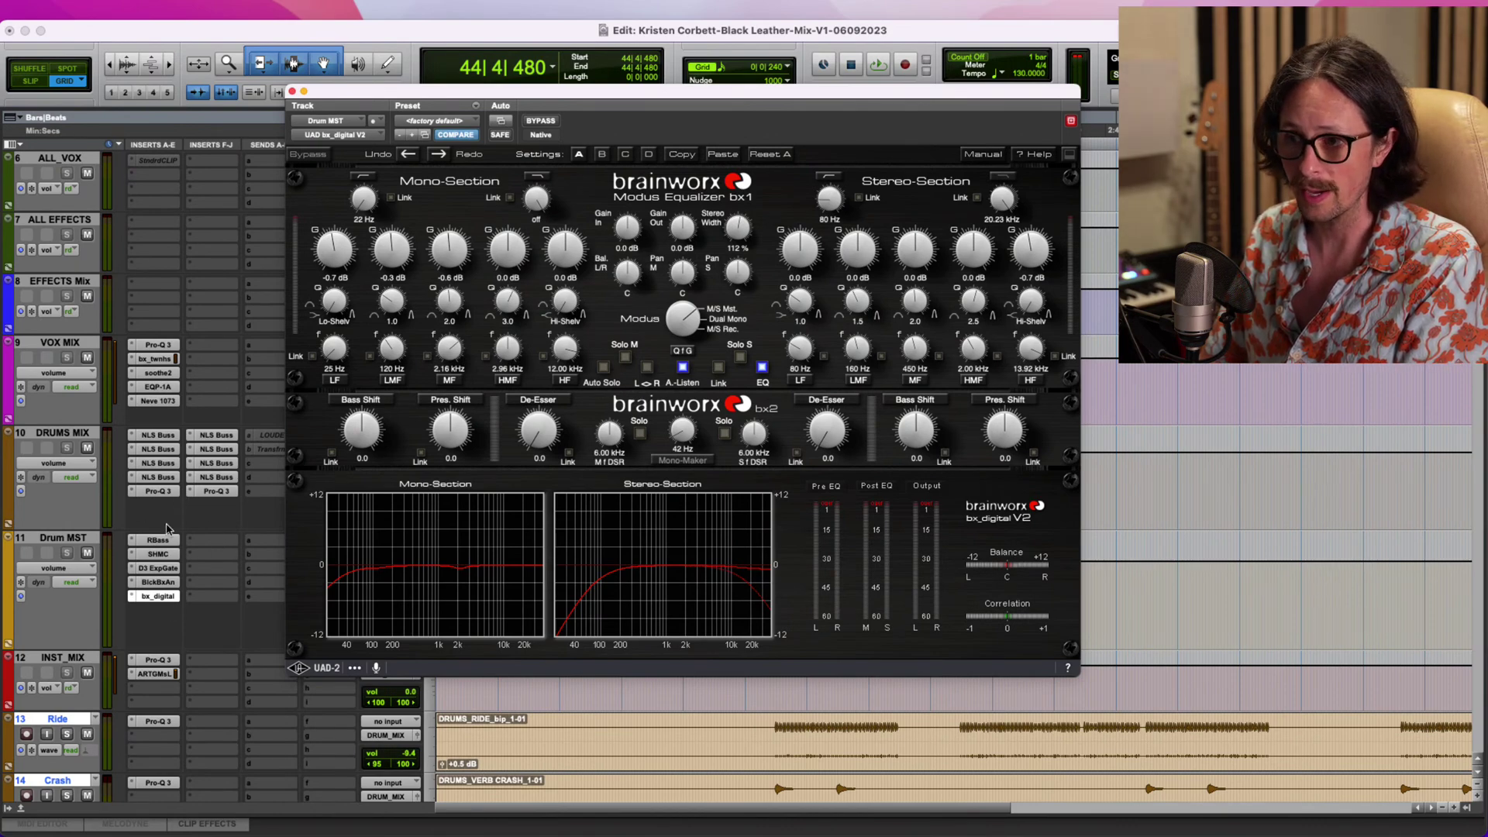
click(292, 92)
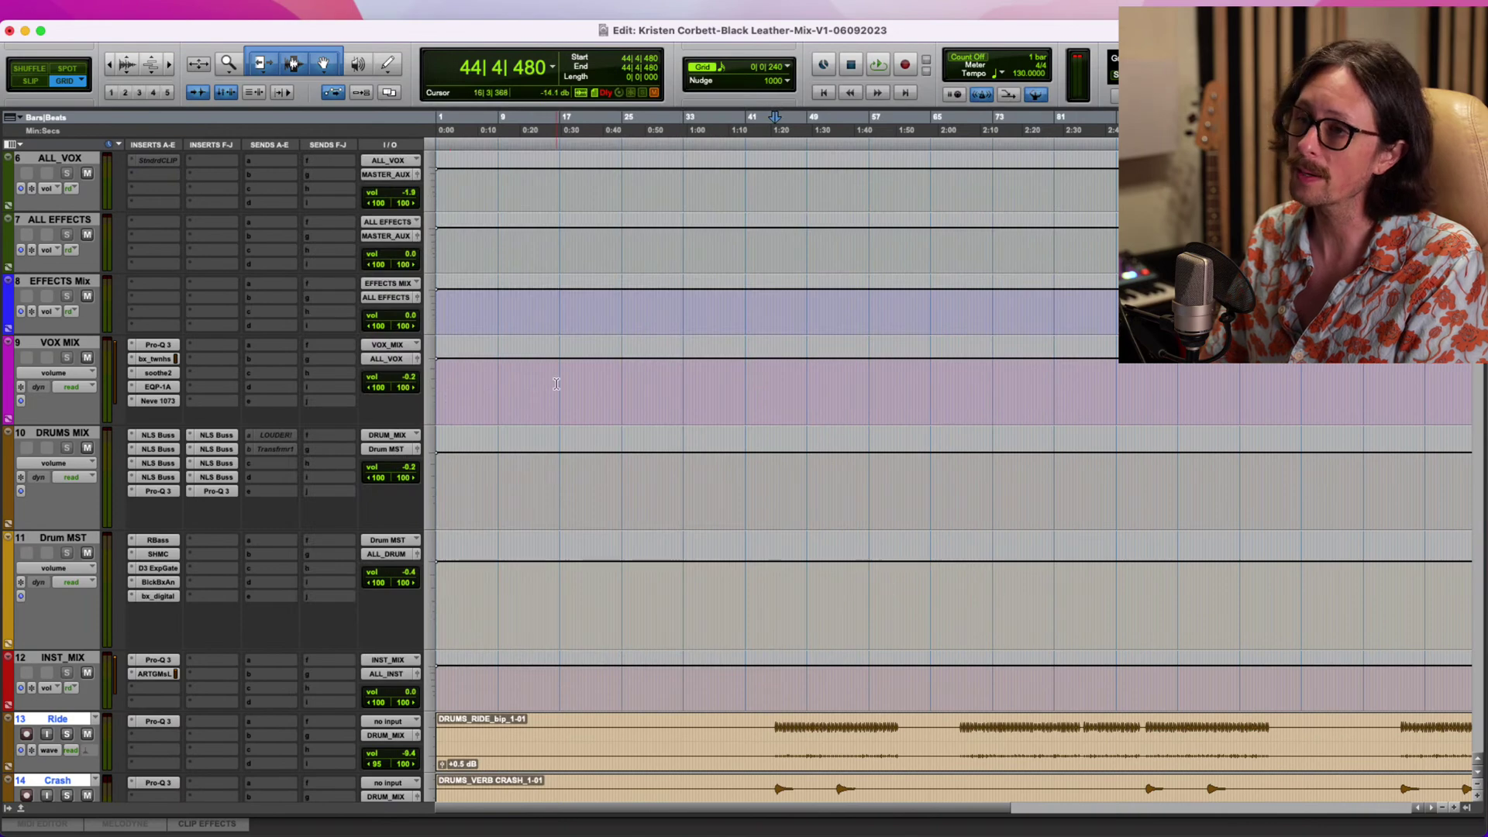
Check the output bus assignment of the Synthbs.dp1 track.
scroll(792, 339, down, 15)
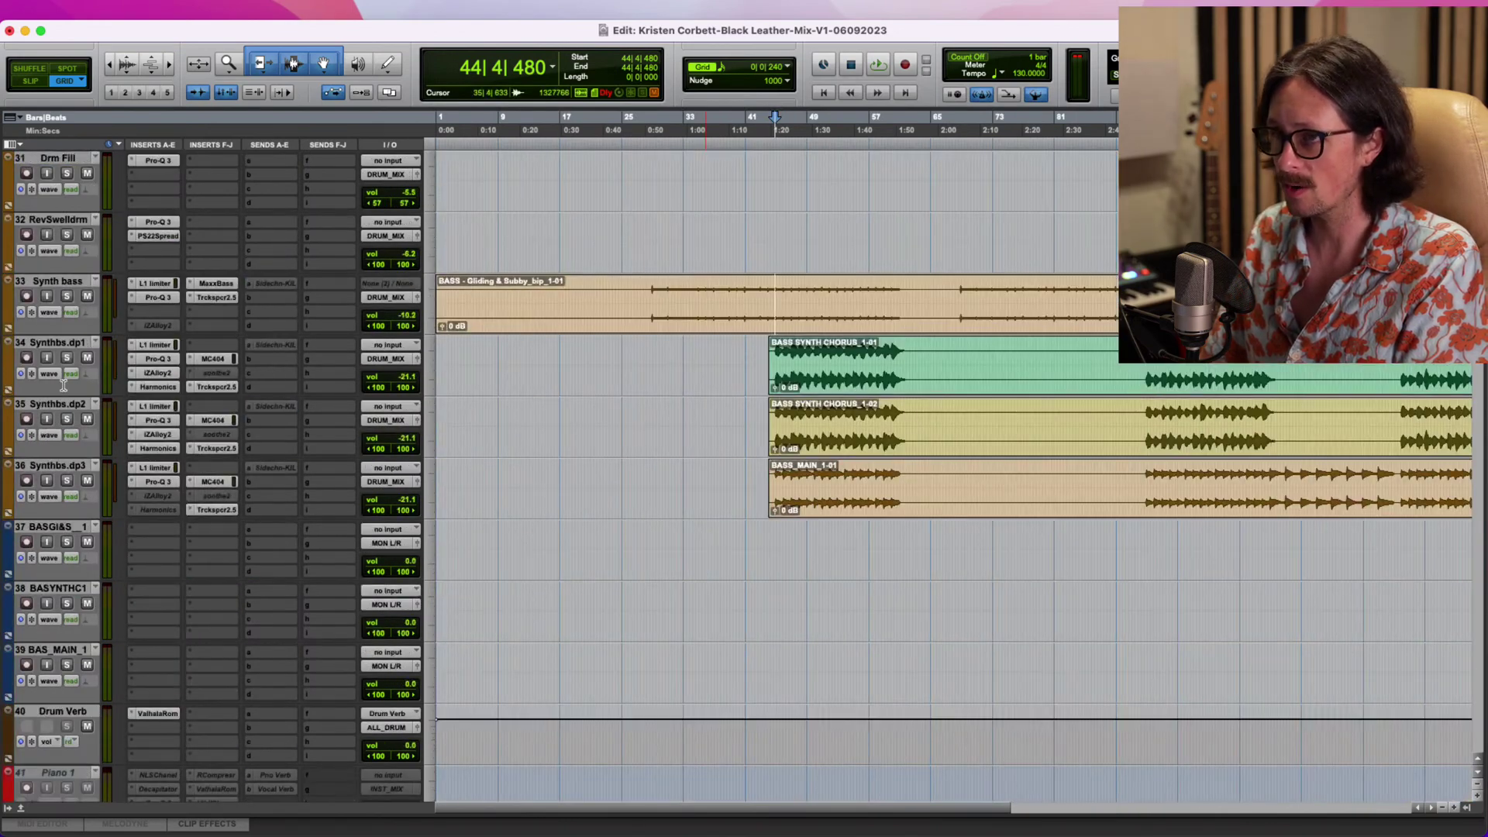
click(384, 363)
mouse_move(384, 367)
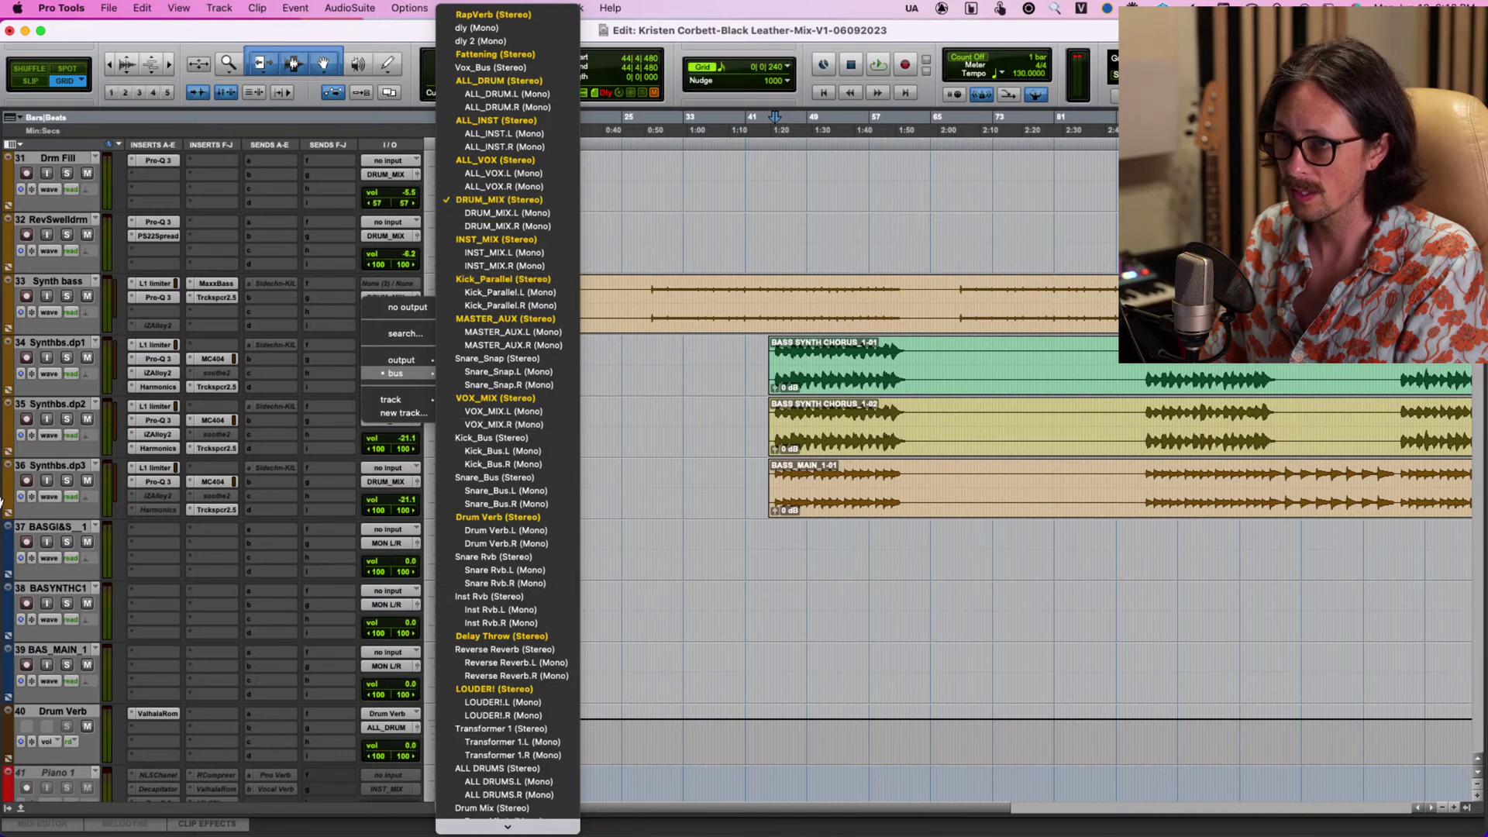
click(76, 351)
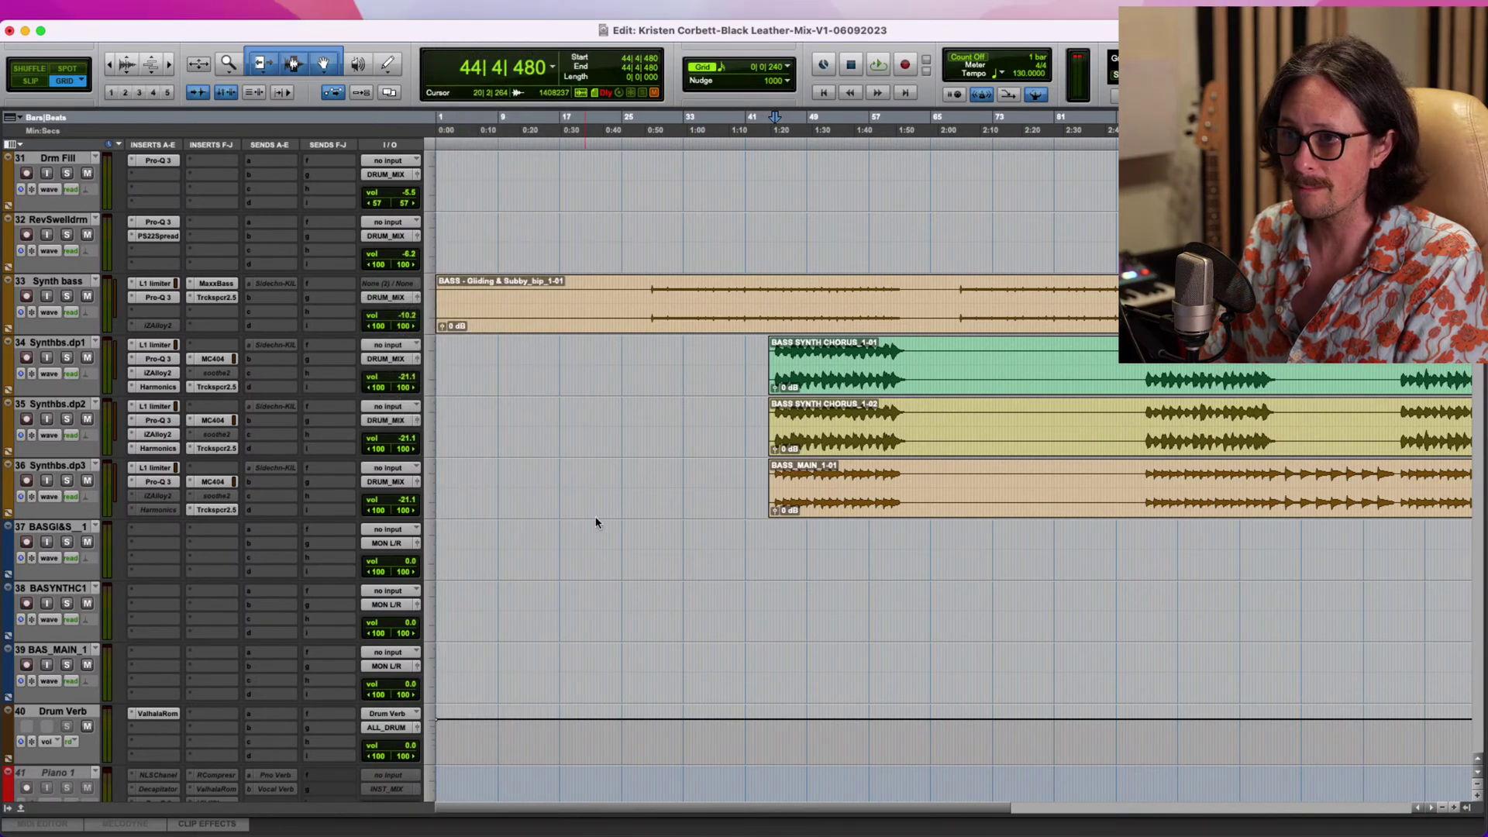
Examine the Trackspacer 2.5 plug-ins on the Synthbs.dp2 and Synthbs.dp3 tracks.
scroll(598, 521, up, 10)
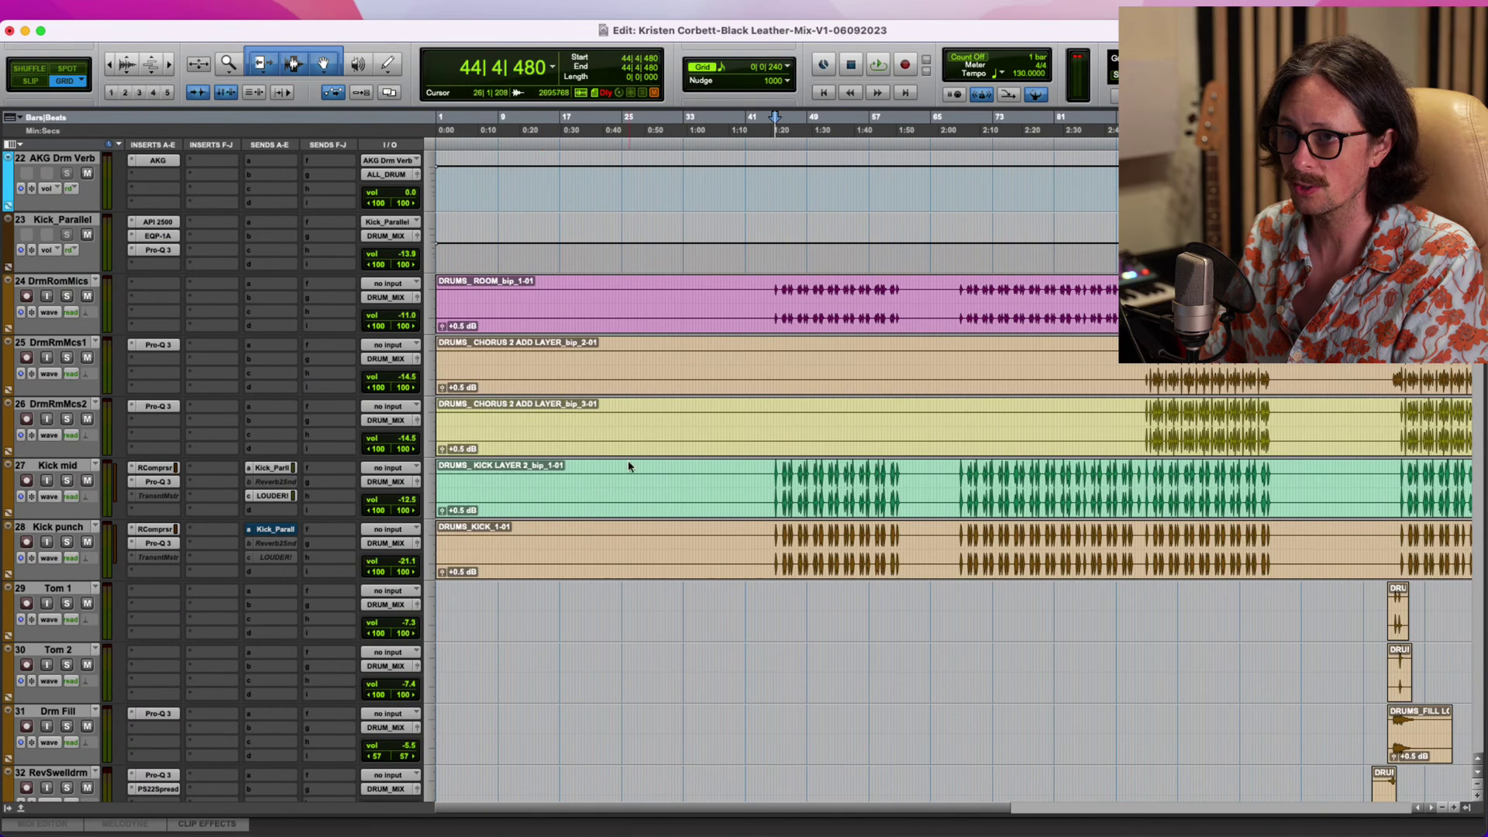
scroll(780, 502, down, 7)
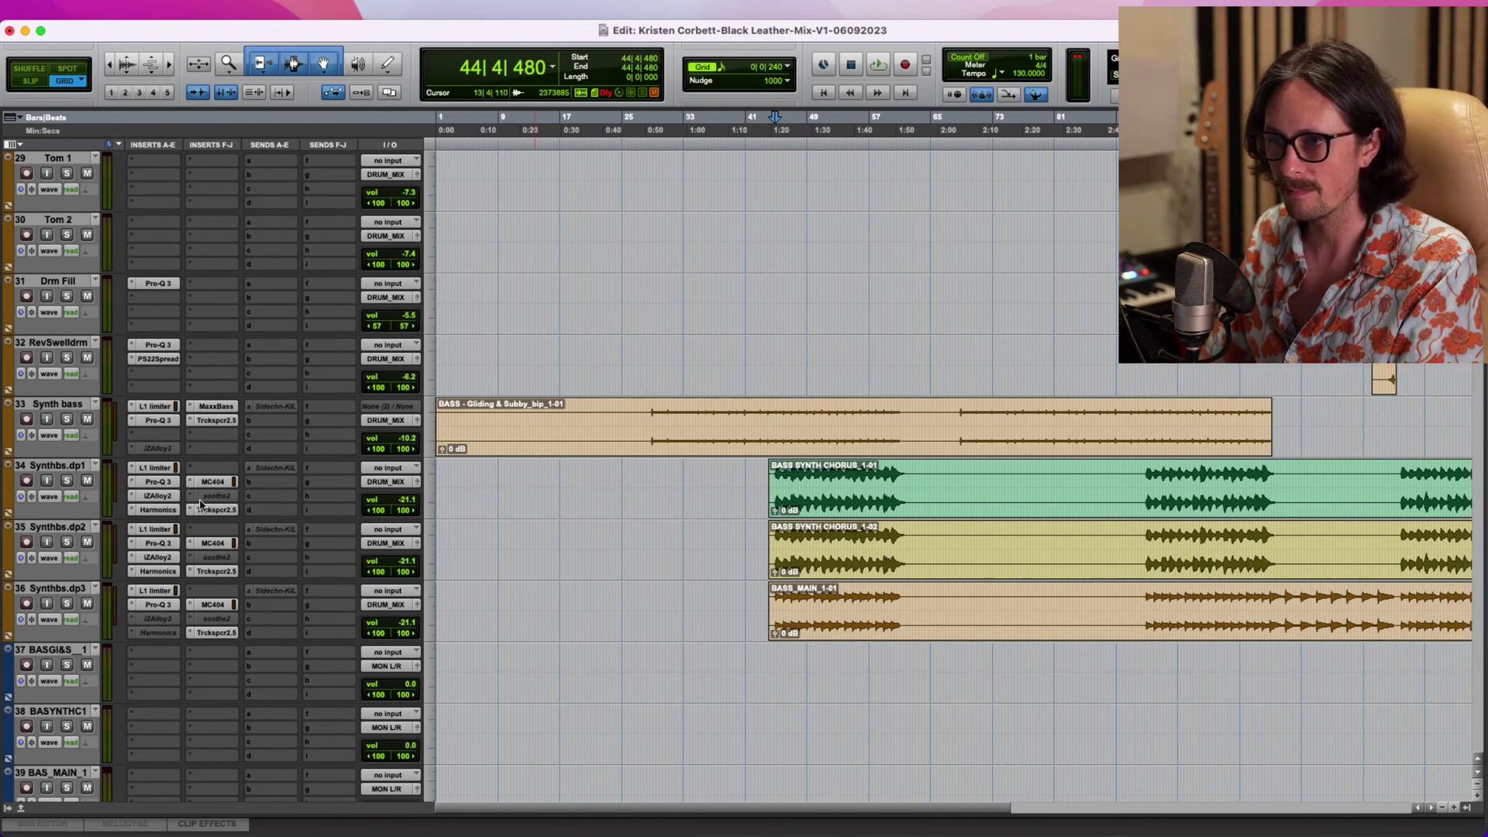
click(216, 571)
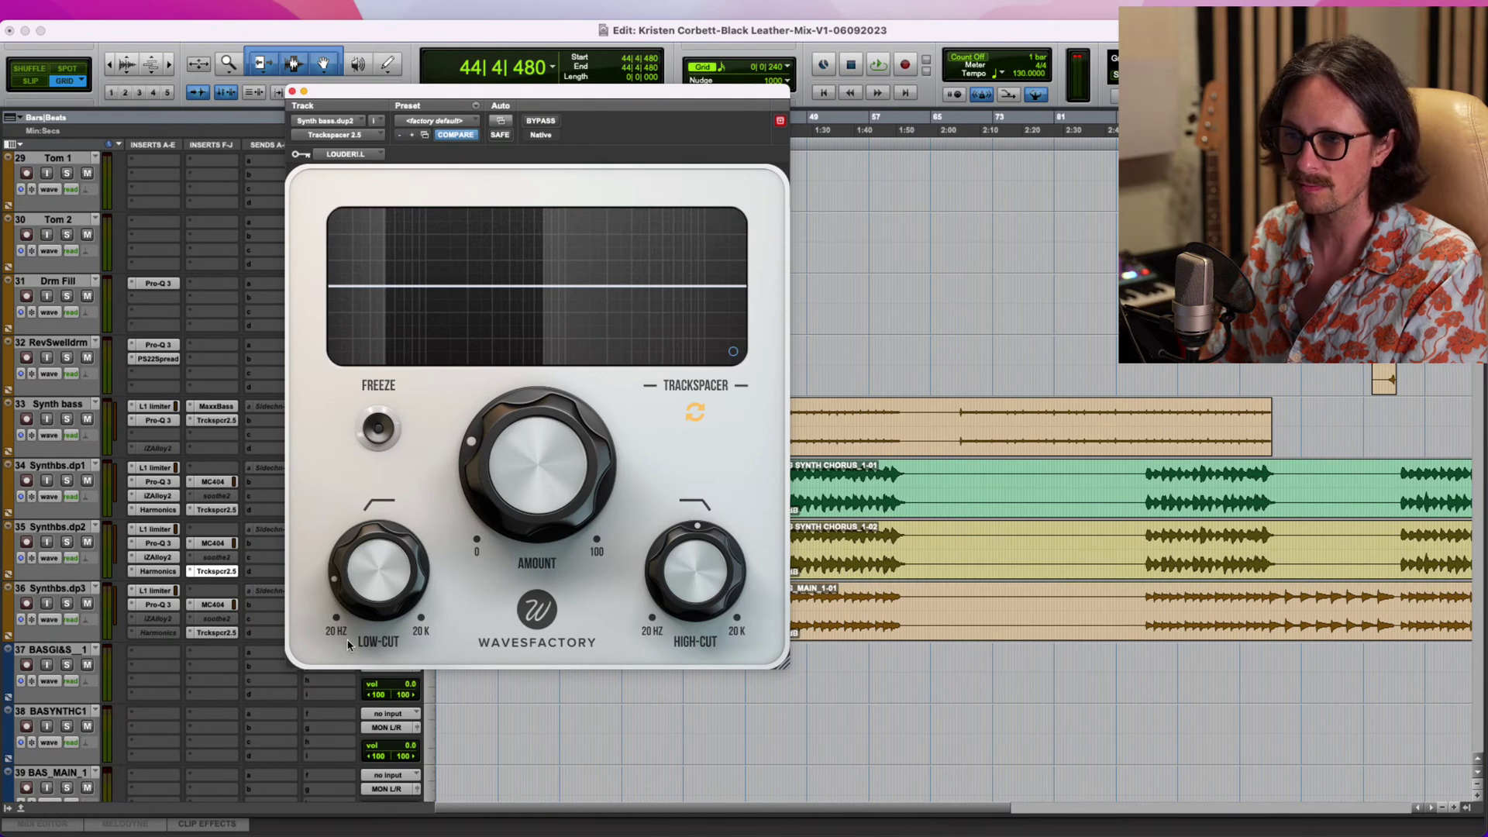
click(216, 633)
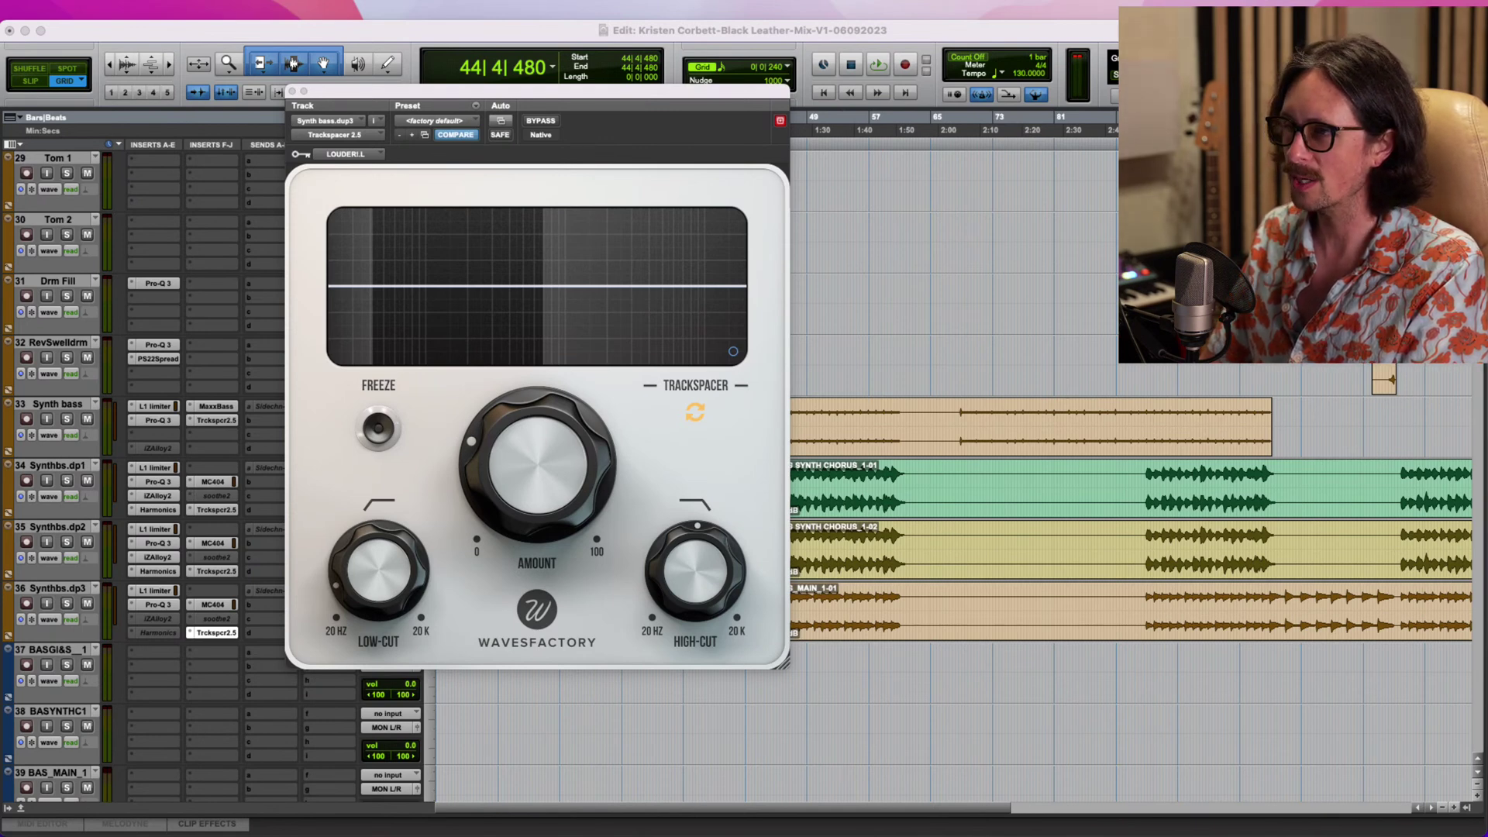
Slightly lower the Trackspacer amount on the Synthbs.dp3 track while playing the section from 44|4|480.
click(1068, 32)
key(space)
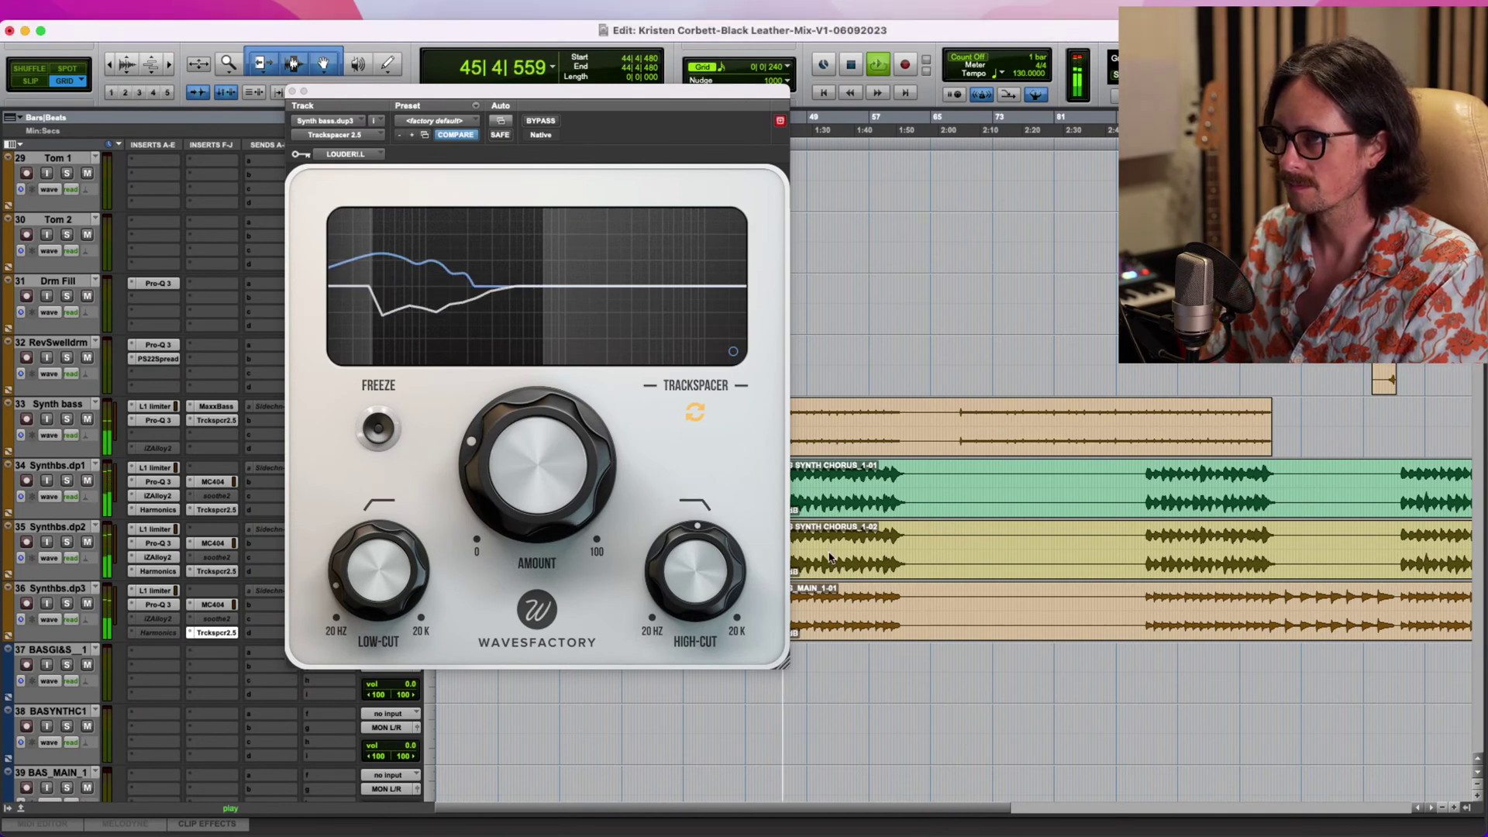
click(541, 459)
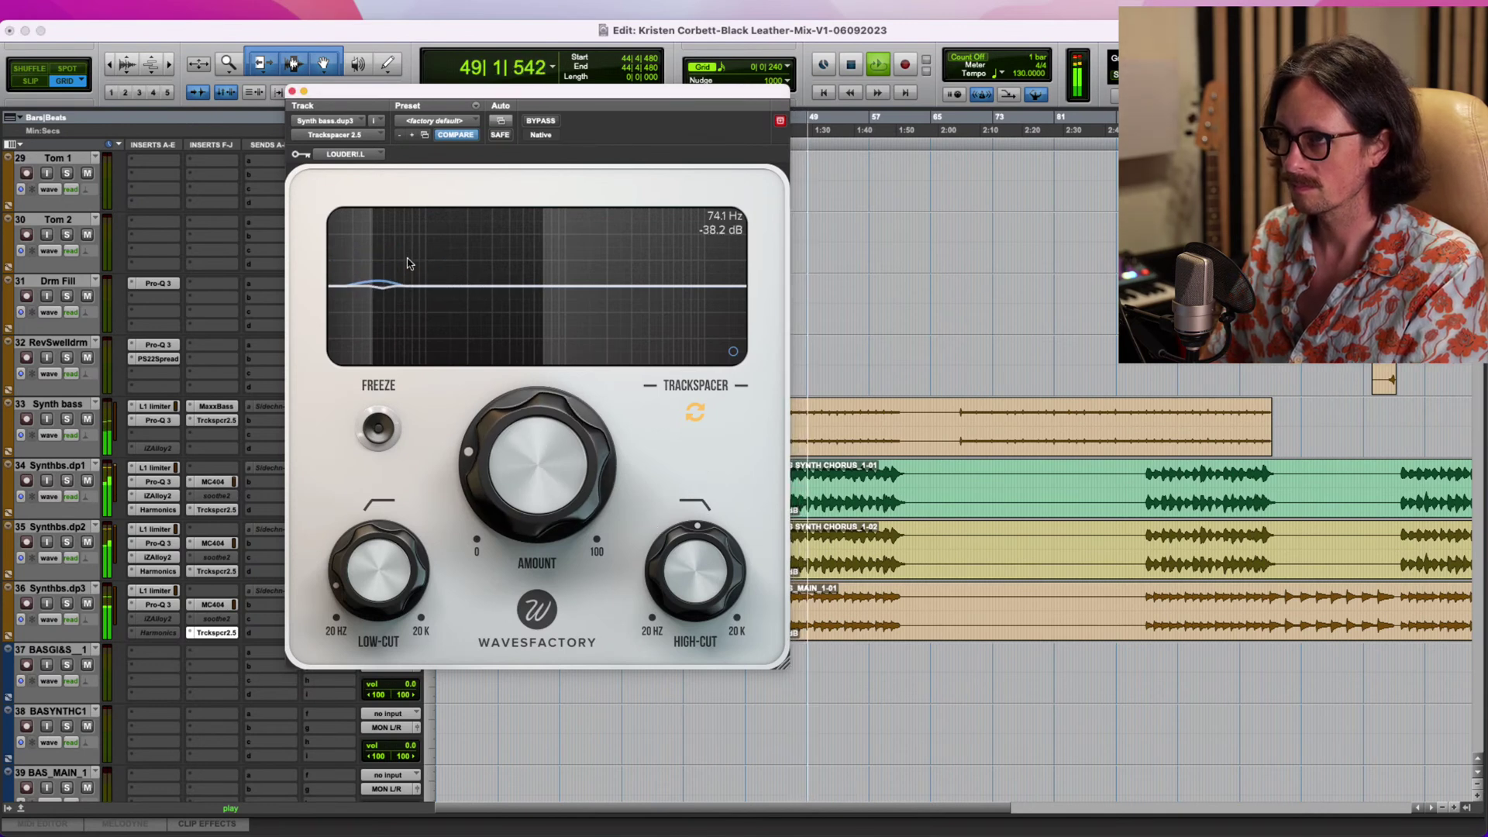
click(292, 91)
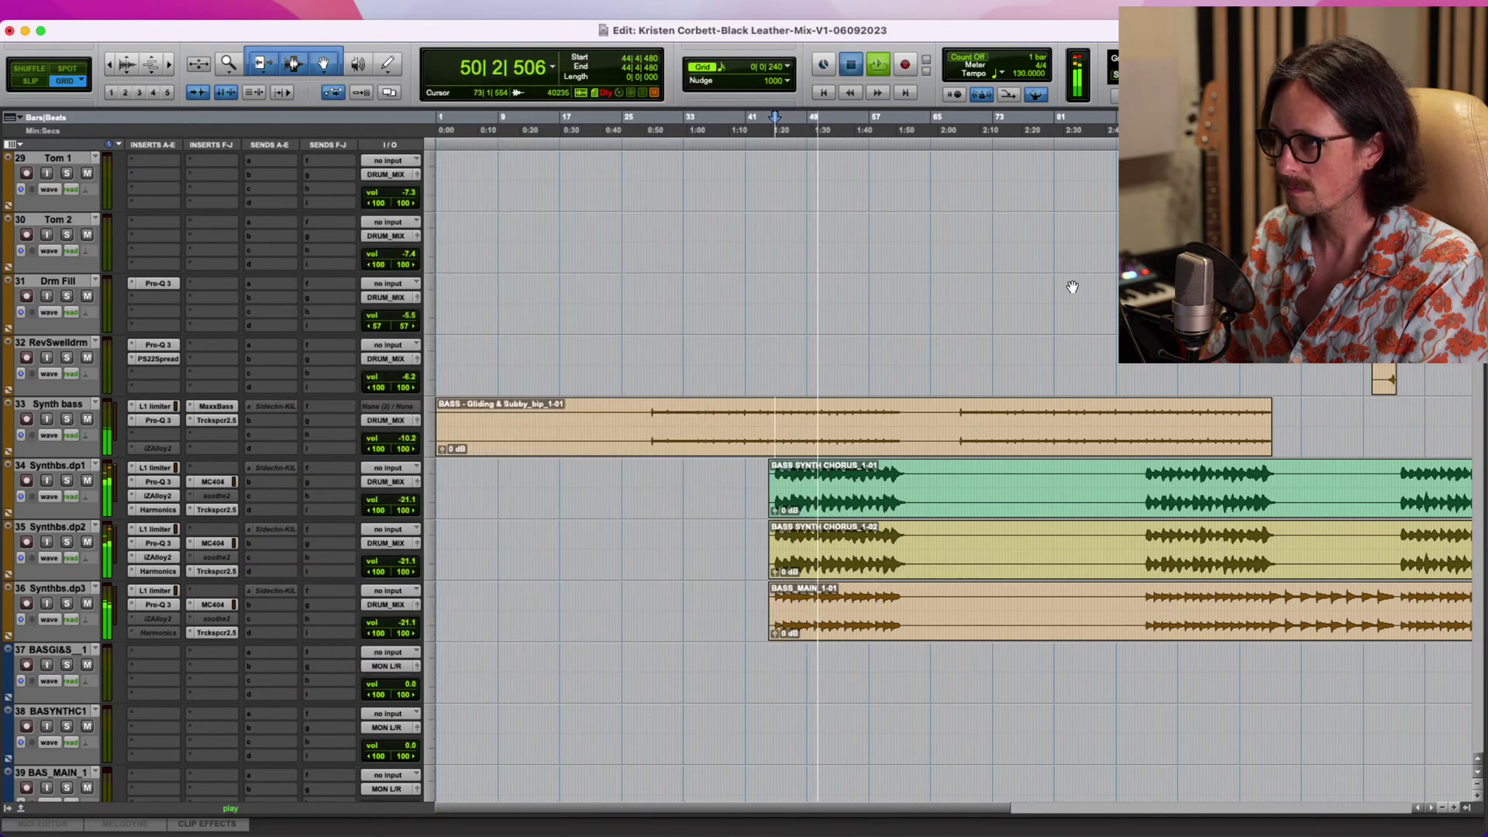
key(space)
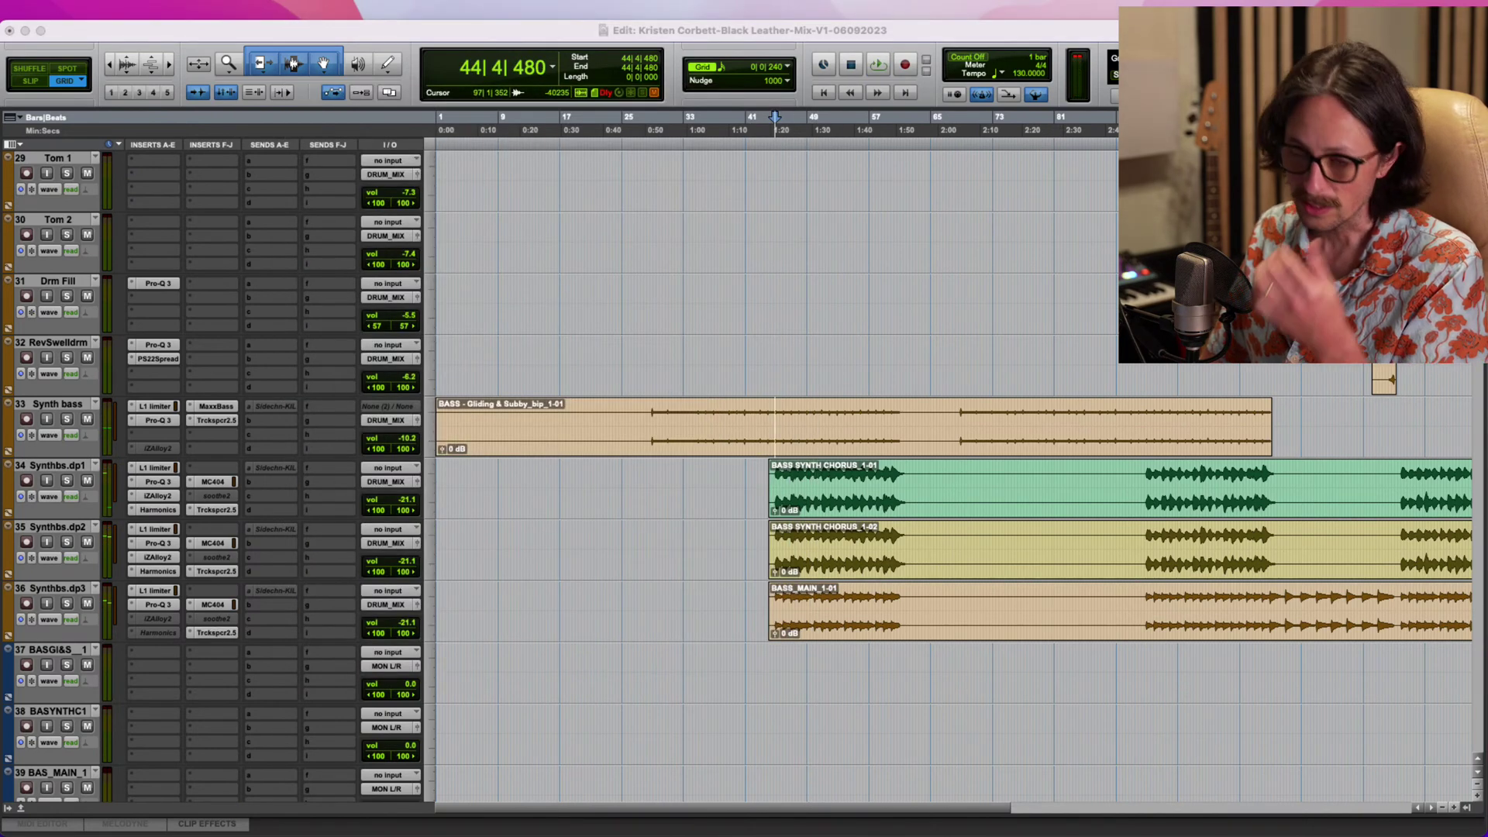
Raise the Pro-Q 3 low-cut frequency to 23.680 Hz on the Kick mid track and 25.867 Hz on the Kick punch track.
click(515, 328)
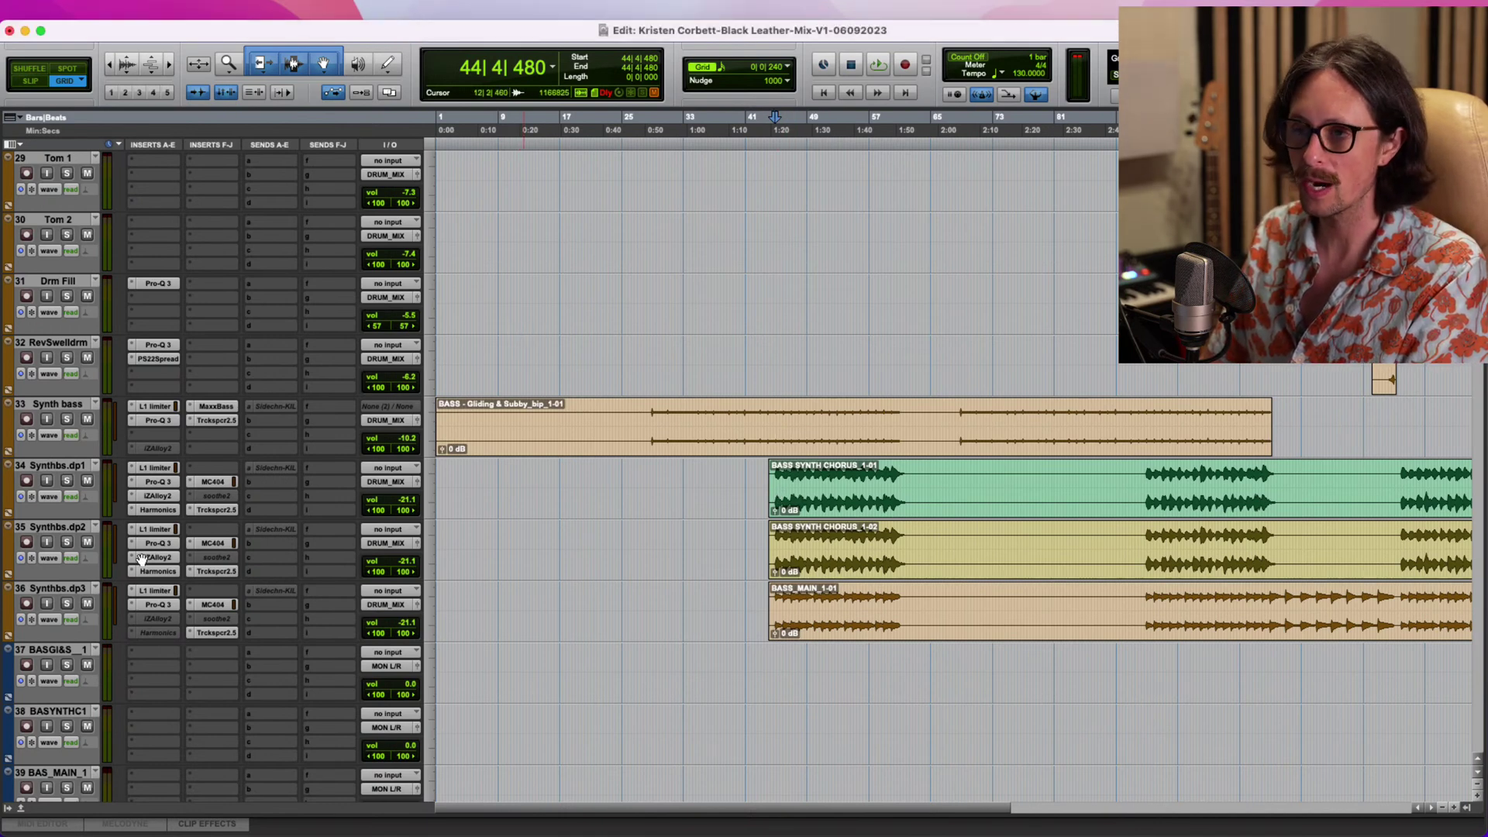
scroll(518, 551, up, 8)
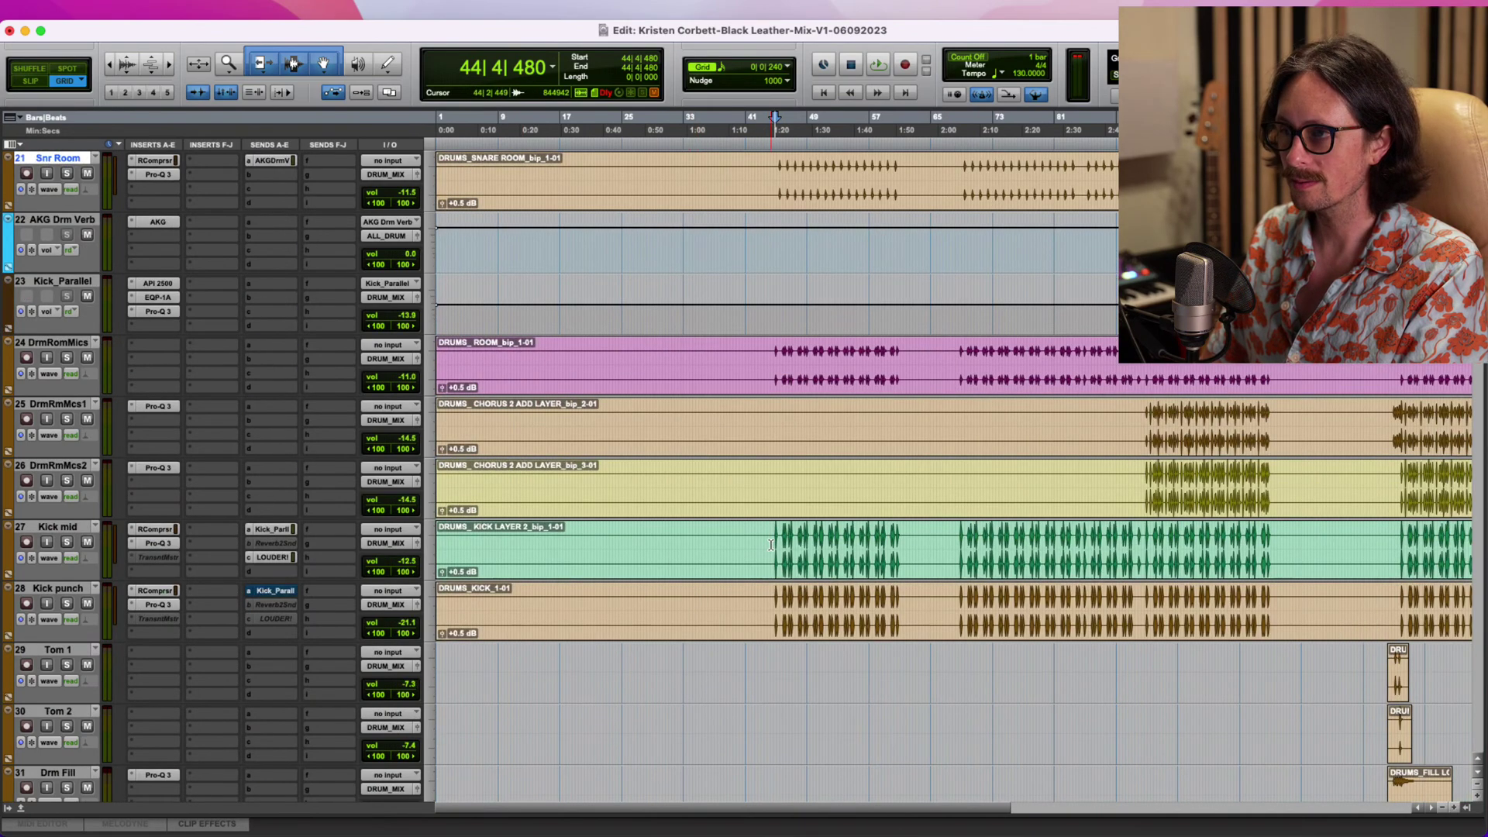
click(151, 544)
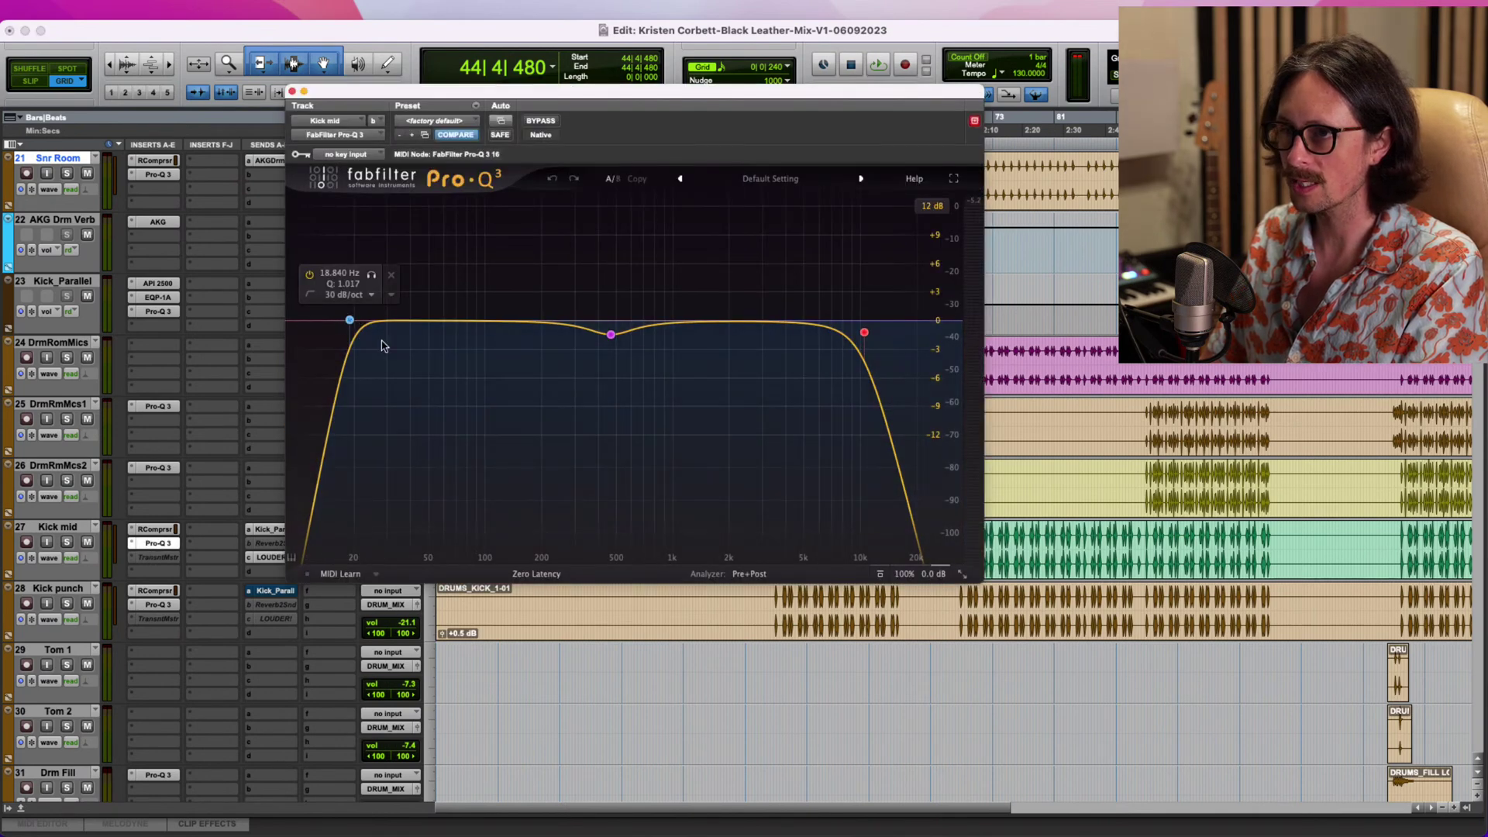
drag(349, 319, 368, 319)
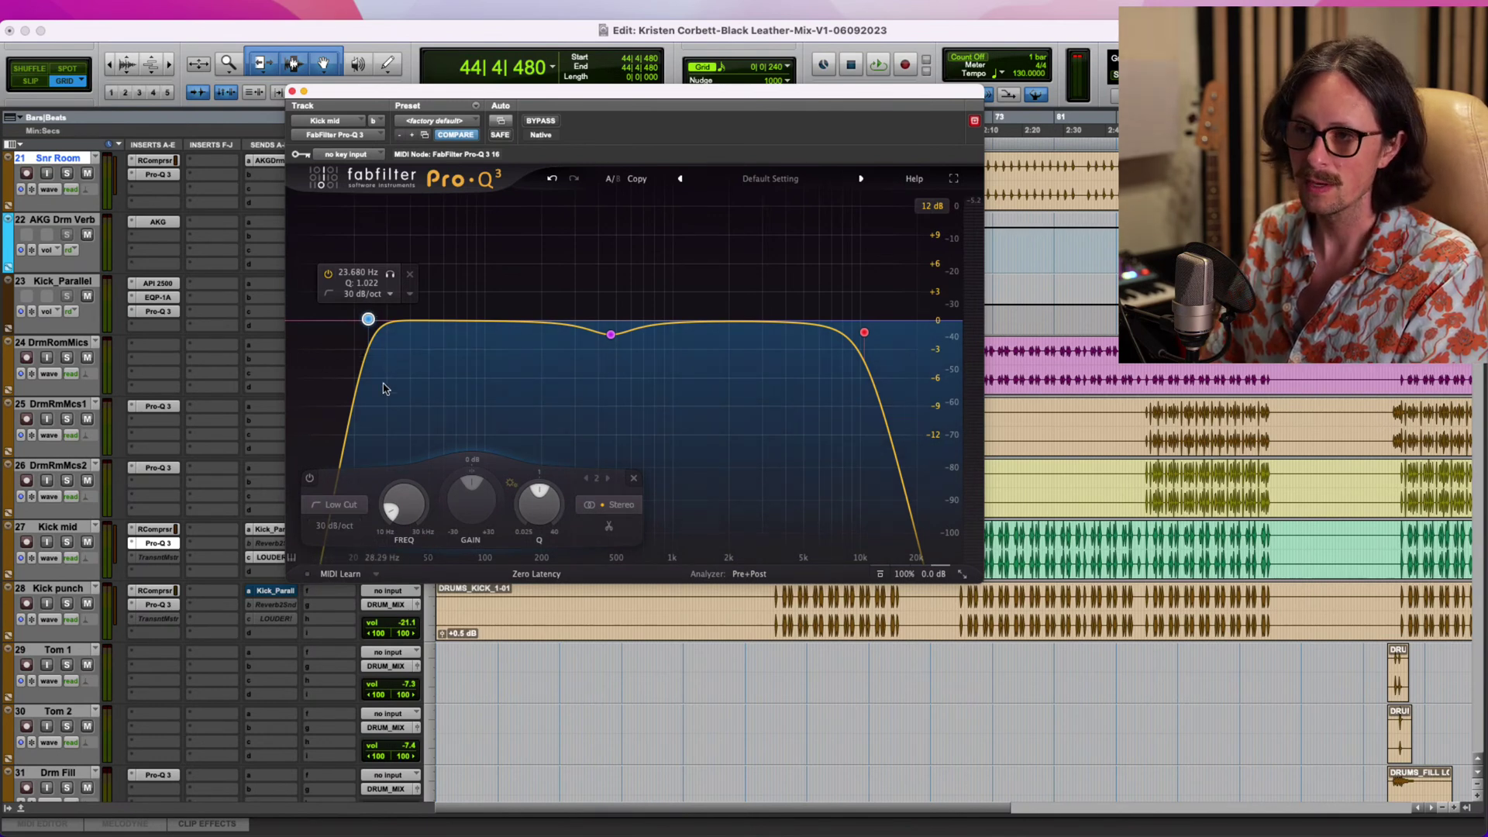
click(158, 605)
drag(346, 322, 375, 319)
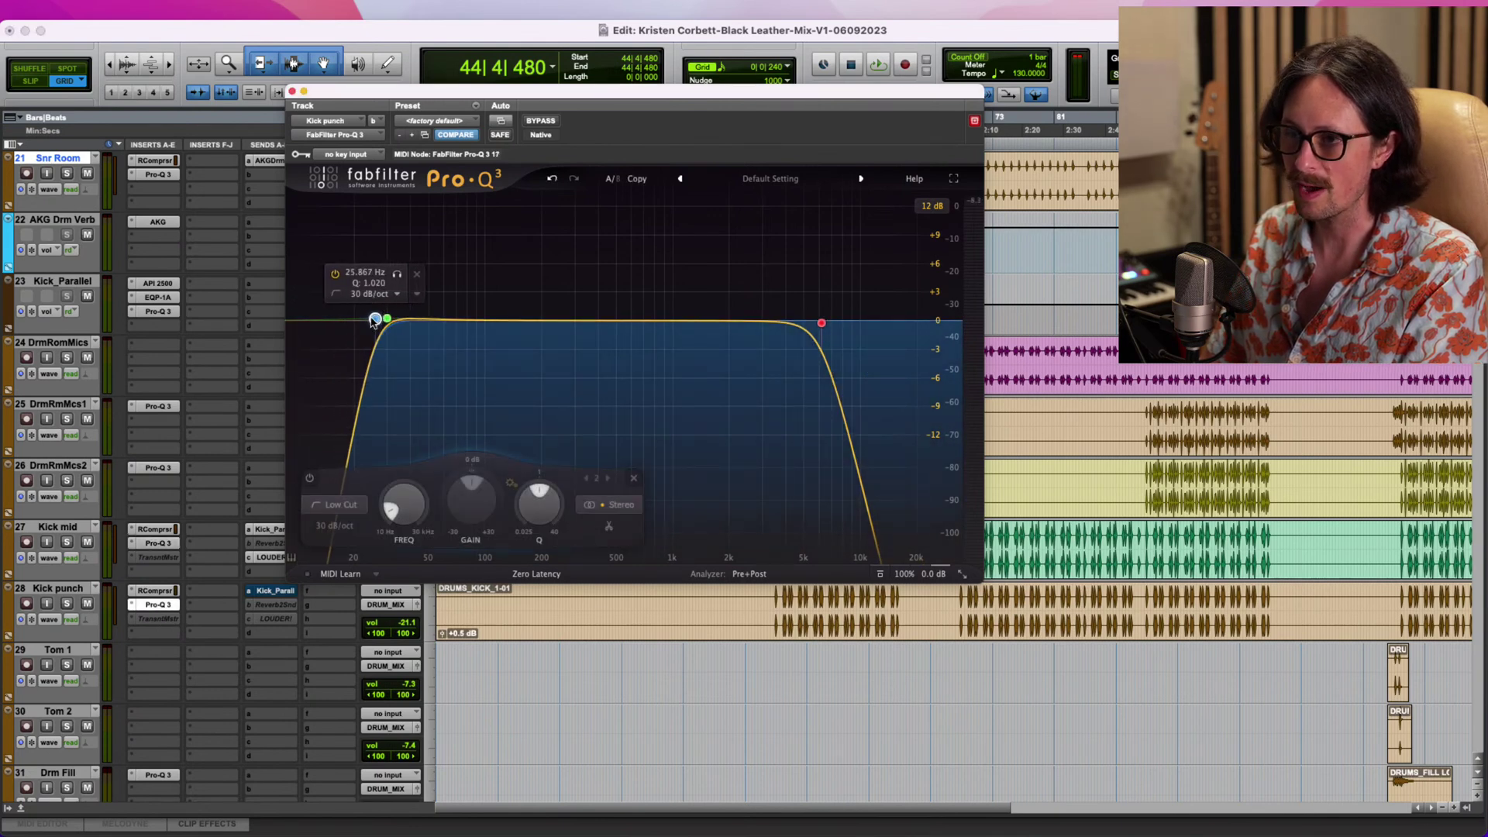
Set the Pro-Q 3 low-cut frequency to 27.439 Hz on the Kick mid track and 27.310 Hz on the Kick punch track.
click(155, 544)
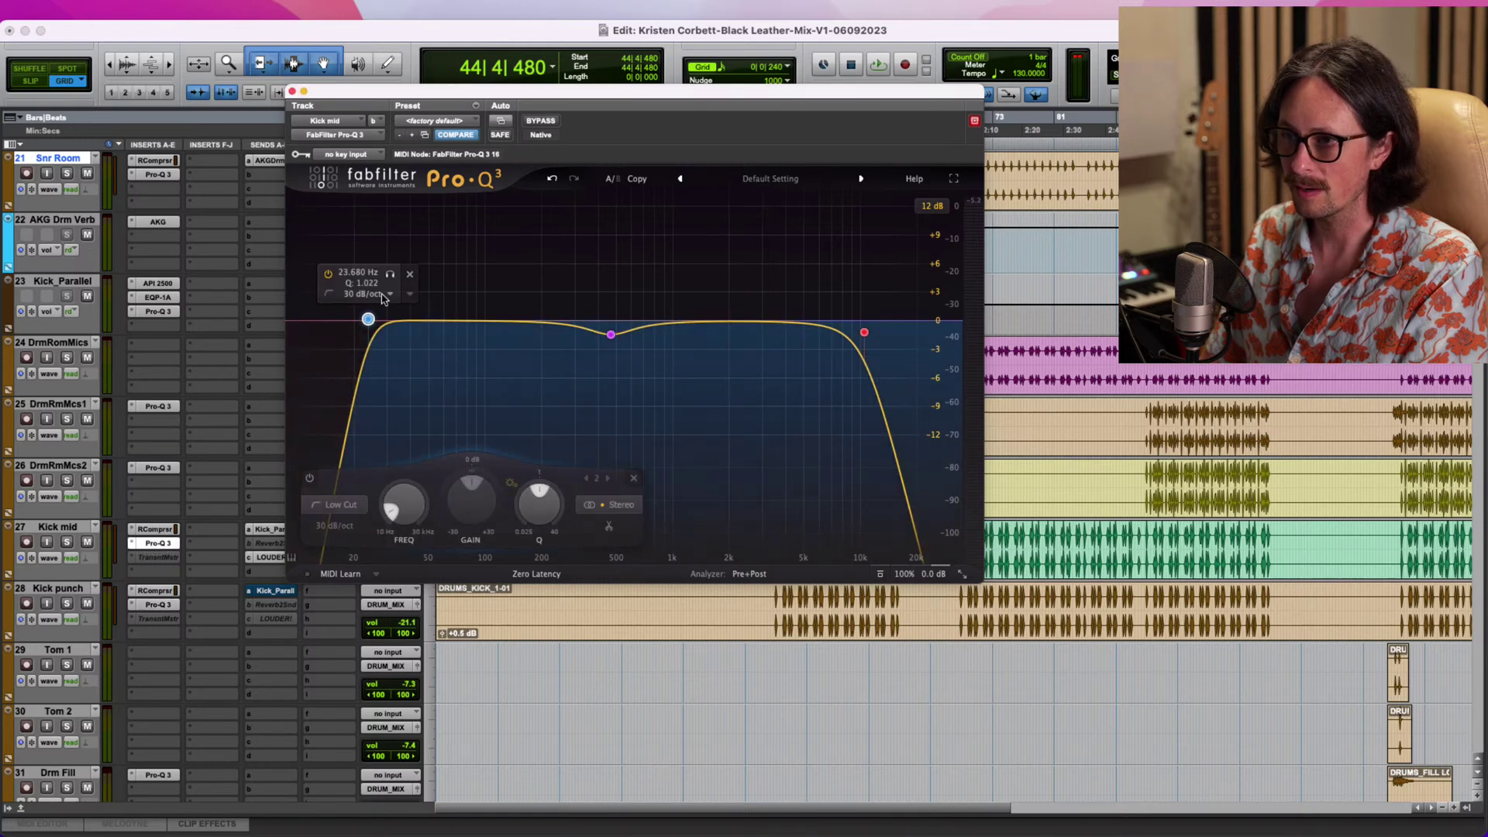
drag(369, 319, 378, 320)
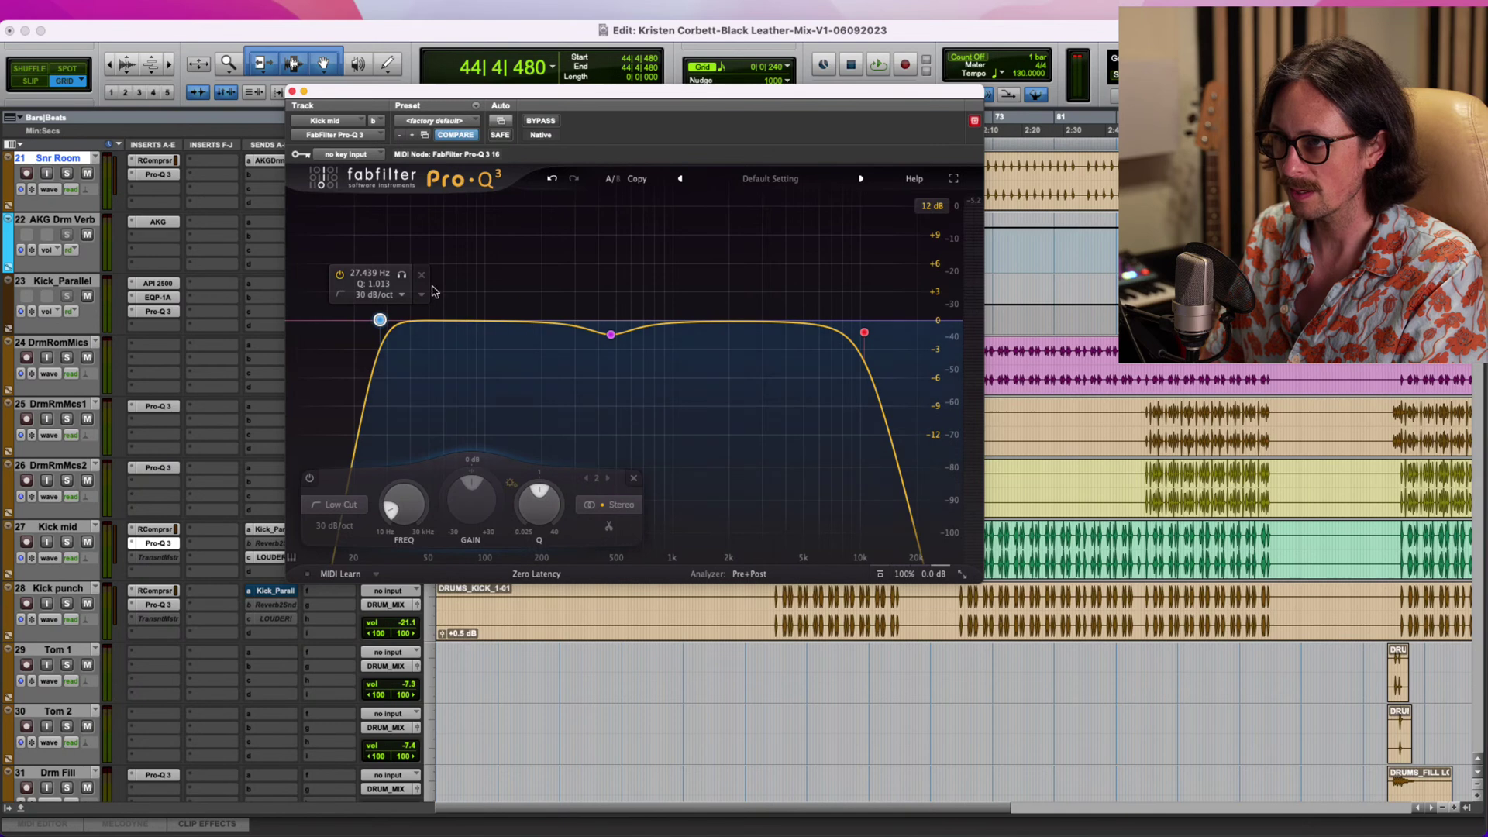
click(153, 606)
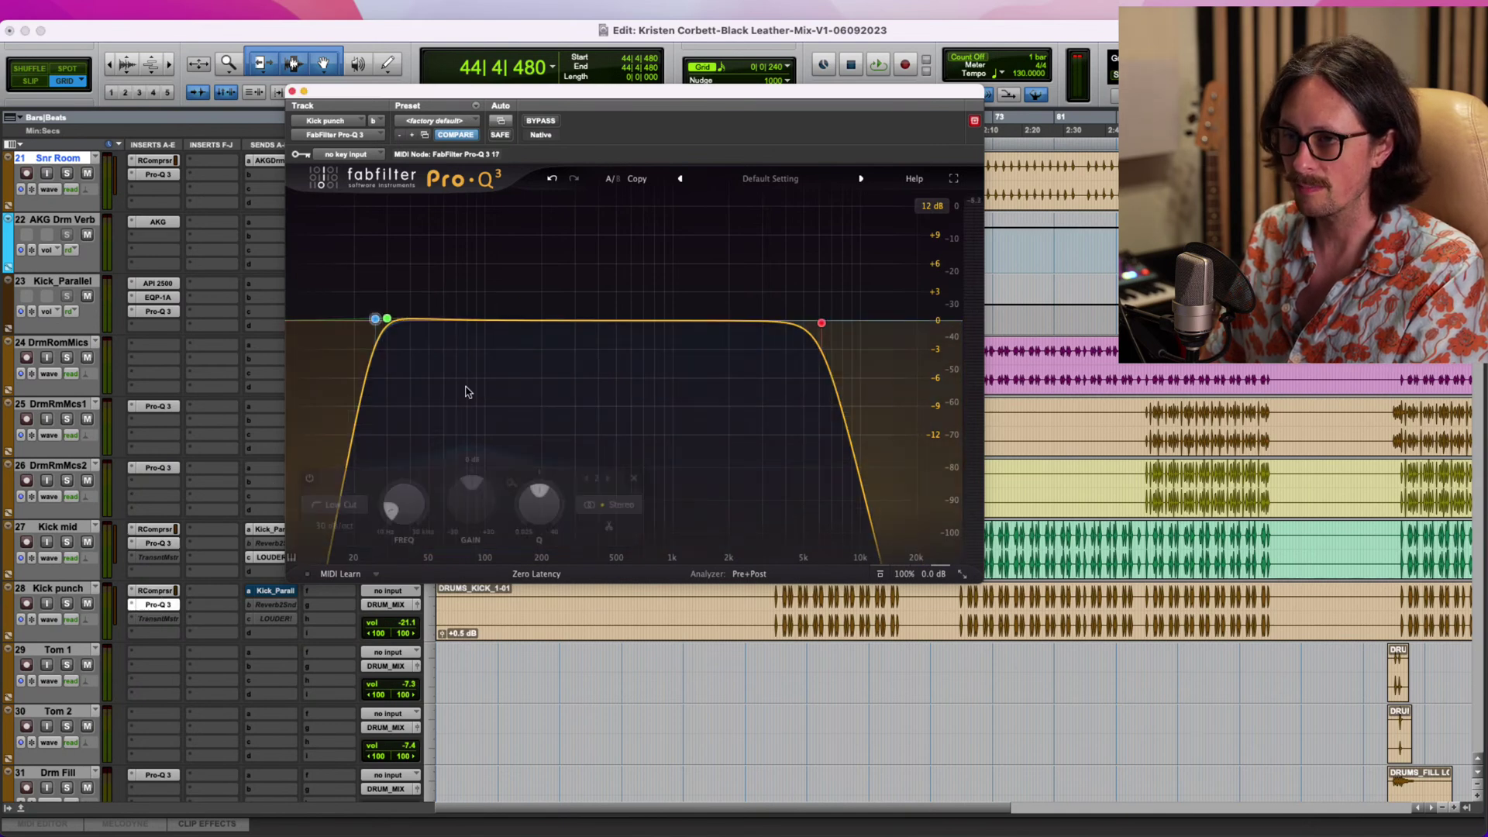
drag(377, 320, 379, 320)
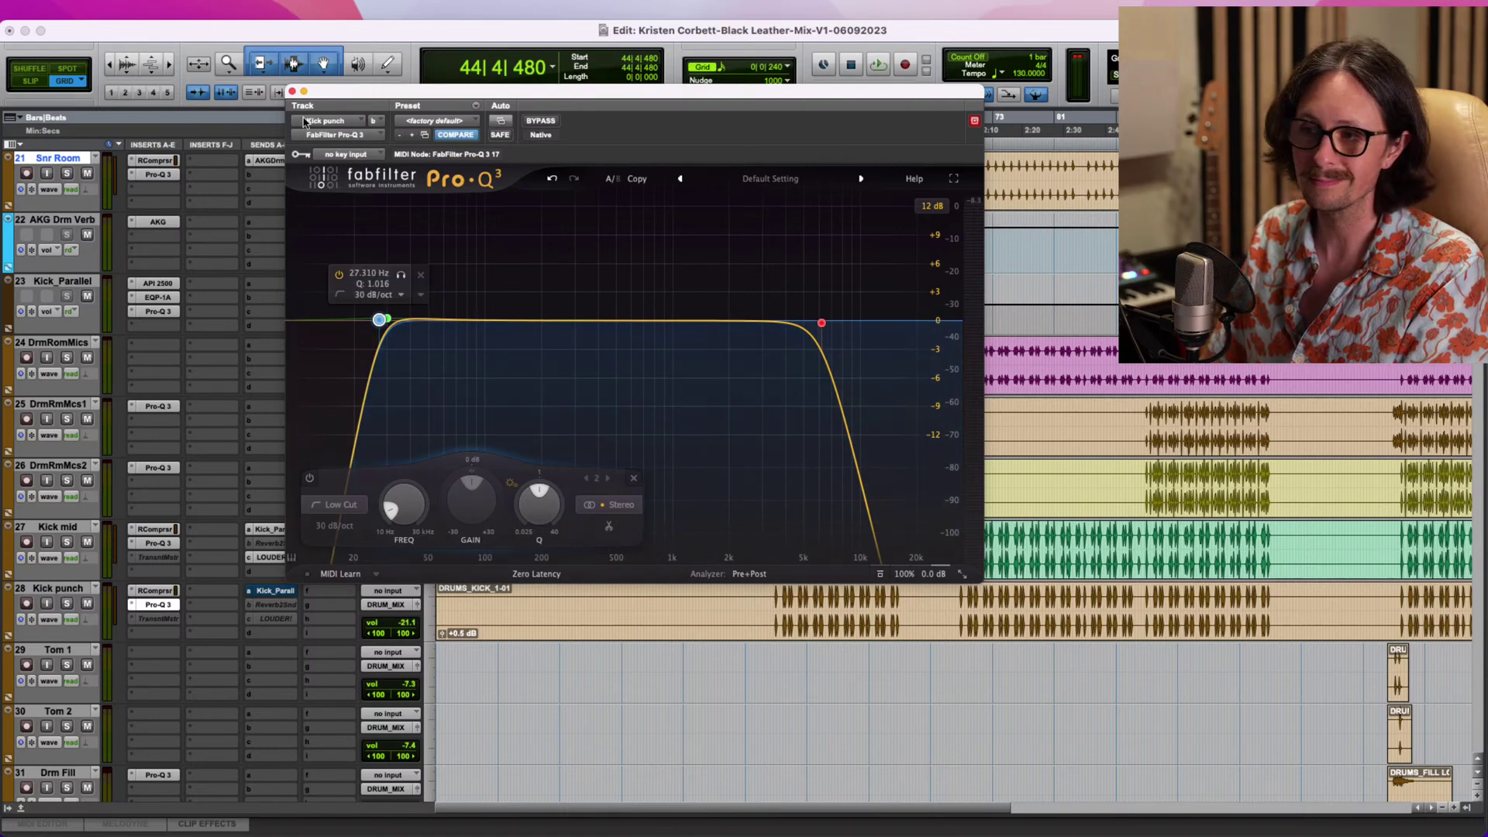
click(292, 92)
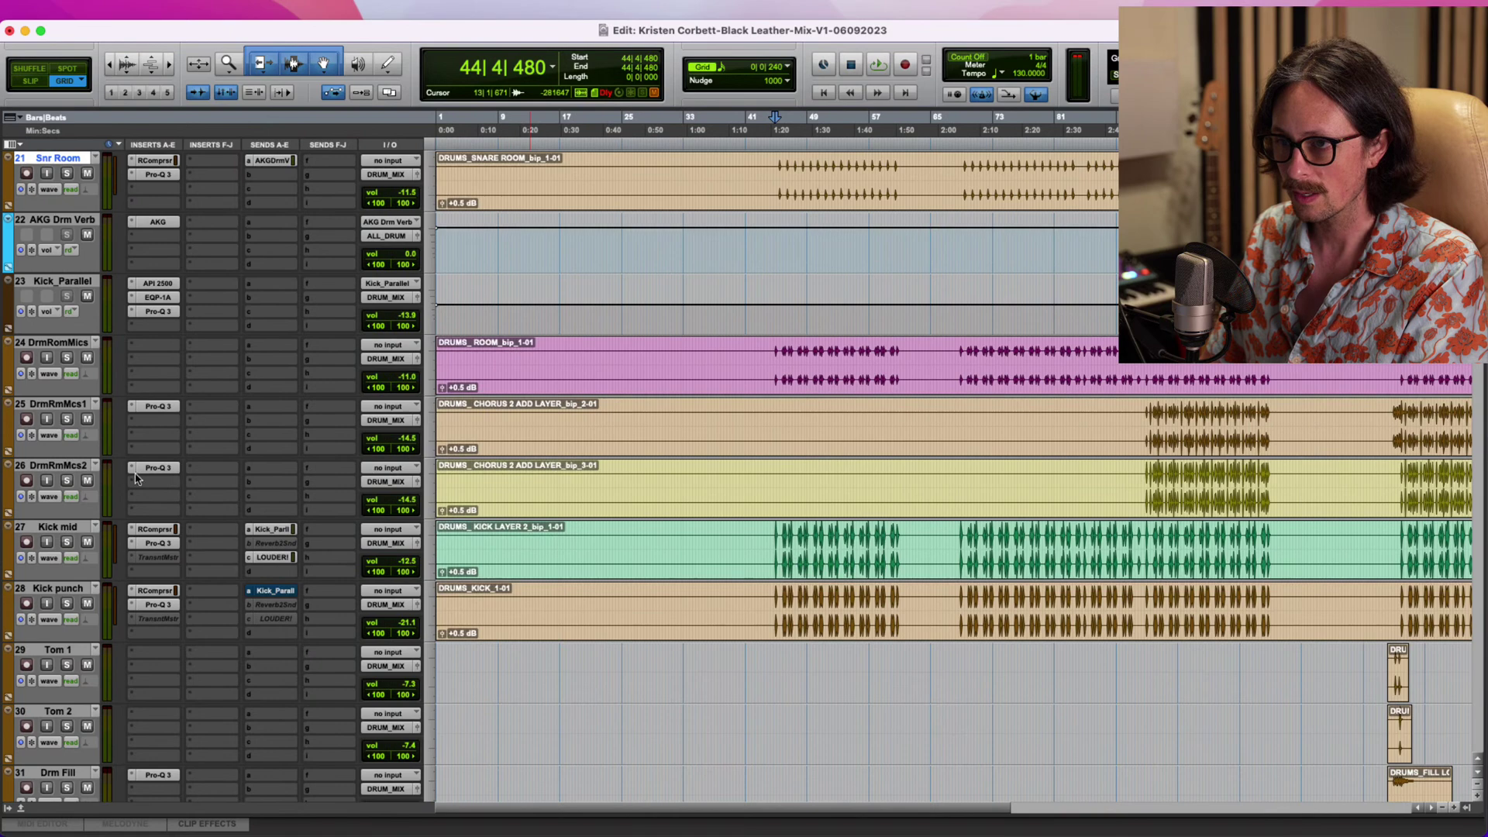
Solo the DrmRomMics track and play it from 44|4|480.
scroll(672, 463, up, 3)
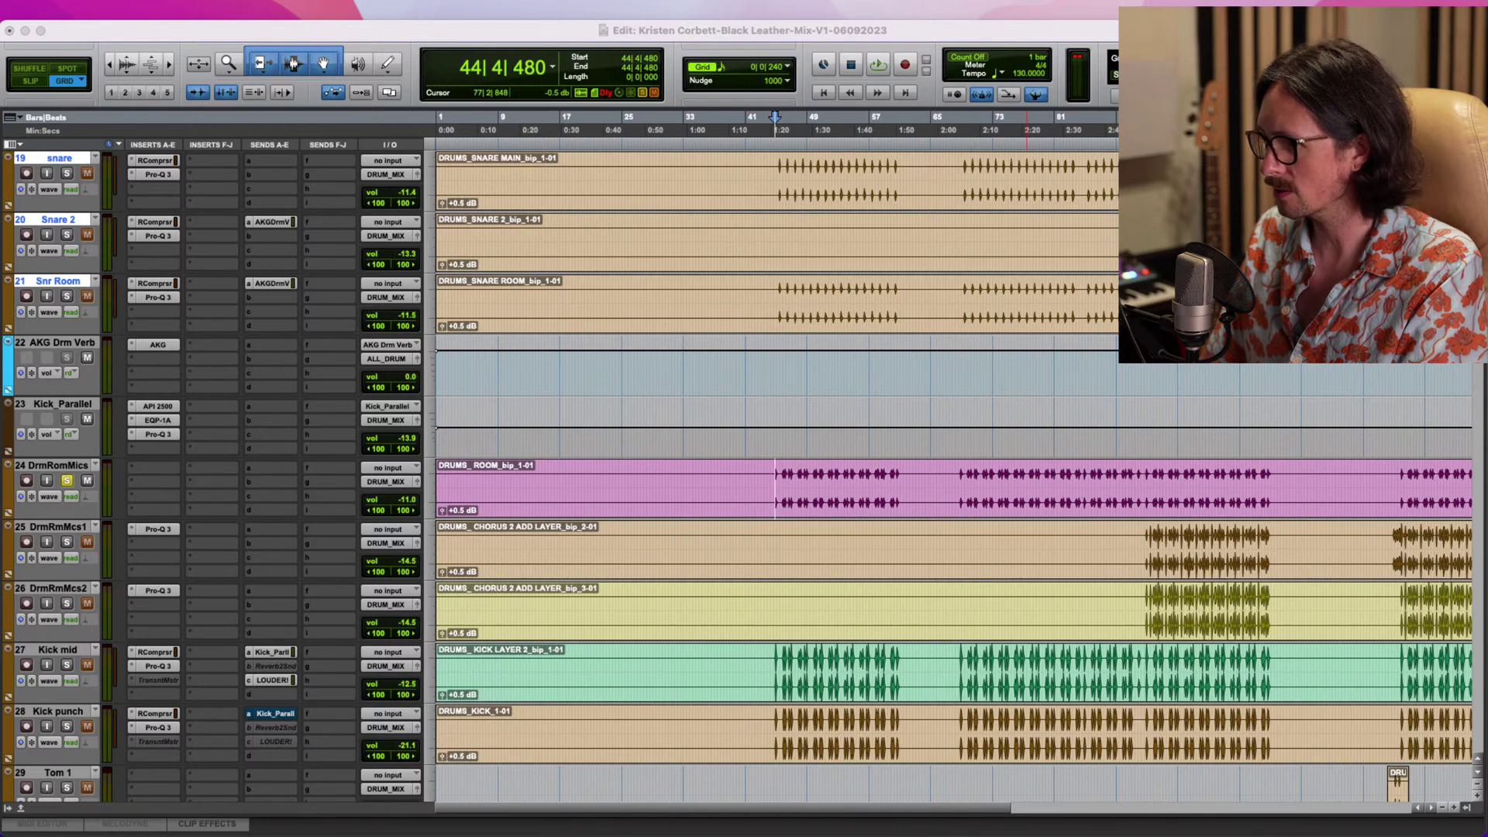
click(1039, 41)
key(space)
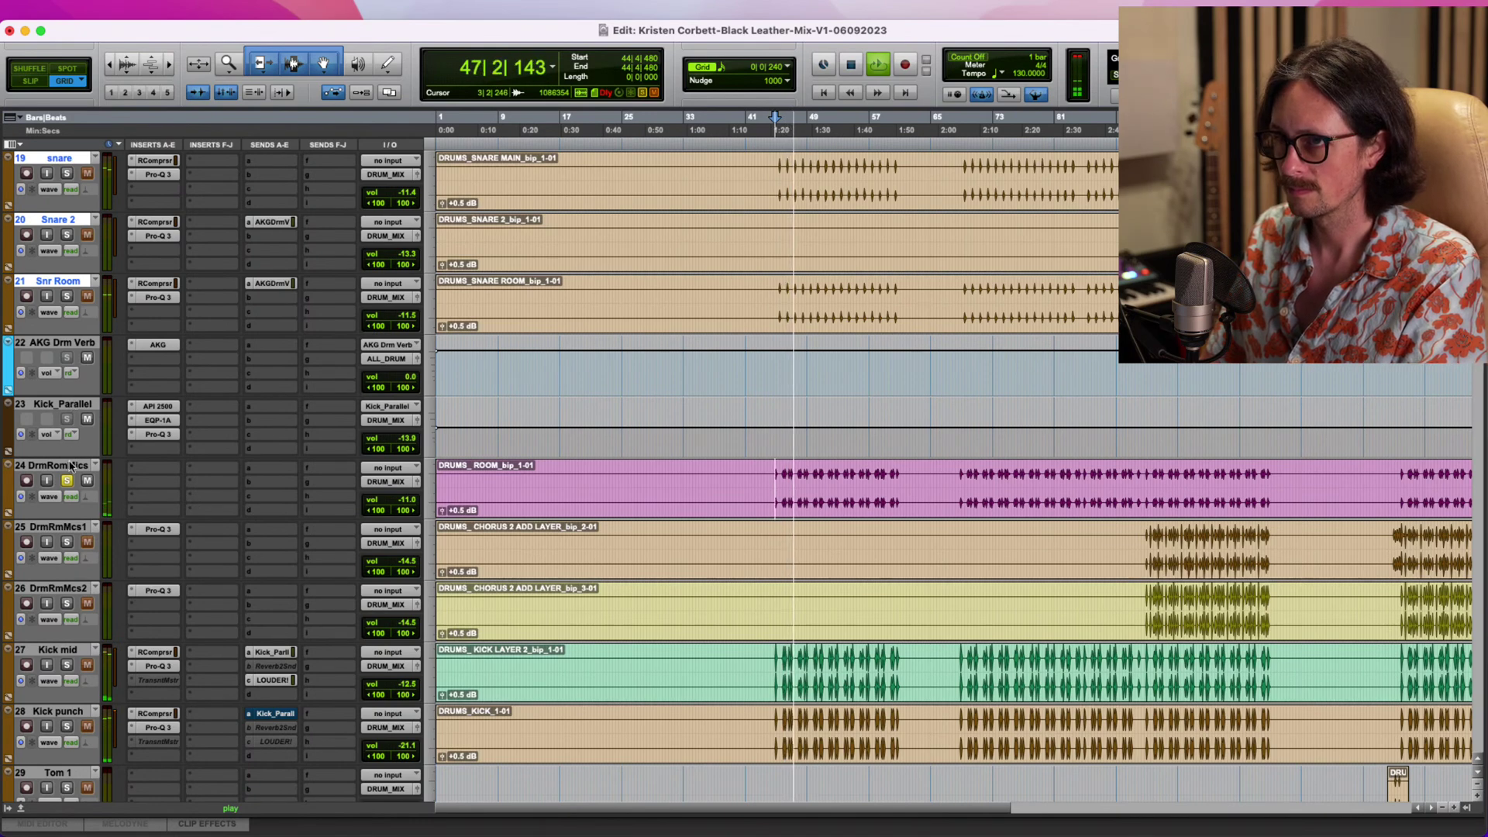
Insert a FabFilter Pro-Q 3 in the first insert slot of the DrmRomMics track and stop playback.
click(148, 474)
click(217, 434)
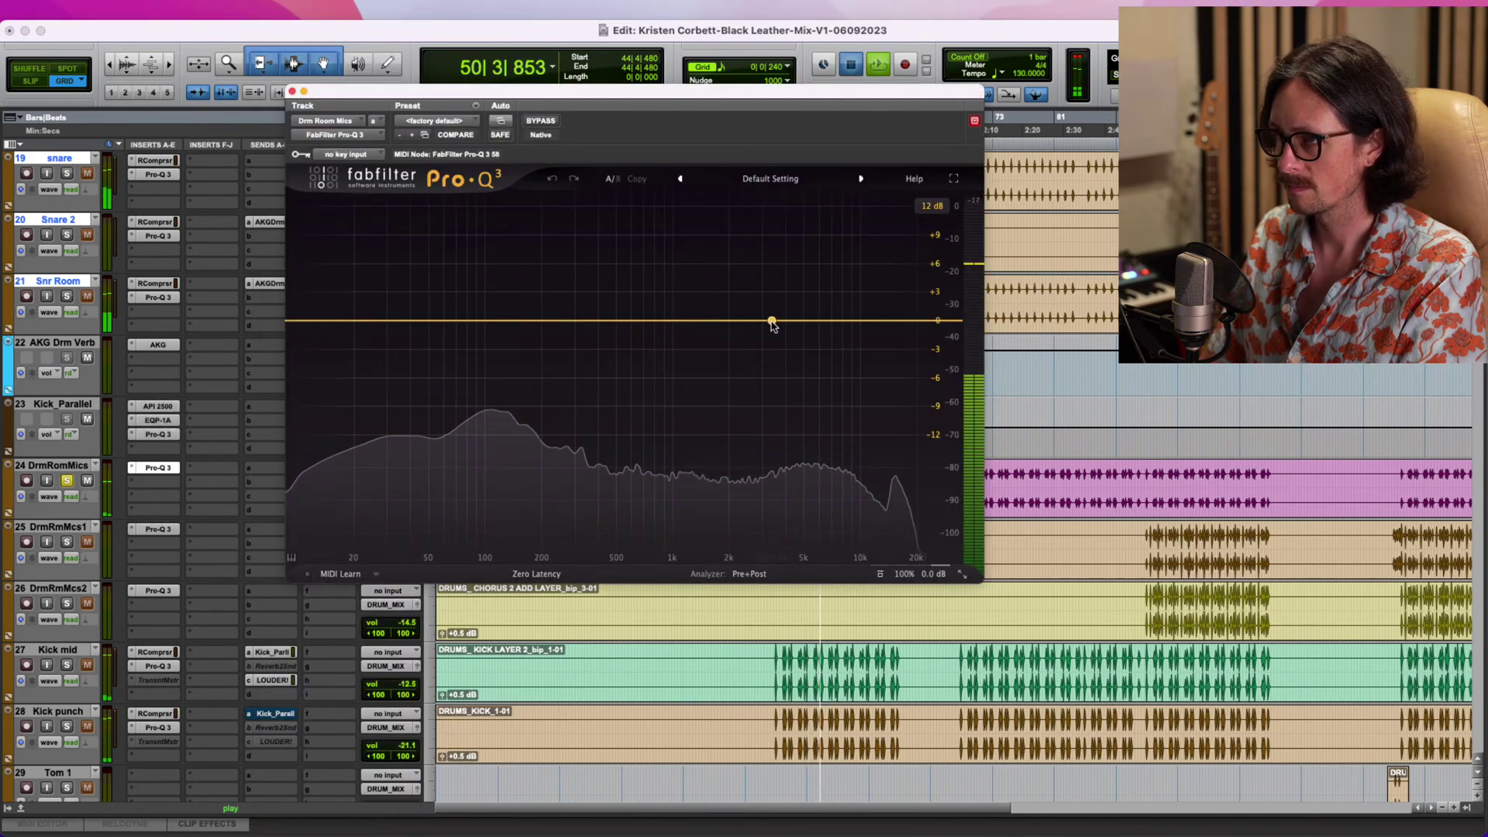
key(space)
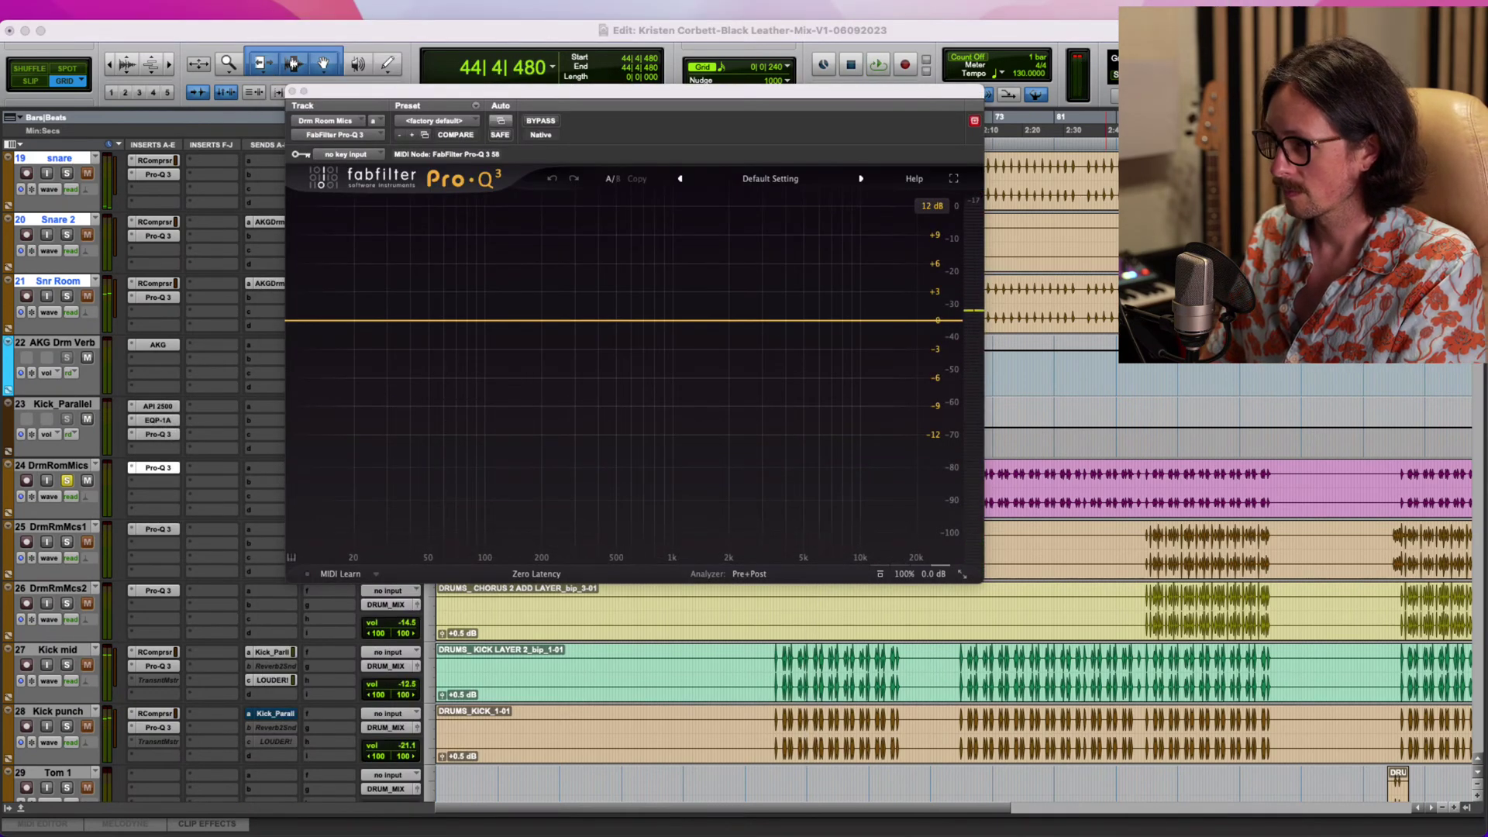
In the DrmRomMics Pro-Q 3, add a 30 dB/oct low cut at about 30 Hz and a 12 dB/oct high cut at about 4 kHz.
click(572, 38)
click(348, 322)
click(348, 322)
click(341, 296)
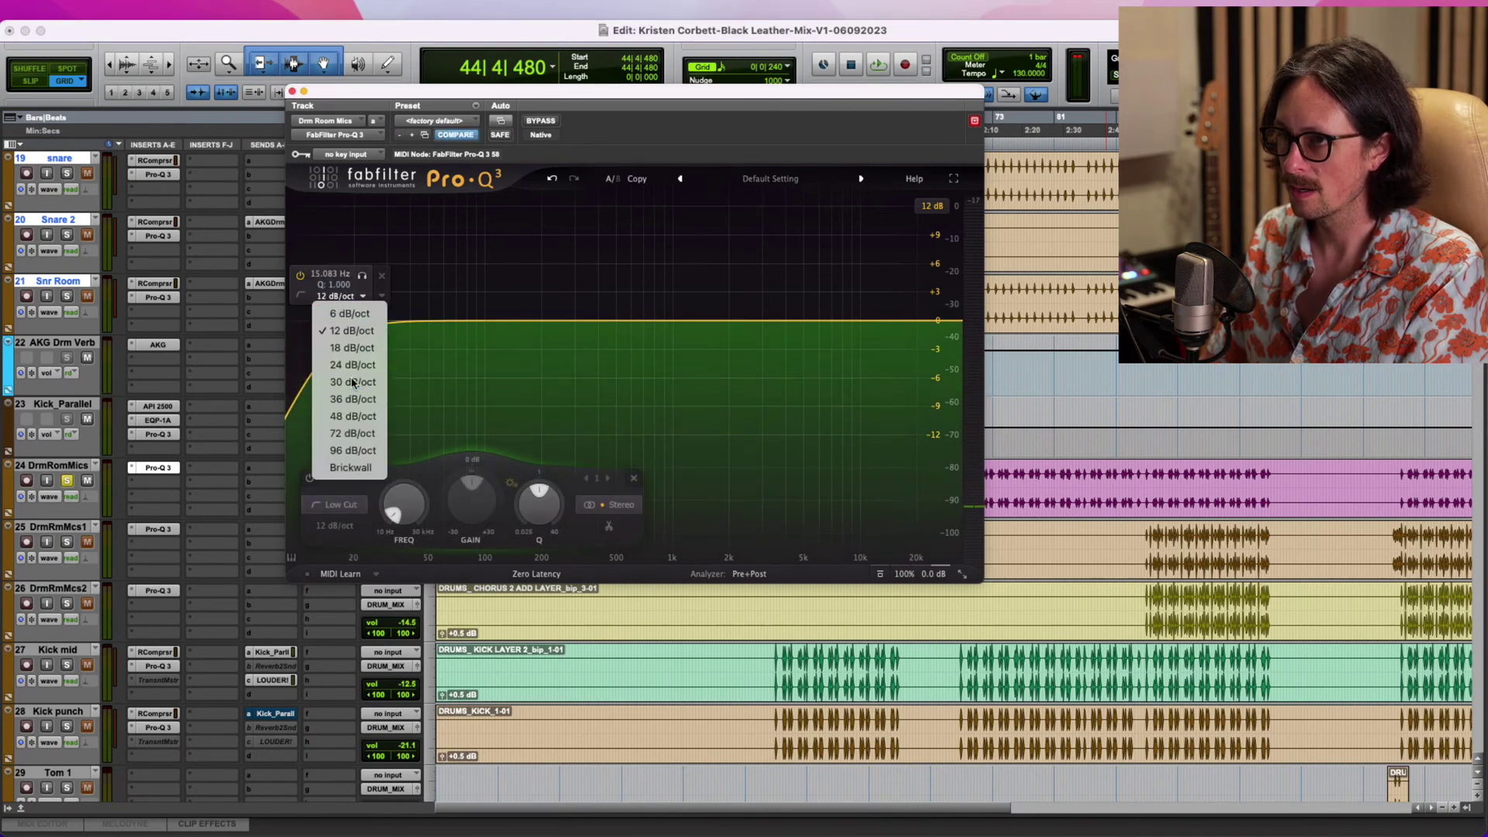
click(353, 381)
drag(333, 323, 388, 321)
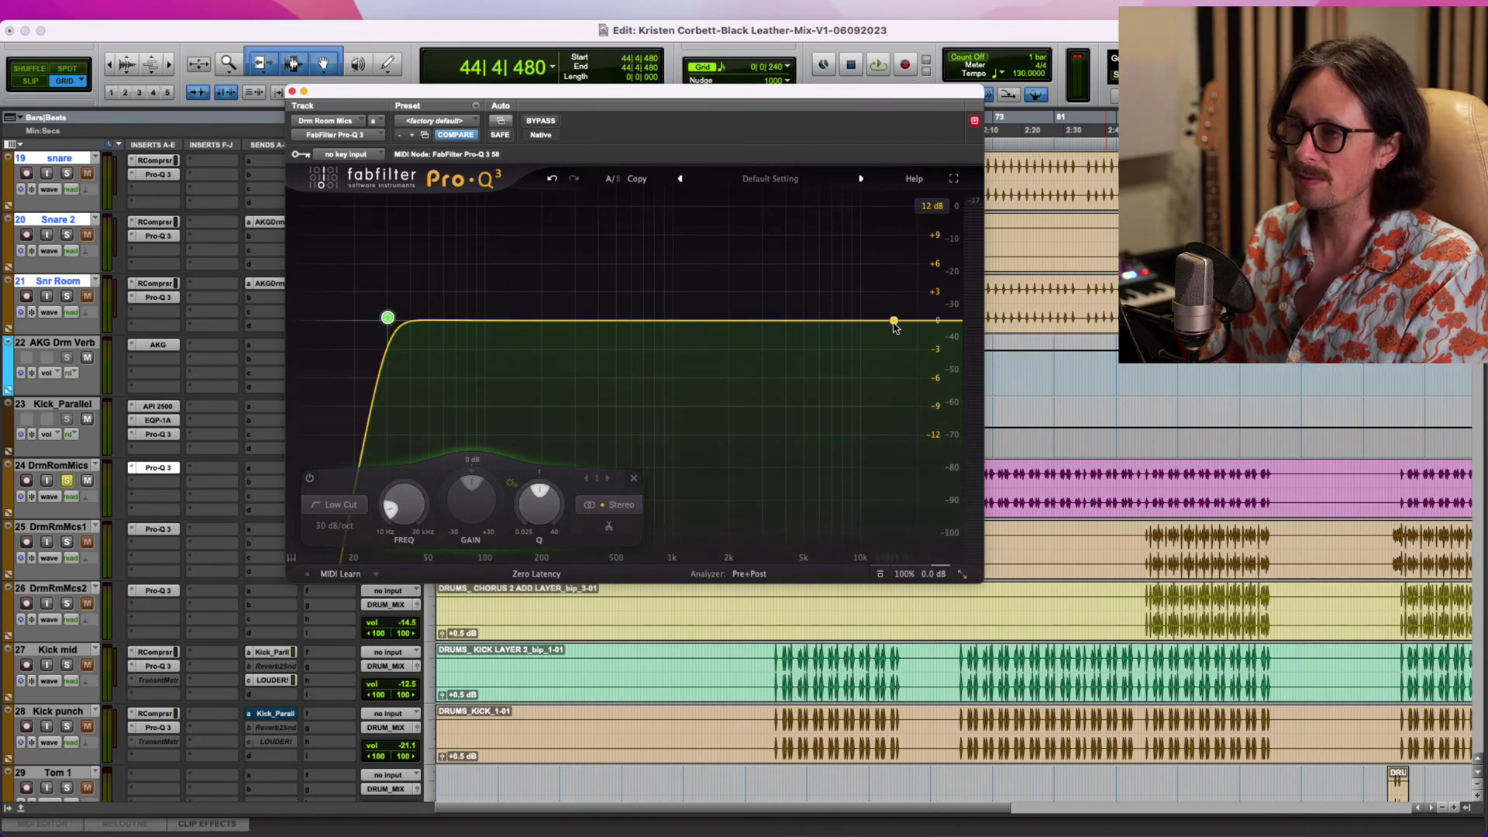
drag(907, 324, 786, 304)
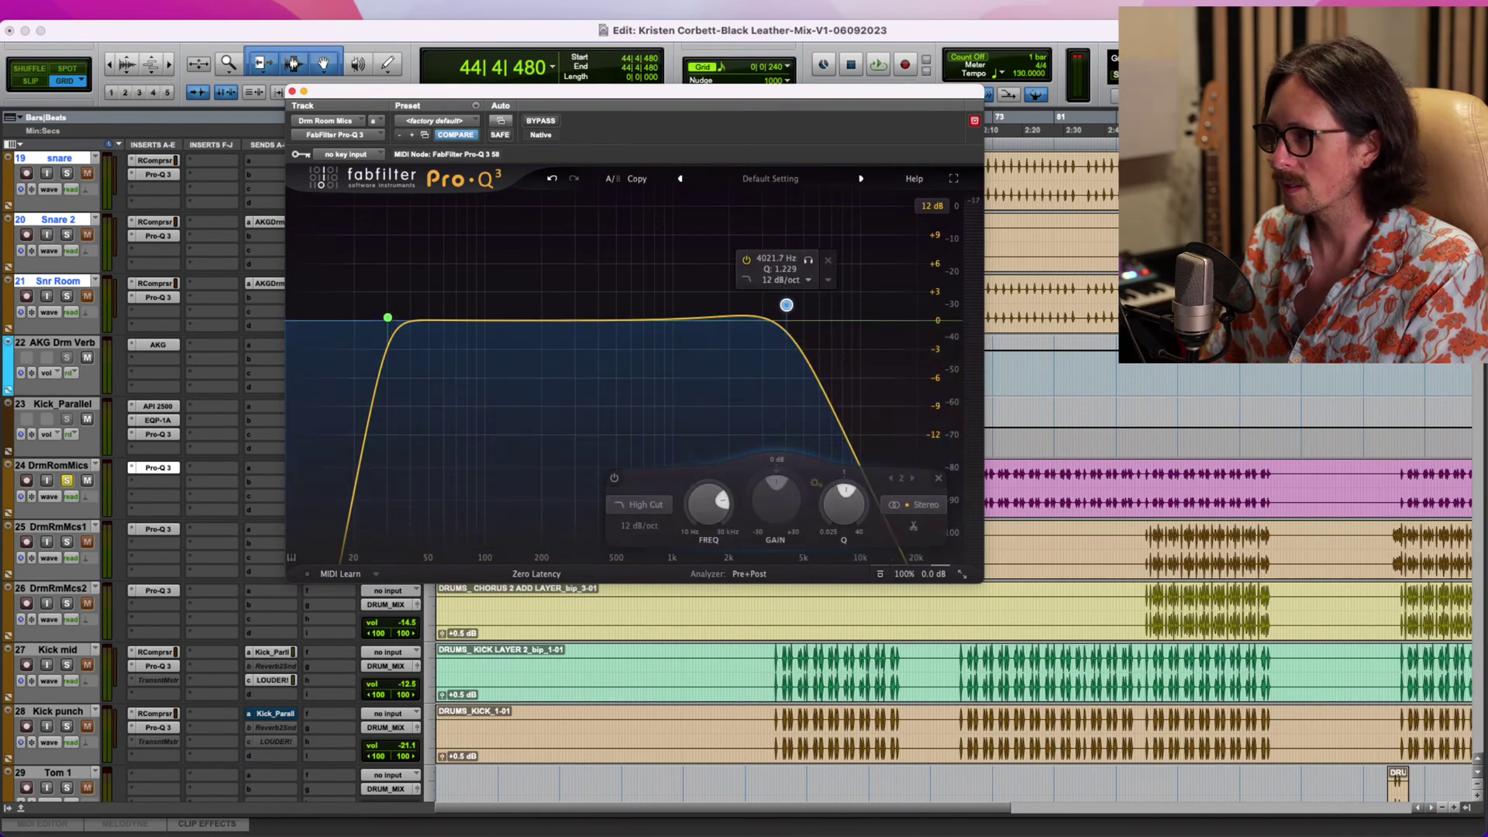
Check the DrmRomMics room sound, raise its Pro-Q 3 high cut to just above 5 kHz, then unsolo the track and close the EQ.
key(space)
key(space)
drag(786, 305, 816, 319)
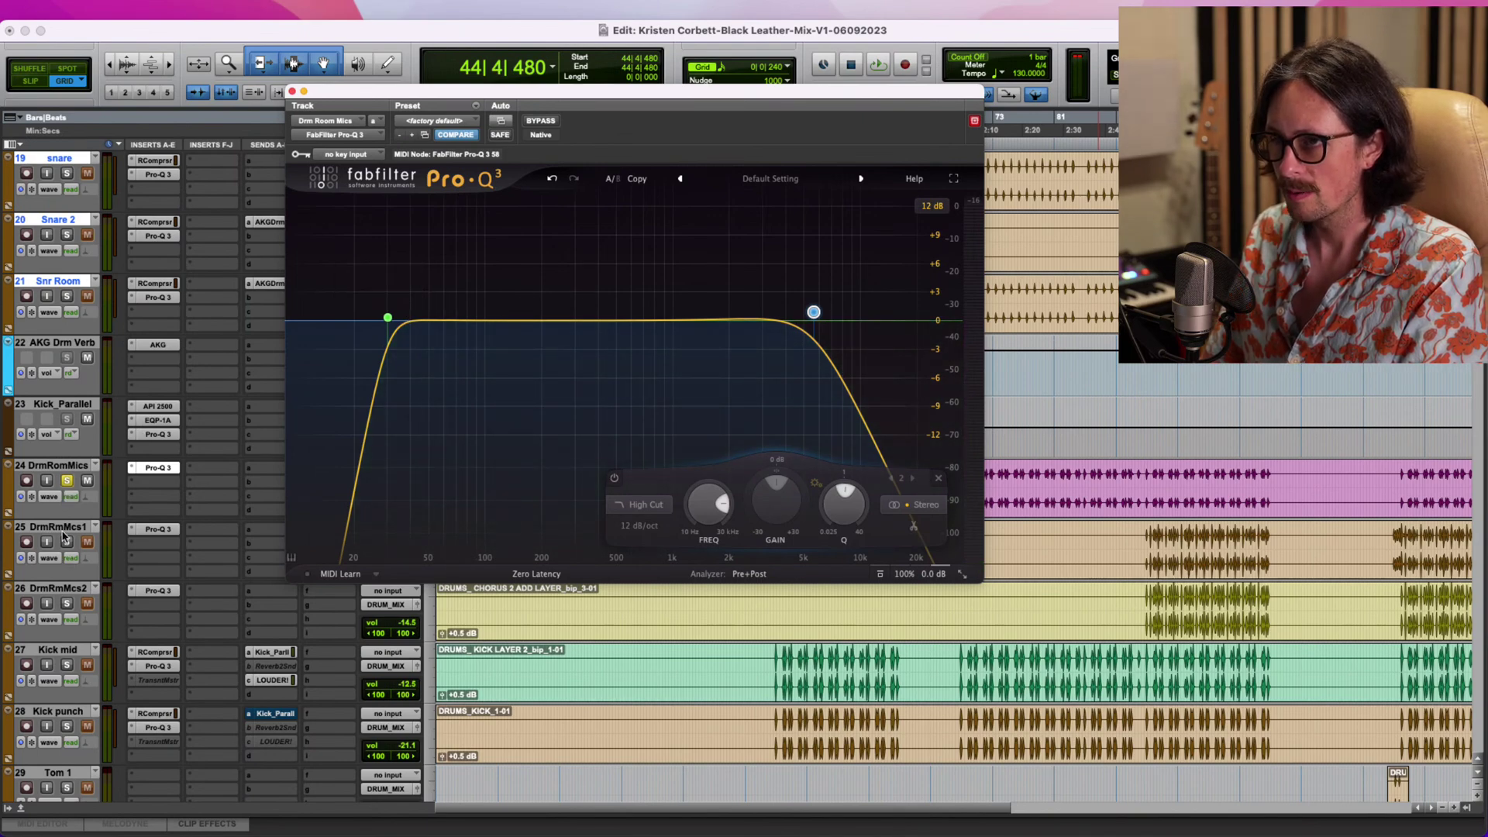
click(66, 480)
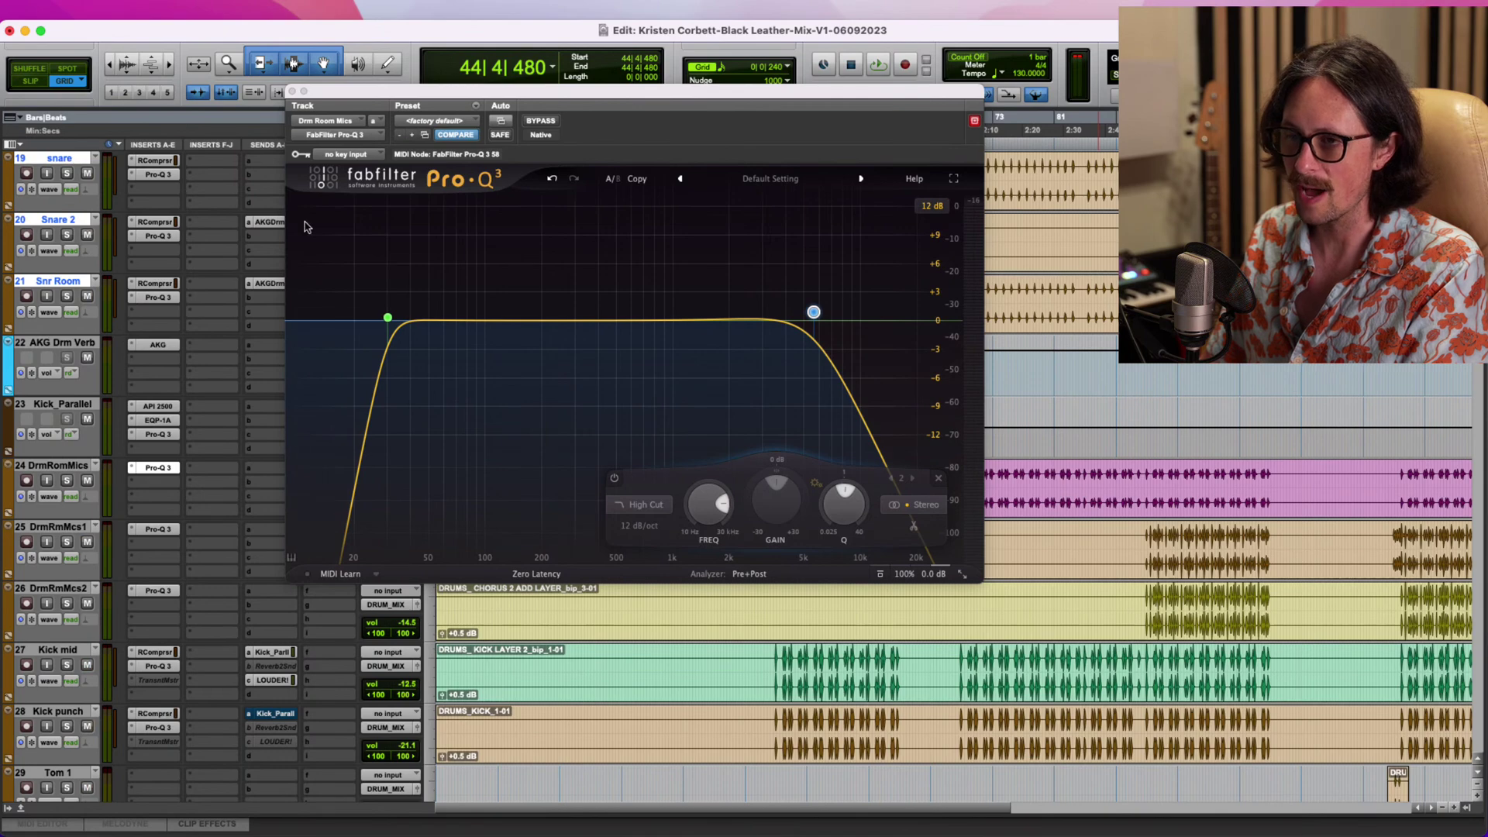
click(289, 91)
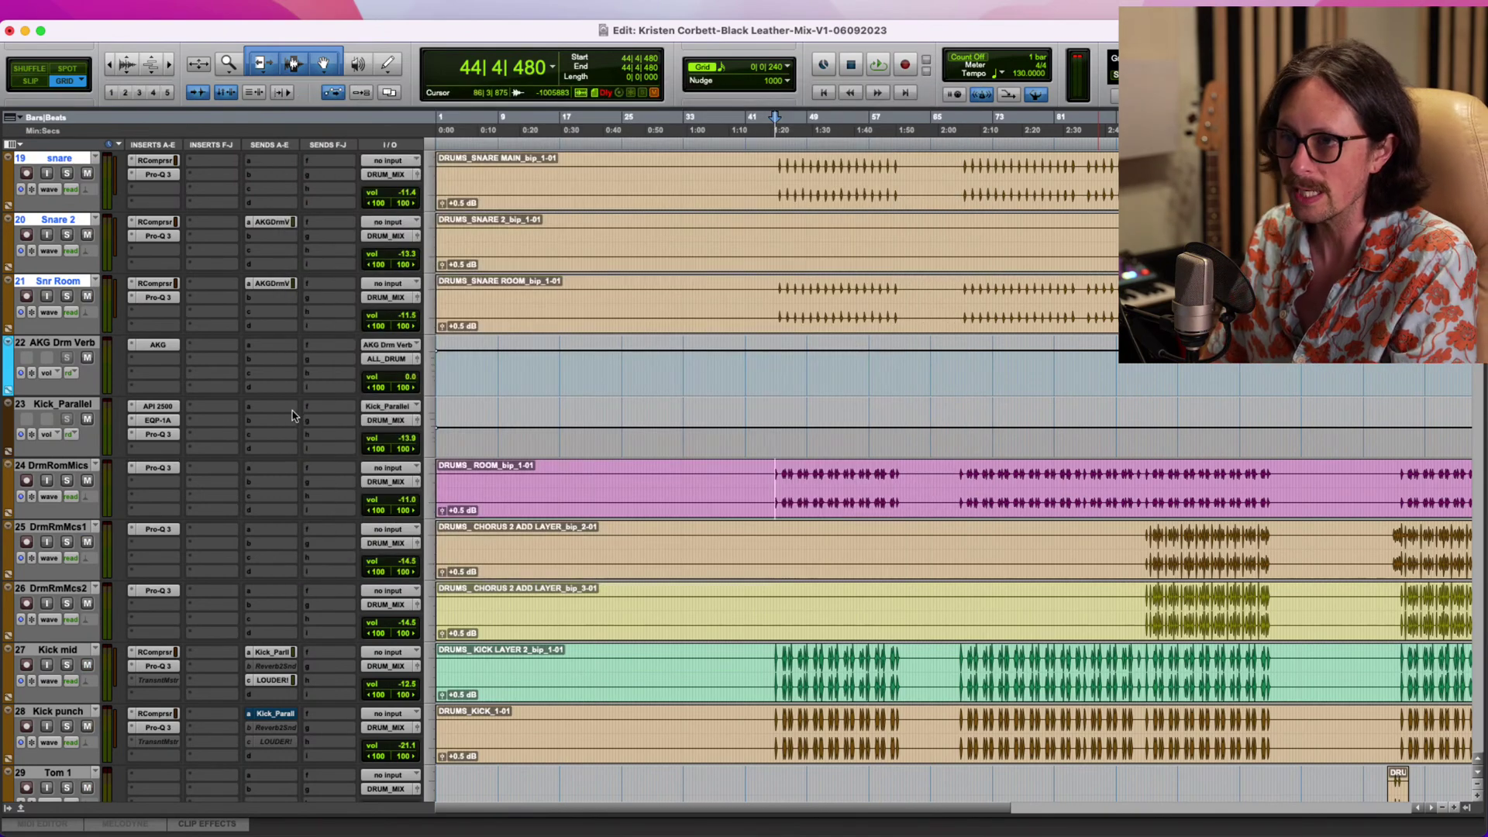
Review the API 2500 and EQP-1A on Kick_Parallel, then raise its Pro-Q 3 low cut to 28.478 Hz.
click(159, 406)
click(158, 420)
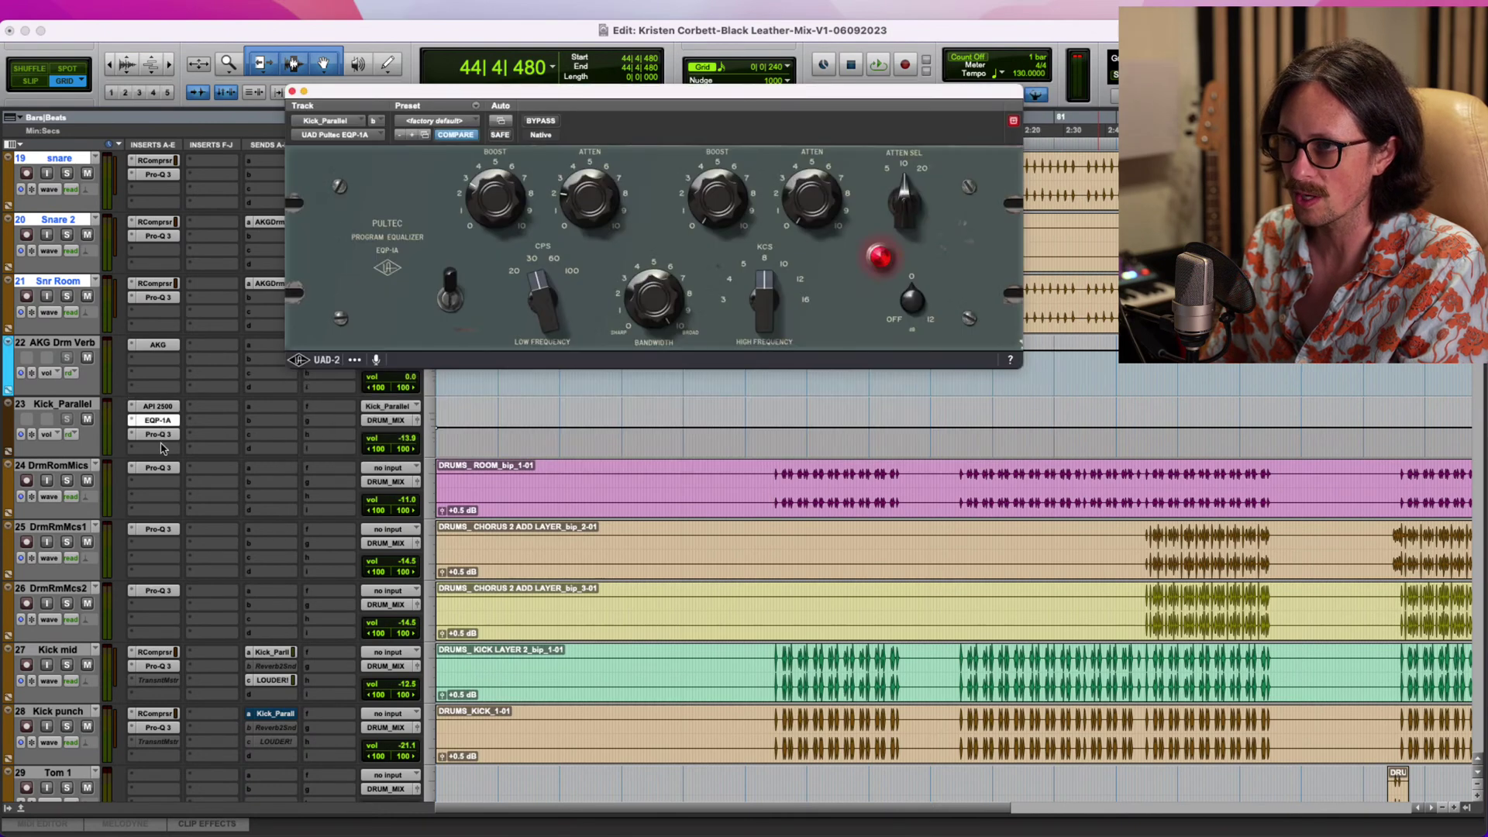
click(159, 435)
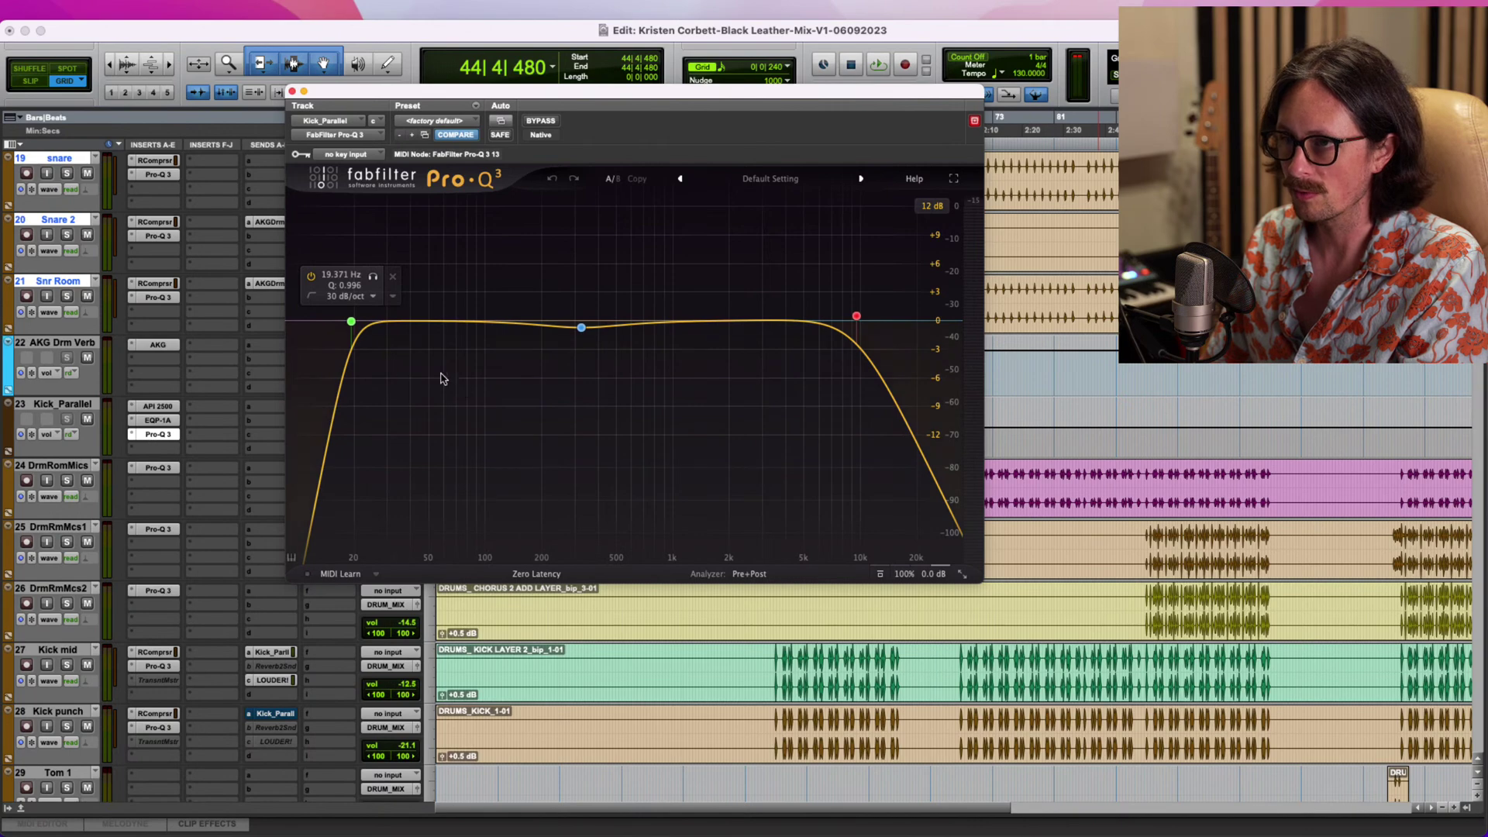
drag(353, 327, 384, 327)
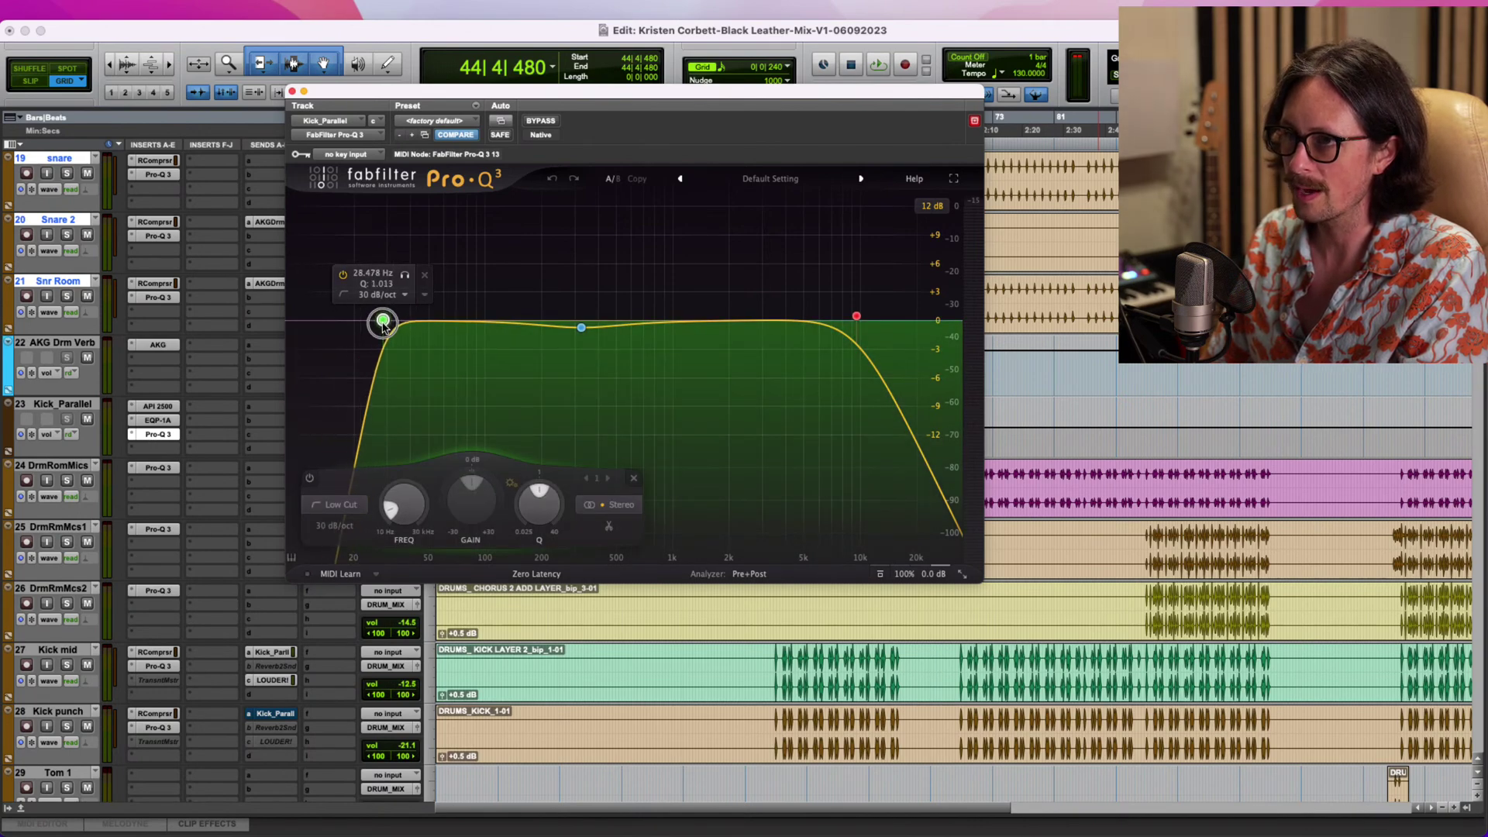
Inspect the AKG BX 20 reverb on AKG Drm Verb and the Pro-Q 3 and RCompressor on Snr Room.
click(158, 346)
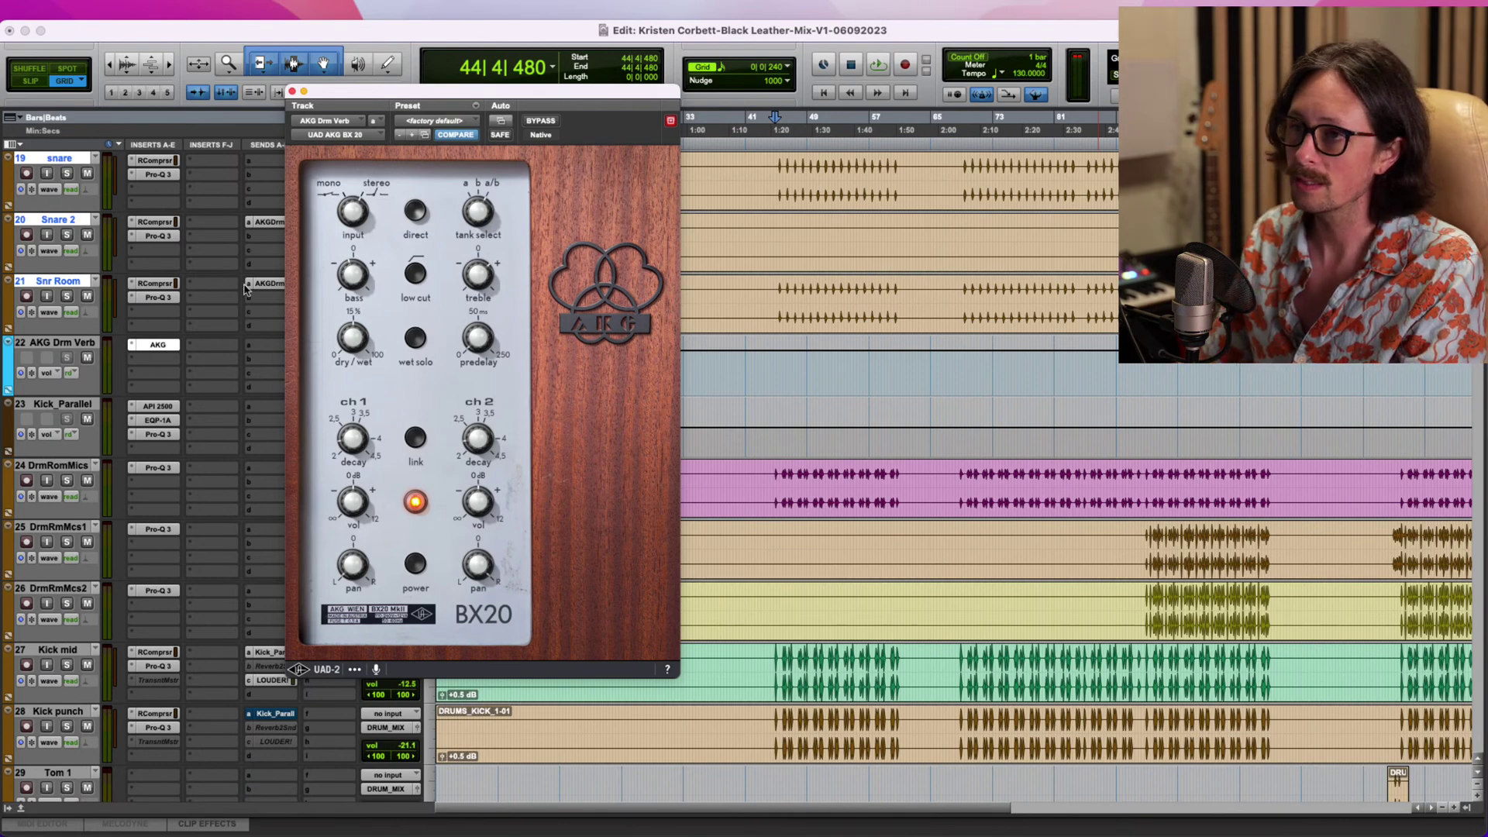
click(292, 92)
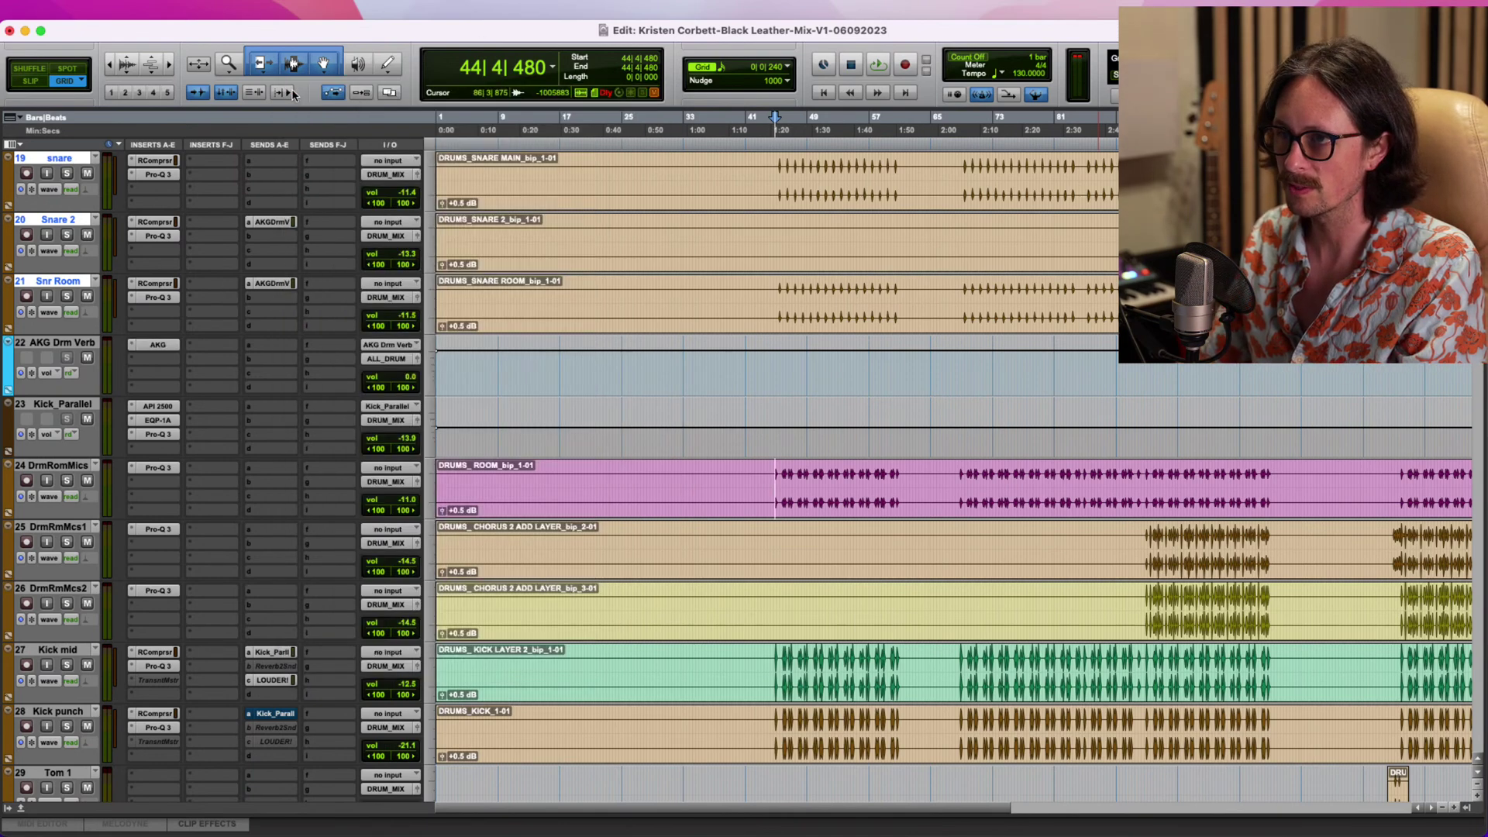
click(154, 299)
click(158, 285)
Play from 44|4|480, audition Snr Room and Snare 2 in solo, and leave snare and Snr Room soloed.
click(69, 296)
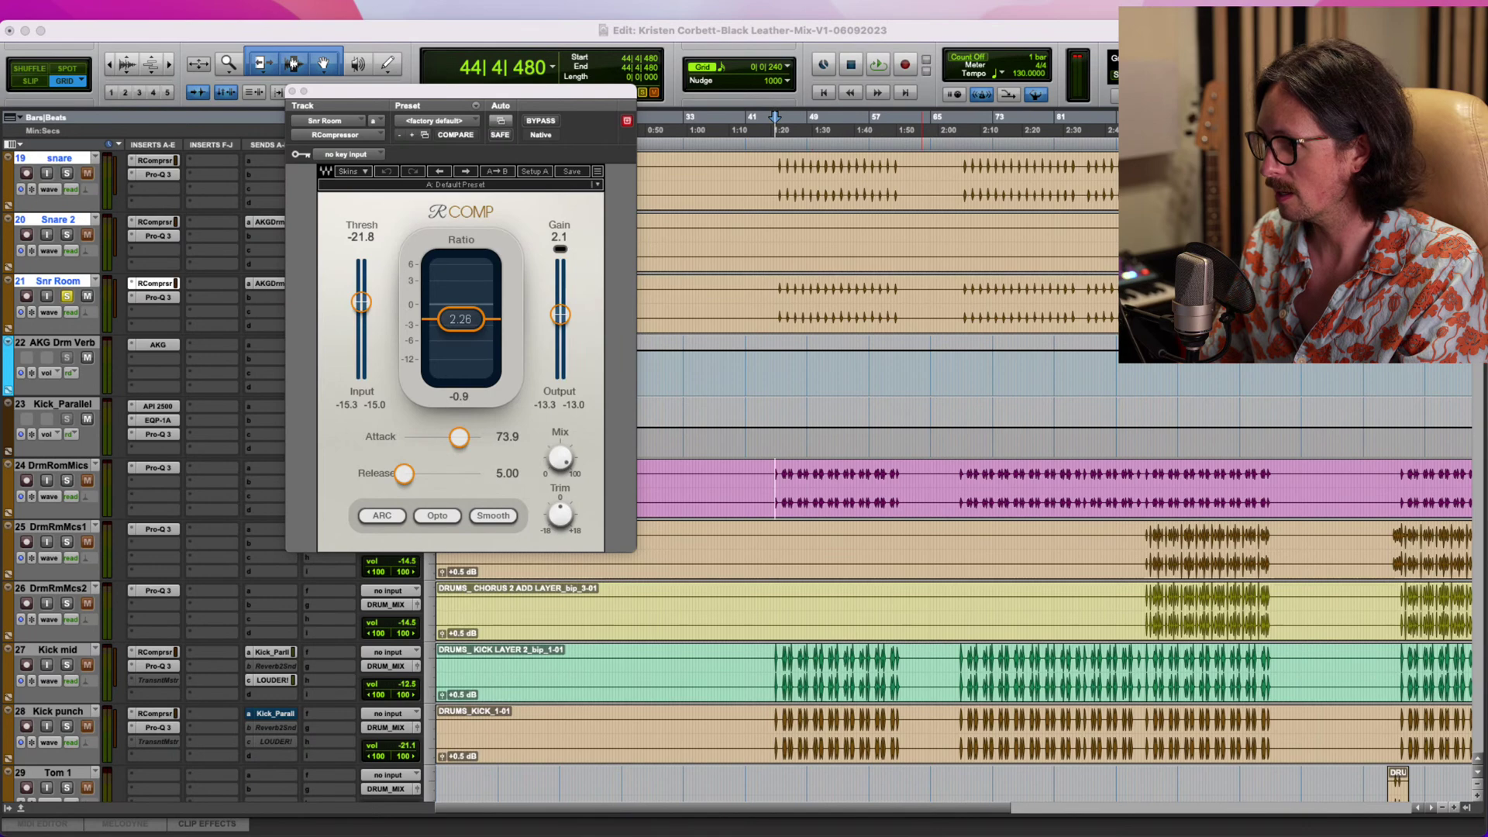
key(space)
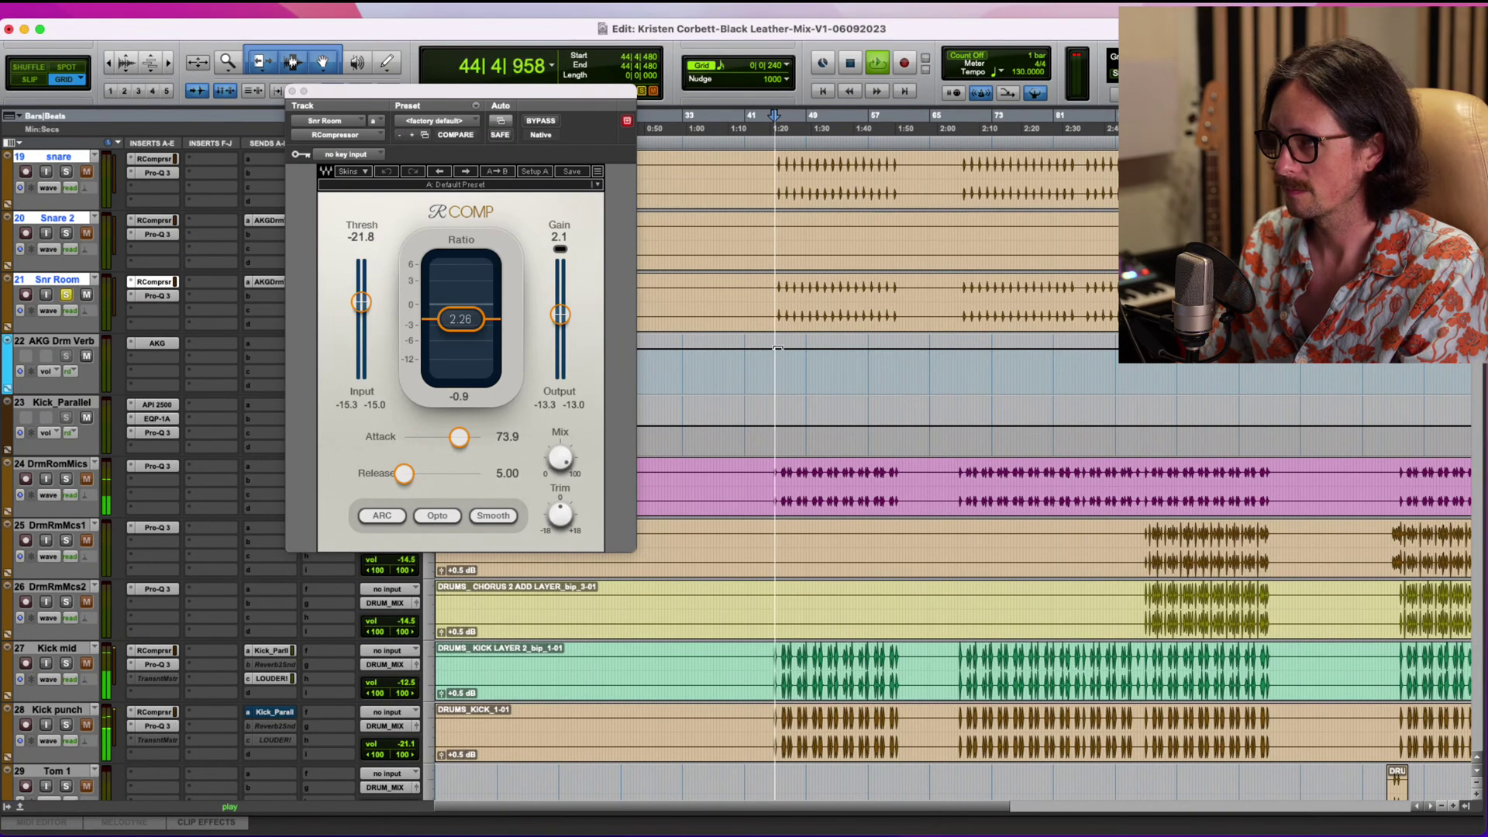
click(67, 233)
click(67, 295)
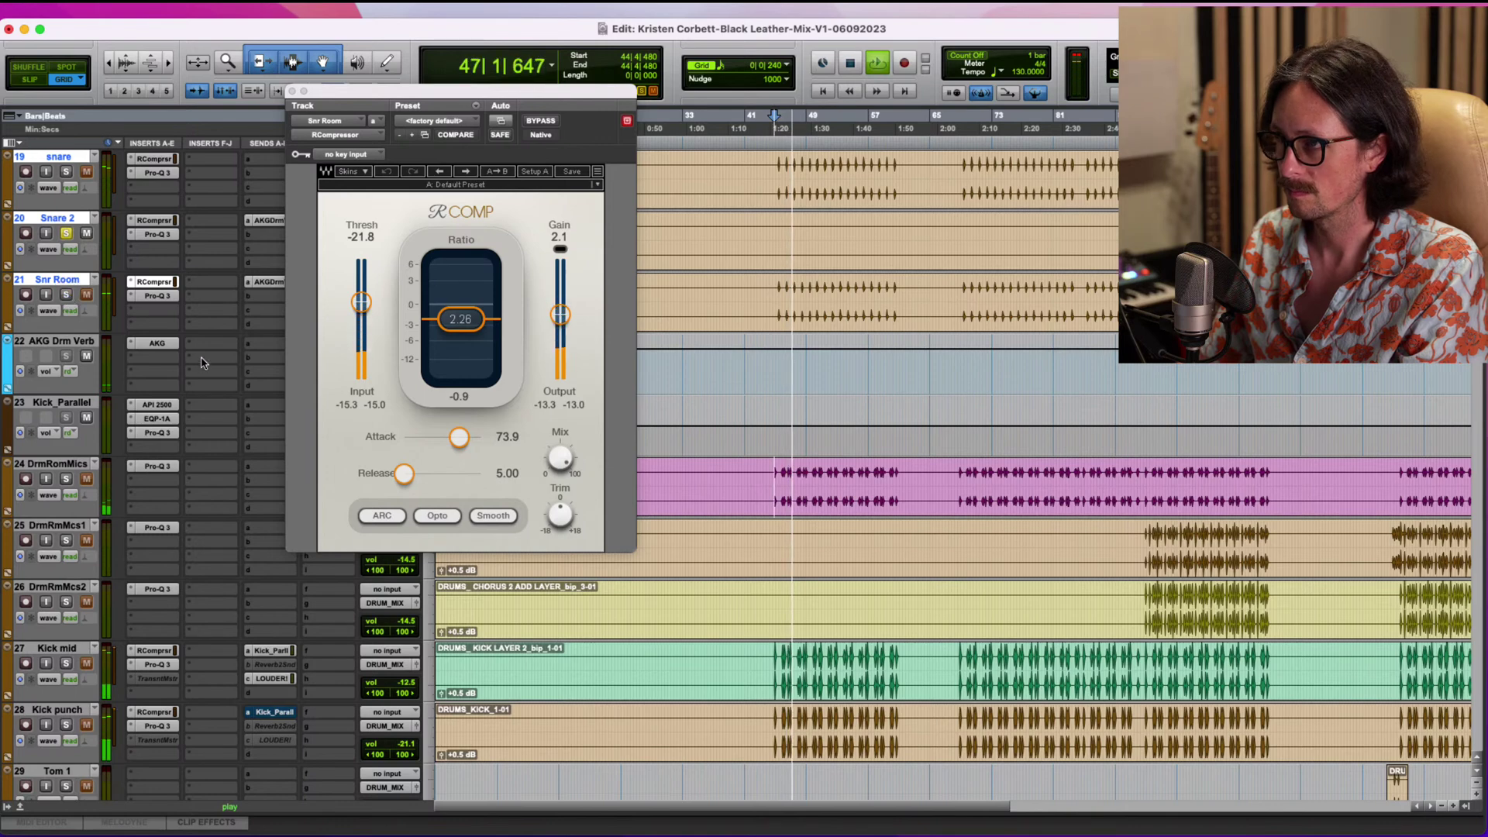
click(67, 171)
click(66, 234)
click(67, 295)
Add Tambo-1, rim knock, Crash and Ride to the soloed drums and restart playback from 44|4|480.
scroll(807, 384, up, 3)
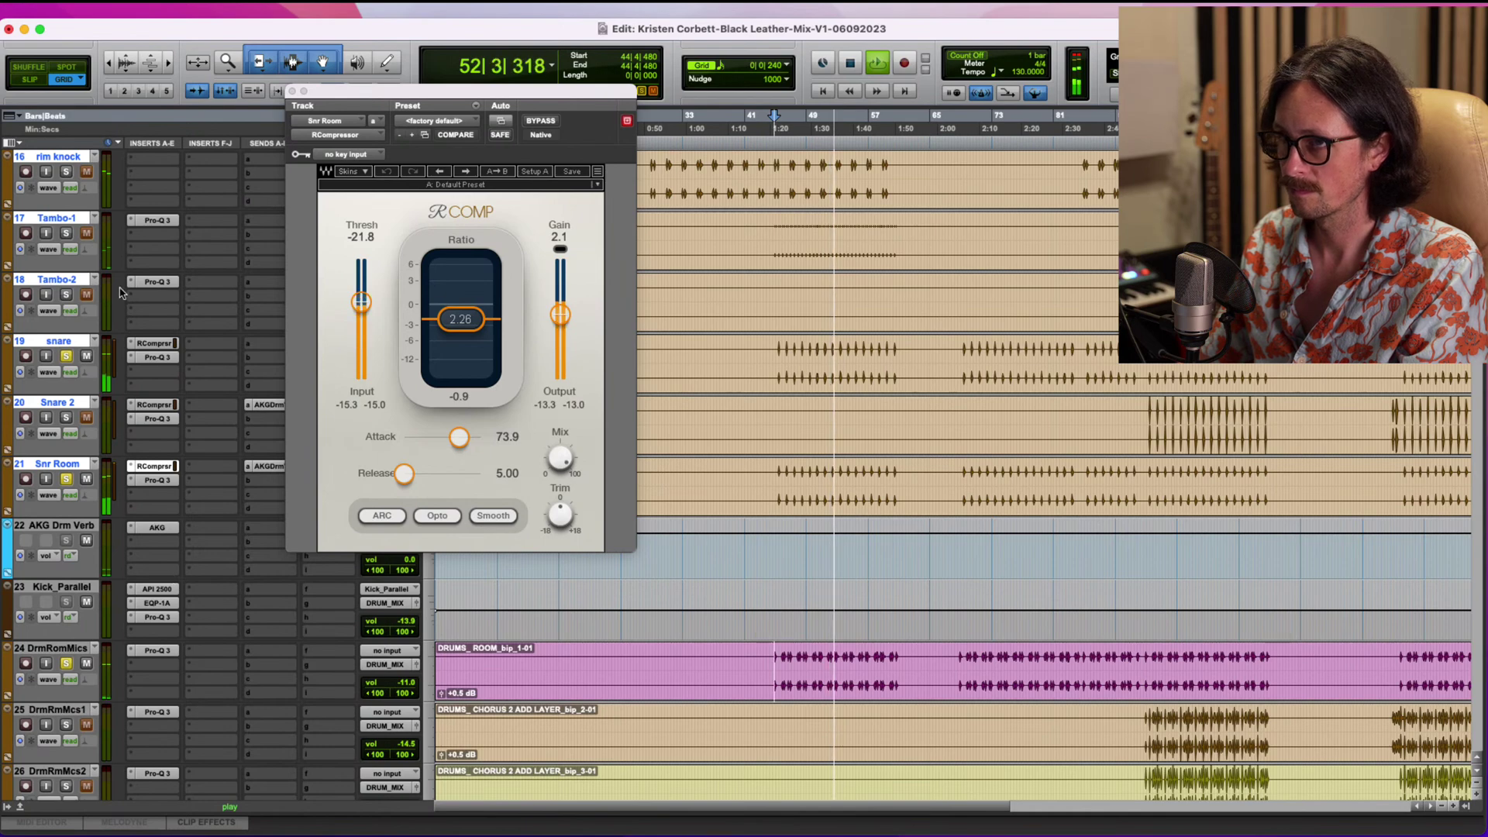
click(66, 235)
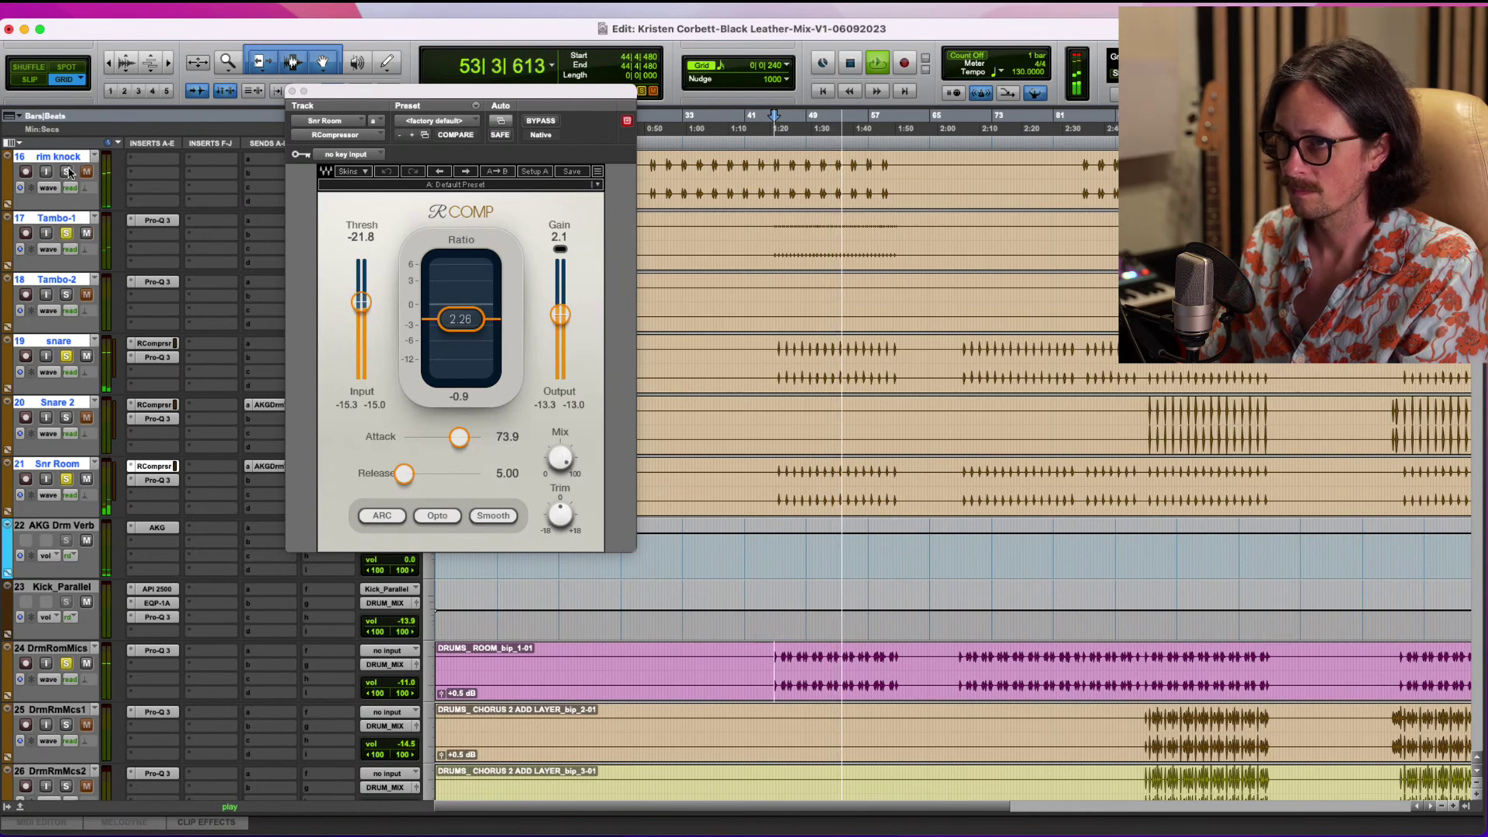
scroll(731, 310, up, 3)
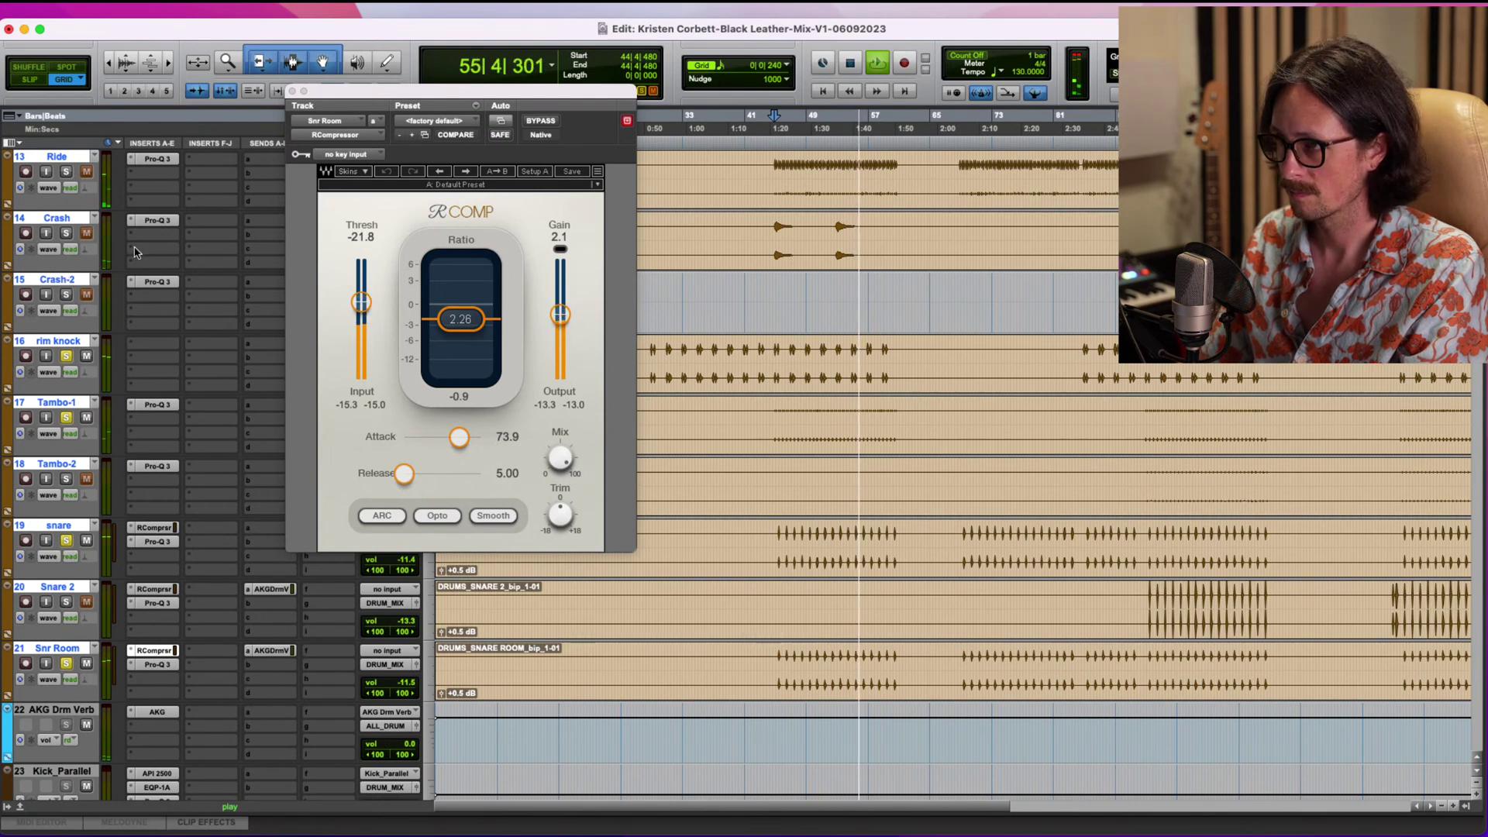
click(66, 232)
key(space)
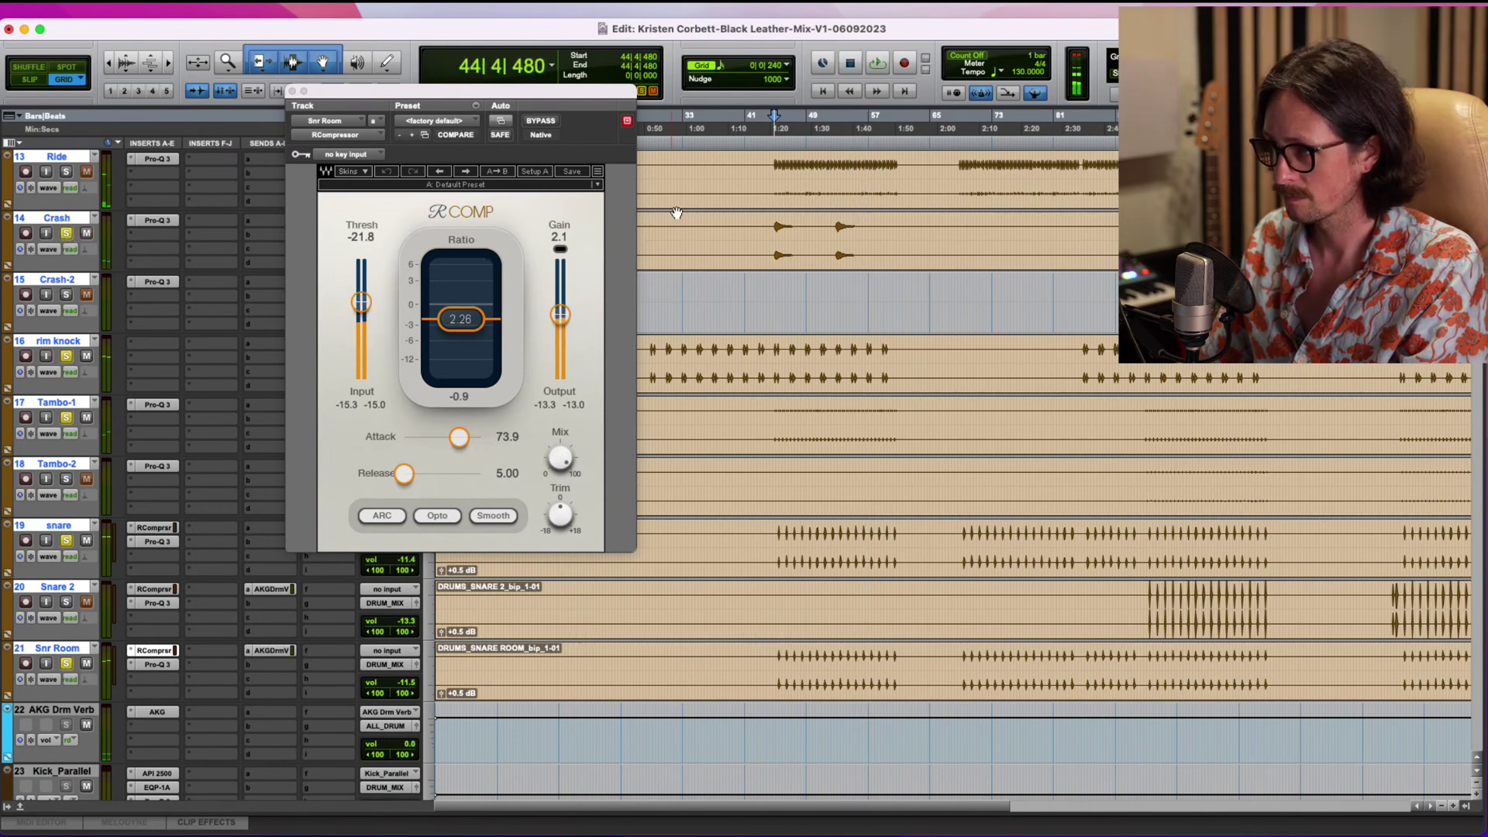
key(space)
click(62, 171)
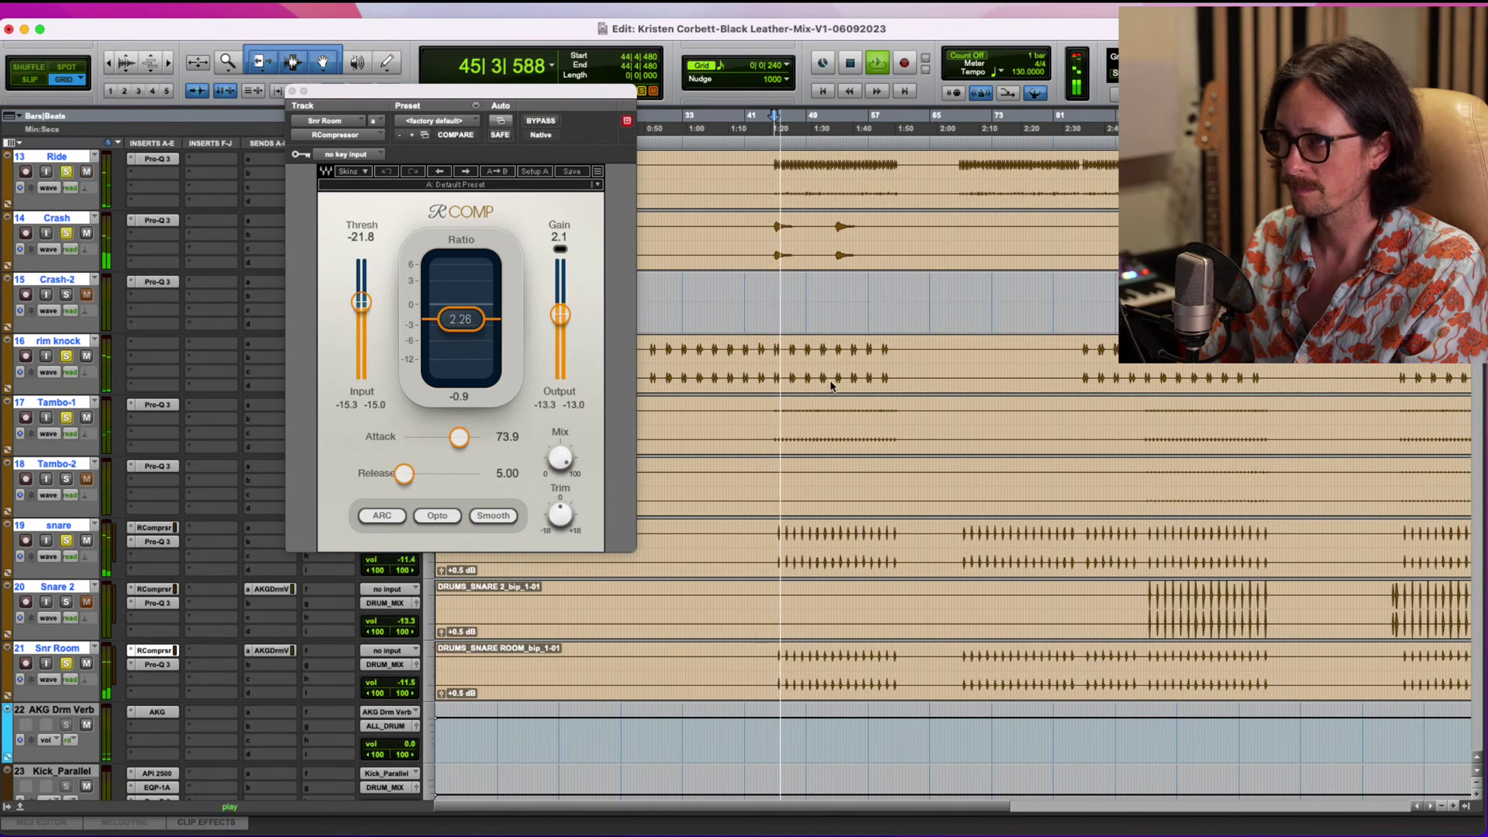
Close the RCompressor window and add Kick mid and Kick punch to the soloed drums.
scroll(801, 382, up, 10)
click(292, 91)
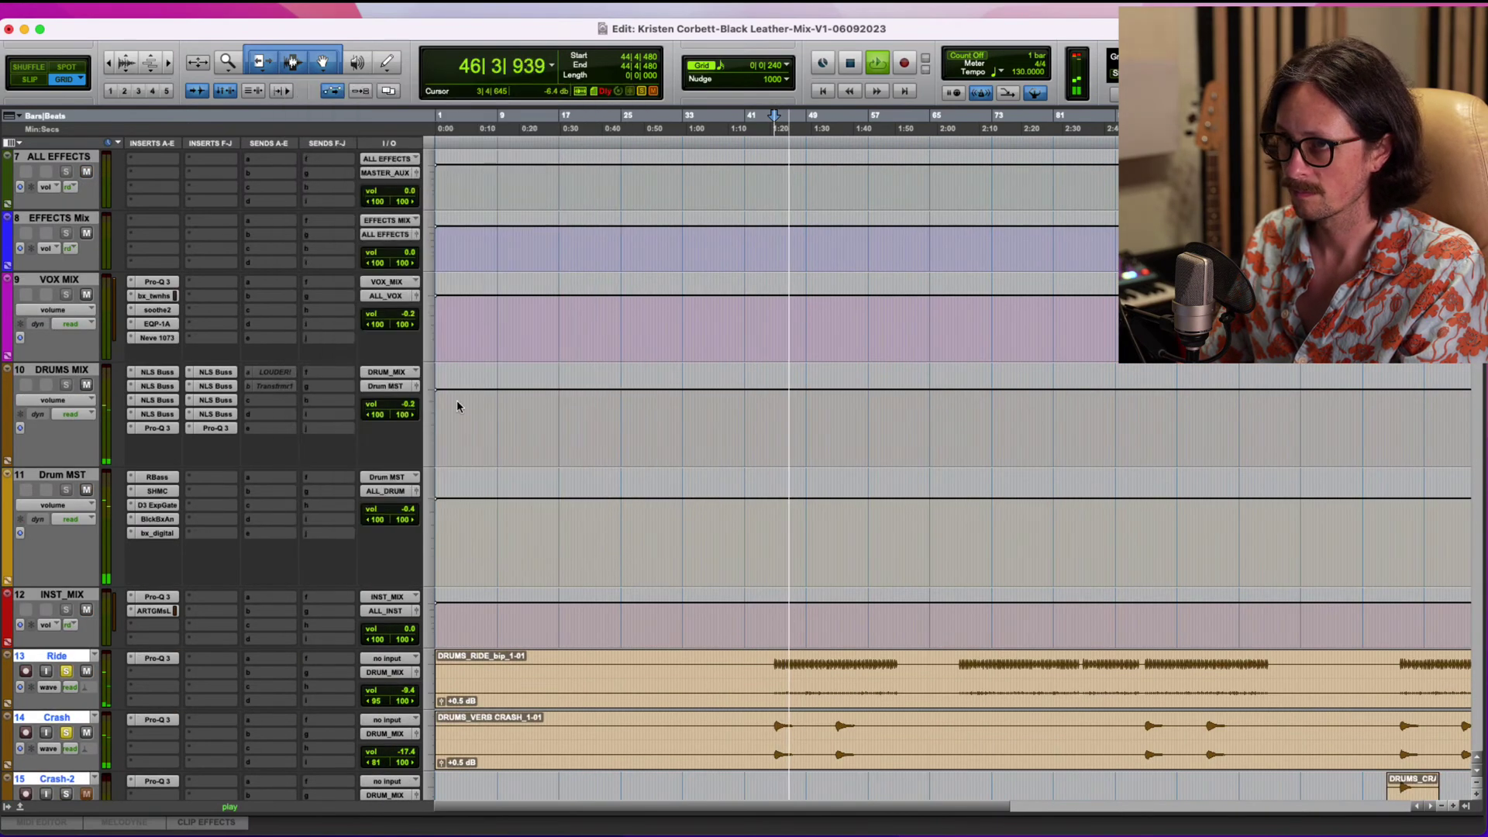
scroll(480, 471, down, 8)
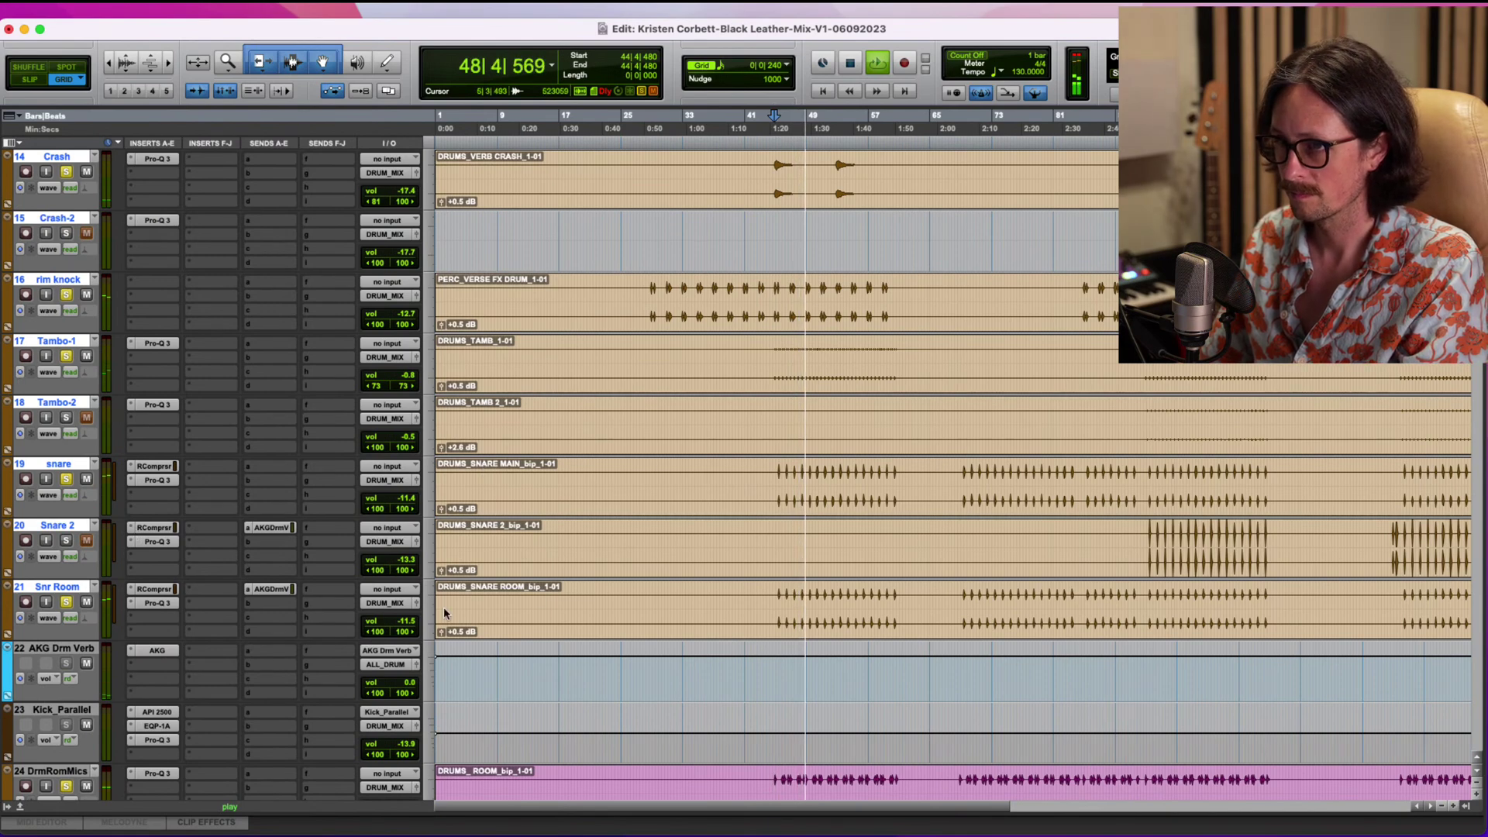
scroll(230, 486, down, 5)
scroll(592, 571, down, 2)
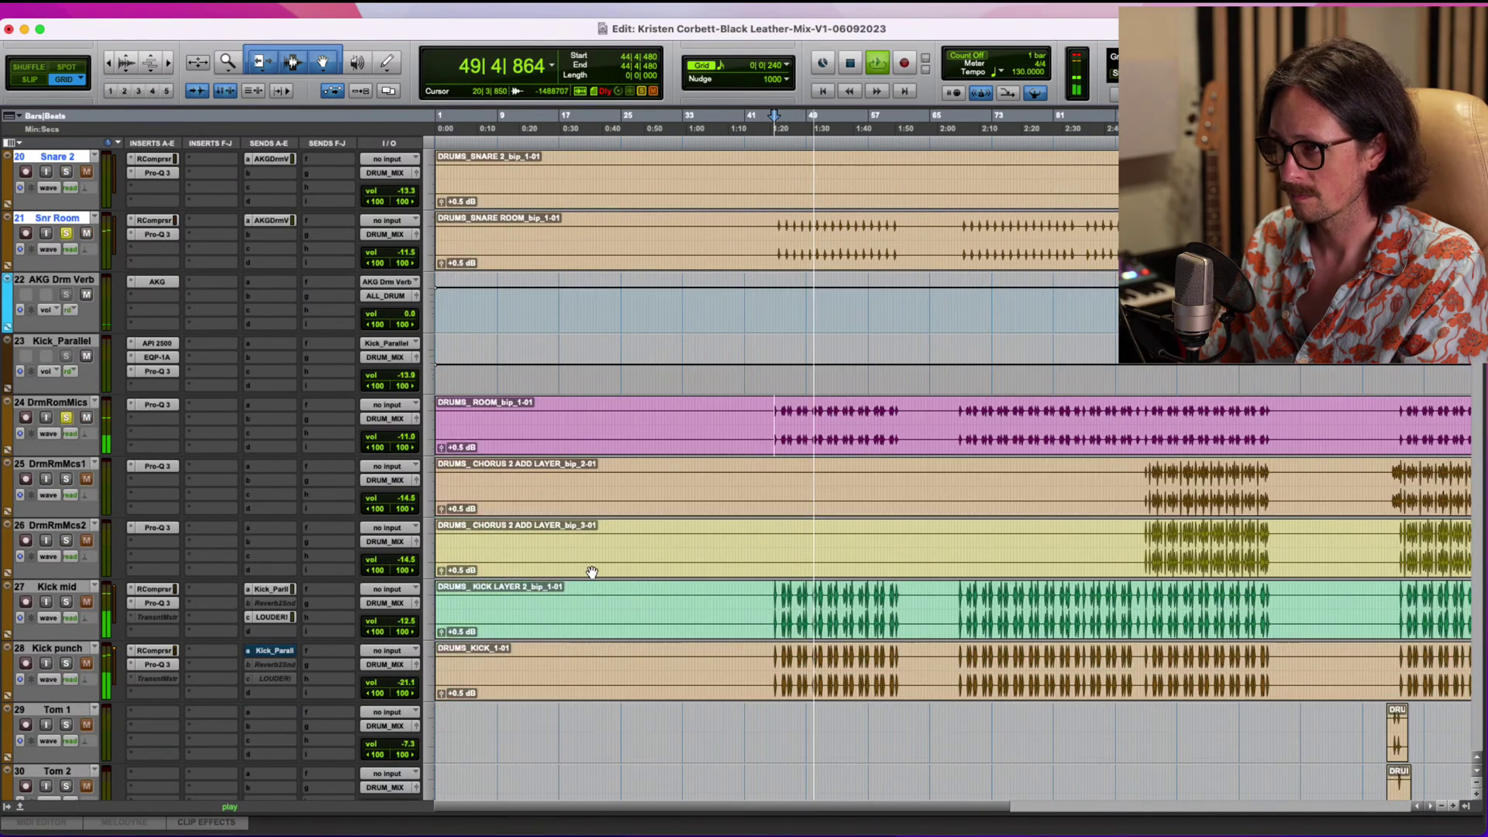
click(68, 541)
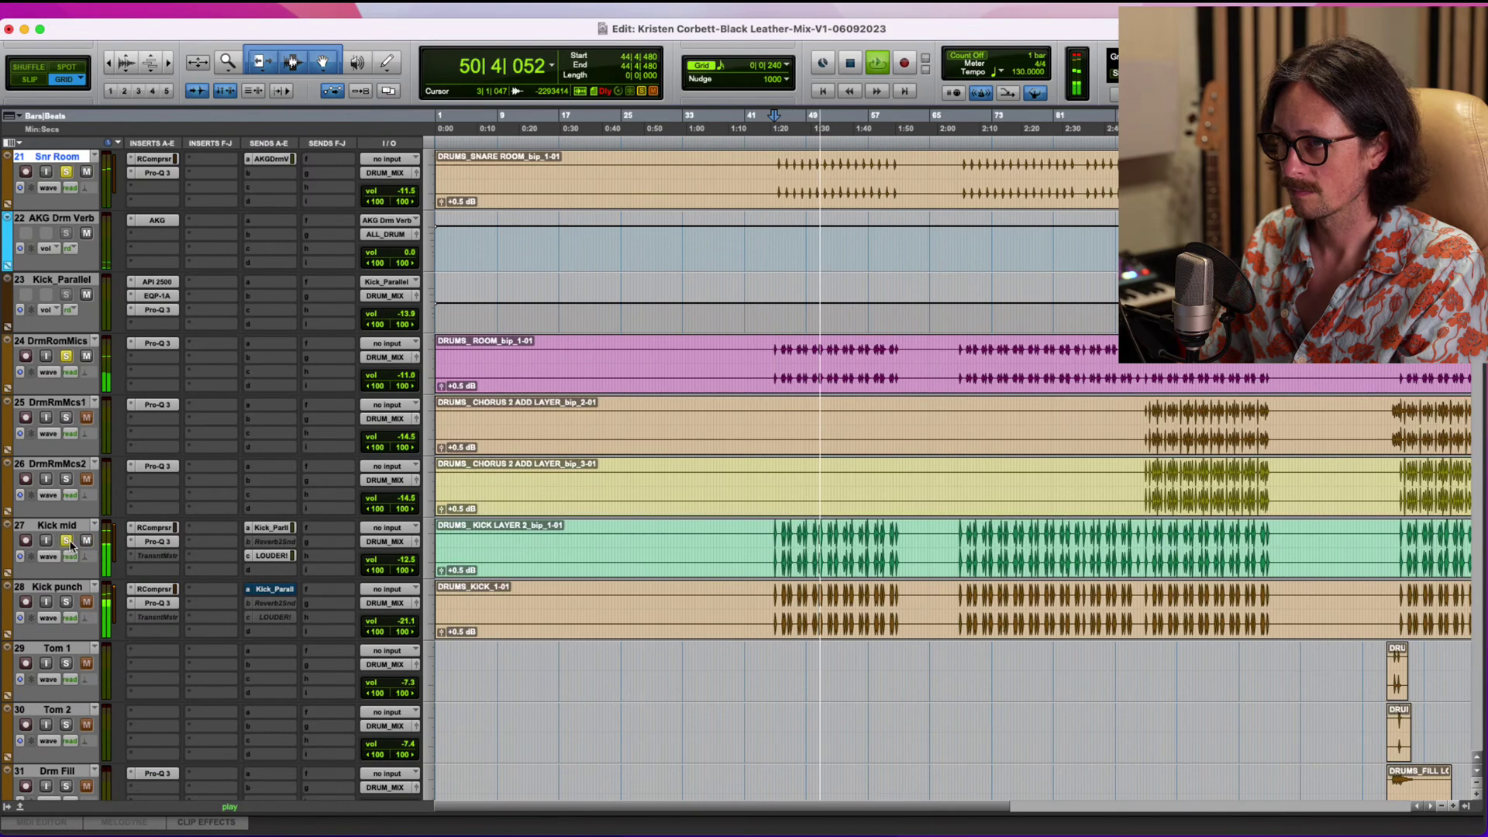
click(67, 602)
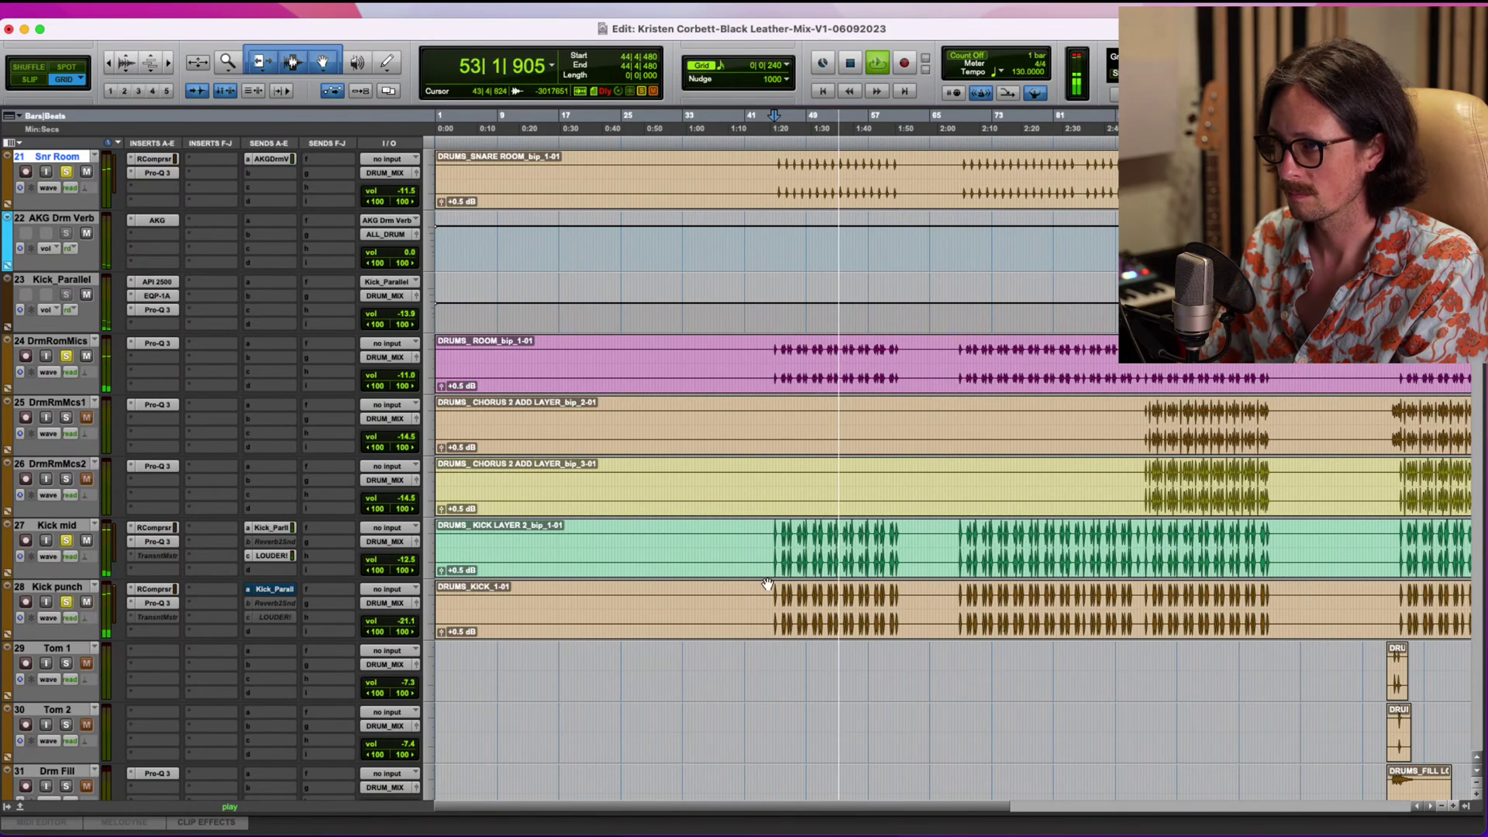
Set the Kick punch track volume to -20.6 dB and add Synth bass to the soloed tracks.
scroll(758, 551, down, 3)
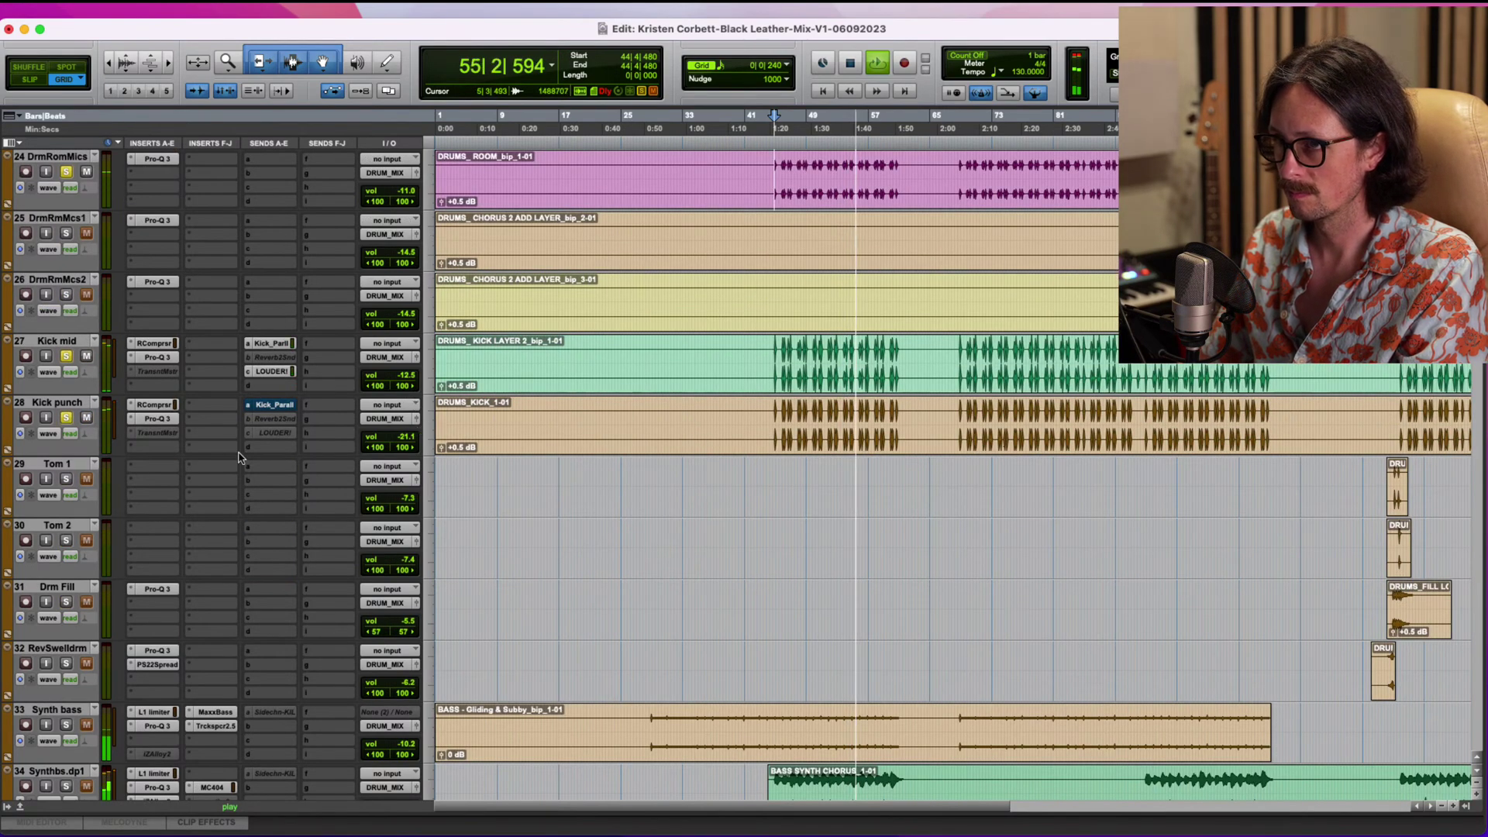
click(403, 438)
drag(404, 438, 403, 436)
scroll(311, 567, down, 4)
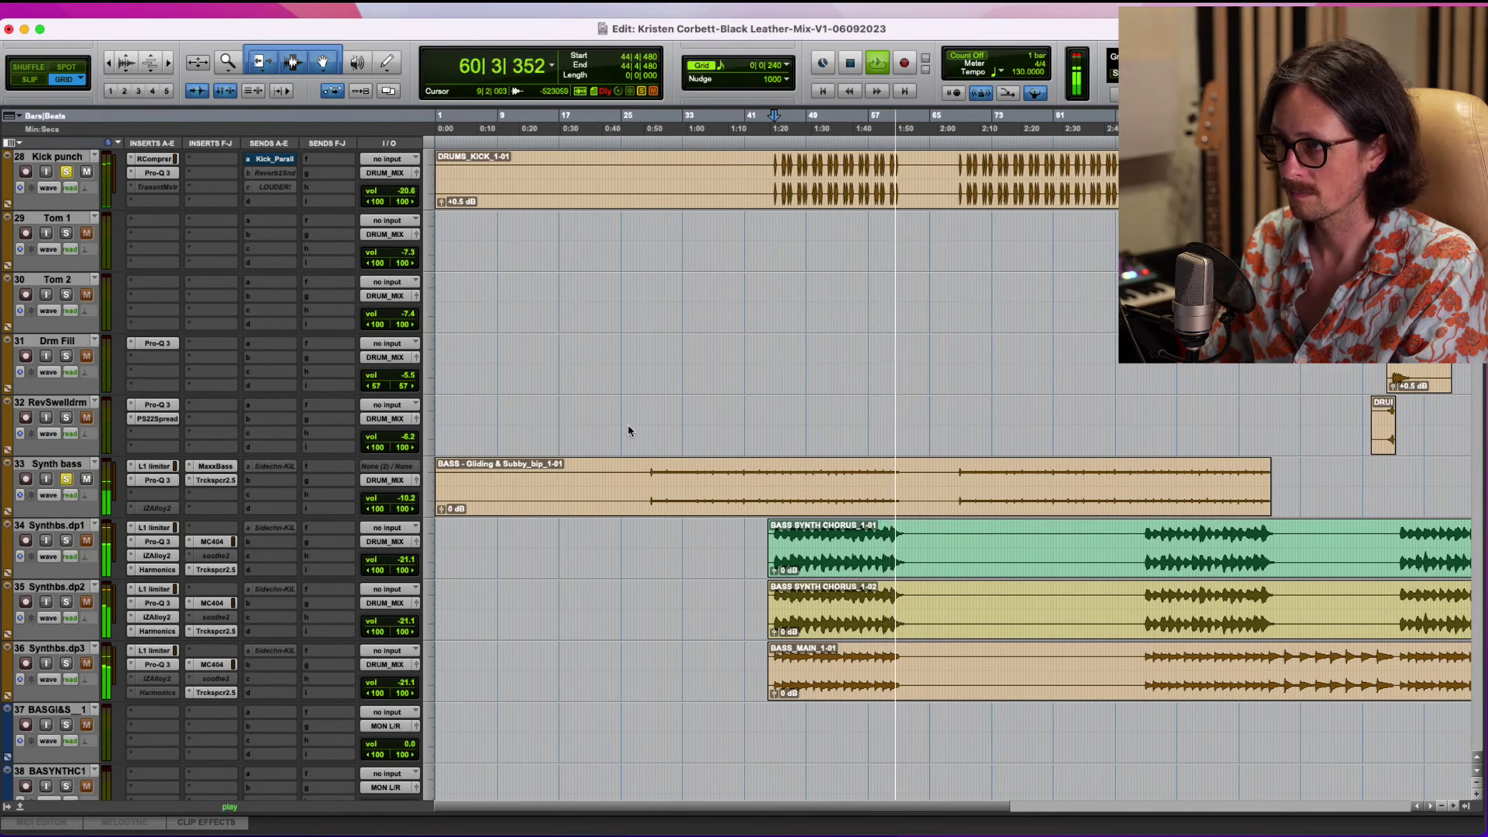
Restart playback, raise the Low-Cut of the Synth bass Trackspacer 2.5 slightly above 20 Hz, and close the plug-in.
key(space)
key(space)
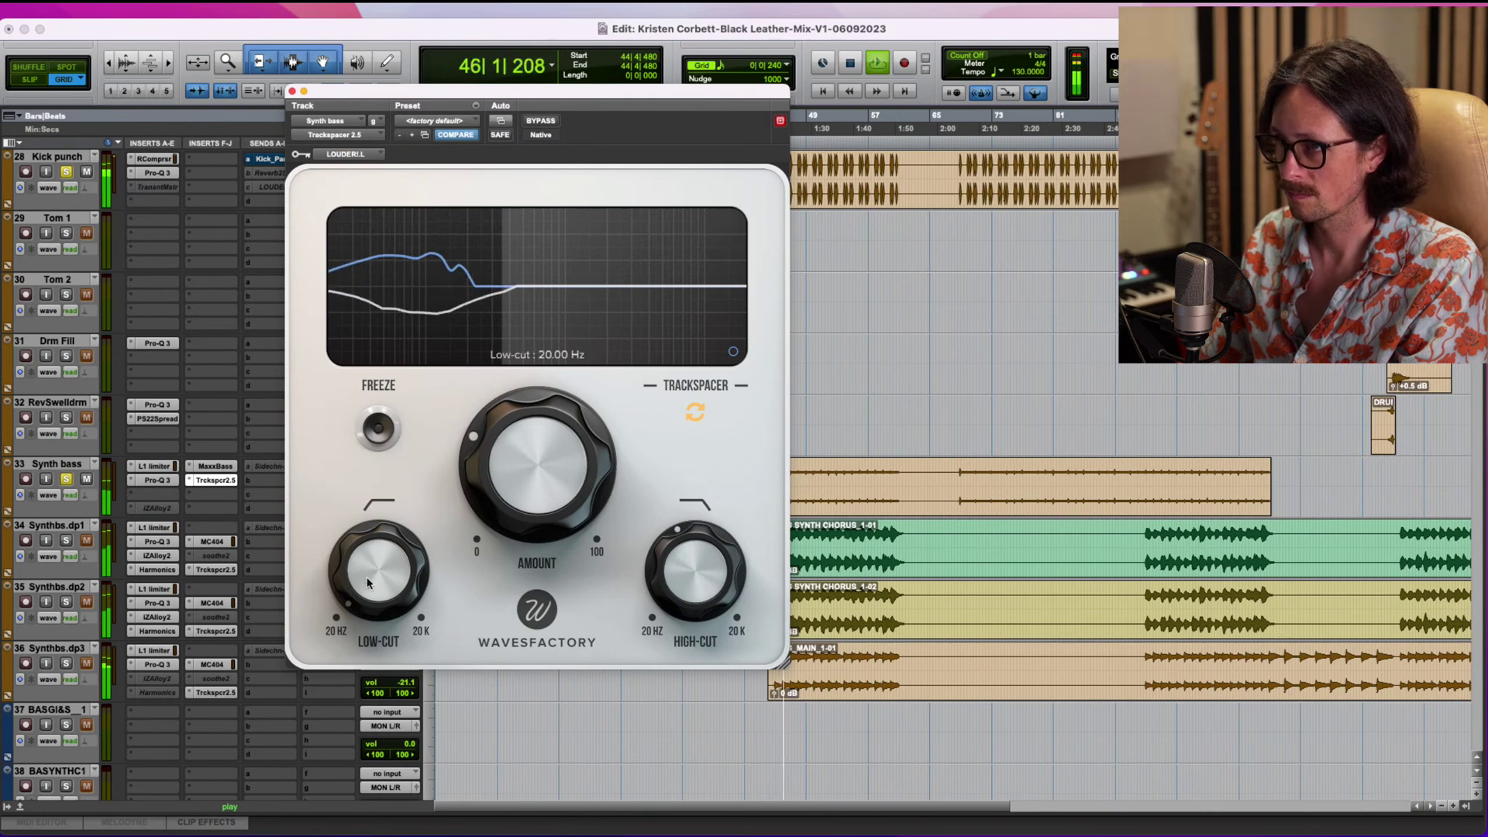
drag(368, 565, 370, 555)
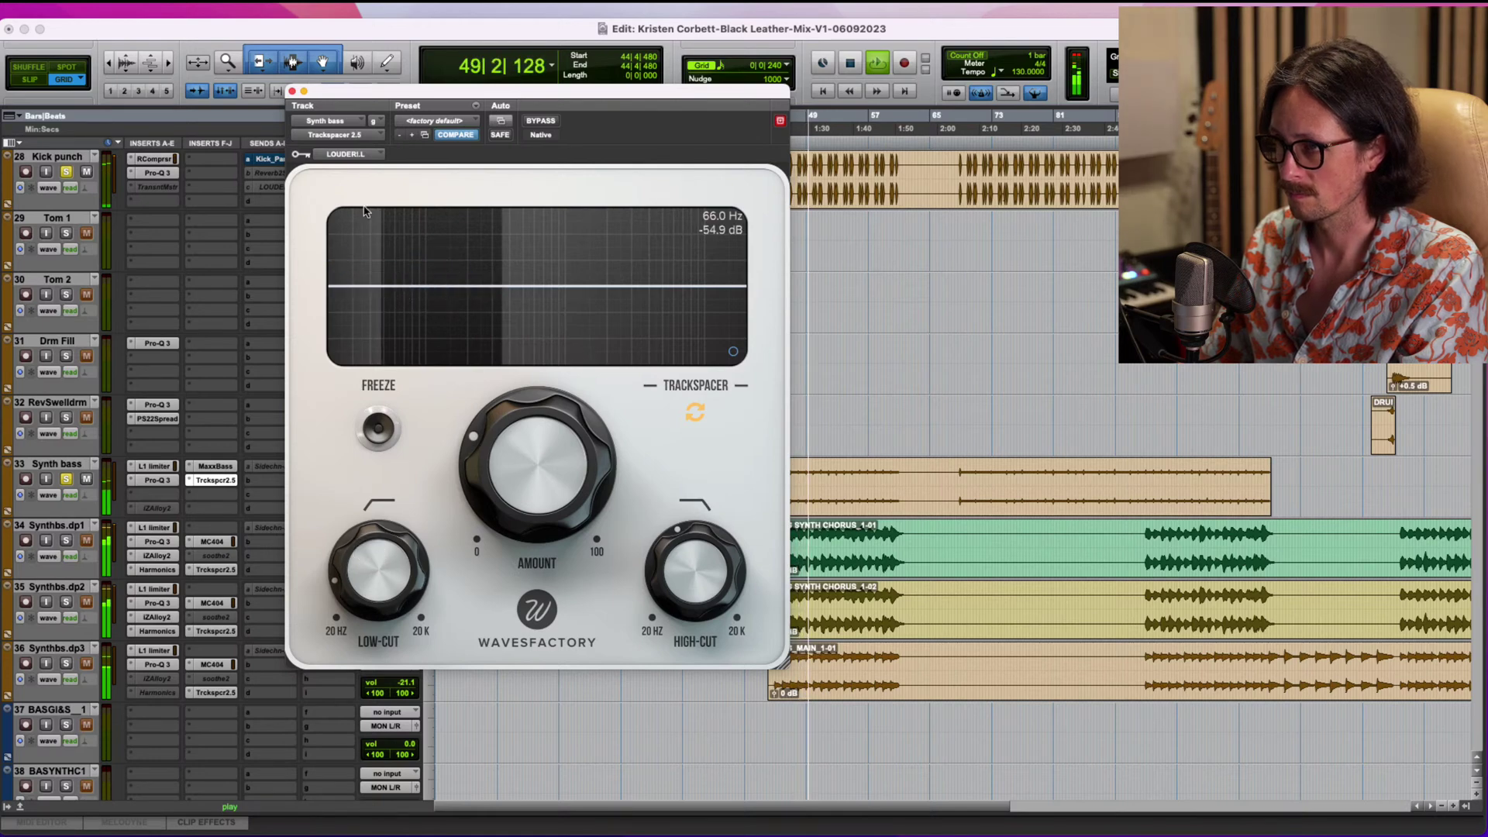
key(super+w)
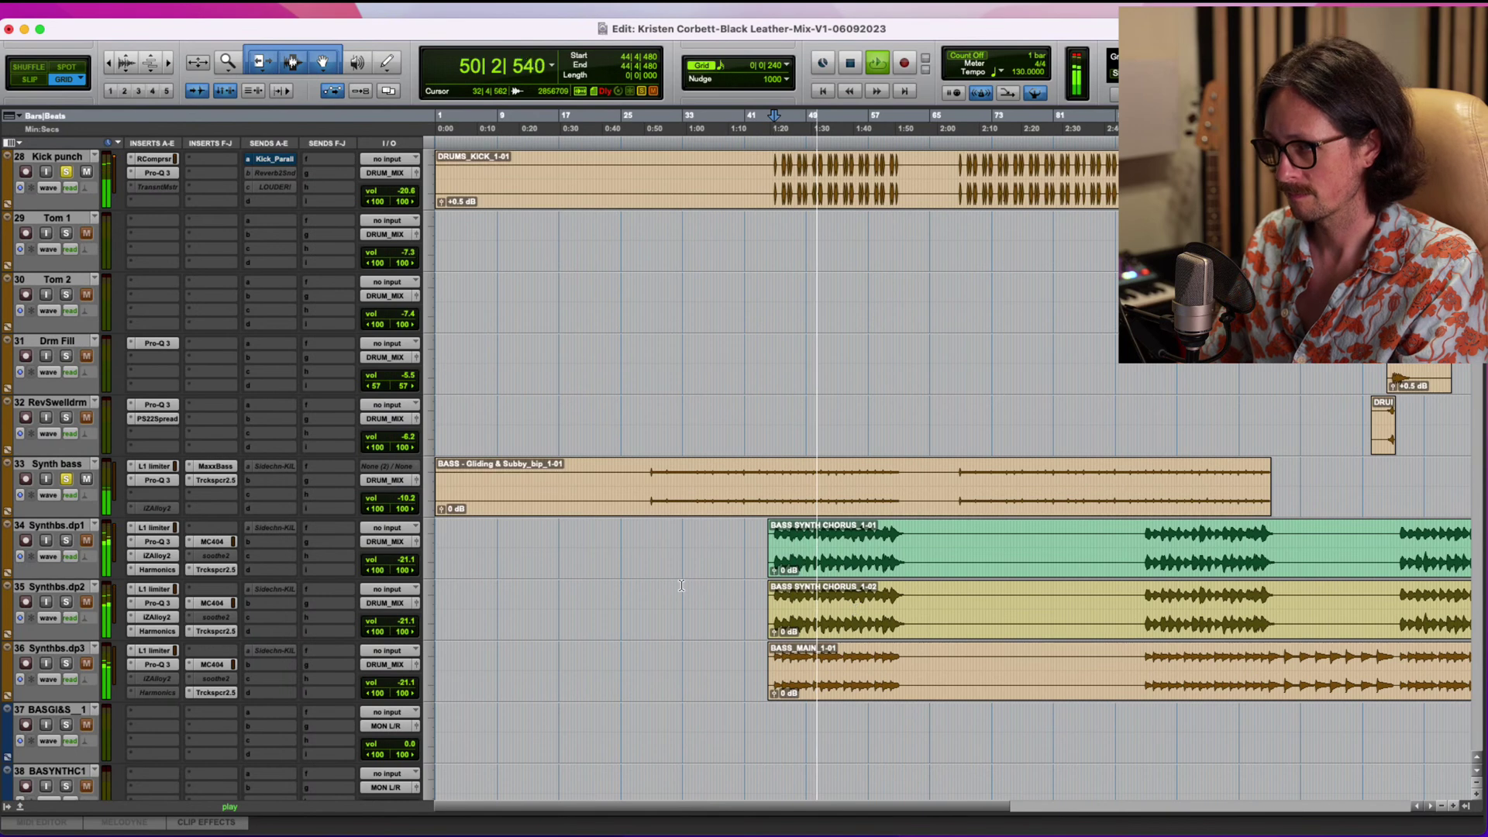
Solo Synthbs.dp1, slightly adjust the band 1 threshold in its MC404 multiband compressor, and close the plug-in.
click(66, 541)
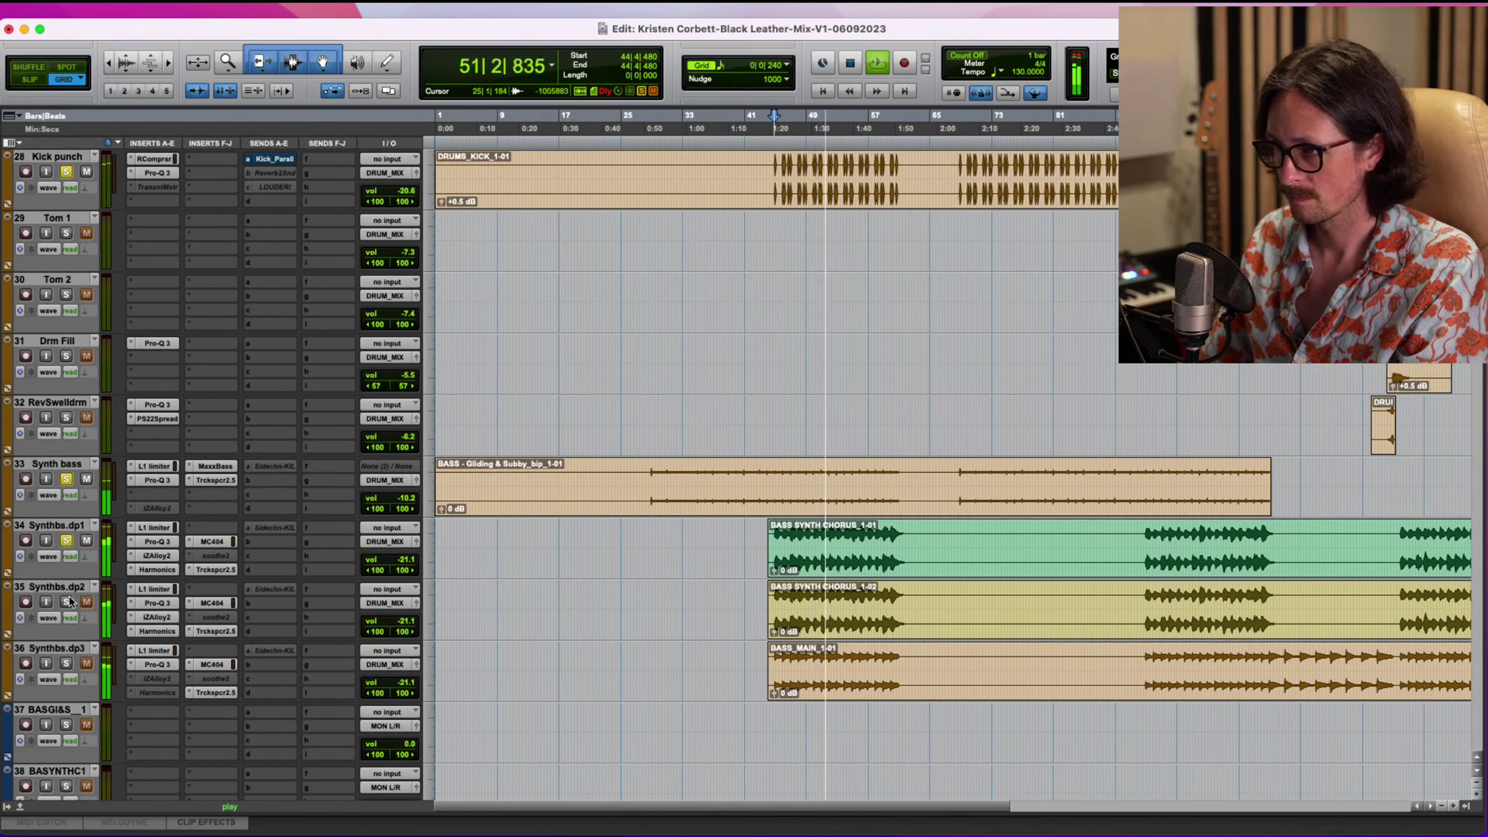
click(213, 542)
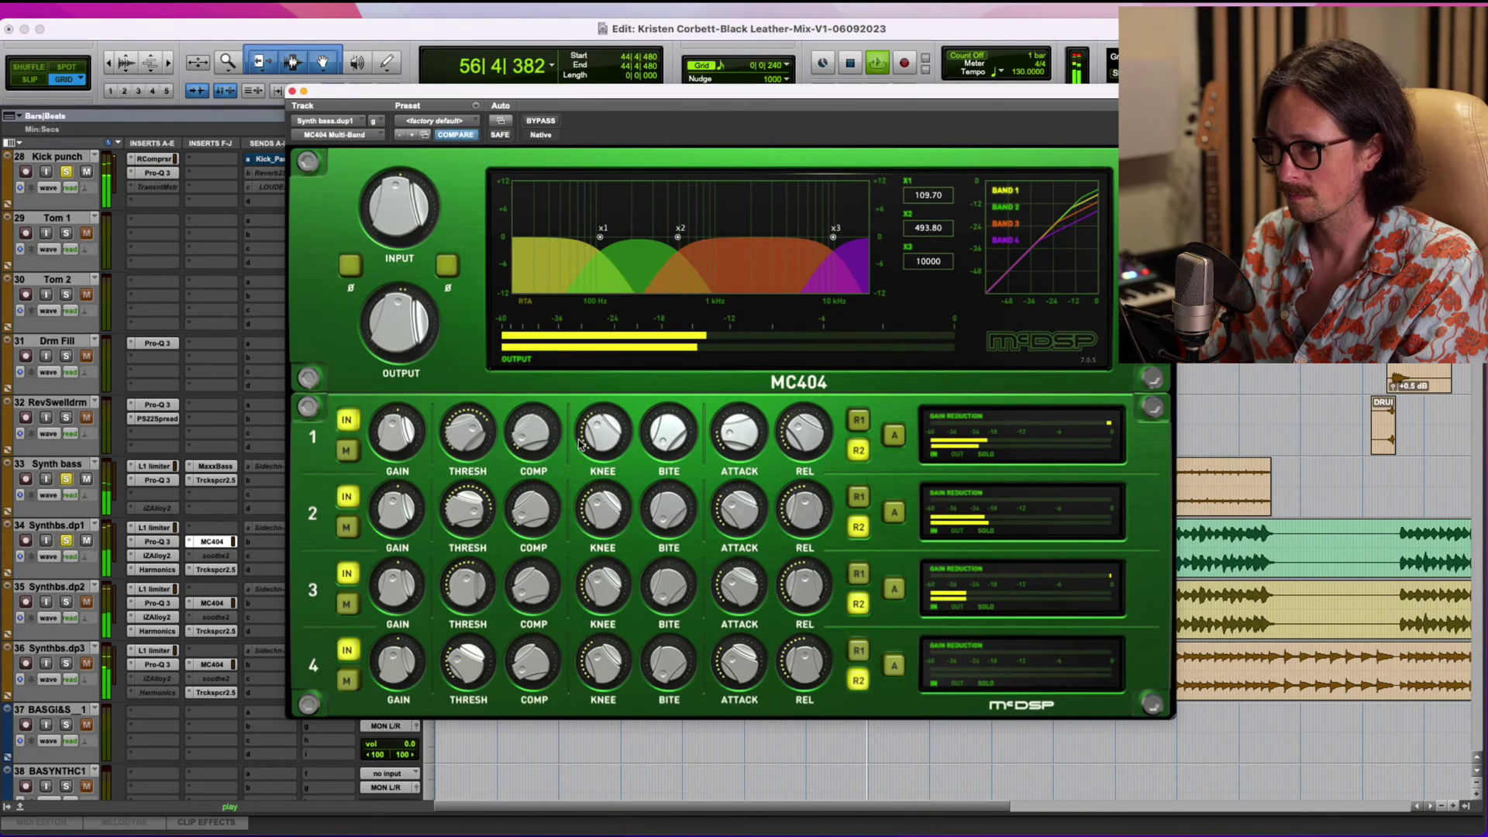
mouse_move(461, 434)
drag(462, 436, 465, 443)
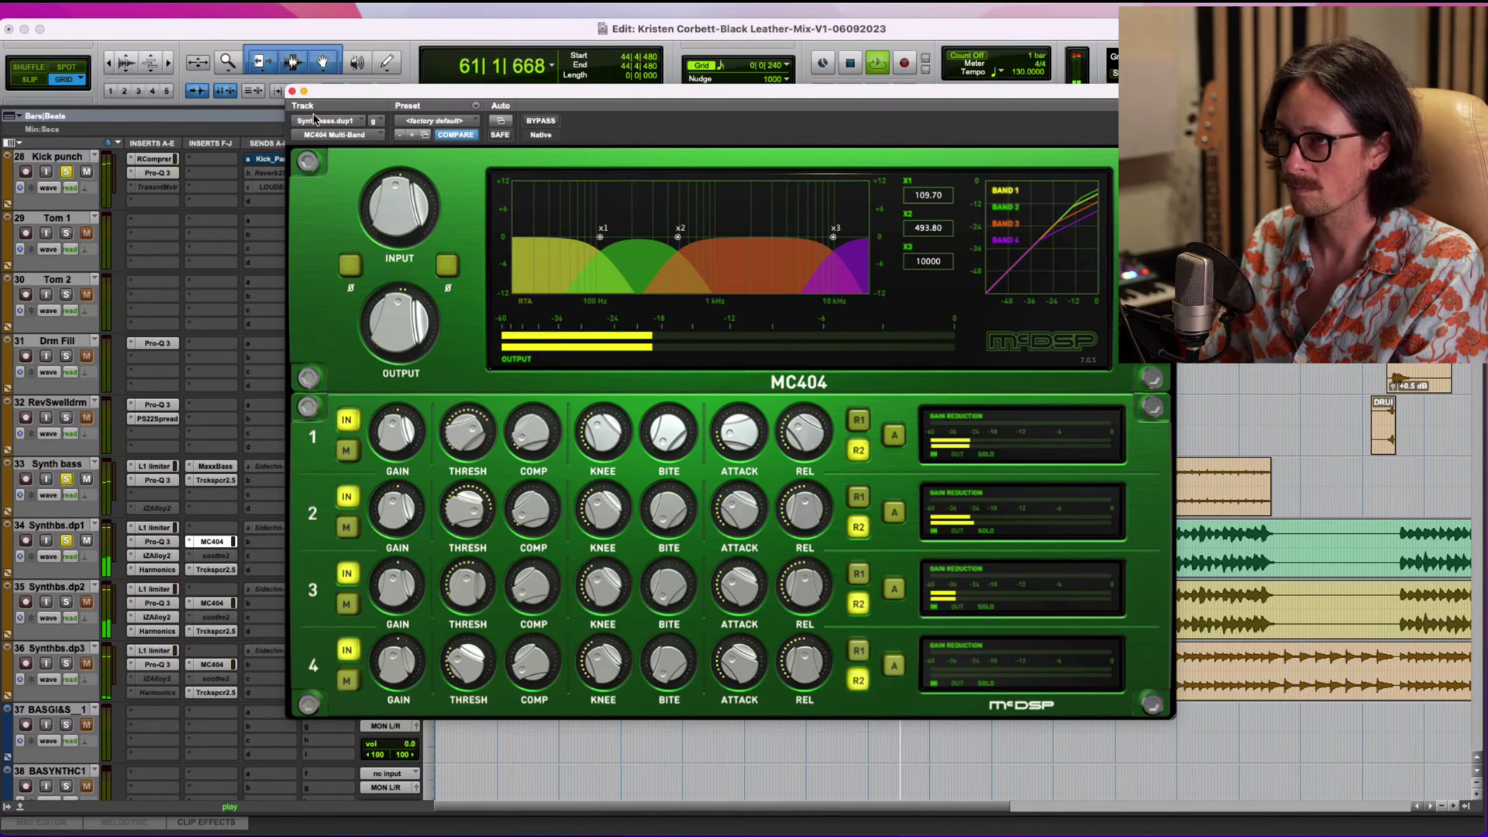
click(292, 91)
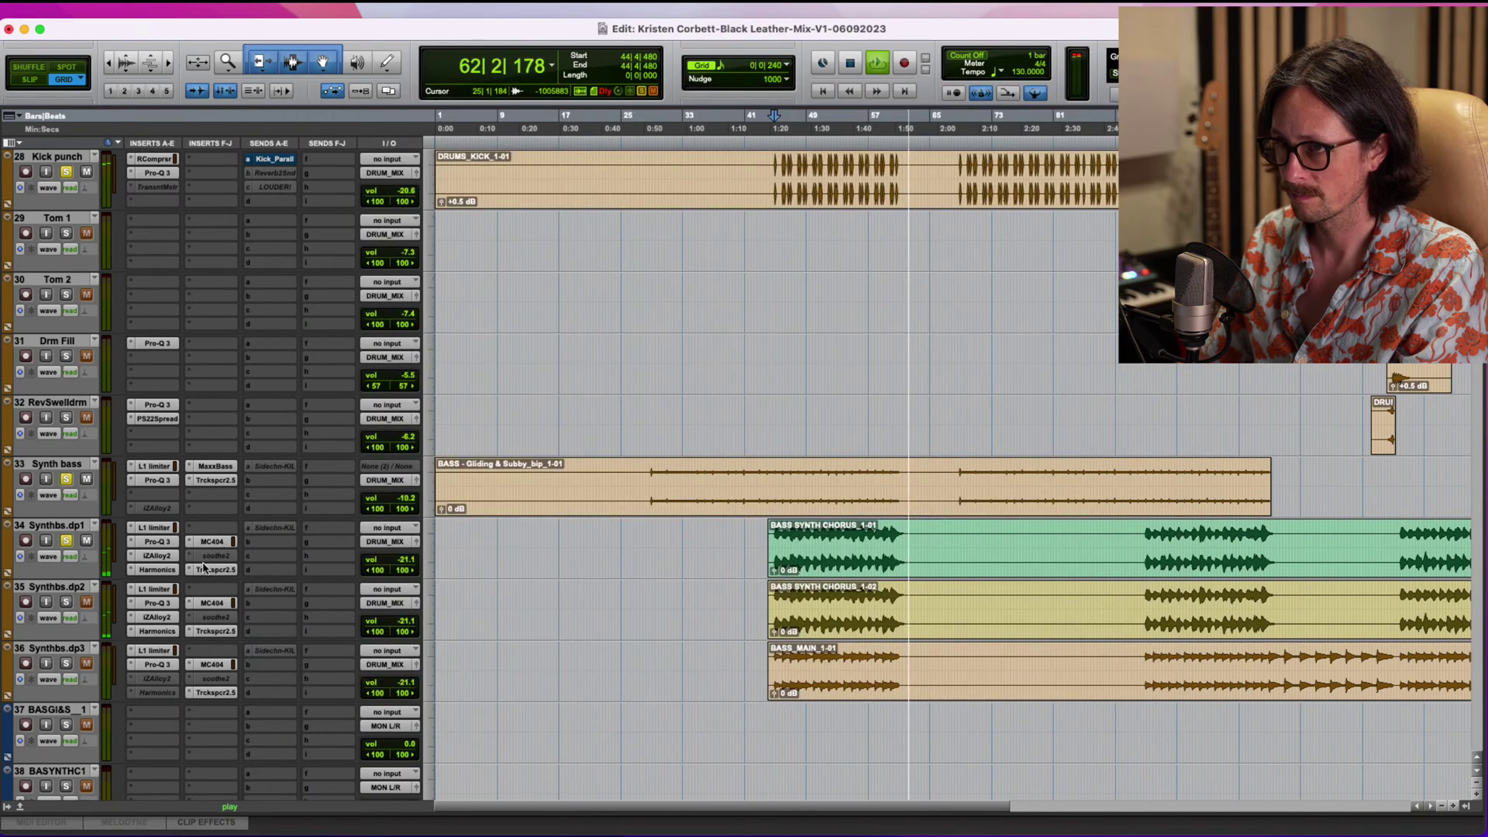
Replay from 44|4|480 and audition Synthbs.dp2, then leave Synthbs.dp3 as the only soloed bass track.
key(space)
key(space)
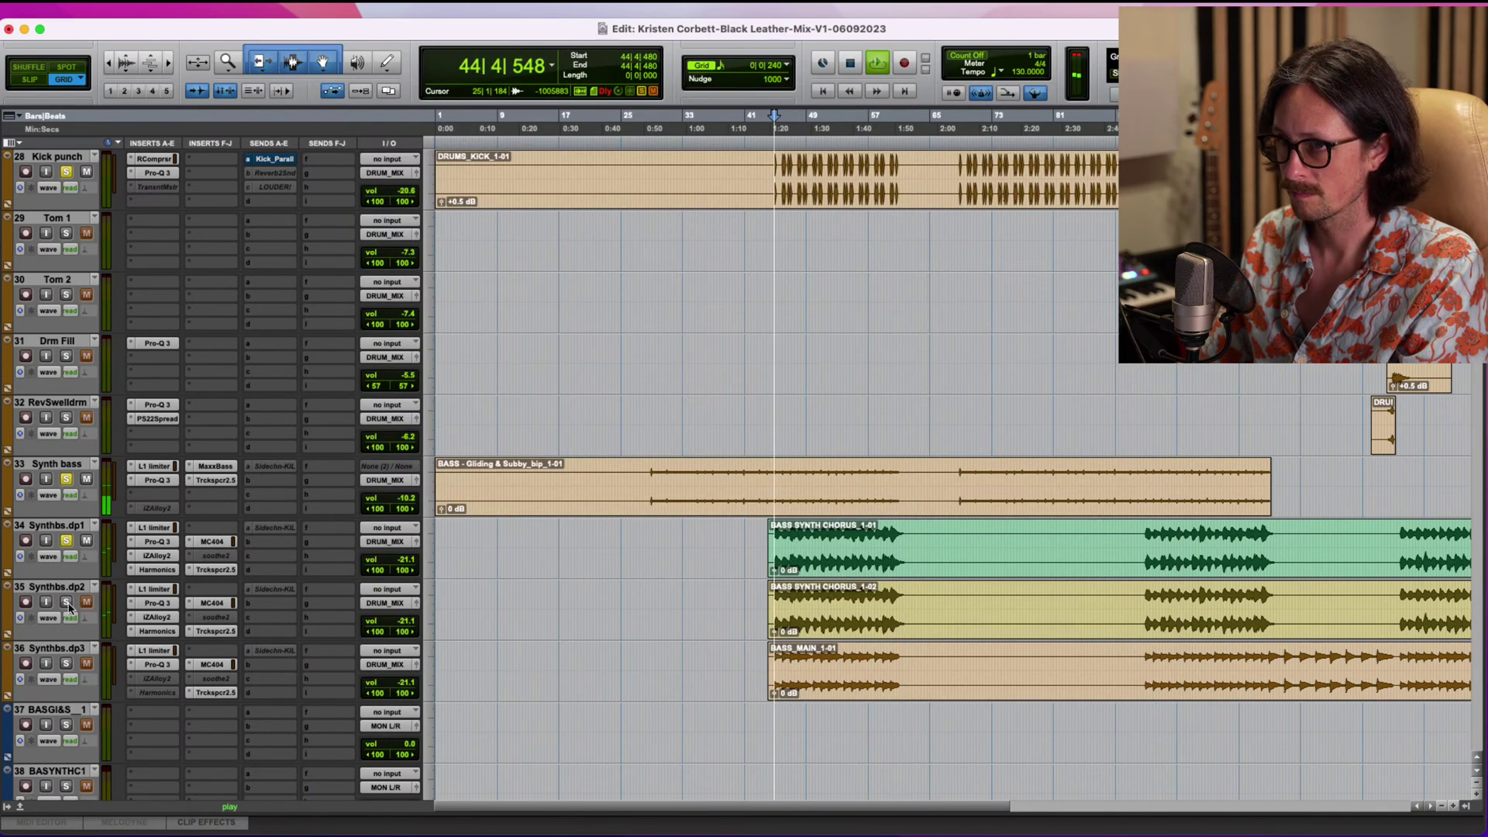
click(68, 603)
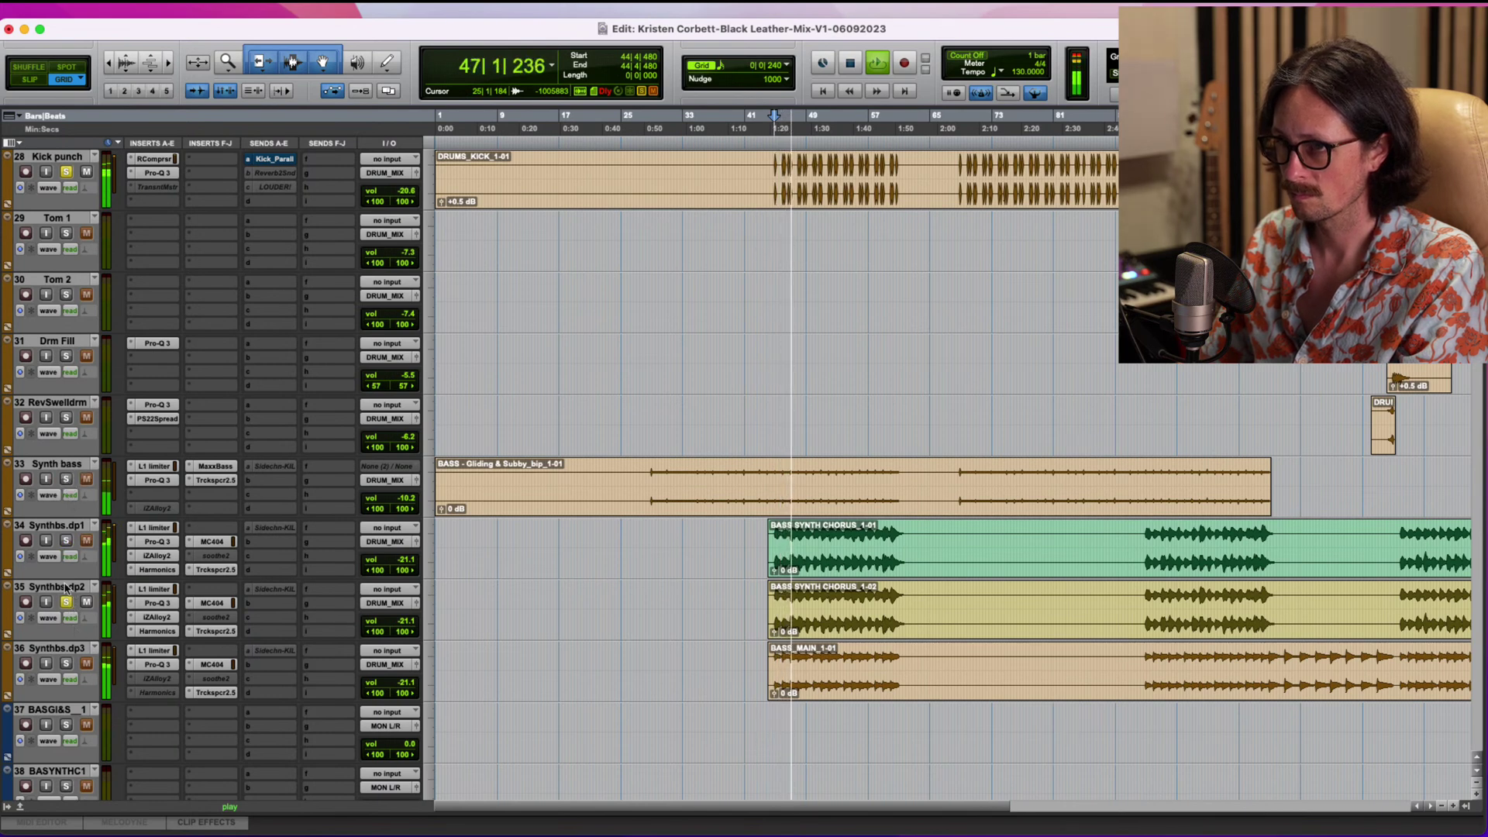
click(66, 603)
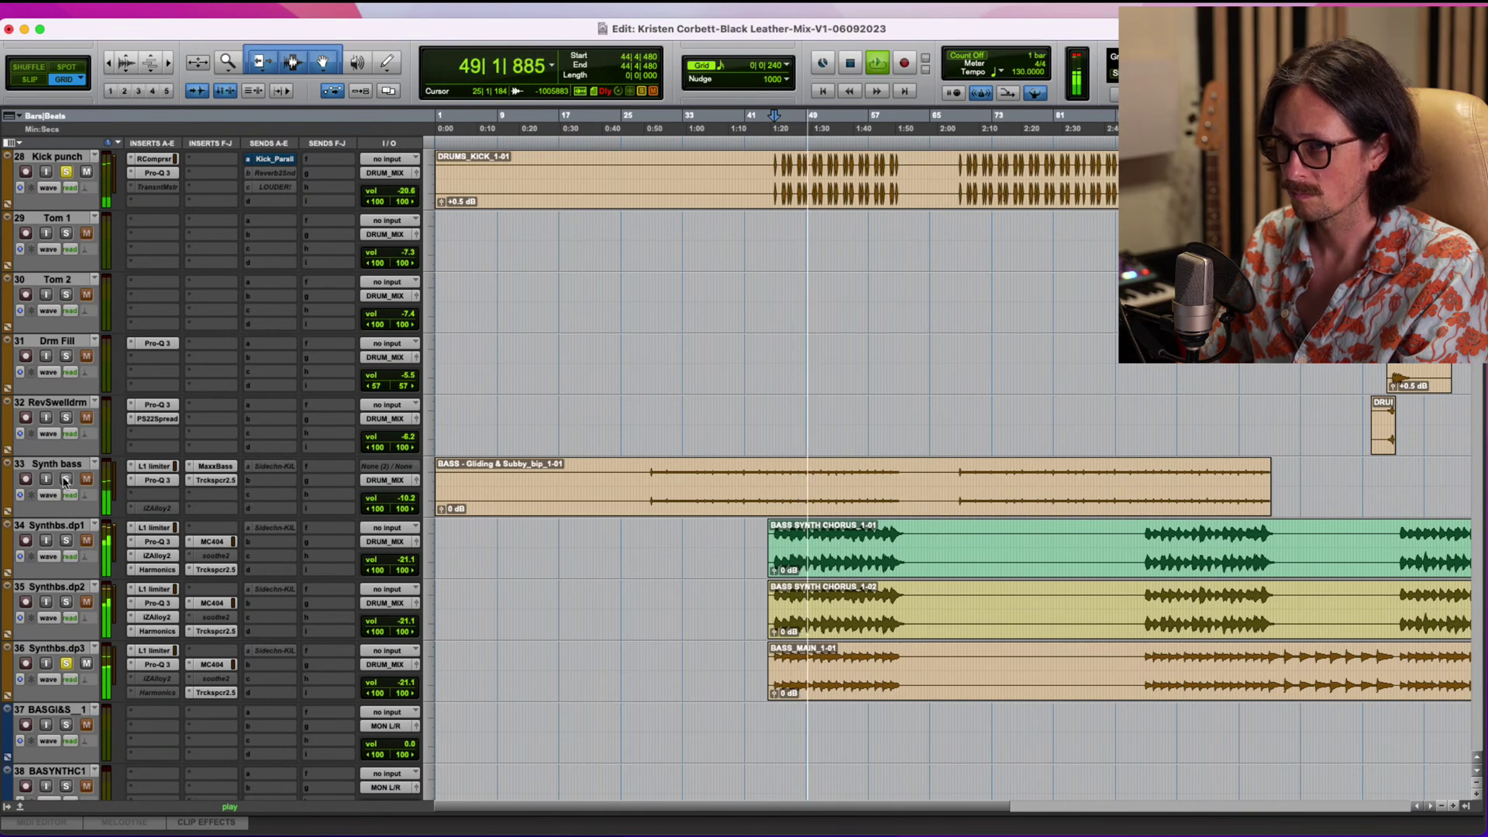
Raise the three grouped Synthbs.dp tracks to -20.9 dB and check the MC404 multiband compressor on Synthbs.dp3.
drag(390, 683, 390, 678)
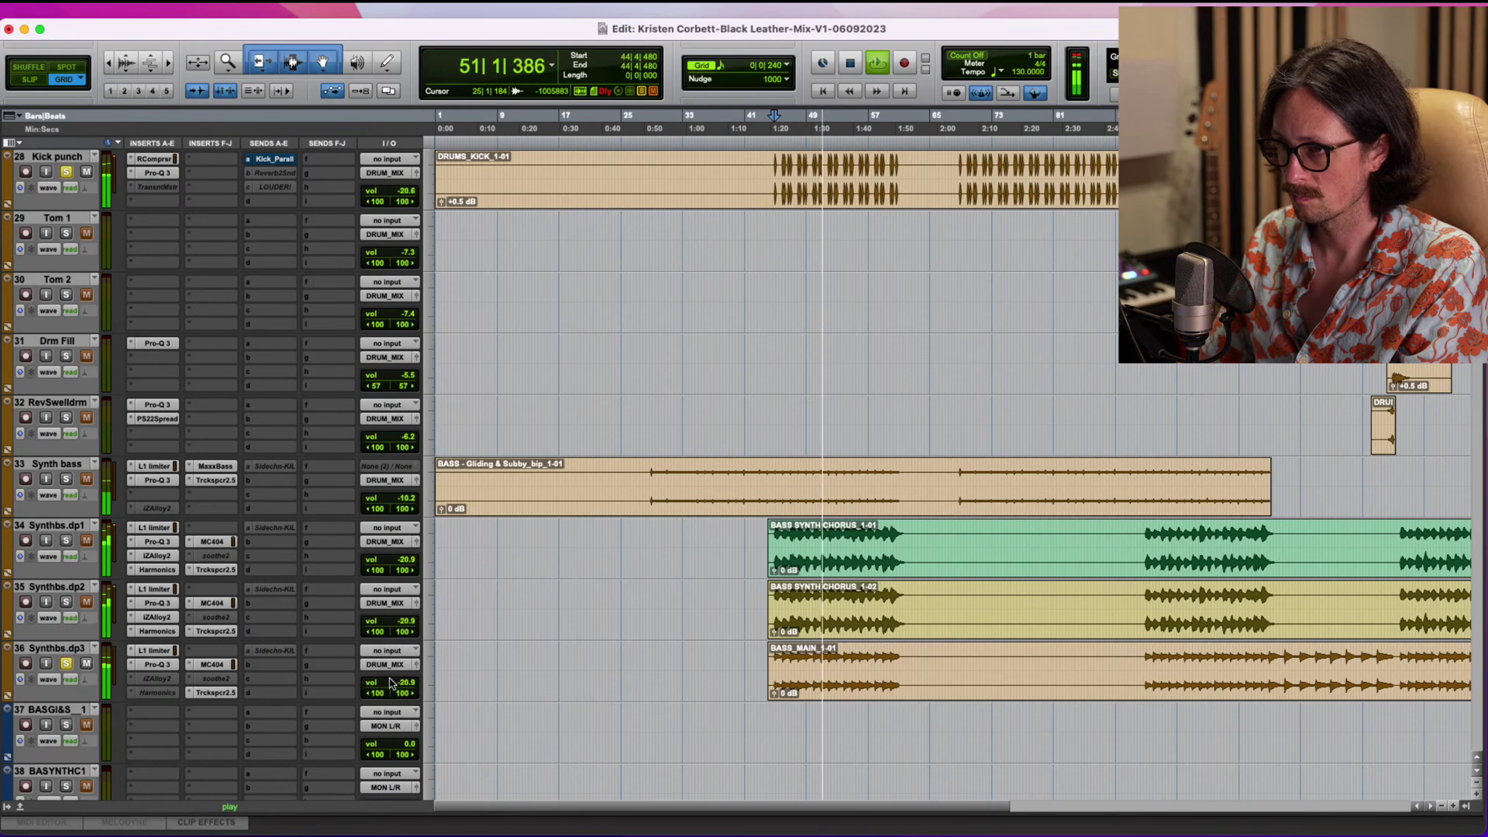
click(215, 693)
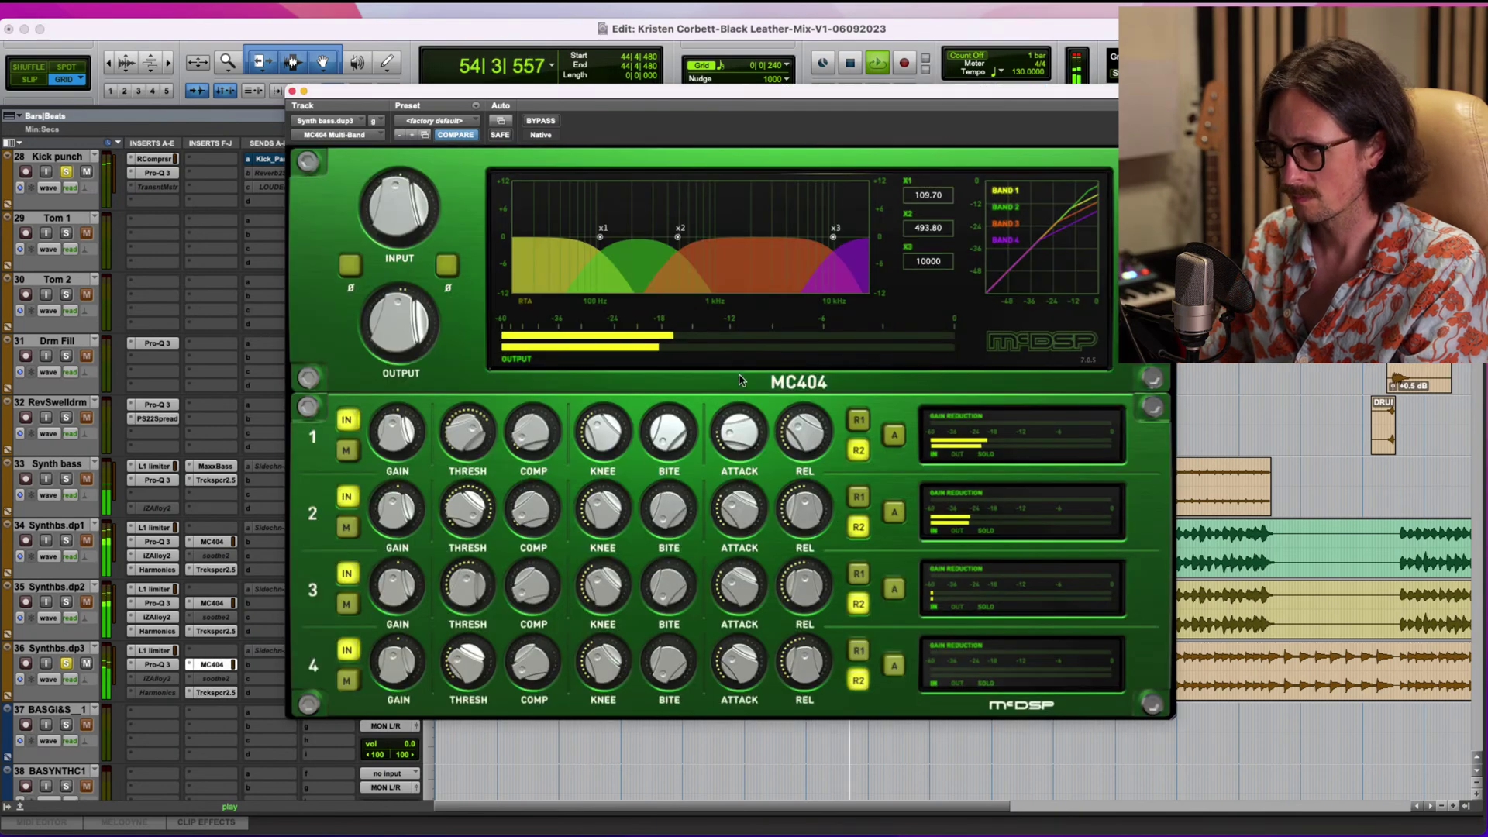
mouse_move(725, 463)
mouse_move(459, 439)
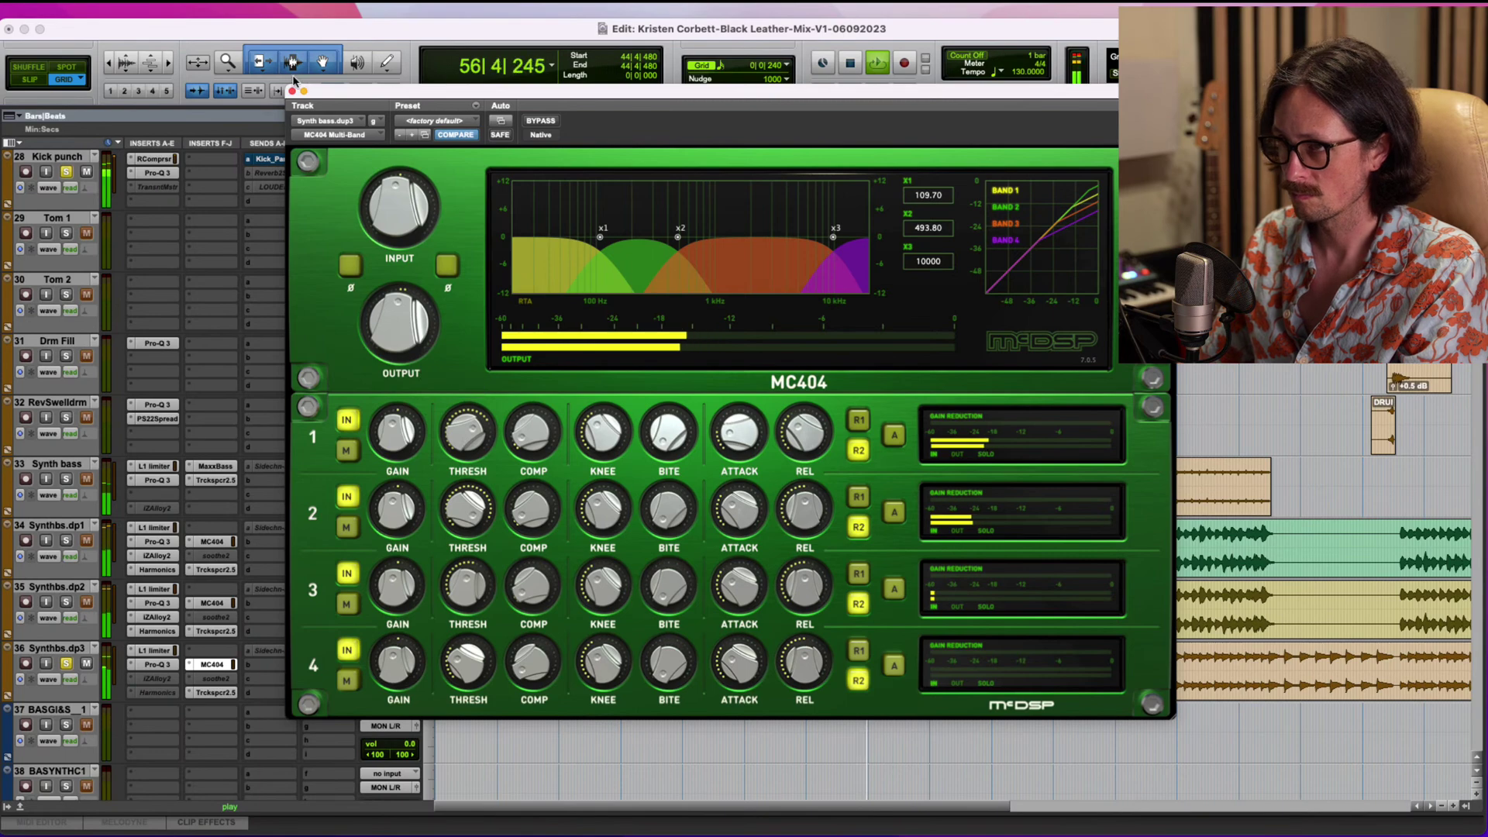
click(292, 91)
Add Synthbs.dp2, Synthbs.dp1 and Synth bass to the soloed tracks, and replay from 44|4|480 with all solos cleared.
click(66, 602)
click(66, 540)
click(66, 479)
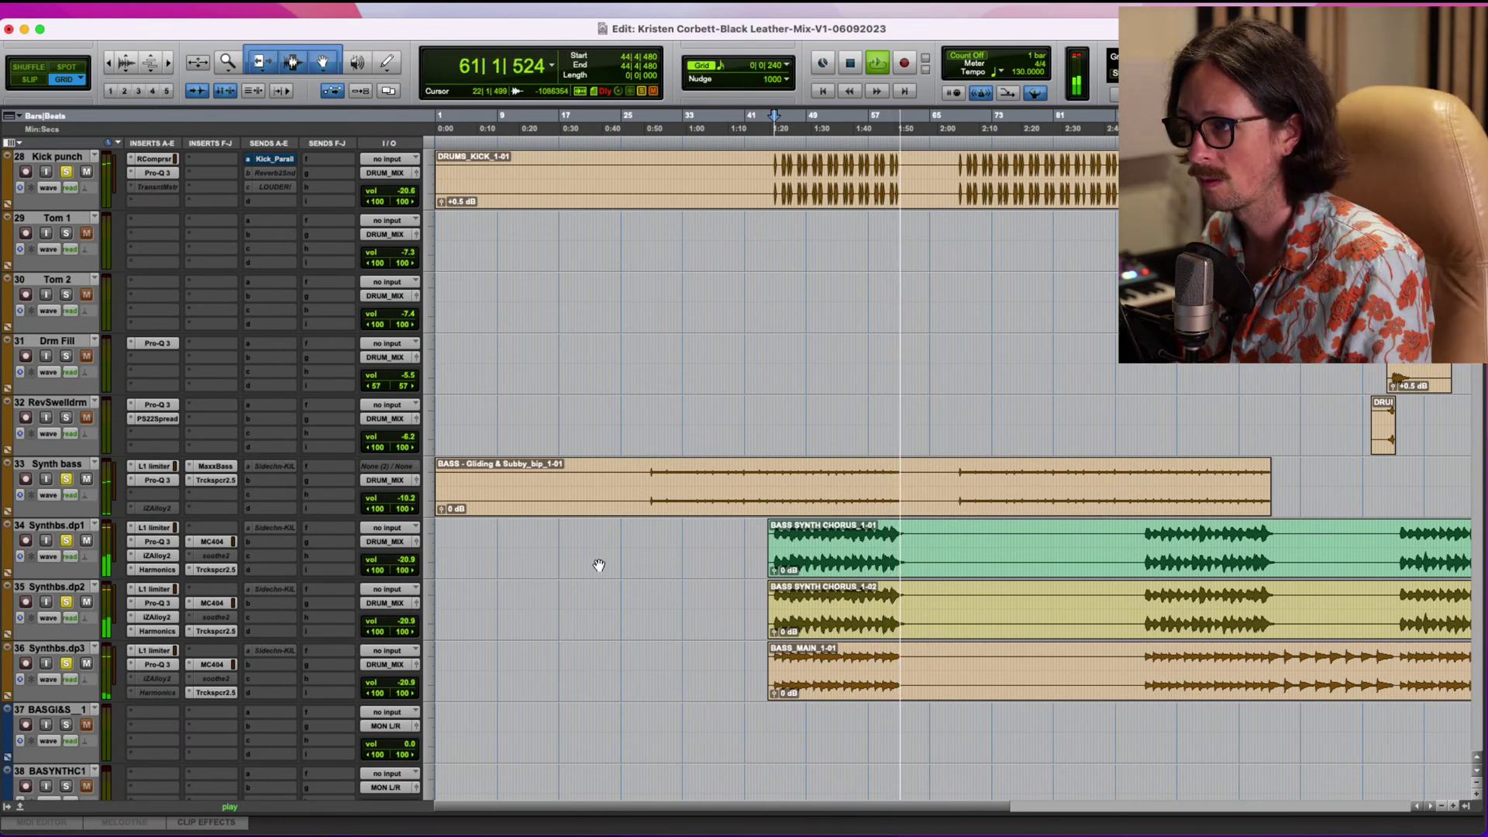
key(space)
key(space)
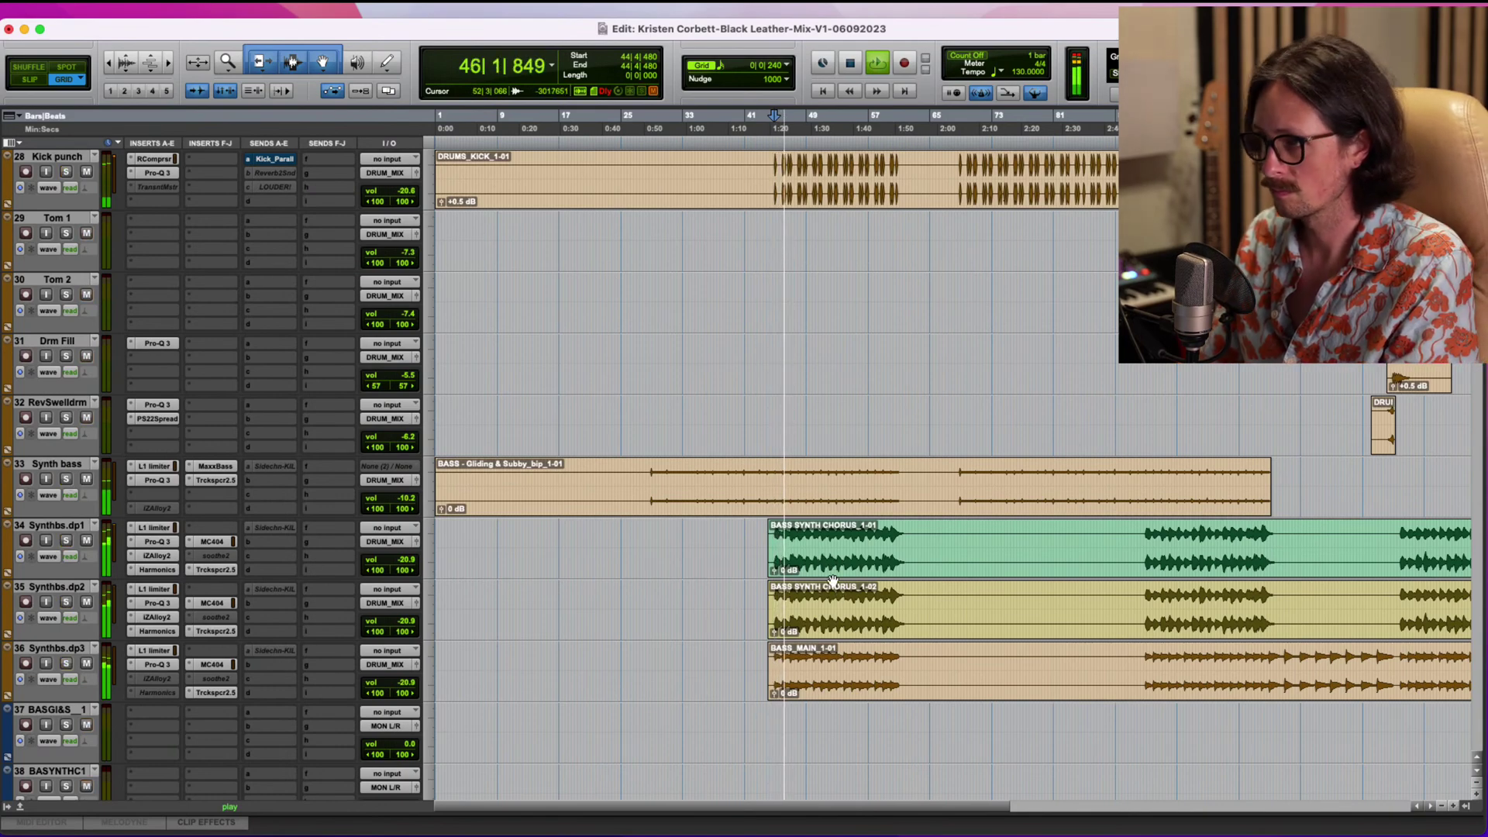
Audition Guitar 2 with its four active inserts bypassed and re-enabled, and make the track taller.
scroll(786, 515, down, 10)
scroll(766, 521, down, 4)
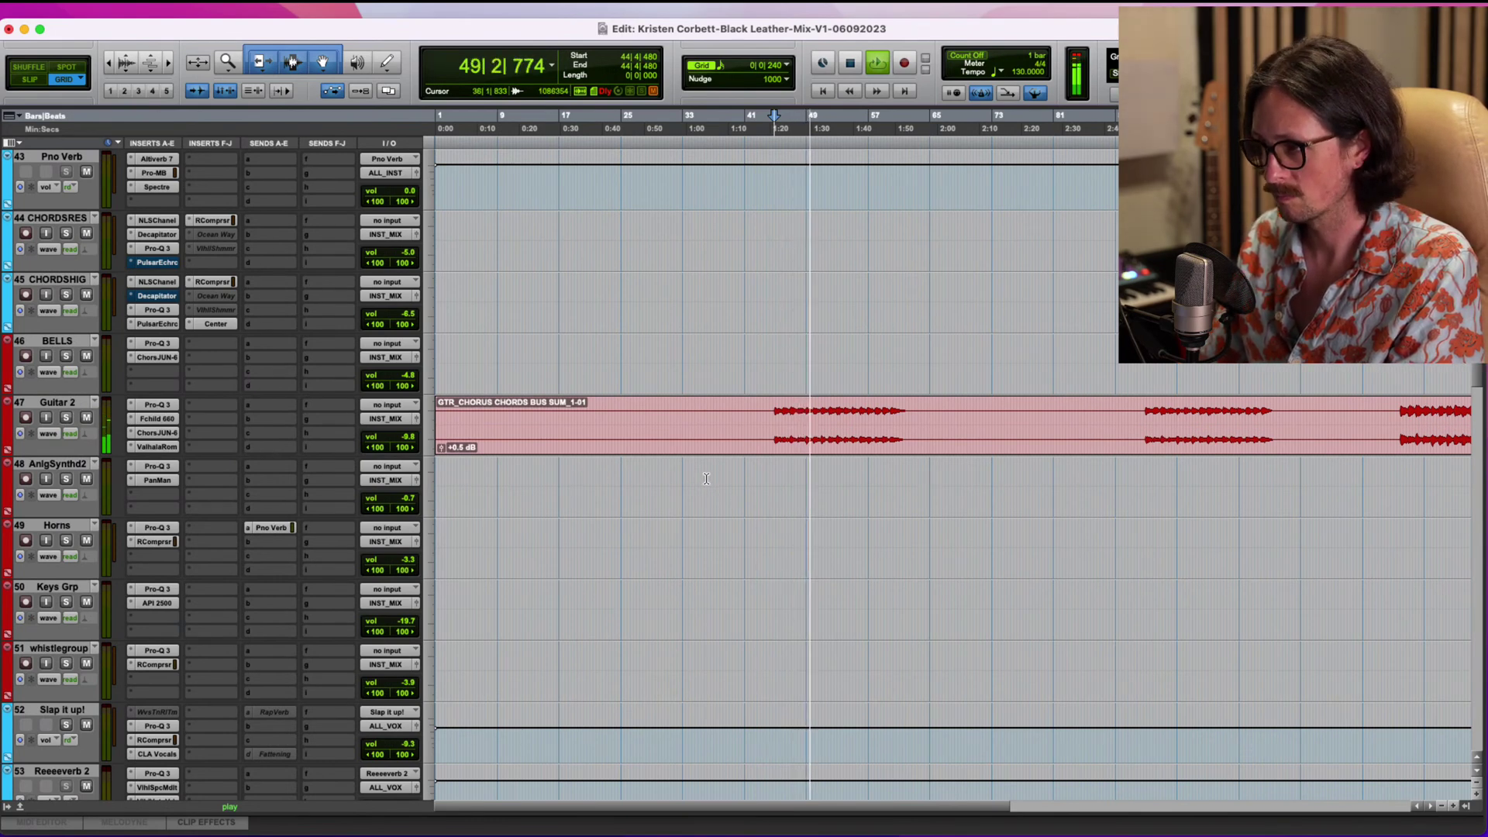
super+click(164, 434)
super+click(157, 420)
super+click(153, 406)
super+click(154, 447)
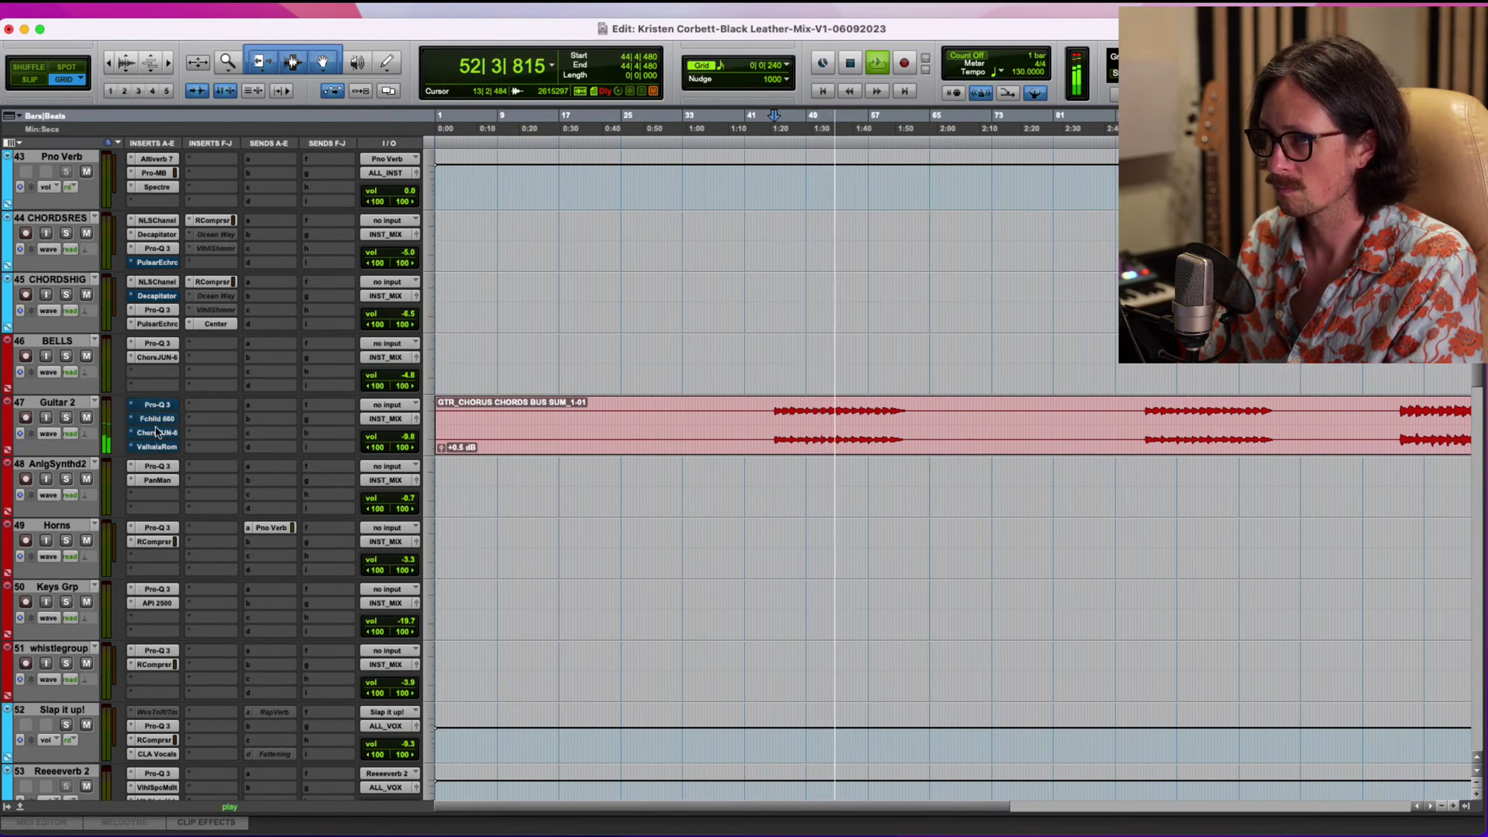
super+click(157, 407)
super+click(157, 419)
super+click(158, 433)
super+click(158, 446)
drag(68, 458, 74, 503)
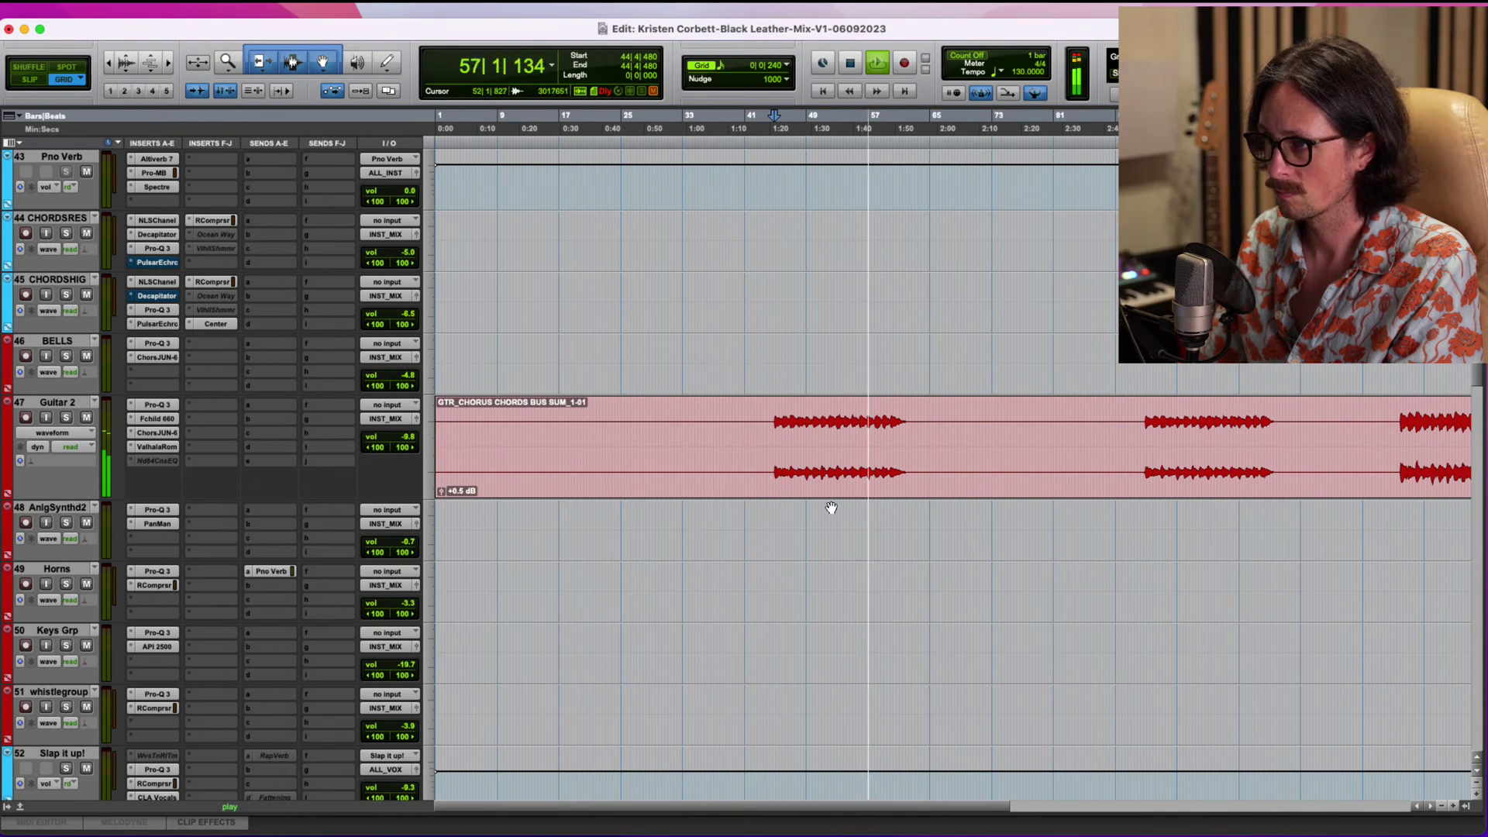
key(space)
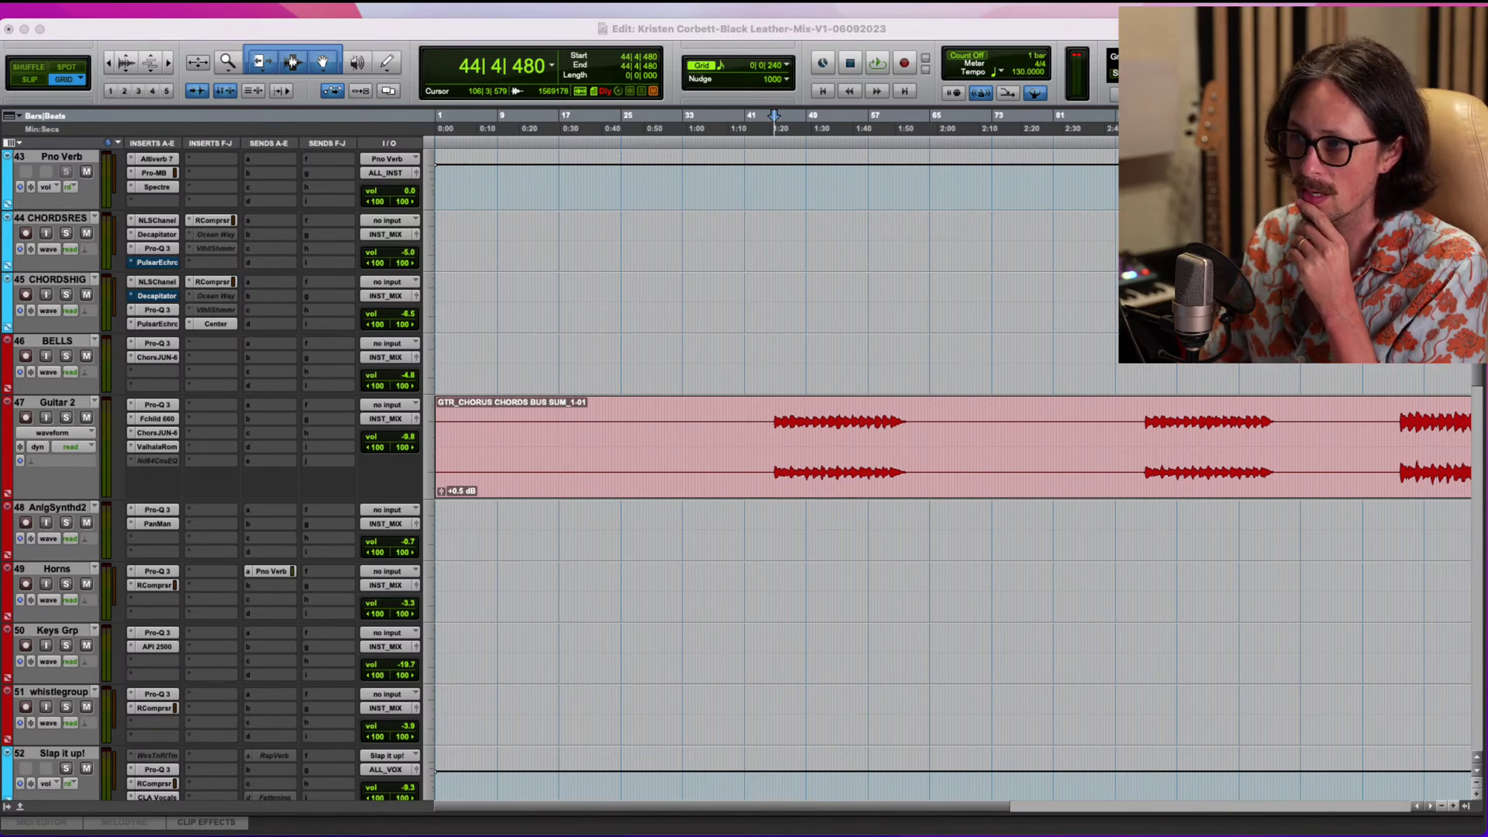
Review the Pro-Q 3, Fairchild 660, Chorus JUN-6 and ValhallaRoom settings on Guitar 2.
click(158, 405)
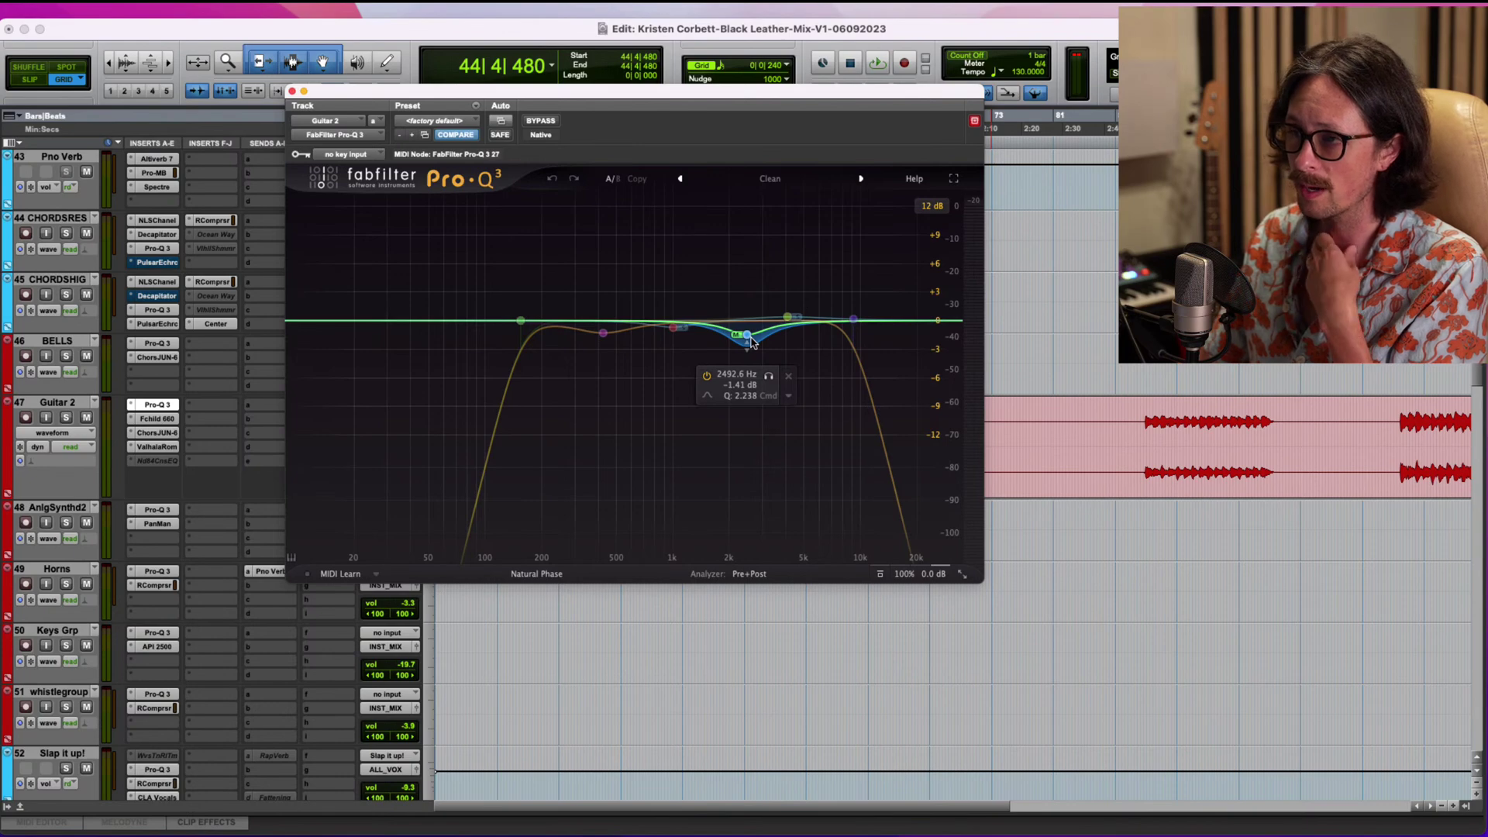
click(152, 419)
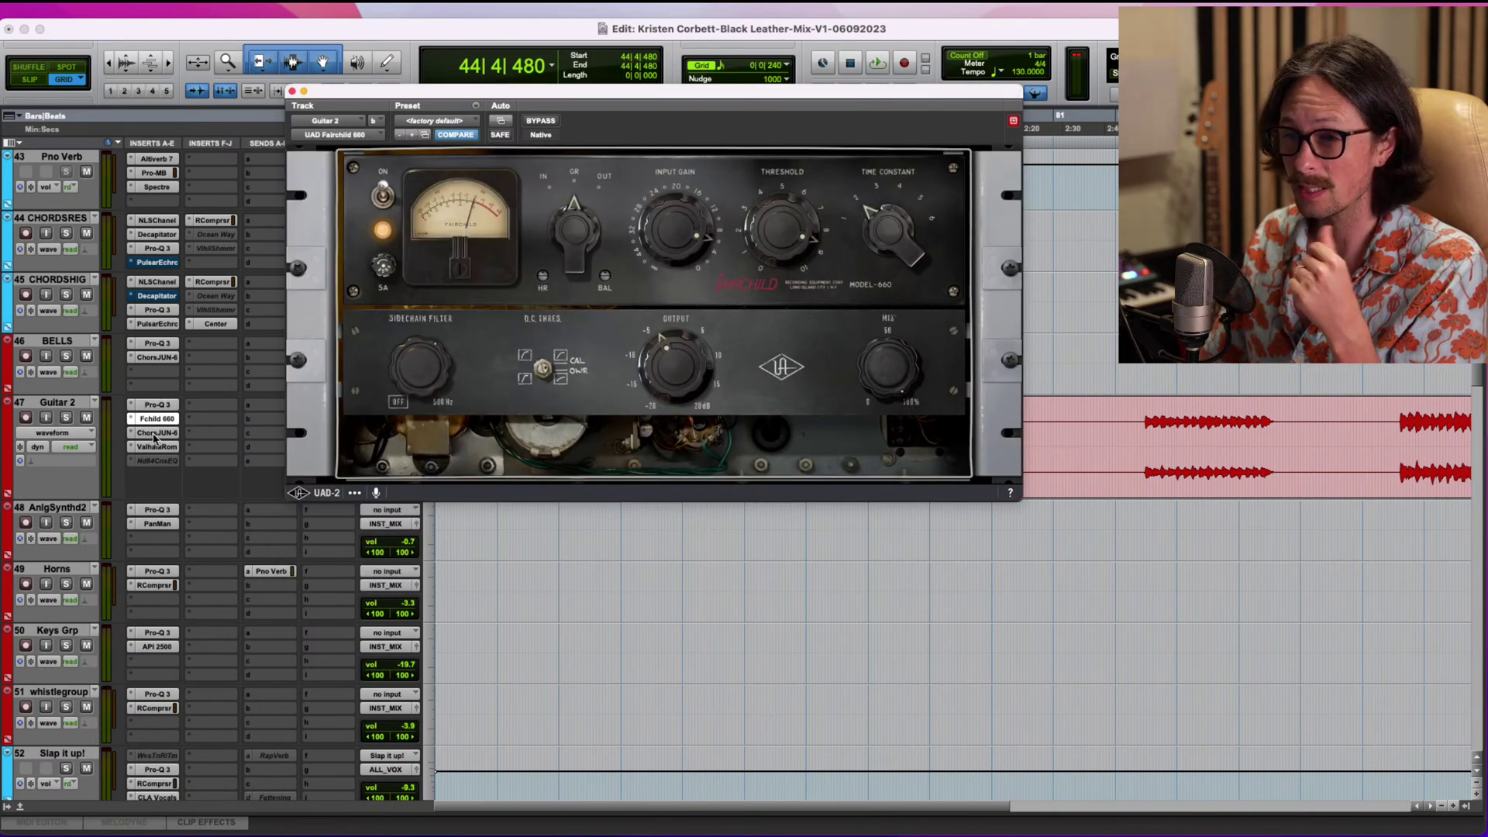
click(155, 433)
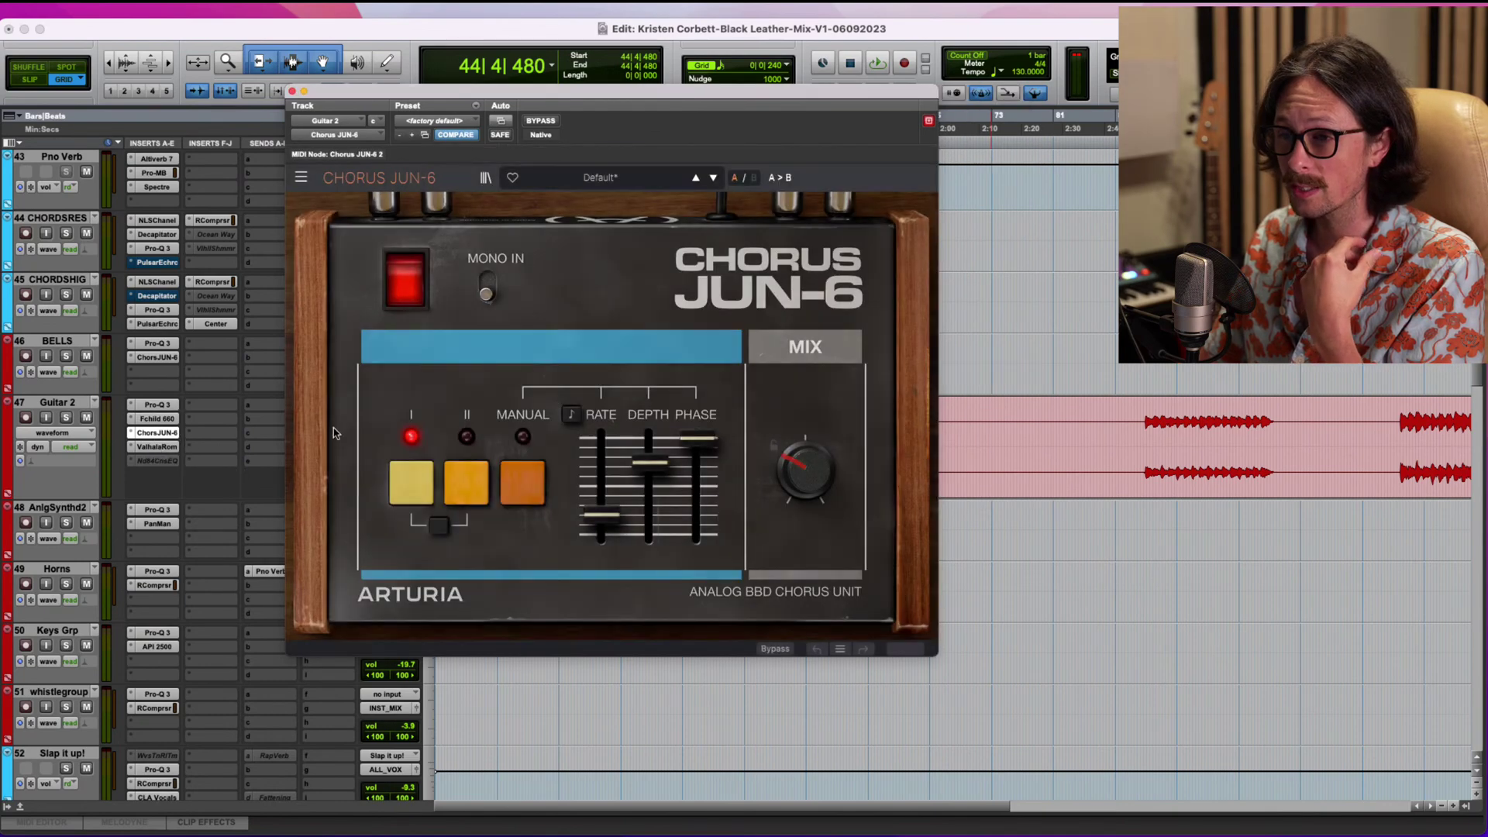
click(163, 419)
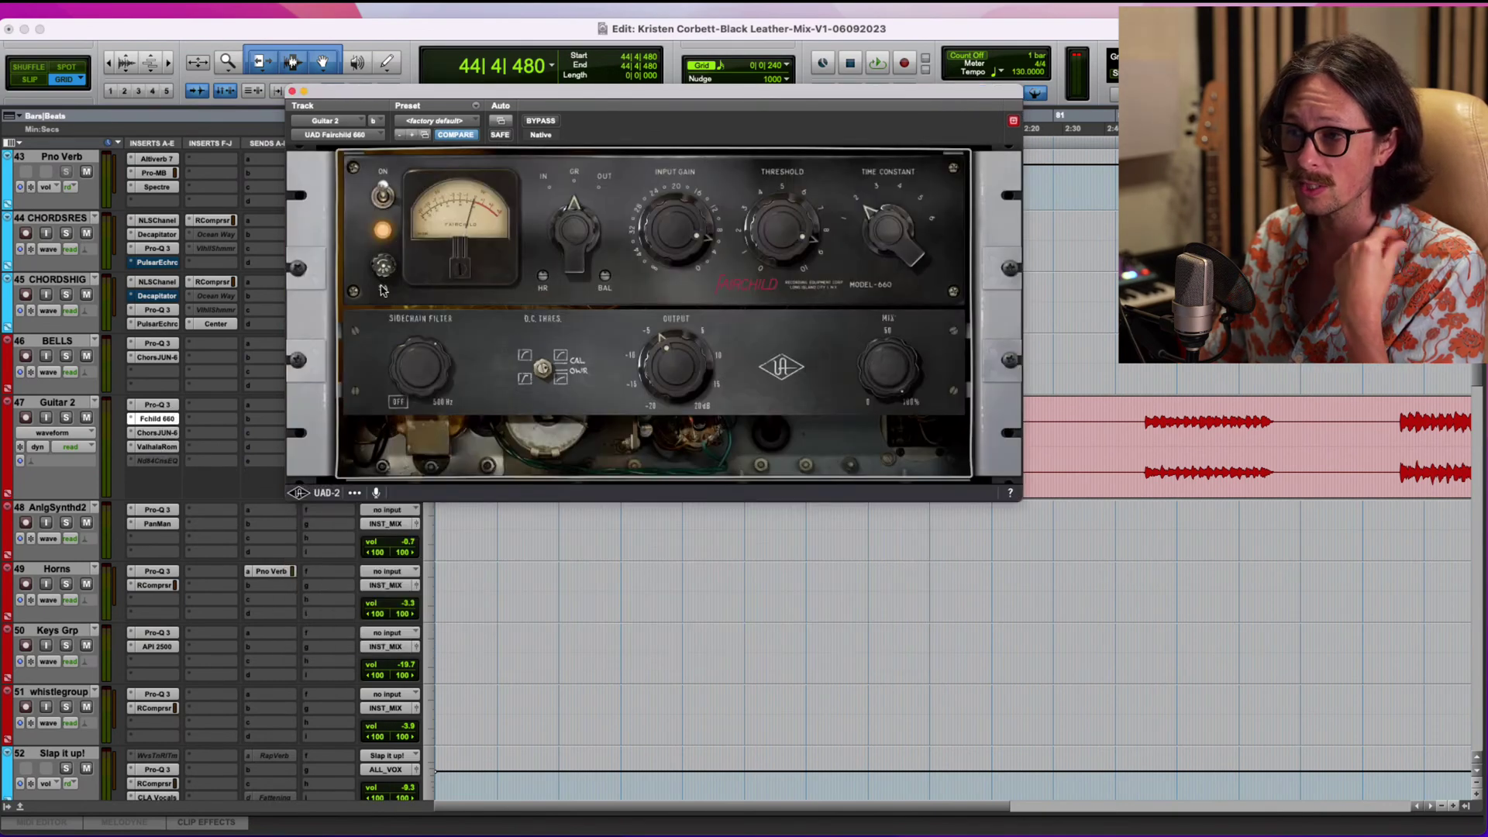
click(155, 434)
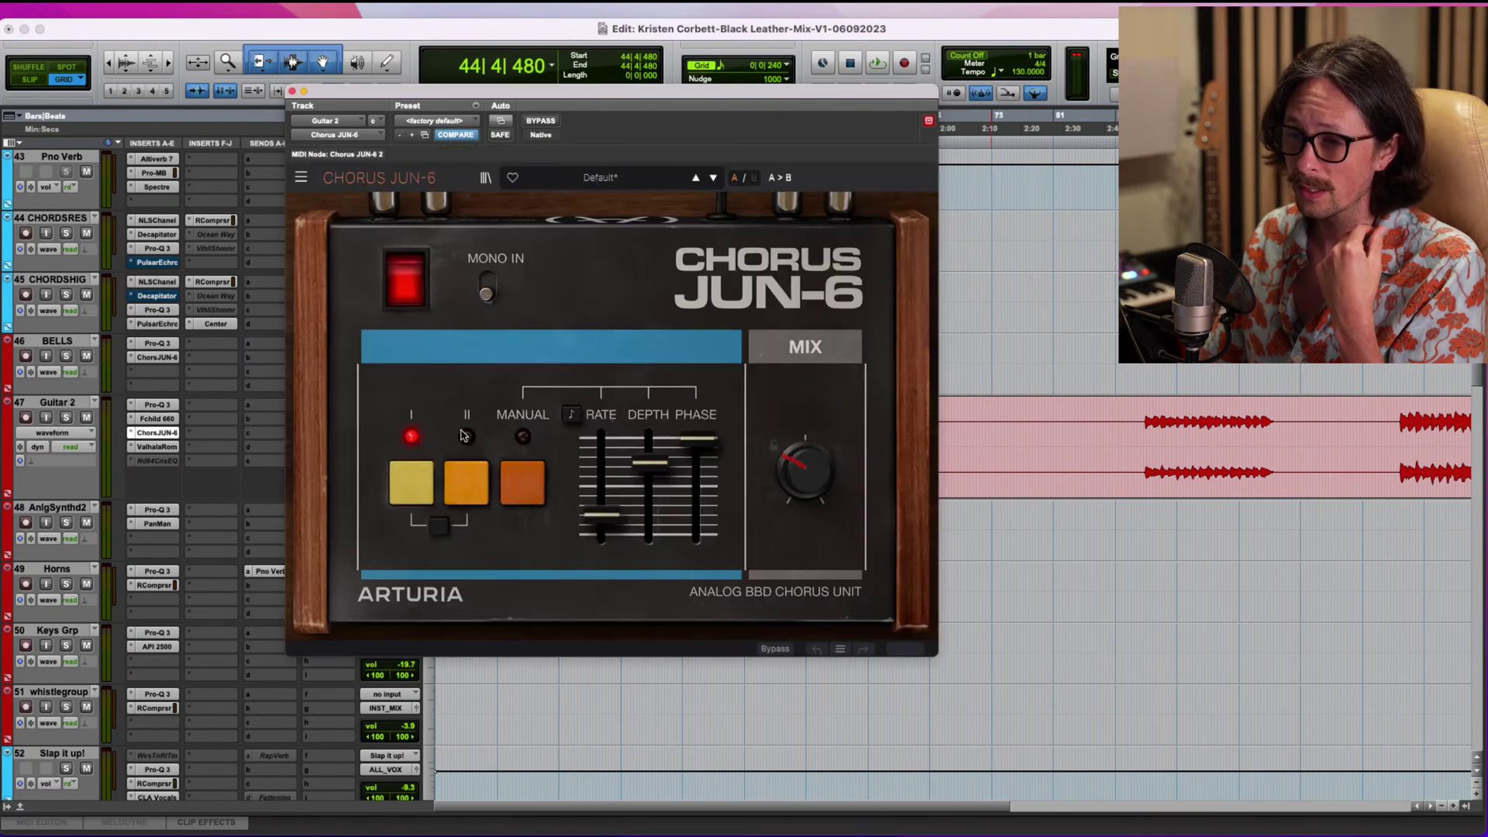
mouse_move(818, 469)
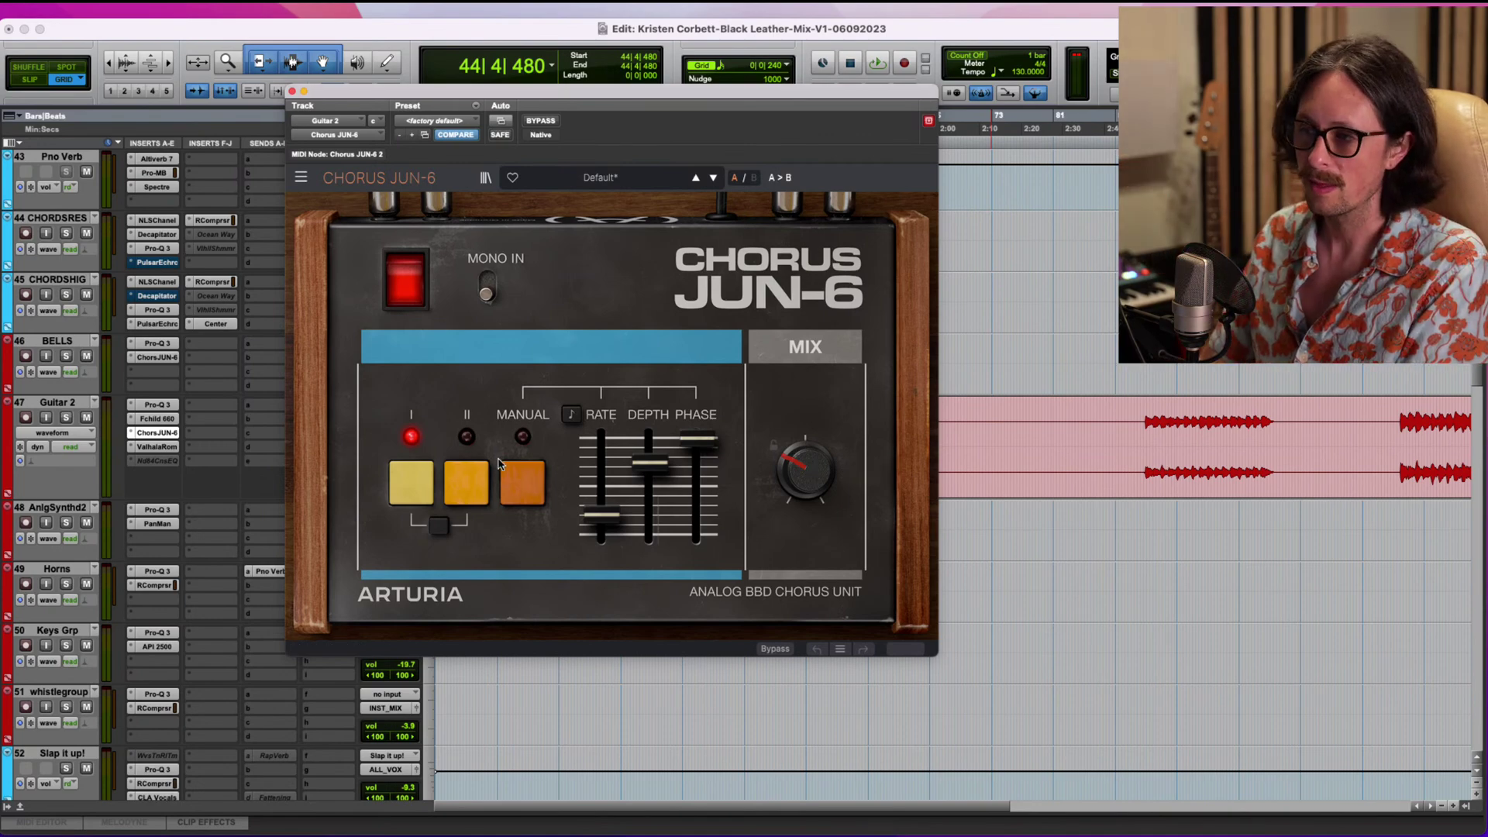
click(144, 447)
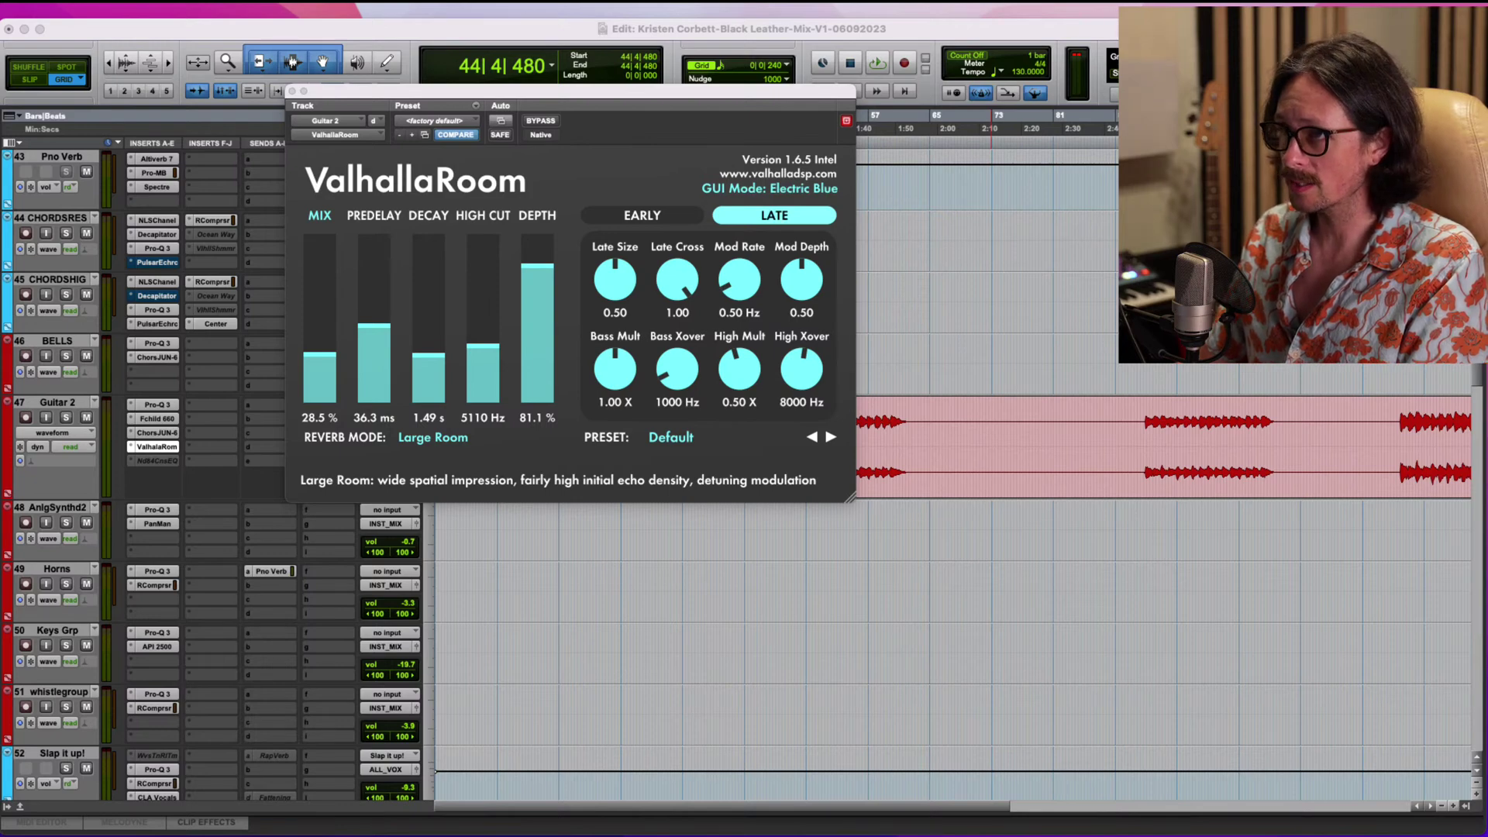
click(292, 91)
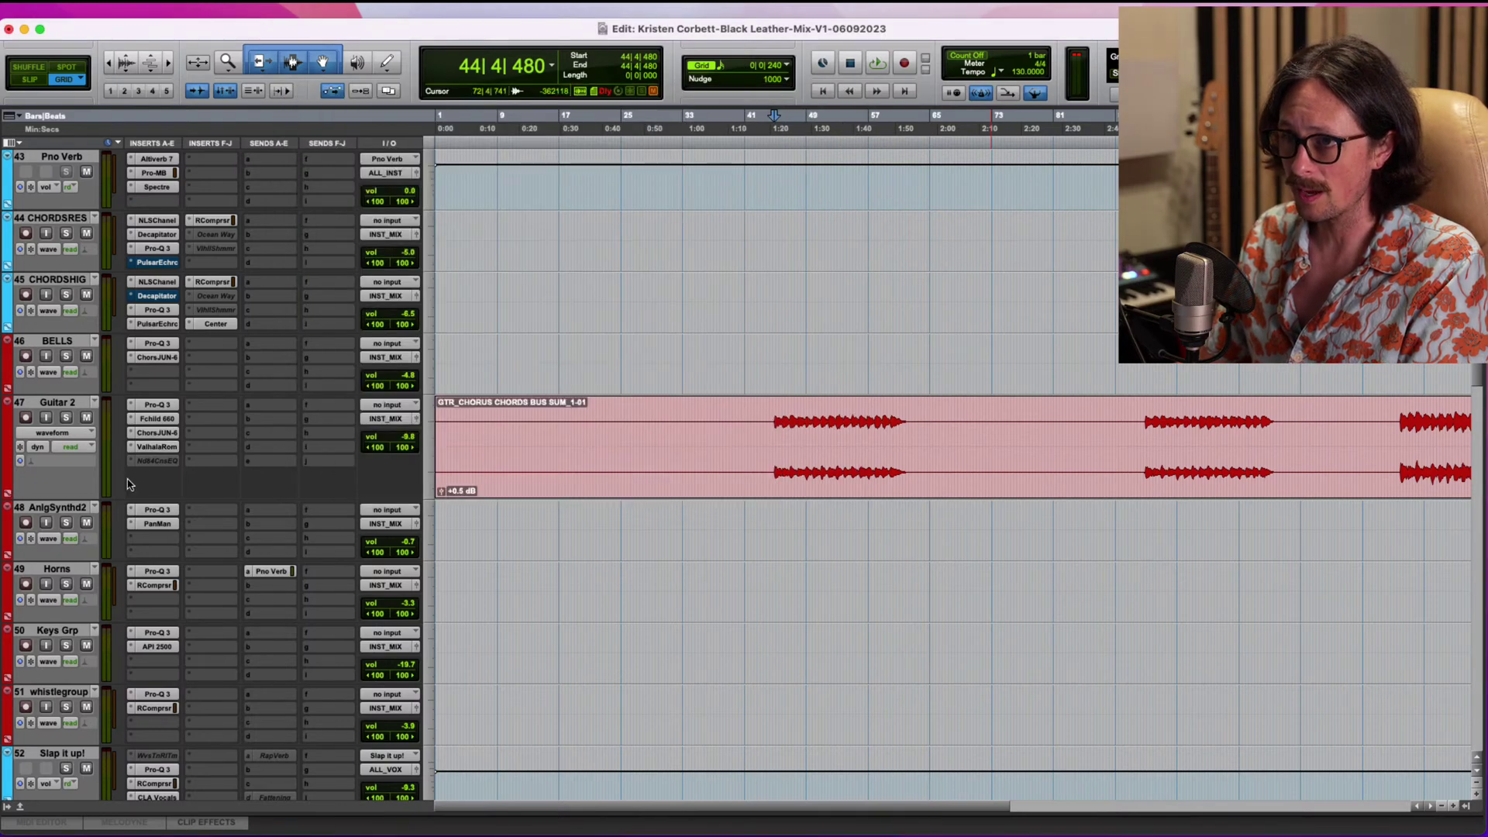
Look over the lead vocal and synth bass tracks, then place the edit cursor at the start of Guitar 2's first chorus part.
scroll(789, 468, down, 5)
scroll(789, 468, down, 19)
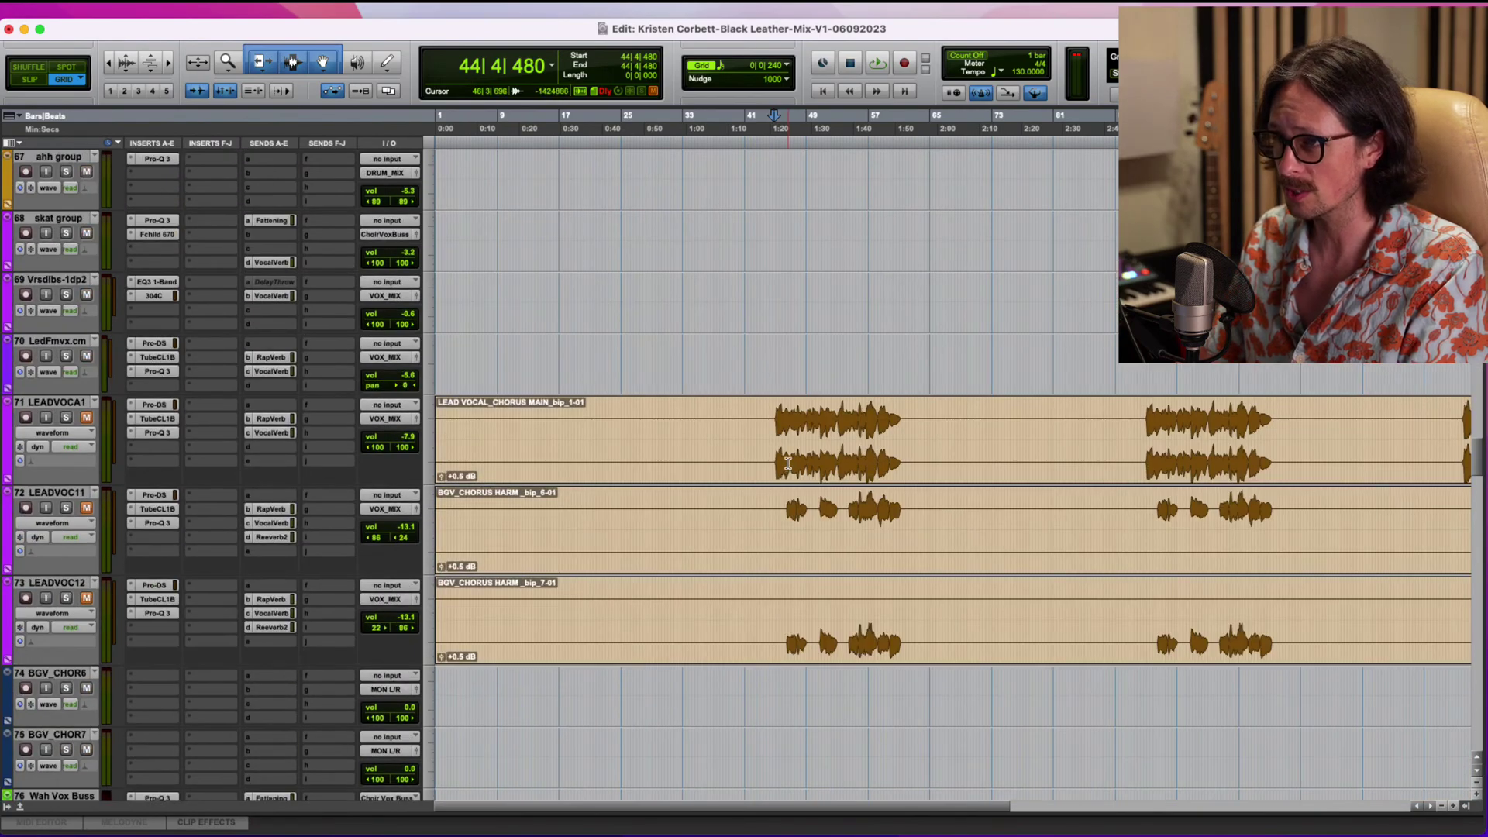
scroll(787, 463, down, 8)
scroll(779, 442, up, 20)
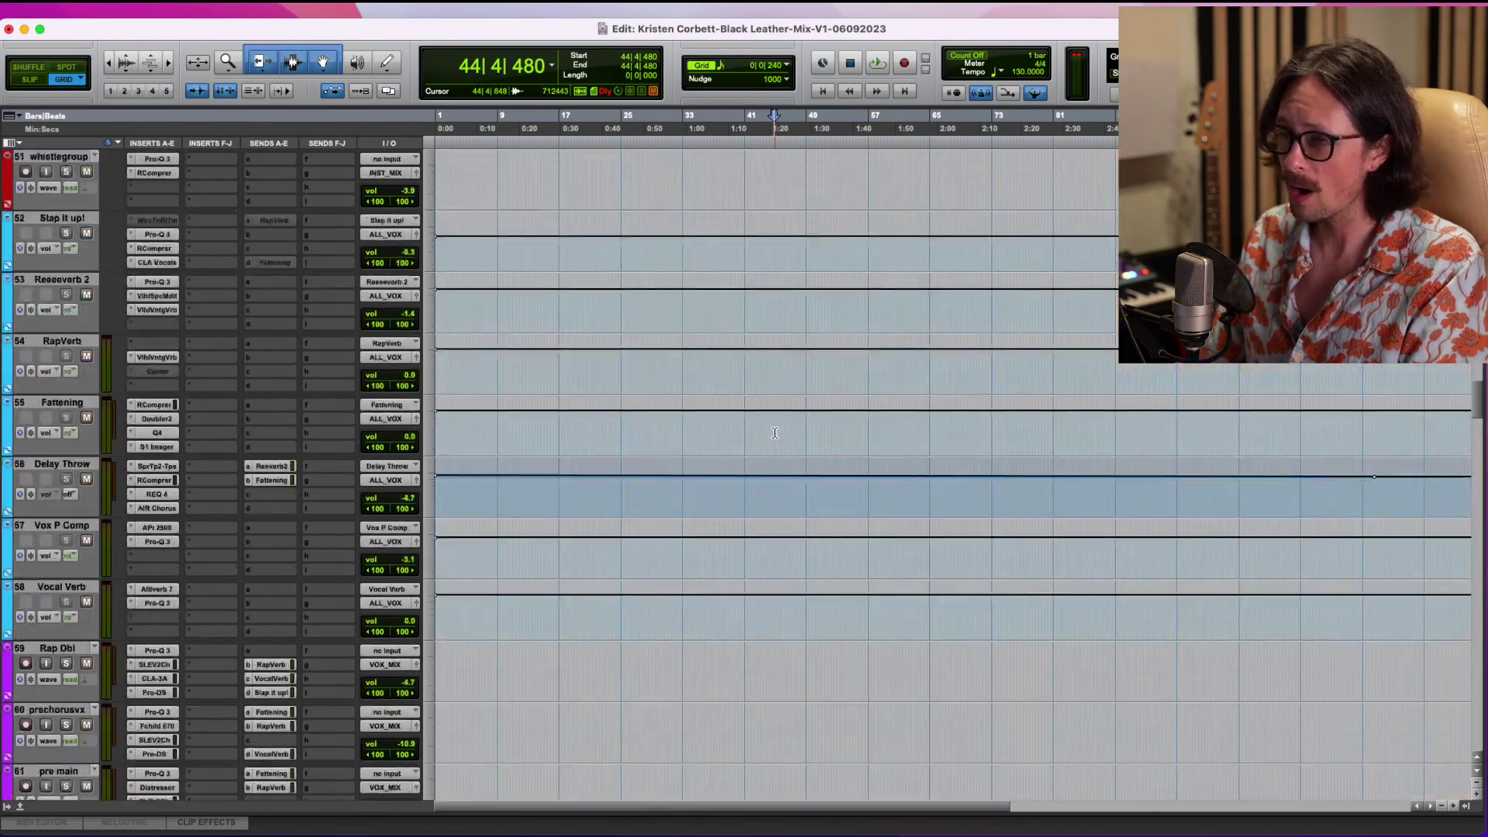
scroll(774, 432, up, 20)
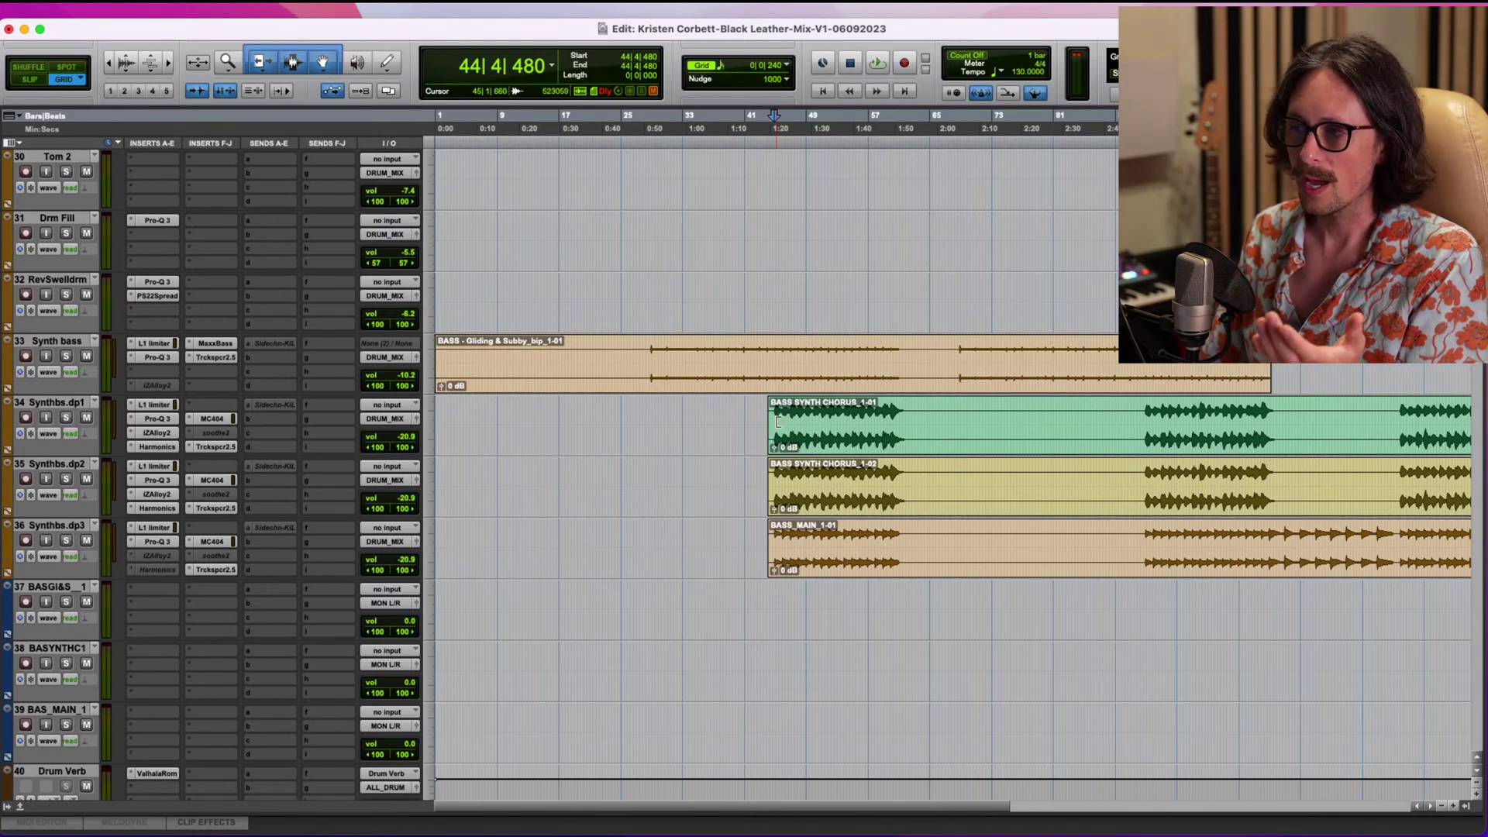
scroll(777, 446, down, 9)
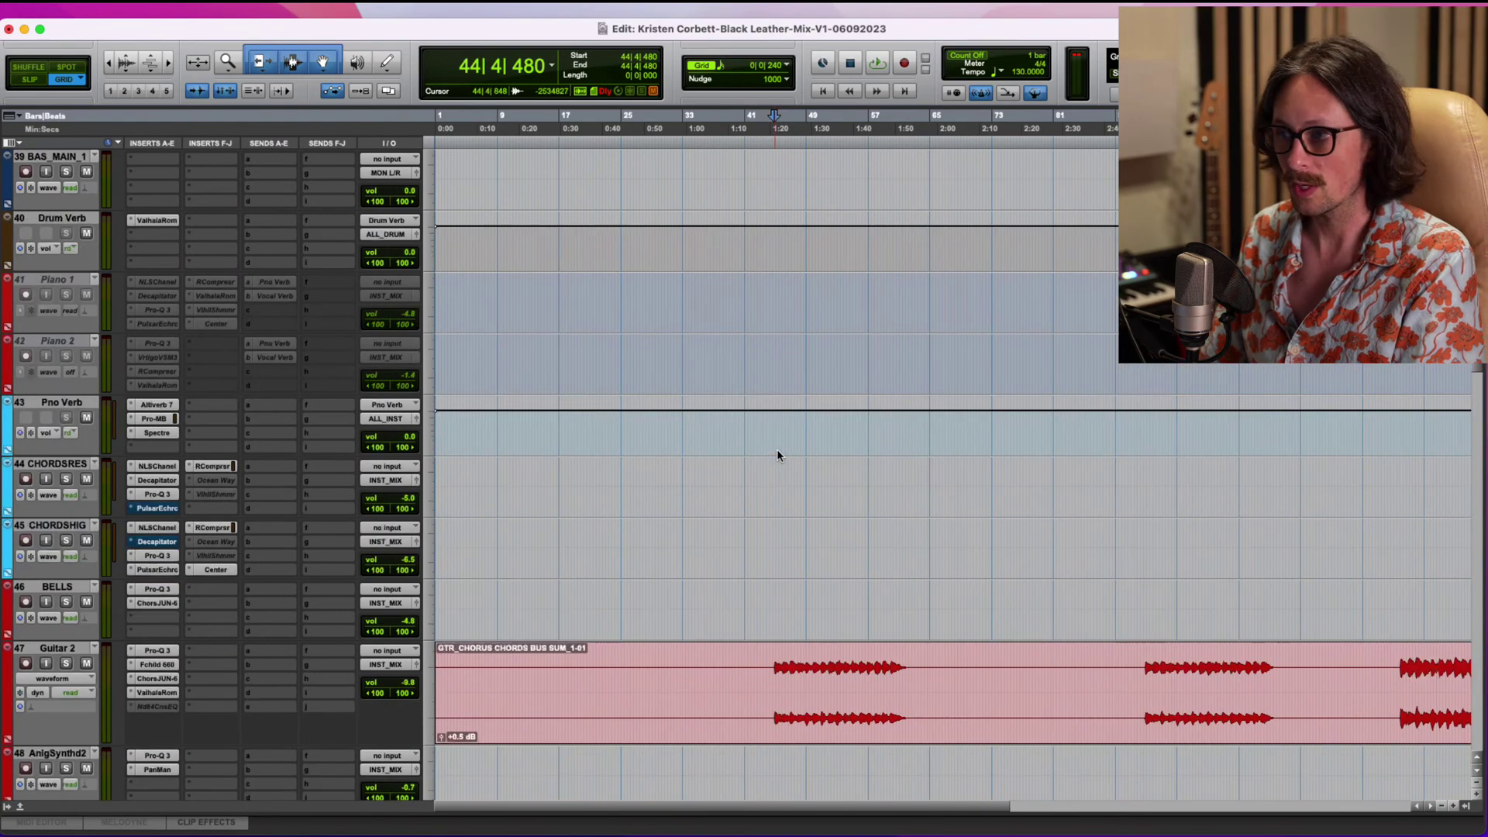
click(774, 666)
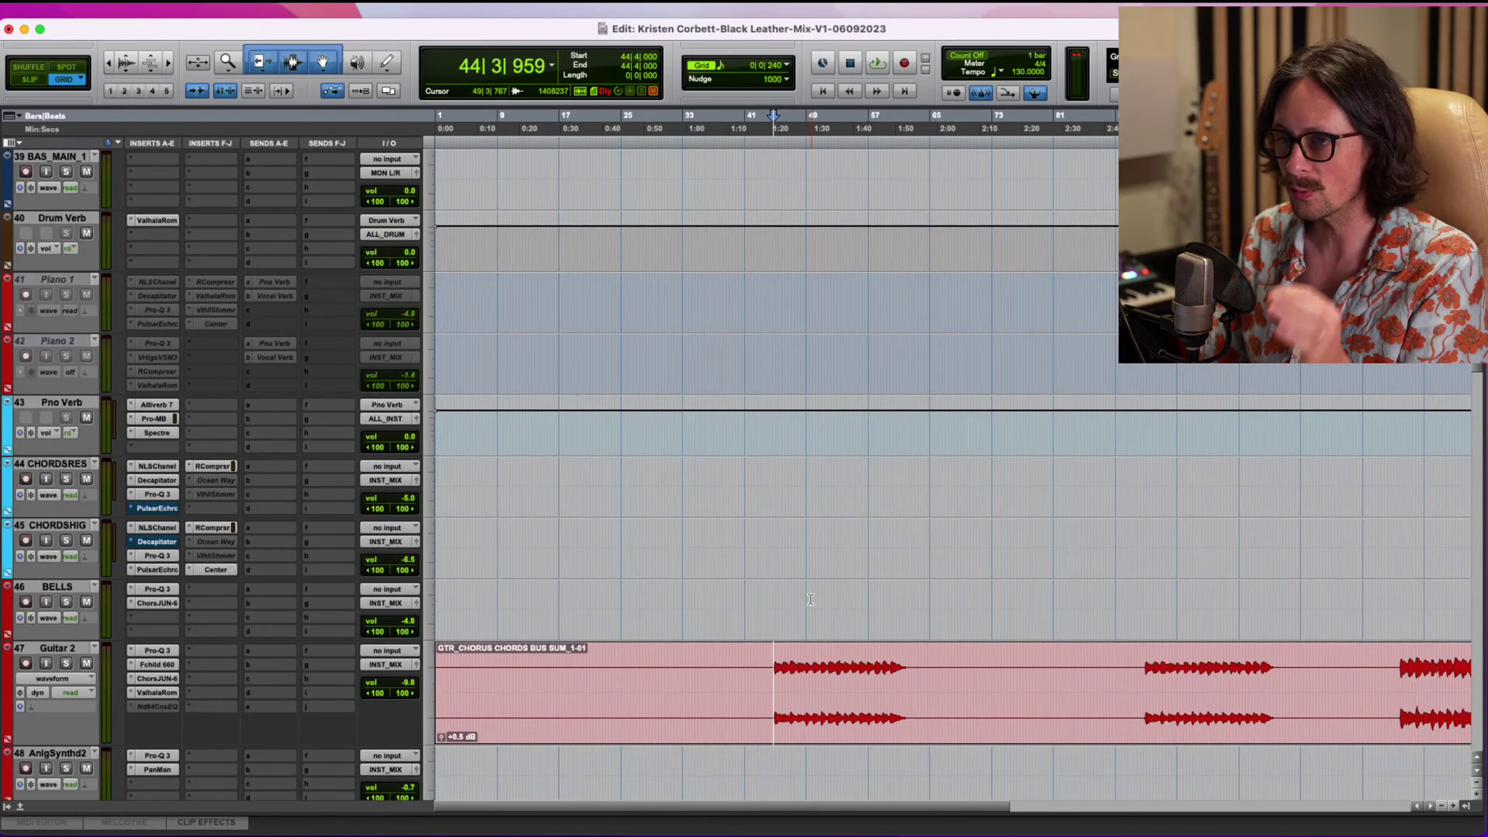
Review the VOX MIX insert chain from Pro-Q 3 through soothe2, Pultec EQP-1A and Neve 1073.
scroll(810, 598, up, 18)
scroll(810, 599, up, 20)
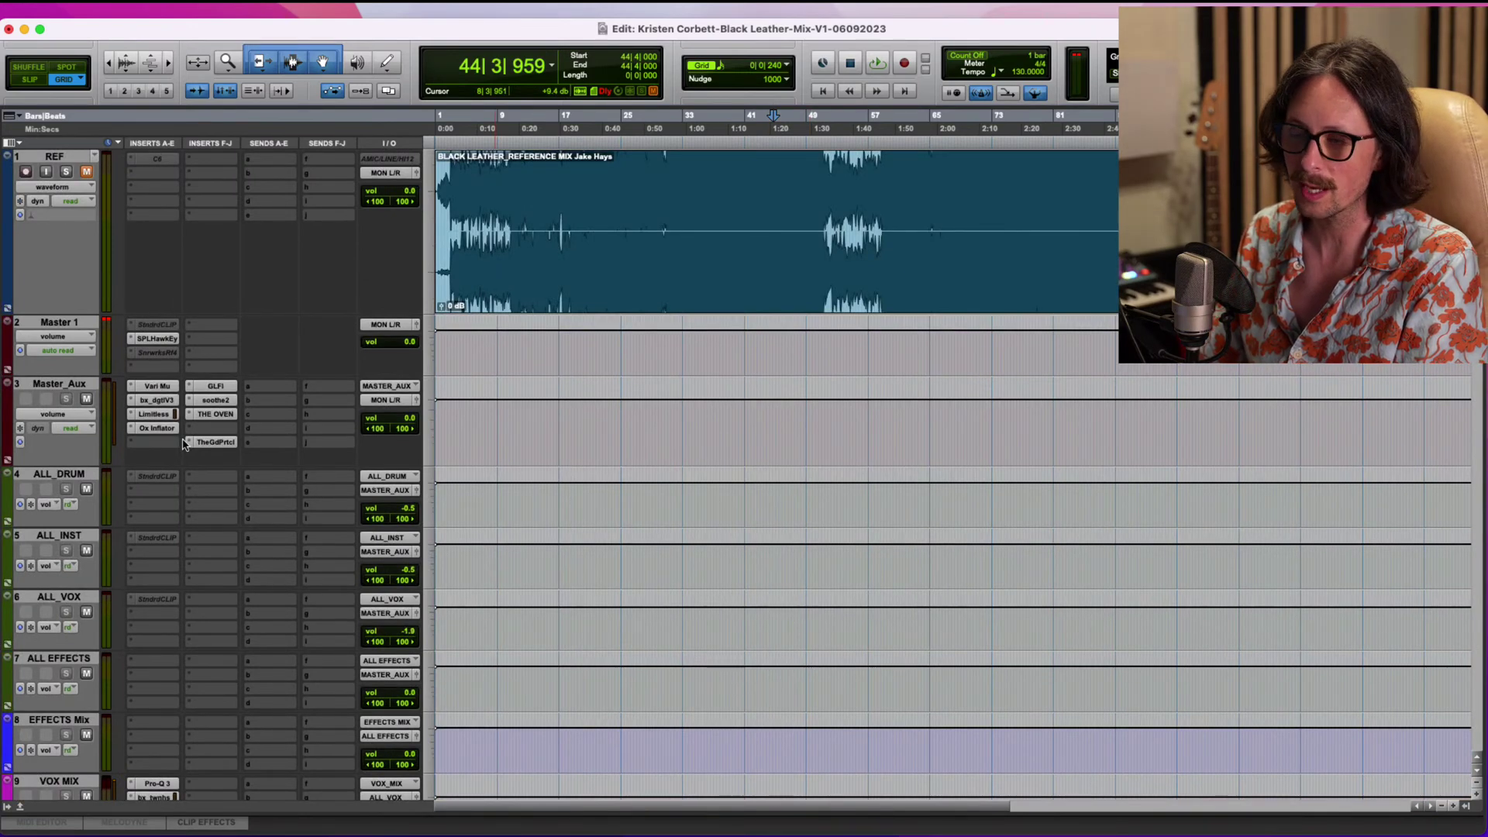
scroll(542, 524, down, 5)
scroll(186, 559, down, 5)
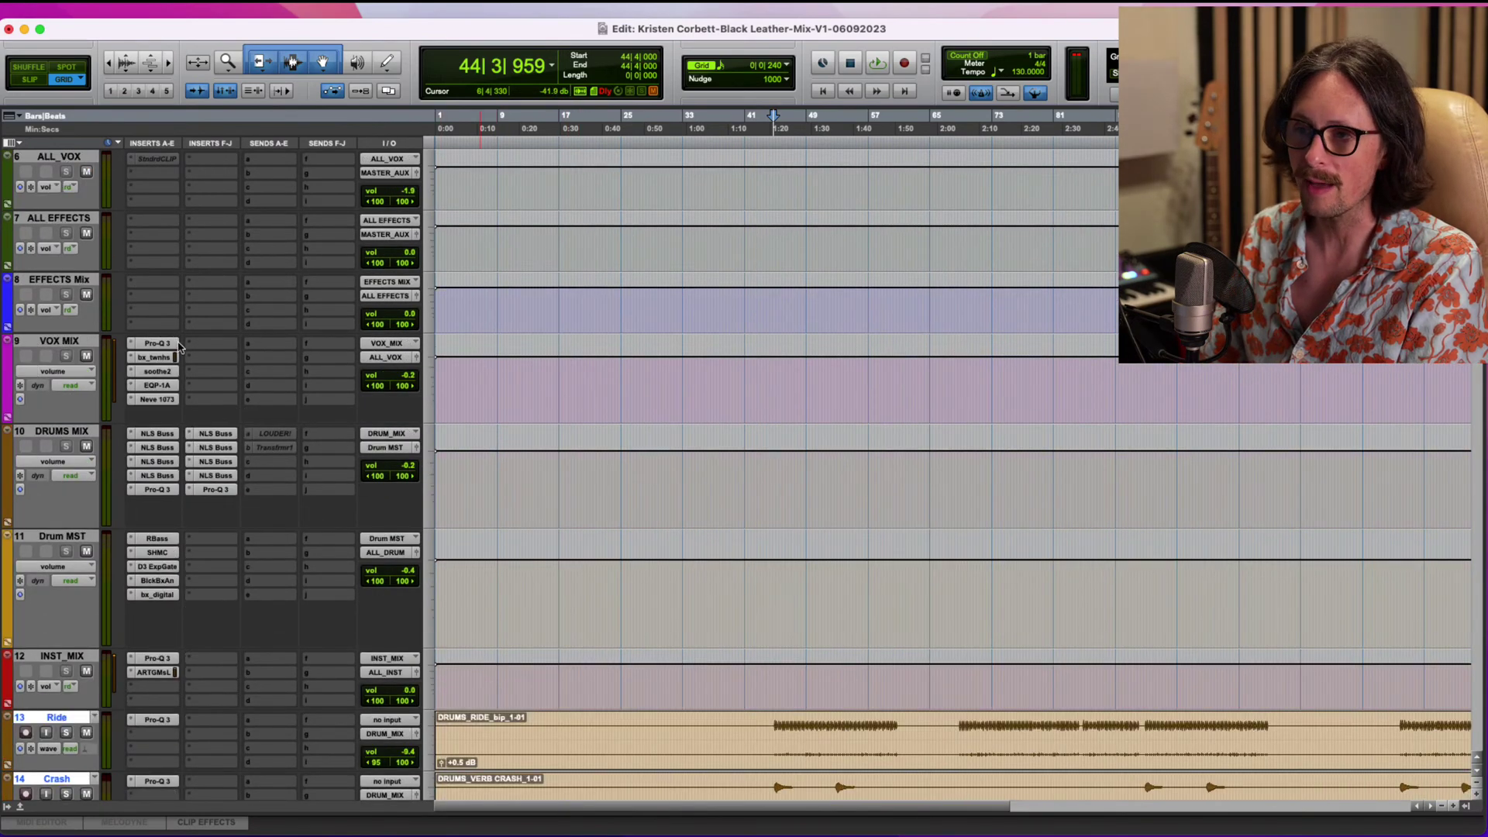
click(158, 343)
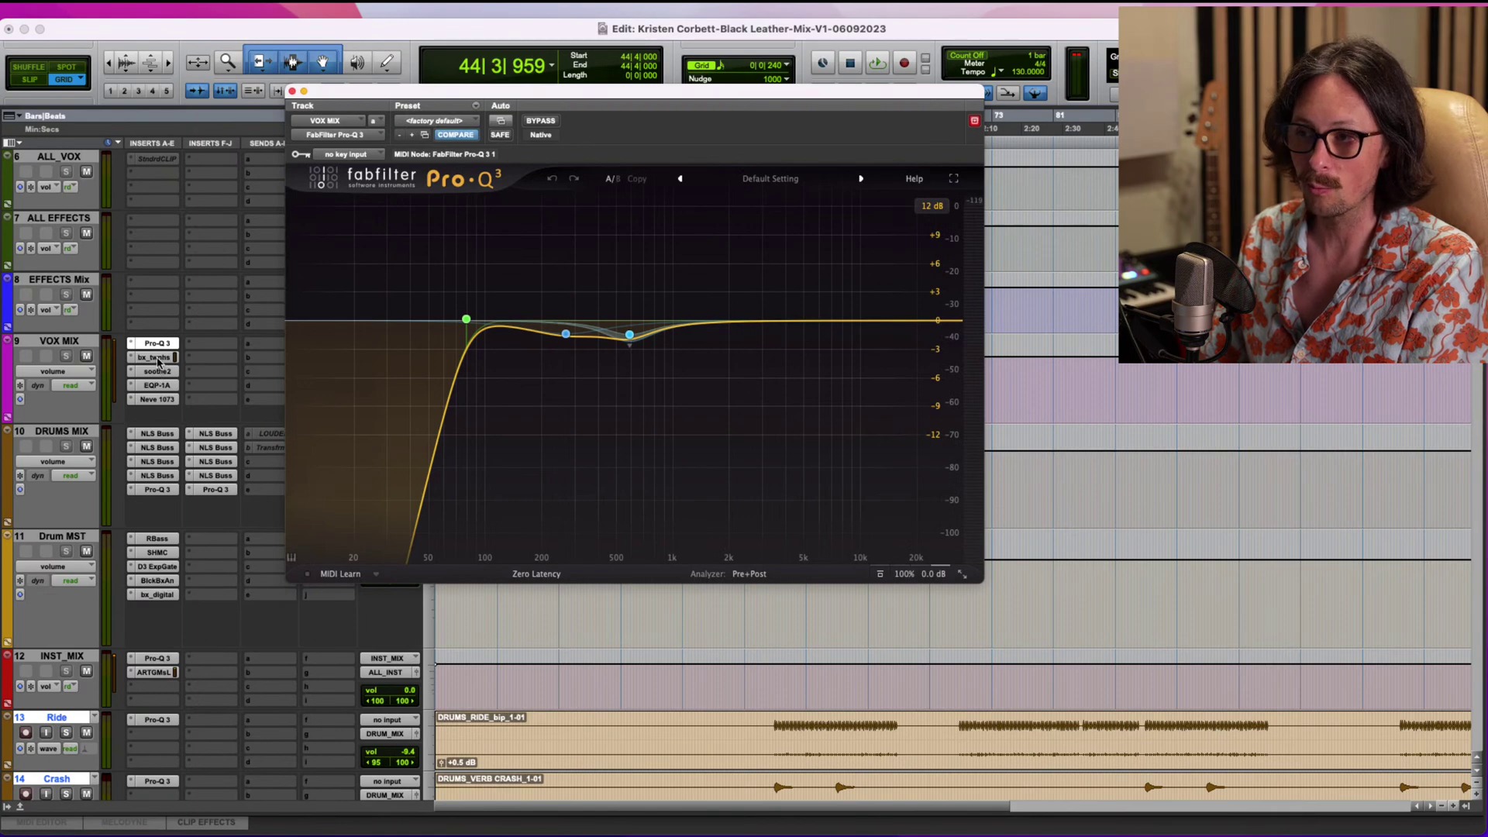
click(157, 357)
click(157, 372)
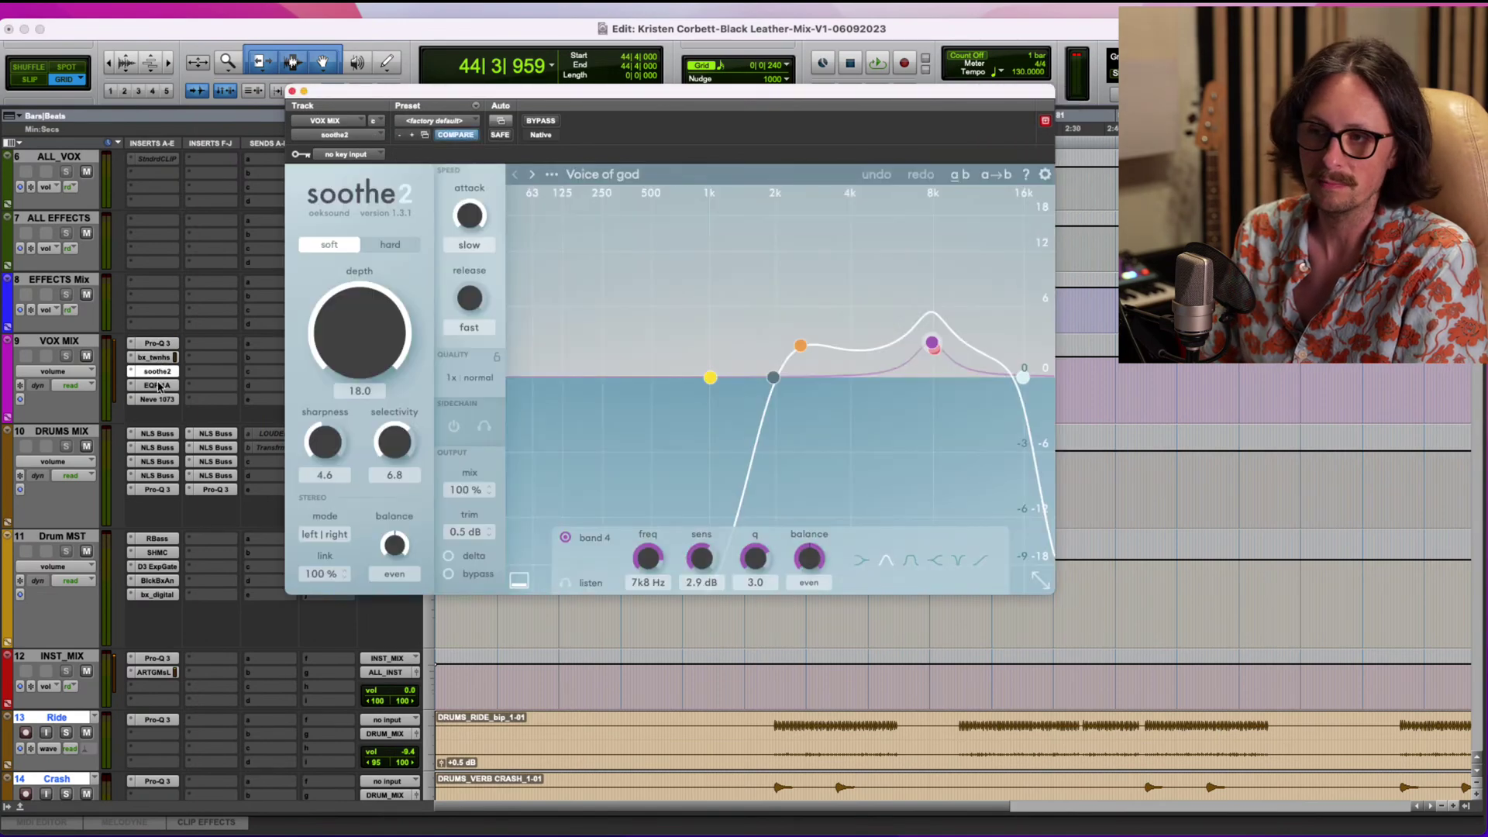
click(158, 386)
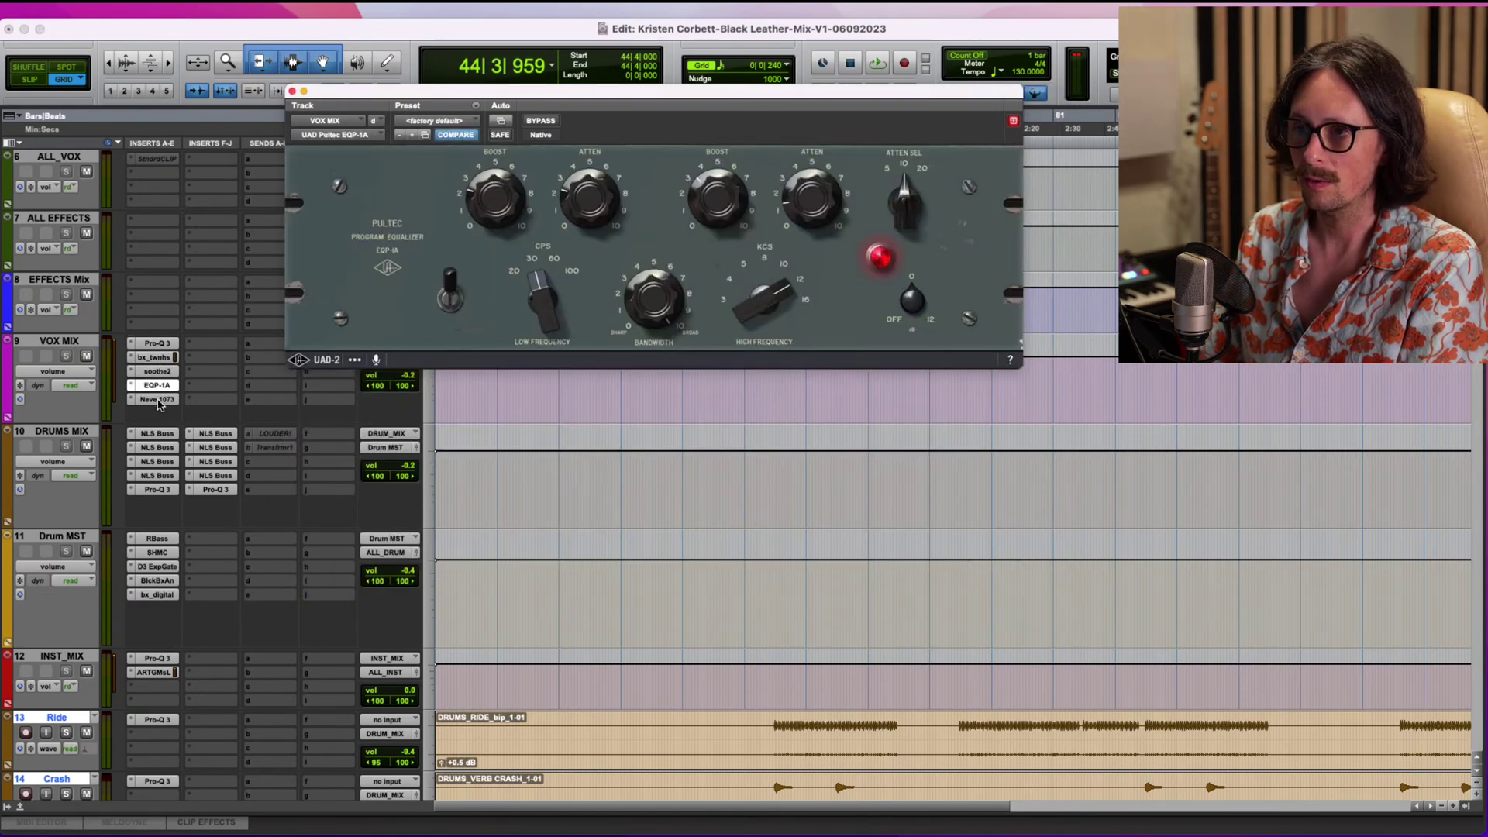
click(158, 400)
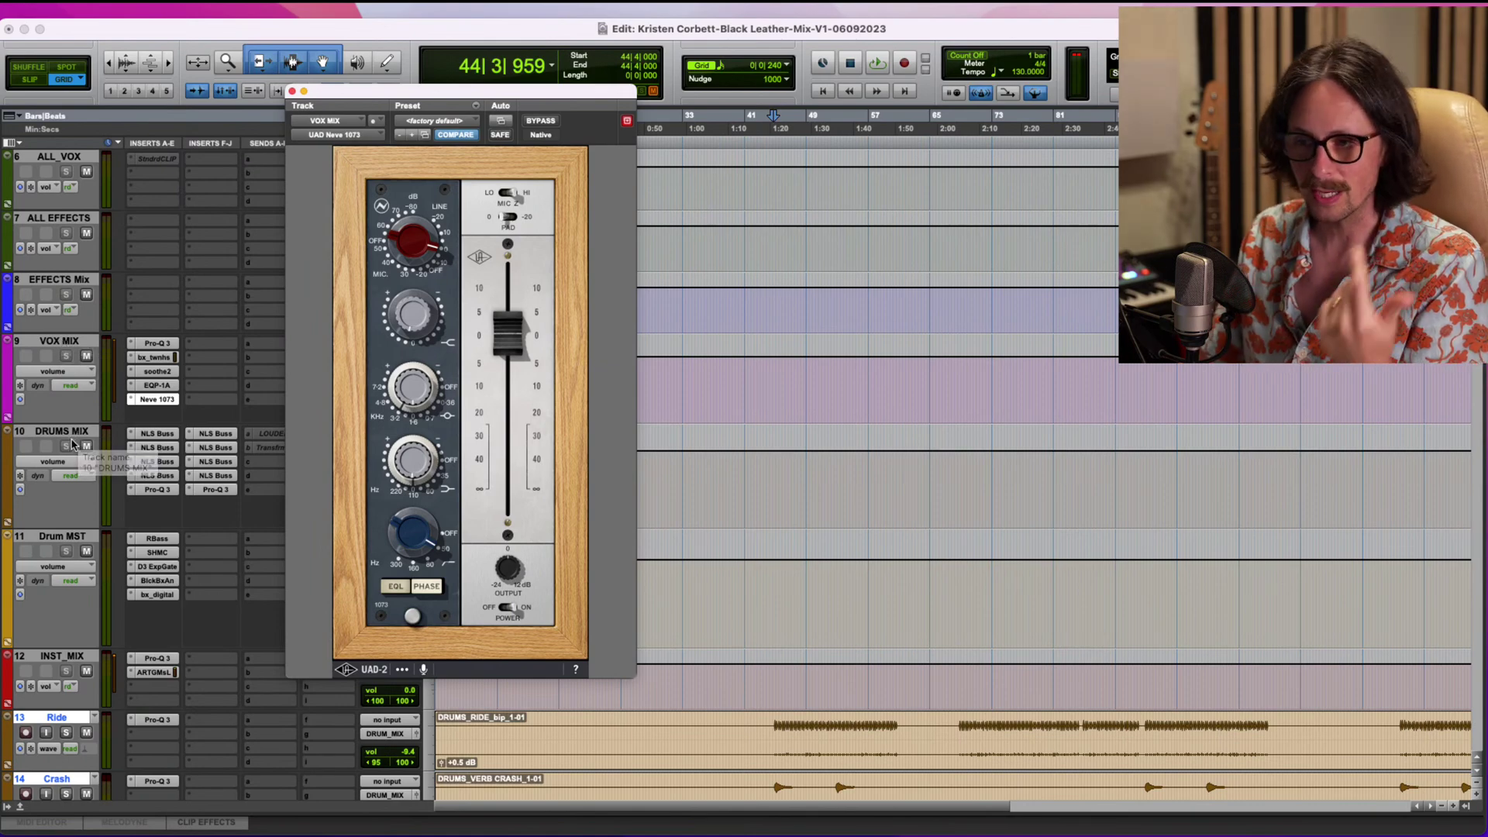
scroll(146, 326, down, 1)
scroll(142, 341, down, 1)
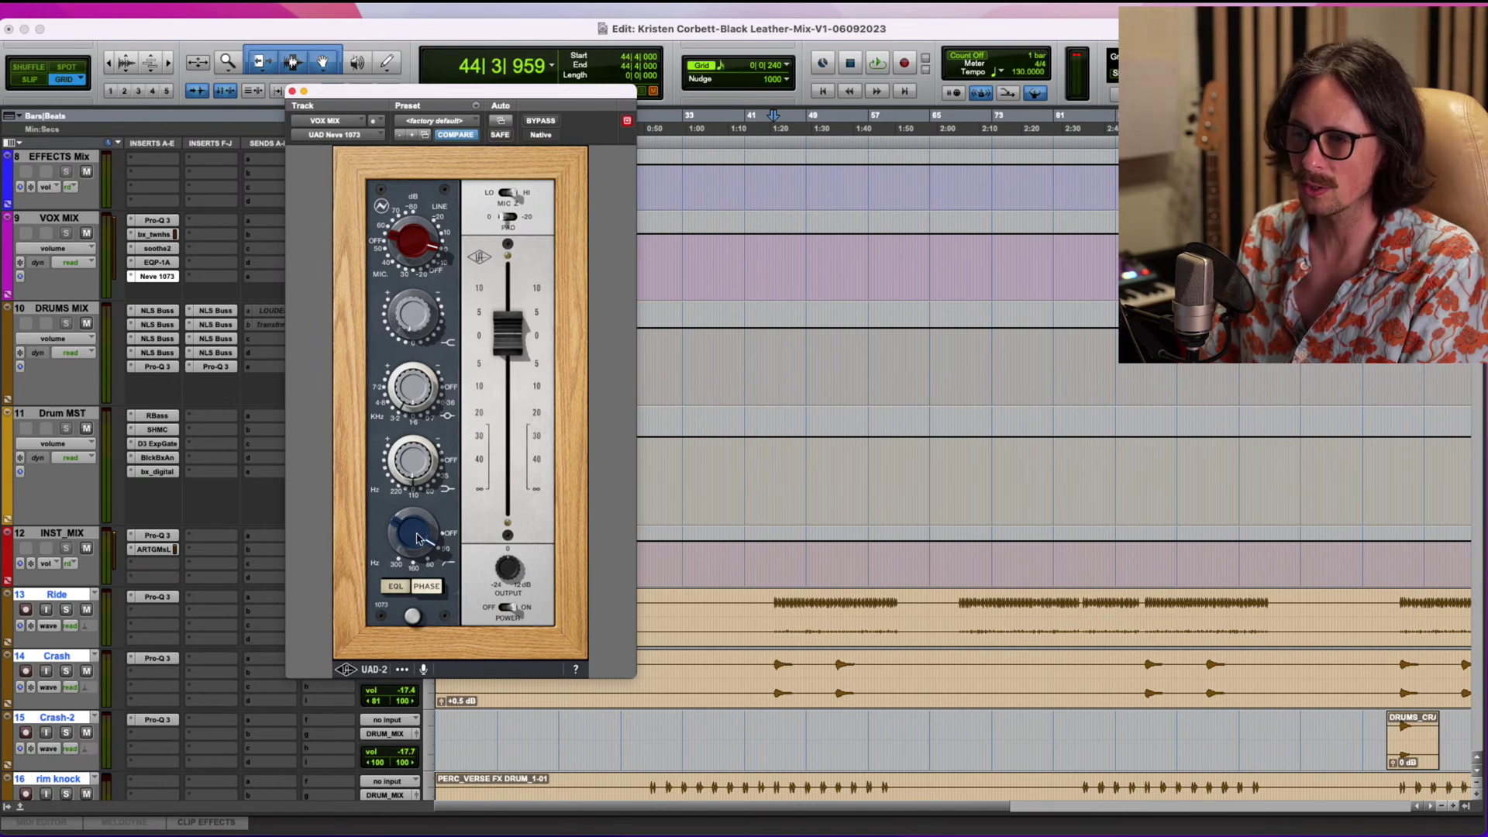
click(293, 91)
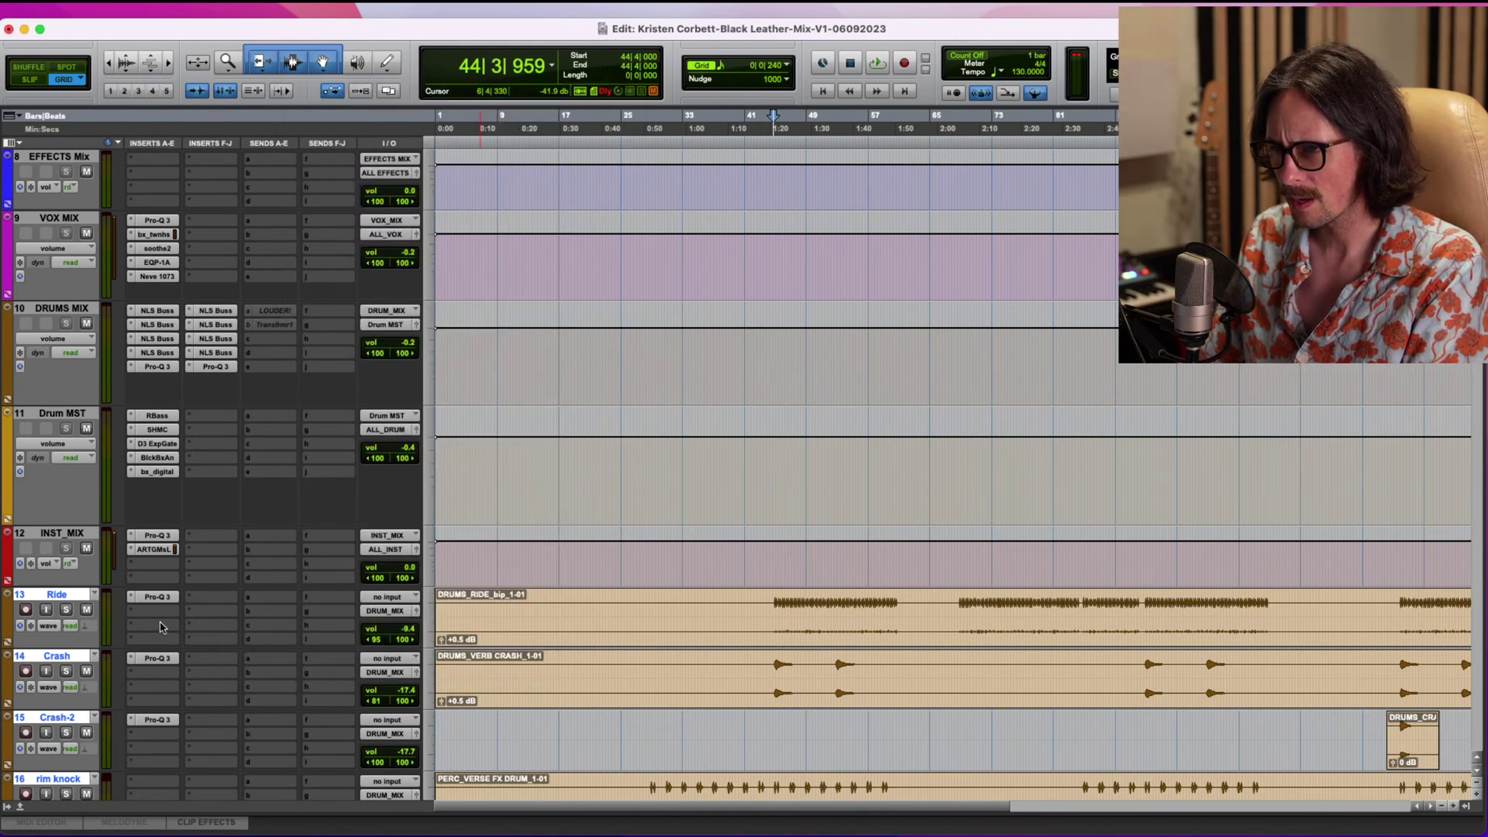
Examine the Pro-DS, Tube-Tech CL 1B and Pro-Q 3 settings on the main chorus lead vocal track.
scroll(743, 460, down, 10)
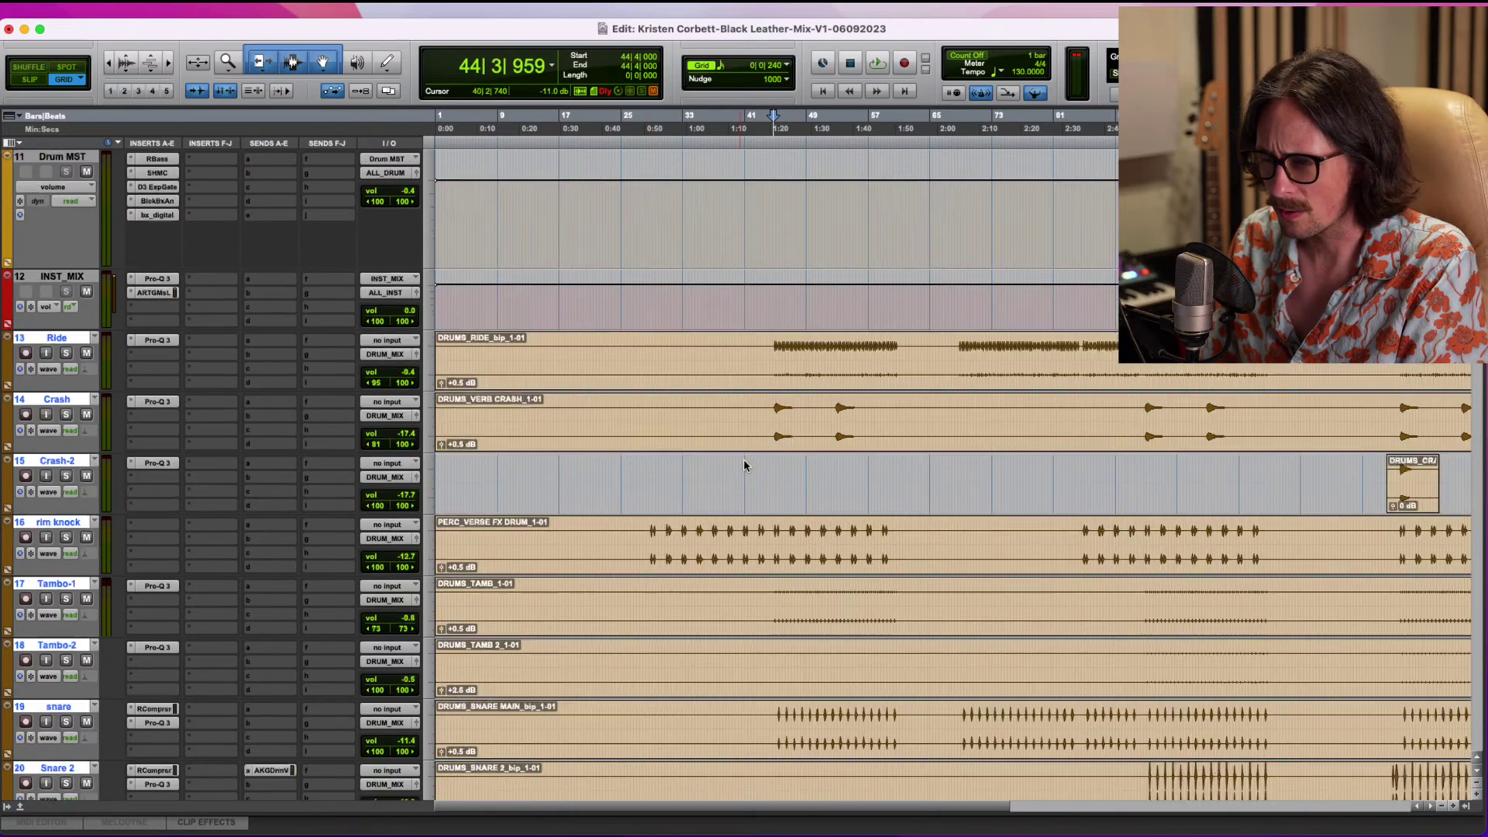
scroll(745, 463, down, 12)
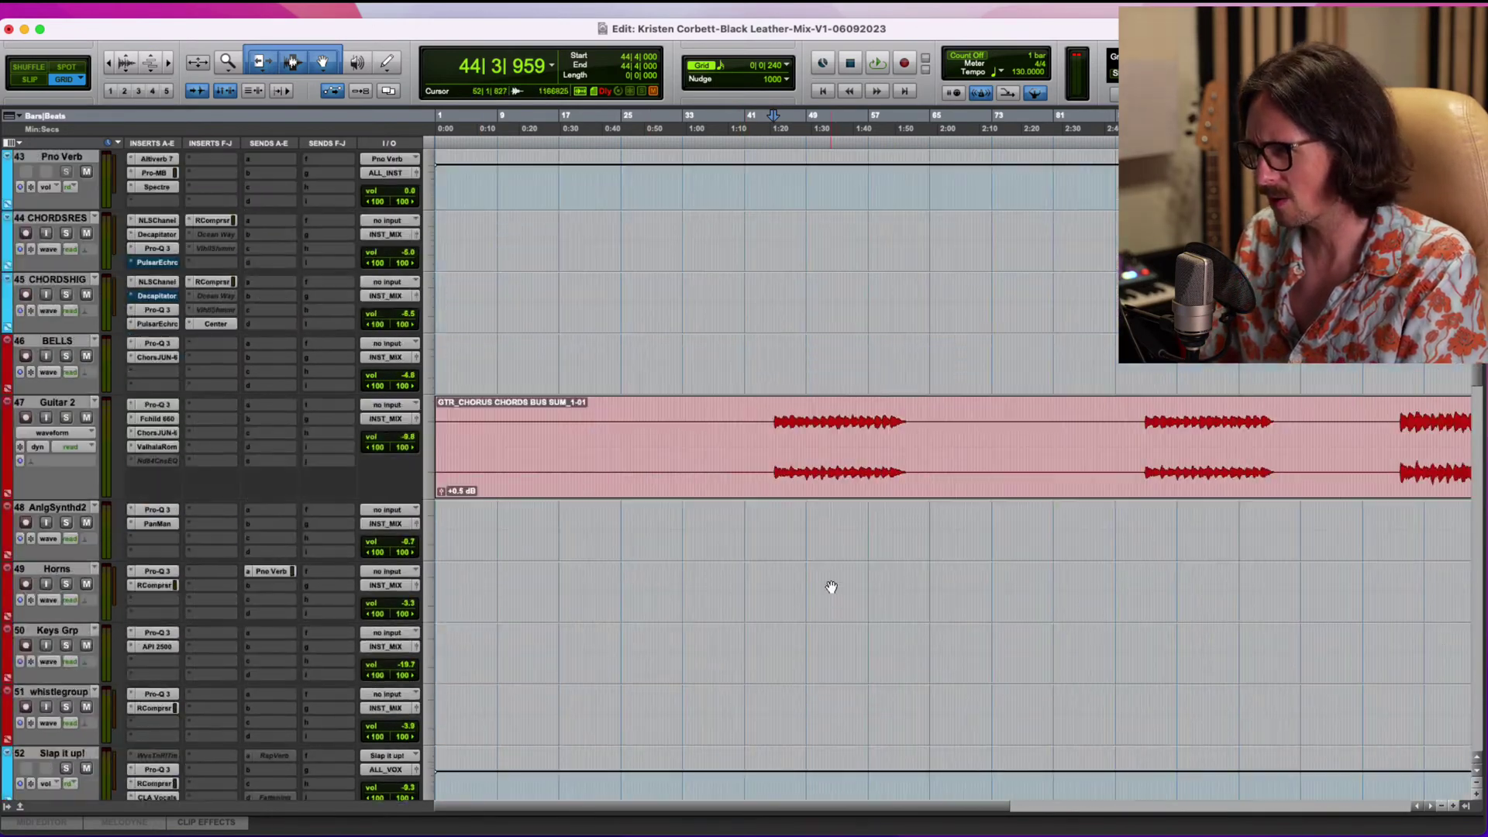
scroll(831, 585, down, 5)
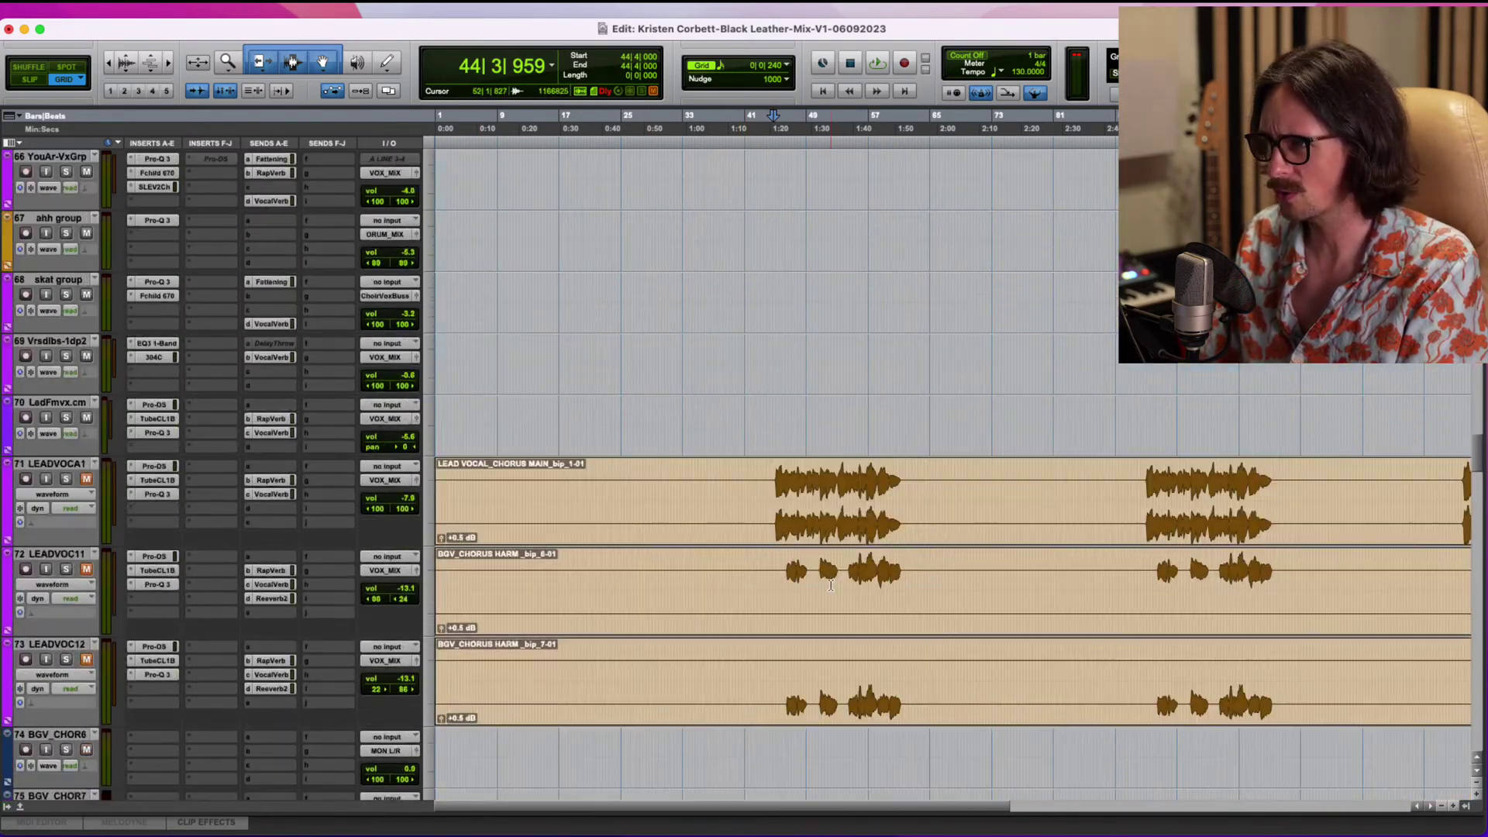
click(163, 466)
click(164, 482)
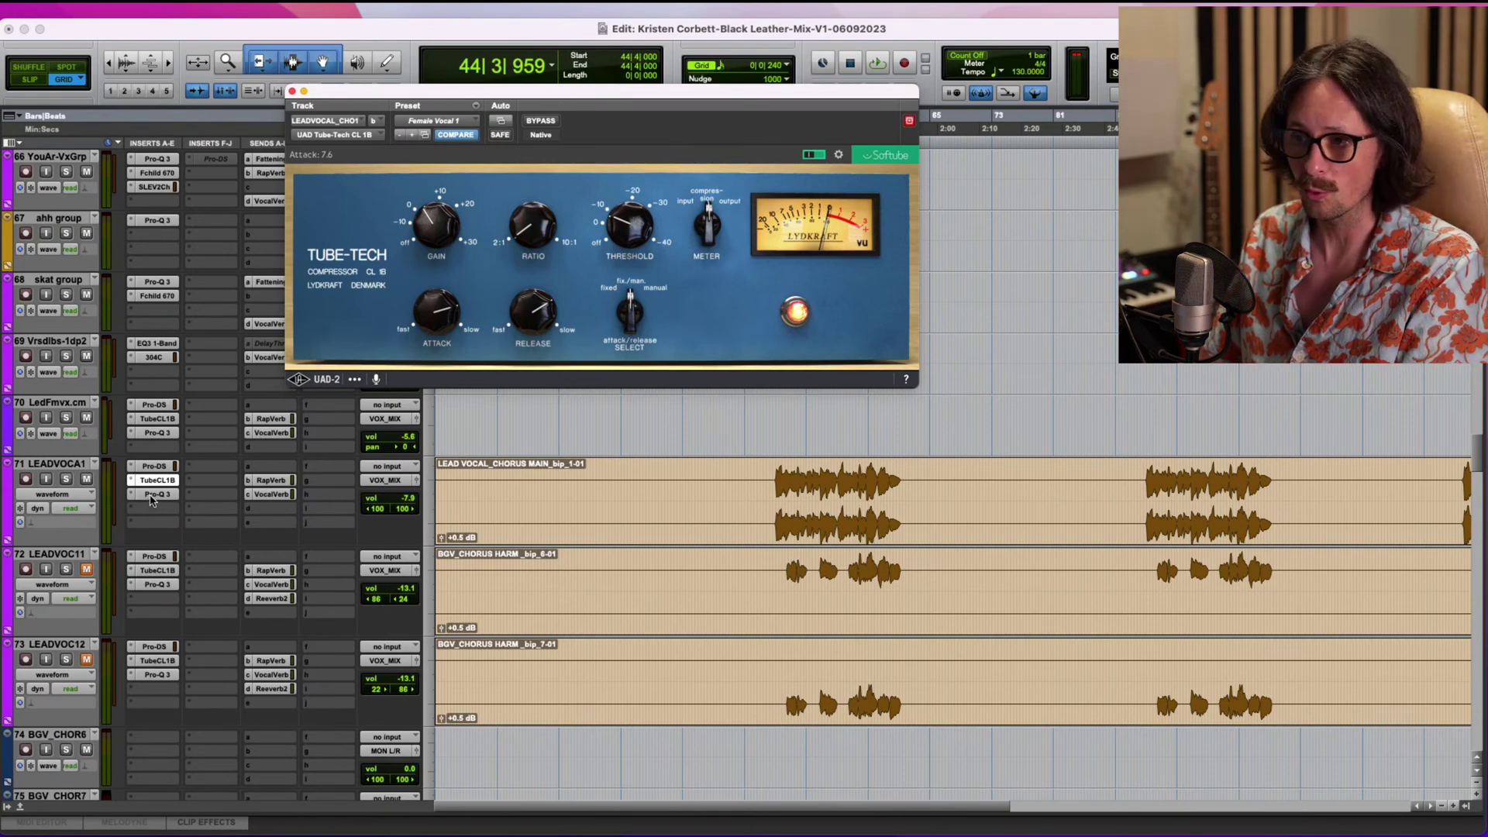
click(155, 495)
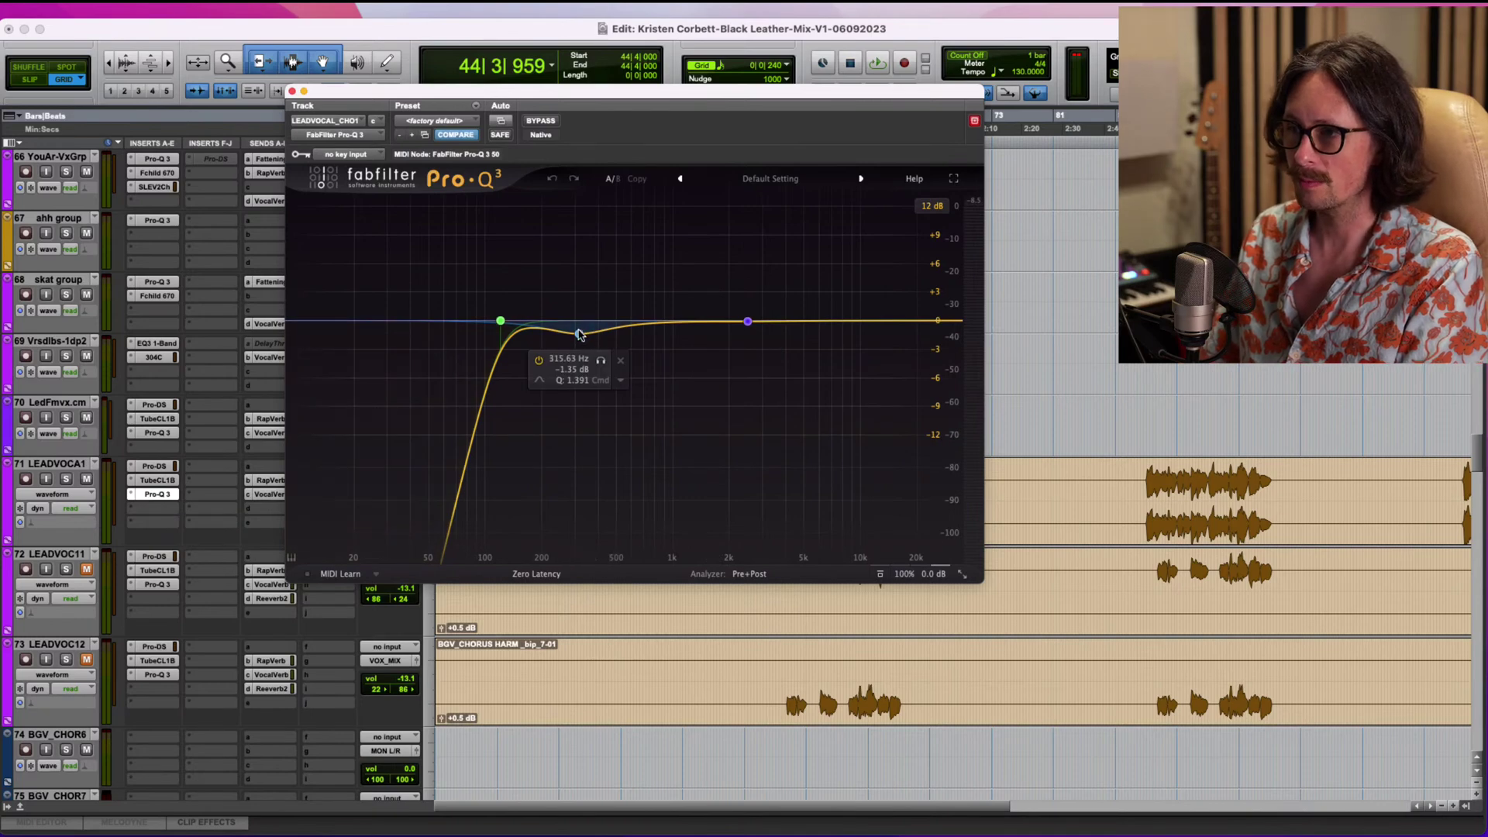
Close the lead vocal EQ, solo the REF reference track and play it from the first chorus.
click(292, 91)
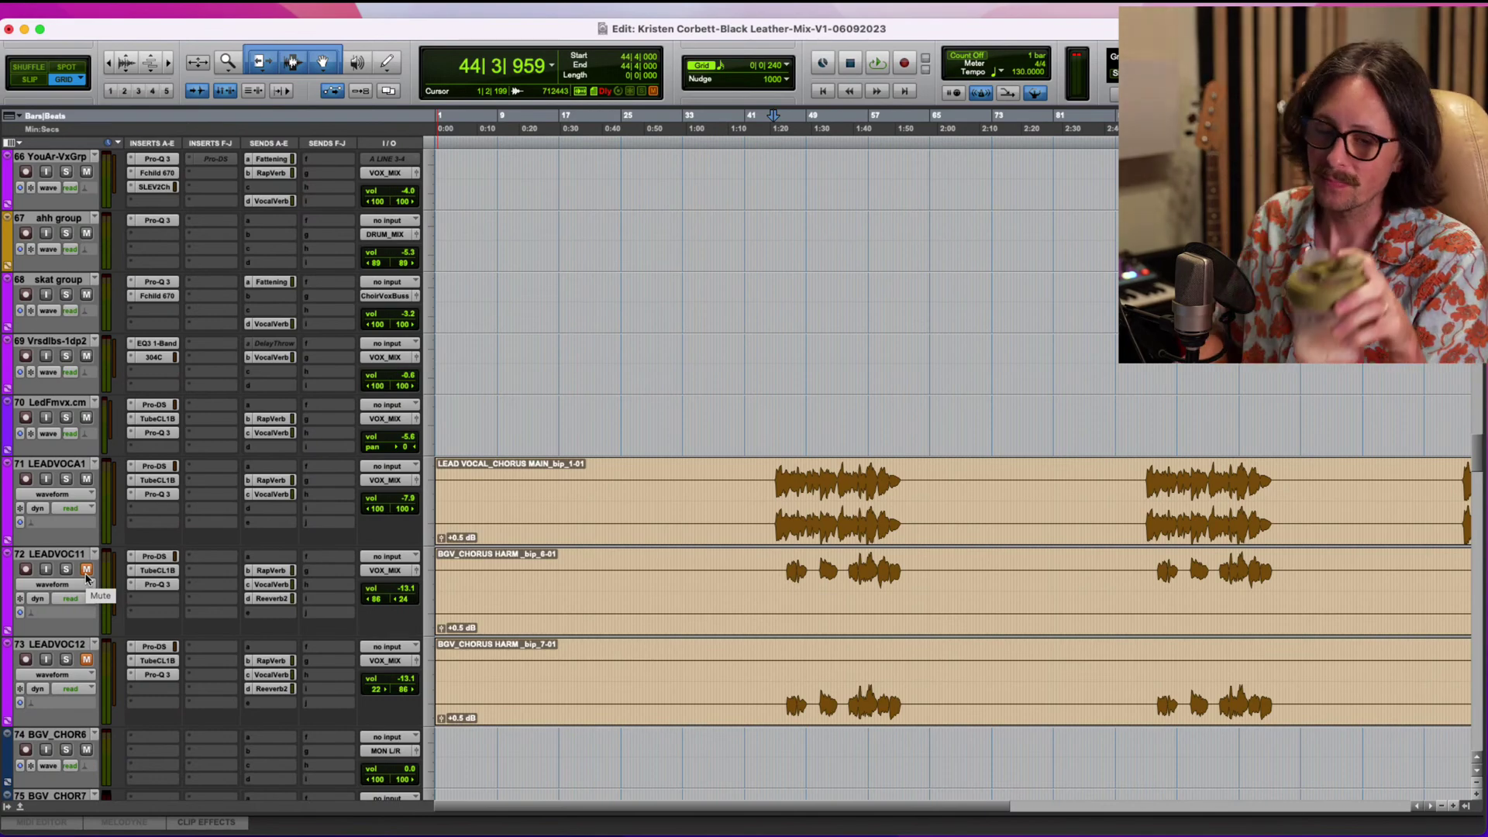
scroll(565, 332, up, 20)
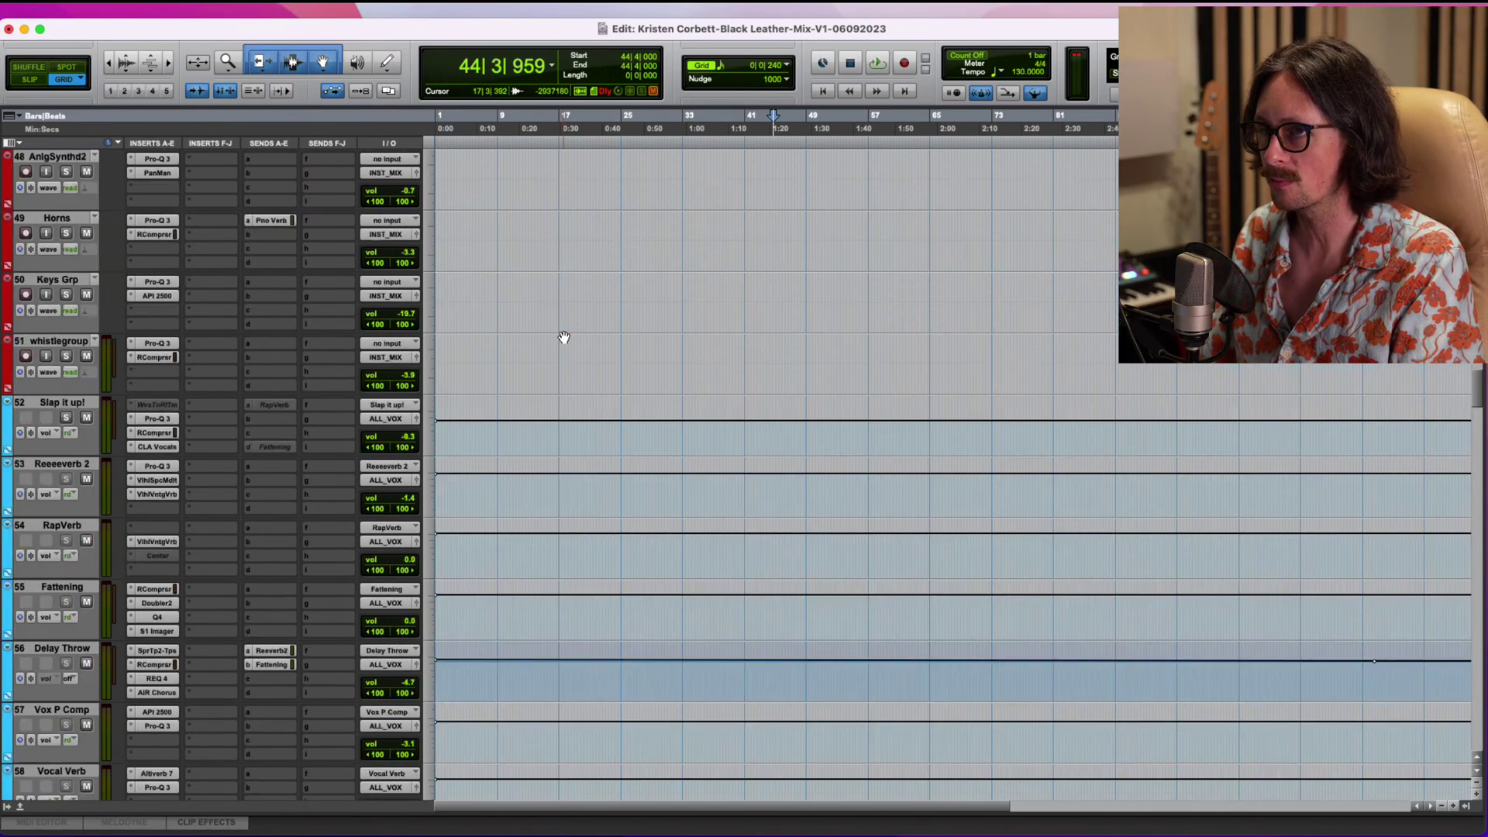
scroll(725, 210, up, 8)
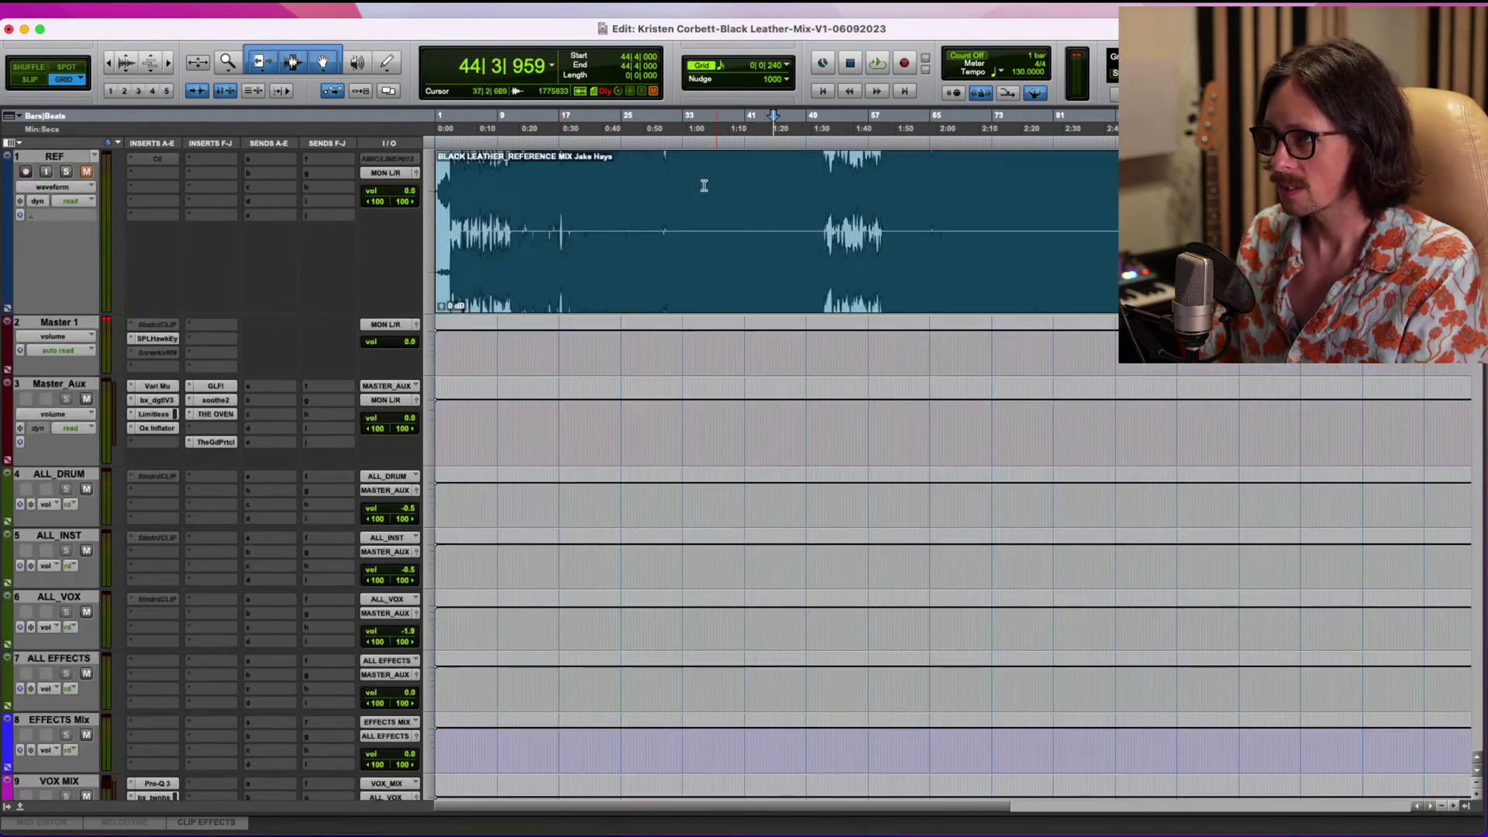
click(66, 172)
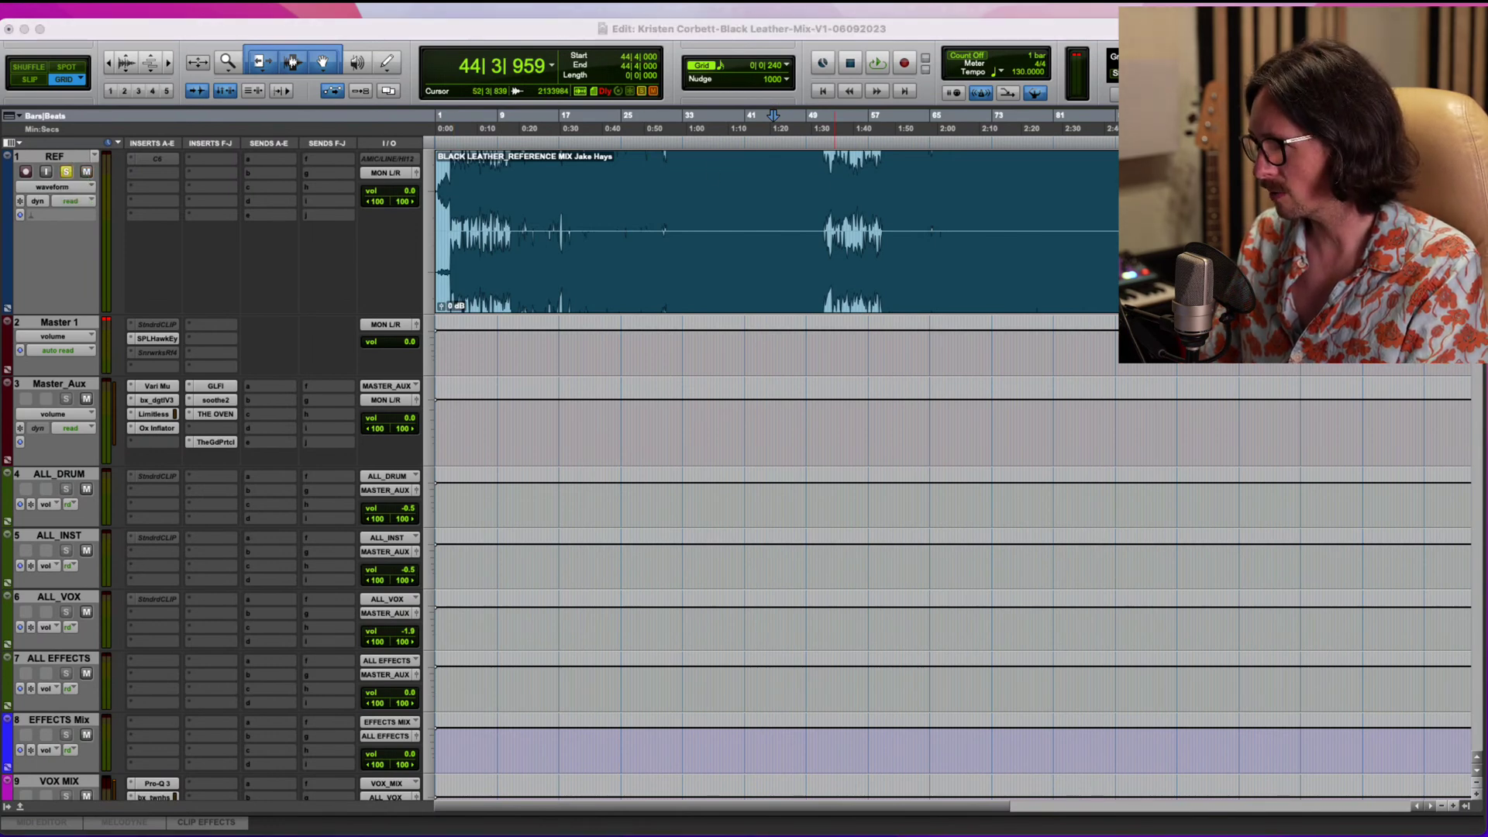
click(1027, 31)
key(space)
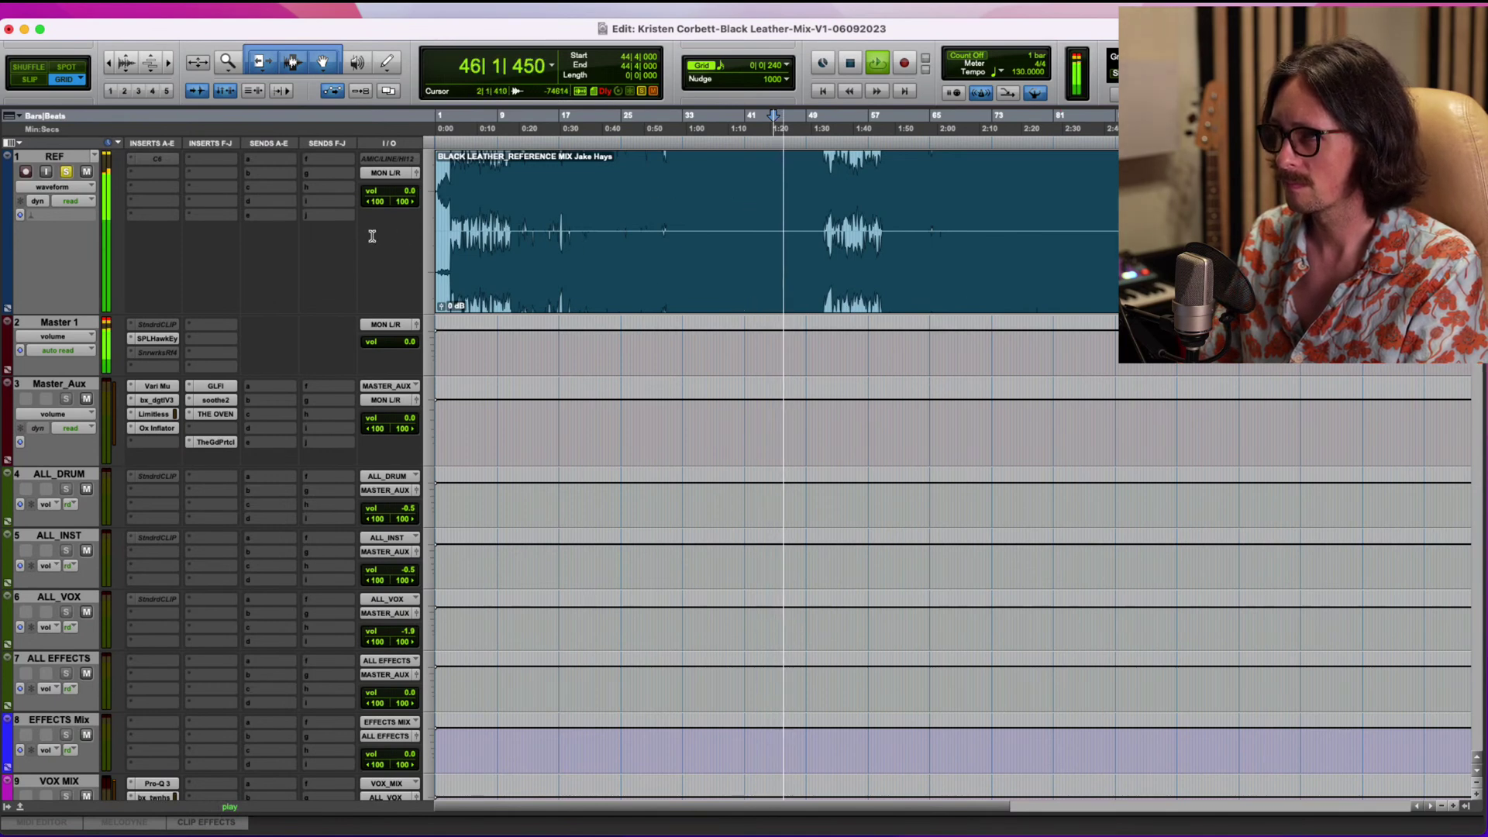
Audition the reference mix from around bar 33 and bar 25, ending with the REF track unsoloed and muted.
click(681, 201)
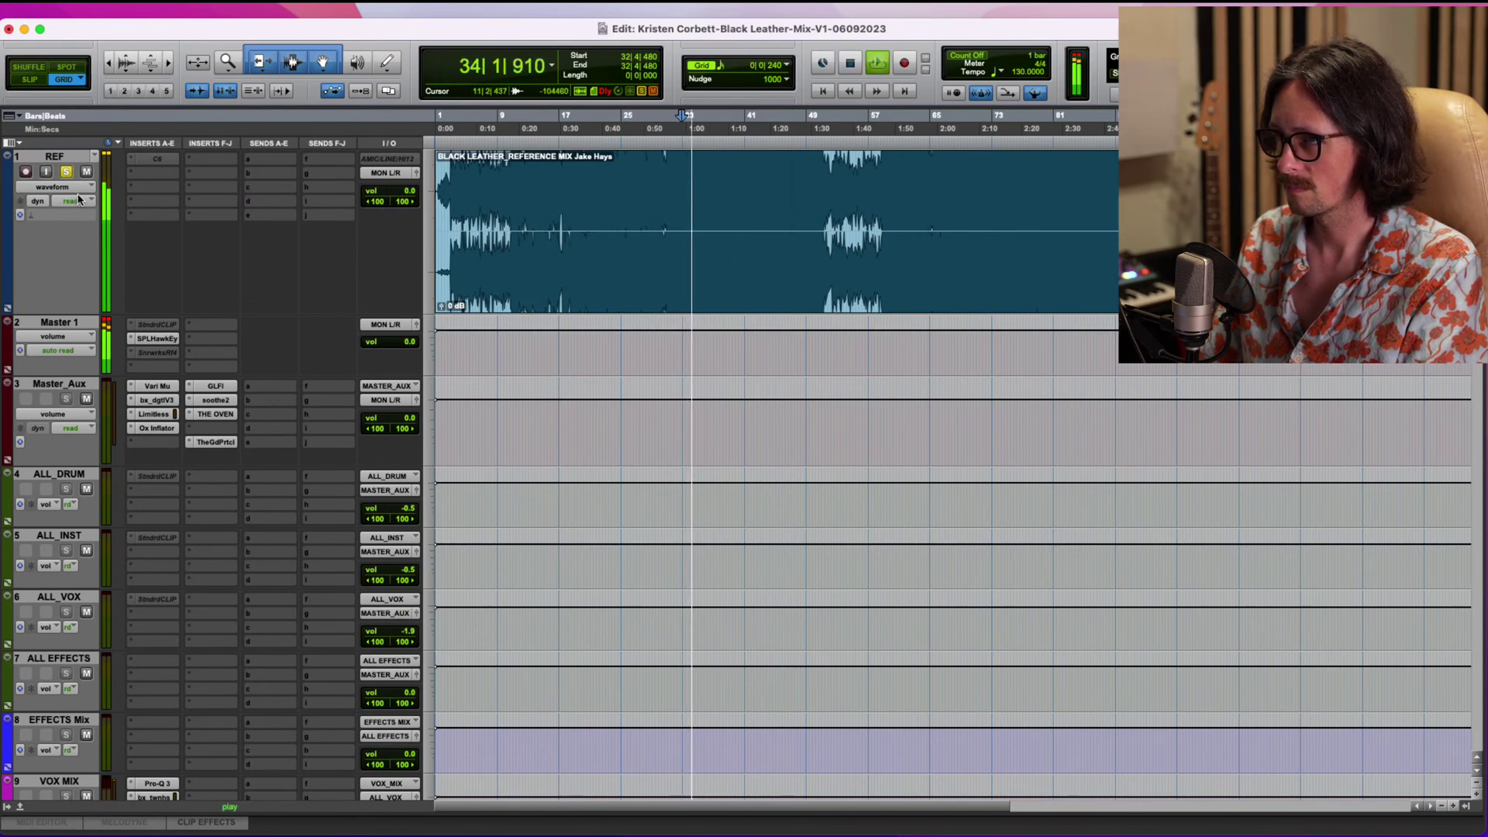
key(space)
key(space)
click(623, 200)
key(space)
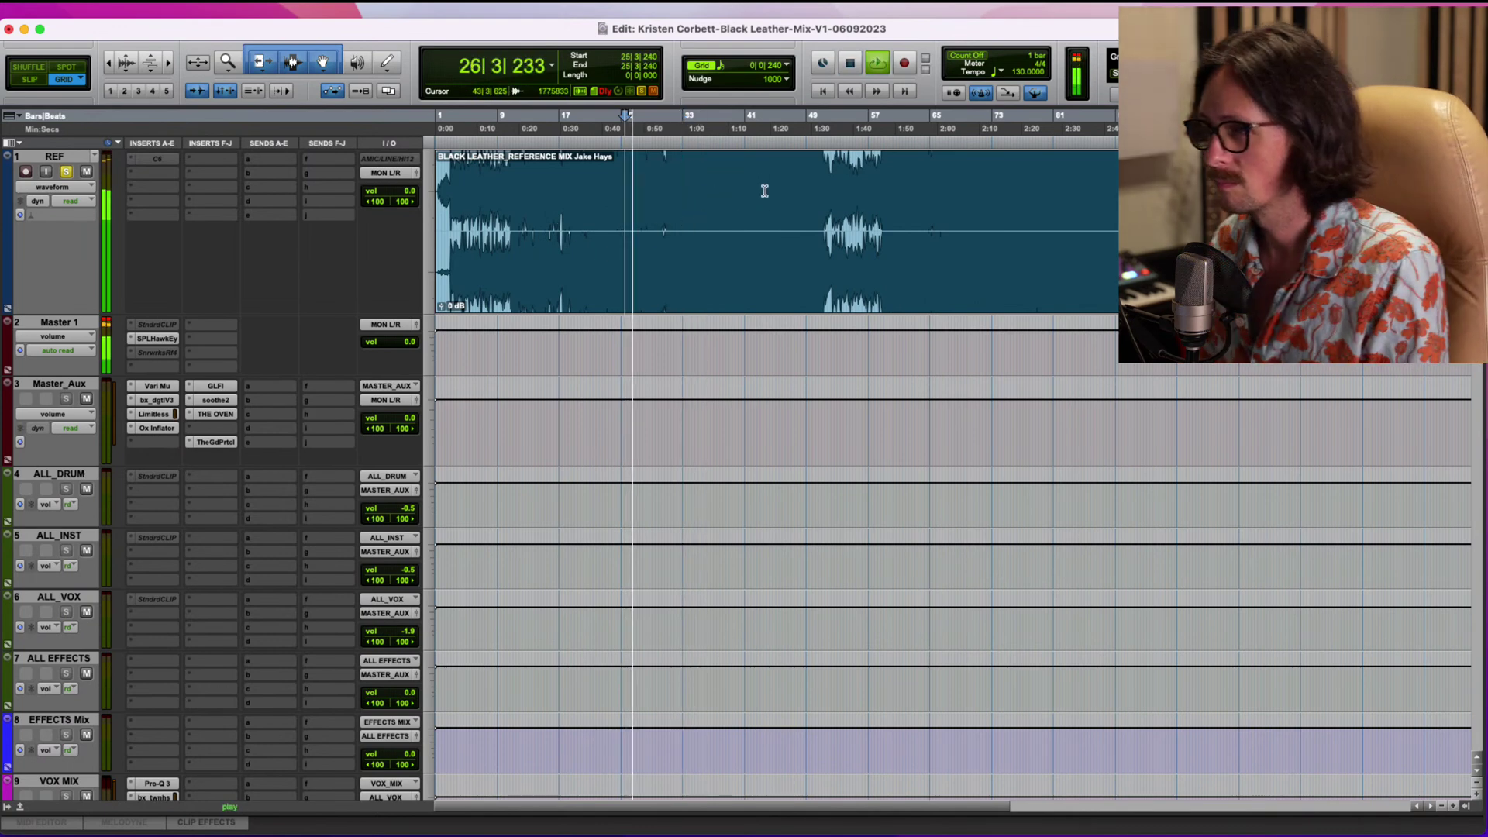
key(space)
click(69, 172)
click(86, 172)
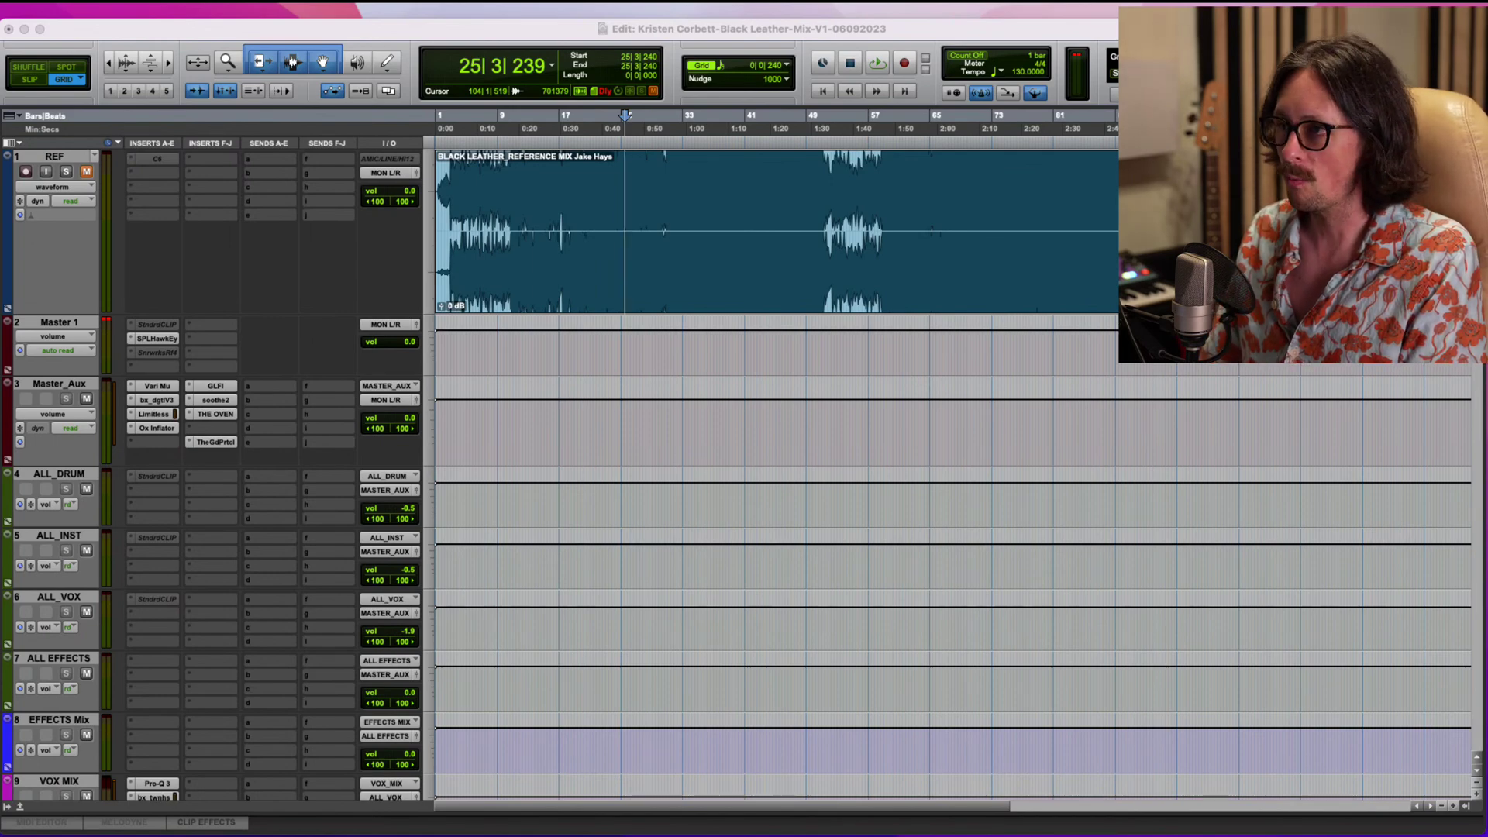
Zoom in on the first chorus and place the edit cursor at 44|4|720, just before the chorus synth bass comes in.
click(742, 232)
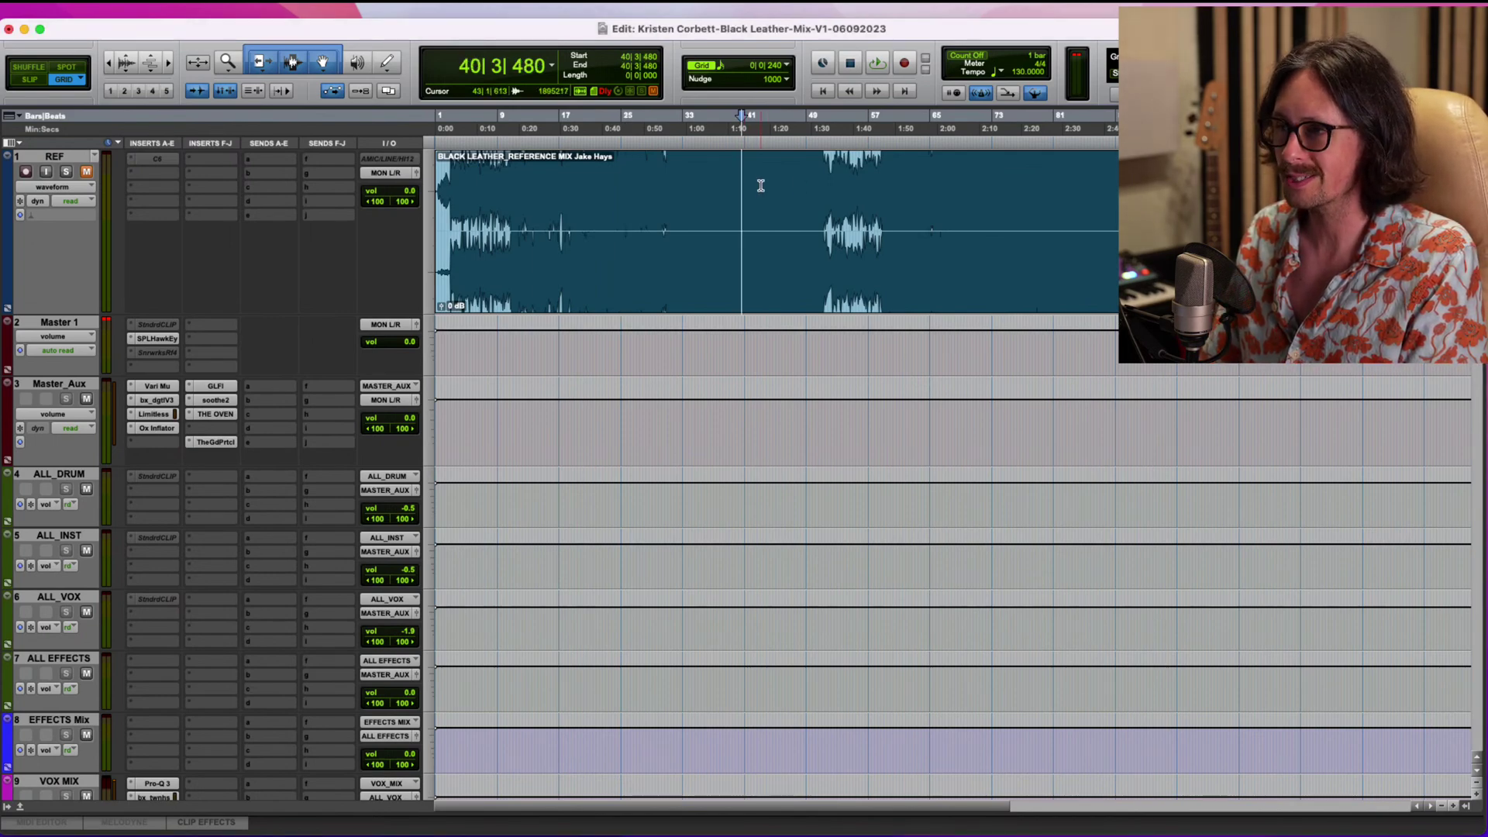
scroll(792, 287, down, 3)
scroll(793, 287, down, 10)
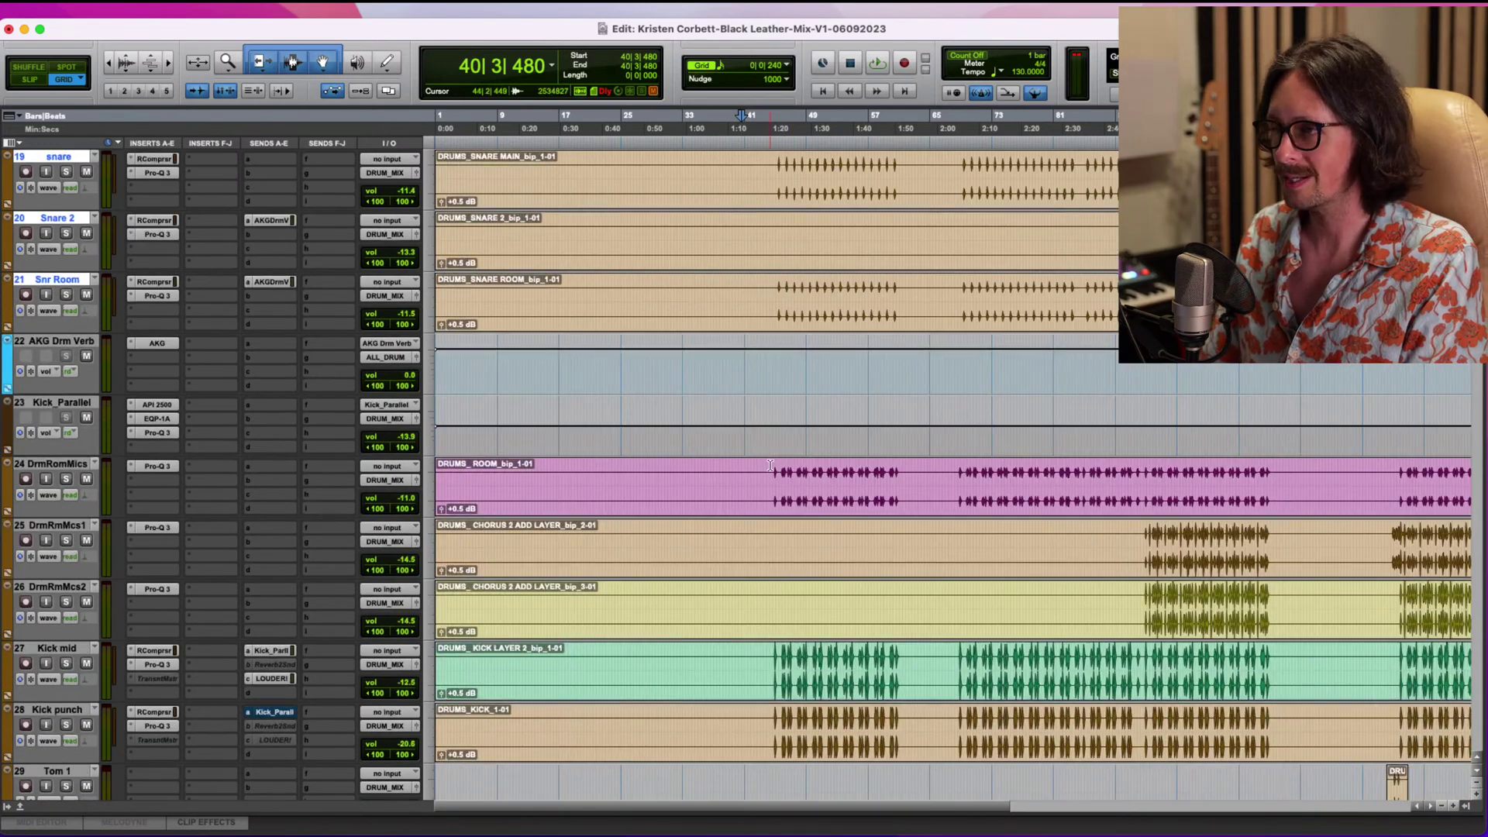
click(774, 471)
scroll(775, 461, down, 10)
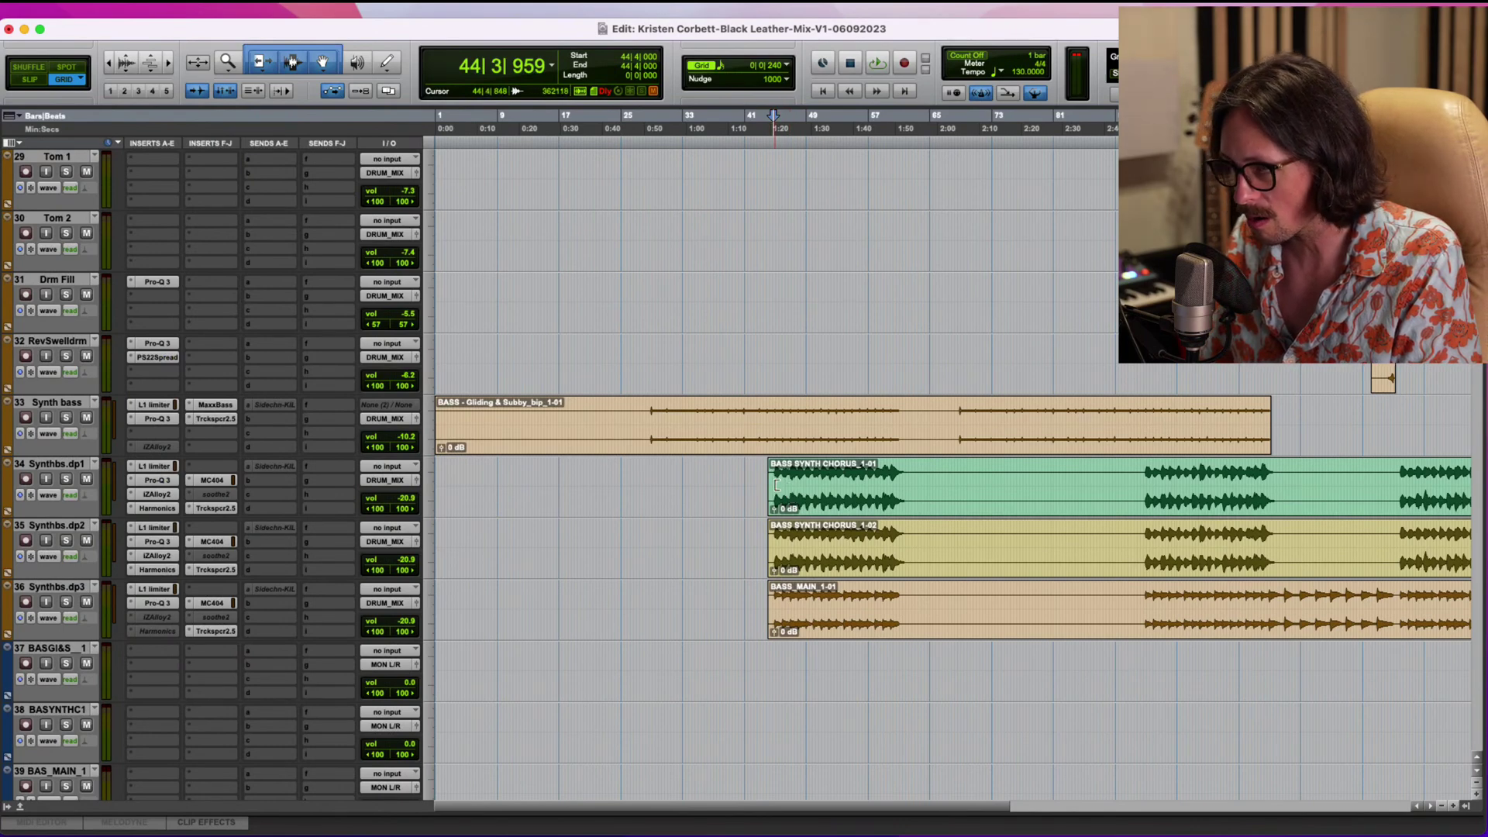
key(t)
key(t)
key(t)
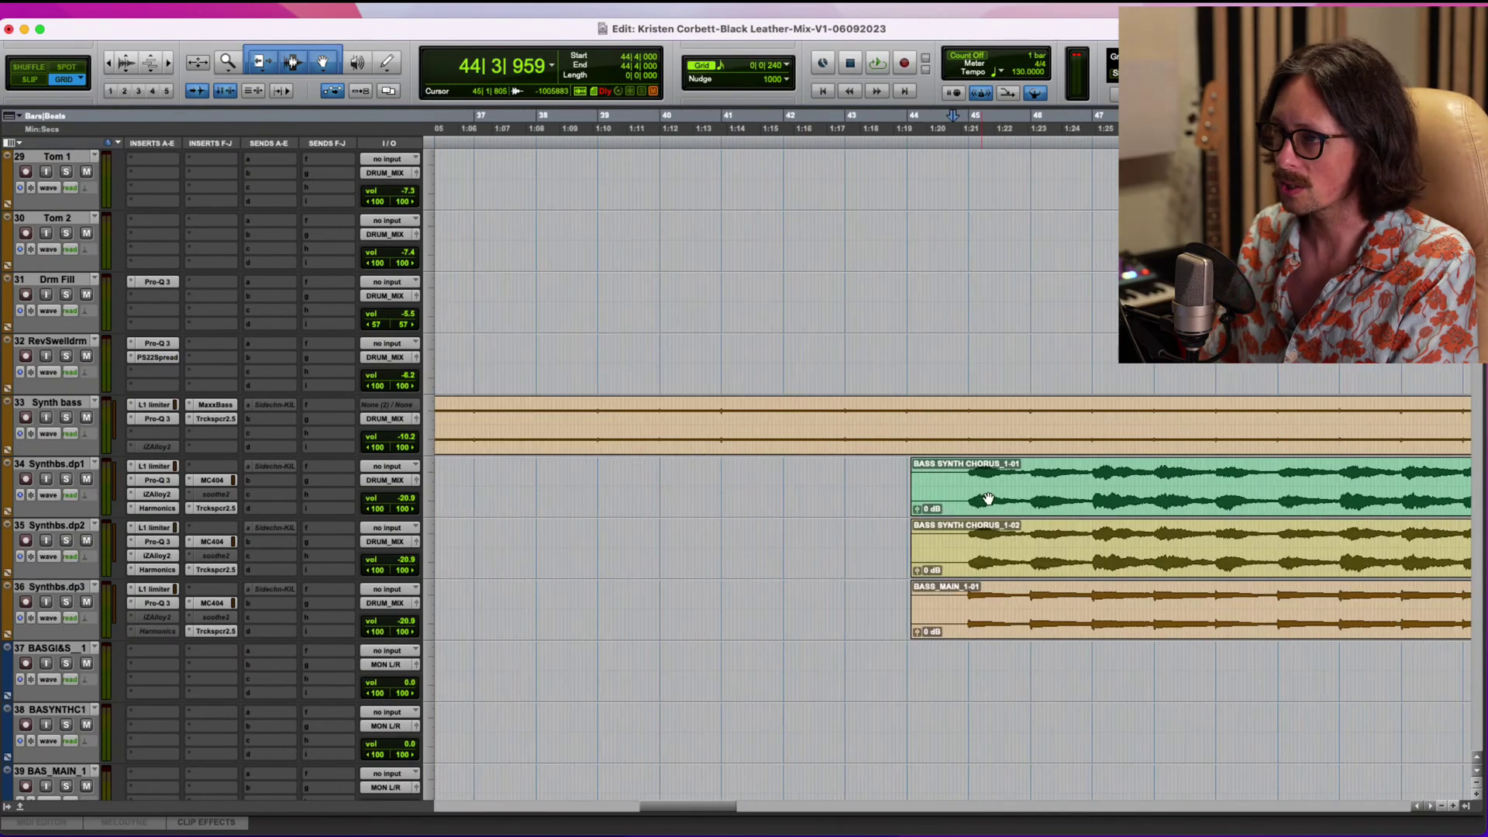
click(964, 488)
Review the Pro-DS, Tube-Tech CL 1B and Pro-Q 3 inserts on the LEADVOCA1 track again.
scroll(915, 546, down, 20)
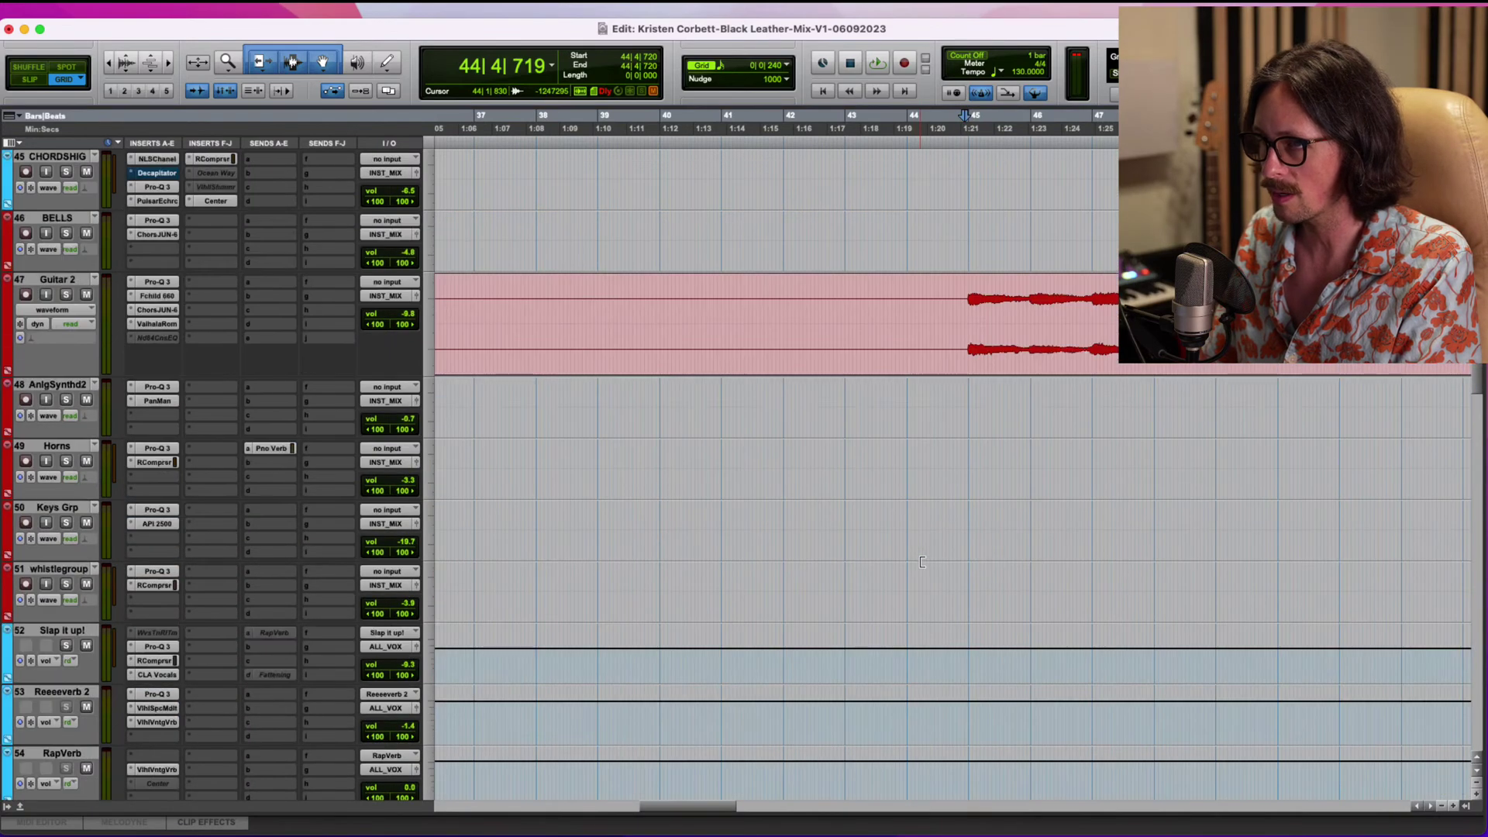
scroll(920, 567, down, 18)
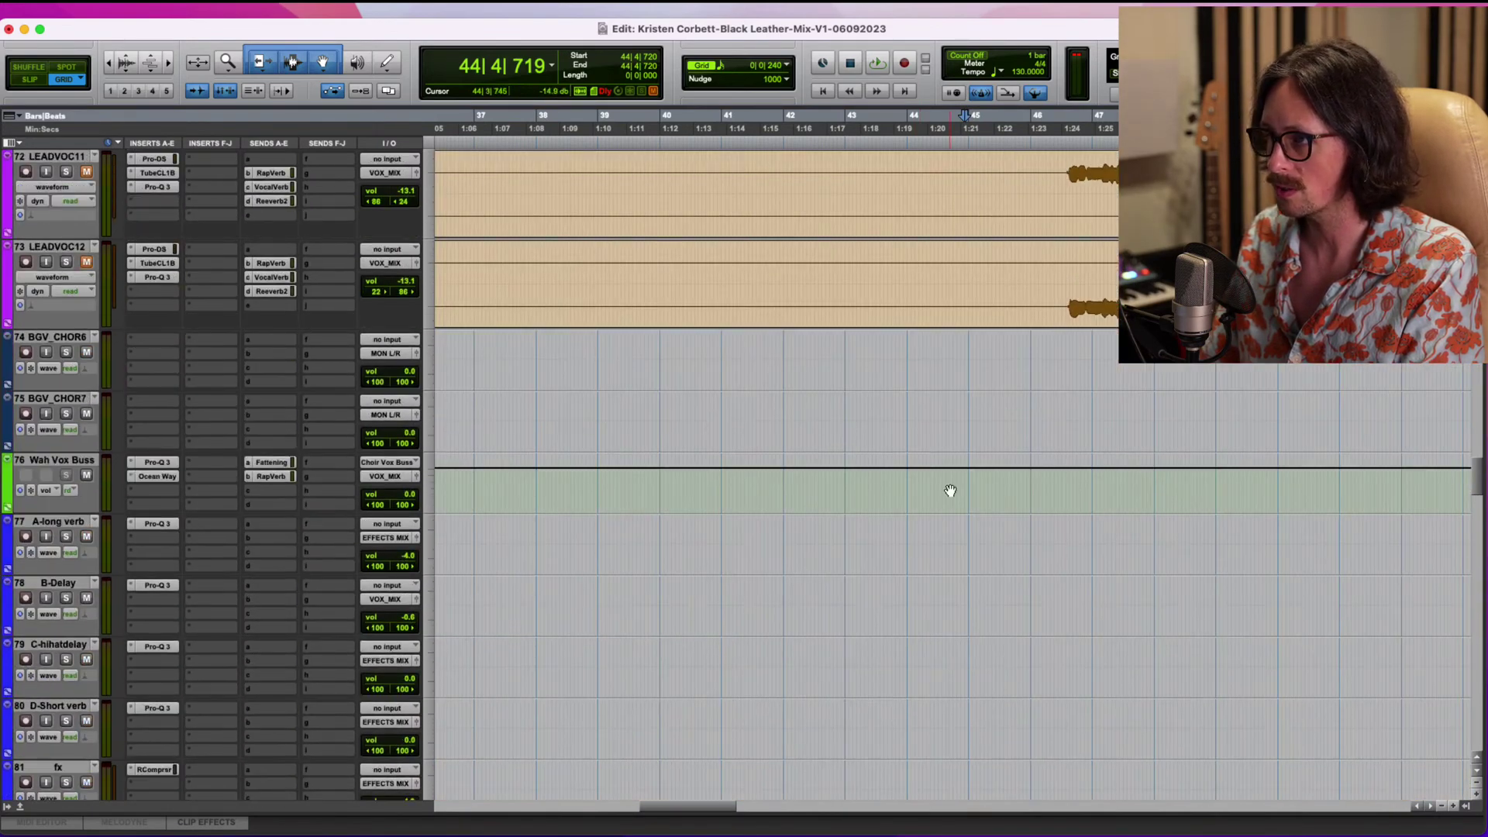
scroll(950, 492, up, 5)
click(154, 528)
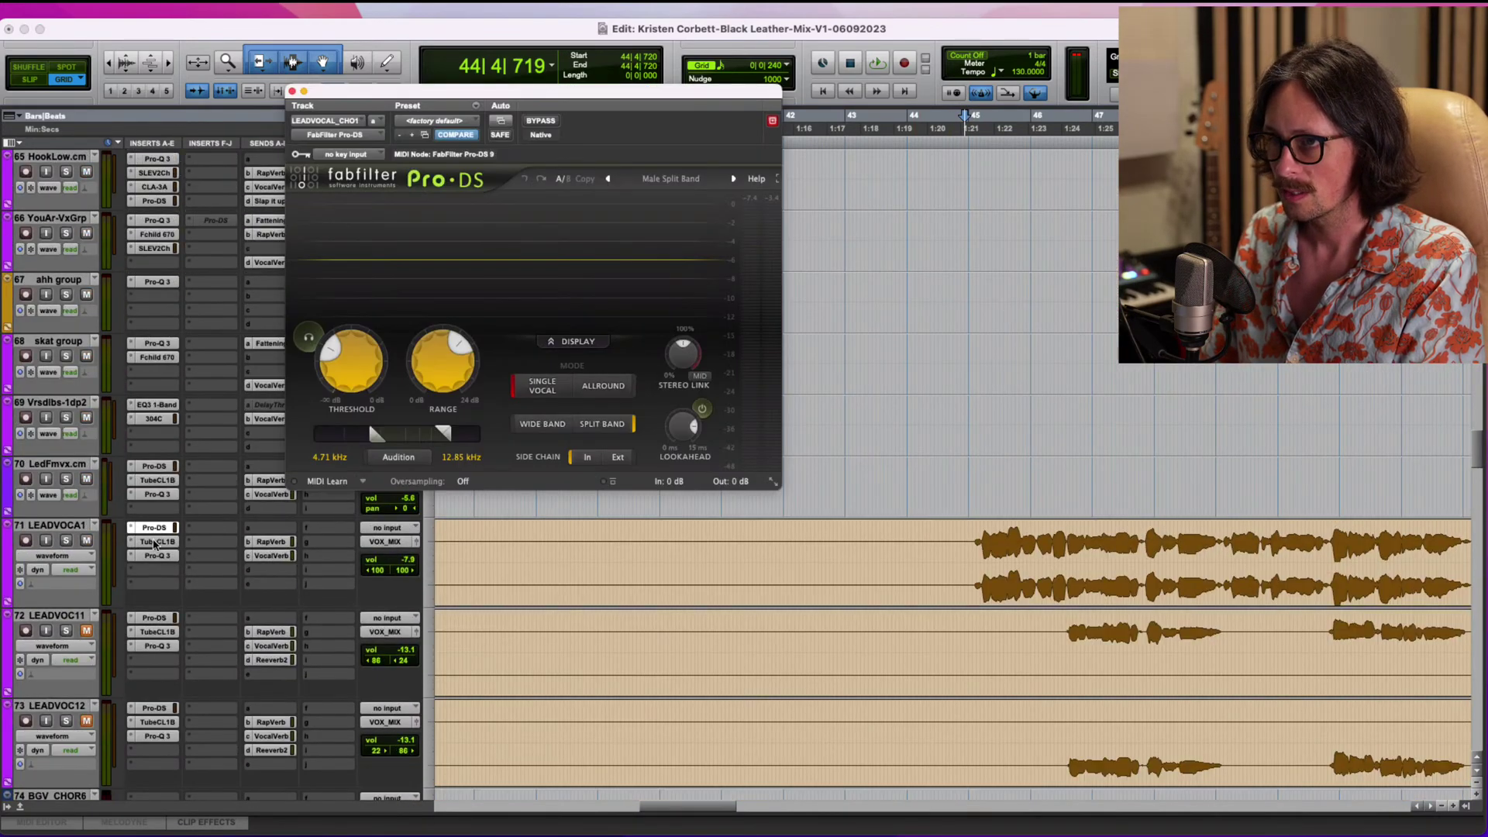
click(158, 542)
click(158, 556)
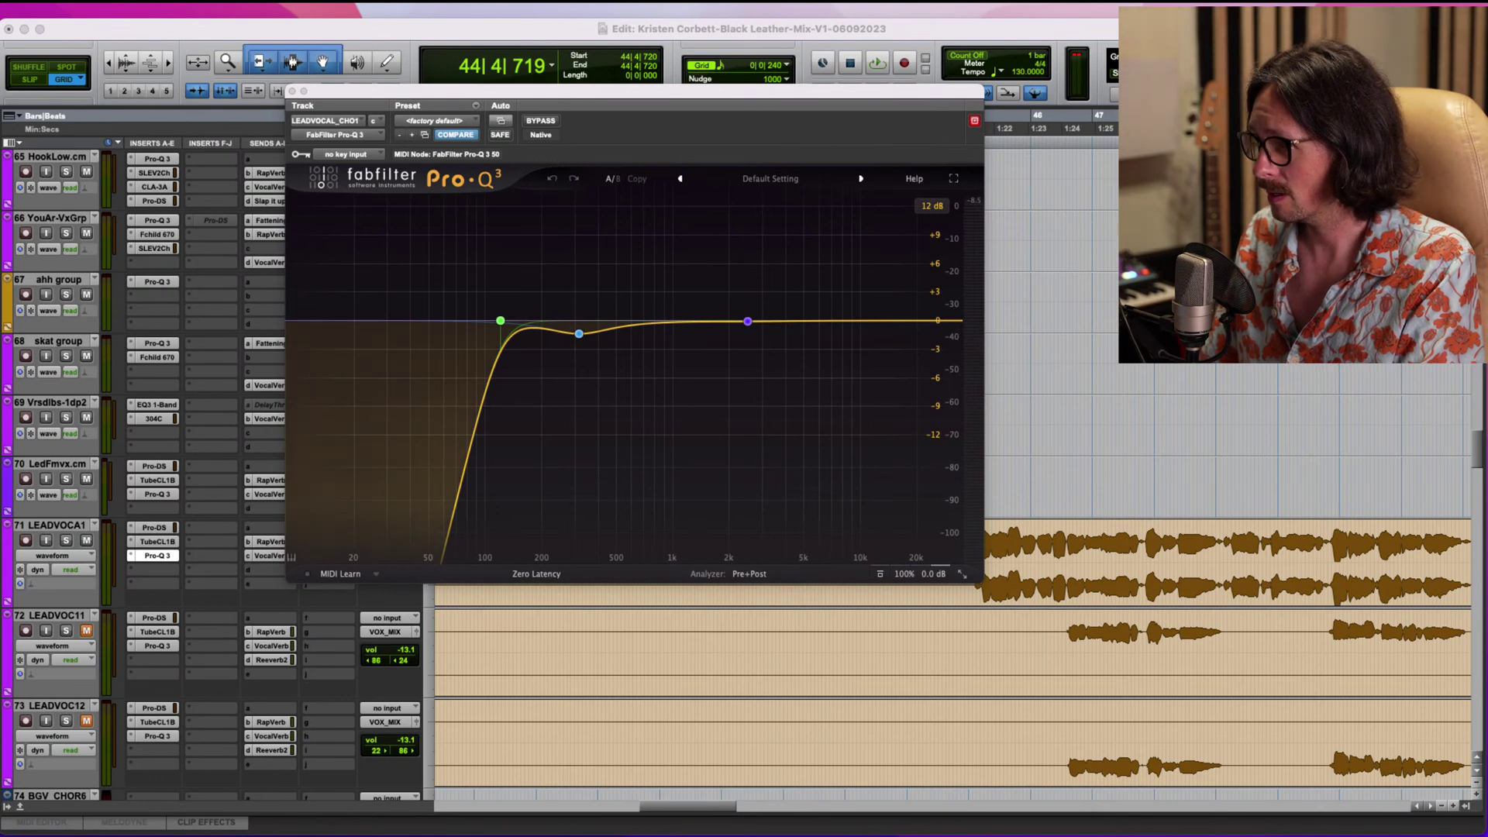
Play the chorus and listen to the lead vocal Pro-Q 3's 315 Hz cut band in isolation.
click(890, 349)
key(space)
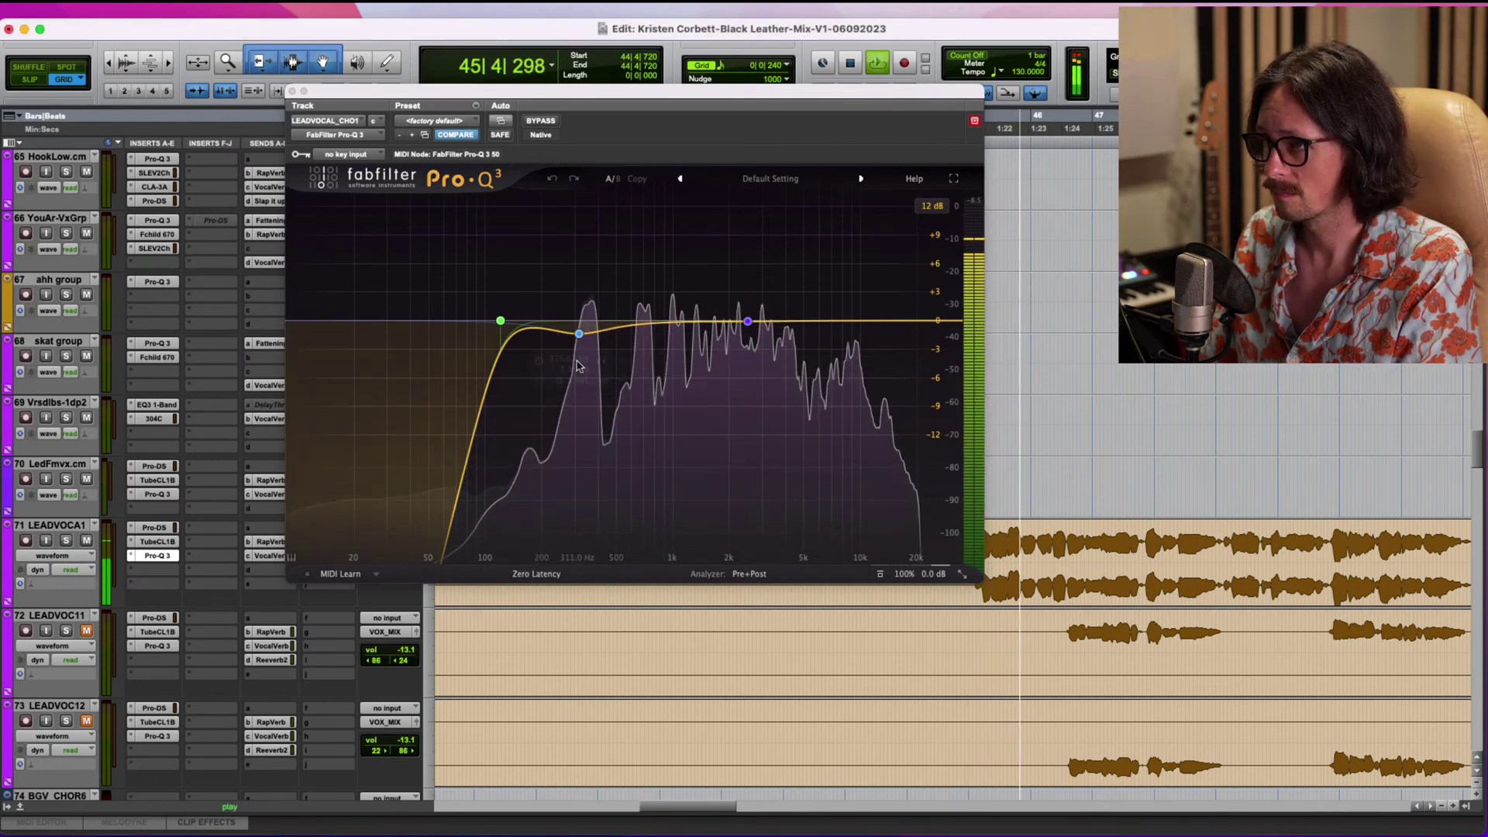
mouse_move(579, 335)
click(602, 360)
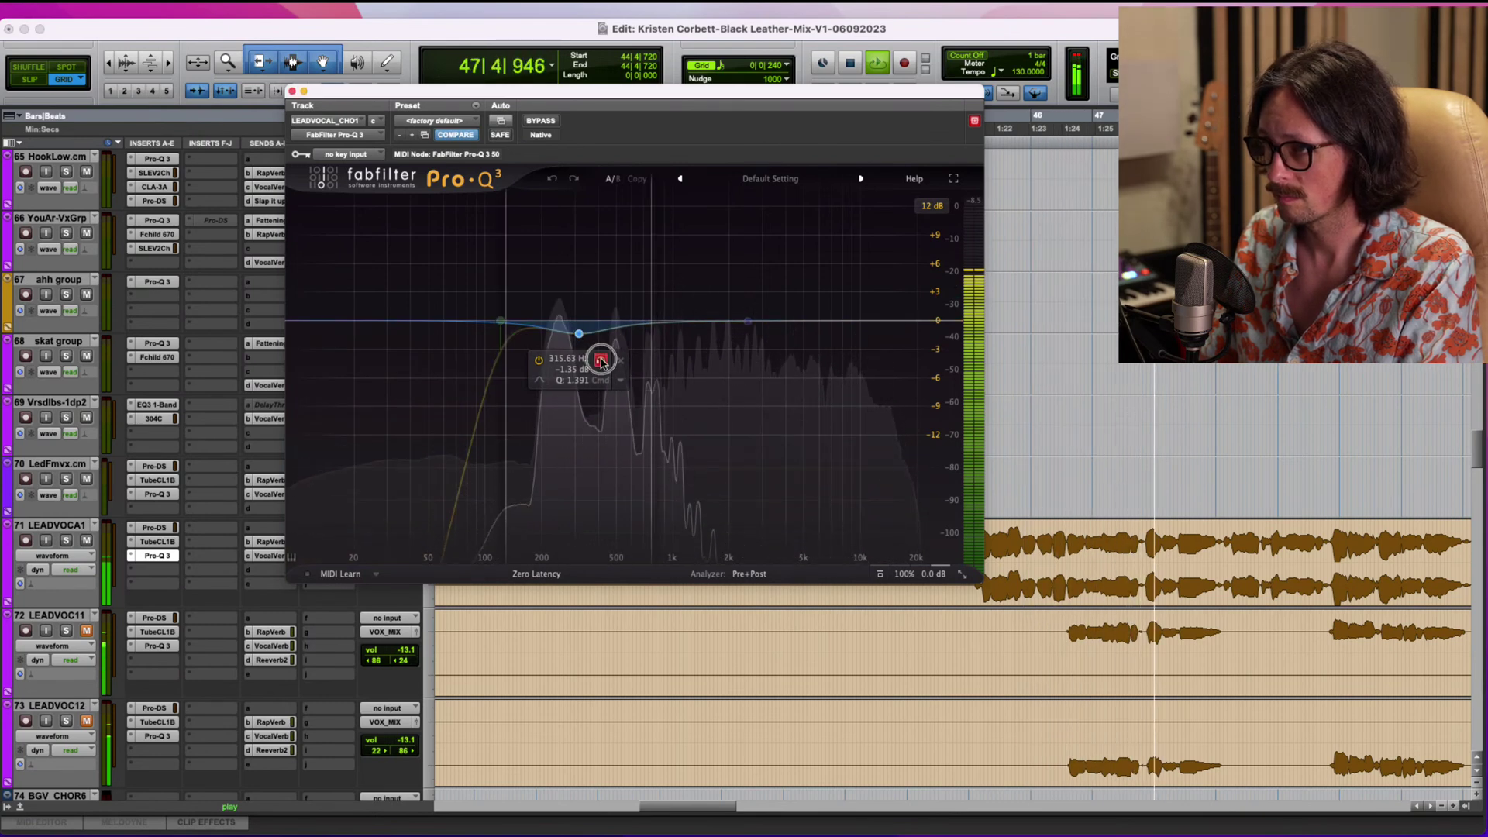
click(601, 360)
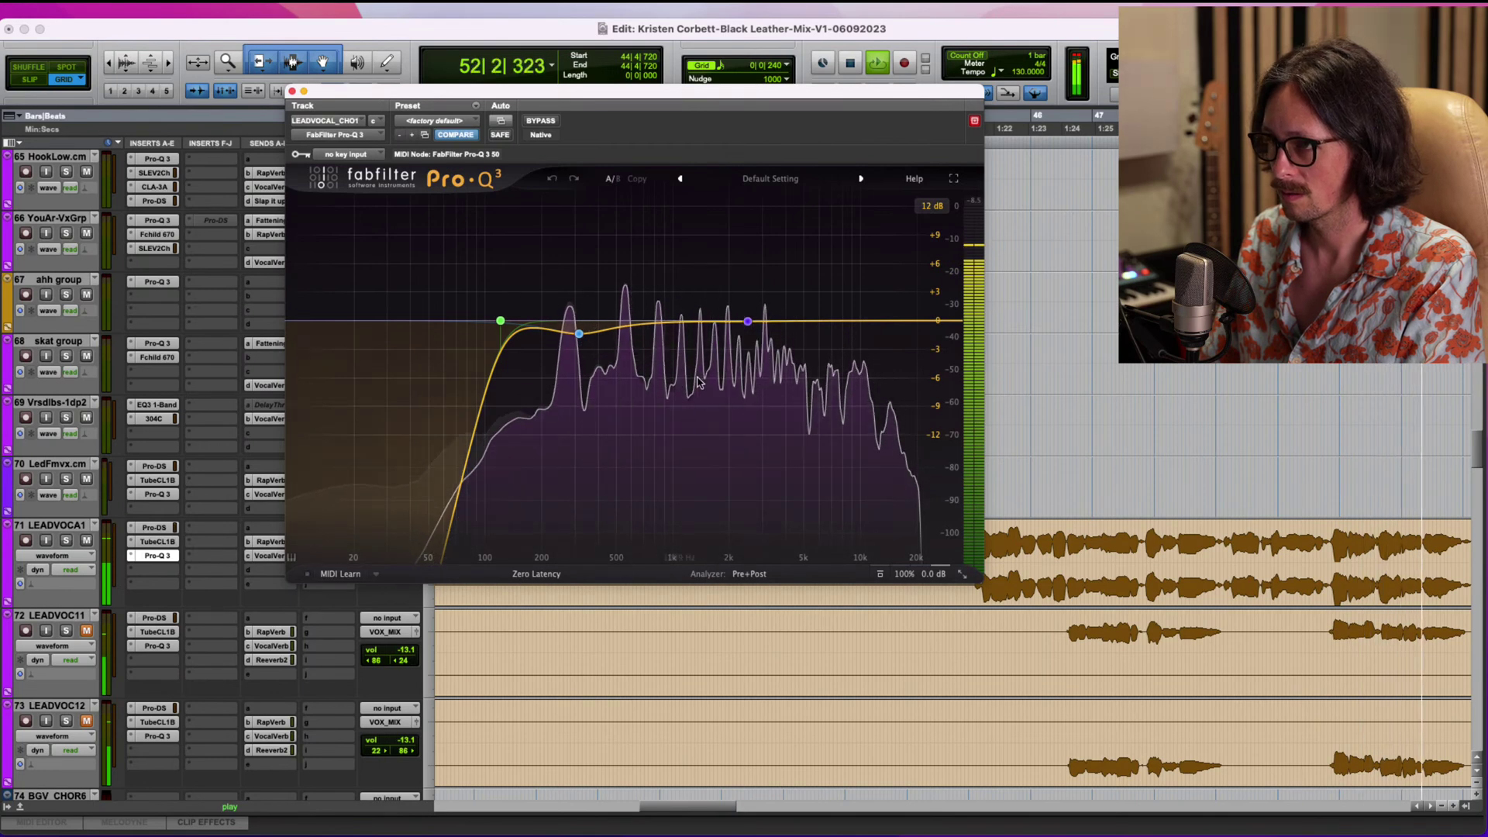
key(space)
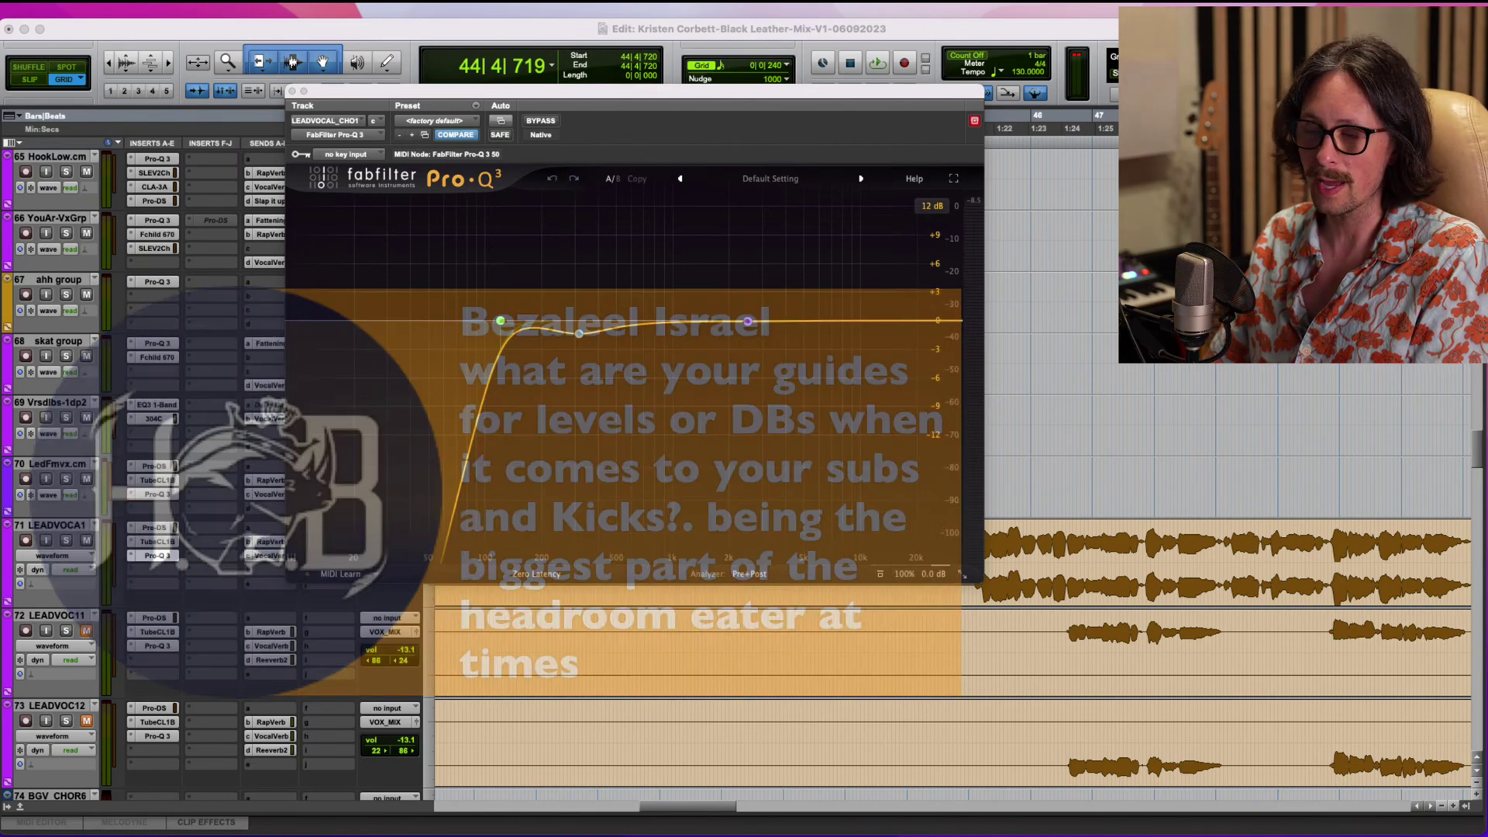
Close the lead vocal EQ and open the SPL HawkEye analyzer on Master 1, moving its window clear of the counter and transport.
click(255, 31)
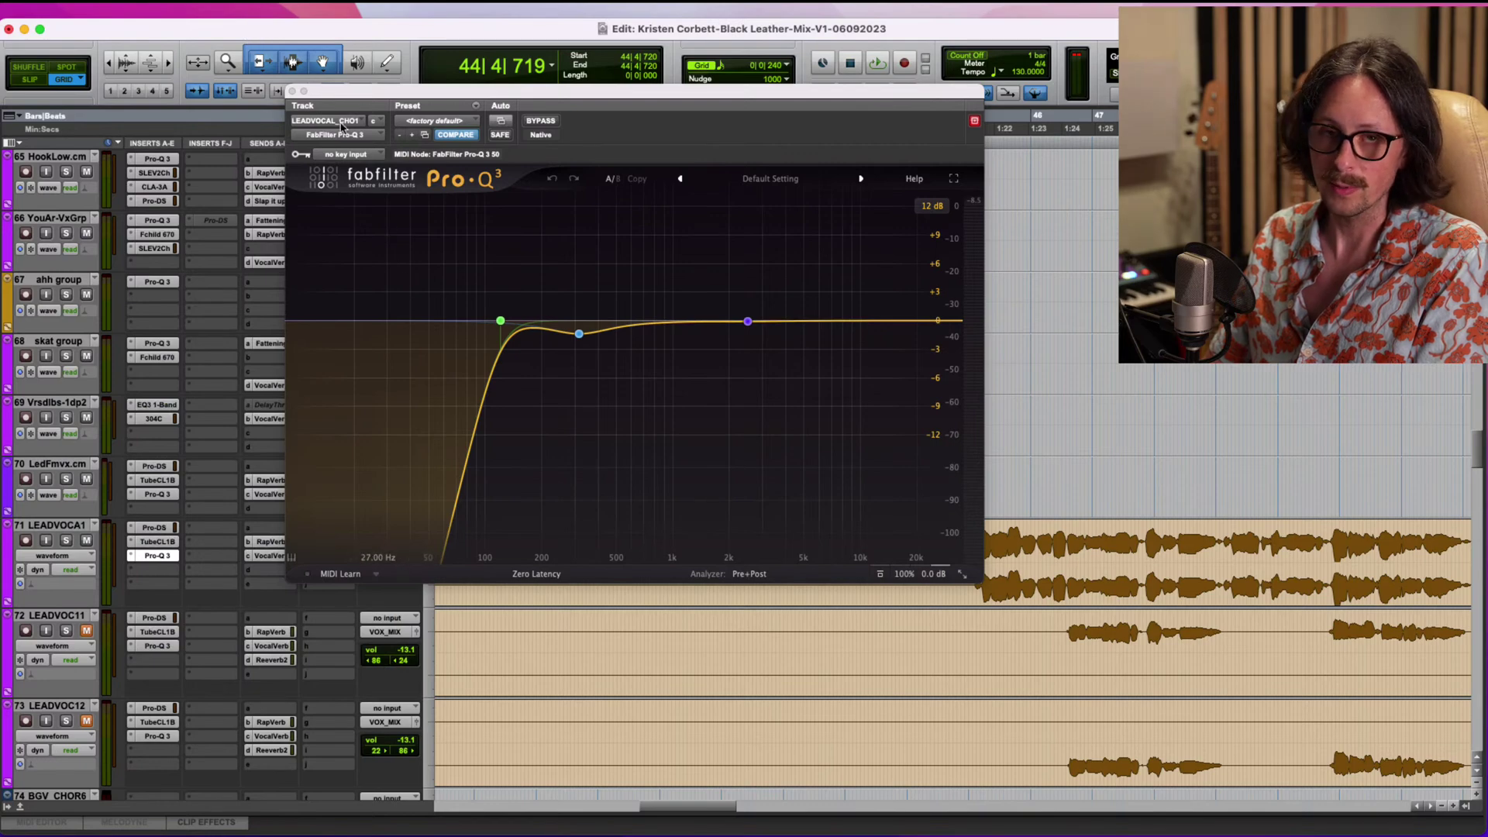
click(292, 92)
scroll(639, 411, up, 15)
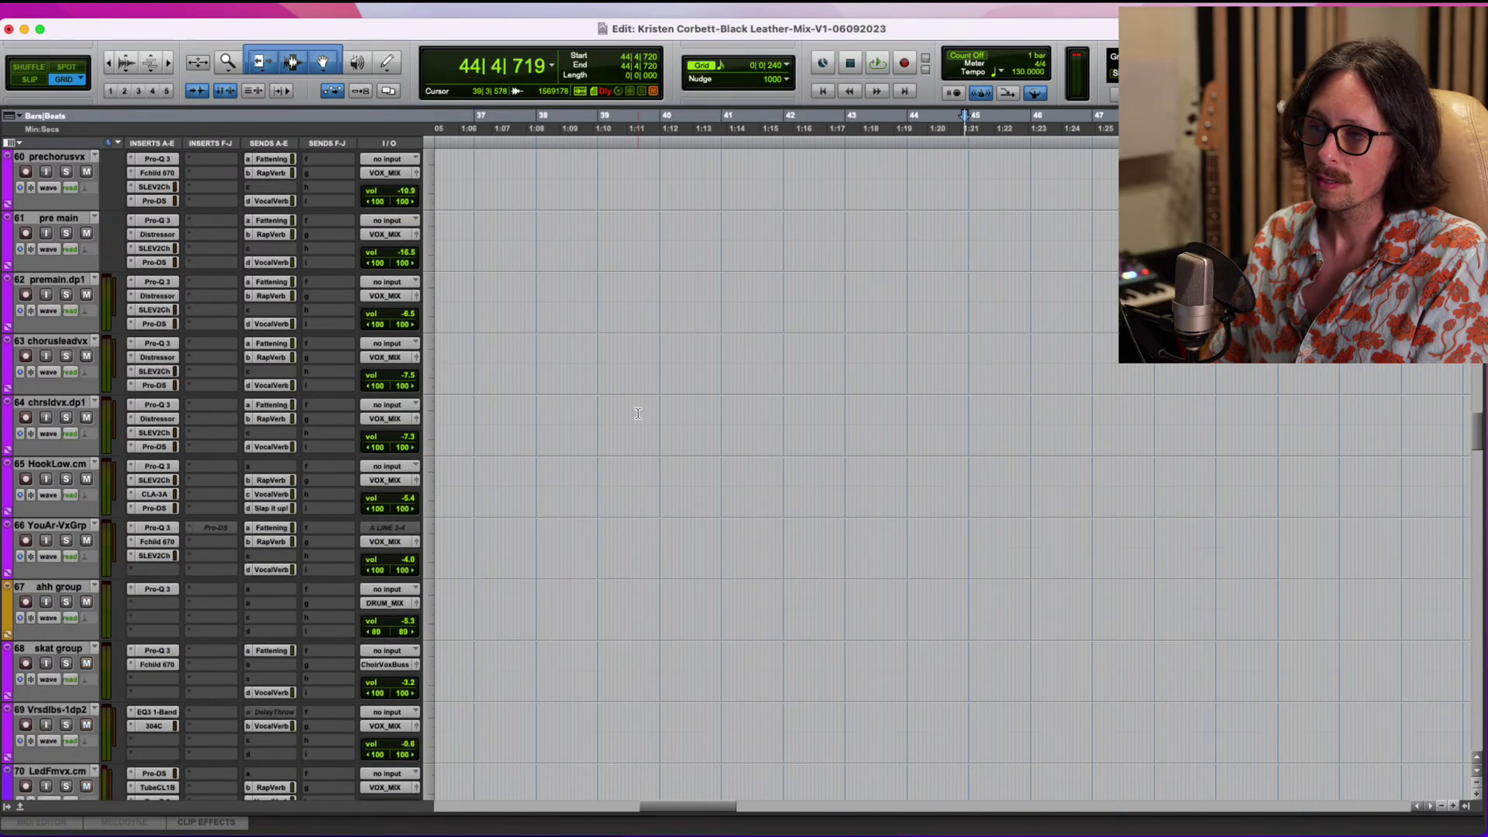
scroll(941, 398, up, 15)
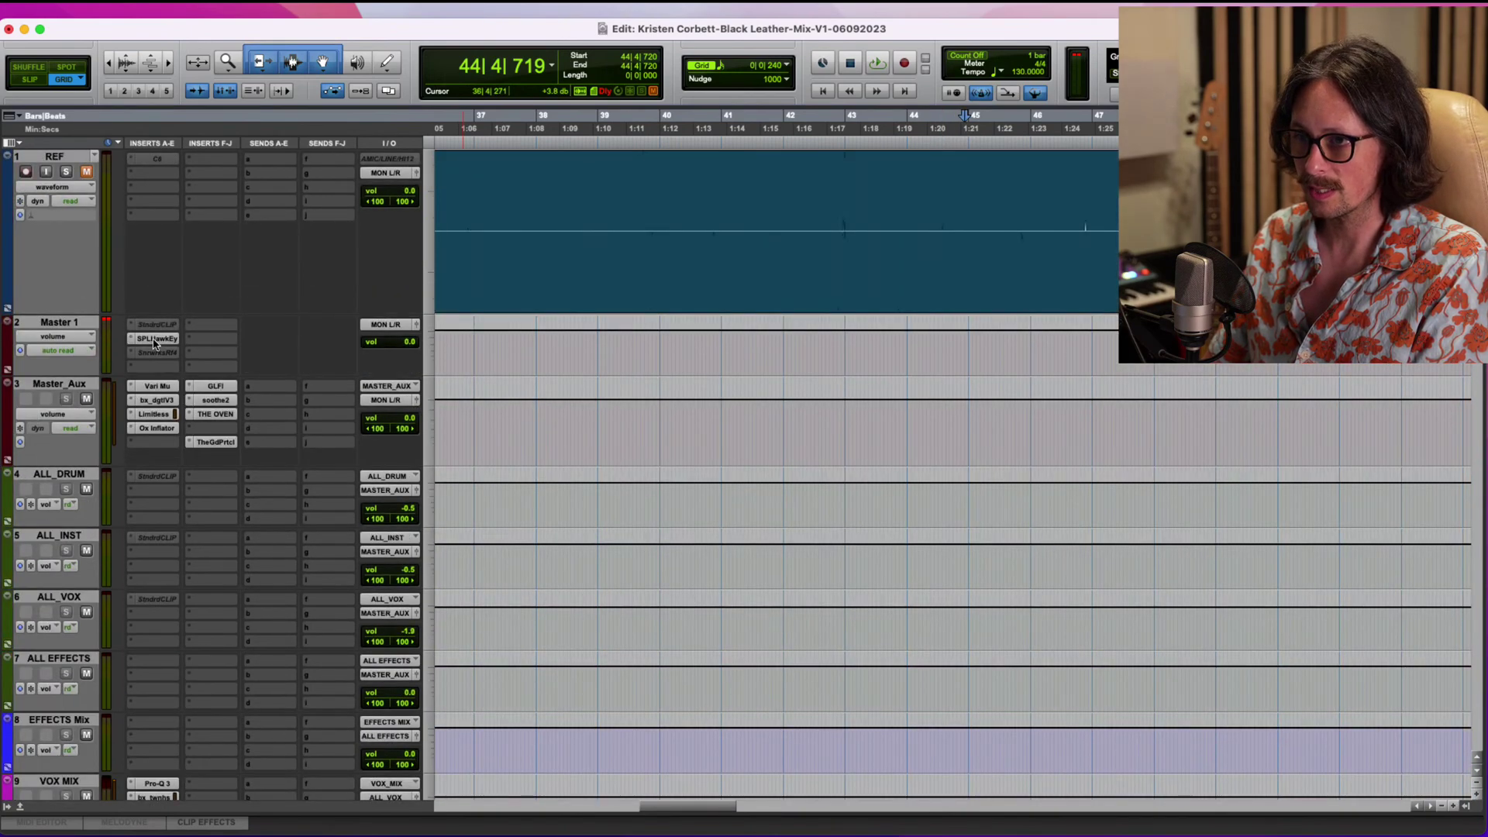
click(154, 339)
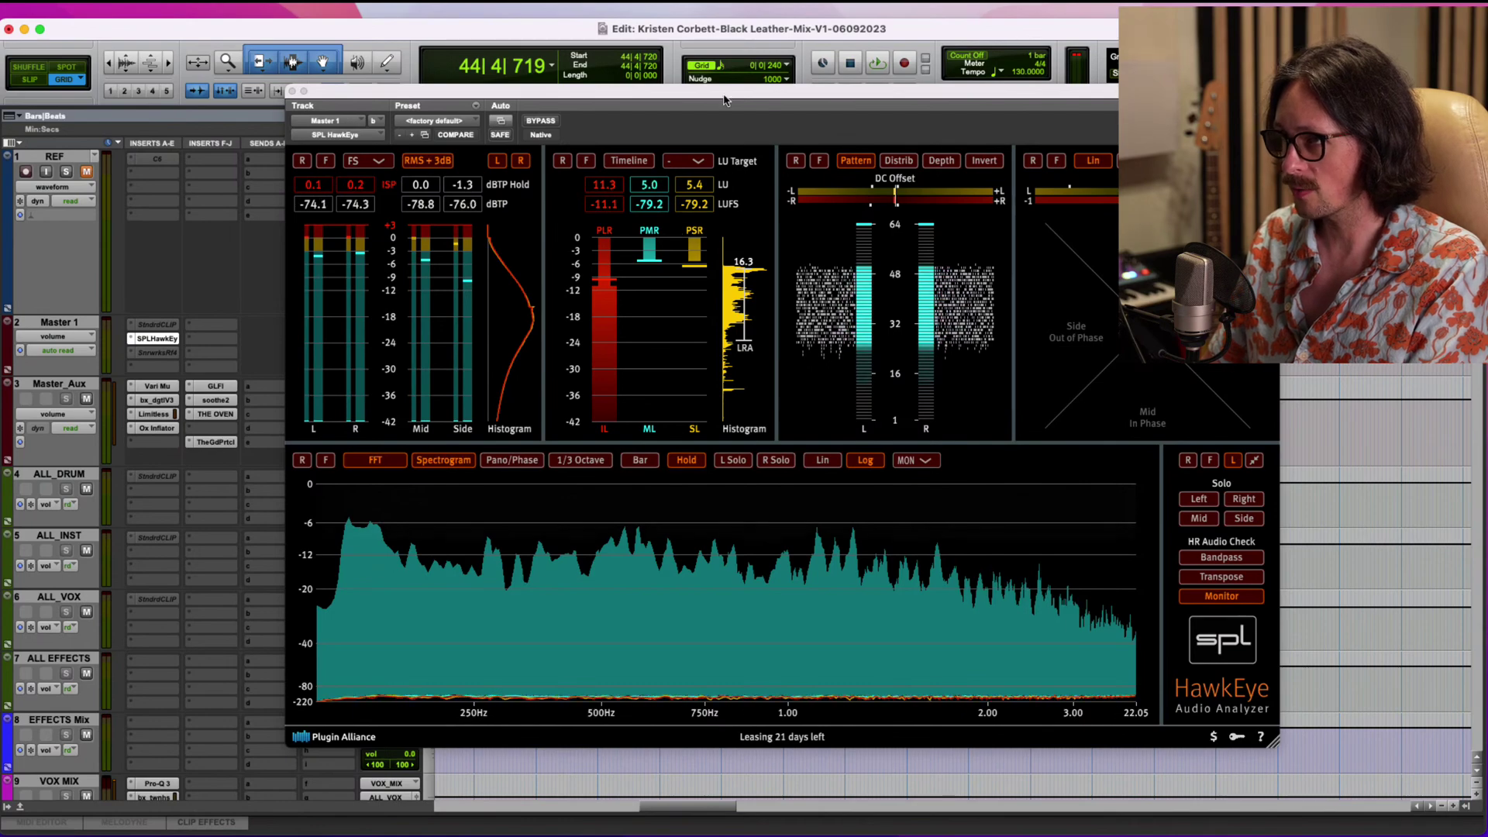
drag(725, 99, 658, 185)
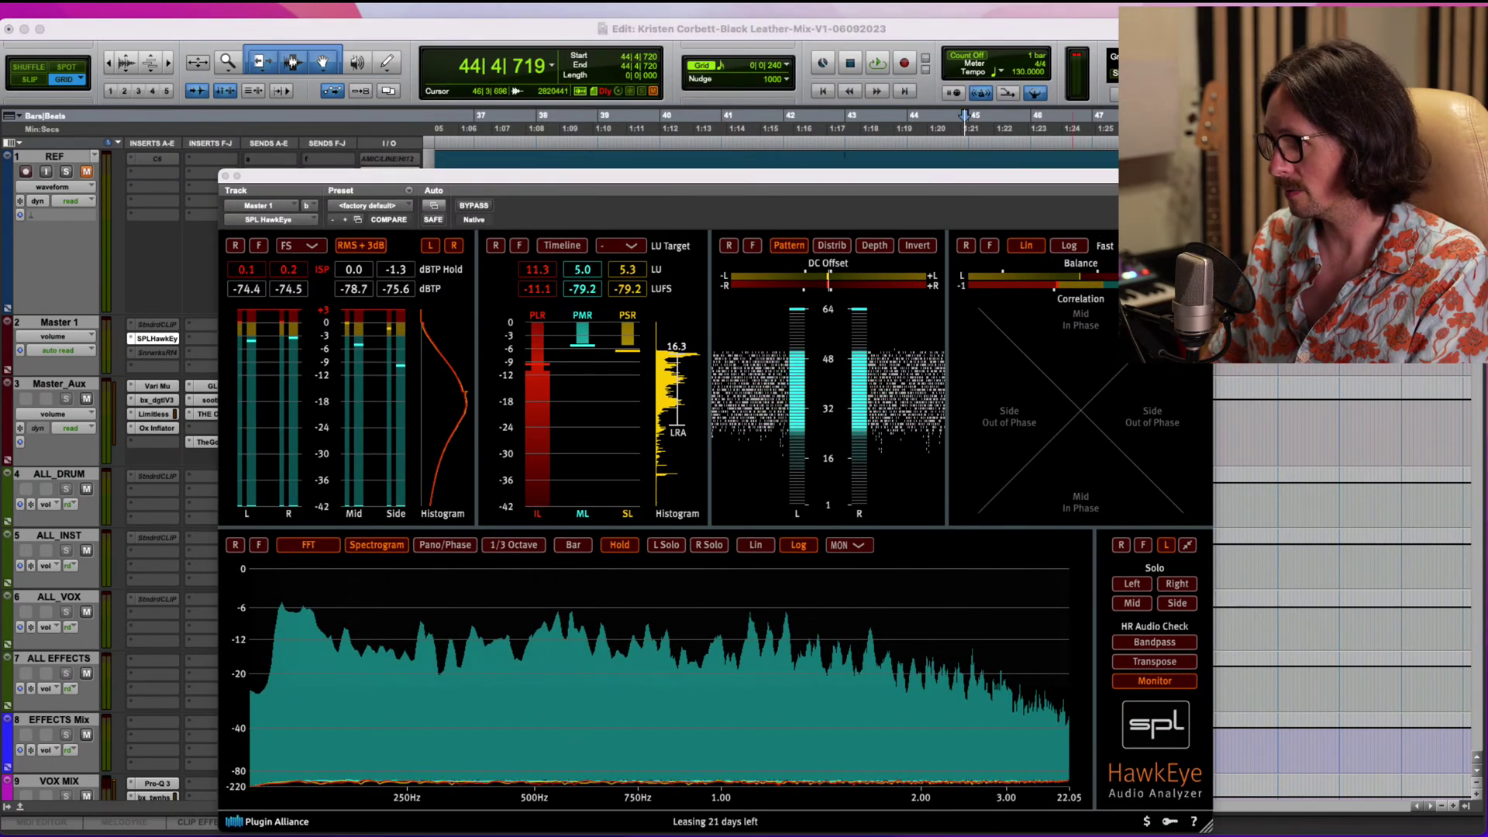
Play the full mix from the chorus while checking levels and spectrum in HawkEye, and close the analyzer.
click(1046, 29)
key(space)
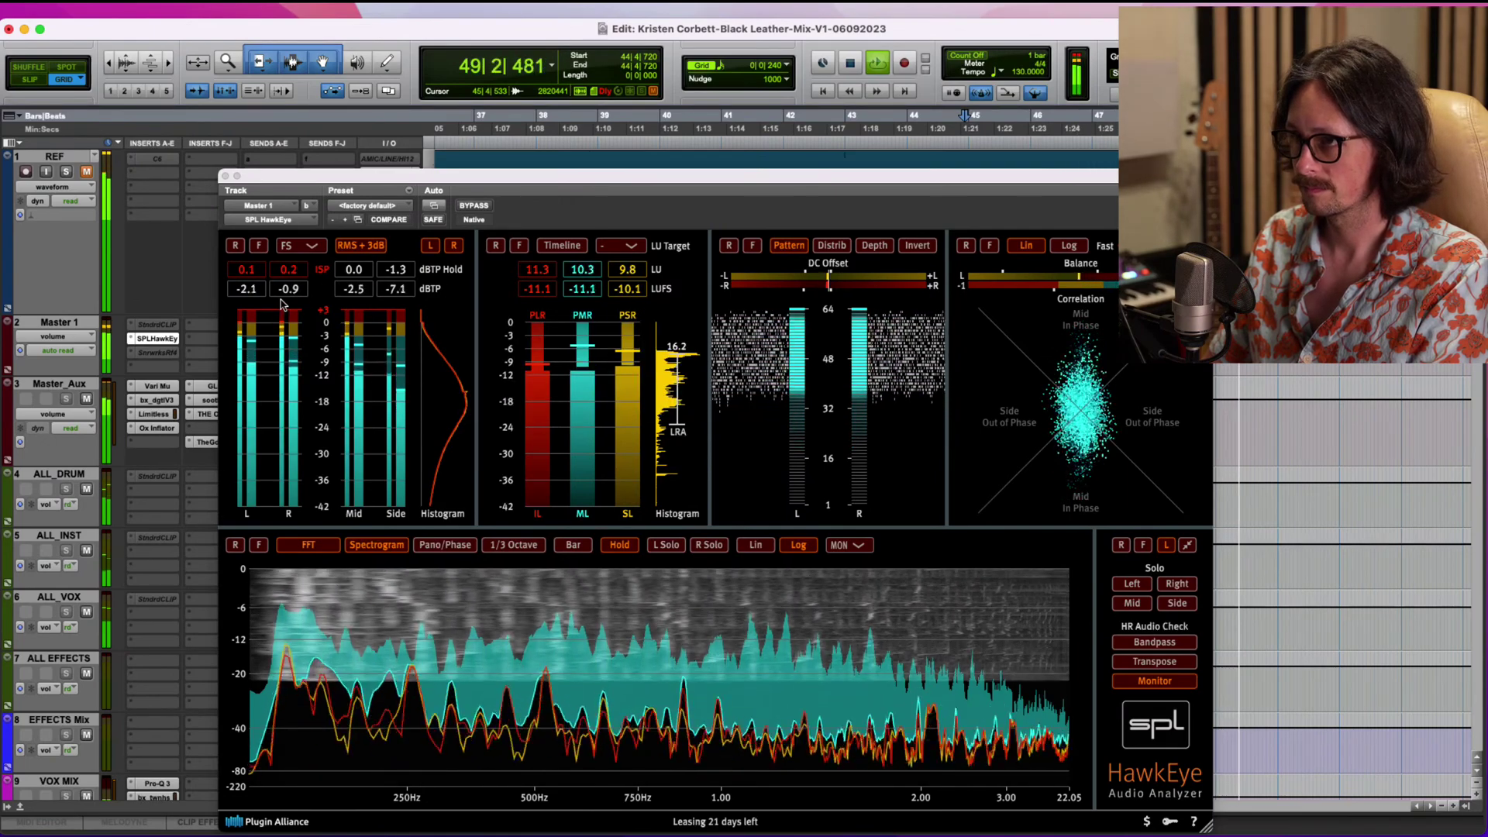
key(space)
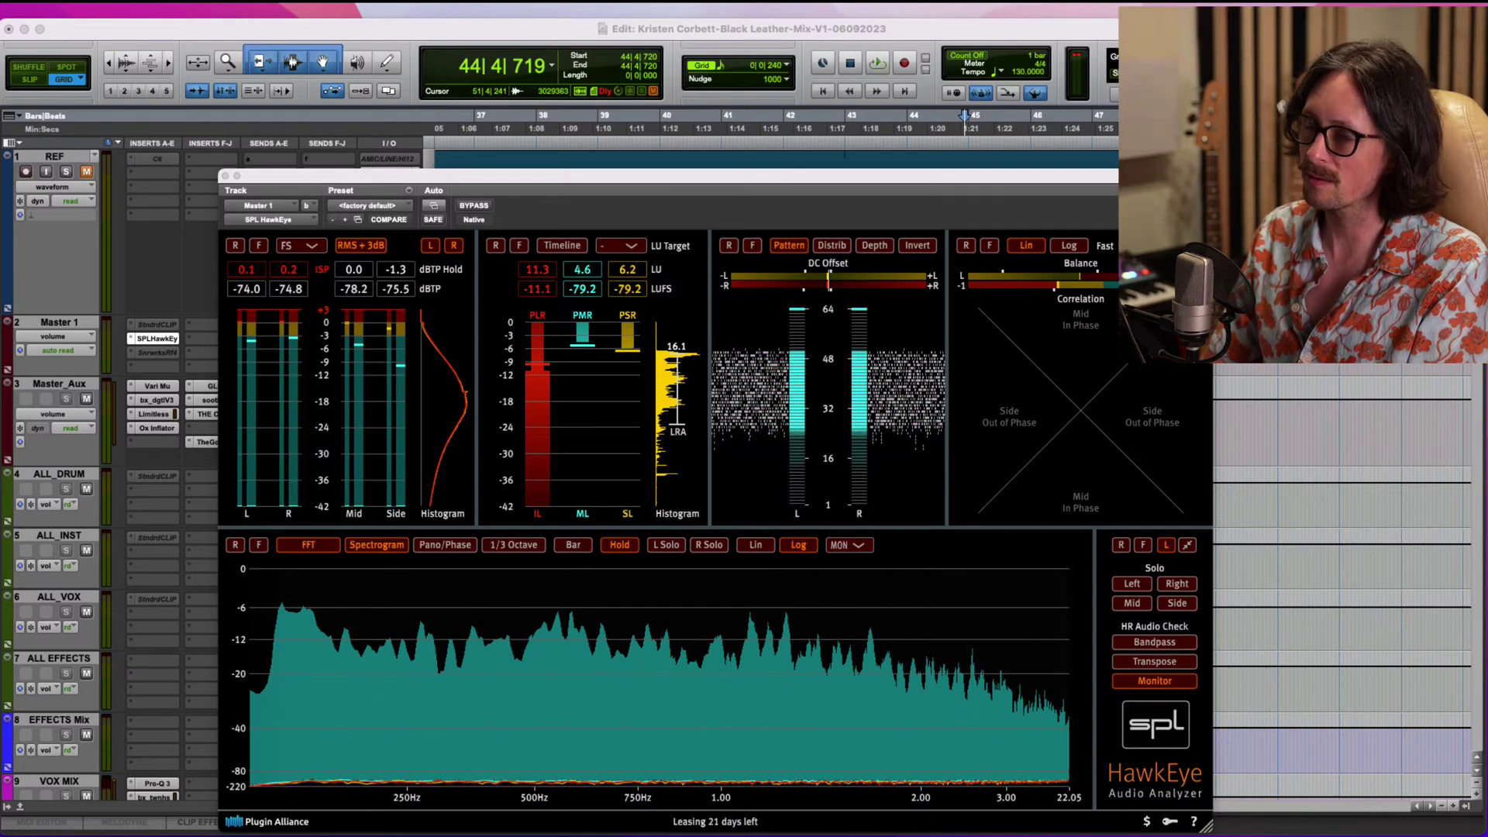
click(226, 176)
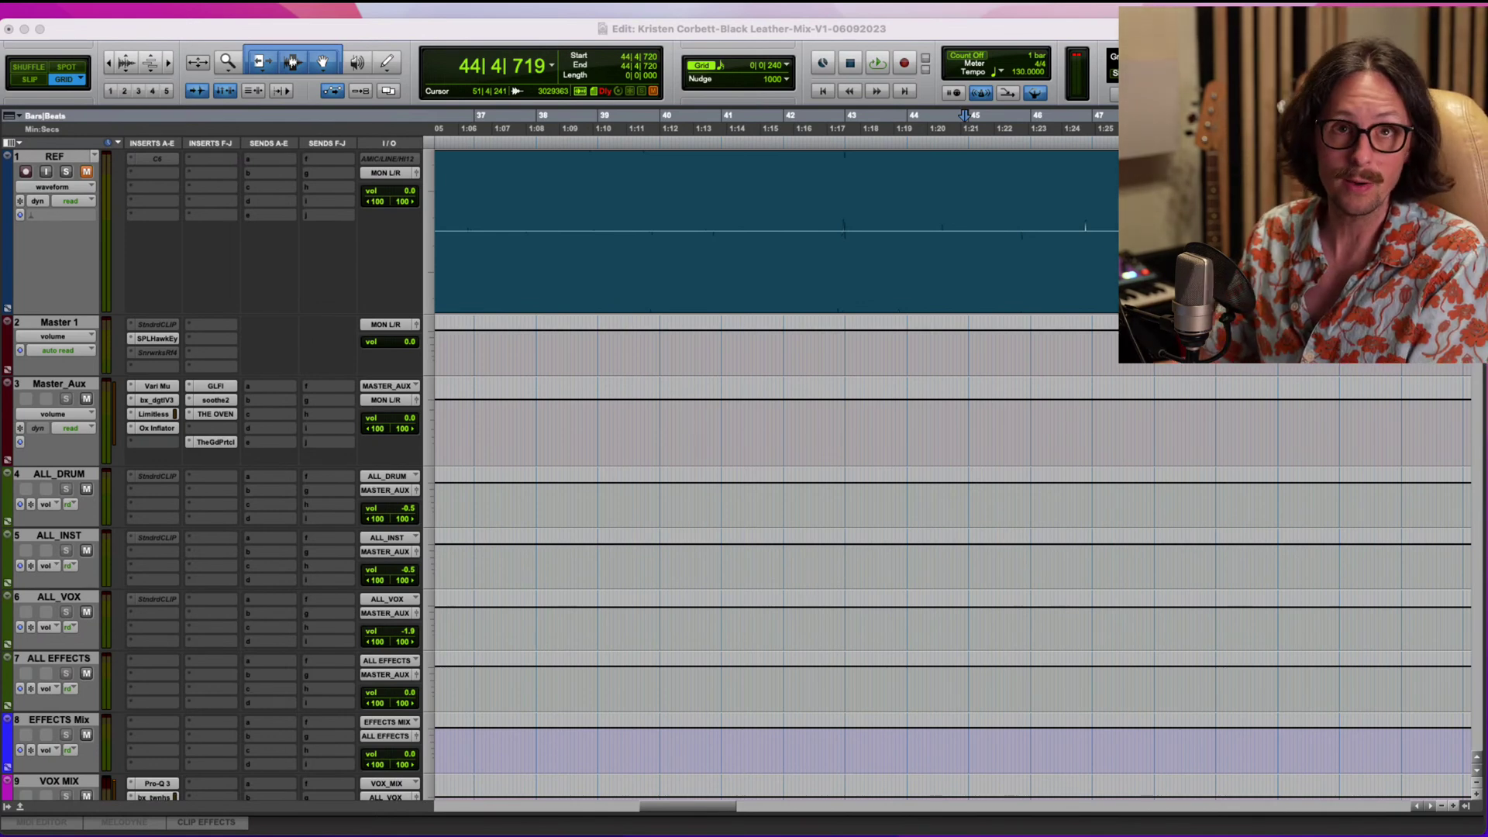
Look over the tracks from the mix buses through kick, synth bass and Guitar 2 to the vocal effects, briefly playing the chorus start.
click(455, 31)
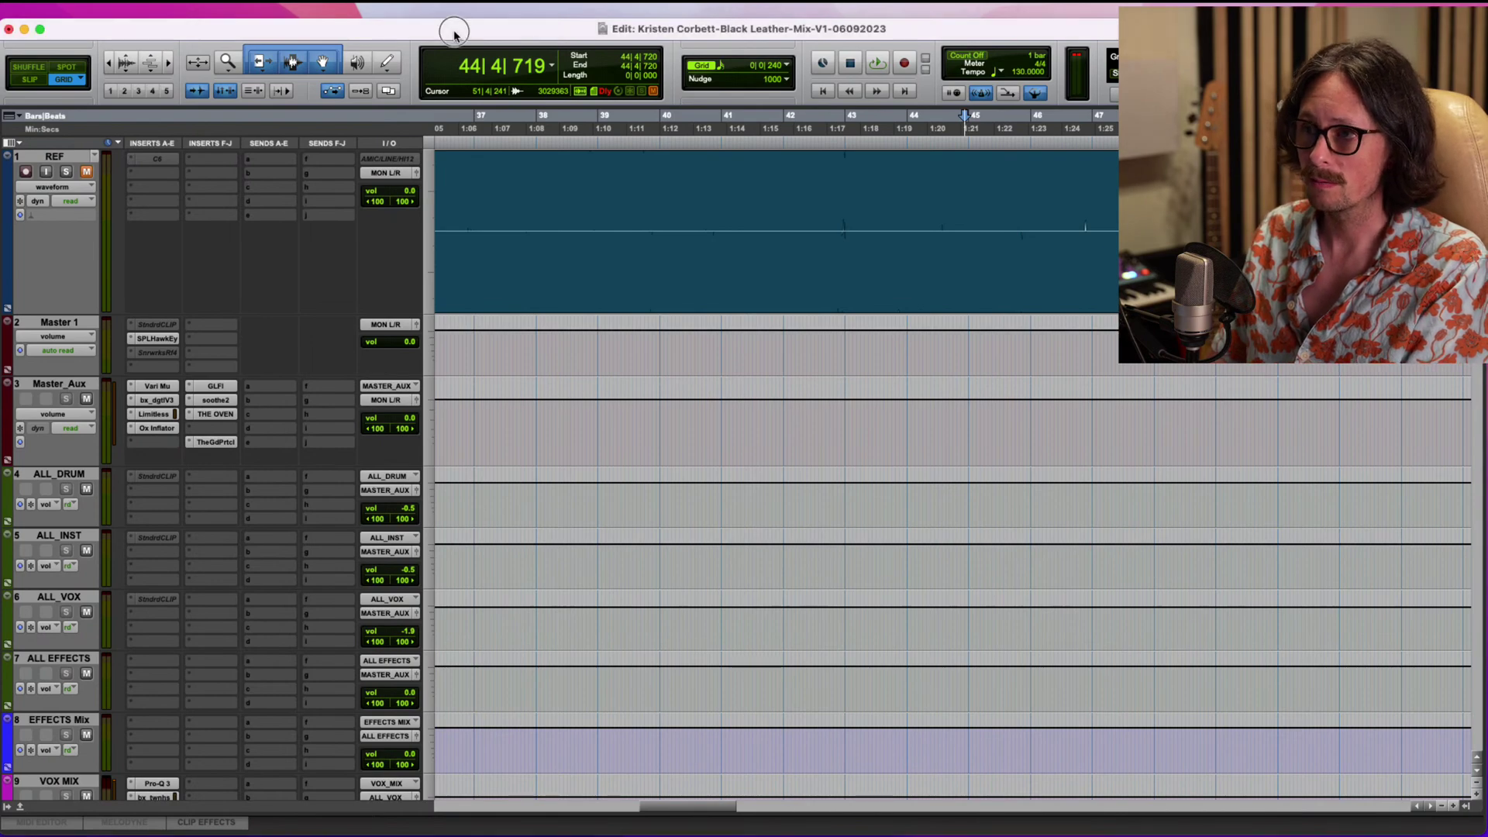
scroll(781, 312, down, 6)
scroll(780, 314, up, 3)
scroll(780, 313, down, 3)
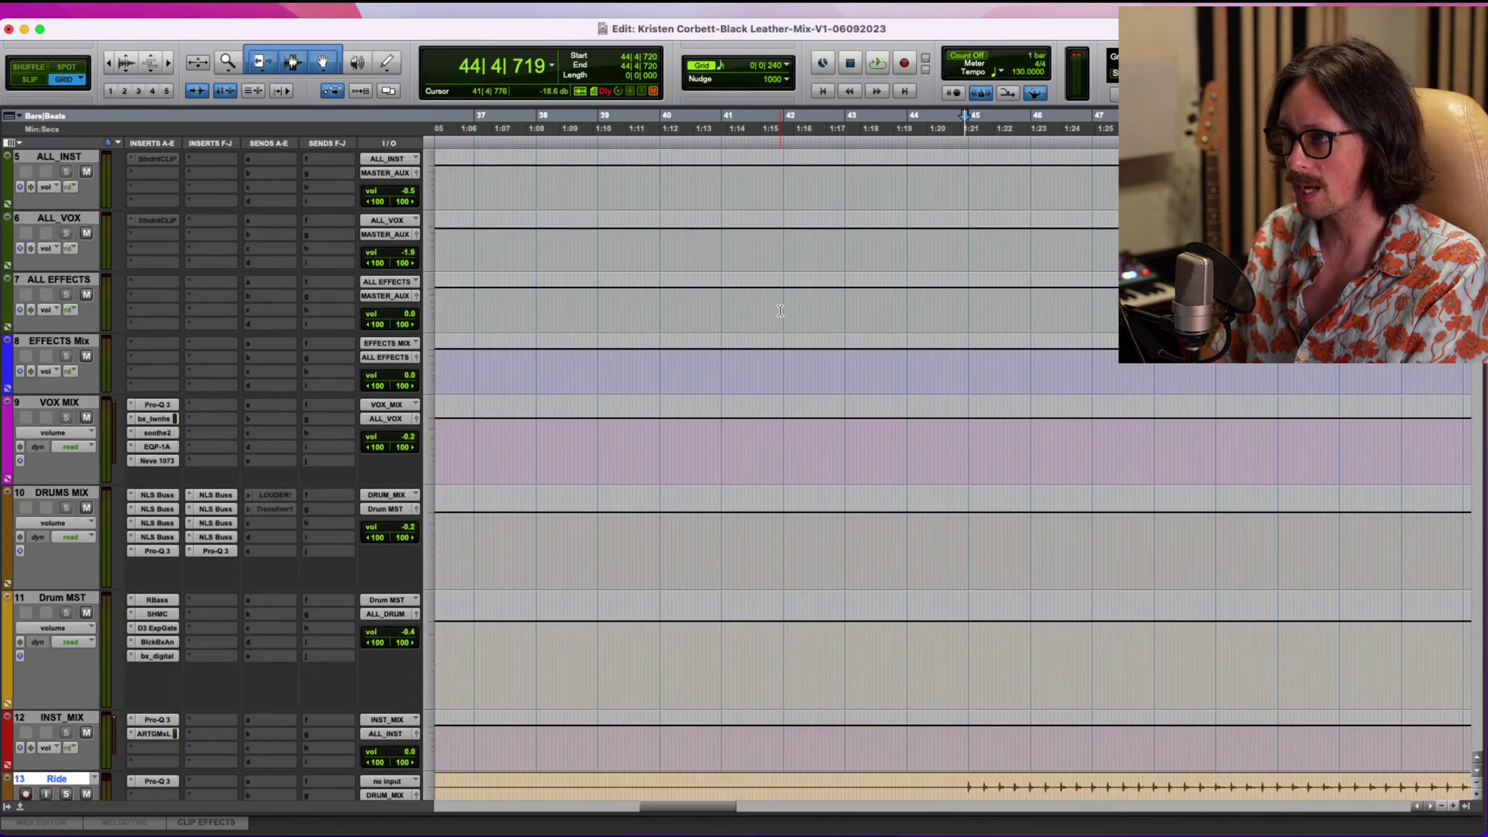
scroll(781, 311, down, 20)
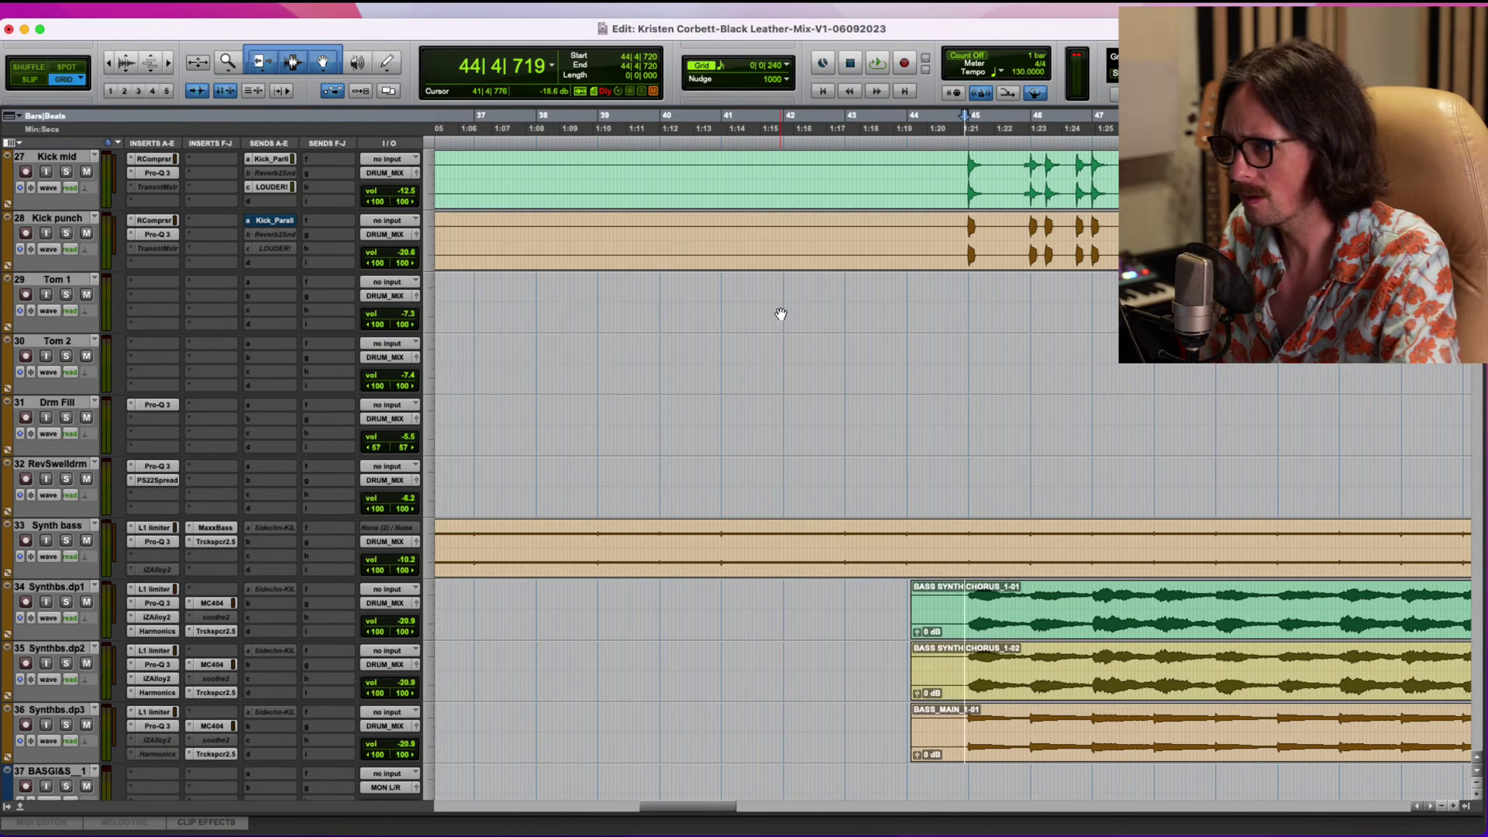
key(space)
key(space)
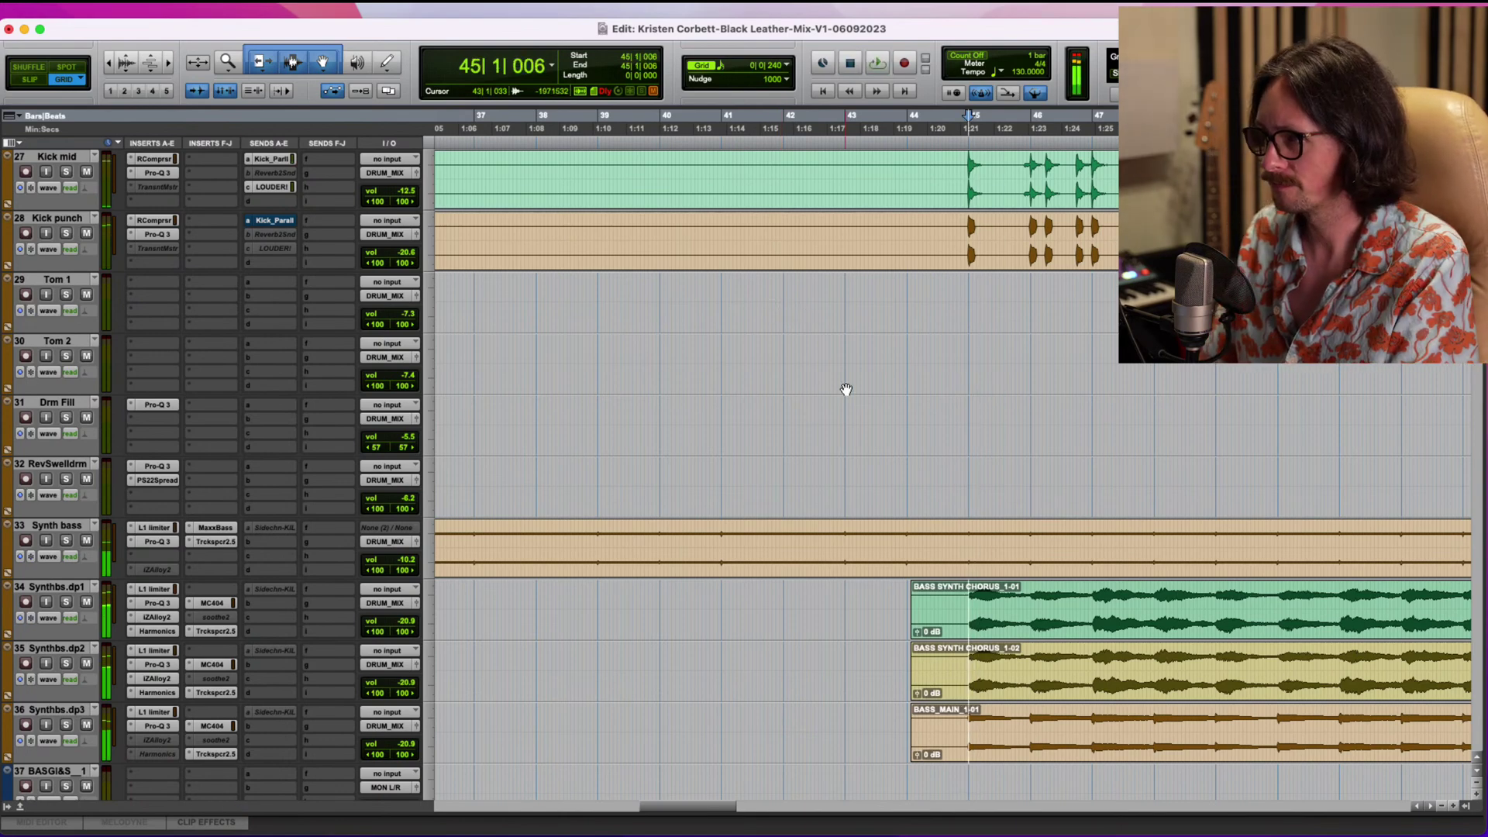
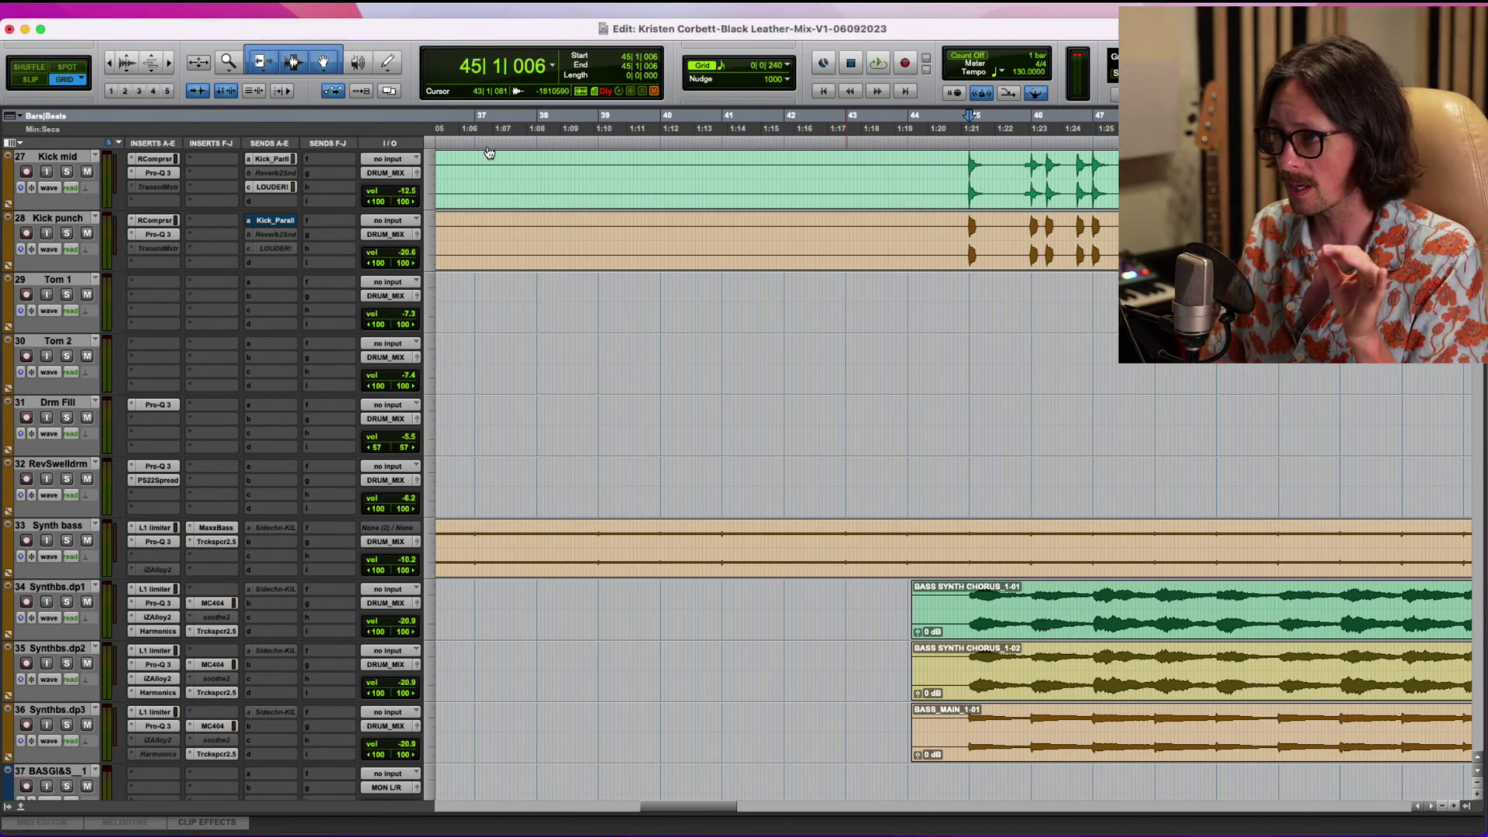
scroll(822, 453, down, 8)
scroll(822, 453, down, 9)
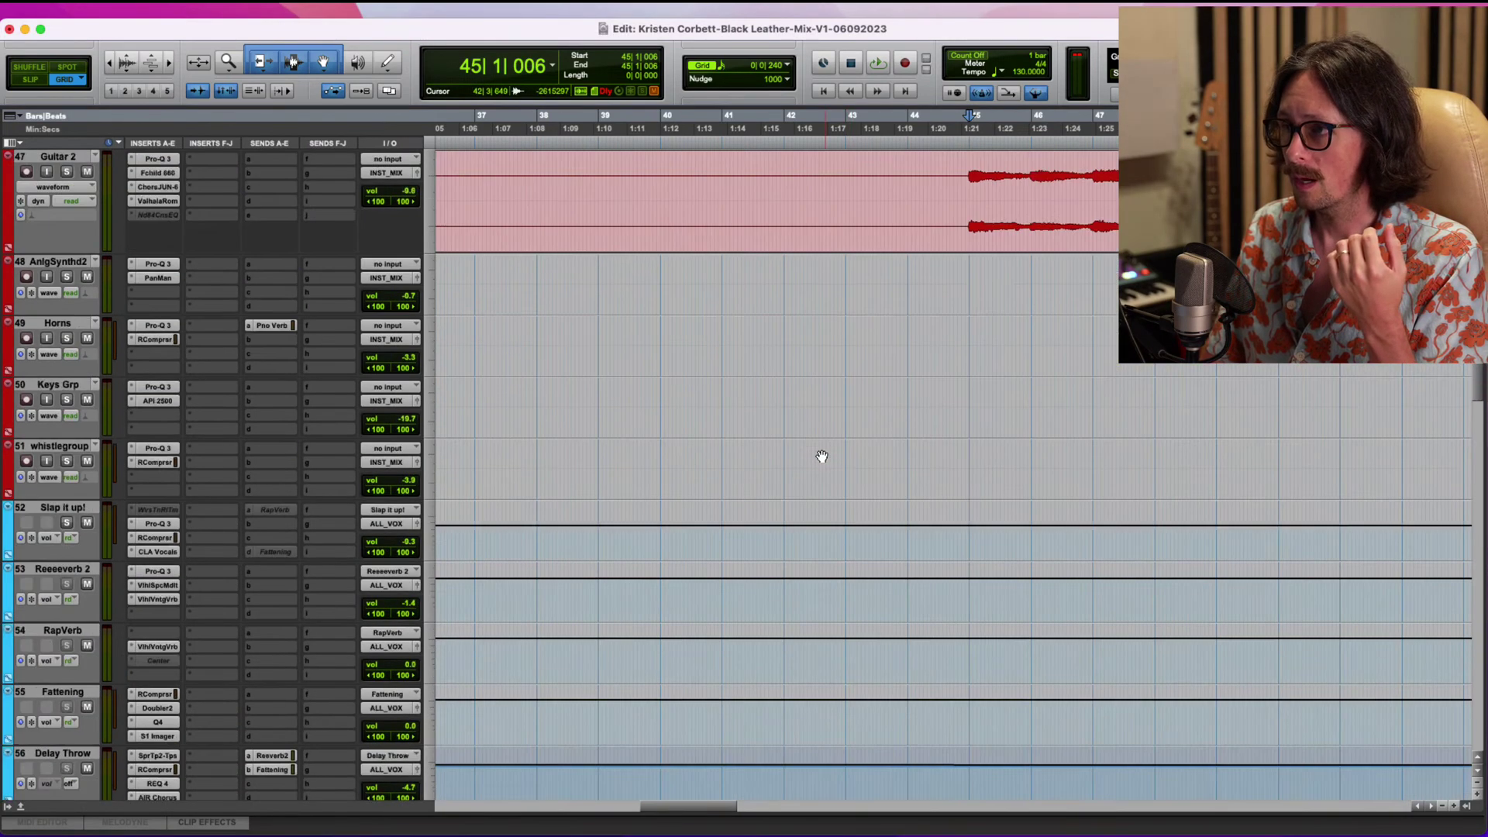
Place the playback cursor at bar 45 on the LEADVOCA1 track and open its RapVerb send.
scroll(814, 387, up, 4)
scroll(868, 409, down, 18)
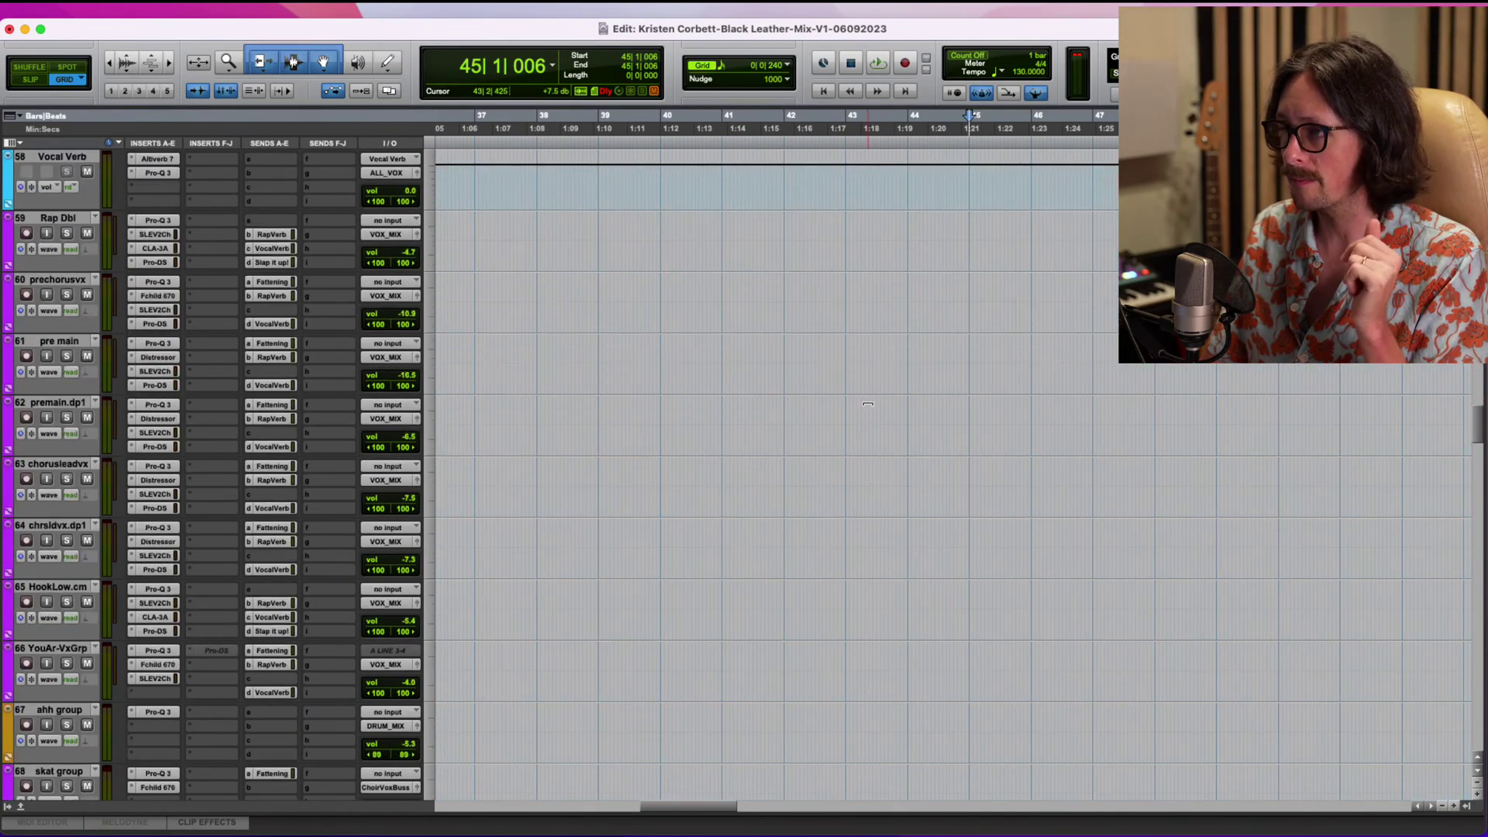
scroll(867, 404, down, 13)
scroll(982, 375, up, 3)
click(972, 367)
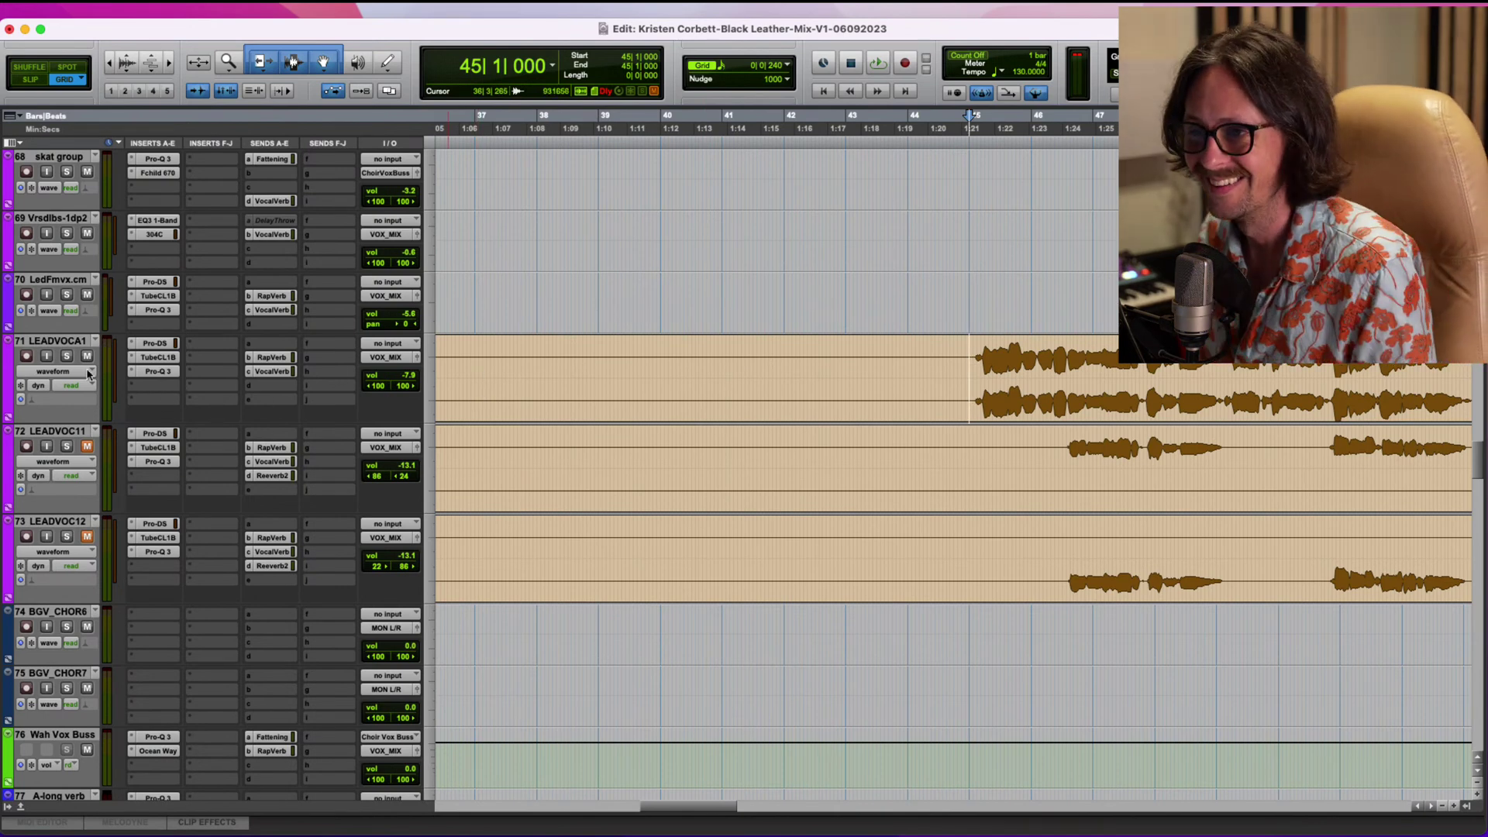
click(272, 357)
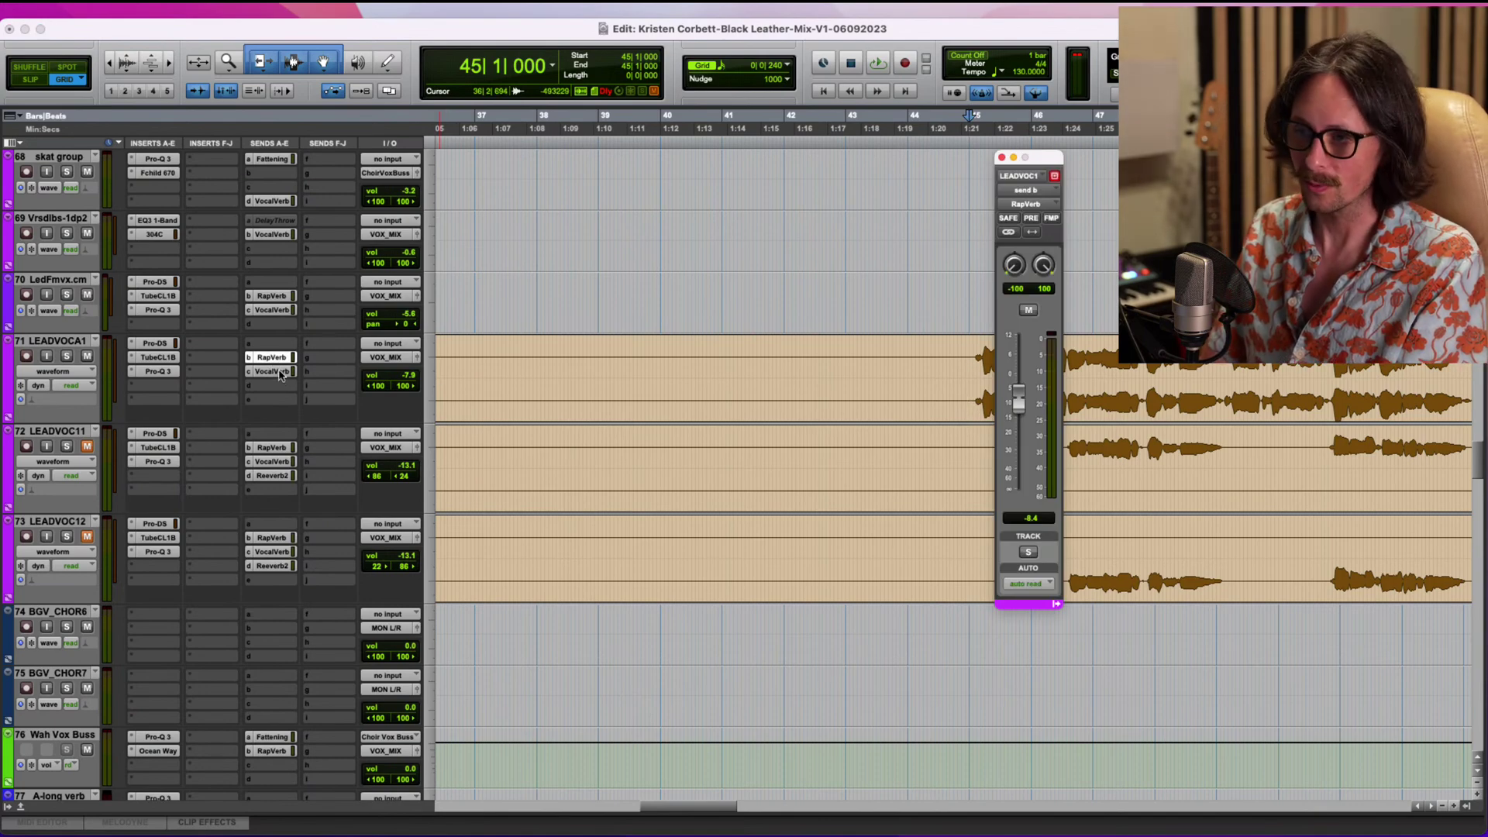
Select the effects tracks from Slap it up! through Vocal Verb and open the Color Palette for them.
scroll(623, 447, down, 10)
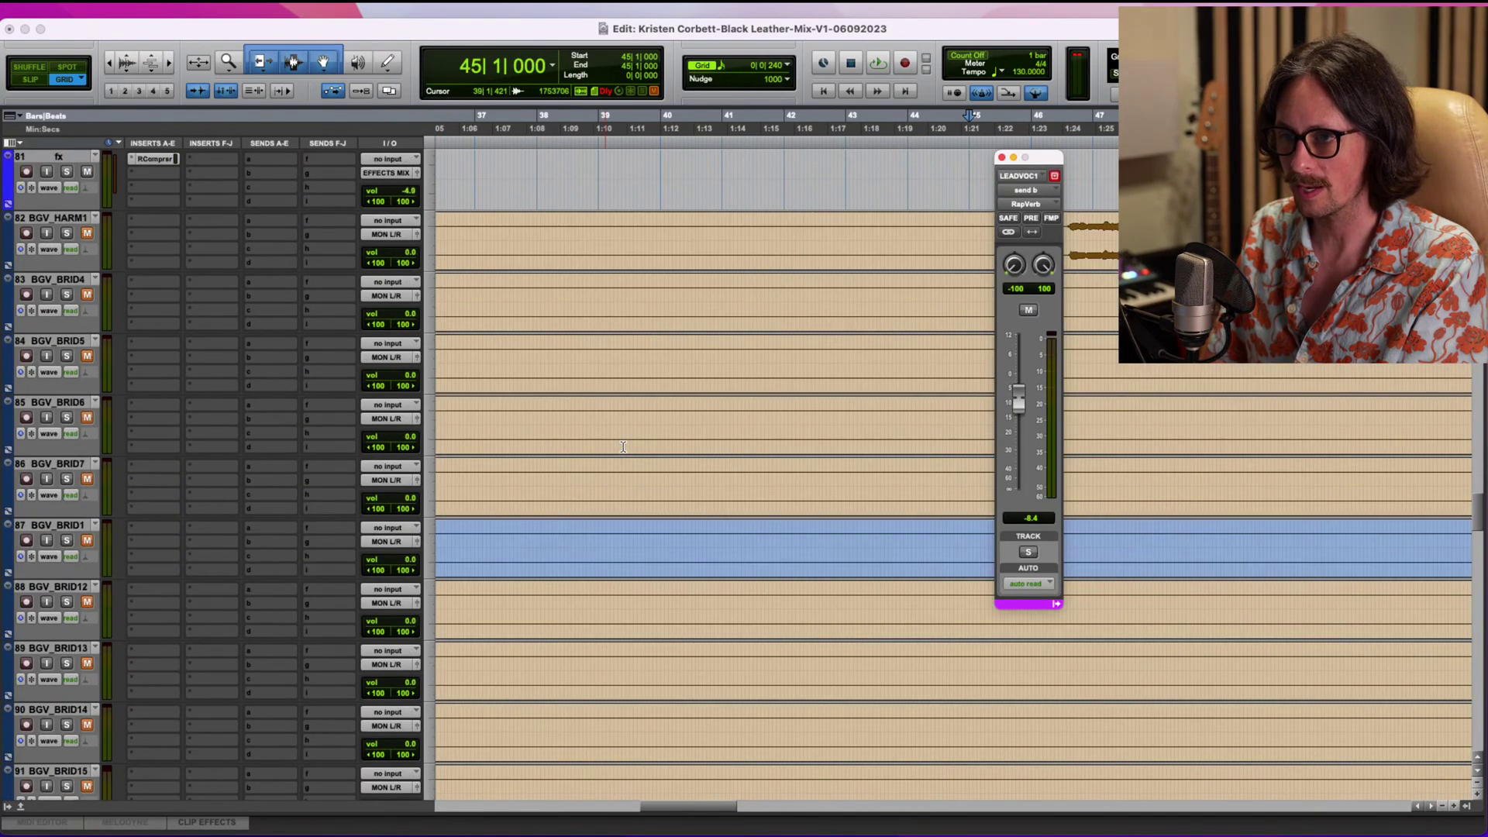
scroll(624, 447, up, 20)
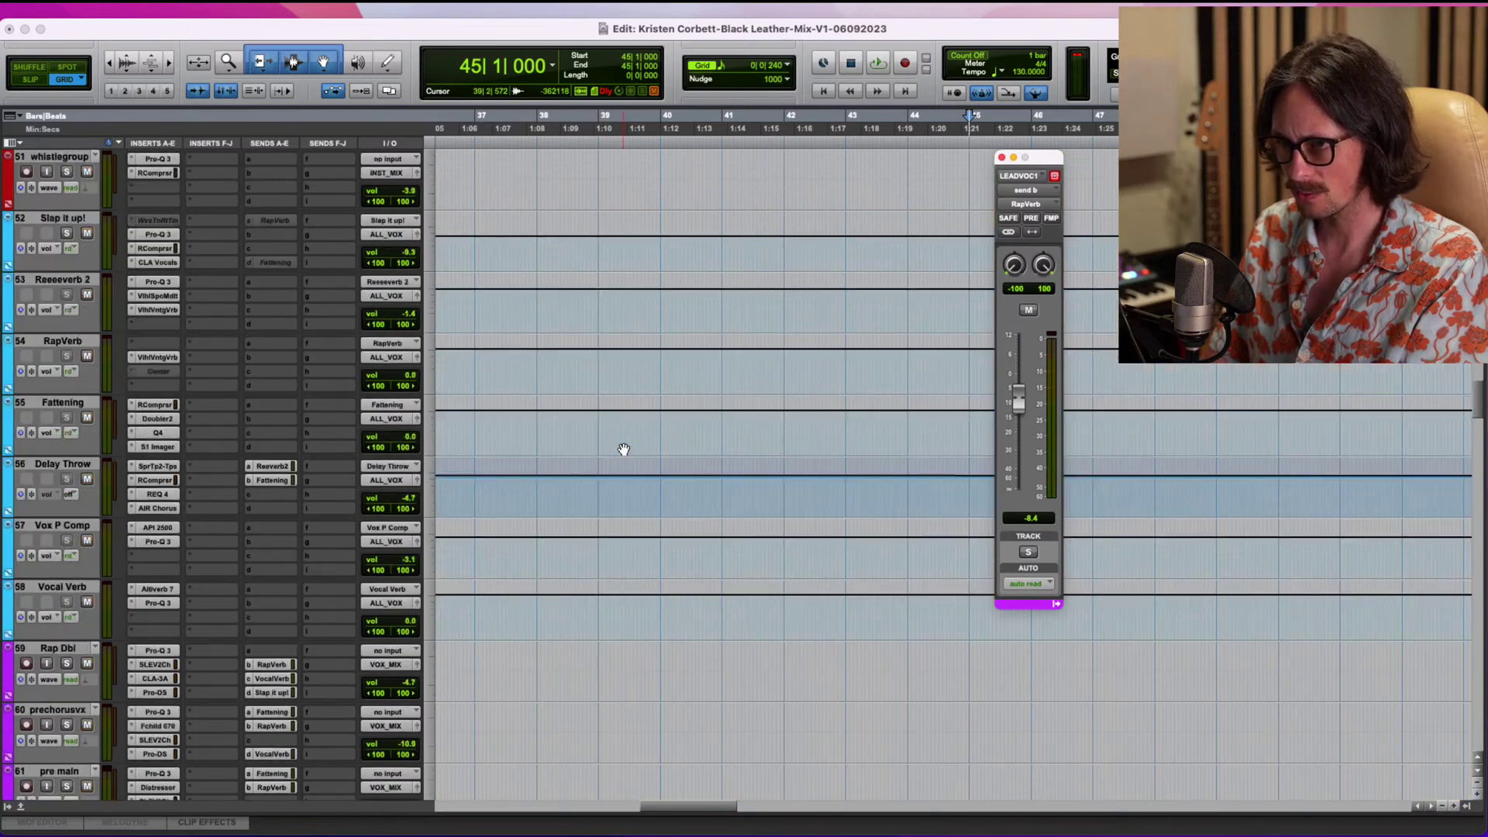
scroll(623, 448, down, 3)
scroll(623, 447, up, 4)
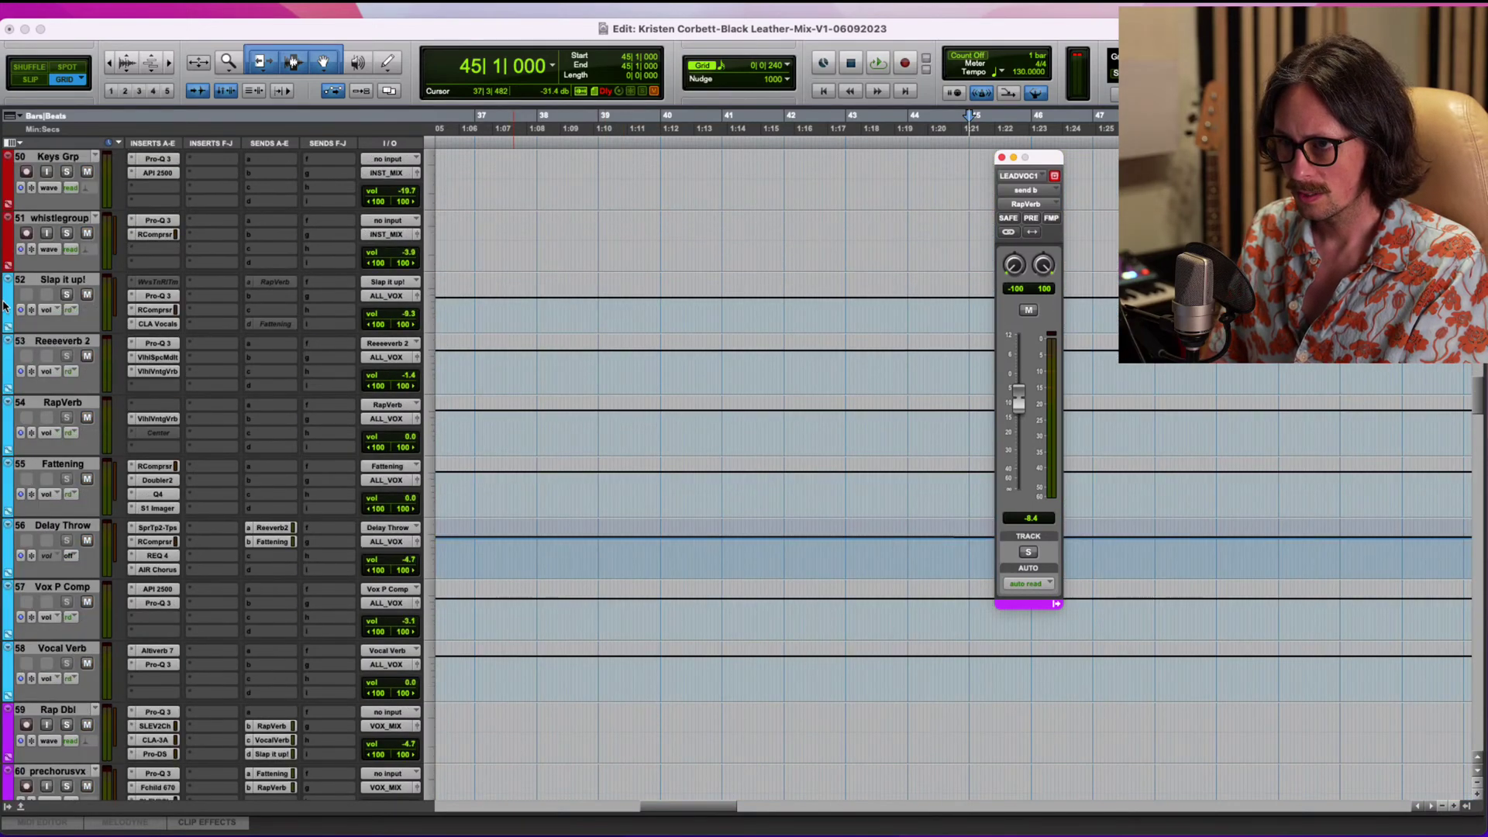
click(56, 279)
shift+click(43, 656)
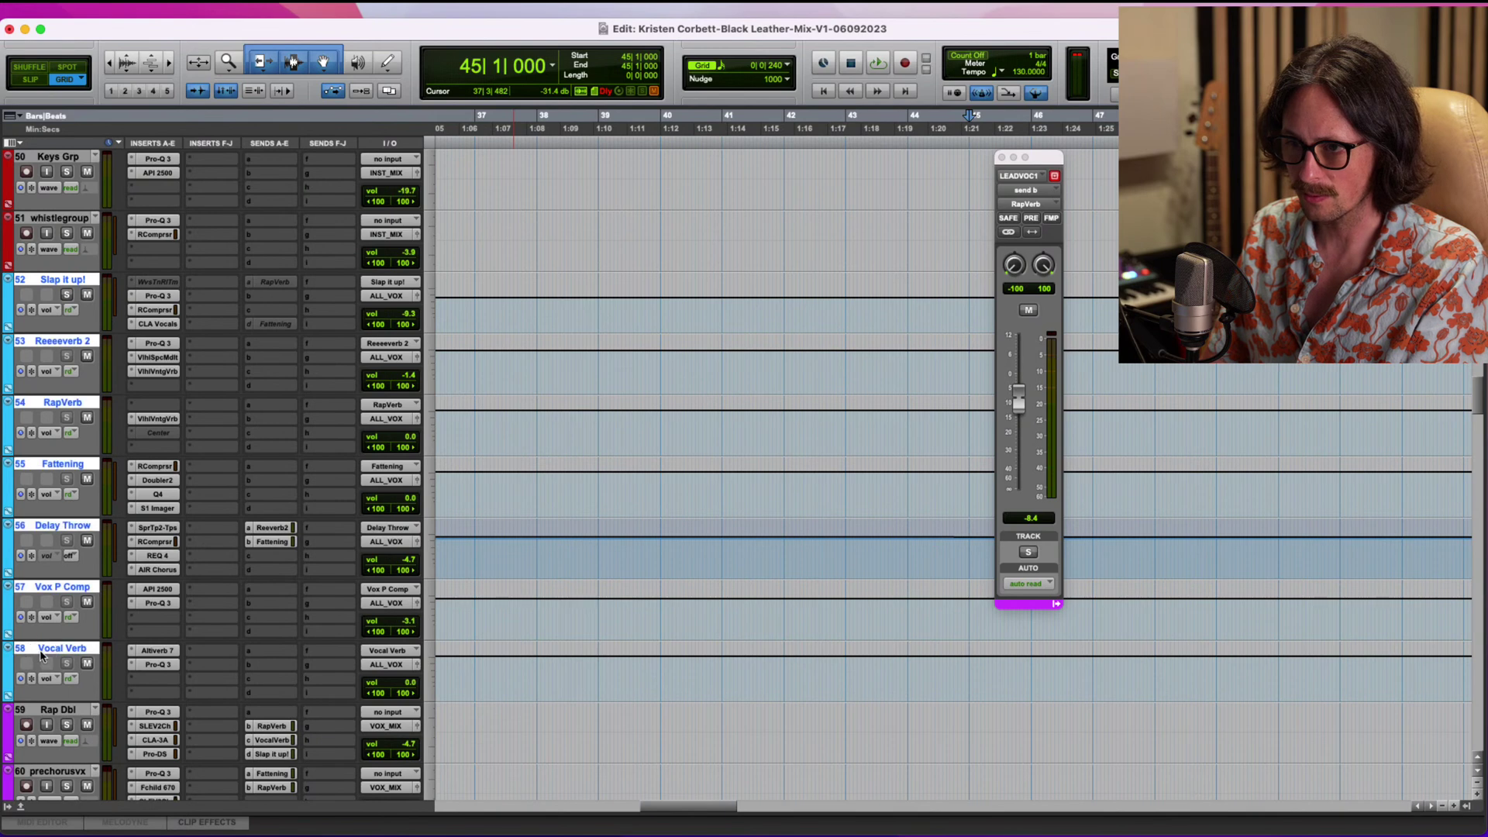
double_click(8, 669)
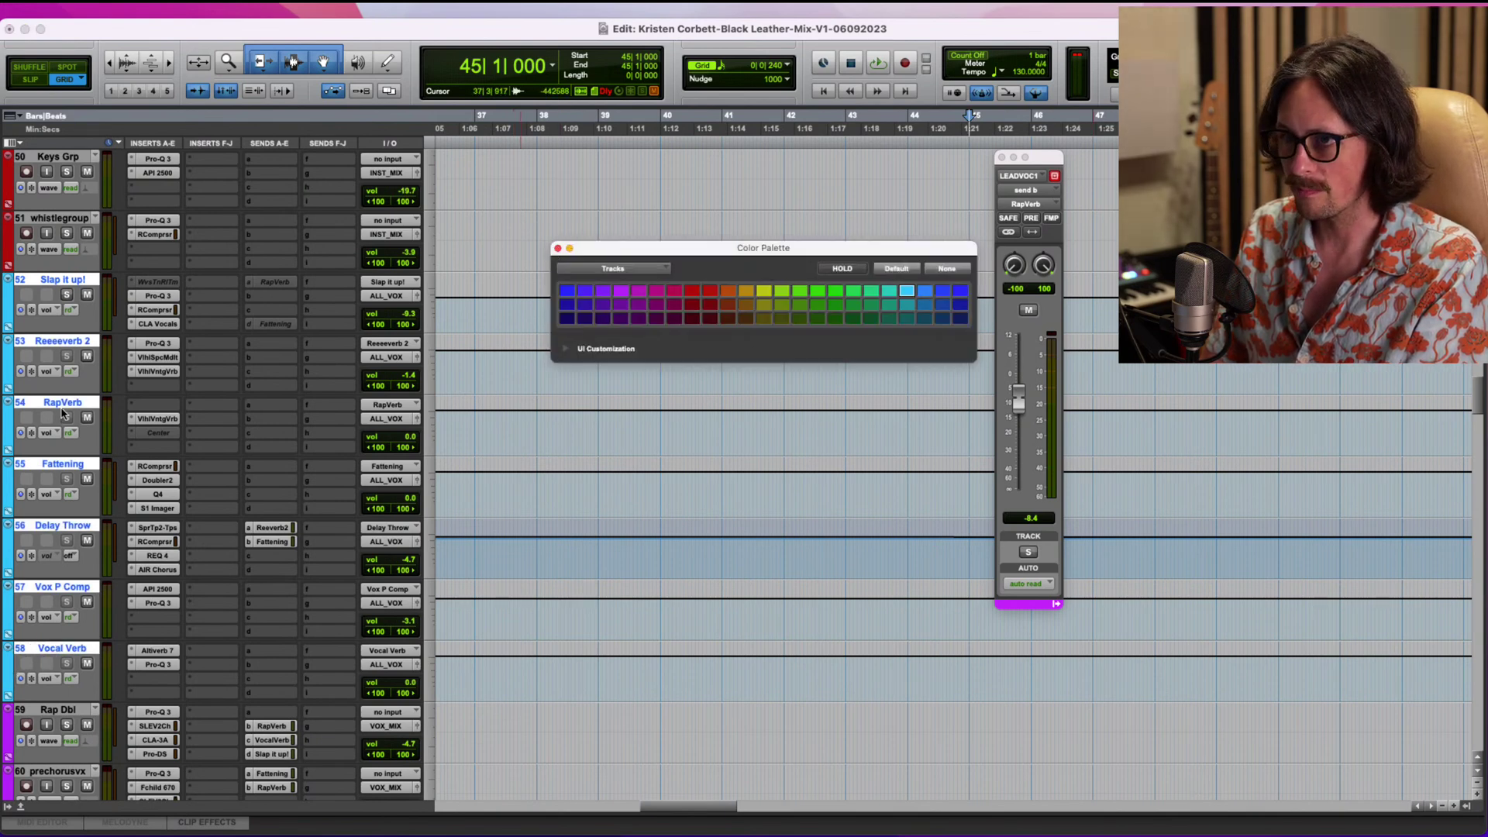
Raise the predelay of the ValhallaVintageVerb on the RapVerb track to 31.25 ms and close the plug-in.
click(157, 419)
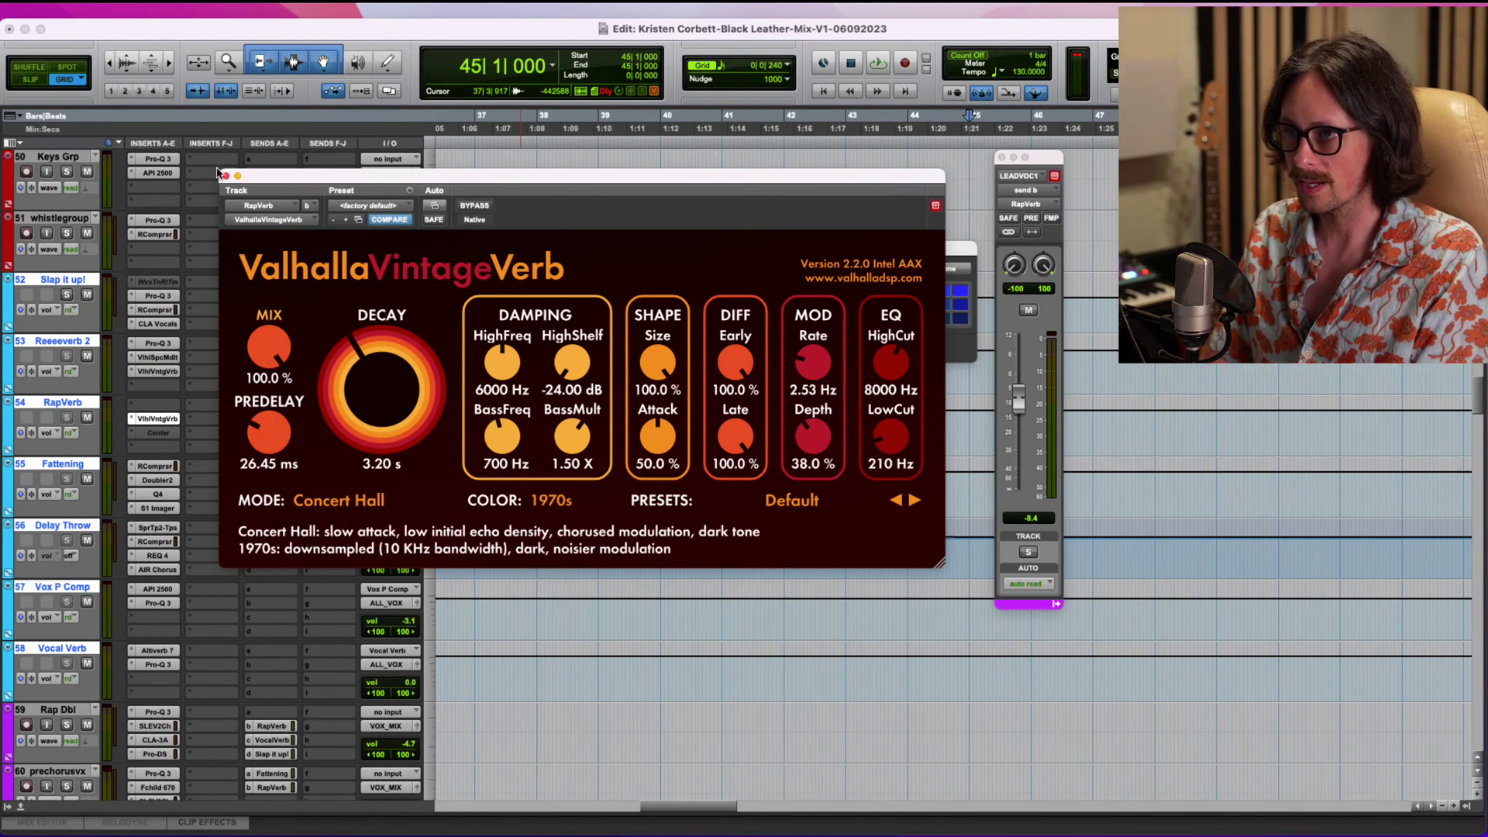
drag(284, 439, 284, 430)
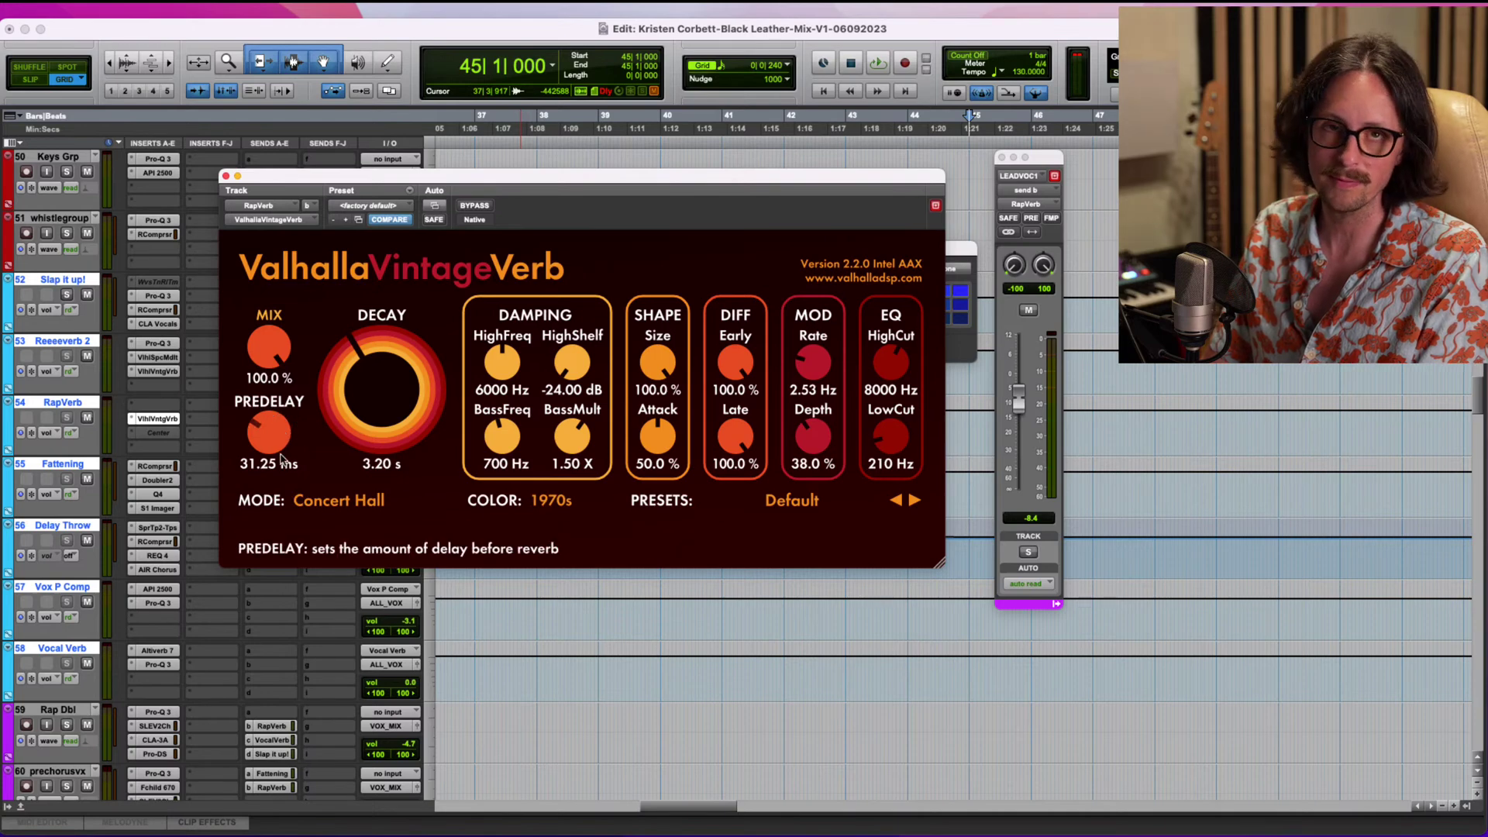
click(226, 177)
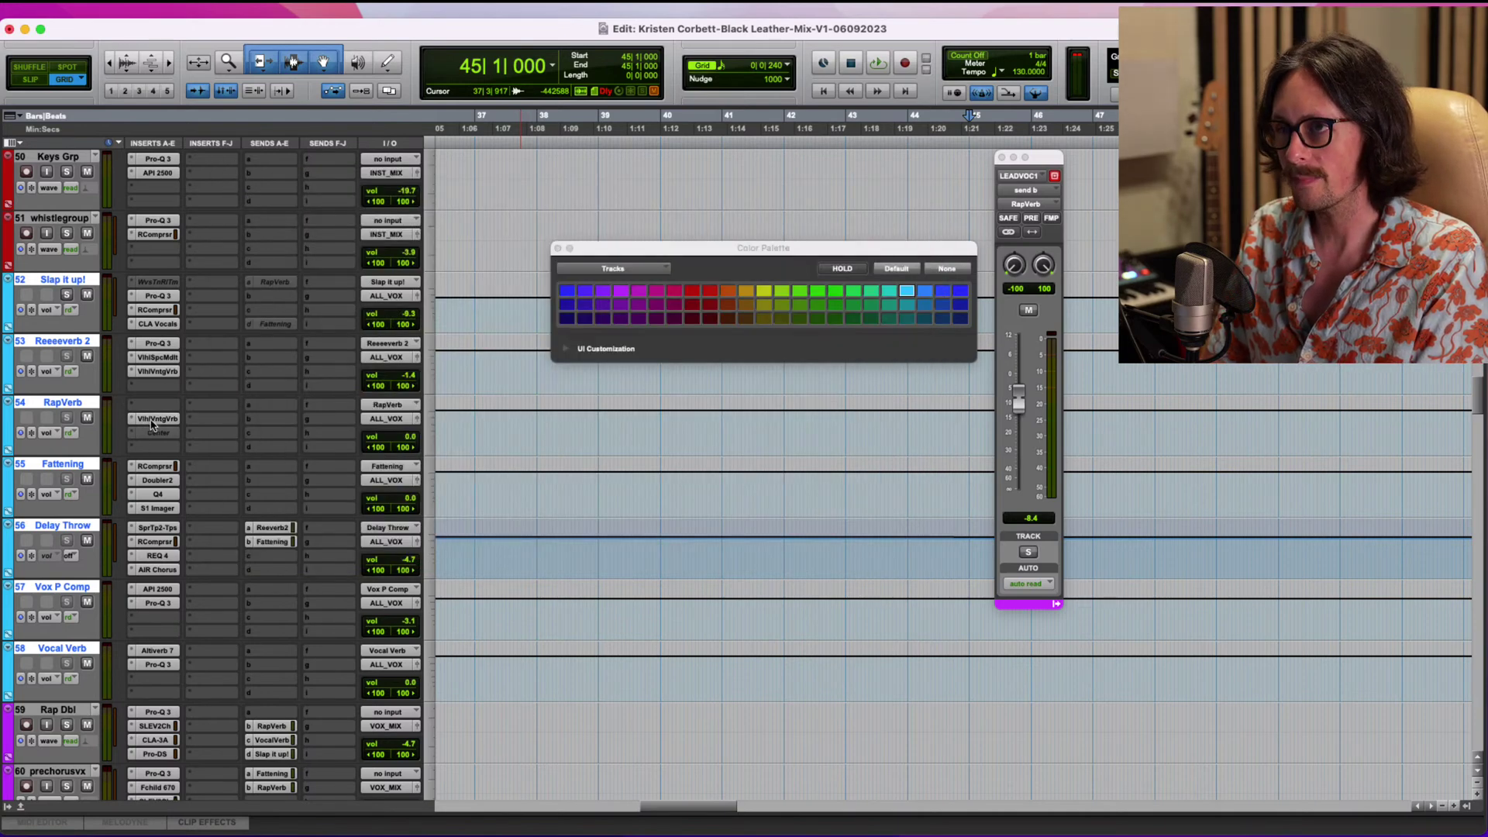
Inspect the Center plug-in on the RapVerb track, close it and make its insert inactive.
click(158, 434)
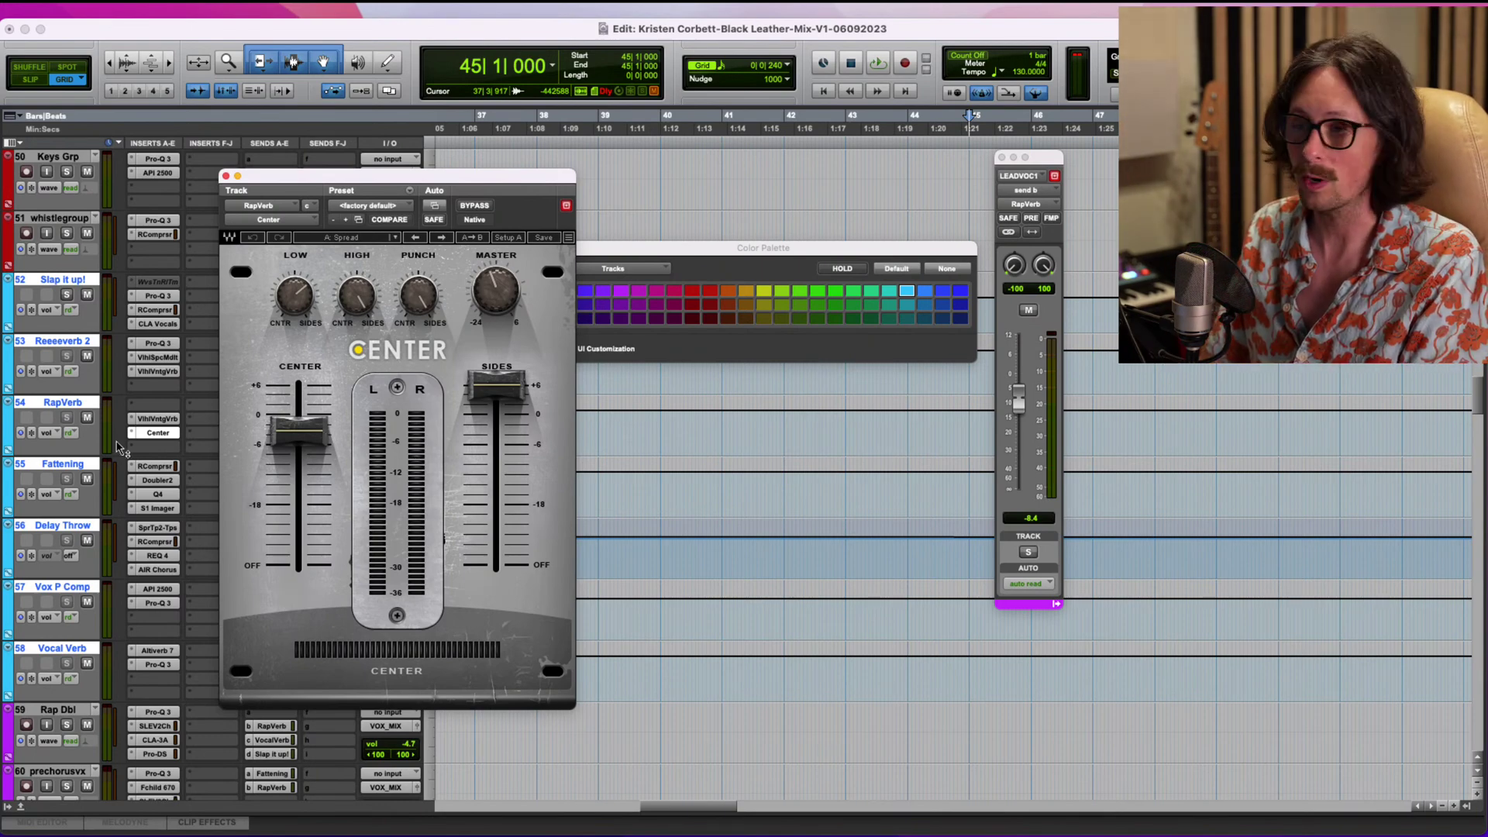
click(226, 176)
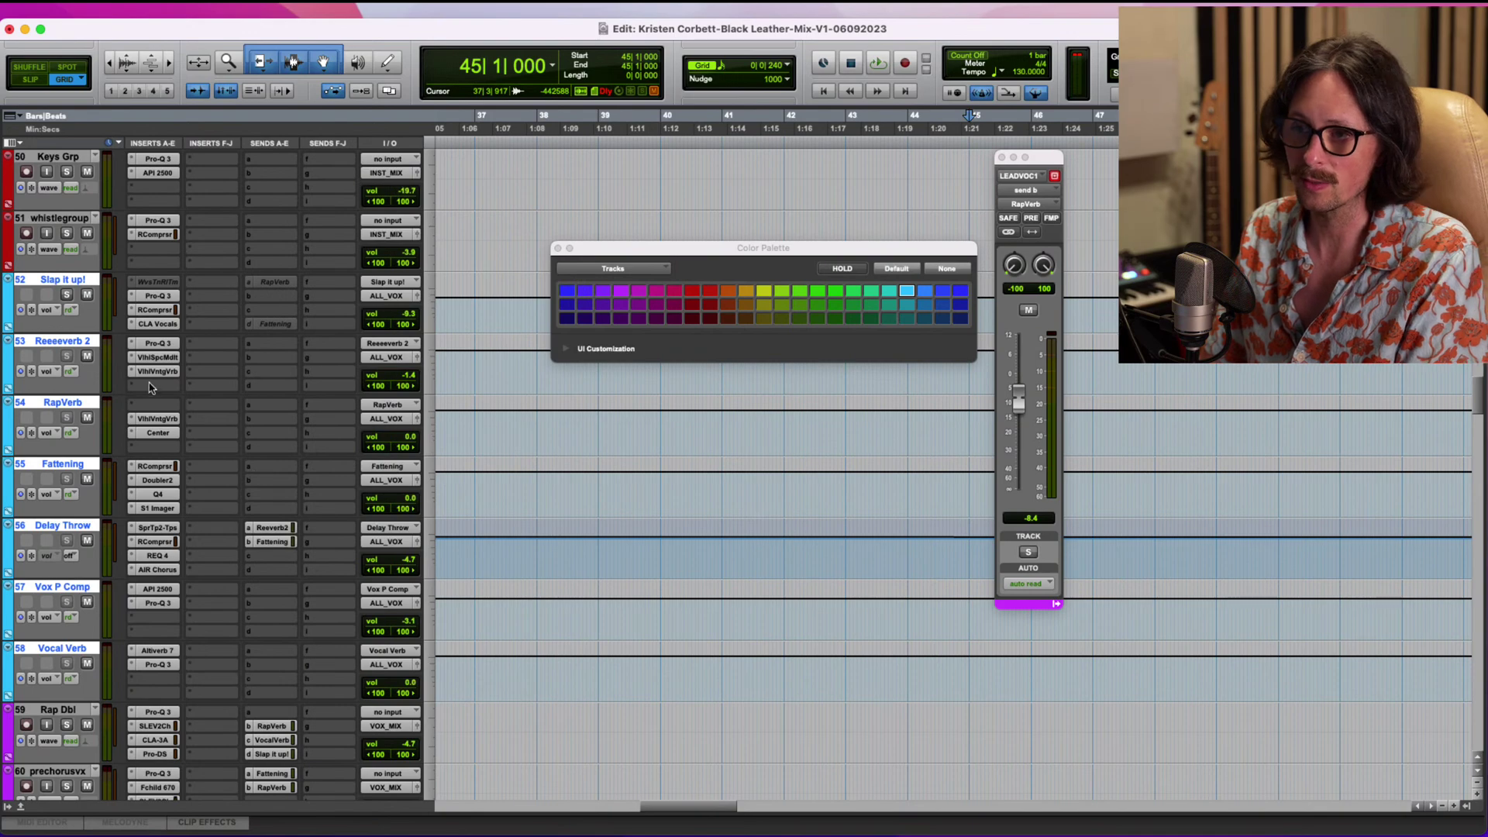
ctrl+super+click(150, 436)
click(398, 424)
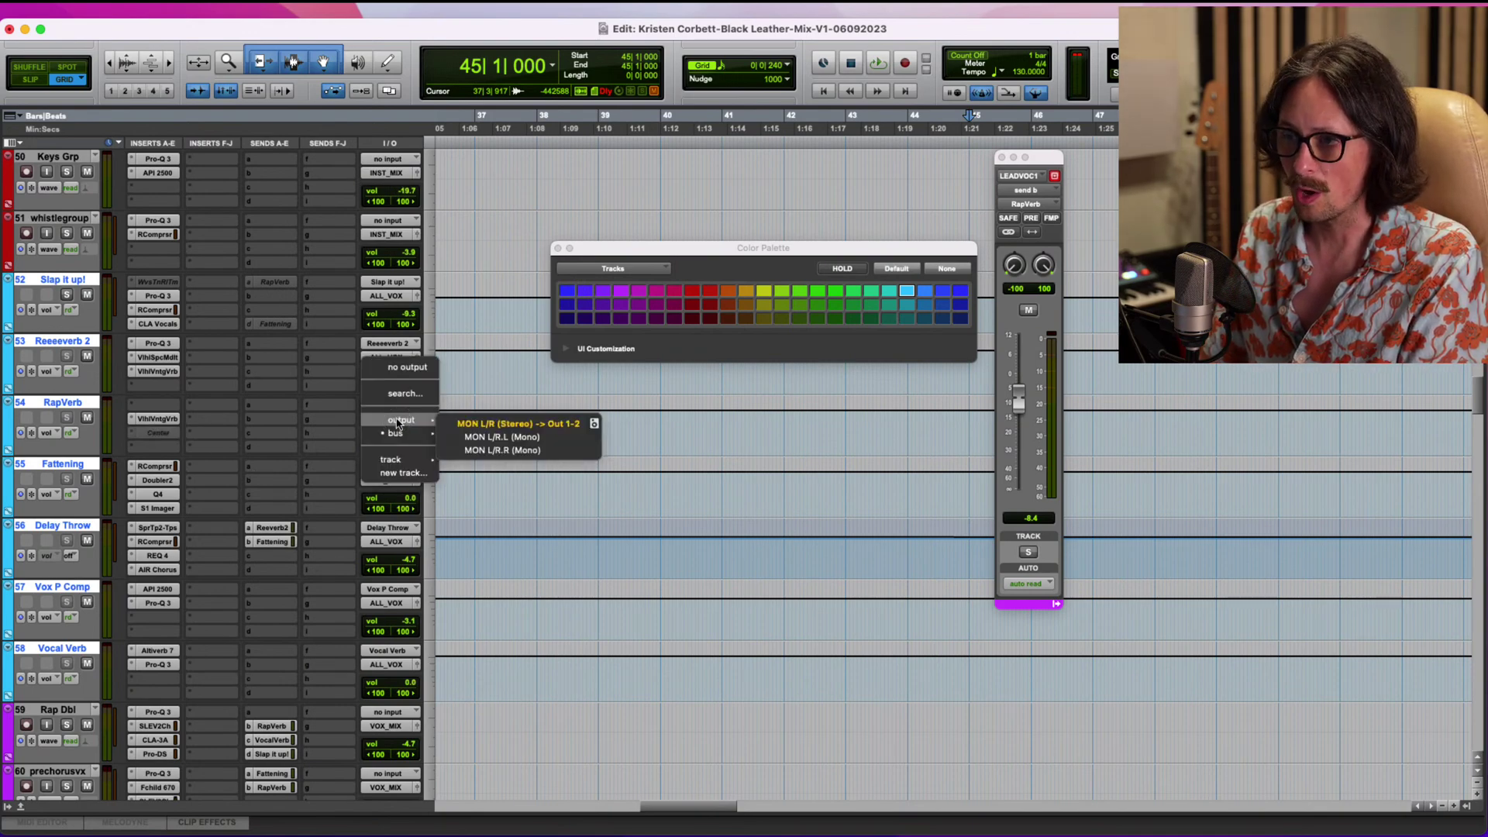
click(187, 453)
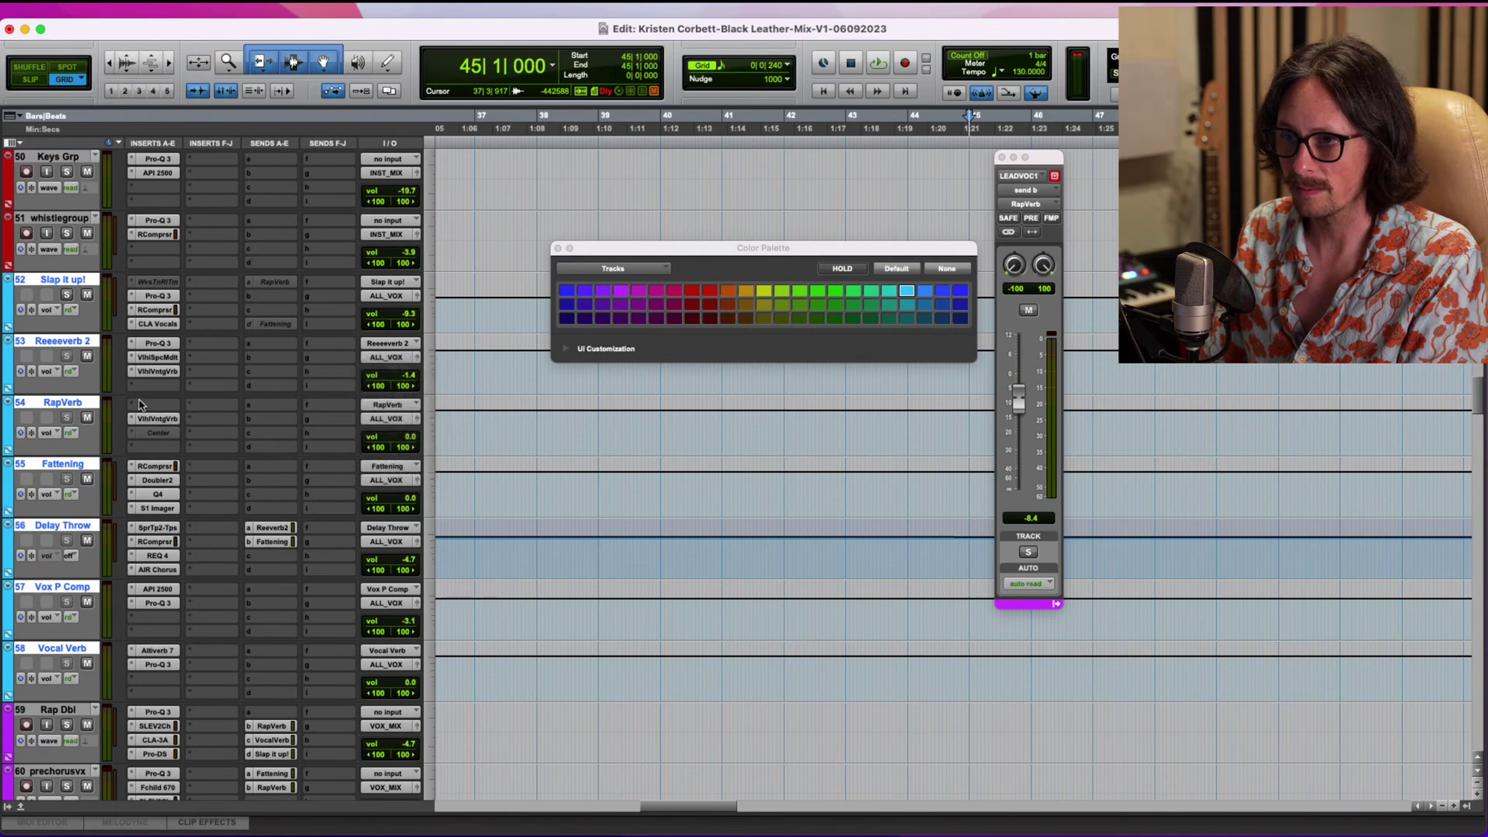
Zoom the timeline out to the whole song and look through the background vocal tracks up to the lead vocals.
scroll(500, 431, down, 20)
scroll(500, 435, down, 15)
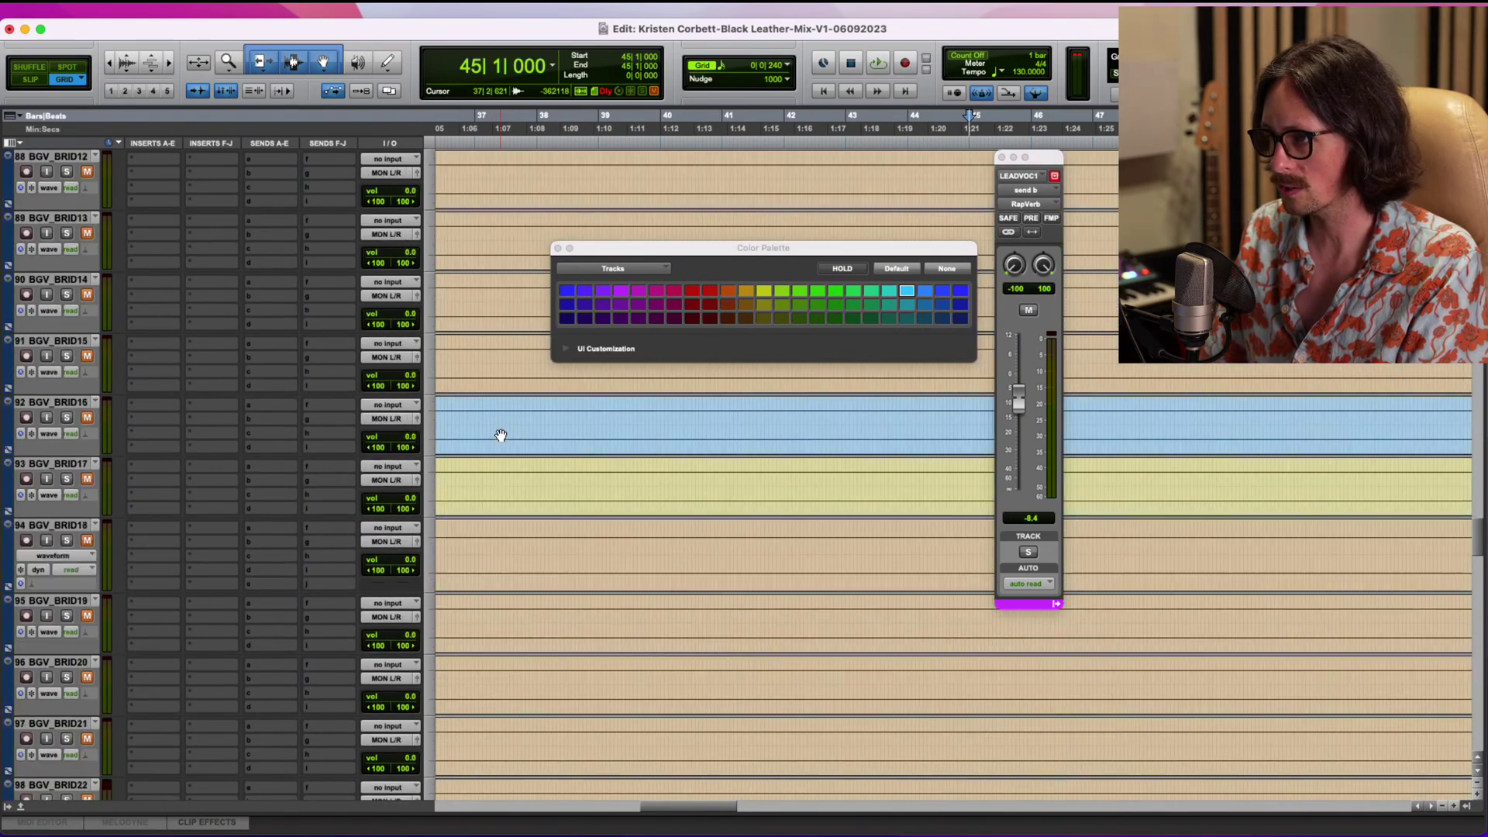
key(r)
key(r)
key(r)
key(r)
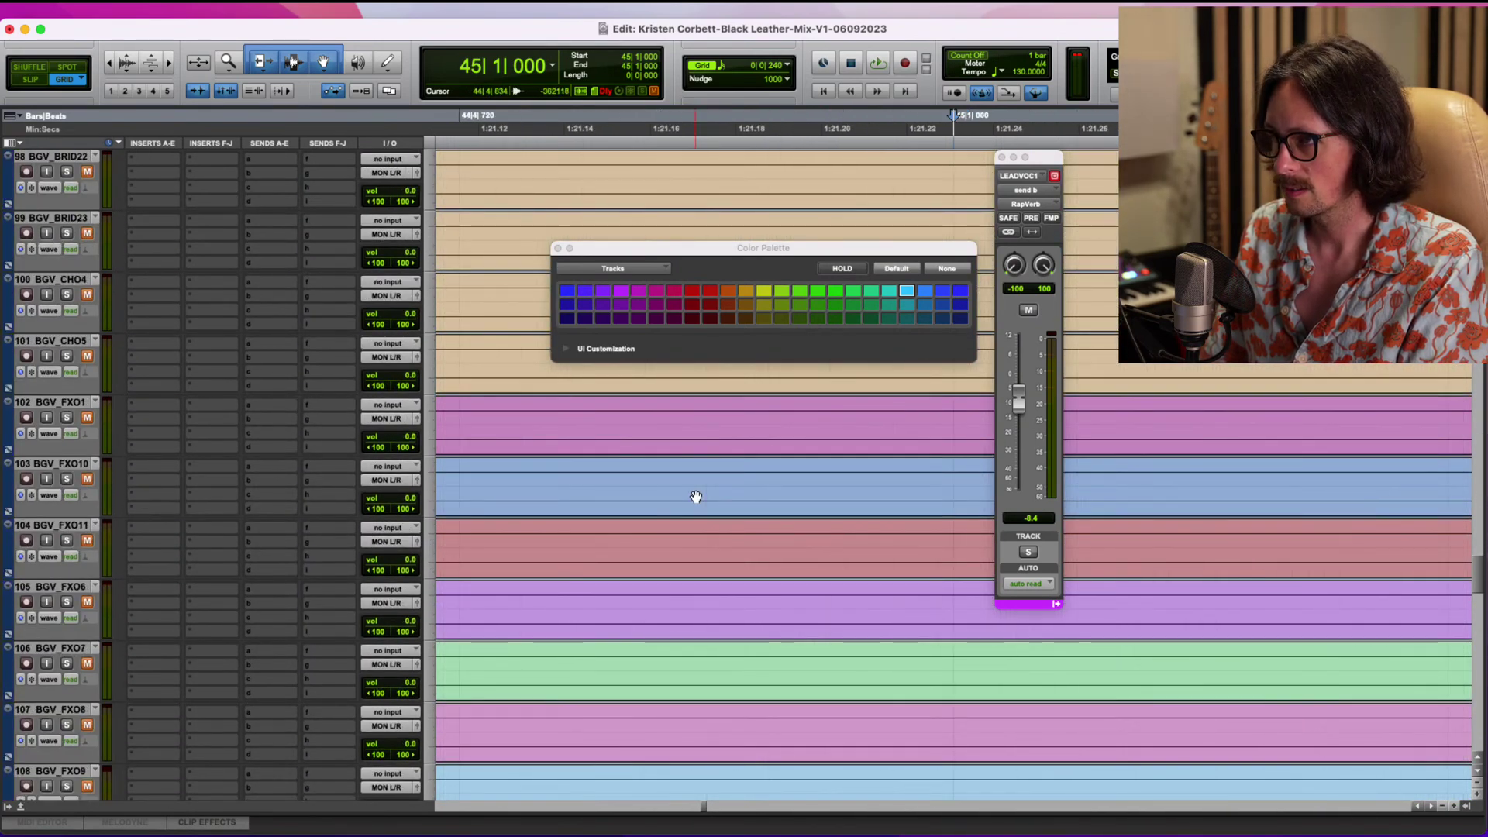
scroll(697, 497, up, 15)
key(r)
key(r)
key(r)
key(r)
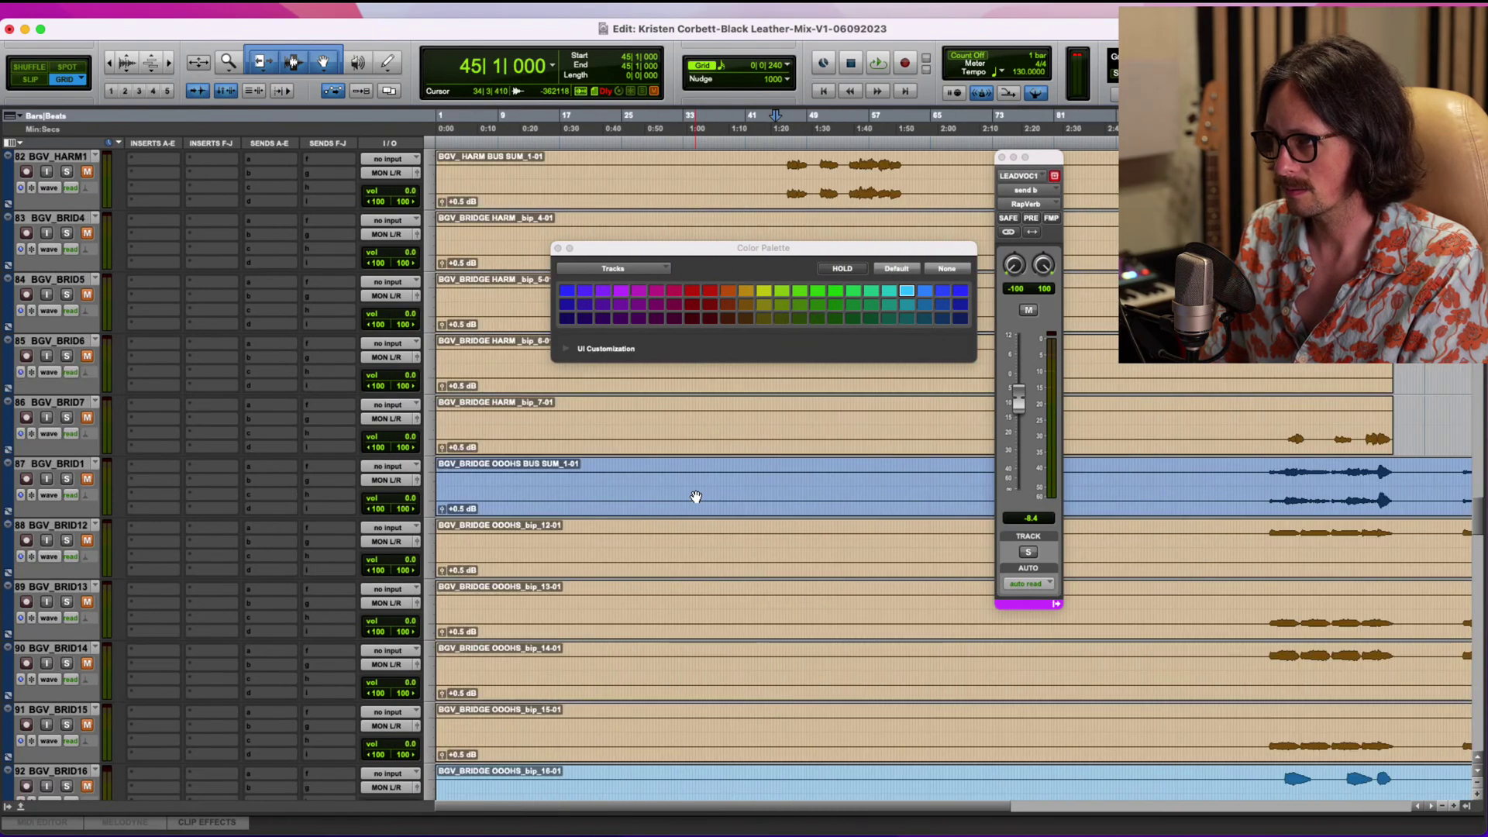
scroll(696, 497, up, 18)
scroll(678, 581, down, 2)
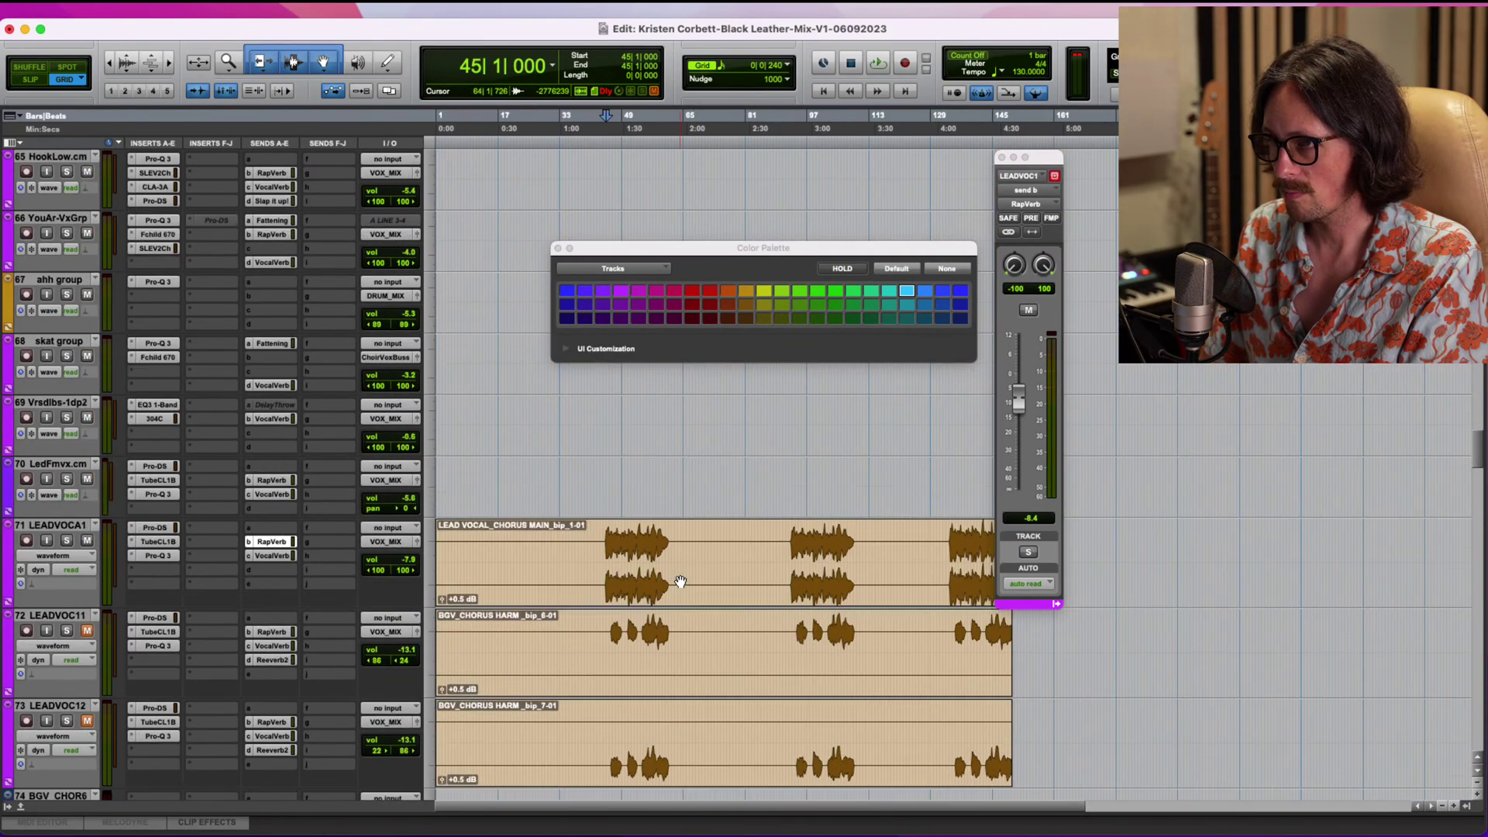
scroll(590, 543, down, 1)
Recolor the whole clips on LEADVOCA1, LEADVOC11 and LEADVOC12 purple and close the Color Palette.
double_click(598, 515)
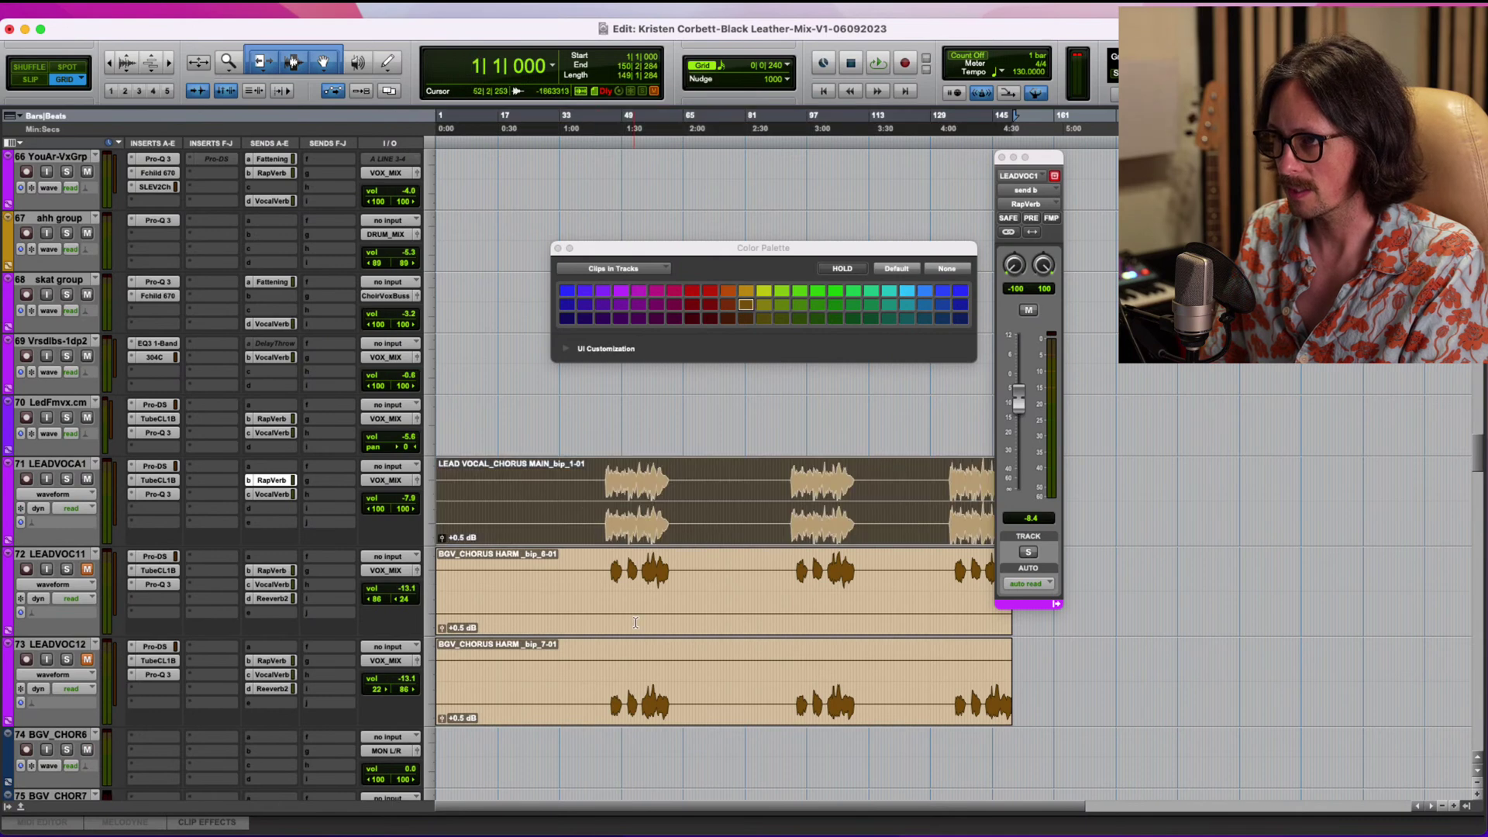
shift+click(670, 692)
shift+click(642, 607)
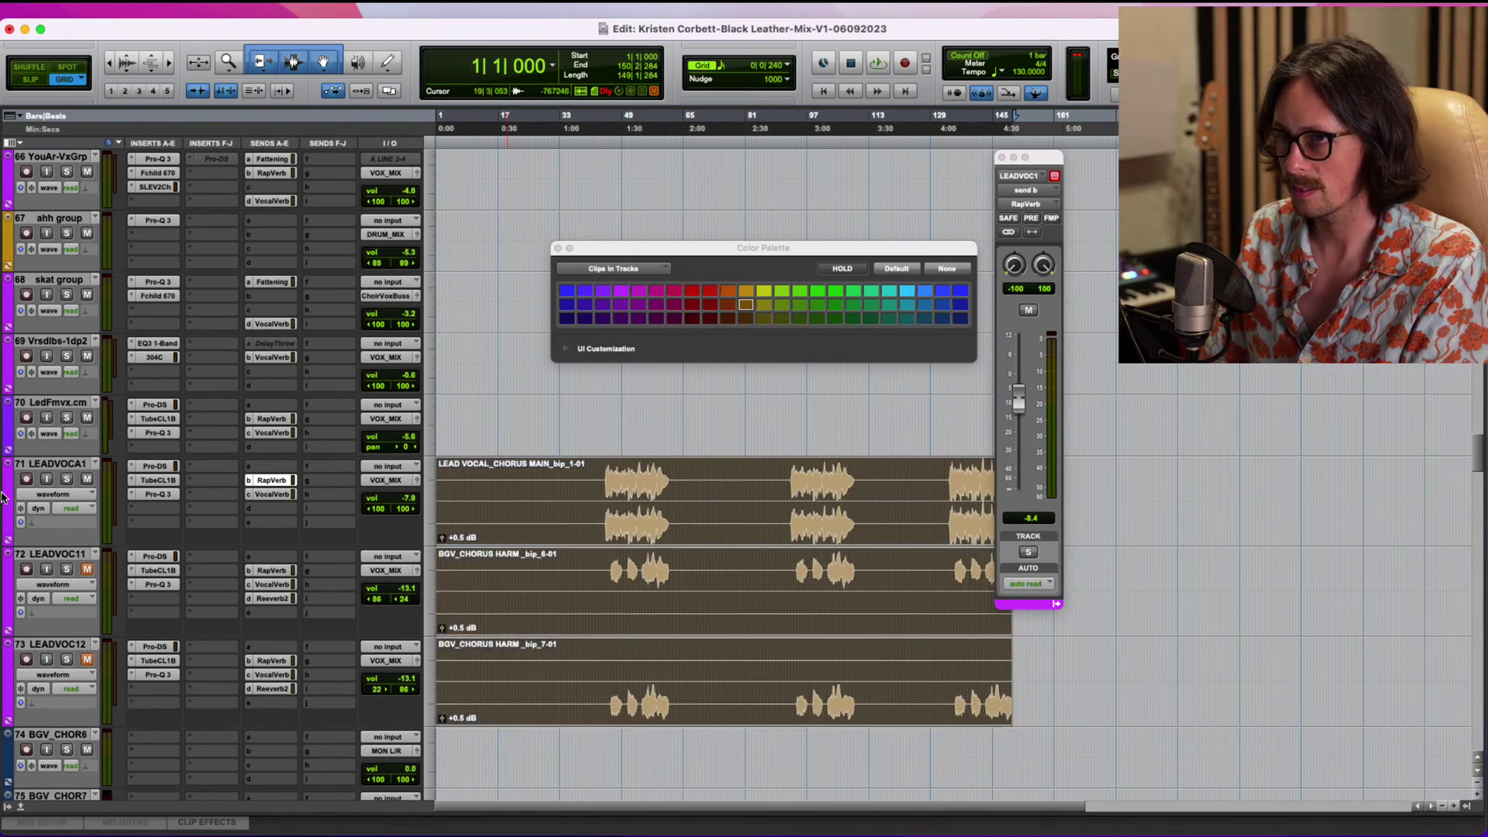
click(51, 464)
click(612, 267)
click(617, 284)
click(624, 293)
click(555, 248)
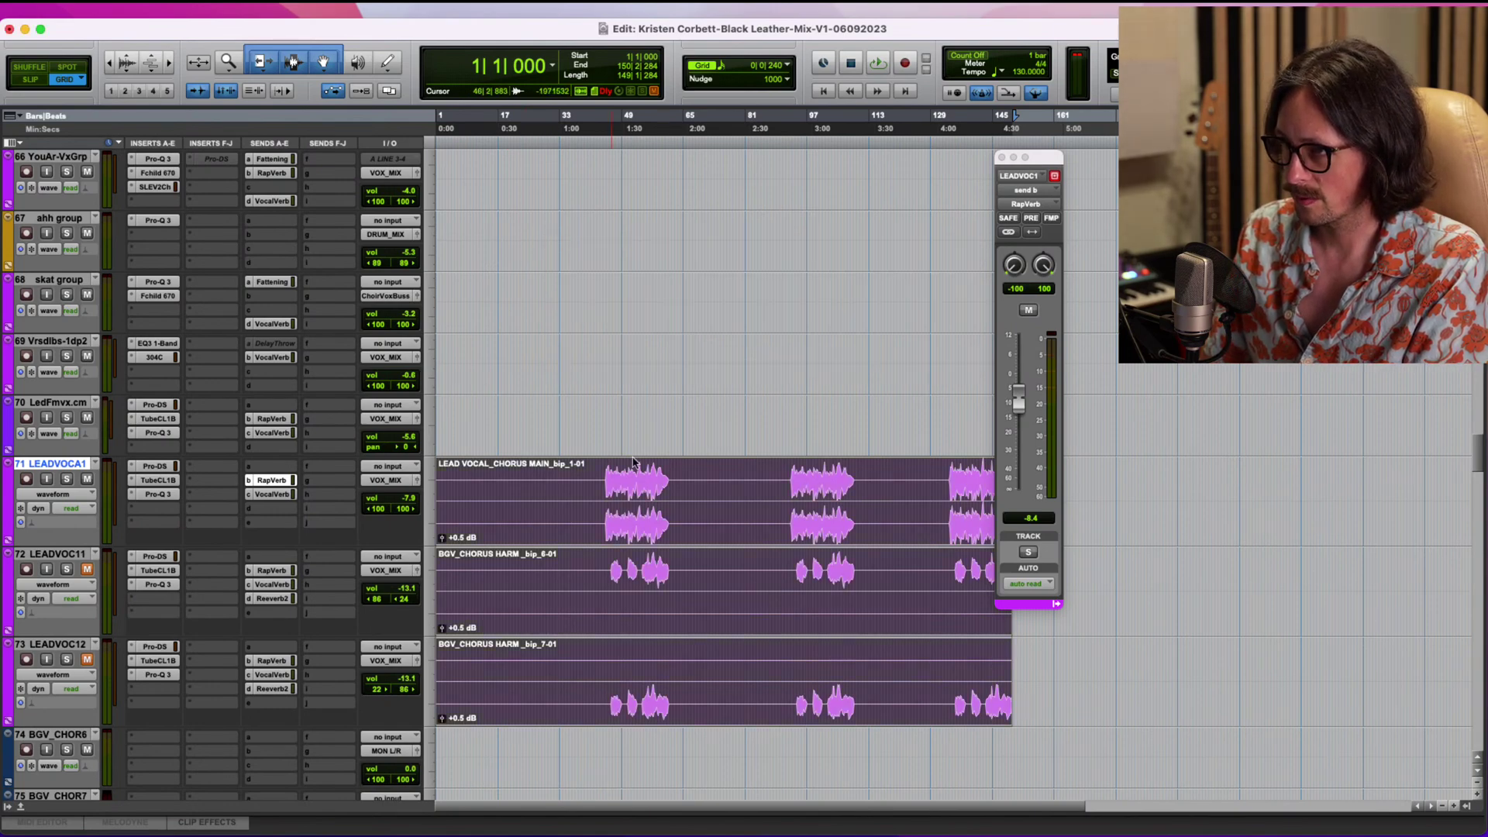
Select the background vocal clips on the tracks from BGV_HARM1 through BGV_BRID1.
scroll(711, 524, down, 10)
scroll(711, 524, up, 4)
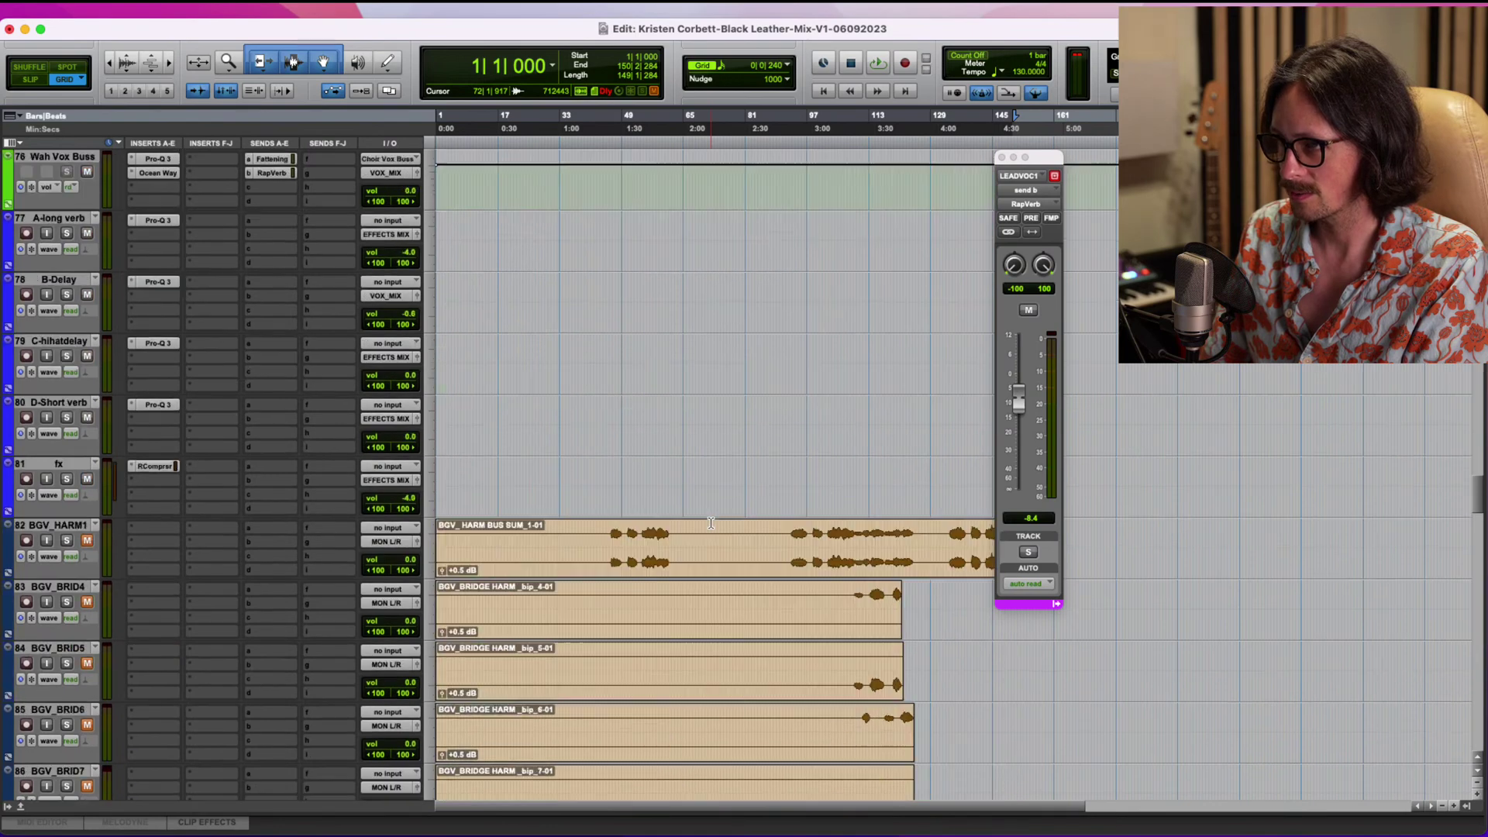
scroll(710, 523, down, 6)
click(614, 367)
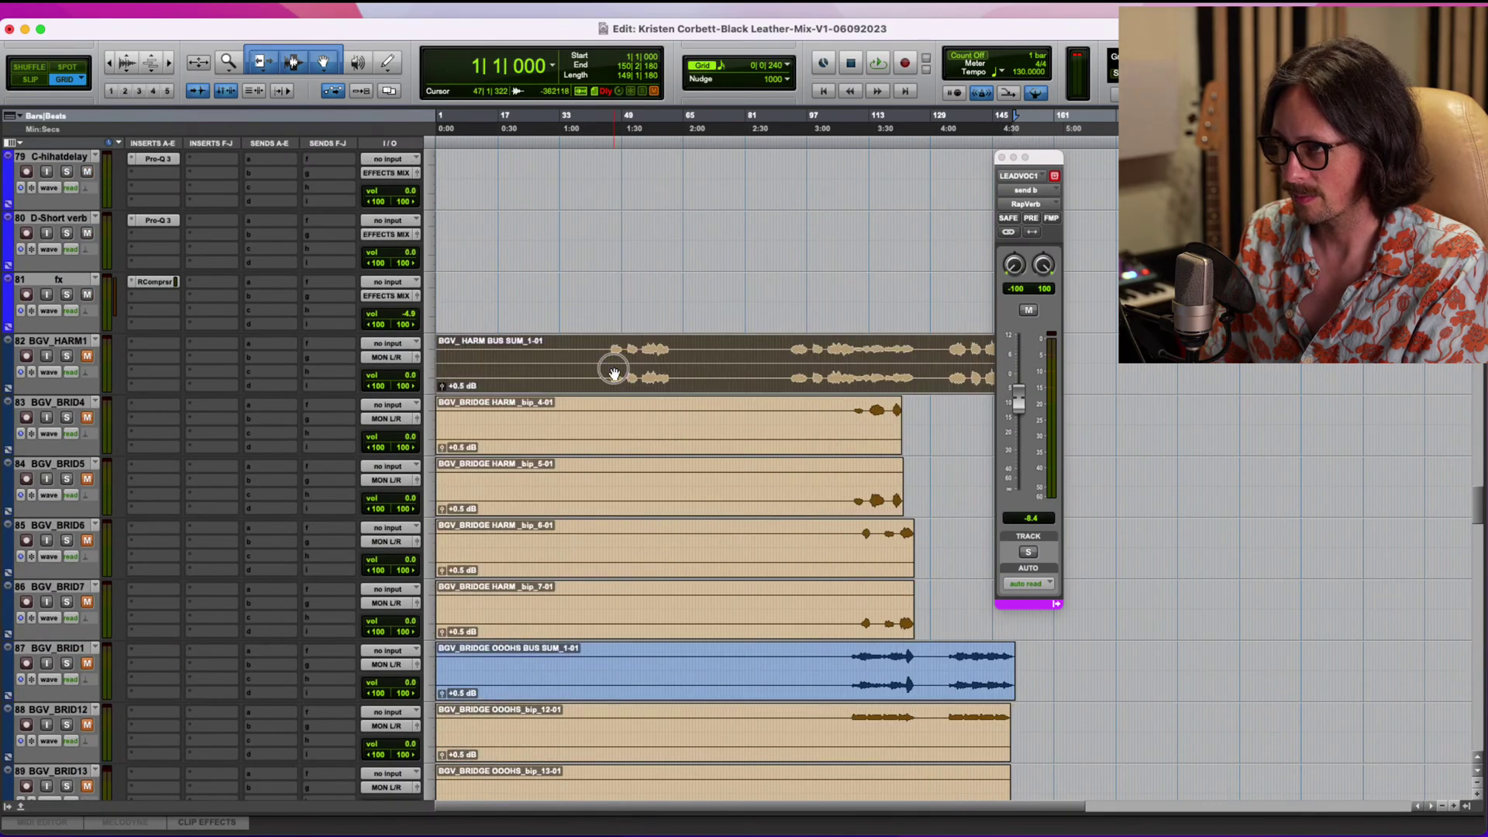
shift+click(637, 620)
shift+click(647, 651)
shift+click(644, 558)
shift+click(638, 488)
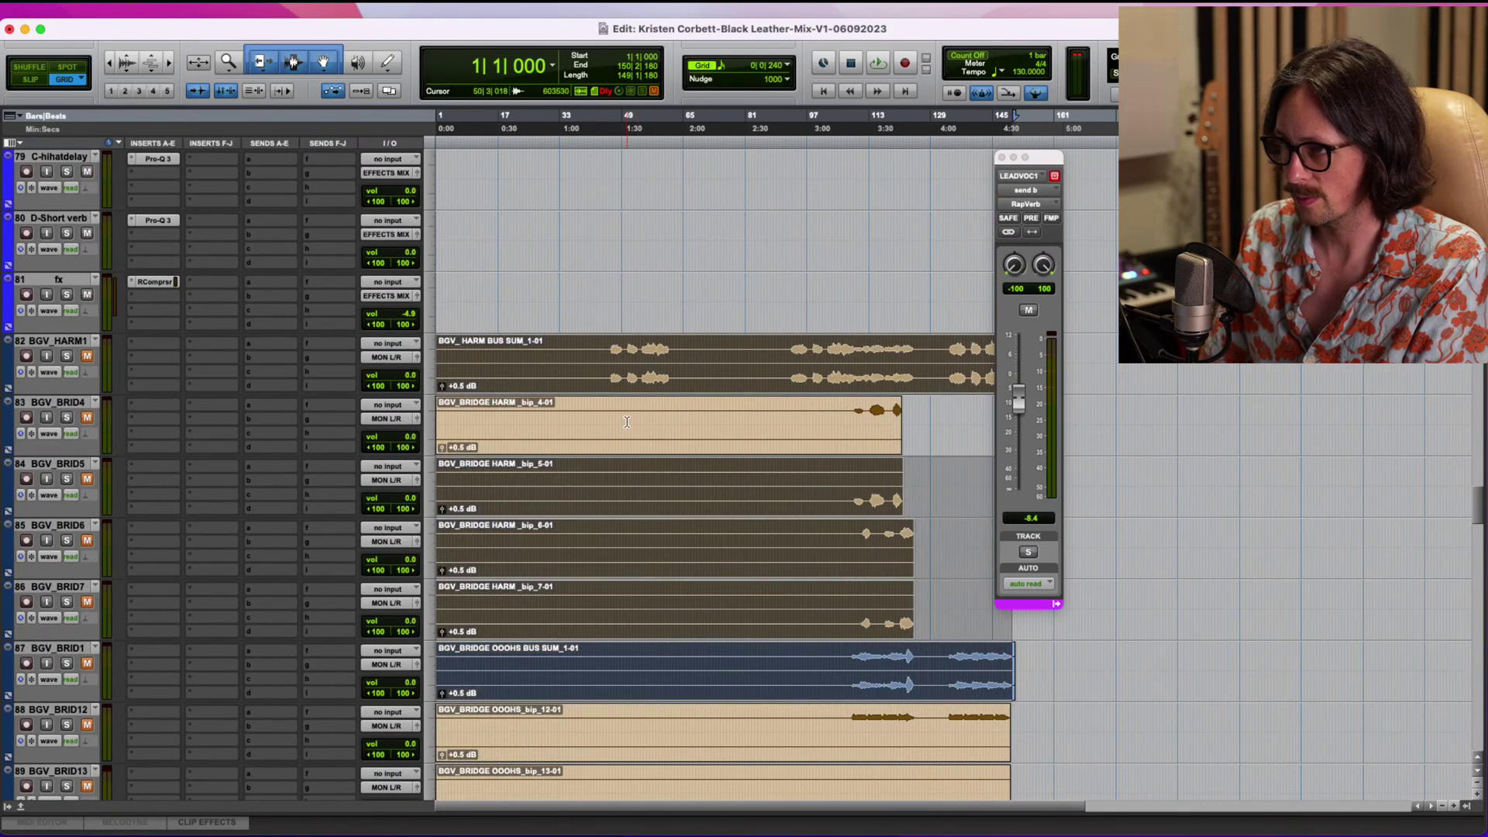
shift+click(632, 427)
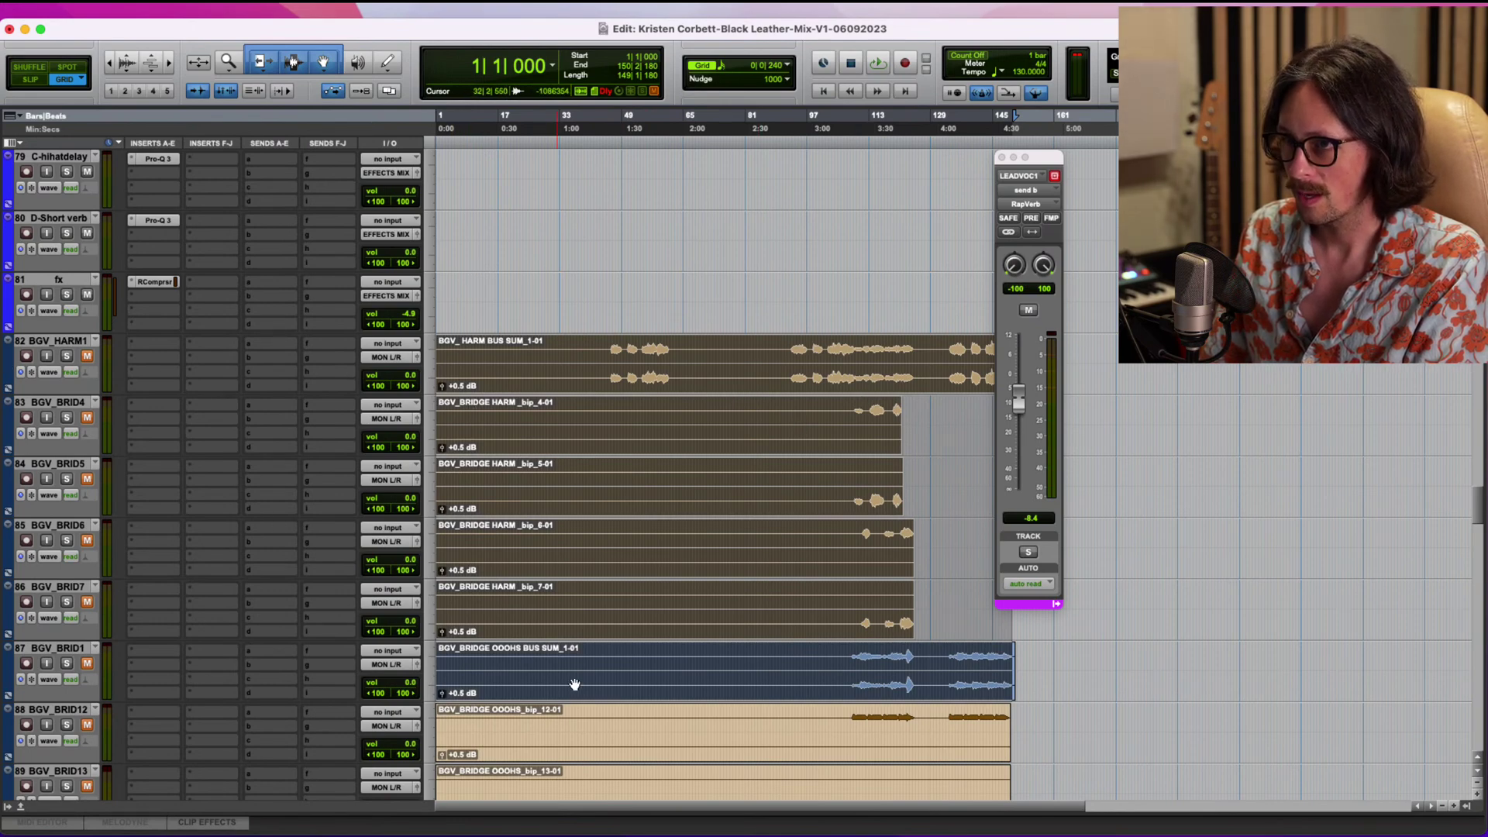
Place the playback cursor at bar 45 beat 2 on LEADVOCA1 and open its Vocal Verb send.
scroll(521, 481, up, 6)
scroll(572, 565, down, 3)
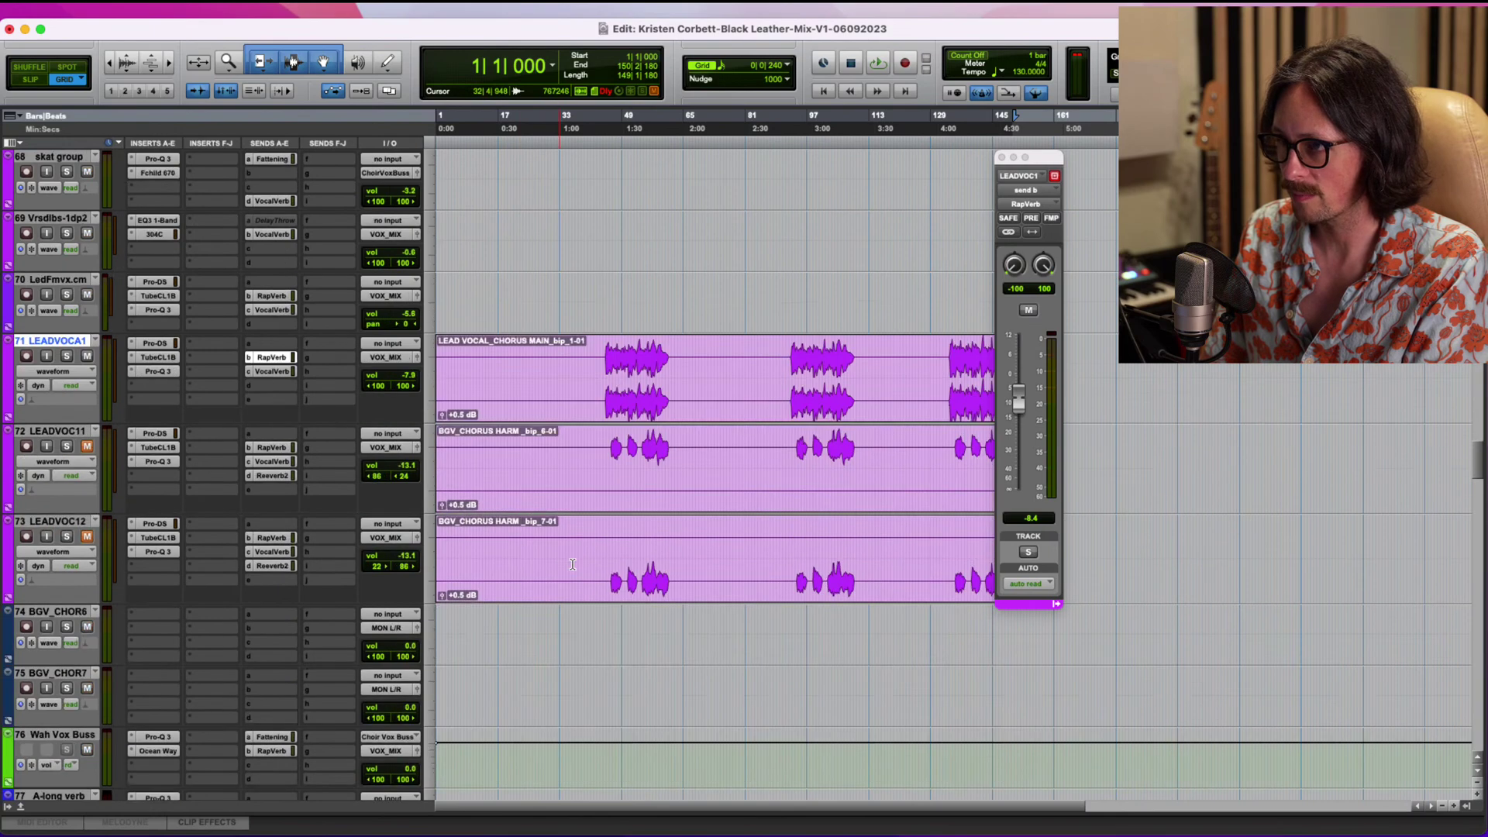
click(607, 371)
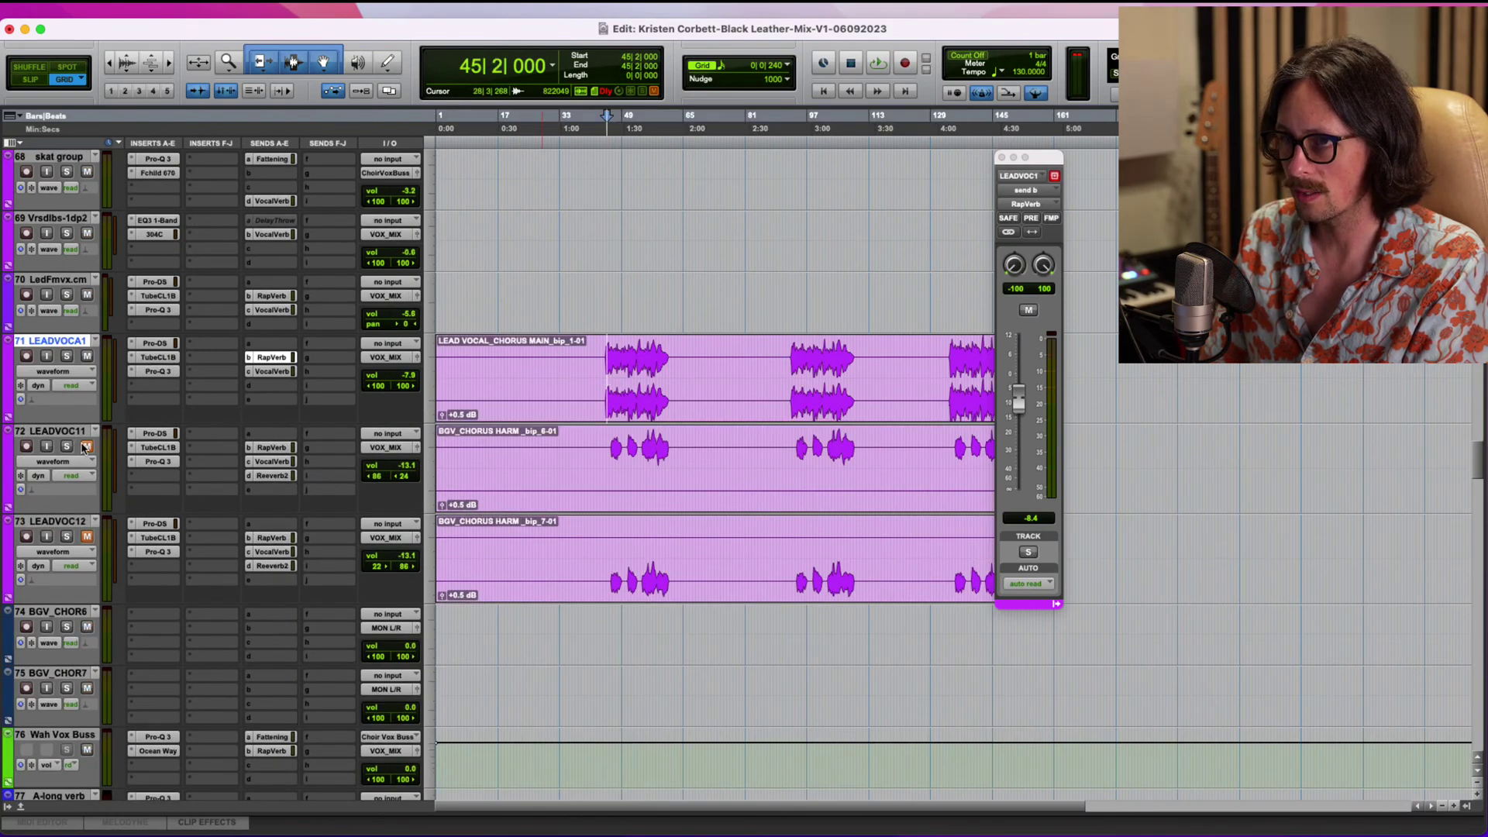
click(275, 372)
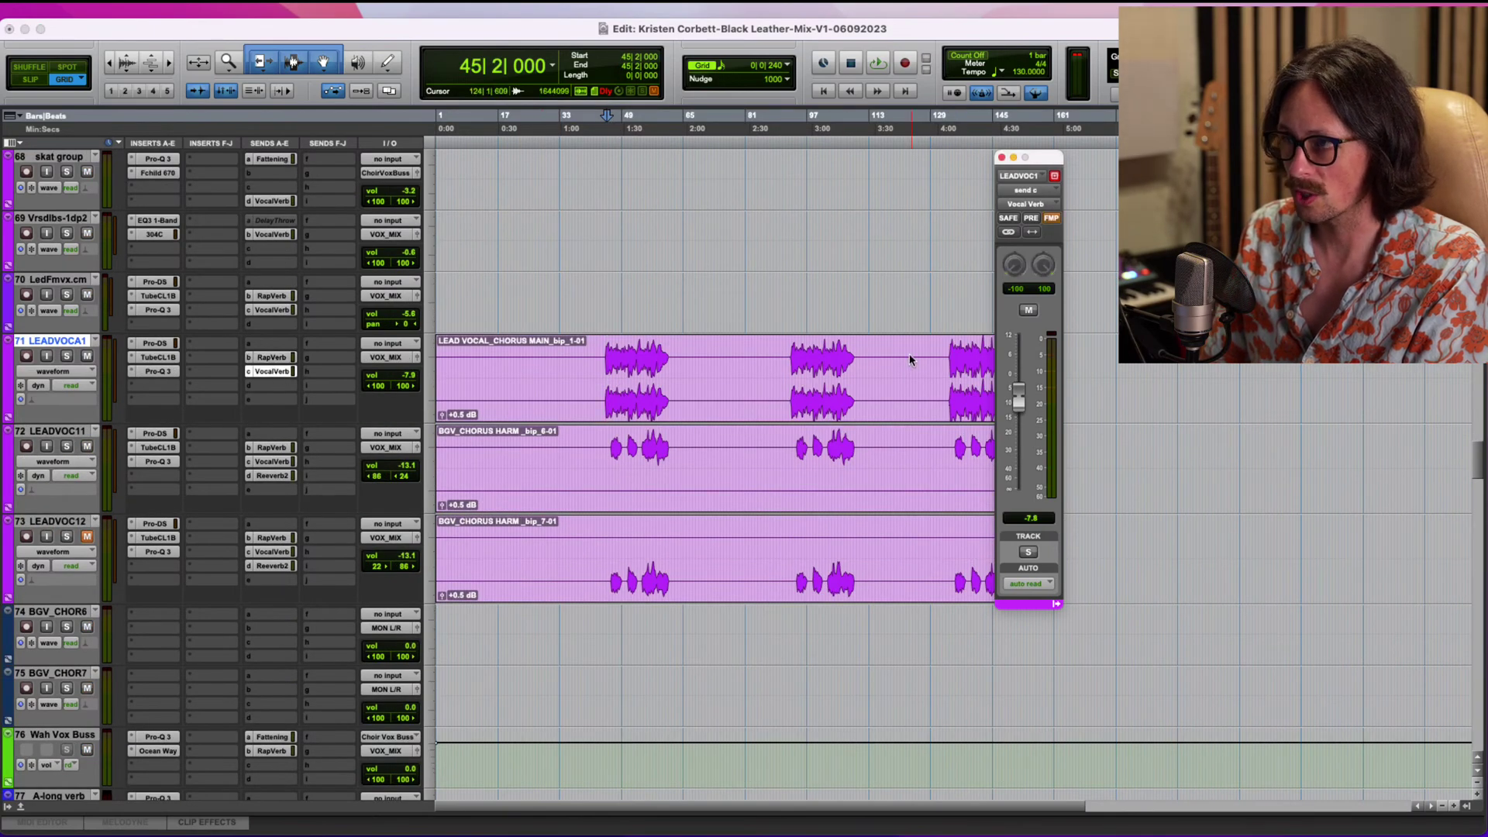
Examine the Altiverb 7 and Pro-Q 3 settings on the Vocal Verb track and move the EQ window off the track controls.
scroll(817, 389, up, 10)
scroll(817, 388, up, 5)
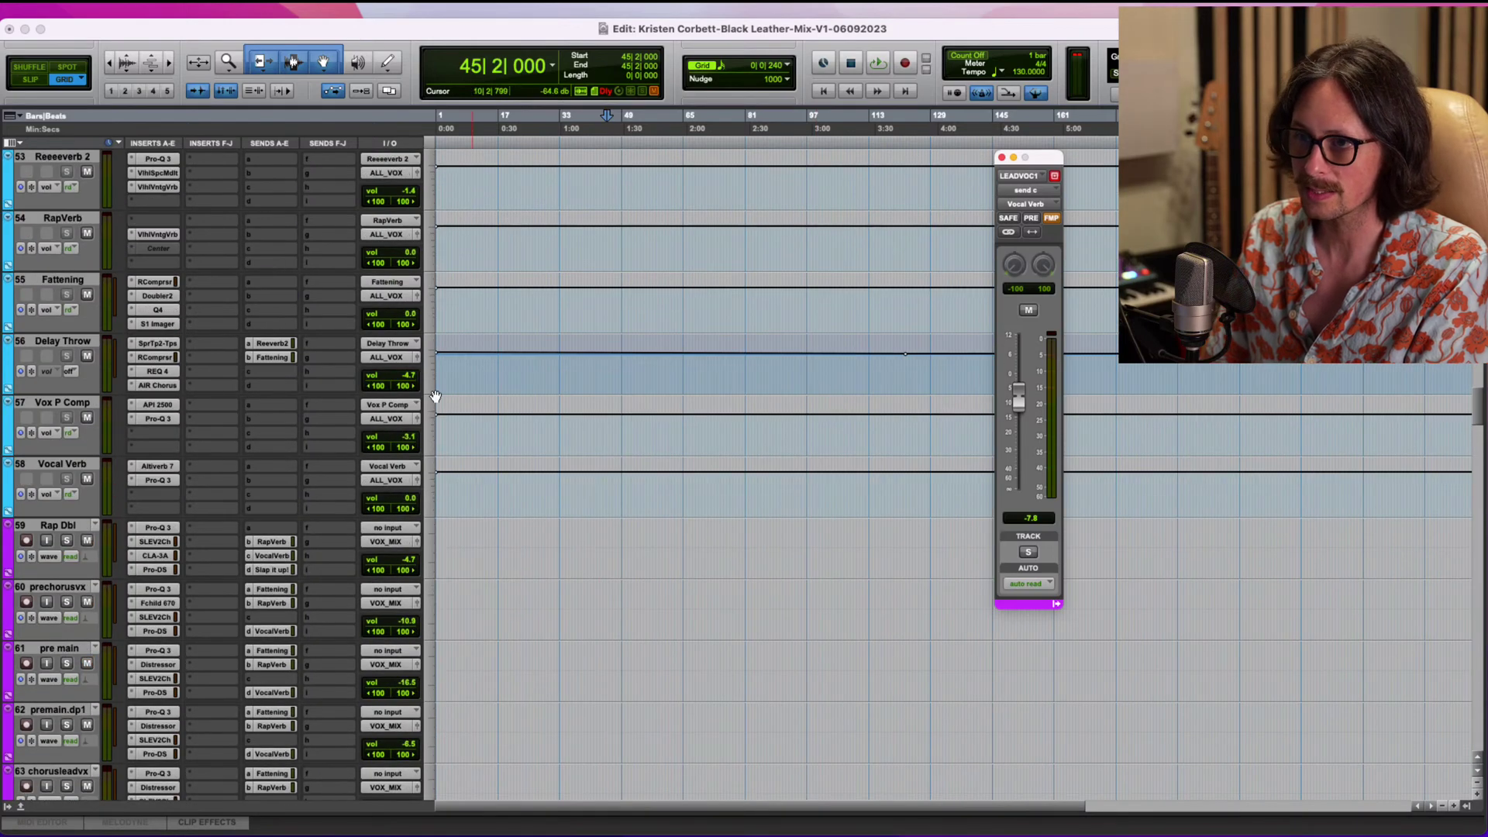
click(154, 466)
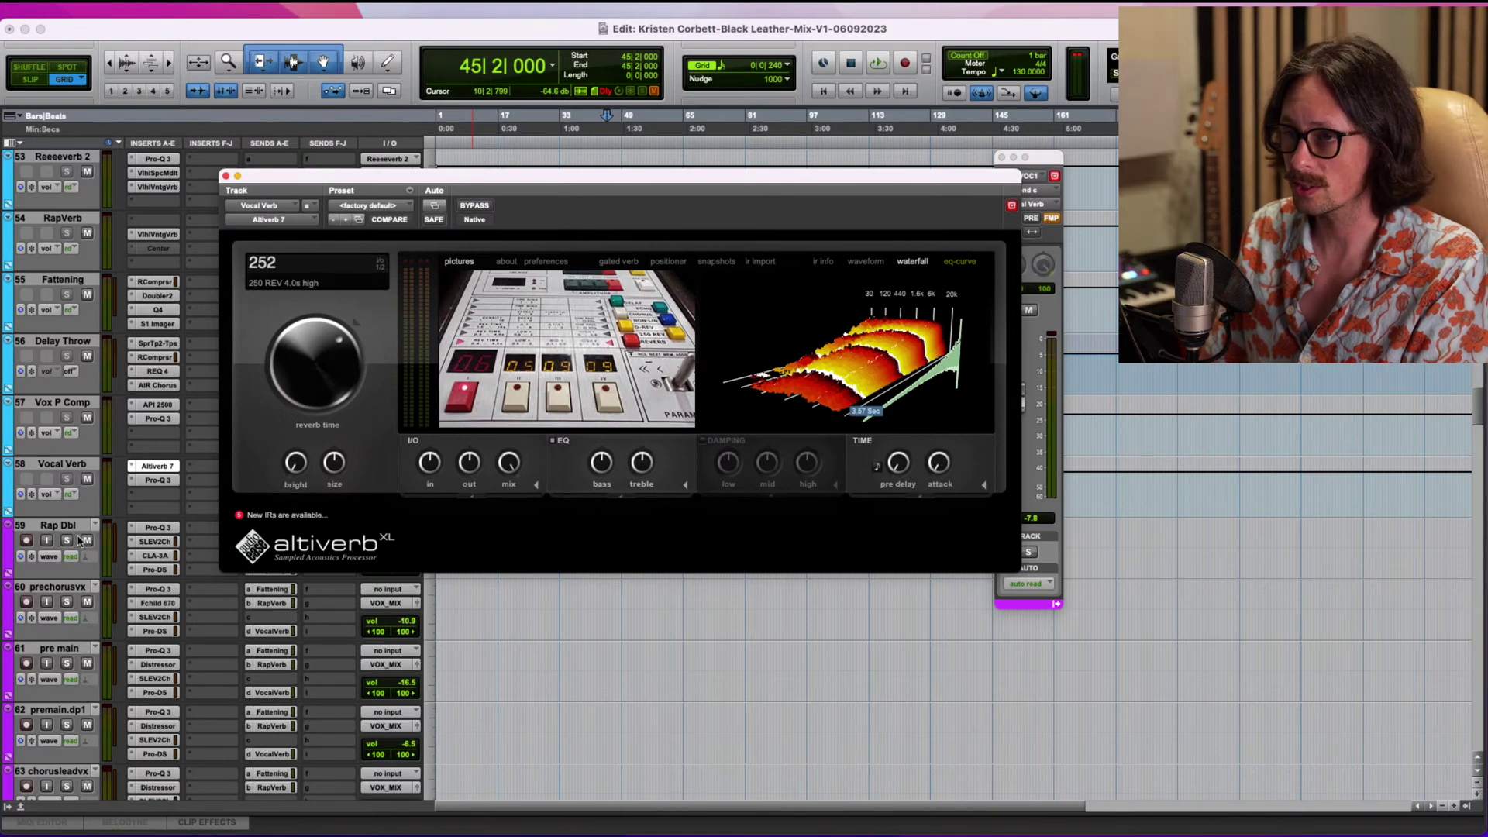
click(158, 480)
mouse_move(784, 384)
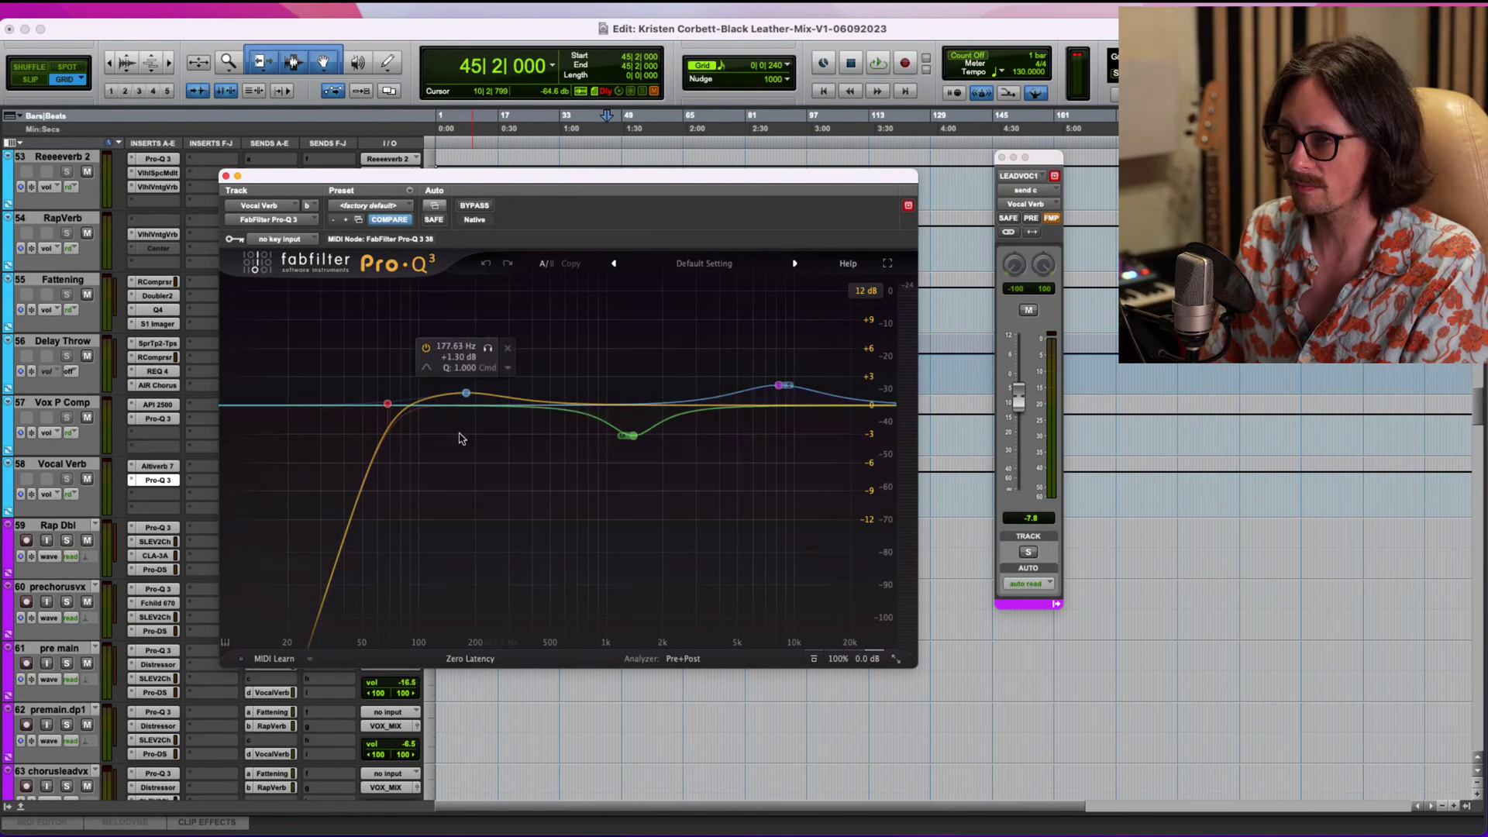
mouse_move(646, 426)
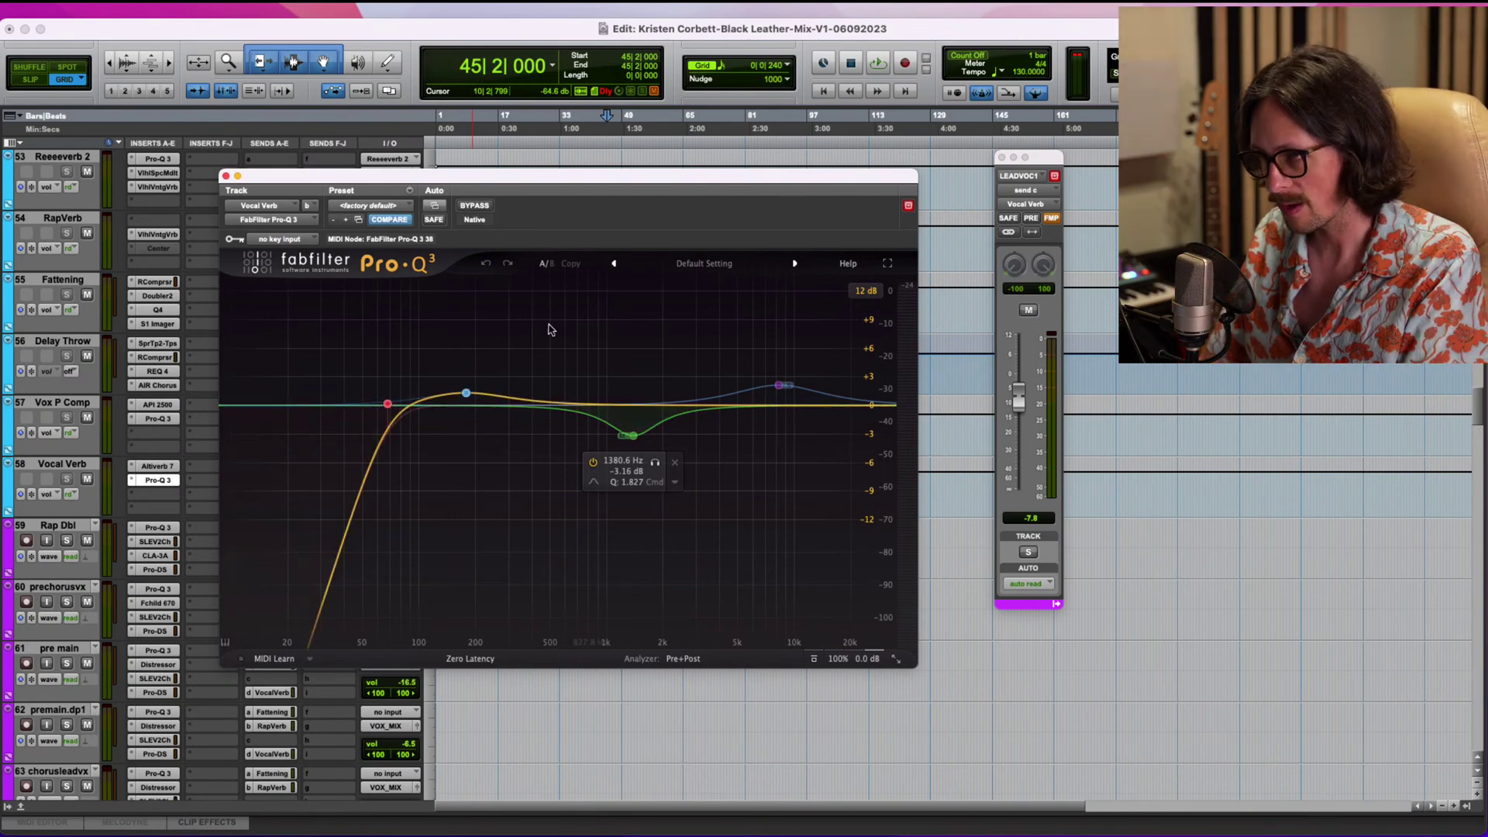
drag(303, 177, 502, 49)
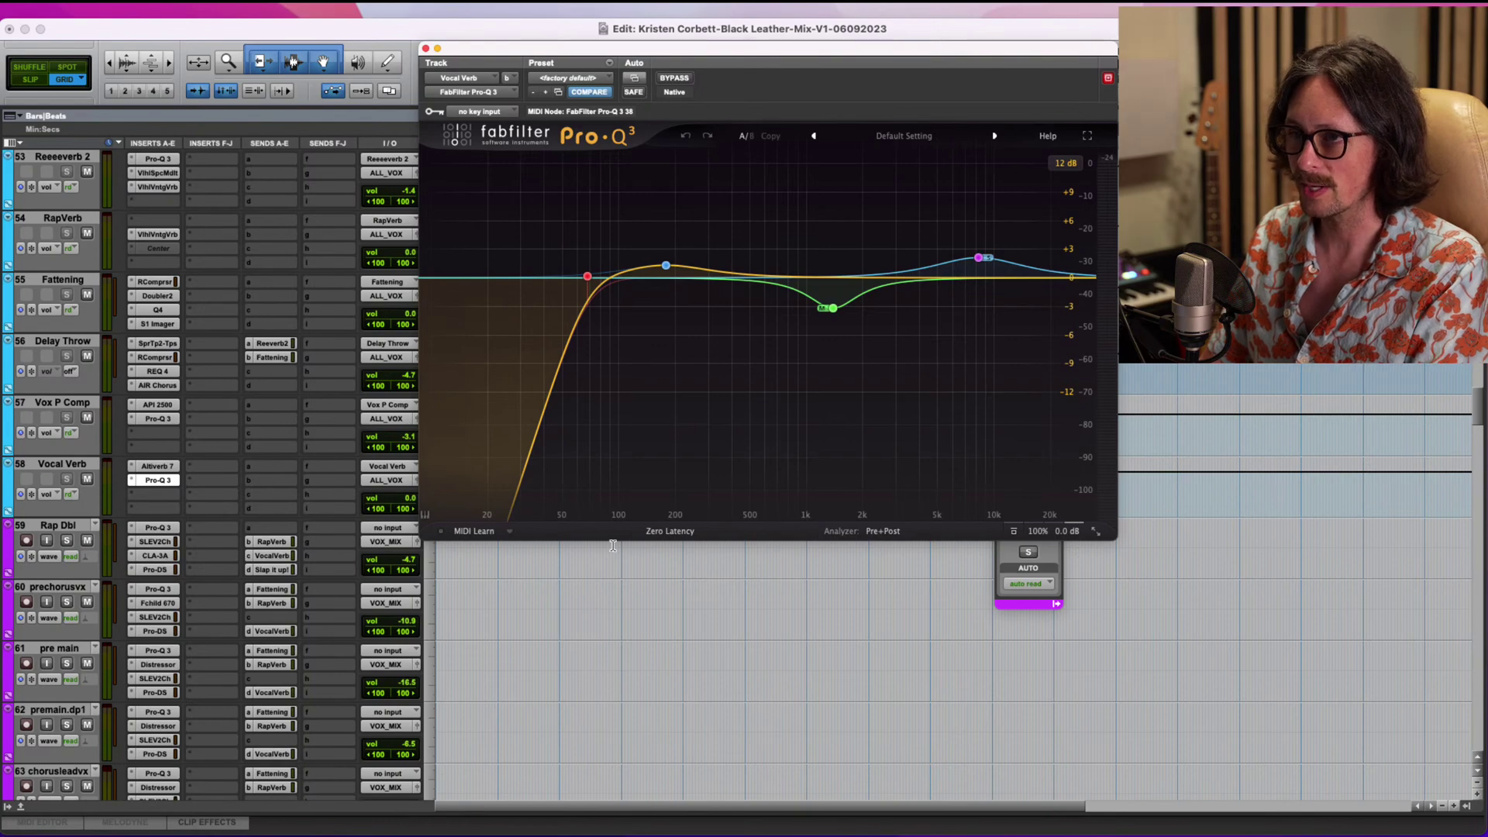
scroll(613, 545, down, 6)
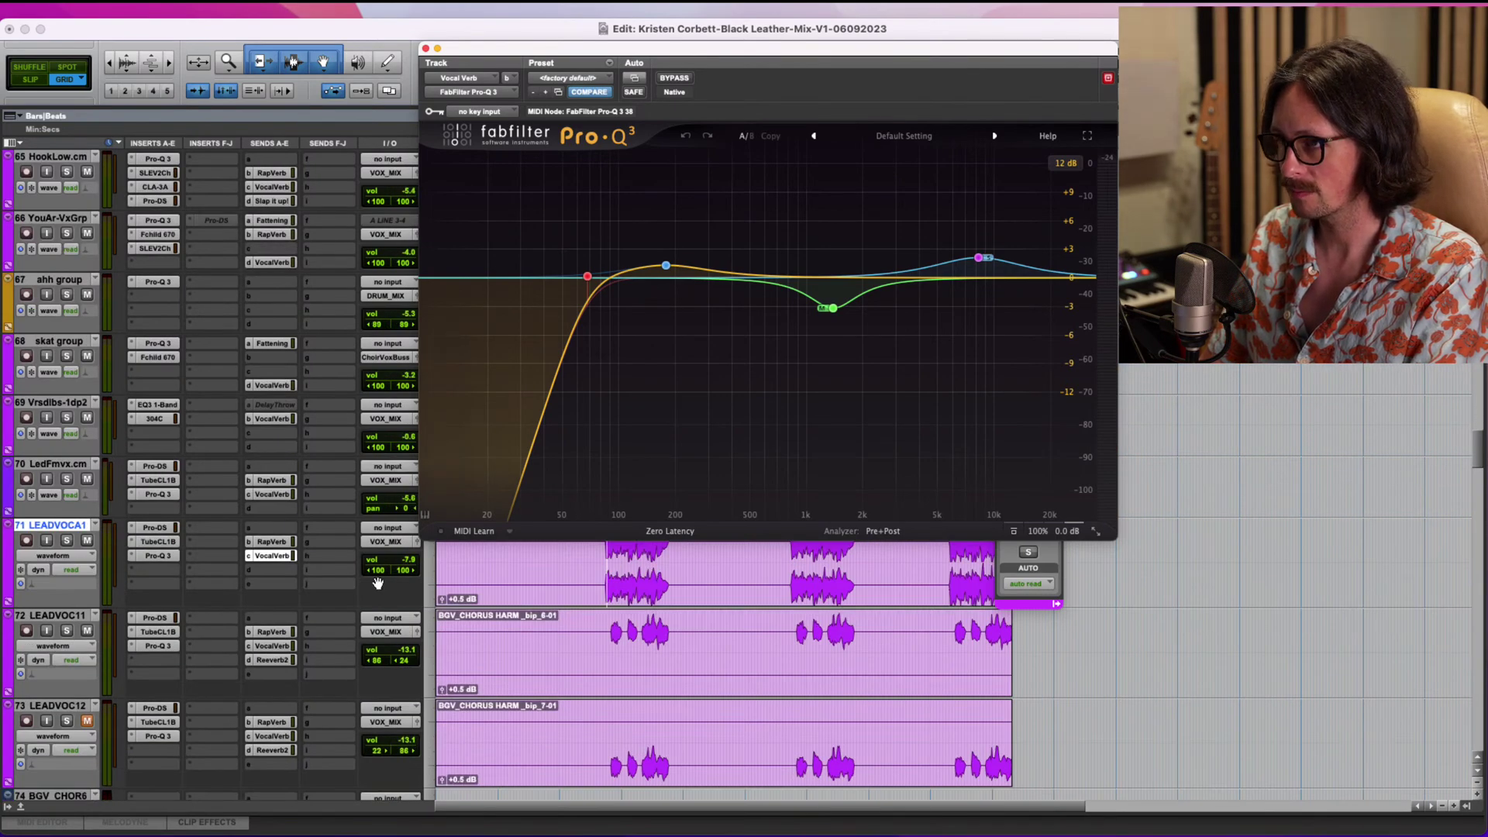
Close the Pro-Q 3 window and raise LEADVOCA1's Vocal Verb send to -3.3 dB while playing from bar 45 beat 2.
click(271, 556)
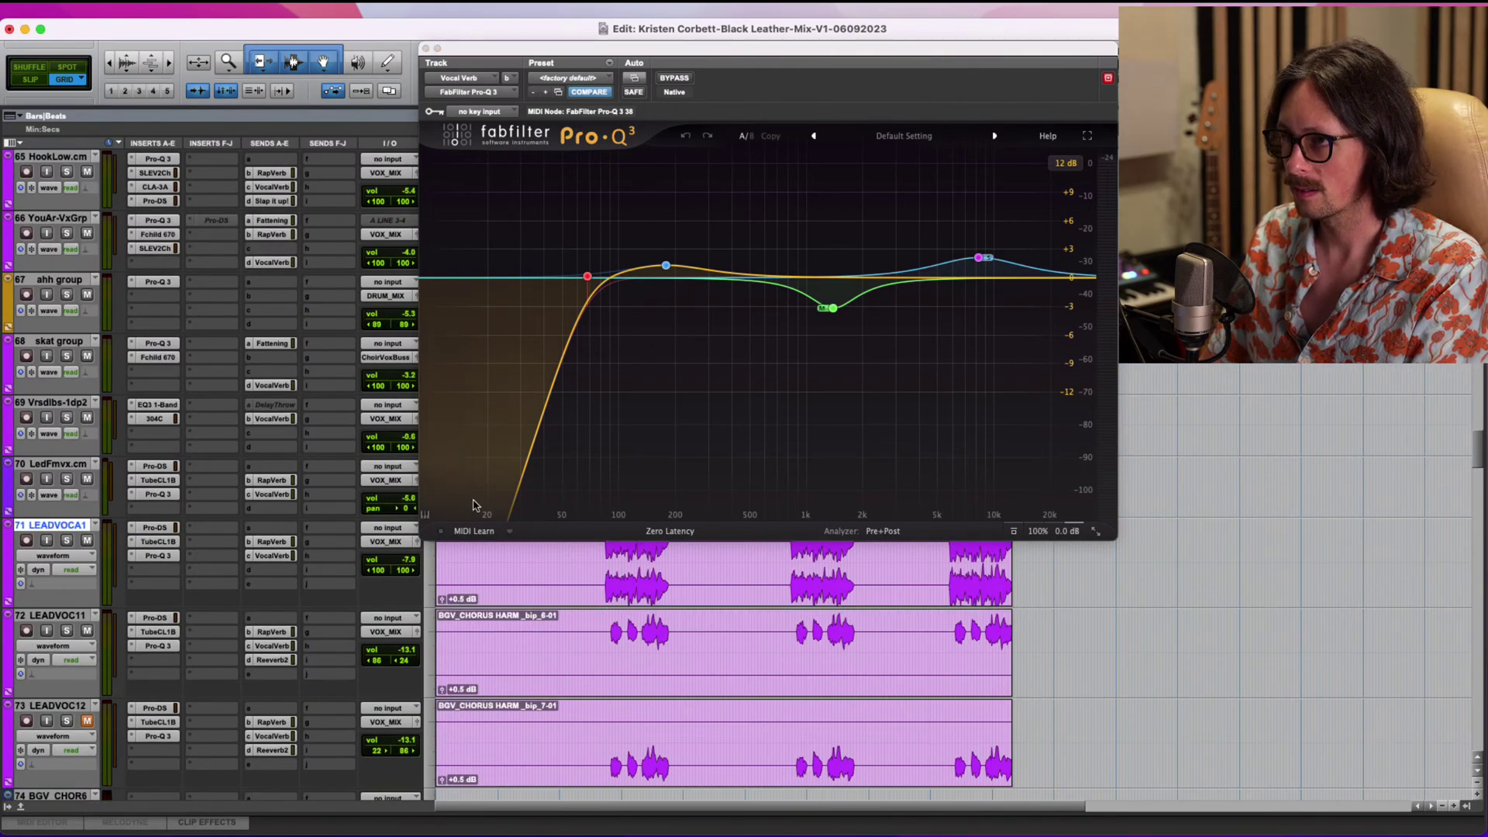
click(272, 555)
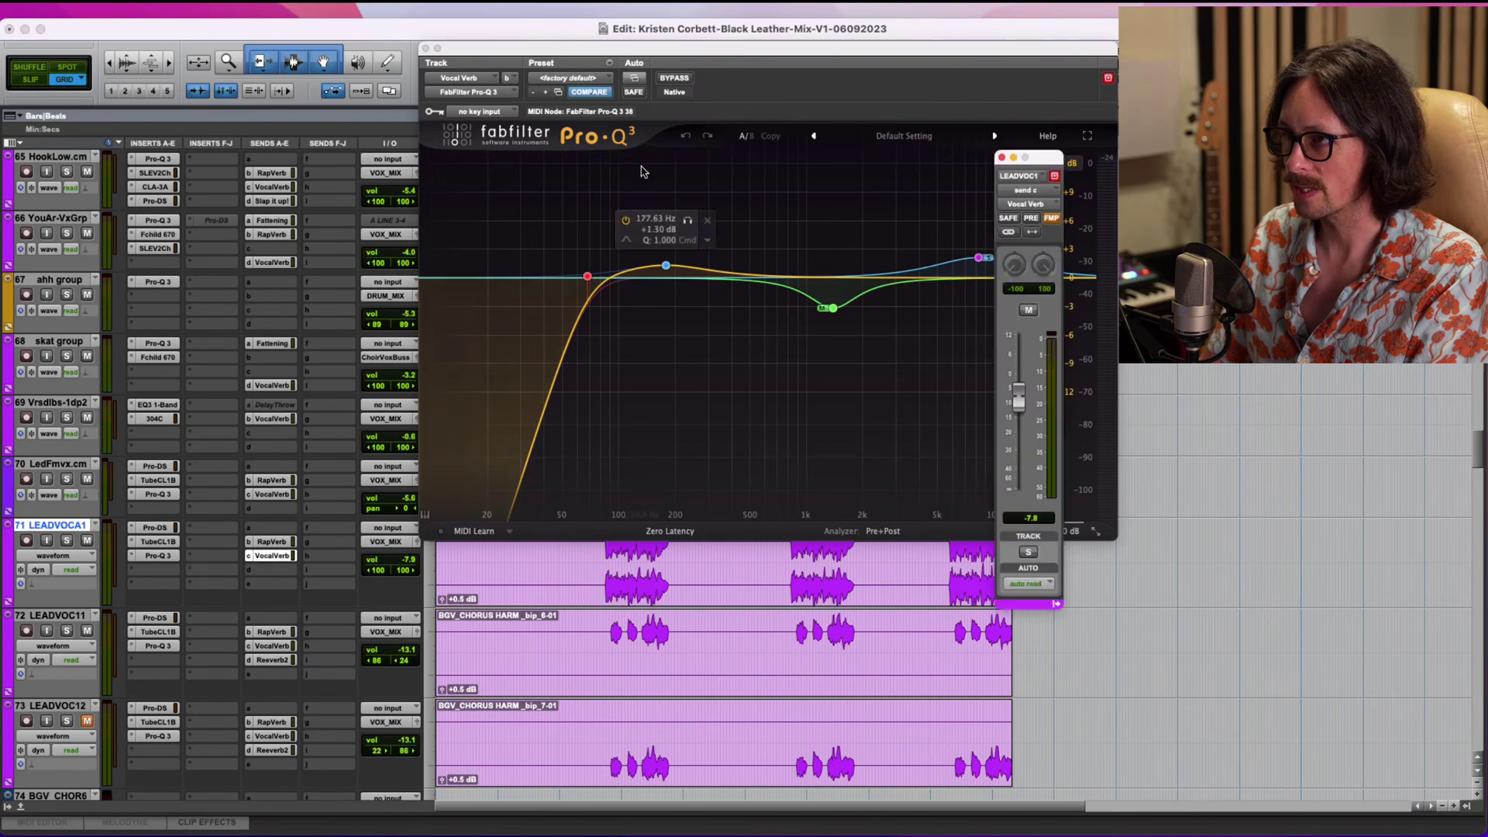
click(425, 48)
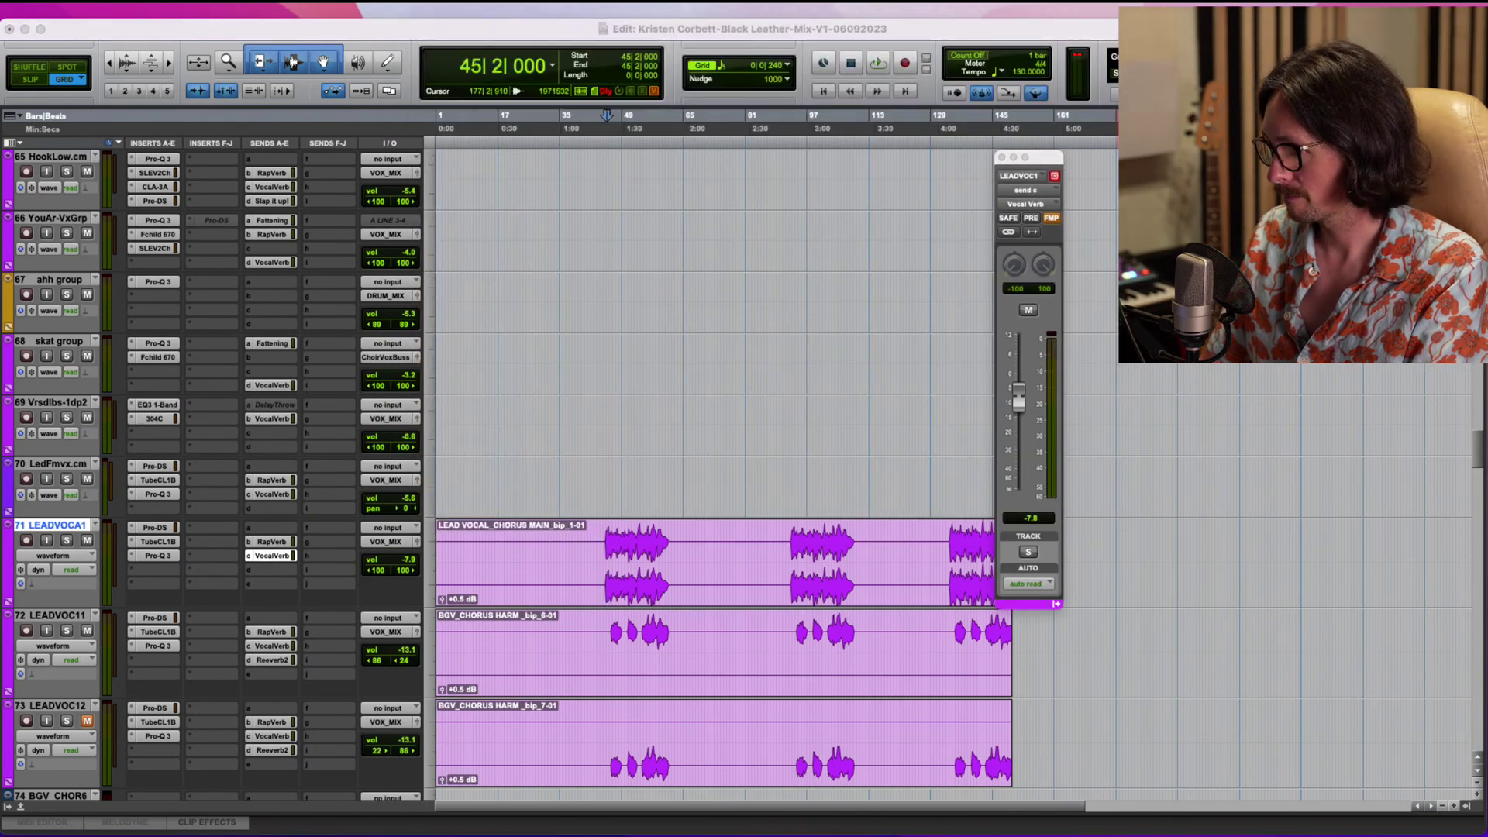
key(space)
click(1018, 404)
mouse_move(1020, 408)
mouse_down()
mouse_move(1018, 348)
mouse_move(1016, 394)
mouse_up()
key(space)
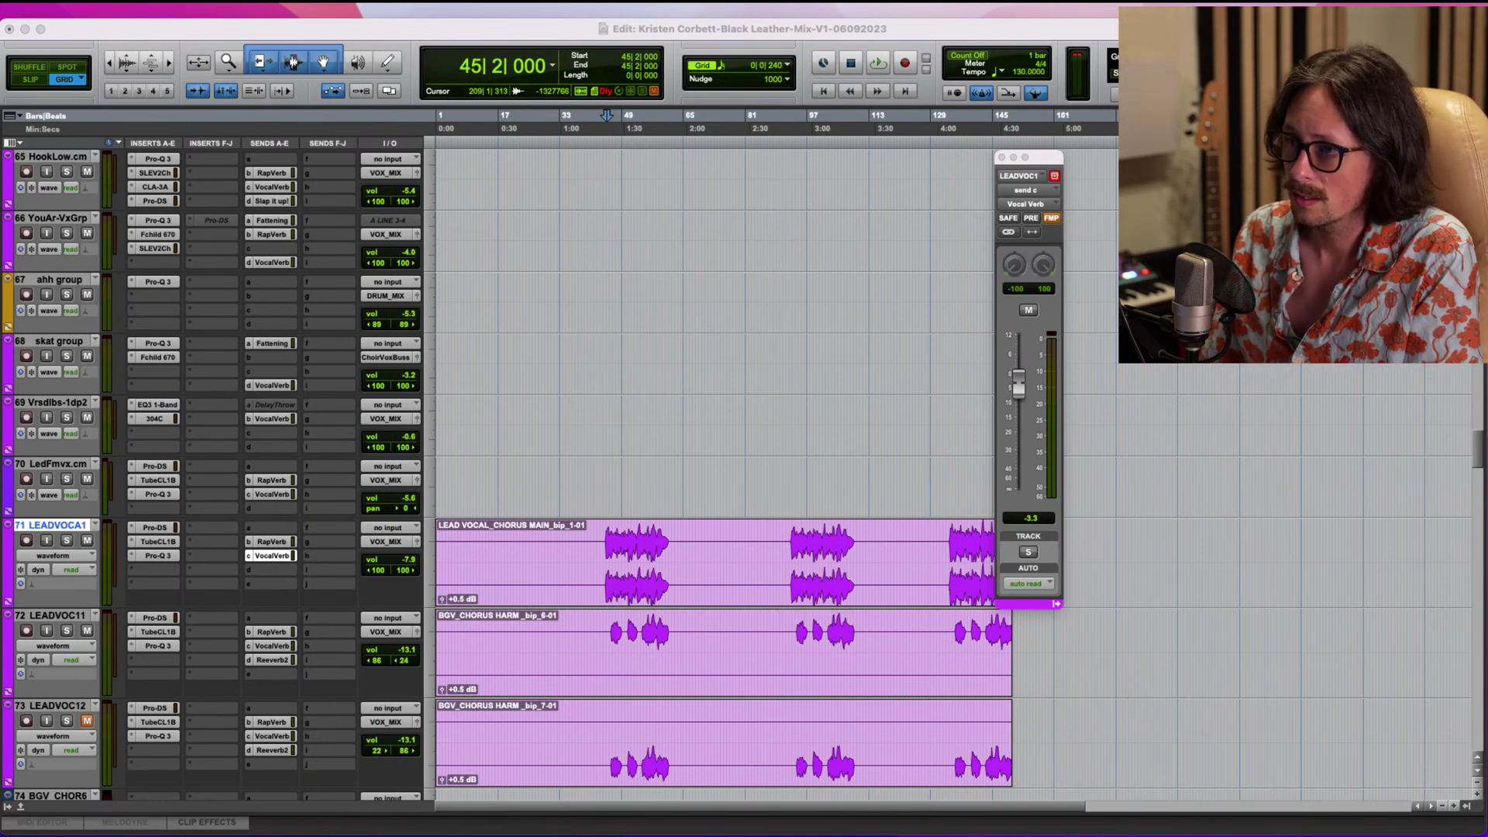
Examine the Altiverb 7 reverb on the Vocal Verb track and its plate and spring impulse responses, closing both windows.
scroll(478, 346, up, 10)
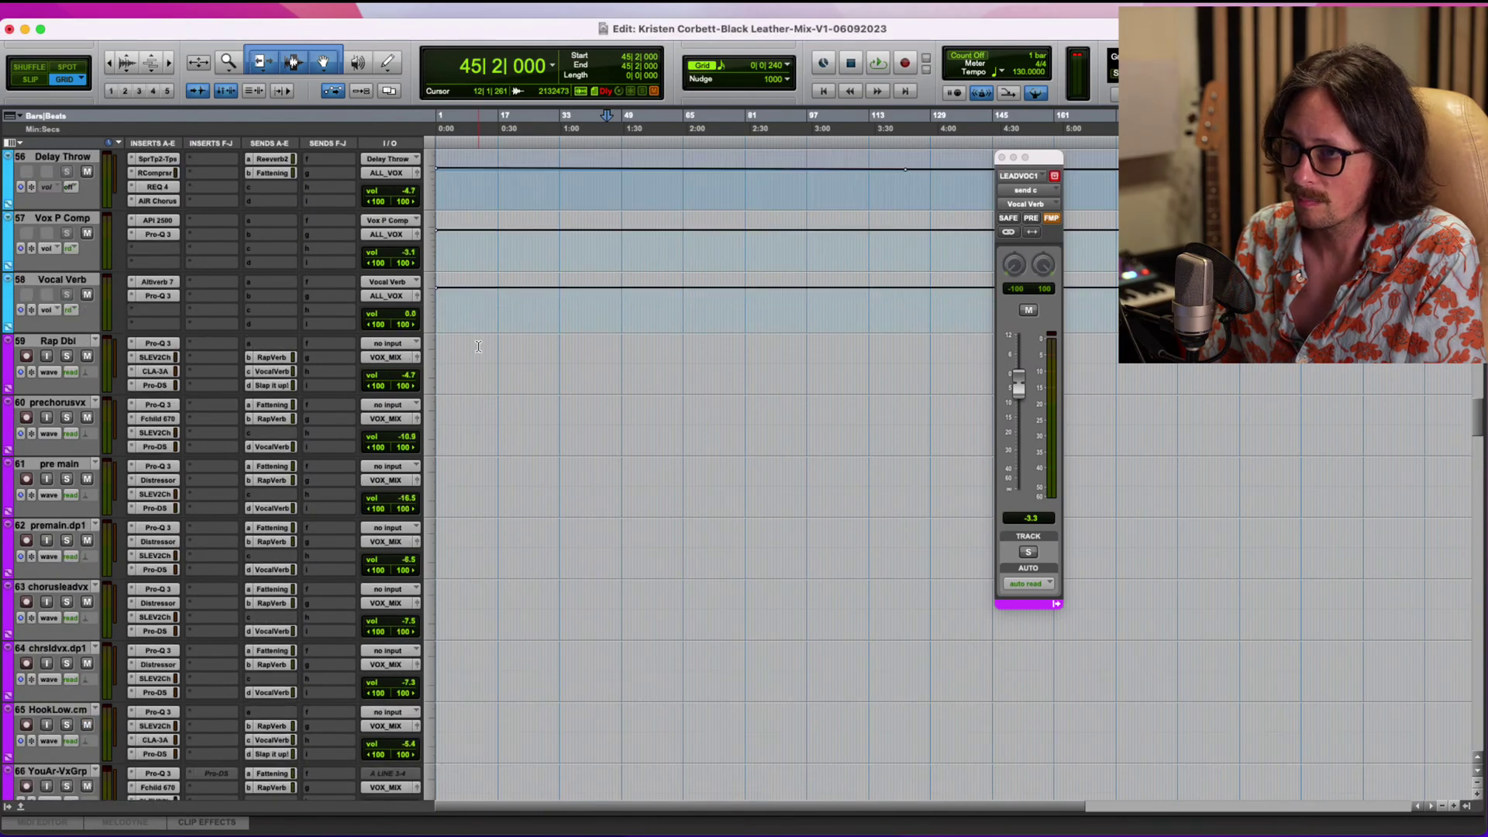
scroll(478, 346, up, 6)
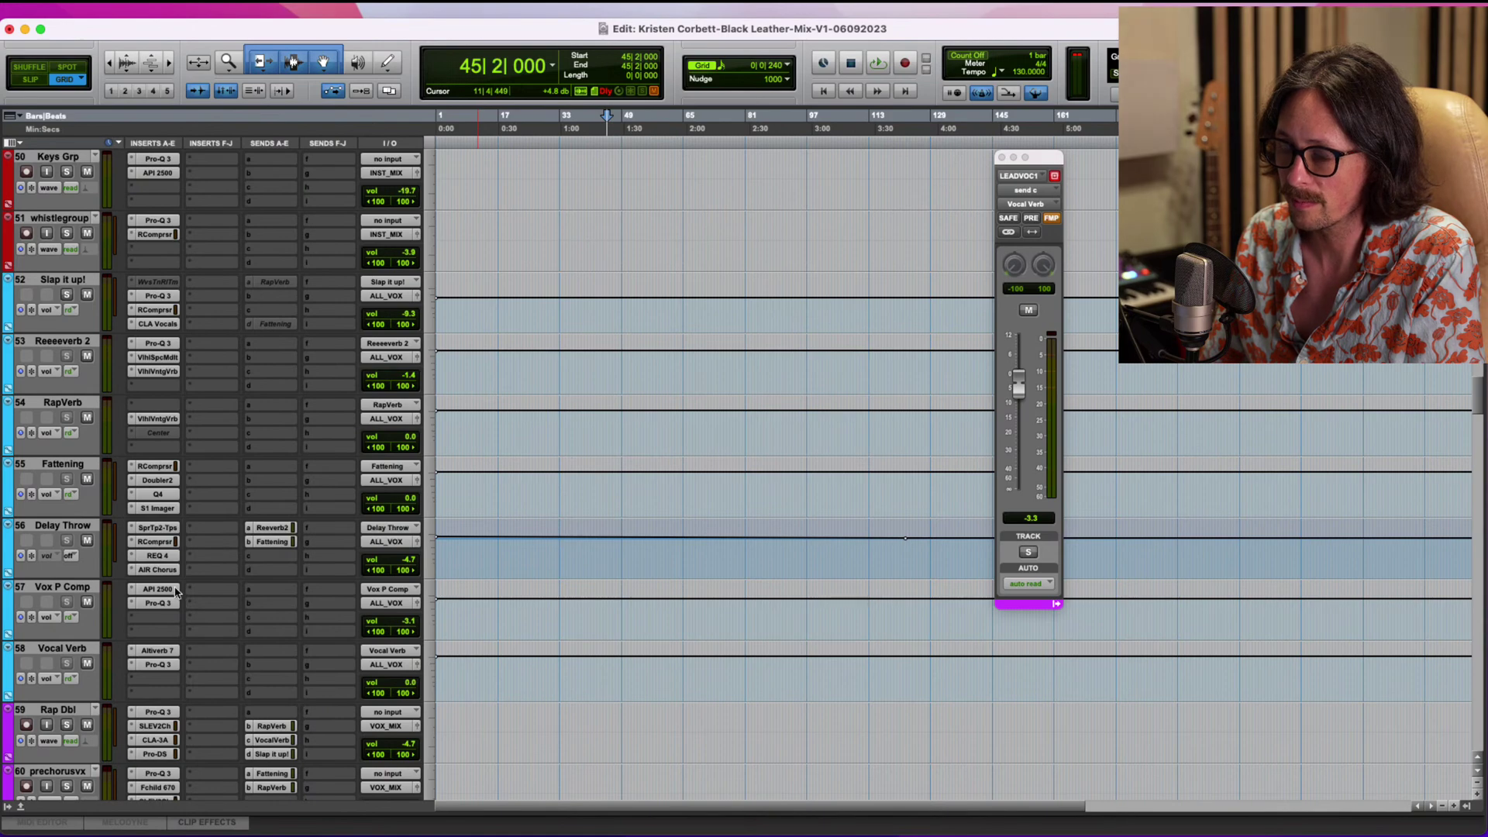
click(159, 651)
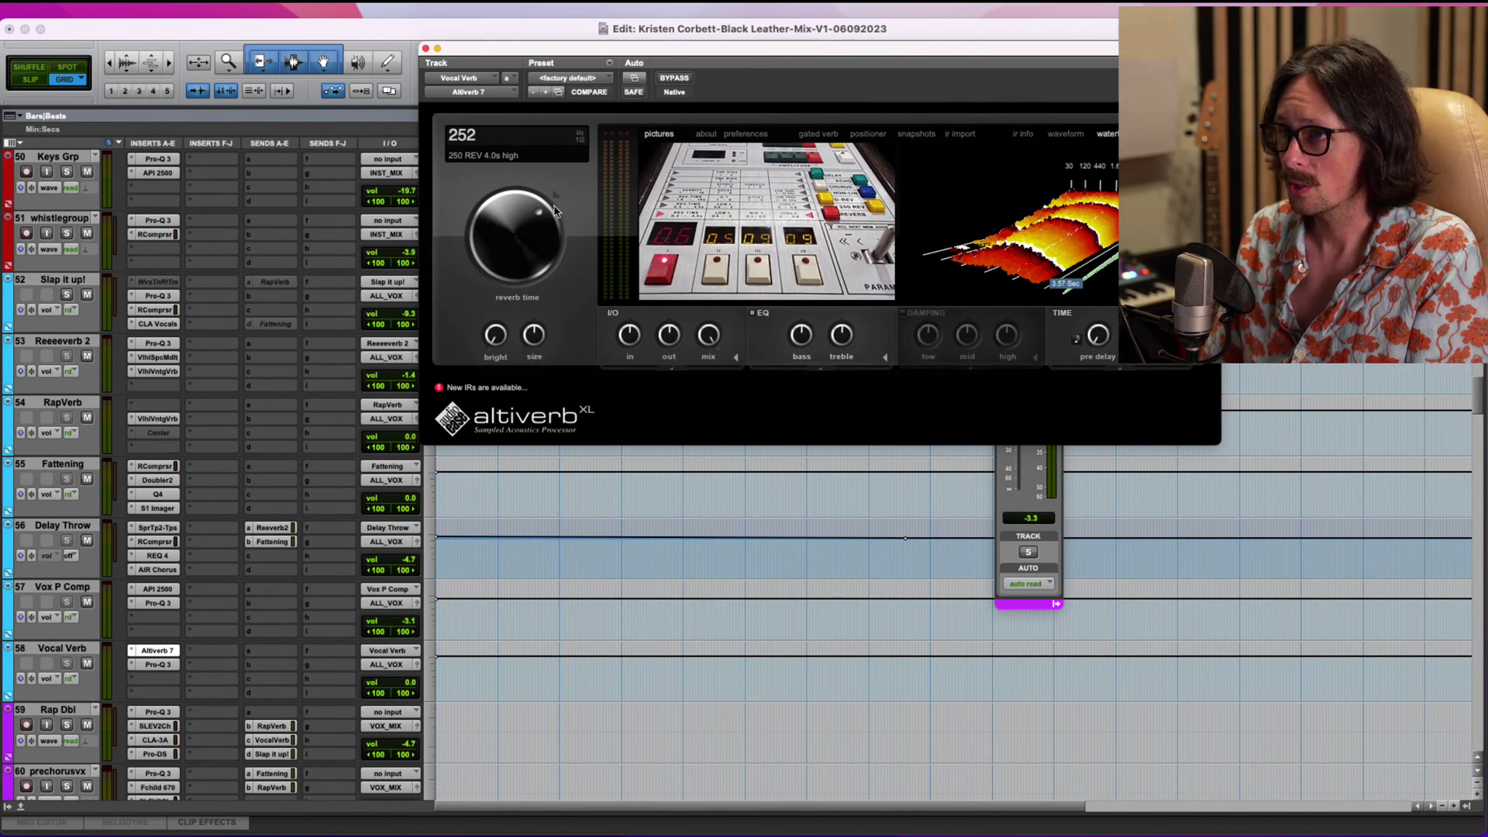
click(492, 146)
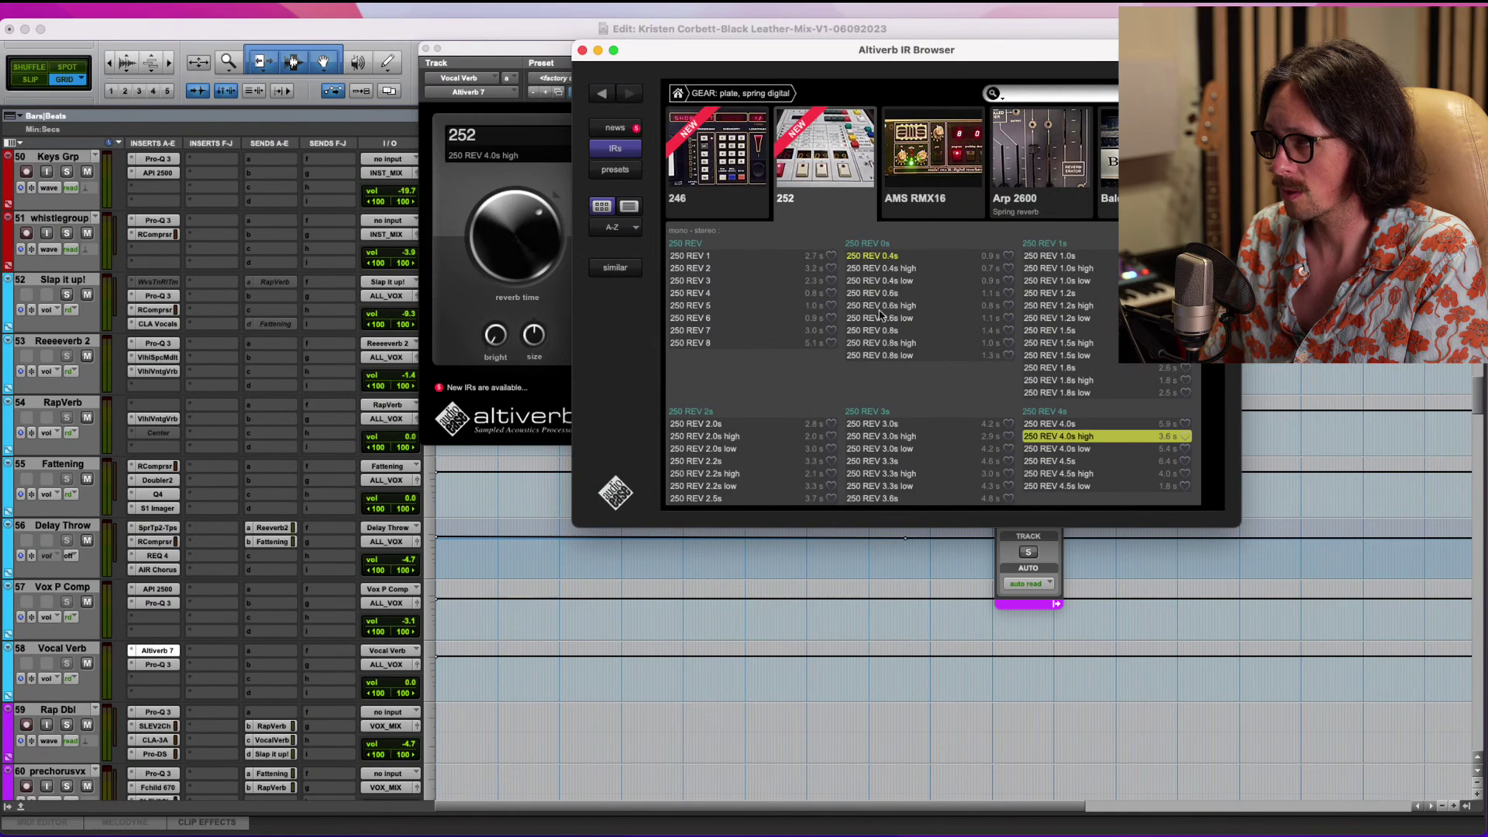
scroll(1105, 460, down, 1)
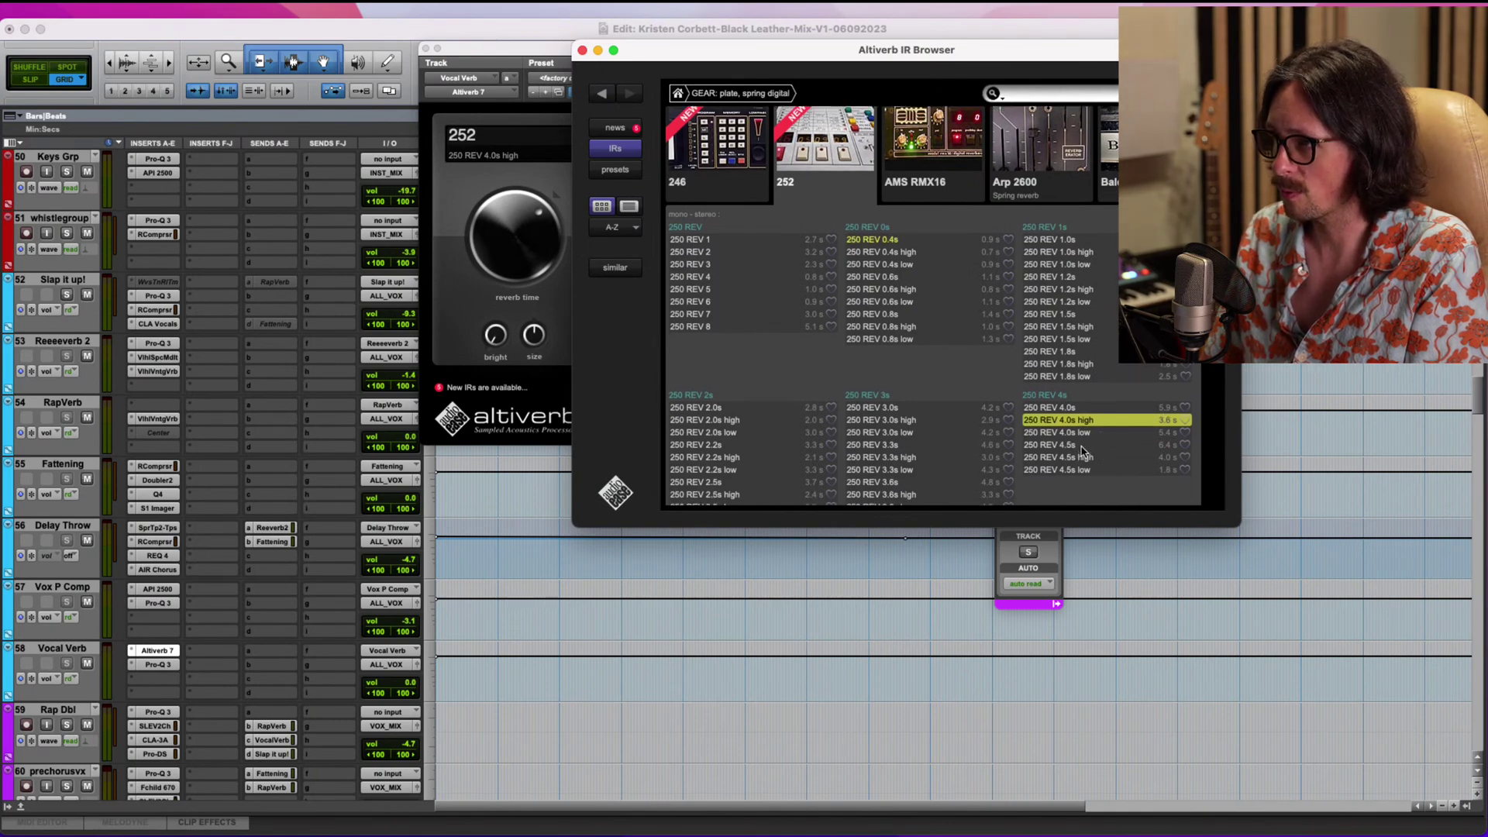
scroll(1083, 451, down, 5)
scroll(967, 265, down, 10)
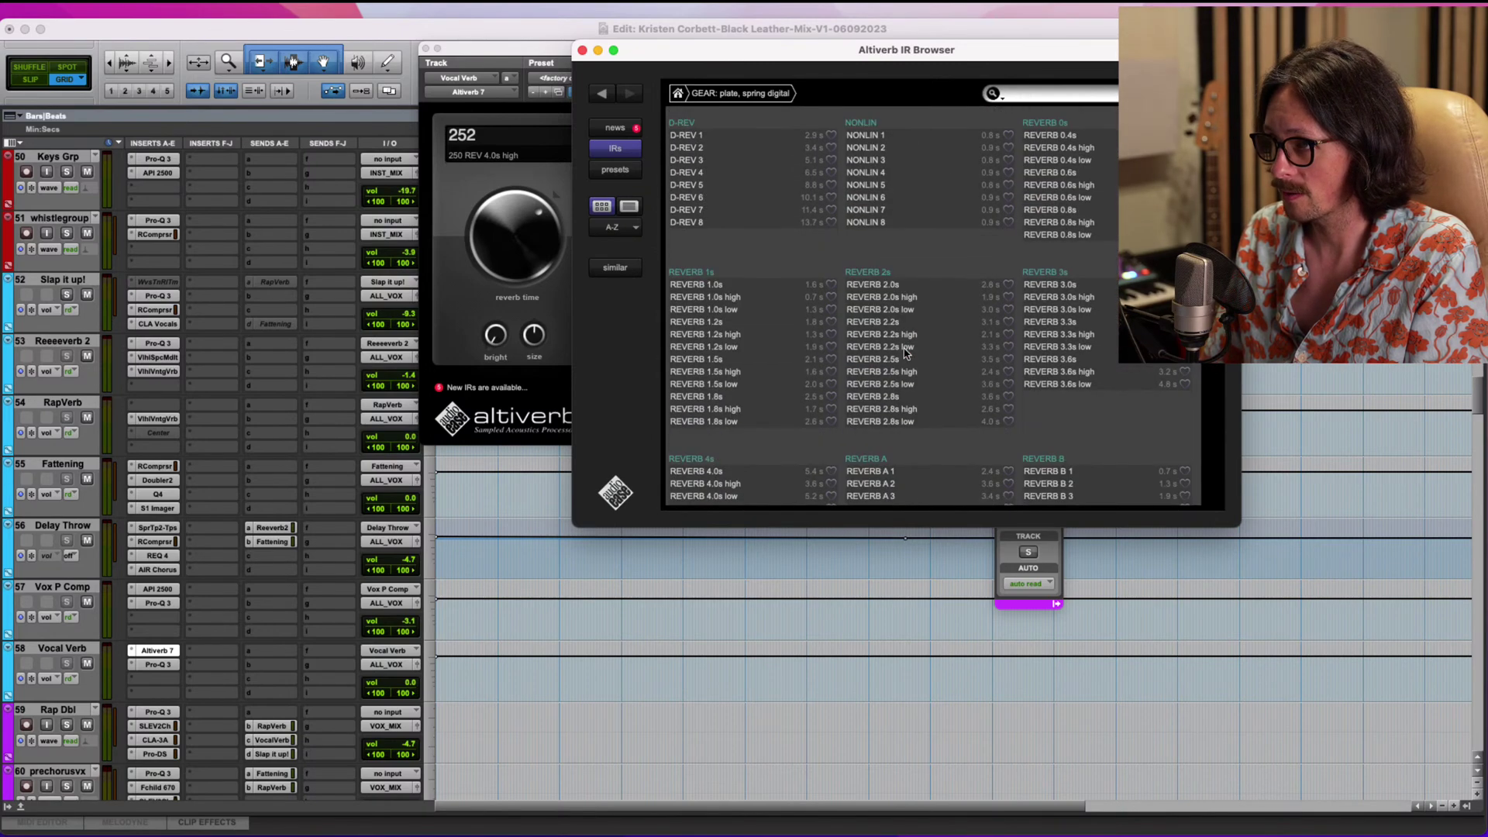
scroll(907, 354, up, 10)
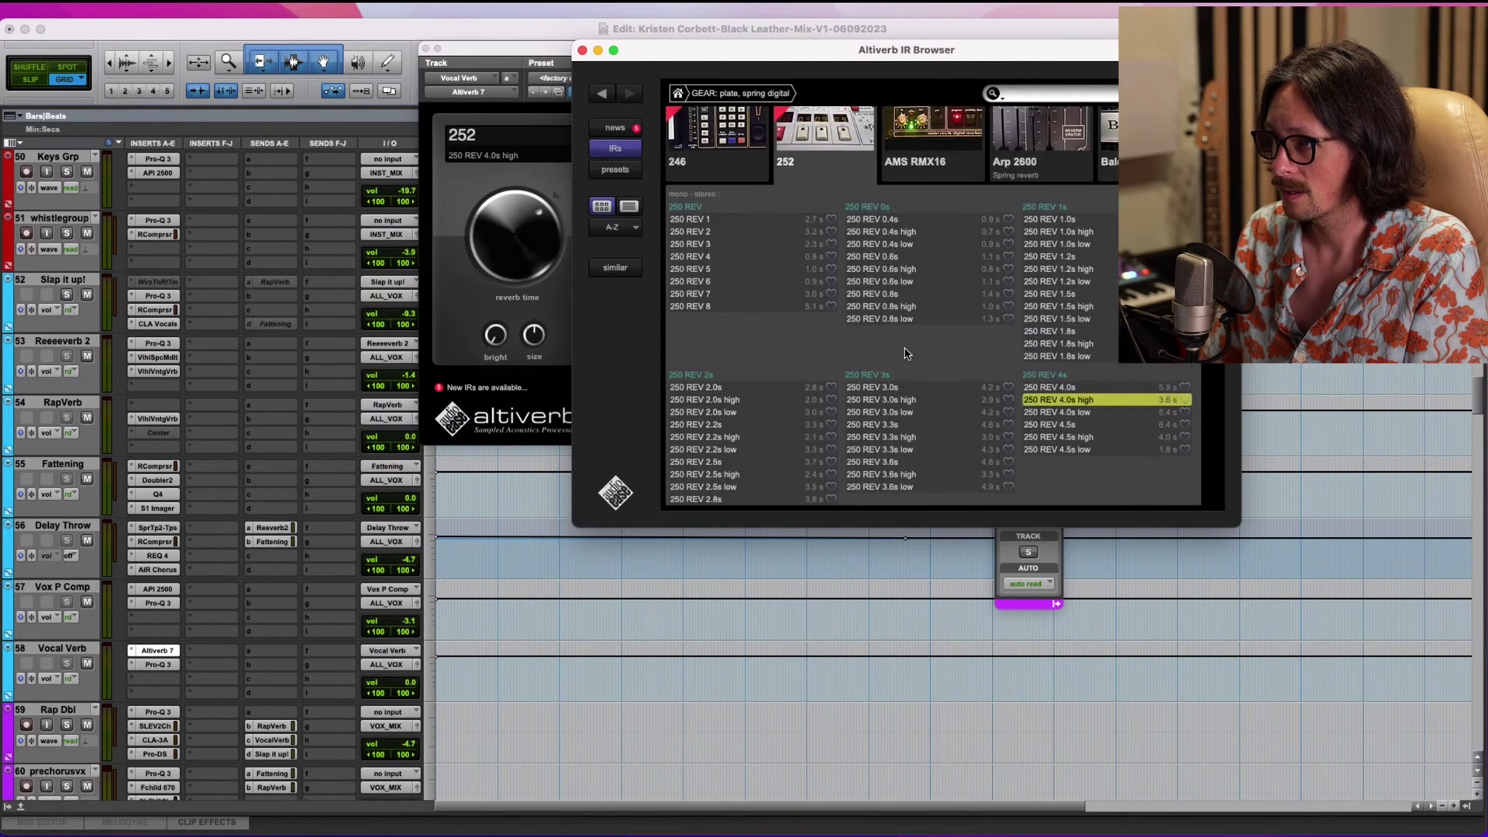
scroll(892, 341, up, 2)
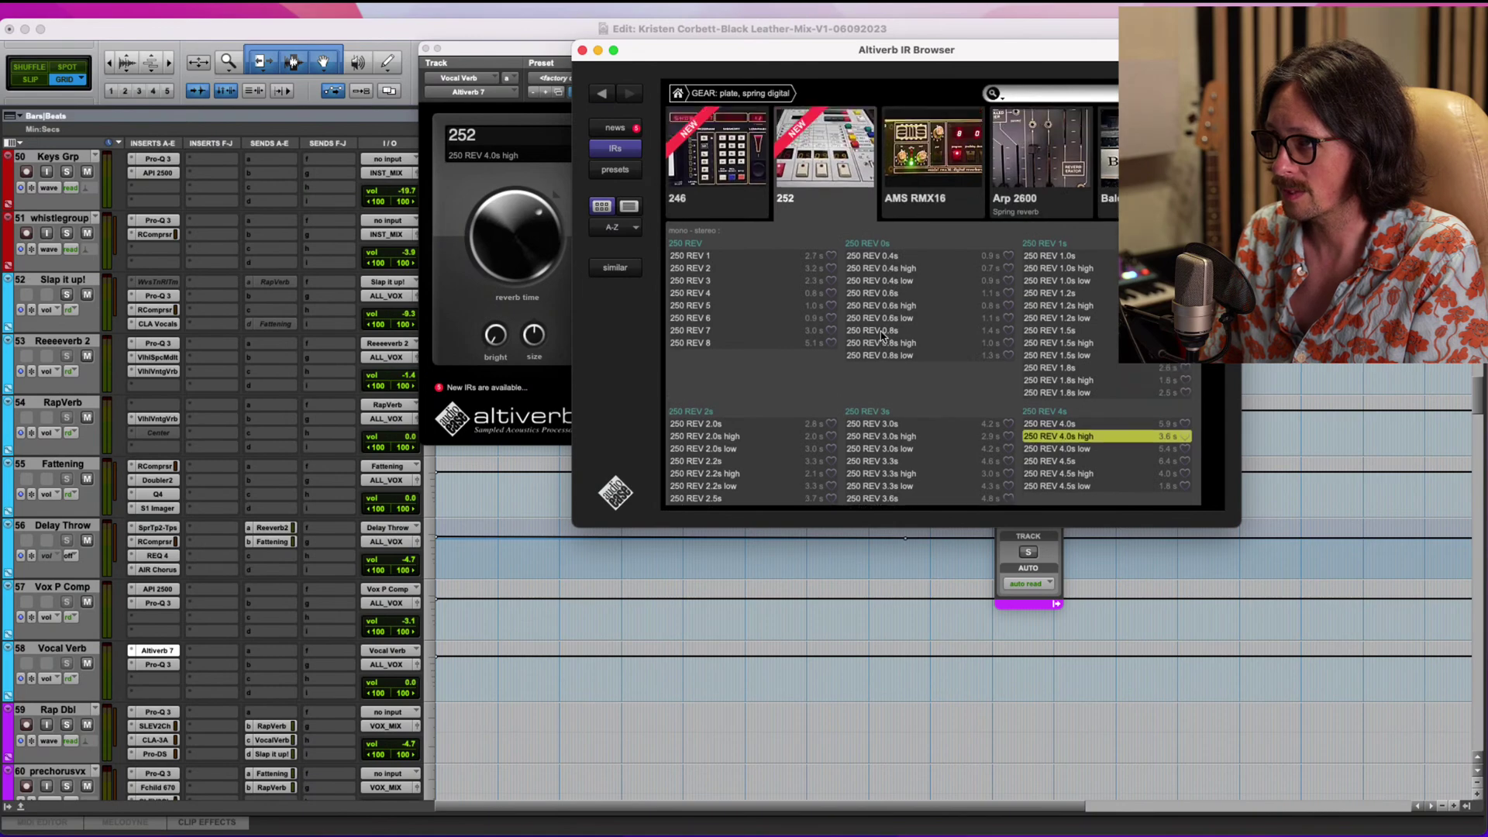
click(582, 51)
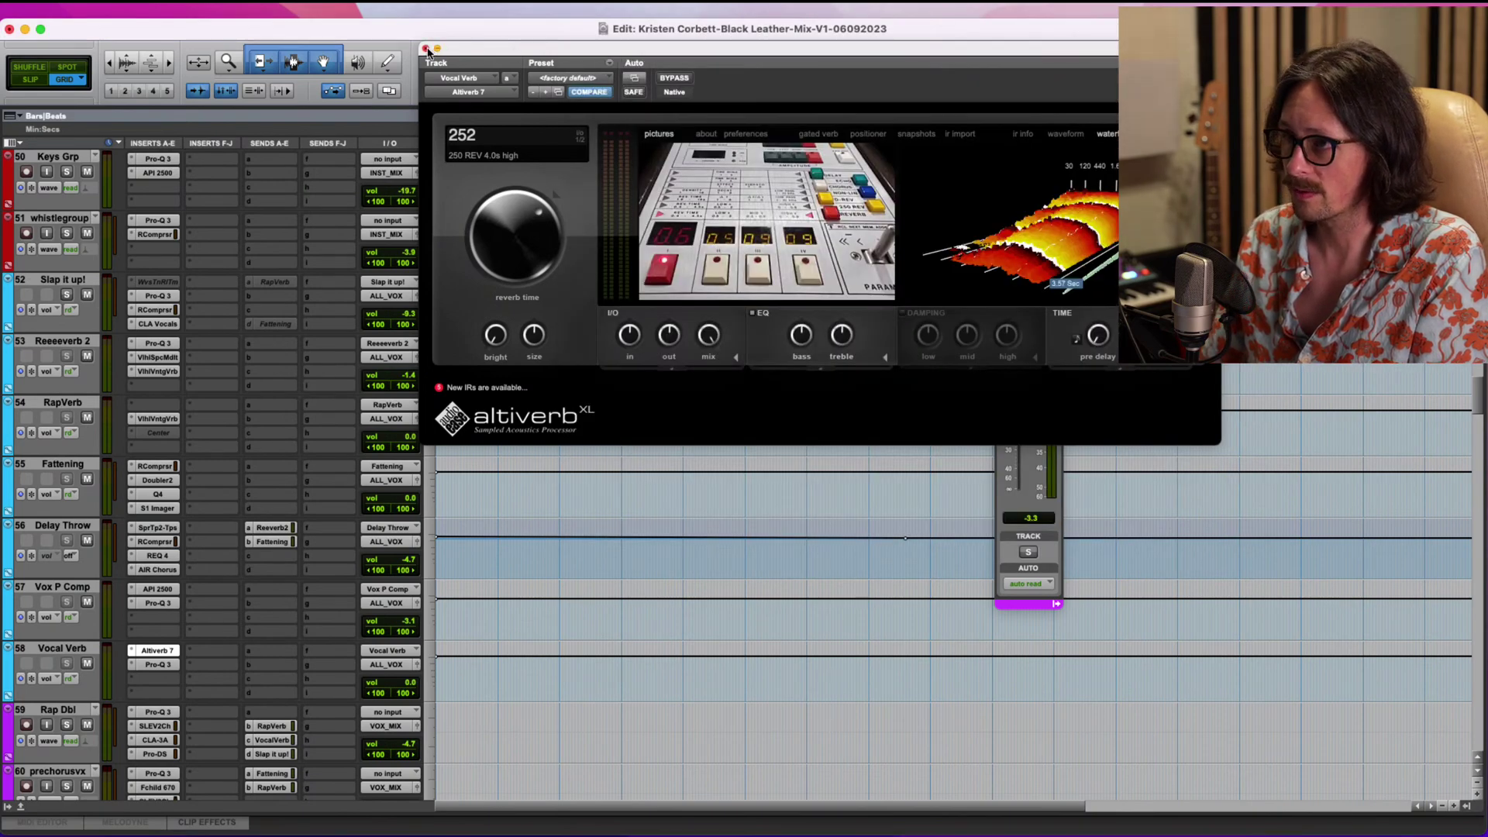
click(427, 51)
Unmute LEADVOC12 and solo LEADVOC11 and LEADVOC12 with the playback cursor at 44|4|480.
scroll(561, 633, down, 6)
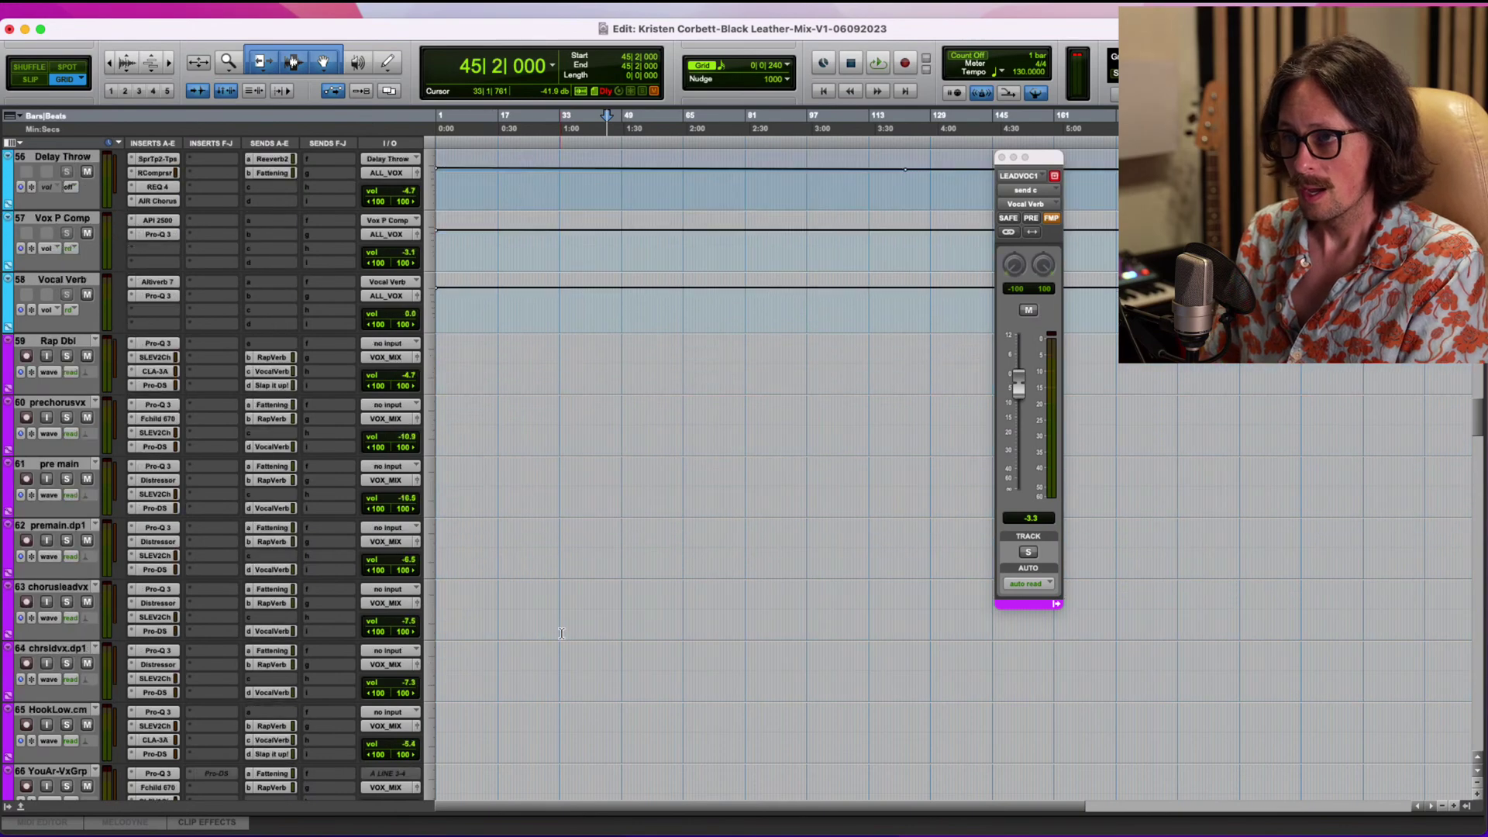
scroll(561, 633, down, 12)
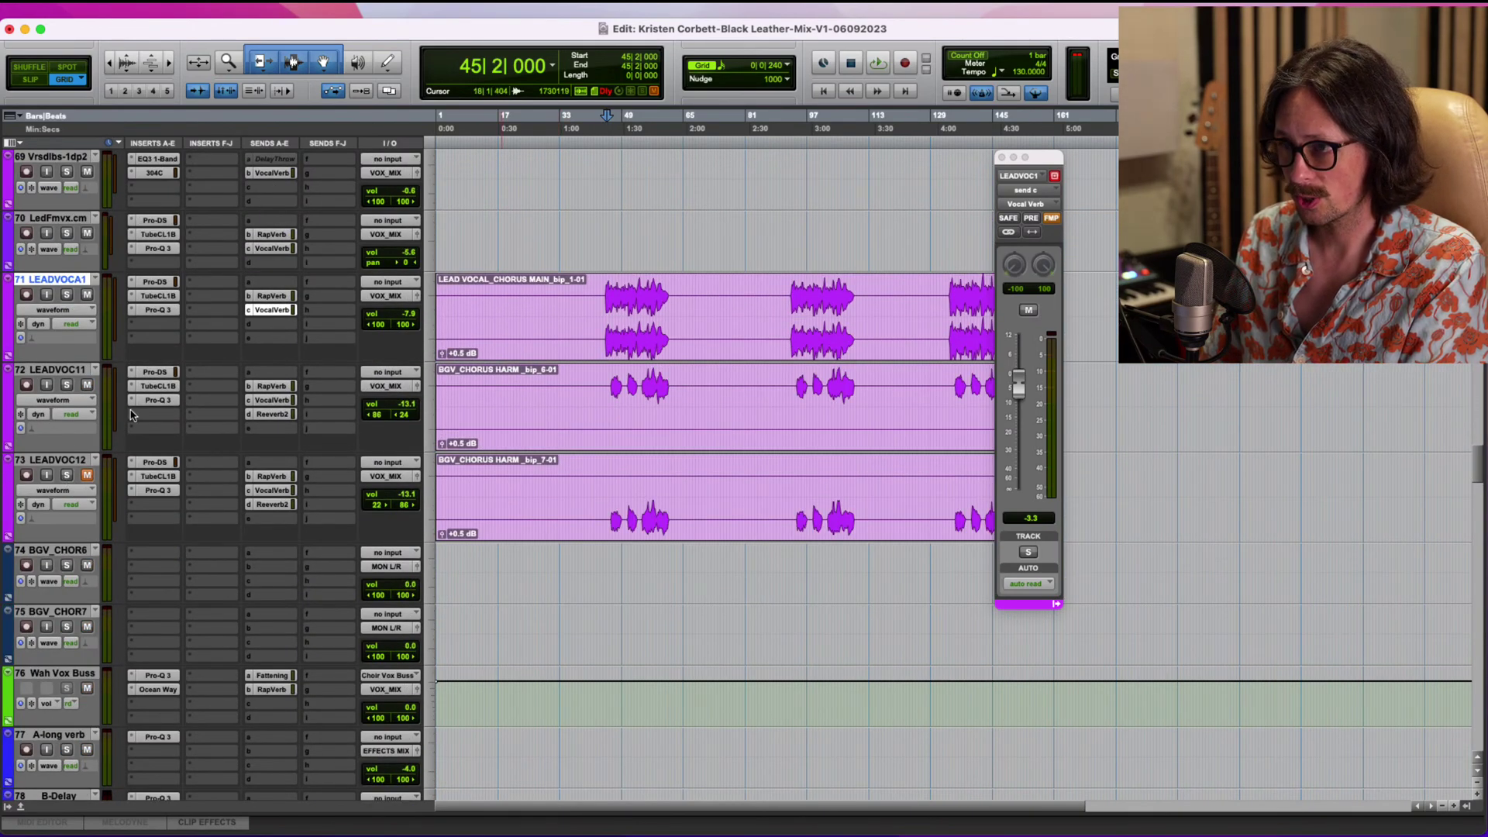
click(87, 475)
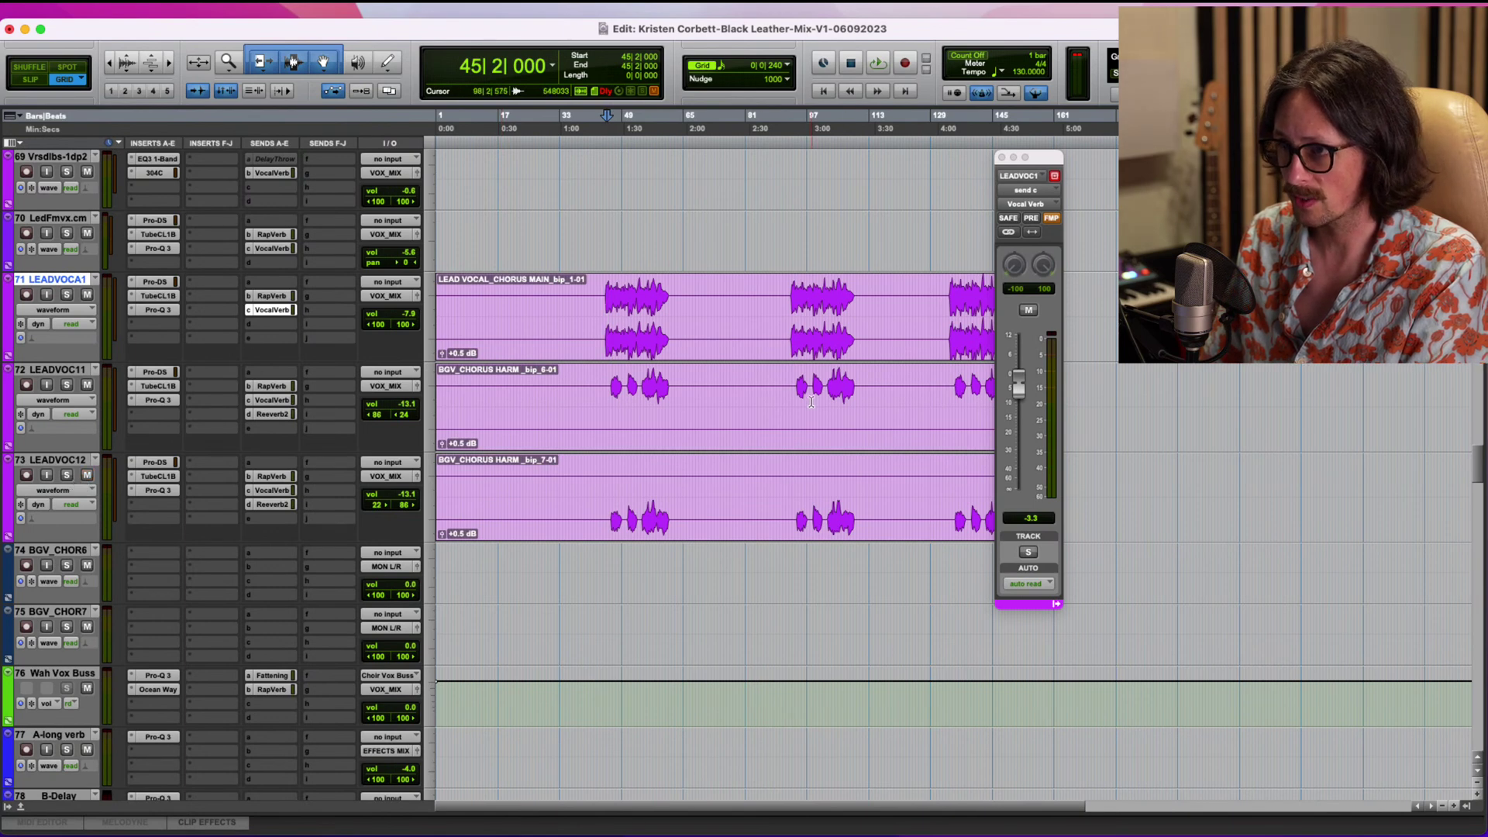
click(608, 389)
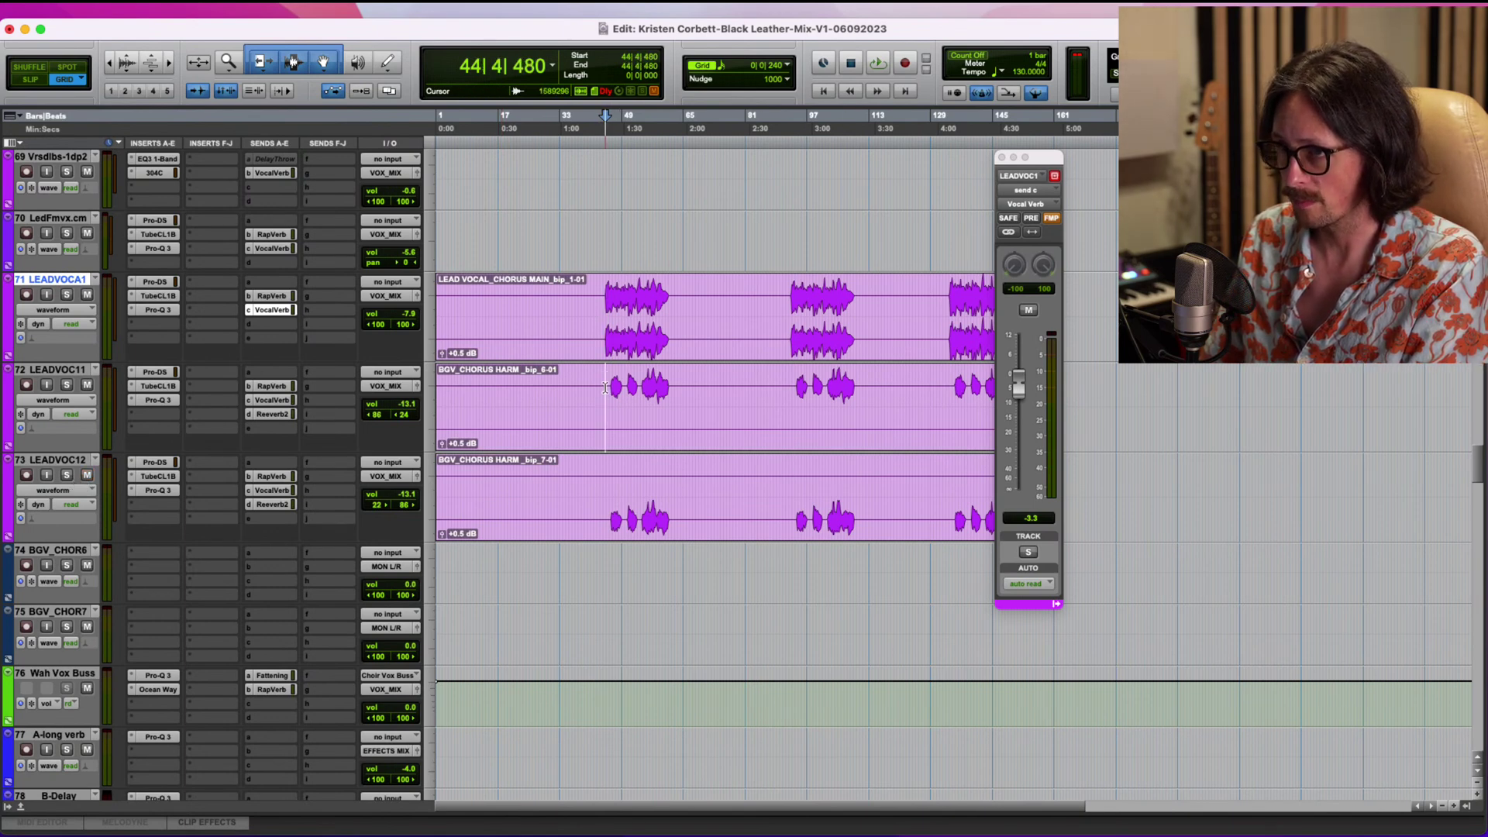
click(68, 372)
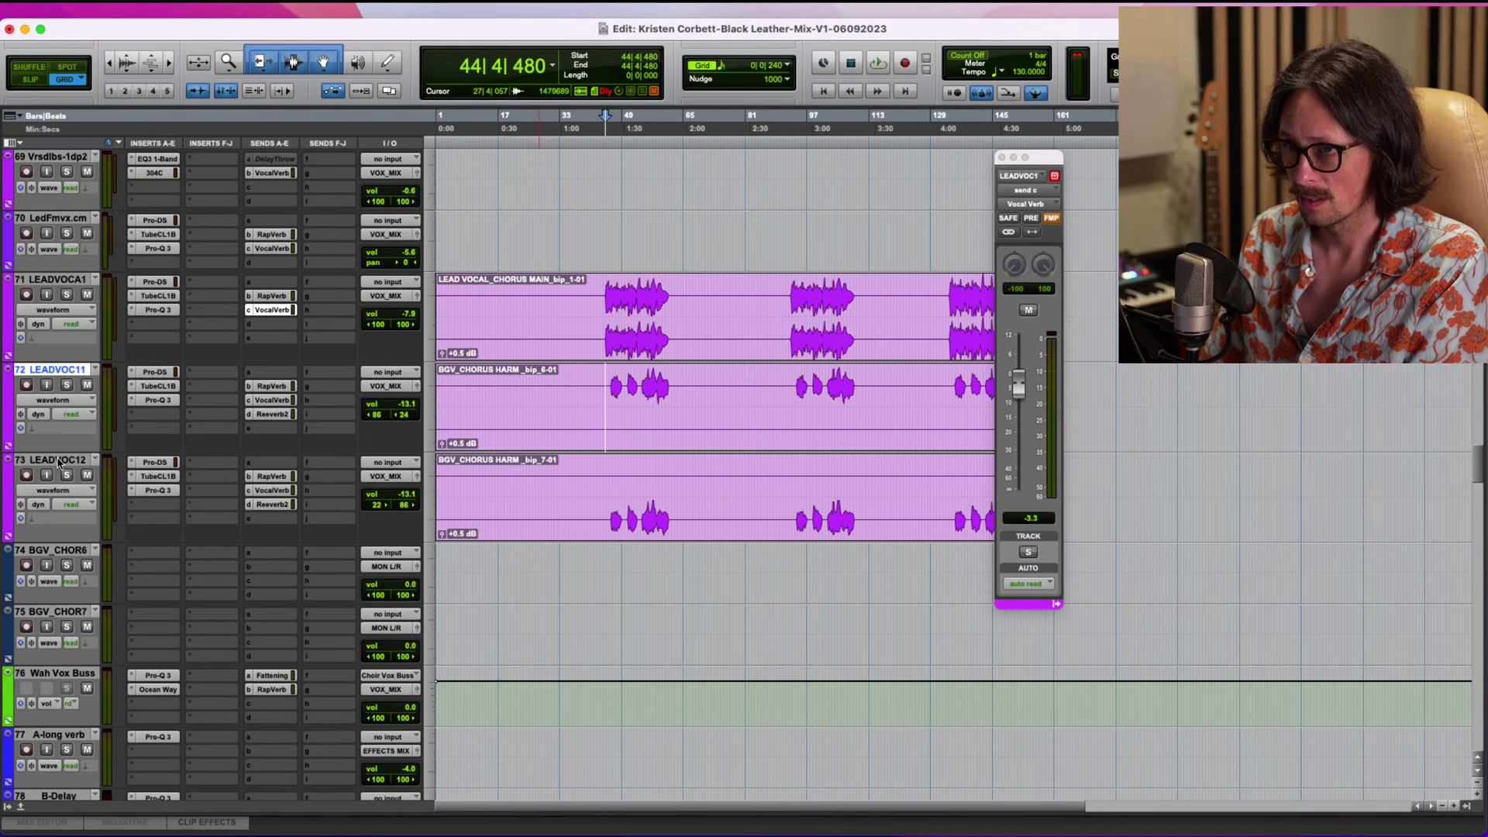
shift+click(58, 461)
alt+shift+click(68, 476)
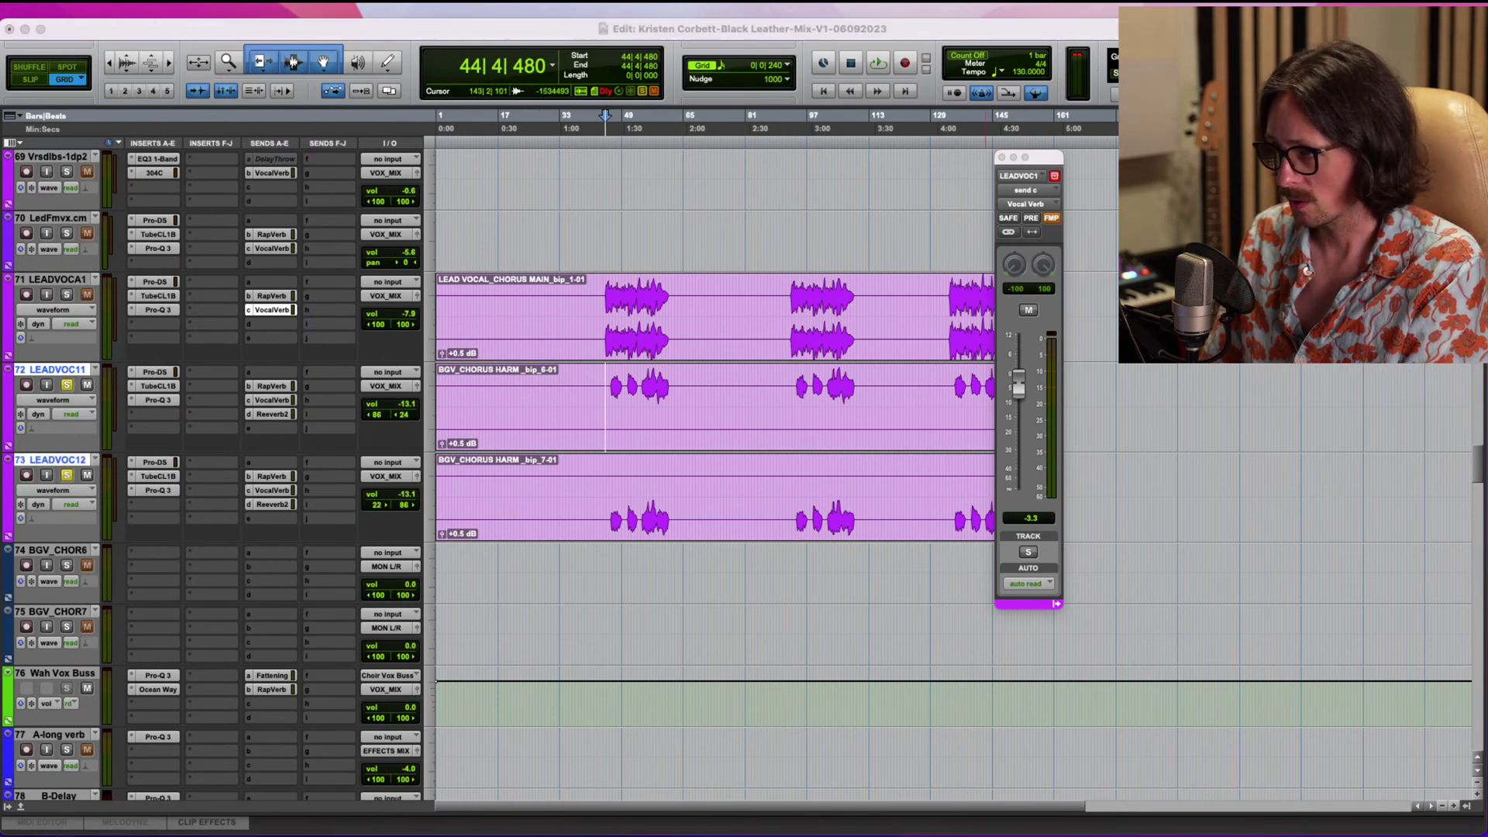
Listen to the soloed harmonies, add LEADVOCA1 to the solo, and clear all solos before stopping playback.
click(1054, 30)
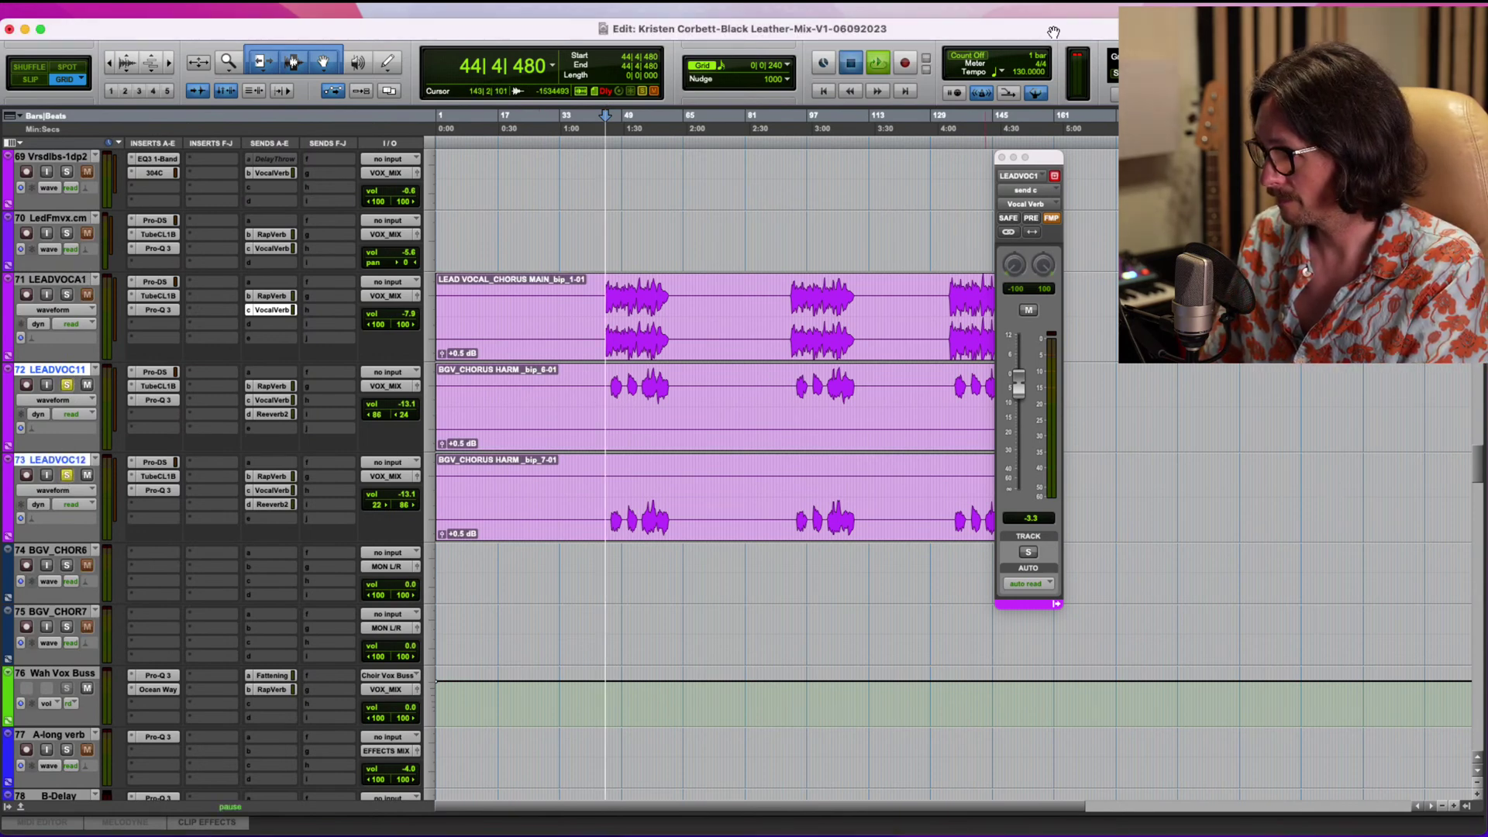
key(space)
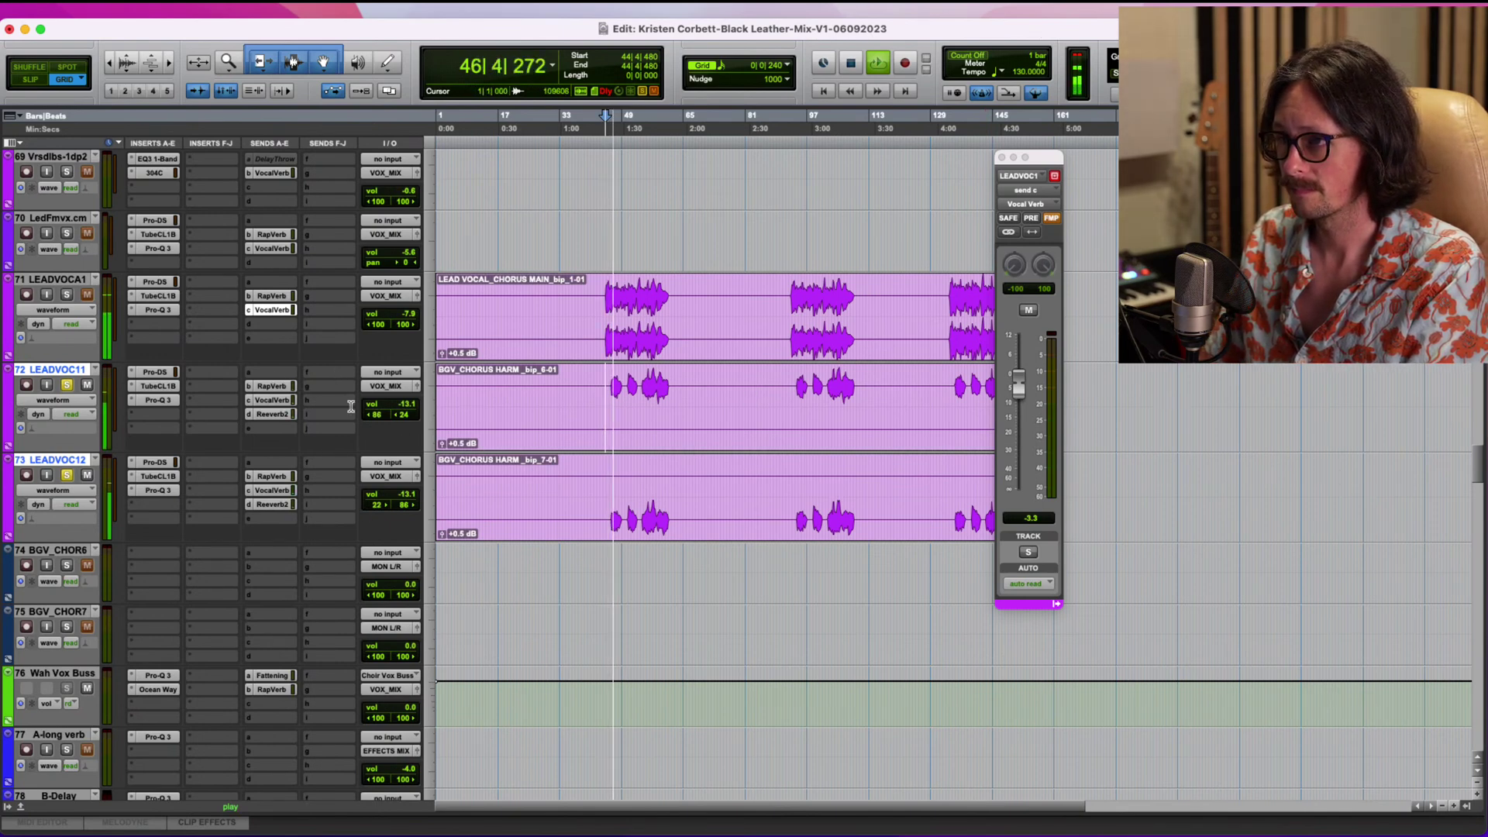
click(67, 295)
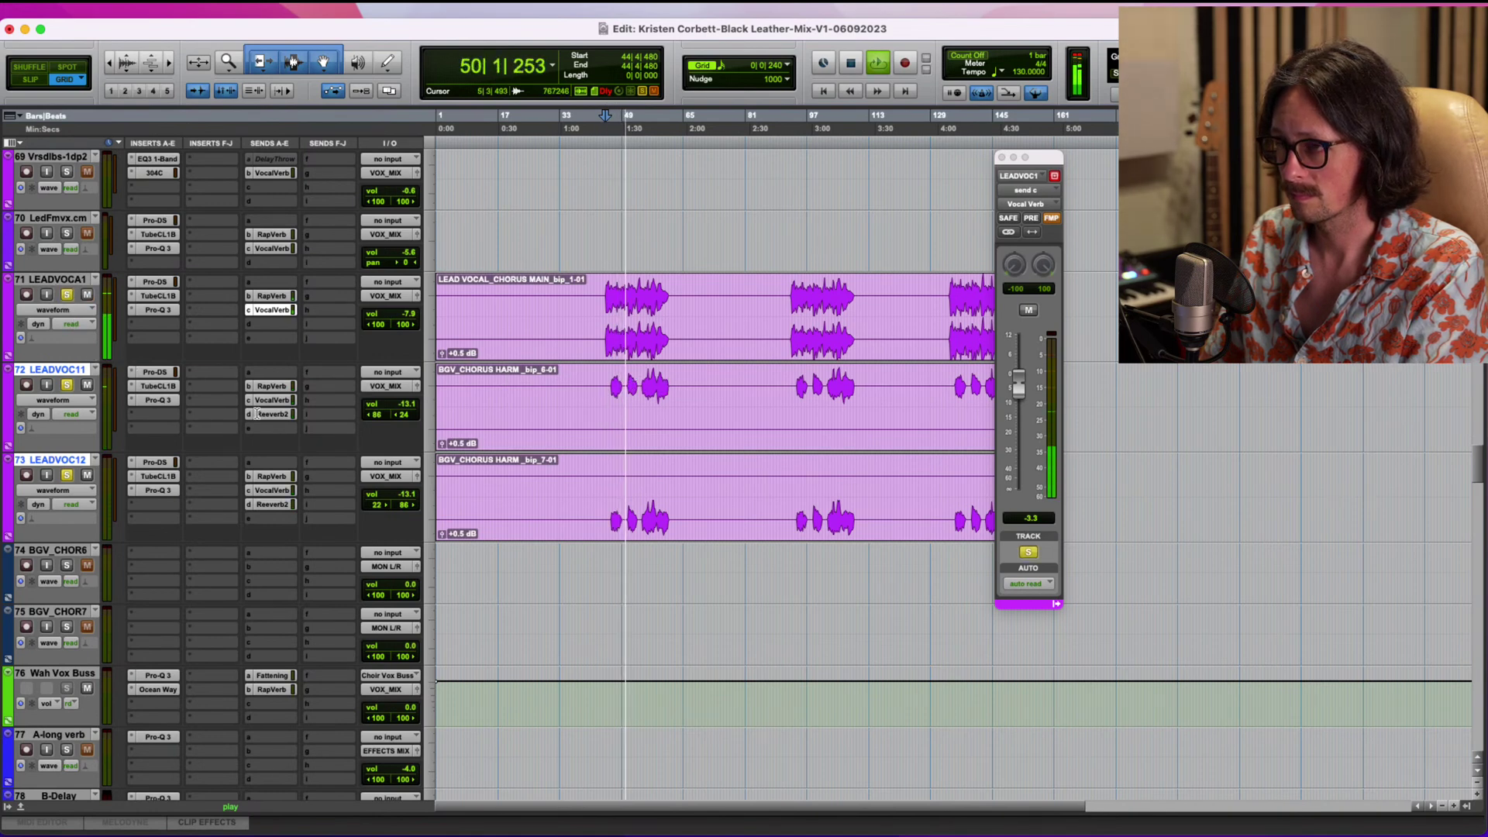
click(68, 295)
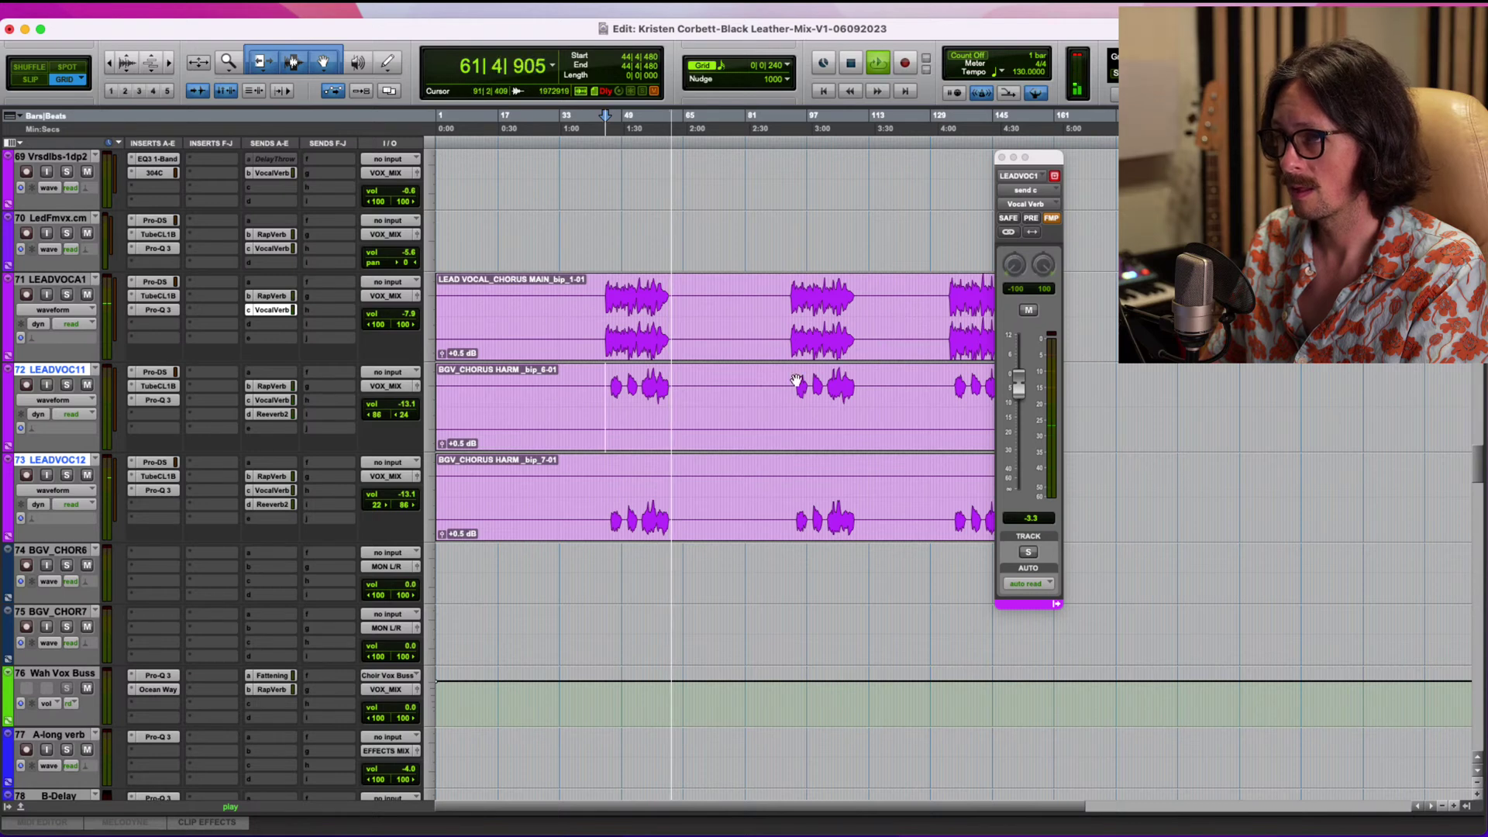
key(space)
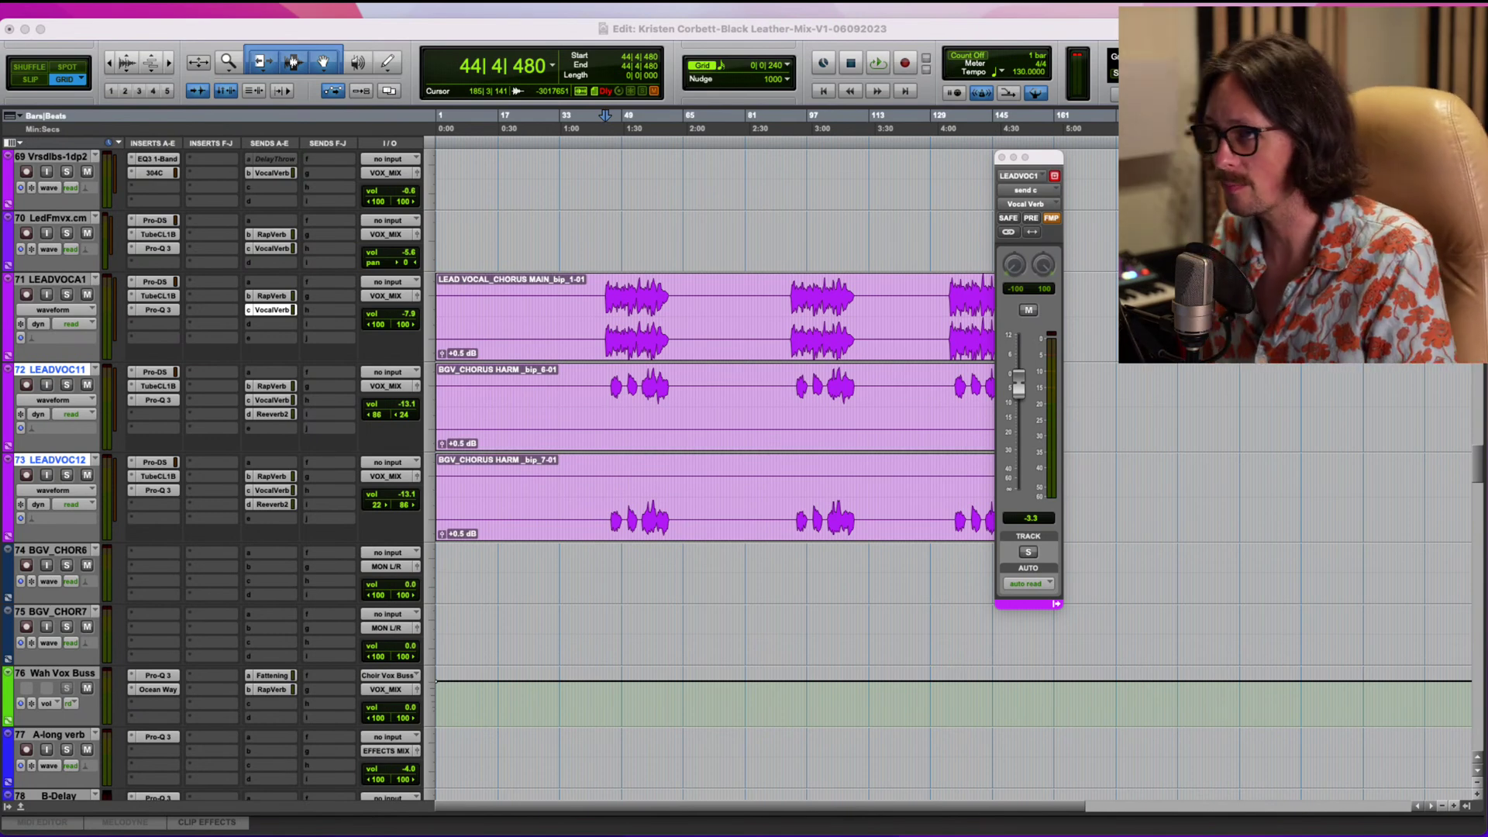
click(537, 221)
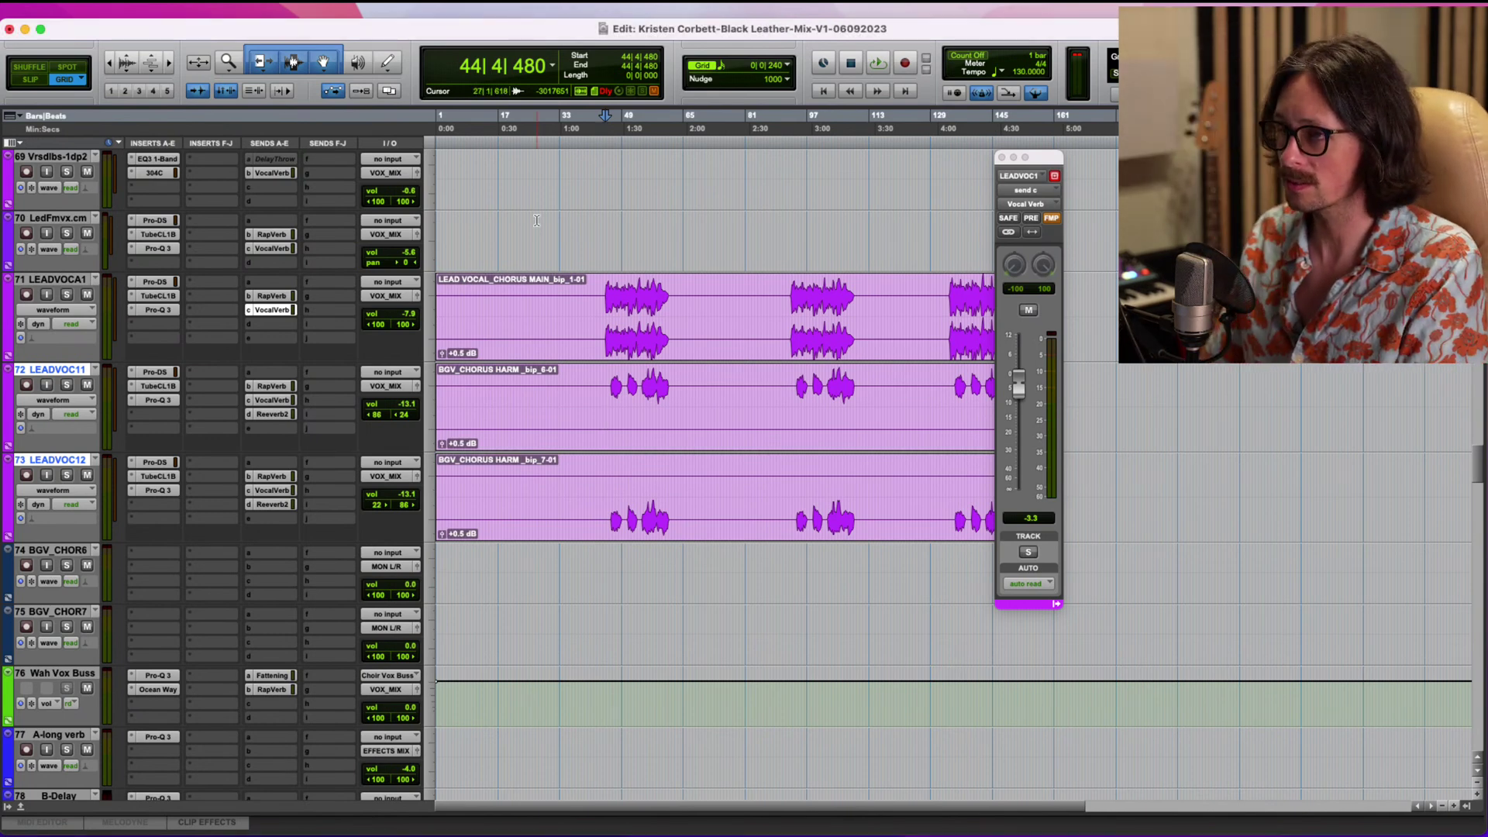
Look through the muted source tracks down to SYNTH_B1 and select the track holding the LEAD VOCAL BUS SUM clip.
click(609, 392)
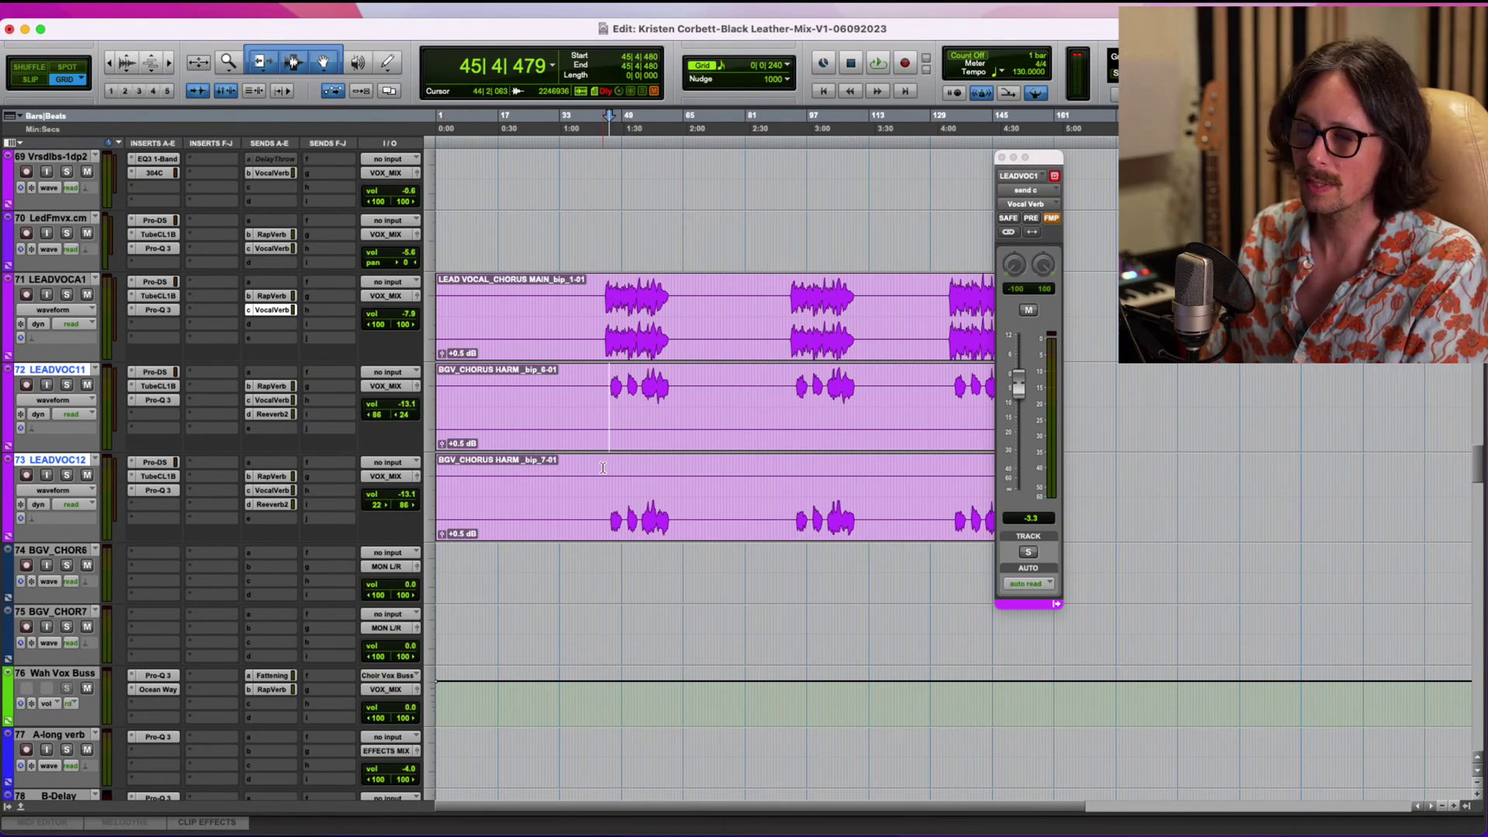
scroll(597, 477, down, 10)
scroll(613, 492, down, 20)
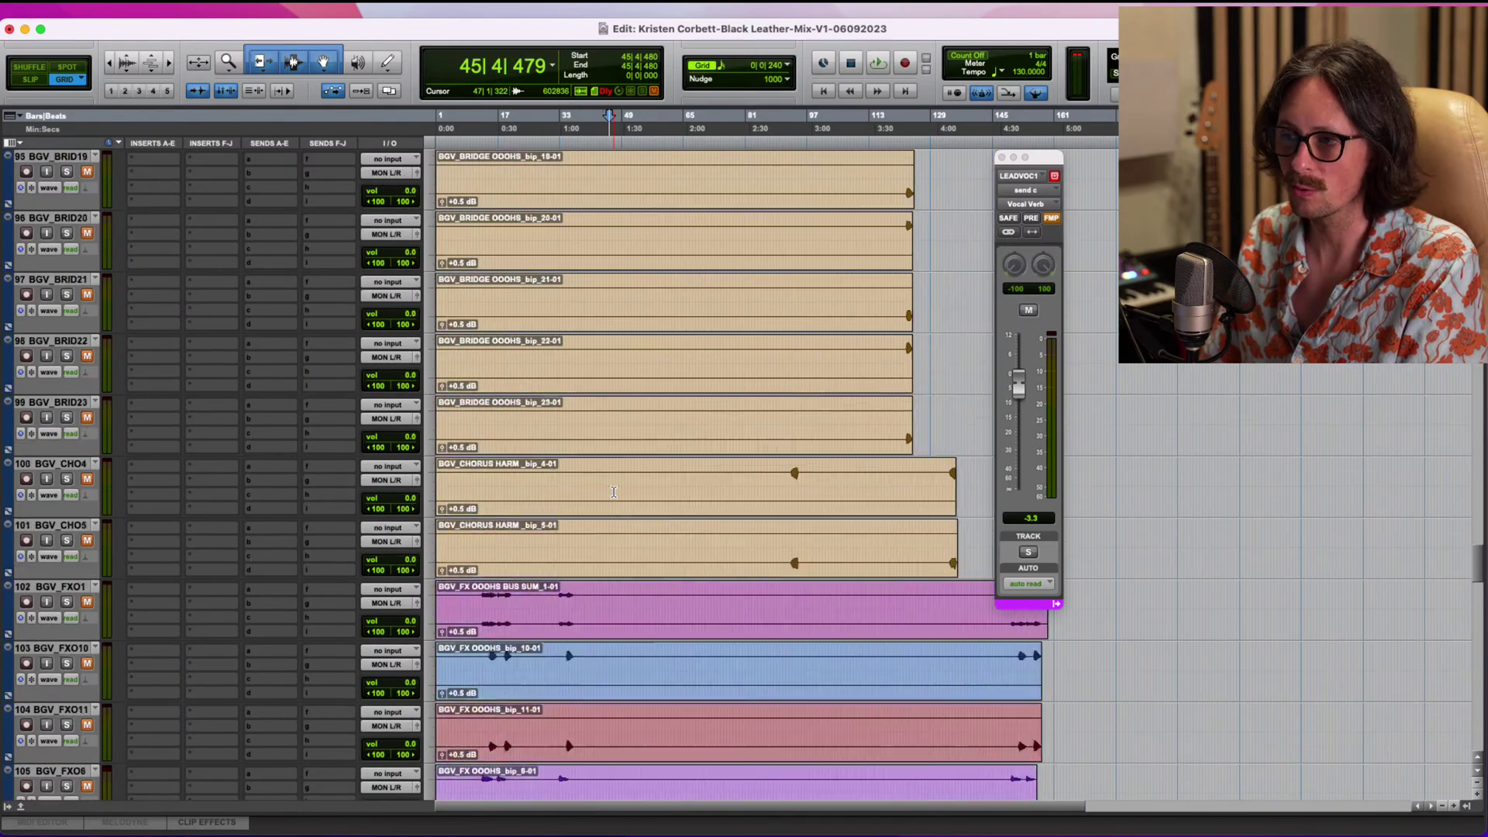
scroll(613, 492, down, 5)
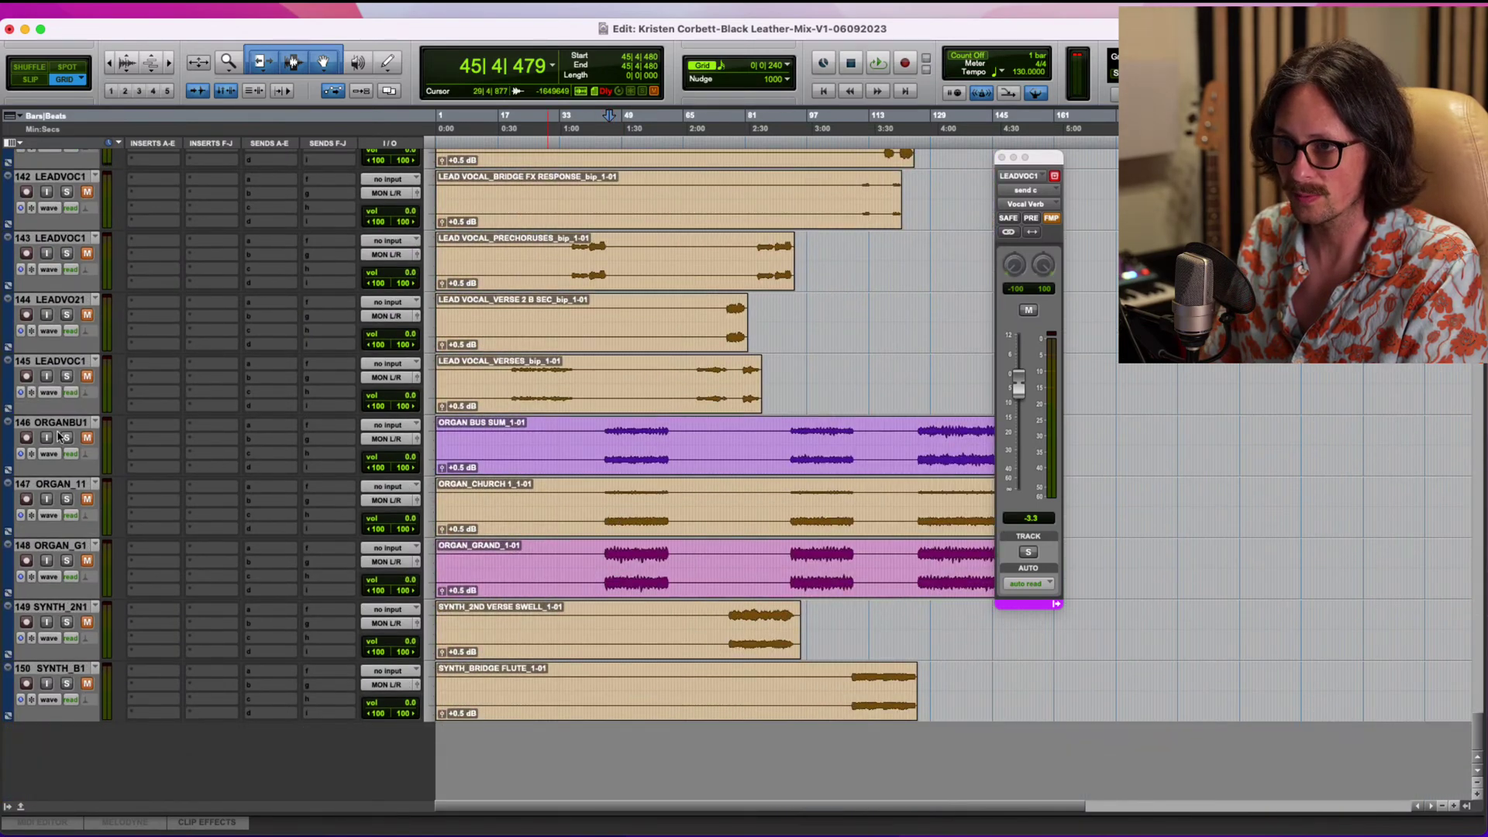
scroll(178, 494, up, 5)
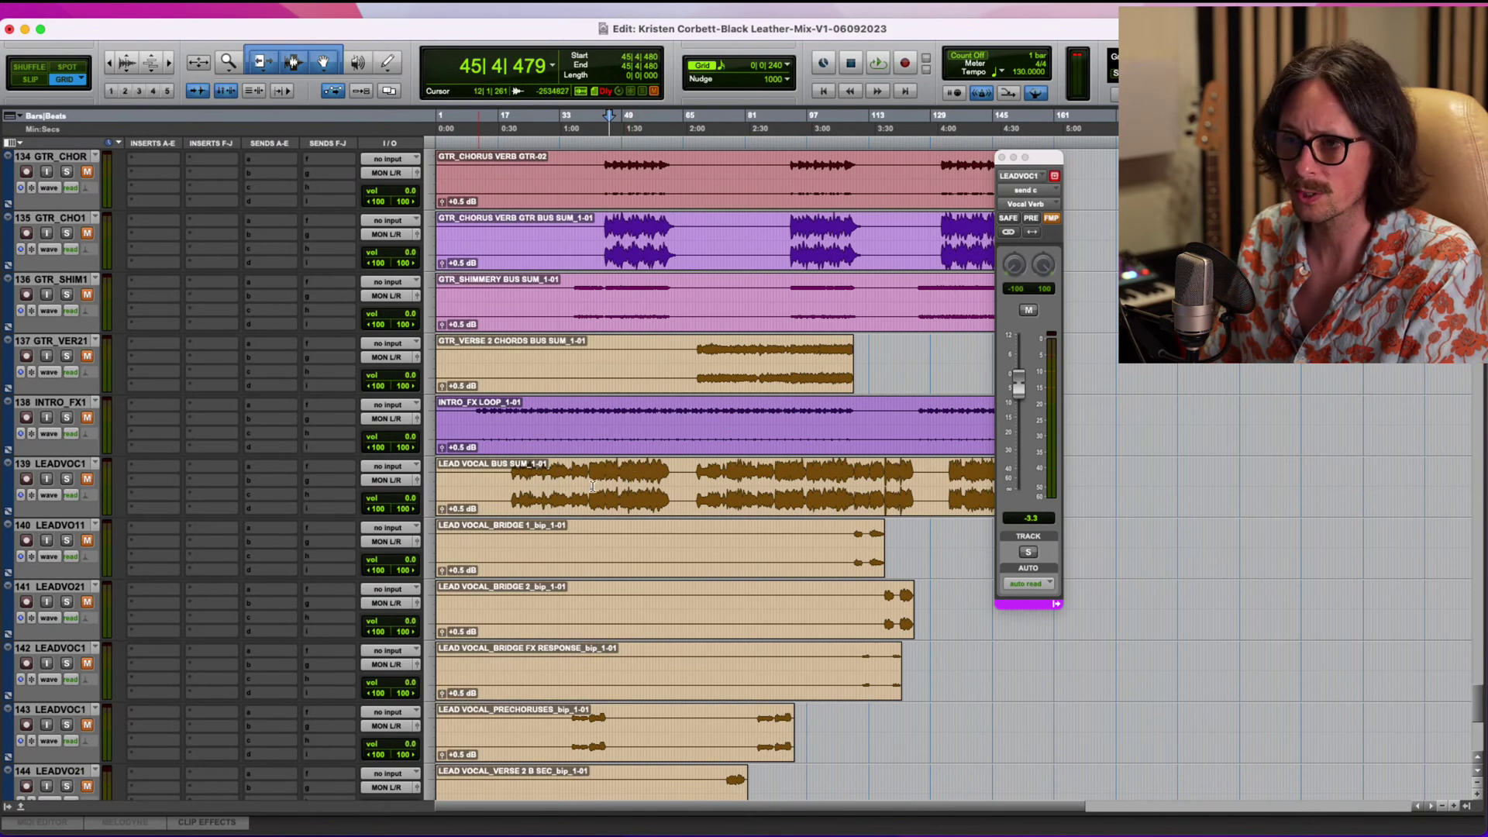
click(64, 465)
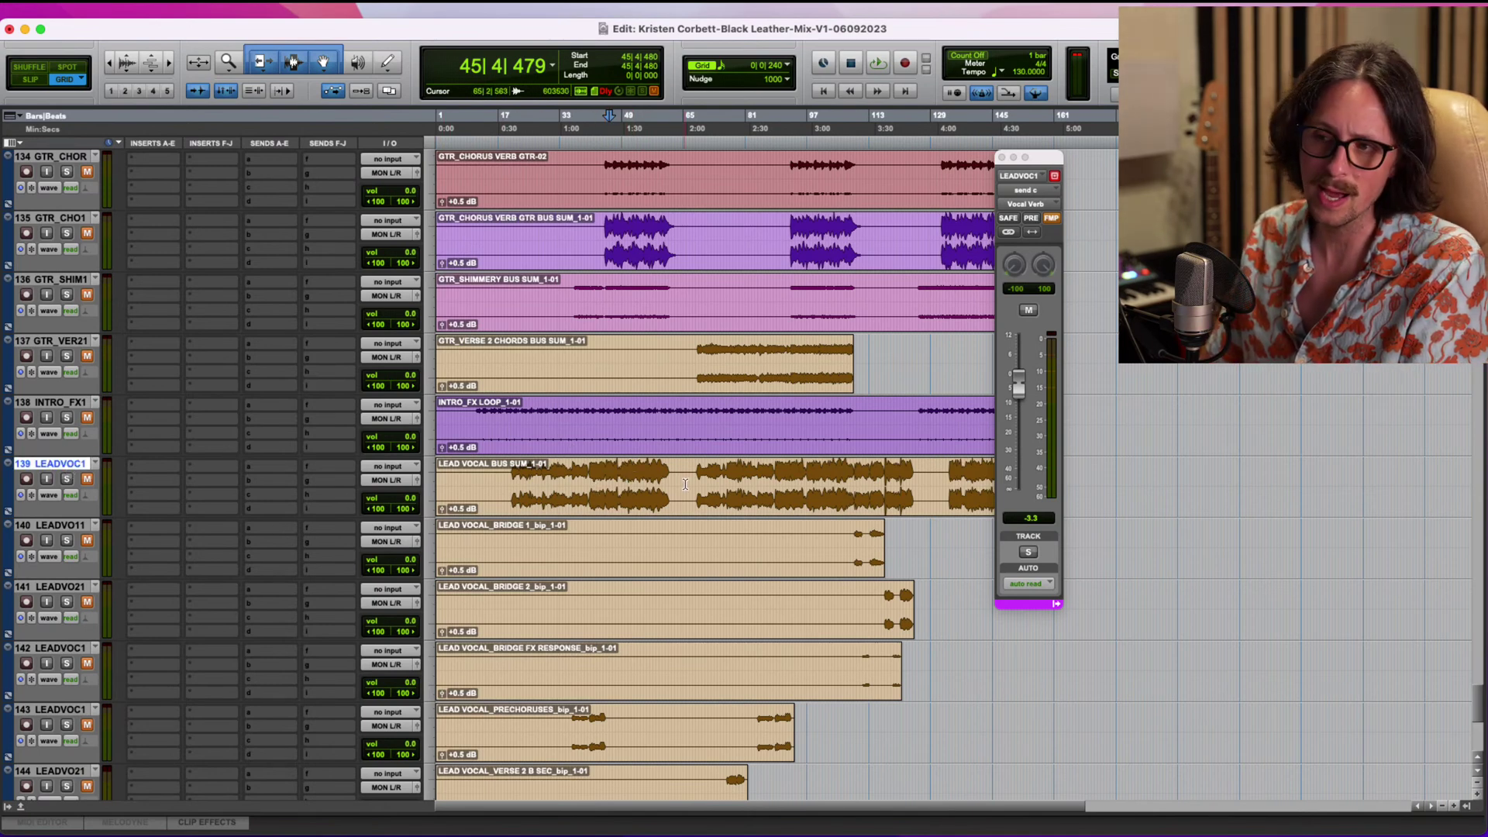
Place the playback cursor at bar 45 beat 3 on the GTR_CHORUS VERB GTR BUS SUM clip and hide its track.
scroll(572, 475, up, 3)
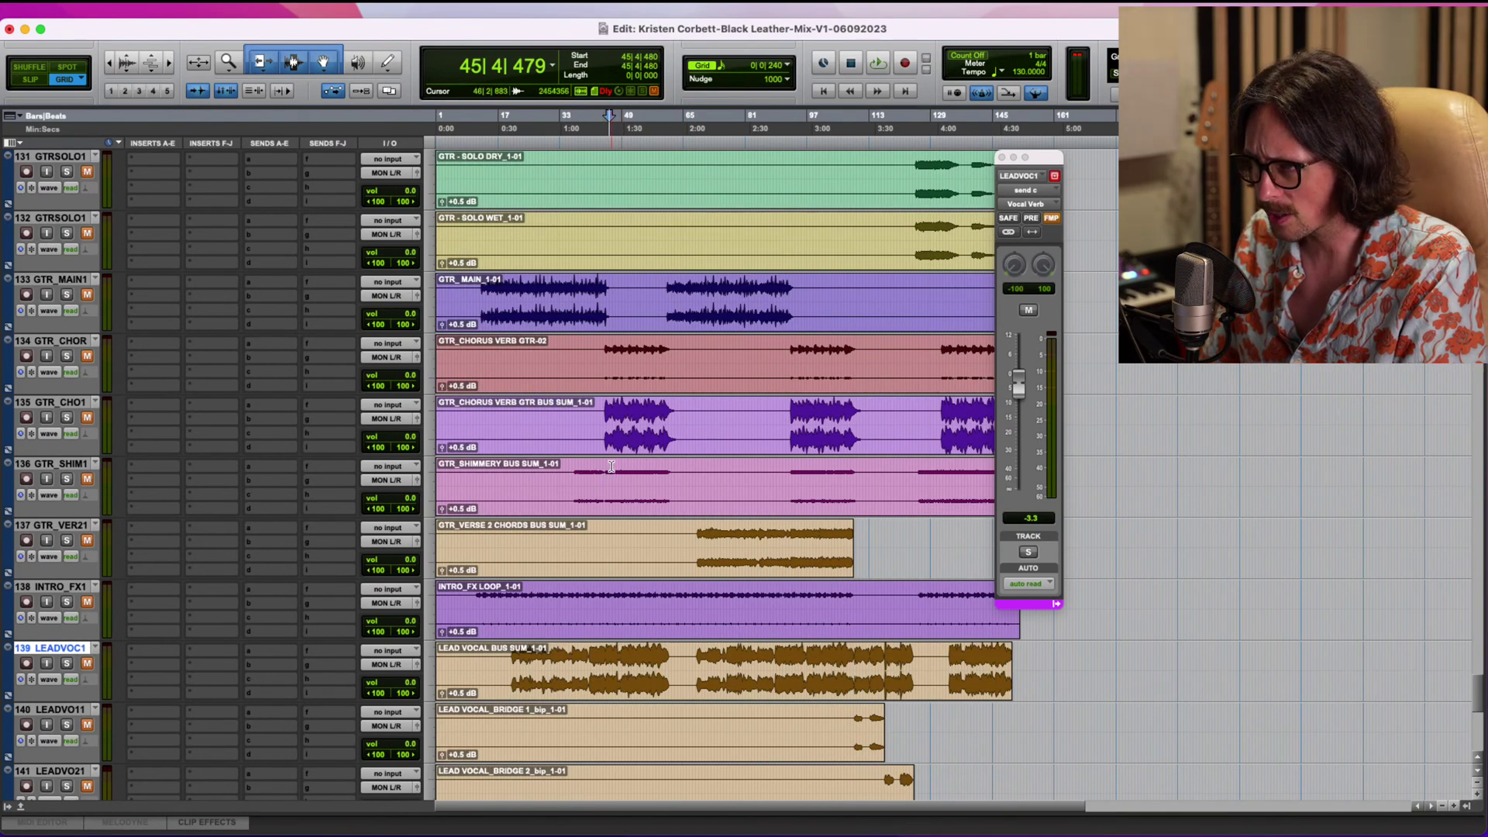
click(608, 412)
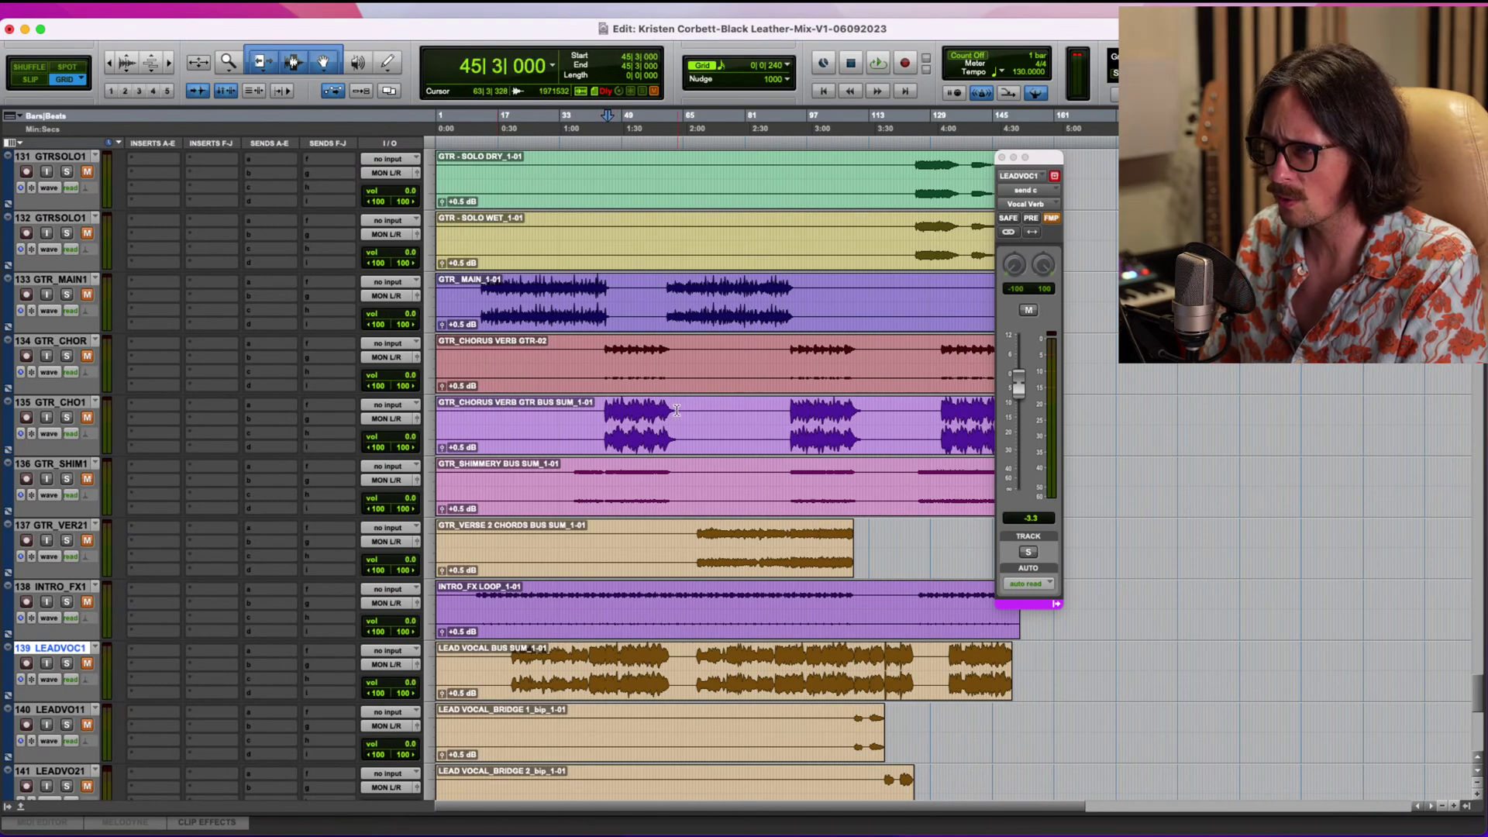
scroll(588, 408, up, 2)
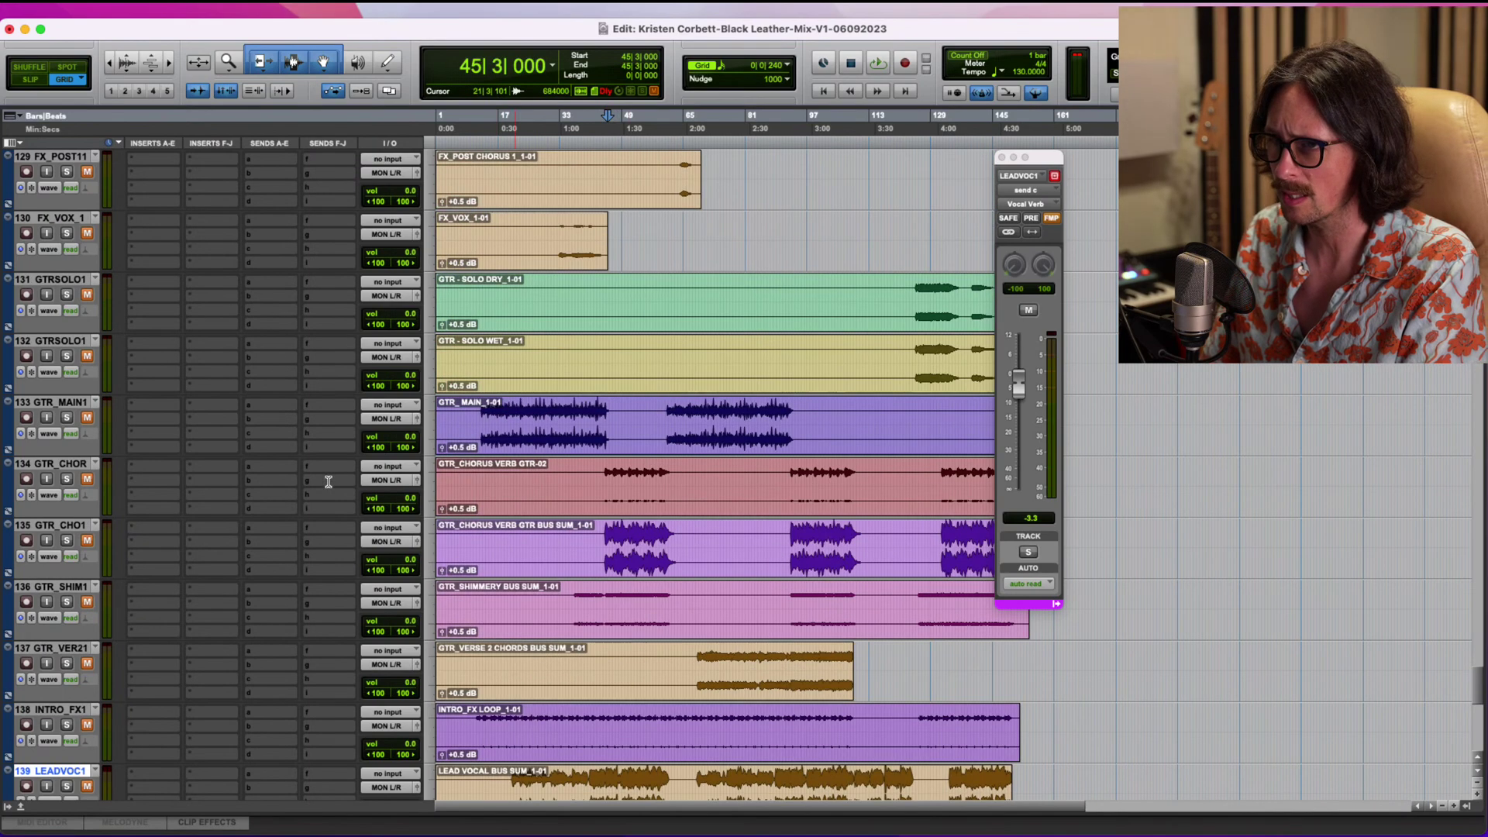
right_click(66, 530)
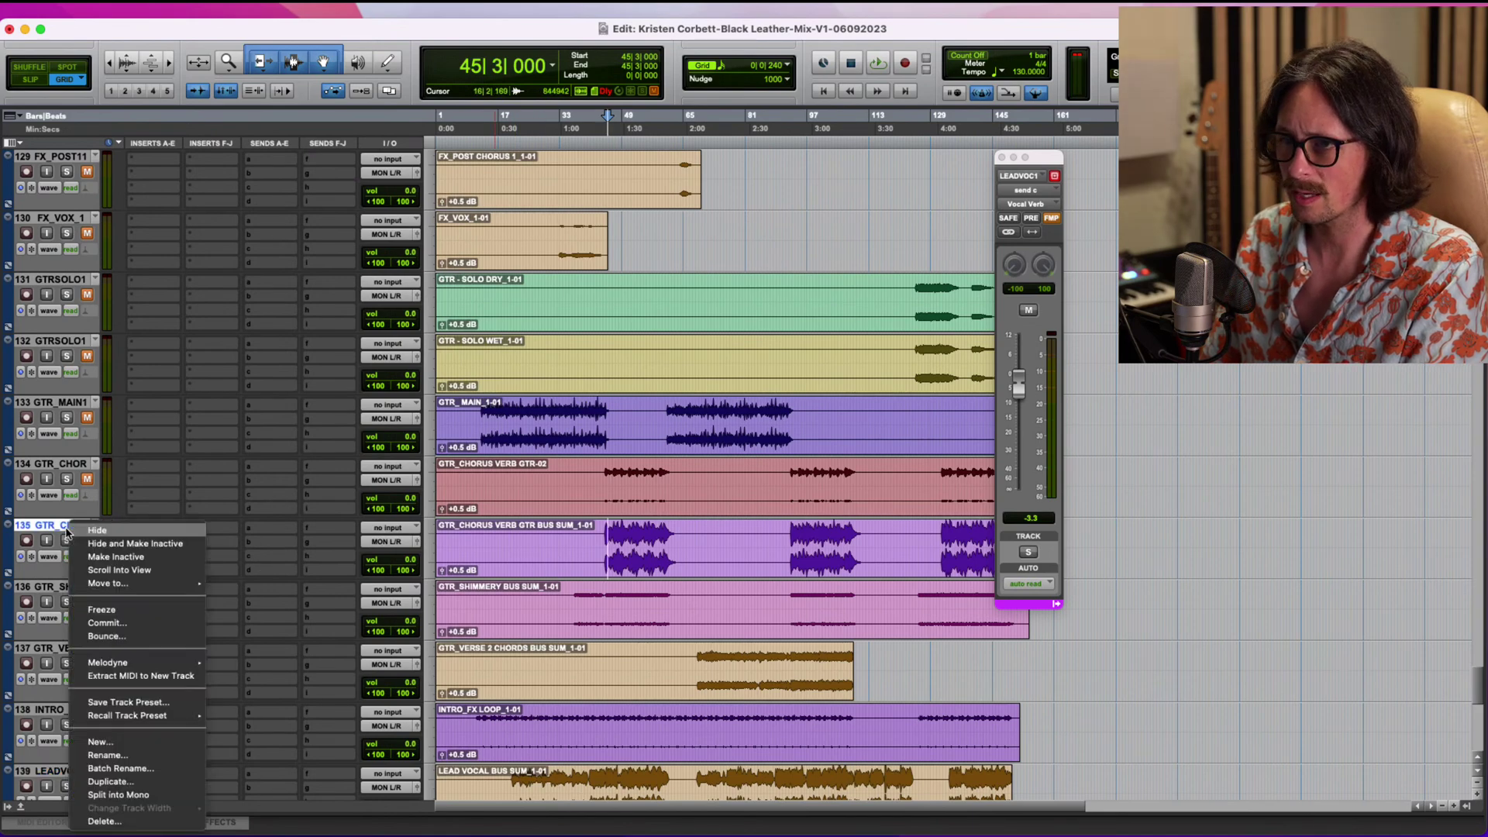
click(101, 533)
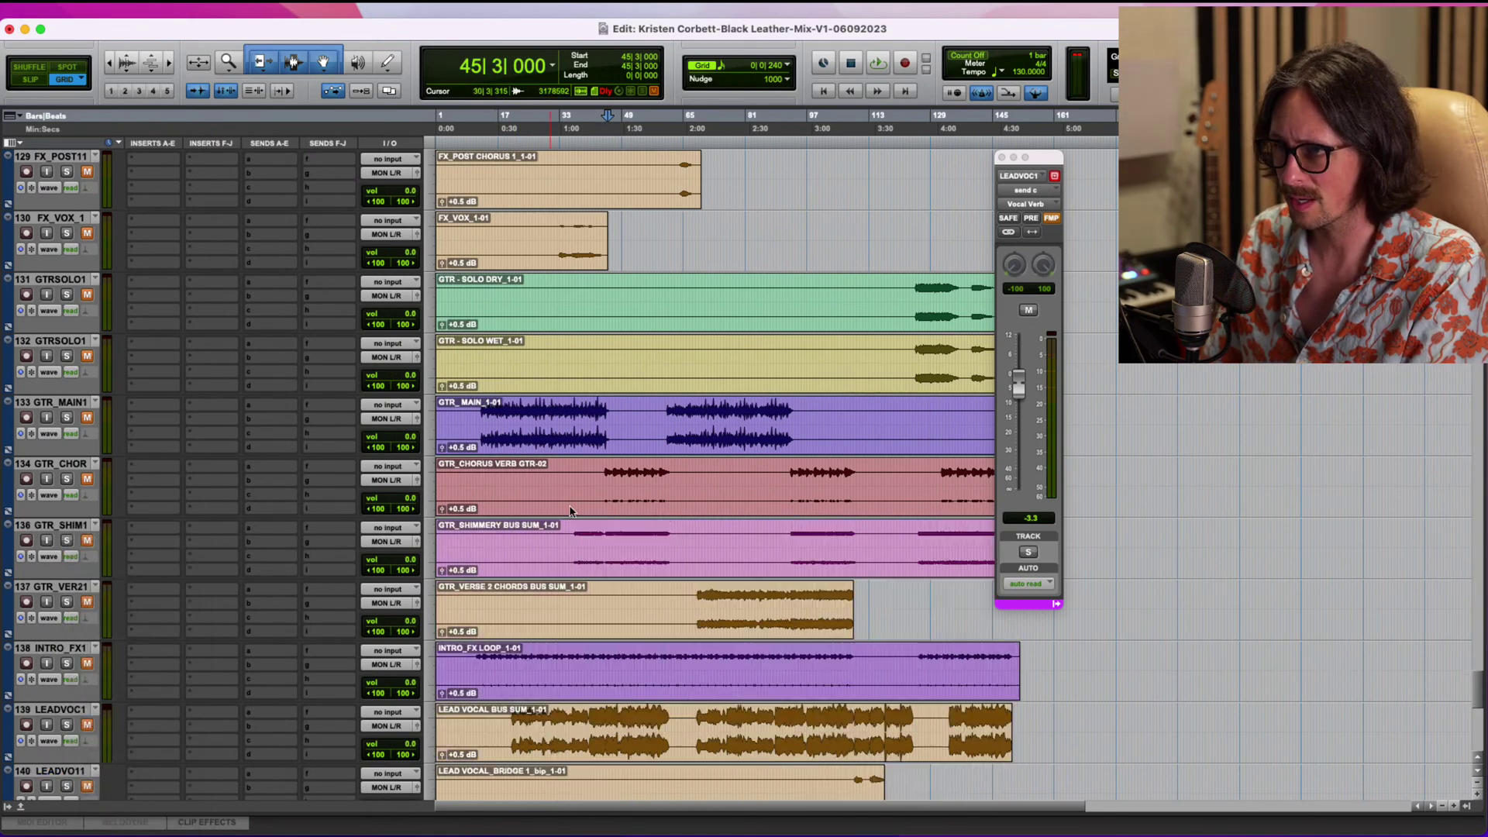
Find the BGV_HARM BUS SUM clip and place the playback cursor at 46|3|719 on it.
click(609, 475)
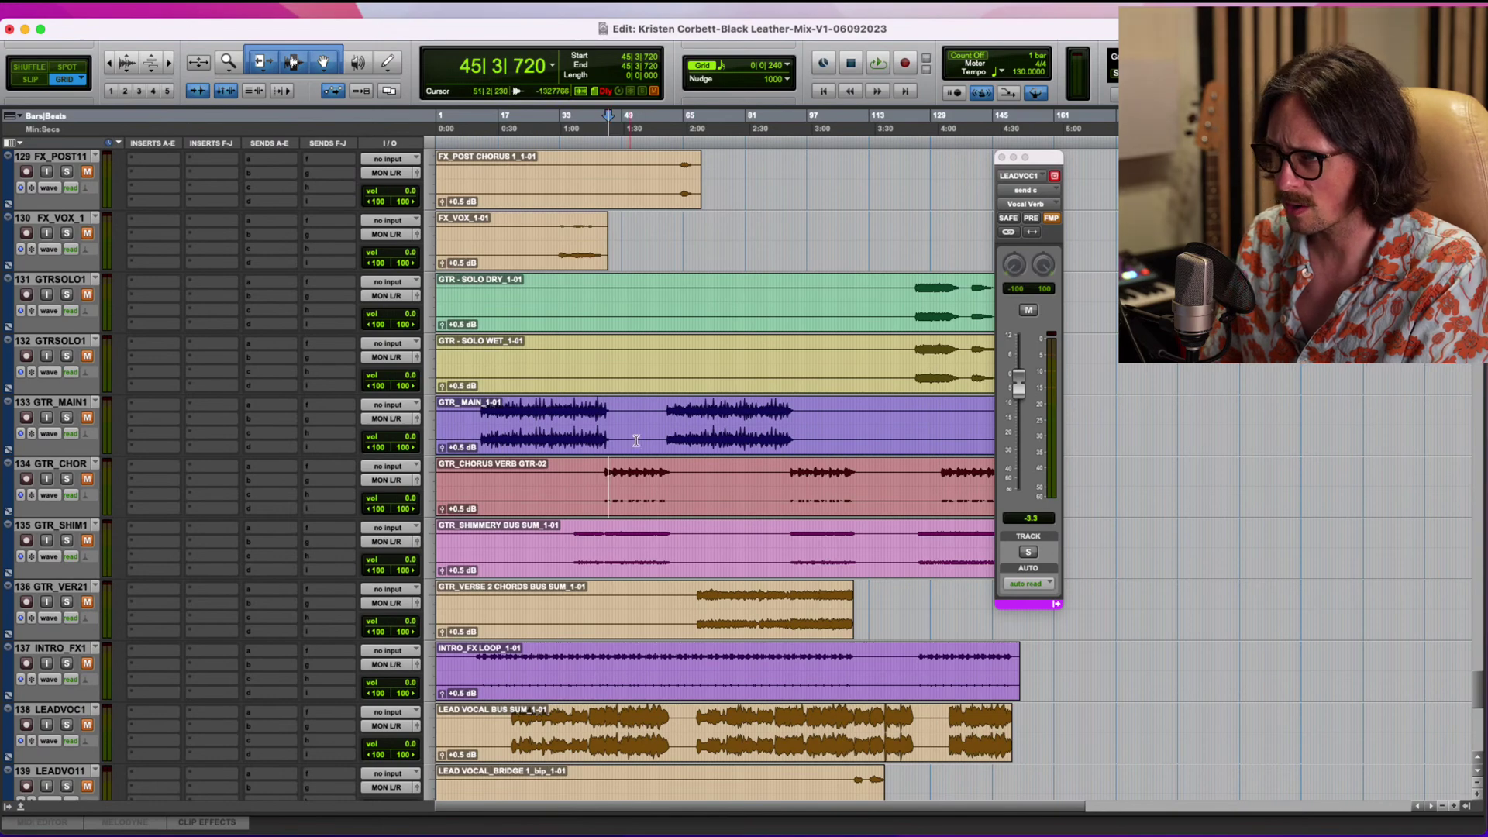
scroll(620, 454, up, 10)
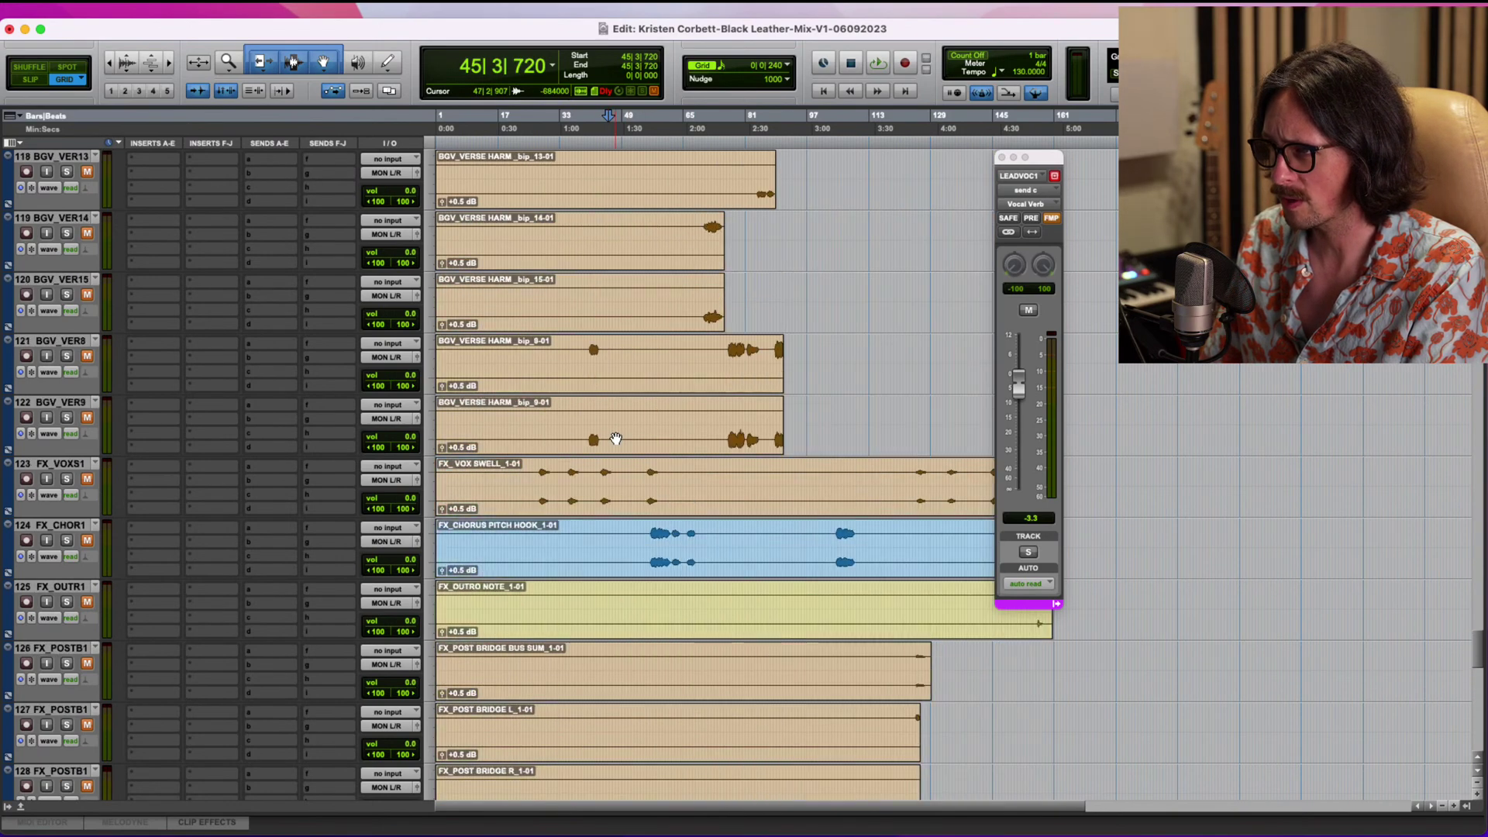
scroll(616, 439, up, 20)
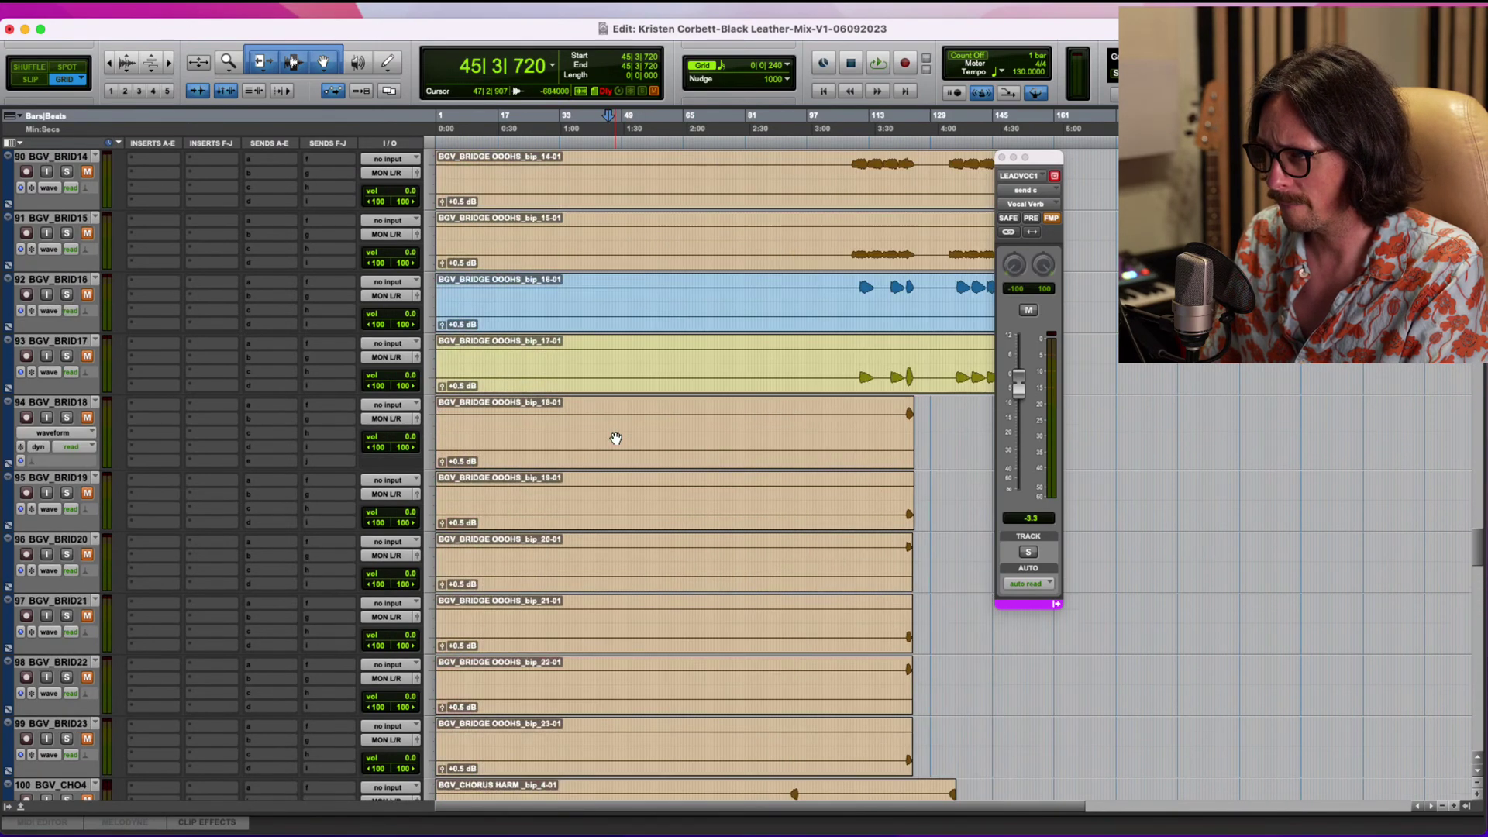
scroll(617, 439, up, 6)
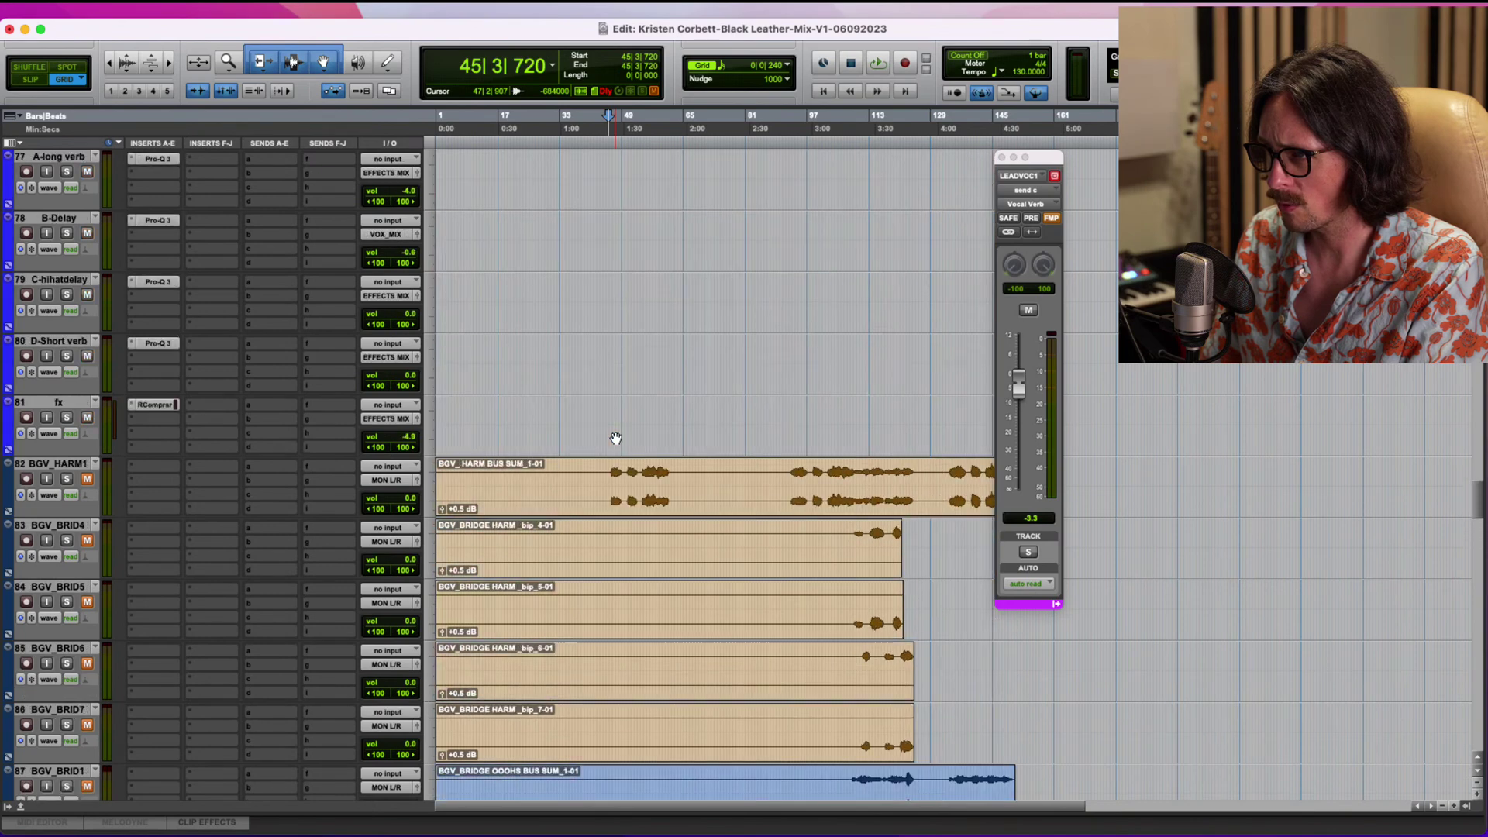
click(612, 483)
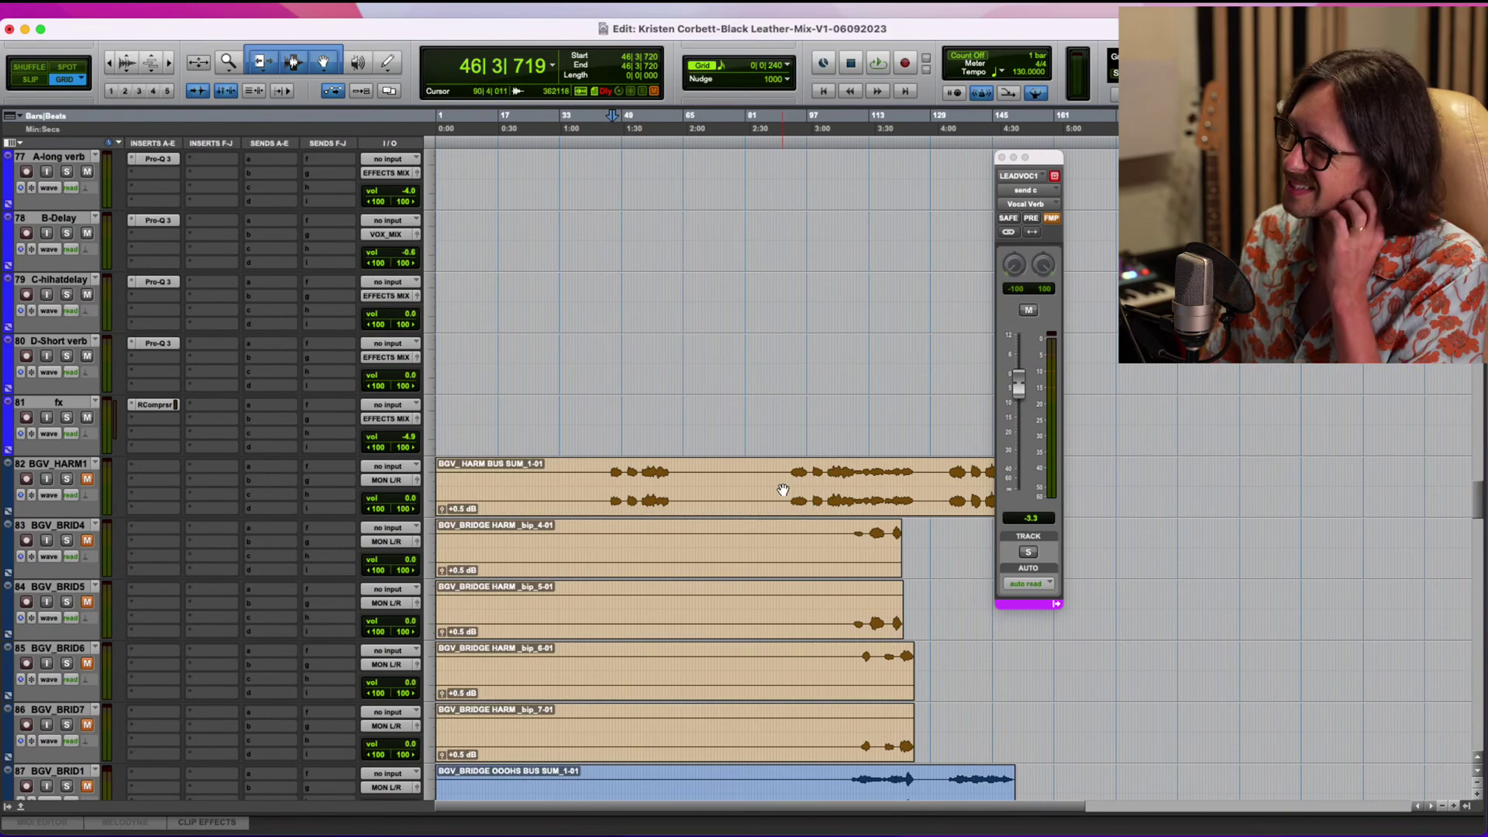
Compare the Pro-Q 3 equalizer curves on LEADVOC11, LEADVOC12 and LEADVOCA1, finishing back on LEADVOC11.
scroll(783, 492, up, 5)
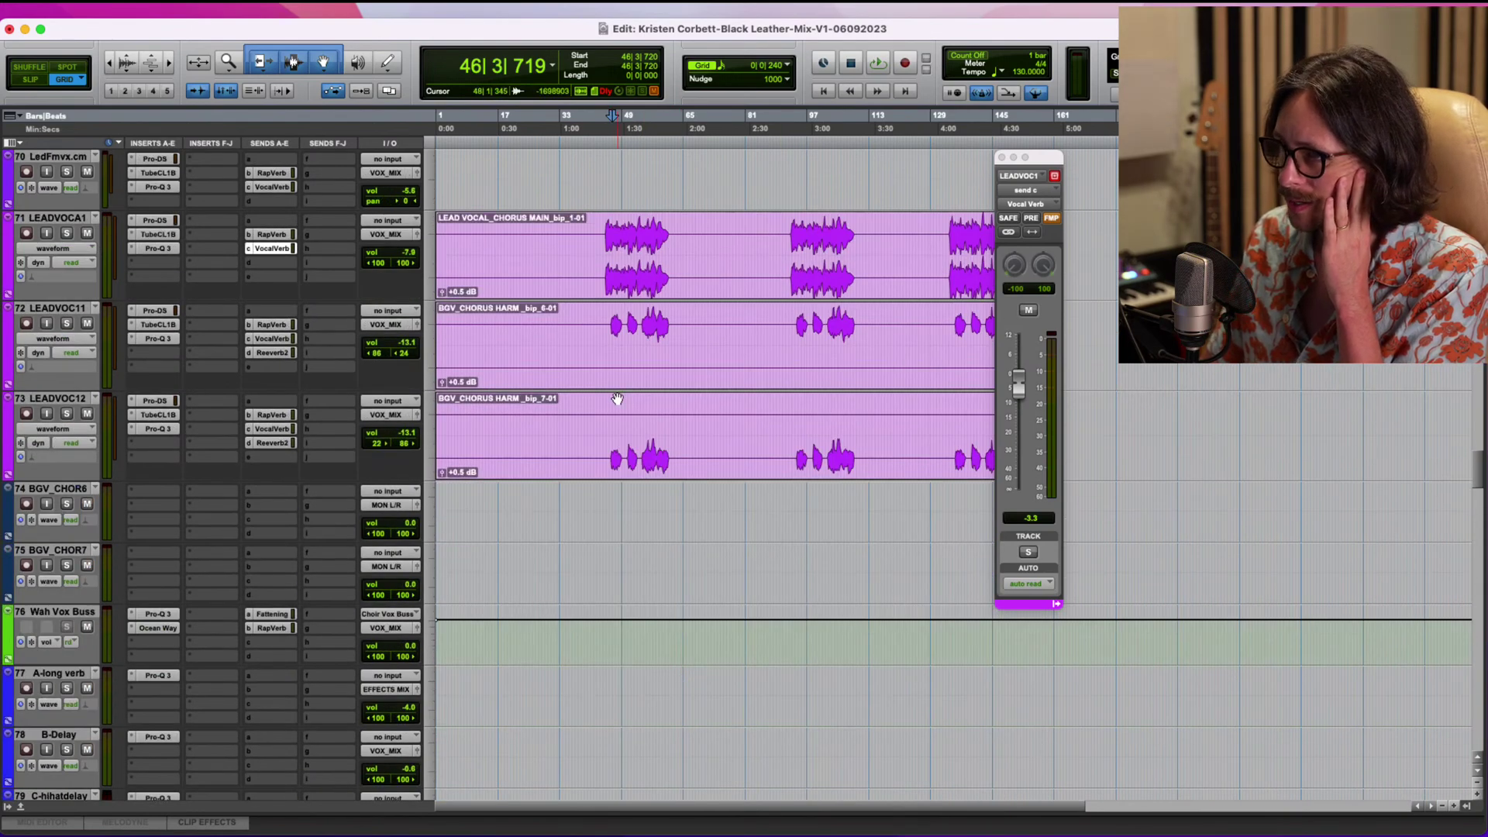
scroll(644, 382, down, 5)
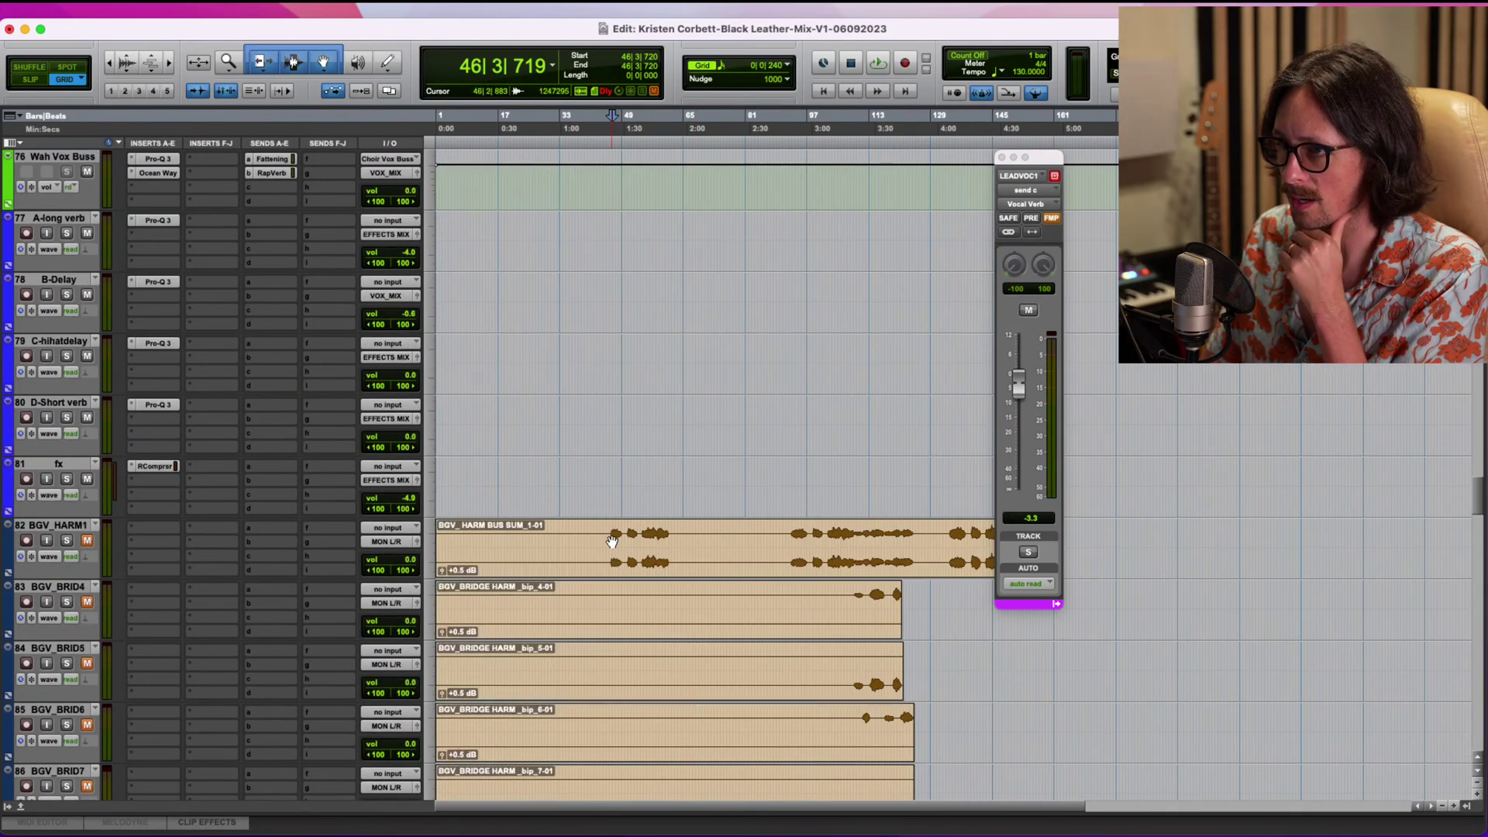
scroll(583, 535, up, 6)
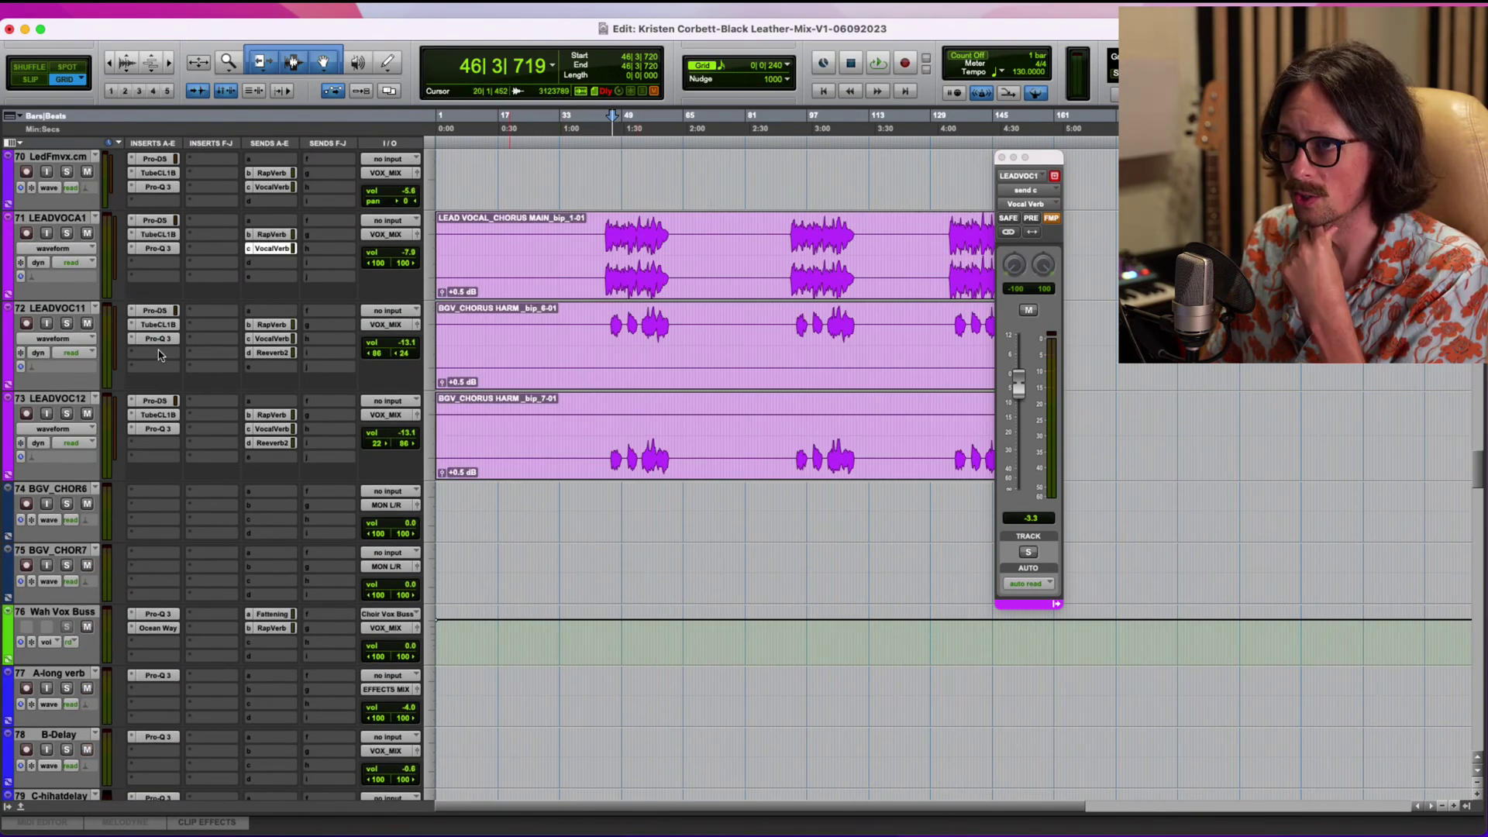
click(158, 339)
mouse_move(745, 296)
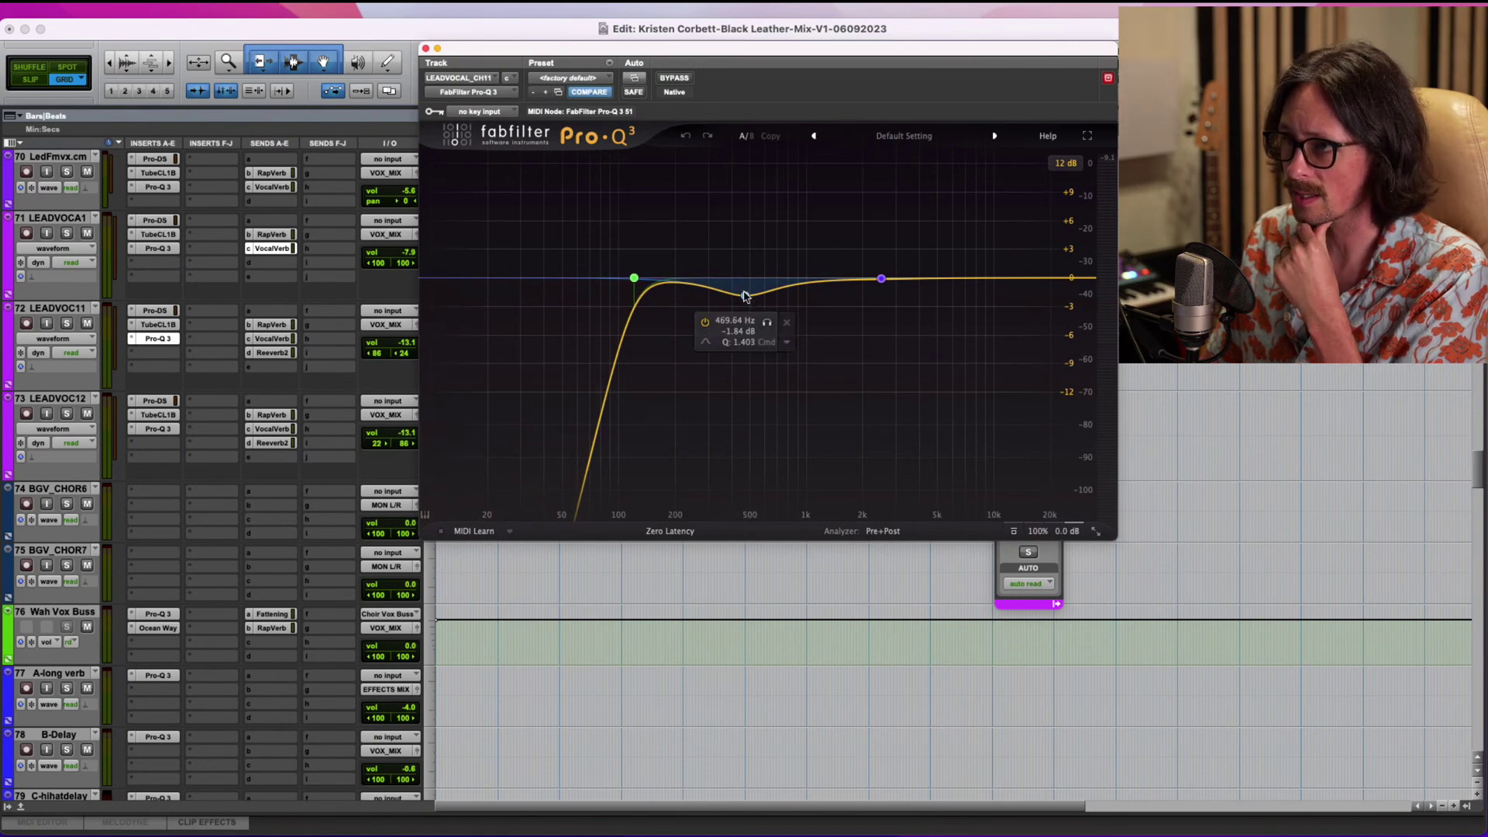
click(160, 428)
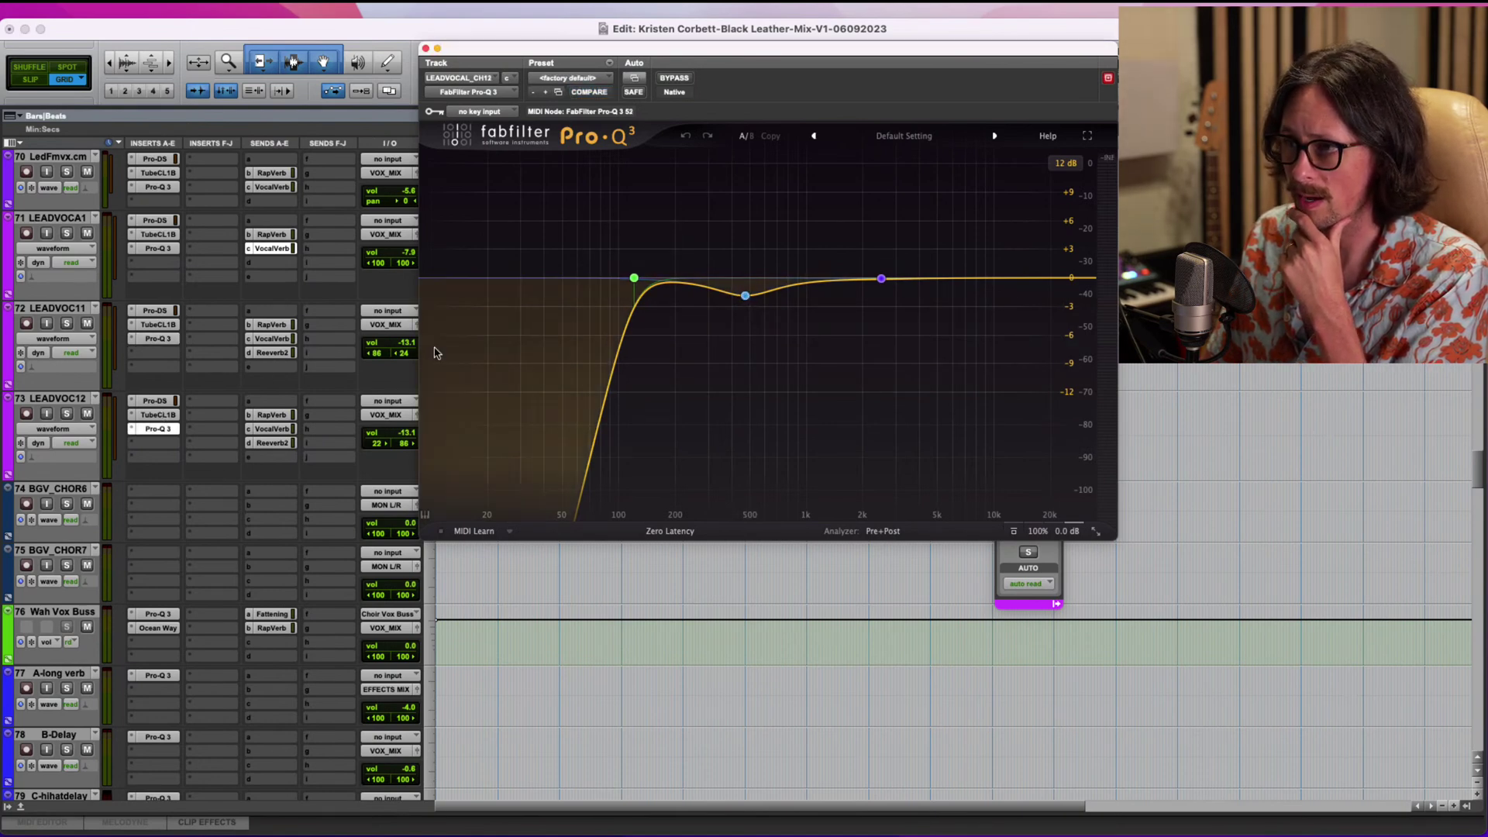
click(161, 249)
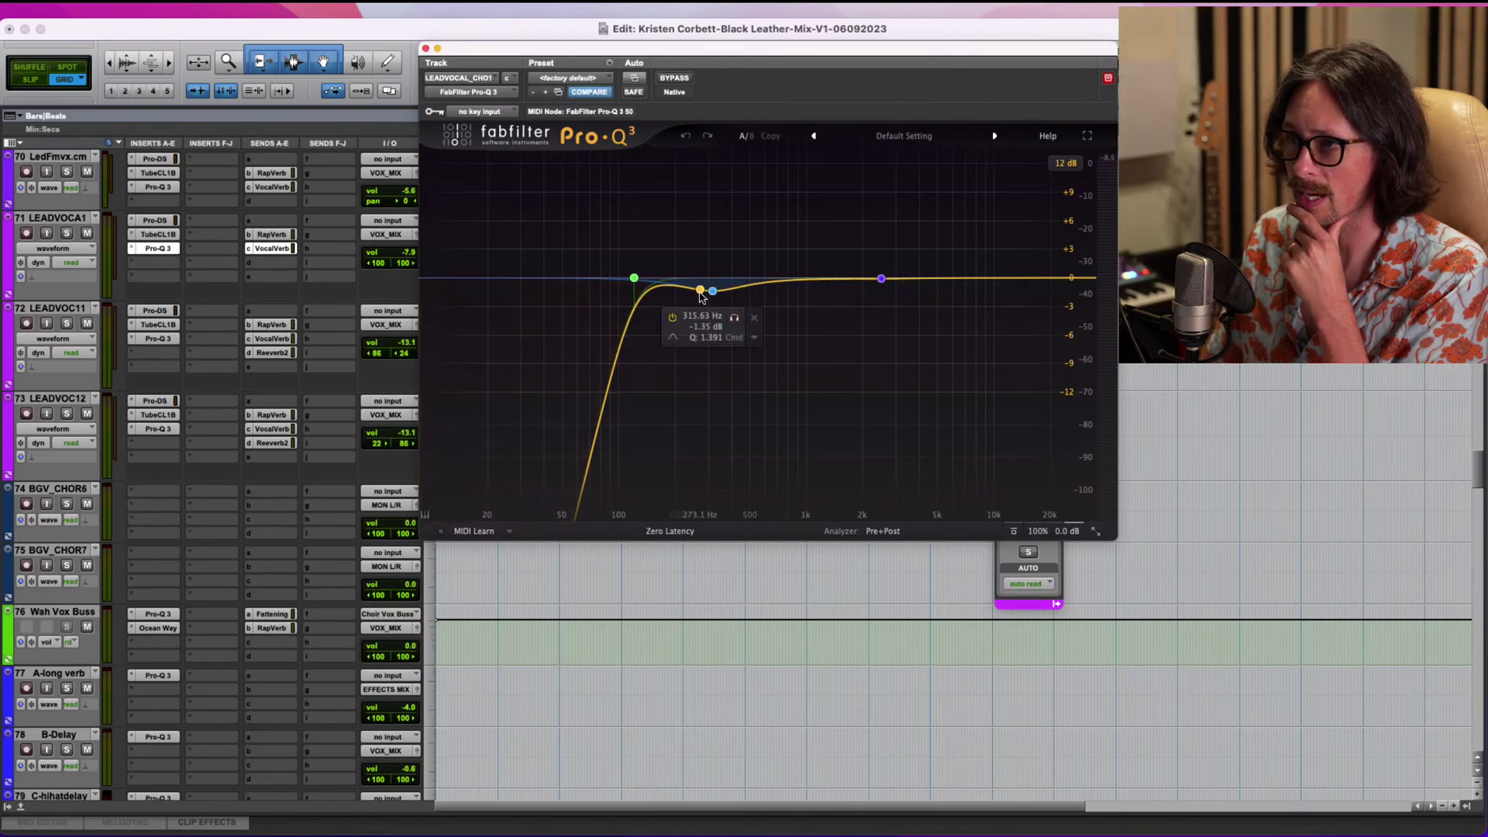
click(157, 339)
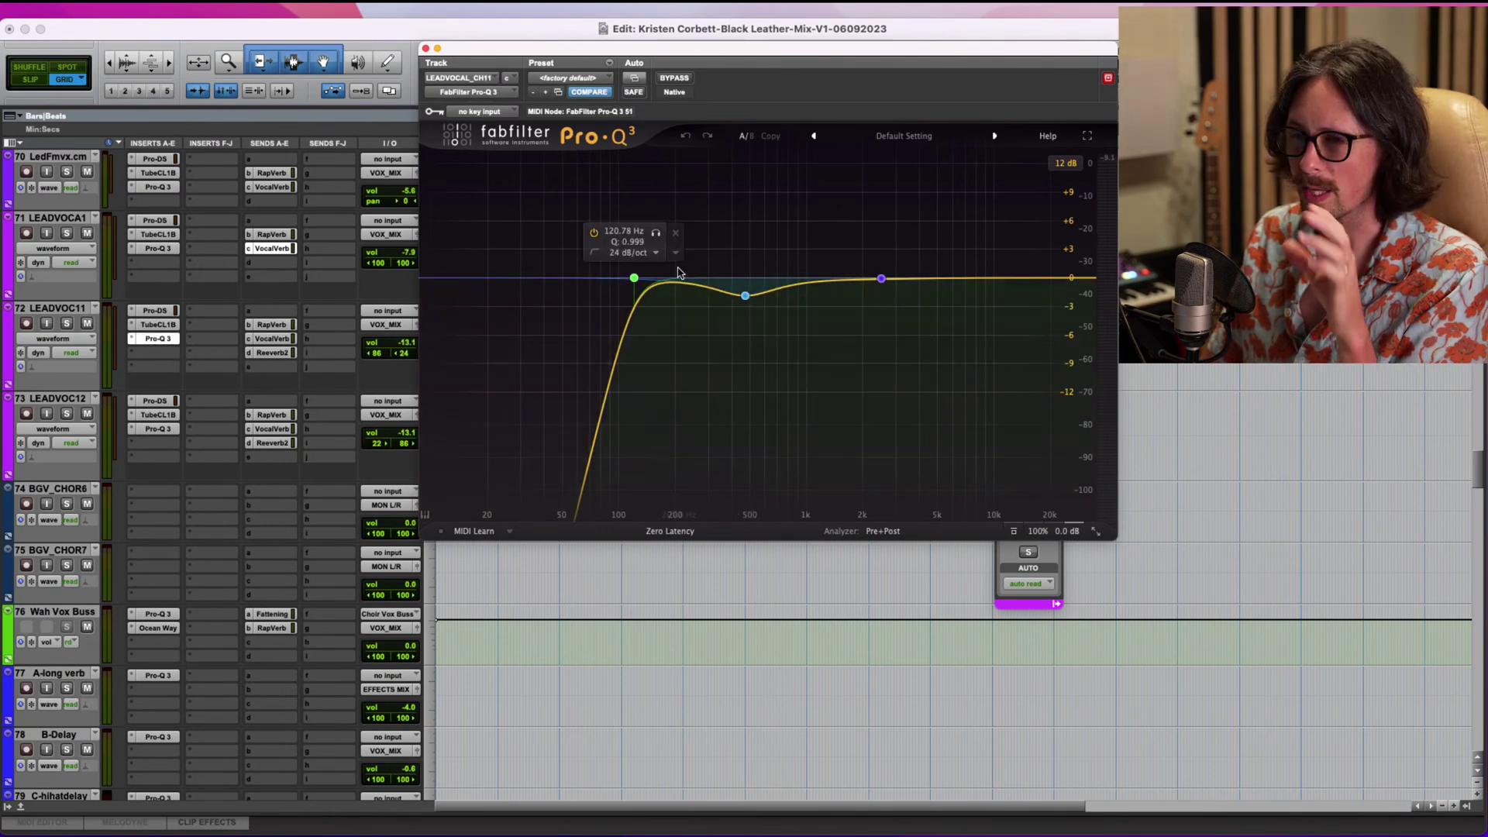
click(425, 49)
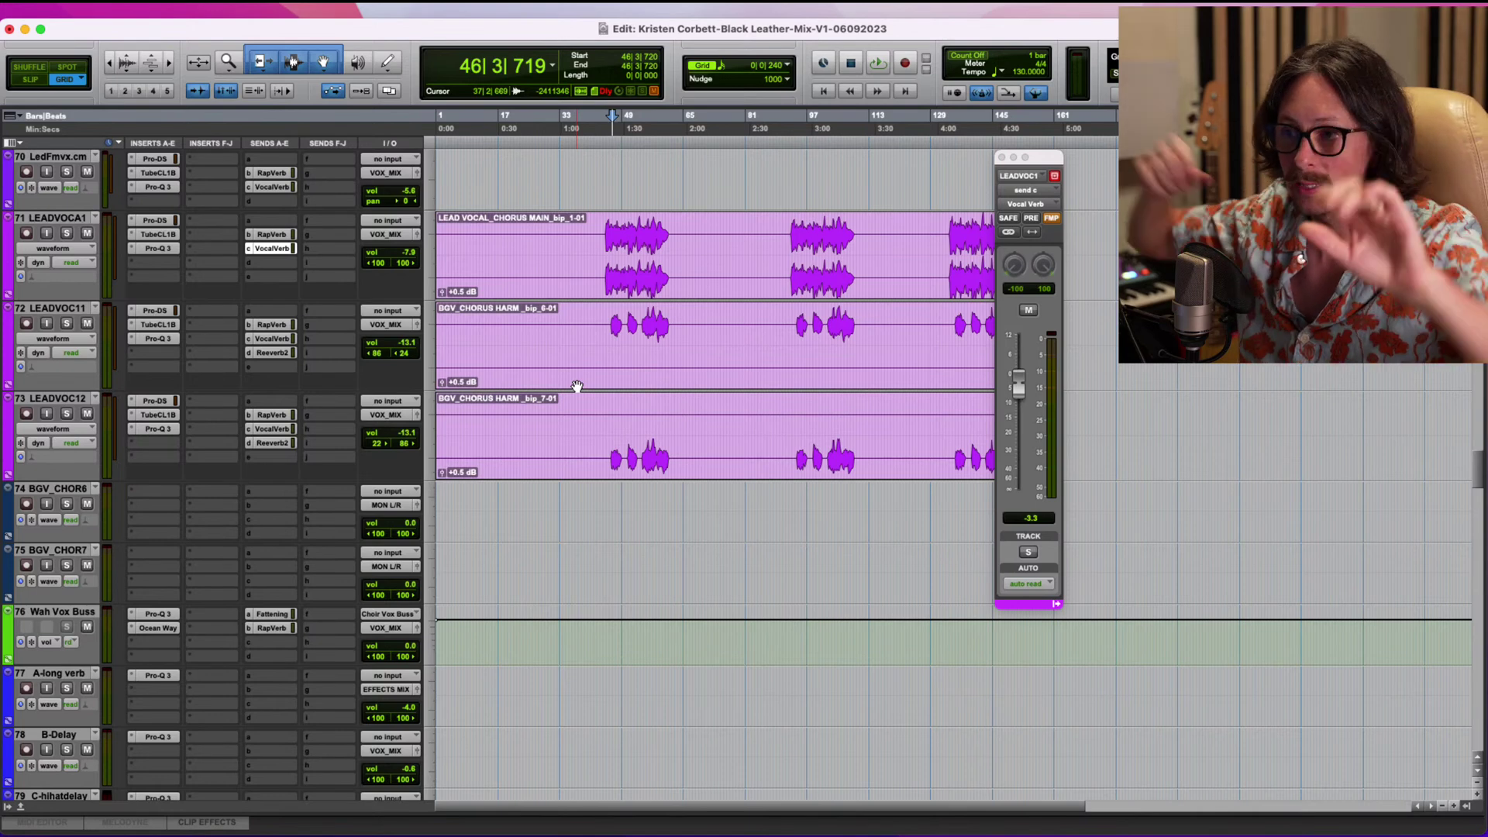
Review LEADVOC11's Reeverb 2 send and the Pro-Q 3, ValhallaSpaceModulator and ValhallaVintageVerb settings on the Reeeverb 2 return track.
click(269, 354)
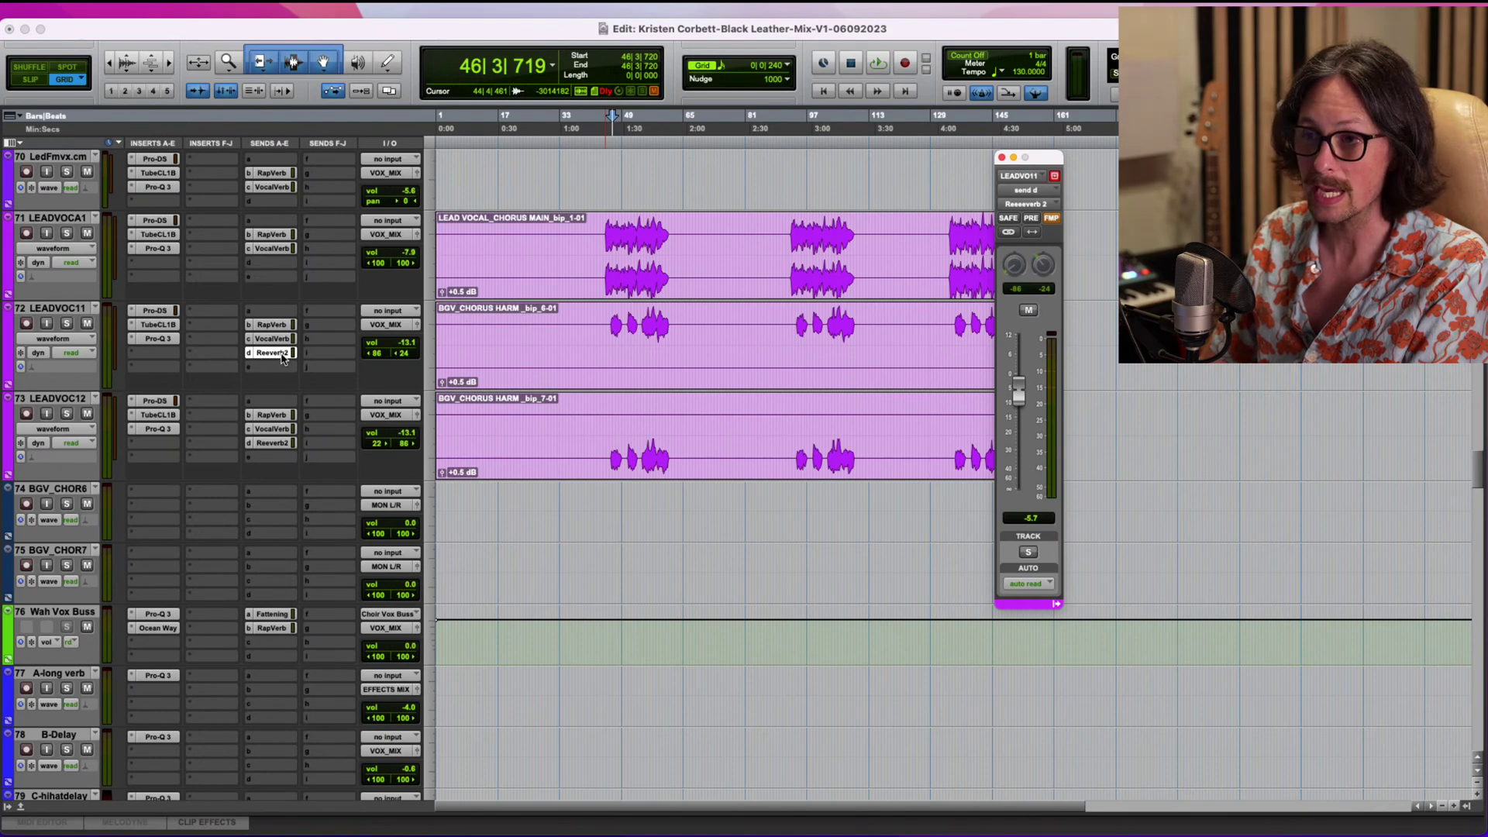
scroll(591, 351, up, 15)
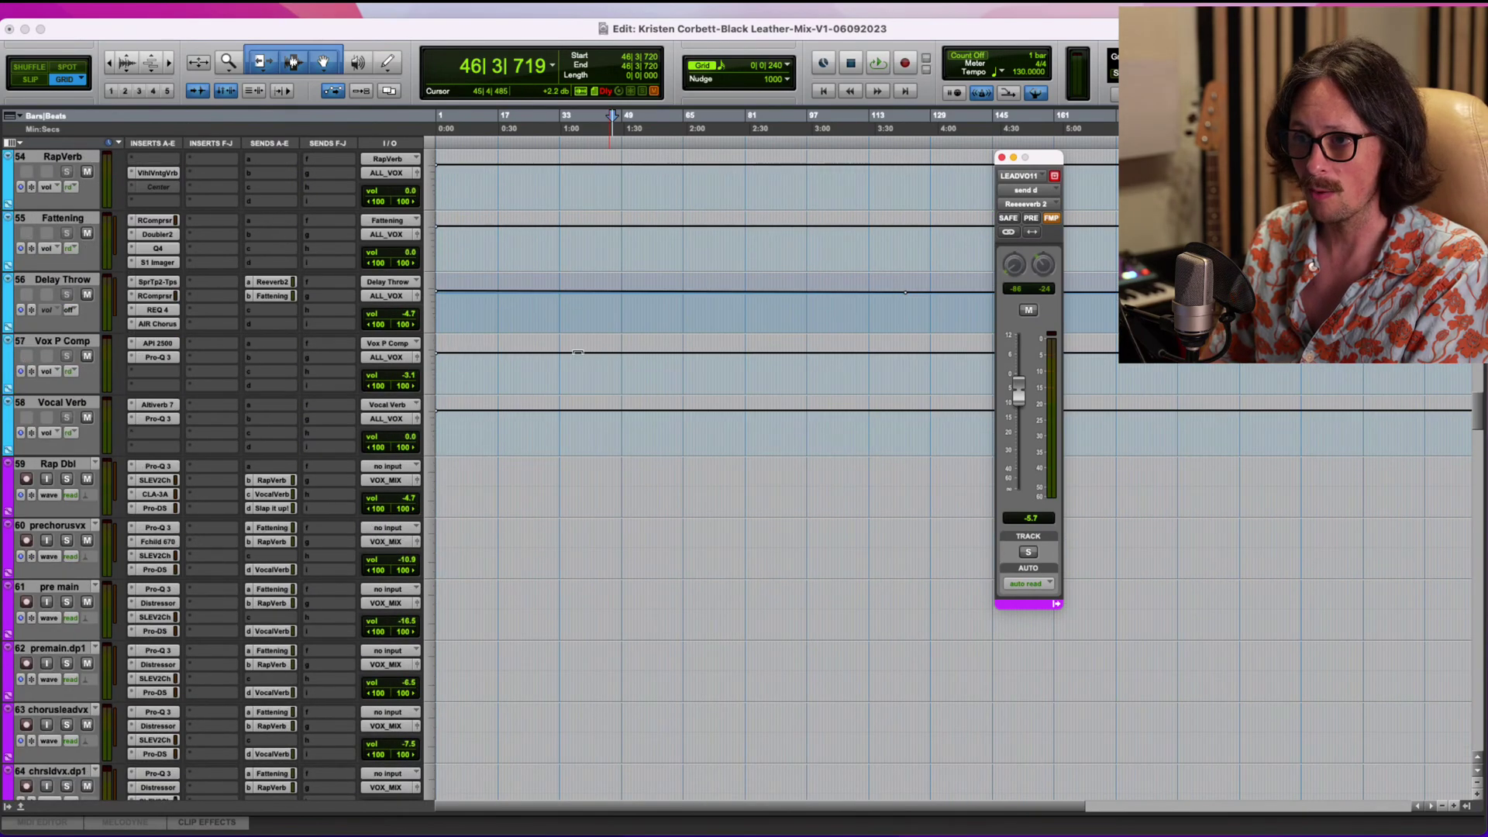
scroll(152, 338, up, 3)
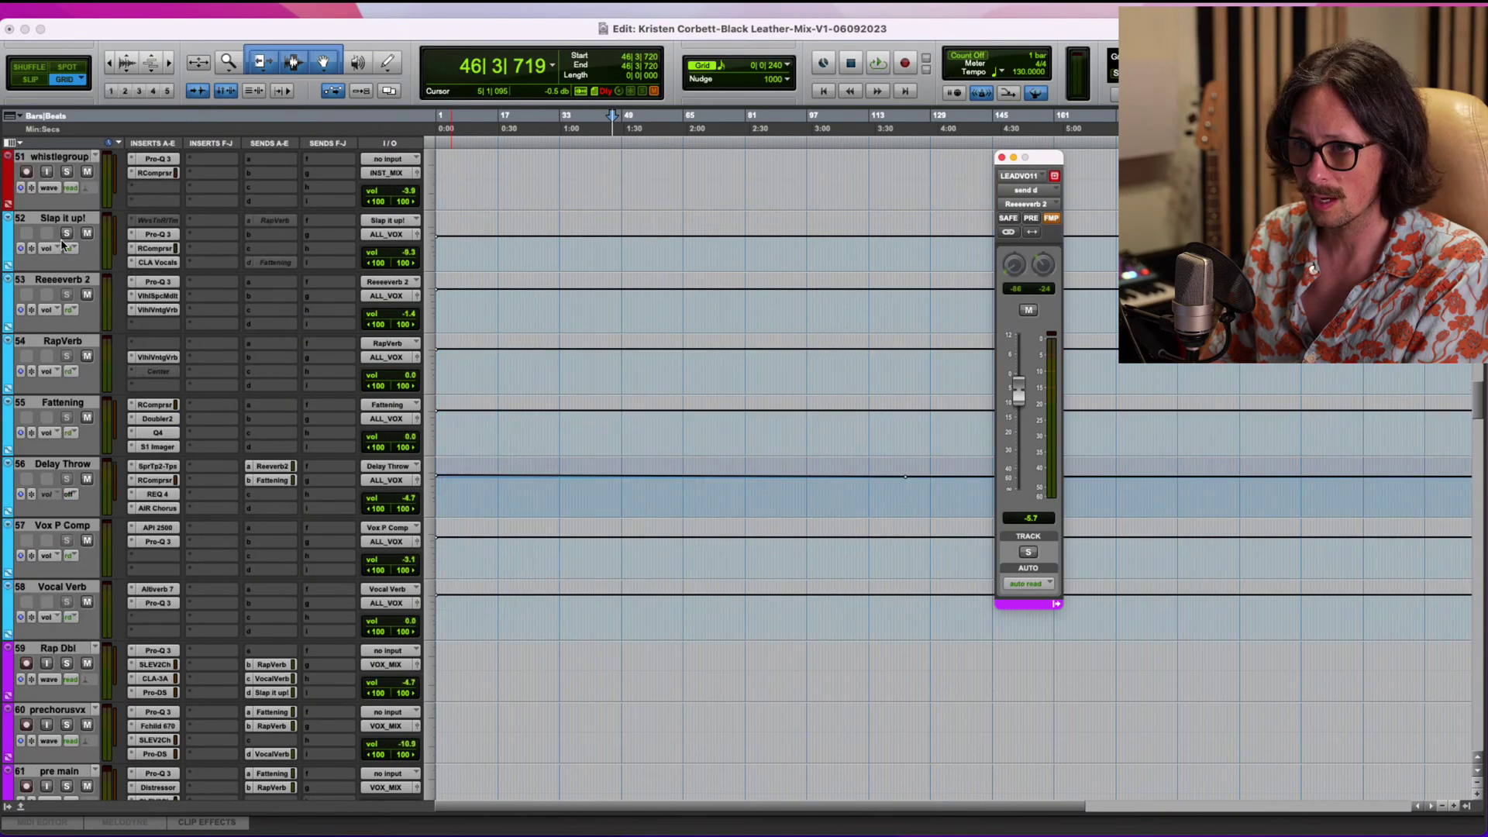
click(59, 279)
click(157, 282)
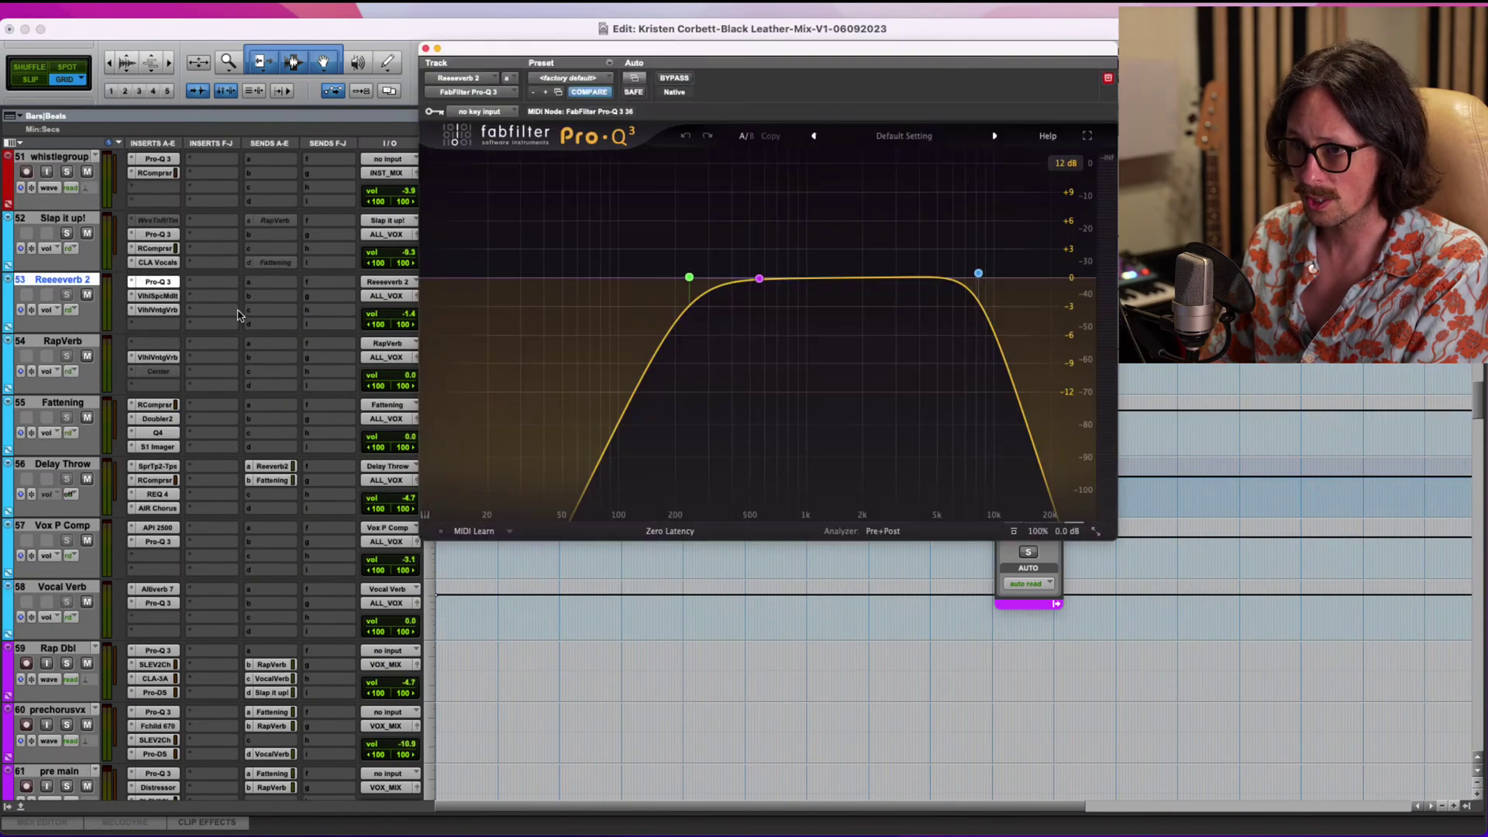
click(159, 296)
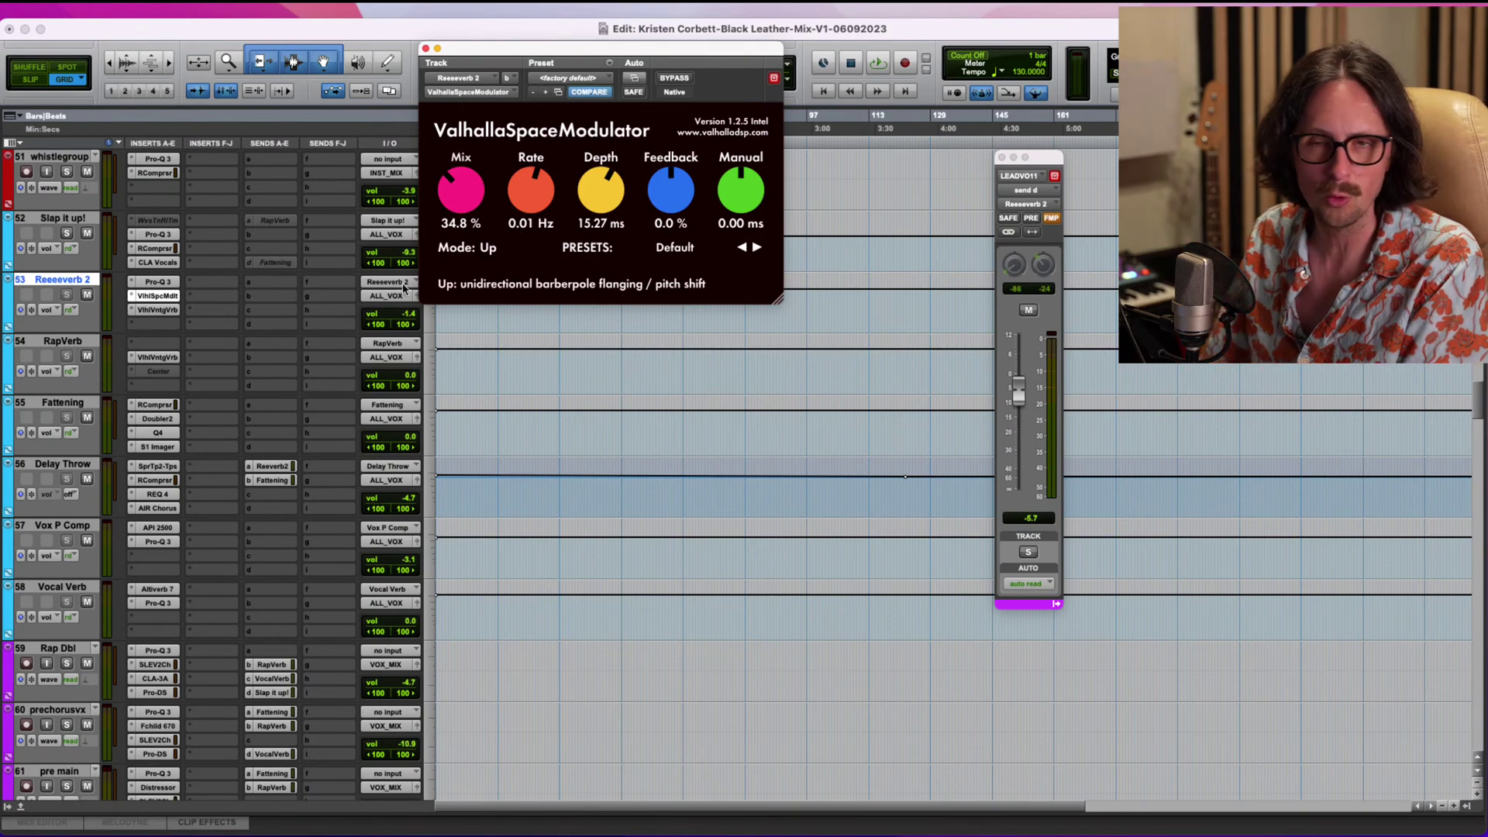
click(158, 310)
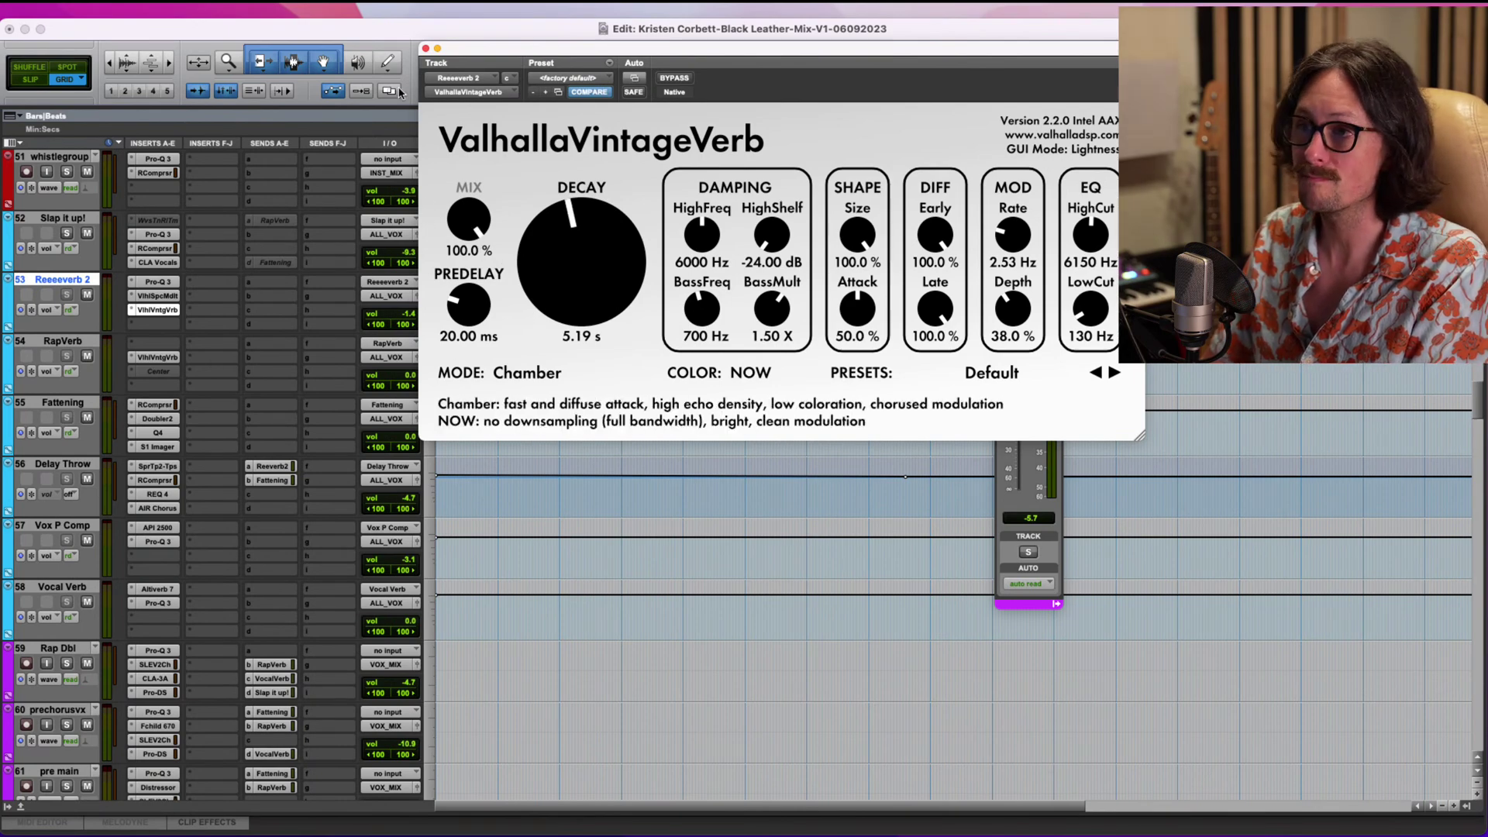
drag(467, 314, 466, 301)
click(426, 48)
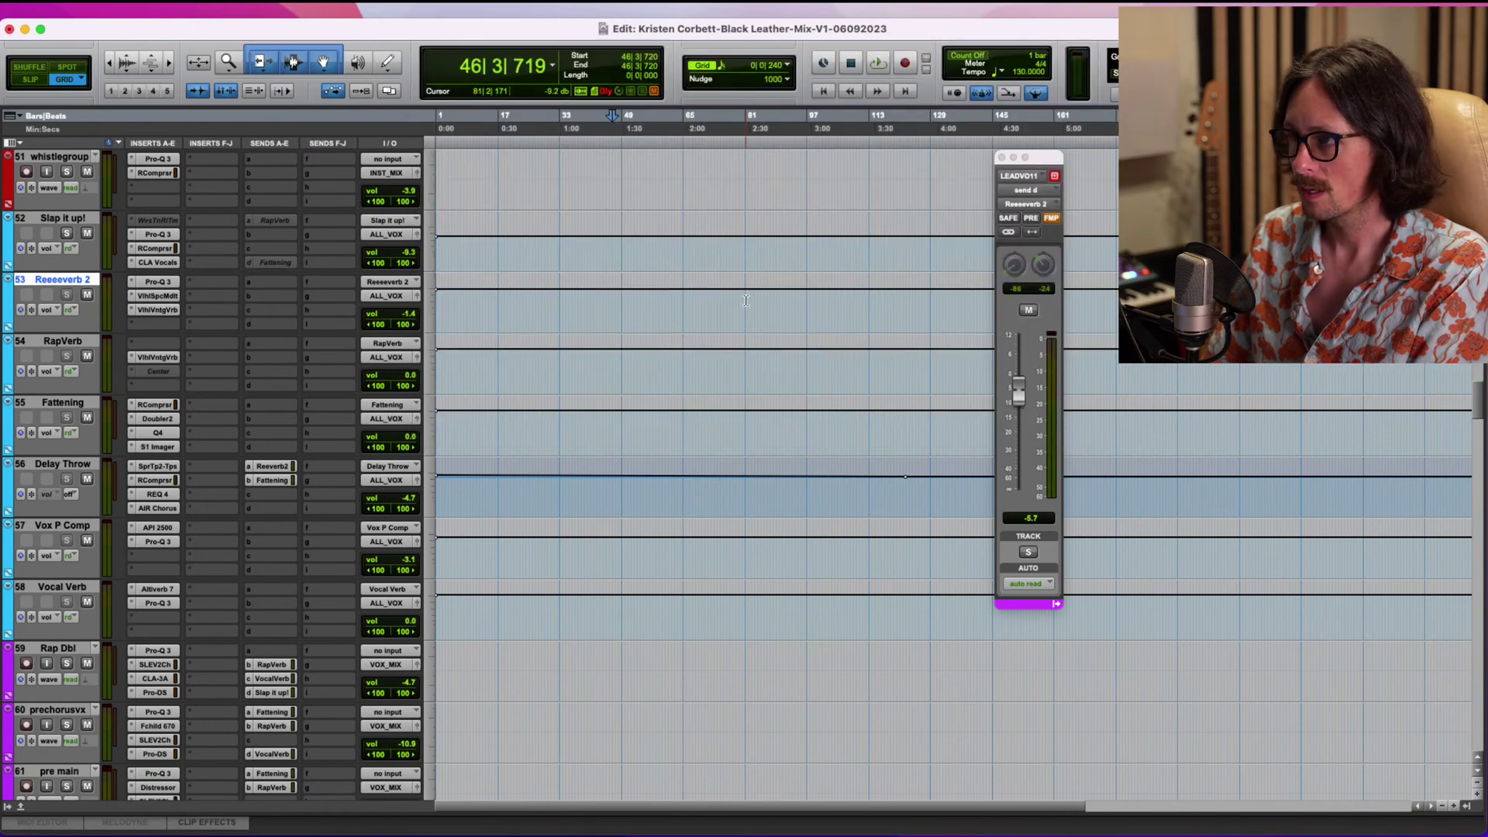
Solo the LEADVOC11 and LEADVOC12 harmony tracks and play from 46|3|719.
scroll(589, 349, down, 15)
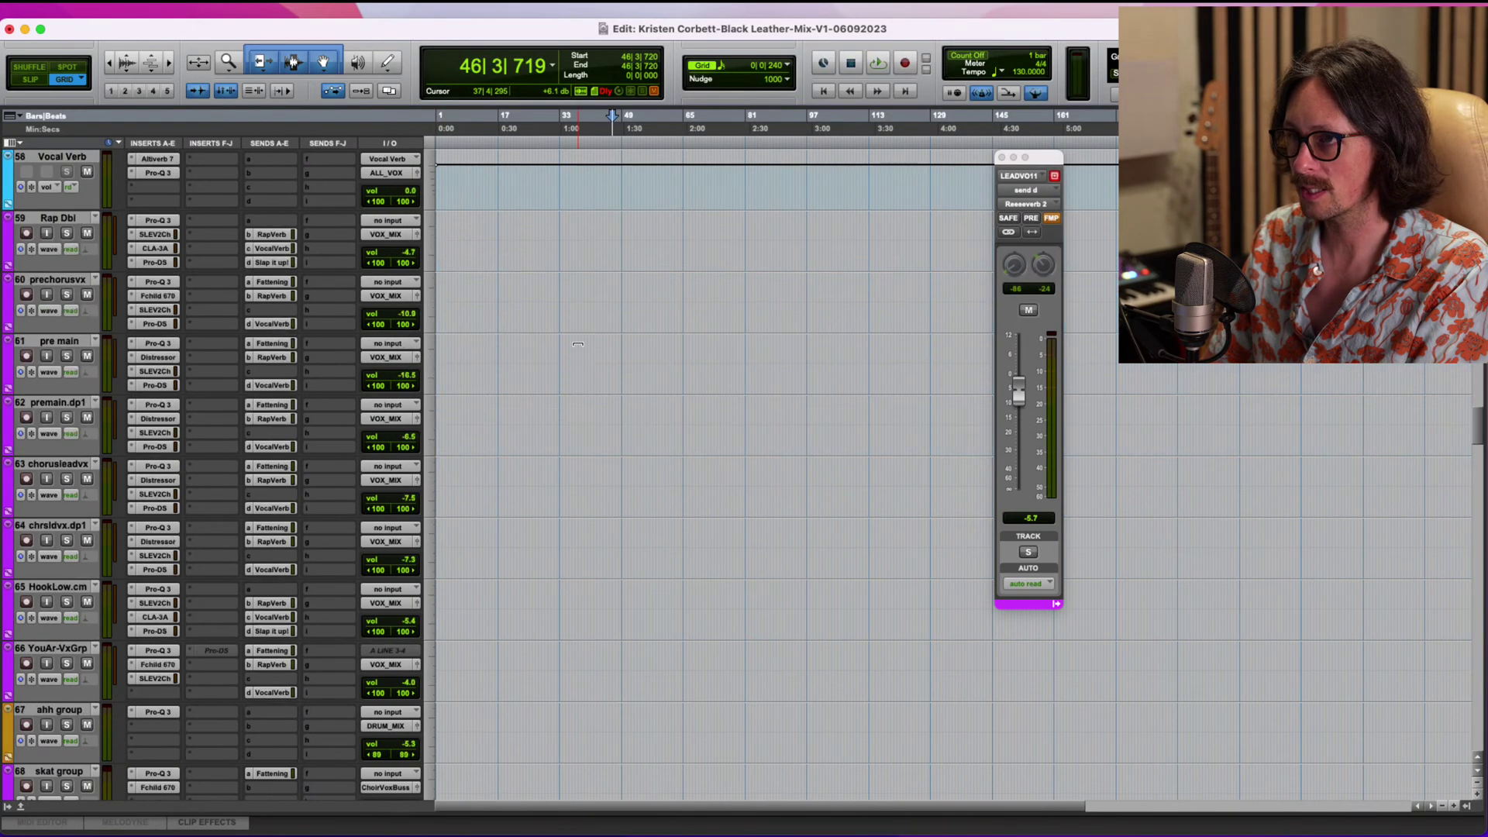
scroll(641, 438, down, 10)
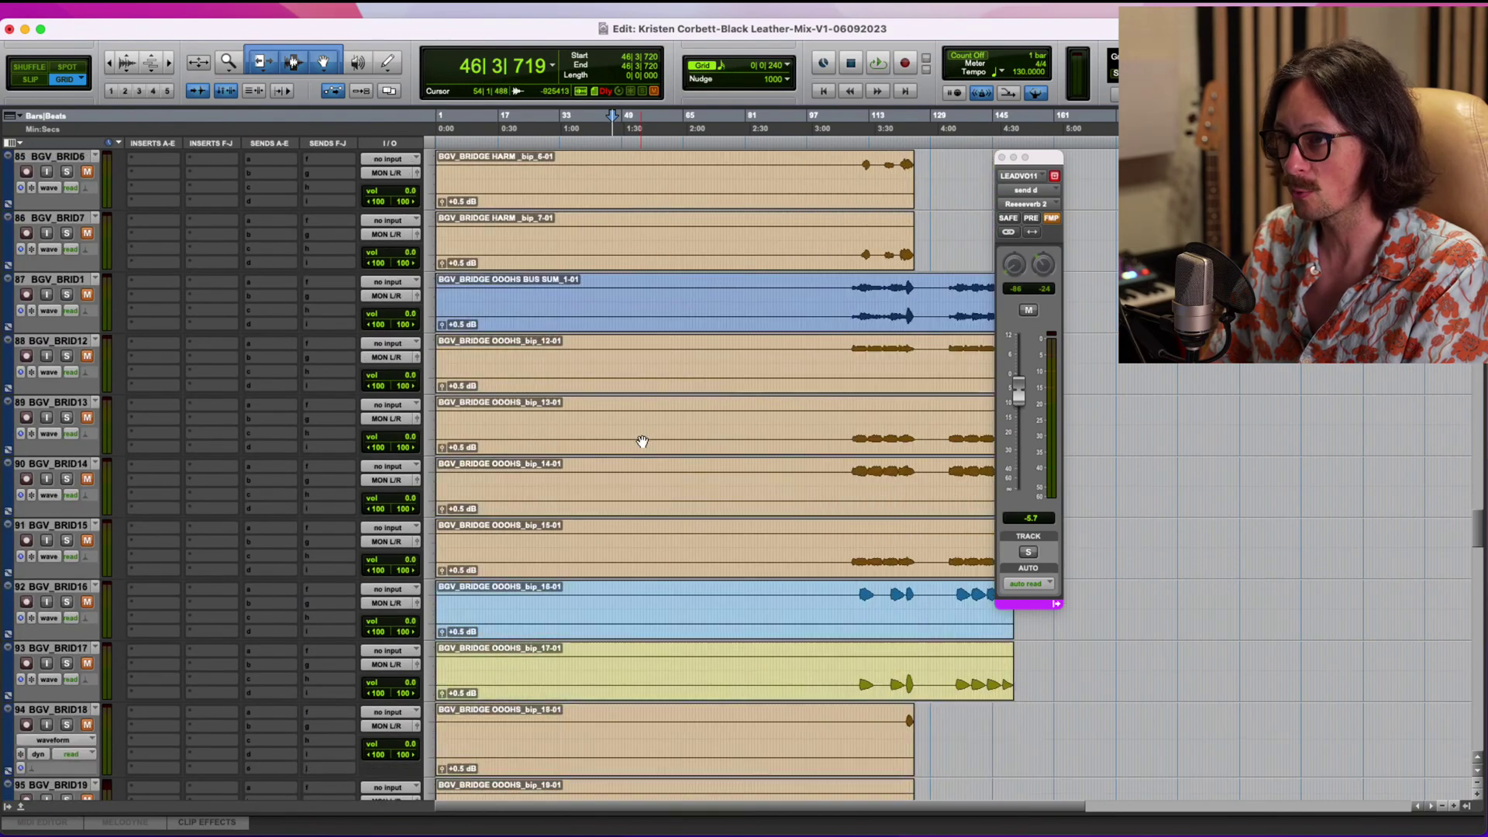
scroll(636, 447, up, 8)
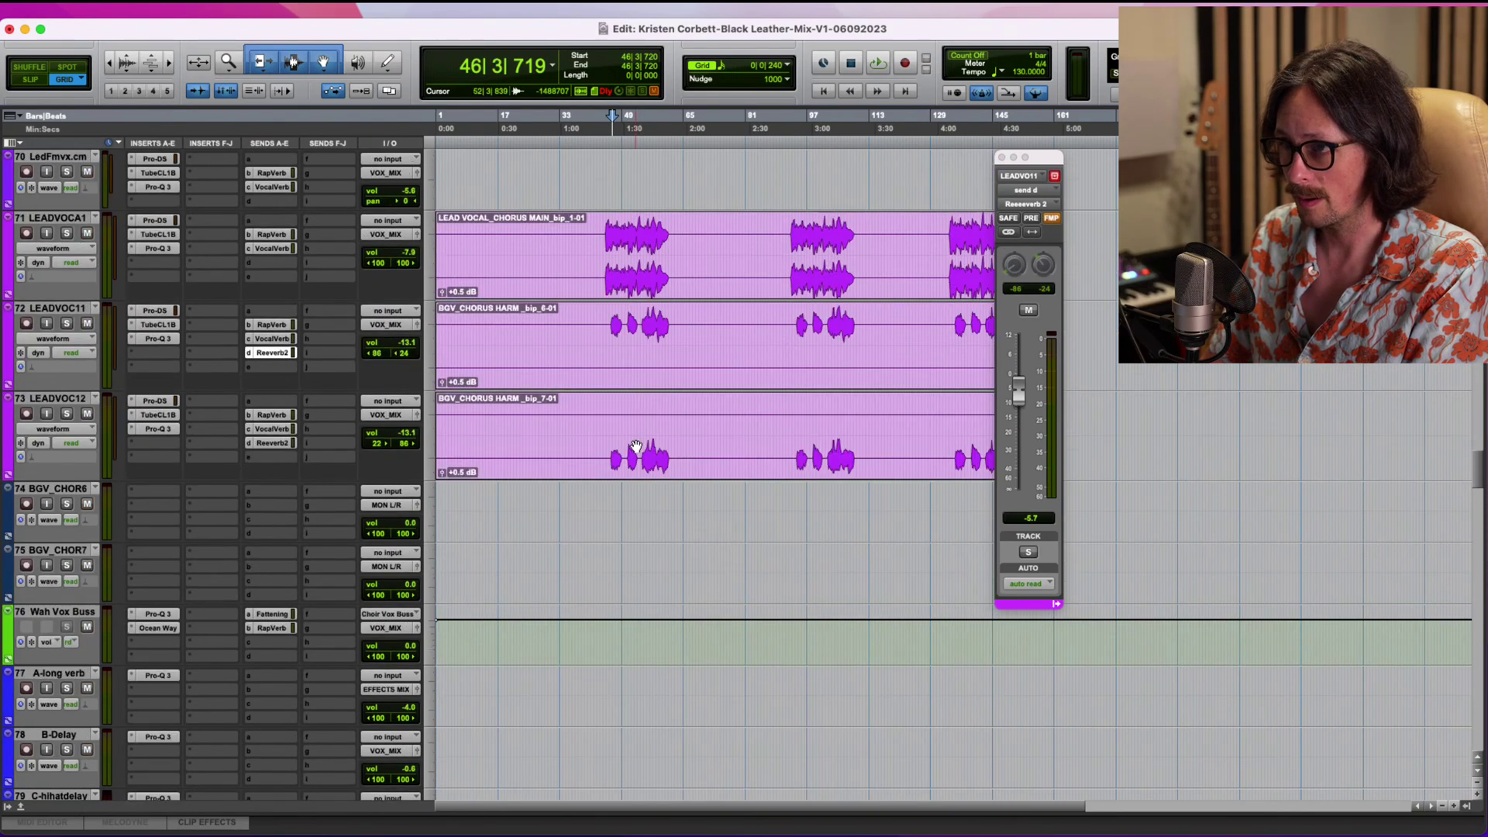
click(66, 324)
click(67, 413)
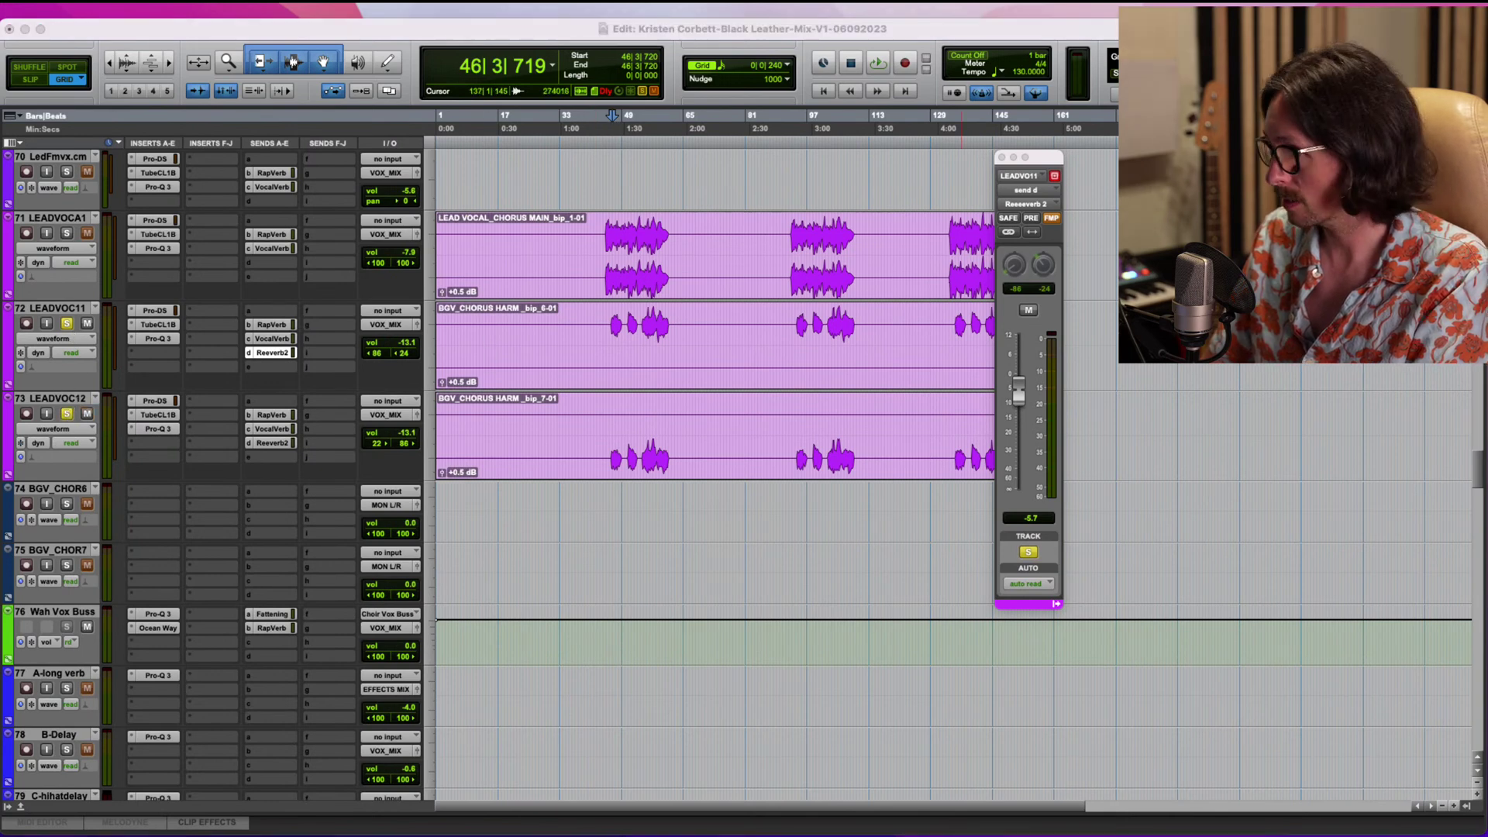
key(space)
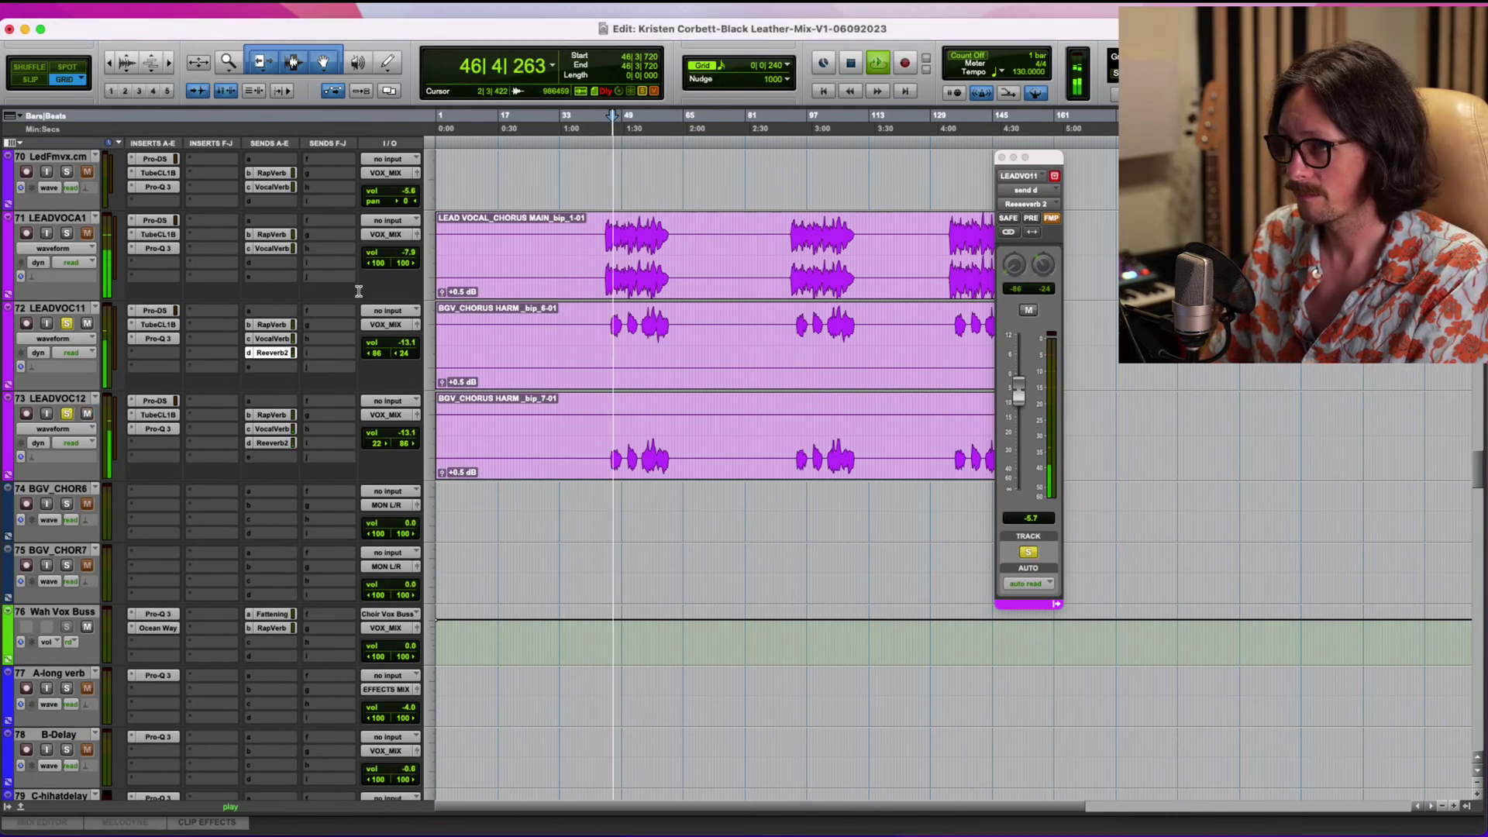
Raise LEADVOC11's Reeverb 2 send level to +1.8 dB during playback, stop playback and close the send window.
click(288, 355)
click(287, 353)
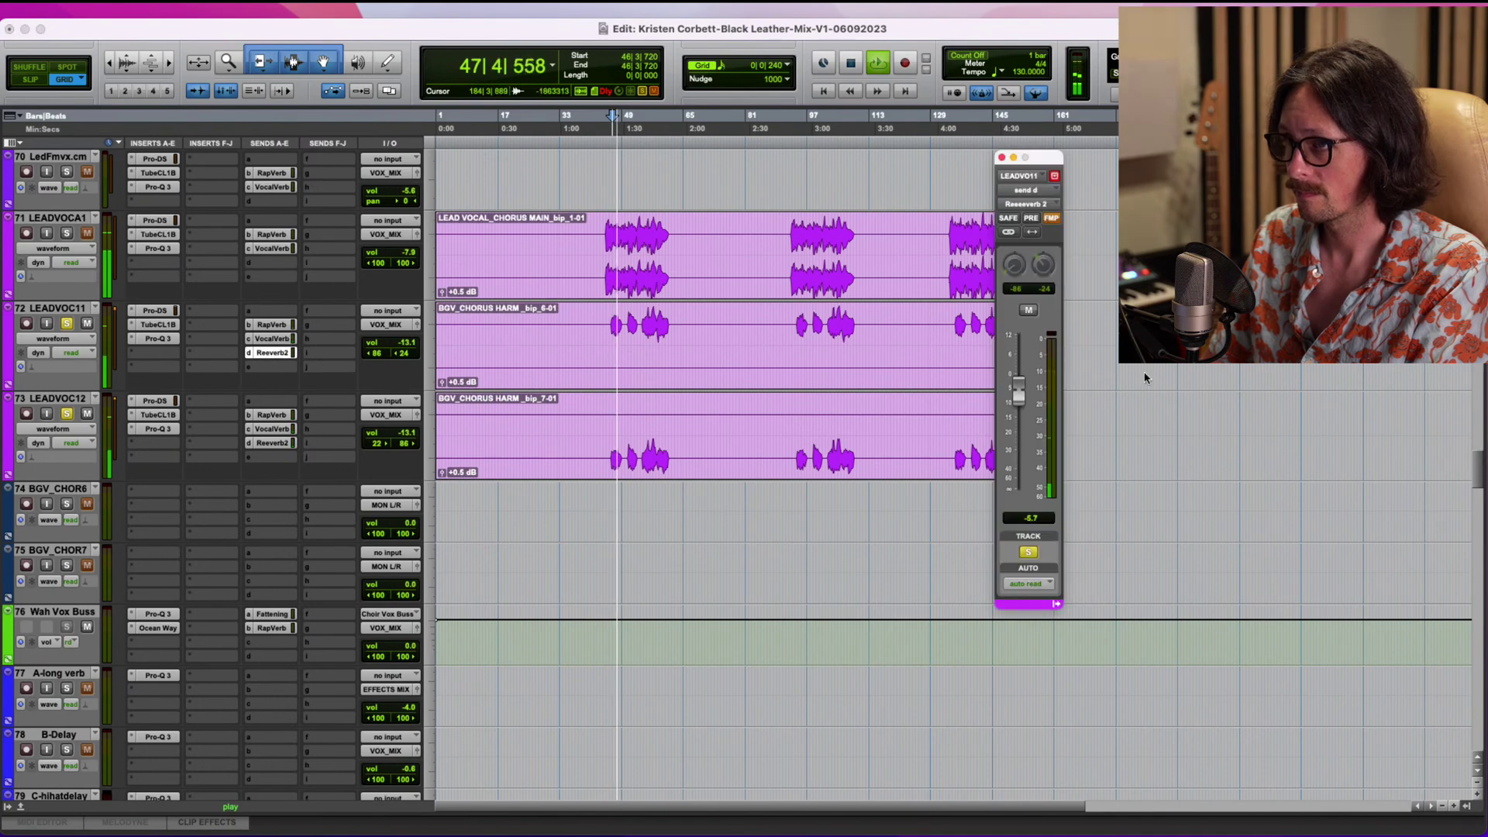
mouse_move(1018, 396)
mouse_down()
mouse_move(1024, 338)
mouse_move(1019, 373)
mouse_up()
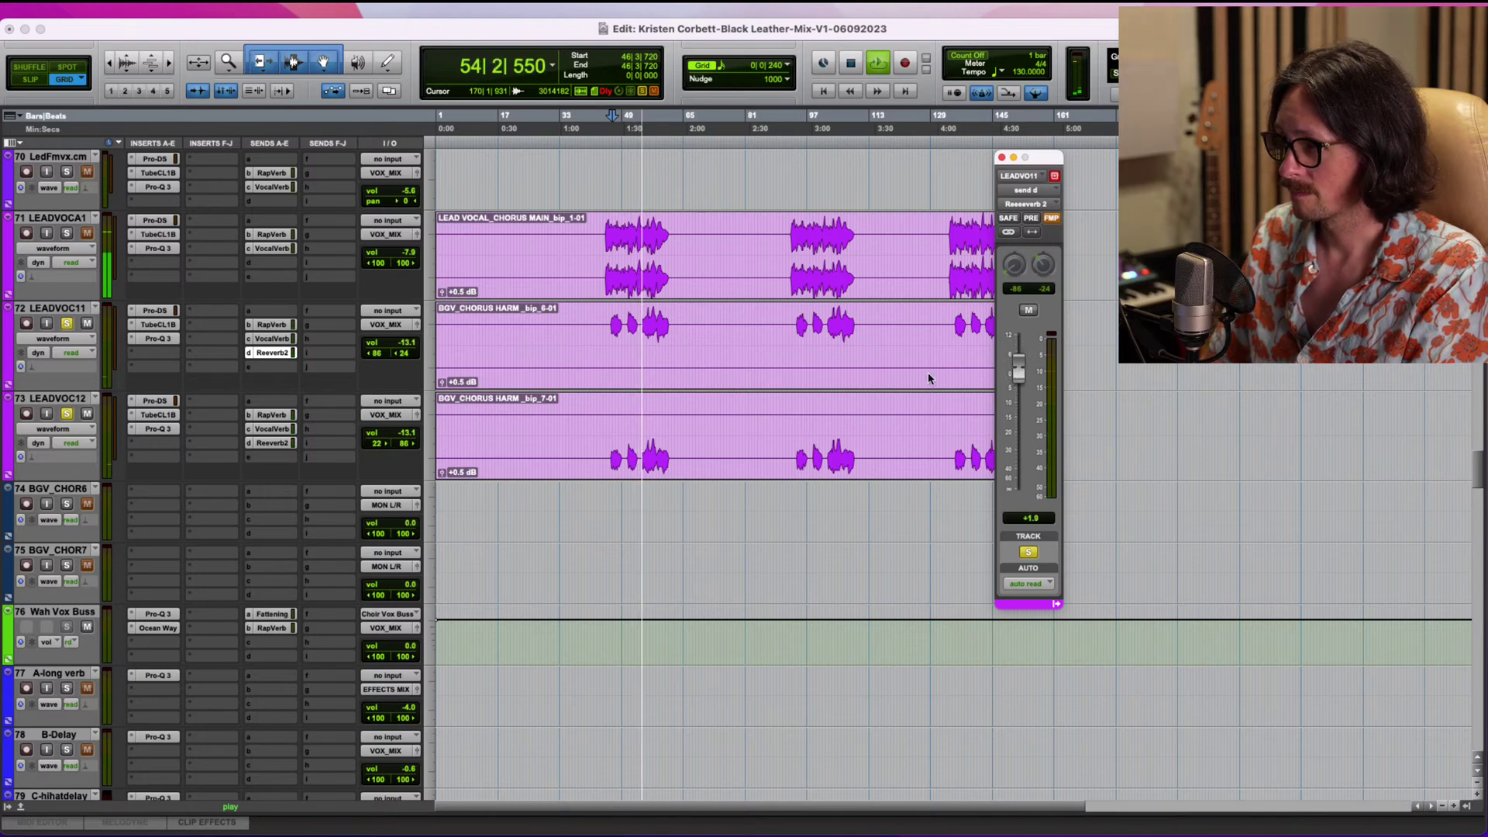
key(space)
click(278, 355)
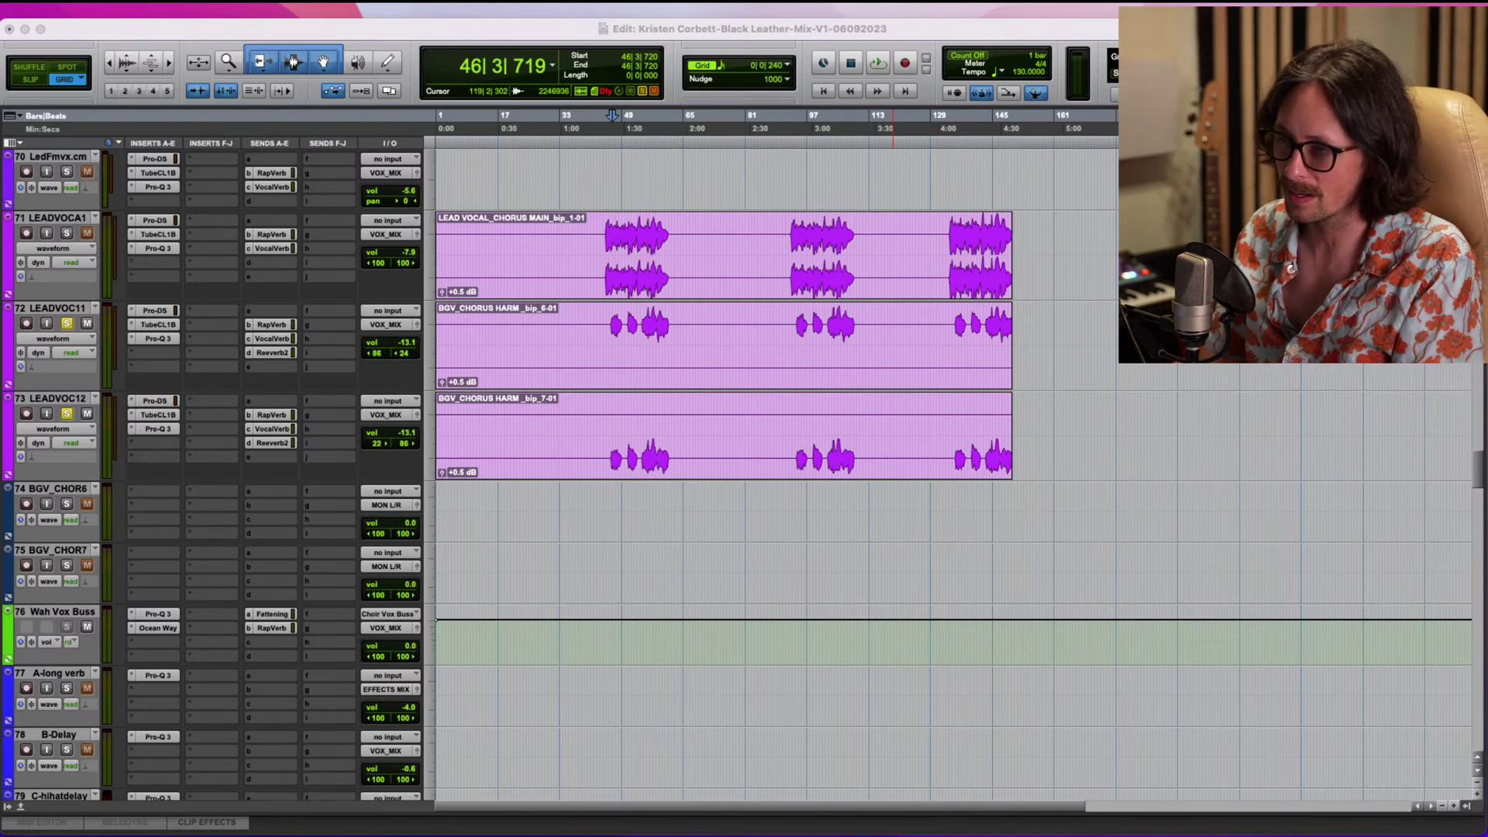
Set LEADVOC12's Reeverb 2 send level to -2.7 dB and copy that send onto LEADVOC11.
click(515, 31)
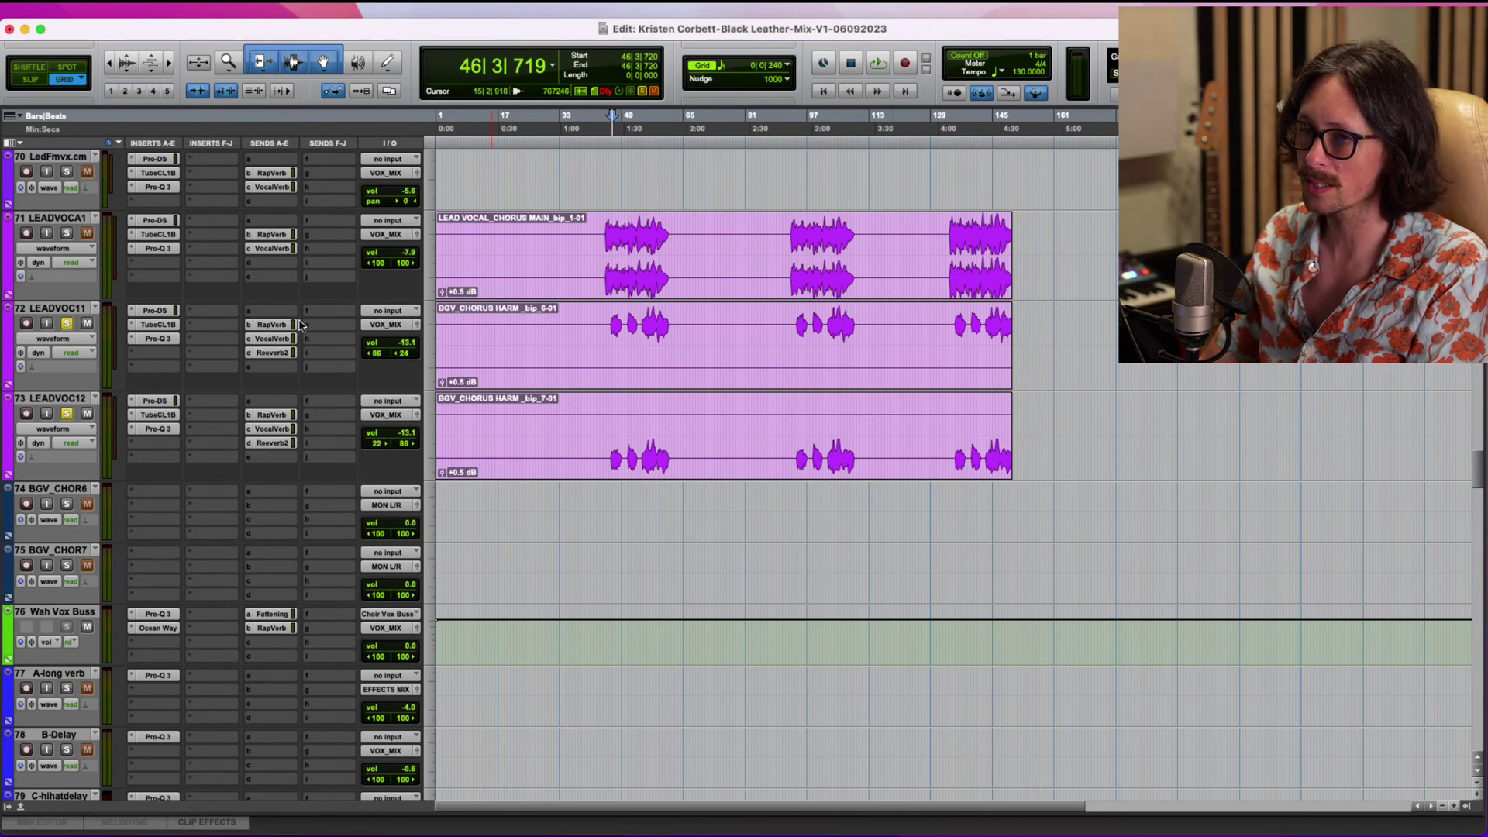
click(285, 356)
click(284, 356)
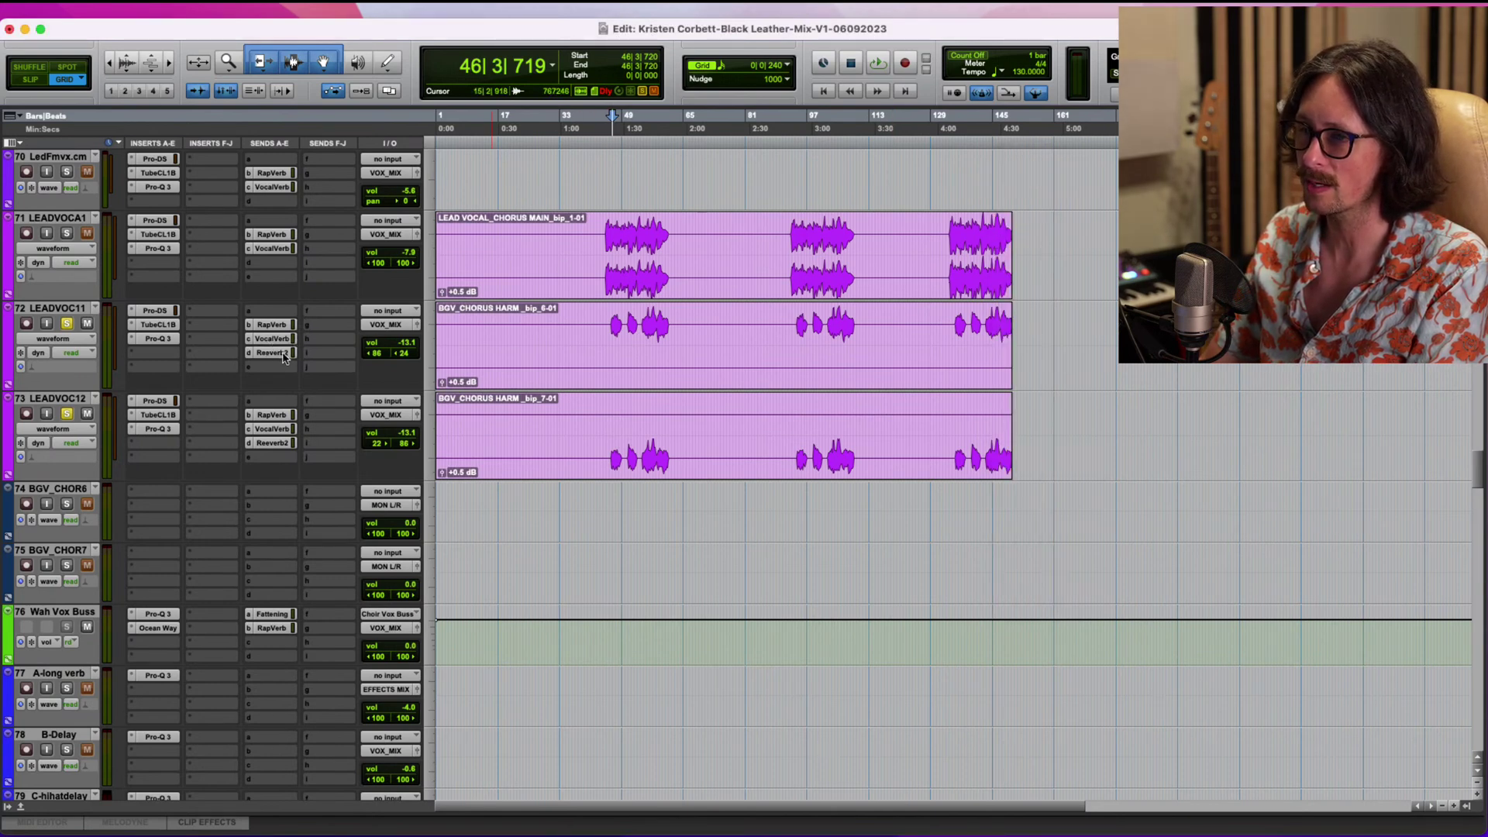
click(273, 443)
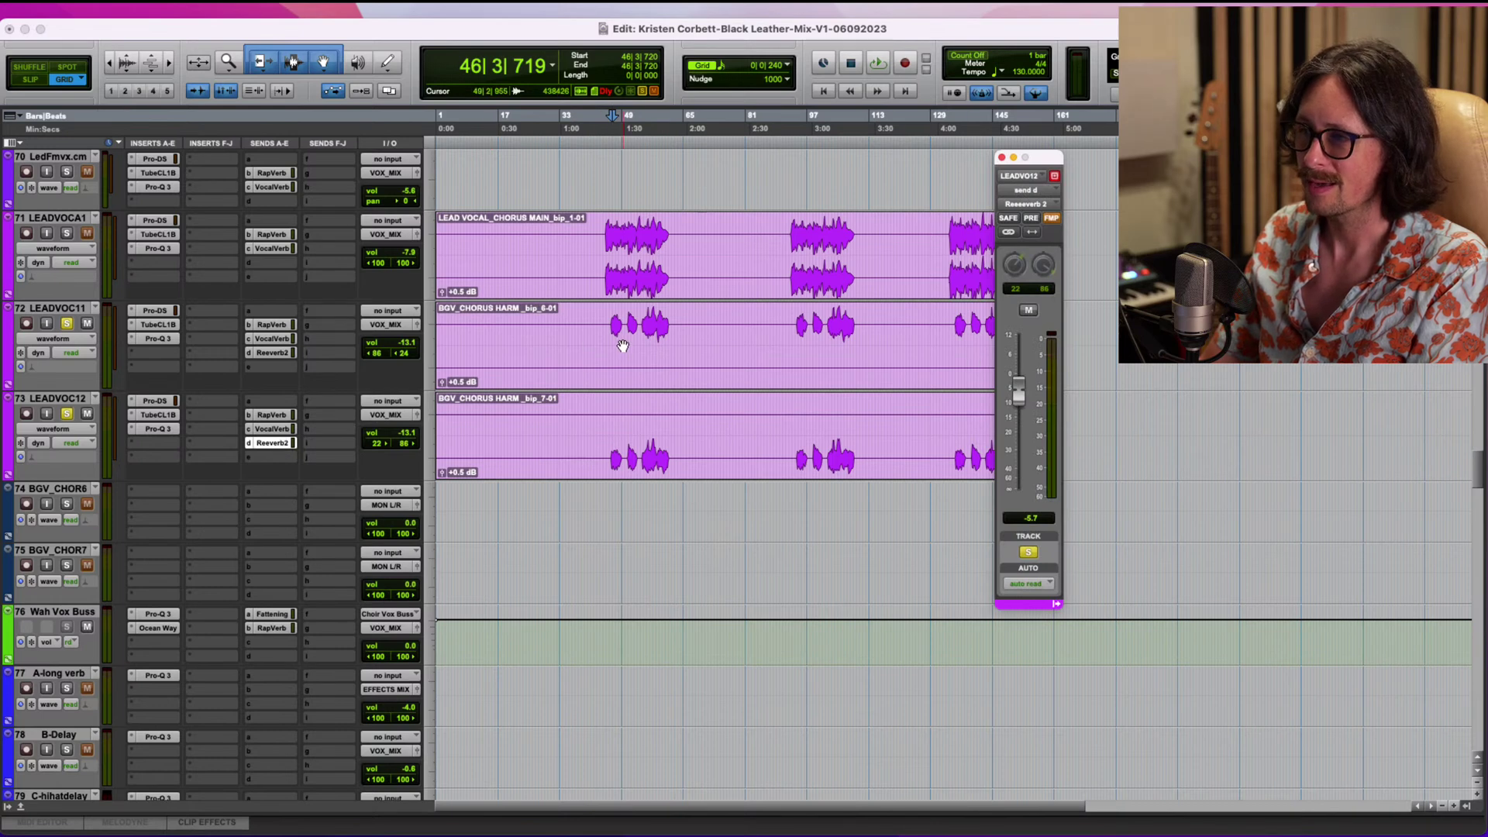
drag(1019, 393, 1019, 385)
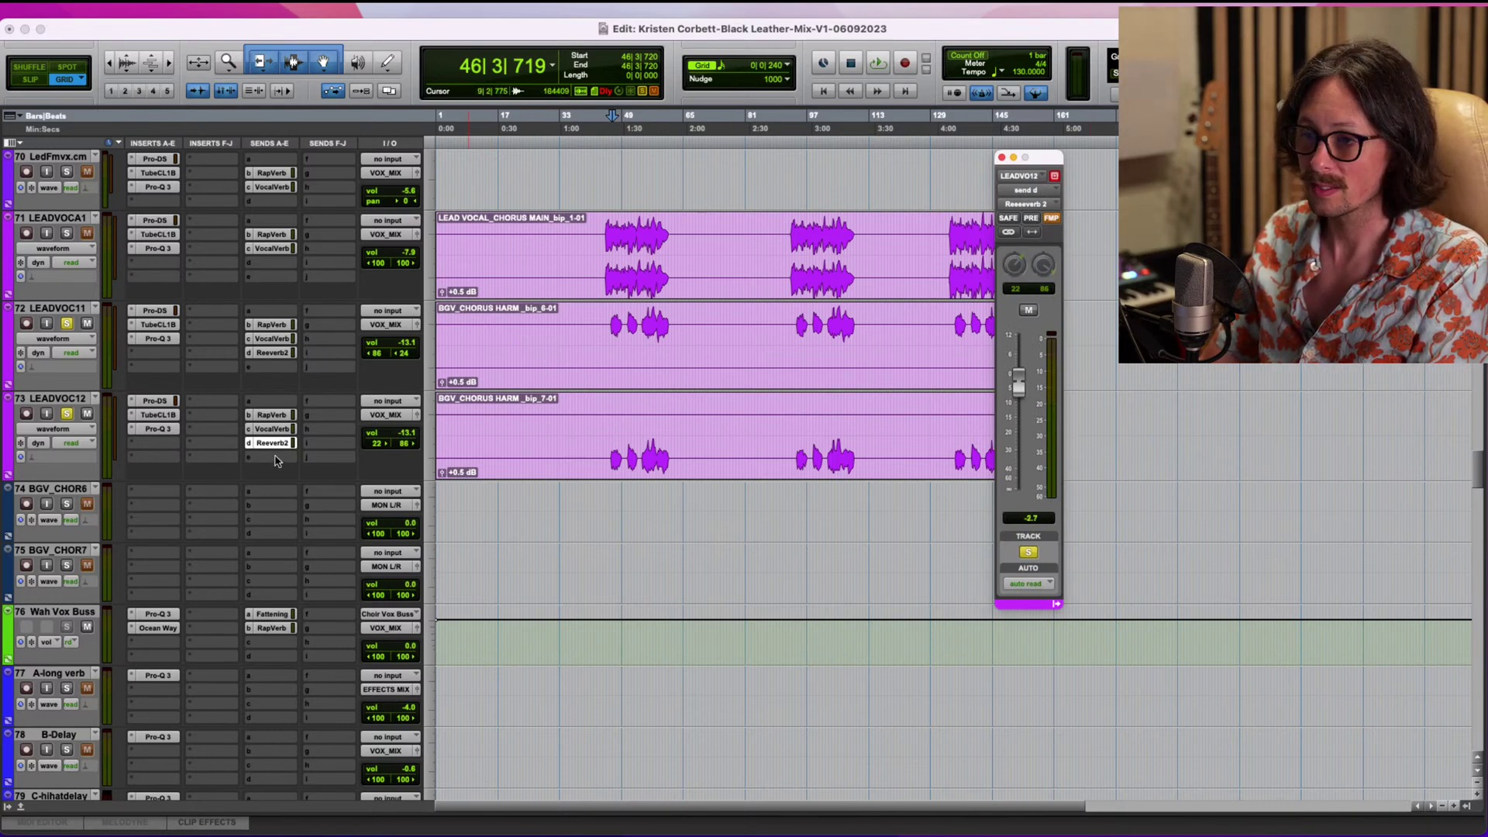
drag(272, 447, 280, 356)
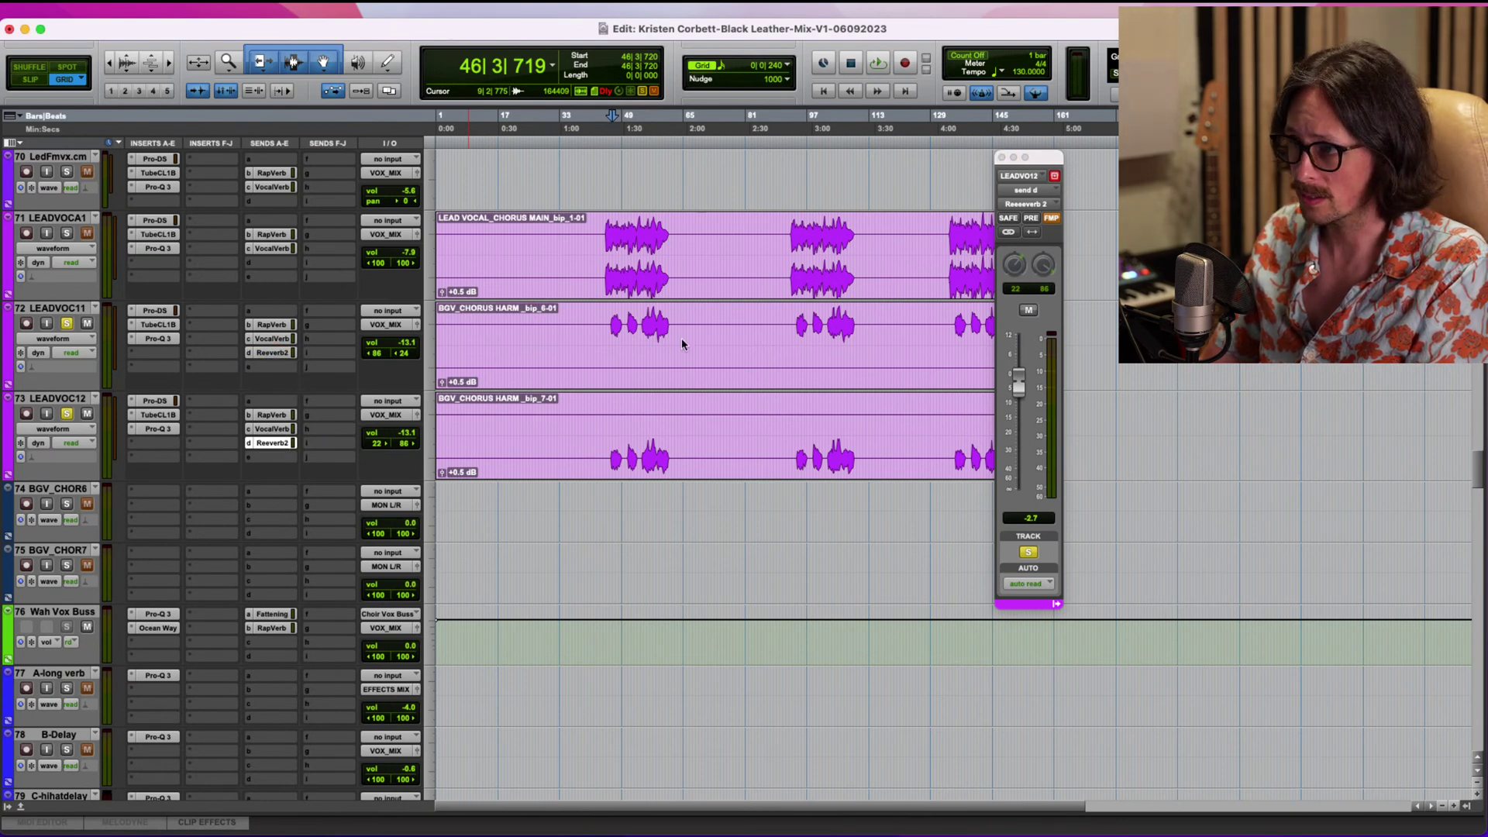
click(1002, 158)
Solo the REF track, play the reference mix from 46|3|719, stop playback and unsolo the track.
scroll(624, 235, up, 10)
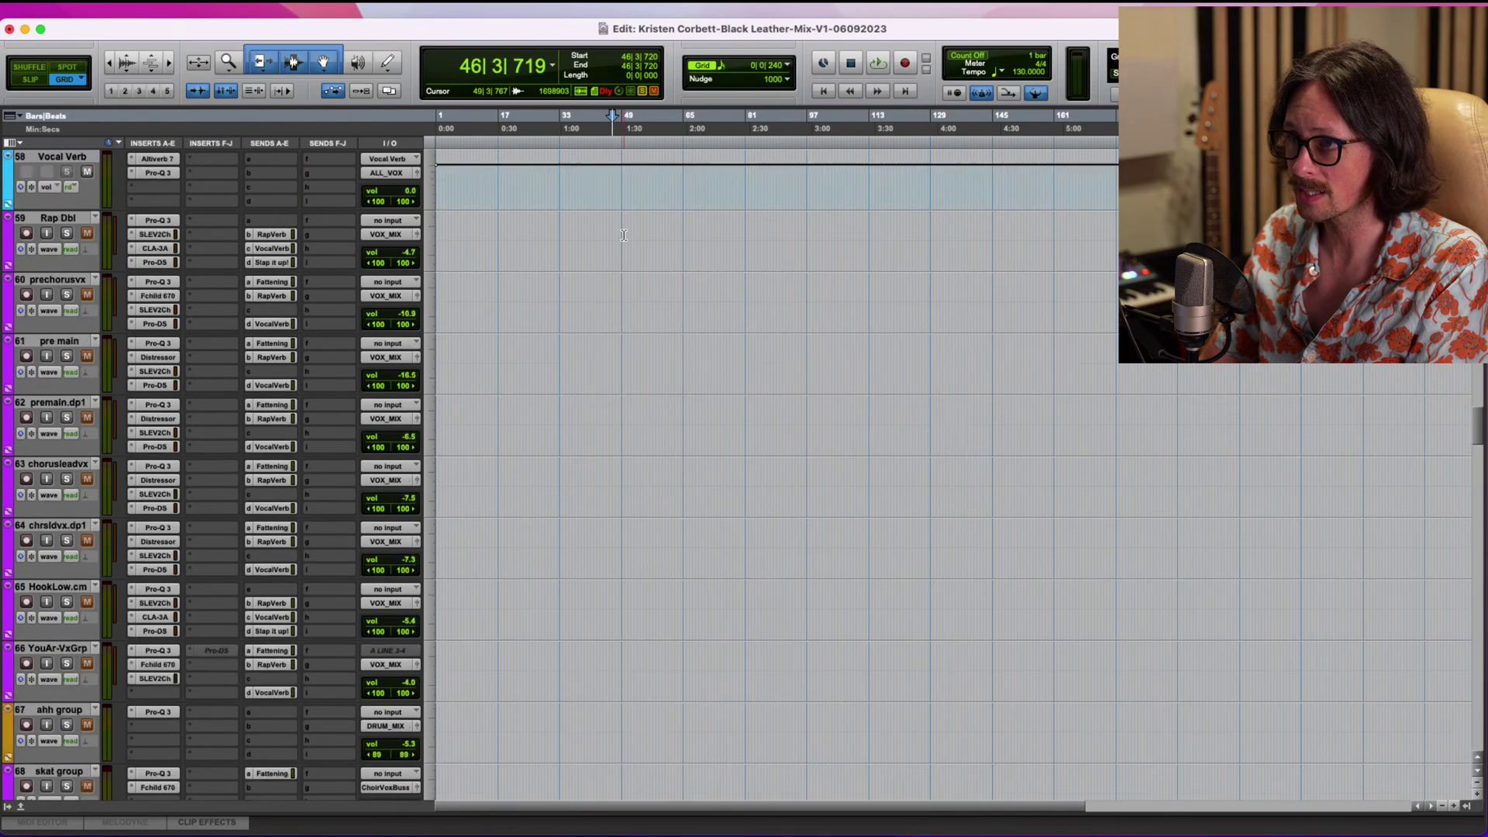
scroll(624, 235, up, 12)
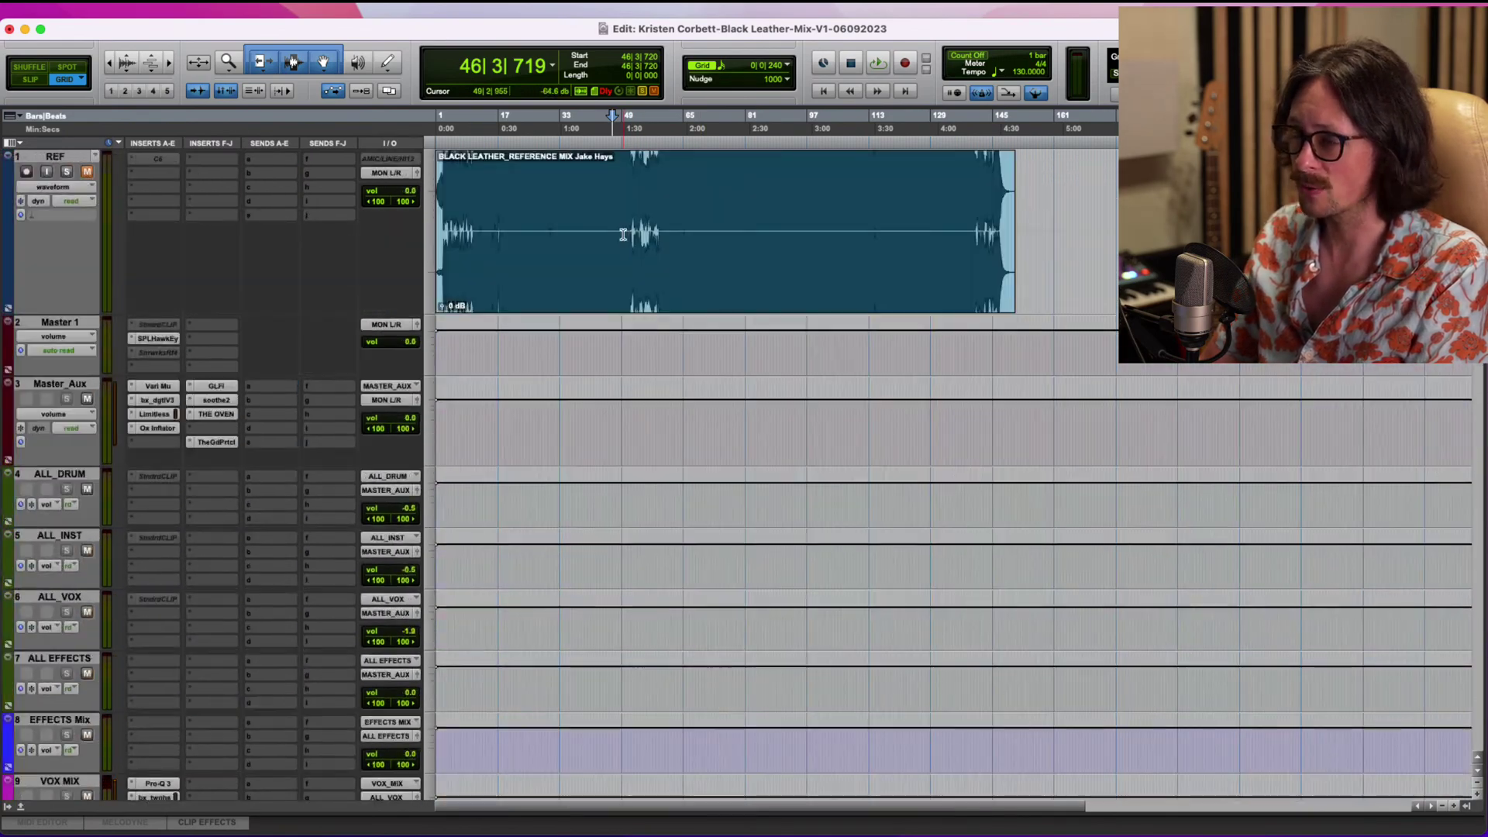
click(87, 174)
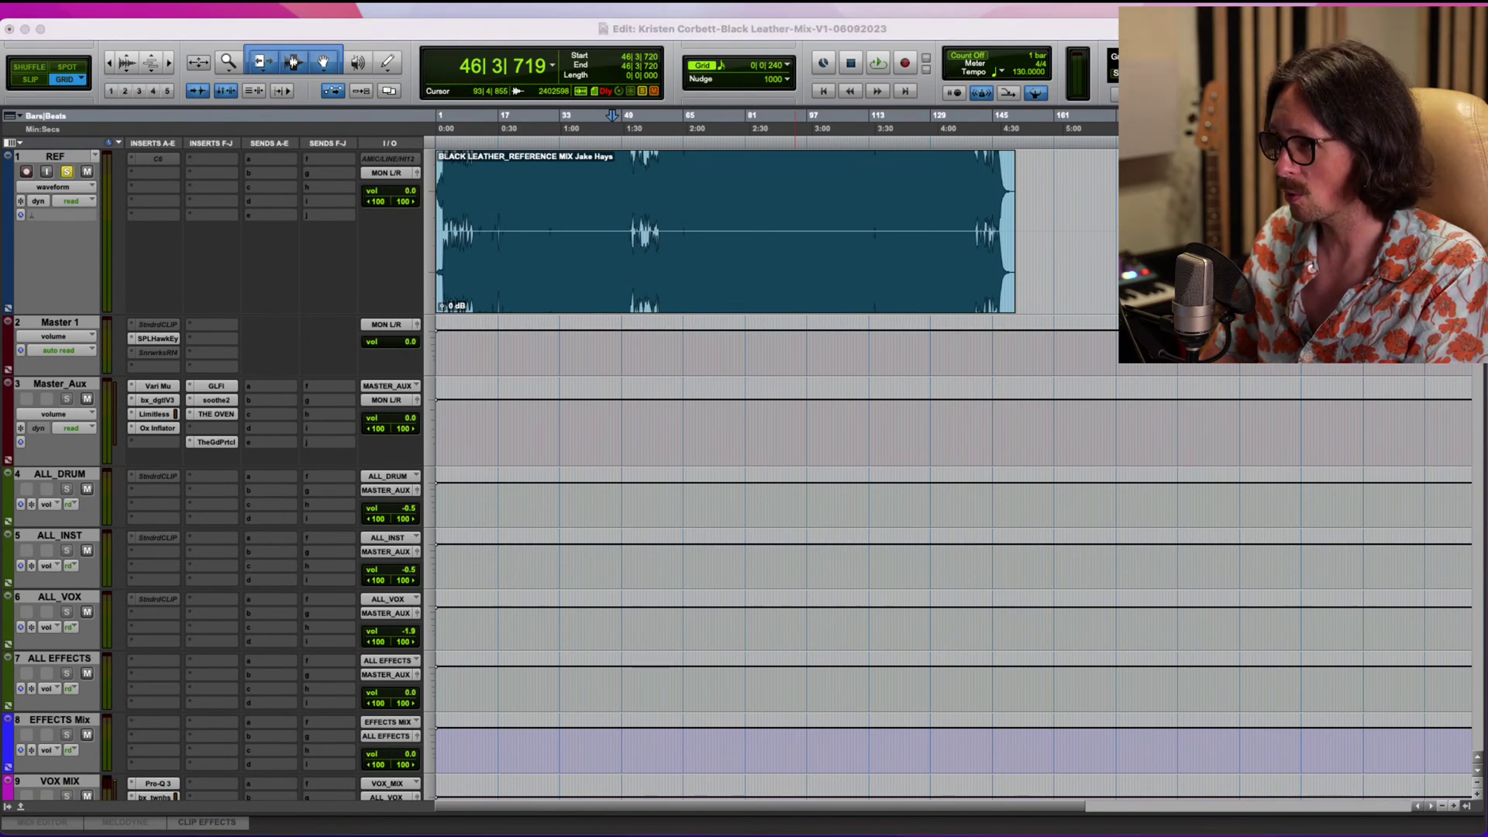
click(887, 259)
key(space)
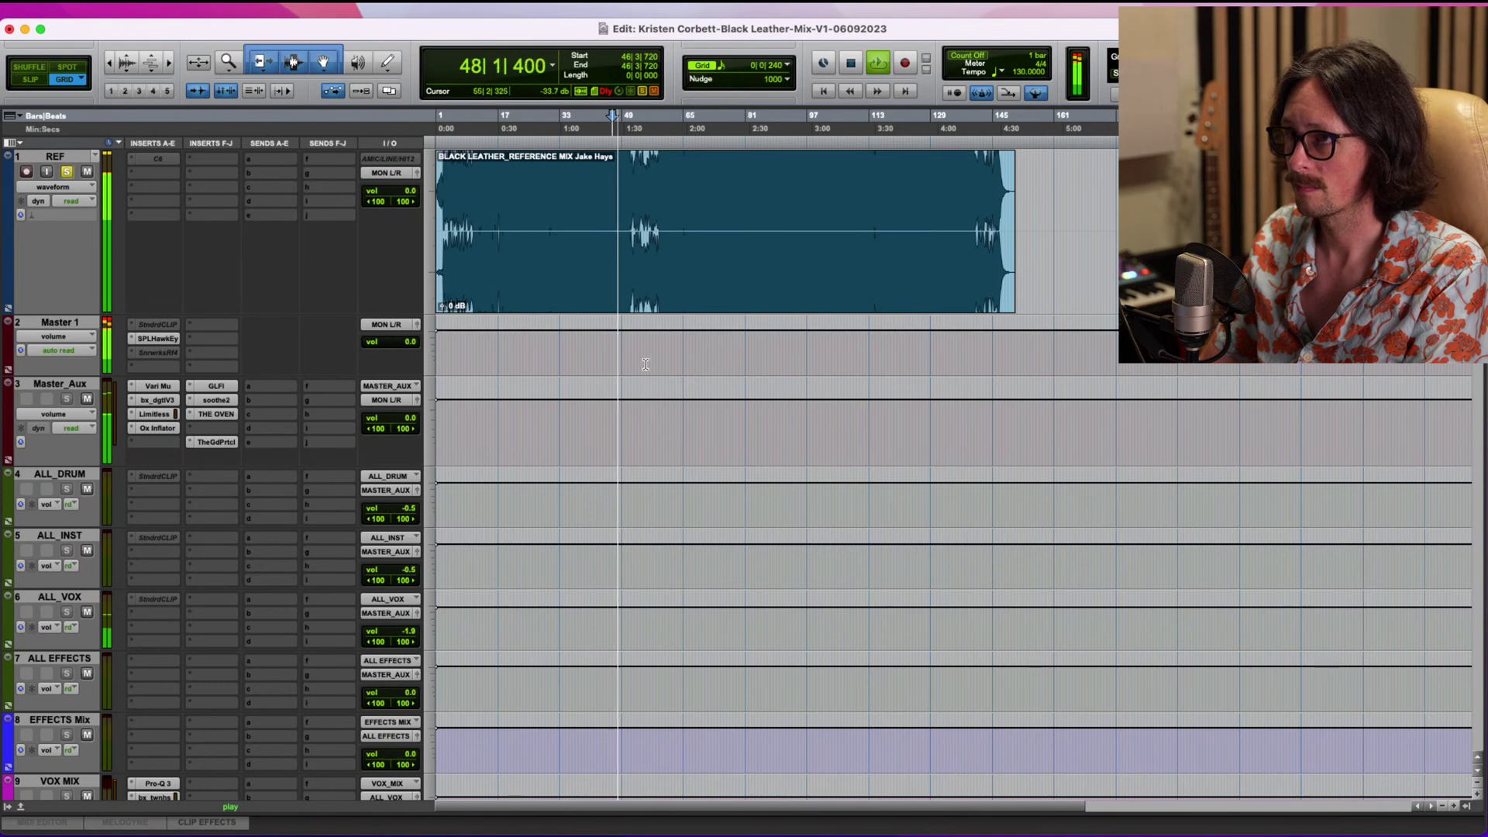
key(space)
click(86, 172)
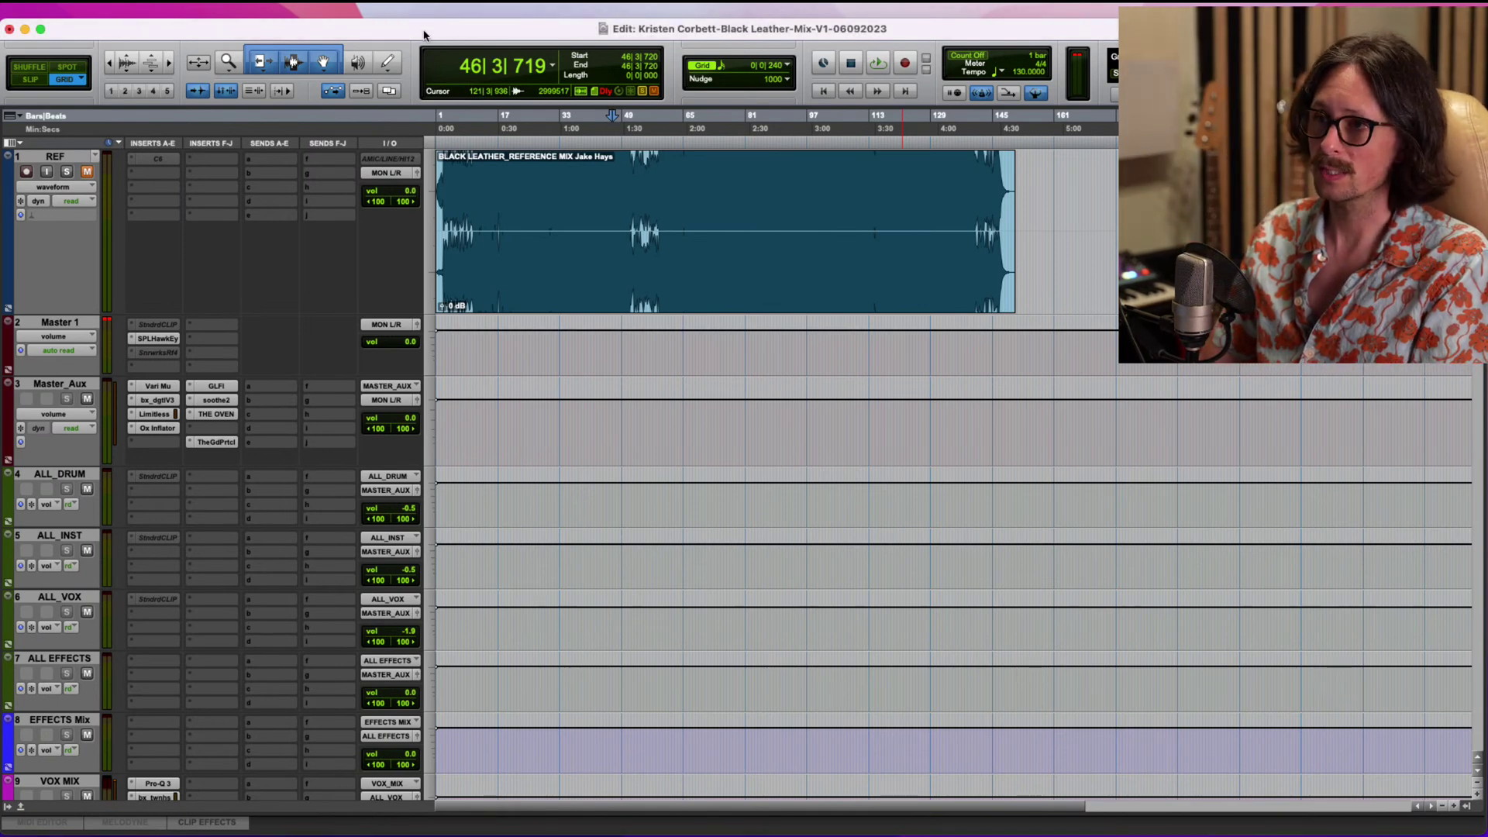
Clear the solos on the LEADVOC11 and LEADVOC12 harmony tracks and set the edit cursor at 46|3|000.
scroll(807, 356, down, 10)
scroll(818, 371, down, 20)
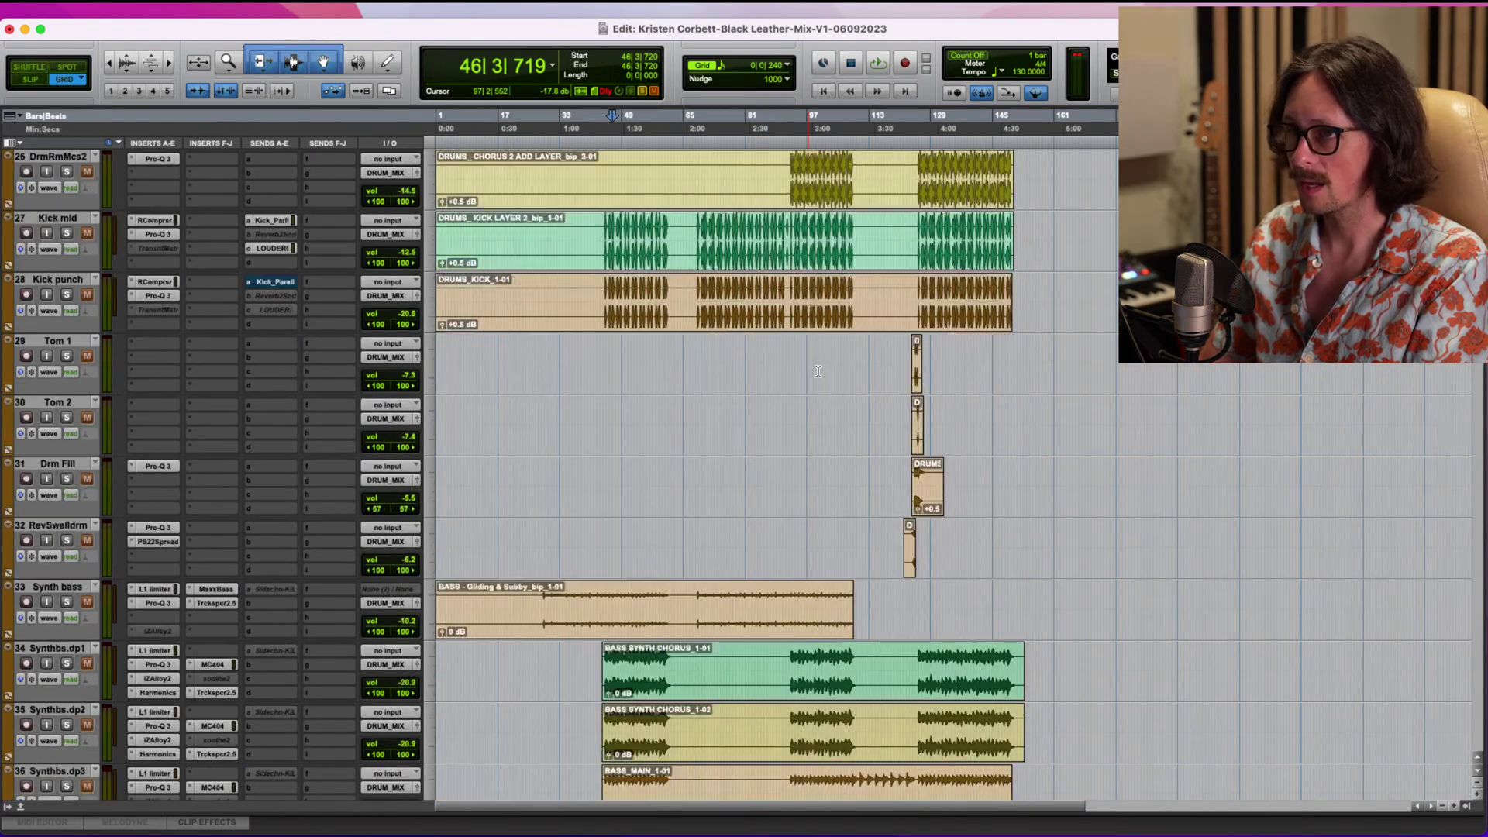
scroll(818, 371, down, 1)
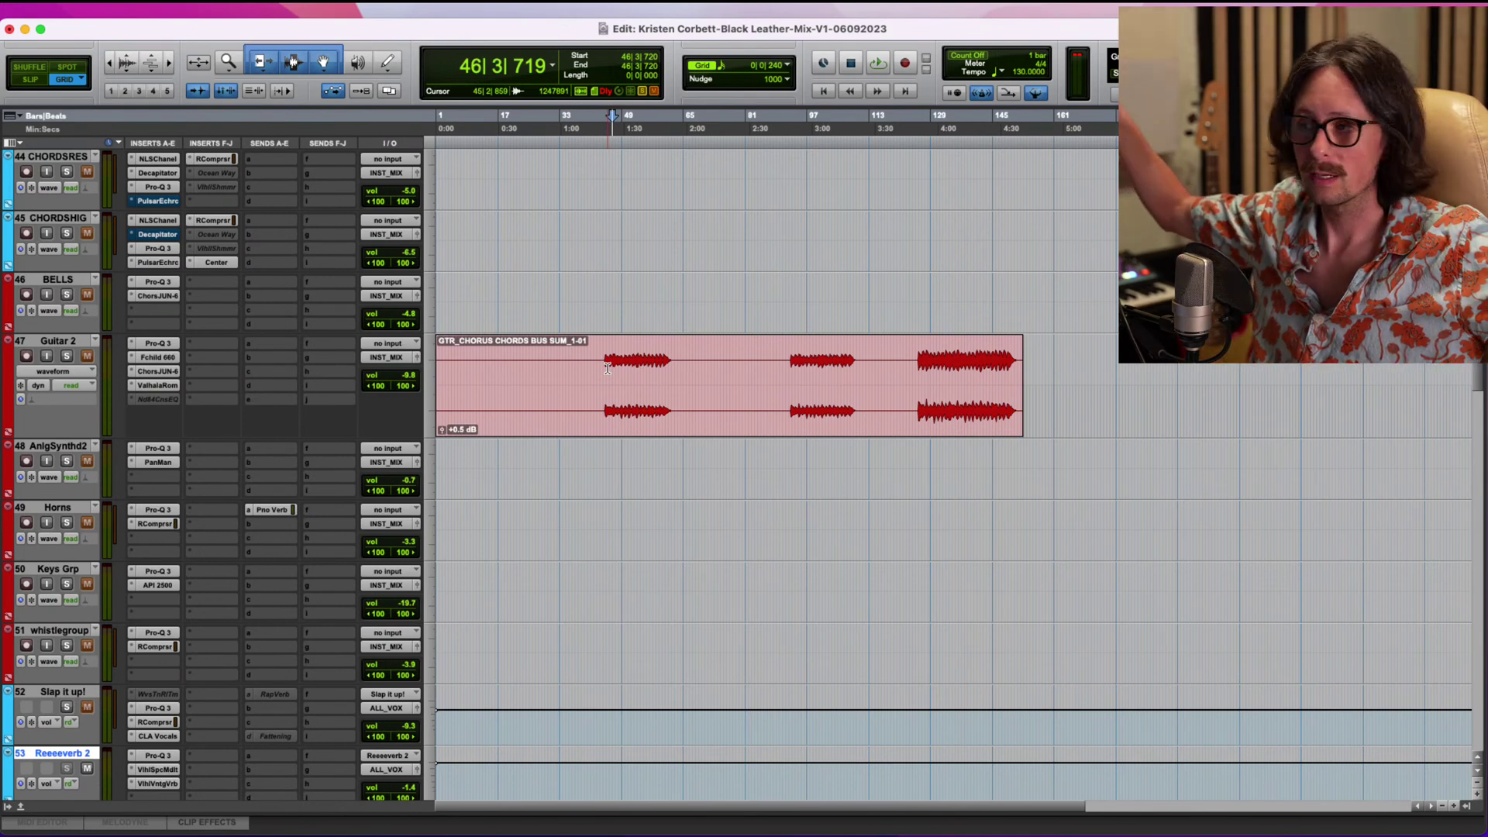
scroll(607, 368, up, 20)
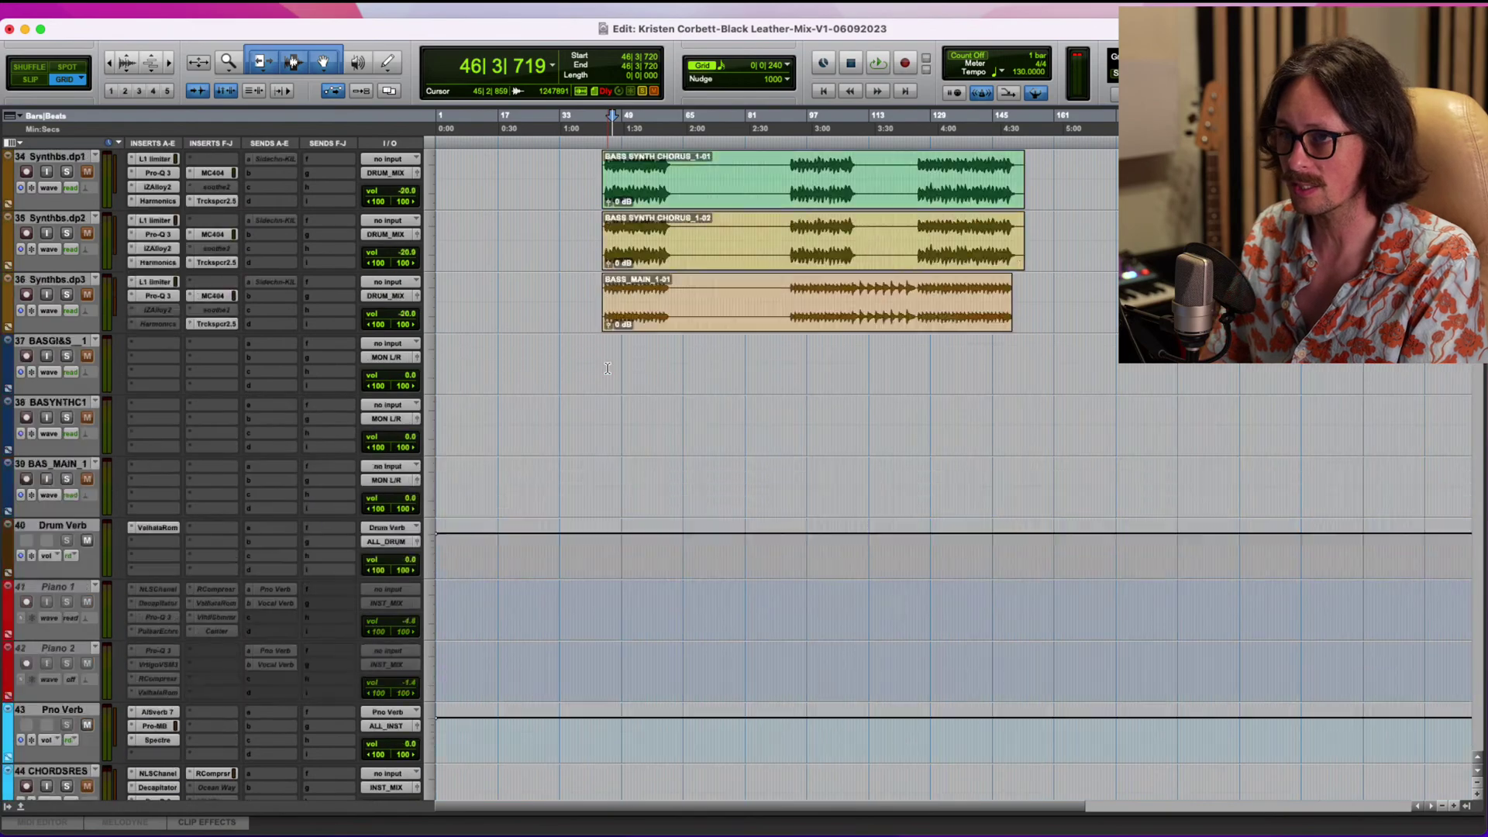
scroll(608, 368, down, 20)
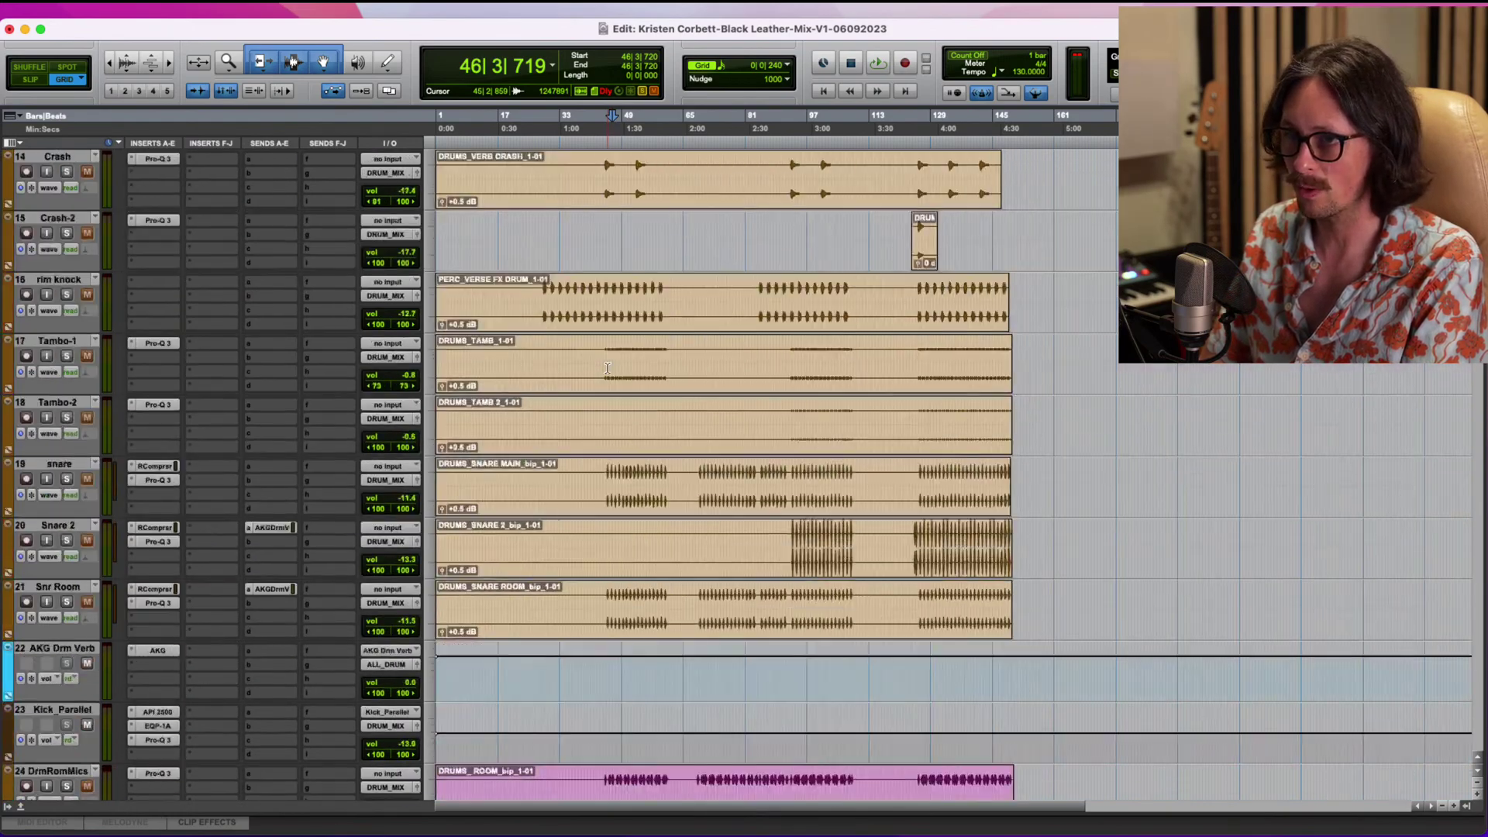
scroll(608, 370, down, 12)
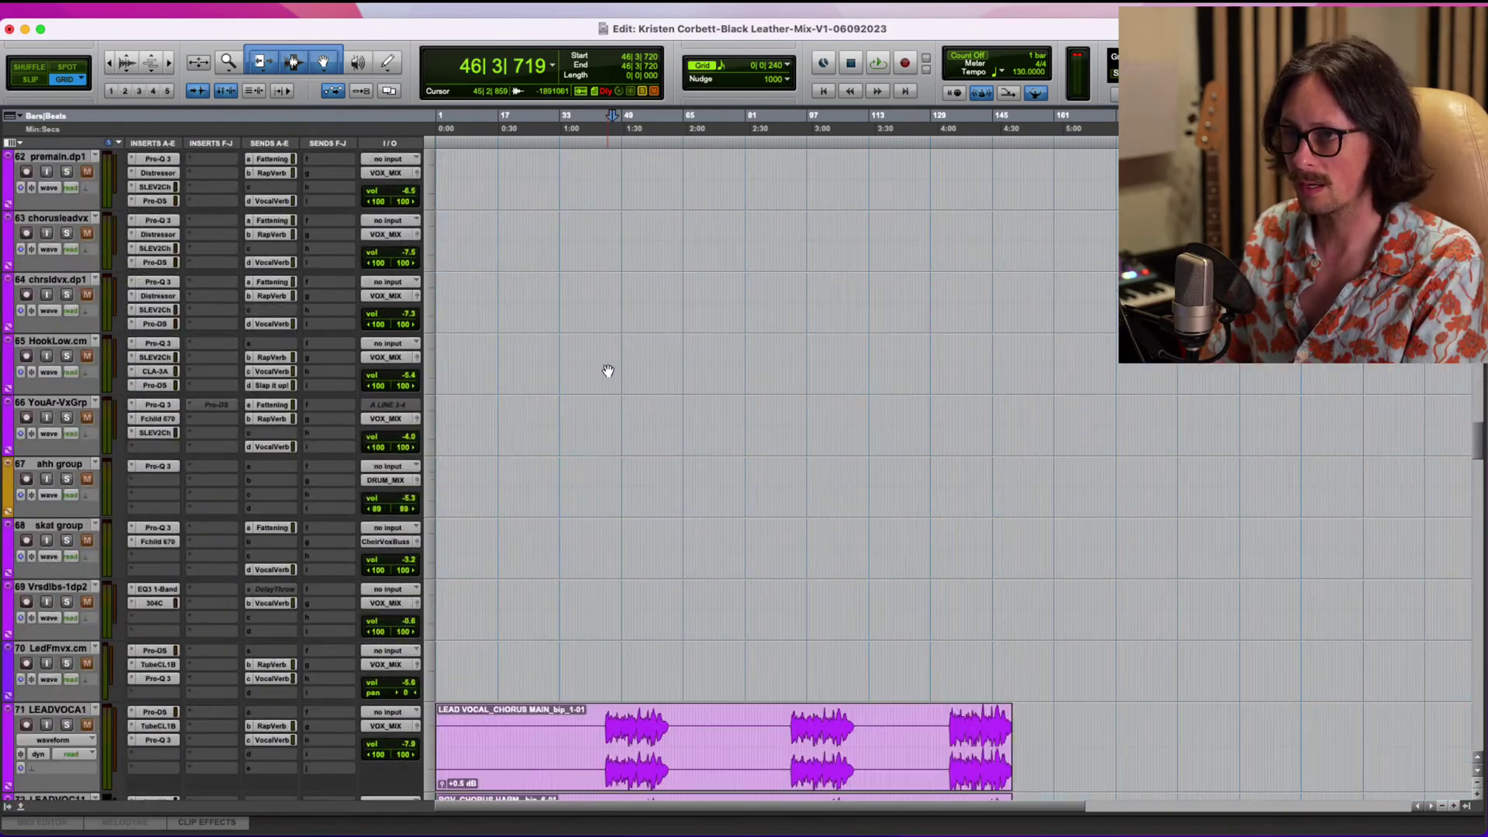
alt+click(67, 262)
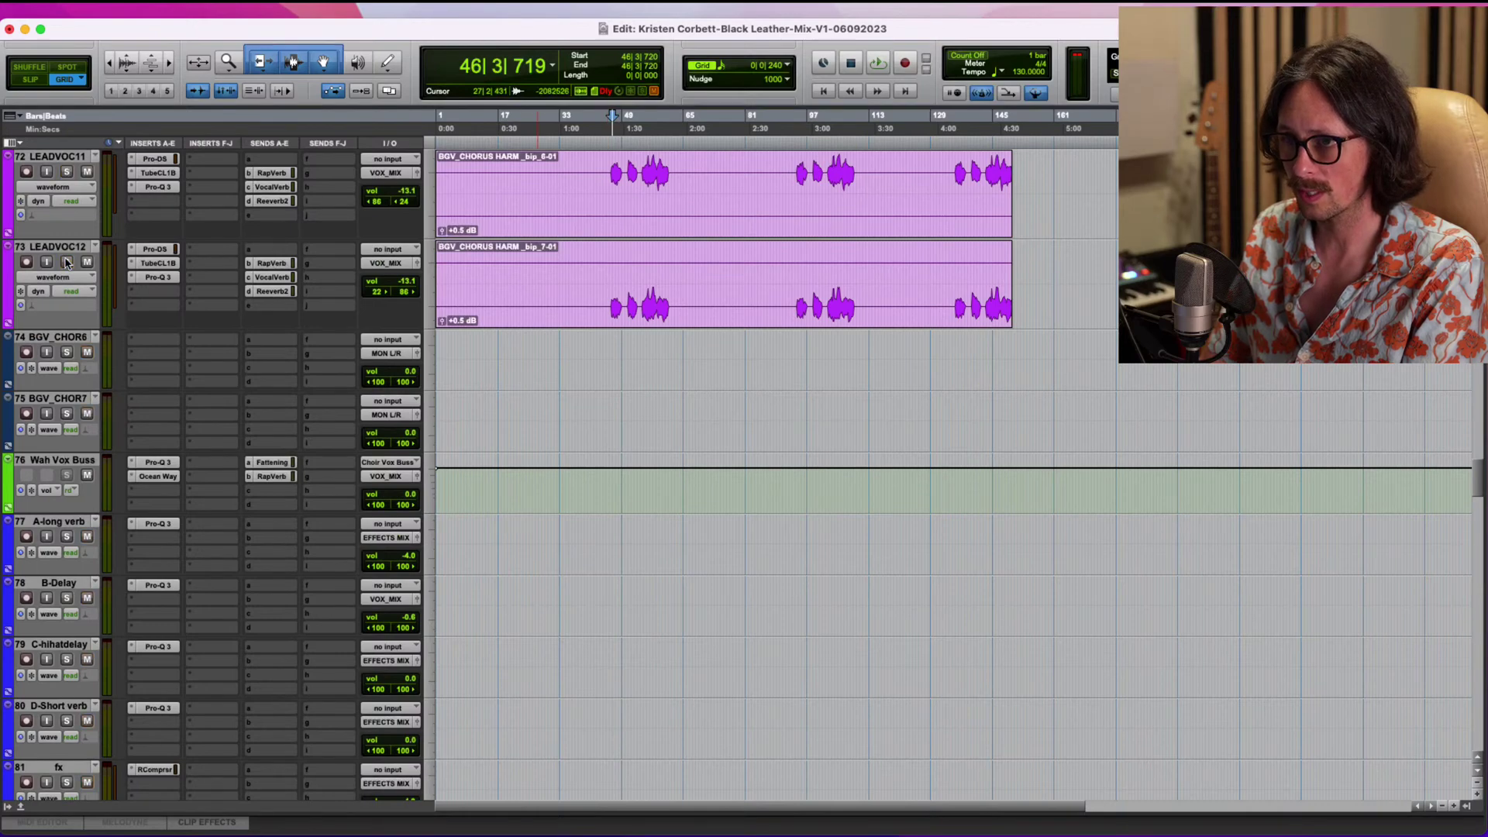
scroll(661, 323, down, 1)
click(612, 192)
Move the GTR_CHORUS VERB guitar track up among the instrument tracks, between AnlgSynthd2 and Horns.
scroll(693, 291, down, 6)
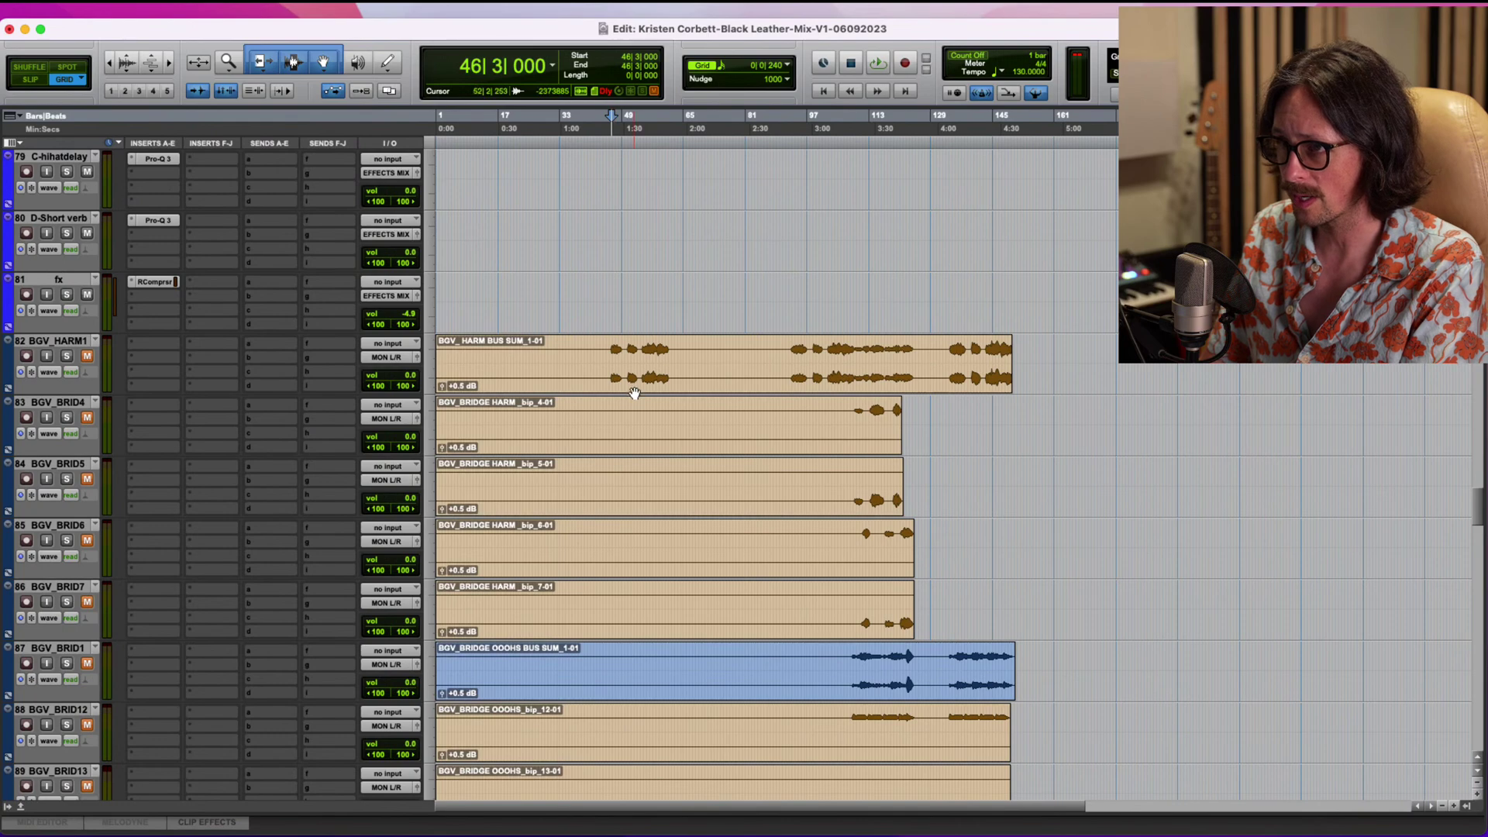
scroll(634, 393, down, 20)
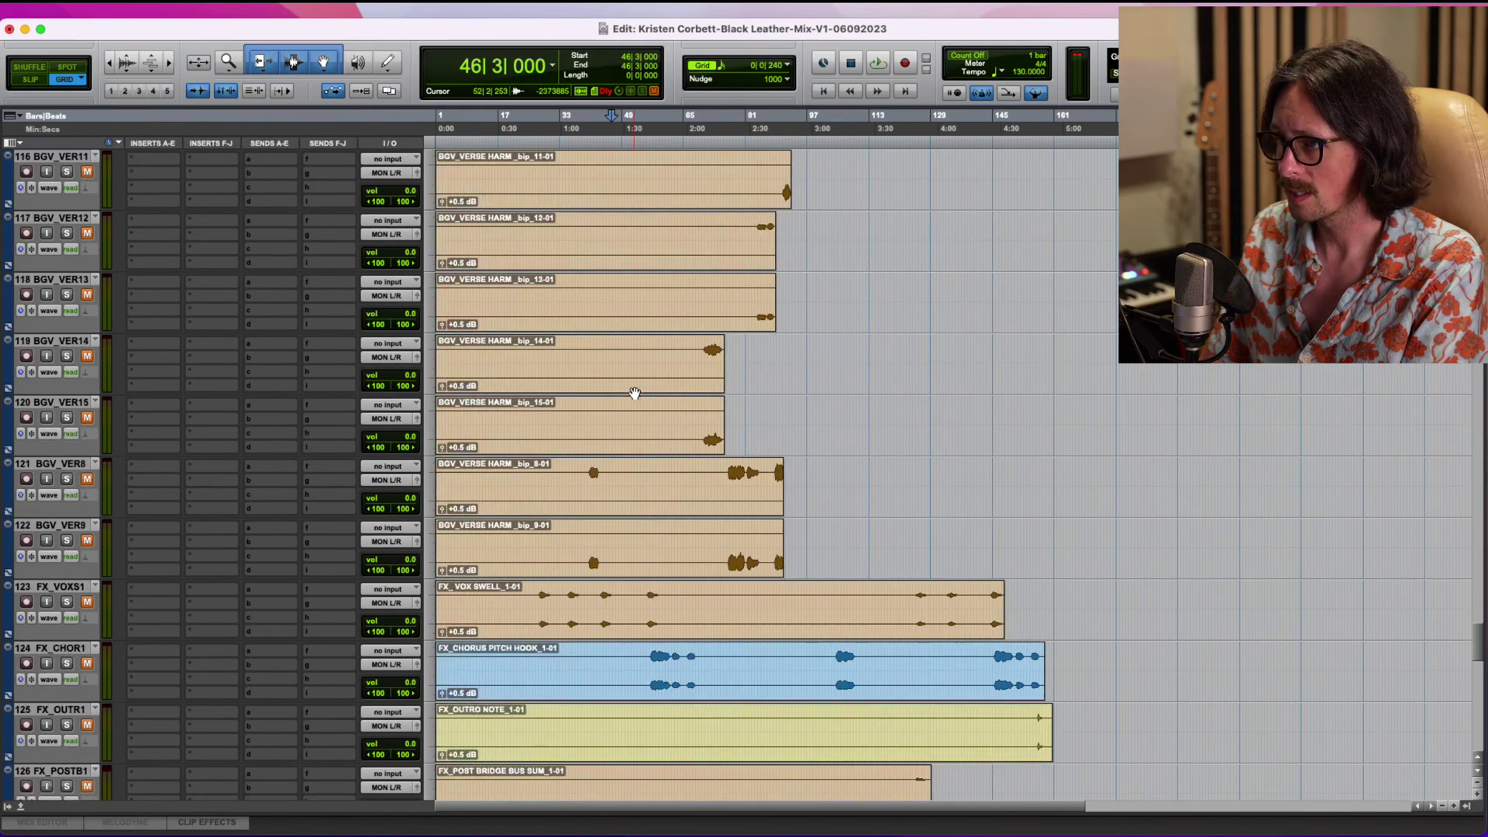
scroll(634, 393, down, 6)
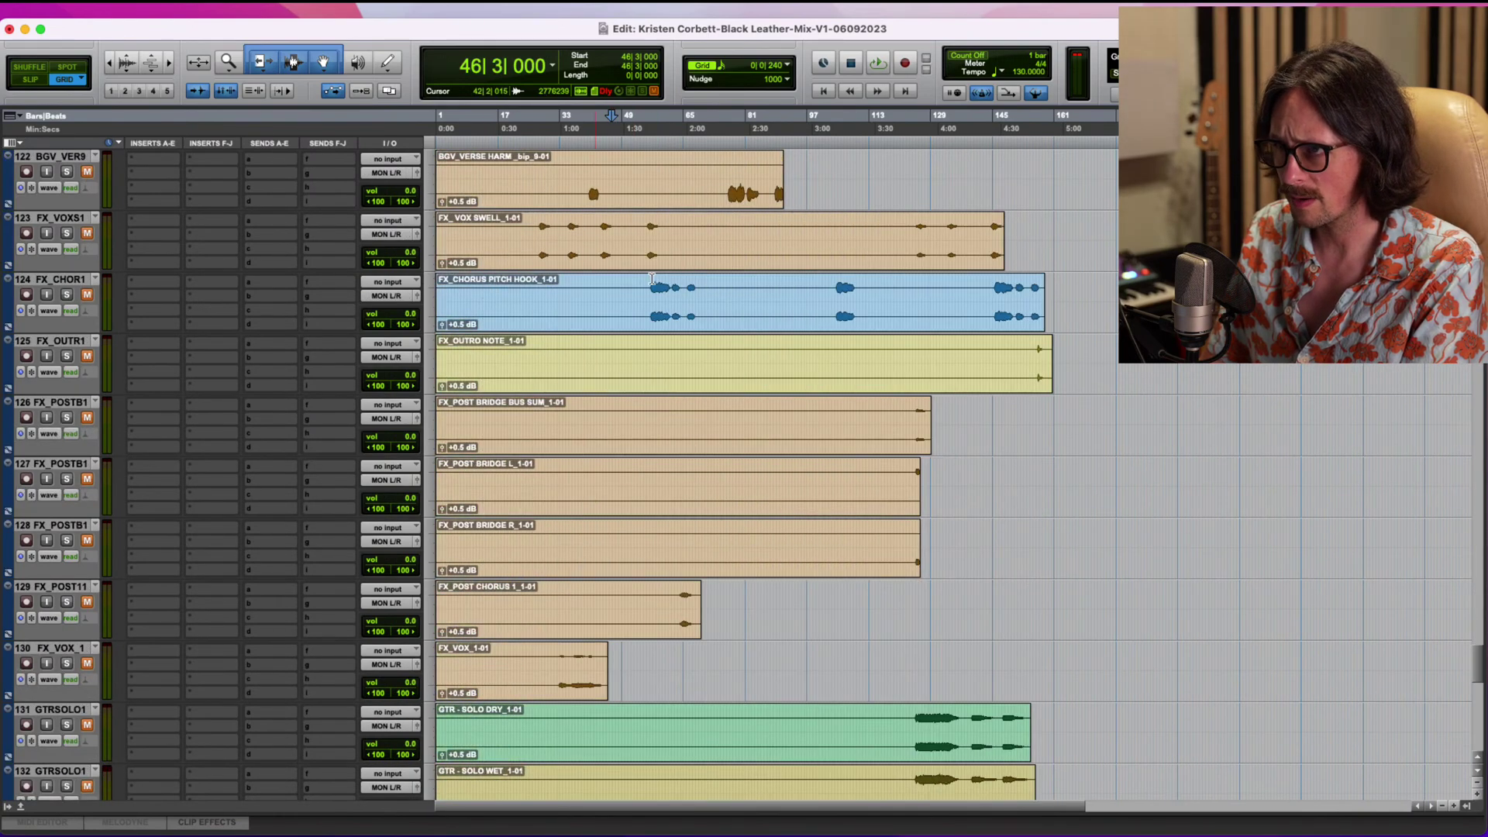
scroll(635, 295, down, 10)
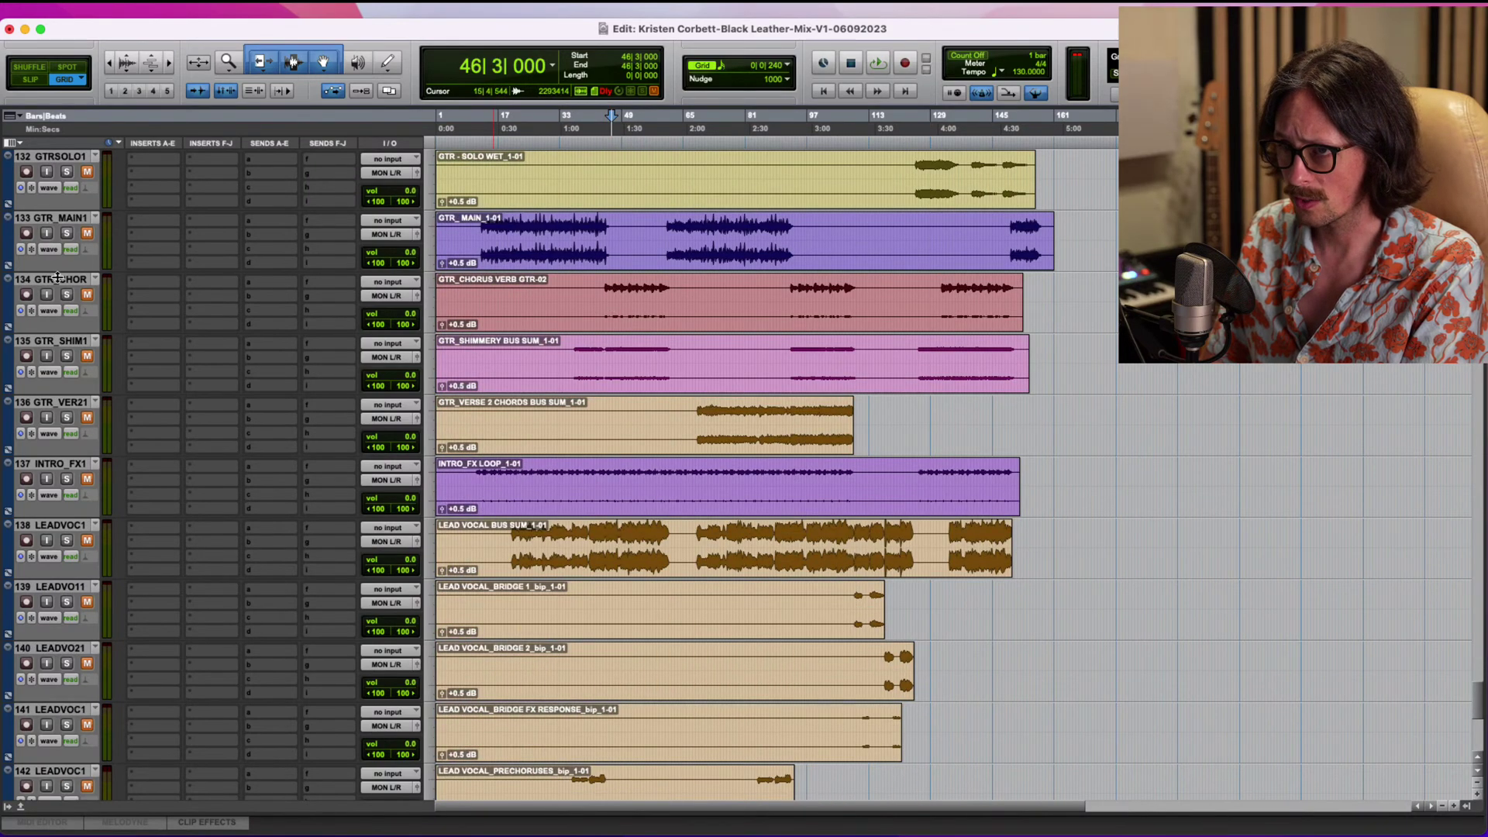
drag(60, 281, 132, 380)
scroll(586, 359, up, 3)
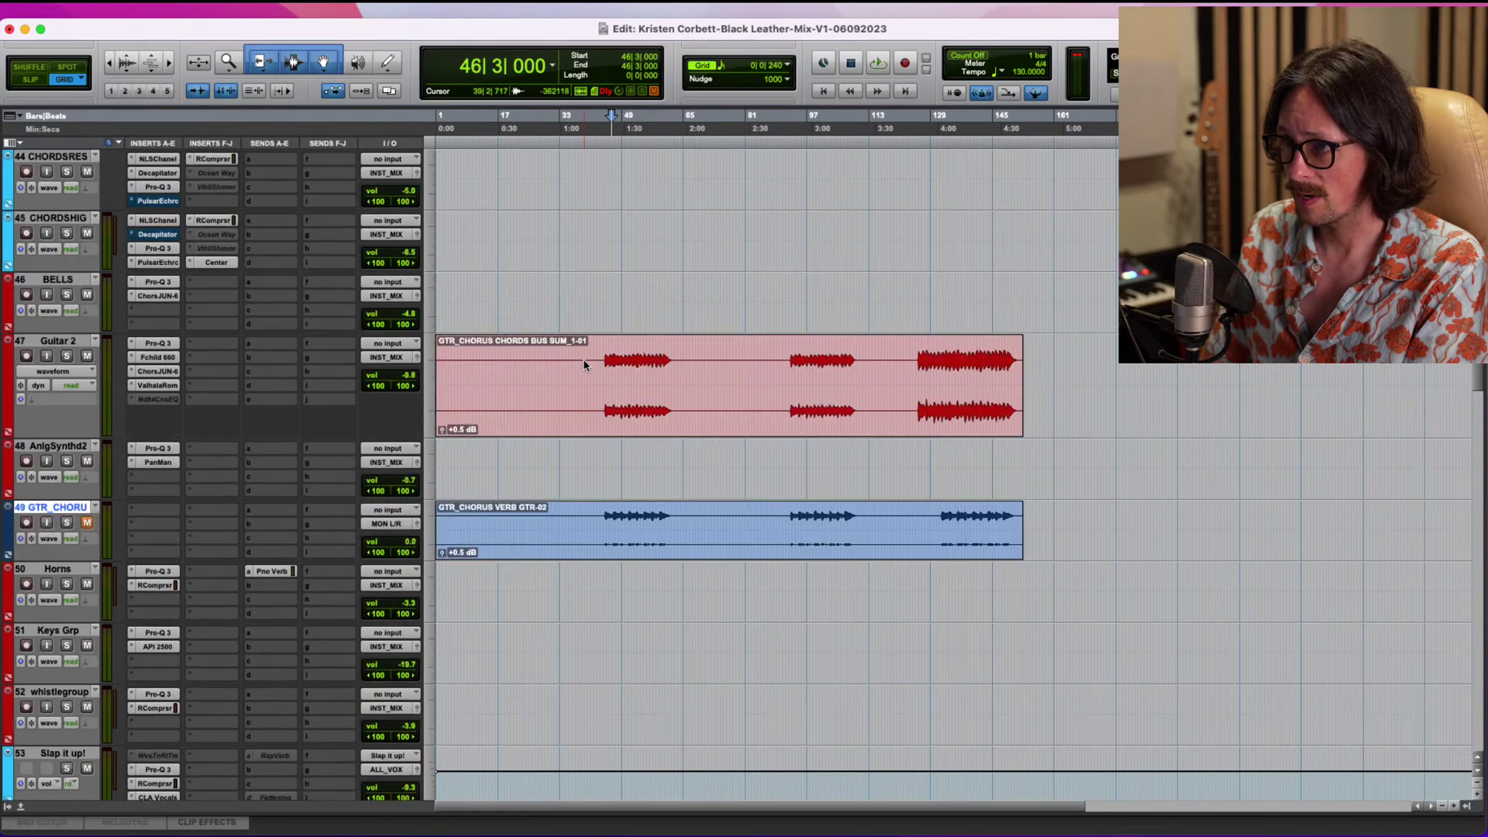
Duplicate the Guitar 2 track once with automation, inserts, sends and group assignments, and move the GTR_CHORUS VERB GTR-02 clip onto the duplicate.
right_click(75, 347)
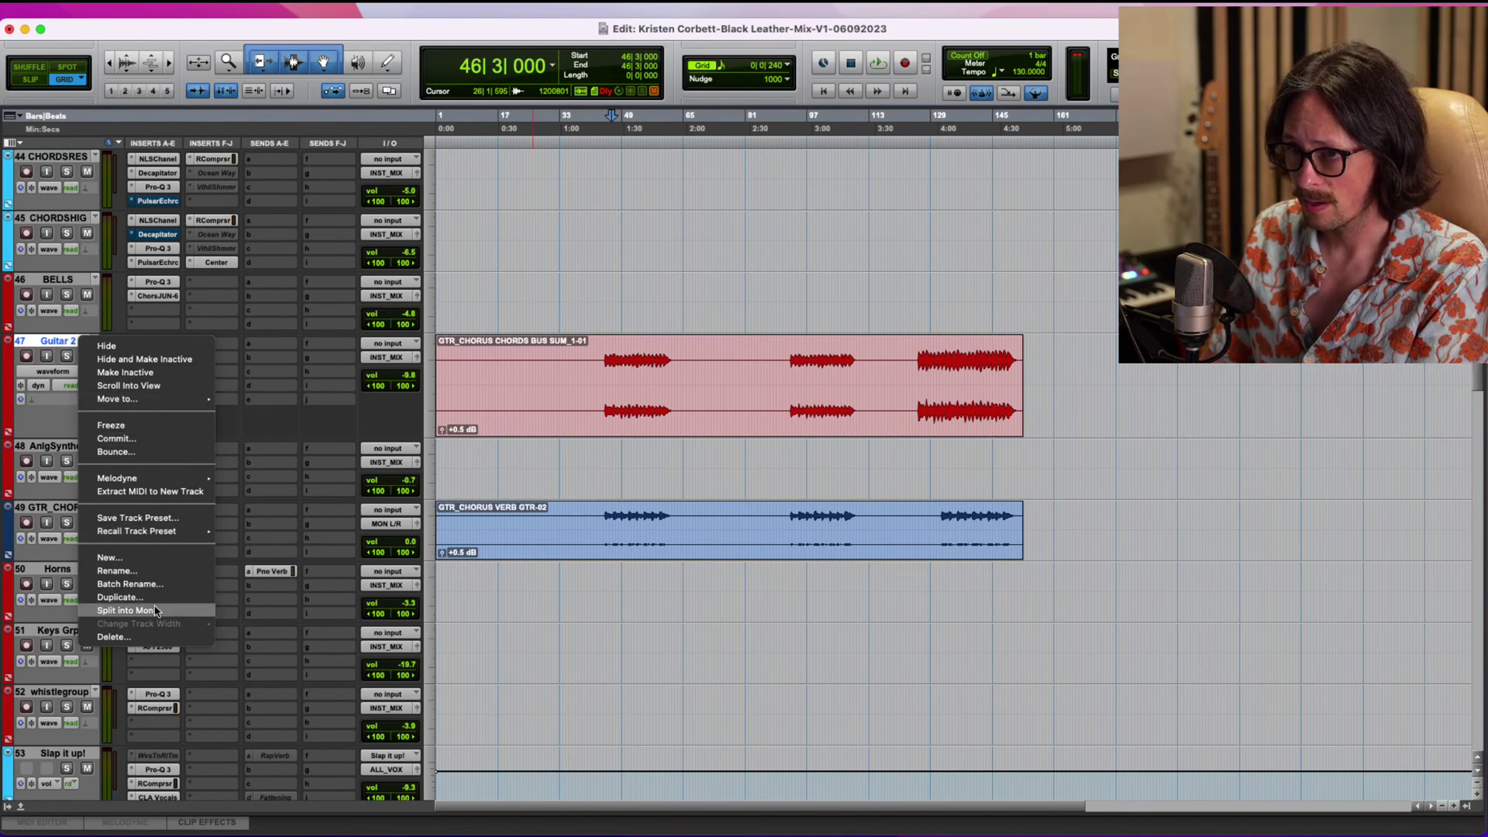
click(116, 597)
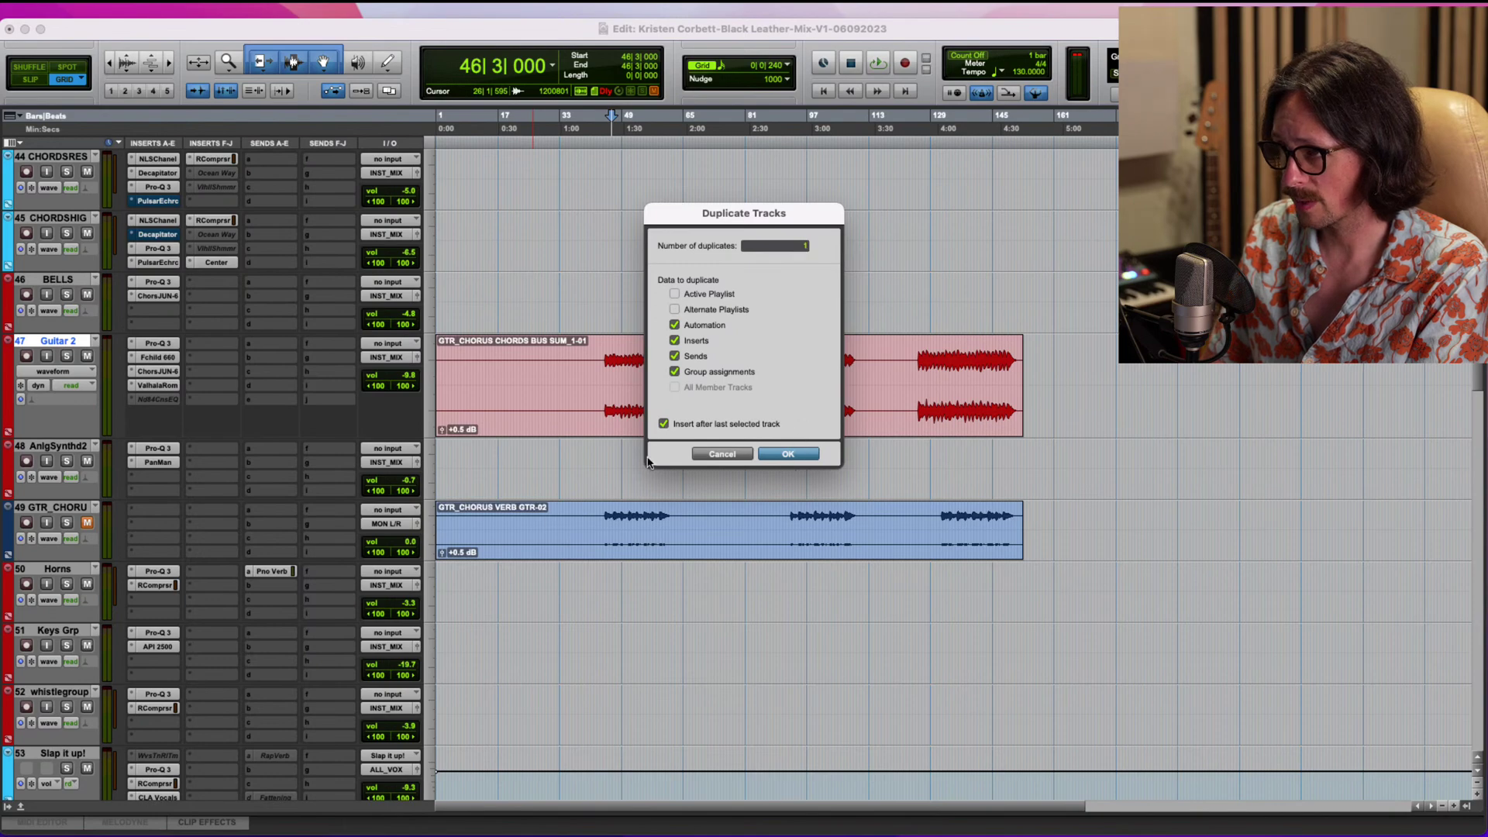
key(Return)
drag(612, 655, 603, 497)
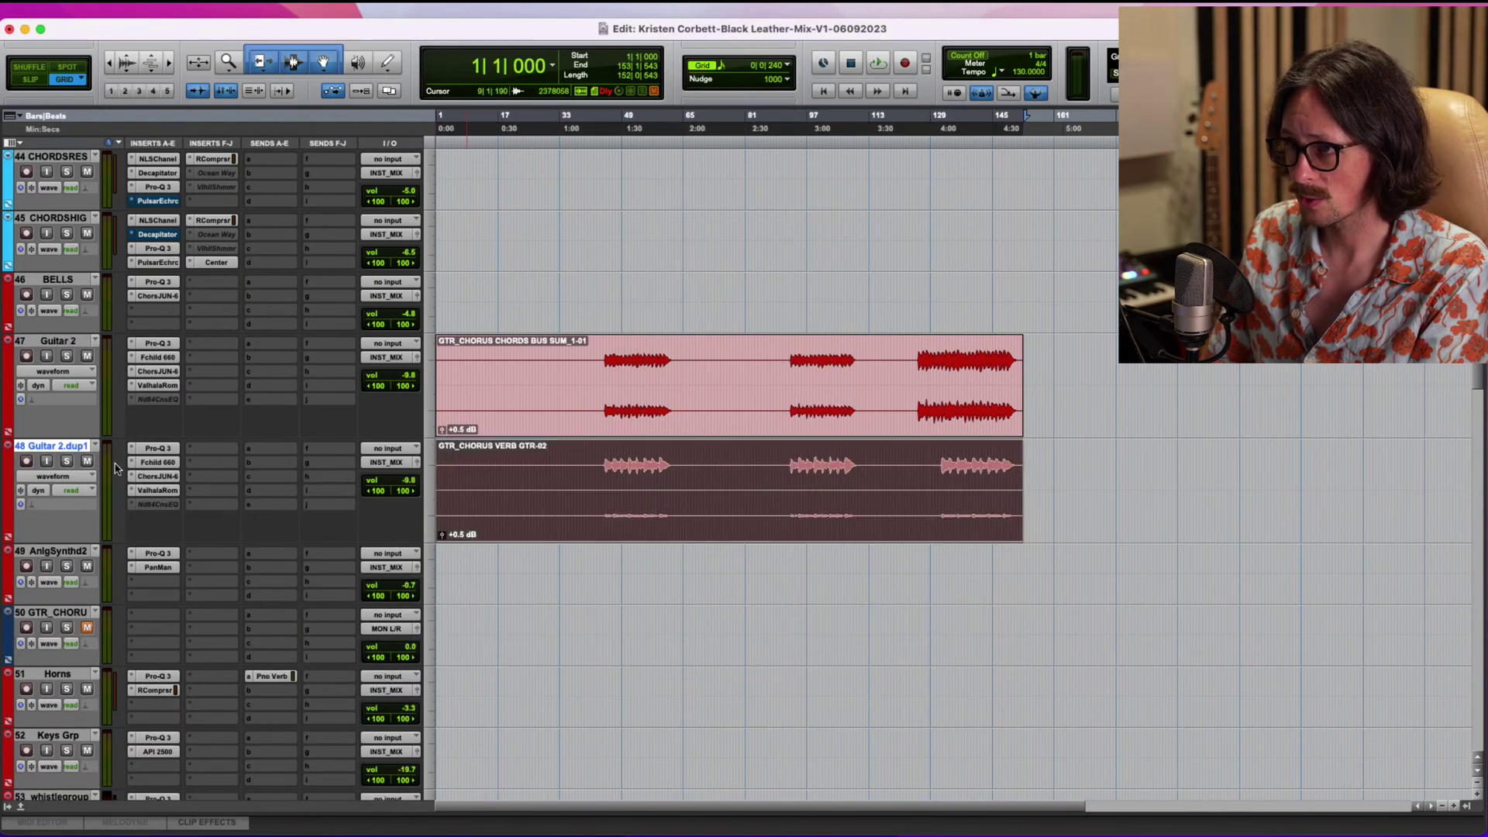
Delete the emptied GTR_CHORU track below AnlgSynthd2.
click(68, 609)
right_click(66, 609)
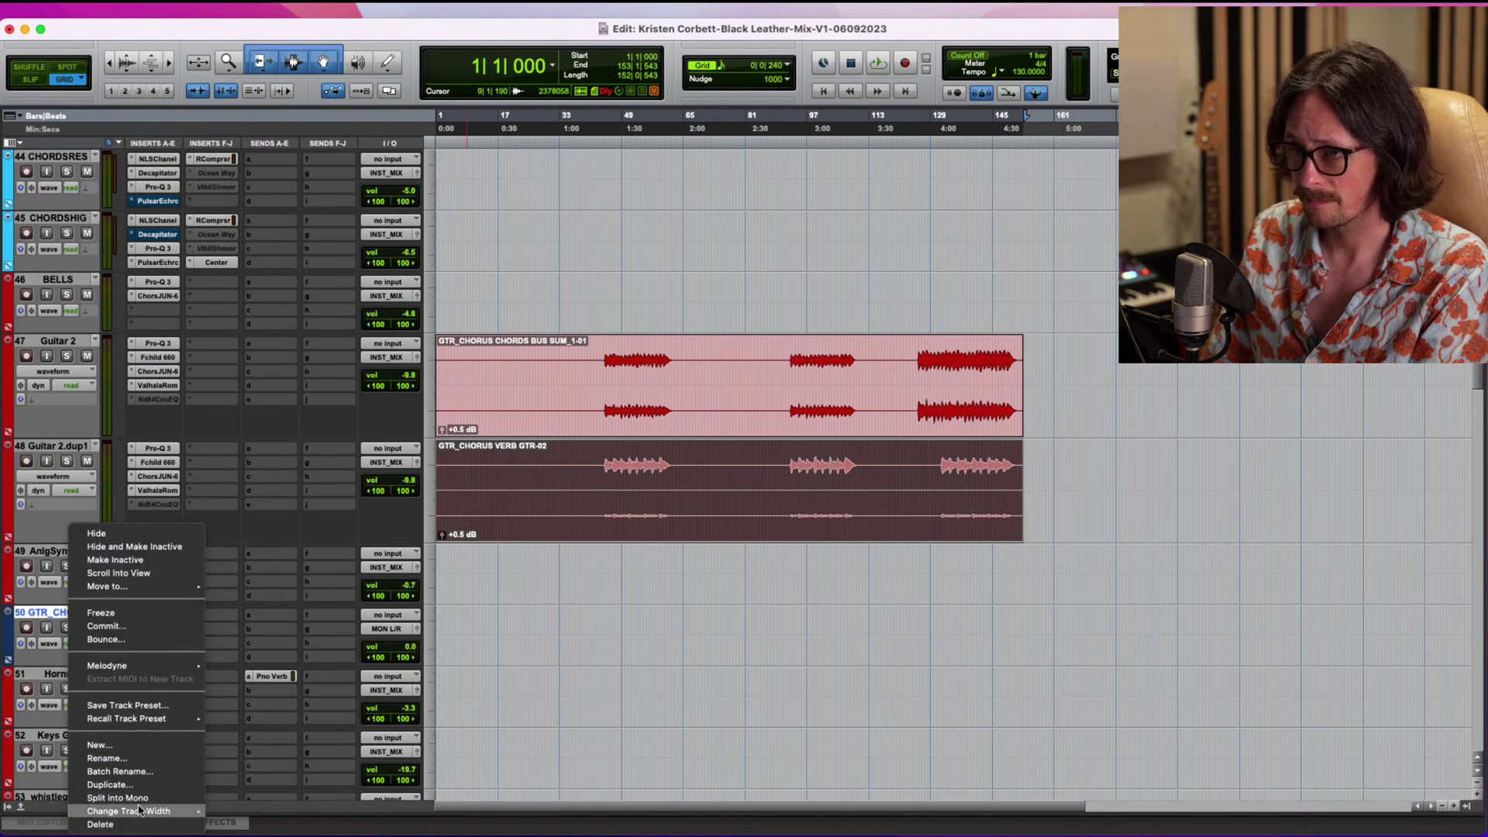
click(128, 825)
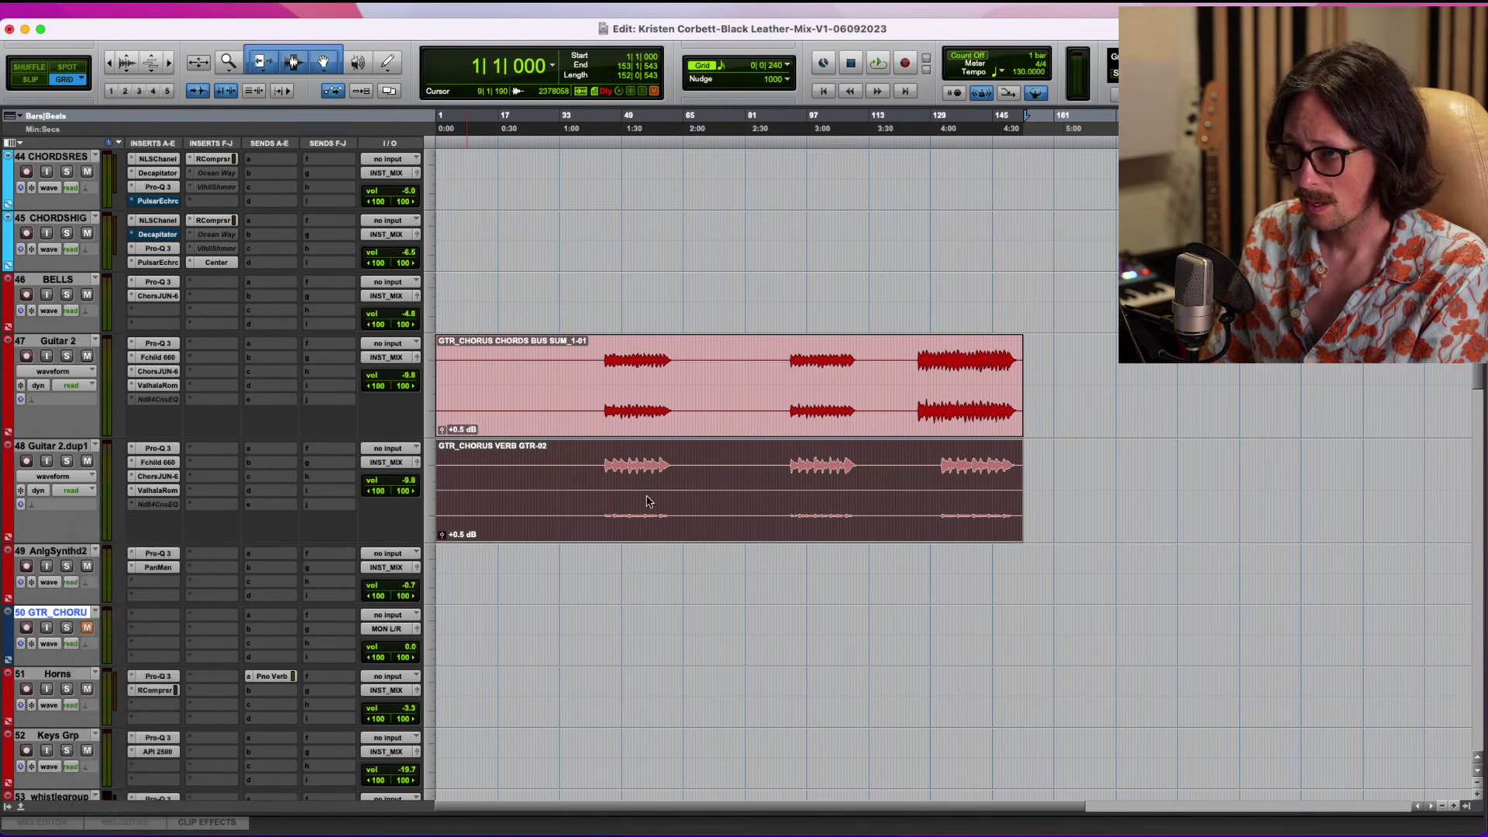
Play from 44|3|720, comparing Guitar 2.dup1 and Guitar 2 in solo, clear the solos and stop playback.
click(604, 466)
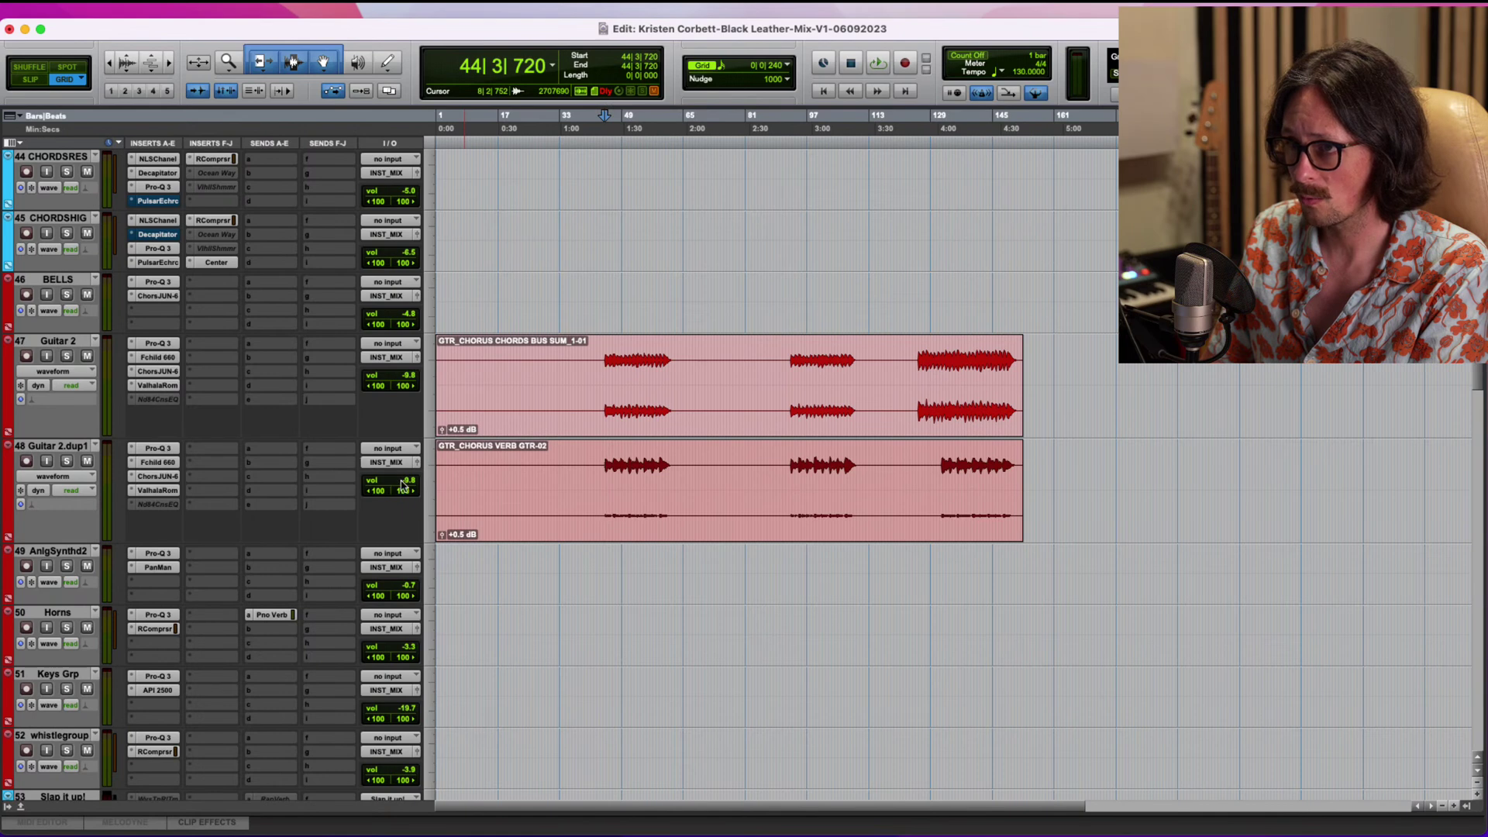
click(73, 462)
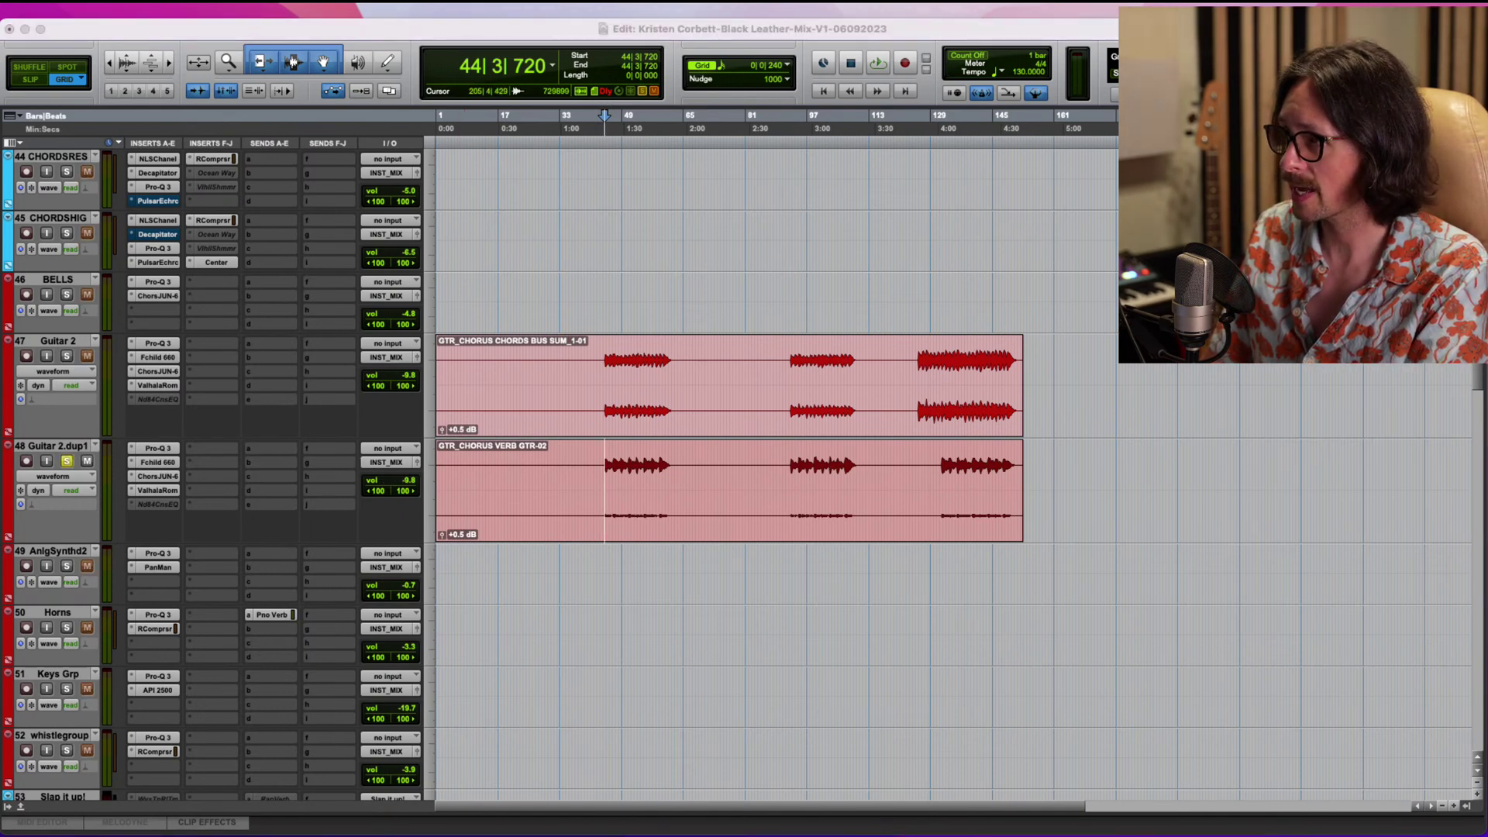
click(154, 473)
key(space)
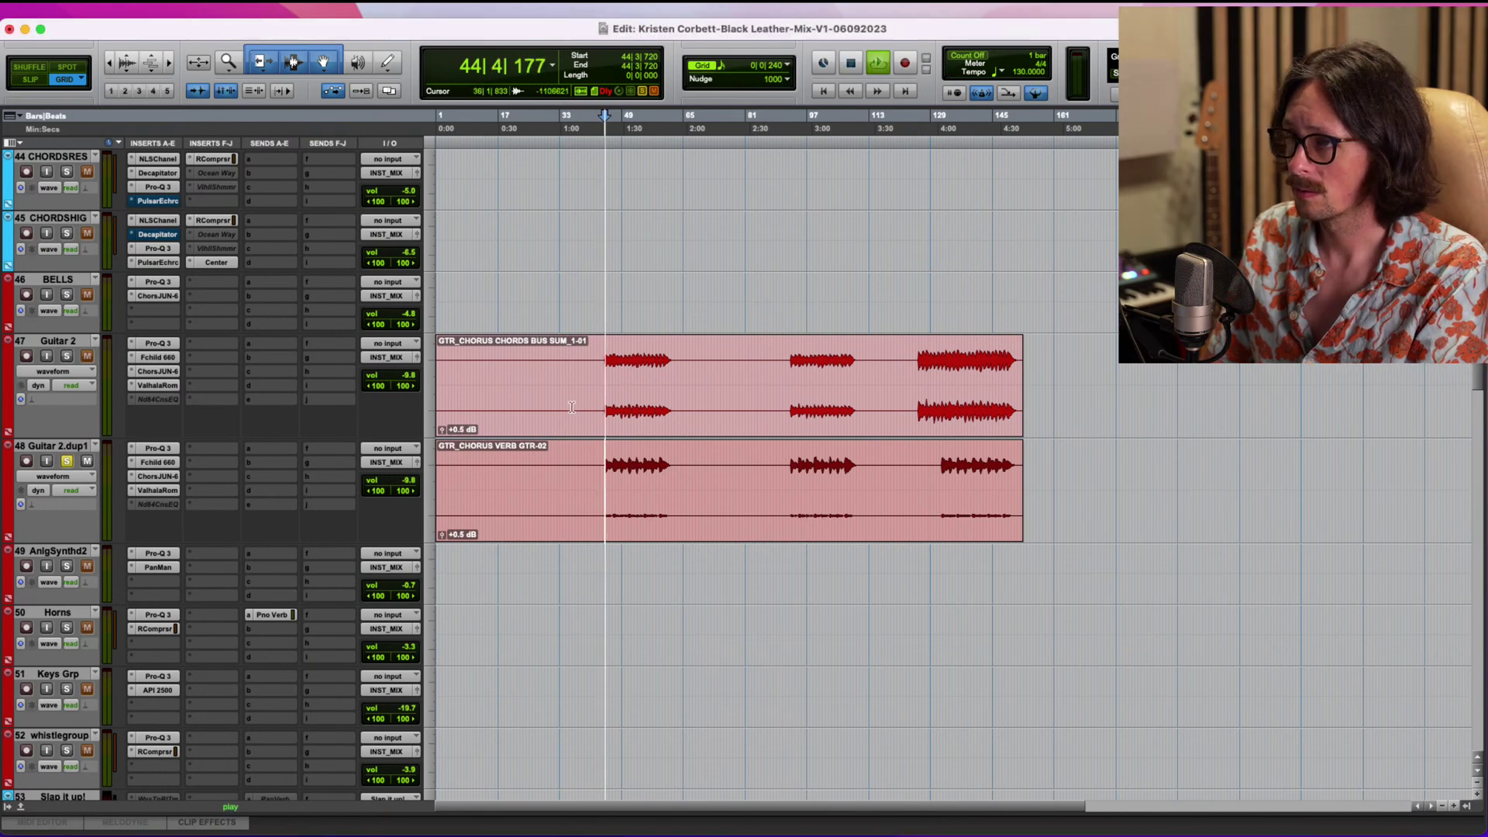
click(68, 355)
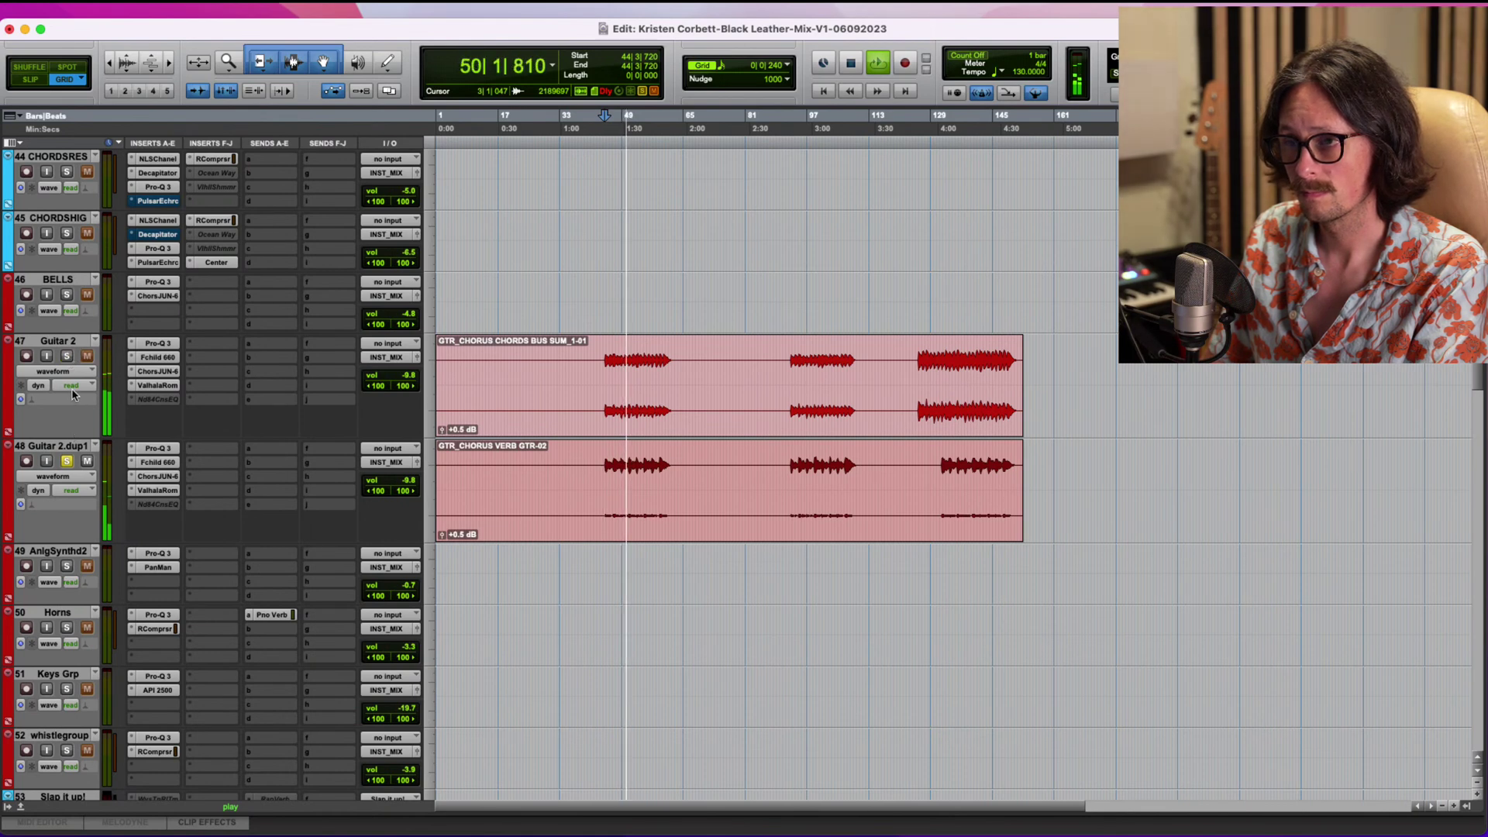
click(67, 358)
click(68, 461)
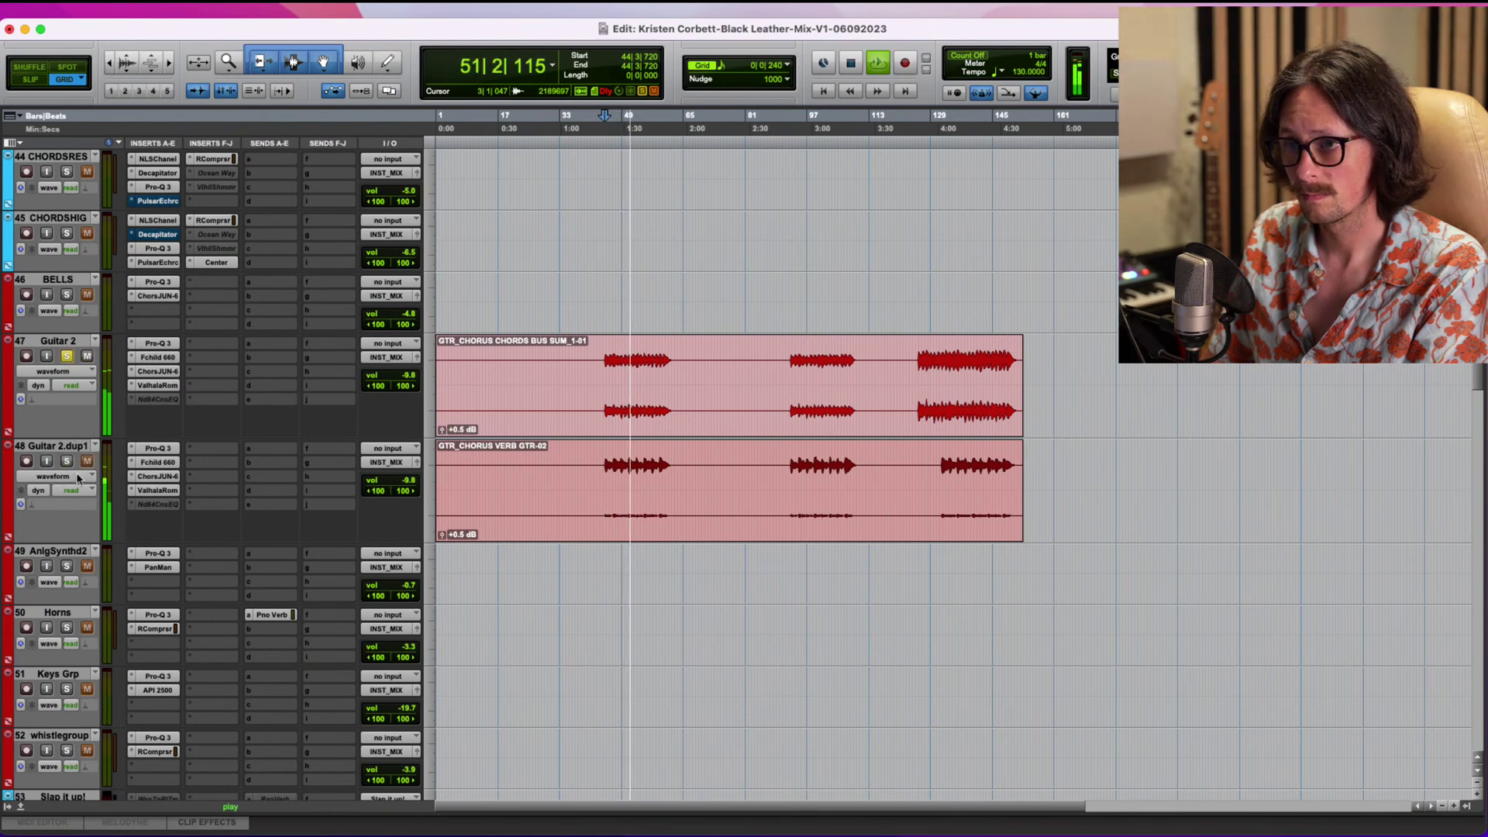
click(67, 357)
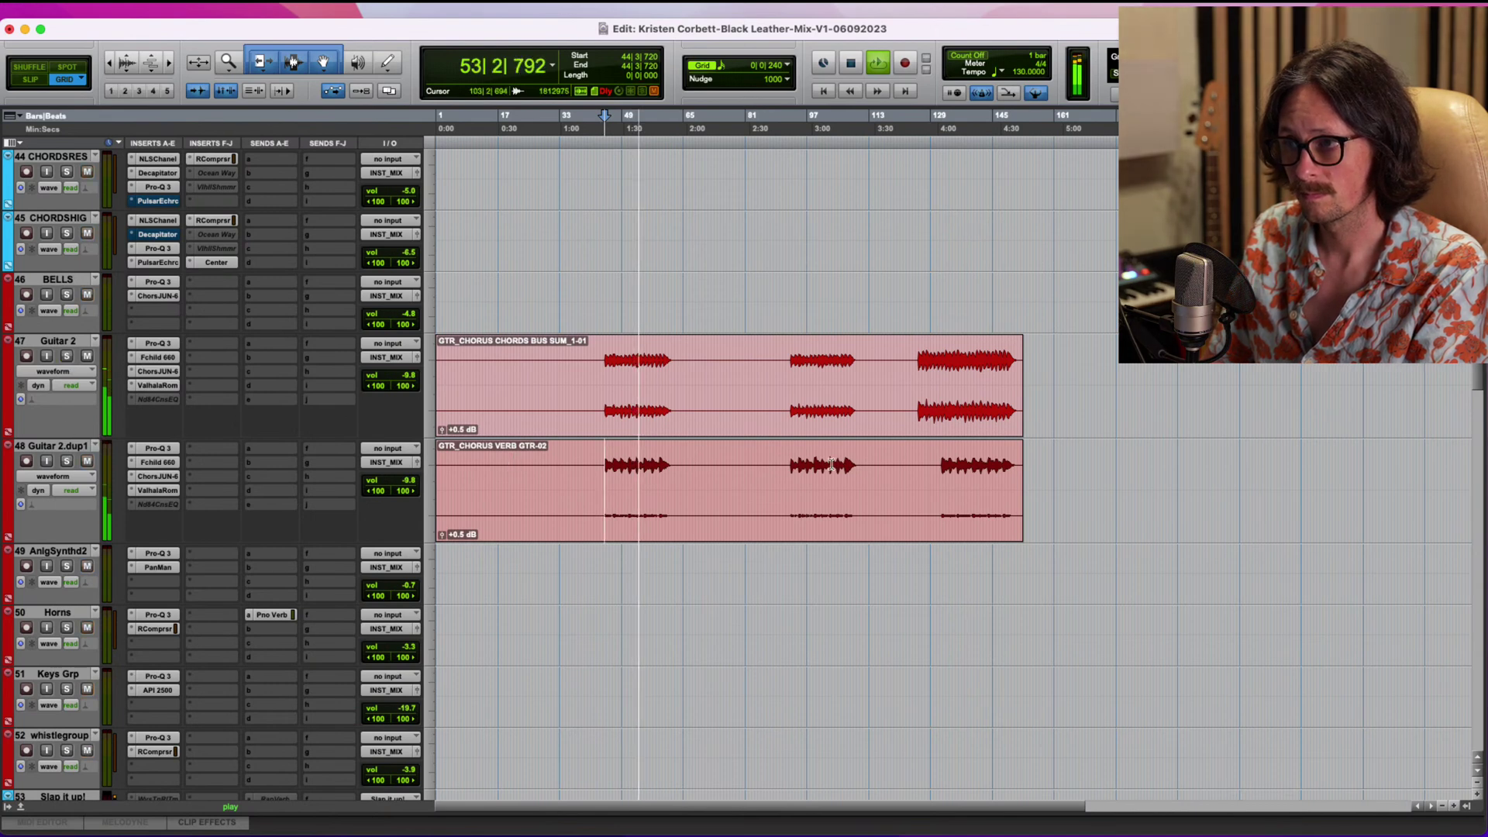
key(space)
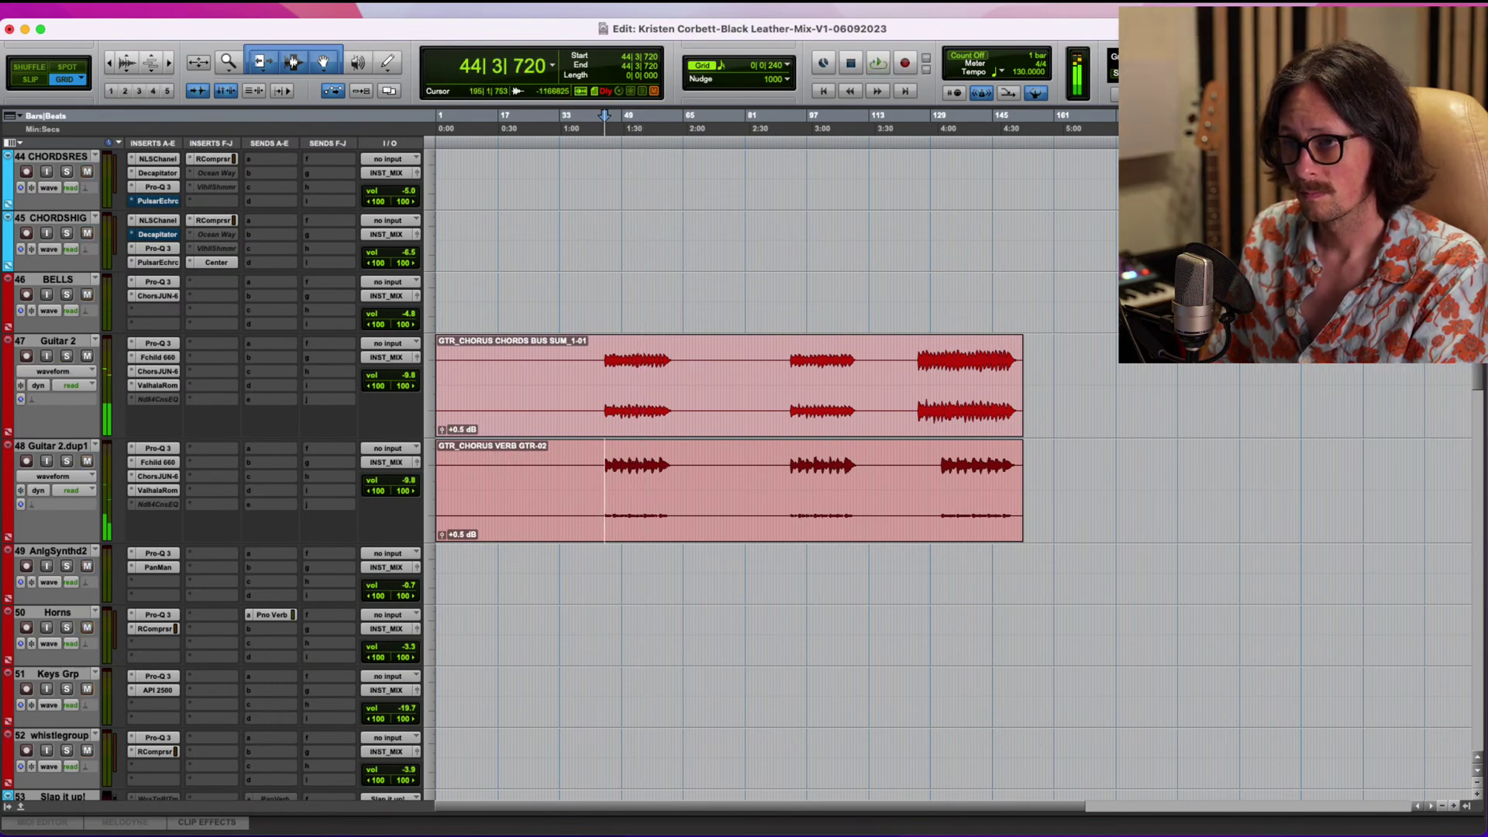
click(885, 34)
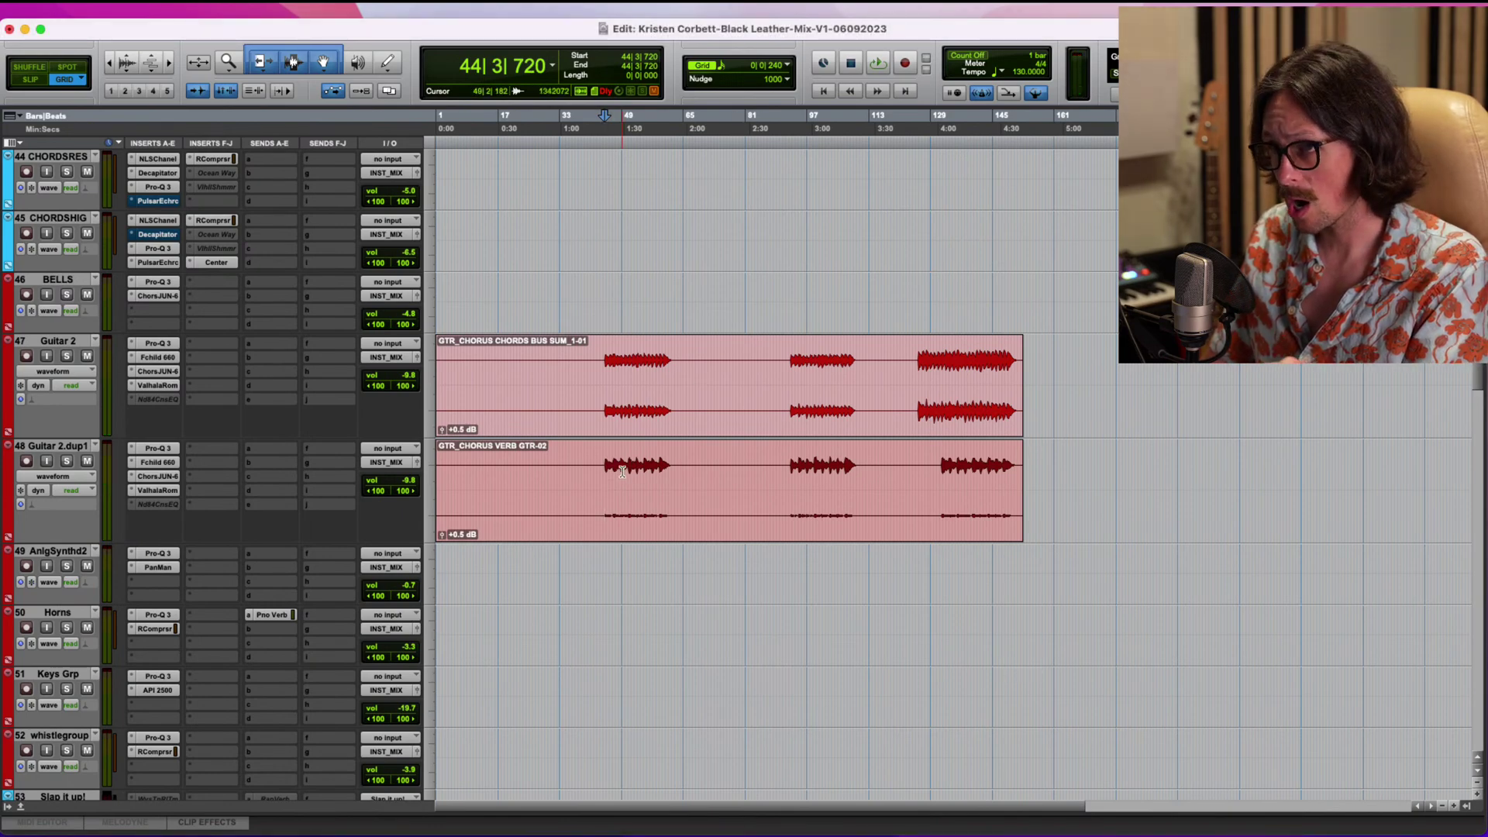
Look through the remaining unprocessed backing vocal, FX and guitar tracks below the instrument and vocal tracks.
scroll(624, 480, down, 15)
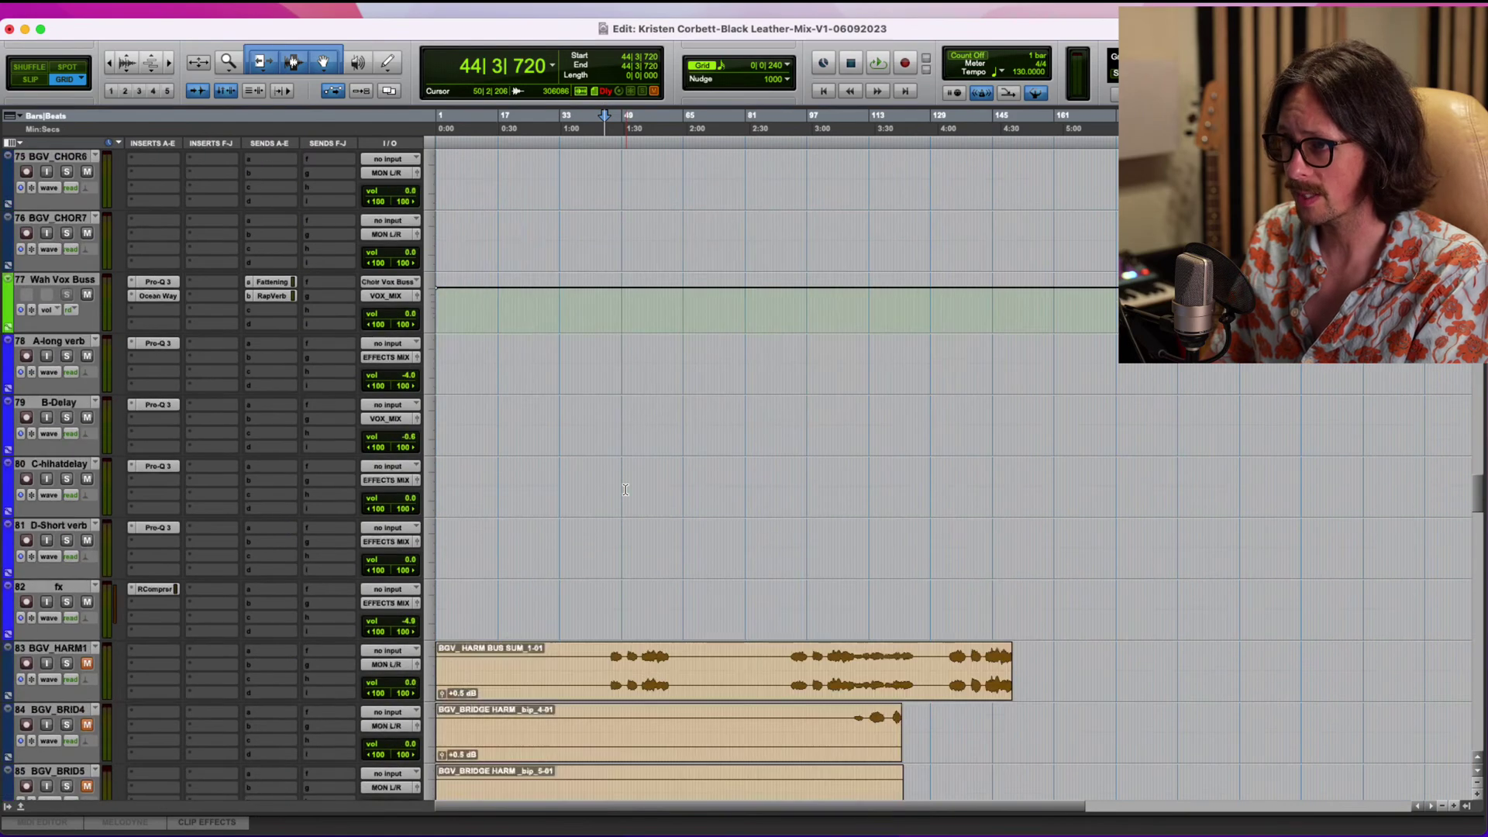
scroll(625, 489, down, 6)
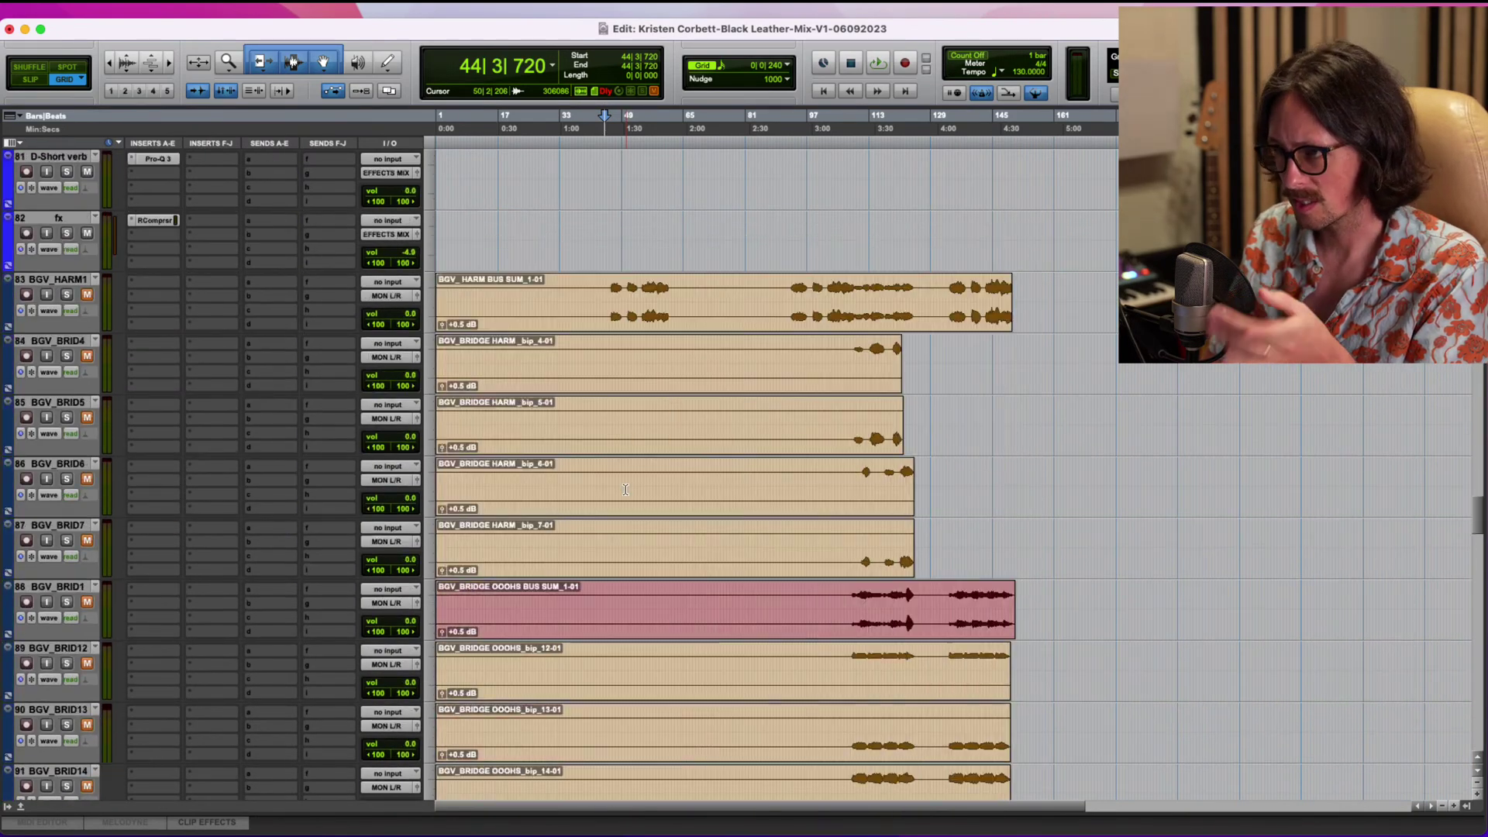
scroll(625, 489, up, 3)
scroll(620, 393, down, 15)
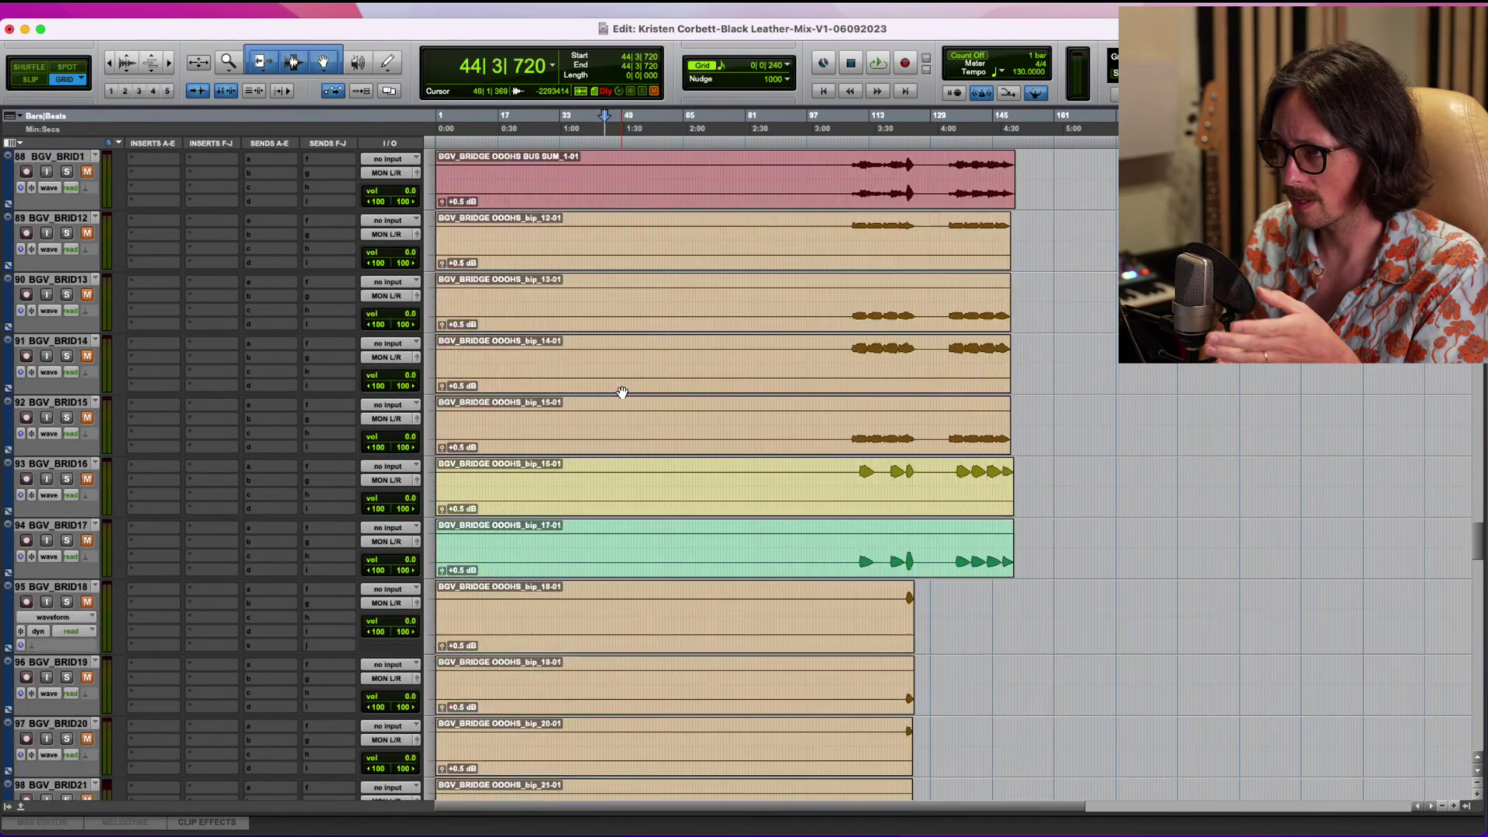
scroll(622, 393, down, 20)
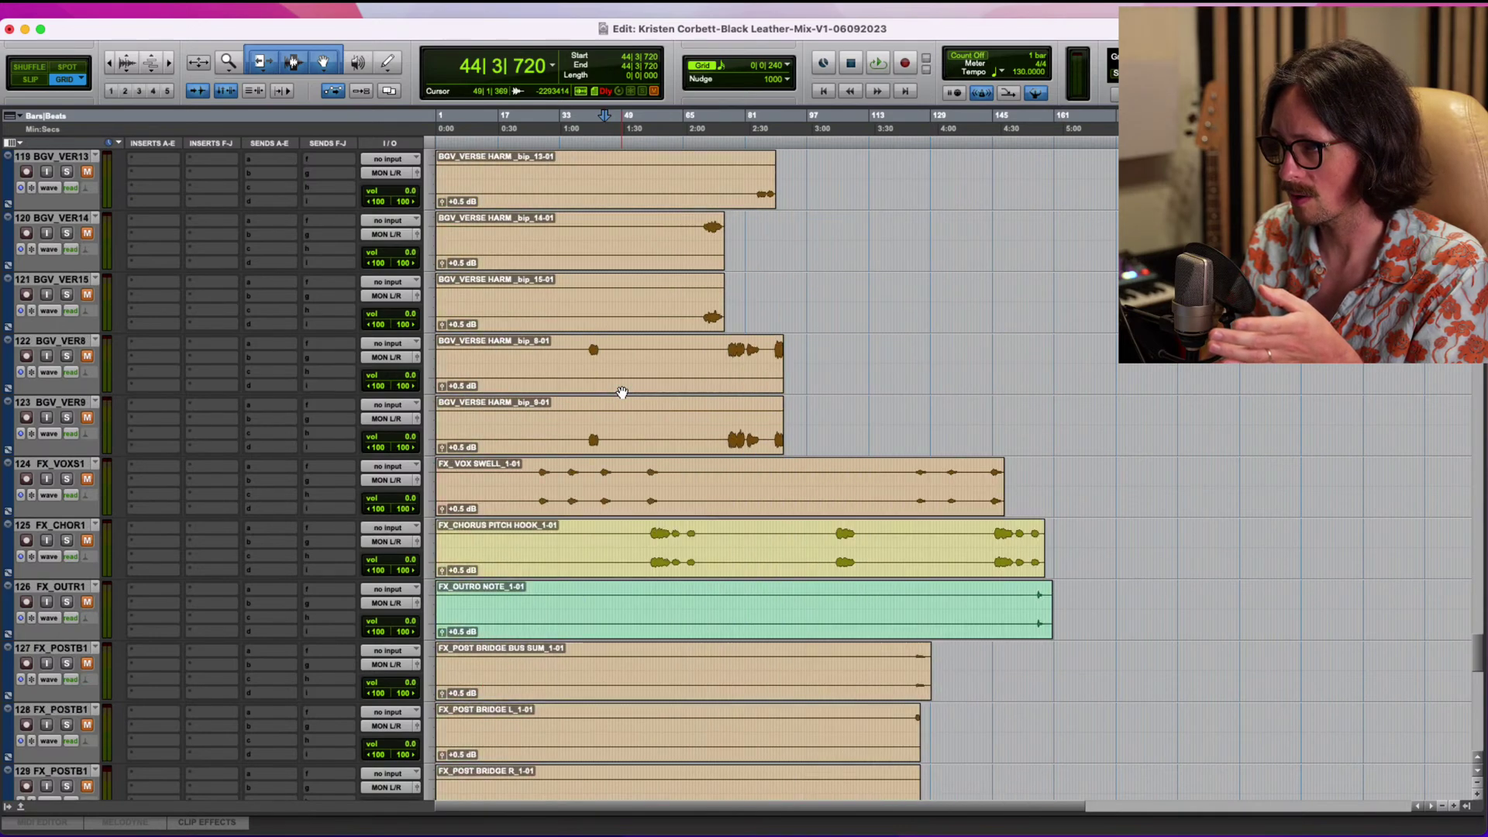
scroll(620, 376, down, 4)
scroll(615, 423, up, 3)
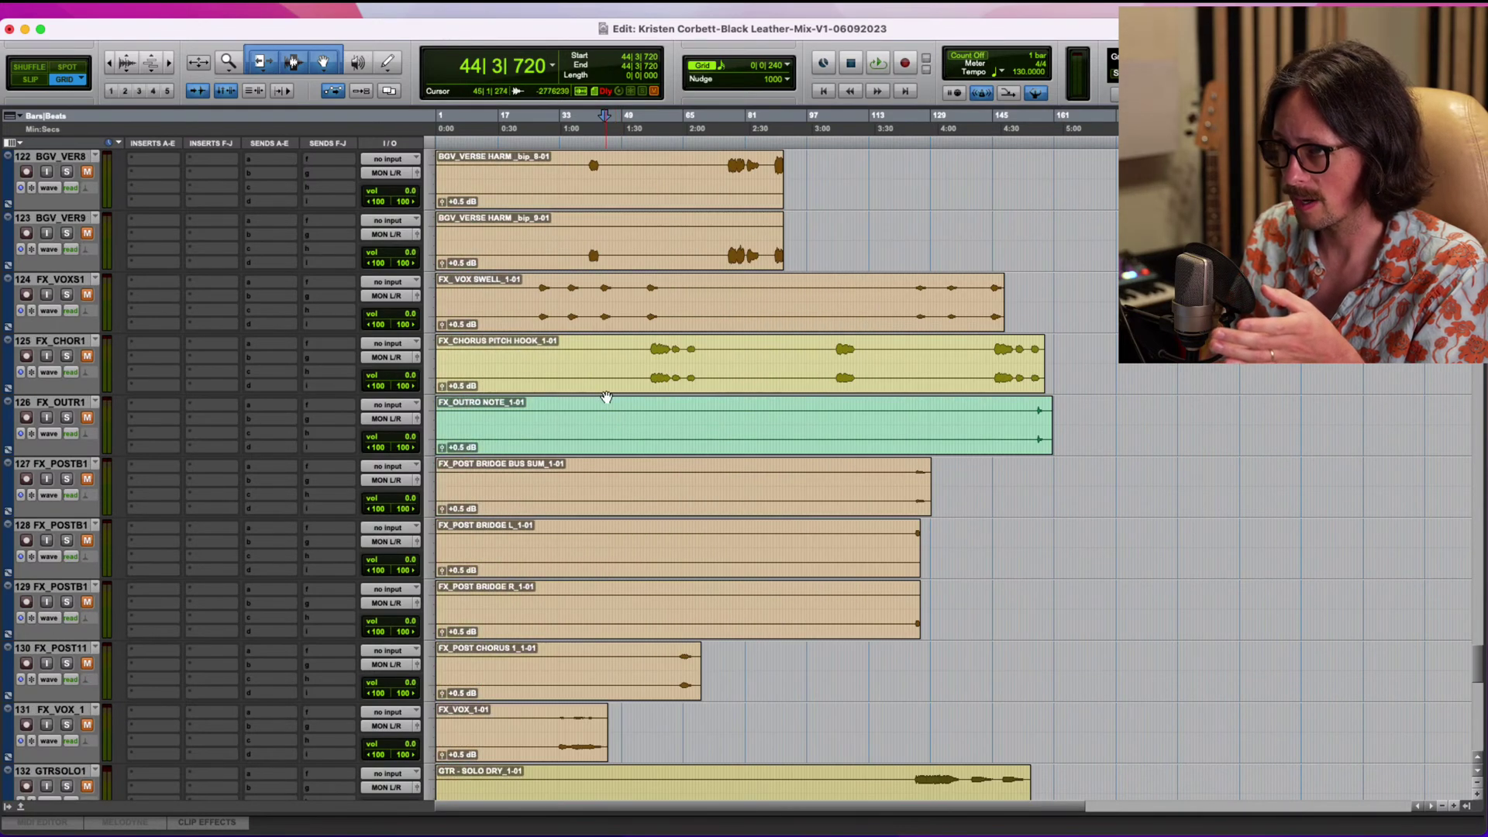
scroll(607, 398, down, 10)
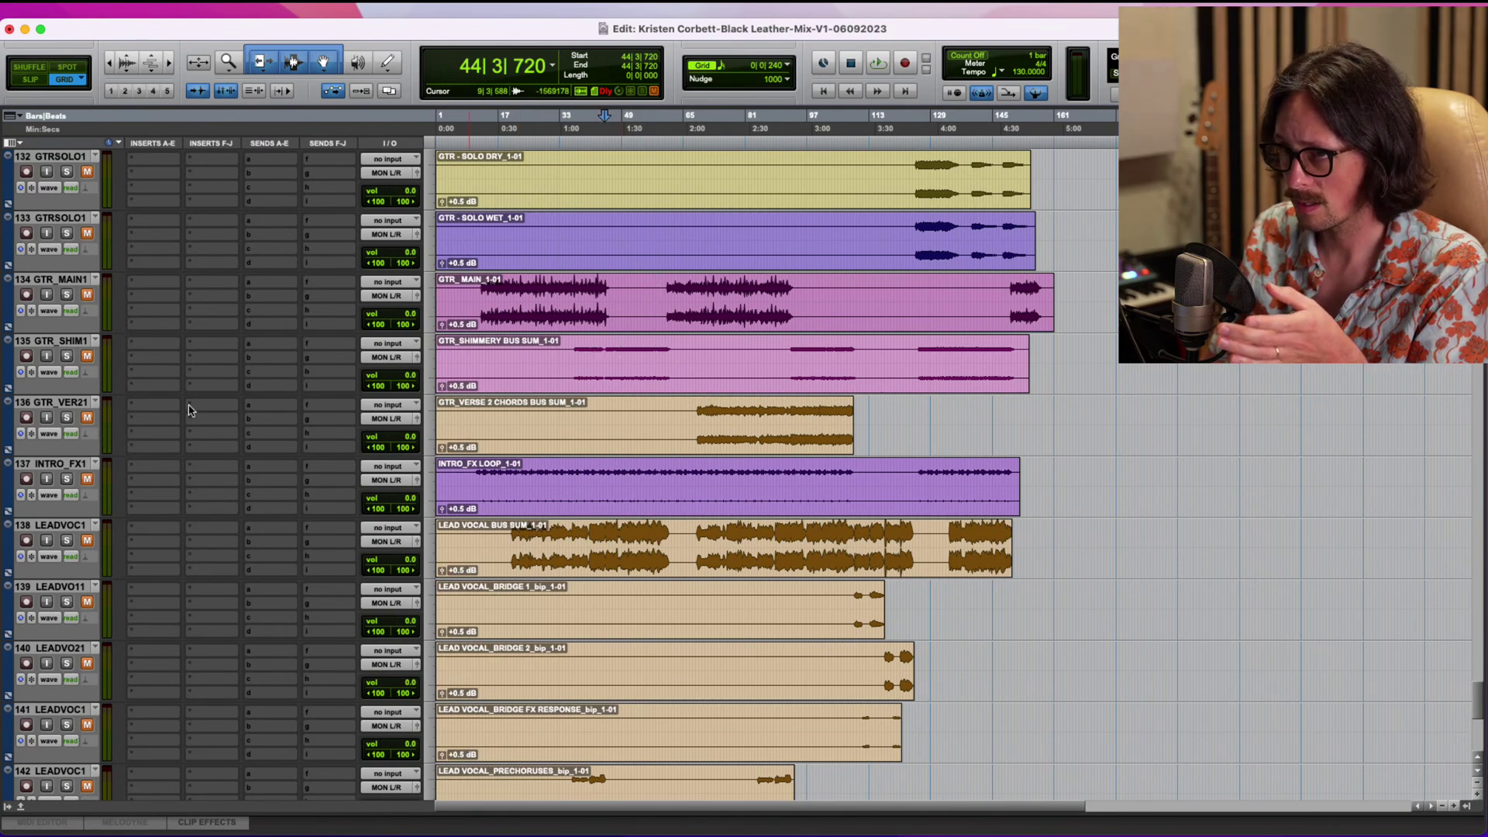
Check the full name of the GTR_SHIM1 track without renaming it and review the lead vocal tracks below it.
double_click(76, 342)
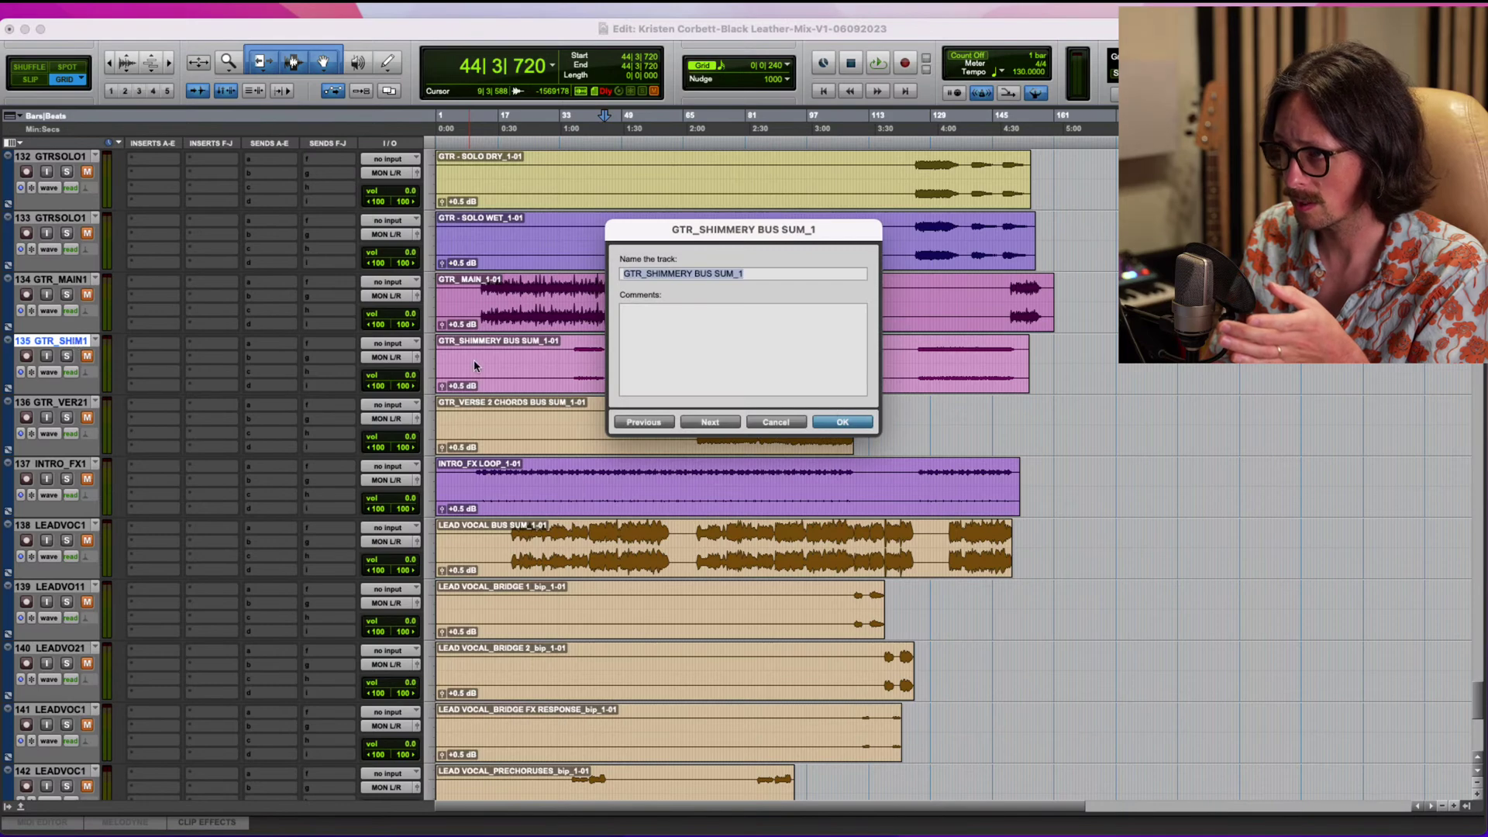
click(778, 422)
scroll(553, 317, down, 4)
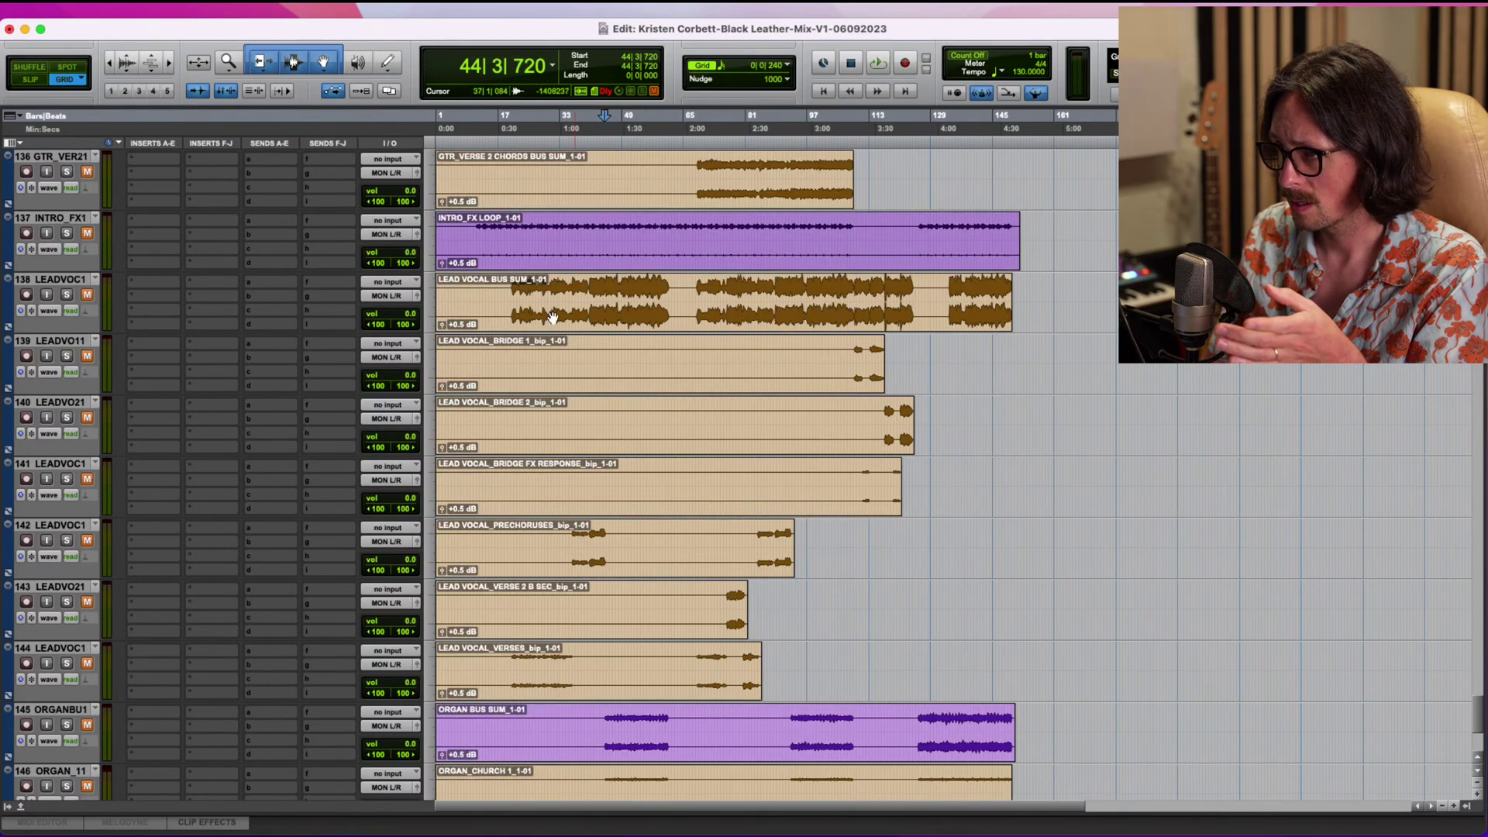
scroll(584, 306, up, 4)
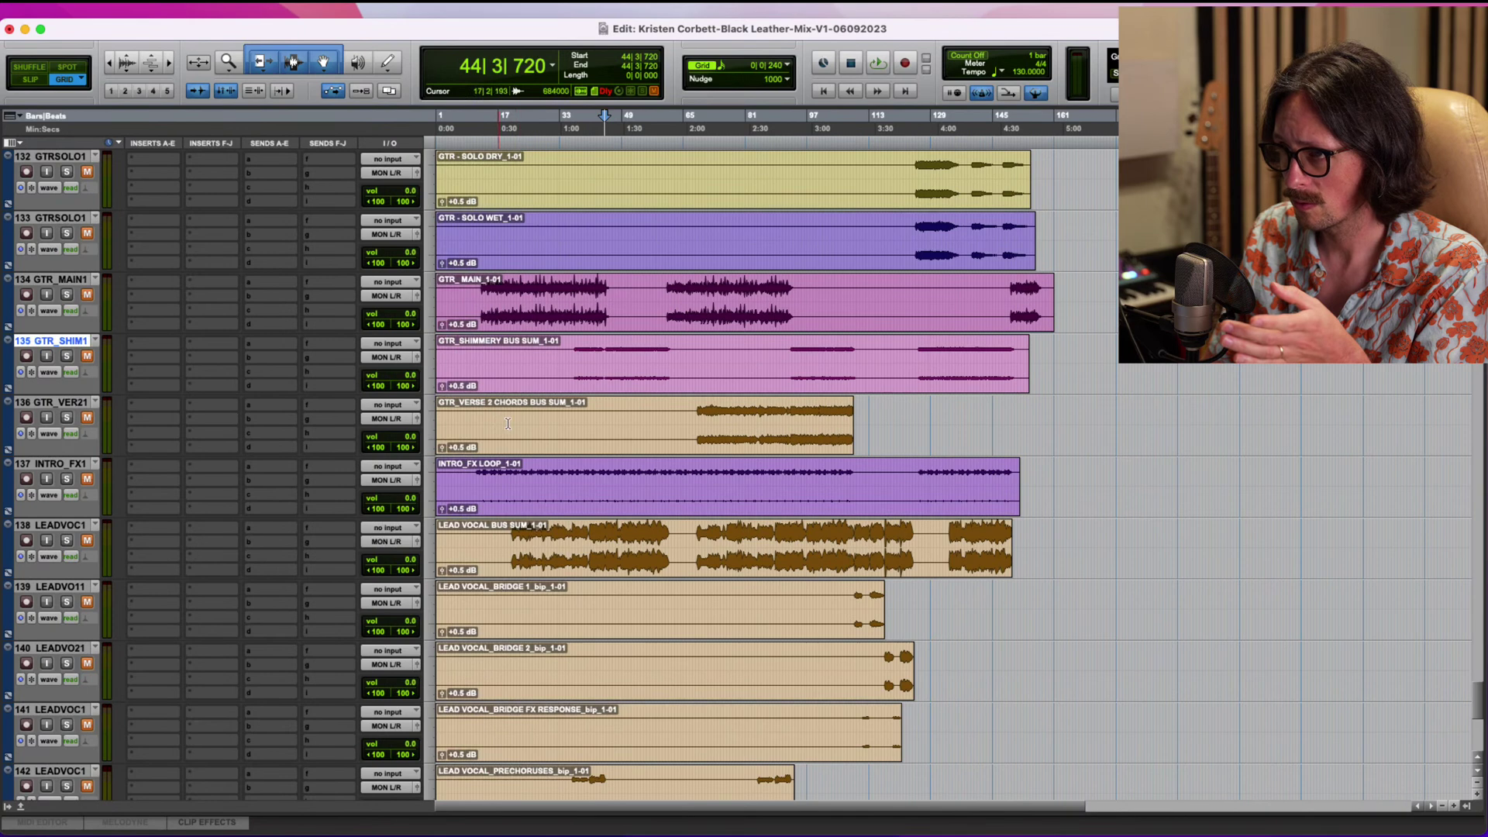
Unmute and solo the GTR_SHIMMERY BUS SUM_1 track and play it from 44|1|240.
click(603, 352)
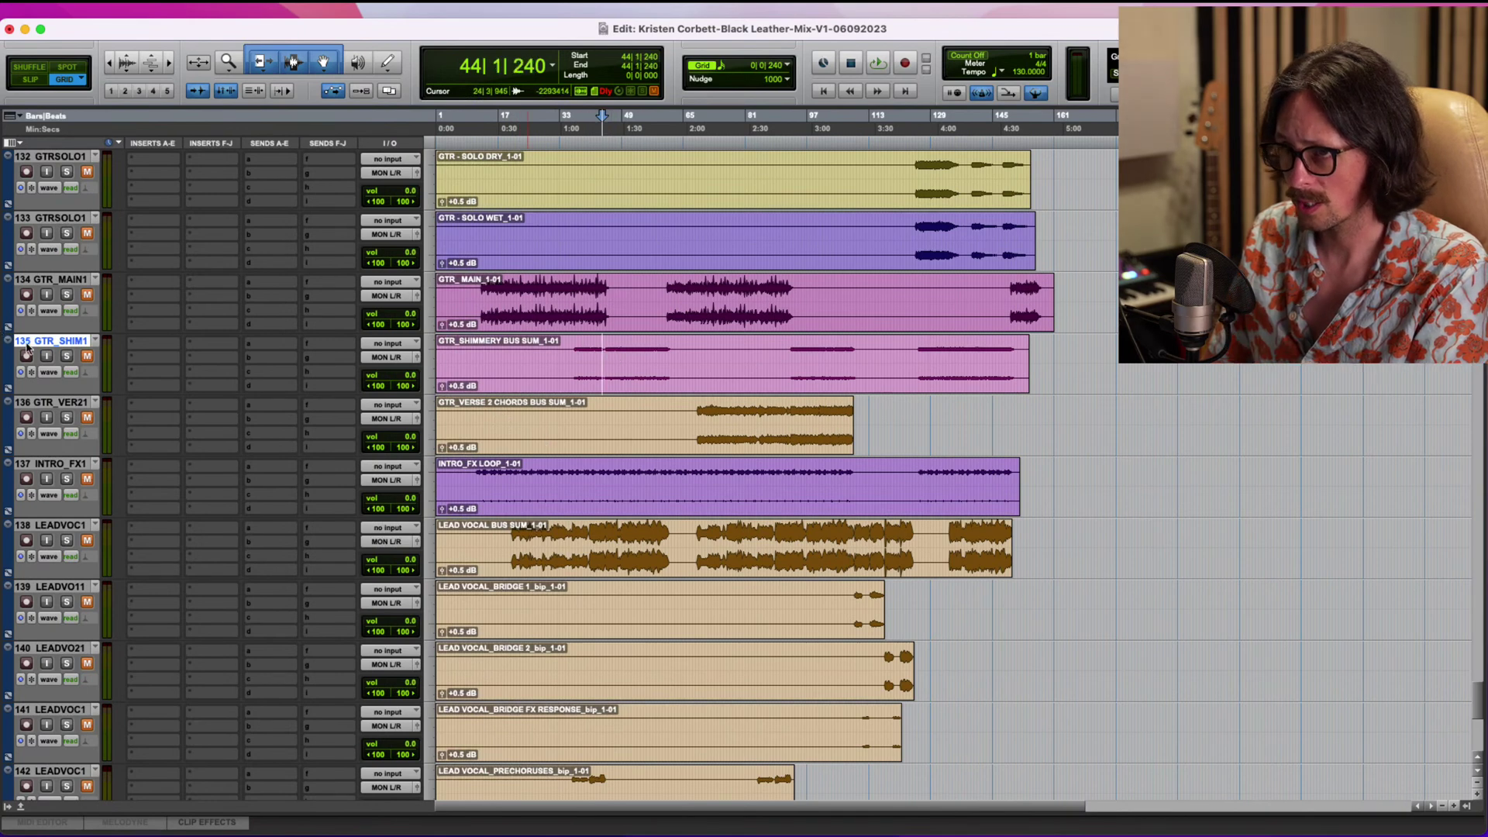
click(87, 356)
click(67, 361)
key(space)
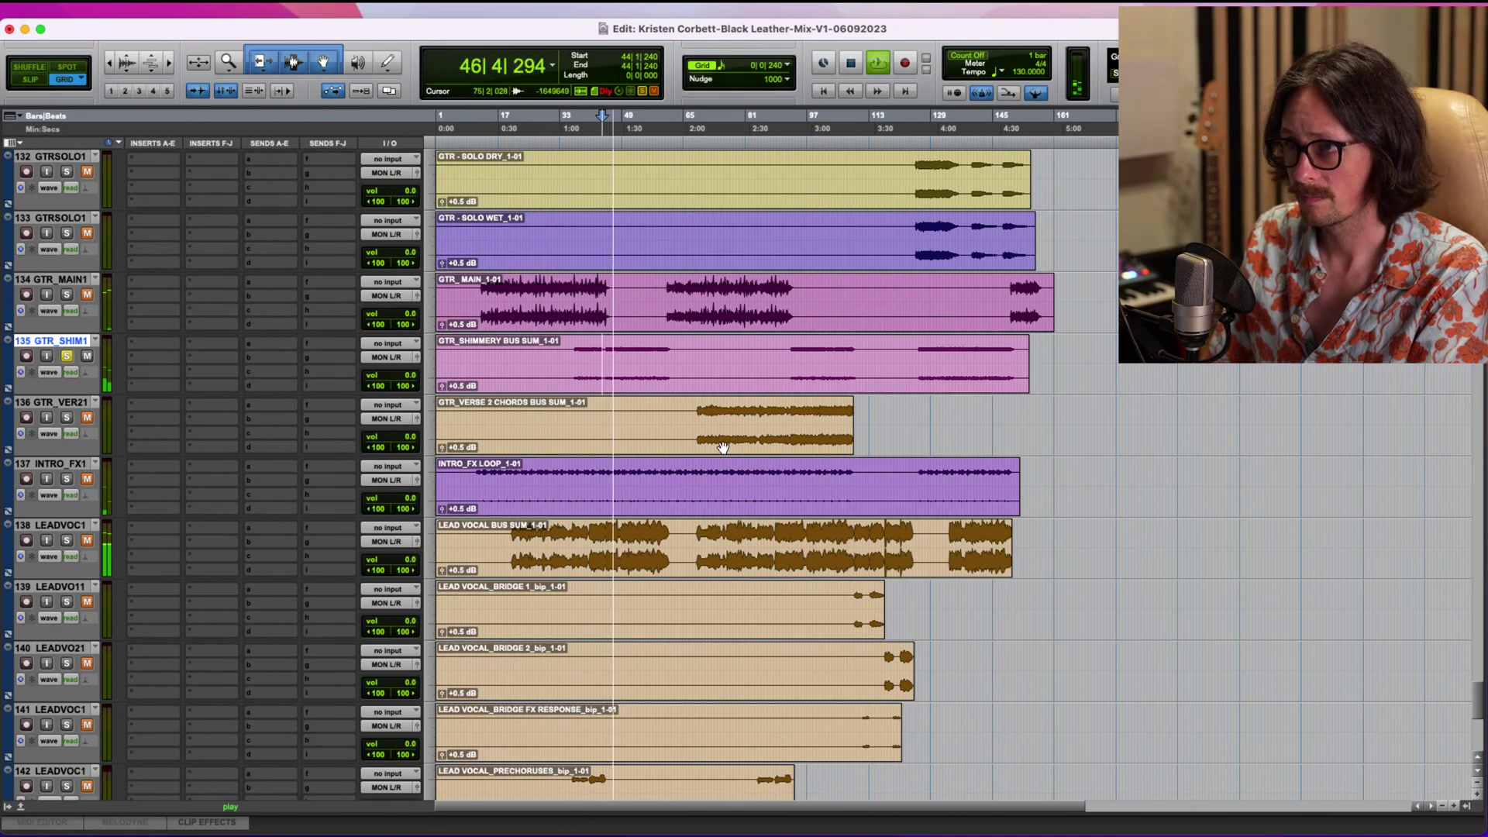
Compare the shimmery guitar with Guitar 2 in solo during playback, clear the solos and stop.
scroll(713, 454, up, 10)
scroll(723, 447, up, 20)
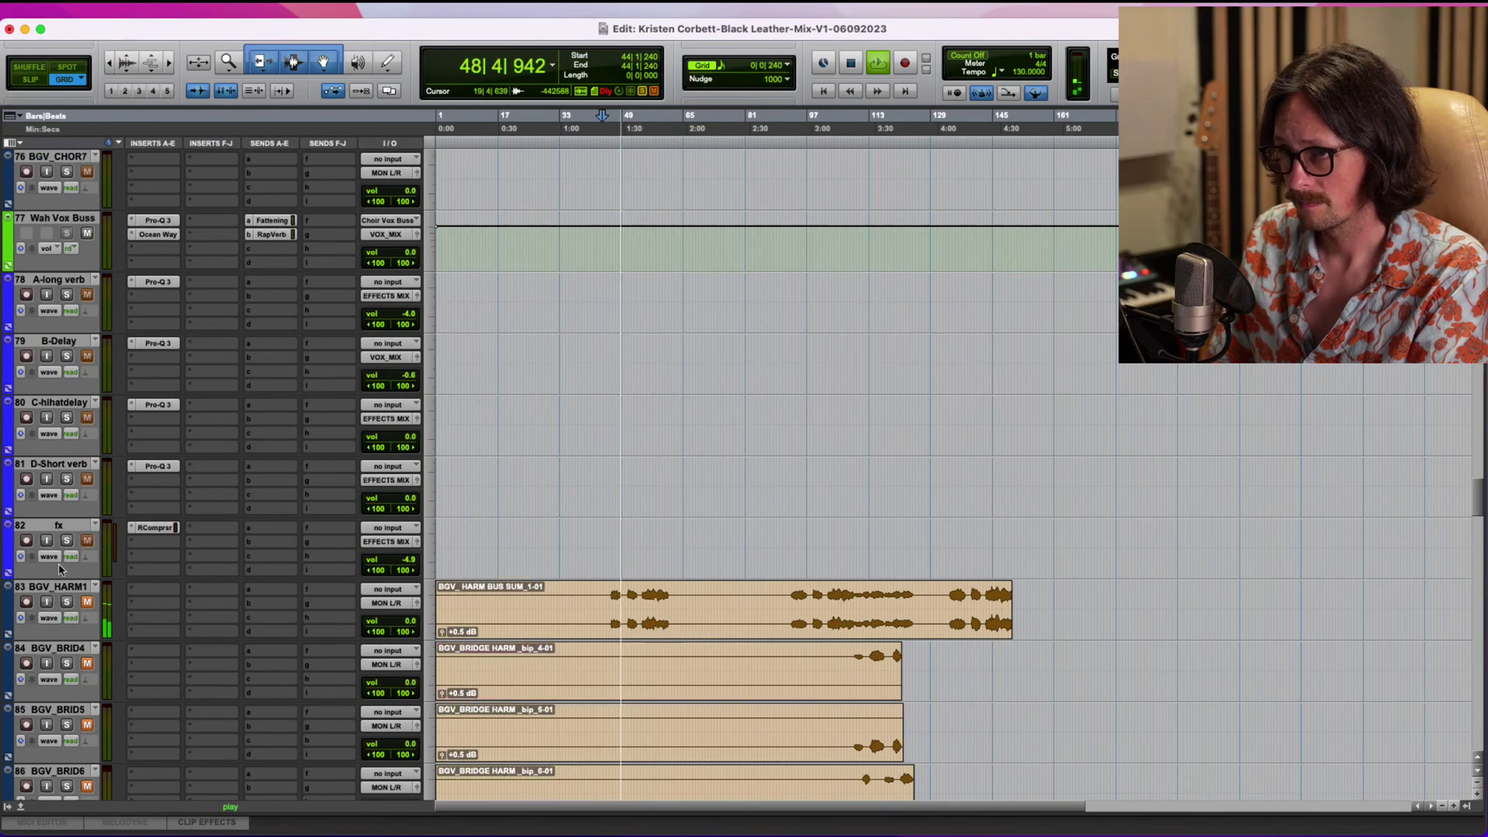
scroll(589, 538, up, 8)
scroll(590, 538, up, 12)
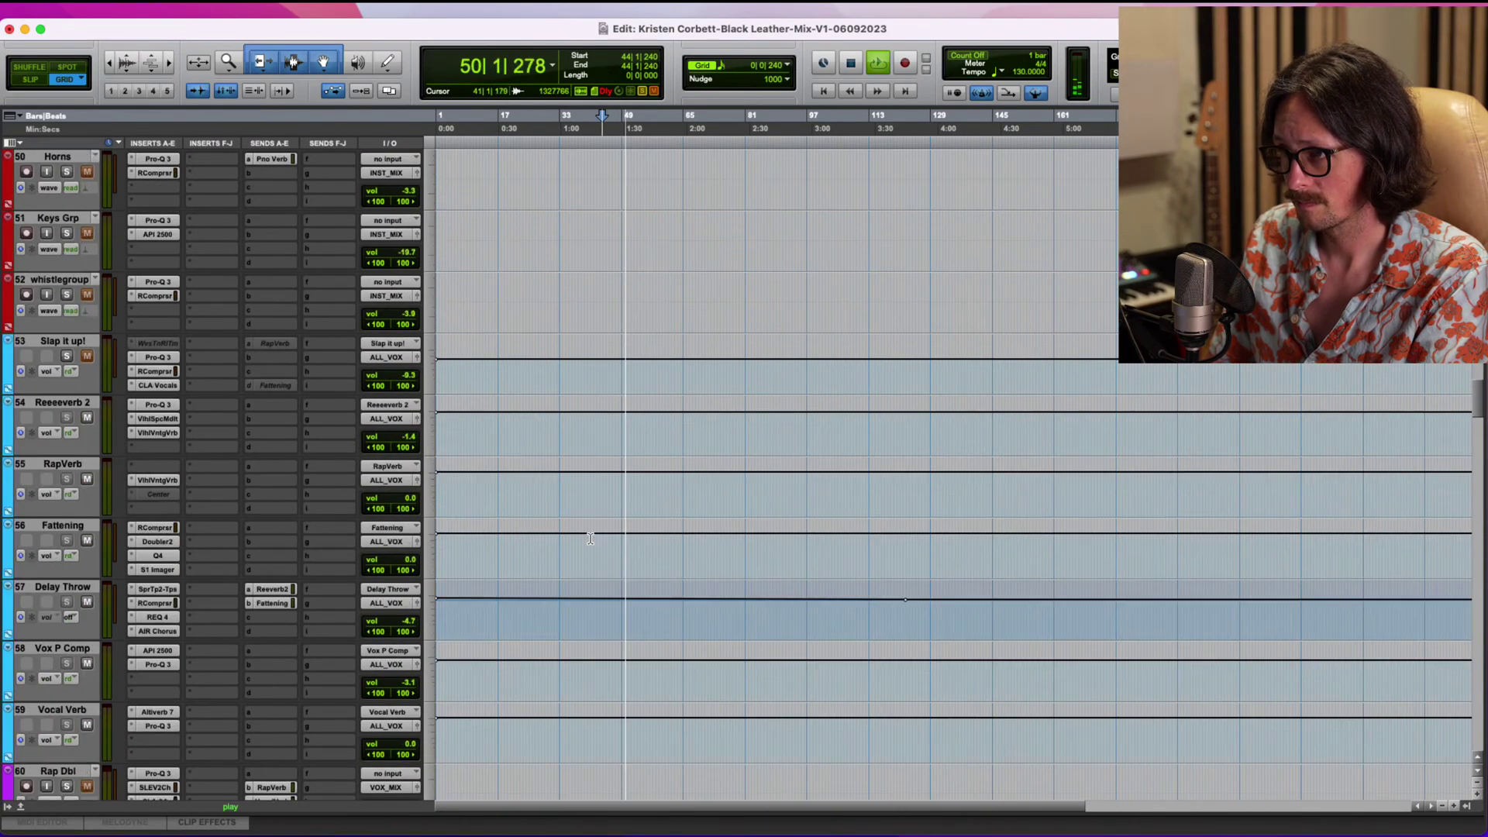
scroll(590, 538, down, 3)
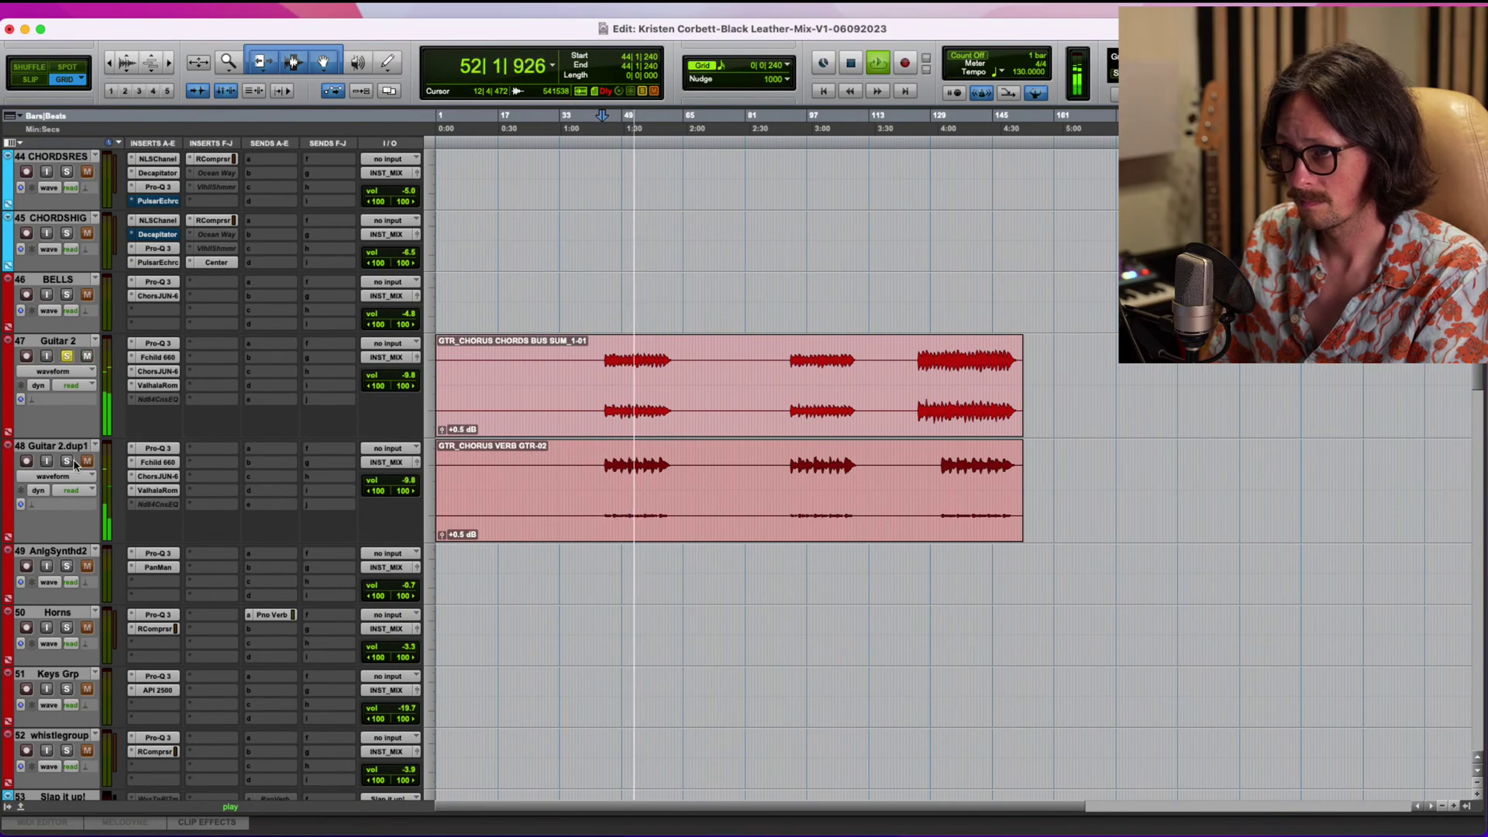
scroll(698, 419, down, 15)
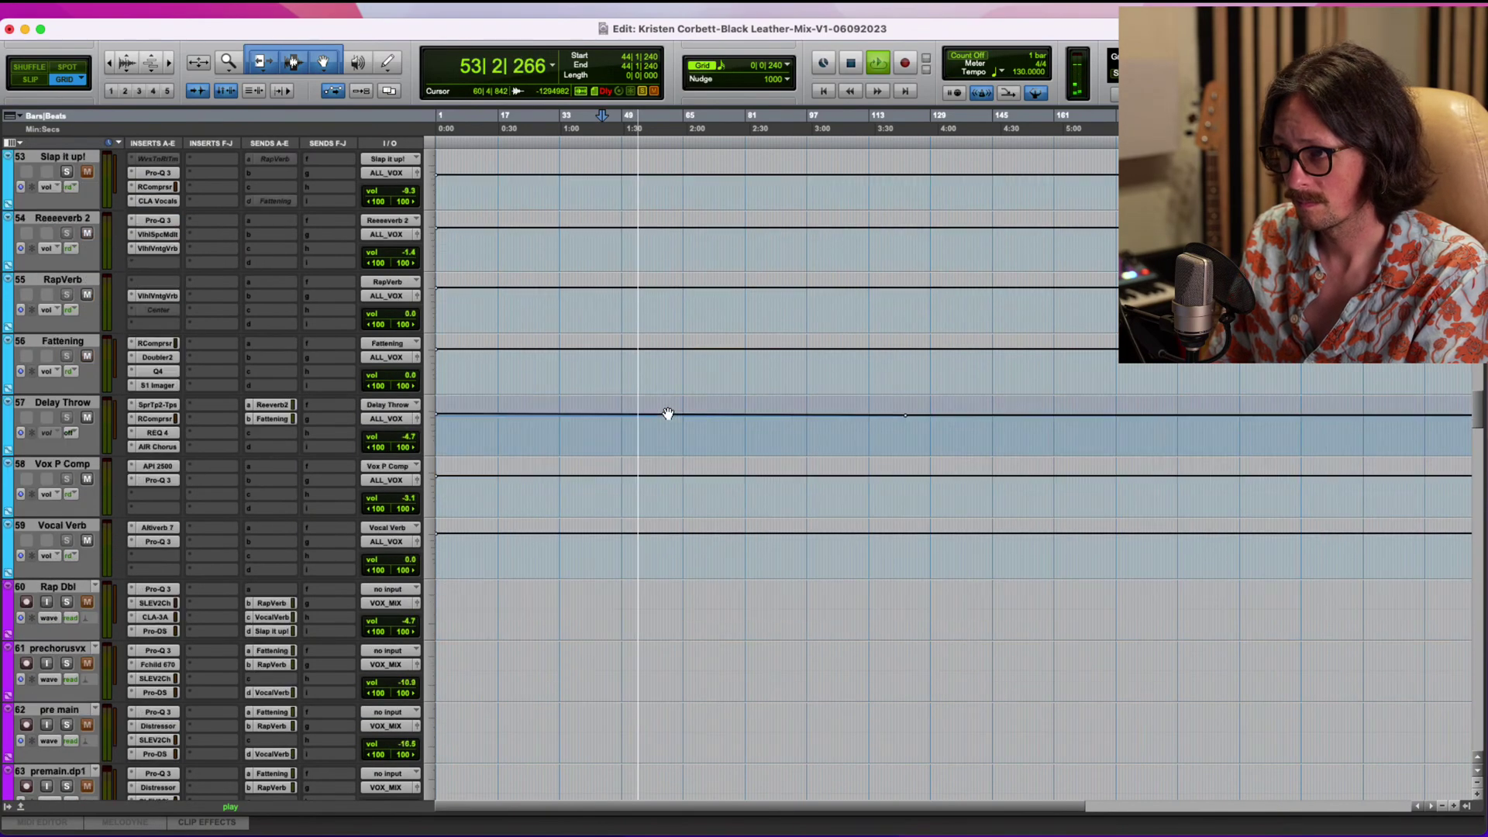
key(space)
Move the GTR_SHIMMERY BUS SUM_1 track up between Guitar 2.dup1 and AnlgSynthd2, and increase its track height.
key(super+Tab)
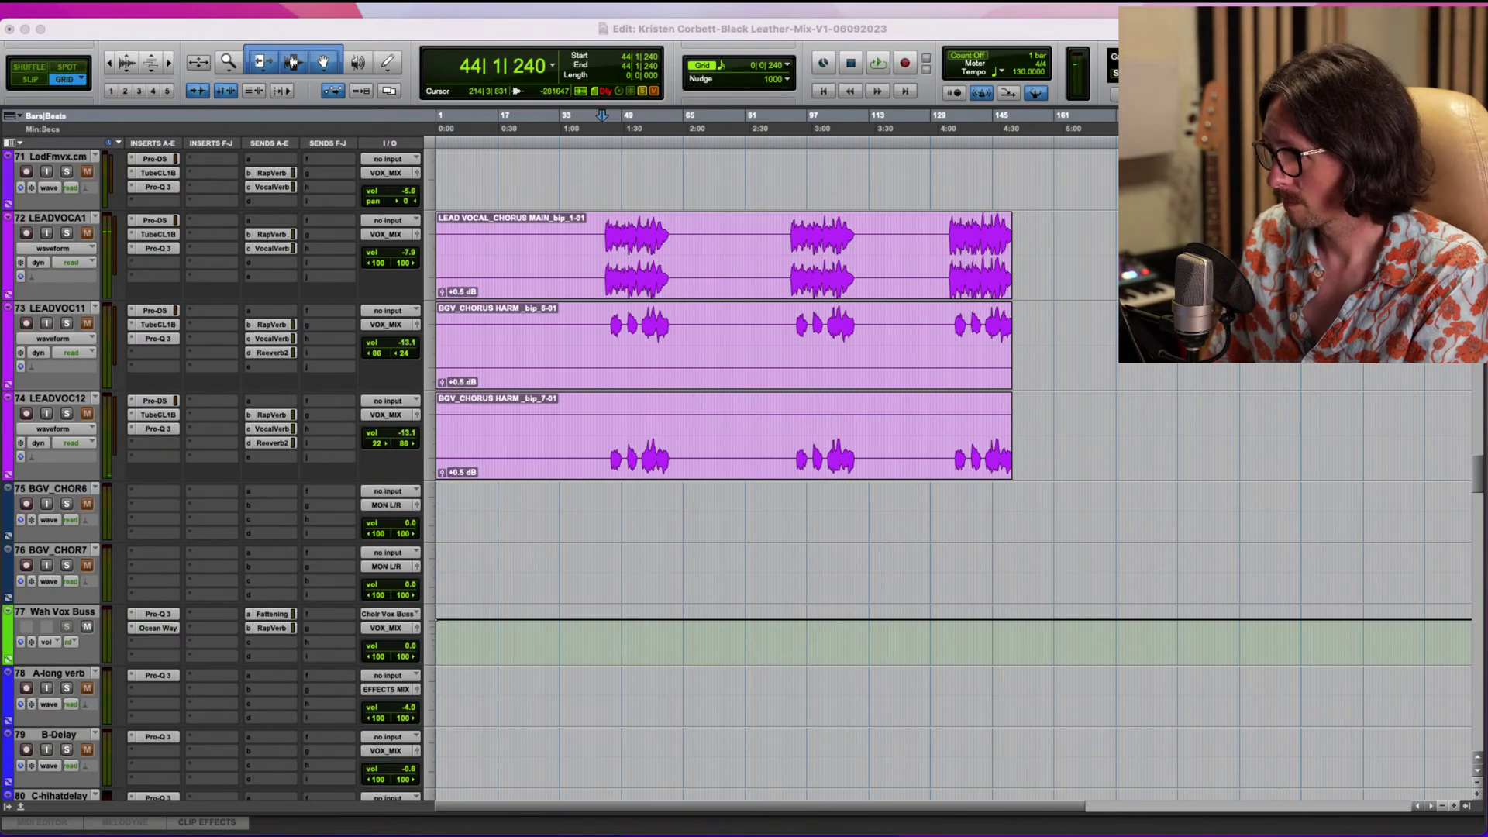
click(840, 365)
scroll(635, 521, down, 10)
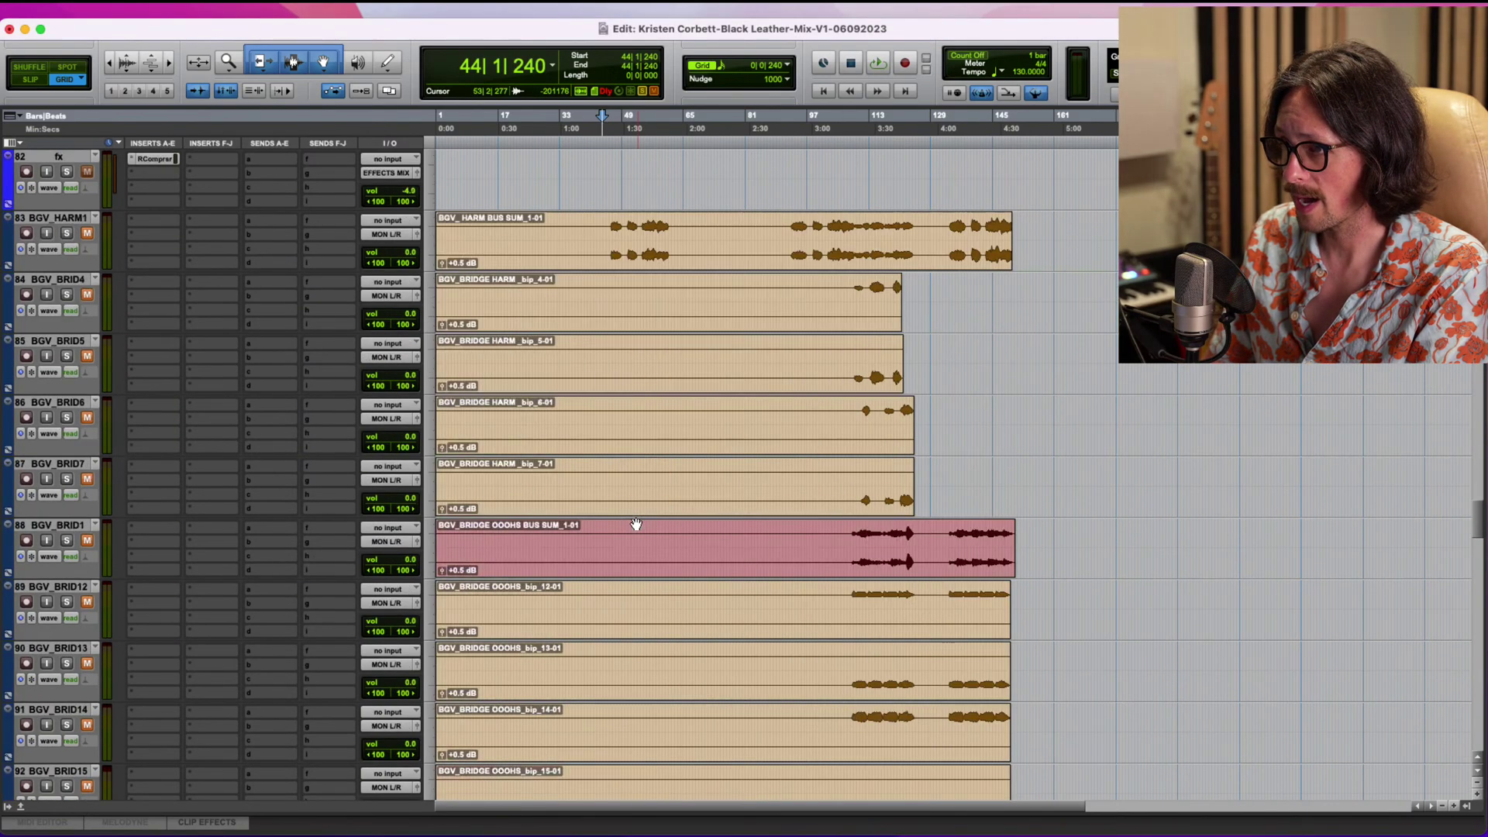
scroll(634, 522, up, 20)
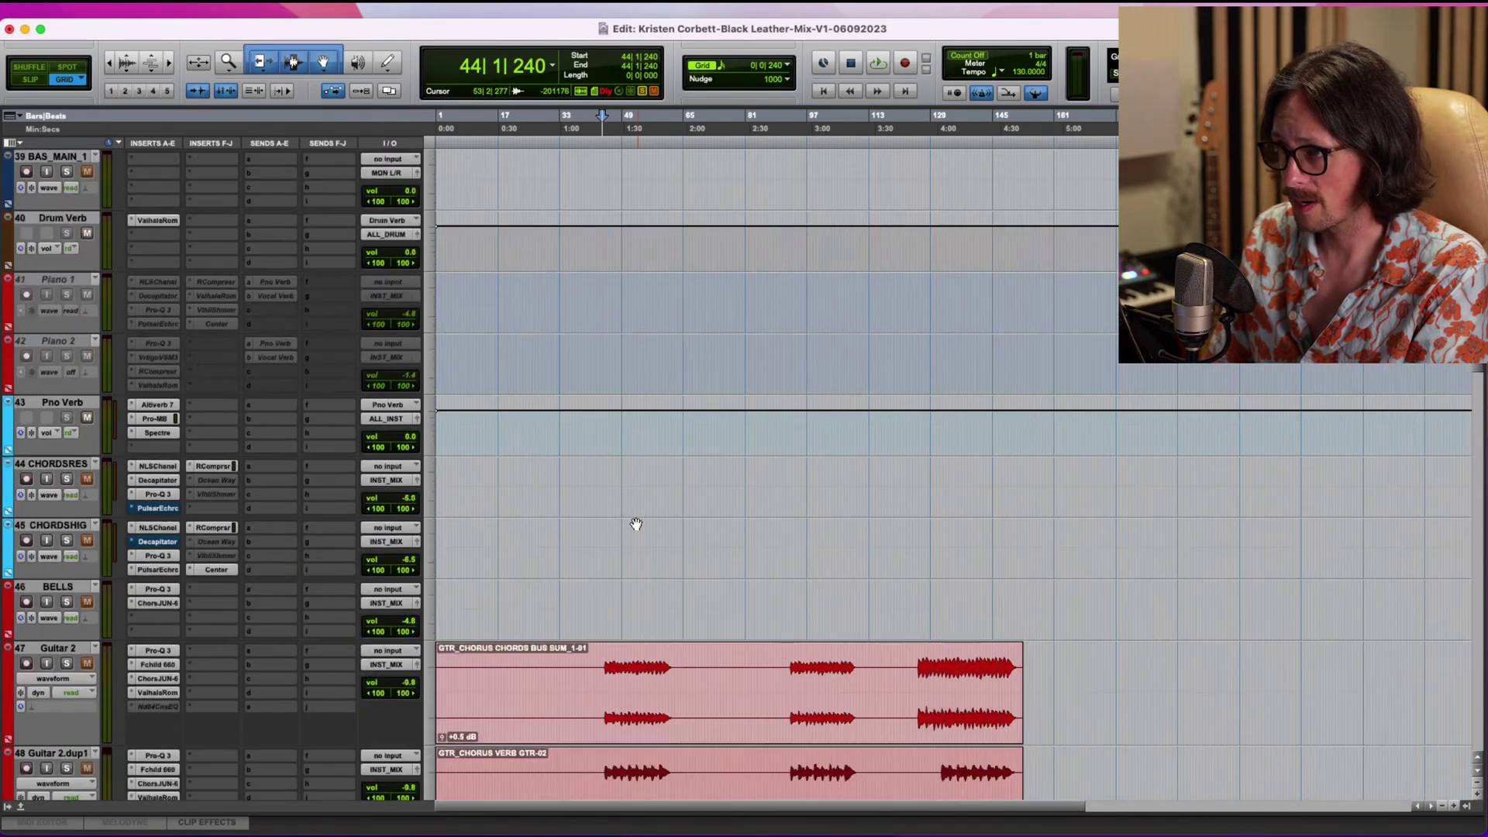
scroll(498, 589, down, 1)
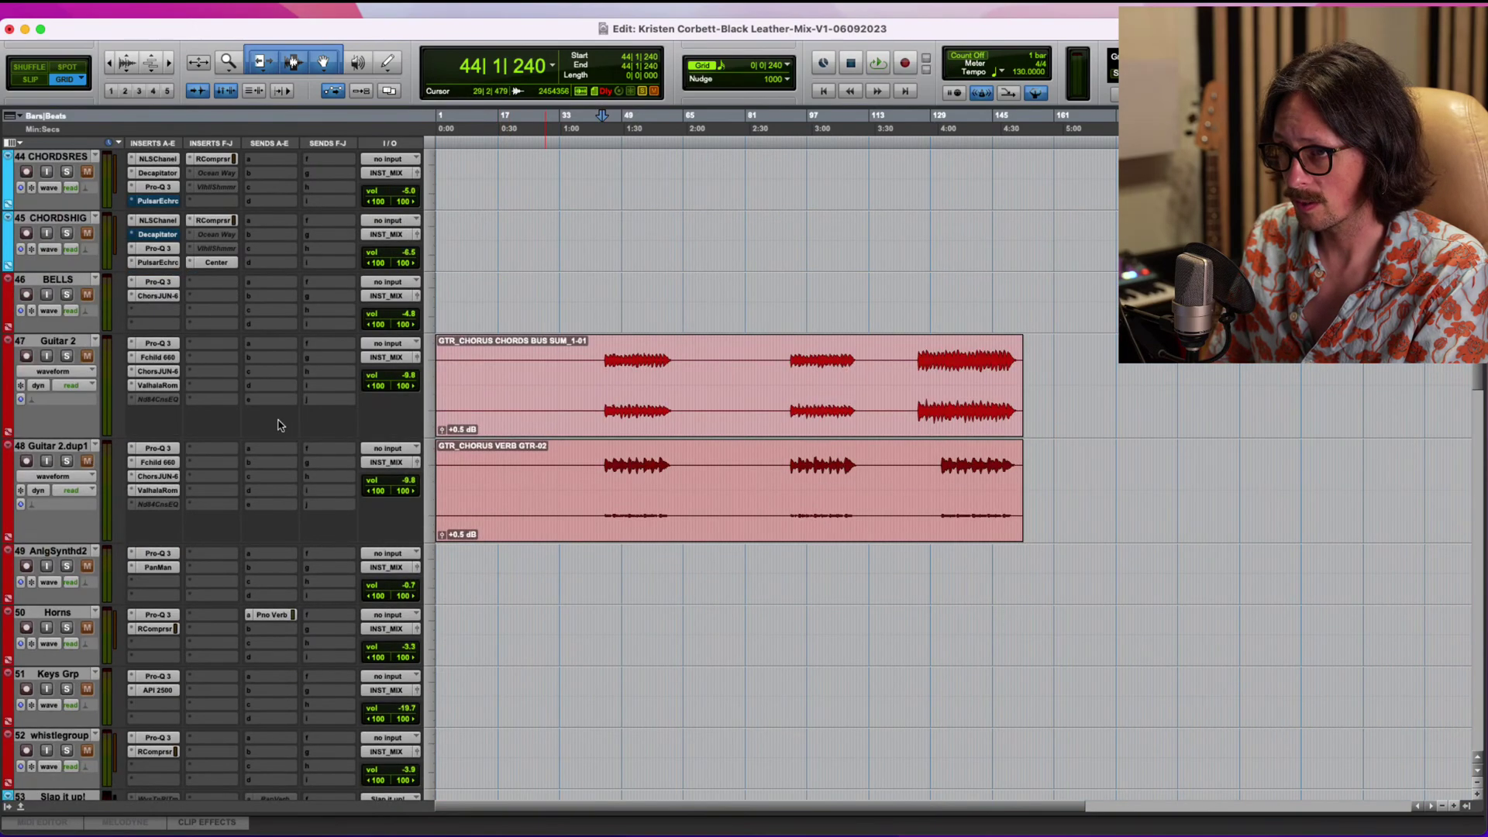
scroll(656, 601, down, 20)
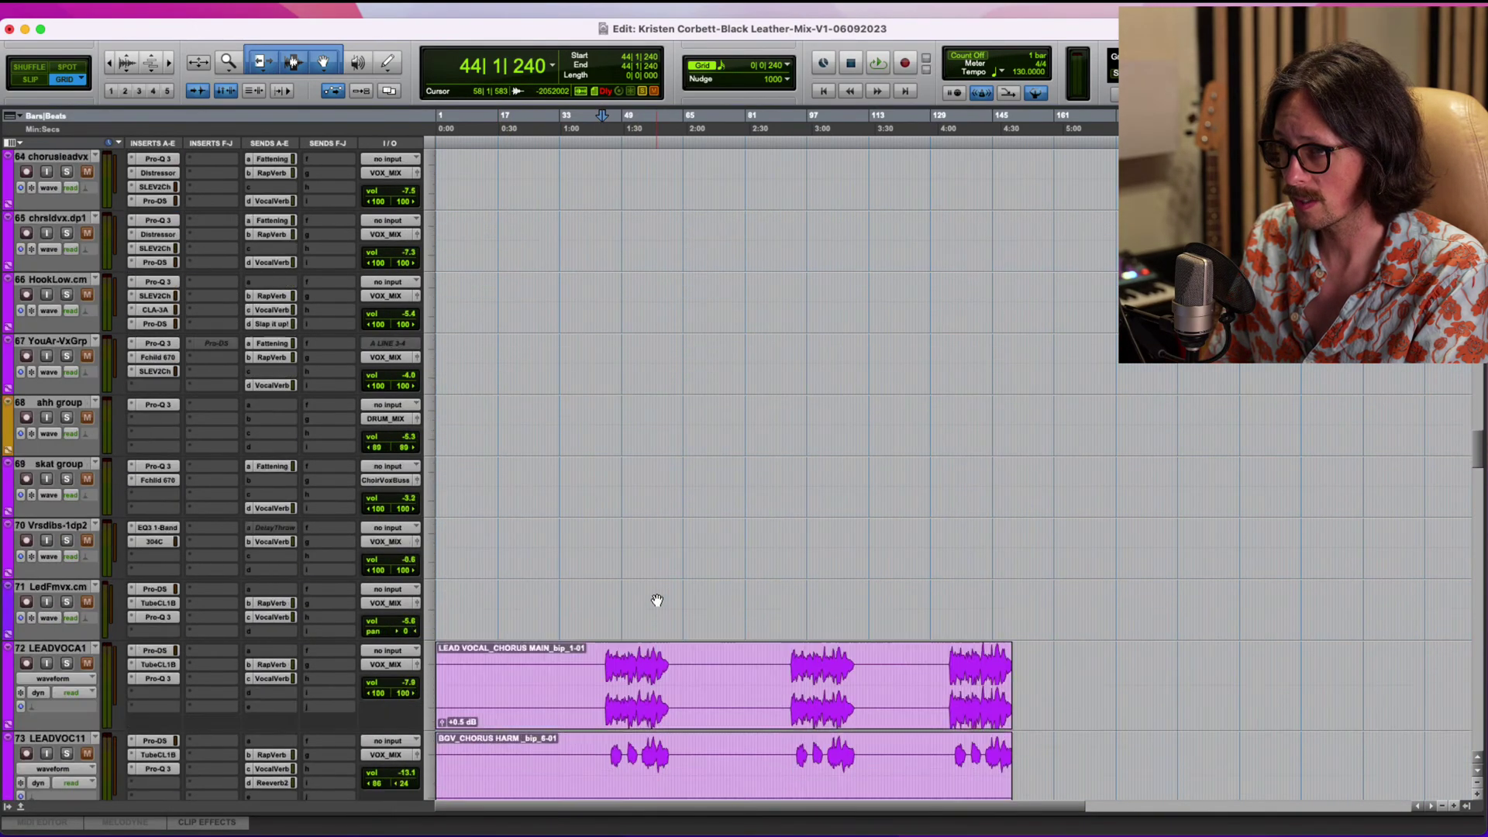
scroll(657, 601, down, 15)
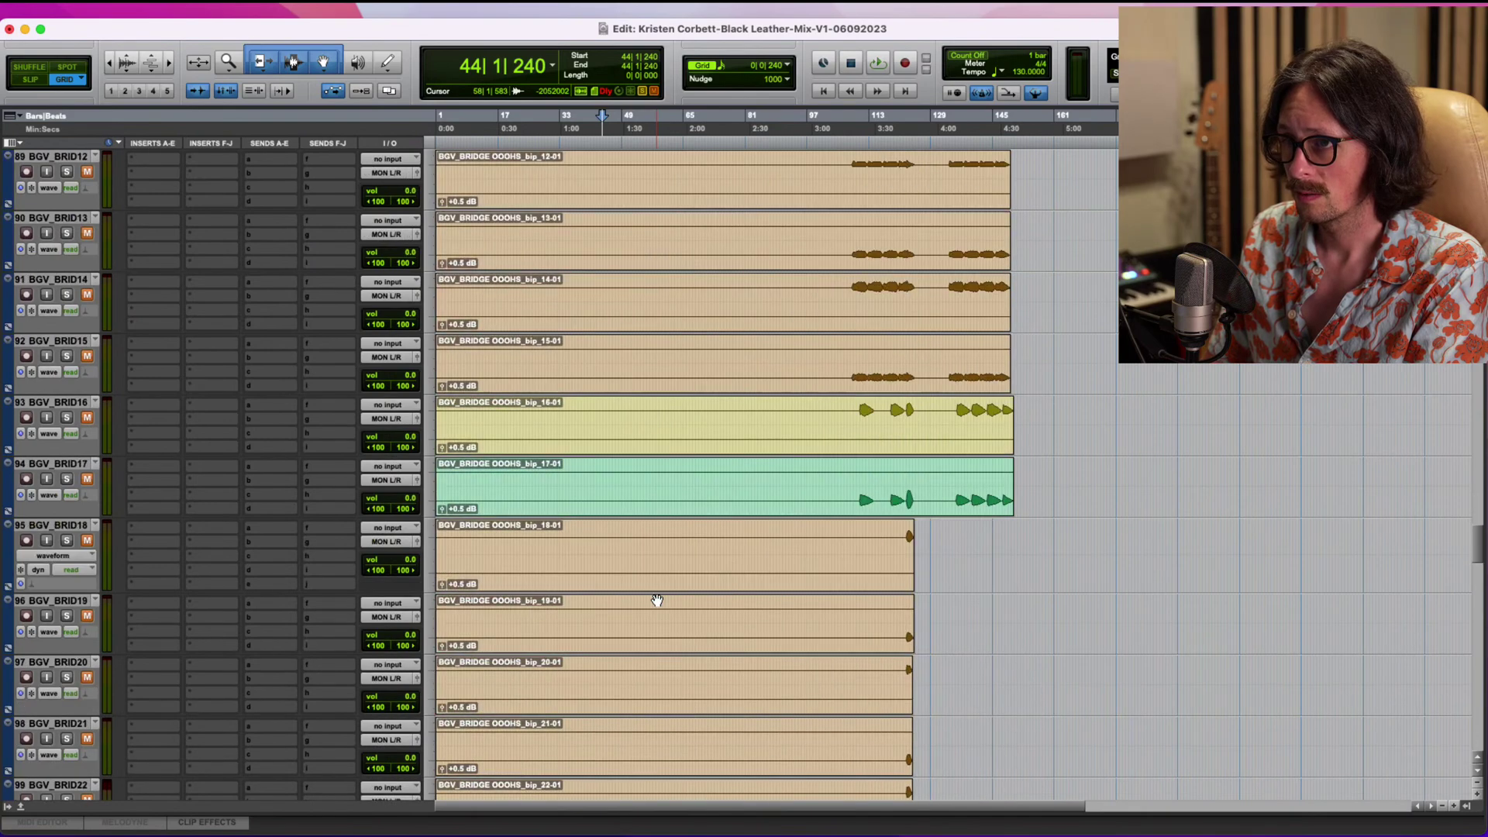
scroll(656, 600, down, 12)
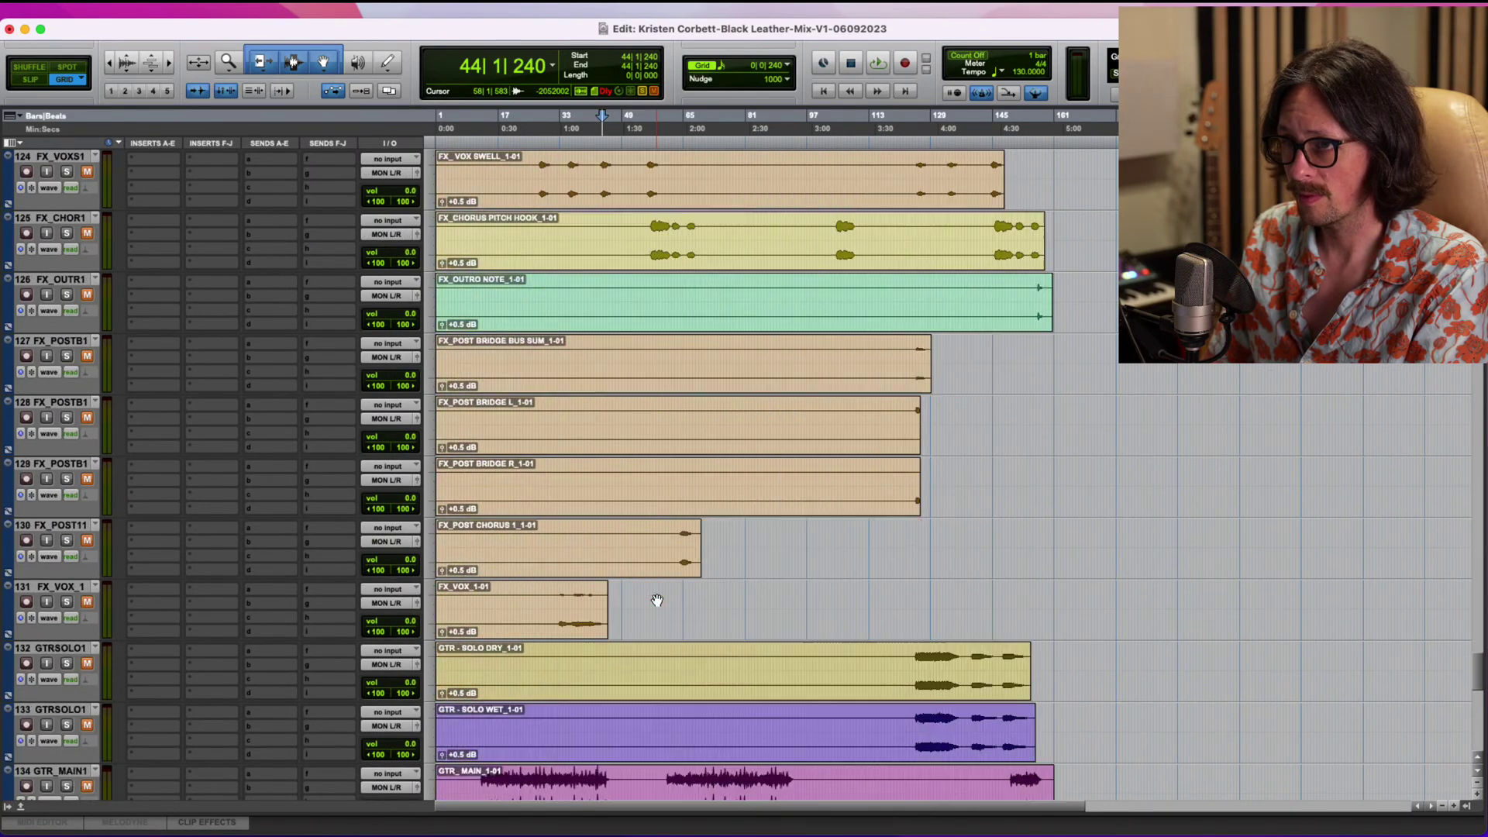
drag(65, 593, 363, 665)
scroll(394, 603, down, 2)
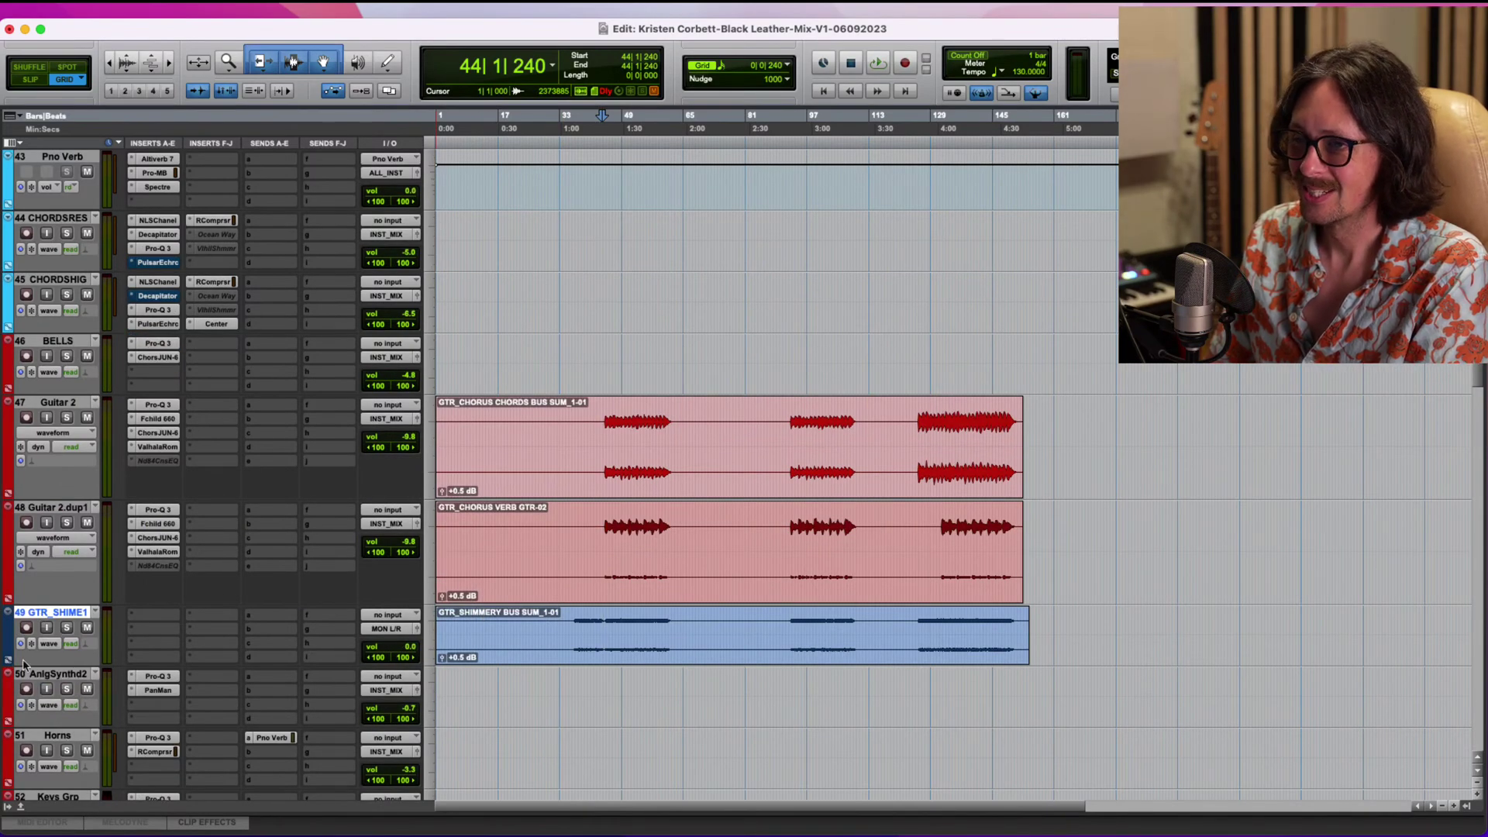
drag(33, 666, 32, 726)
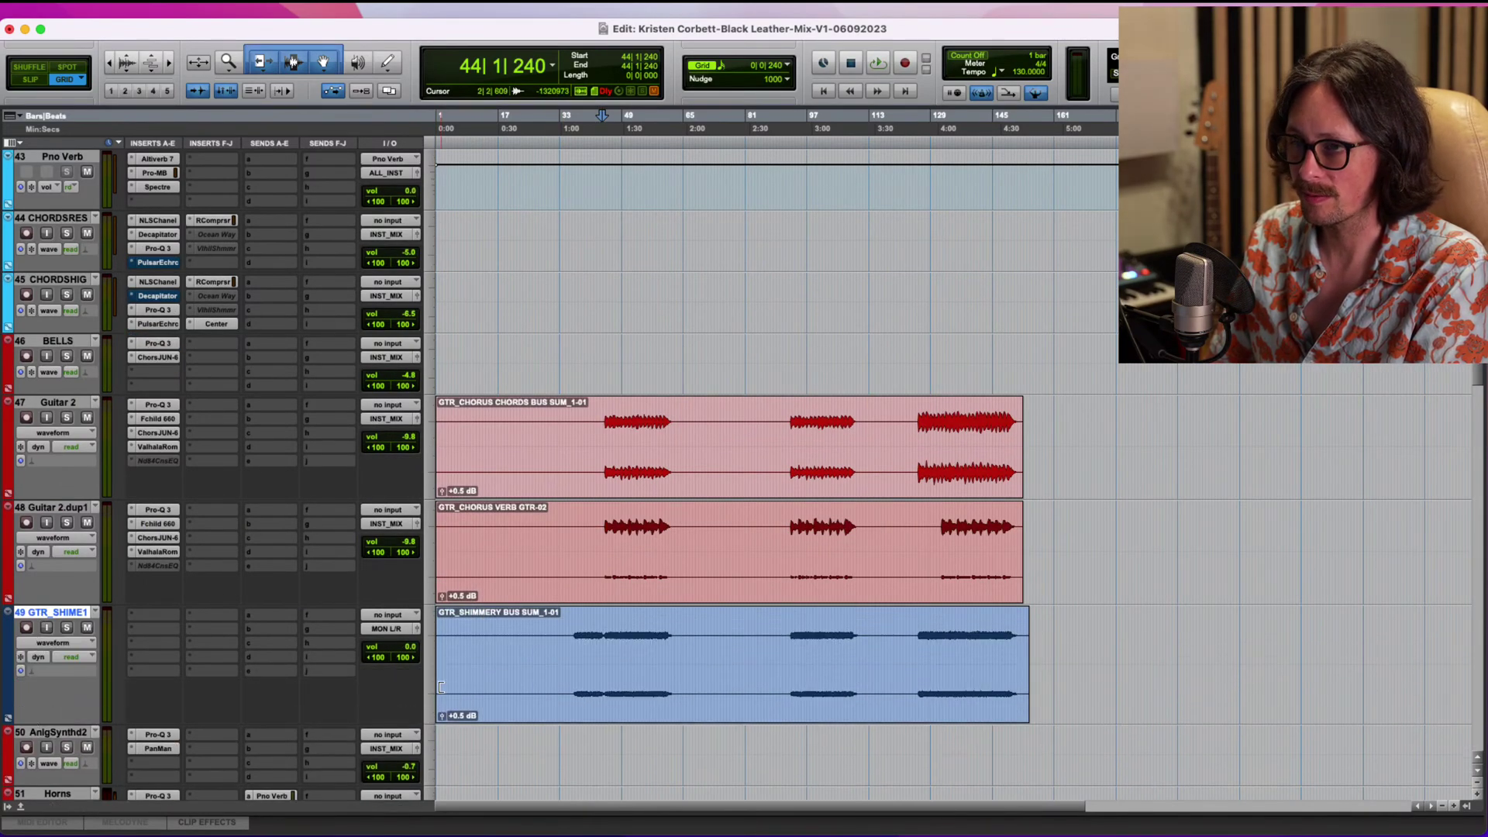
Route the GTR_SHIMMERY track's output to the stereo INST_MIX bus.
click(386, 628)
mouse_move(397, 643)
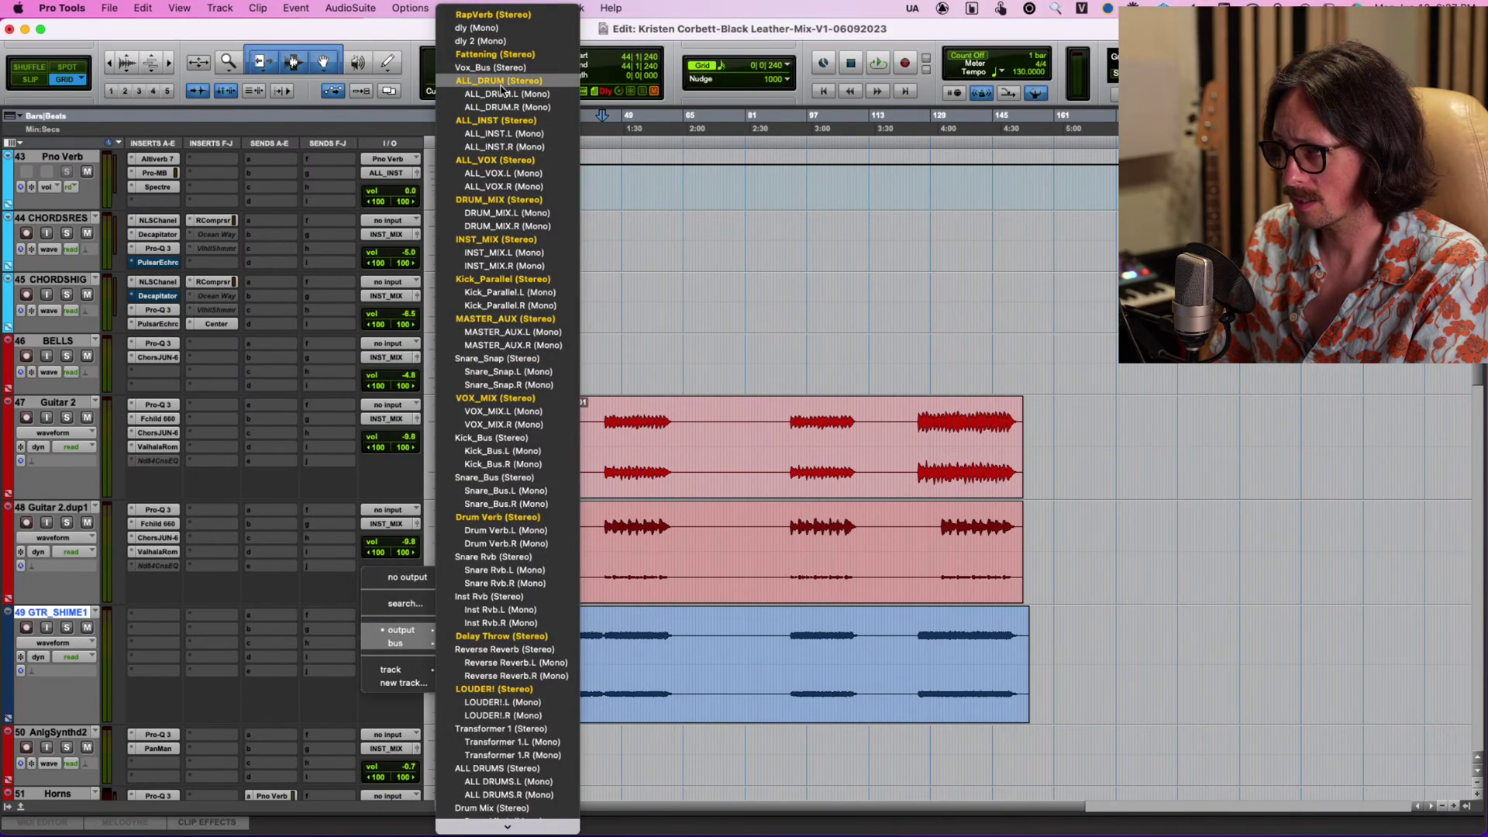
click(498, 240)
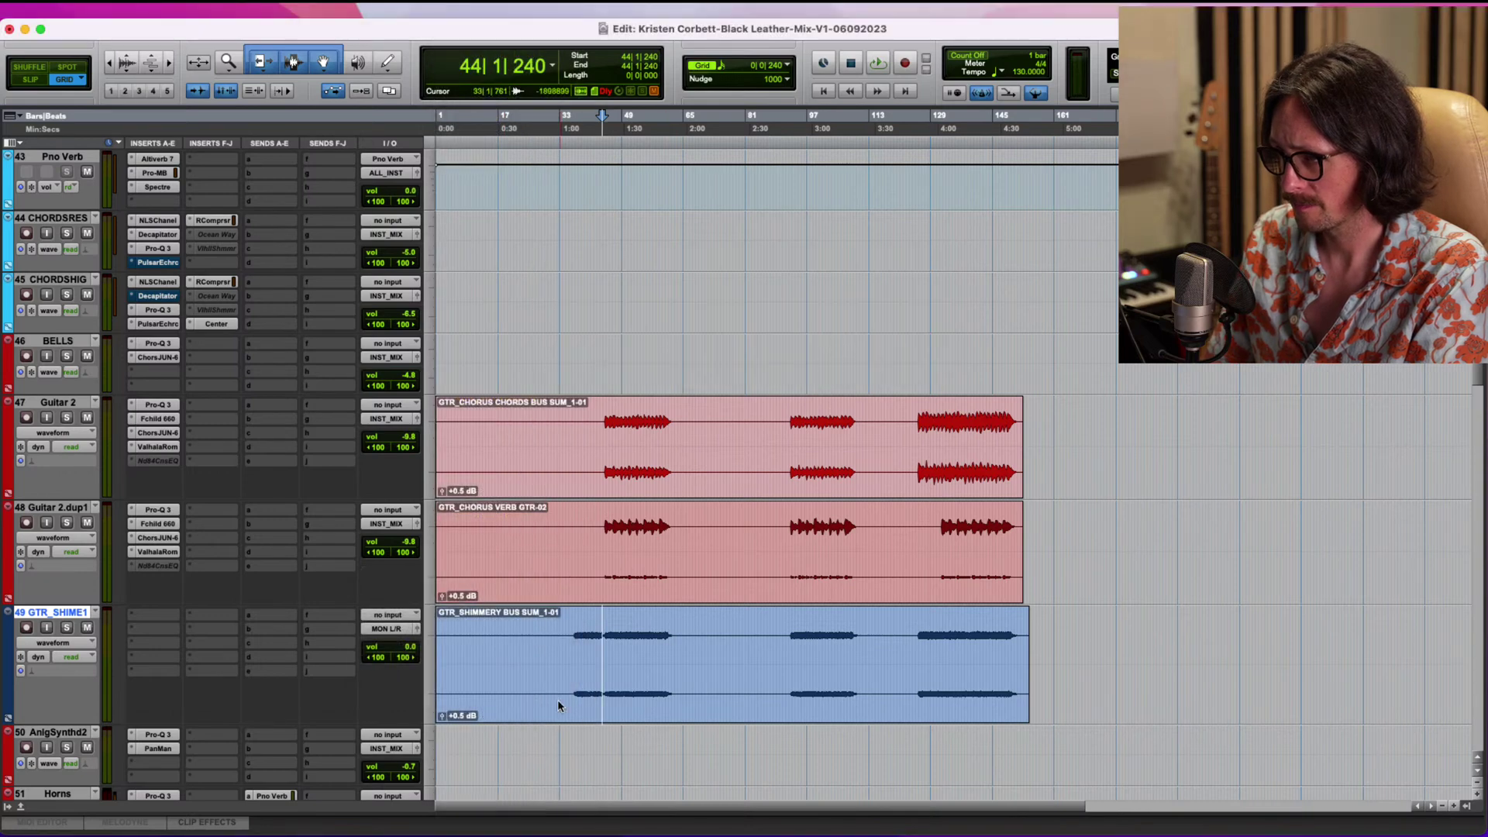
Color the GTR_SHIMMERY track red and its clip pink, and place the playback cursor at 45|3|000.
double_click(9, 653)
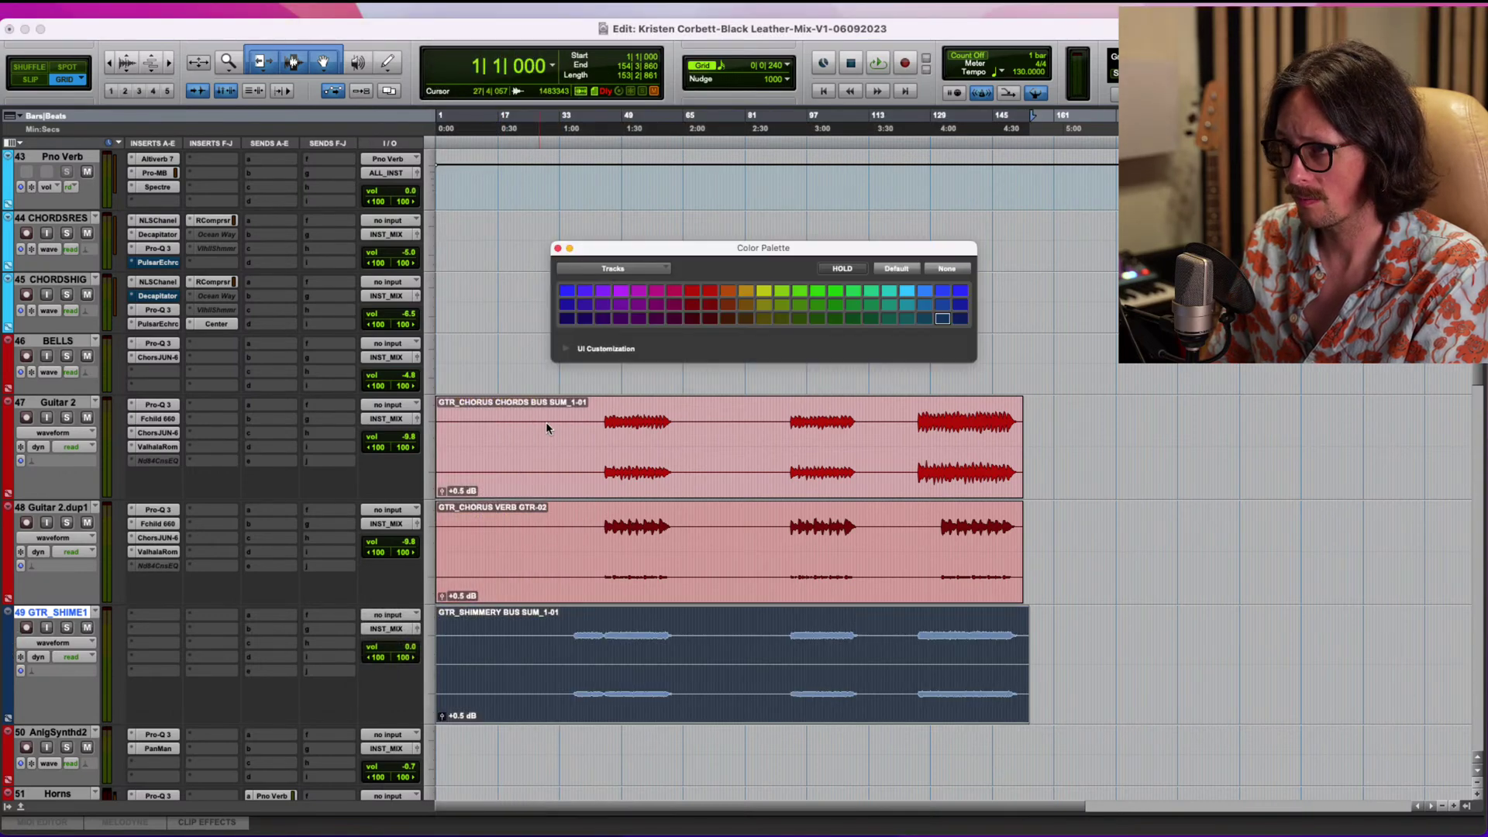
click(700, 295)
click(594, 268)
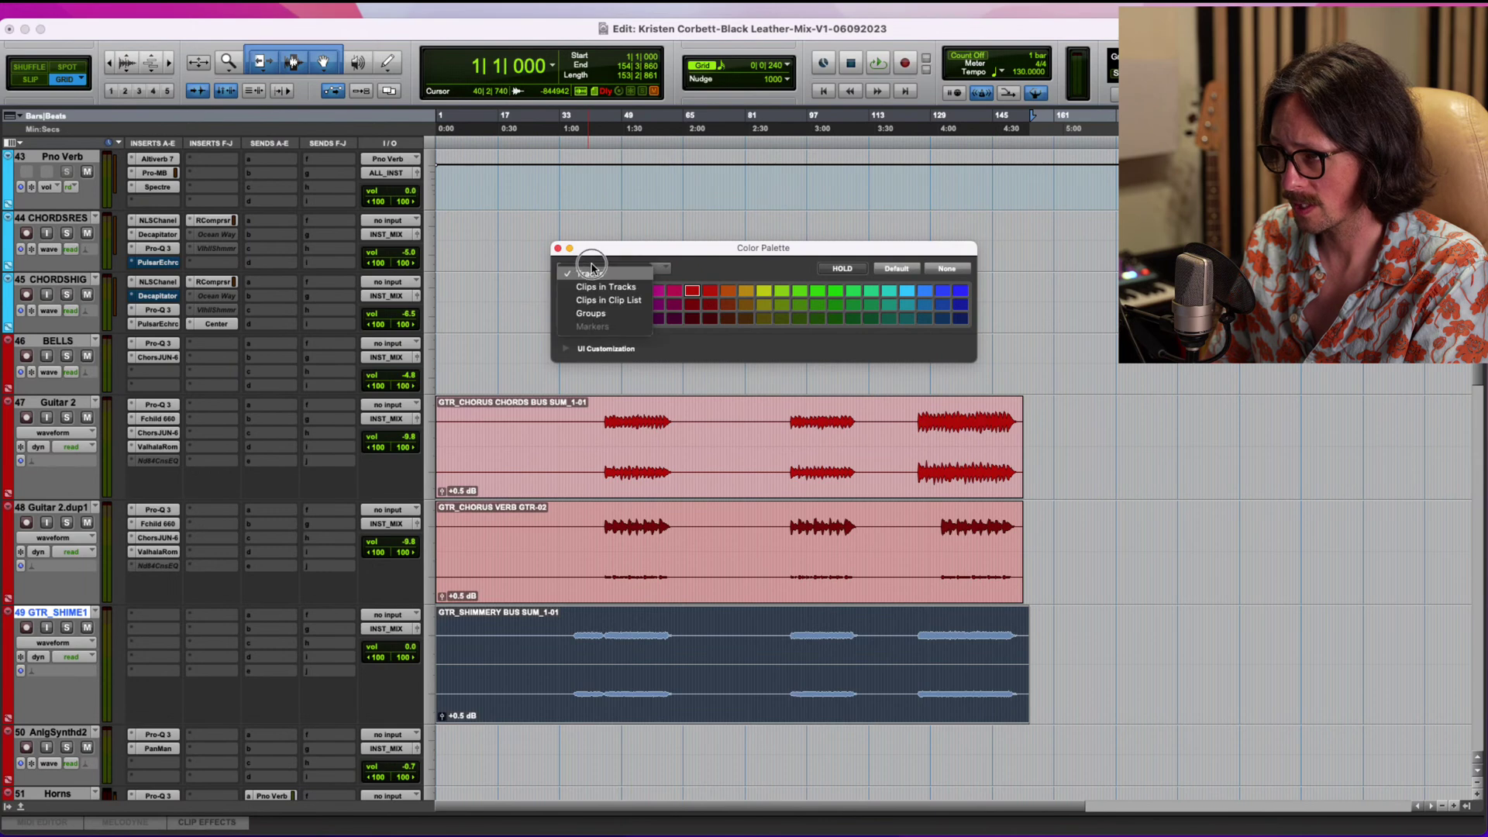
click(607, 288)
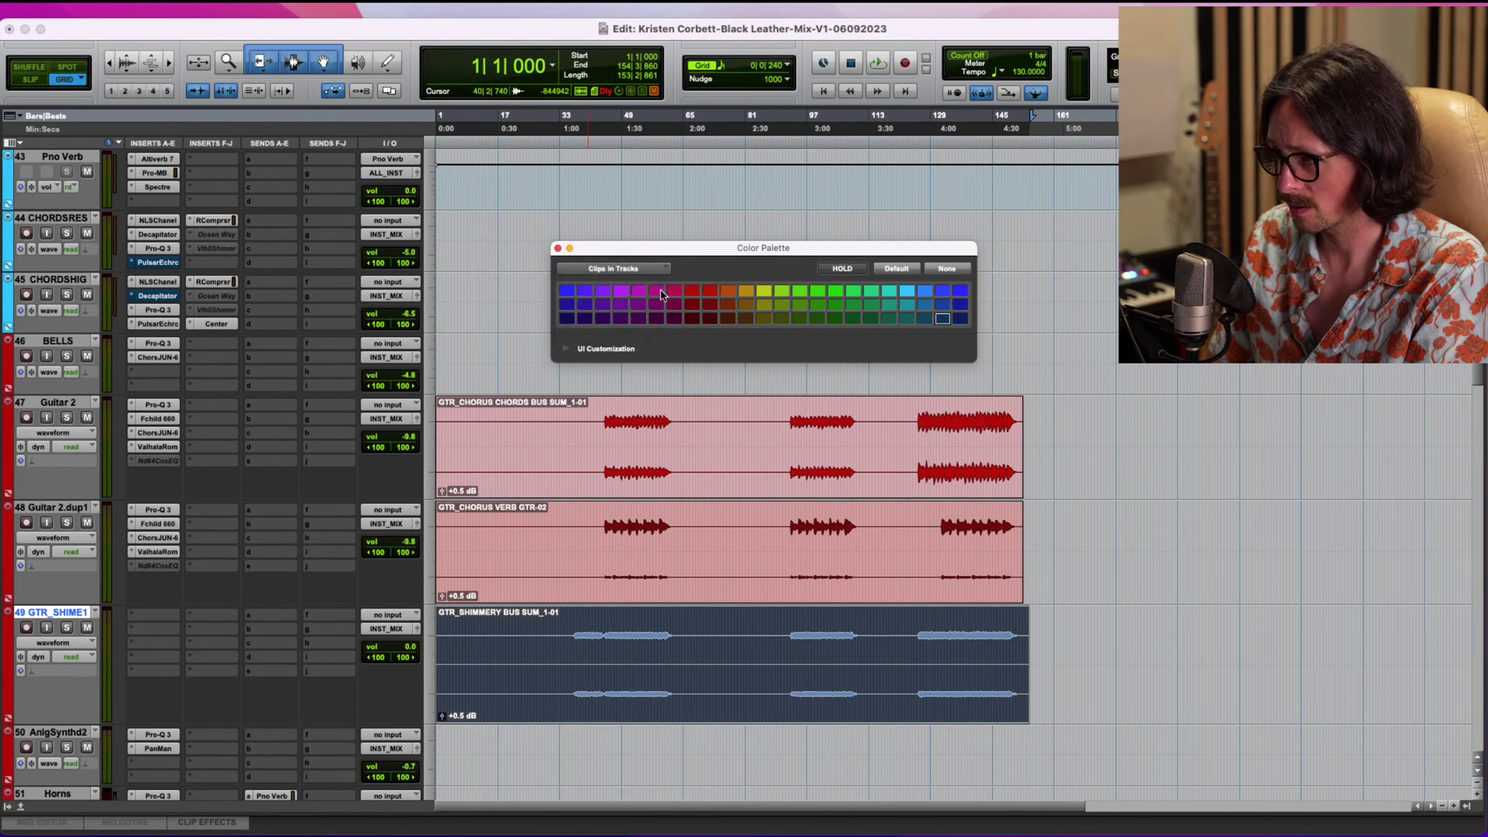
click(557, 248)
click(607, 632)
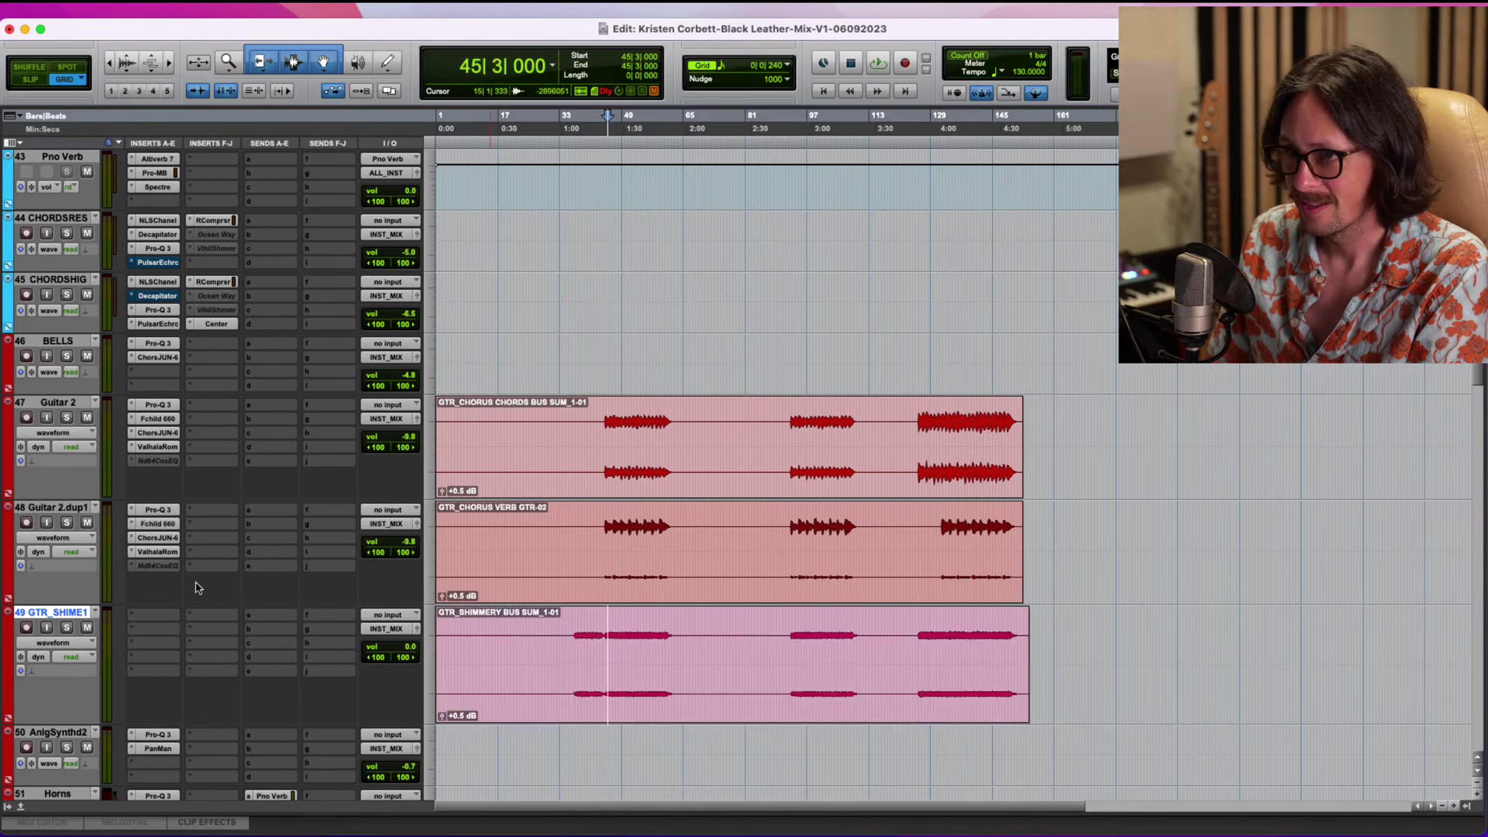
Copy the Pro-Q 3 insert from Guitar 2.dup1 to the GTR_SHIMMERY track and raise its high cut to about 13 kHz.
drag(160, 515, 157, 618)
click(156, 618)
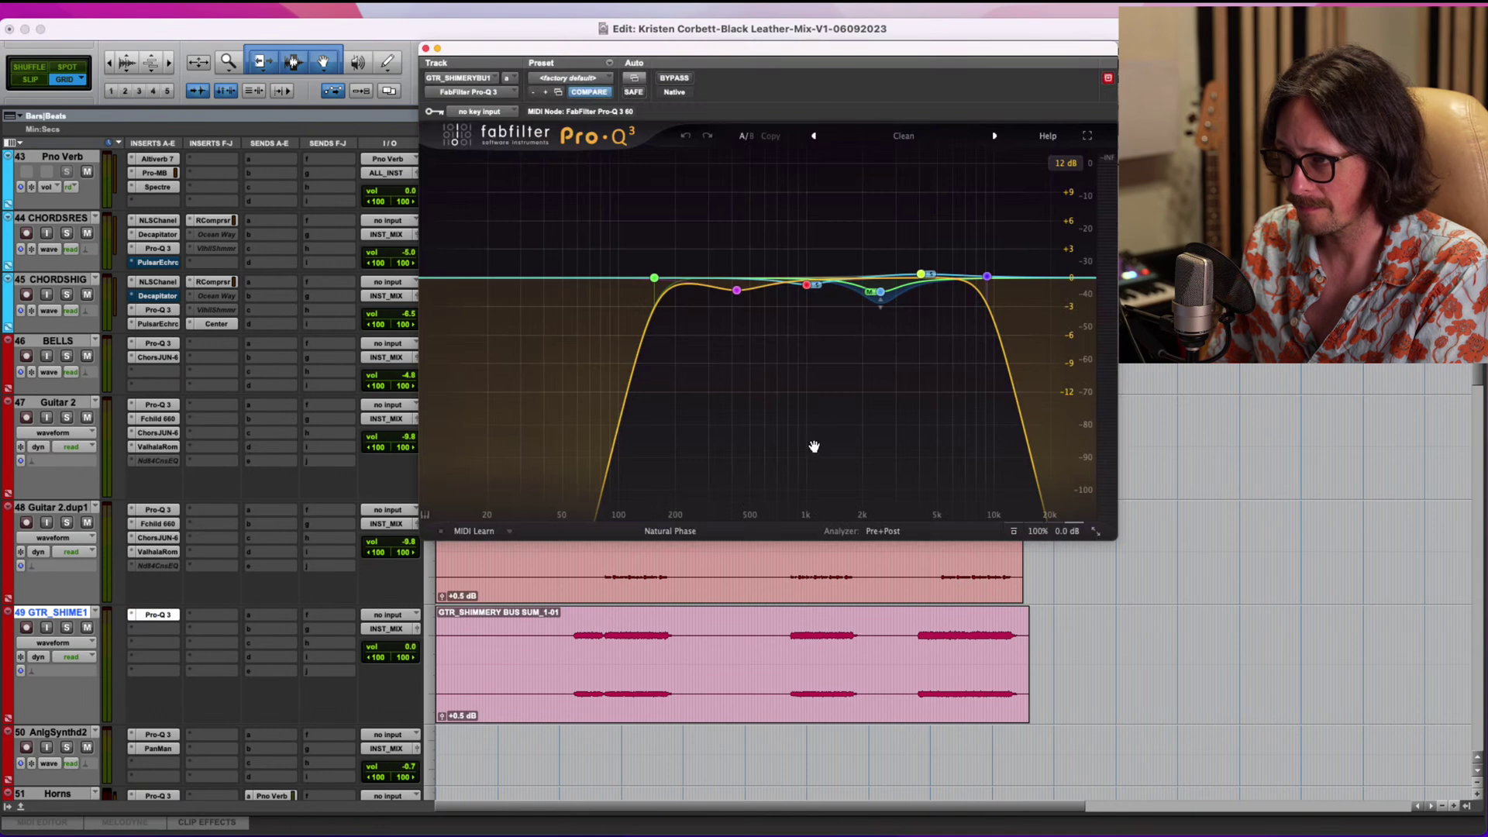
drag(987, 279, 1014, 278)
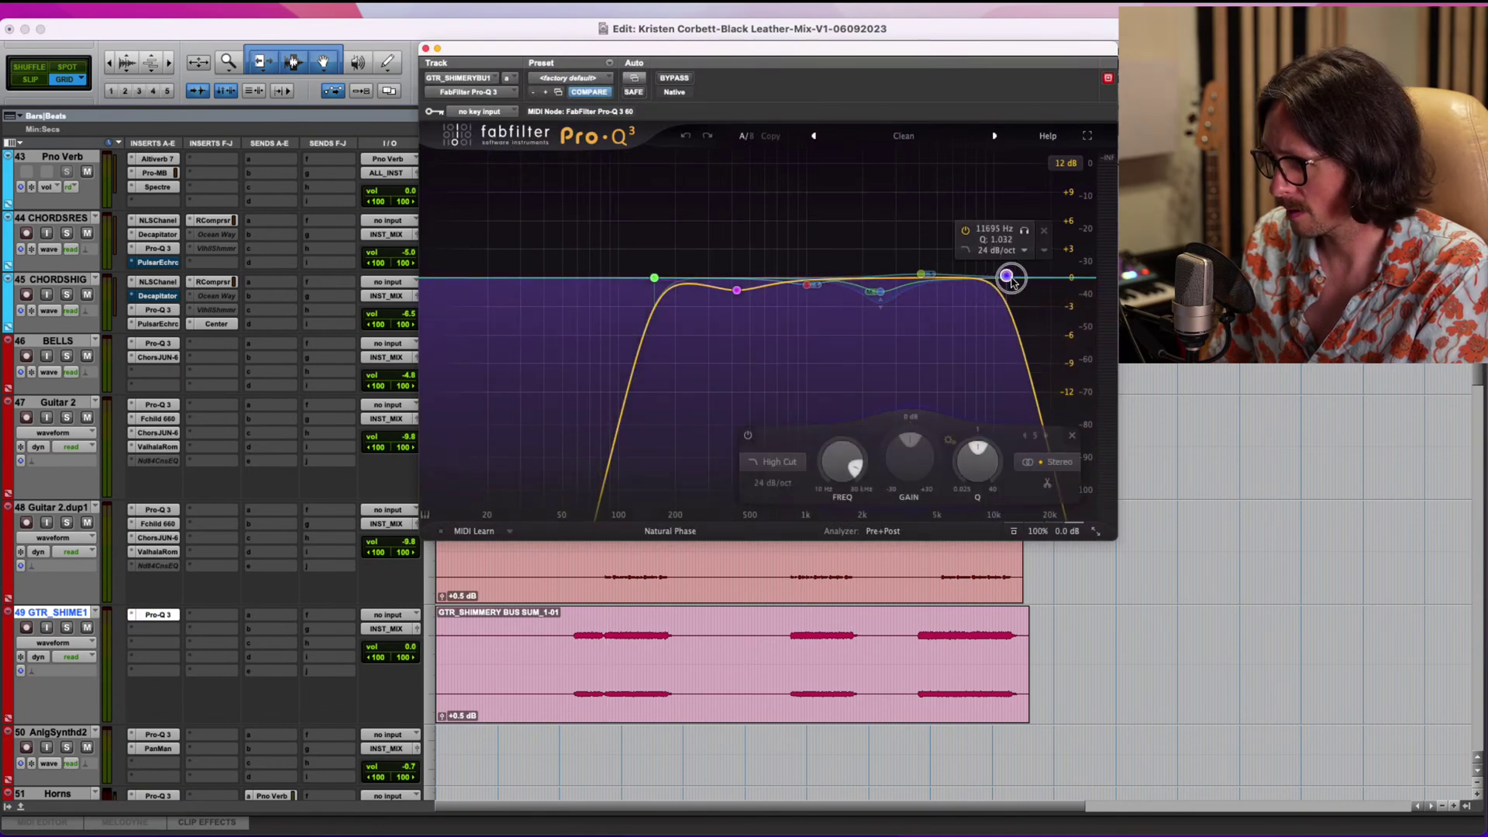
Boost the high Side bell further, ease the dip near 424 Hz to about -0.8 dB and lower the low cut to just under 140 Hz.
click(879, 290)
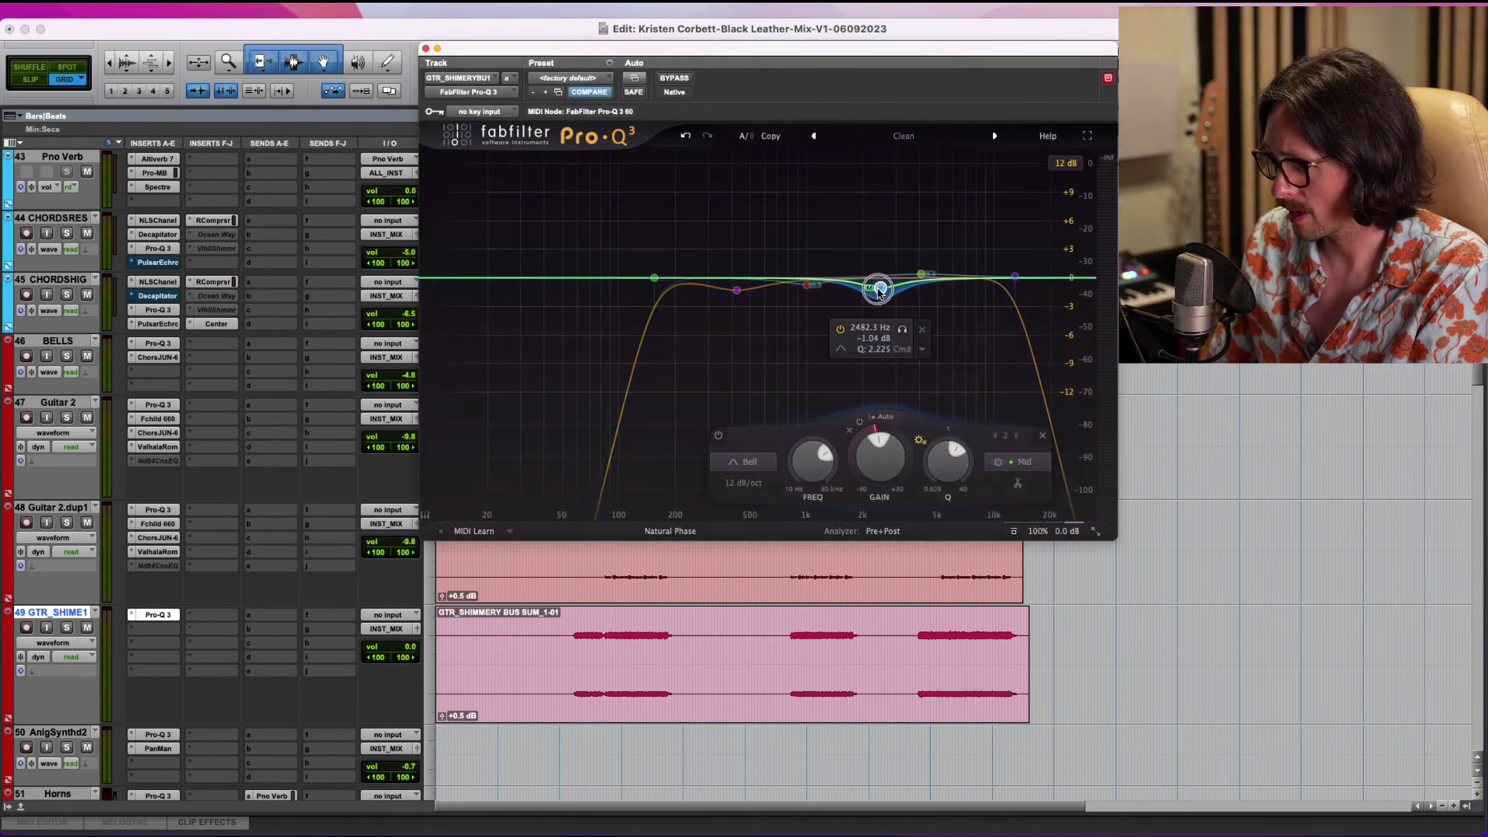
drag(928, 277, 947, 269)
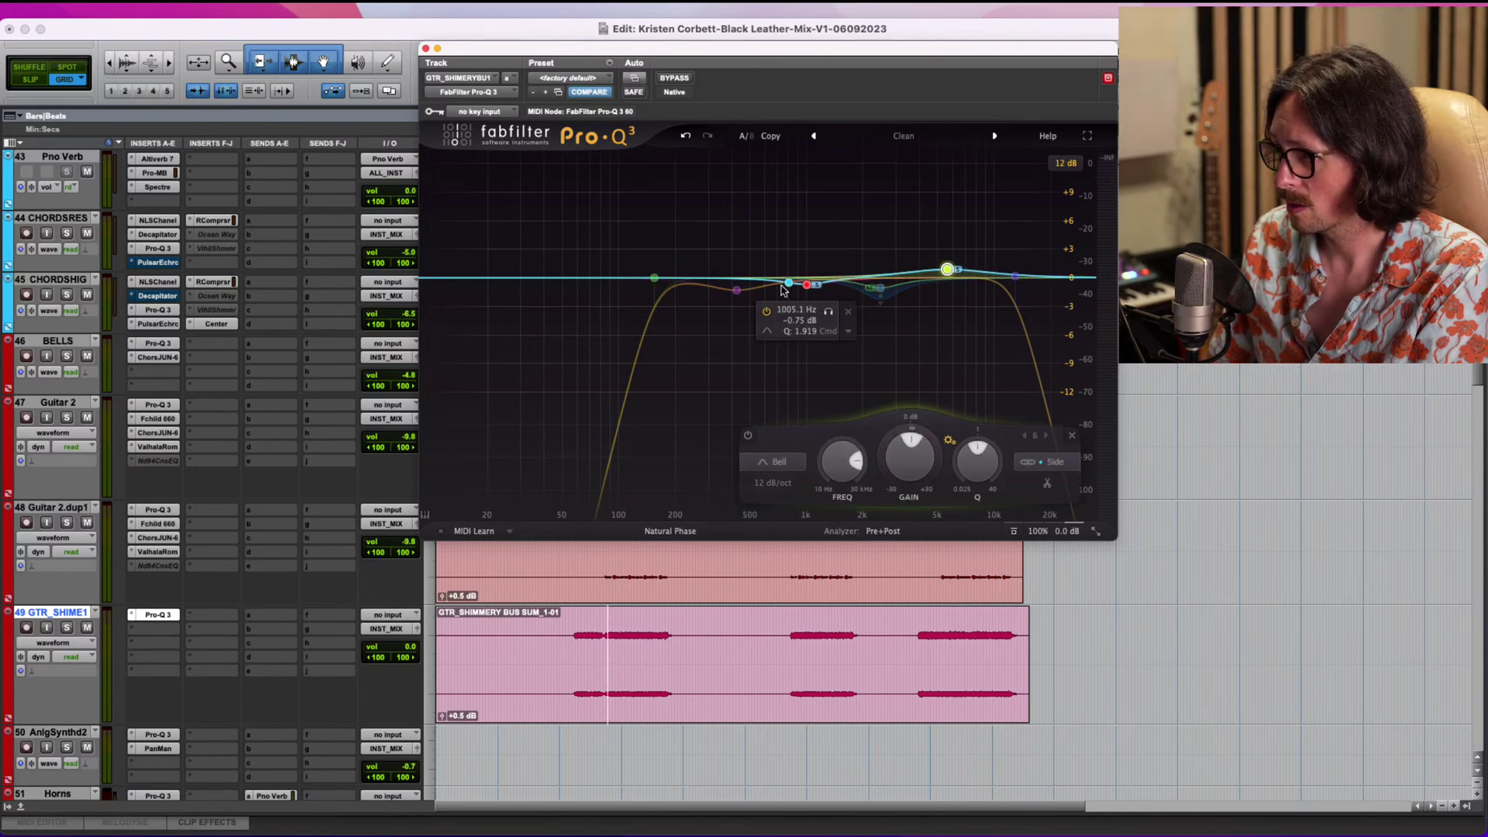
click(737, 289)
click(647, 278)
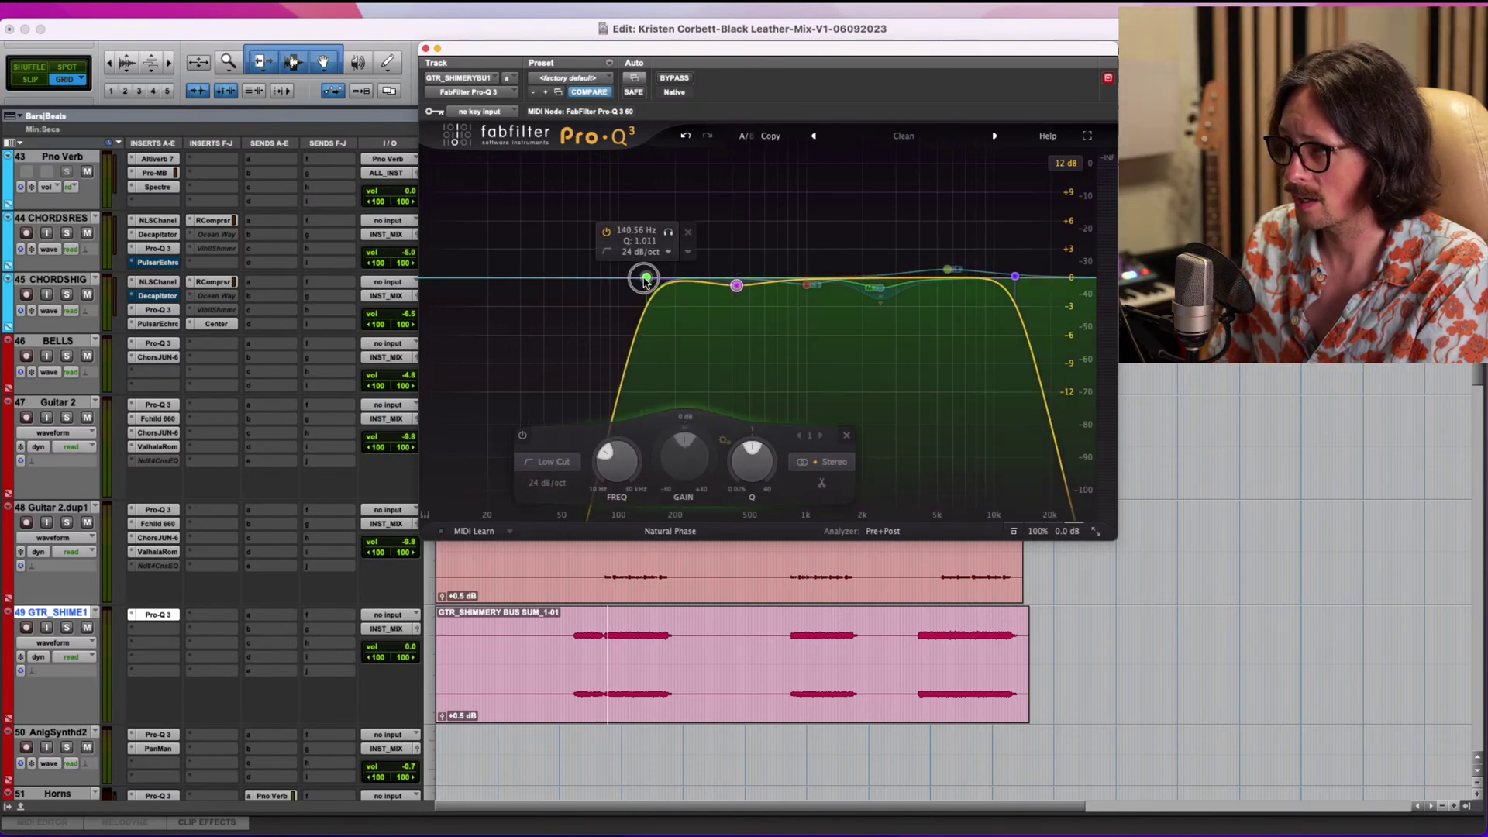
drag(644, 280, 639, 280)
Solo the shimmery guitar during playback and turn the 1 kHz Side dip into a Mid-only cut of about -2.27 dB at 1030 Hz.
click(66, 629)
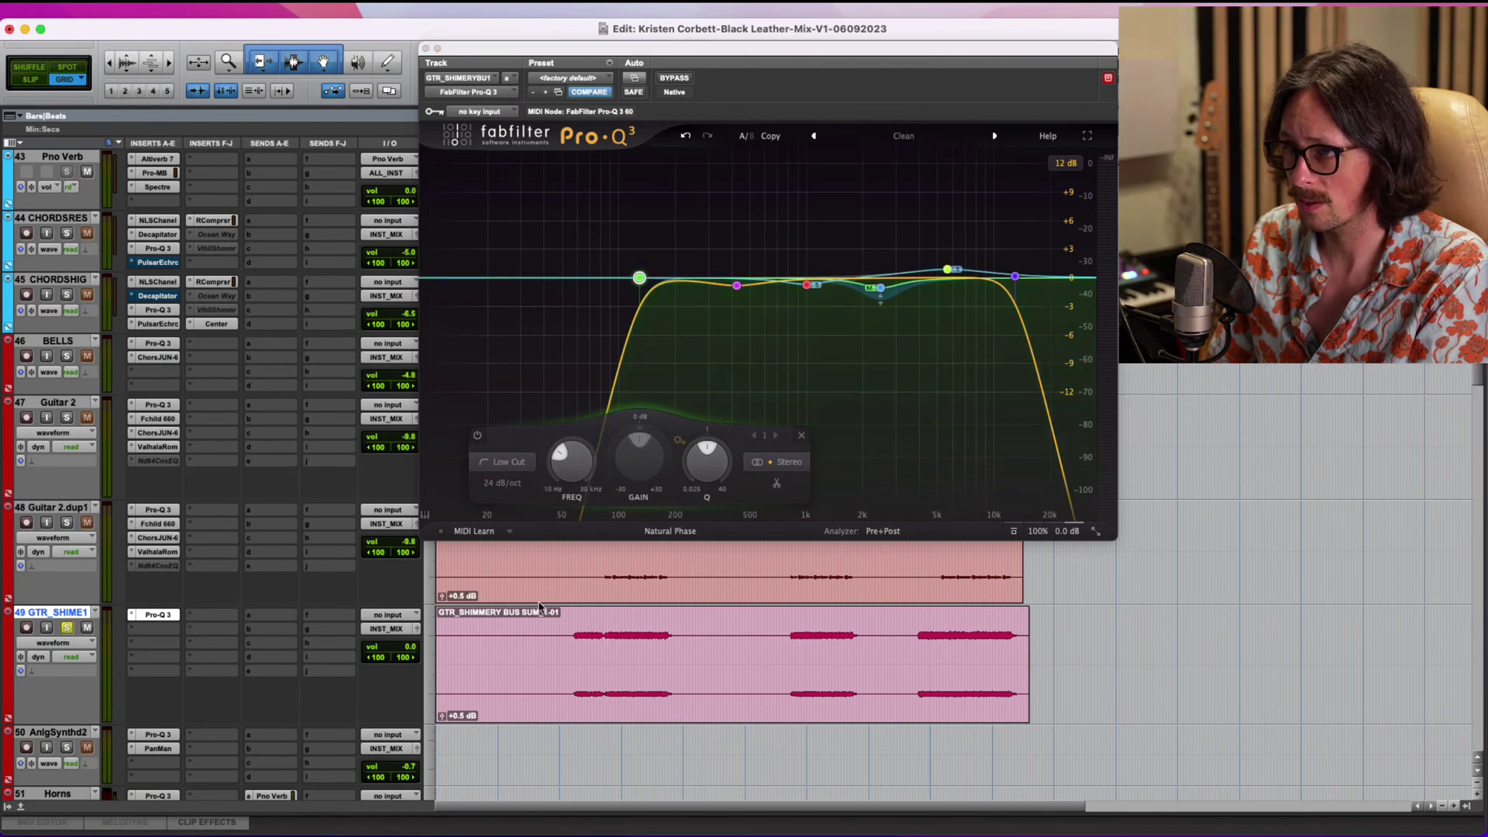
key(space)
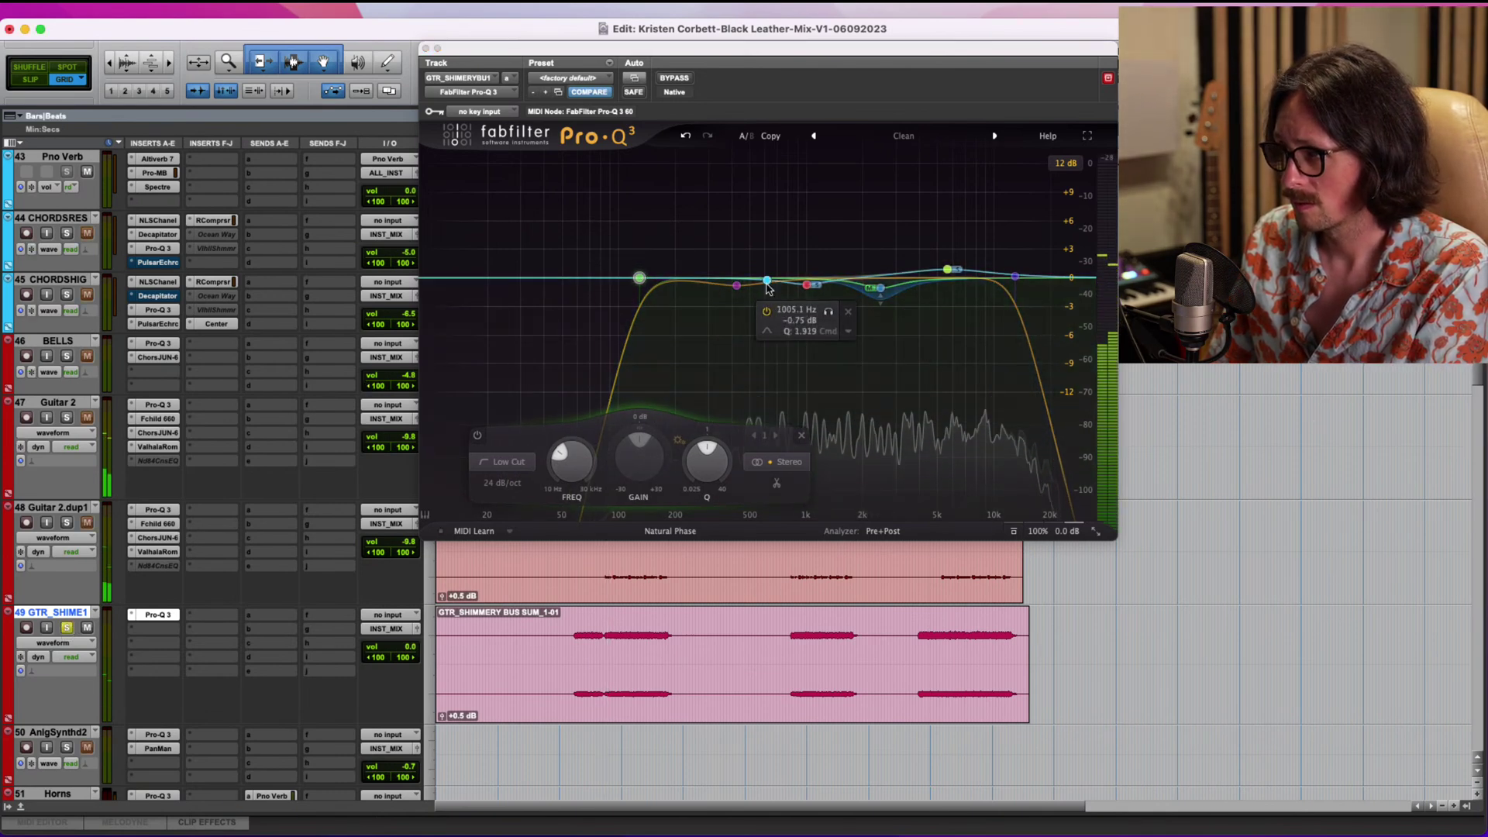
drag(808, 286, 812, 296)
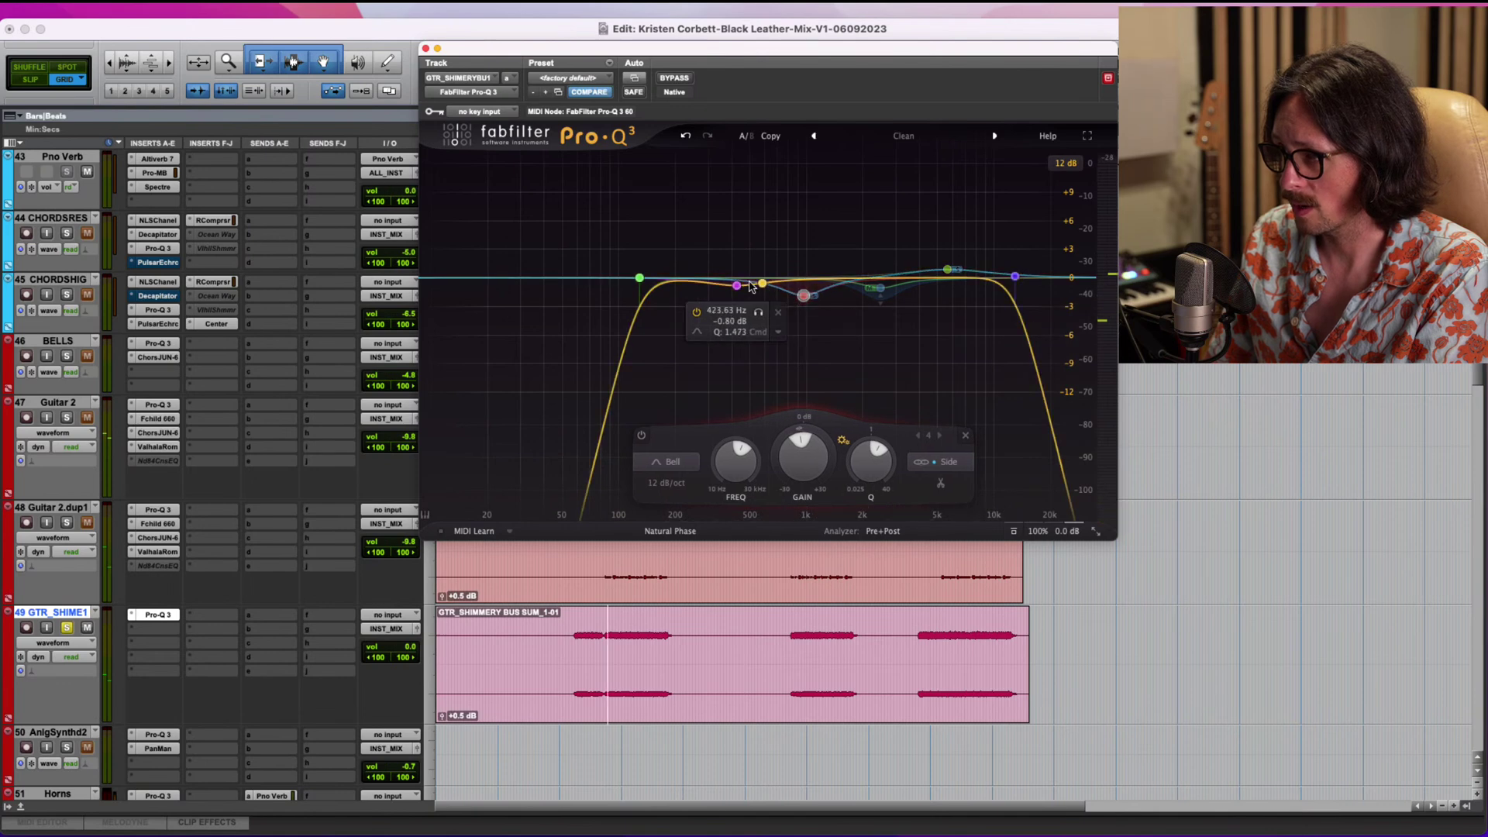
click(846, 341)
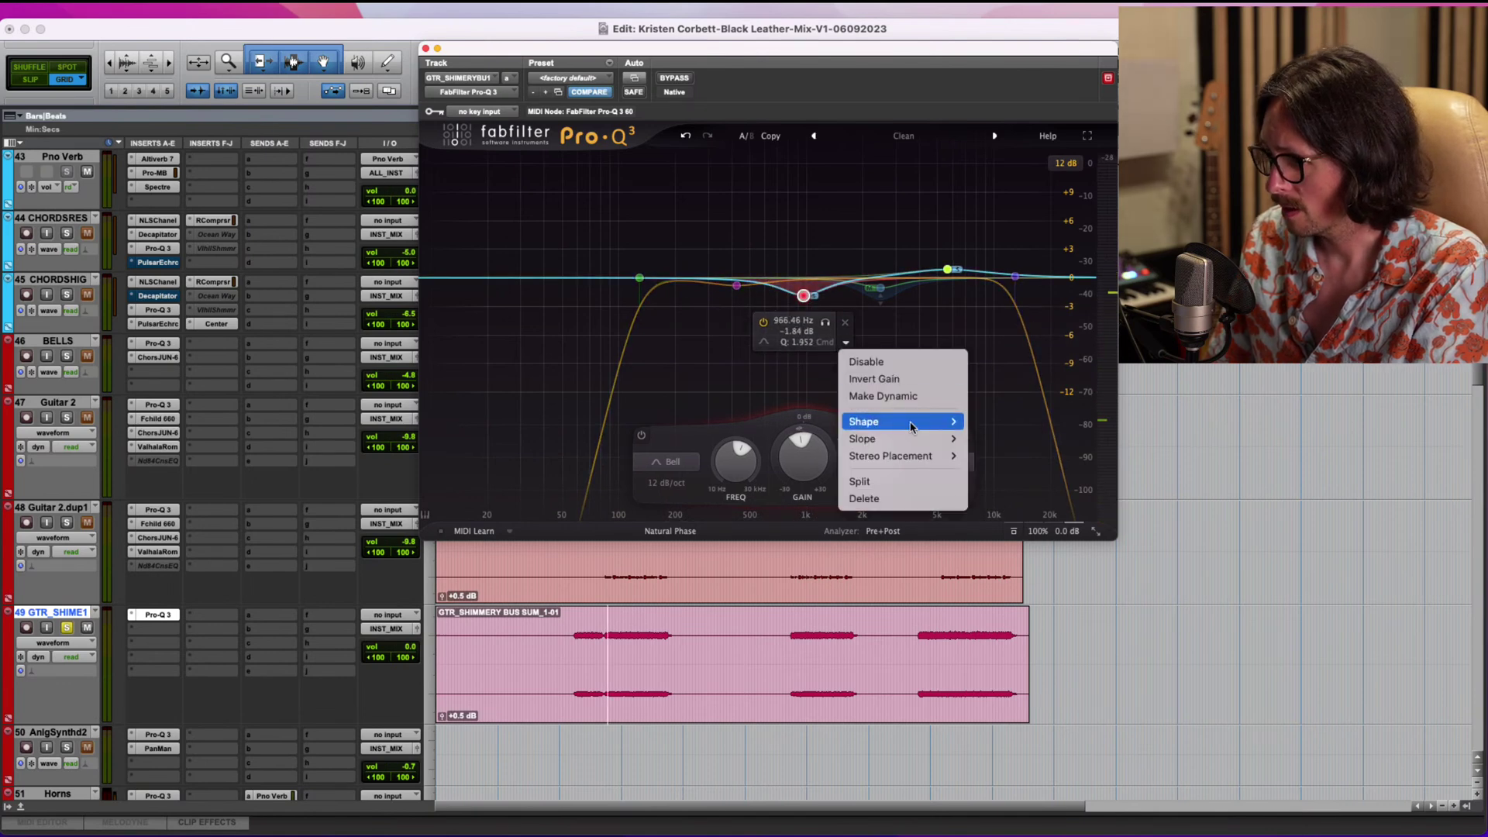
mouse_move(931, 457)
click(1001, 508)
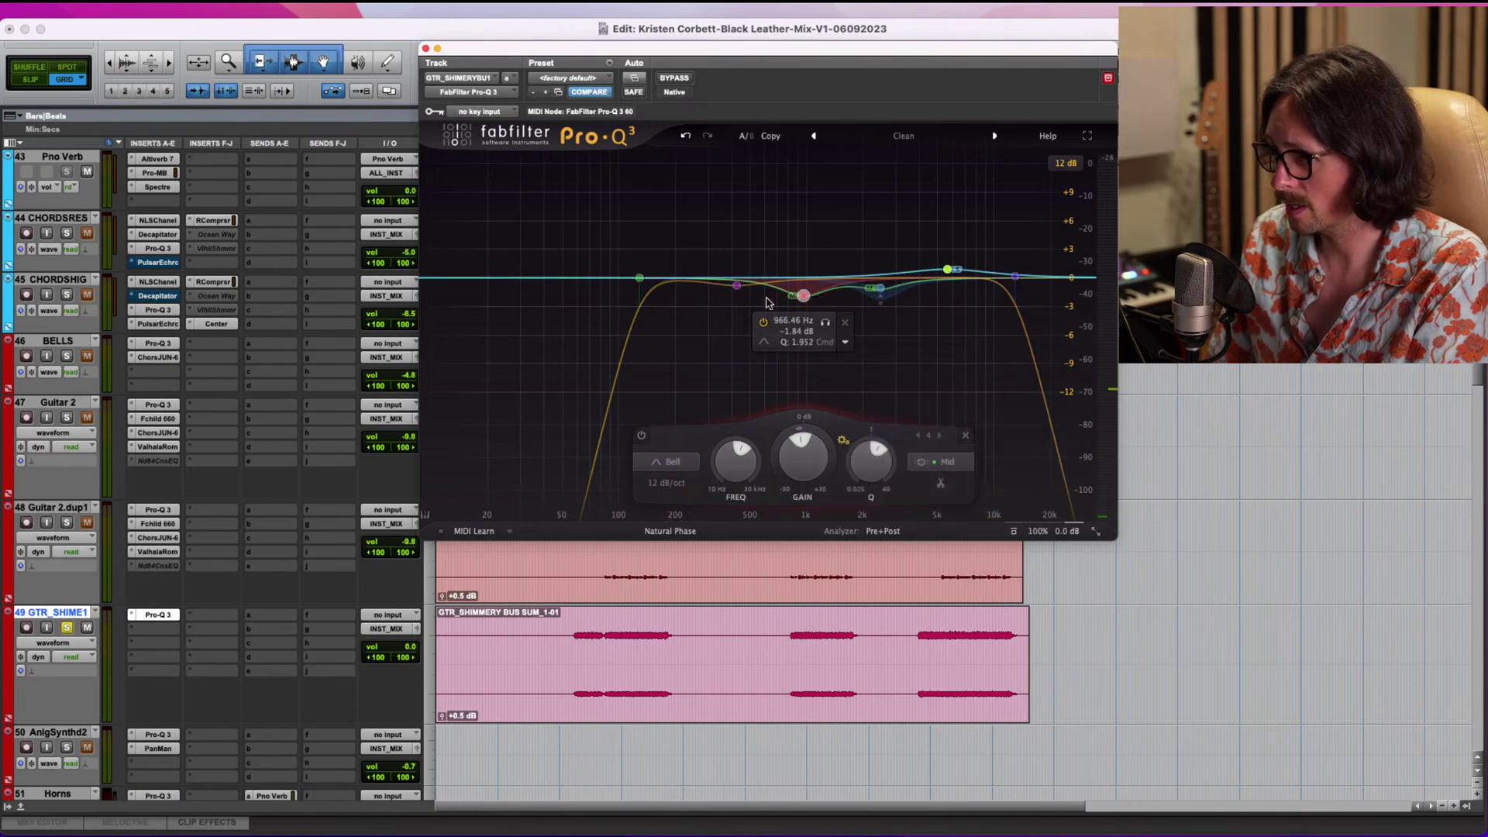
drag(806, 299, 811, 302)
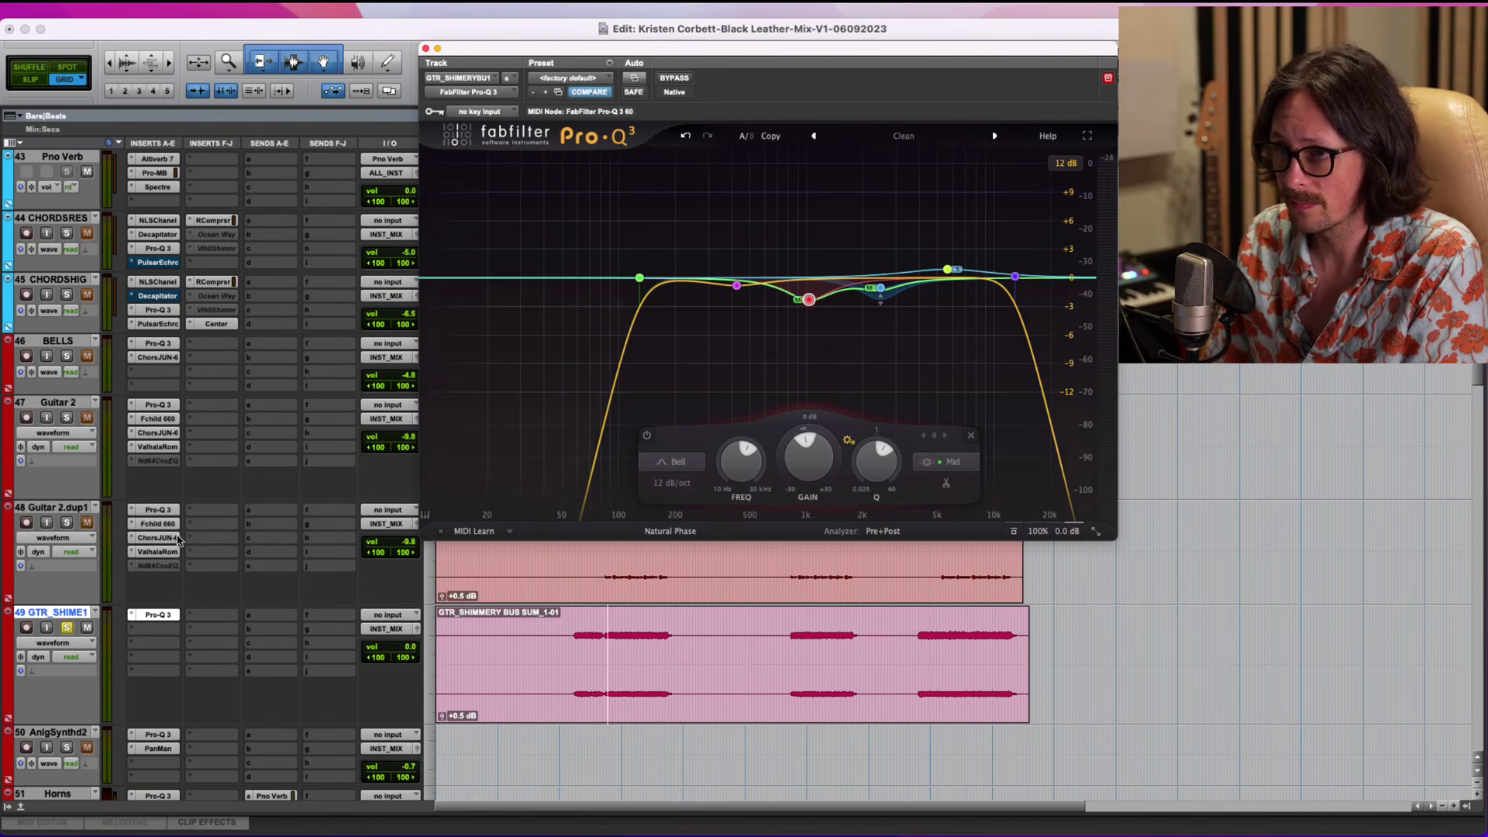
Copy the ChorsJUN-6 and ValhalaRom inserts from Guitar 2.dup1 to the shimmery guitar and set its volume to about -11.9 dB.
drag(160, 557, 157, 657)
drag(155, 543, 78, 643)
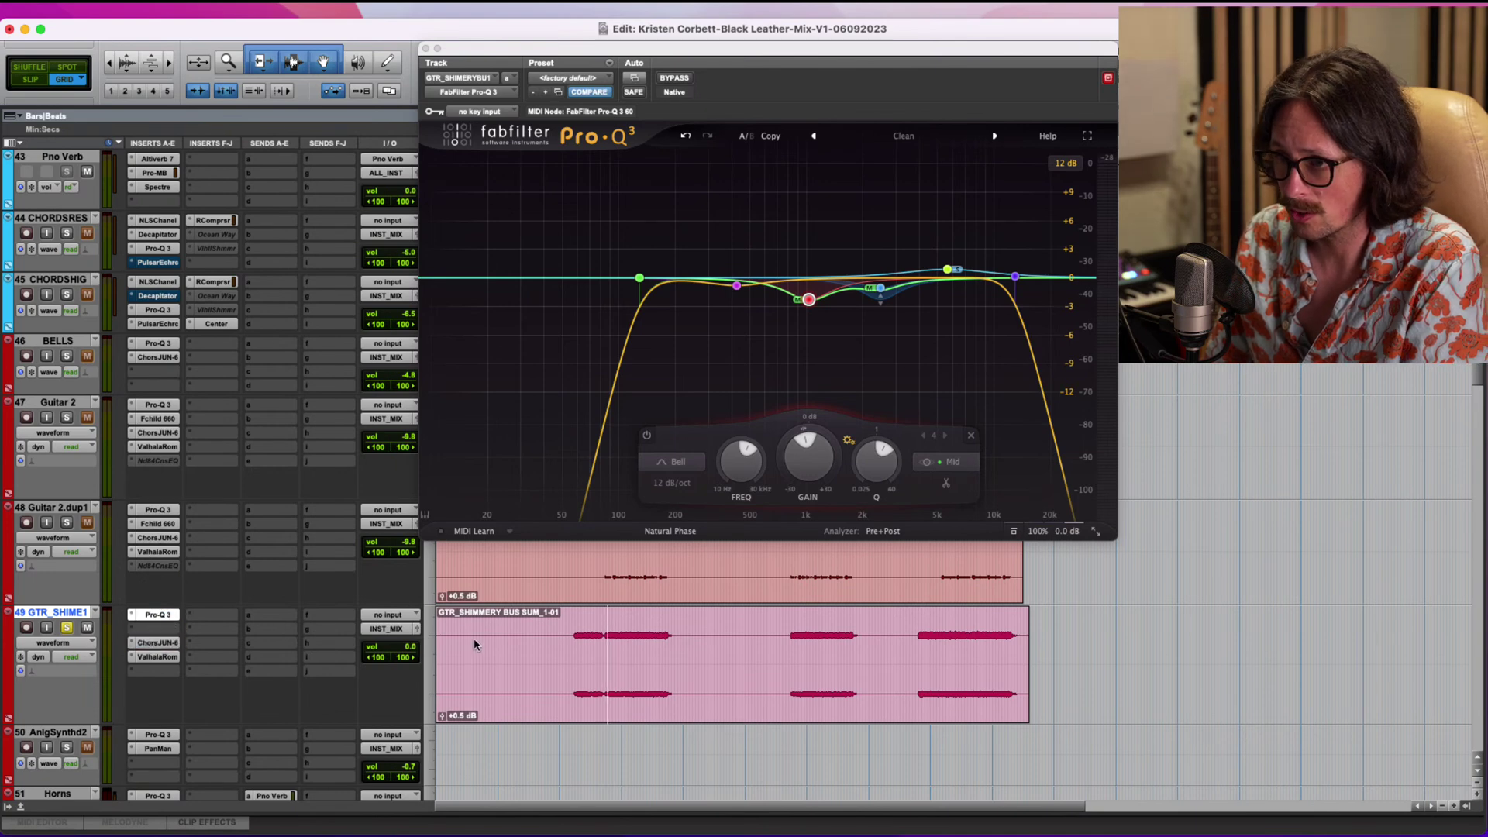
drag(404, 649, 400, 661)
Audition the shimmery guitar in solo, raise its volume to about -9.3 dB and set the Side bell to about +1.55 dB at 10.7 kHz.
click(64, 629)
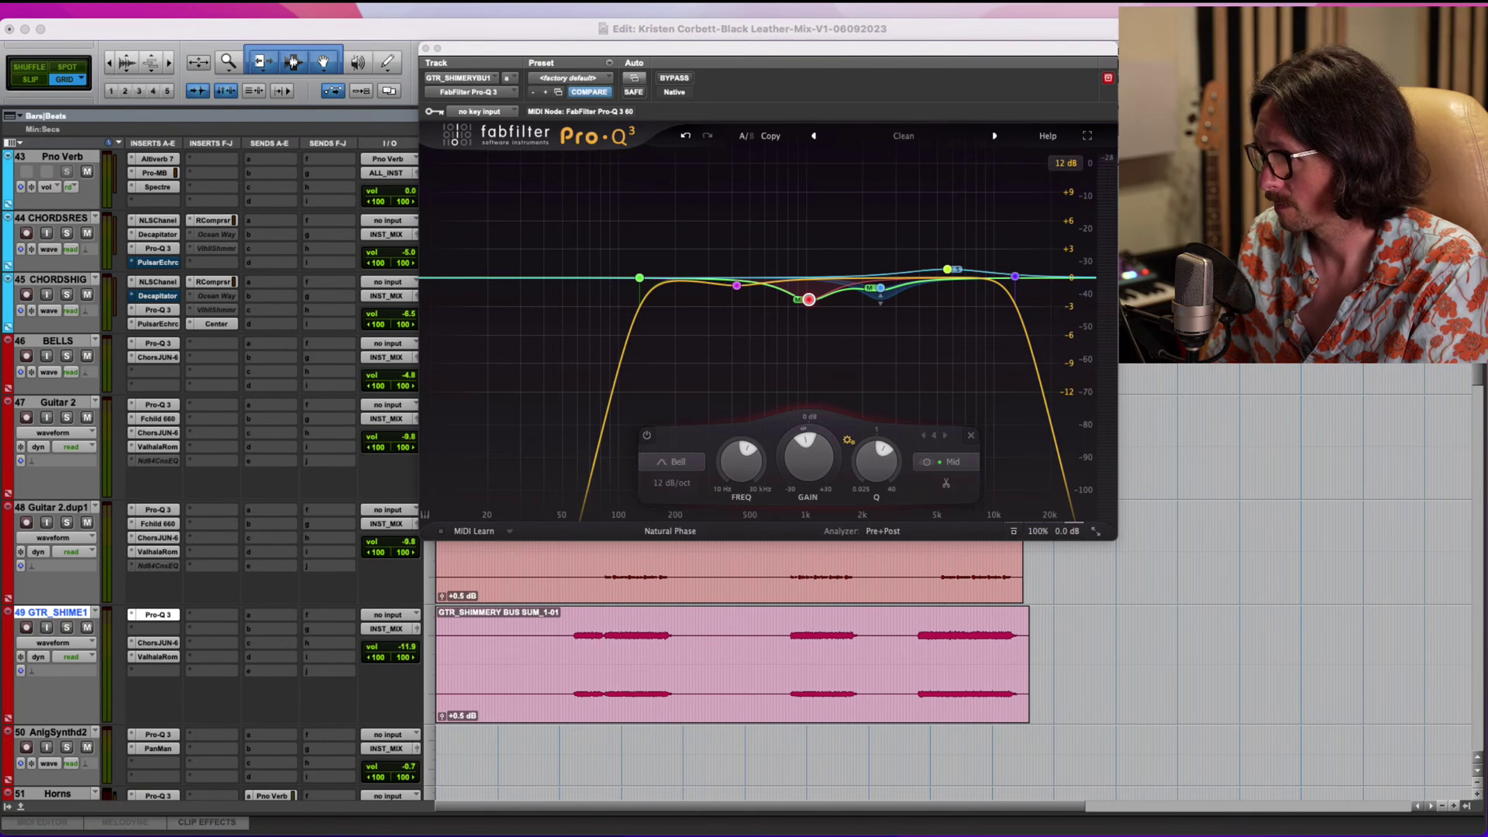
key(space)
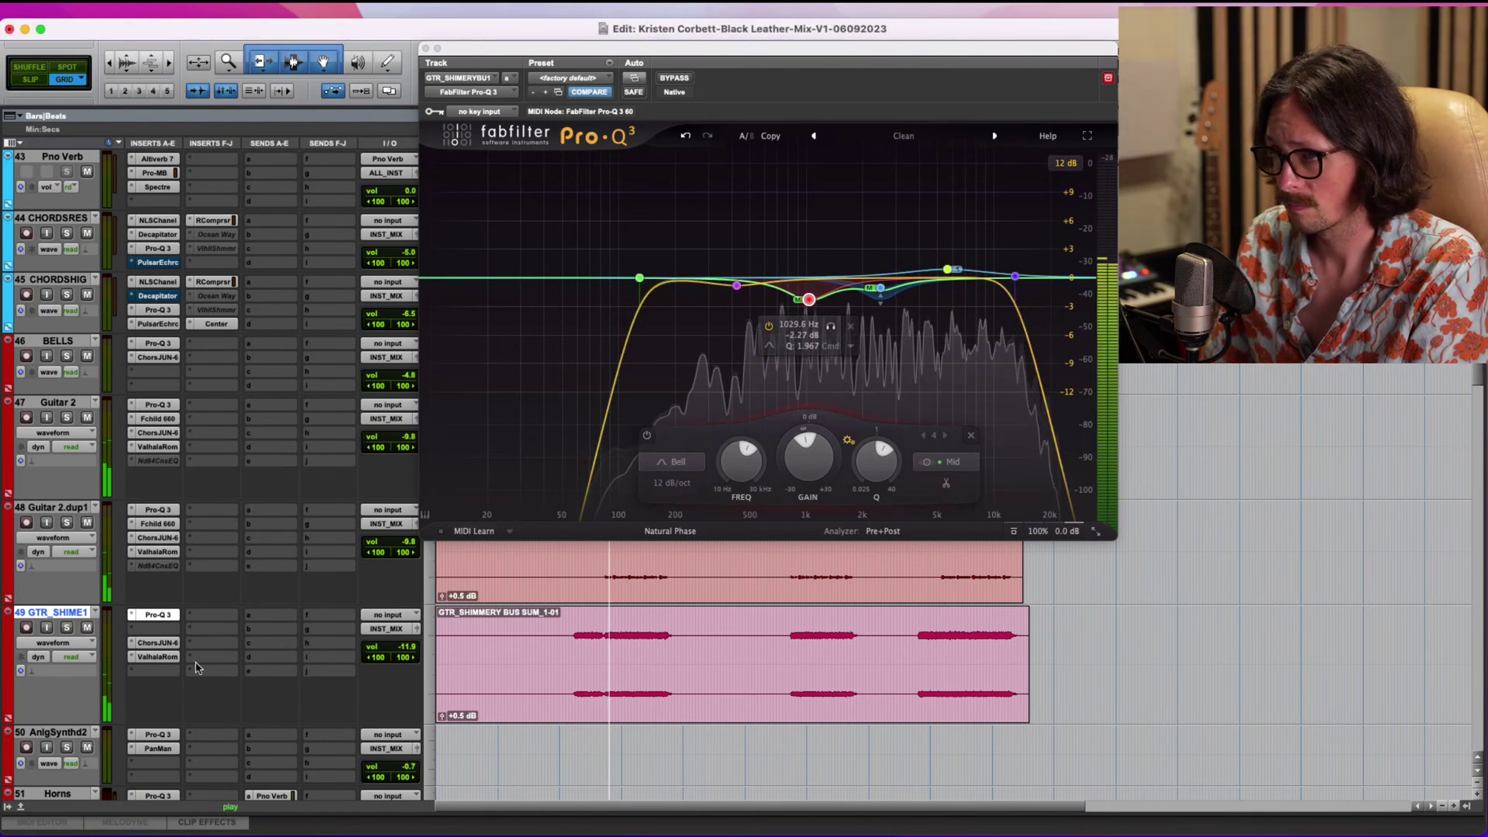
click(66, 629)
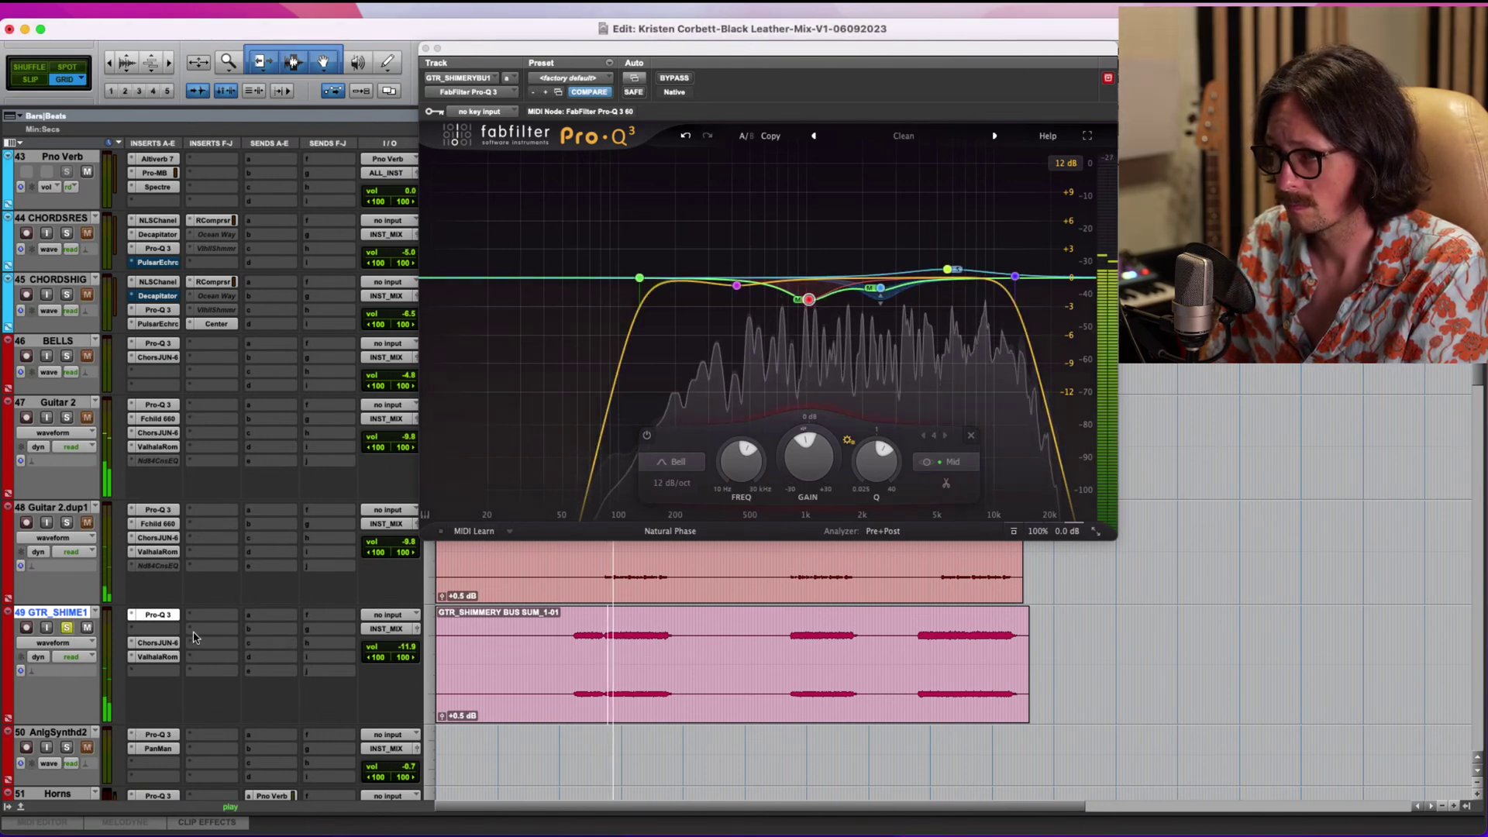
drag(403, 651, 401, 649)
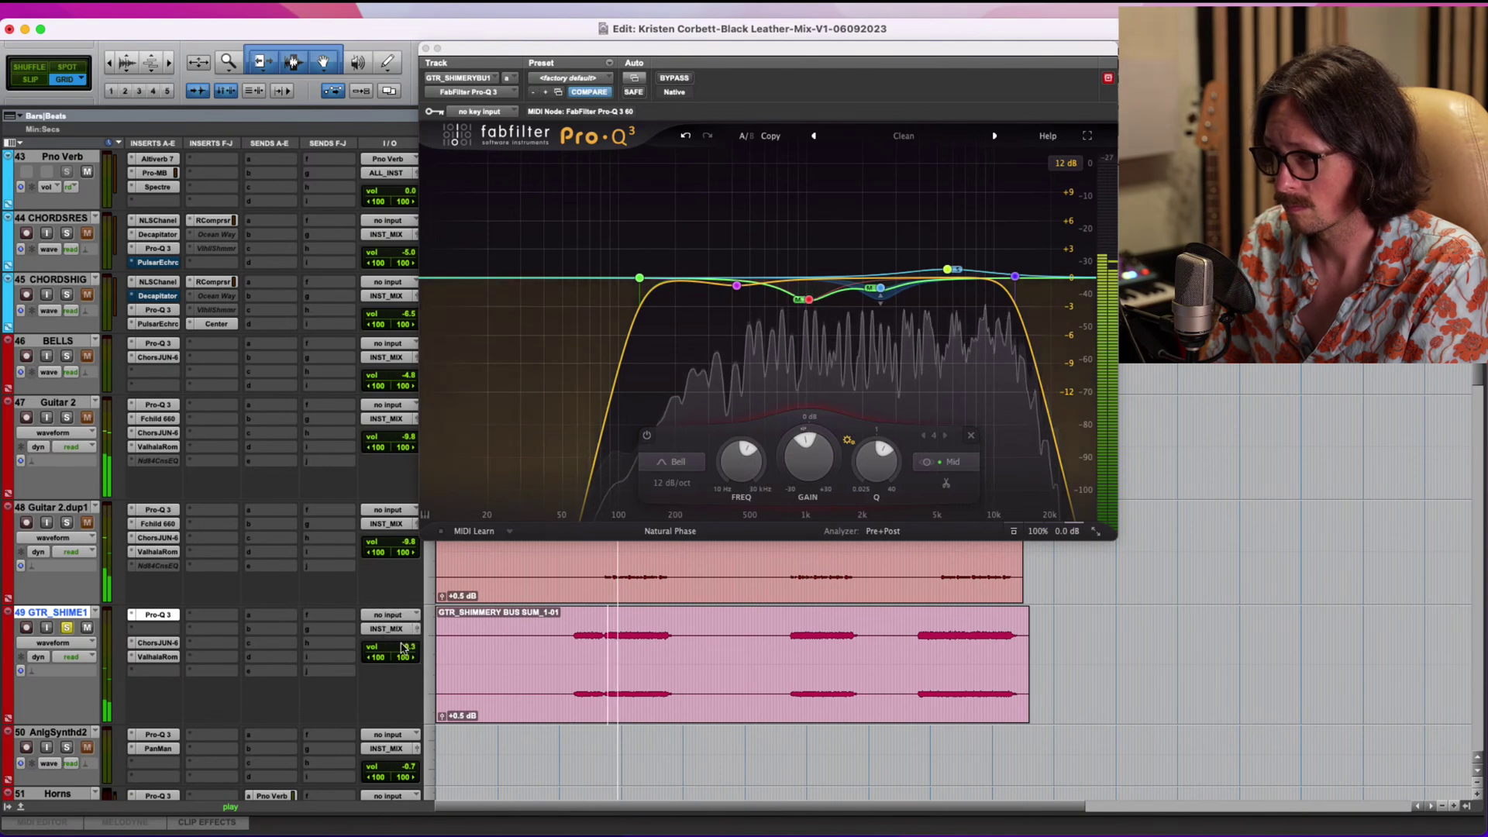
click(1021, 277)
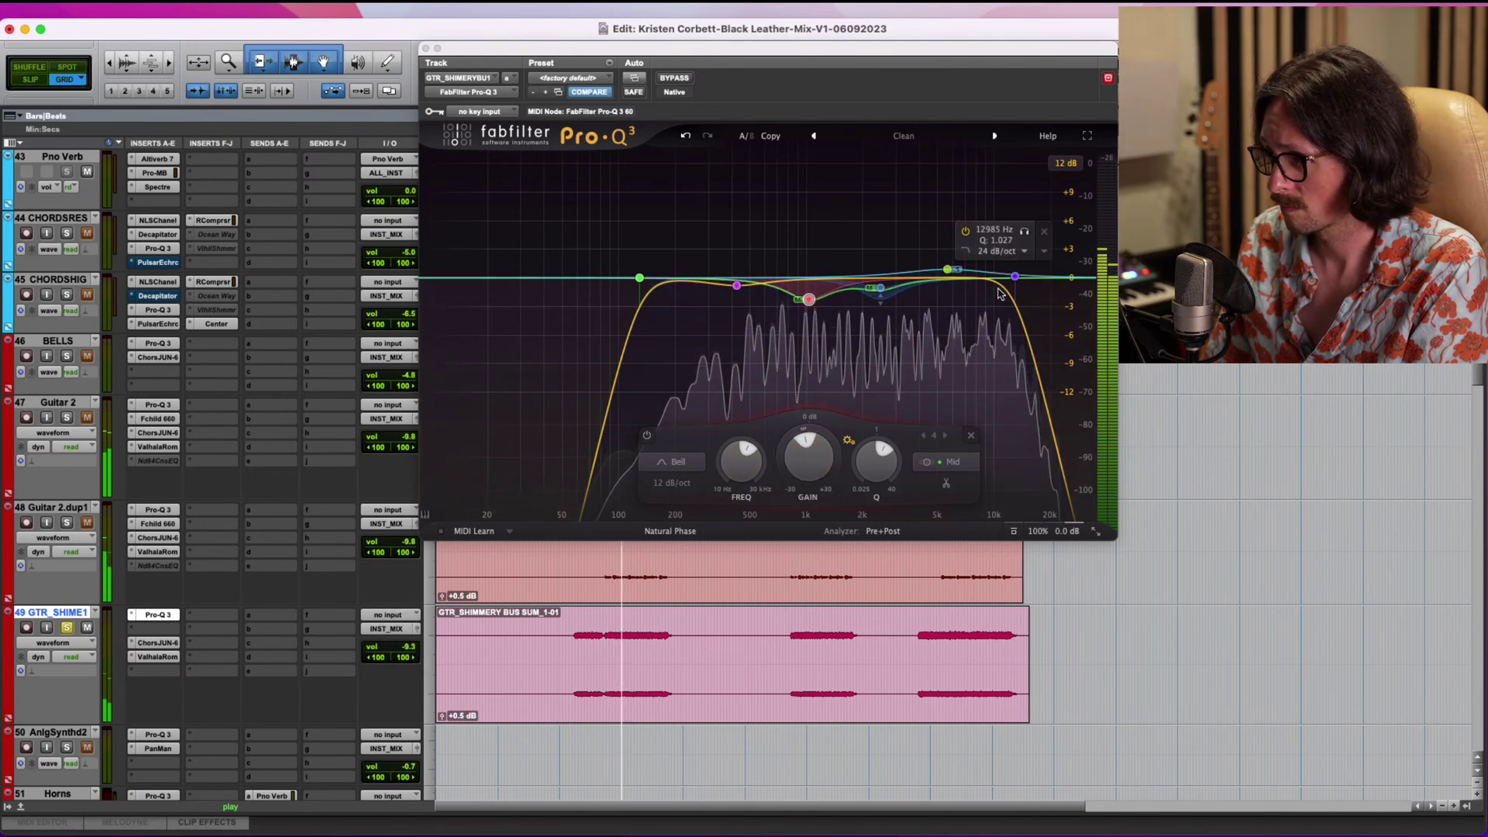
mouse_move(1021, 277)
mouse_down()
mouse_move(1042, 271)
mouse_move(977, 267)
mouse_move(1005, 263)
mouse_up()
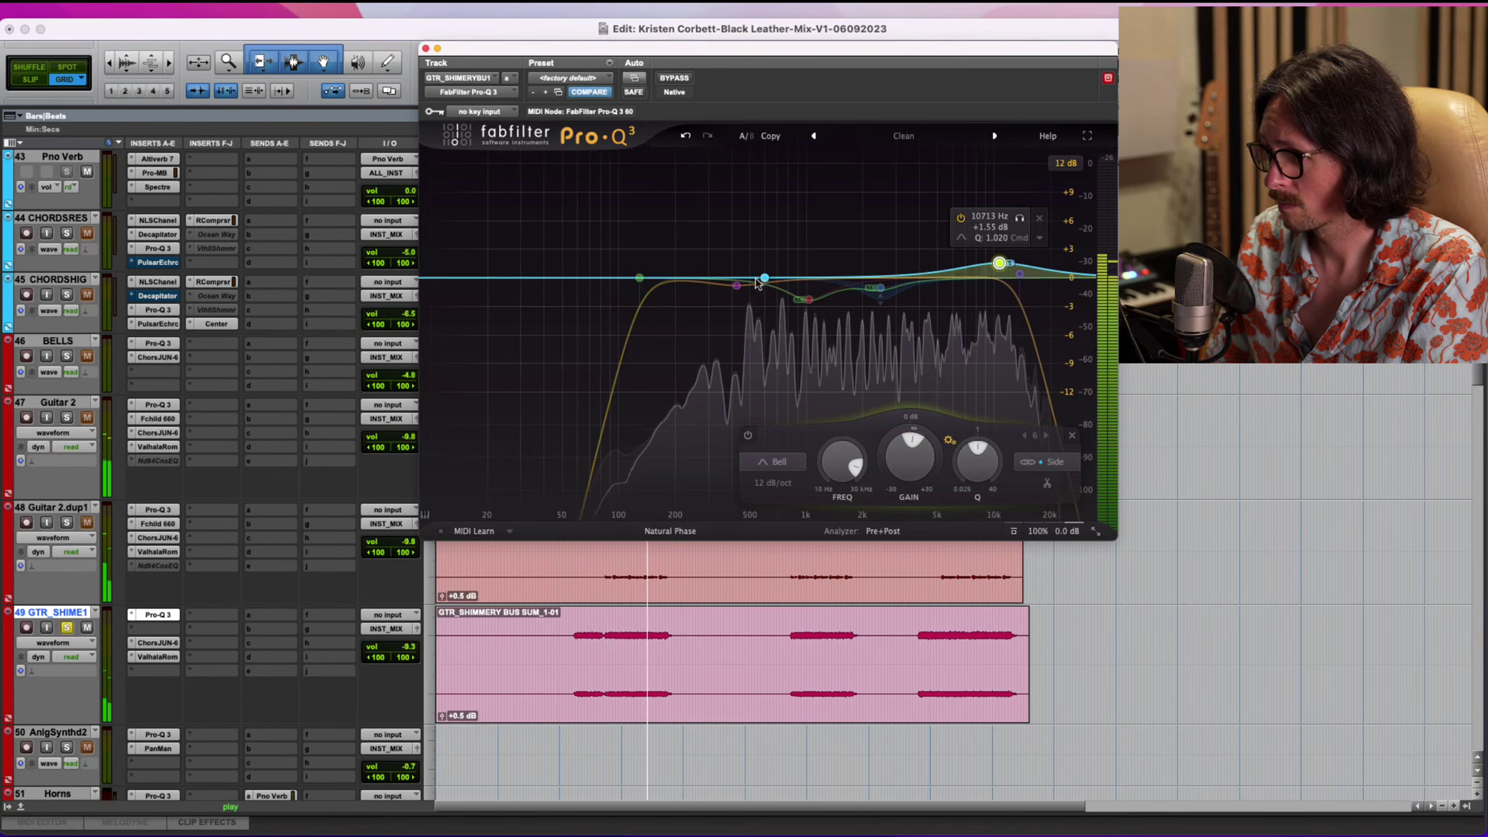
Compare the shimmery guitar with Guitar 2 during playback, soften its high Side bell and lower its volume to about -11.6 dB.
click(65, 531)
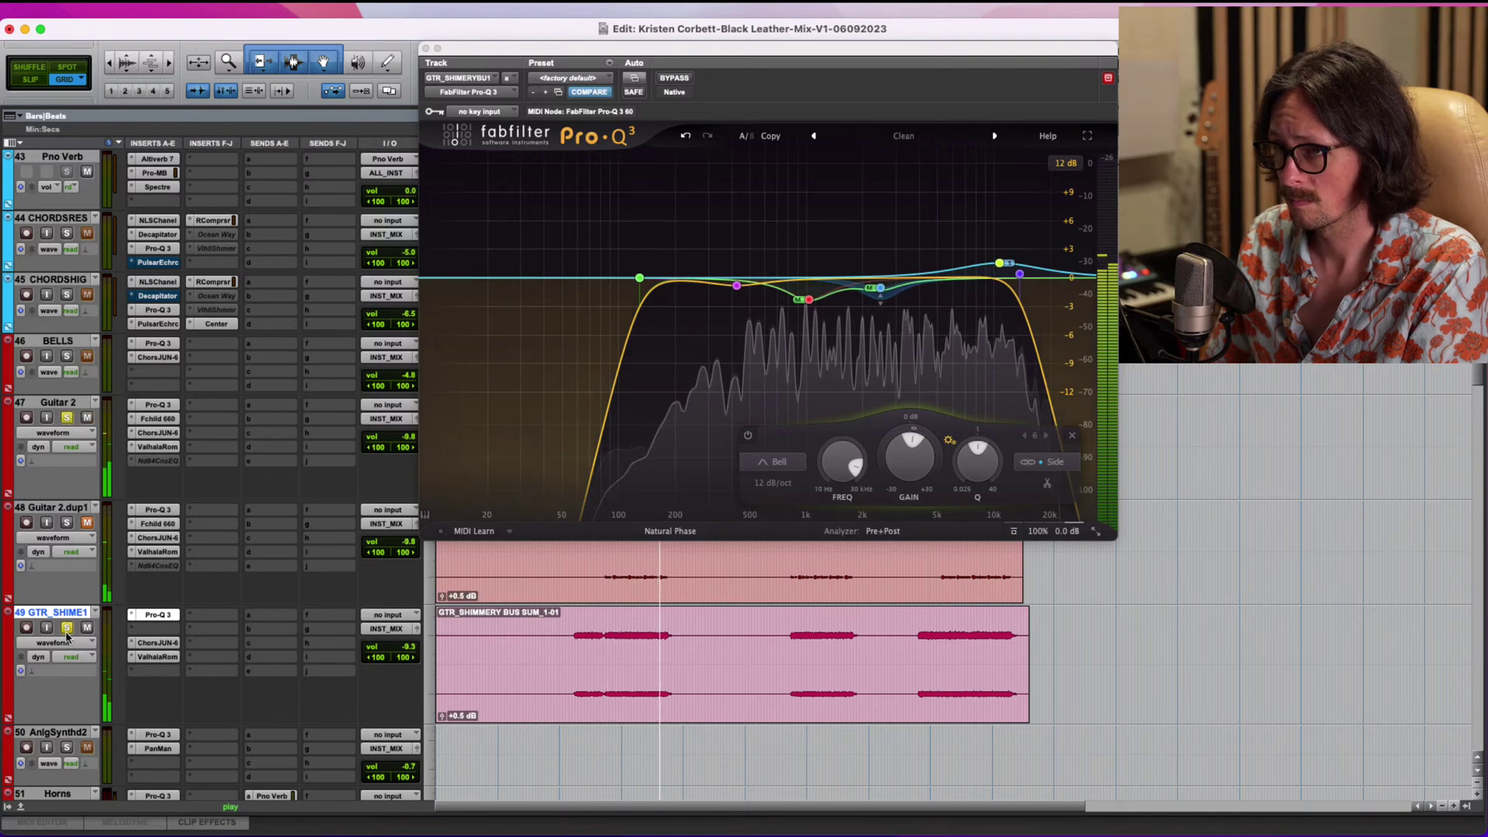
click(401, 648)
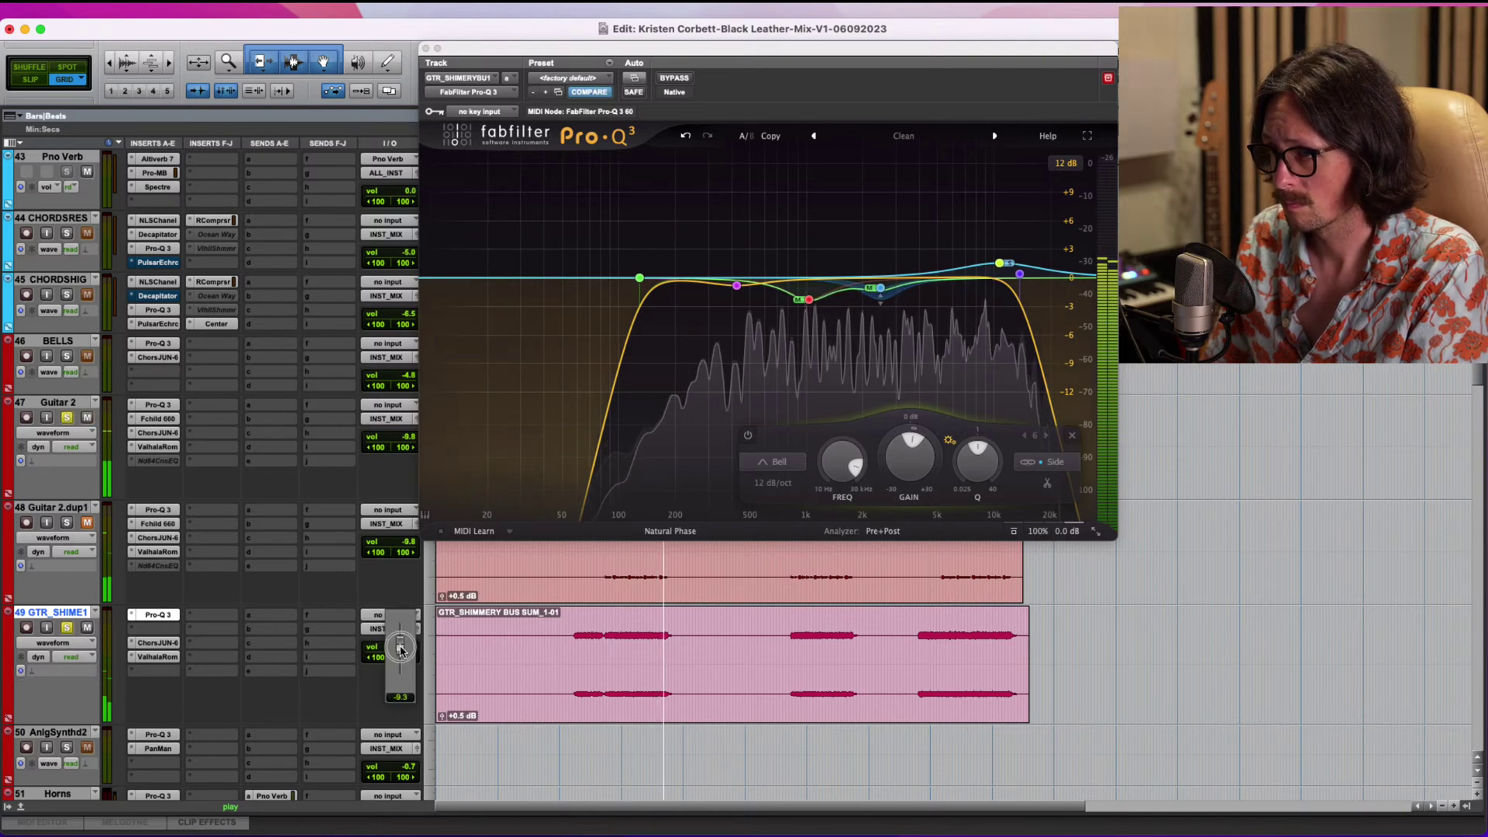
drag(401, 648, 400, 653)
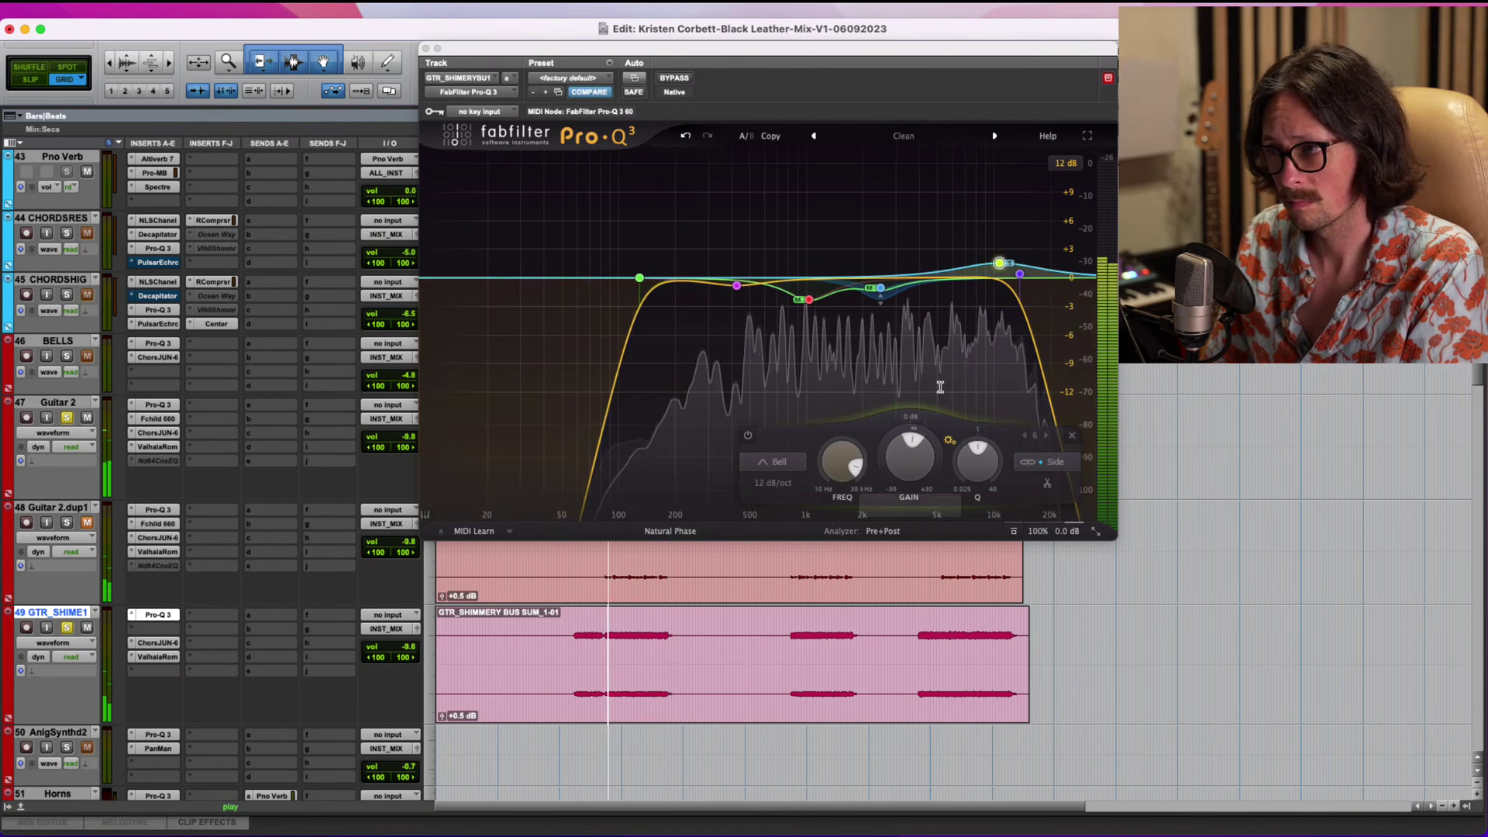
drag(1000, 264, 987, 273)
click(285, 589)
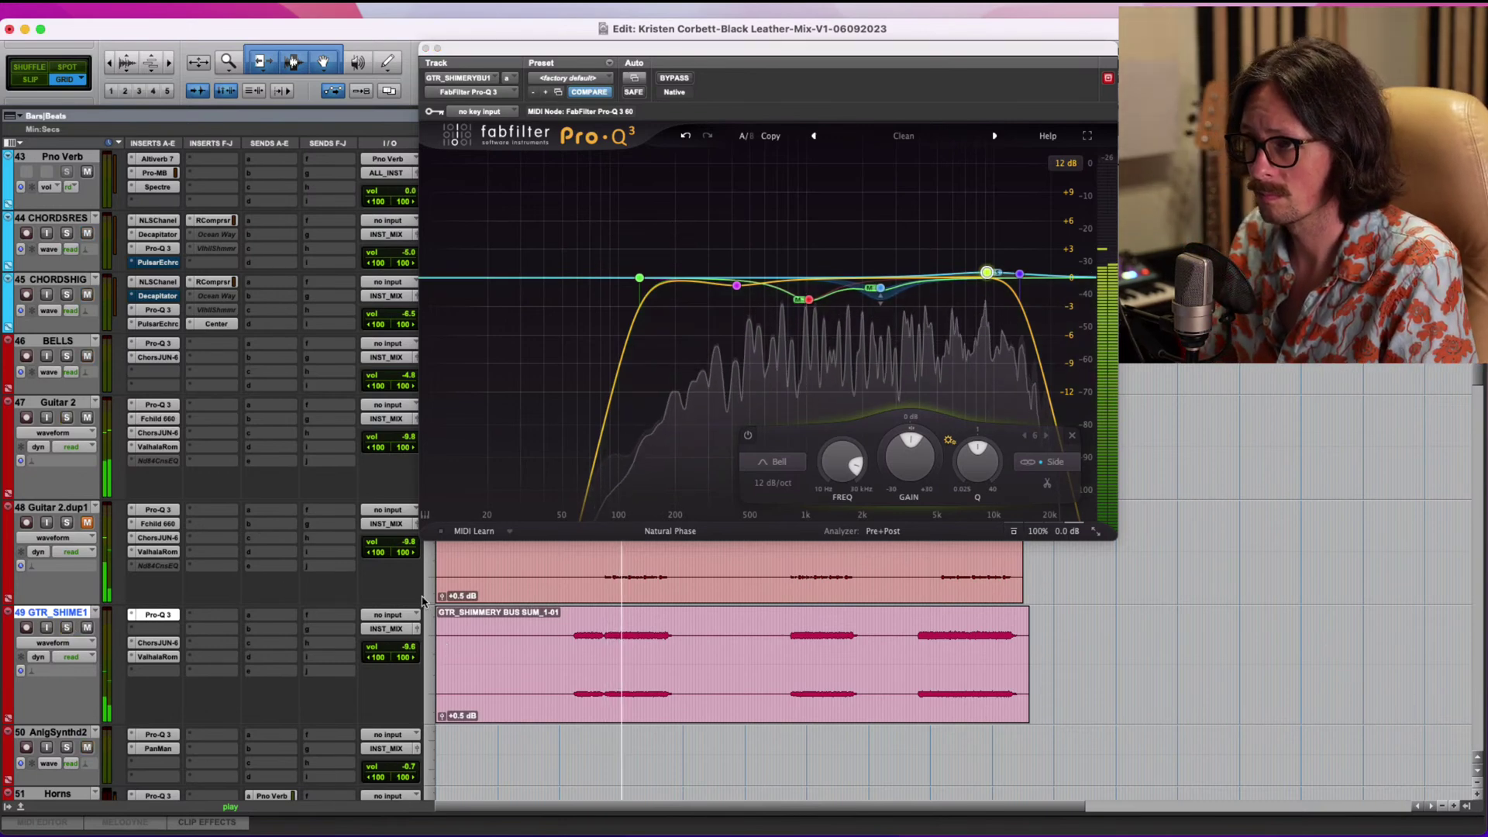
click(413, 650)
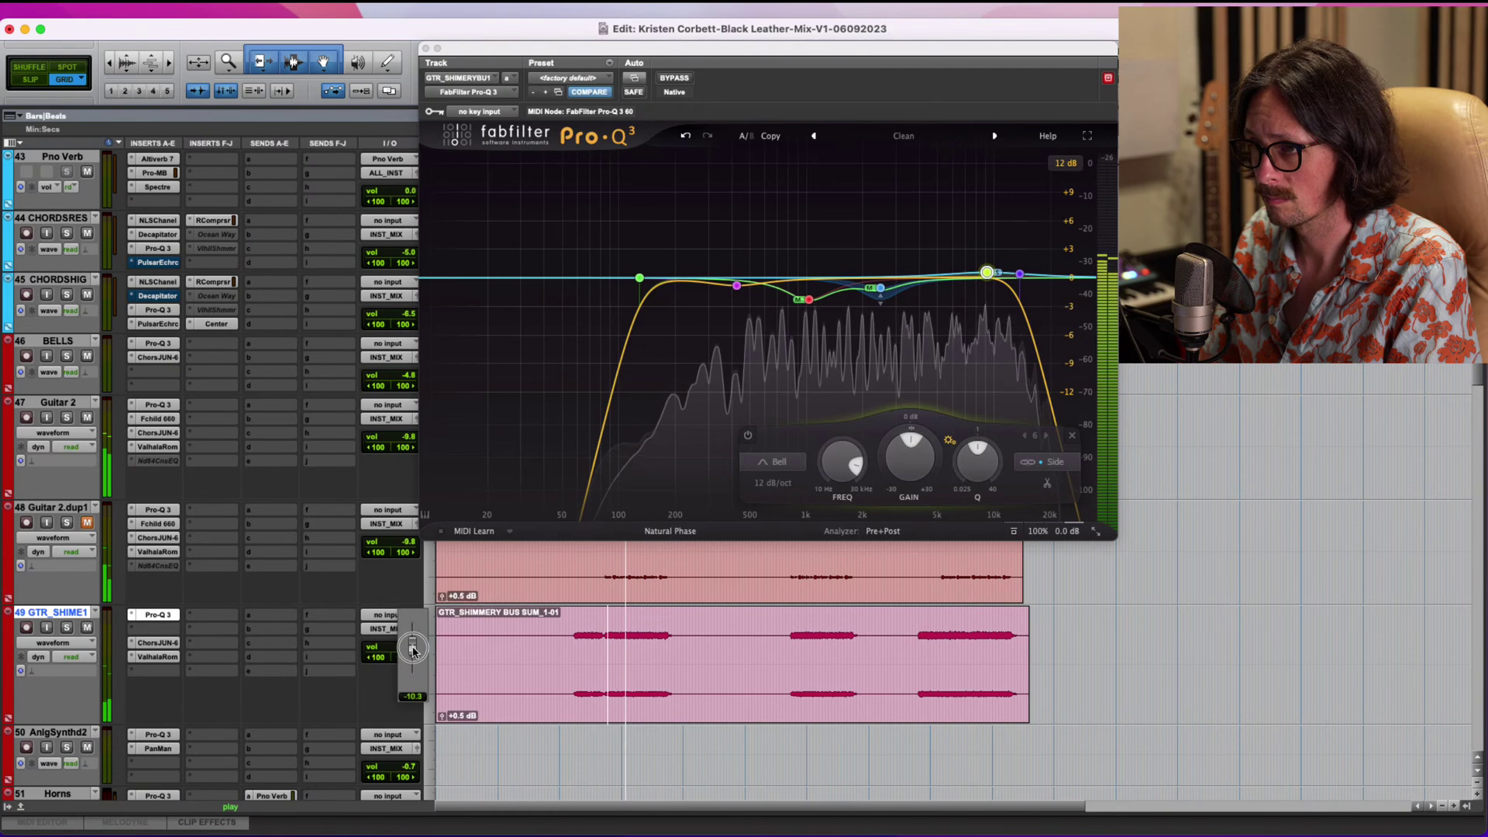
drag(413, 651, 414, 654)
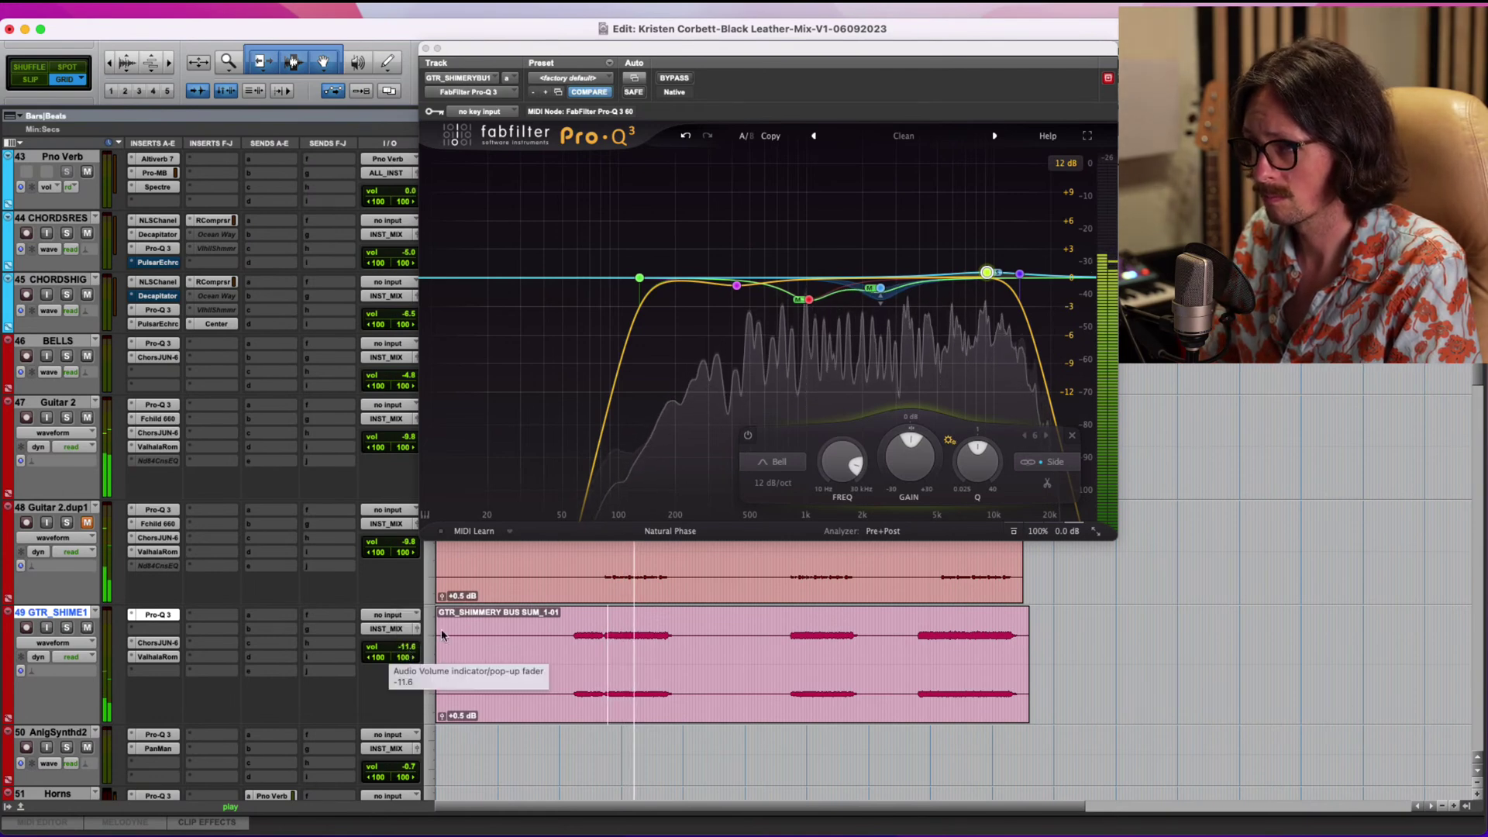
Shift the EQ's high bands slightly, raise the low cut to about 228 Hz, ease the 1 kHz Mid dip, and close the plug-in window.
mouse_move(987, 273)
mouse_down()
mouse_move(971, 273)
mouse_move(1013, 276)
mouse_up()
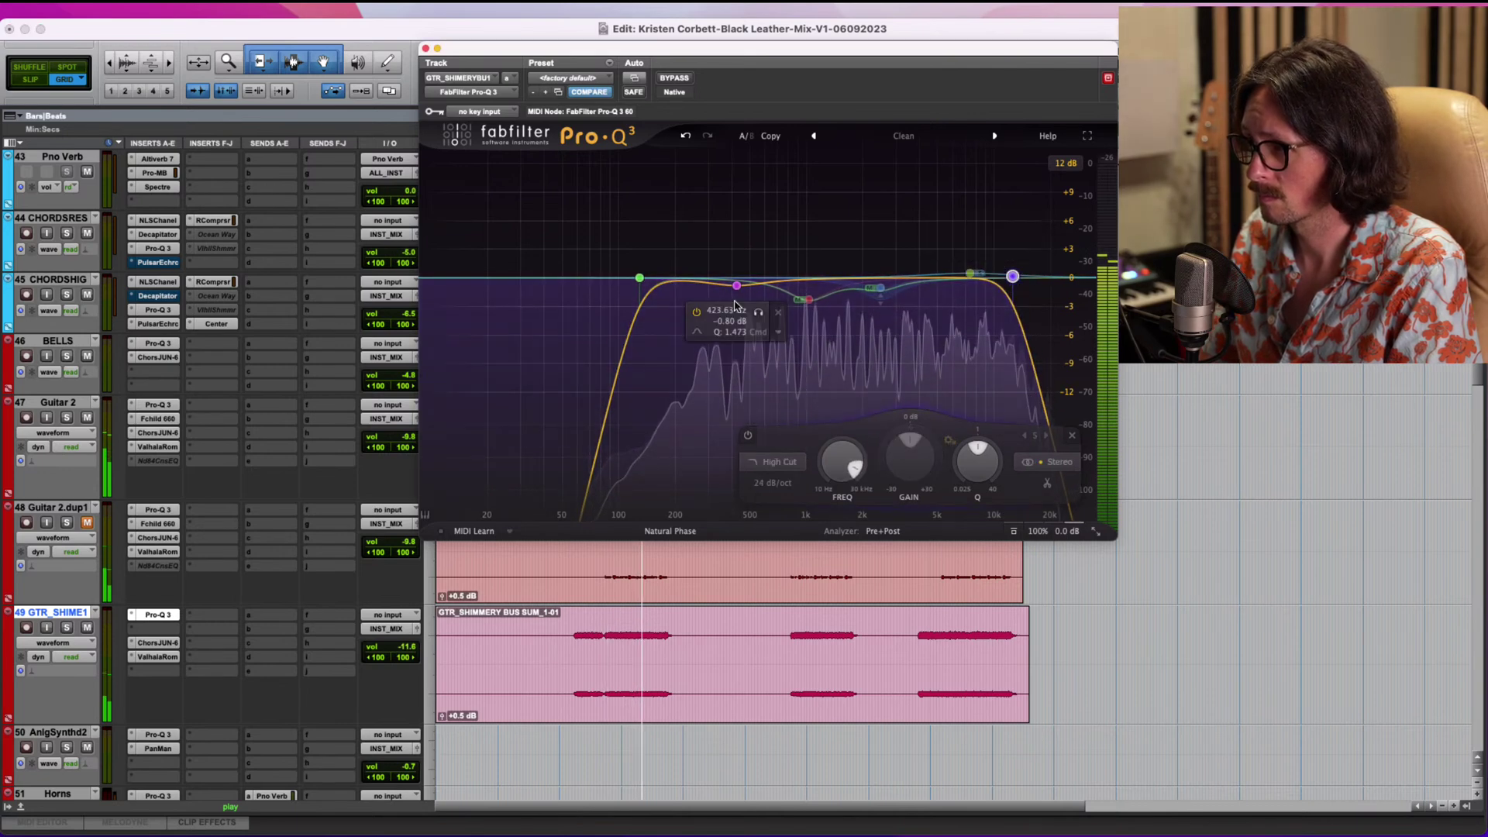
drag(639, 277, 687, 283)
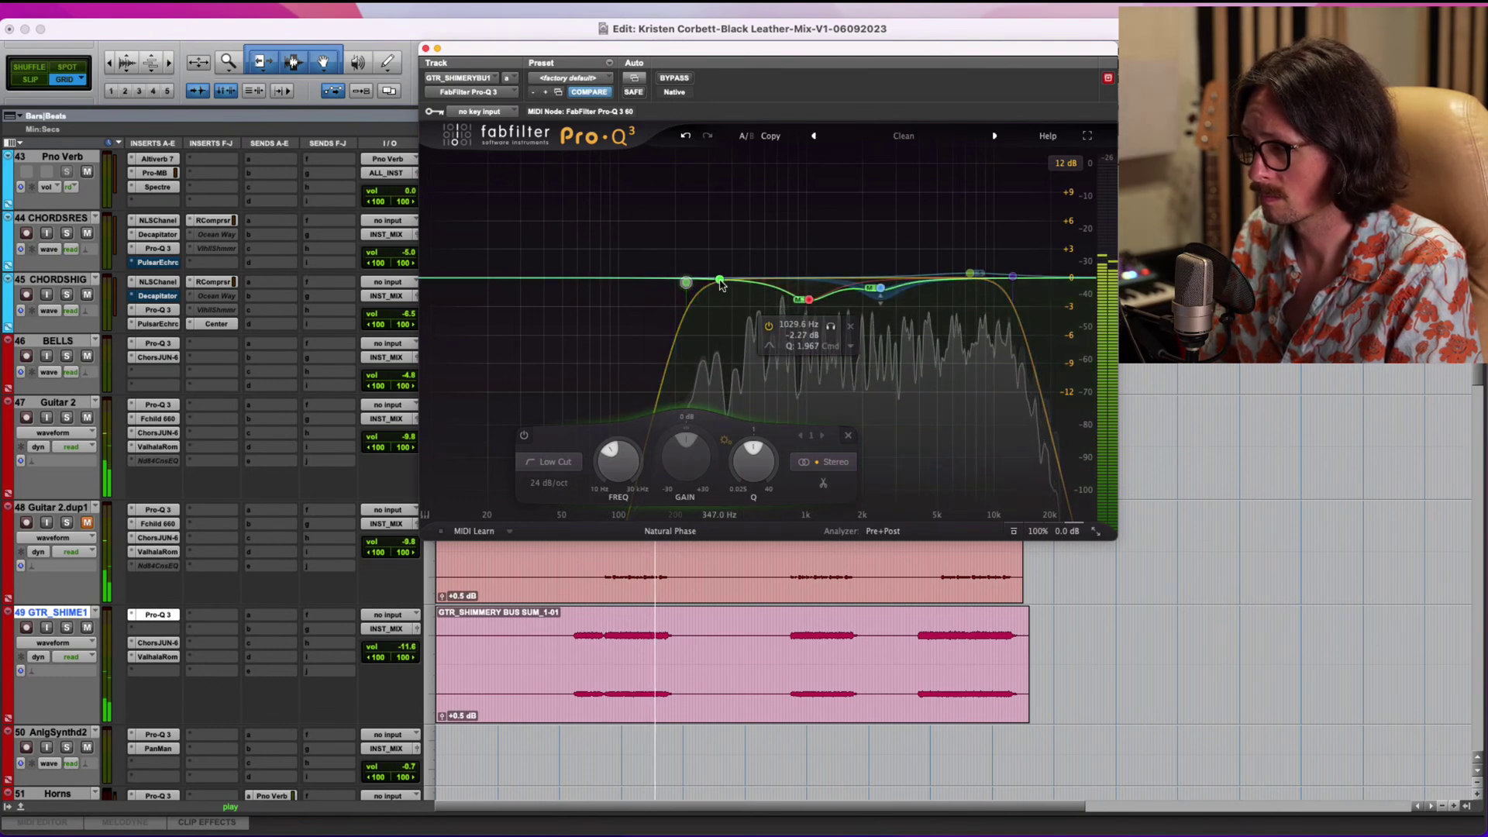
drag(808, 300, 807, 300)
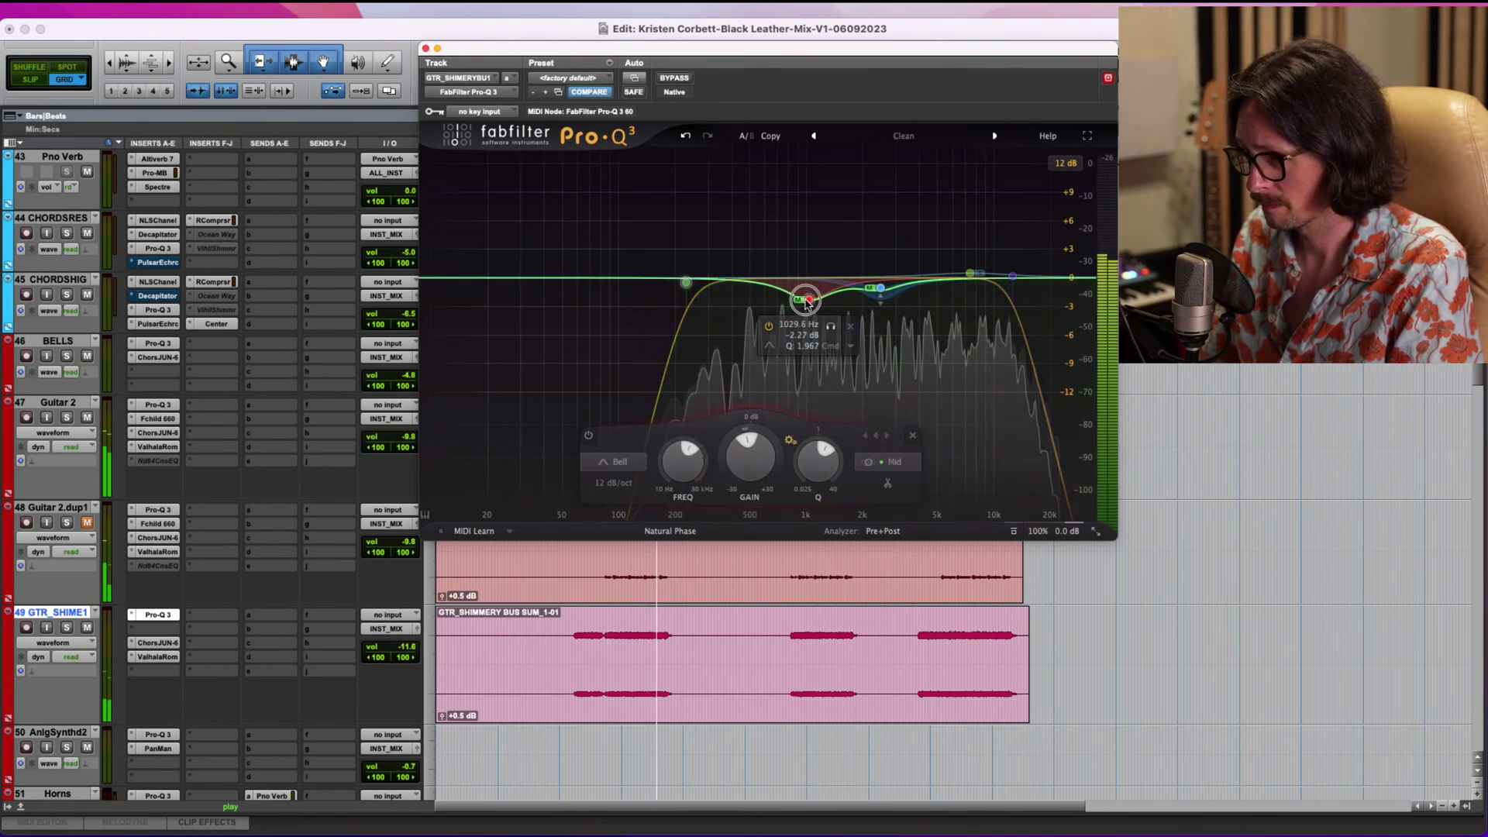
click(882, 290)
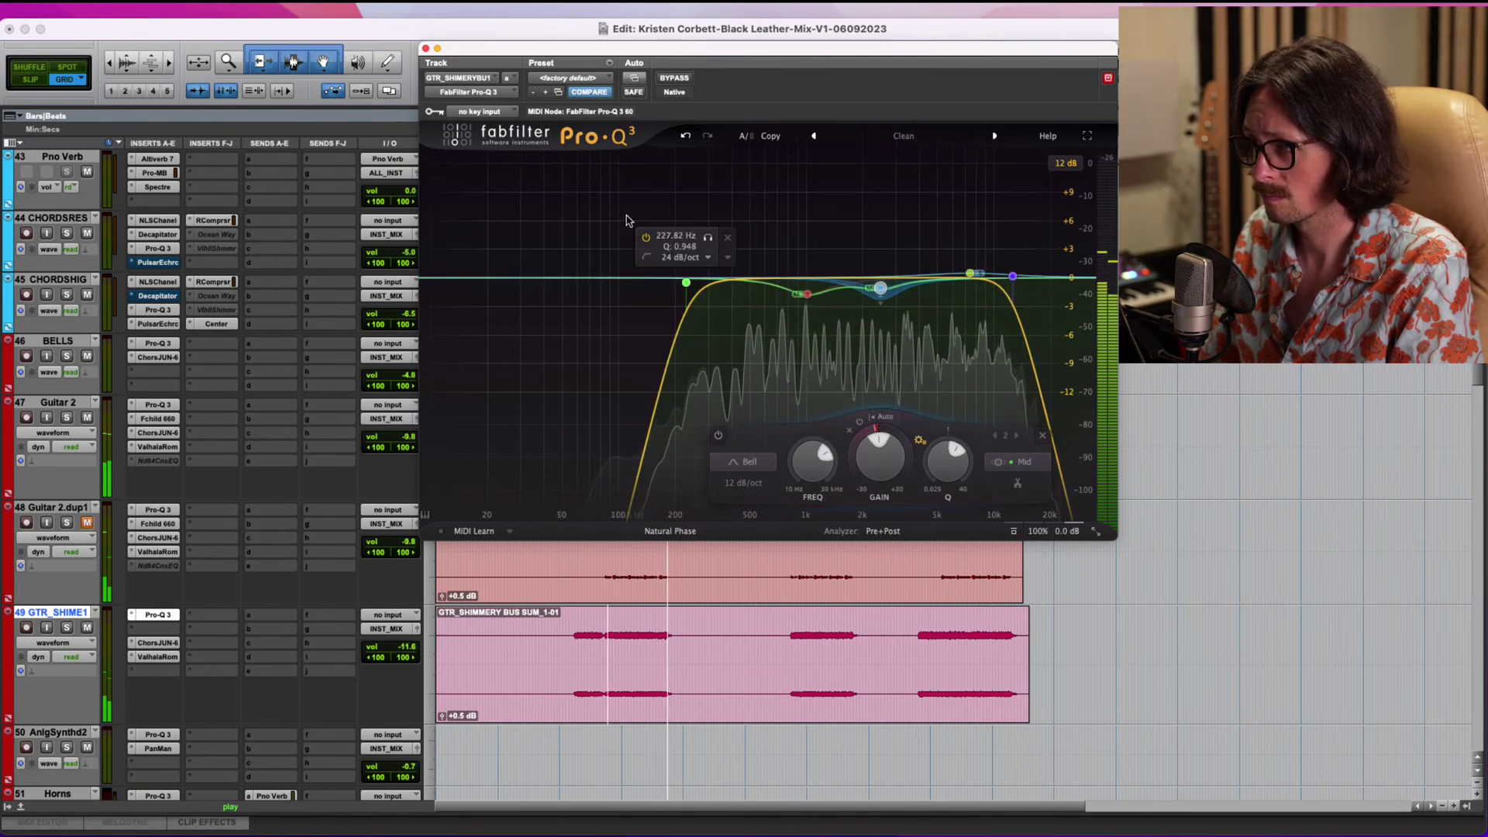
key(super+Tab)
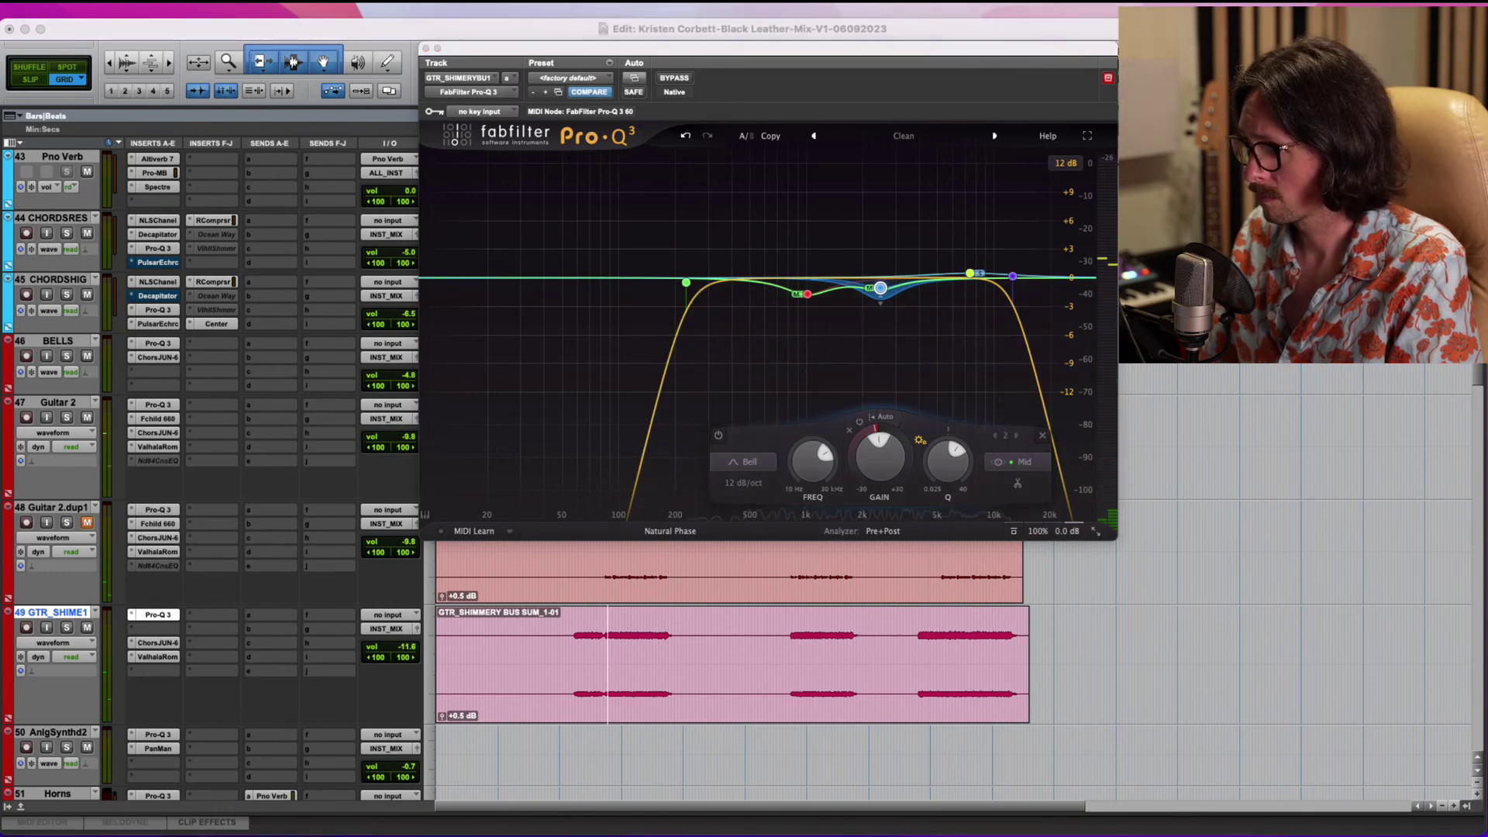
key(super+Tab)
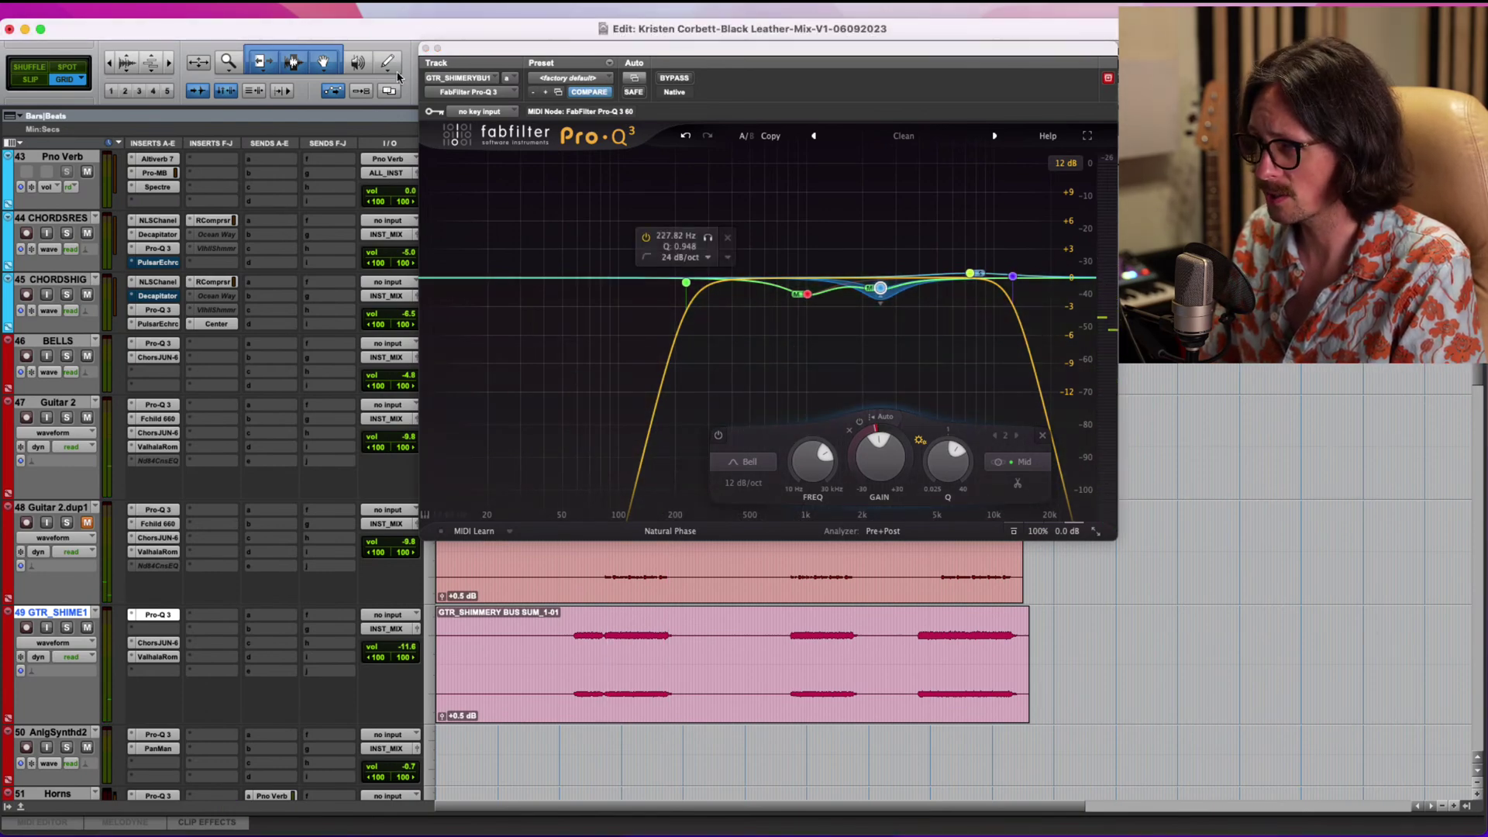
click(425, 49)
Unmute and solo the REF track to listen to the reference mix from 45|3|000, and stop playback.
scroll(725, 526, up, 20)
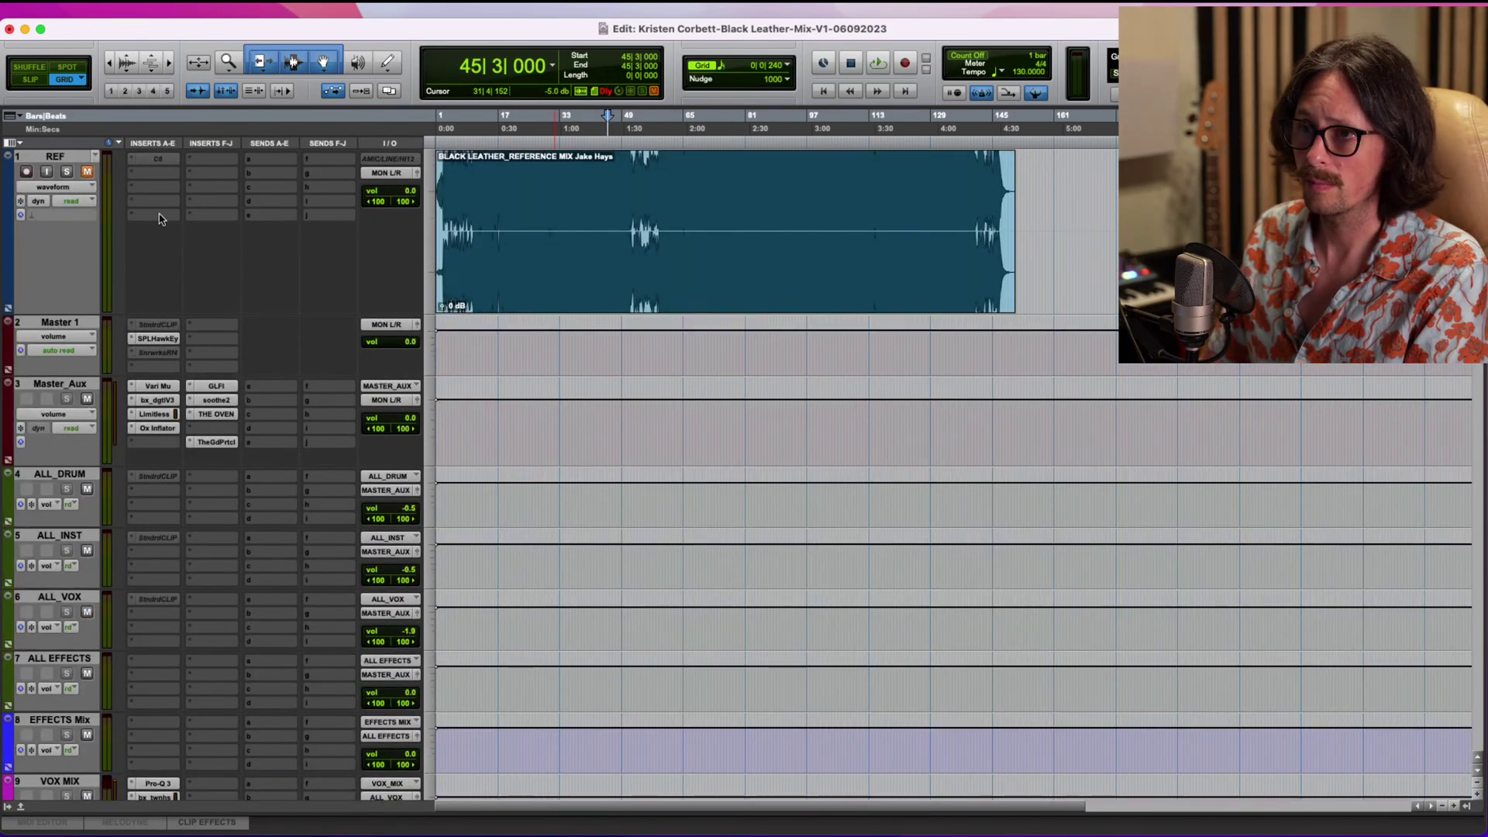
scroll(496, 334, down, 20)
scroll(522, 354, up, 20)
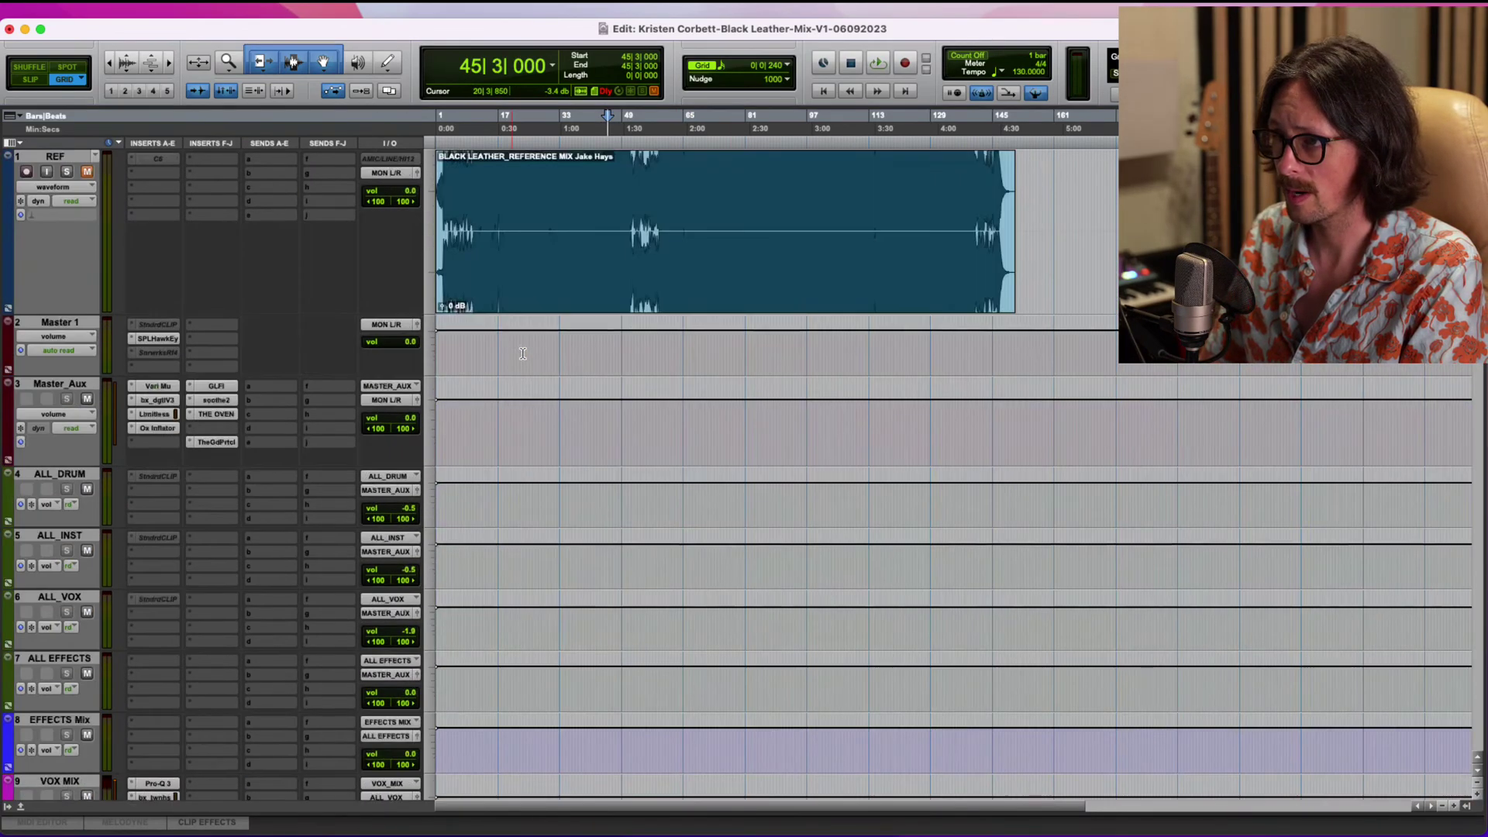
click(88, 172)
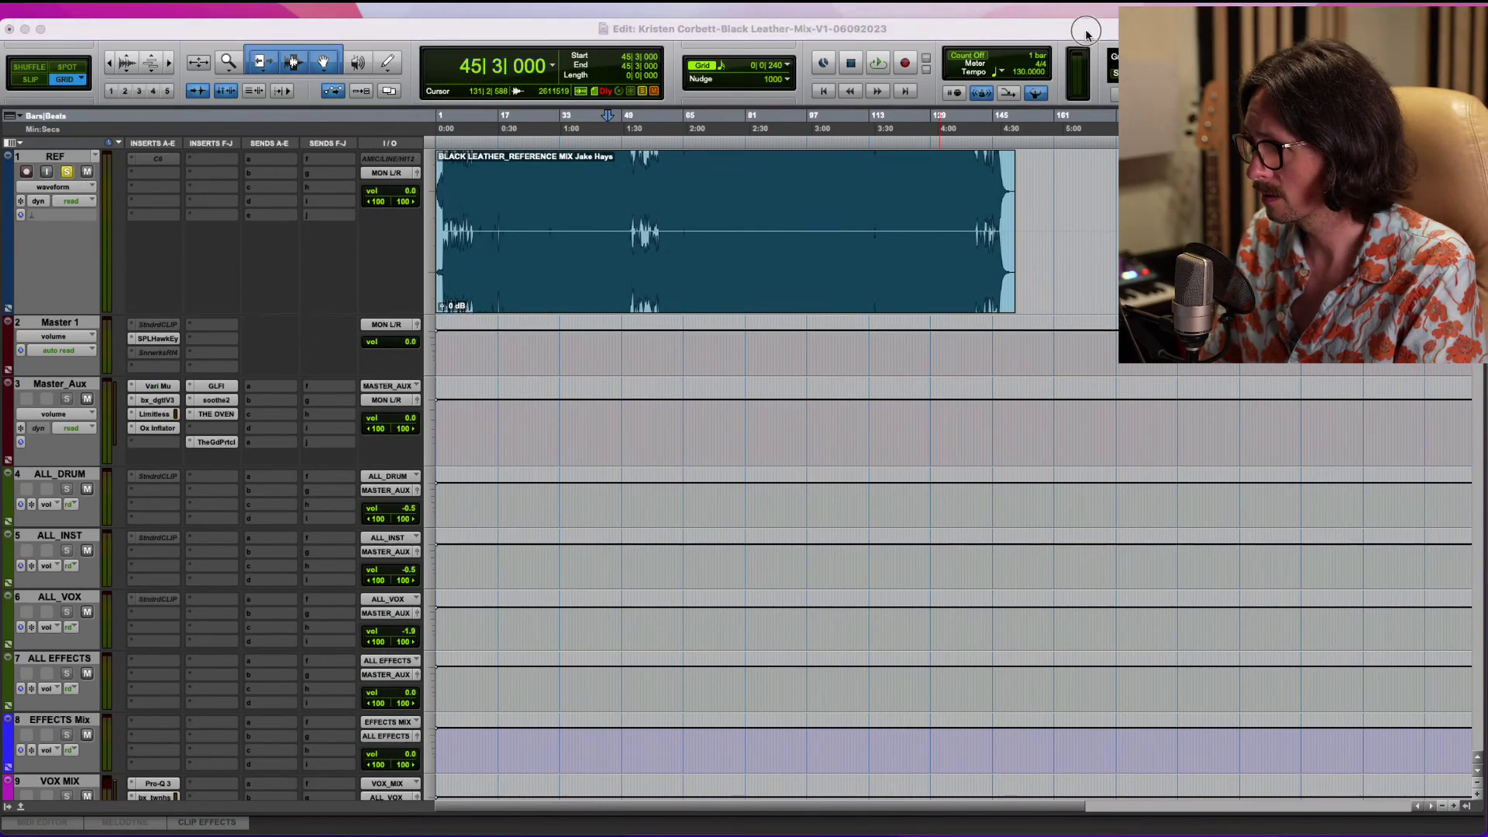
click(1086, 35)
key(space)
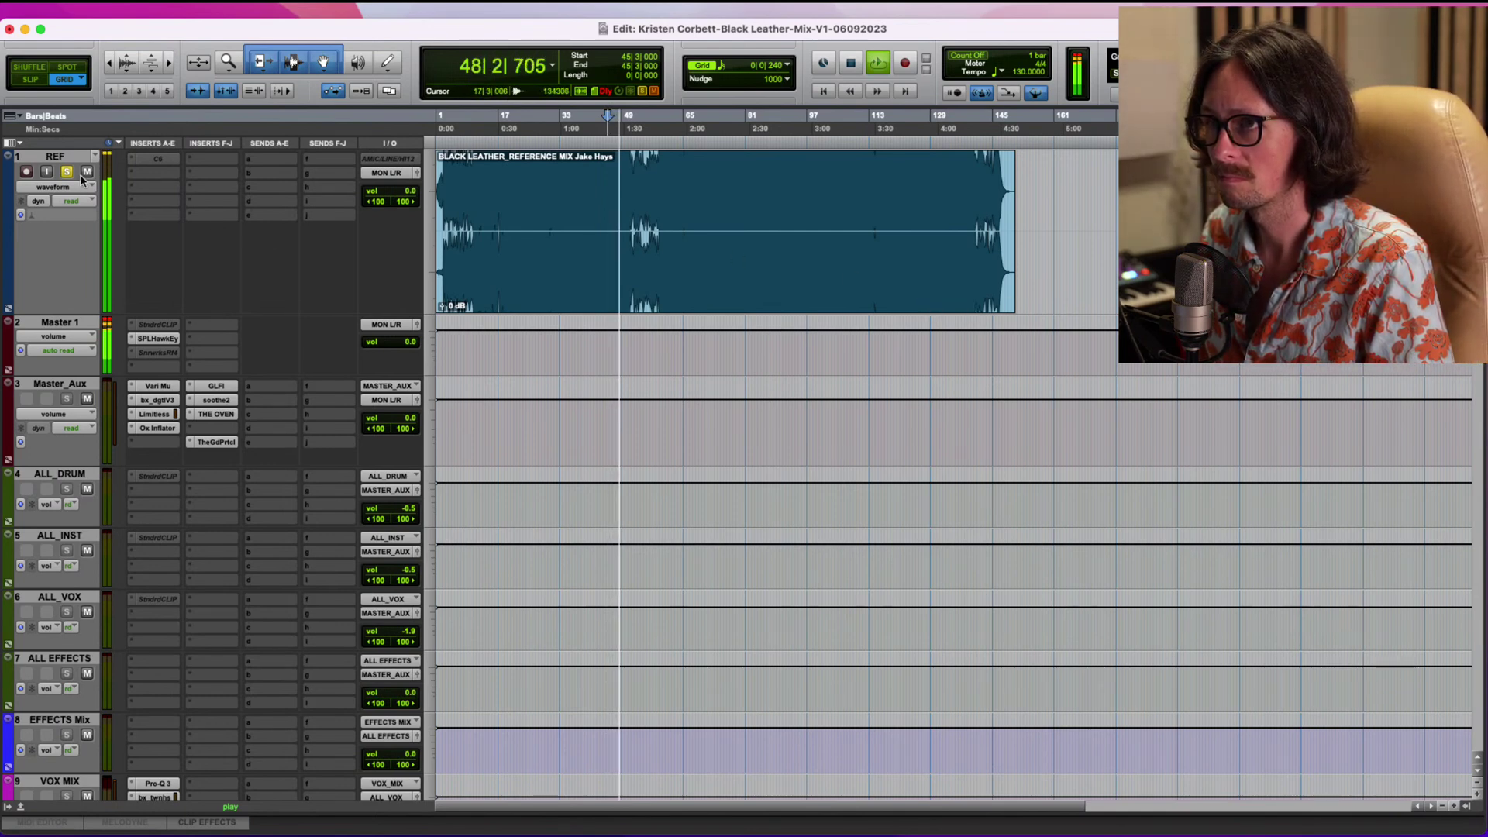
key(space)
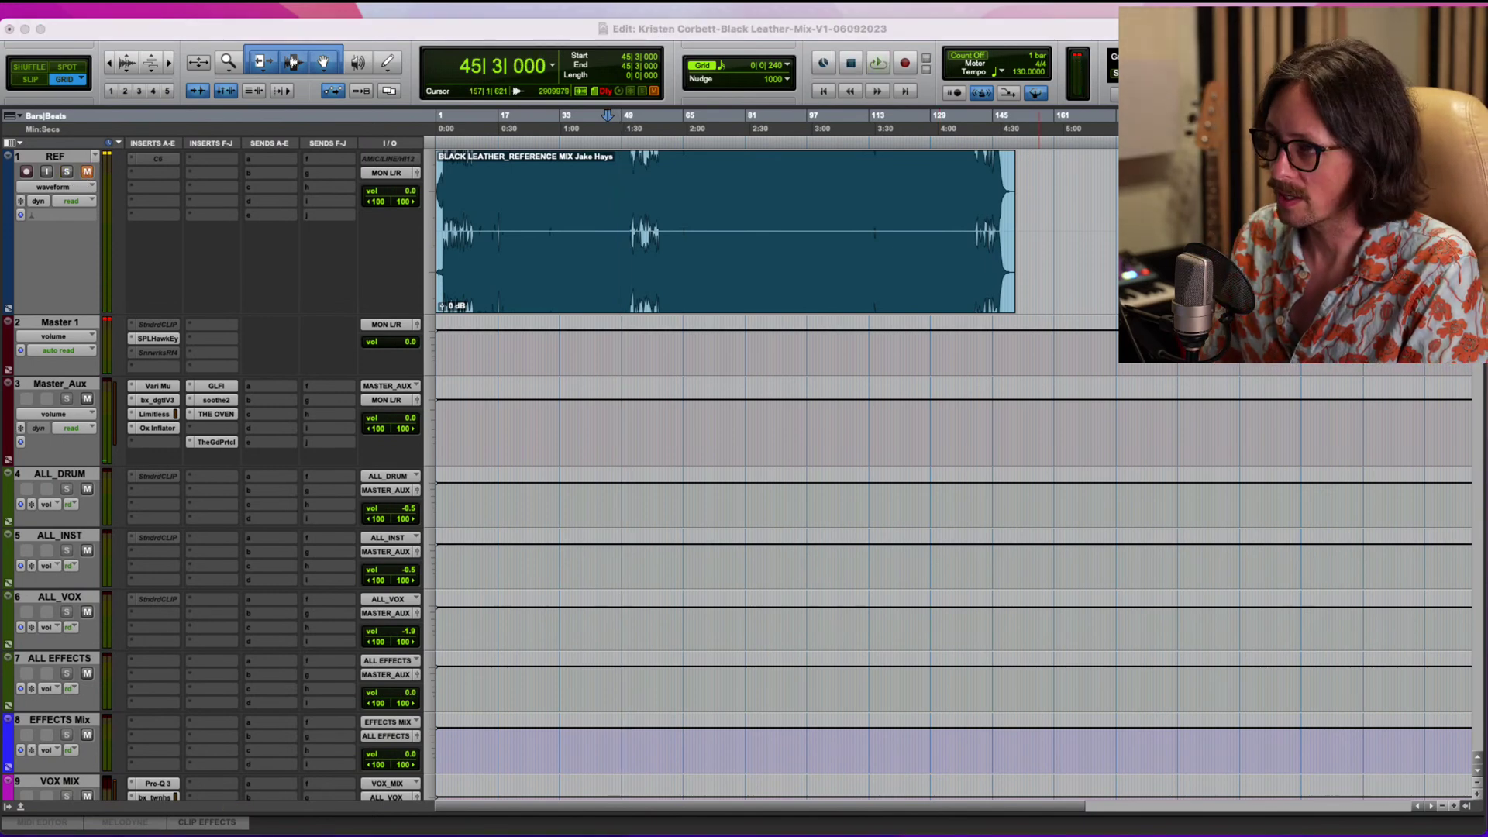
Play the mix from 45|3|000, lower the shimmery guitar to -12.0 dB and raise the wet mix of its Chorus JUN-6.
key(super+Tab)
scroll(675, 318, down, 15)
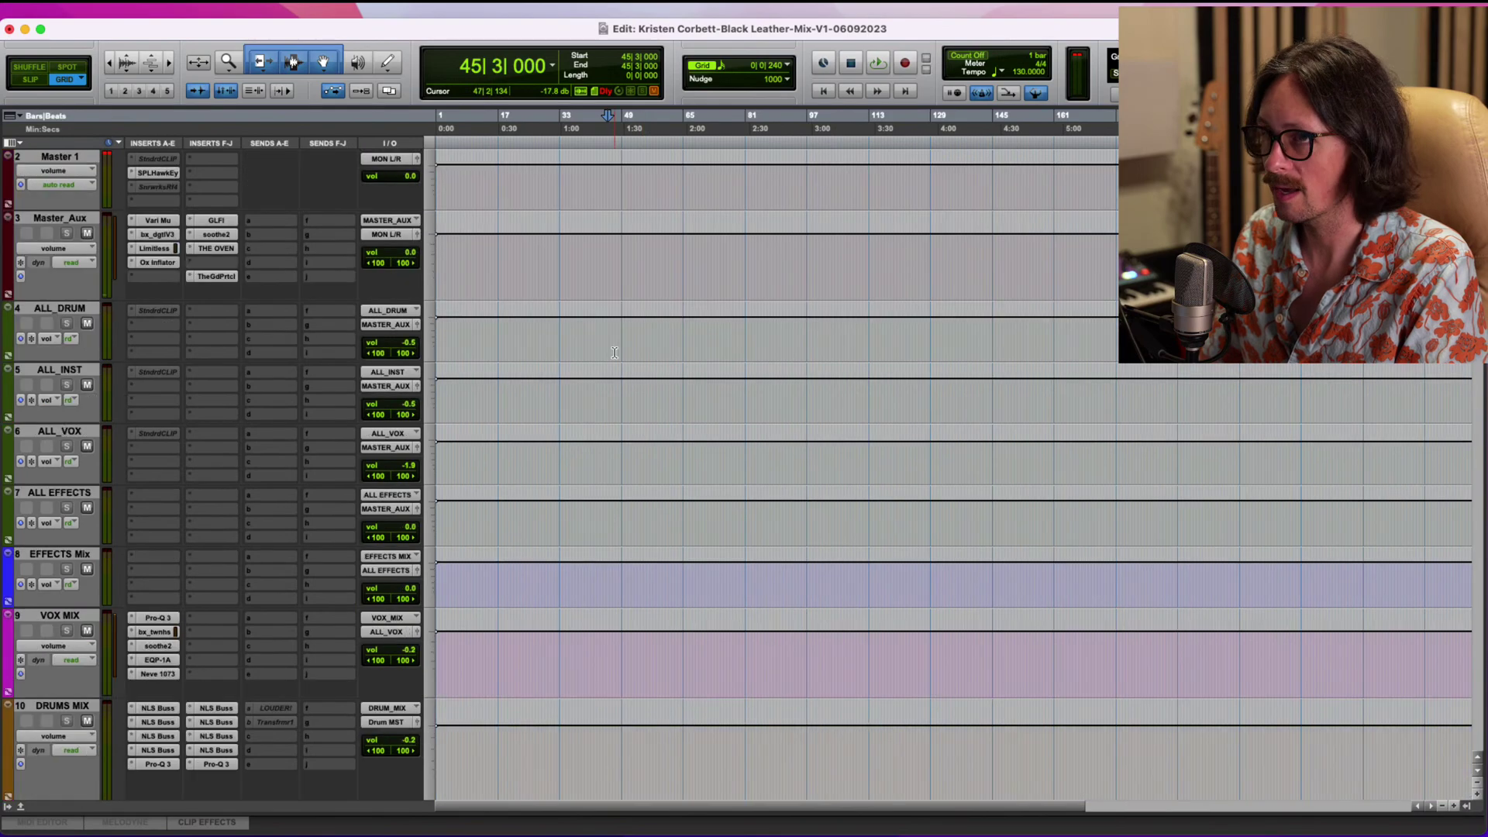
scroll(614, 352, down, 15)
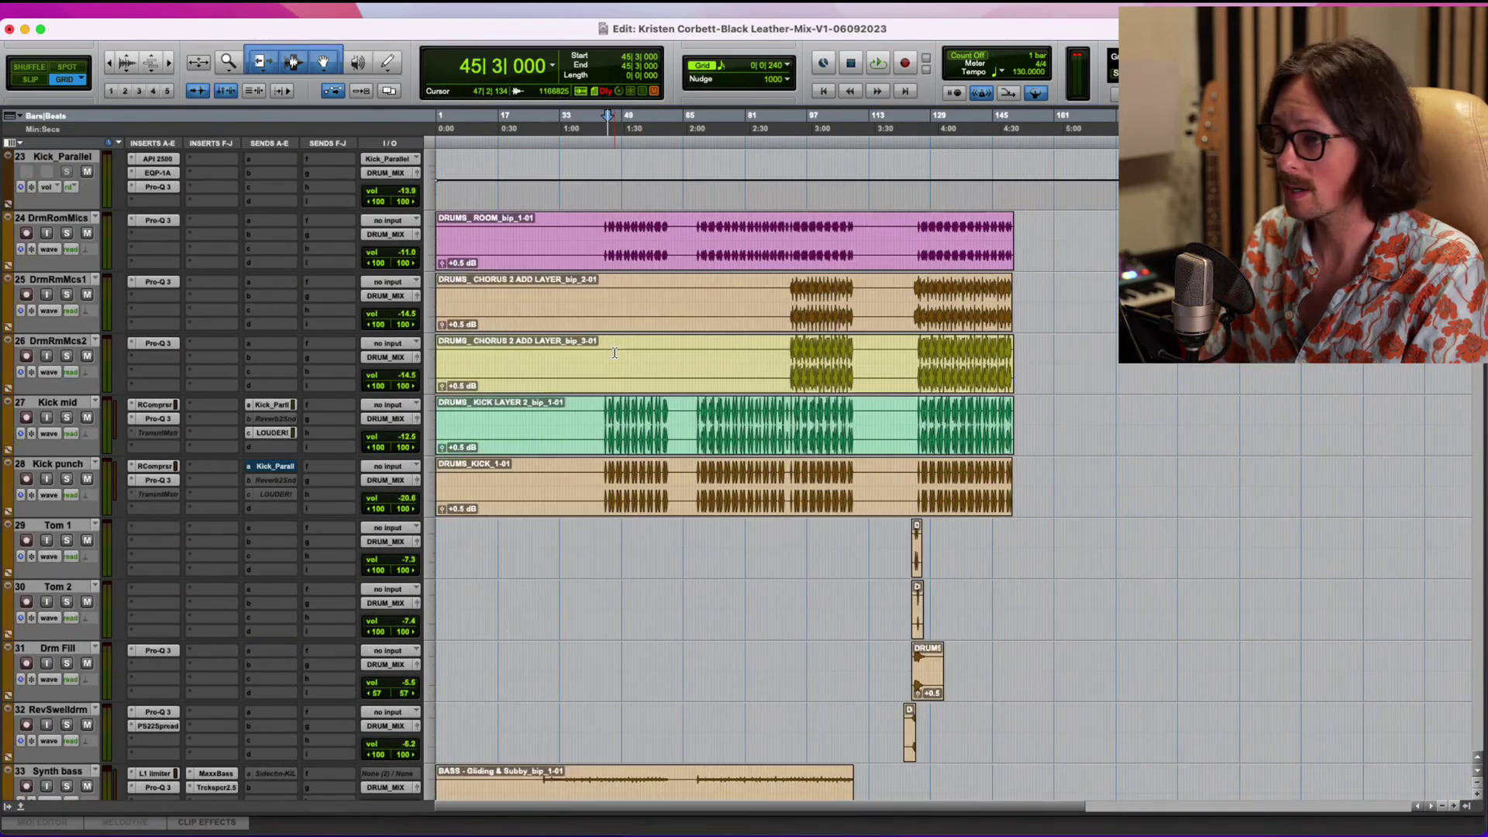
scroll(615, 352, down, 12)
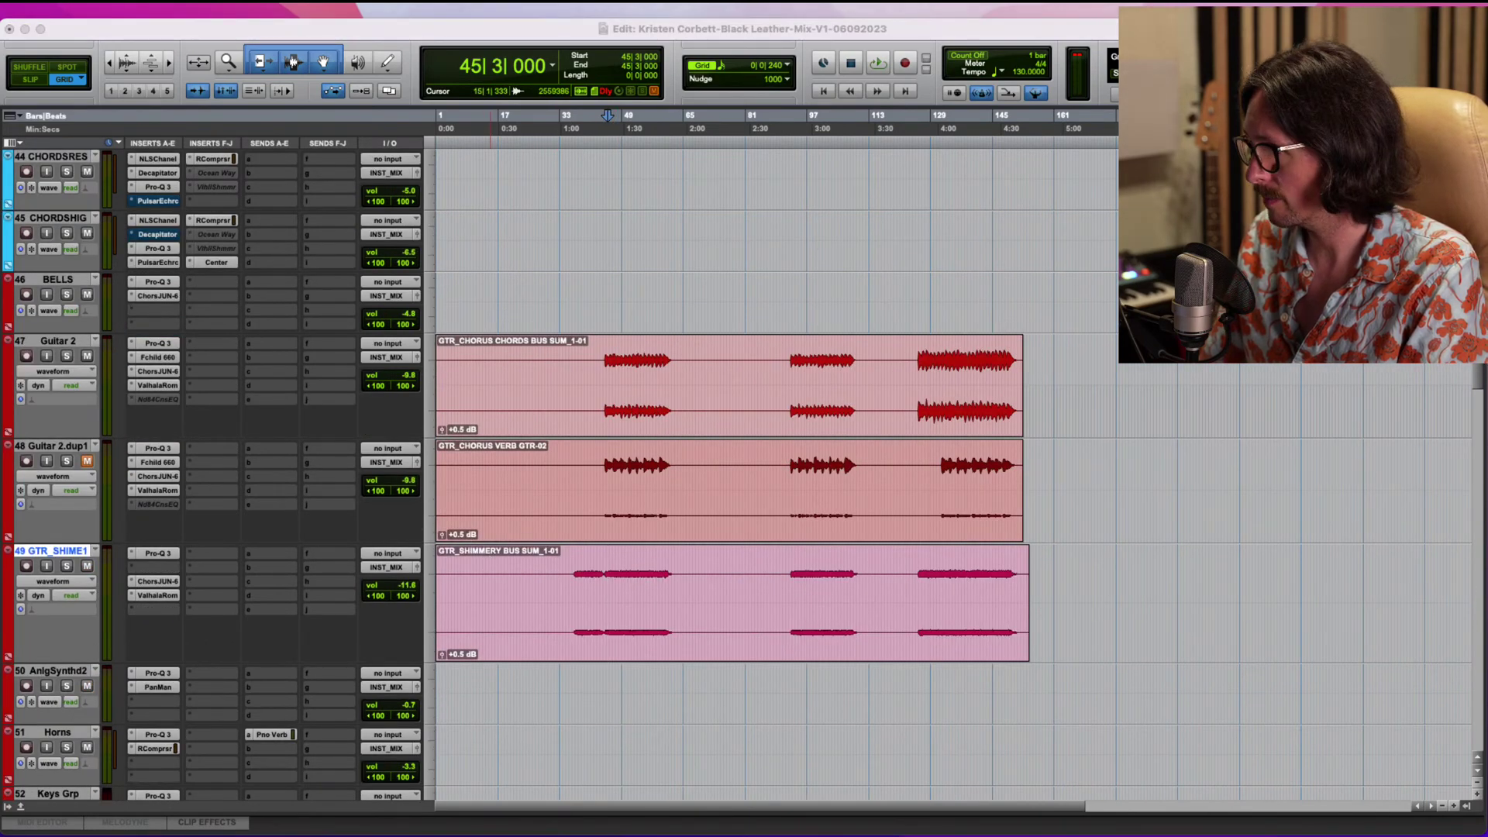
click(1090, 29)
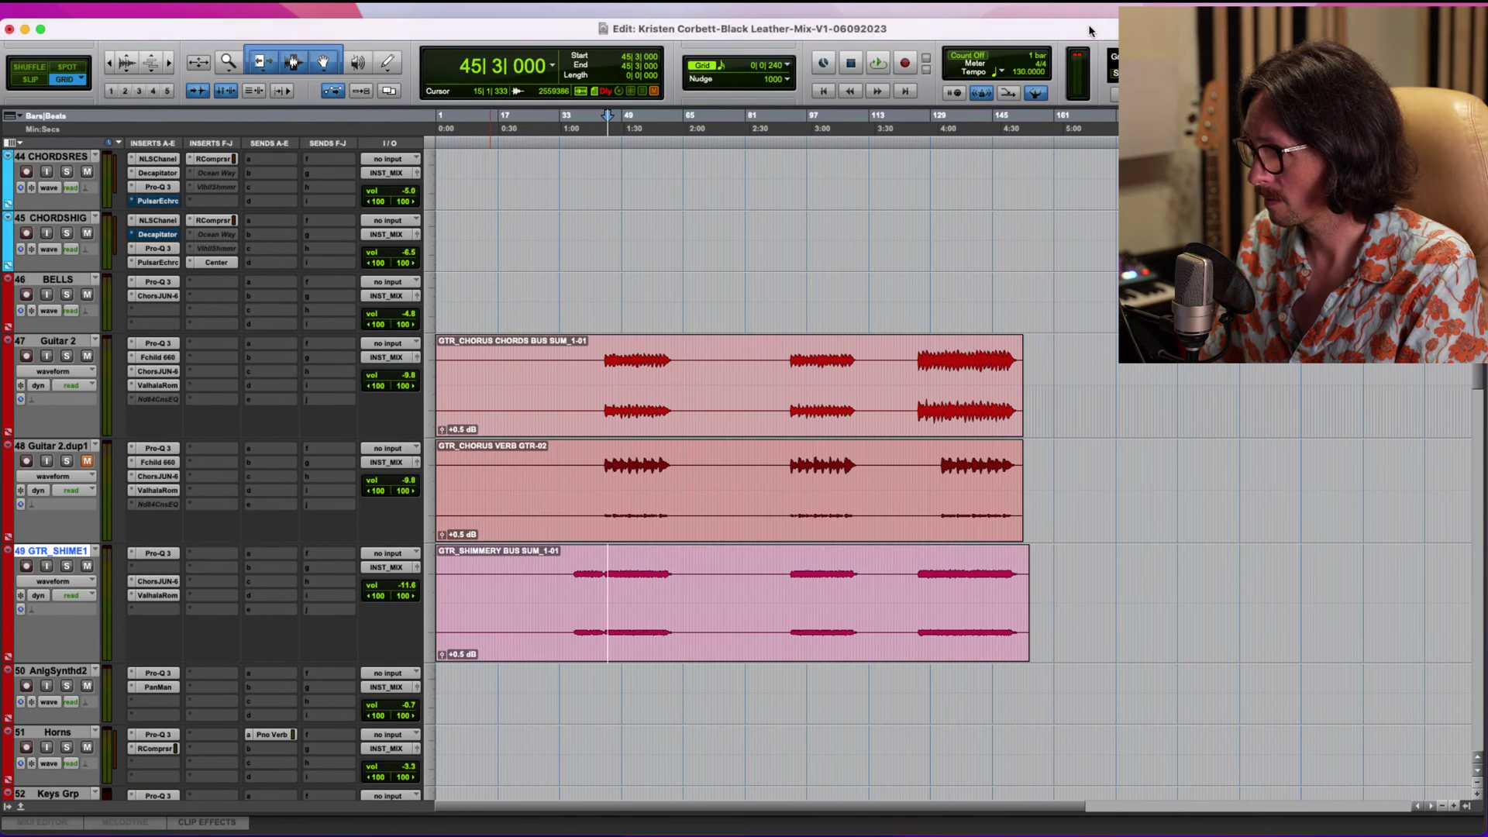
key(space)
drag(406, 590, 404, 594)
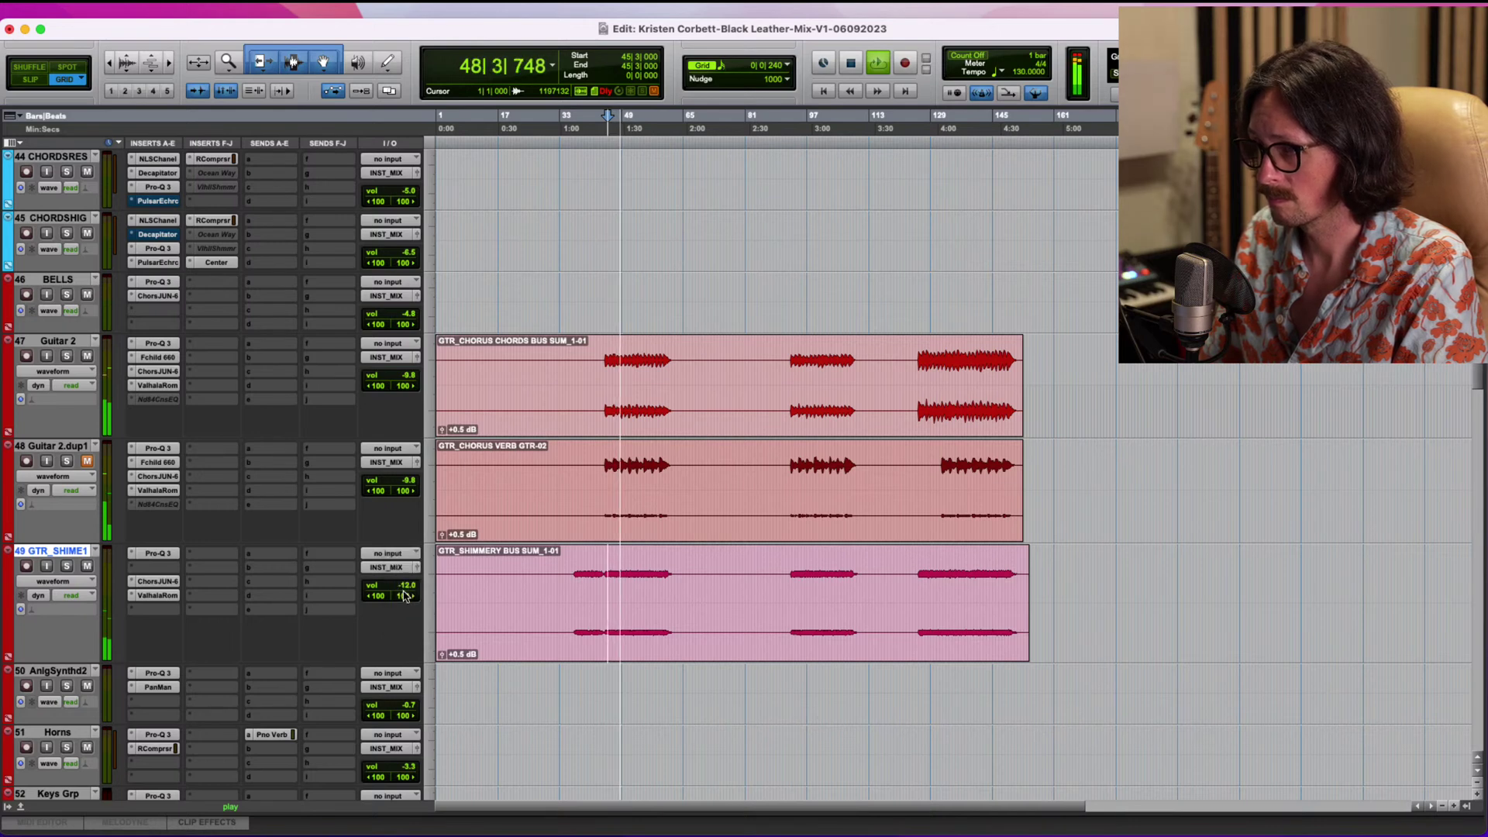
click(158, 582)
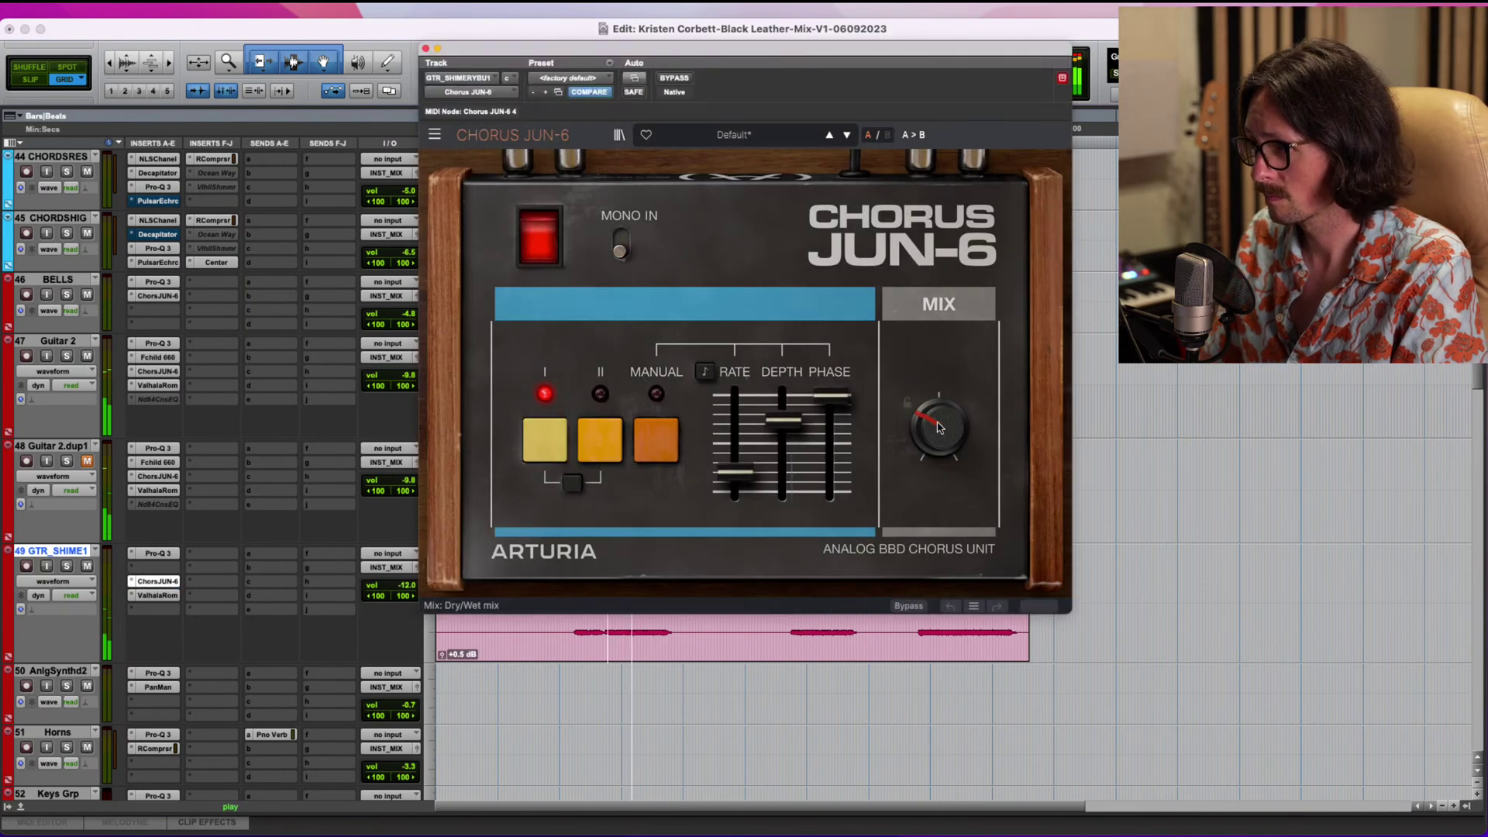
Solo the shimmery guitar and try its ValhallaRoom at 14.9% mix, 1.45 s decay, 6330 Hz high cut and 41.6% depth.
click(67, 566)
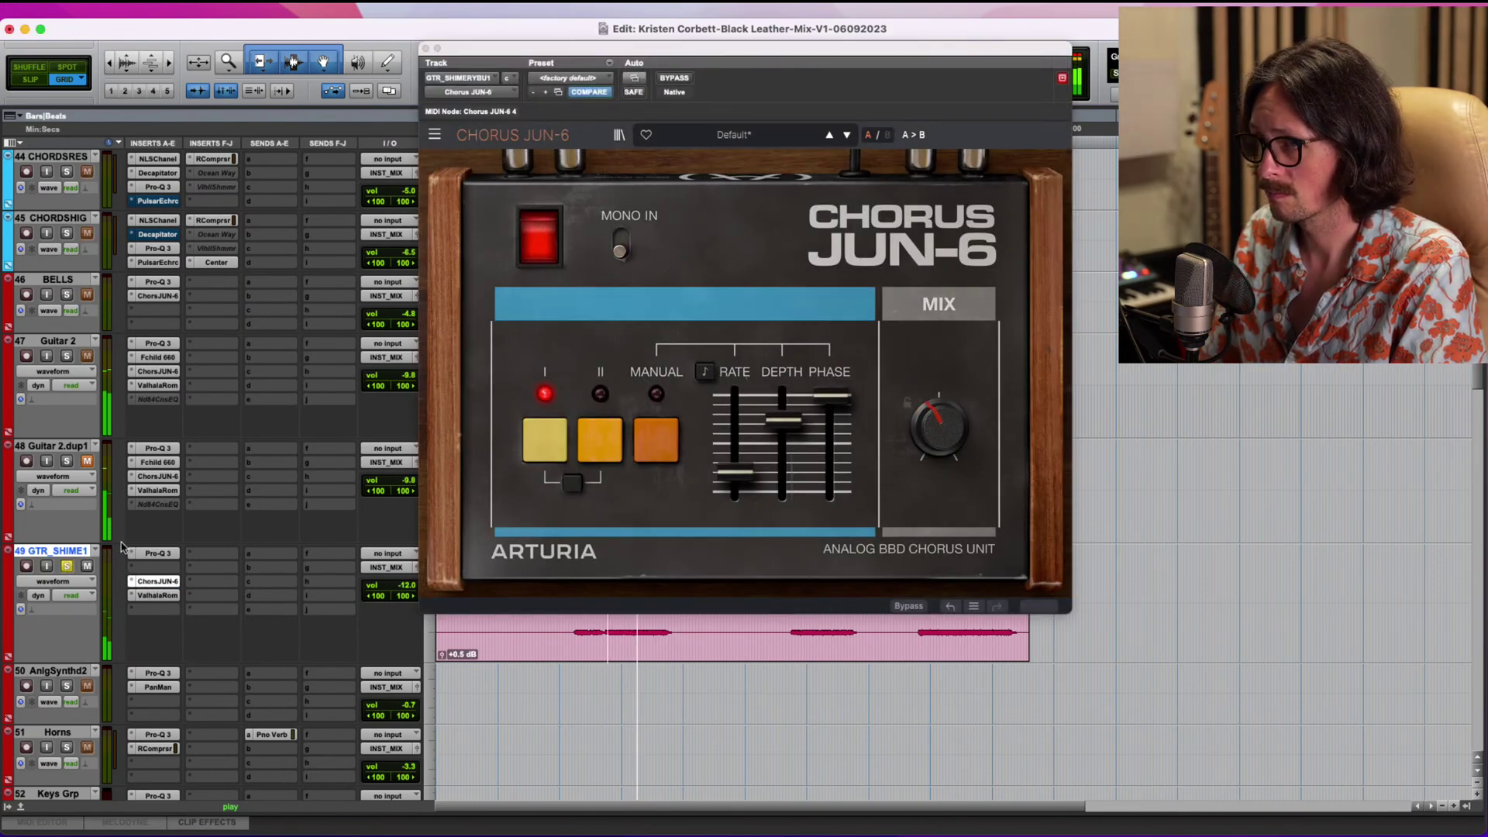
click(158, 596)
drag(673, 233, 677, 262)
mouse_move(456, 314)
mouse_down()
mouse_move(458, 335)
mouse_move(465, 225)
mouse_move(465, 332)
mouse_move(505, 329)
mouse_move(450, 339)
mouse_up()
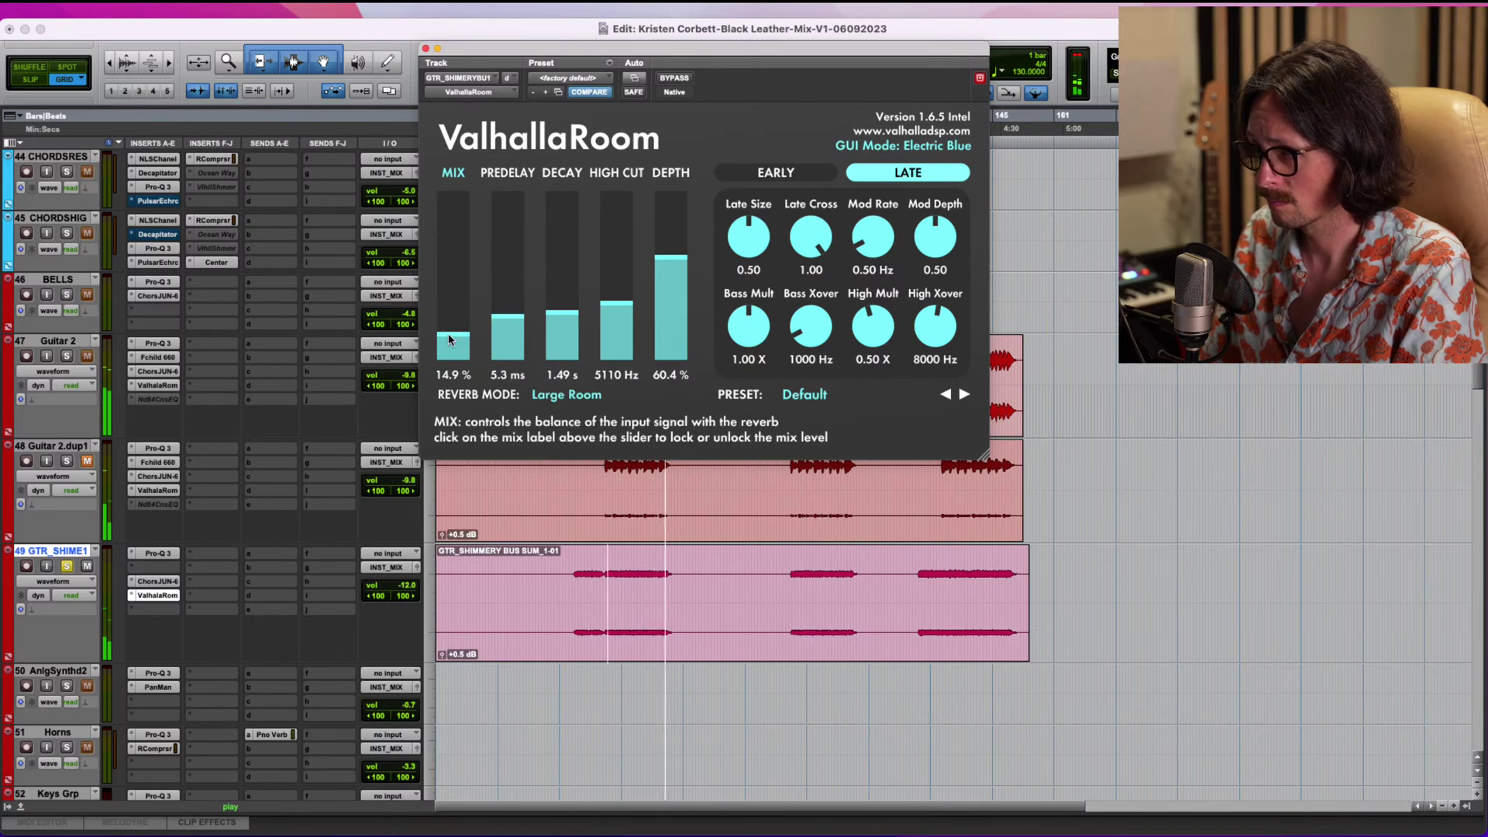
drag(558, 312, 619, 294)
drag(685, 257, 686, 289)
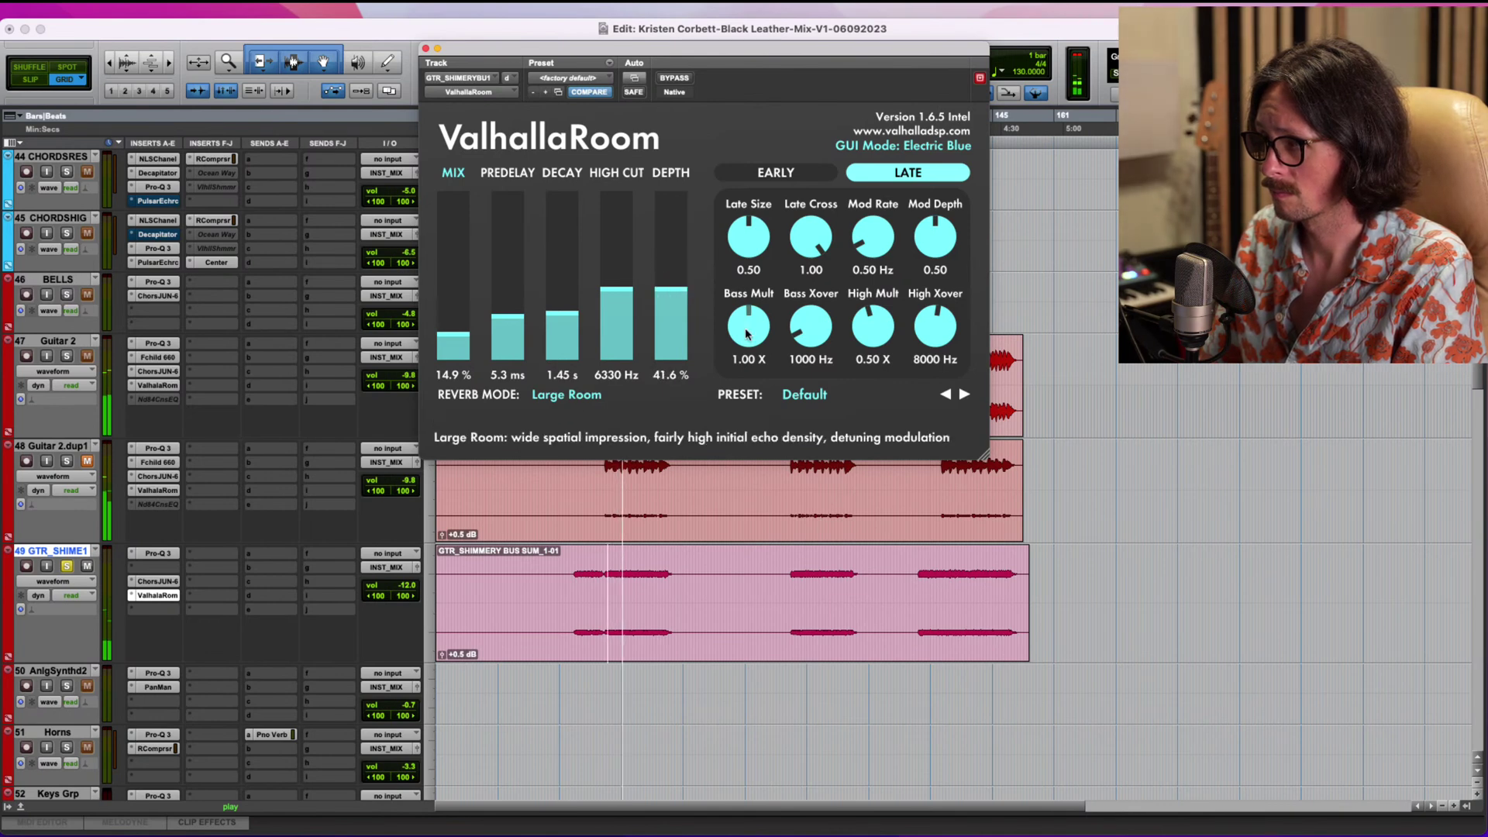
Remove the ValhallaRoom reverb insert from the shimmery guitar track.
click(140, 610)
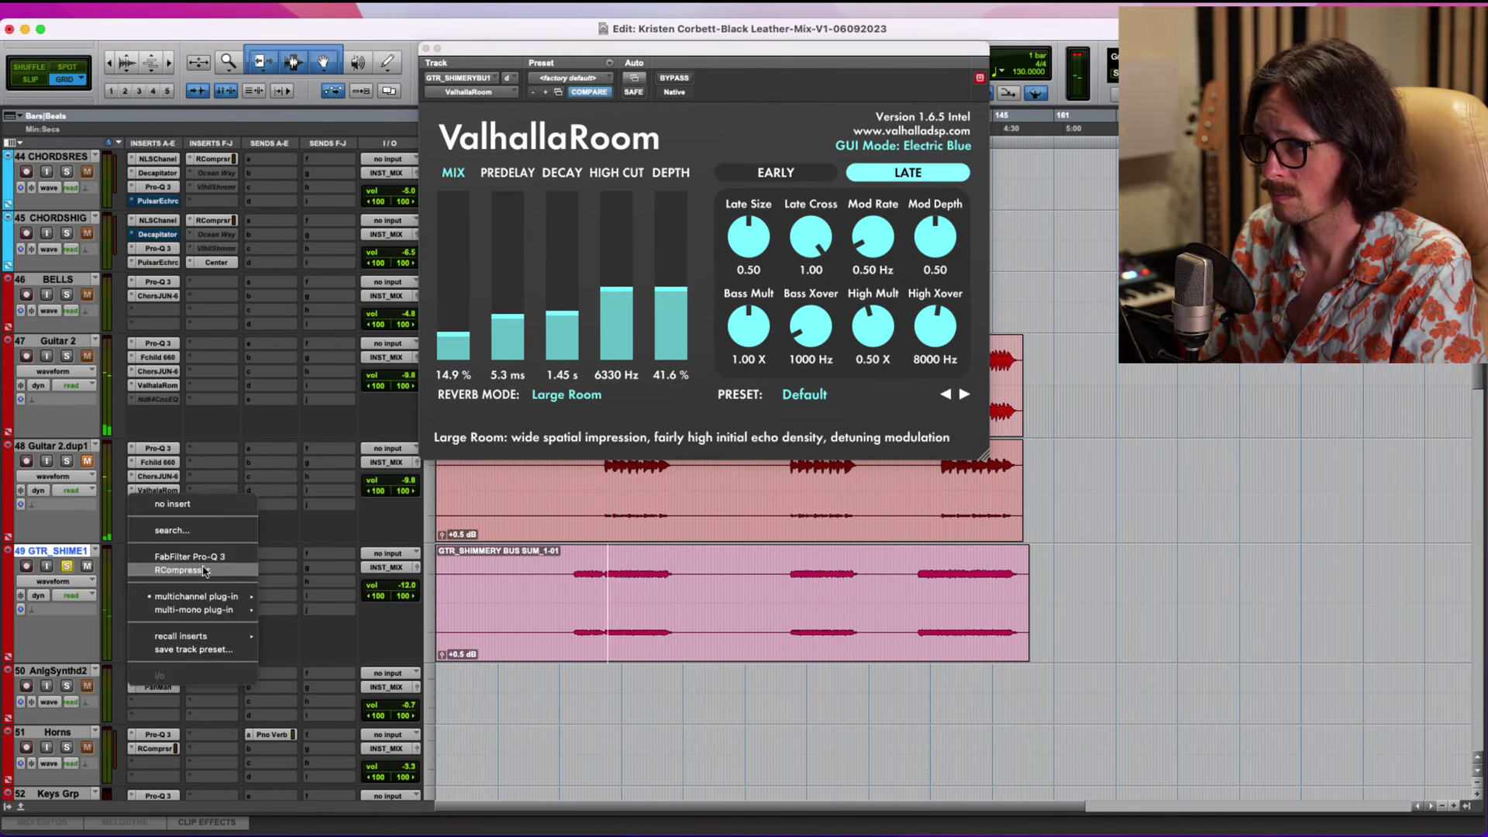
click(186, 505)
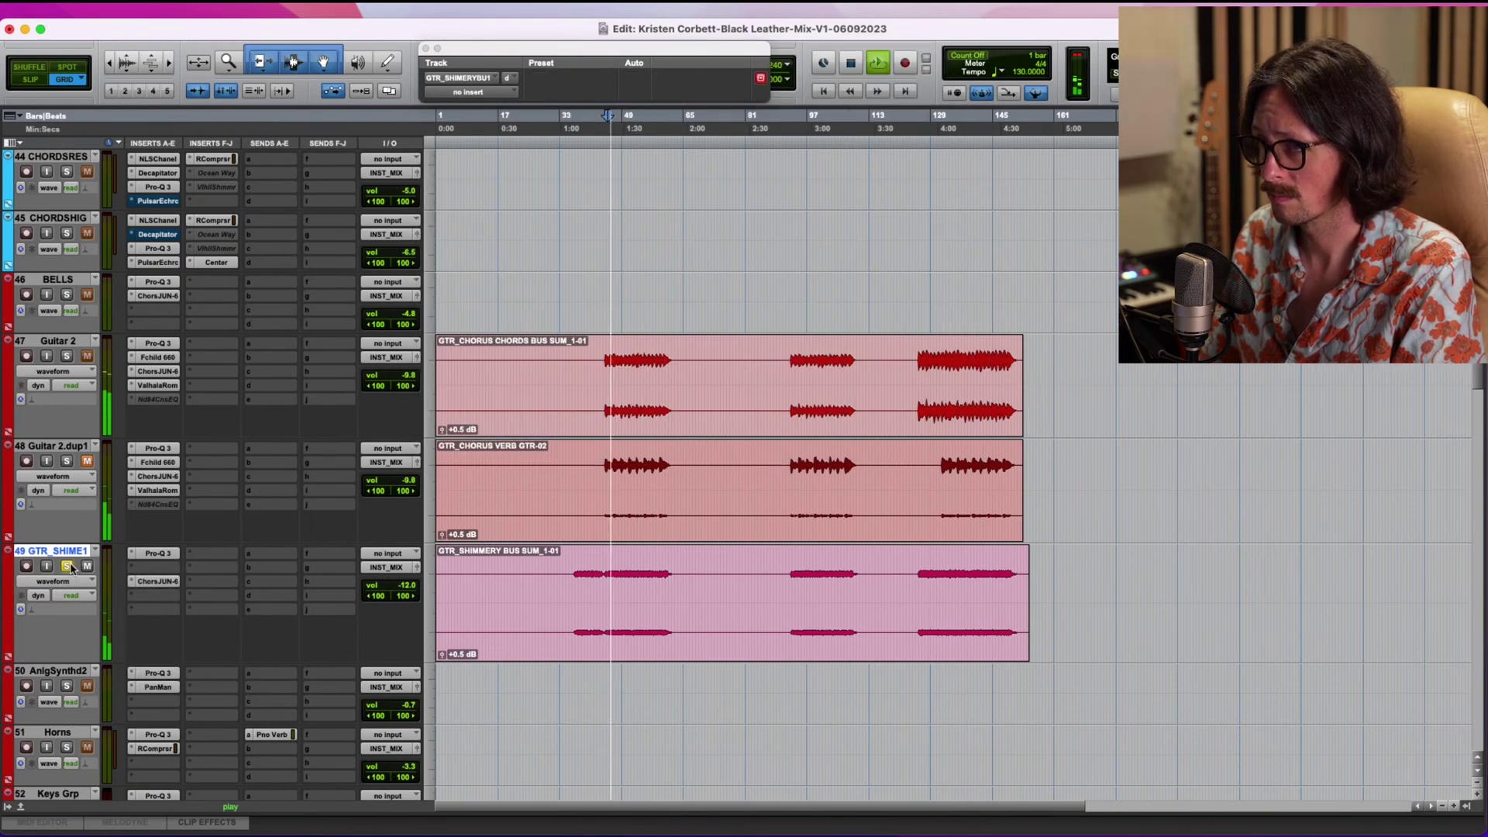
Raise the shimmery guitar's EQ low cut to about 339 Hz, dip about 2.5 dB at 577 Hz, and unsolo the track.
click(158, 553)
mouse_move(694, 280)
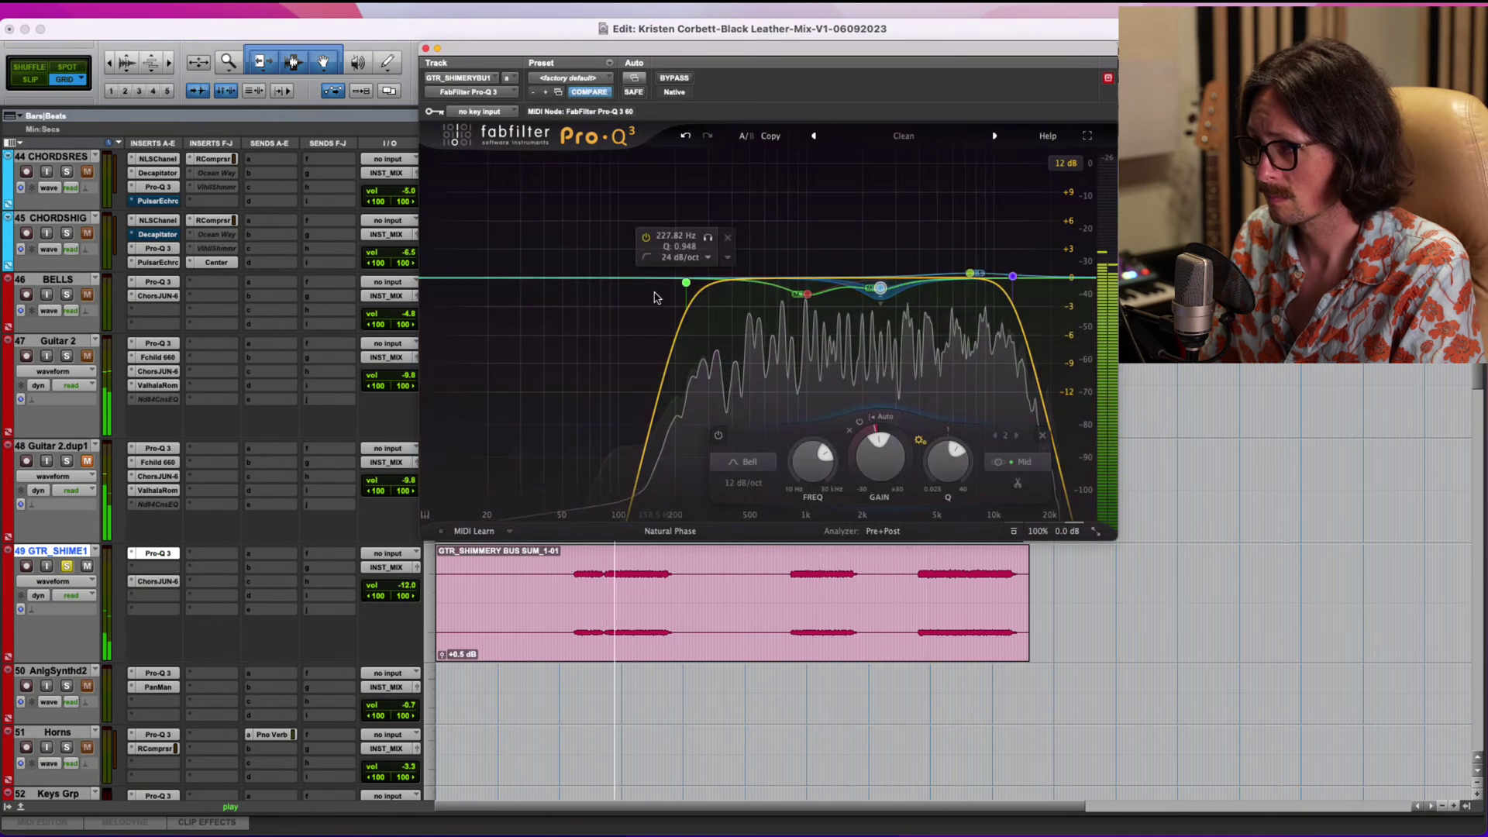
drag(693, 281, 763, 304)
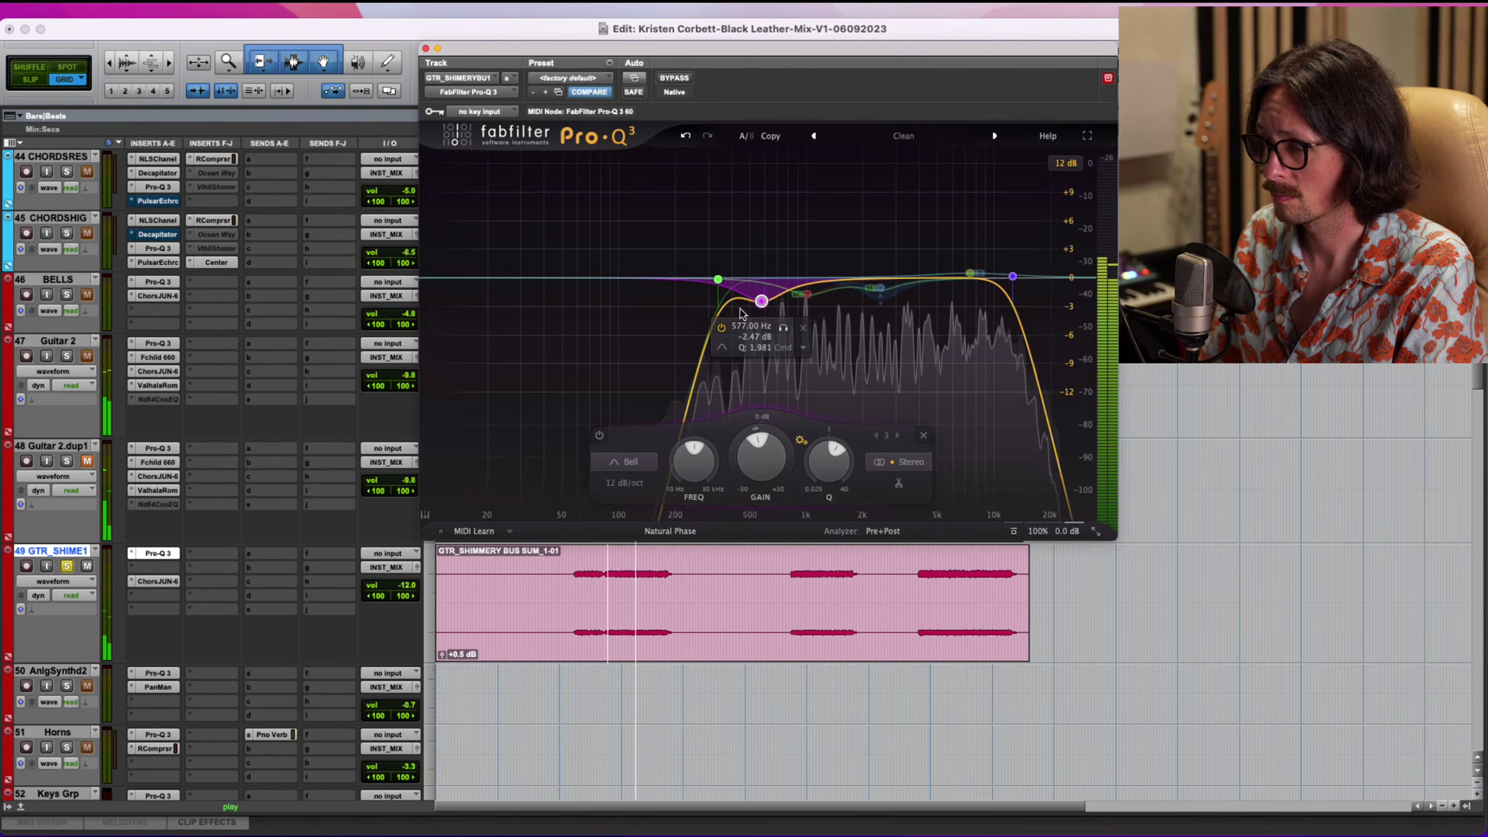
click(67, 567)
Flatten the Side bell to about +0.06 dB at 6.6 kHz, move the high cut to about 12150 Hz, and stop playback.
mouse_move(1003, 285)
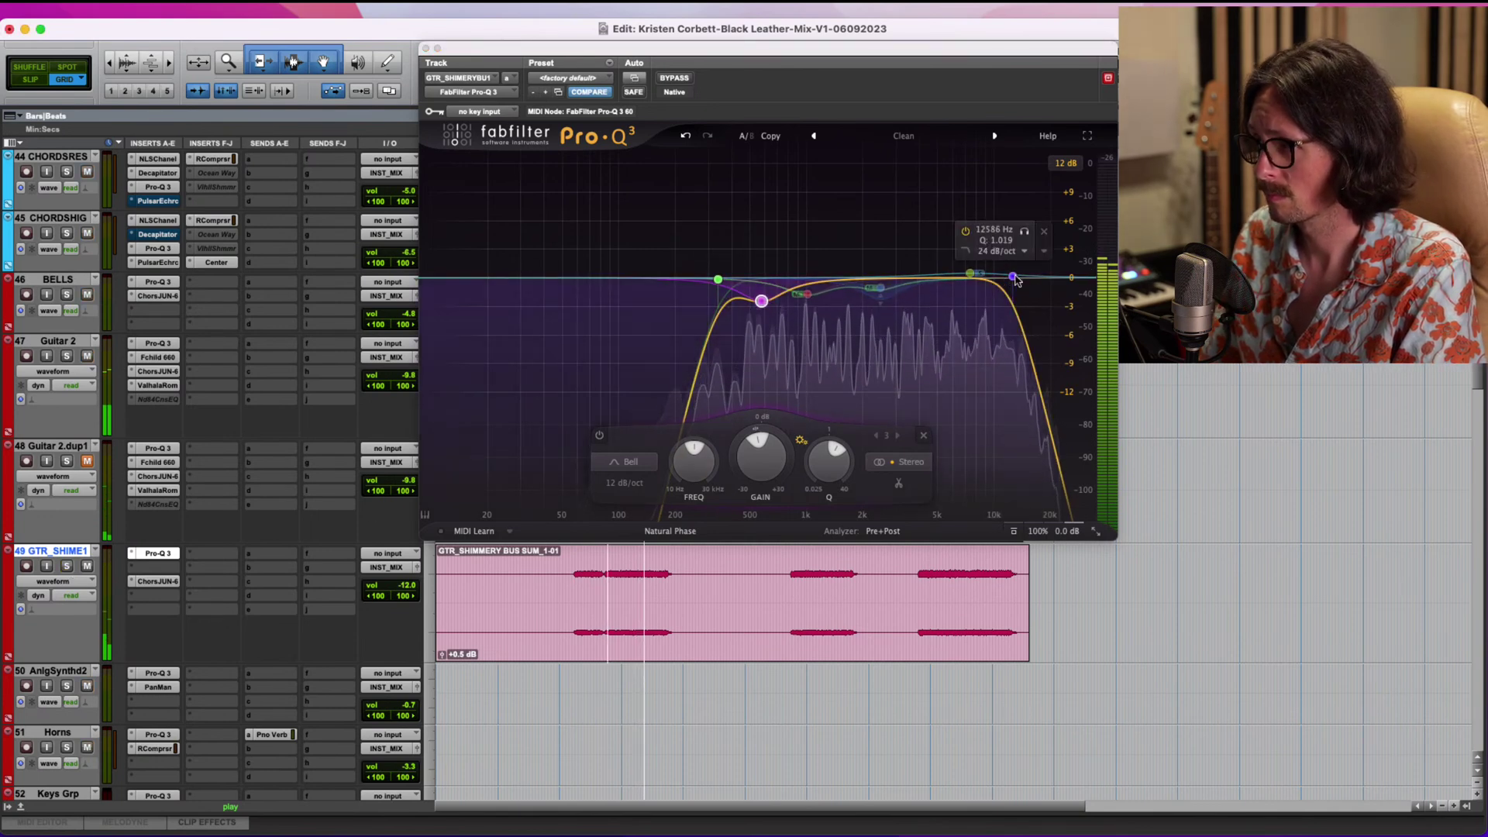
drag(969, 275, 961, 279)
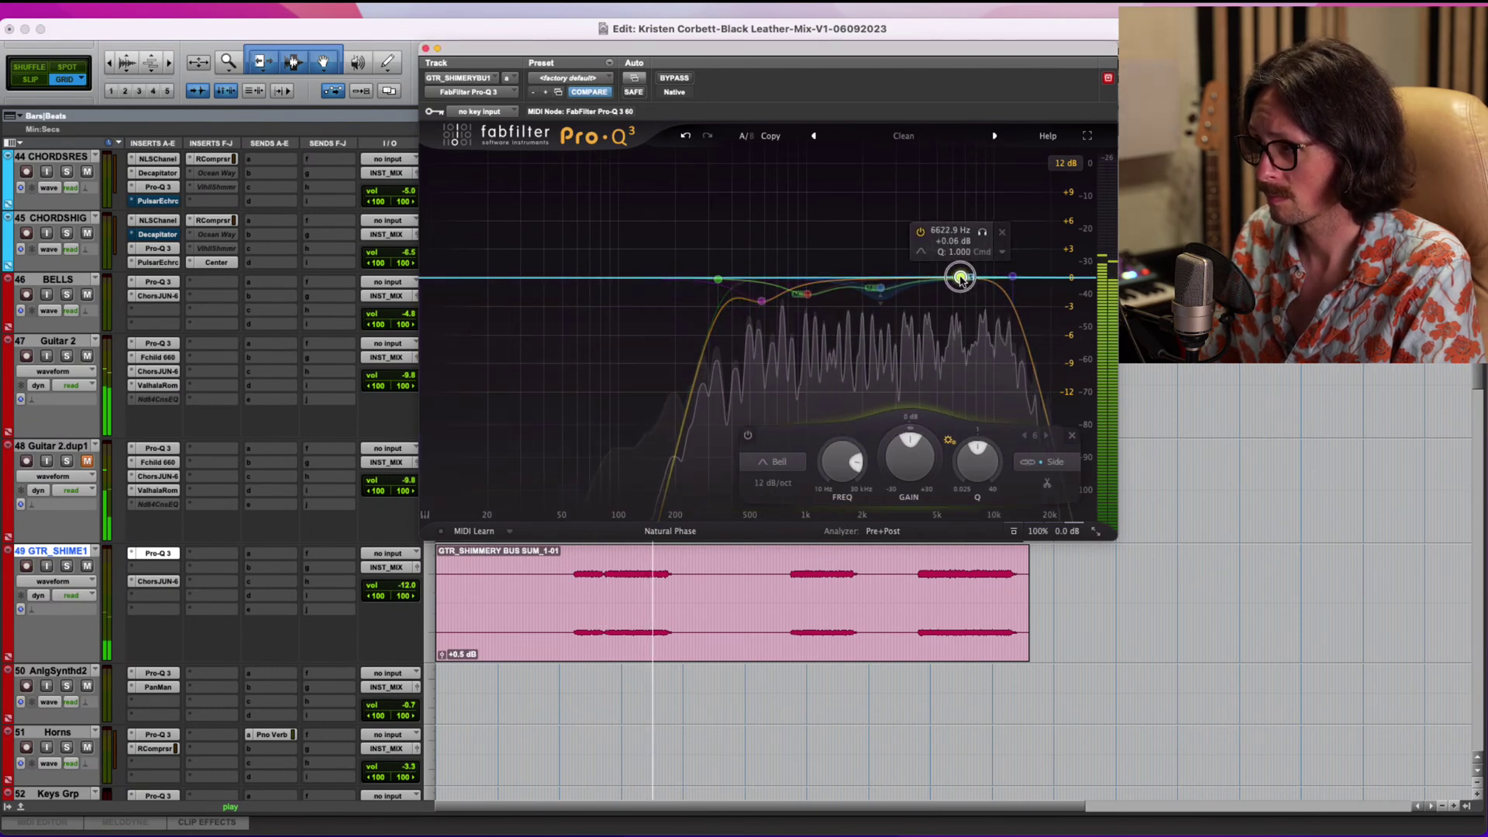
click(1014, 278)
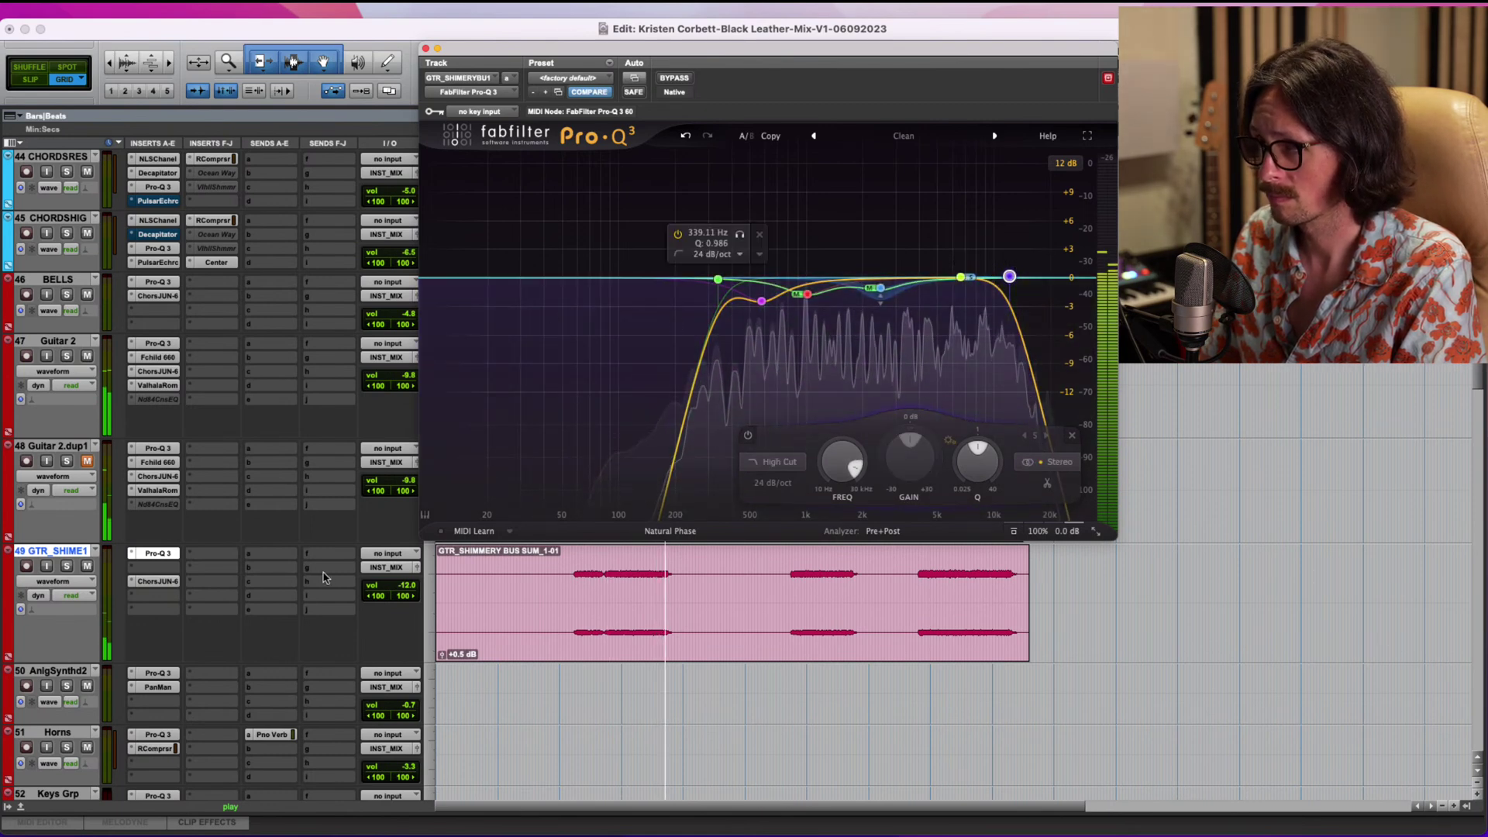
key(space)
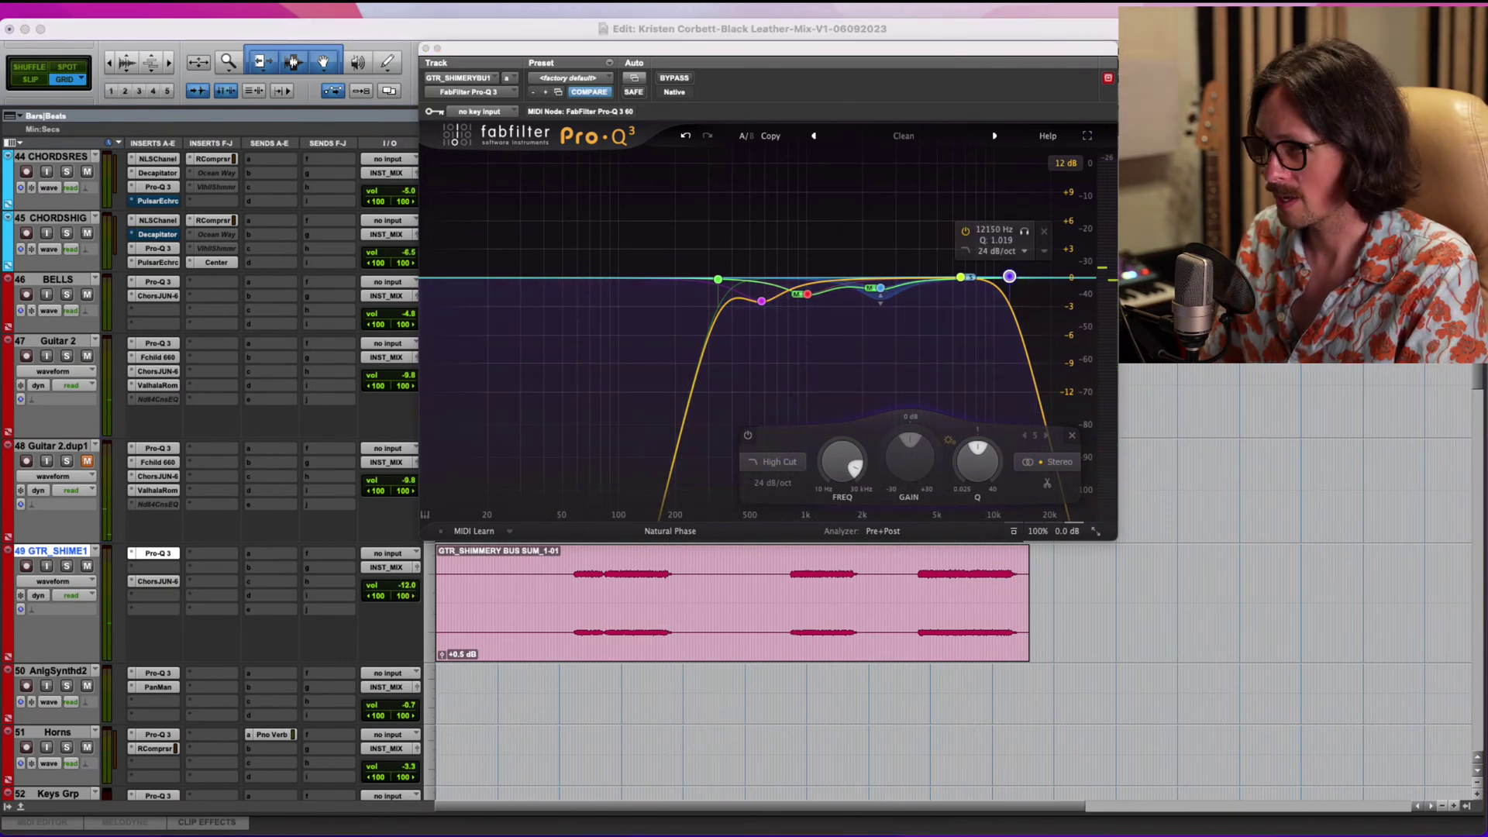
Lower the shimmery guitar's volume to -13.3 dB and close its EQ window.
click(281, 33)
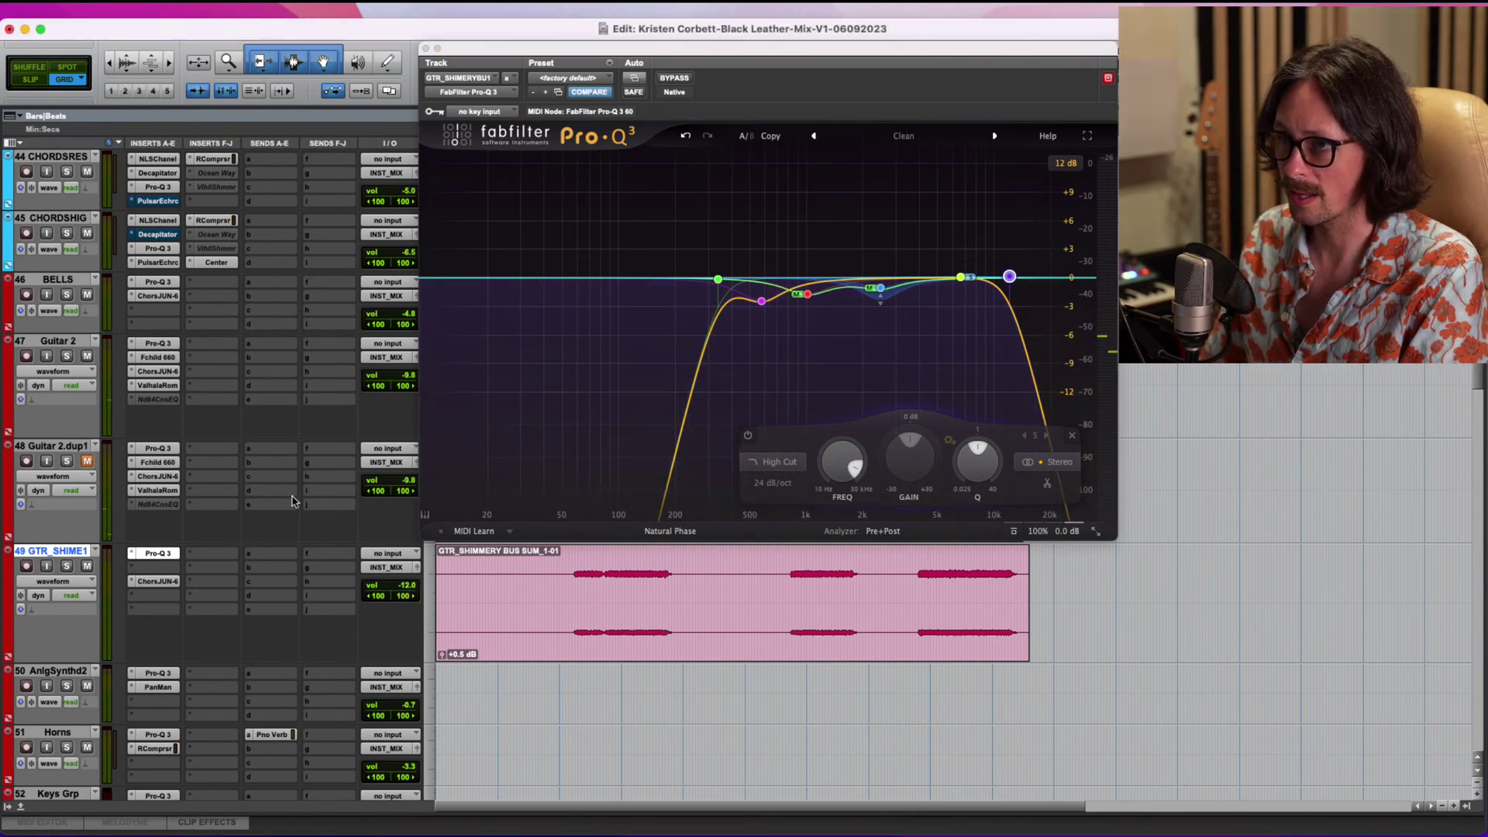
click(406, 587)
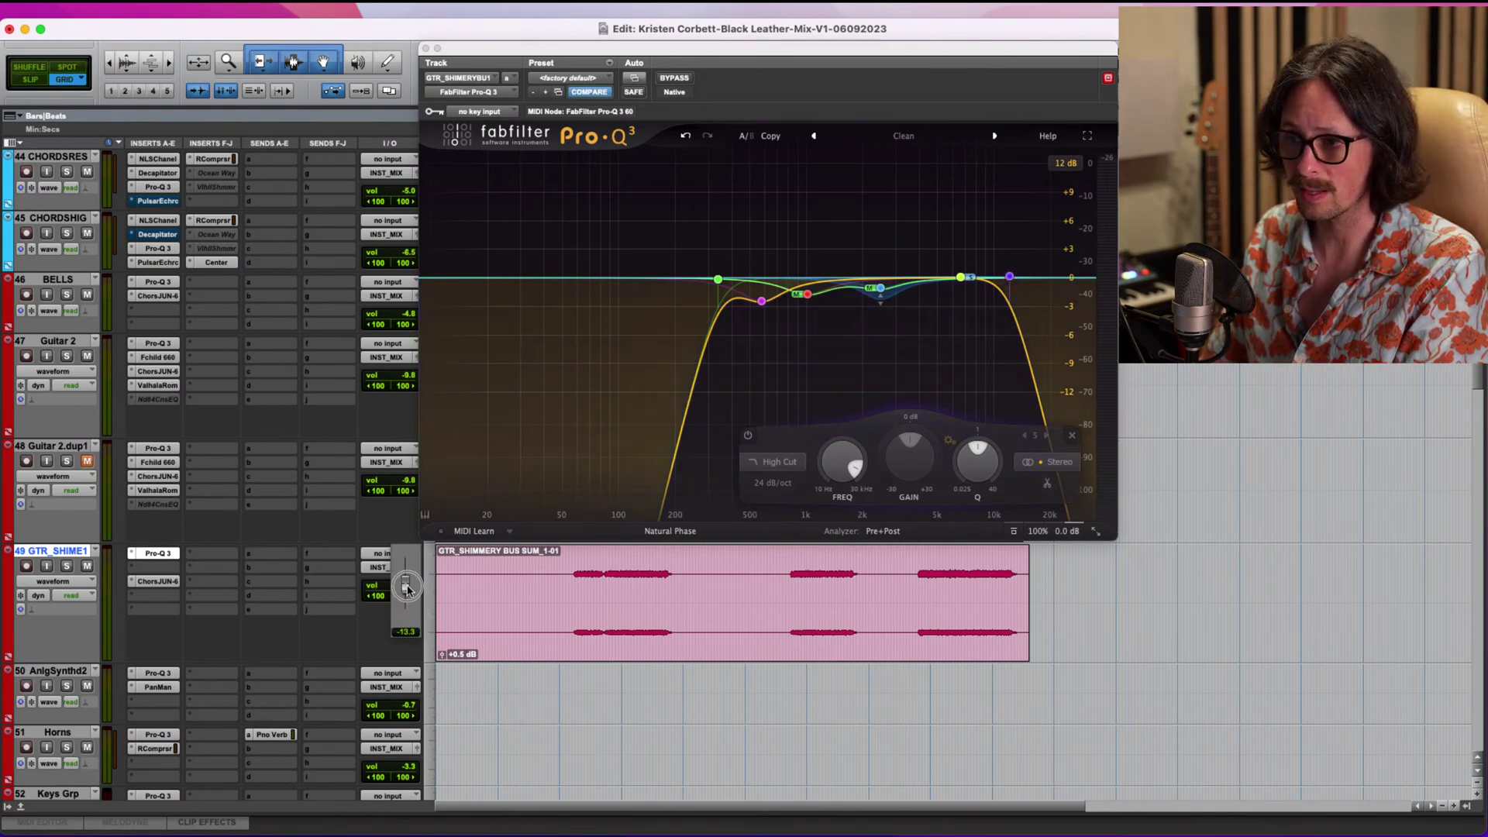
drag(406, 588, 407, 591)
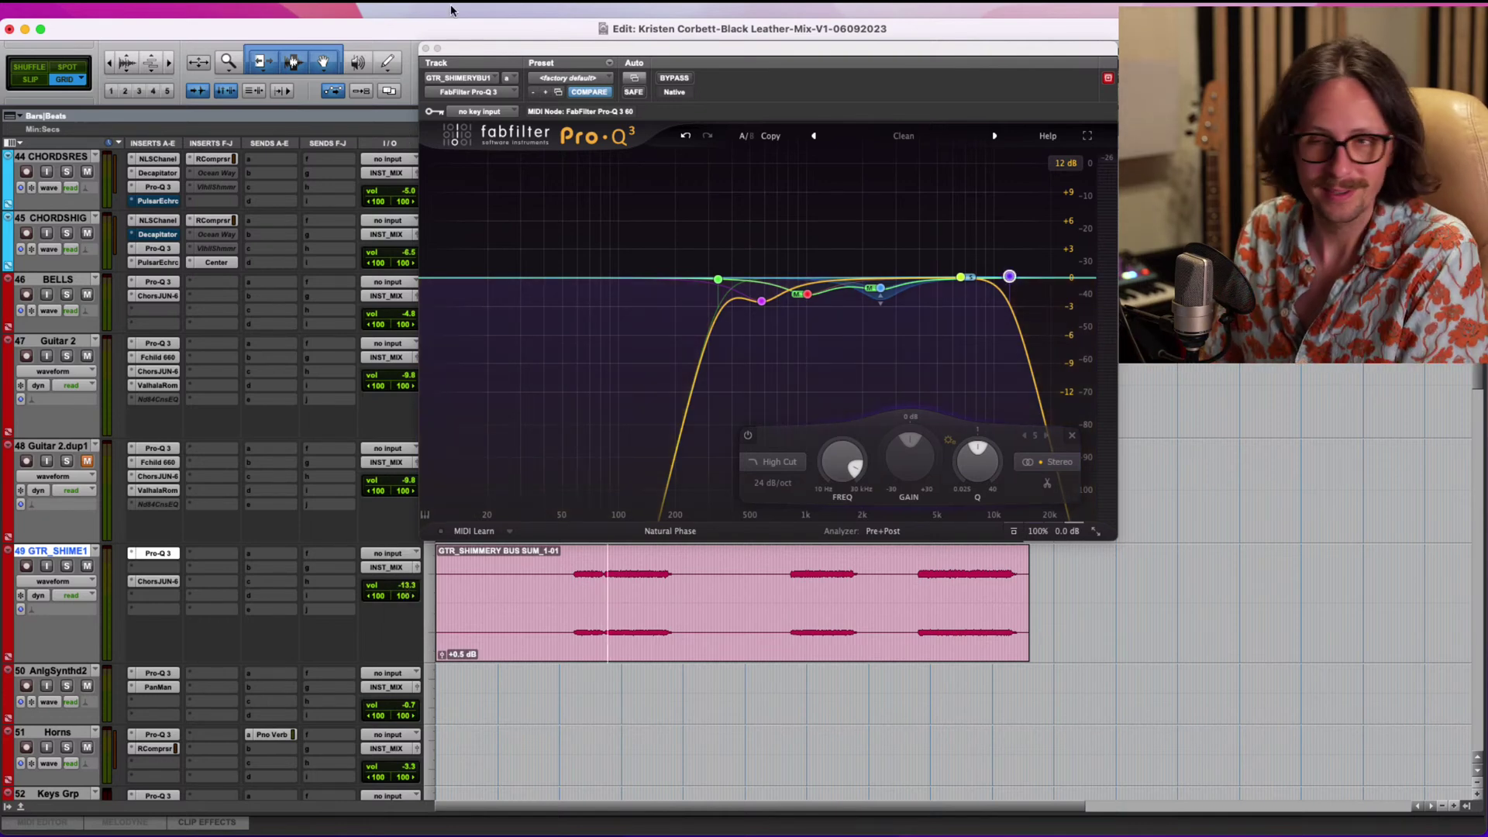
click(425, 48)
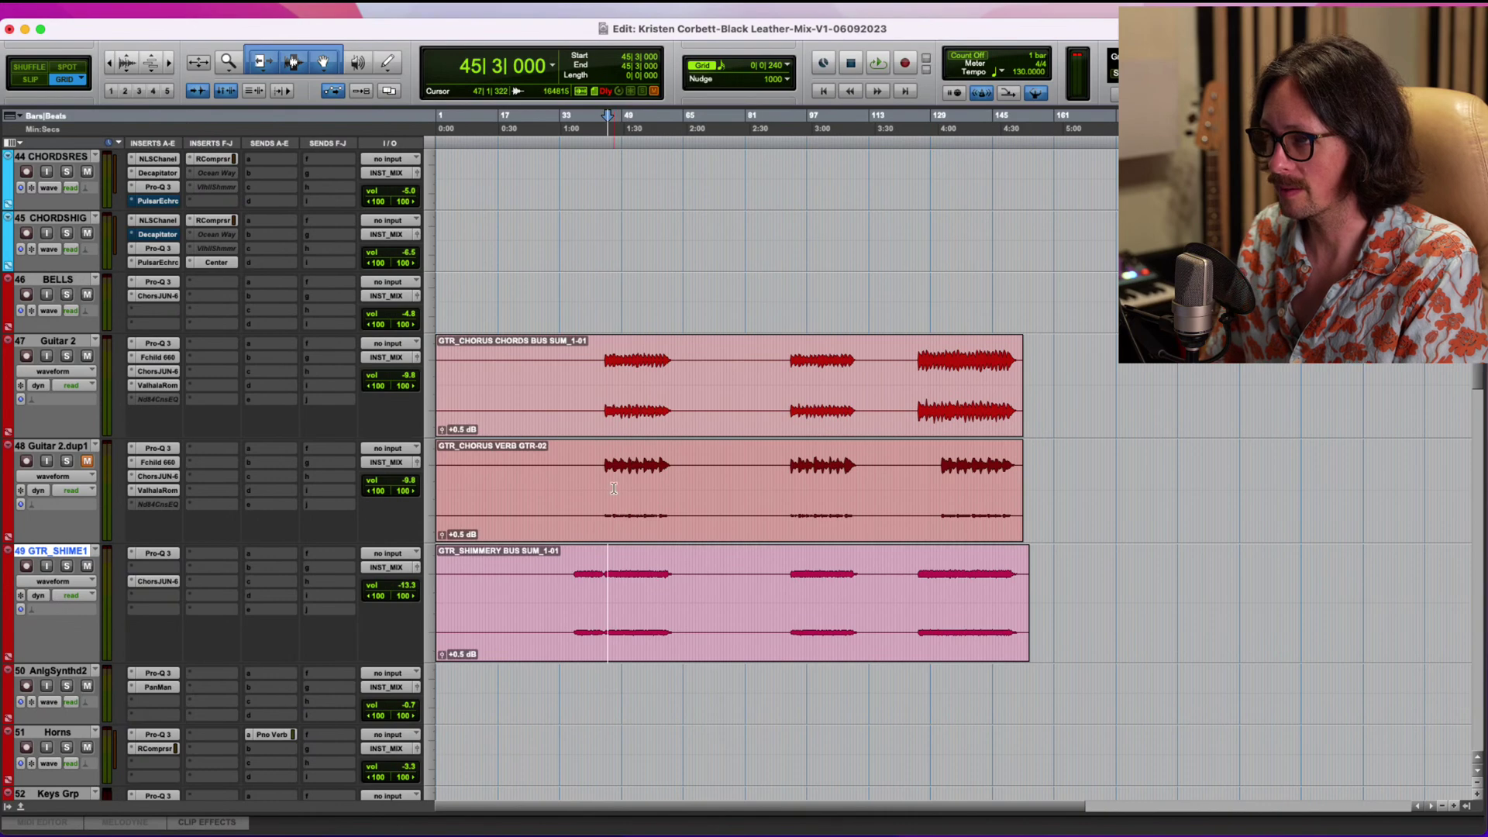
Unmute and solo the BGV_HARM1 background harmony track, play it from the first chorus at 46|2|000, and stop.
scroll(751, 507, down, 10)
scroll(752, 511, down, 20)
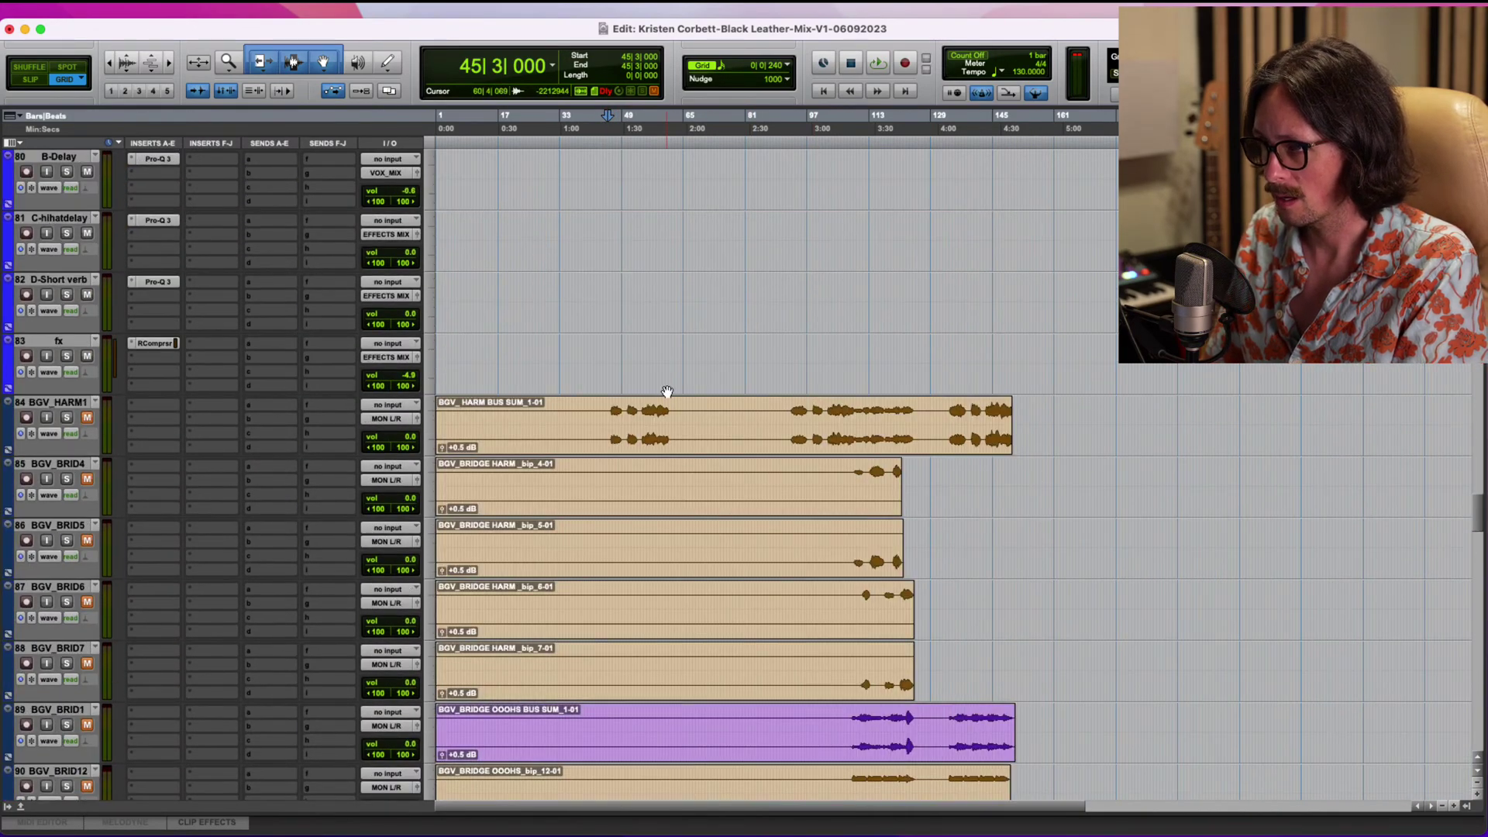
scroll(666, 392, down, 3)
click(612, 225)
click(68, 233)
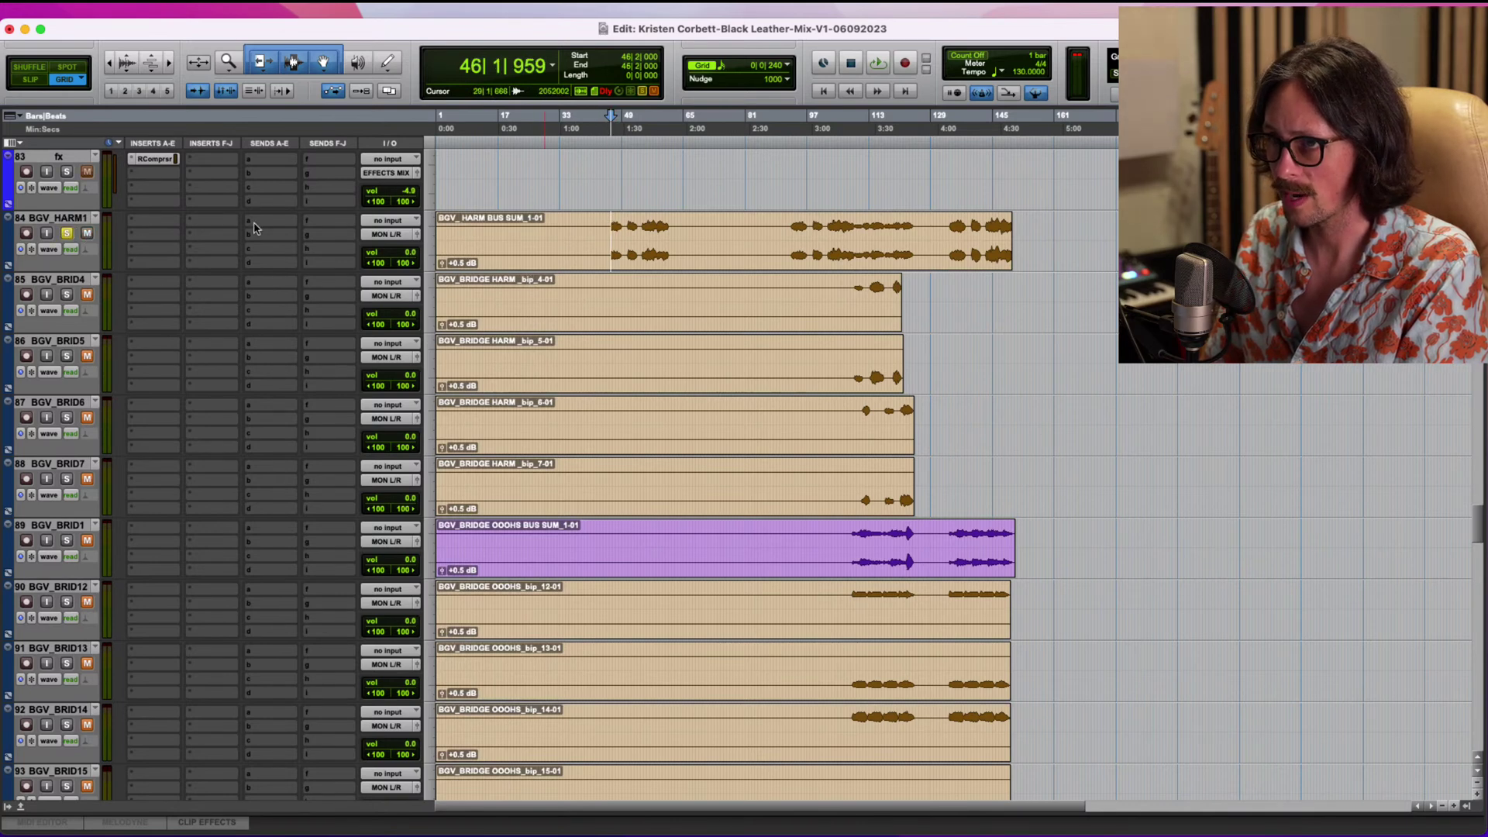
key(space)
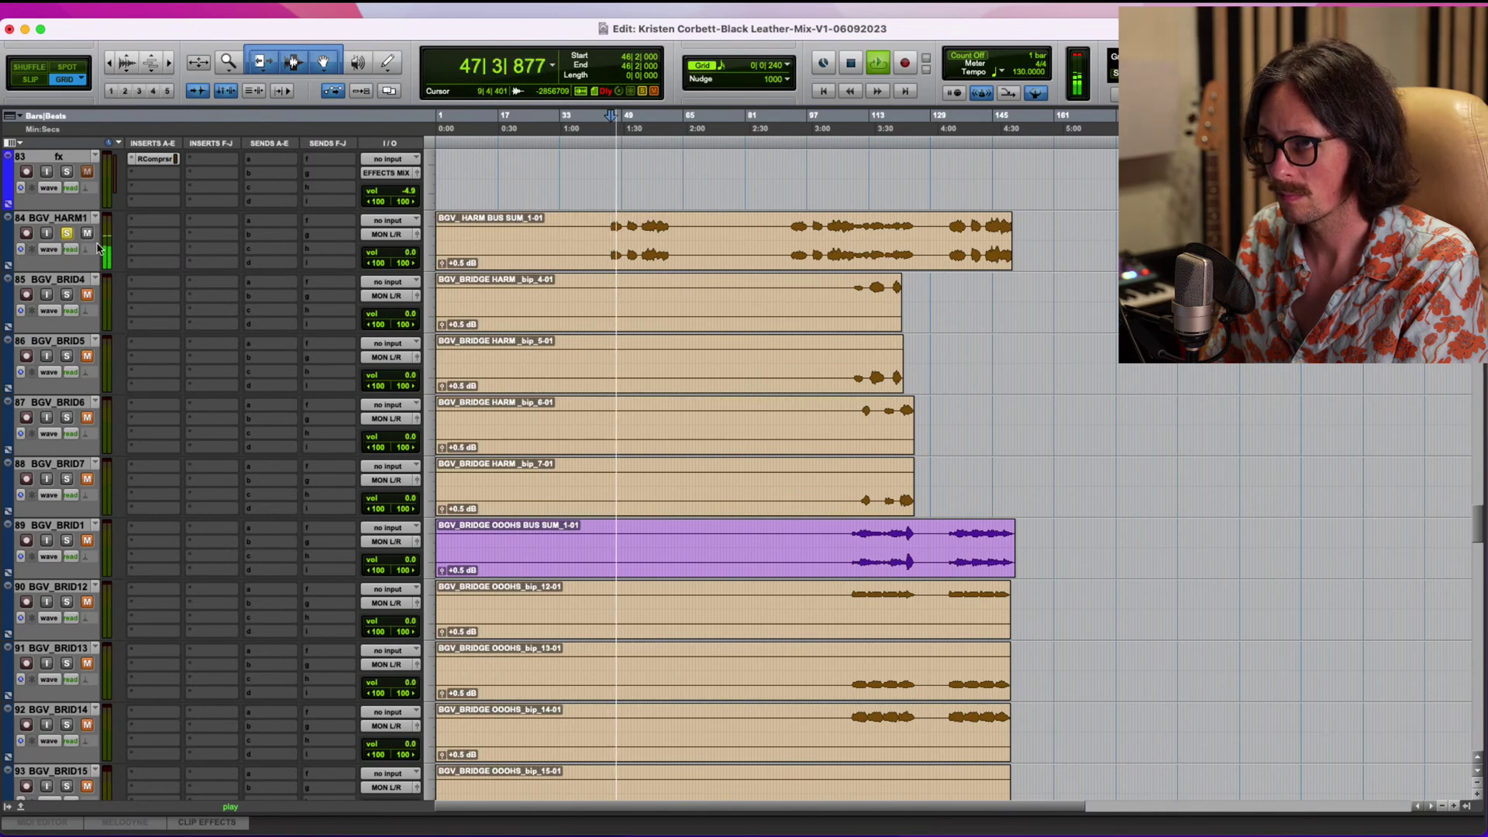
key(space)
Solo LEADVOC11 and LEADVOC12, play their chorus harmonies for comparison, and clear the solos before stopping playback.
scroll(66, 311, up, 10)
click(67, 323)
click(67, 414)
key(space)
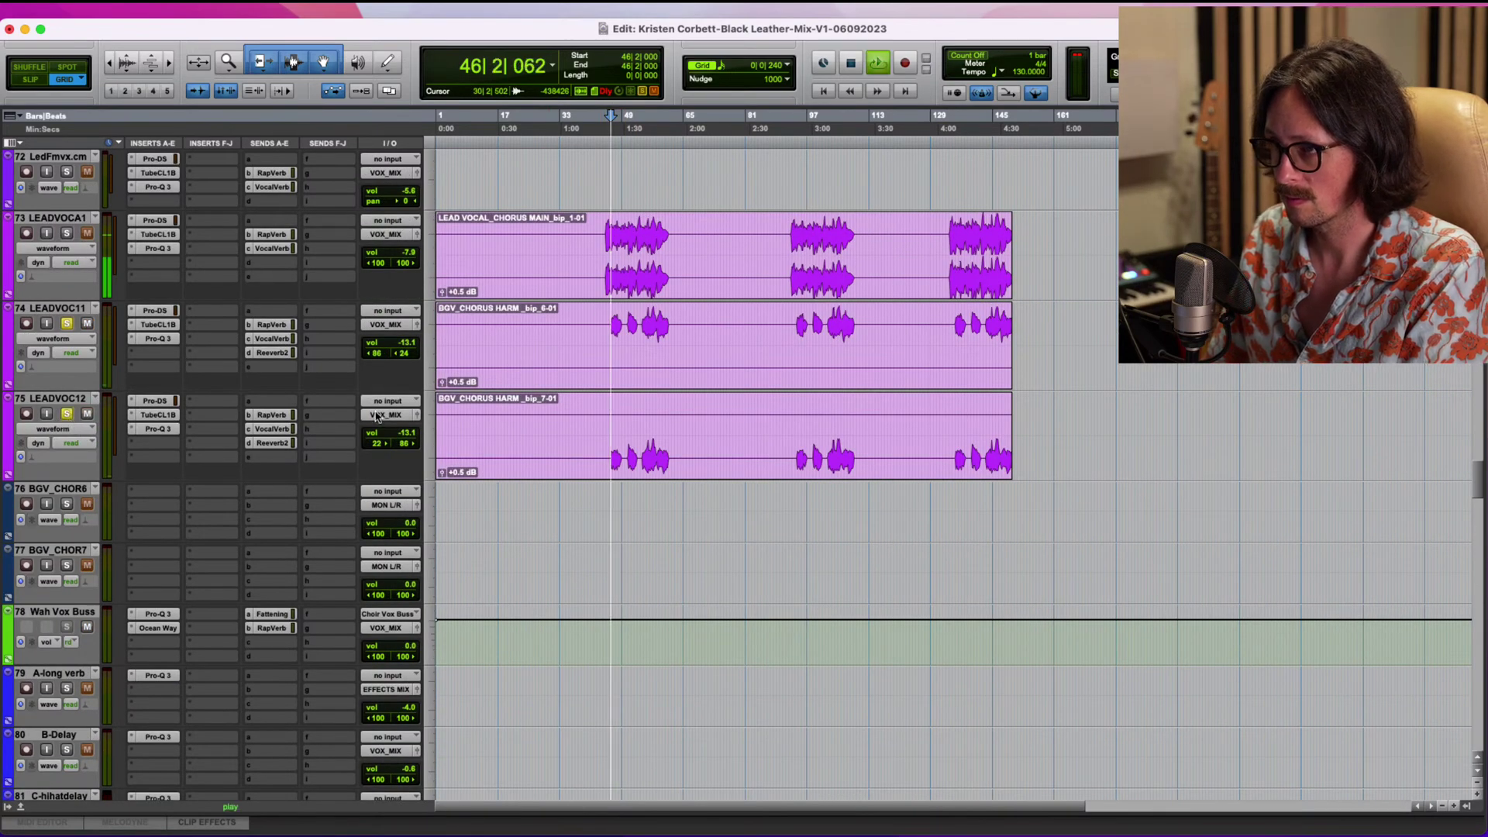
click(66, 323)
key(space)
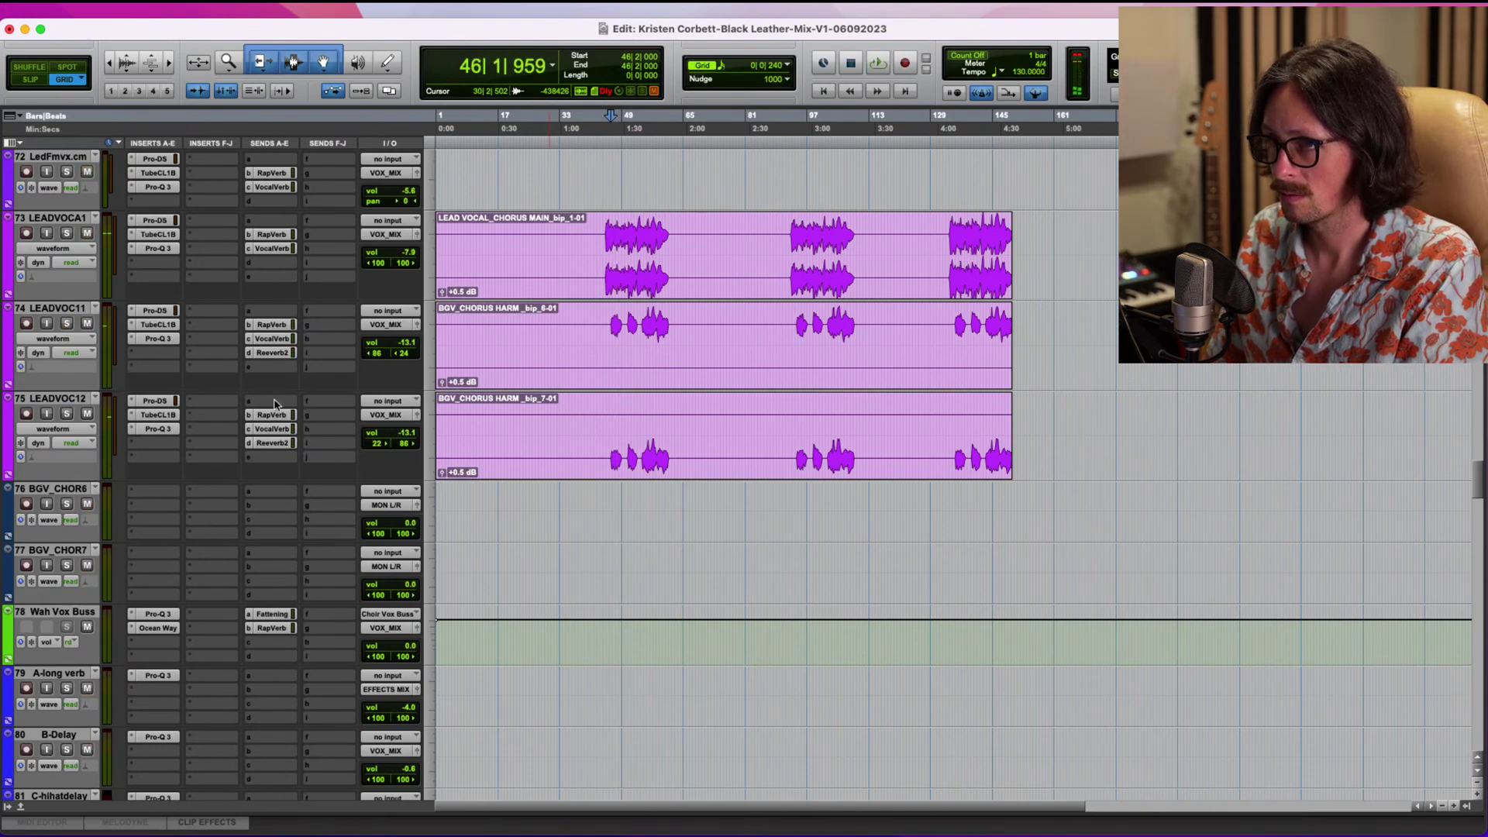
Hide the BGV_HARM1 track and make it inactive.
scroll(88, 465, down, 6)
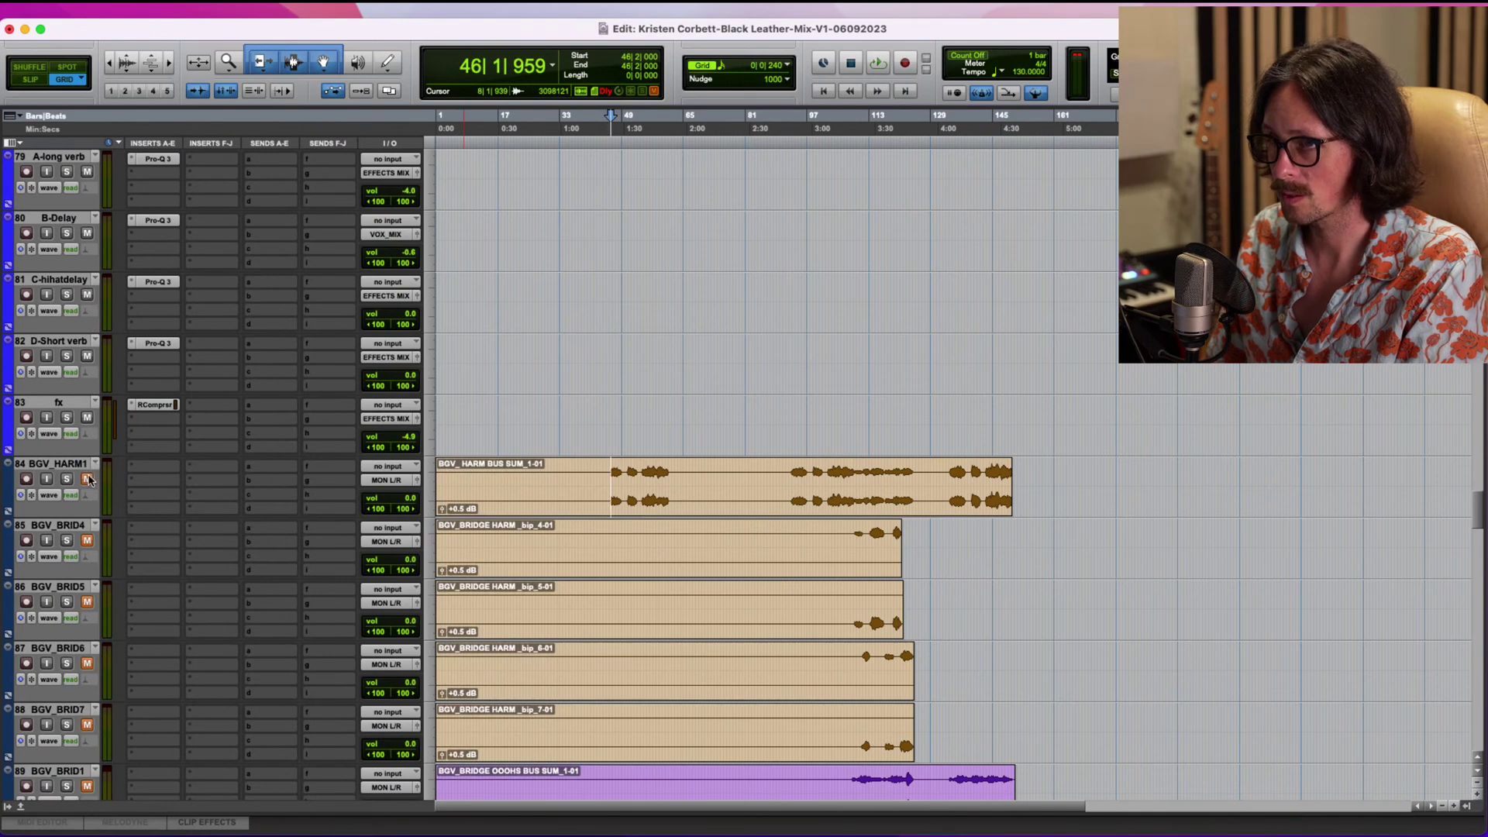
click(54, 465)
right_click(55, 466)
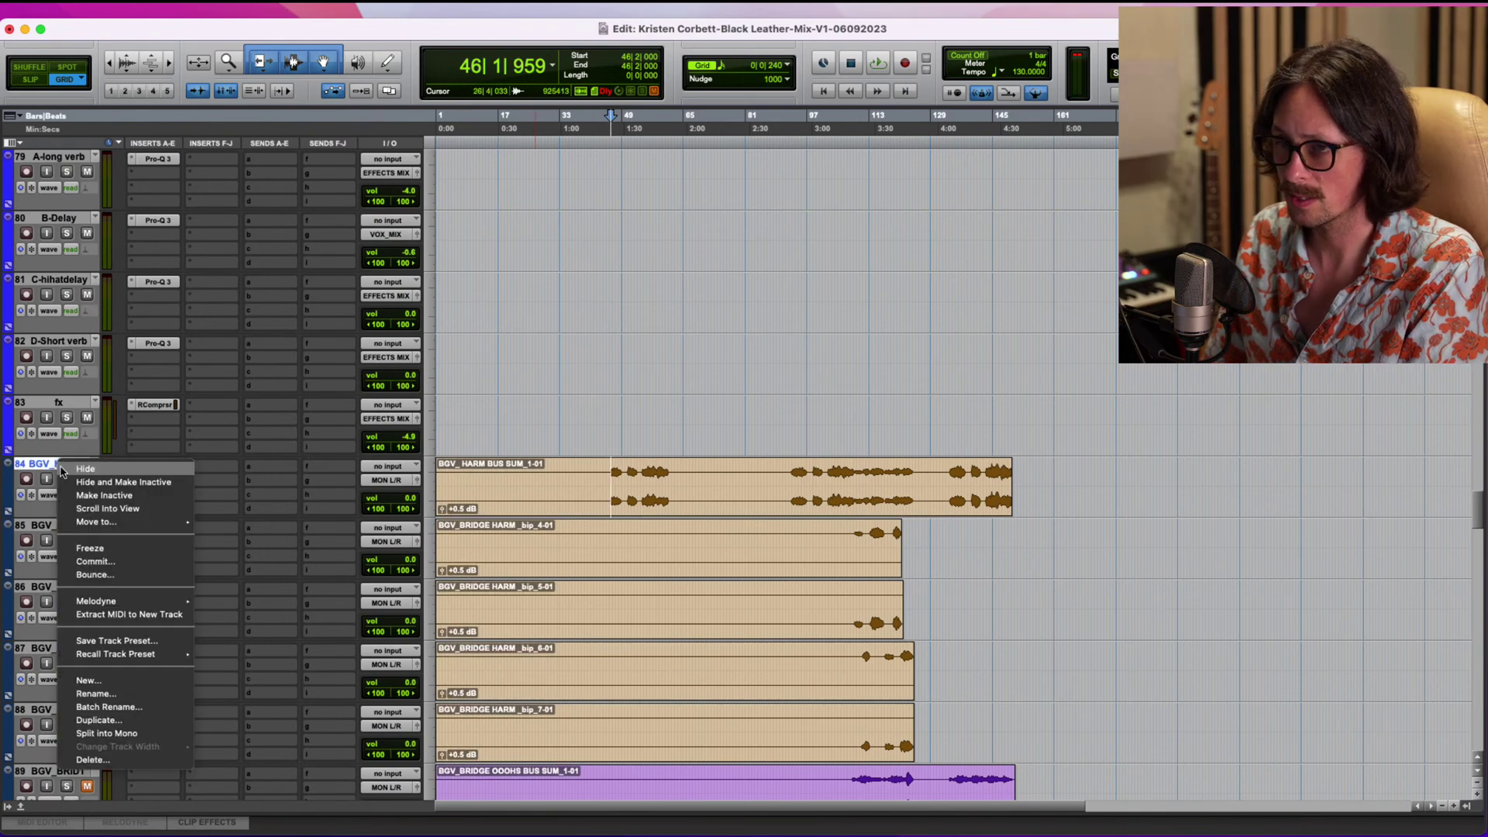
click(85, 488)
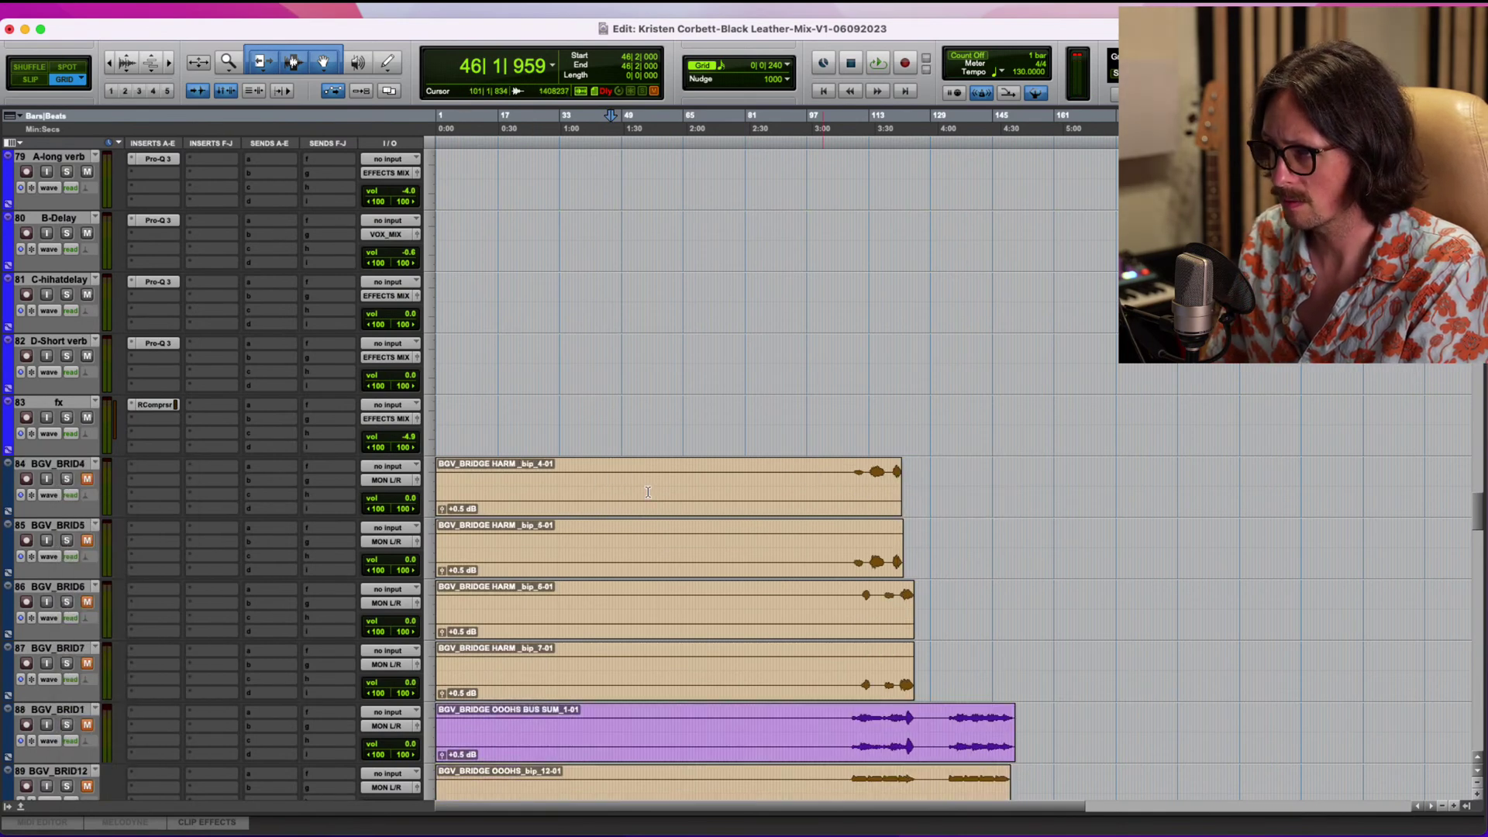
Unmute and solo the LEAD VOCAL BUS SUM track, play it from 41|1|240, and stop playback.
scroll(651, 502, down, 15)
scroll(622, 442, down, 20)
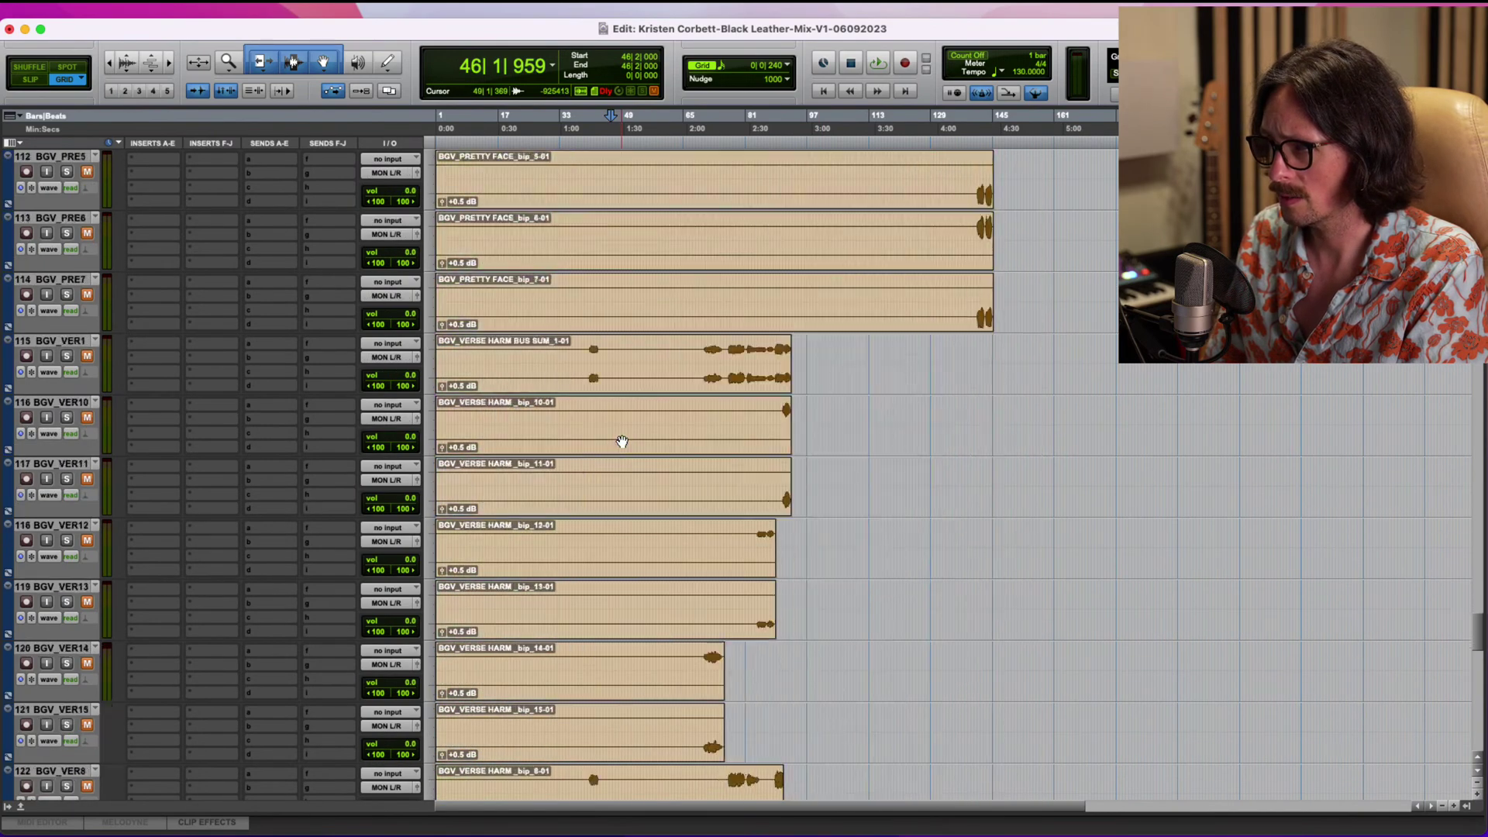
scroll(623, 442, down, 4)
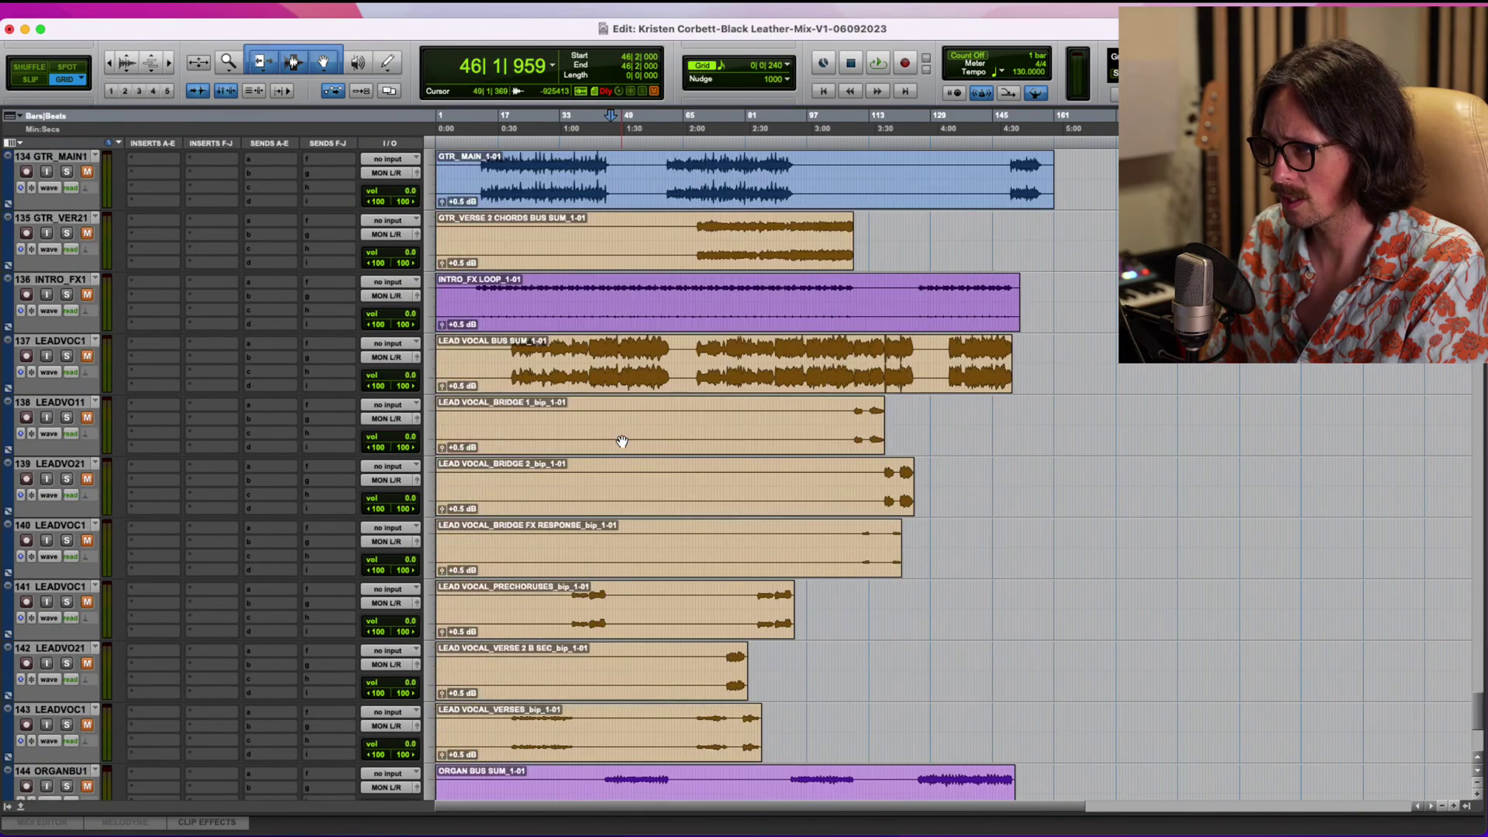
click(65, 341)
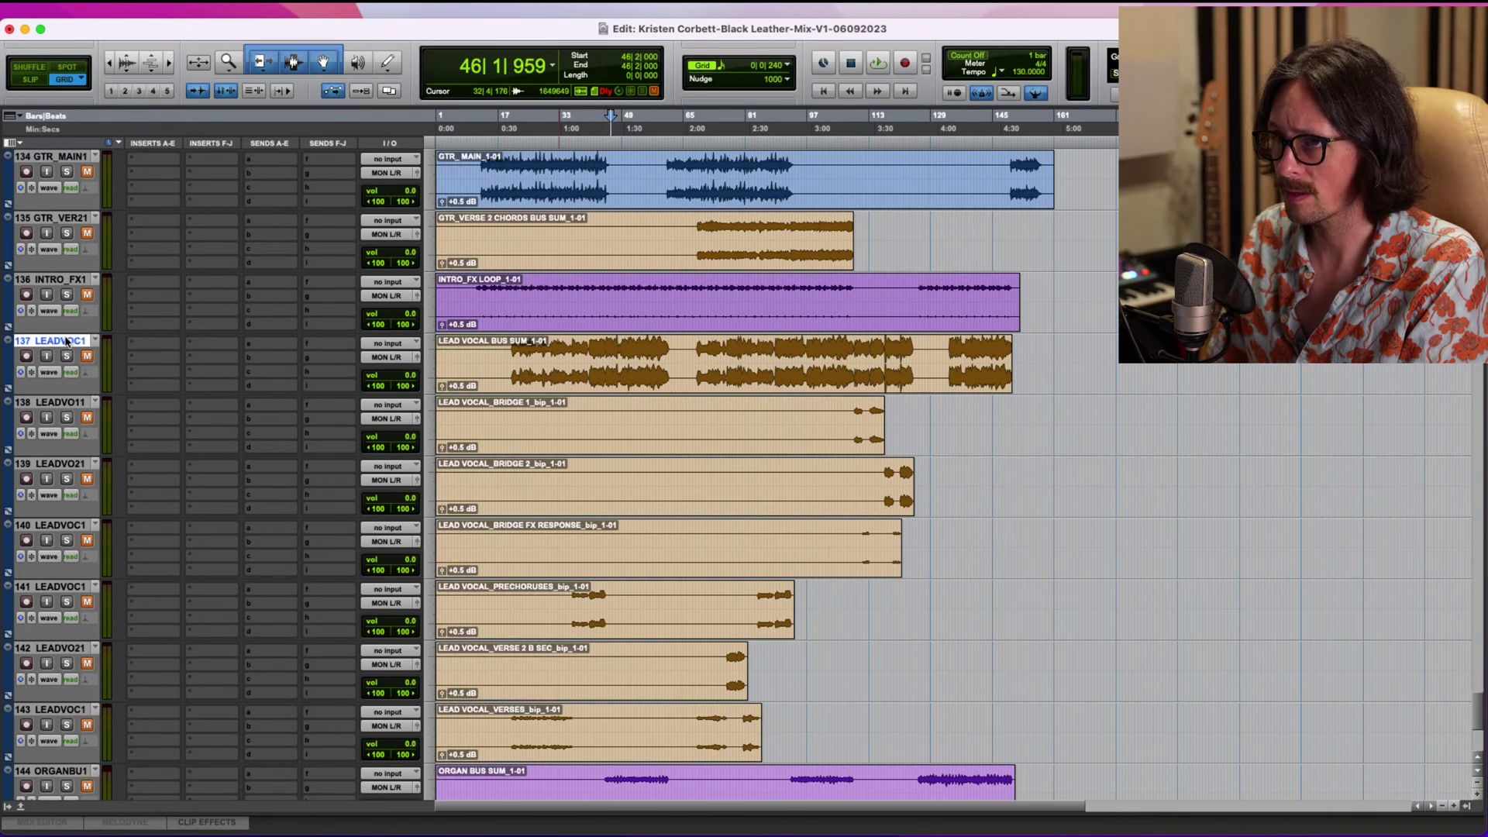
click(590, 355)
click(67, 356)
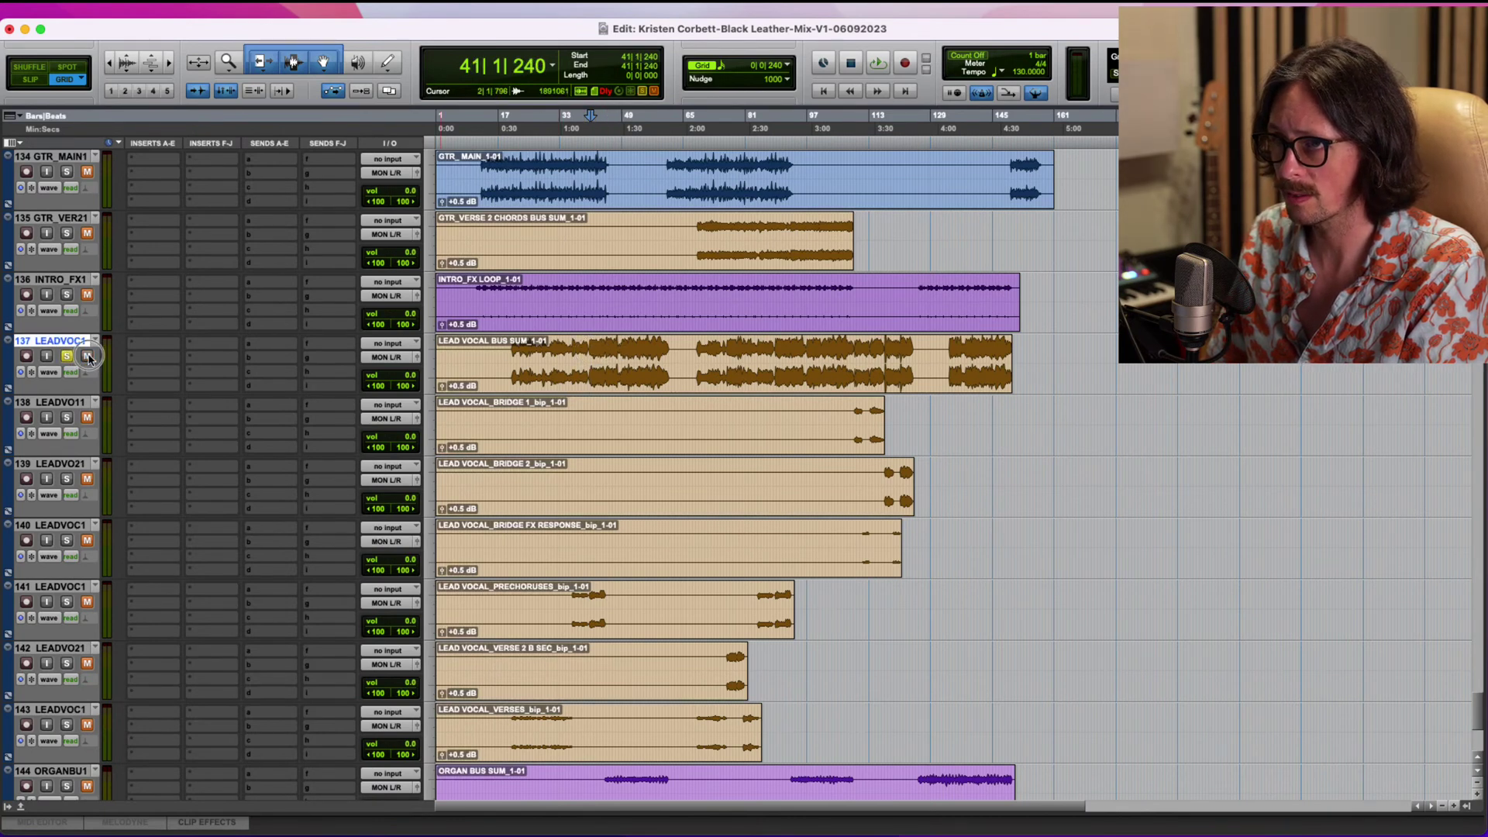
key(space)
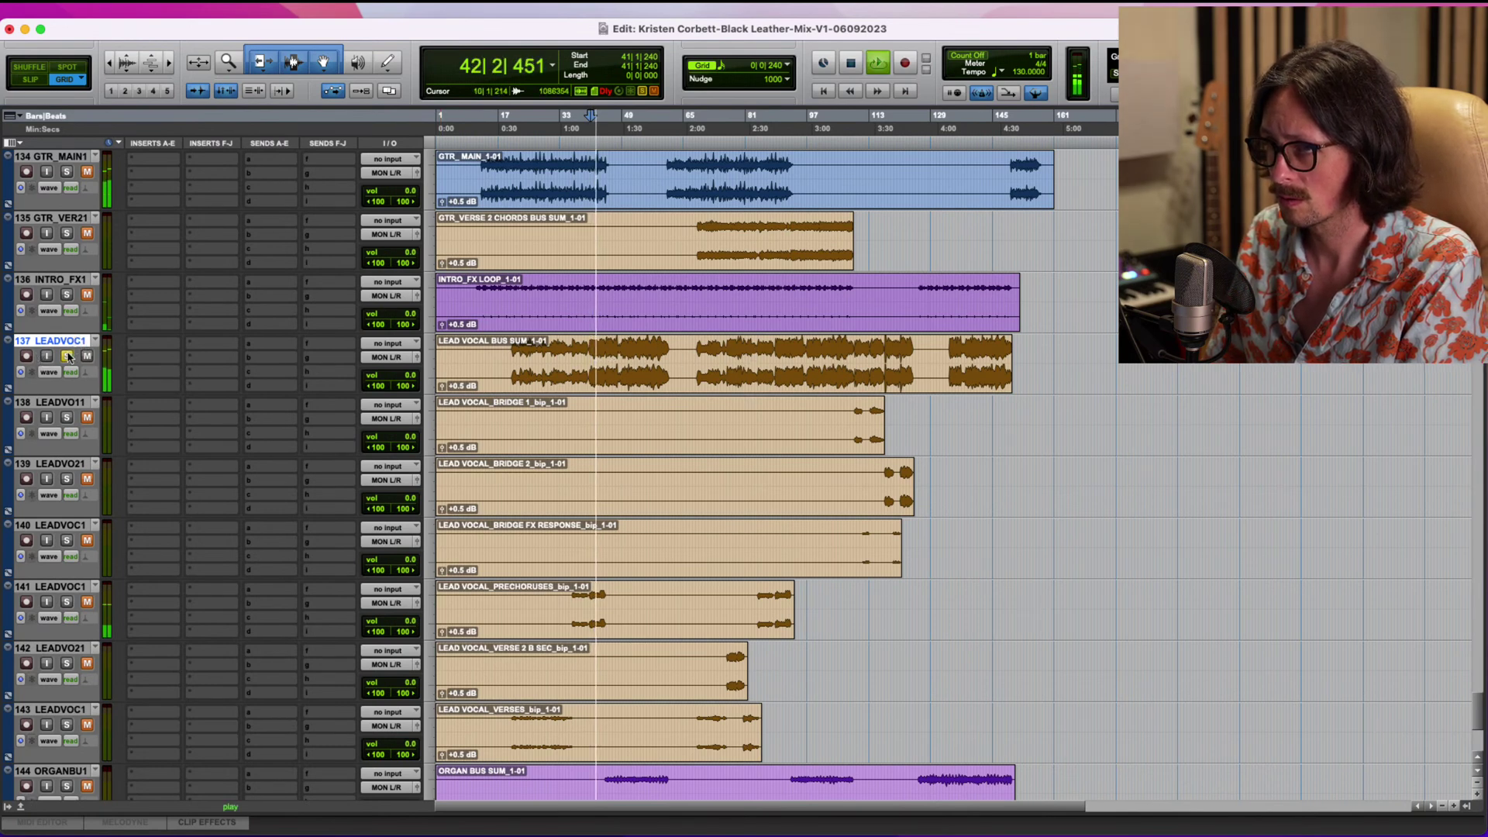
key(space)
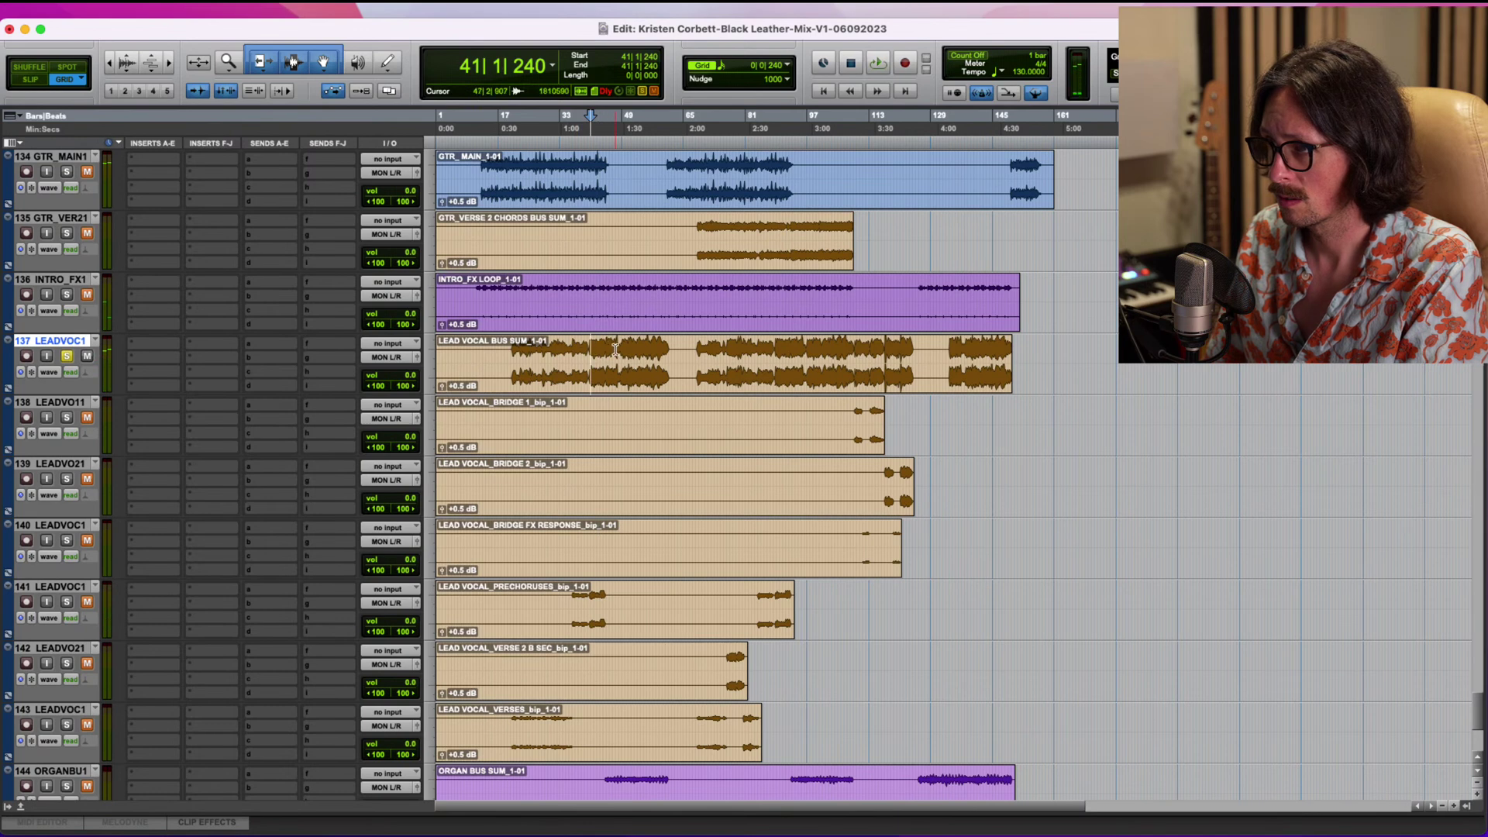
Clear the solo on the LEAD VOCAL BUS SUM track, then hide the track and make it inactive.
key(super+Tab)
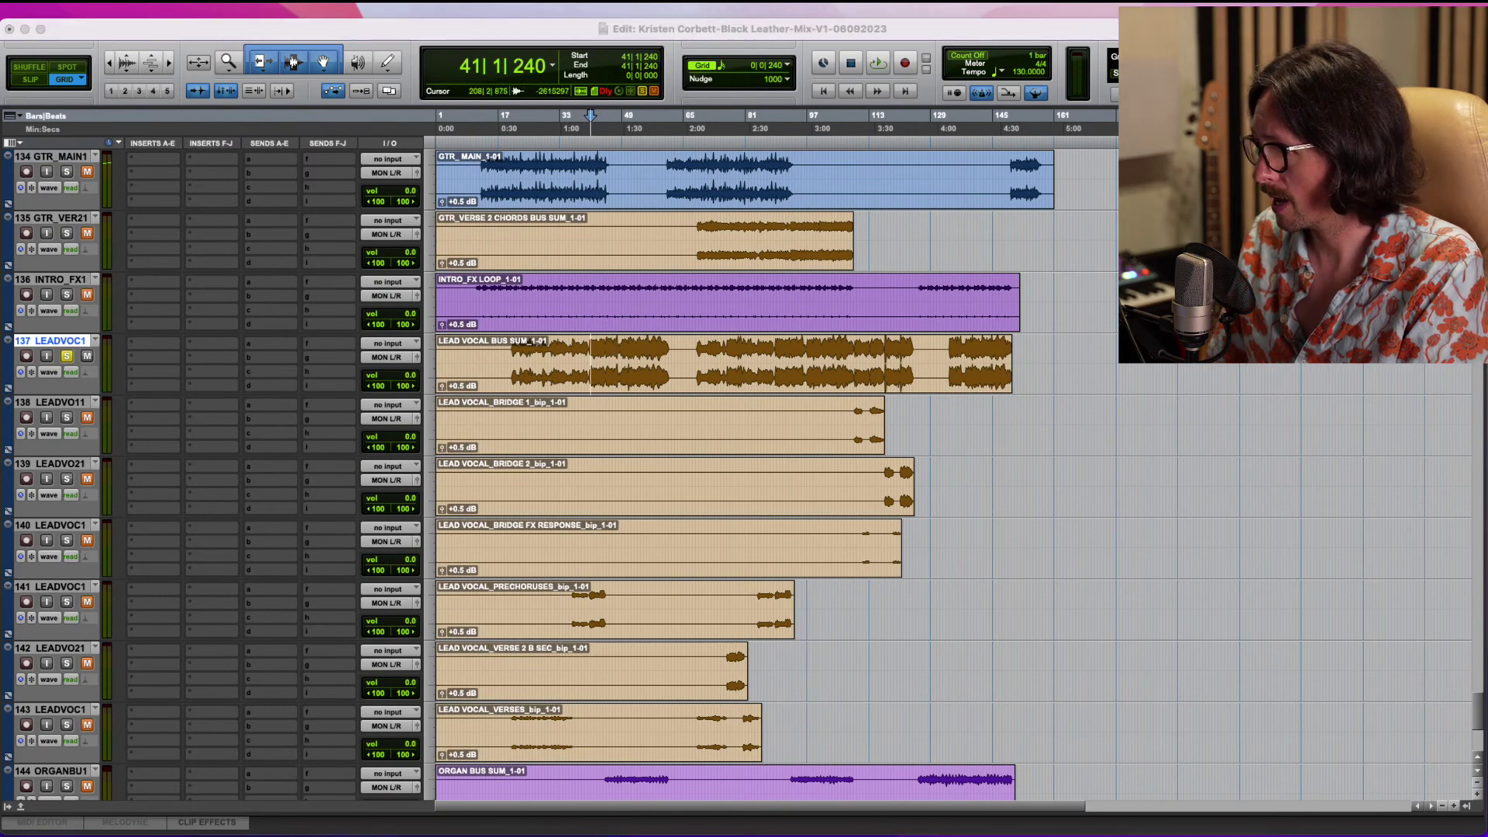
click(67, 356)
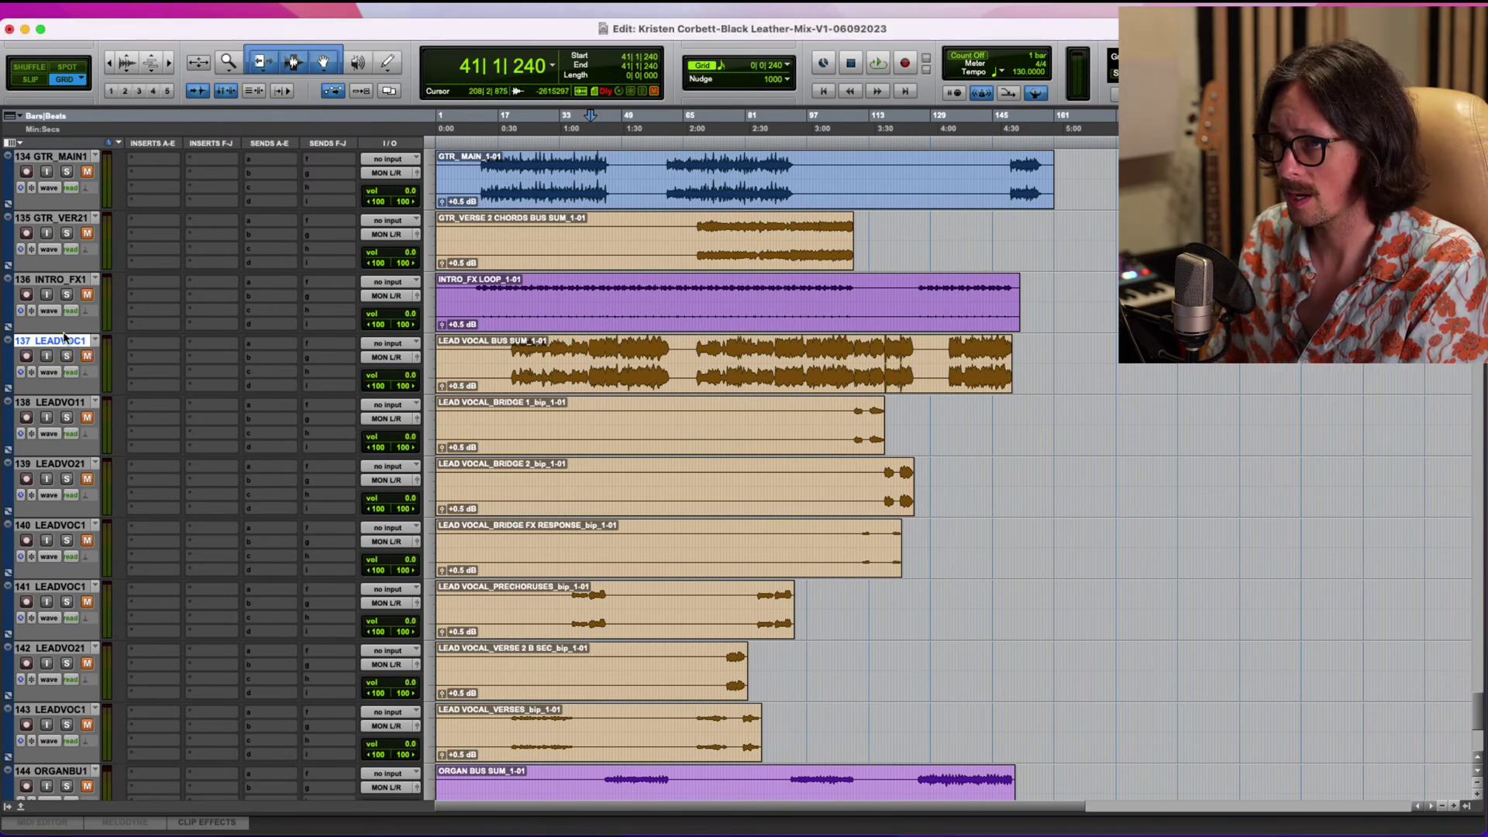
right_click(74, 339)
click(85, 347)
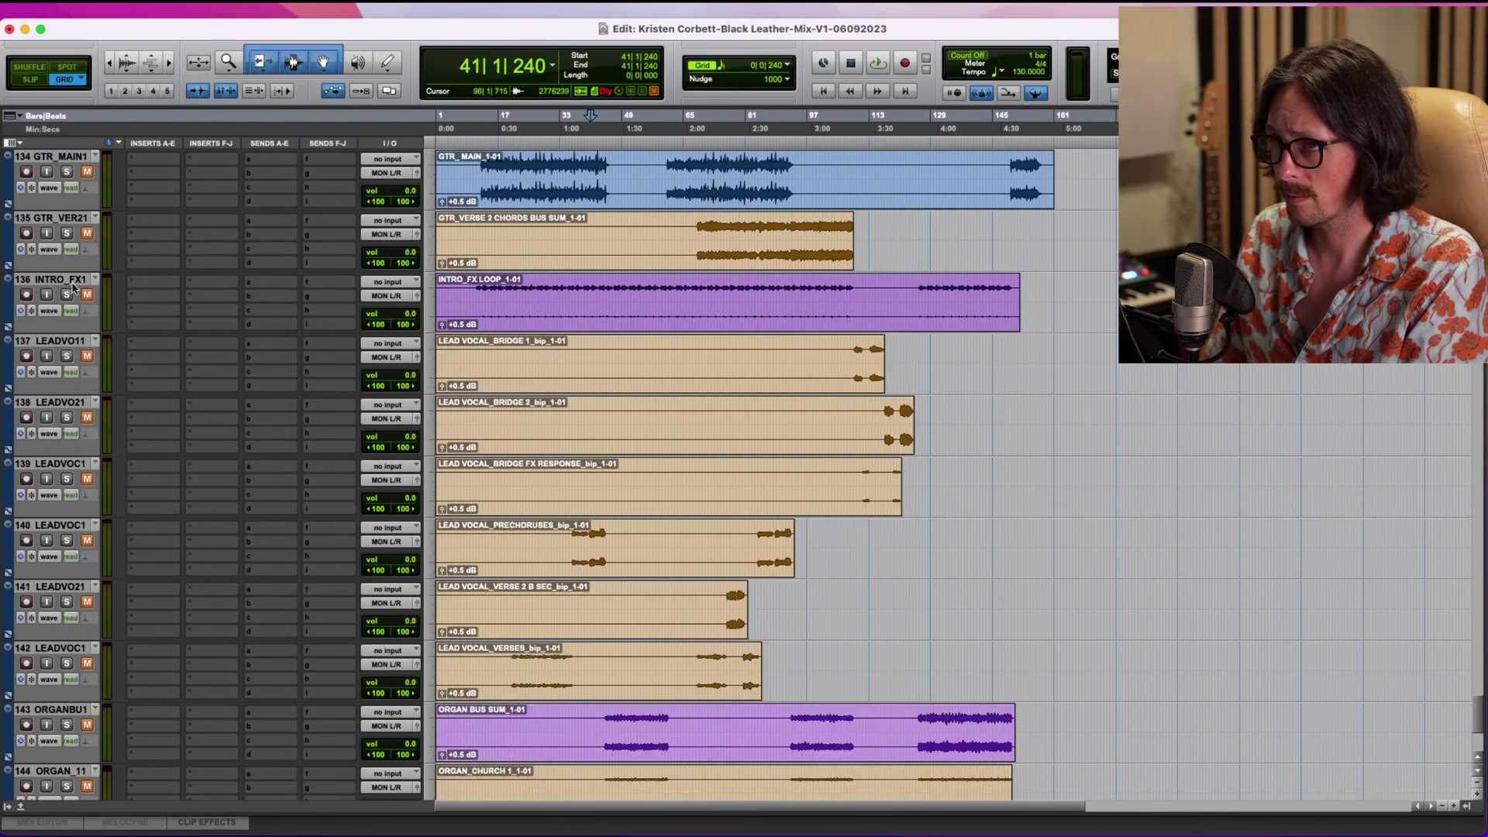
Unmute and solo the ORGAN_GRAND track and select the entire ORGAN_CHURCH 1 clip above it.
scroll(671, 390, down, 3)
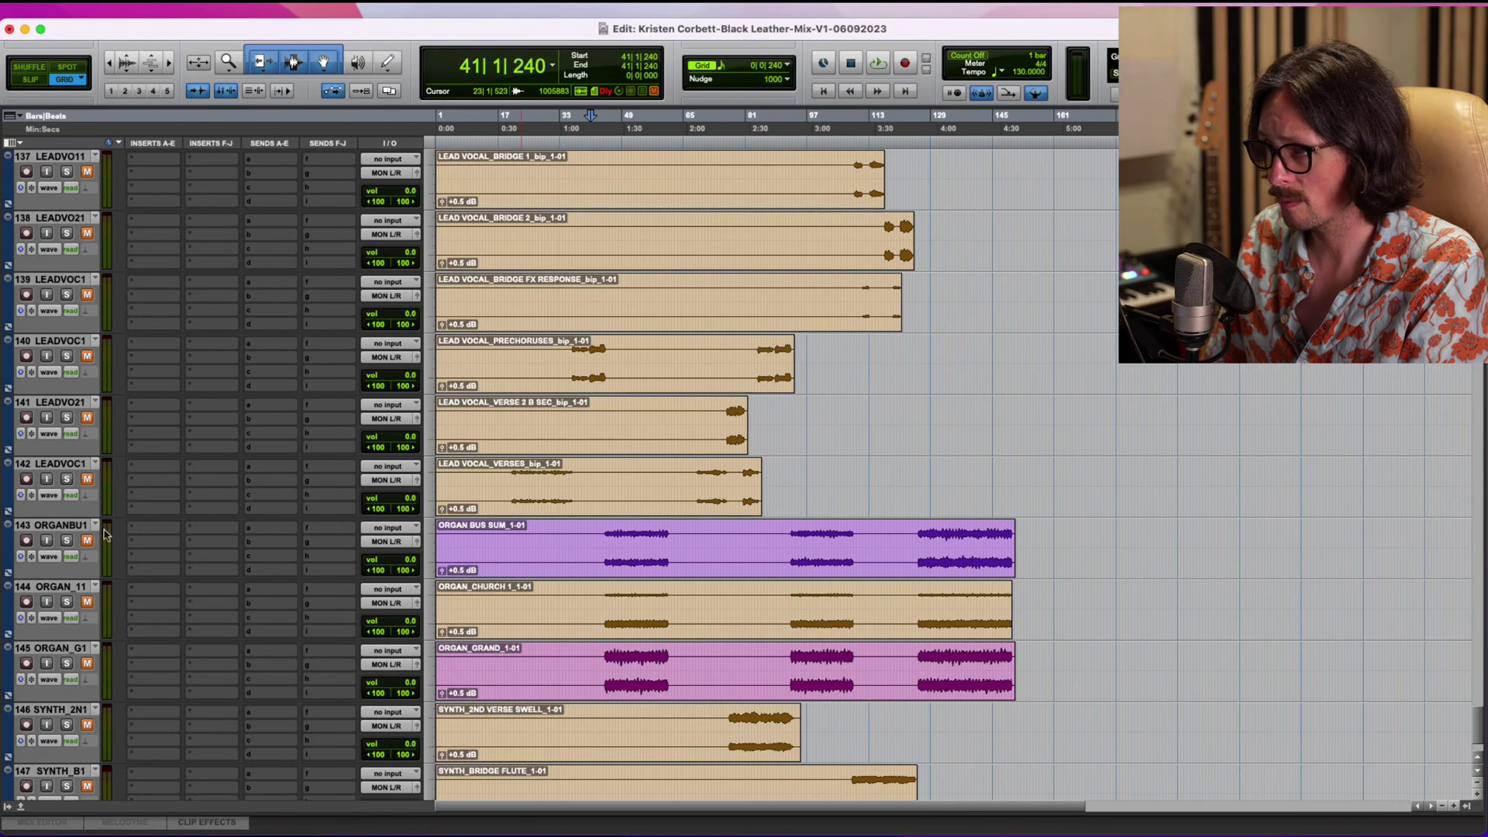
scroll(584, 498, down, 2)
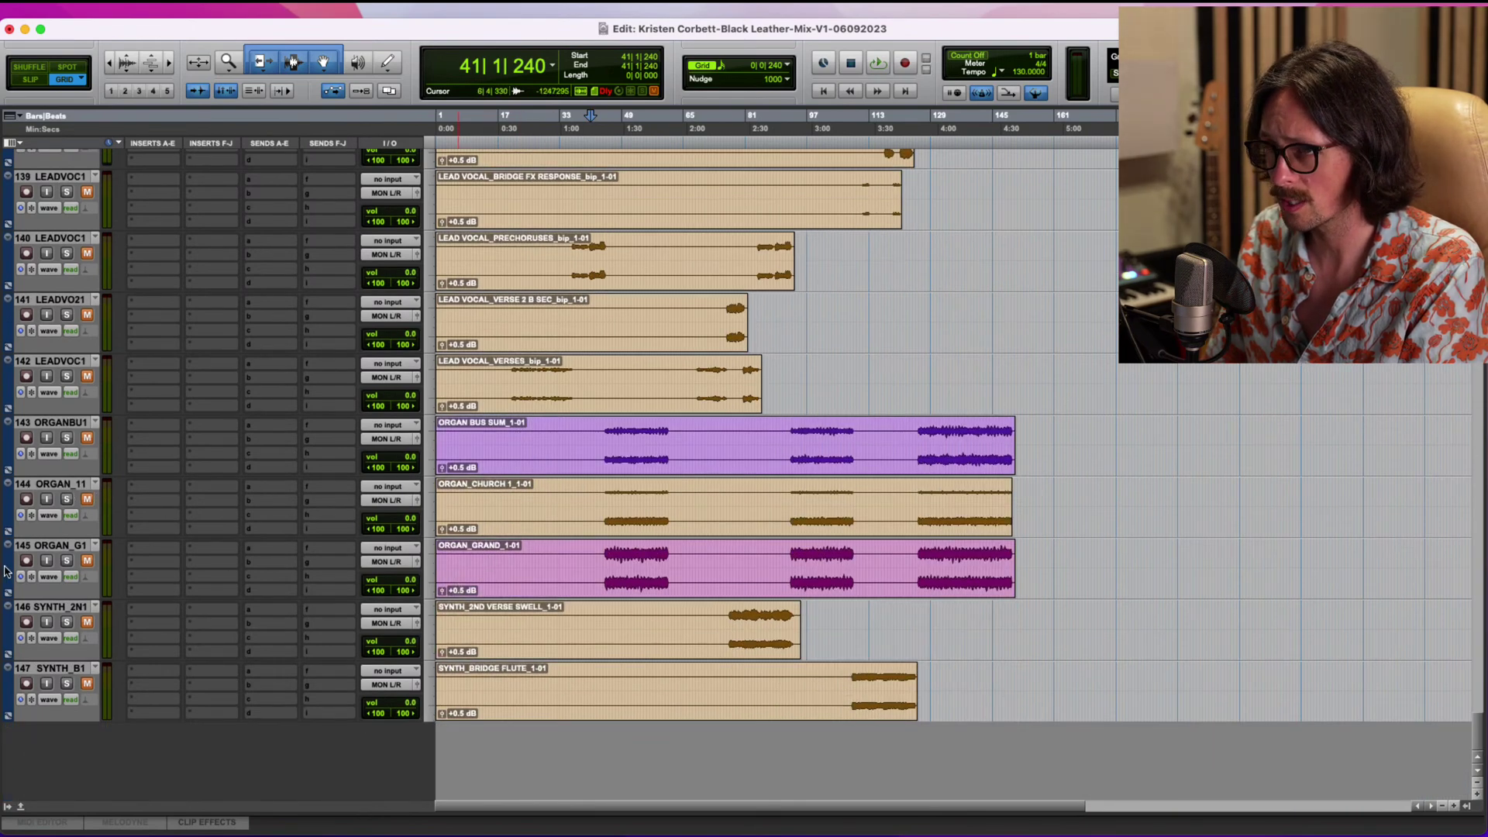
click(66, 560)
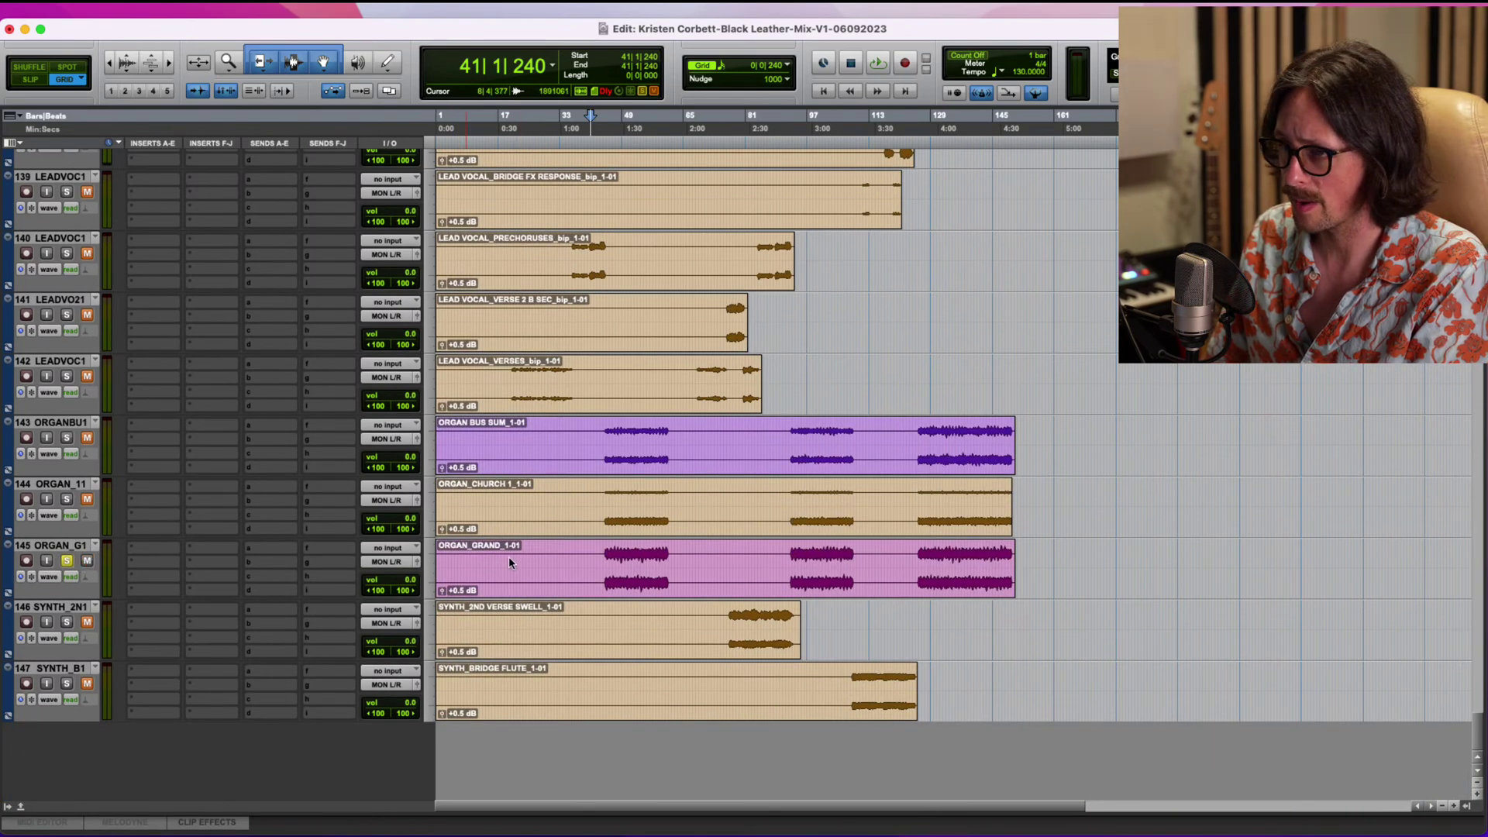
click(606, 431)
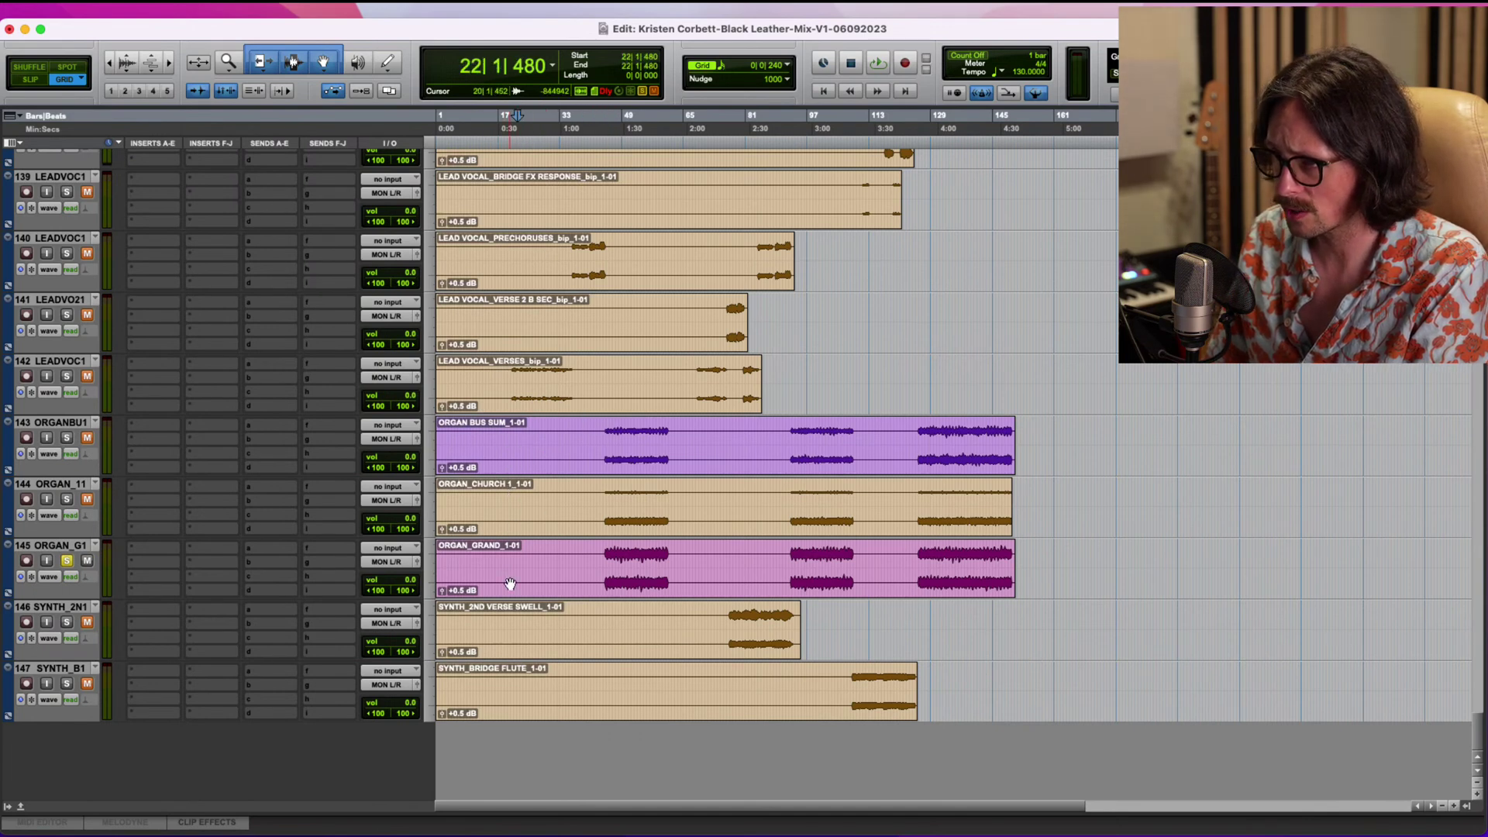
click(510, 573)
click(513, 516)
key(super+Tab)
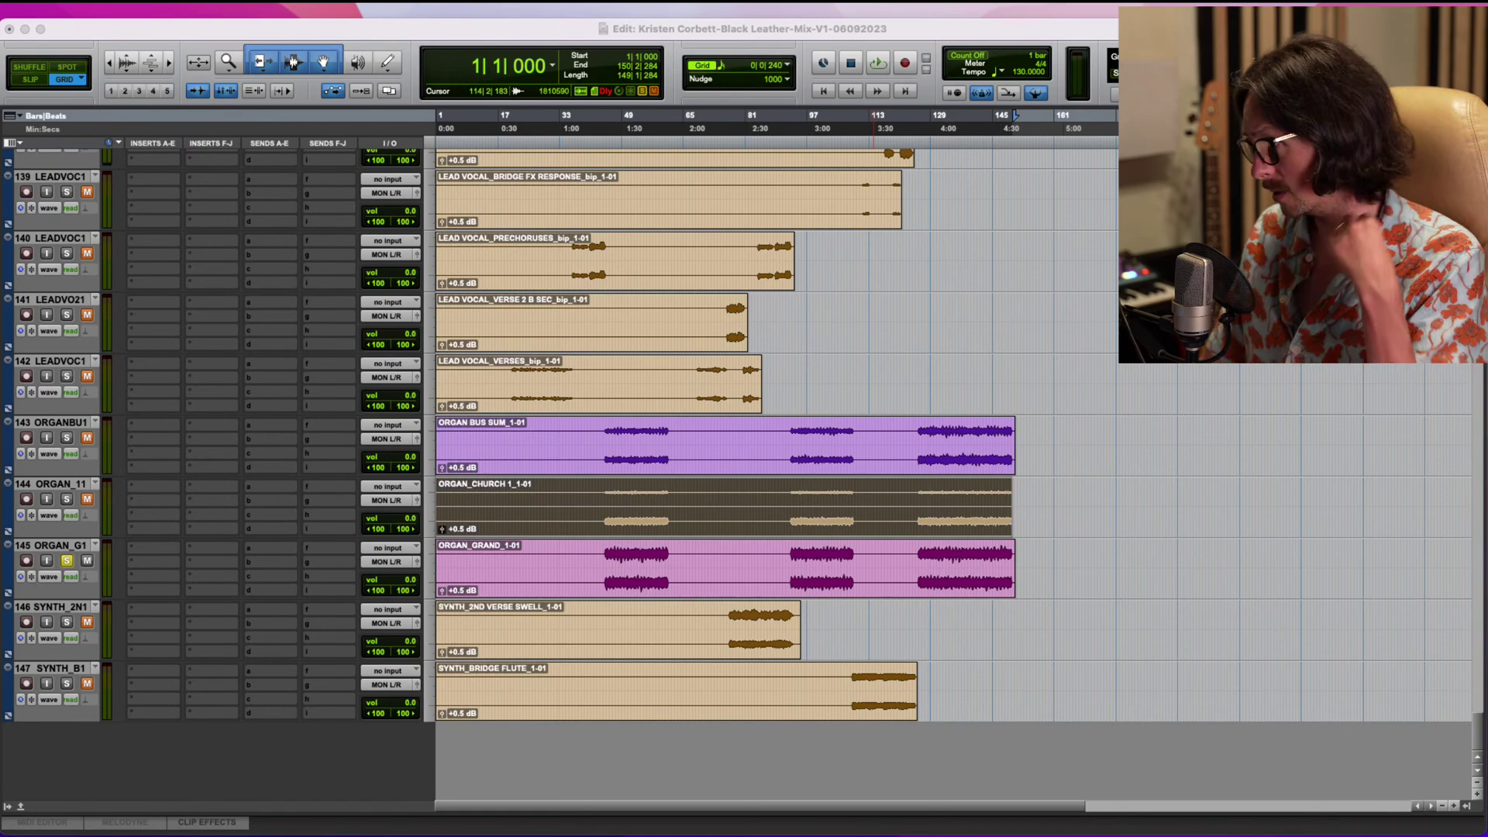
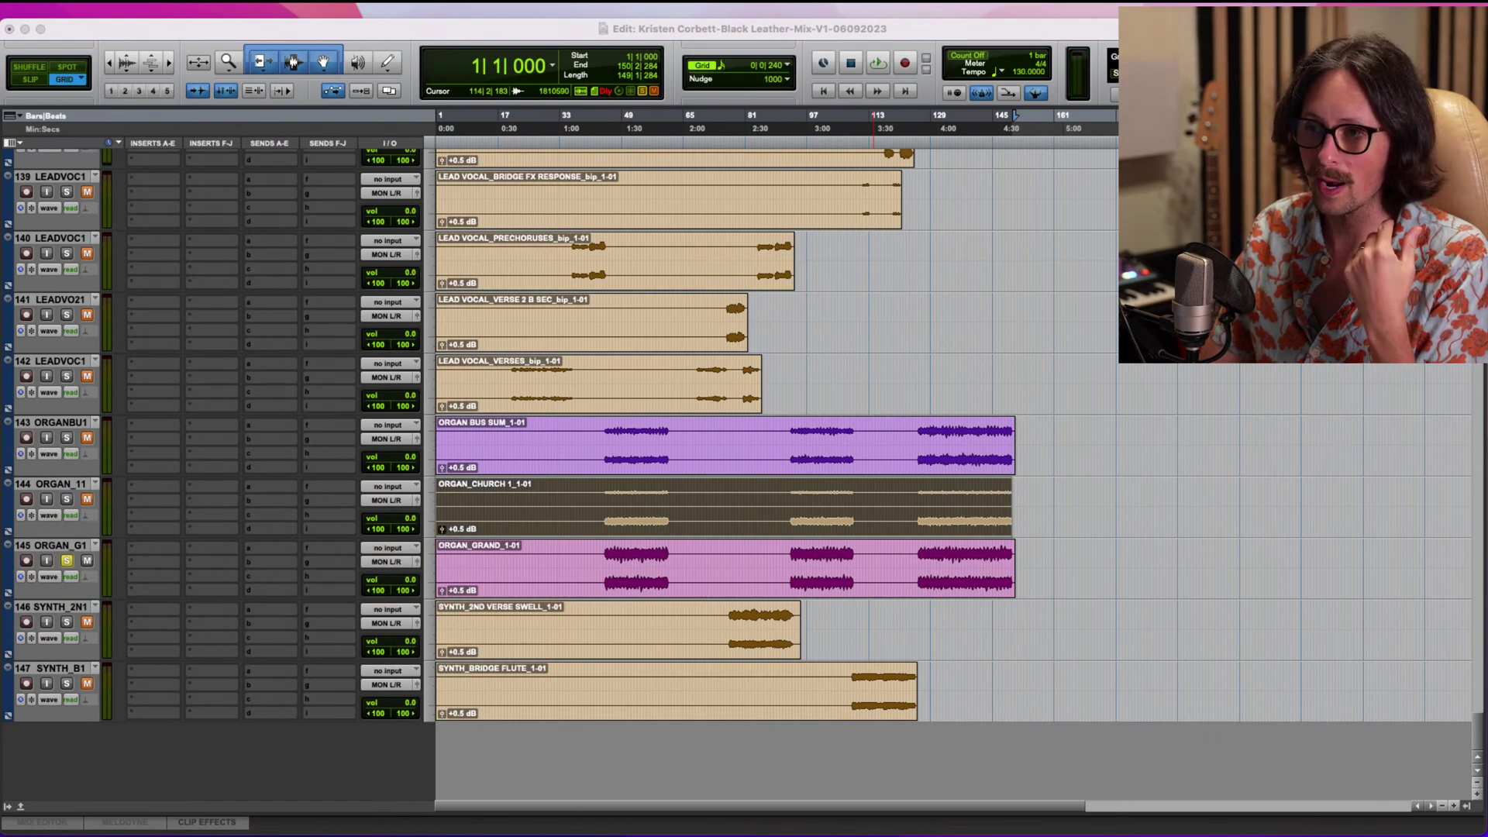
Open the Abbey Road TG Mastering Chain plug-in on the INST_MIX bus and reposition its window for review.
scroll(582, 413, up, 15)
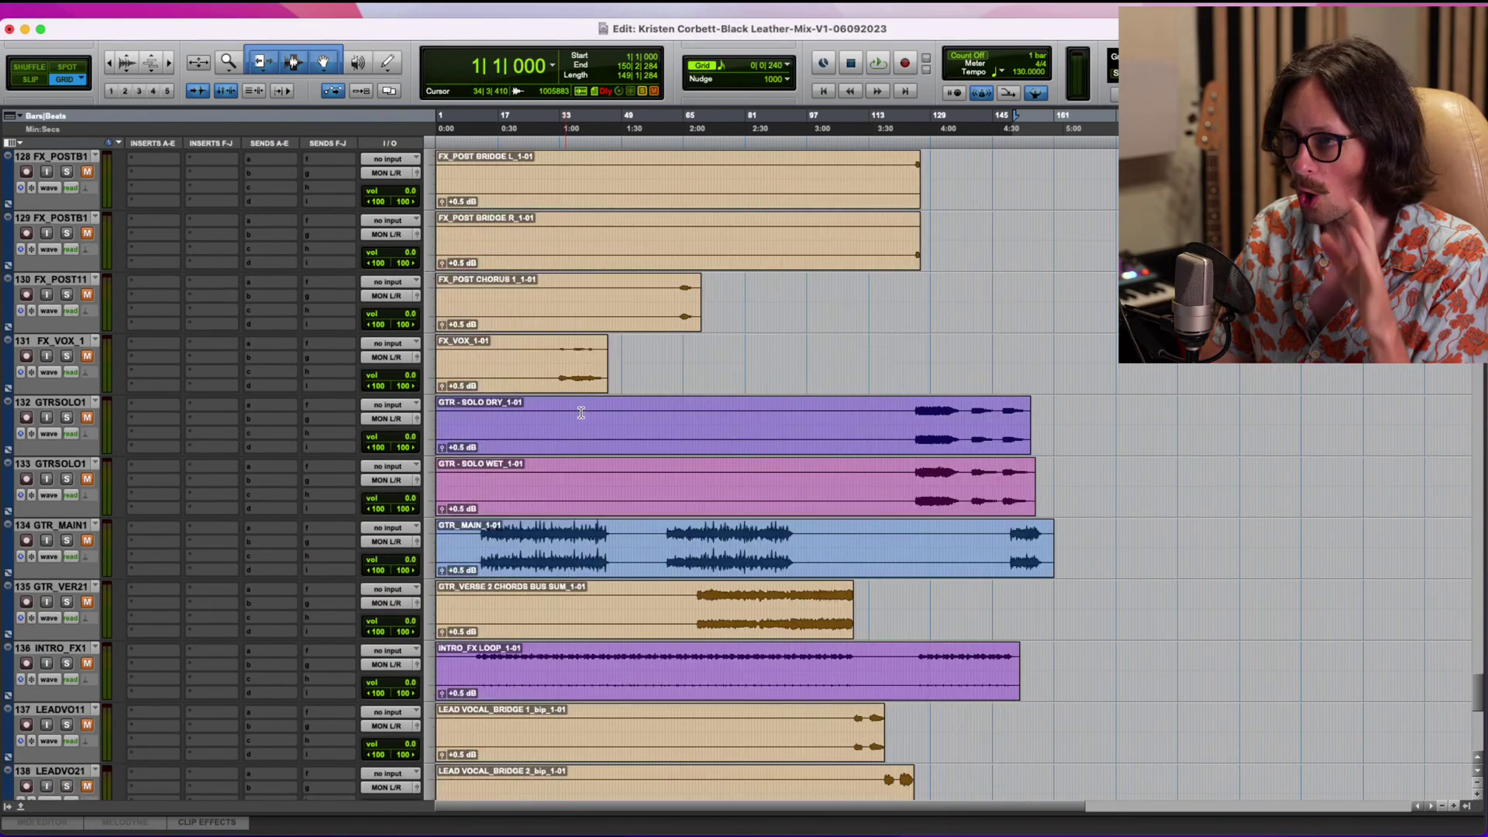
scroll(582, 413, up, 15)
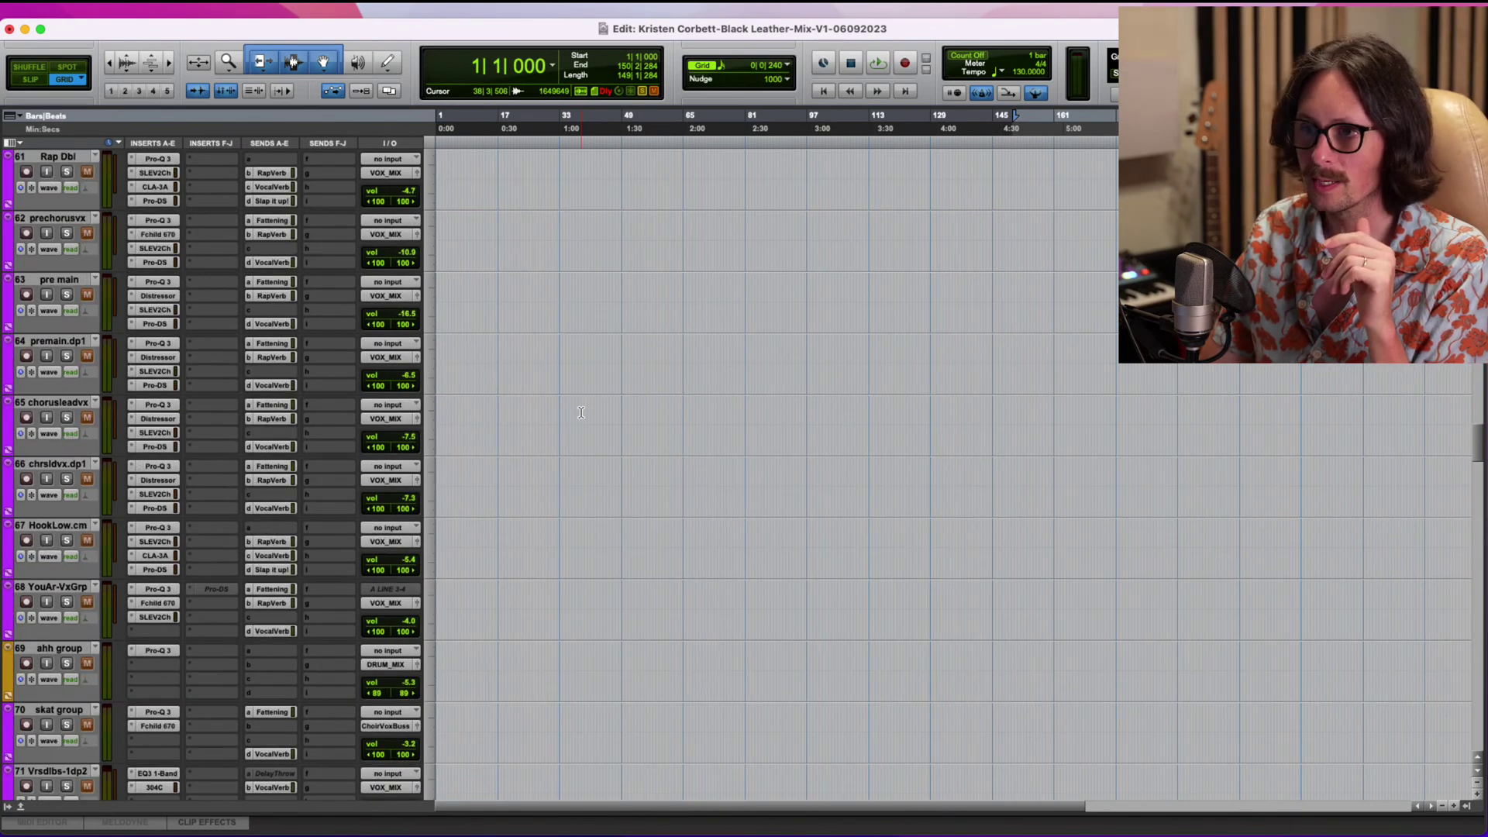
scroll(582, 412, up, 3)
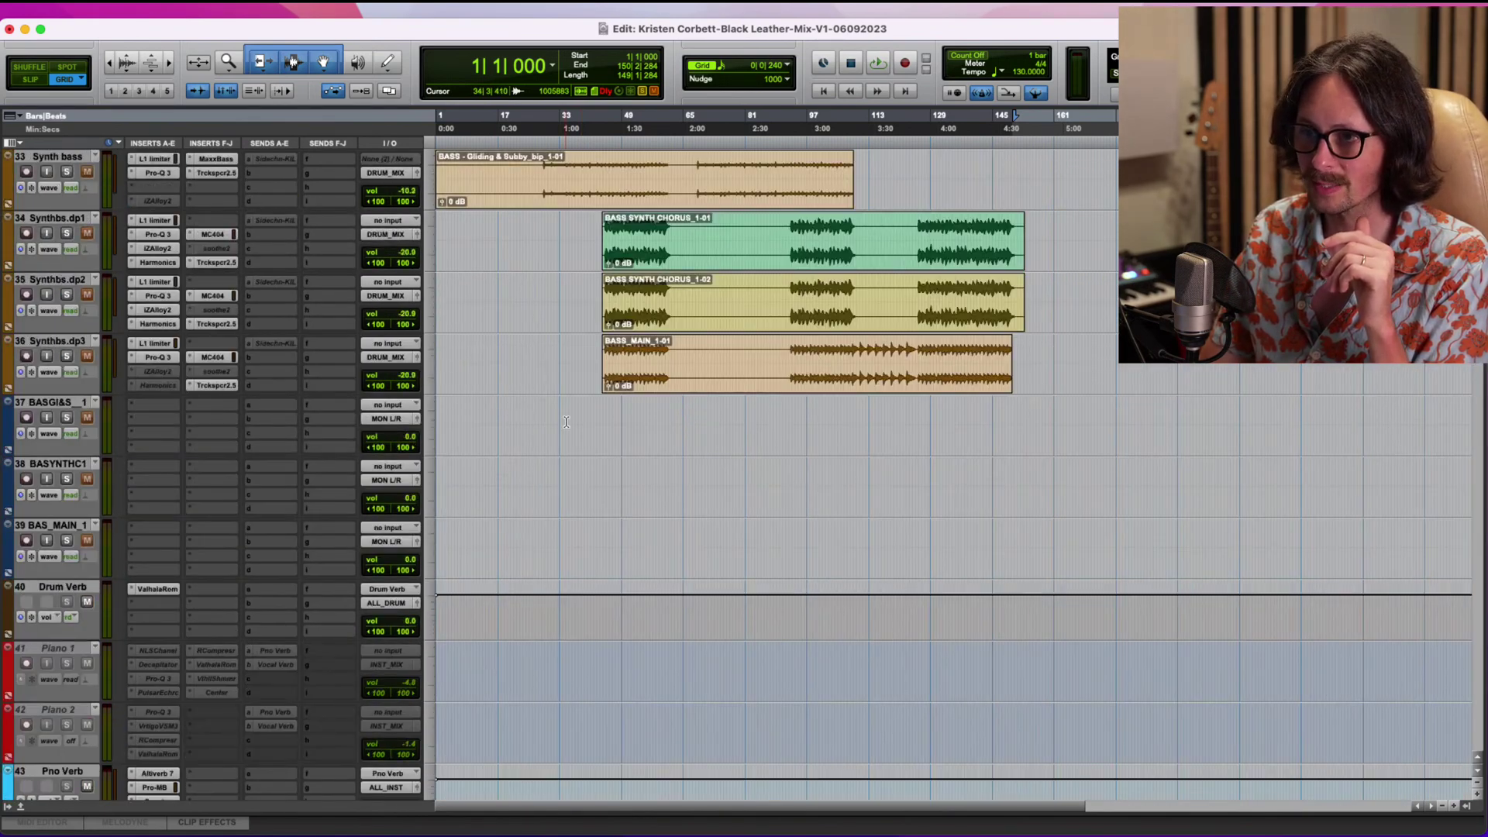
scroll(567, 422, up, 5)
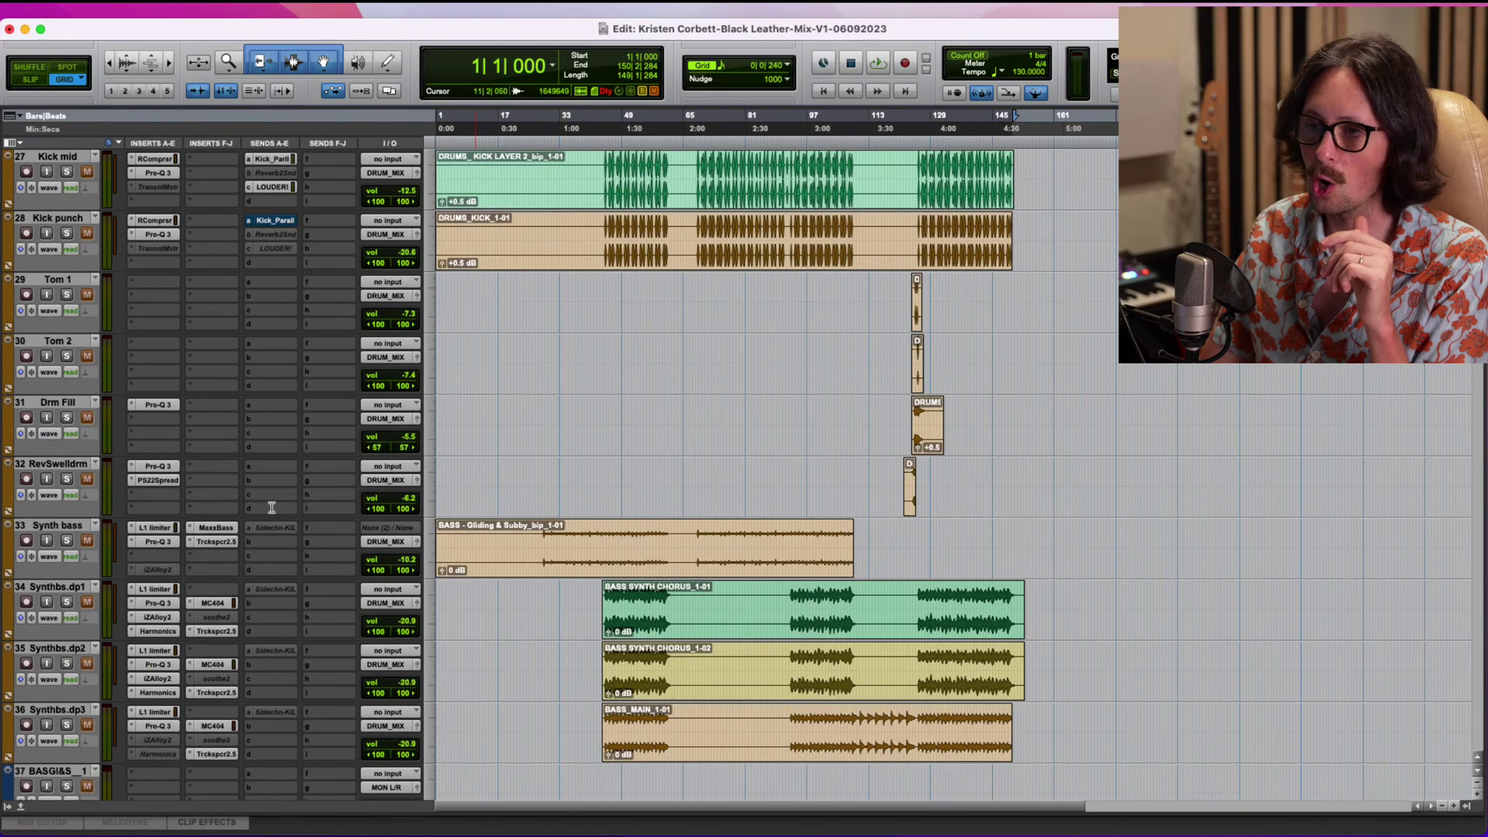
scroll(675, 502, up, 15)
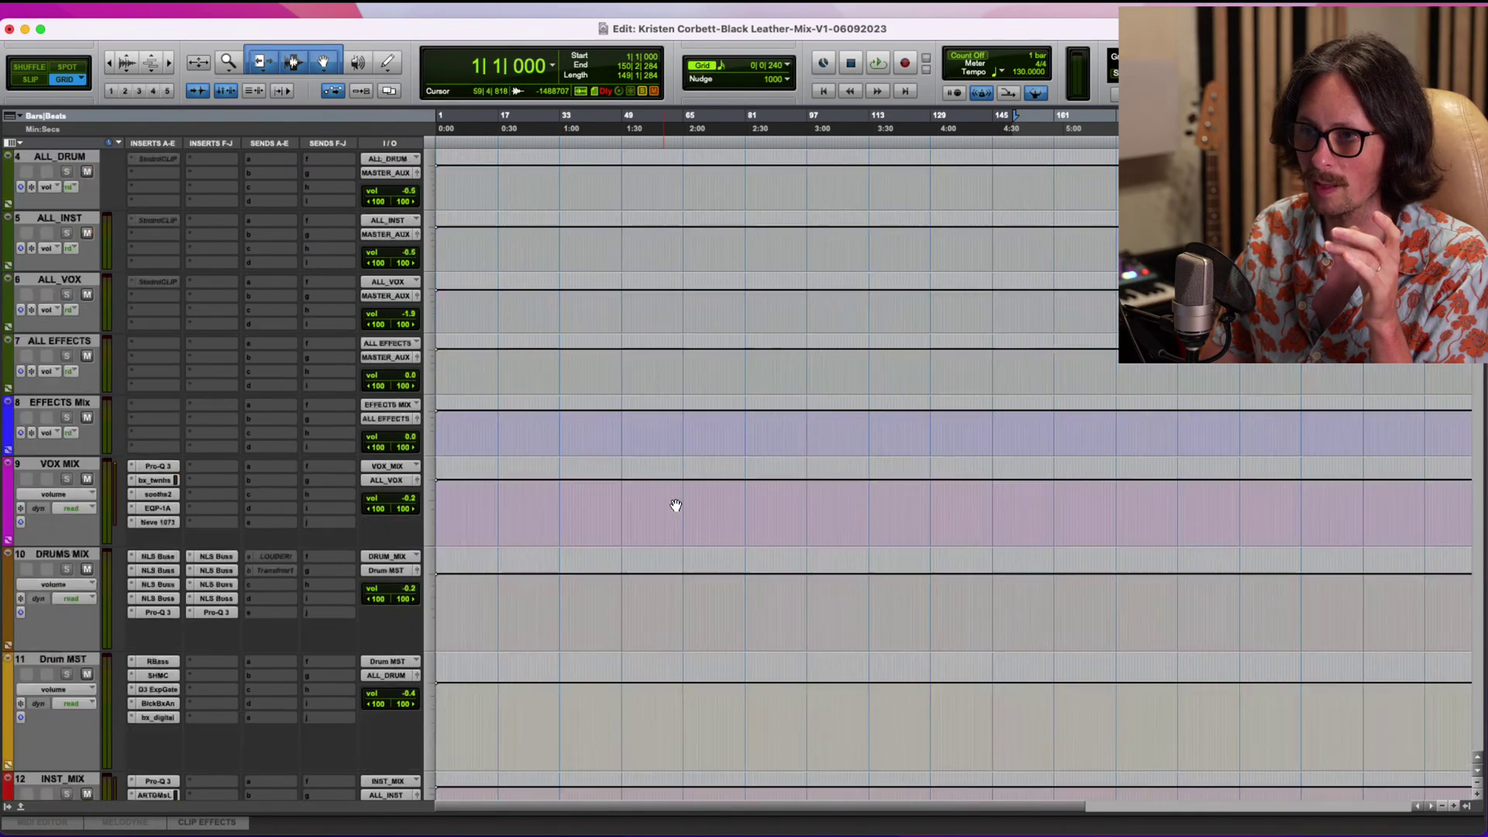
scroll(543, 527, down, 5)
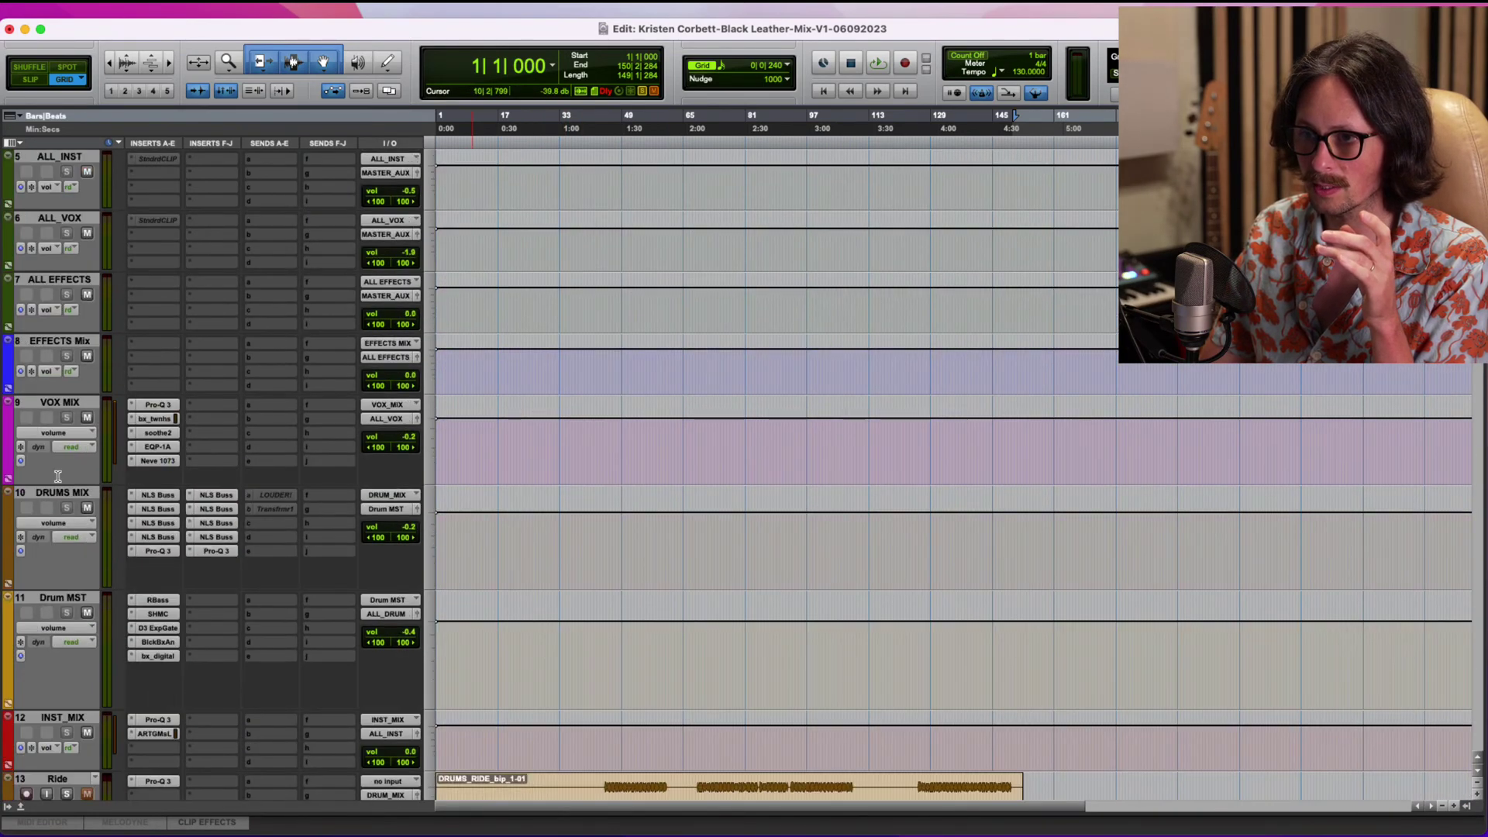
scroll(142, 620, down, 2)
click(156, 598)
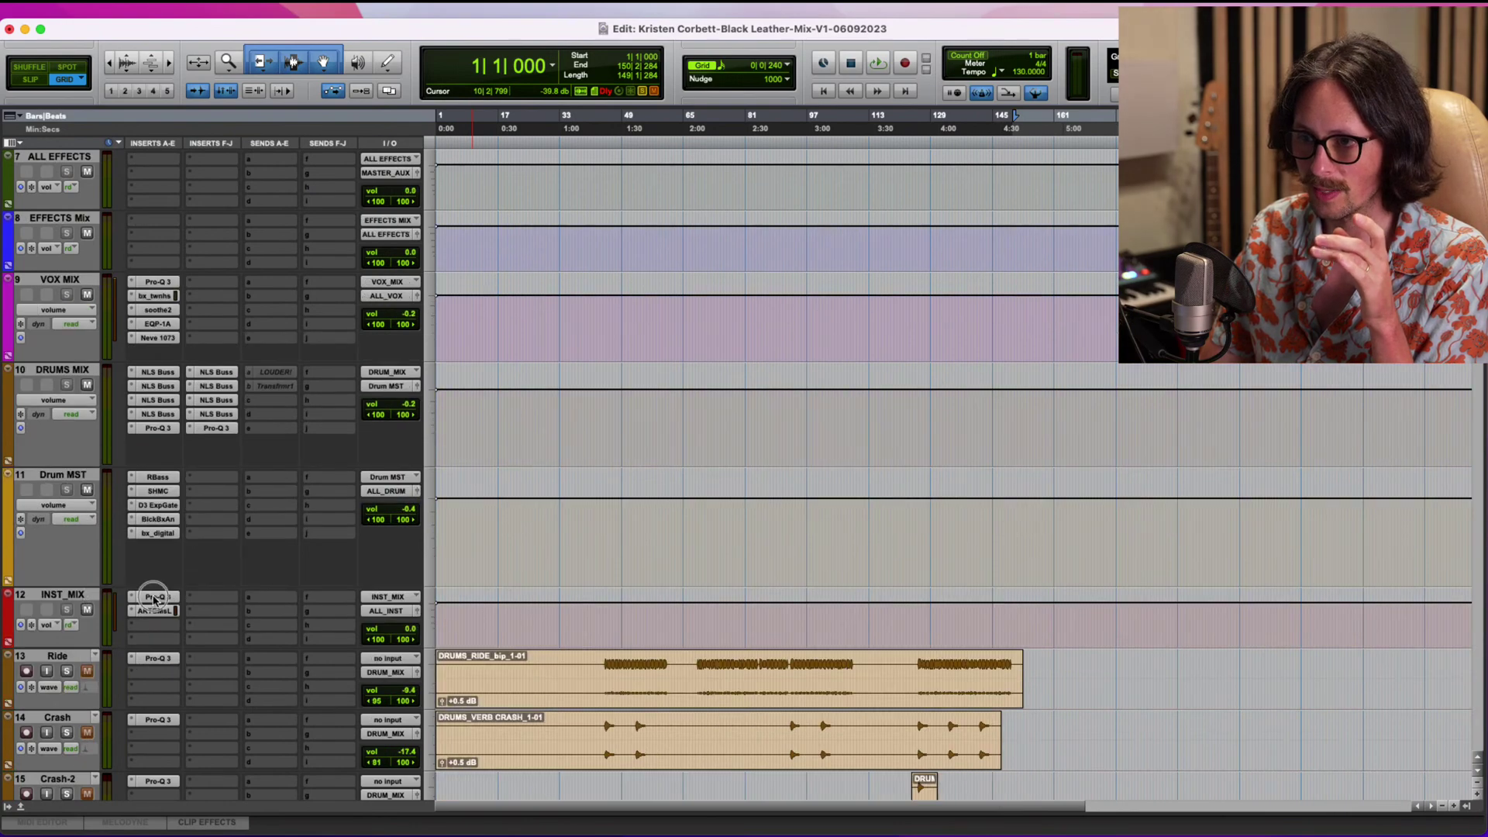
click(157, 611)
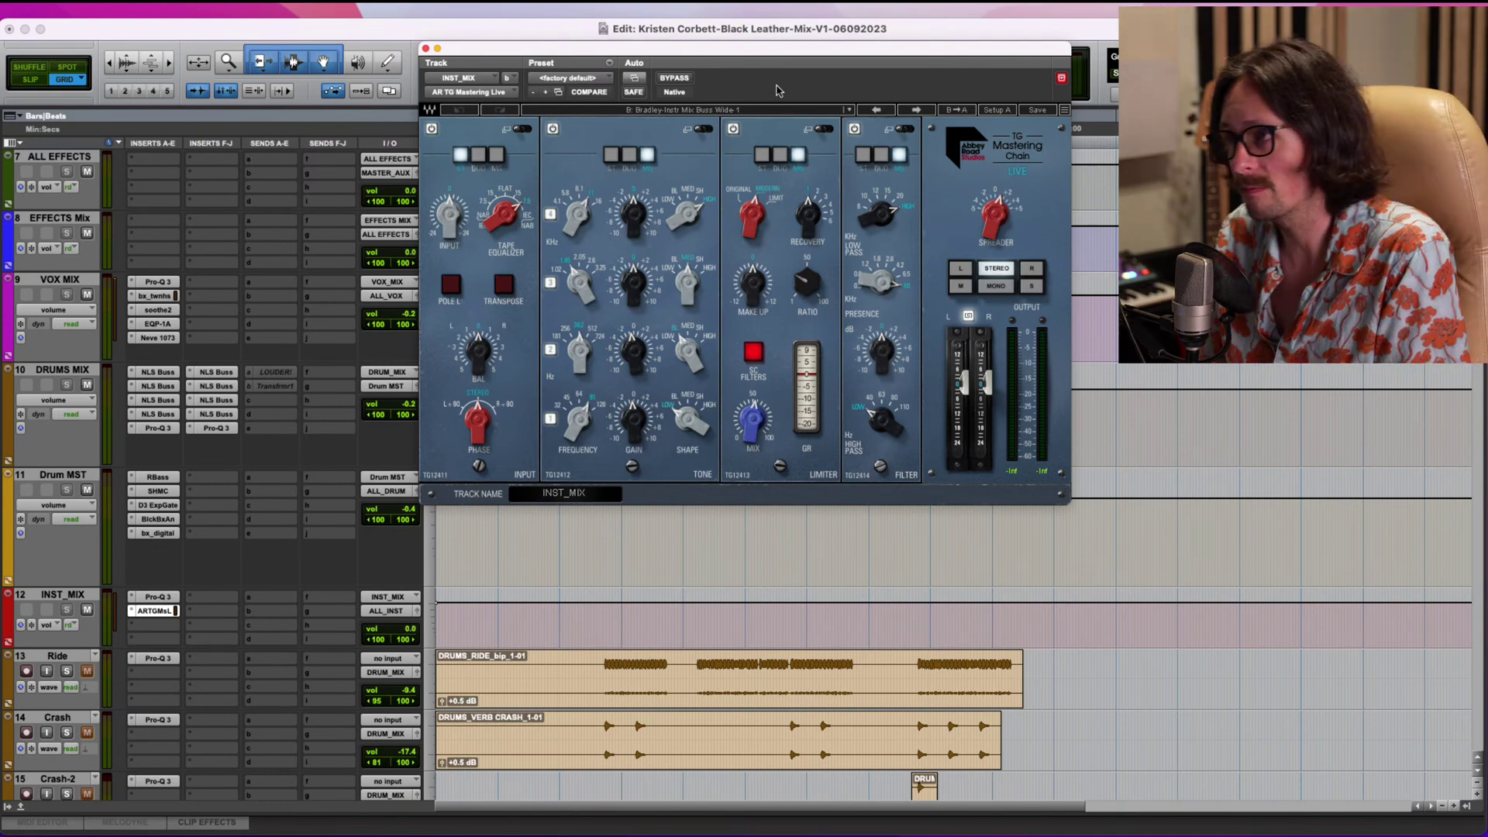
drag(781, 49, 705, 82)
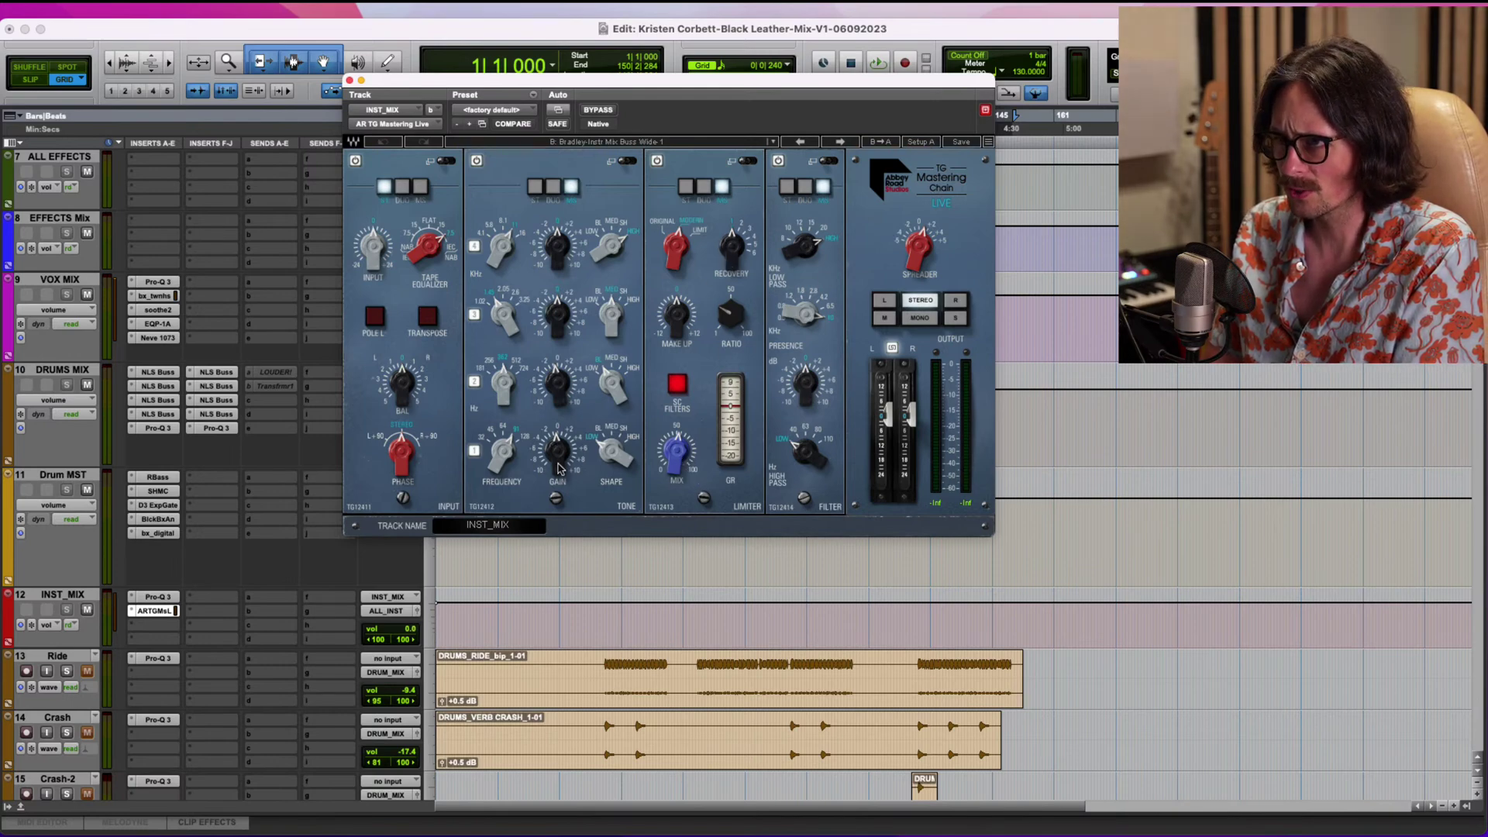
Examine the TG Mastering Chain's expanded Tone section, return to the full chain view, and close the plug-in.
click(625, 162)
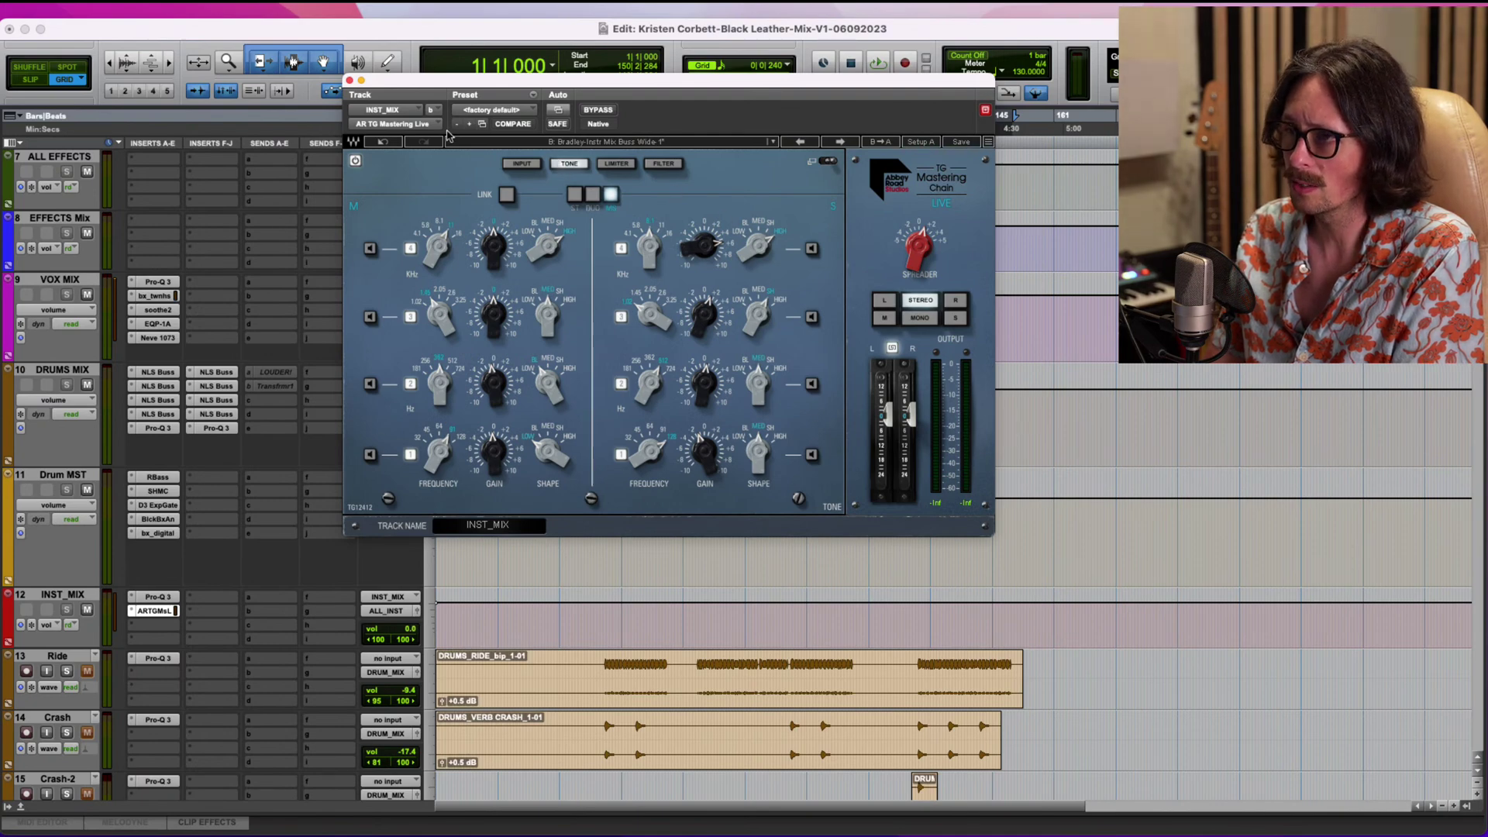
click(828, 161)
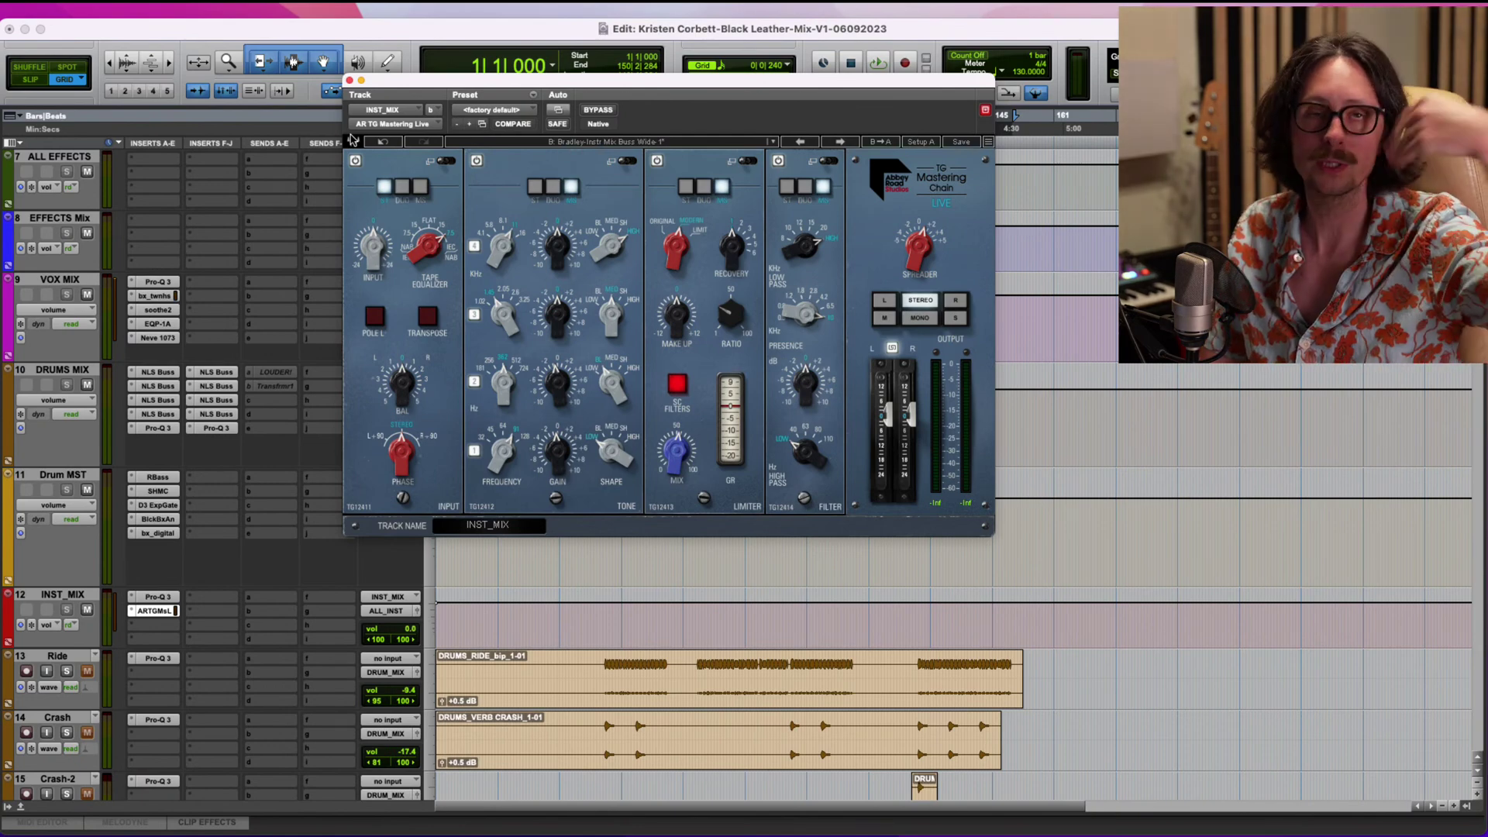
click(349, 80)
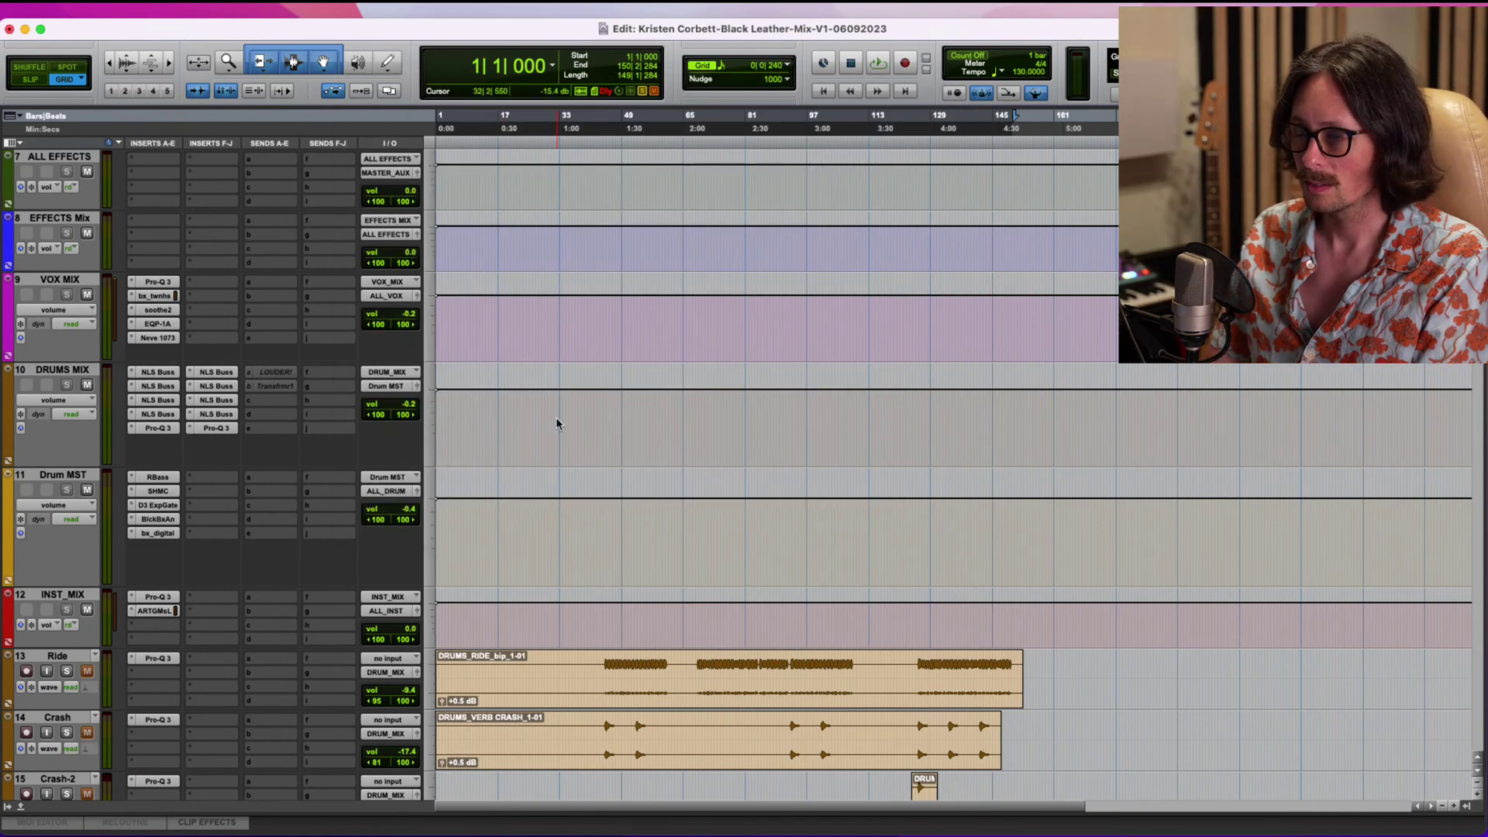
Clear the solo on ORGAN_GRAND and move the ORGAN BUS SUM track between Drum Verb and Piano 1.
scroll(556, 423, down, 15)
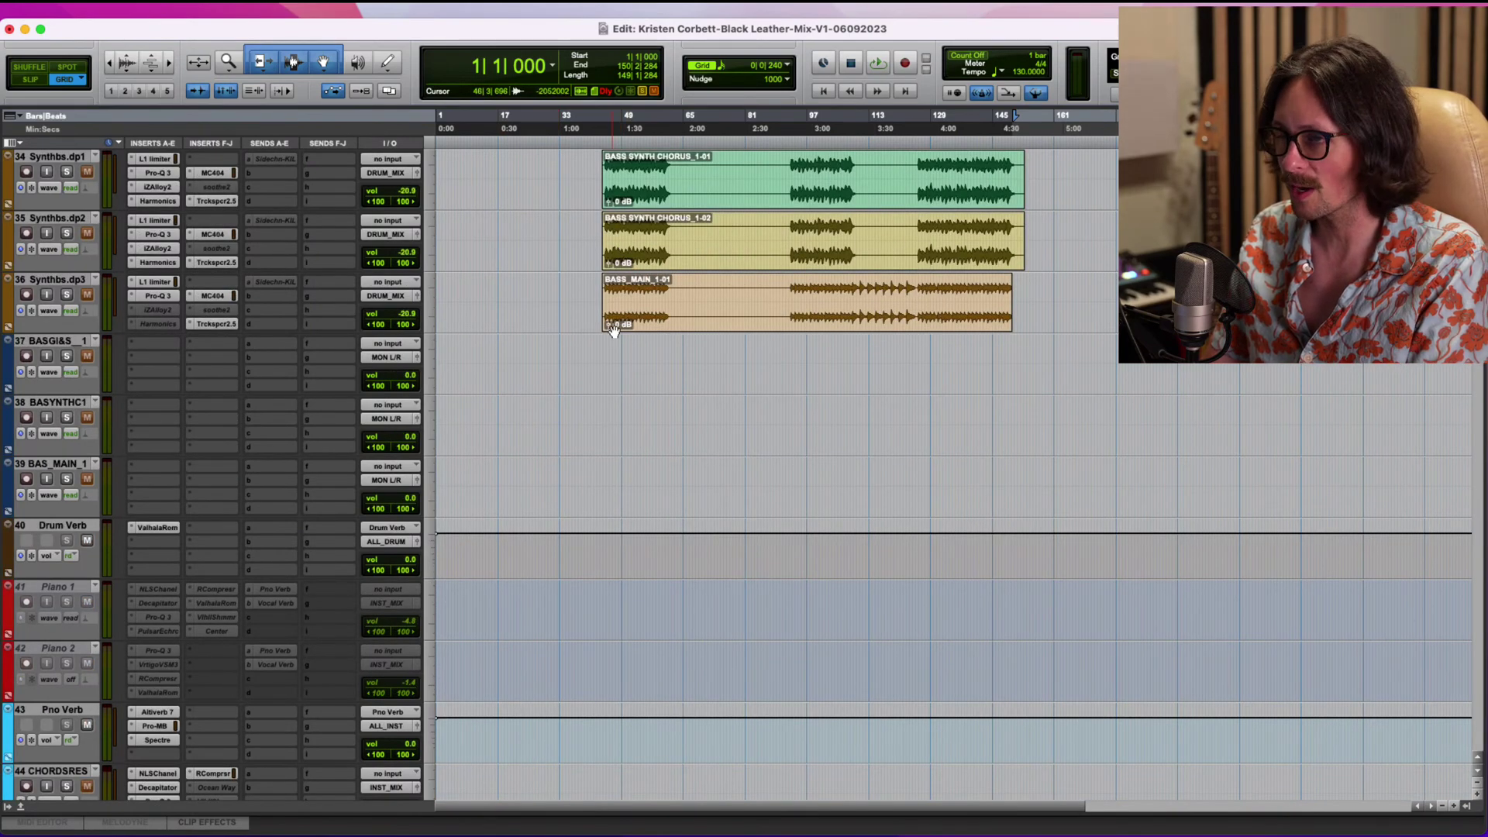
scroll(628, 341, down, 4)
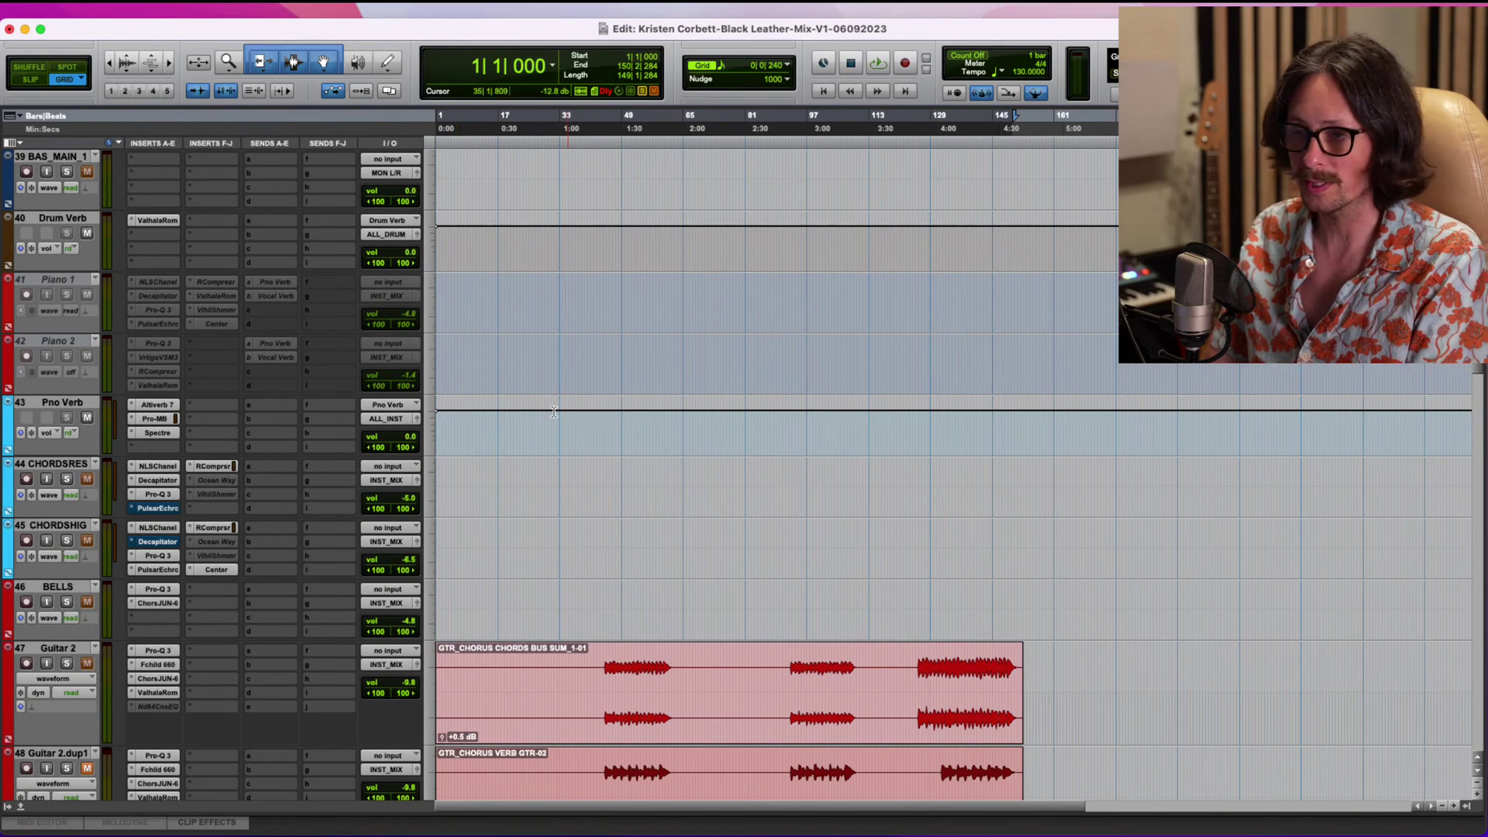
scroll(967, 455, down, 20)
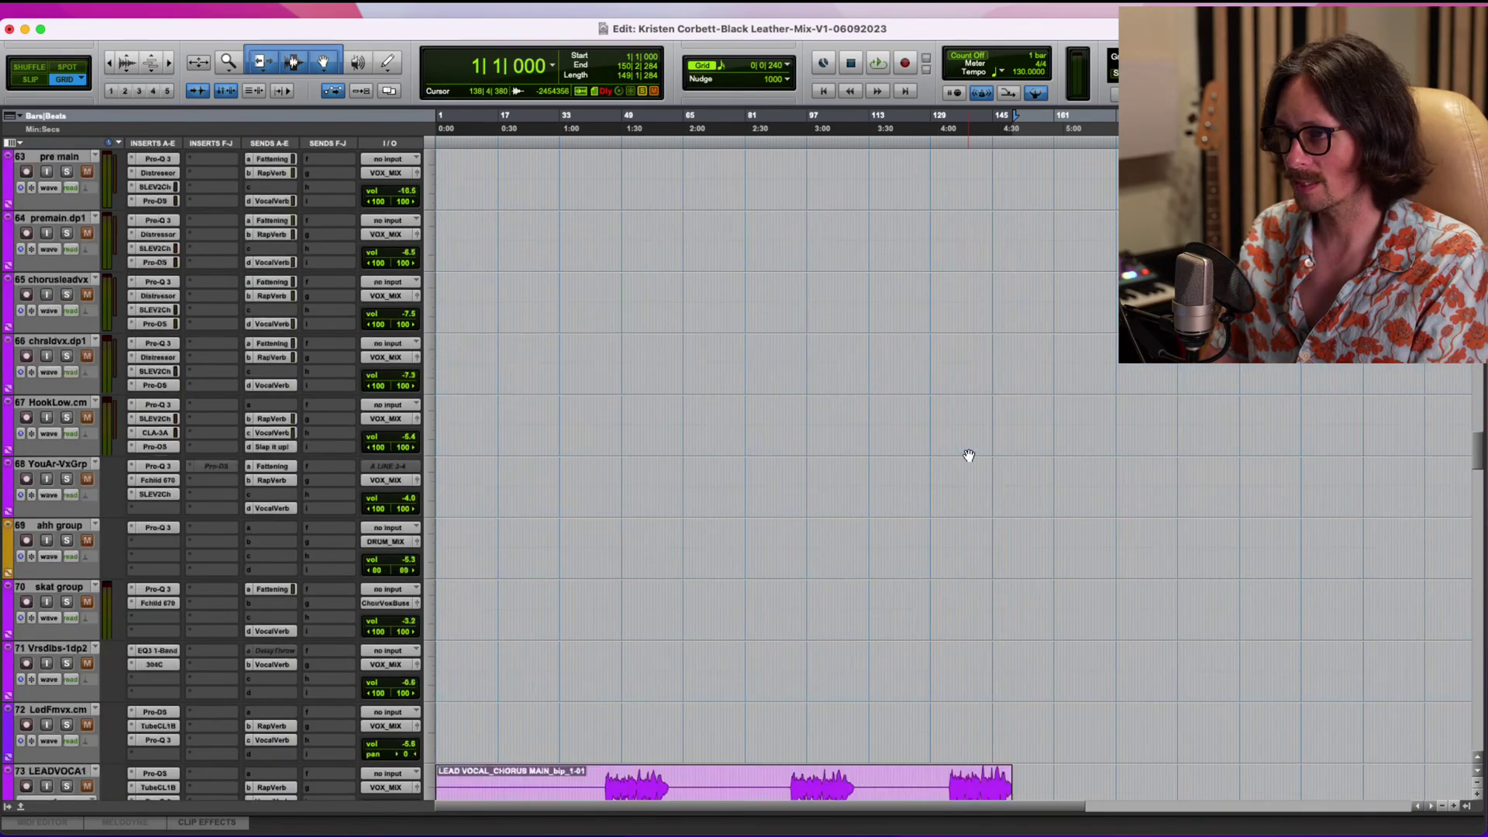
scroll(821, 531, down, 15)
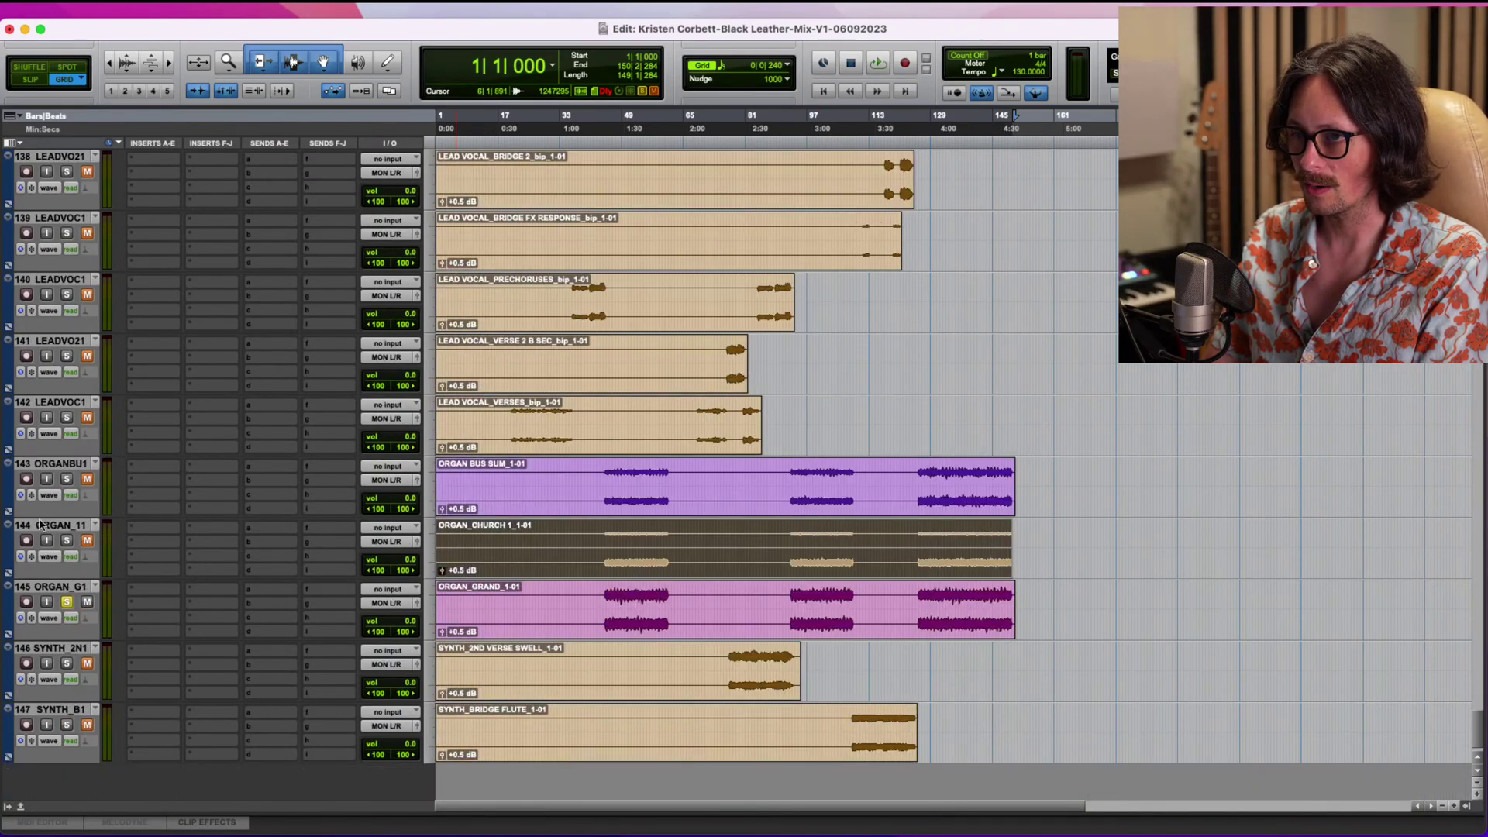
click(65, 463)
click(68, 608)
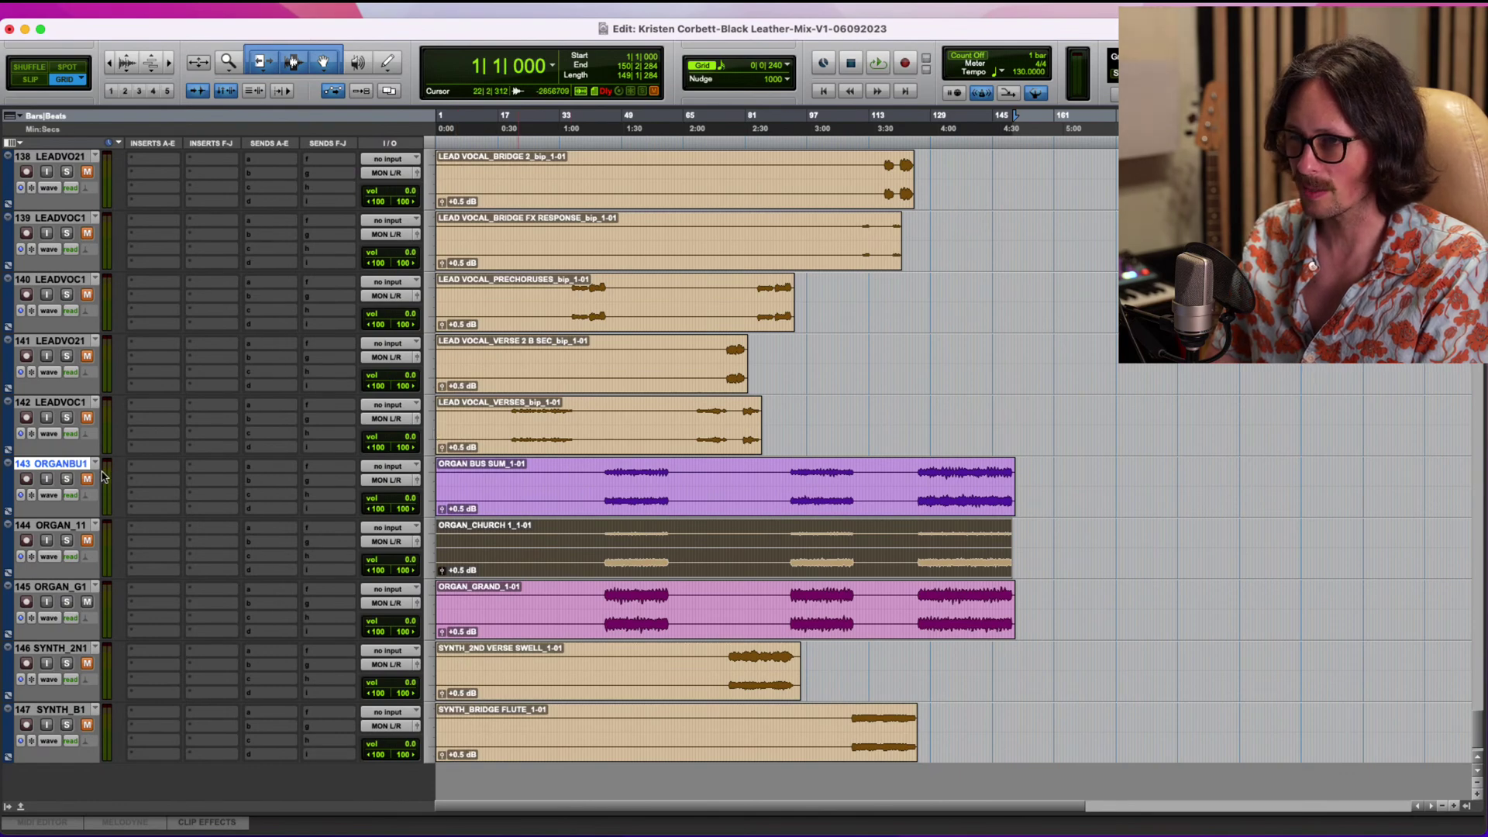
drag(57, 469, 184, 425)
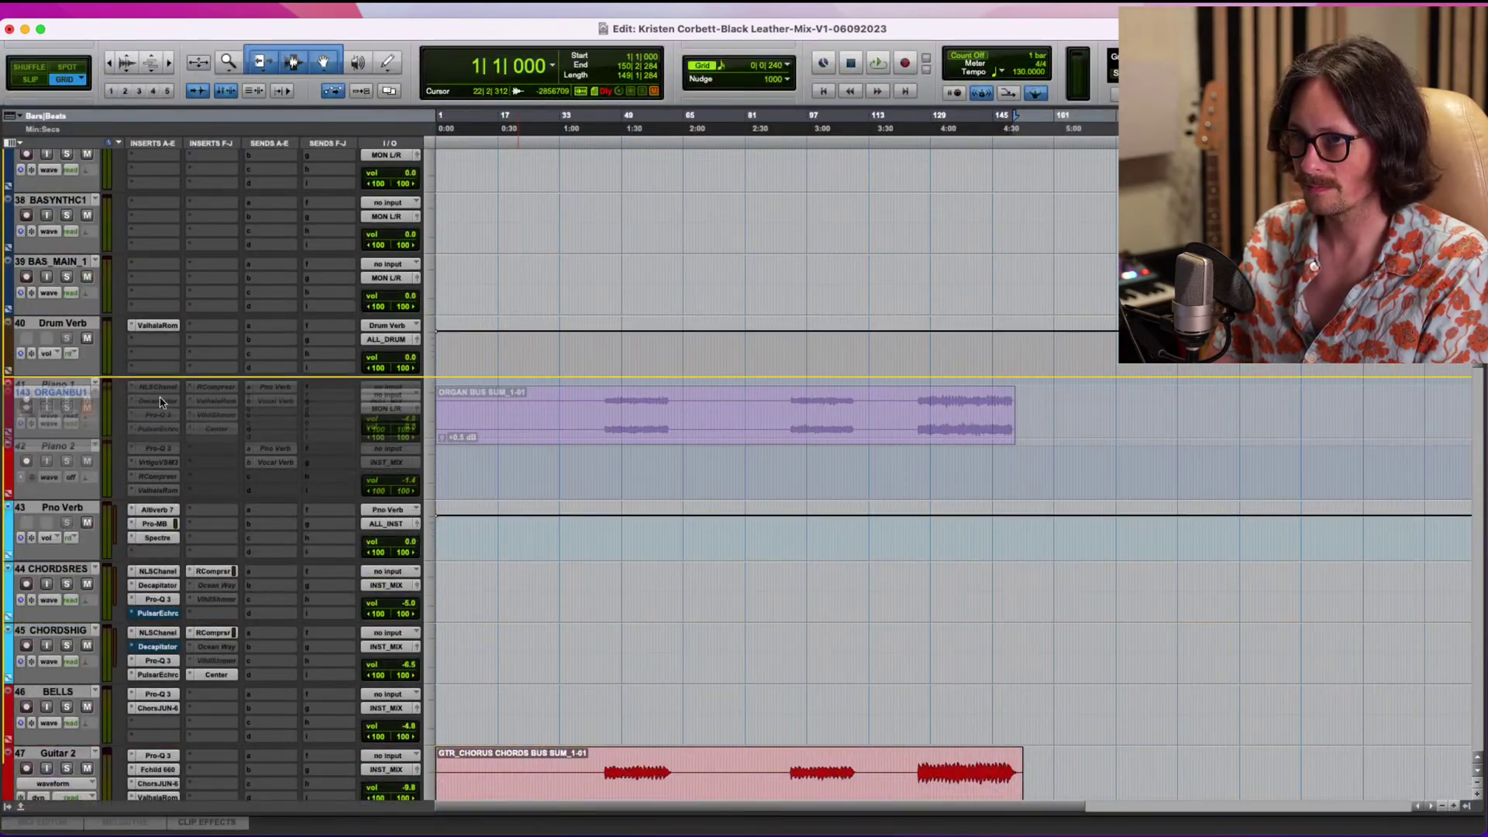
Select the entire ORGAN BUS SUM clip, and make the Piano 1 track active with a taller track height.
click(605, 404)
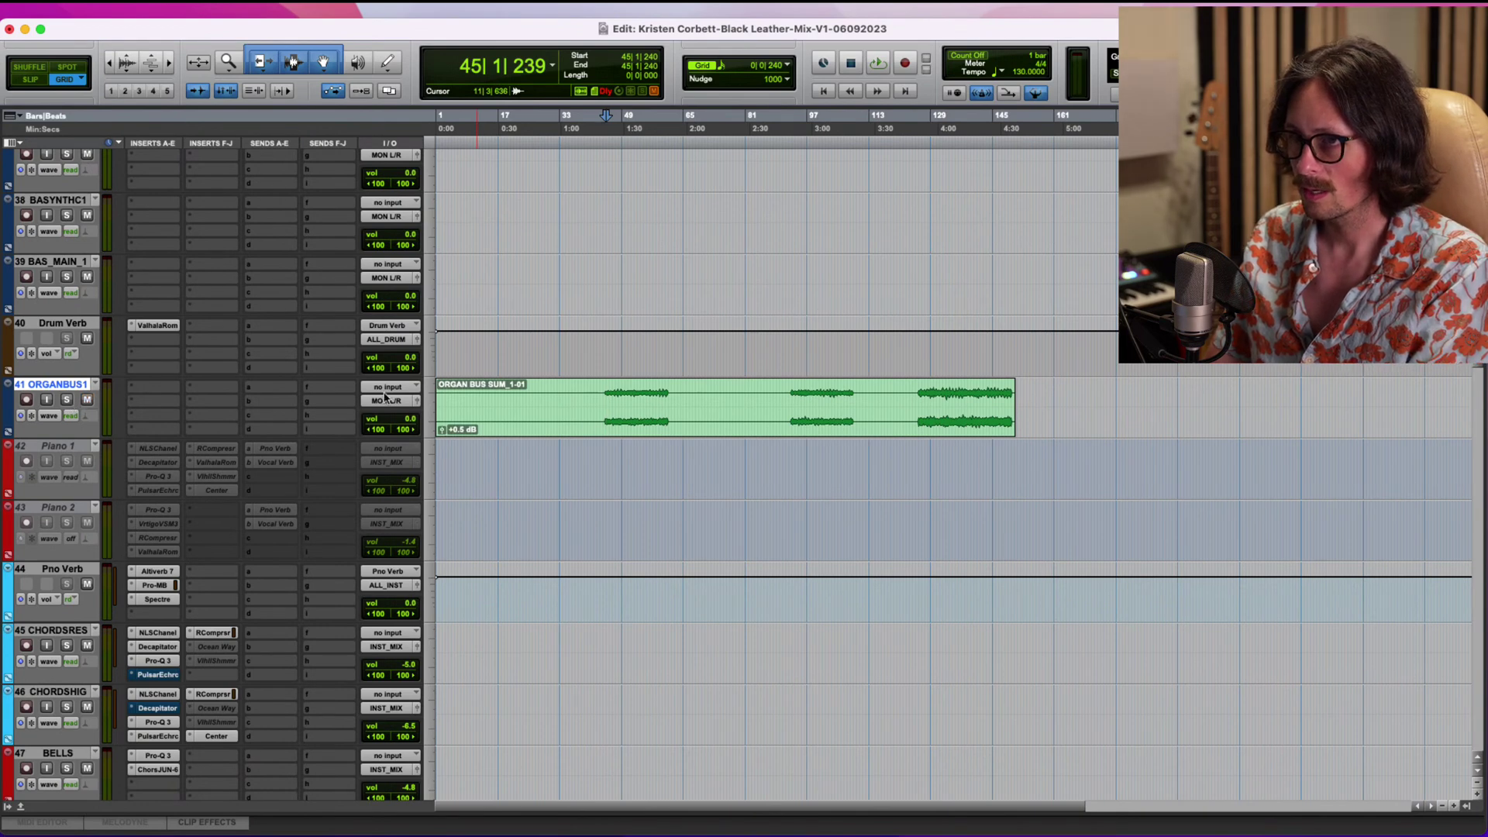
double_click(658, 413)
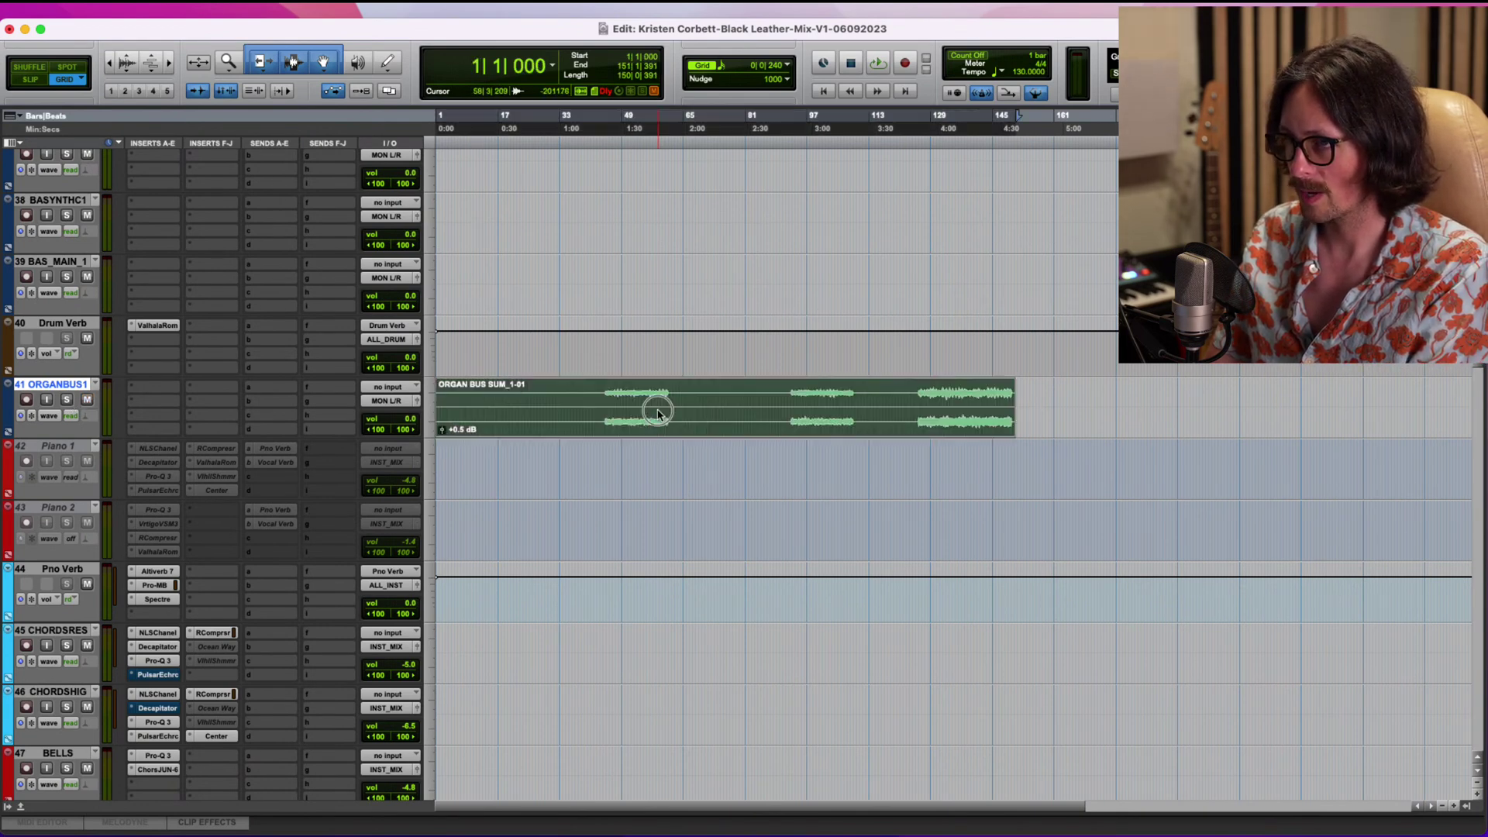
click(78, 448)
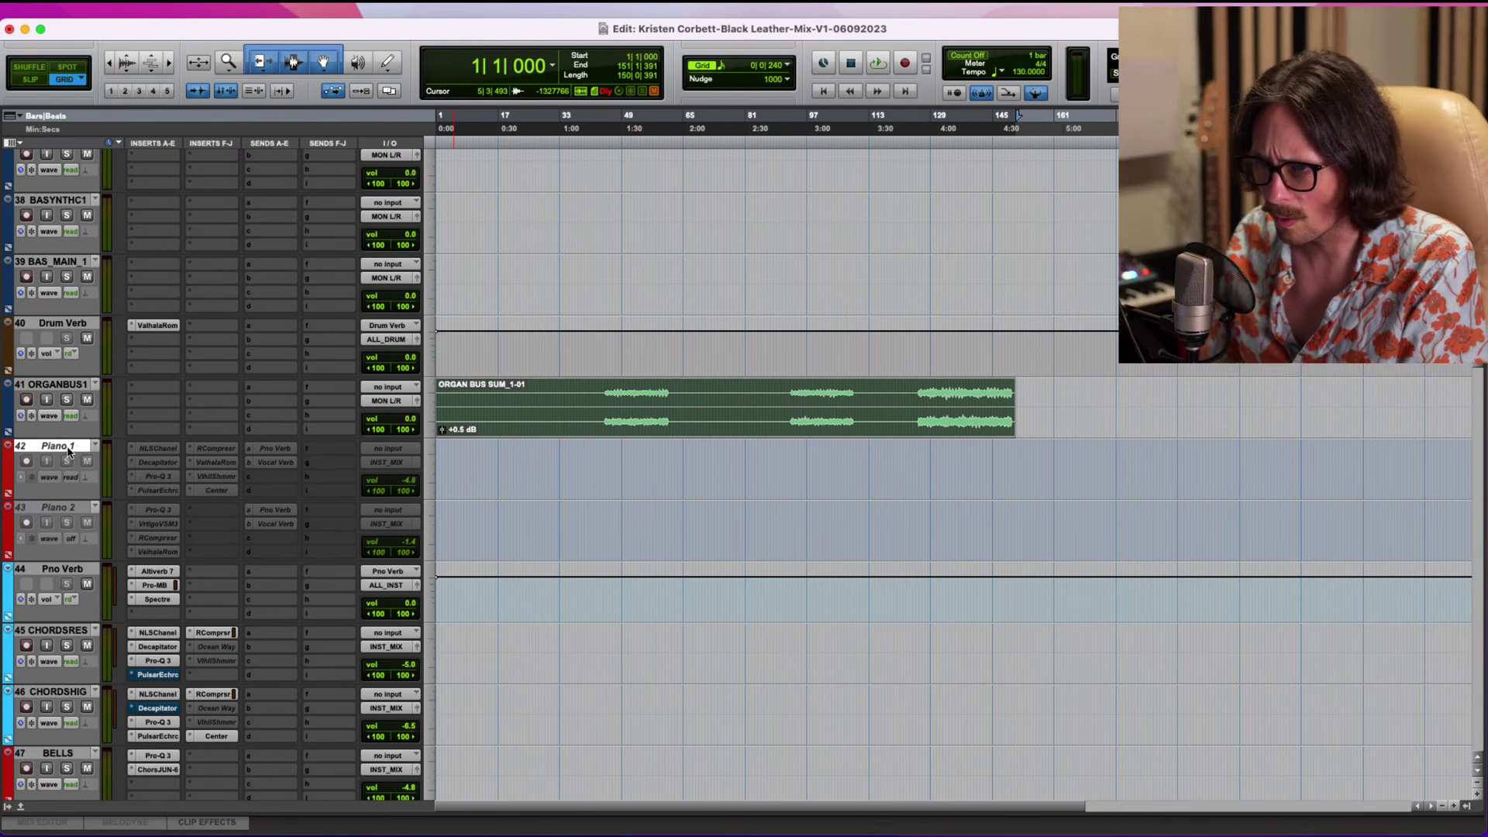
right_click(69, 451)
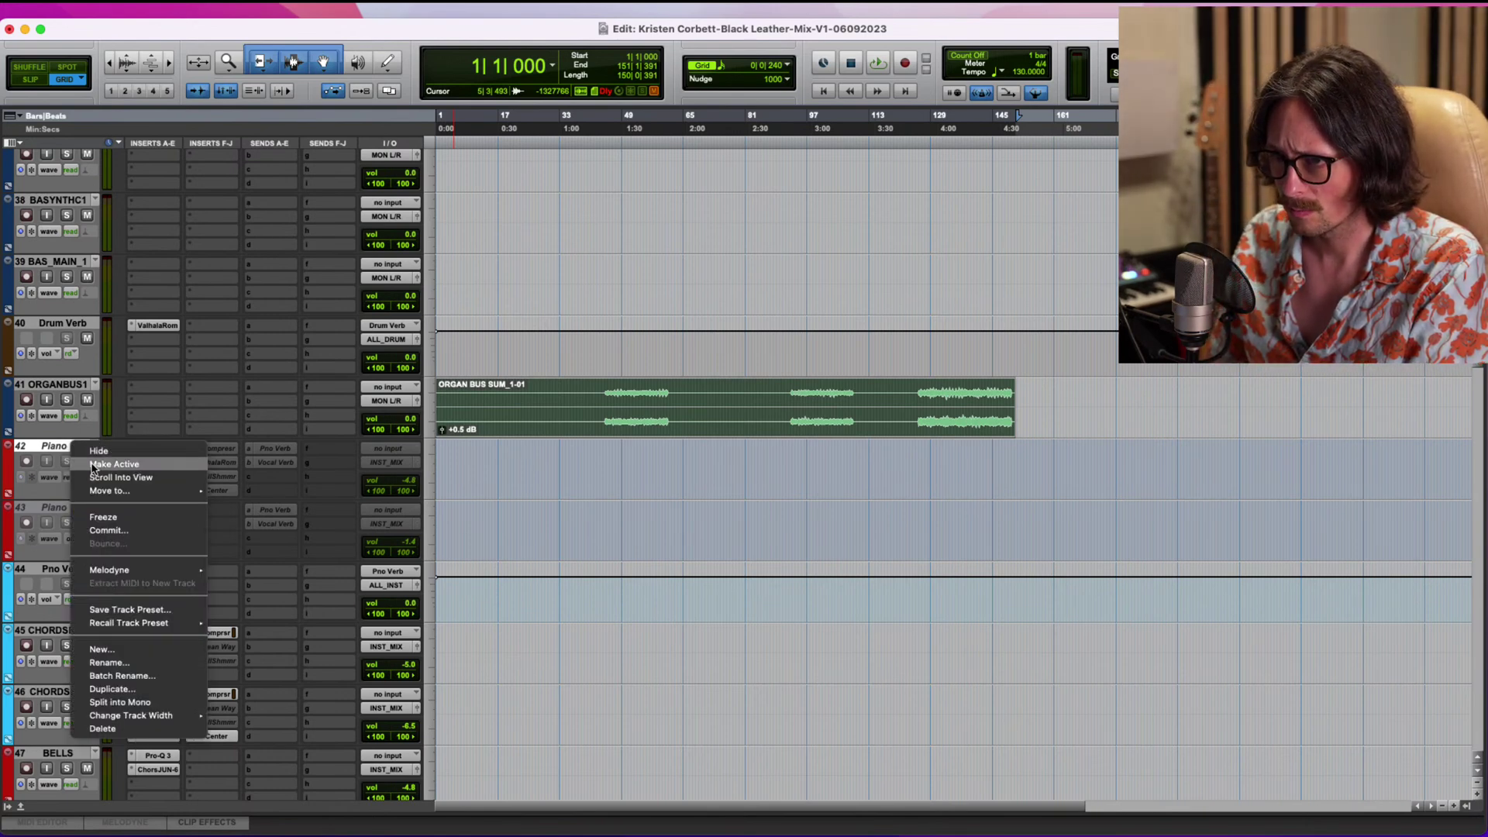
click(94, 465)
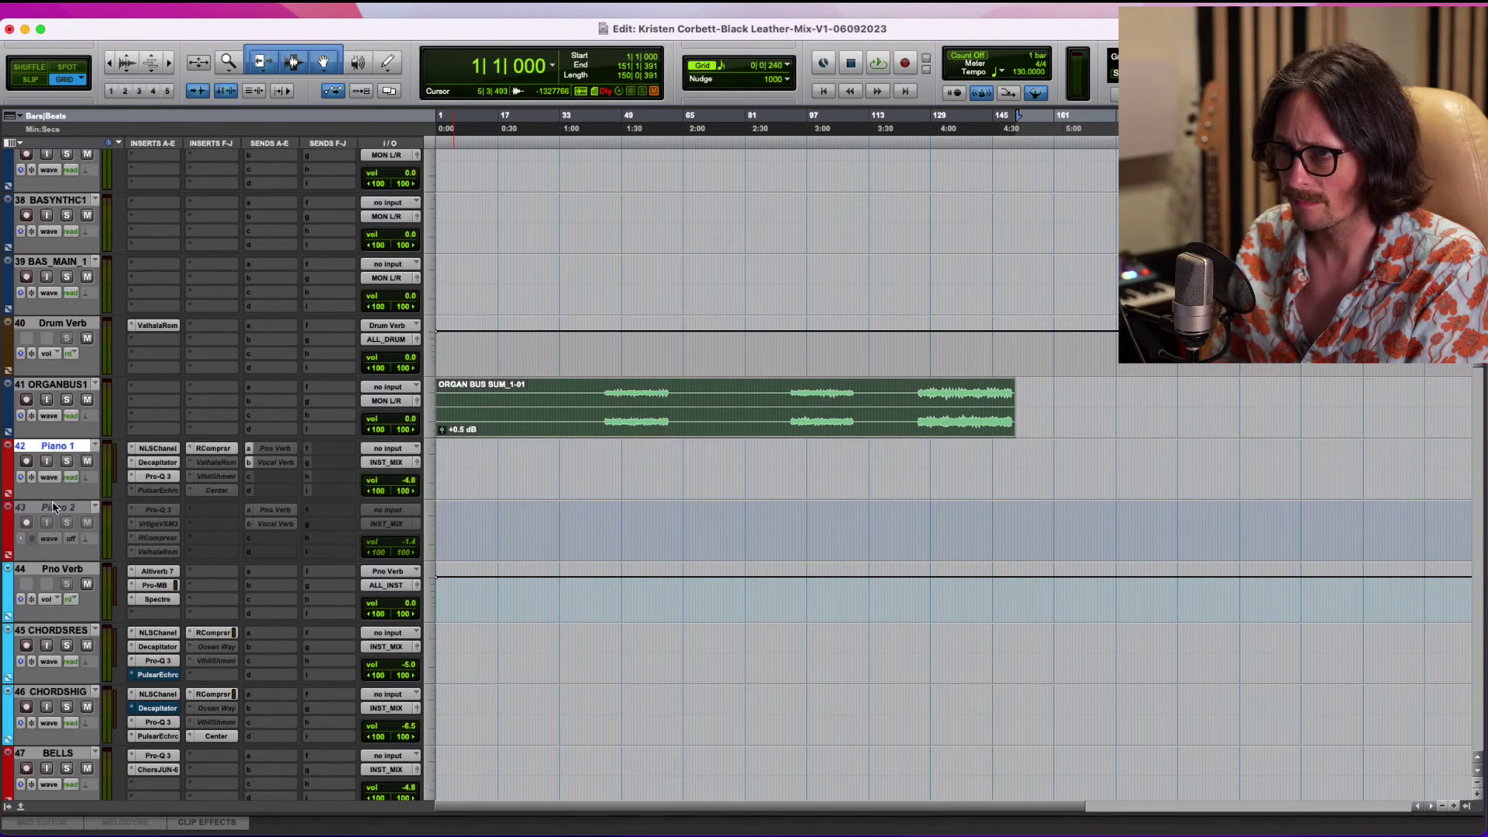
drag(58, 502, 61, 547)
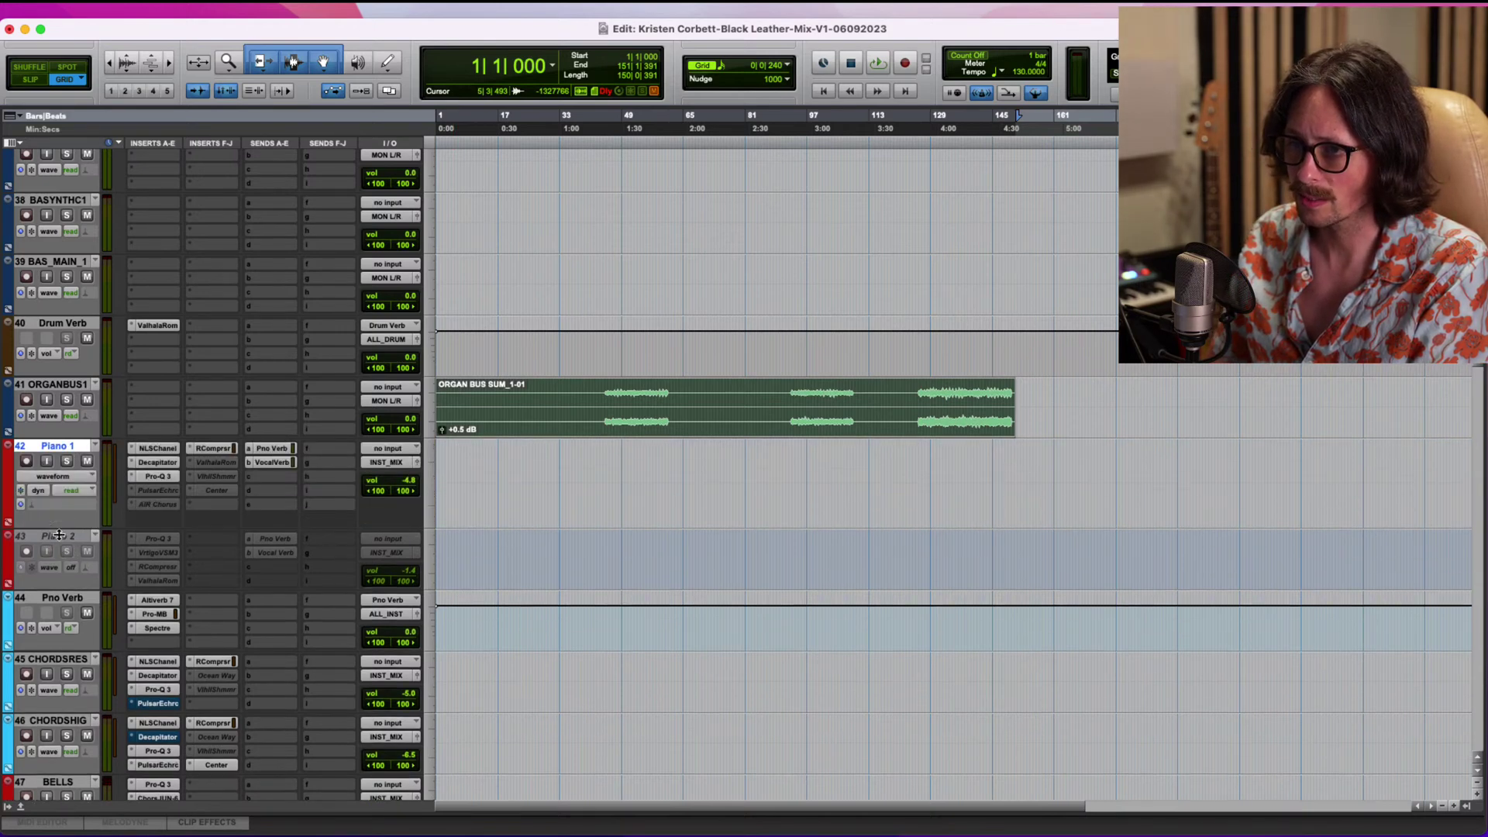
Review the NLS Channel, Decapitator and Pro-Q 3 inserts on the Piano 1 track.
click(158, 450)
click(158, 463)
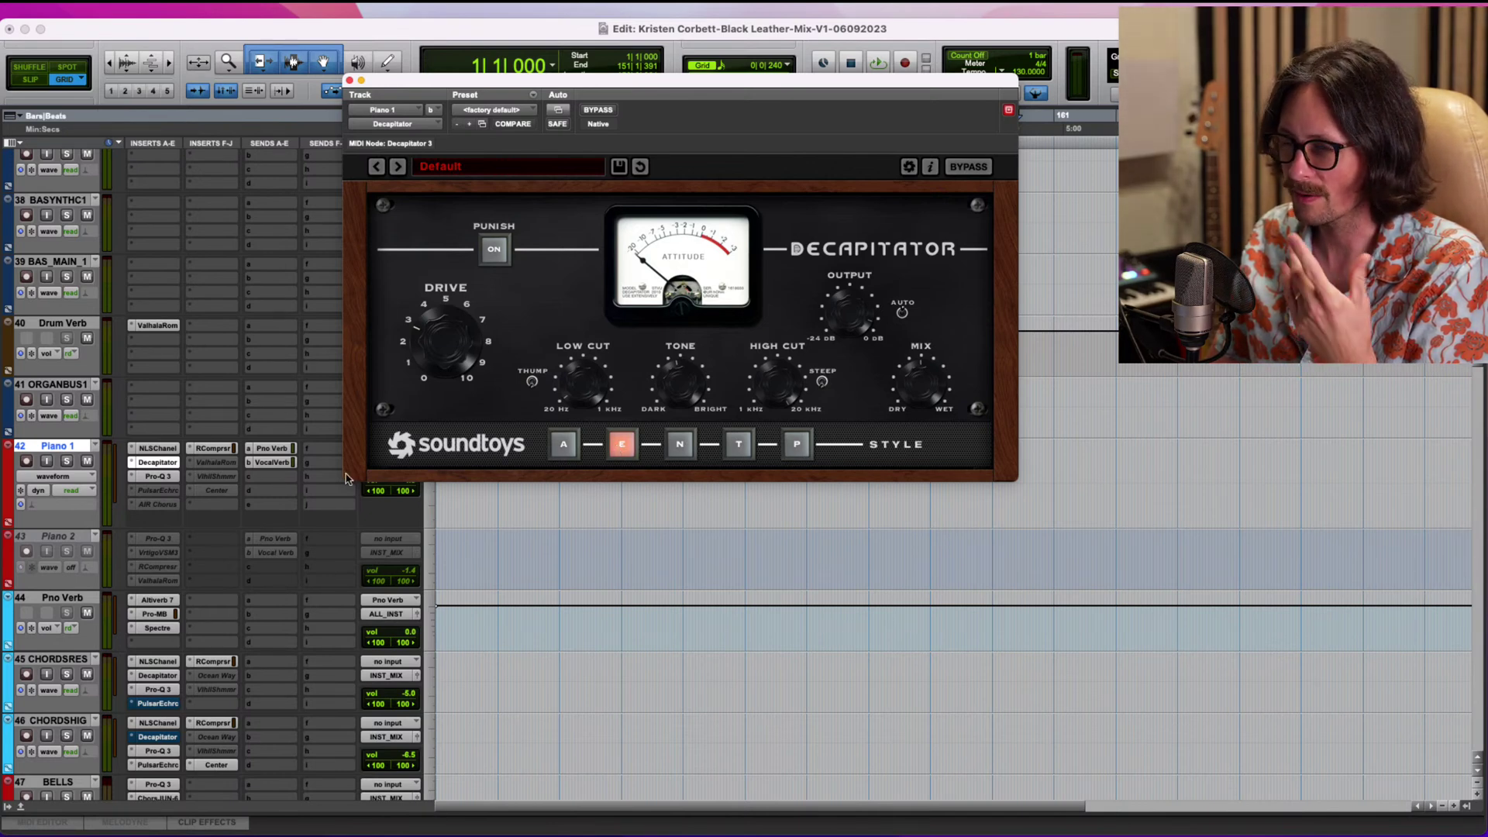
click(159, 476)
mouse_move(568, 290)
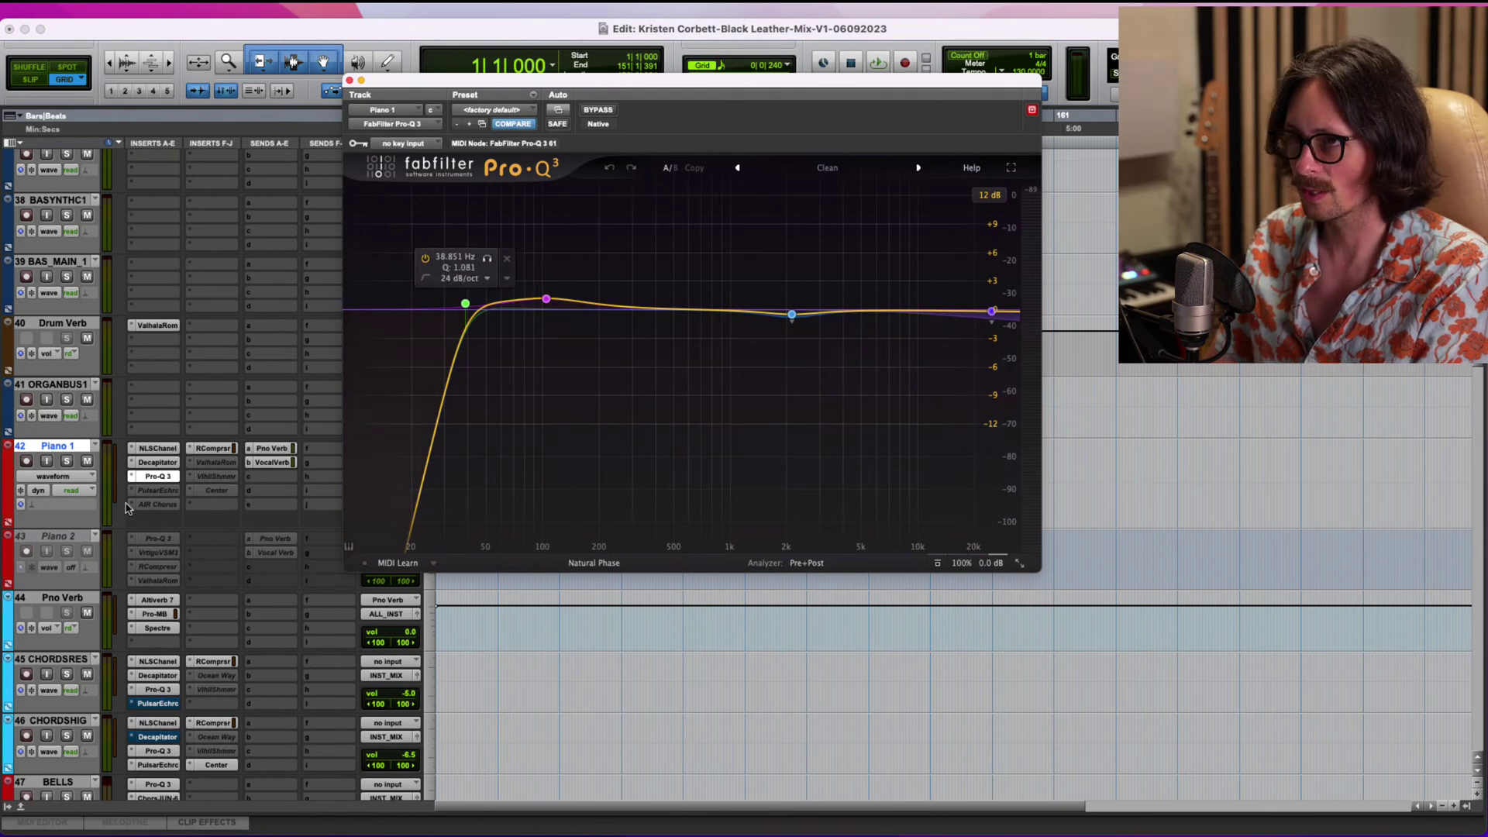
Activate Piano 1's Pulsar Echorec and AIR Chorus inserts in turn to review their settings, making each inactive again.
click(158, 492)
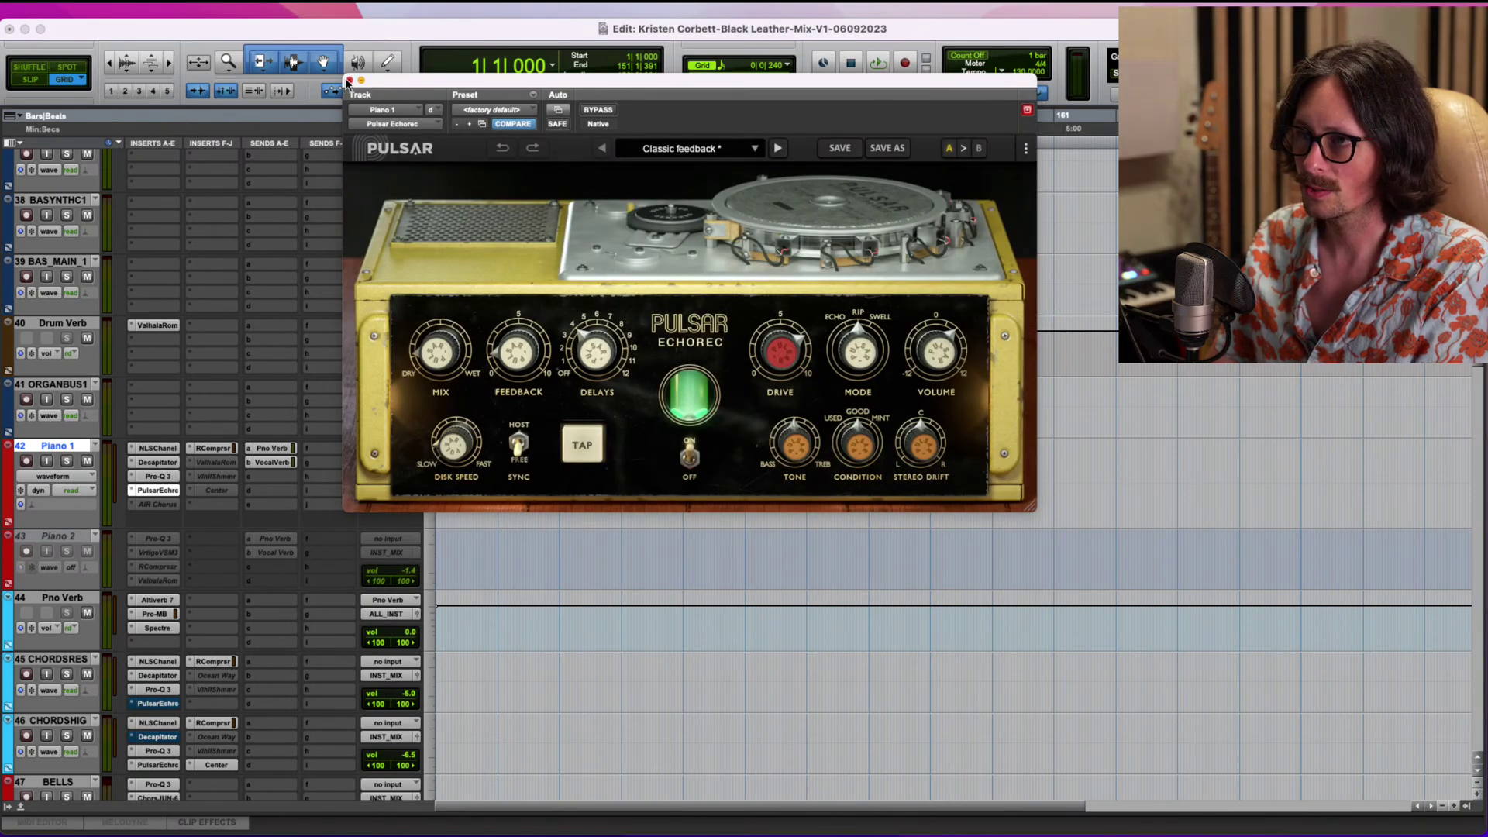
click(349, 80)
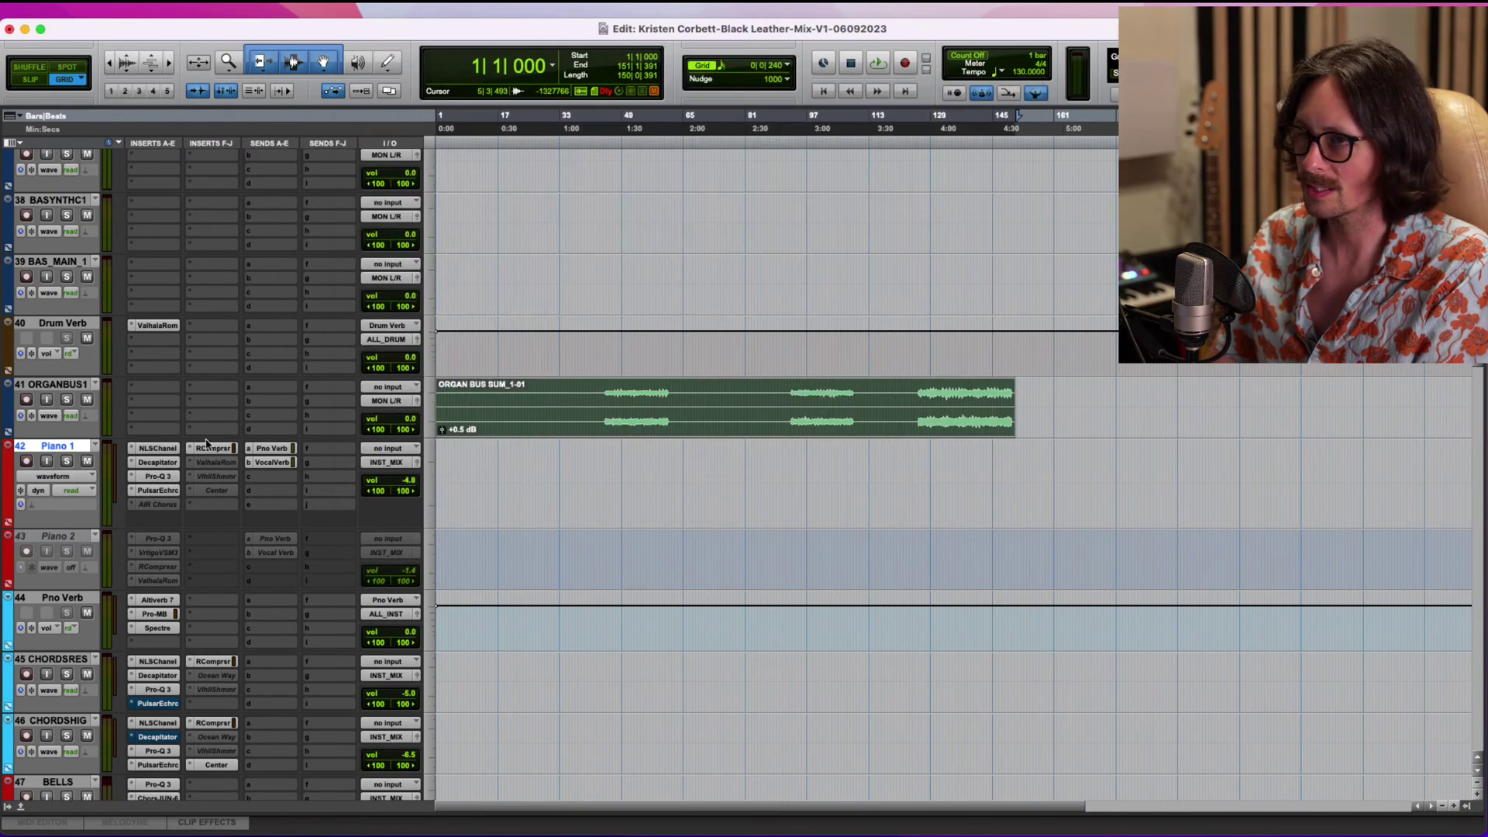
ctrl+super+click(160, 491)
ctrl+super+click(158, 505)
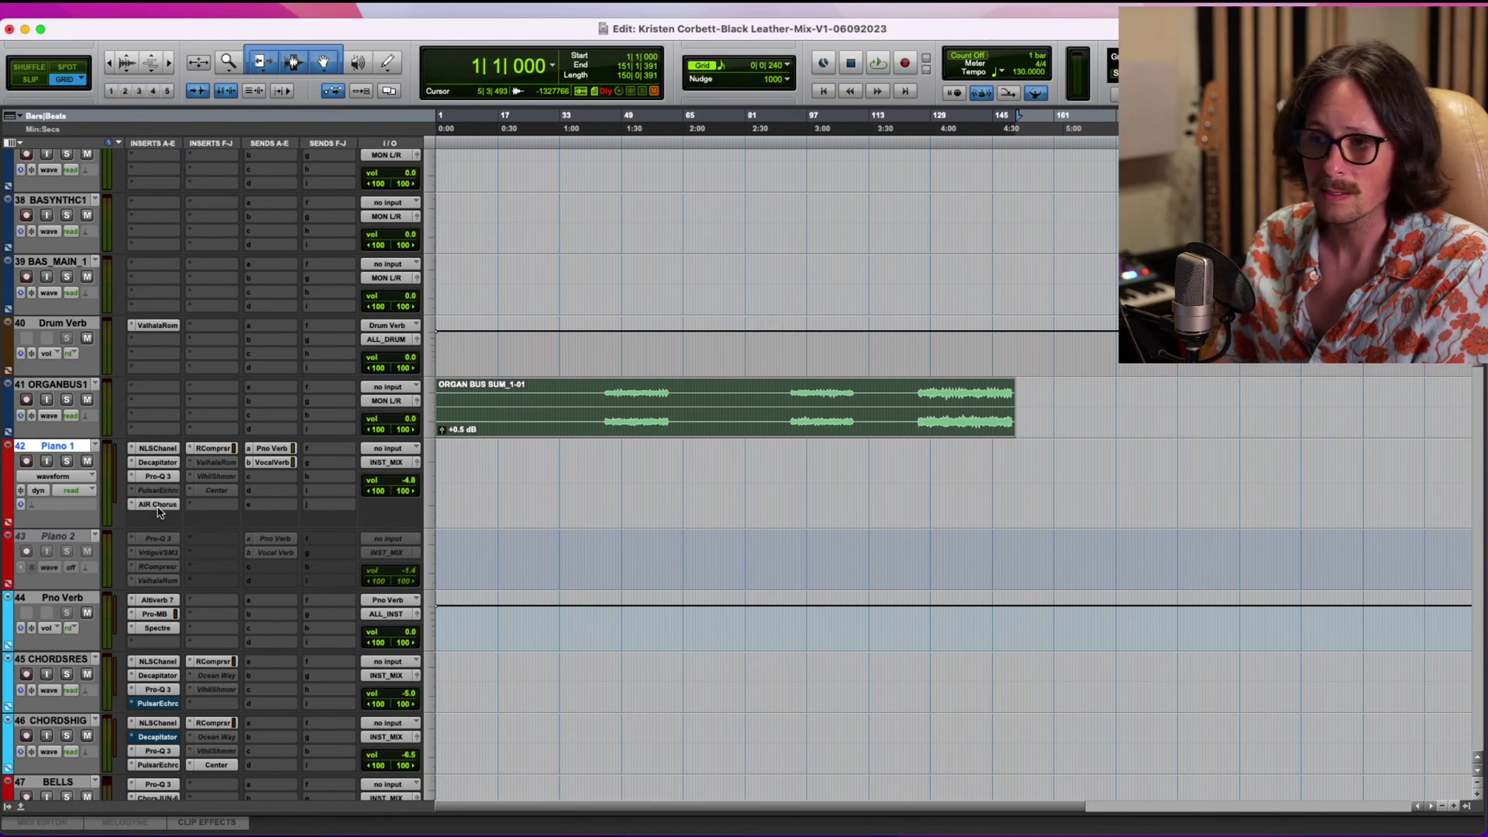
click(158, 505)
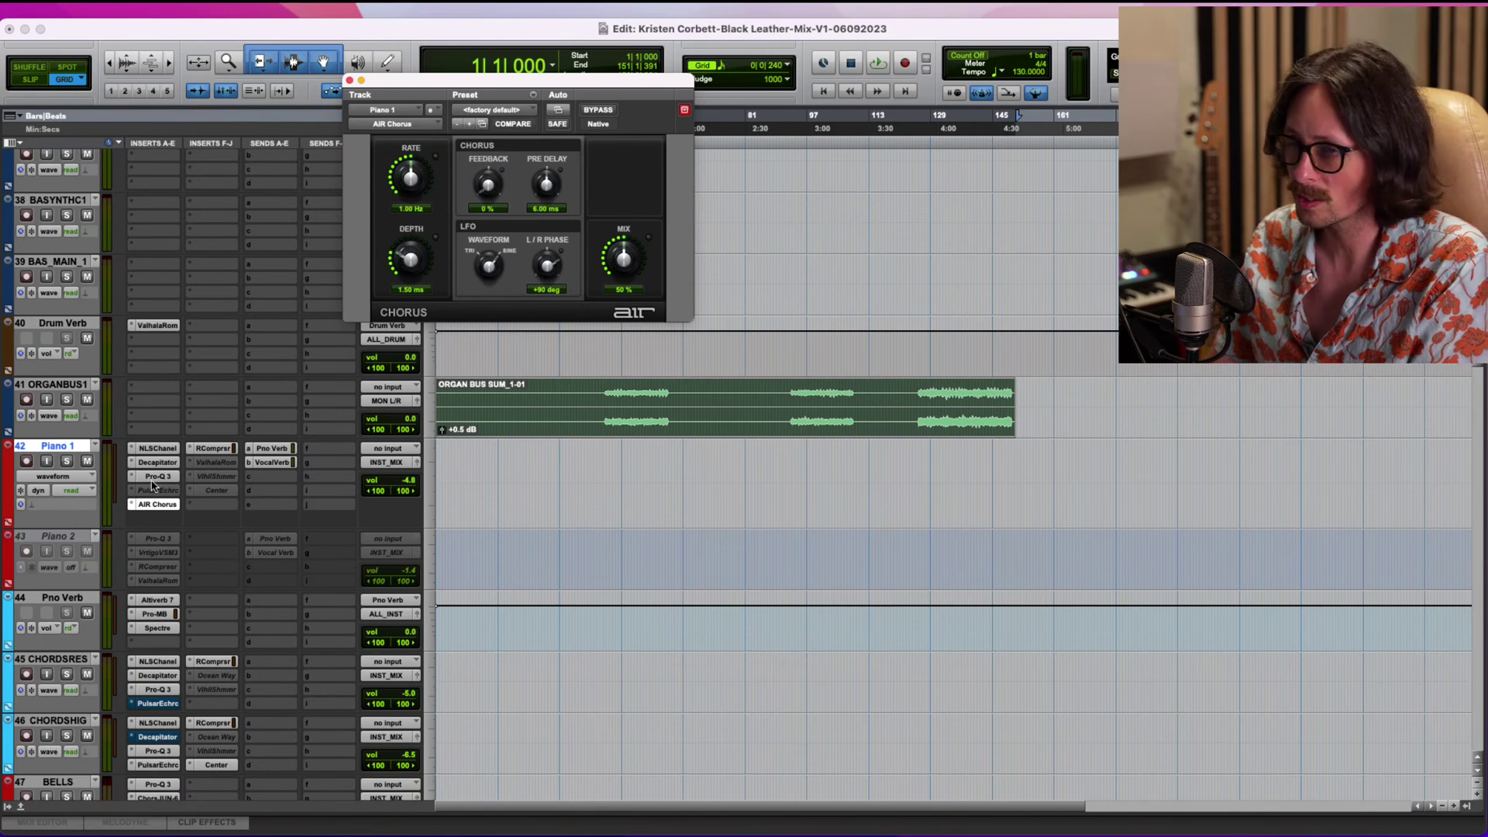
ctrl+super+click(161, 505)
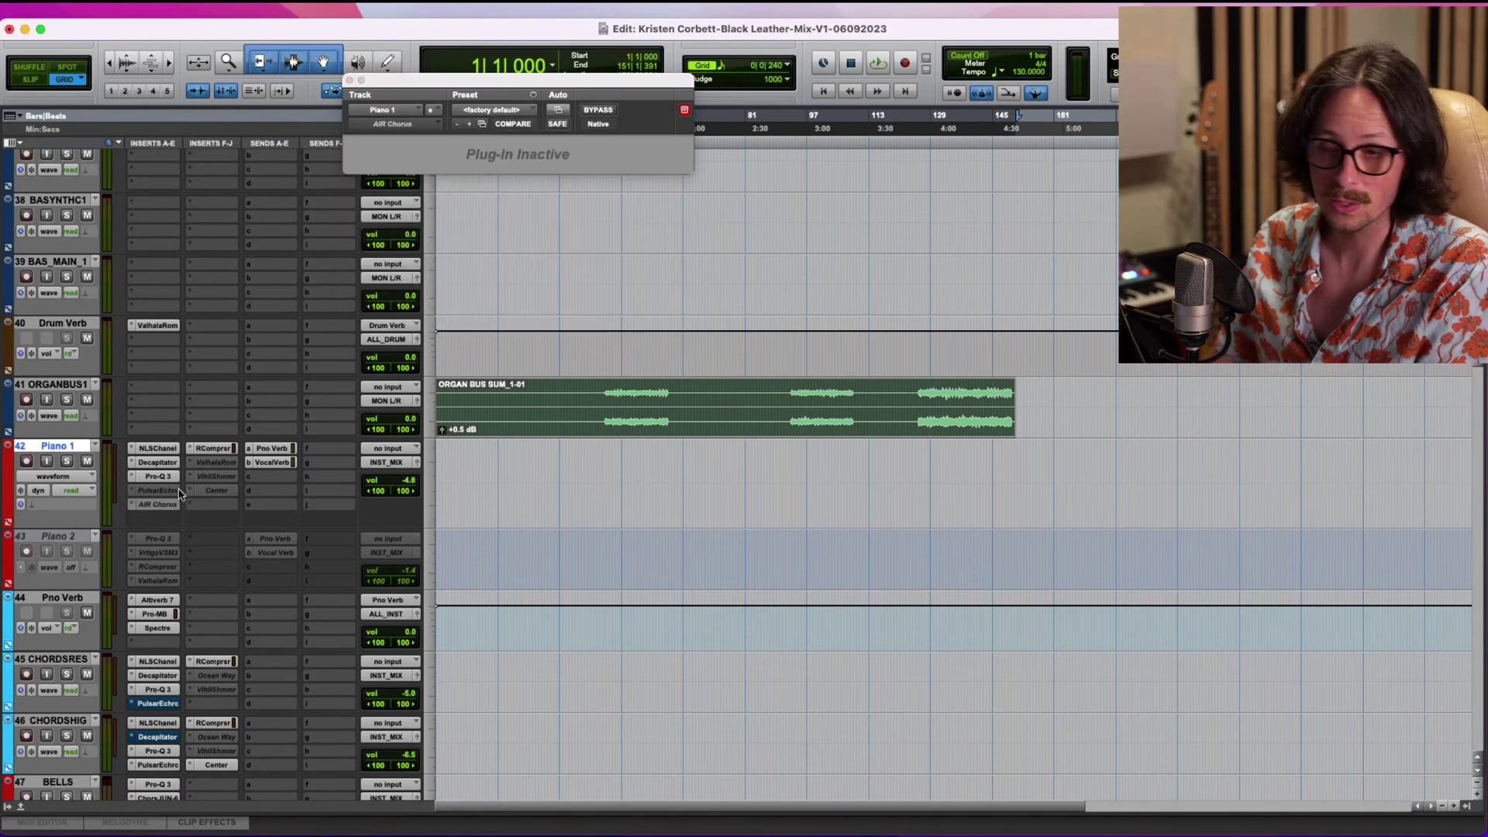
Review the RCompressor insert's settings on the Piano 1 track and close the plug-in.
click(223, 450)
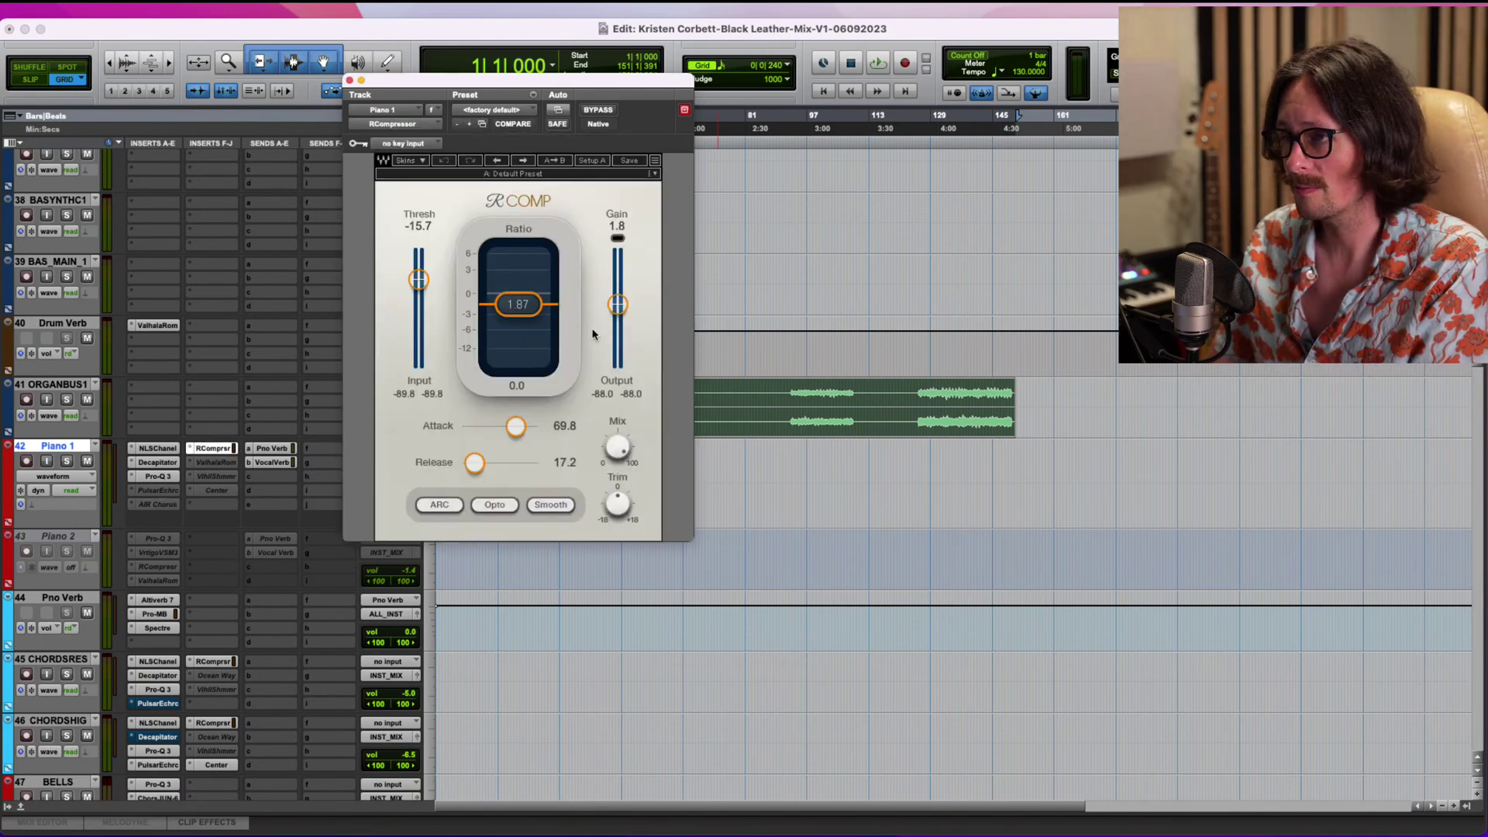
drag(448, 77, 509, 31)
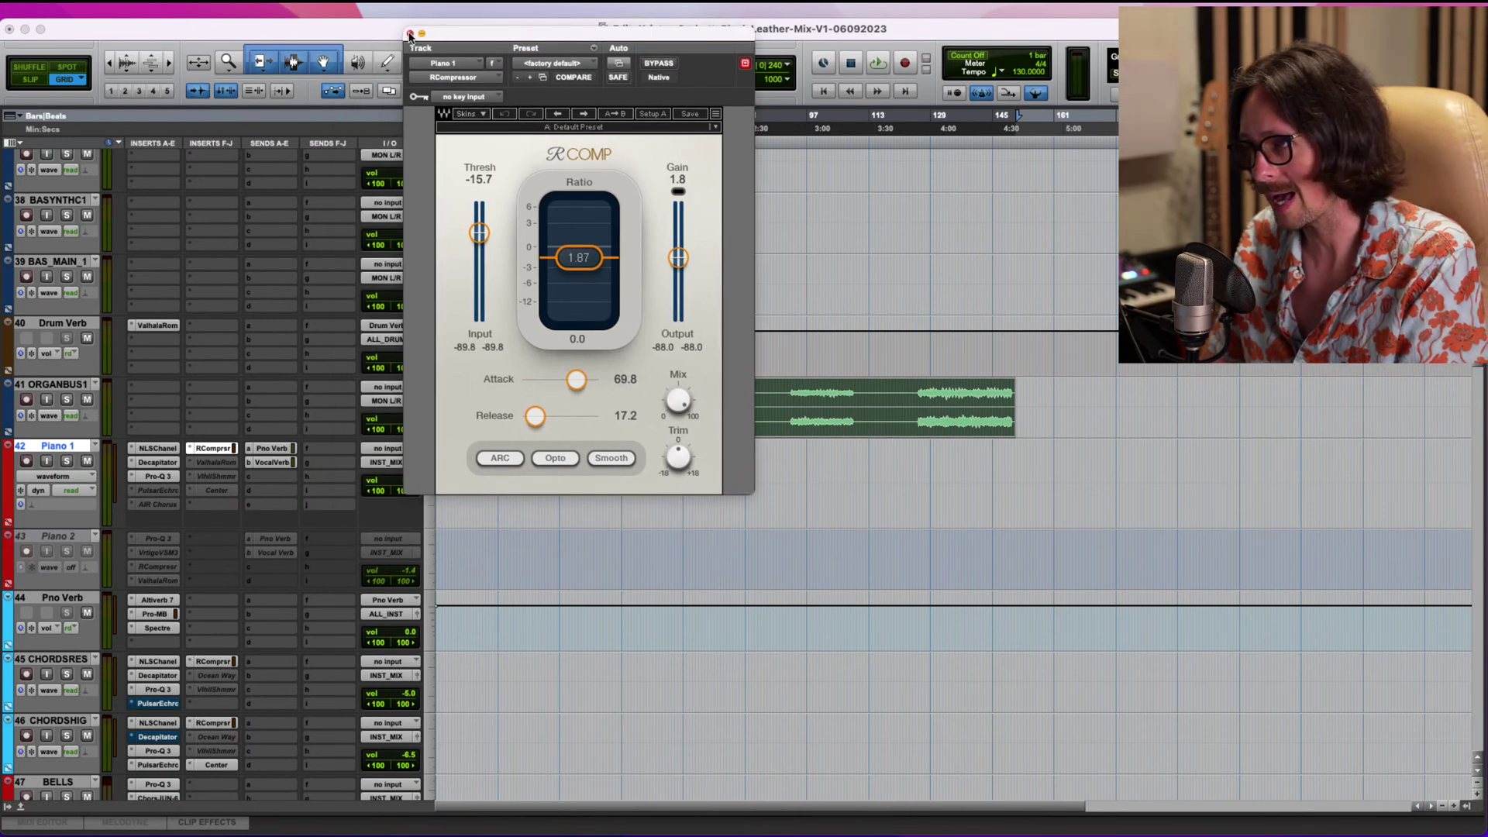
click(410, 34)
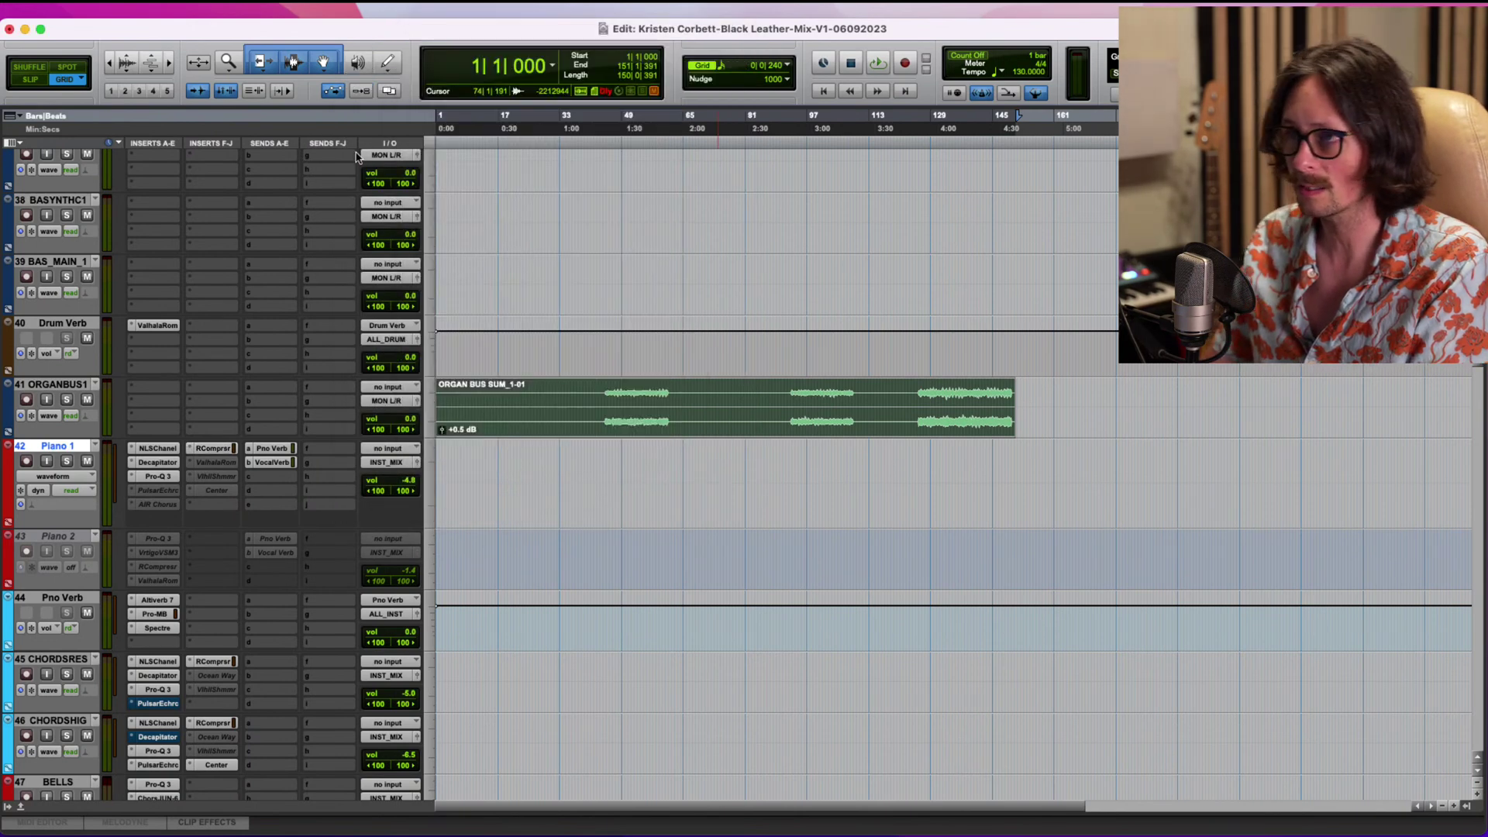
Inspect the ValhallaRoom, ValhallaShimmer and Center inserts on the Piano 1 track, making each one inactive again.
click(216, 462)
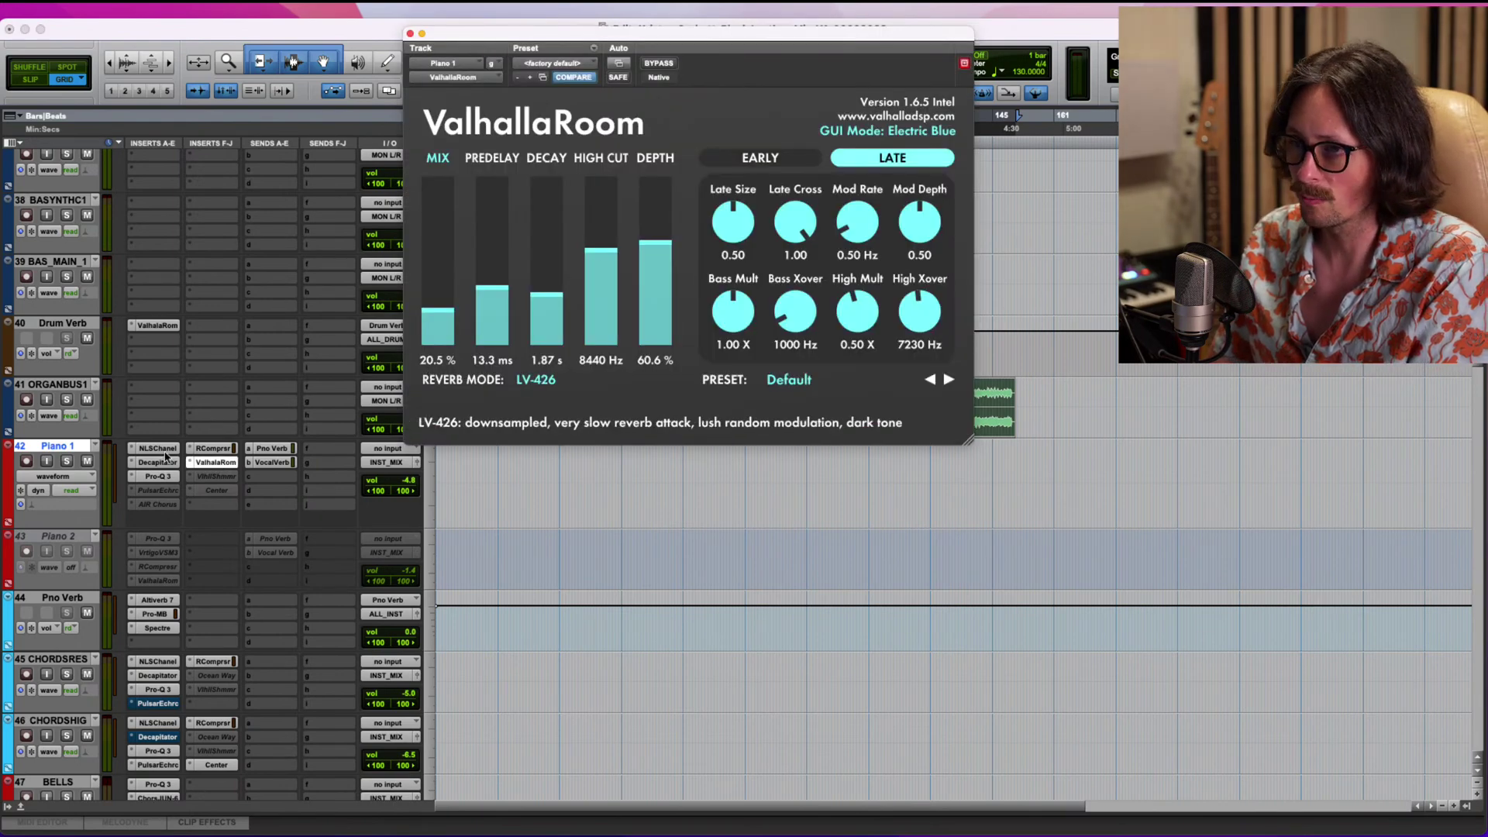
ctrl+super+click(203, 463)
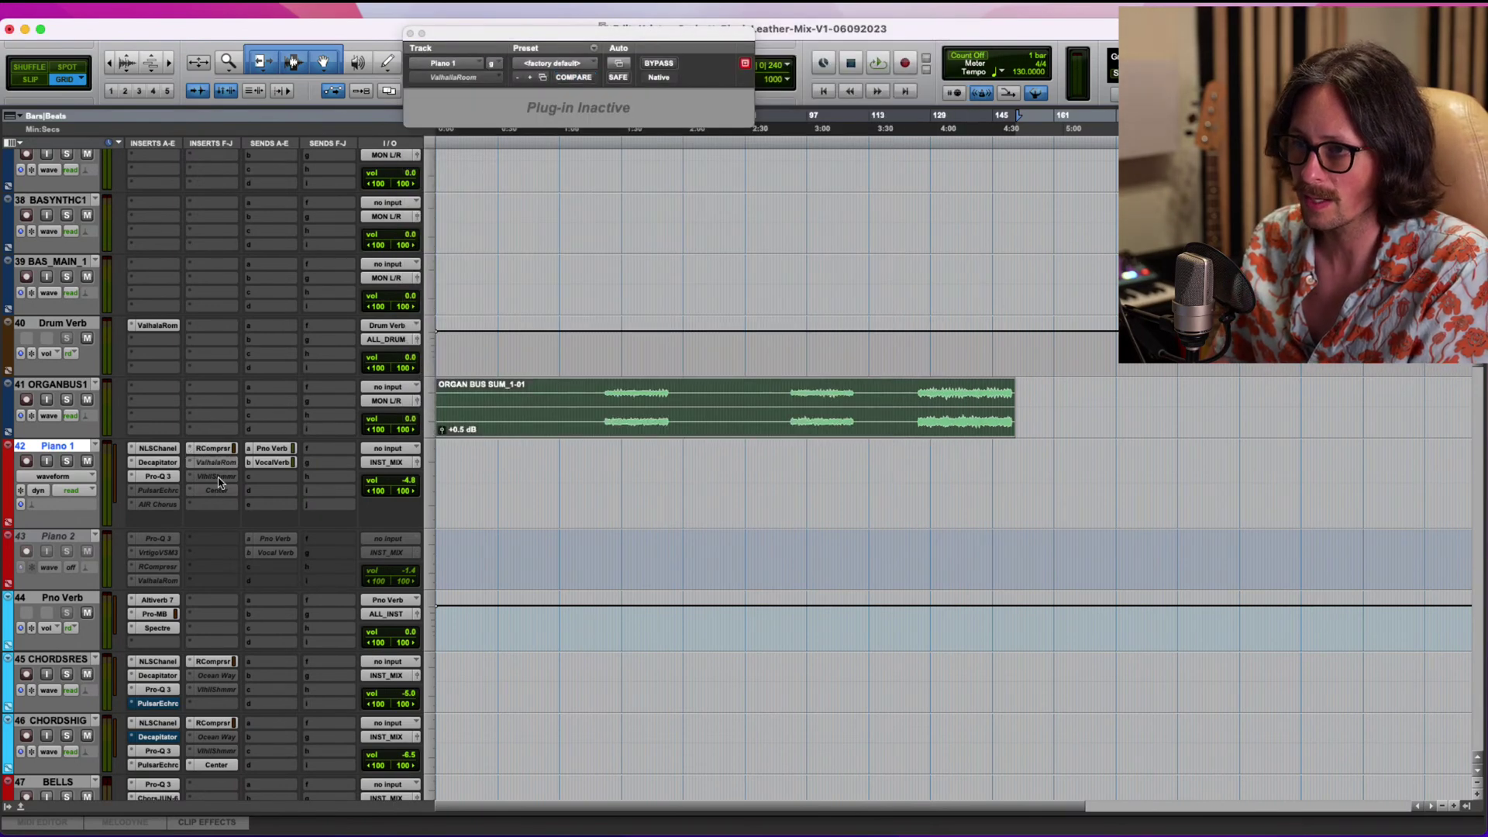
click(217, 477)
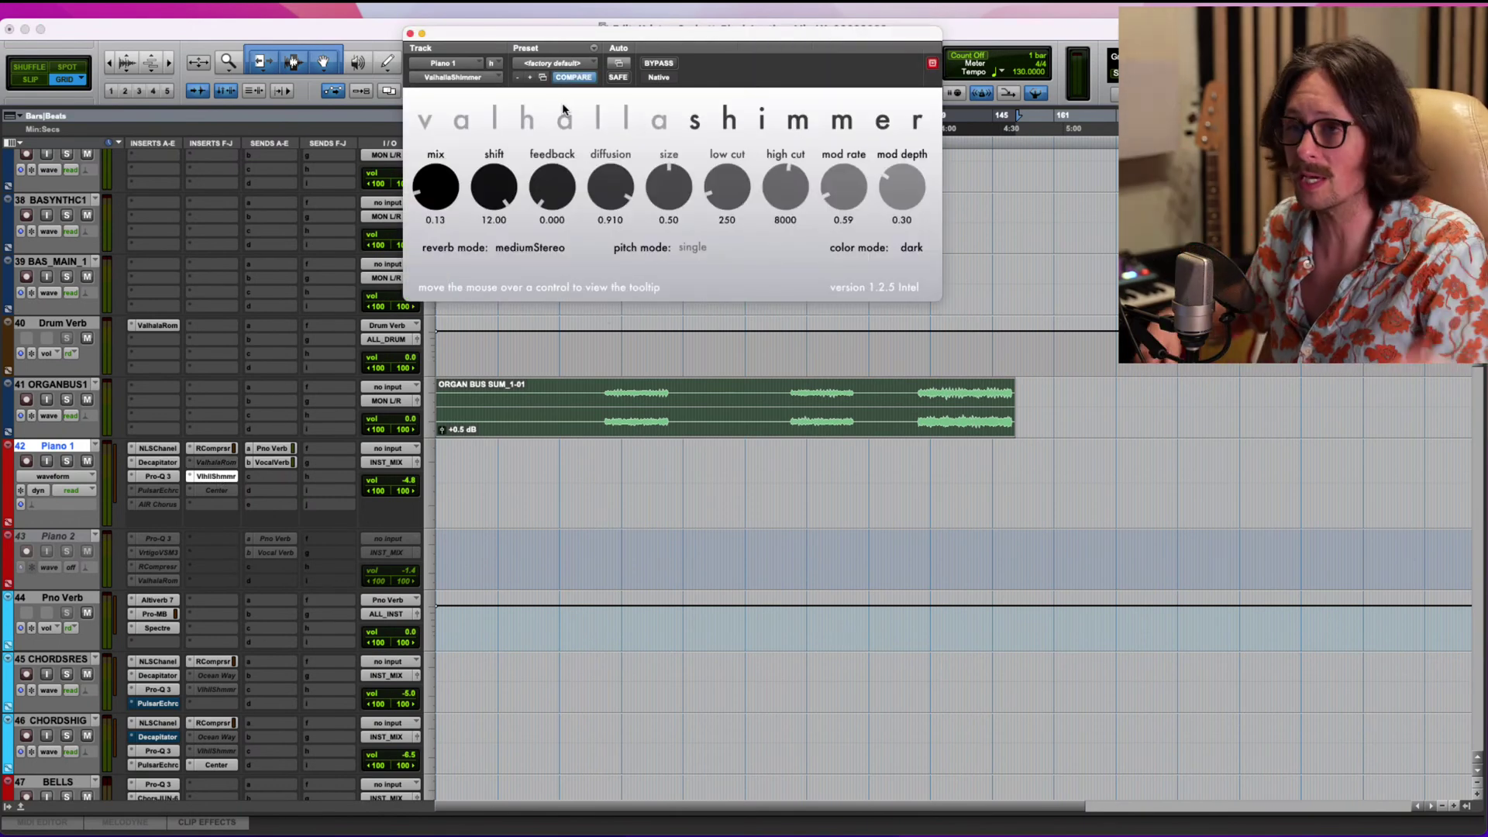
ctrl+super+click(218, 477)
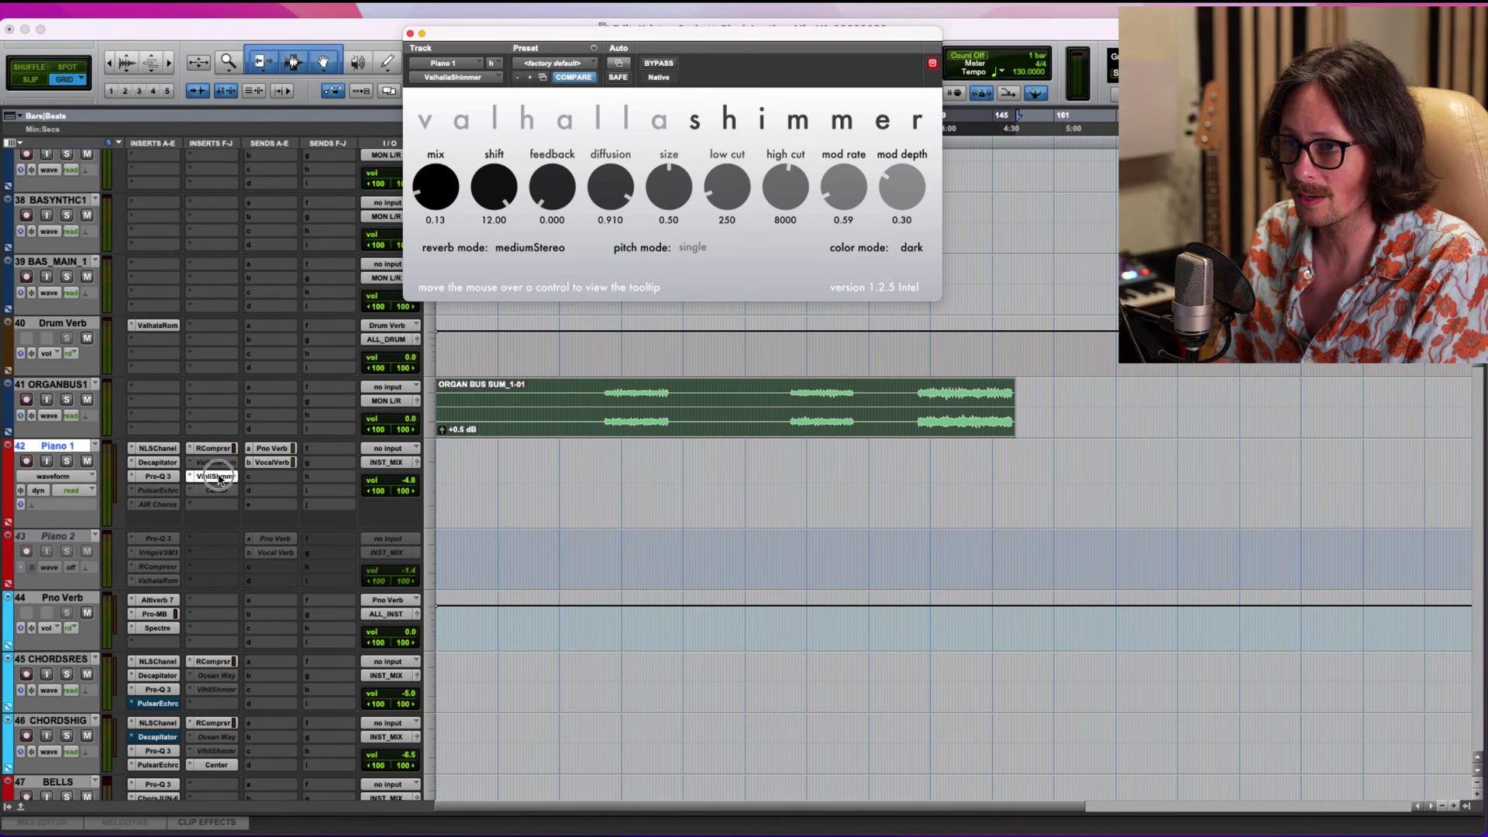
ctrl+super+click(217, 492)
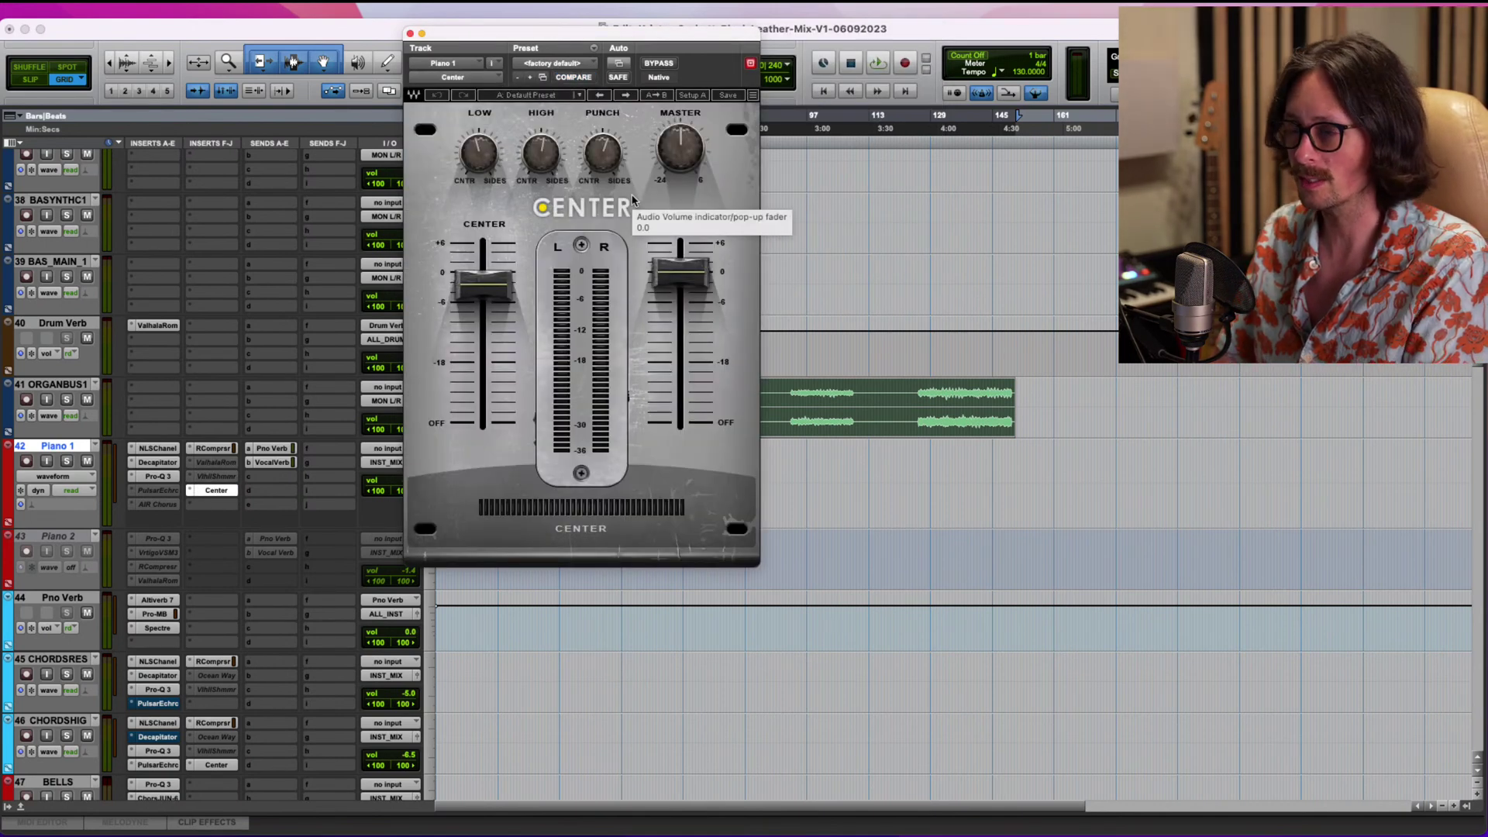
ctrl+super+click(216, 493)
Mute the Pno Verb and Vocal Verb sends on the Piano 1 track.
click(273, 449)
click(273, 462)
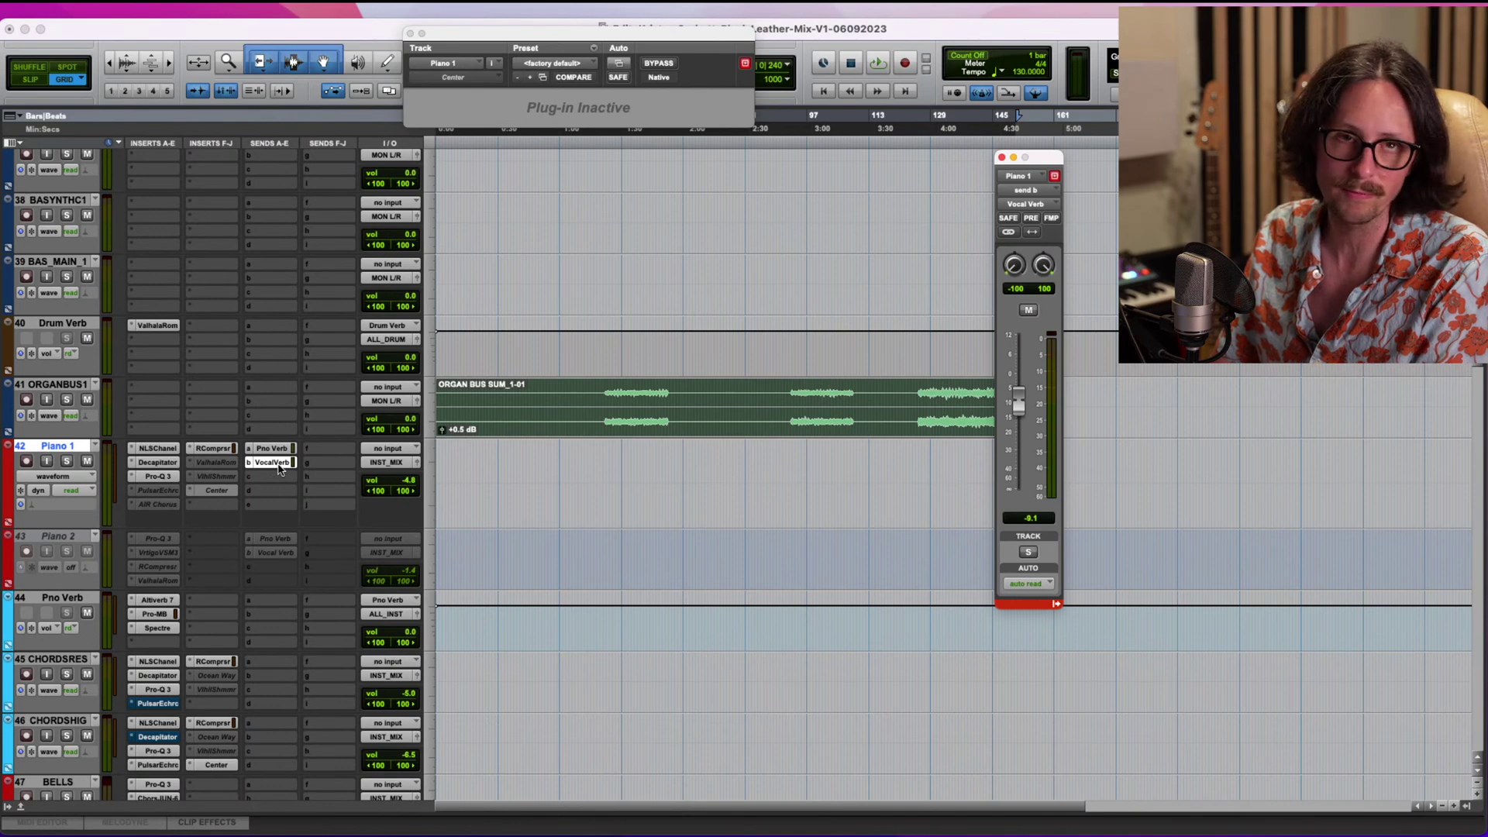
super+click(279, 465)
super+click(277, 452)
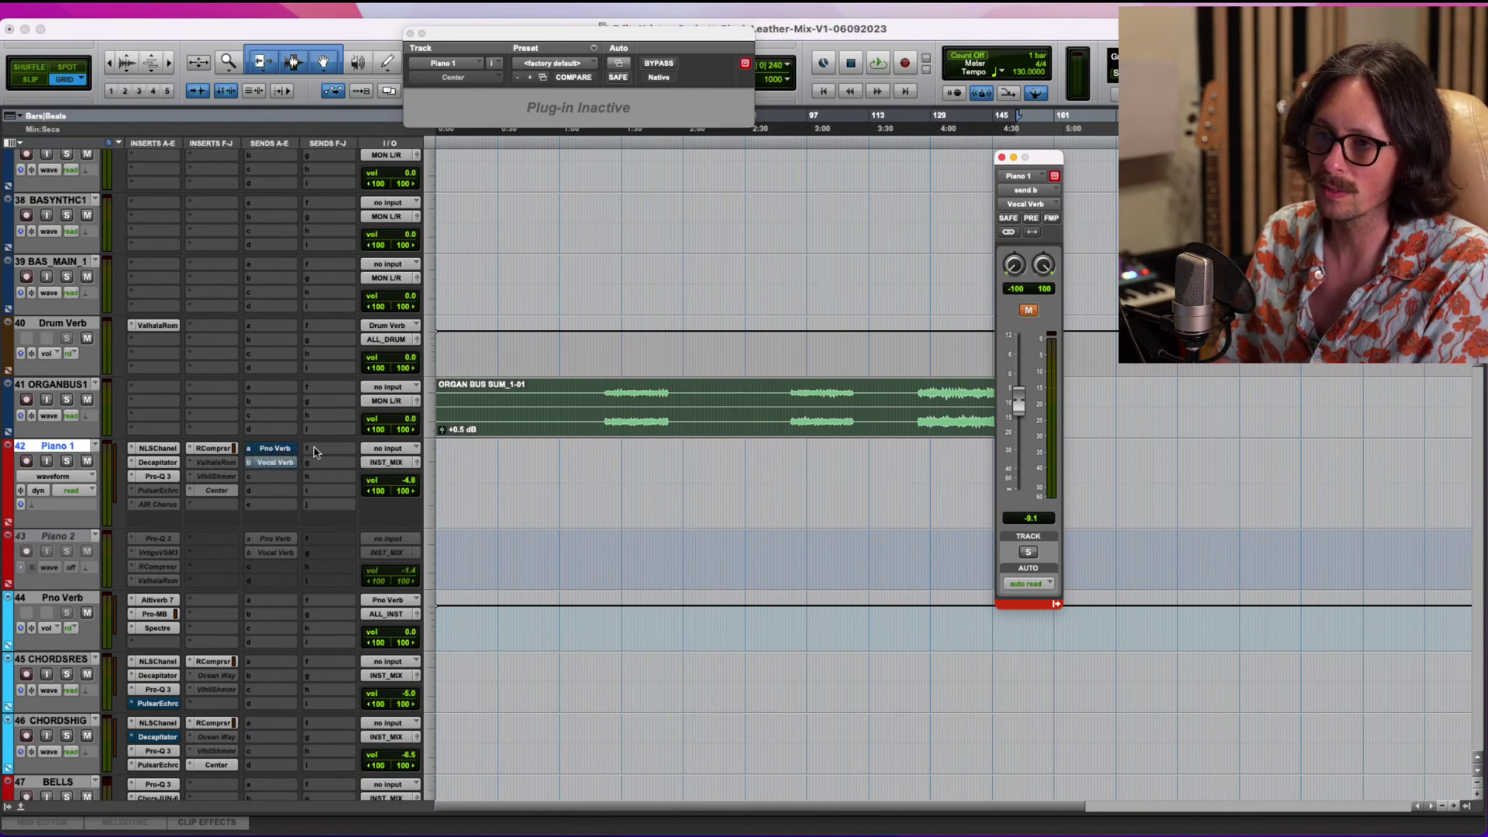
Examine the Altiverb 7, Pro-MB and Spectre settings on the Pno Verb track.
scroll(360, 475, down, 3)
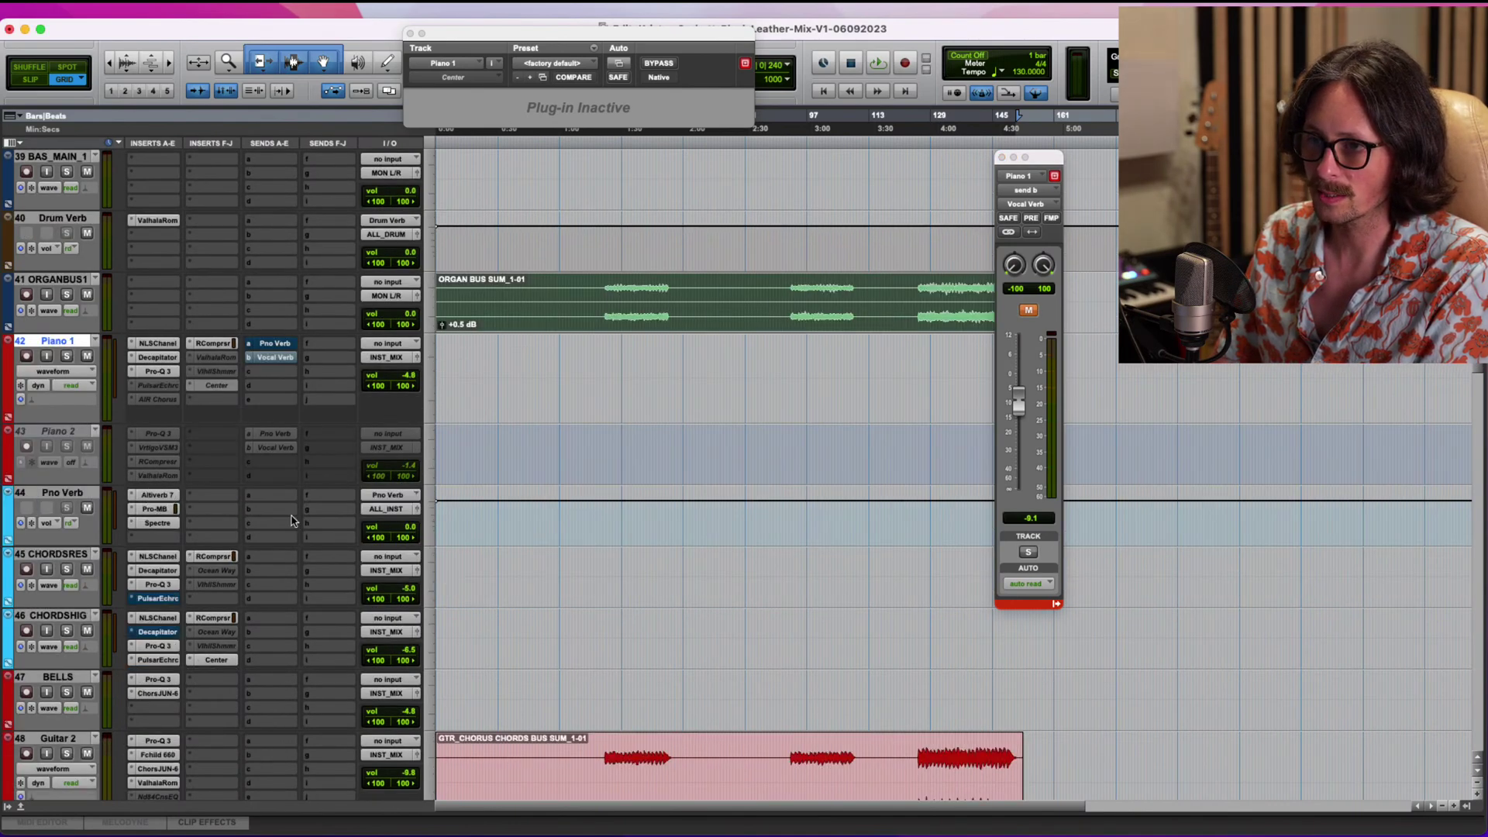
click(156, 495)
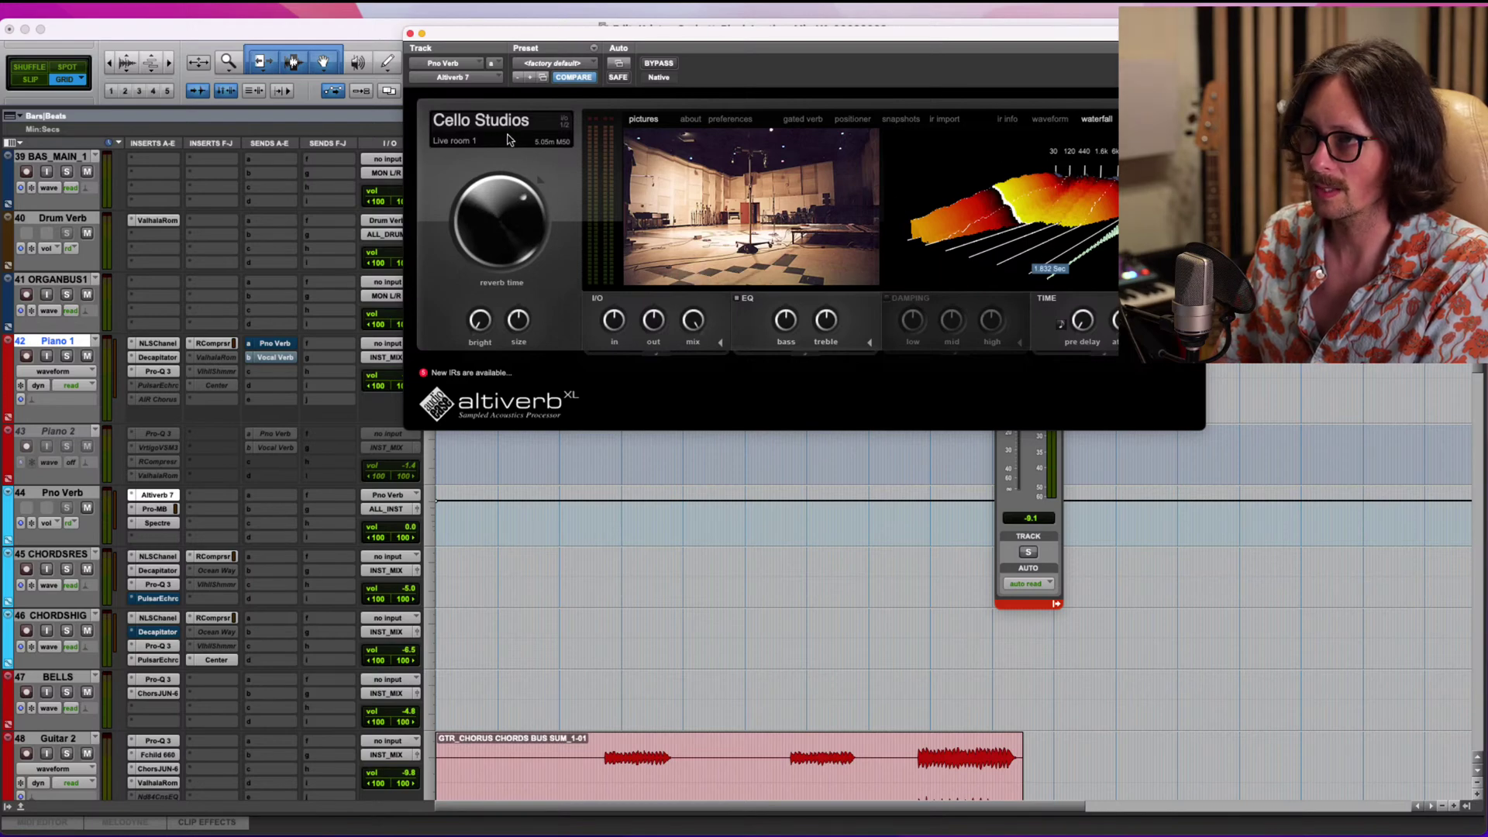
click(158, 509)
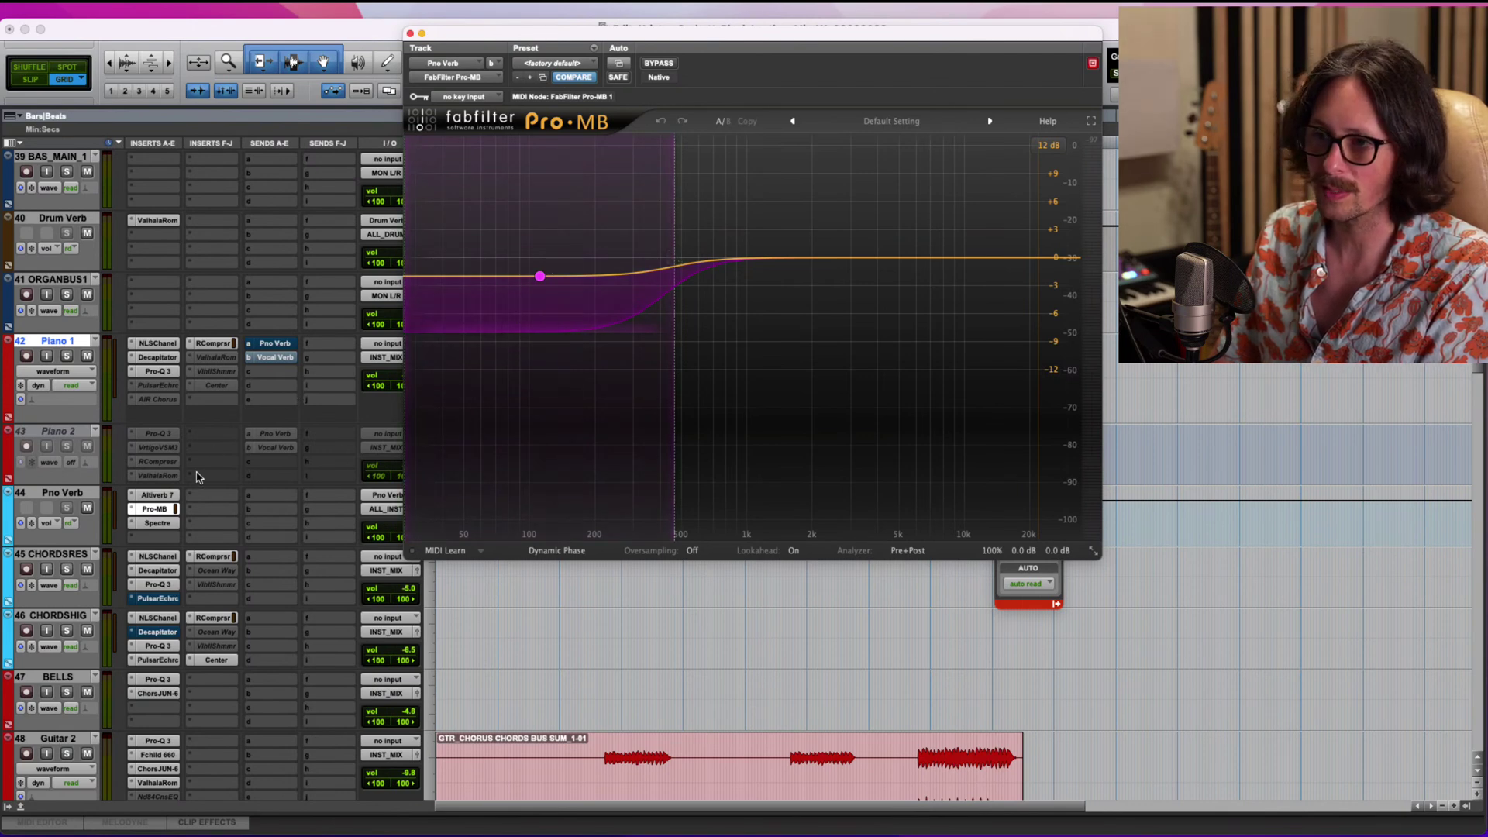
click(154, 494)
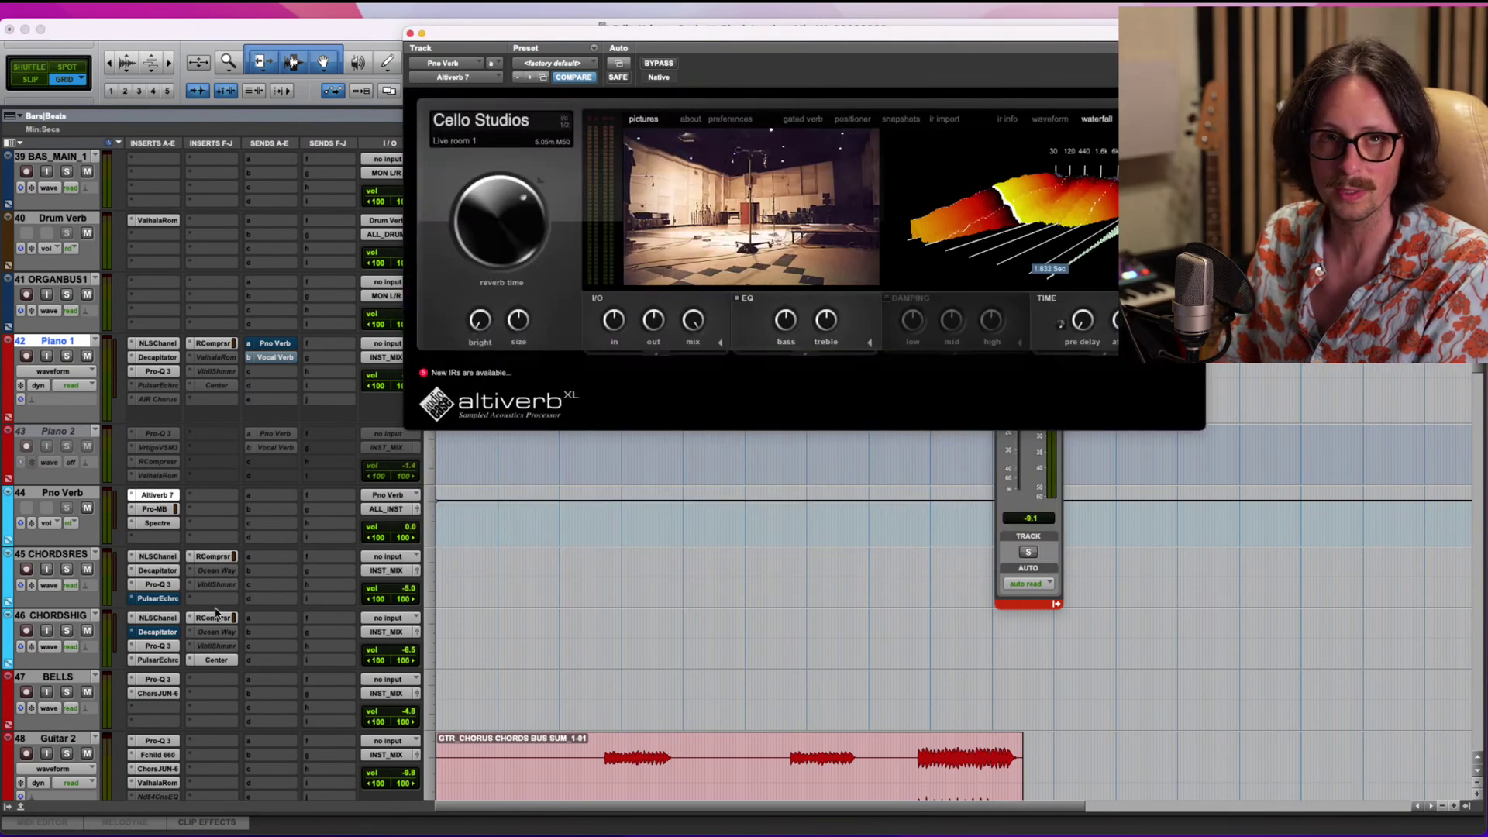
click(154, 510)
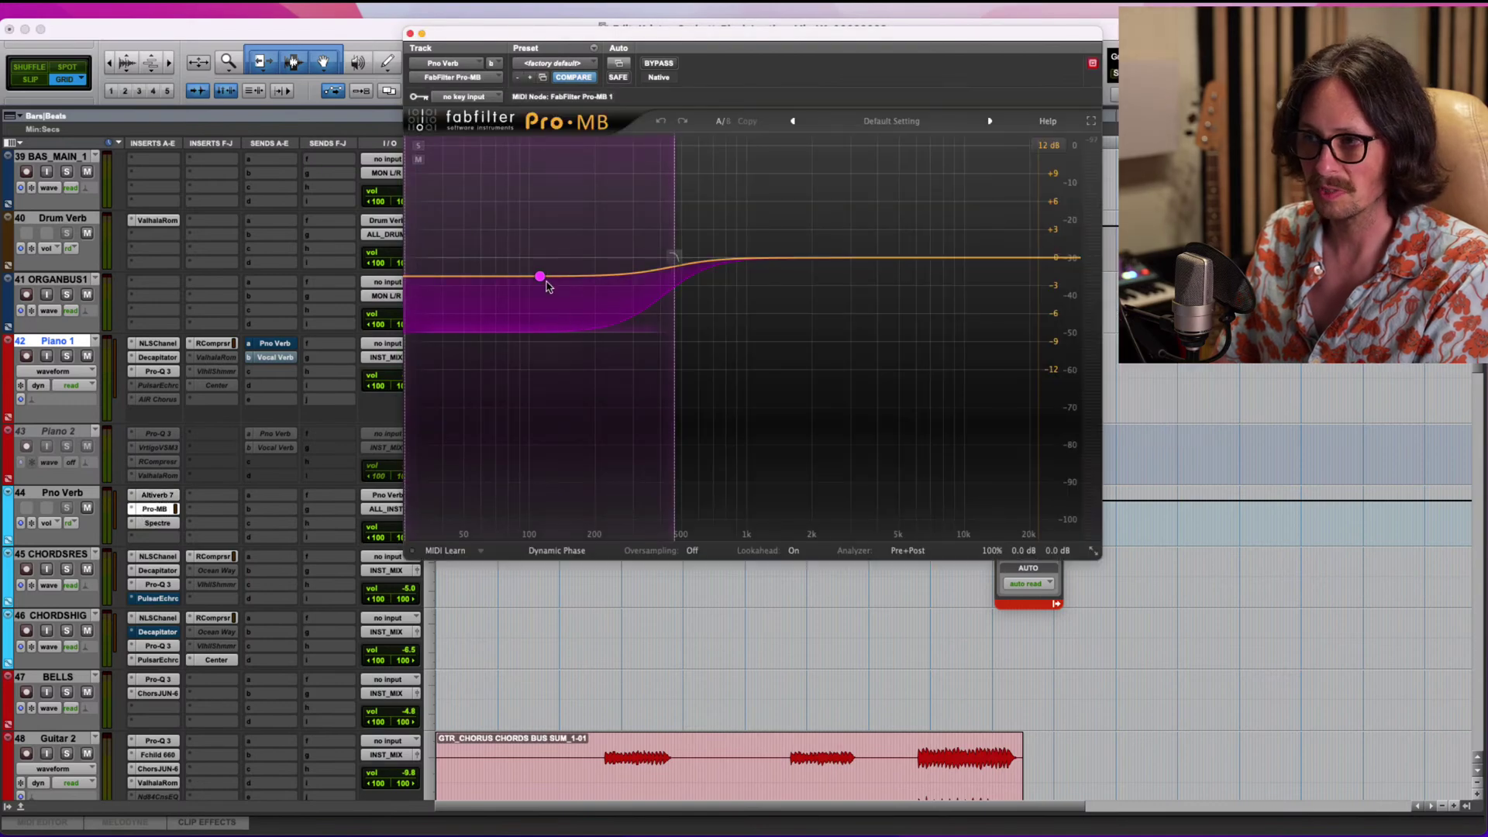
click(158, 524)
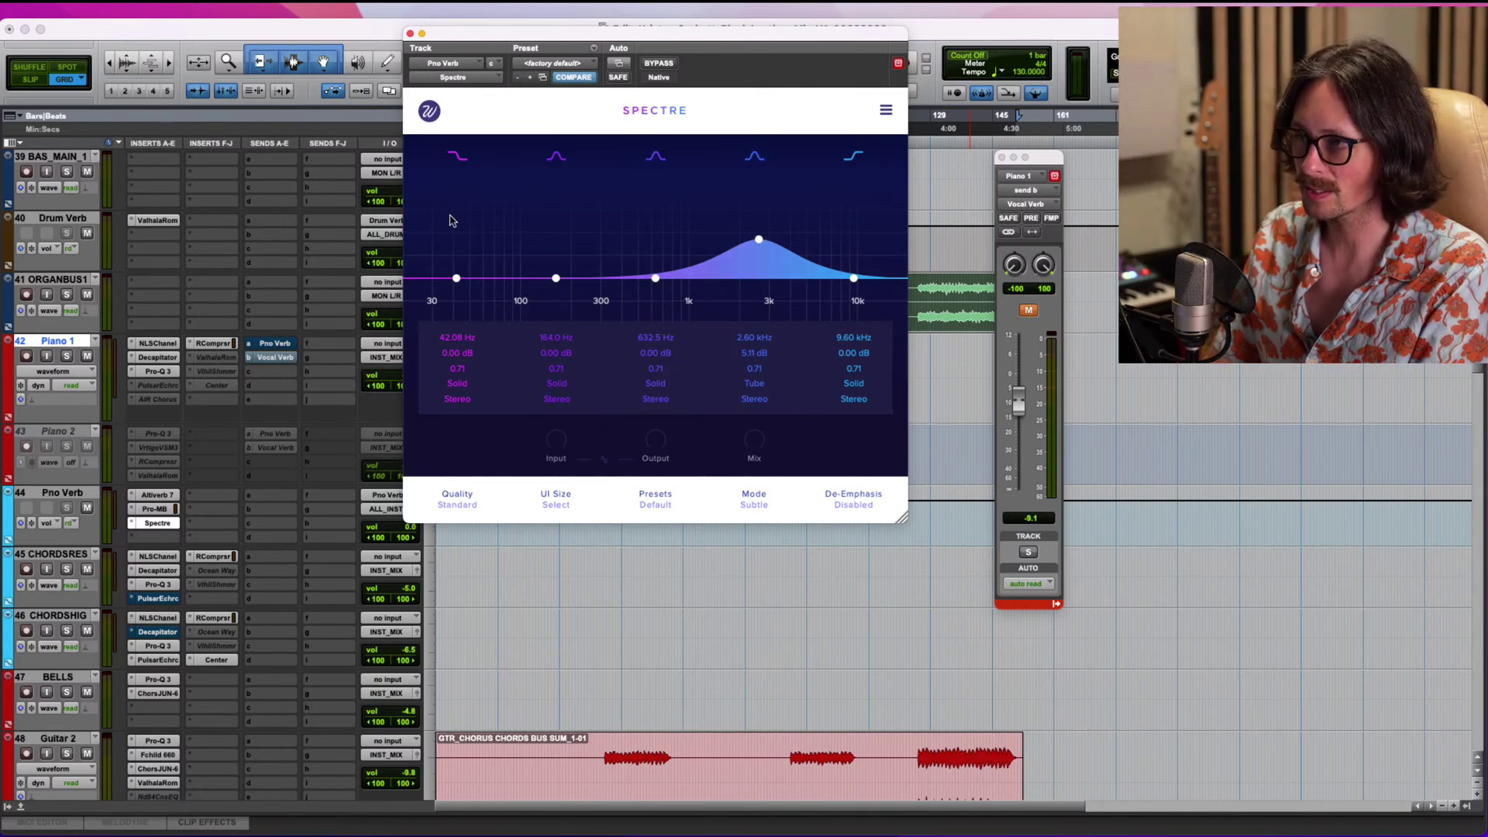
click(410, 34)
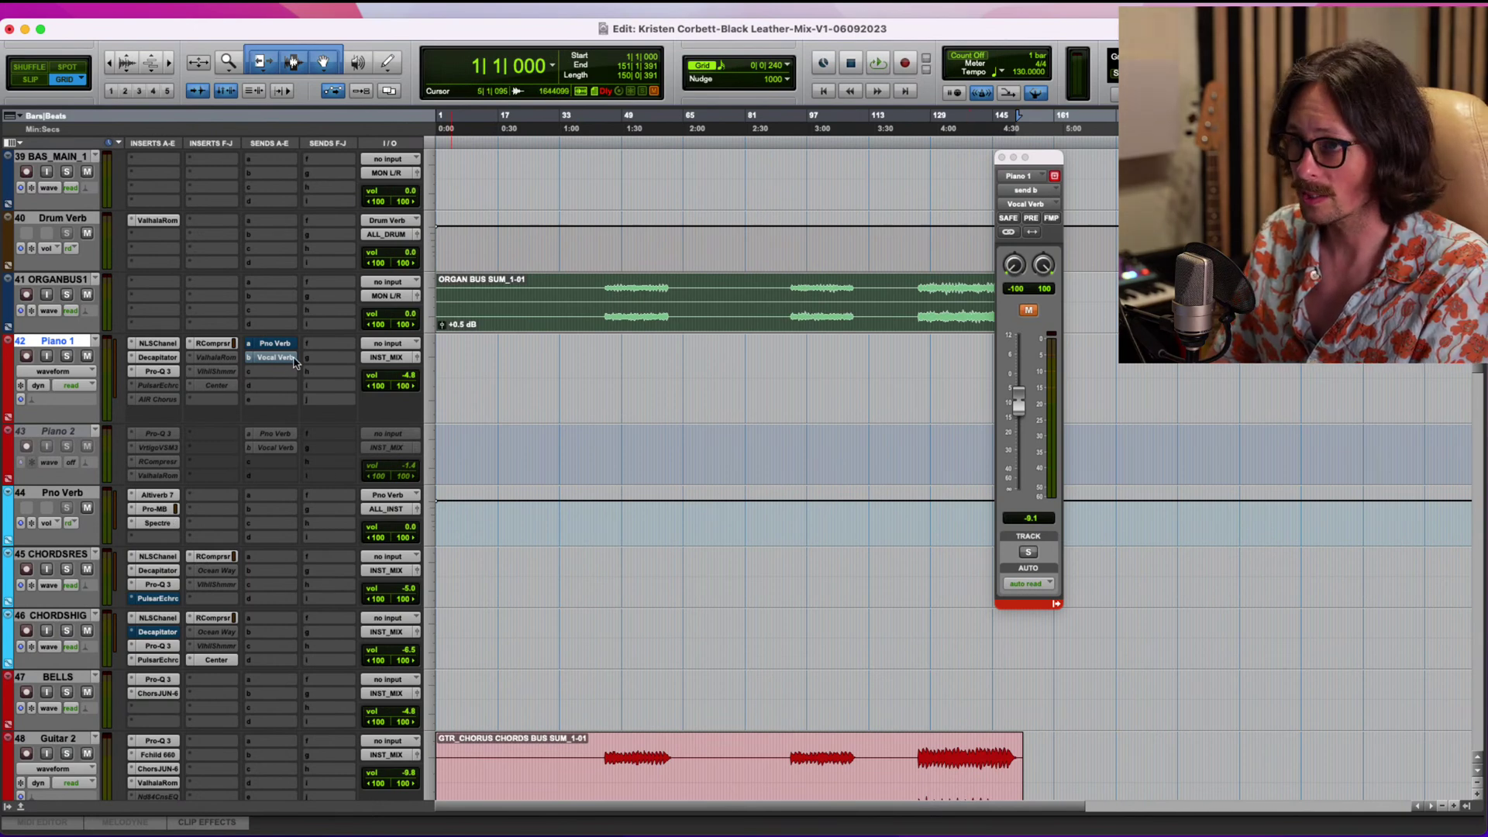
Move the ORGAN BUS SUM clip onto the Piano 1 track and play it soloed from bar 44.
drag(648, 324, 602, 394)
click(604, 373)
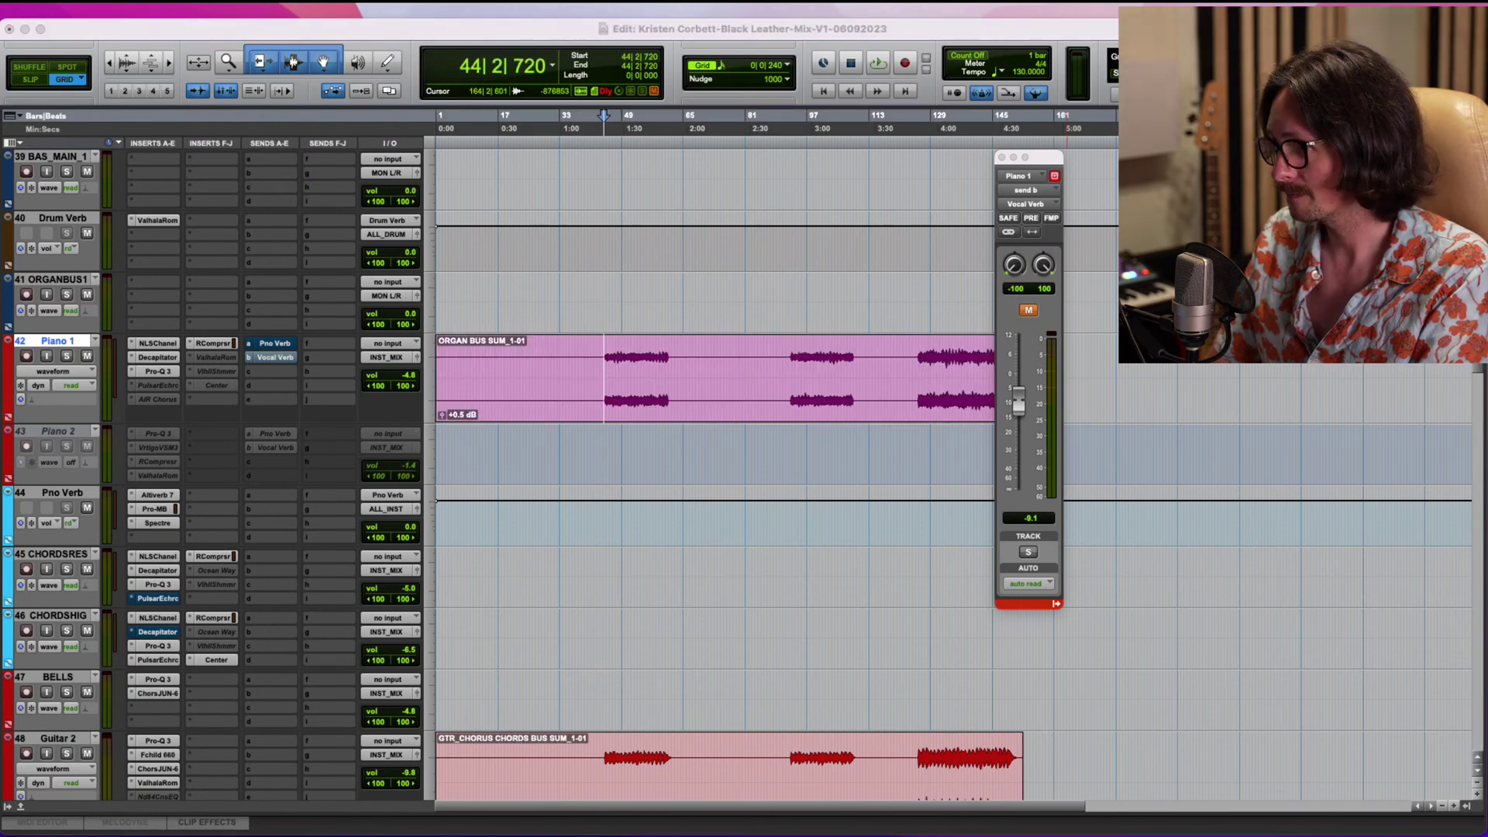
key(space)
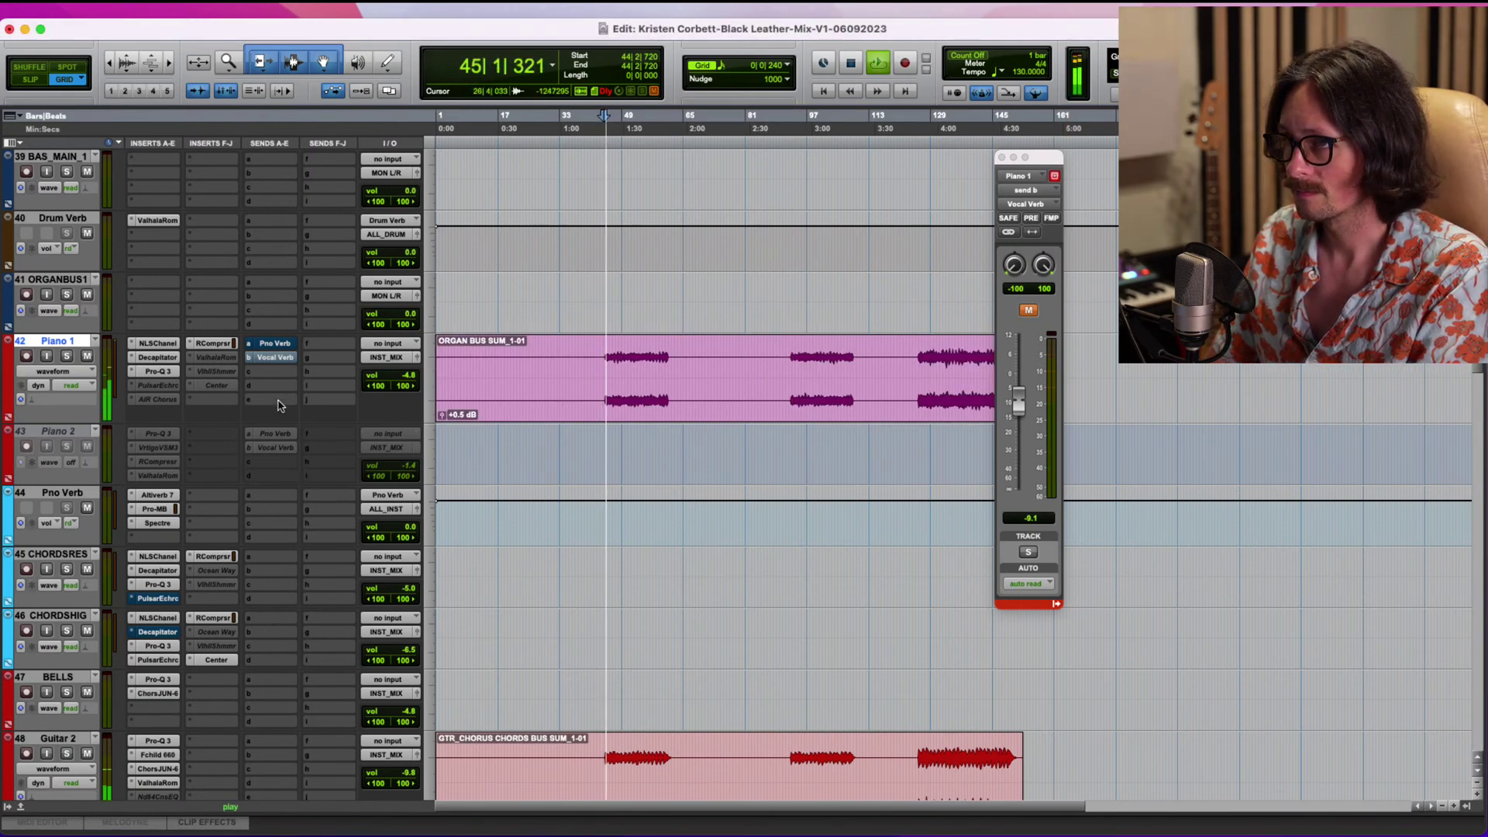
click(67, 356)
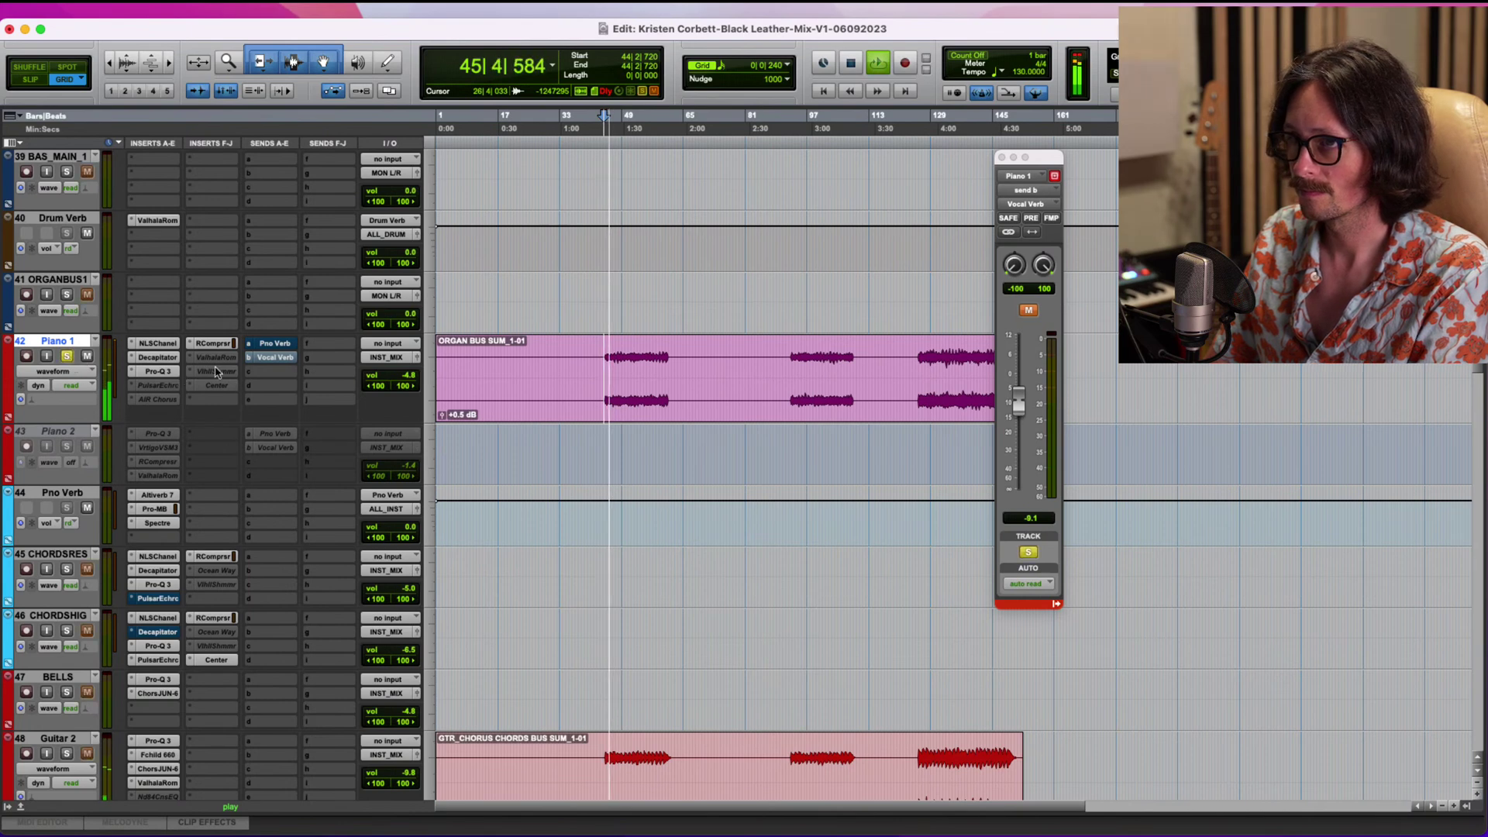
Rename the Piano 1 track as Organ sum.
double_click(61, 342)
text(Orag)
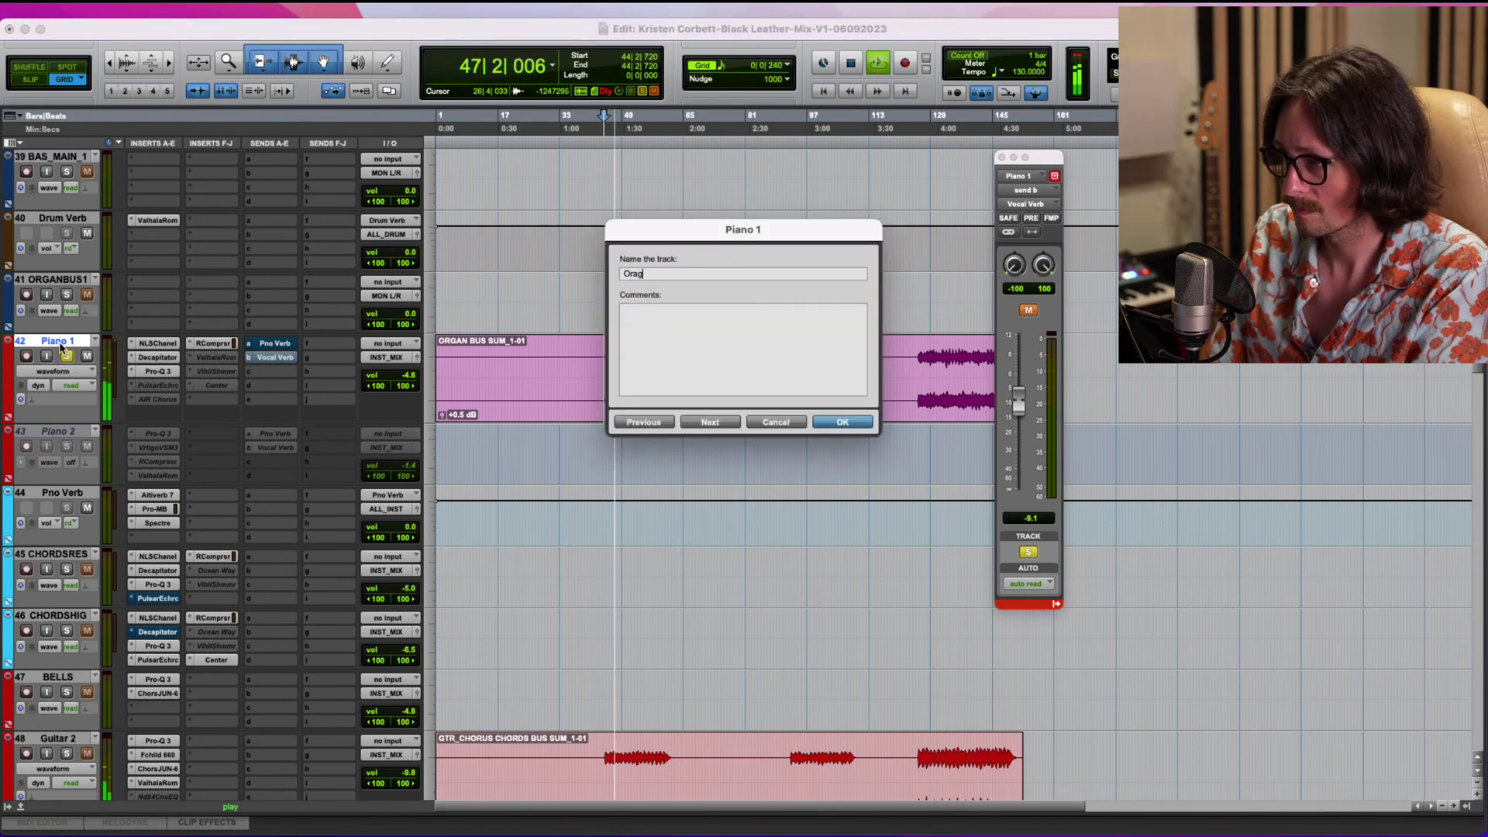
text(gan sum)
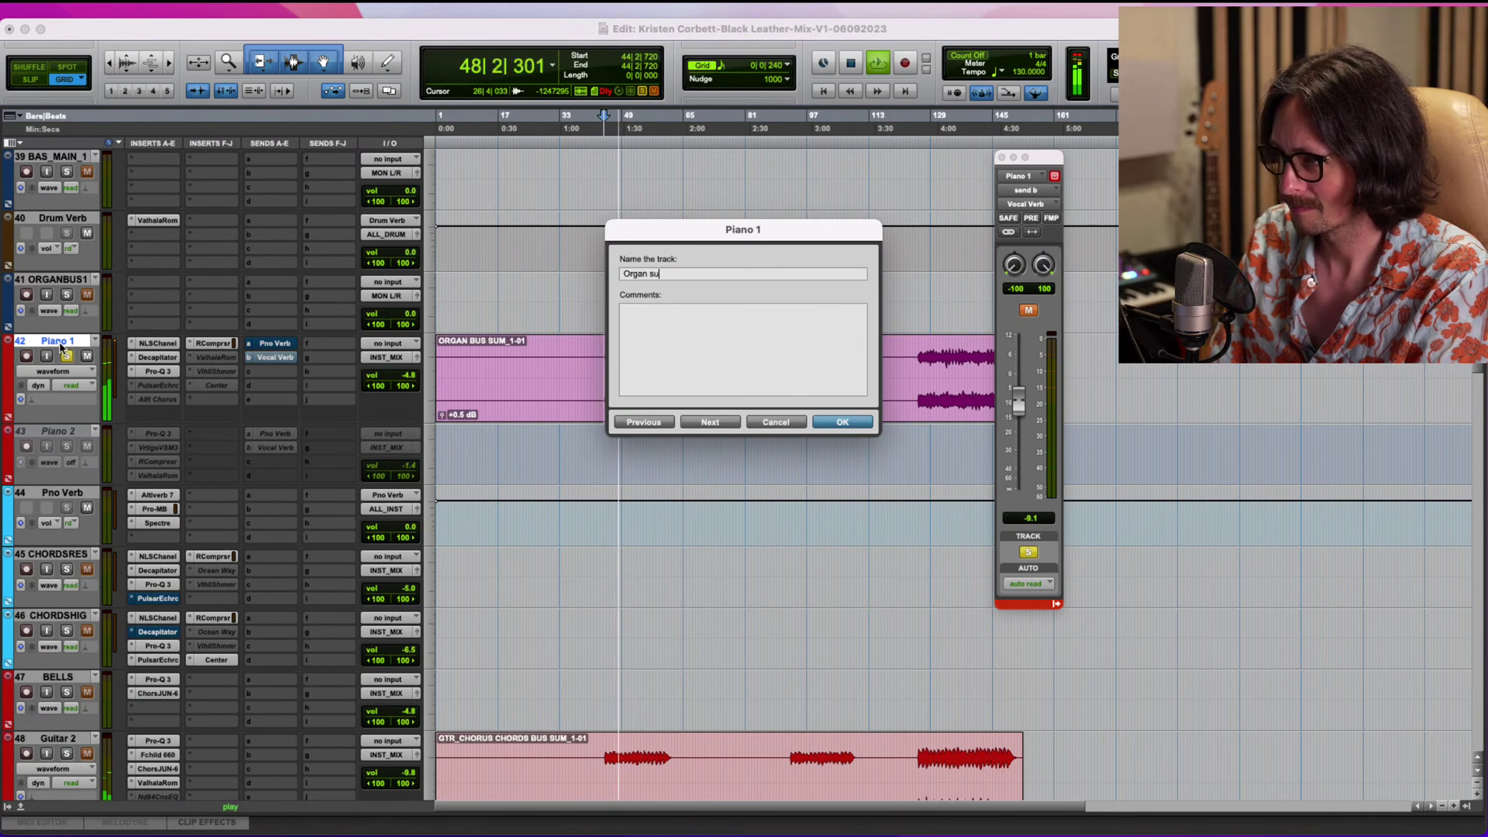
key(Return)
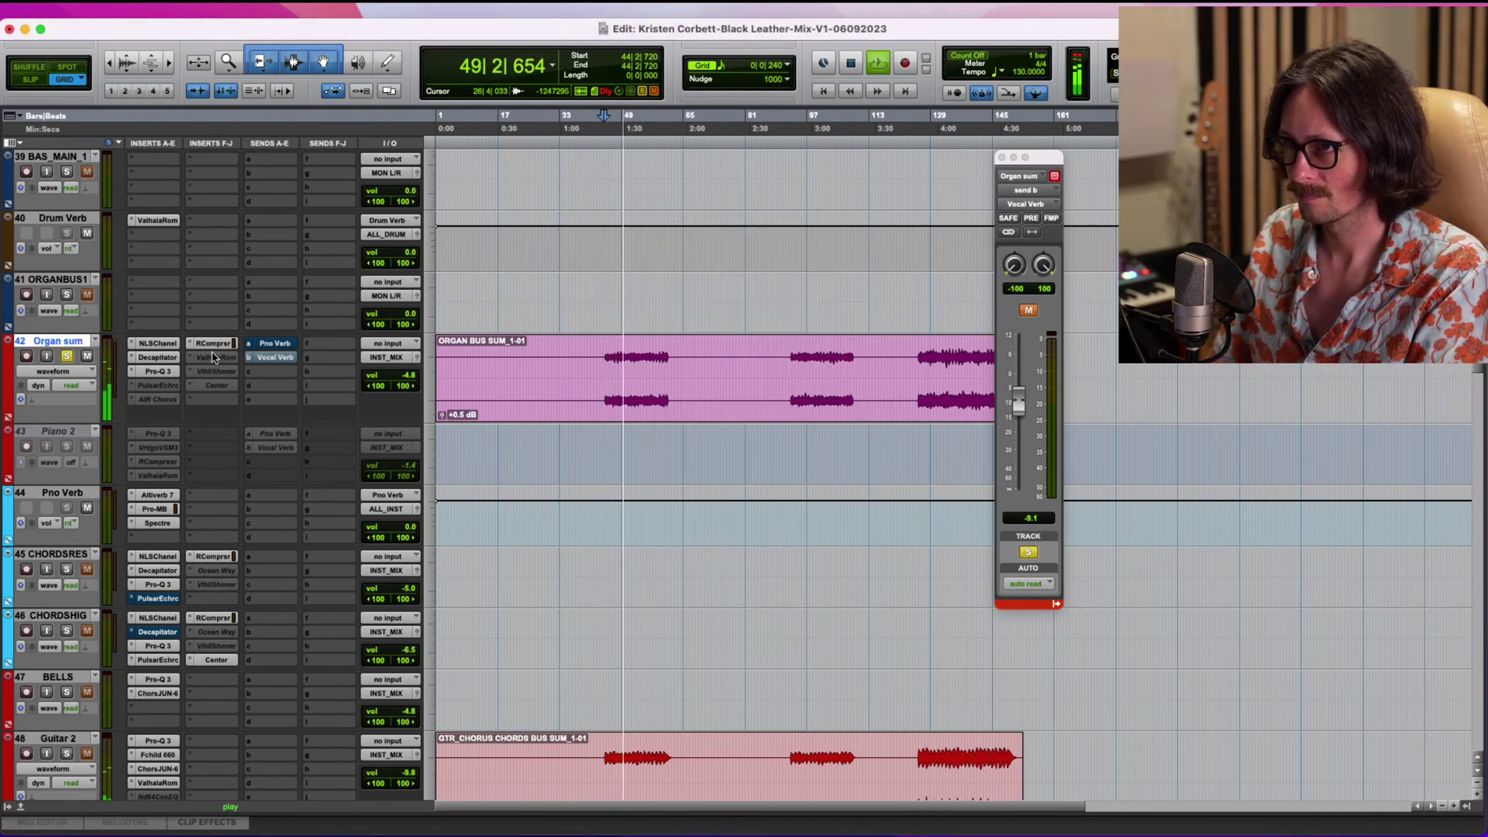
Bypass the NLS Channel, Decapitator and Pro-Q 3 inserts on the Organ sum track, keeping RCompressor enabled after briefly bypassing it.
super+click(161, 345)
super+click(160, 359)
super+click(159, 372)
super+click(217, 346)
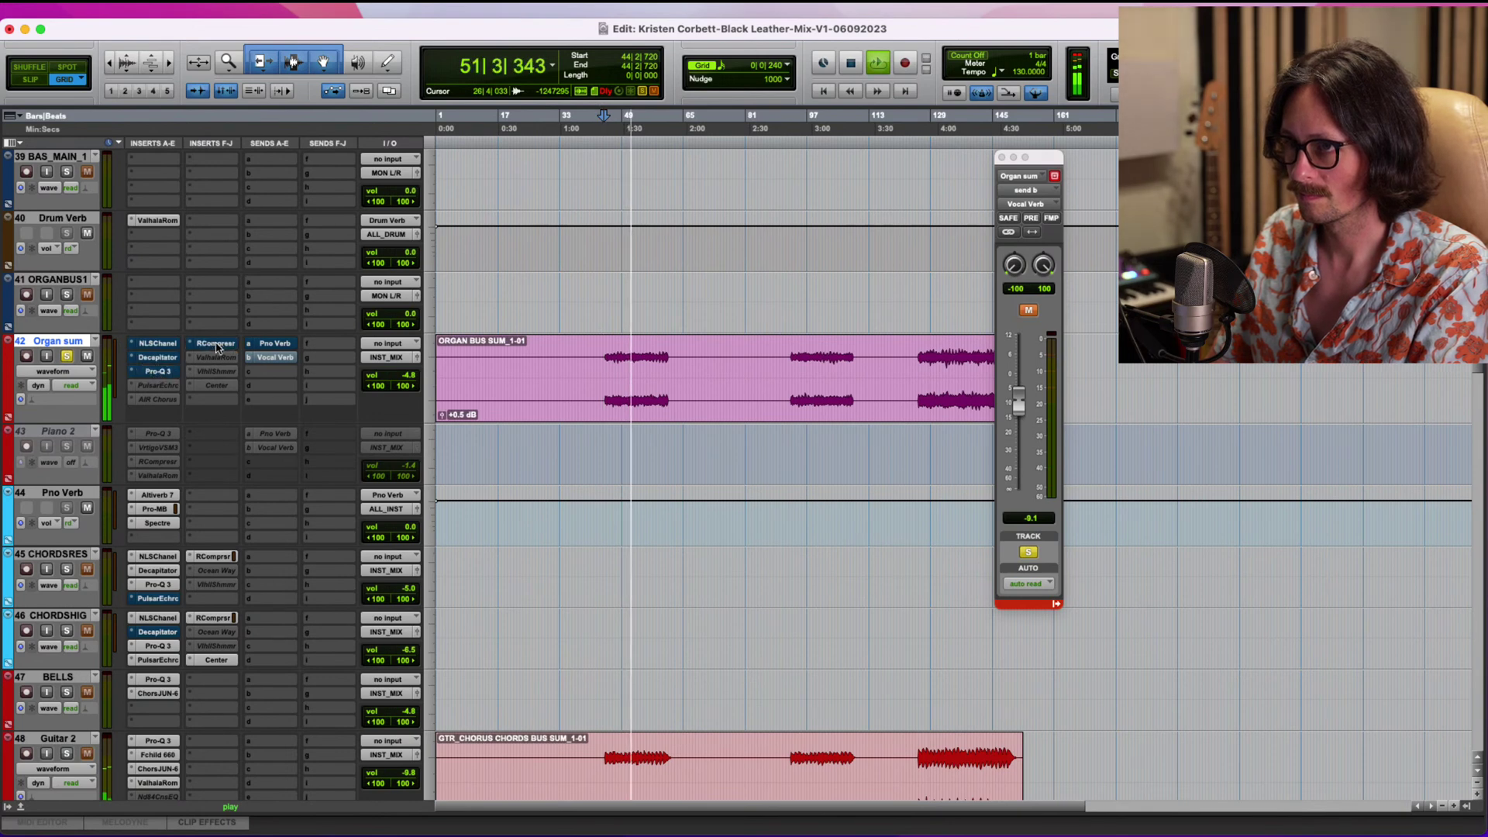
super+click(209, 346)
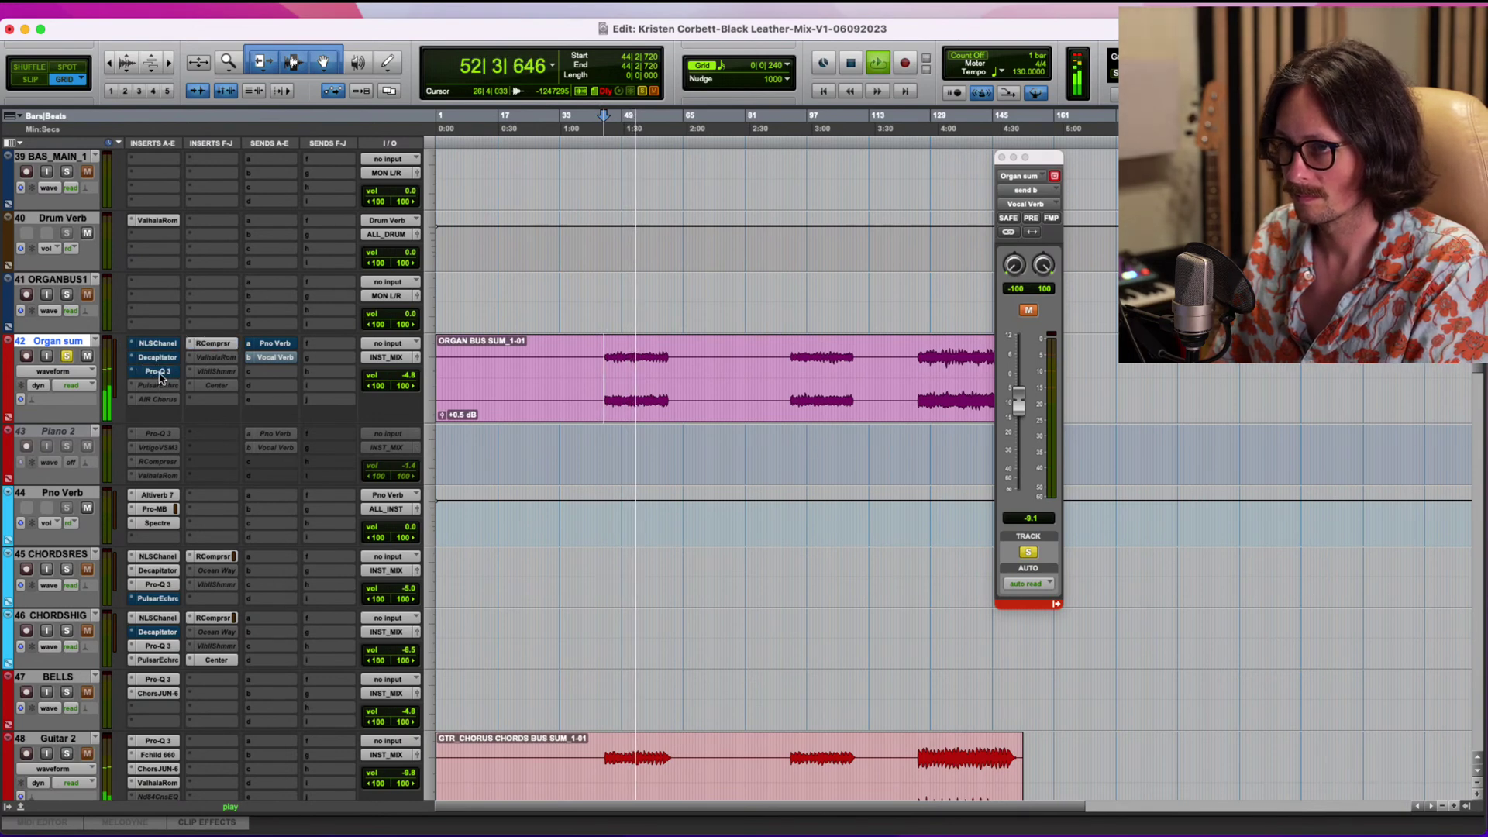
In the organ's Pro-Q 3, raise the low cut to about 50 Hz, flatten the low boost and cut about 1.88 dB at 1541.6 Hz.
click(159, 370)
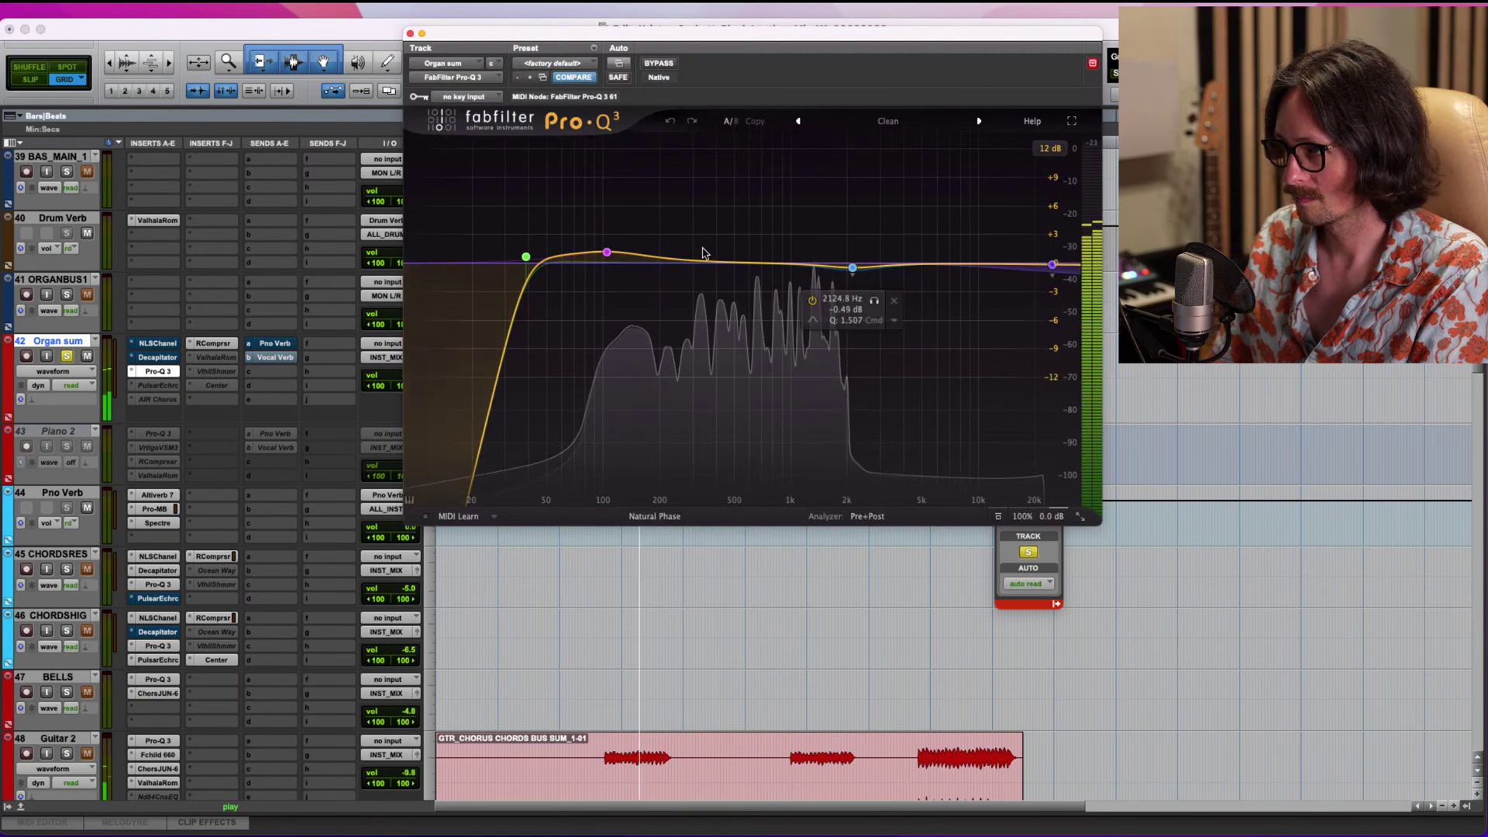
drag(606, 253, 541, 264)
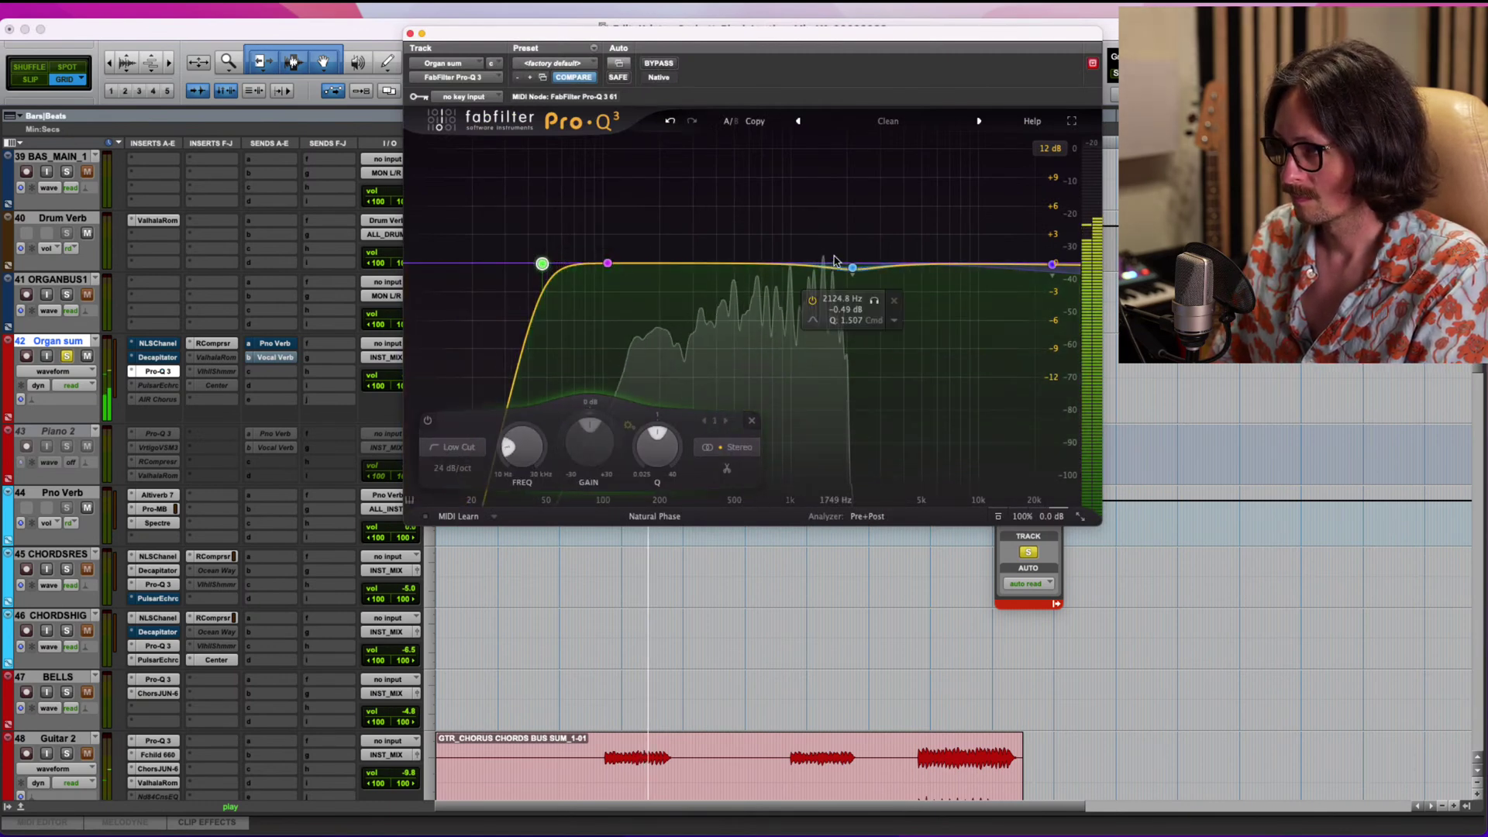
drag(853, 269, 830, 288)
click(869, 333)
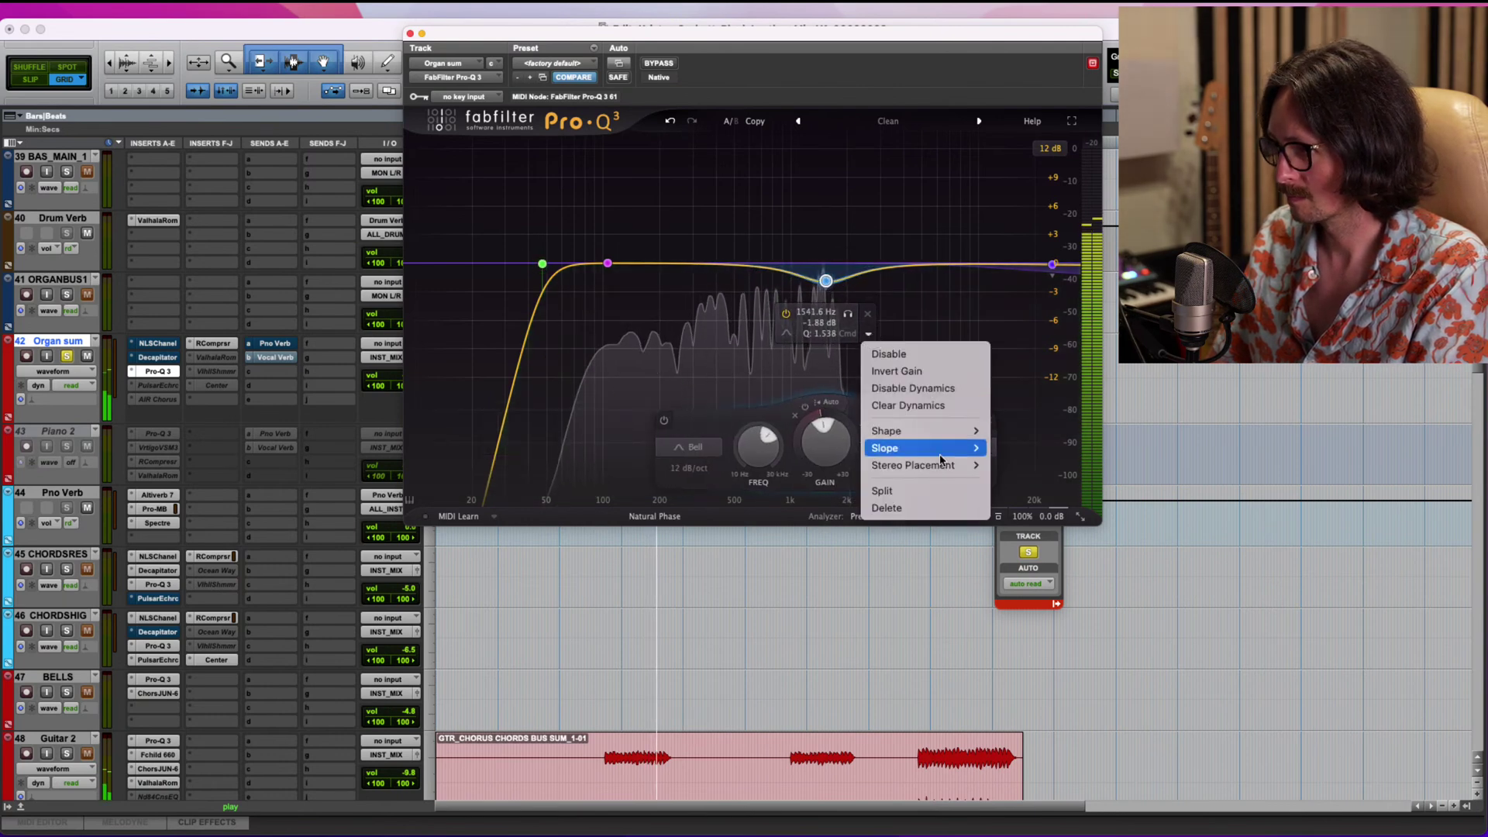
click(791, 224)
Activate Pulsar Echorec on the Organ sum track and adjust its tone, with mix 4.45, drive 6.35 and volume 0.72.
click(157, 389)
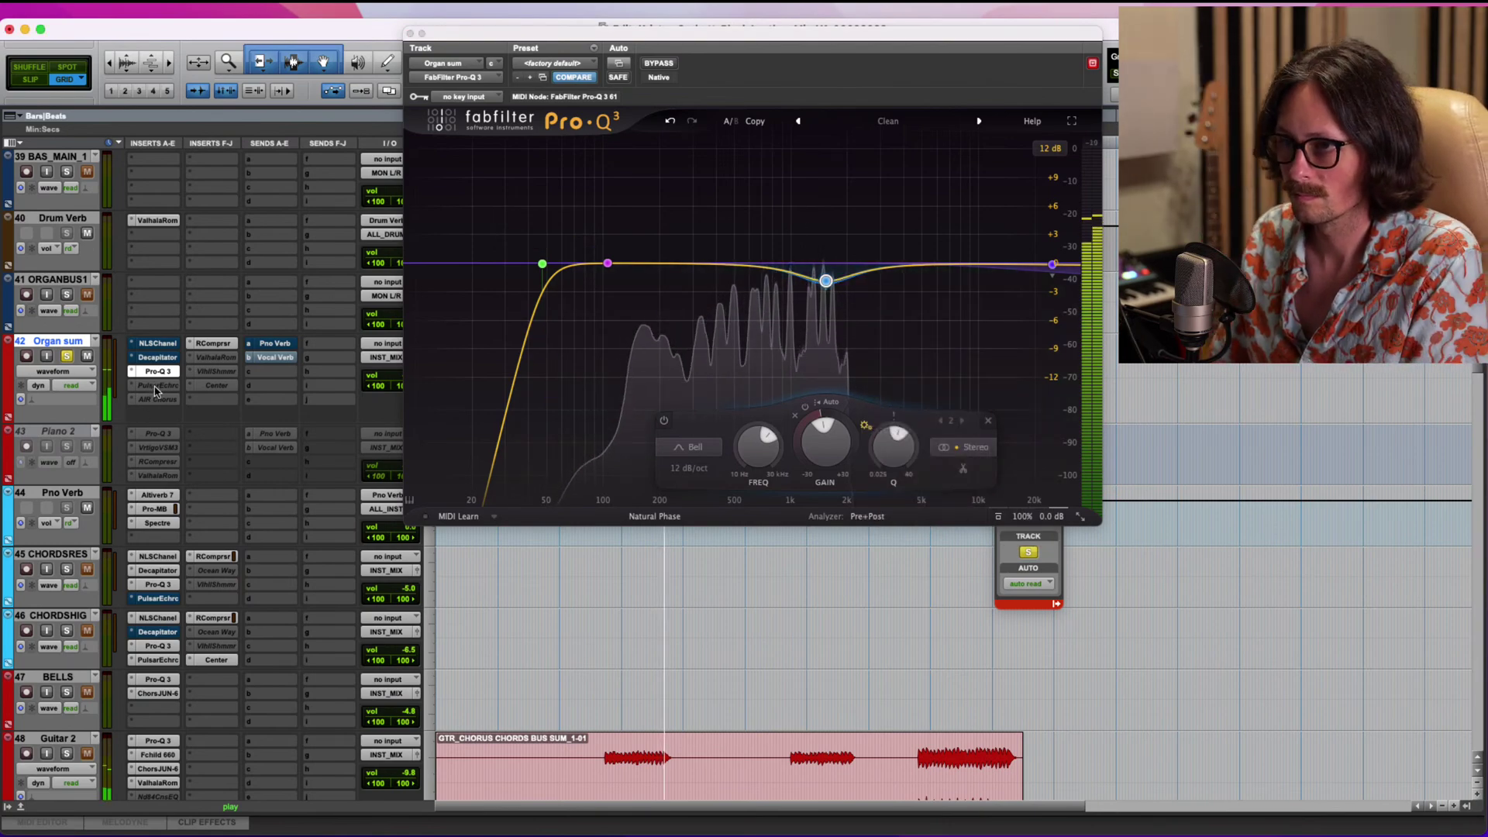
click(159, 387)
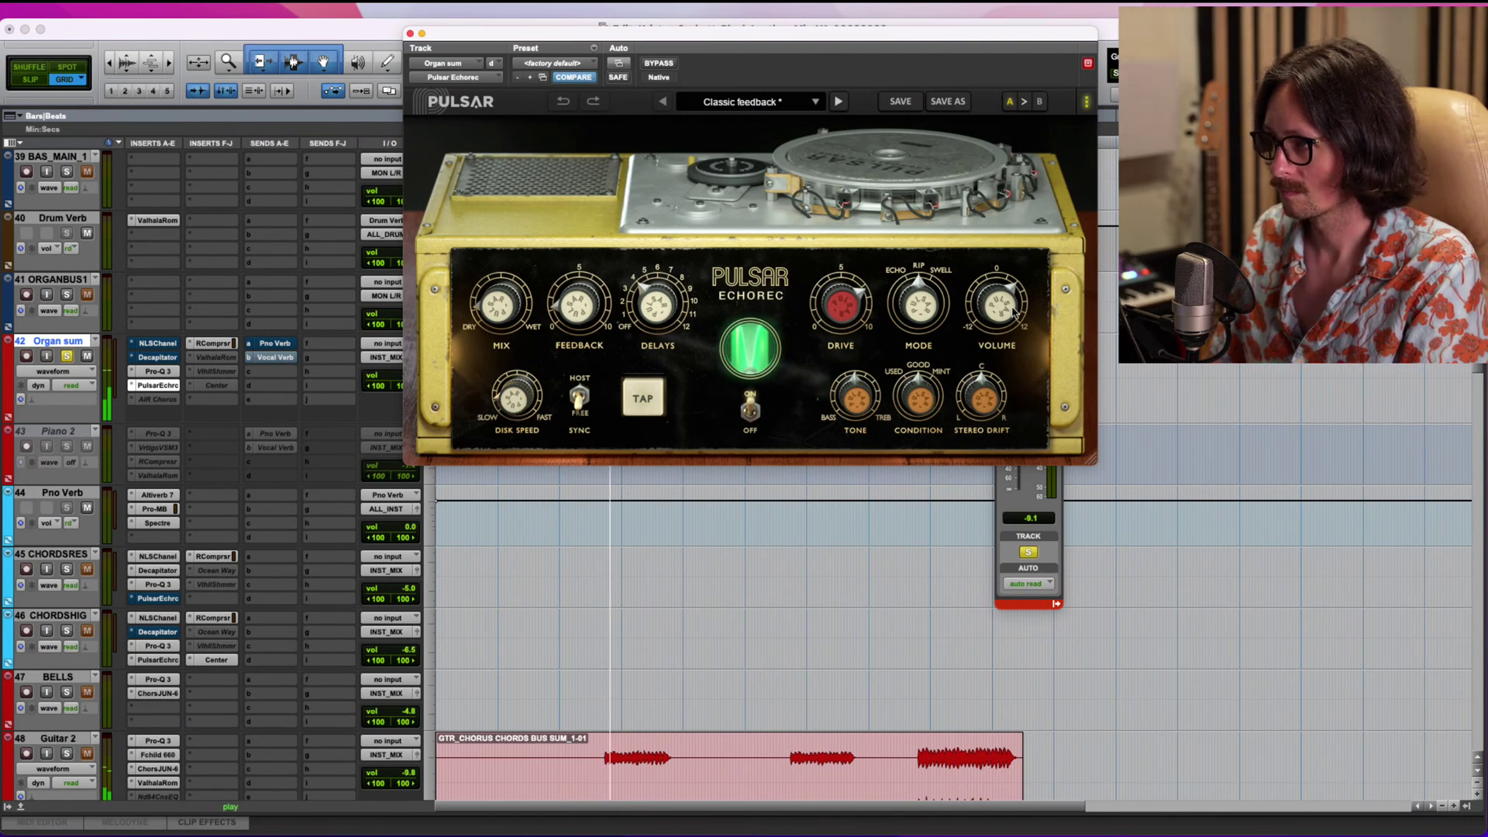
drag(1004, 303, 997, 321)
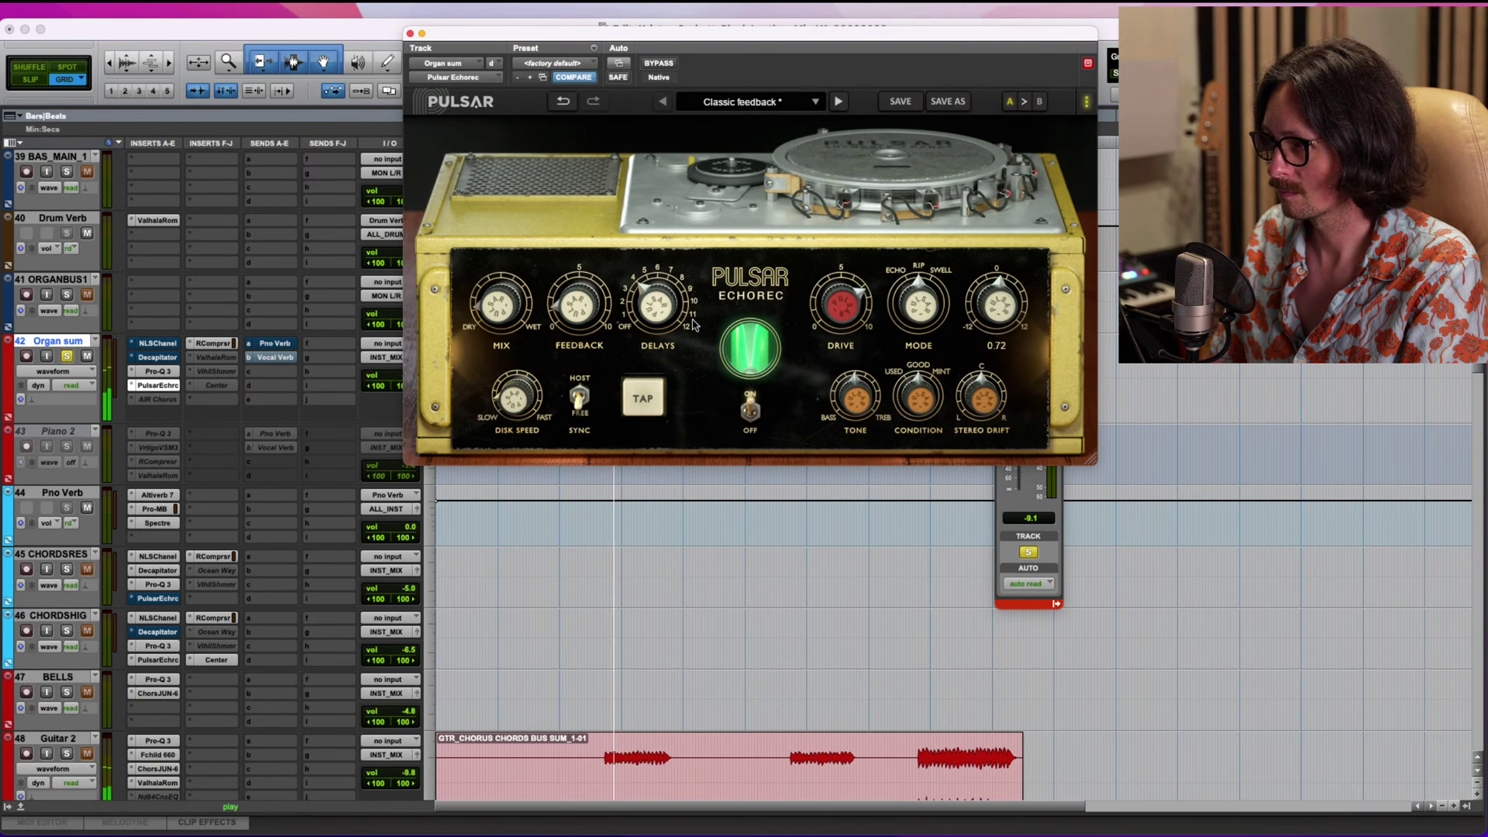
drag(480, 312, 489, 256)
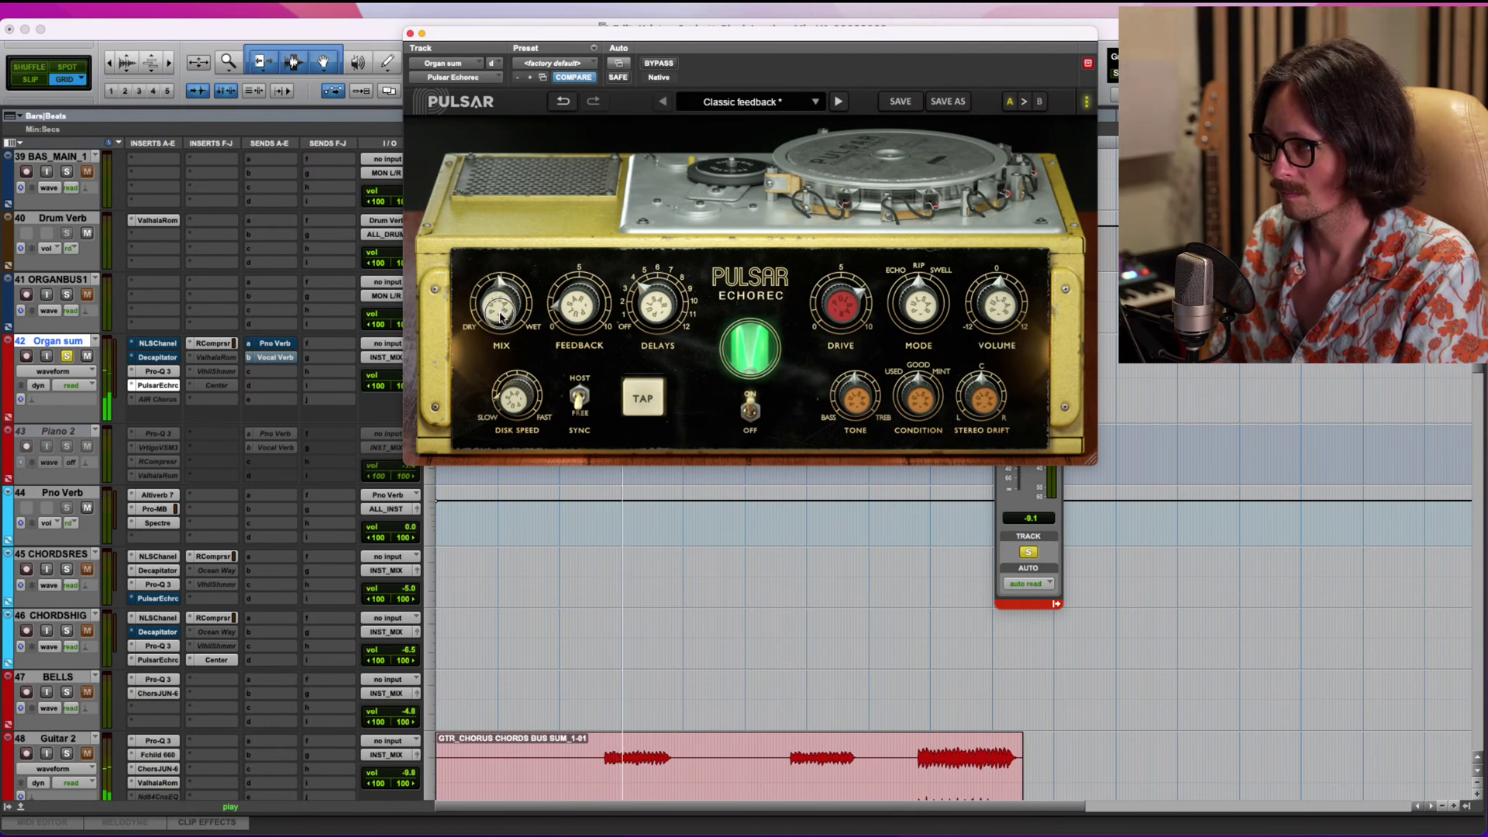
drag(503, 303, 503, 310)
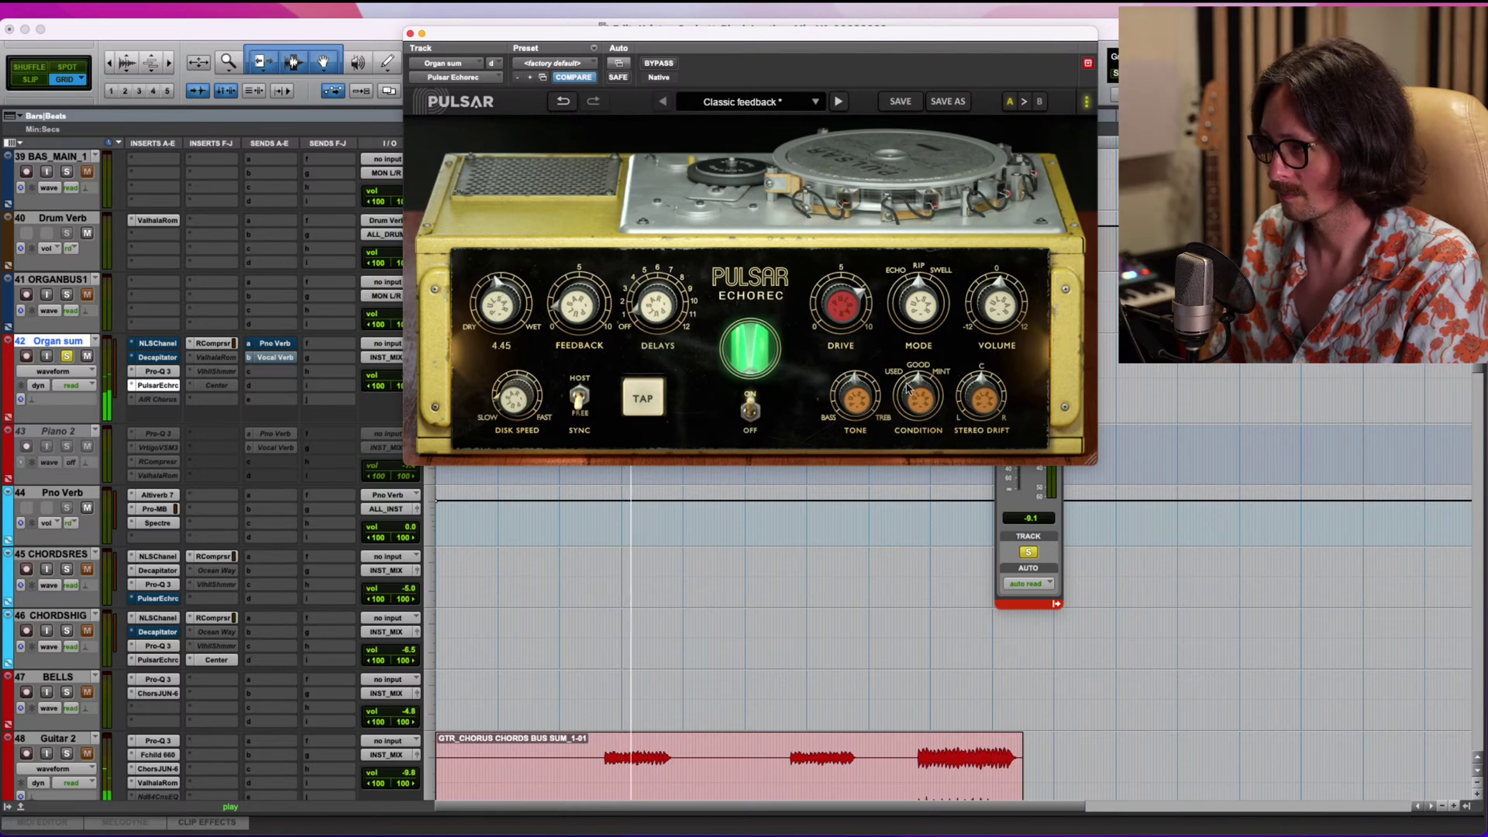
drag(857, 406, 862, 414)
drag(840, 303, 841, 317)
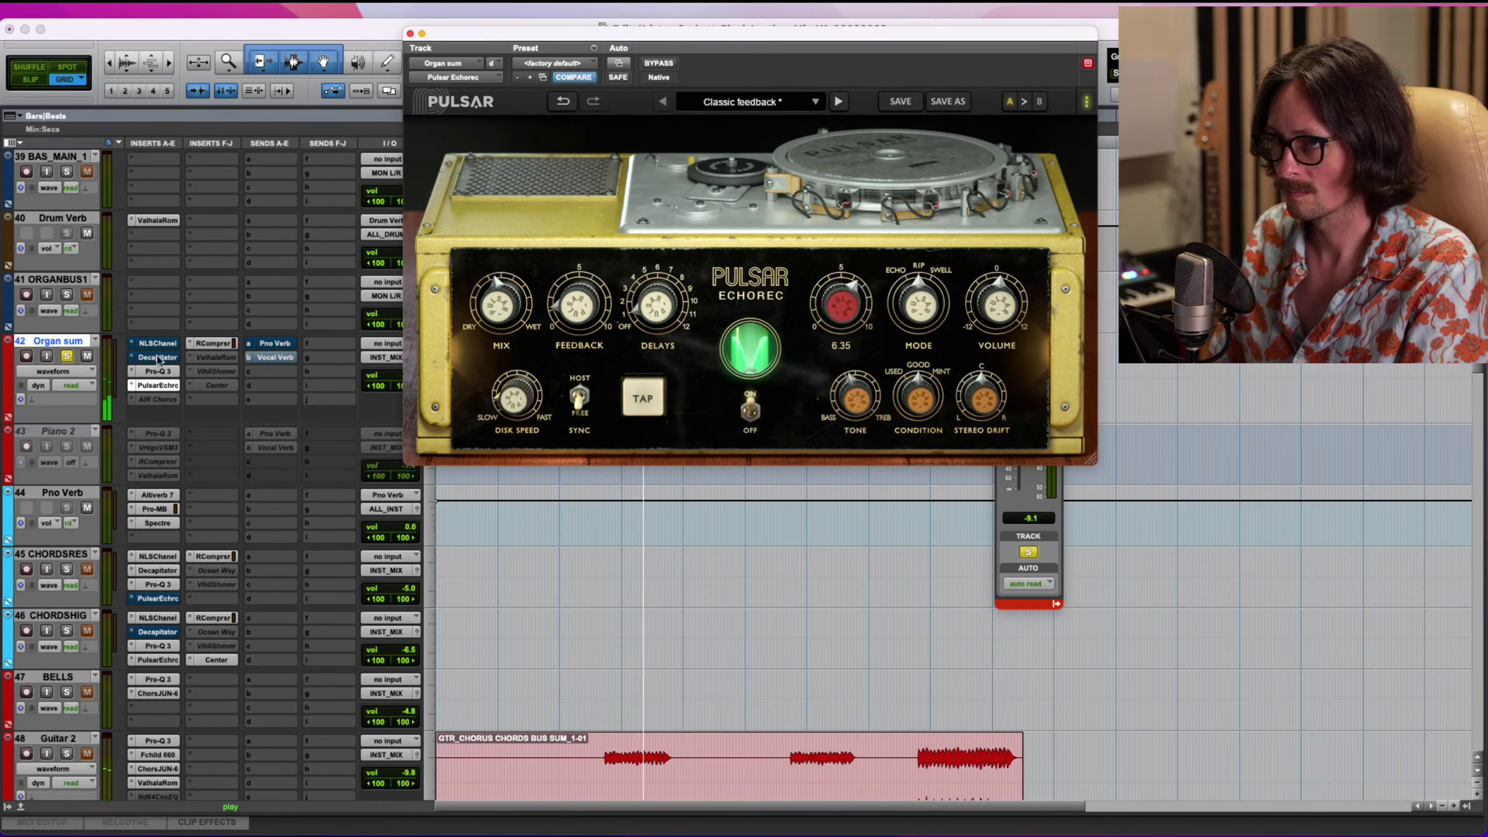
Activate AIR Chorus on the Organ sum track and set its mix to 41%.
click(156, 400)
click(157, 400)
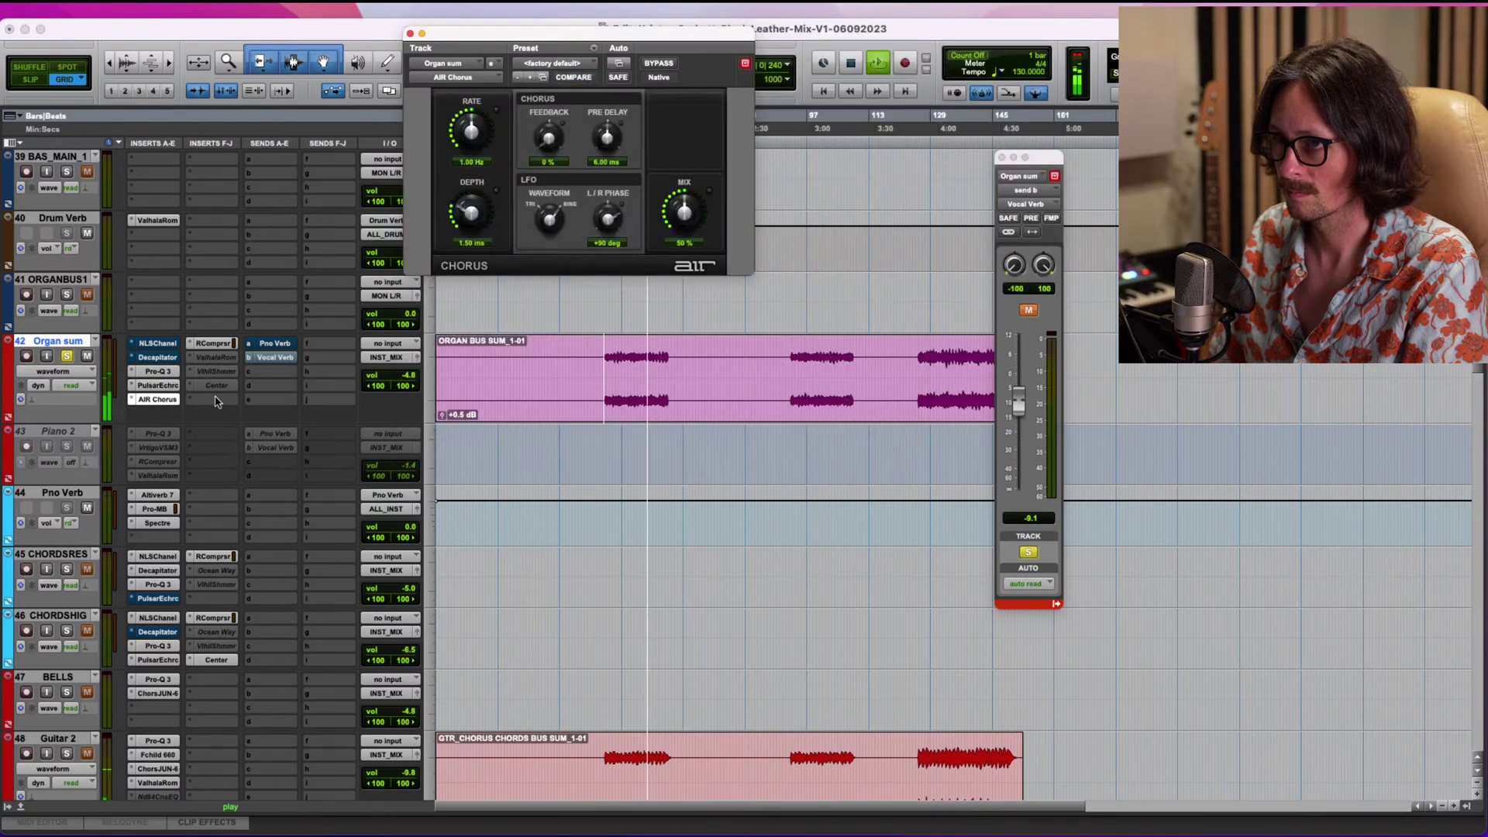
drag(685, 217, 686, 227)
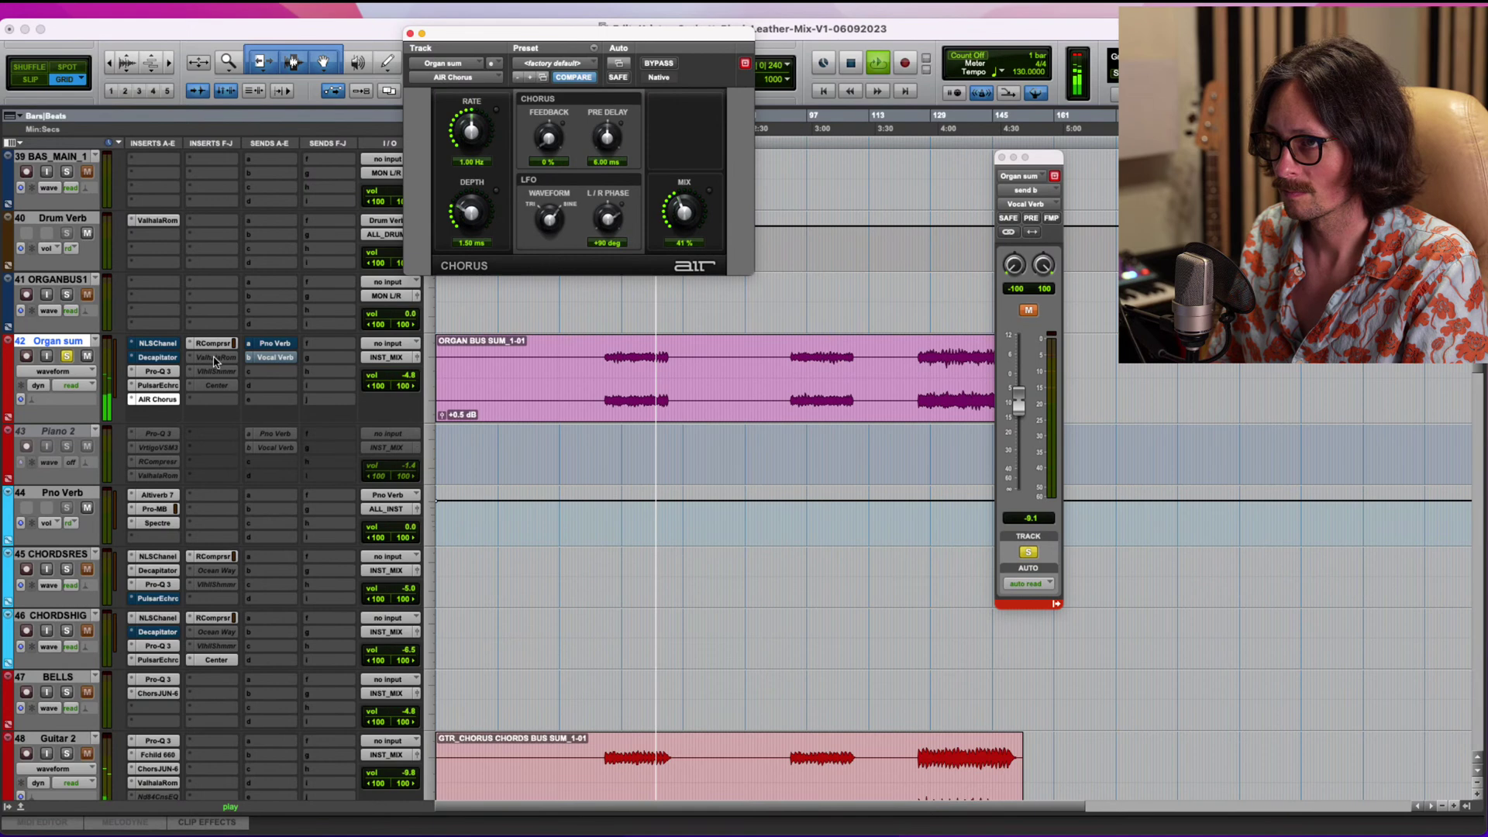
Unmute the organ's Pno Verb send, set its level to -2.5 dB and replay the section.
click(269, 343)
click(271, 343)
click(271, 343)
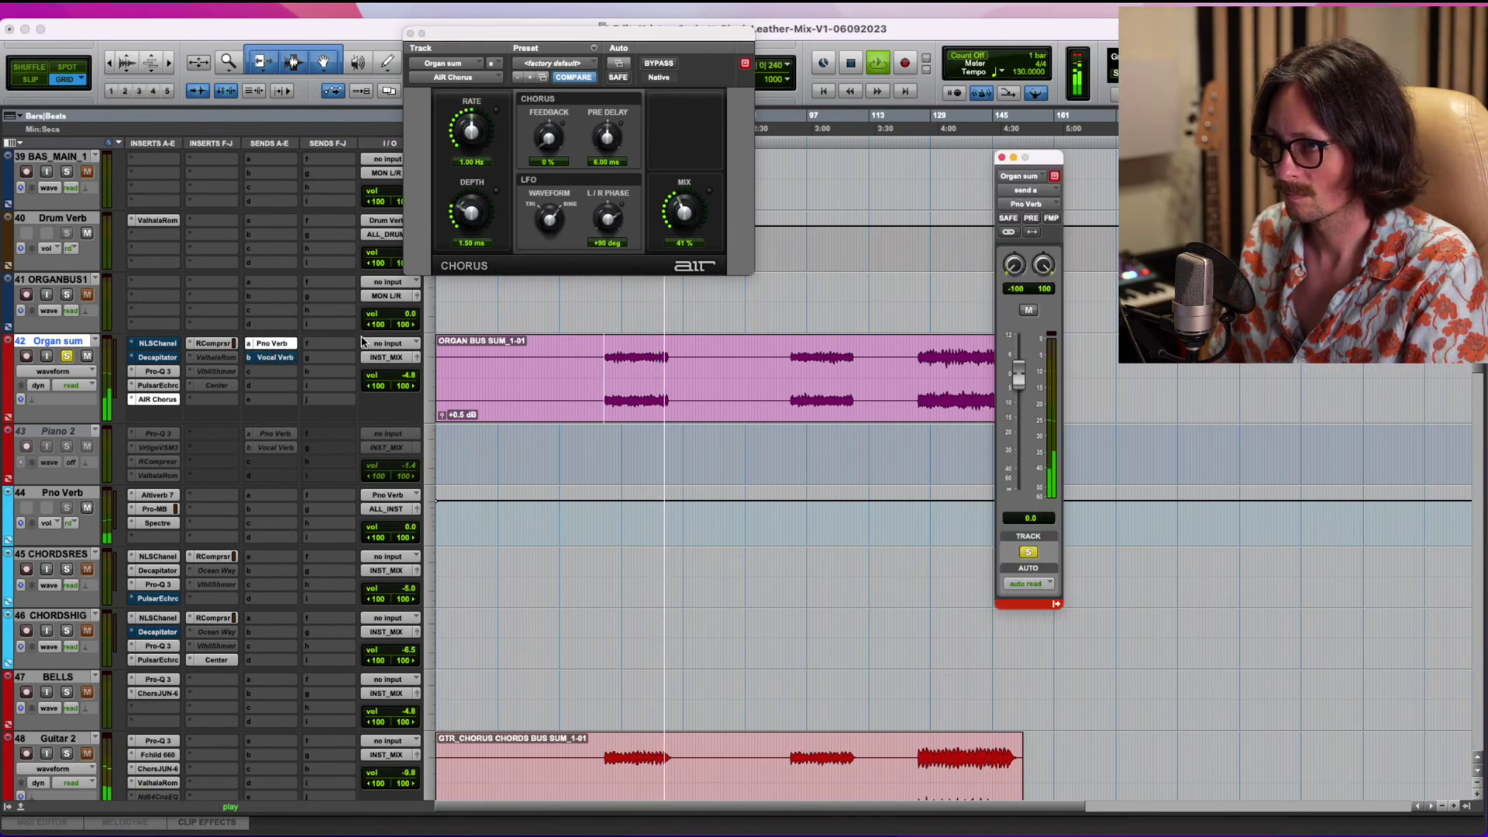
drag(1018, 380, 1018, 384)
key(space)
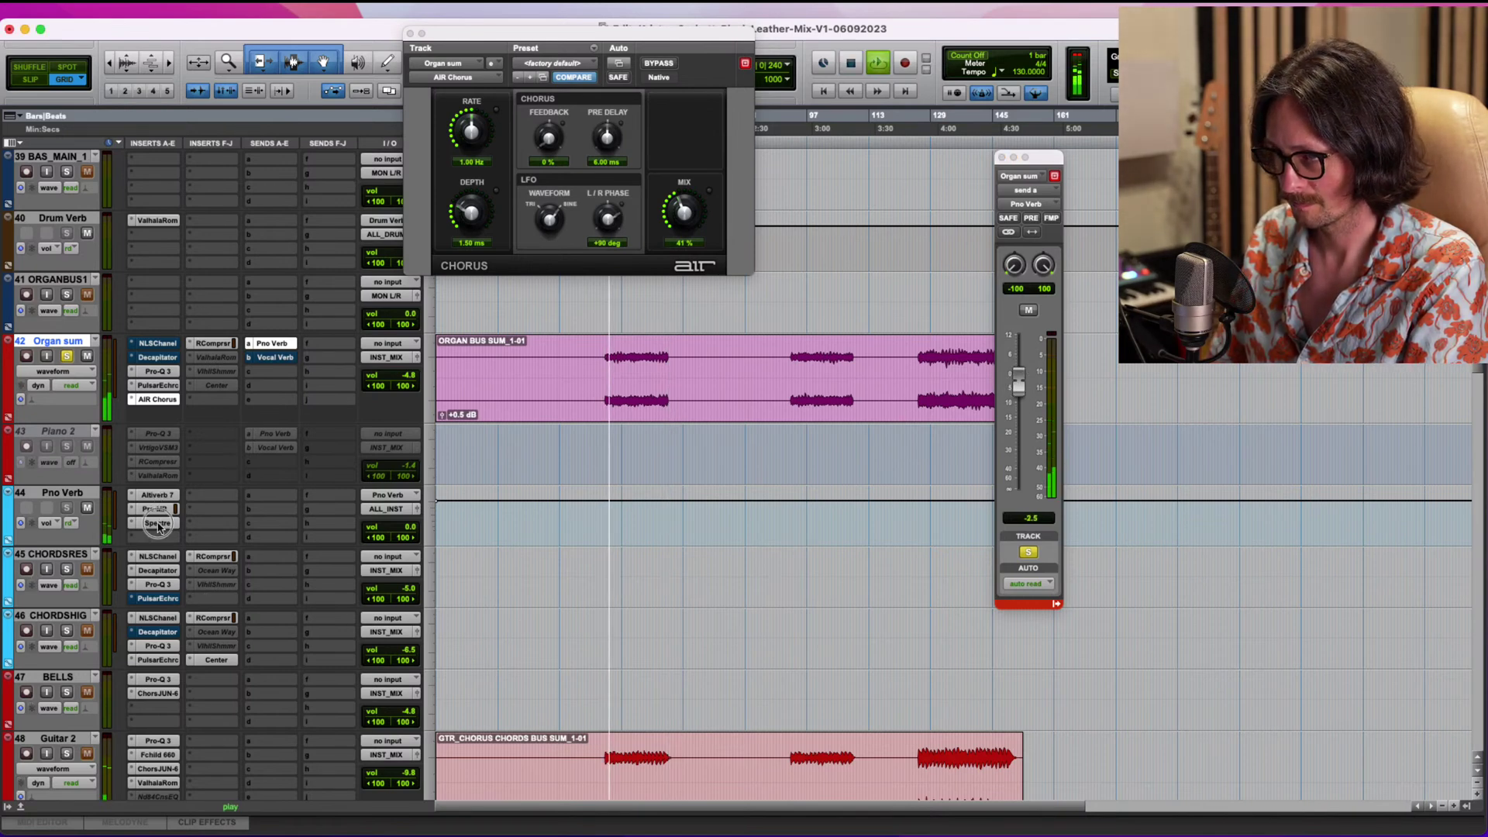
Deactivate the Spectre insert on the Pno Verb track and open that track's Altiverb 7 reverb.
click(158, 523)
drag(756, 239, 755, 281)
ctrl+super+click(157, 523)
click(158, 496)
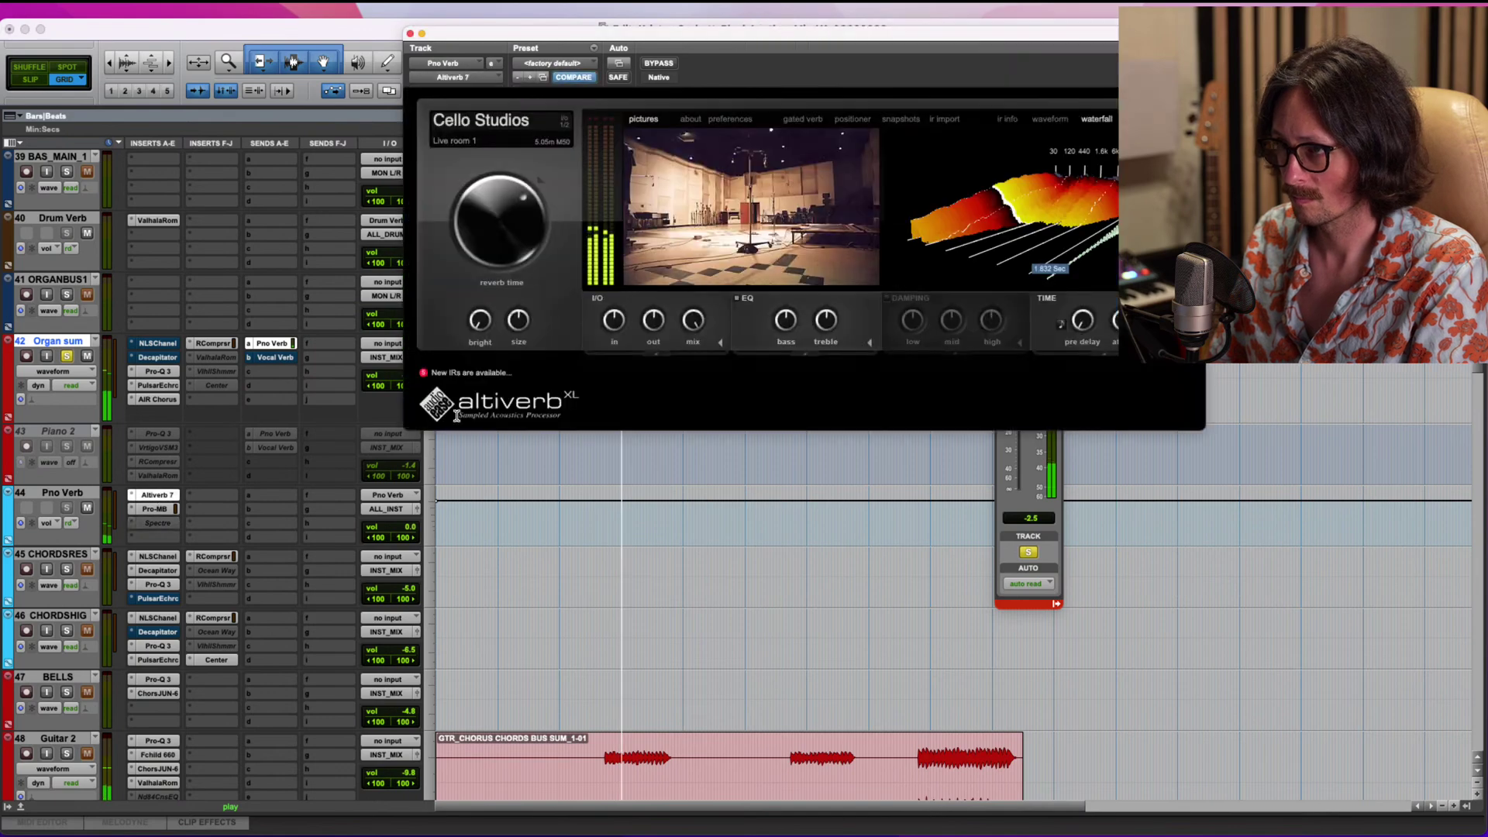
In the Pno Verb track's Pro-MB, lower the low band's upper crossover to about 300 Hz.
click(159, 508)
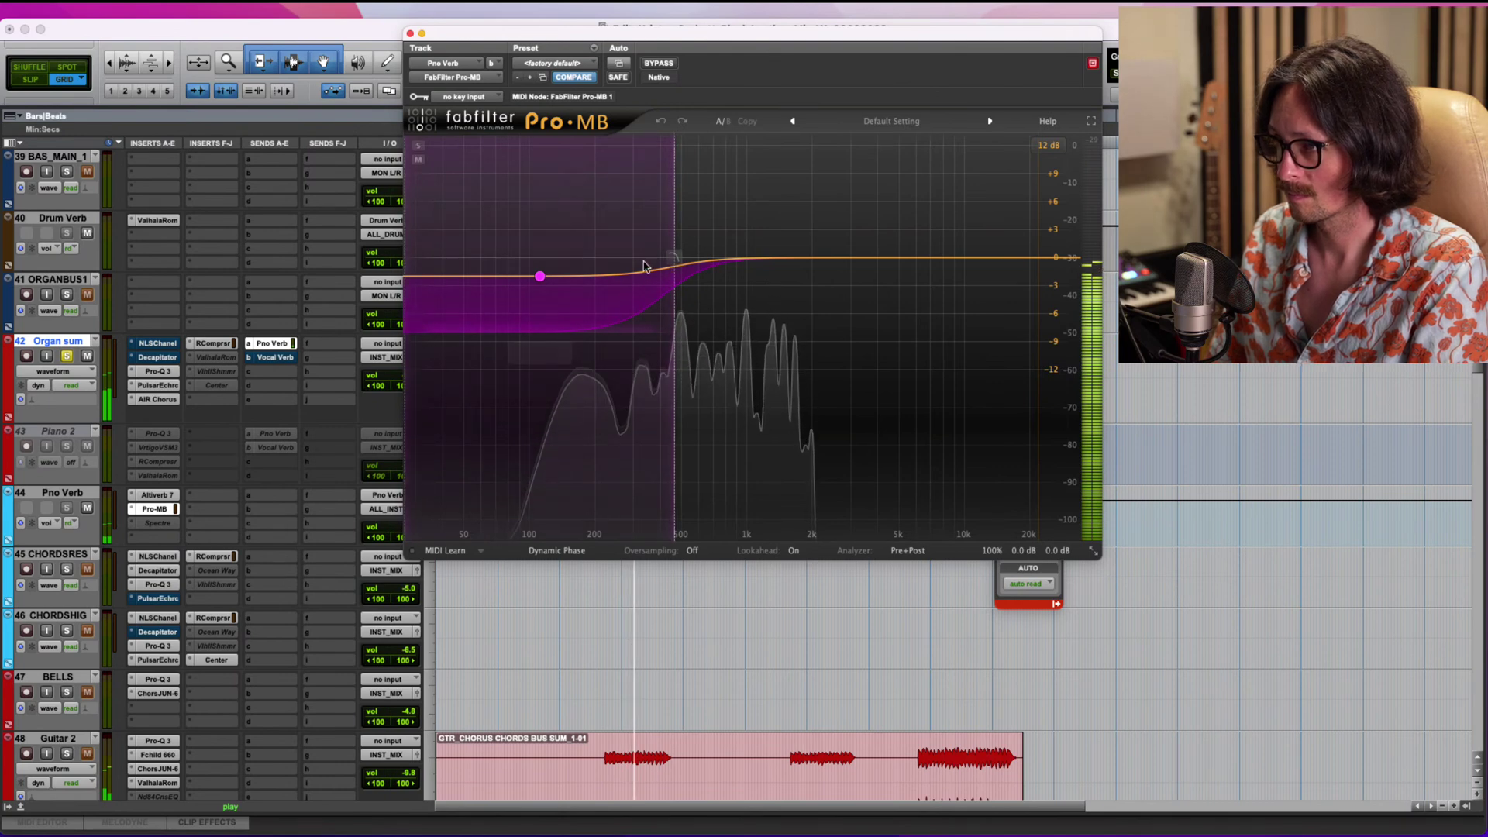
drag(668, 221, 625, 226)
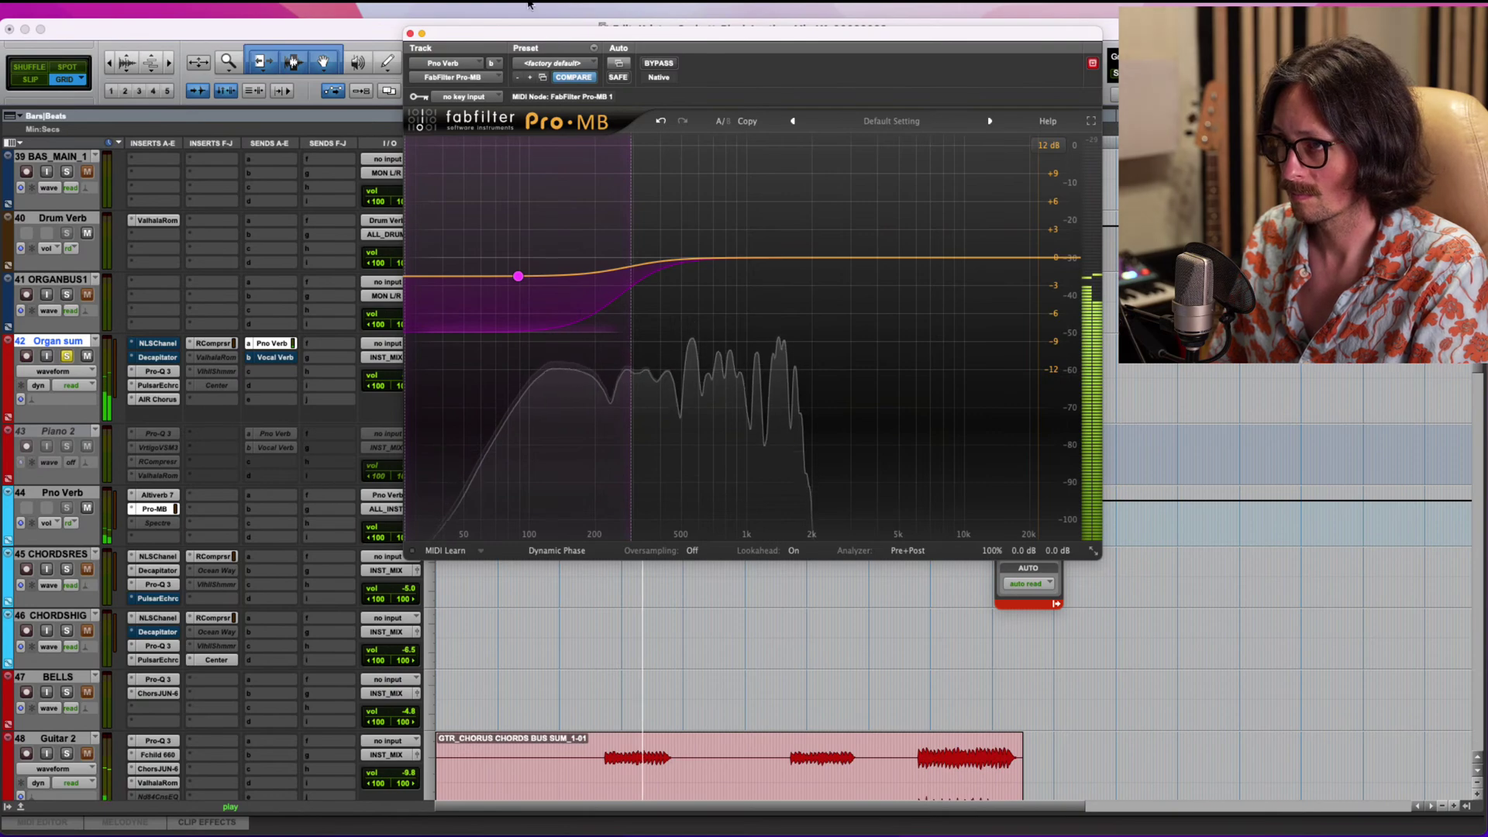
click(155, 508)
Take the Organ sum track out of solo, replay the section and lower the track's volume to -8.4 dB.
click(67, 355)
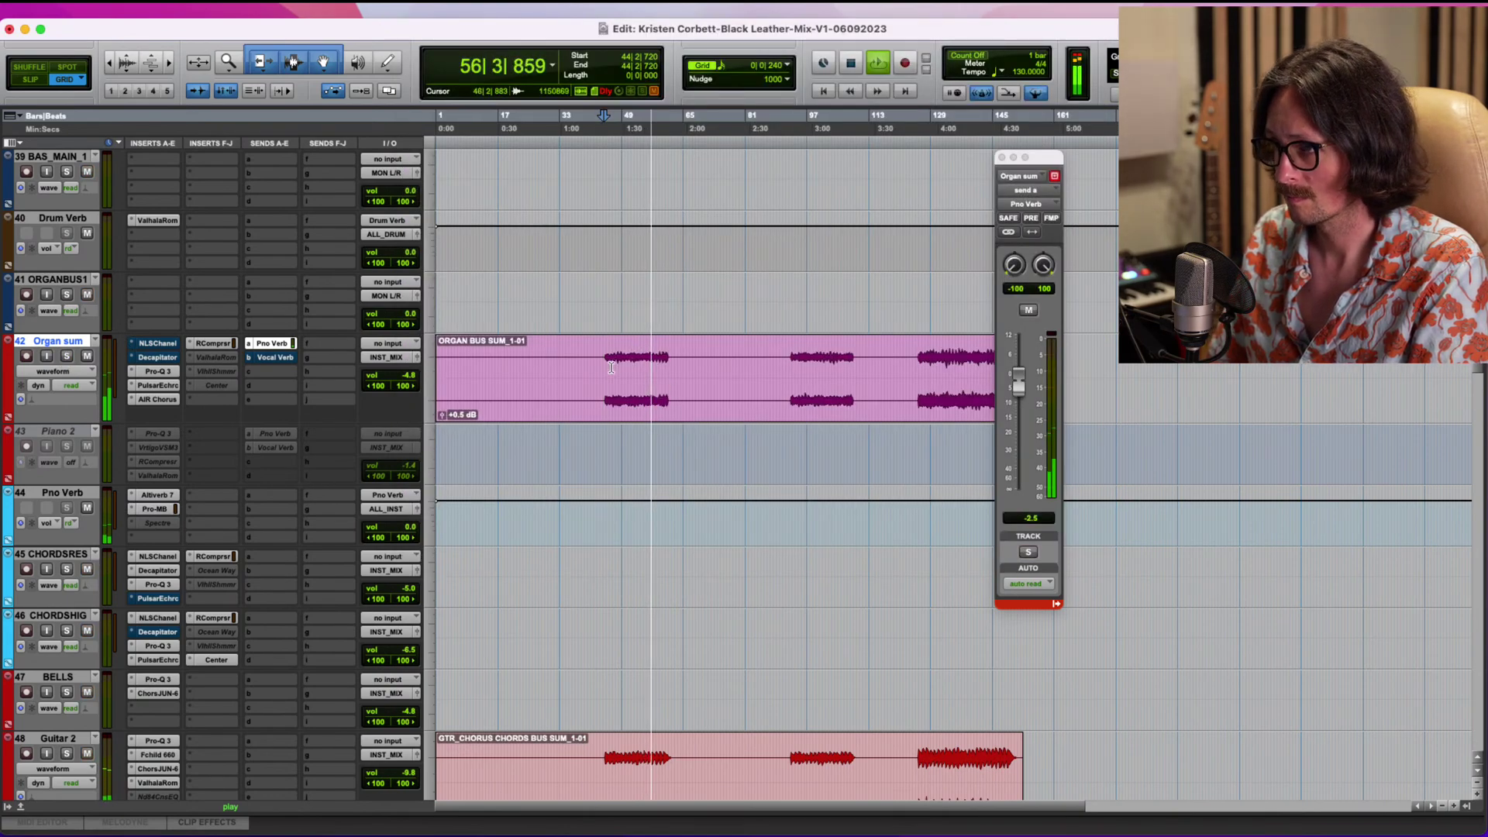
key(space)
key(space)
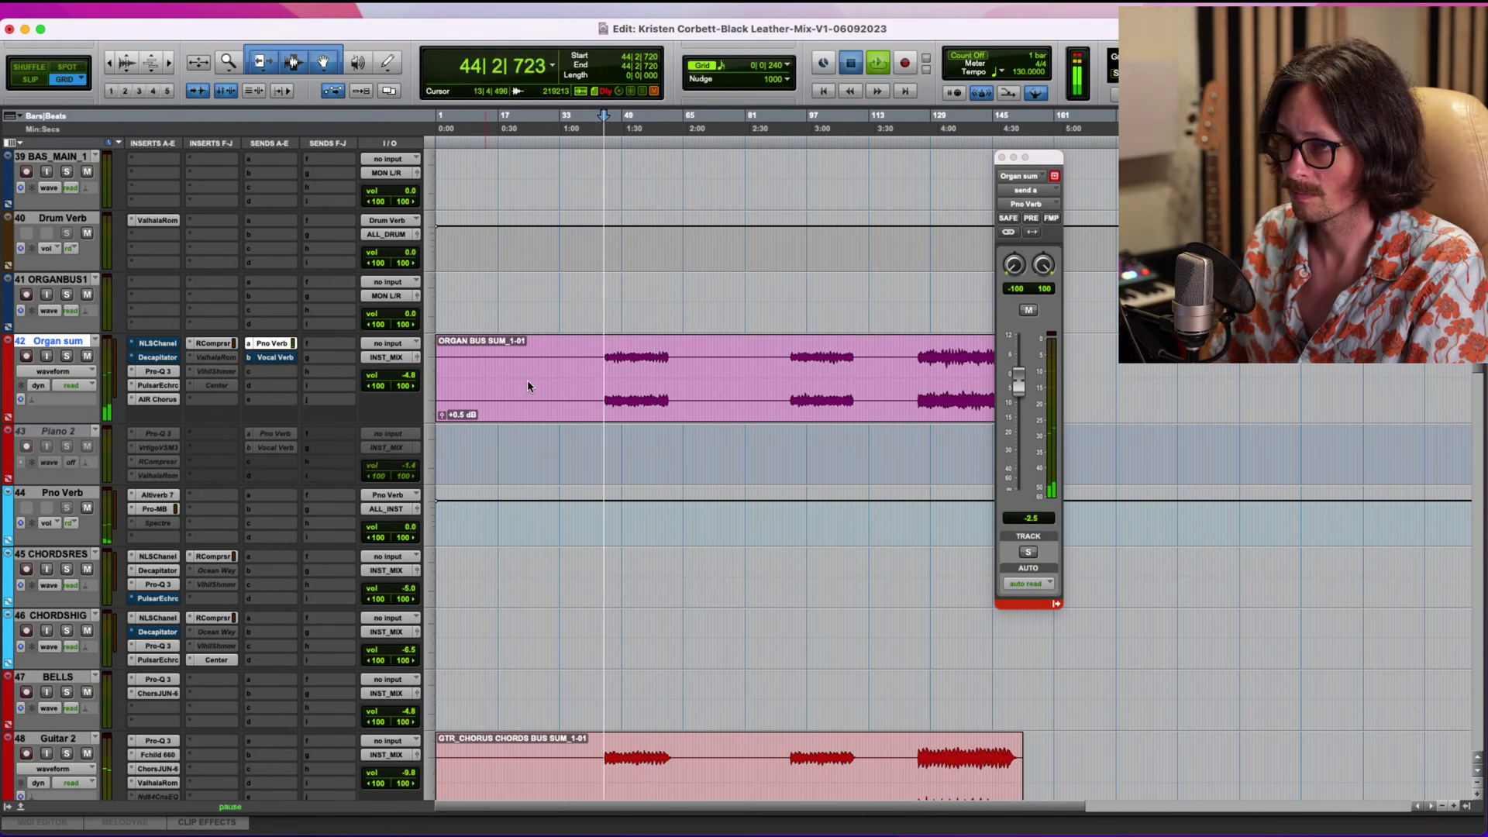
click(409, 377)
drag(410, 381, 406, 382)
Adjust the organ's RCompressor to threshold -26.3, gain 1.7, attack 83.5 and release 20.1.
click(213, 343)
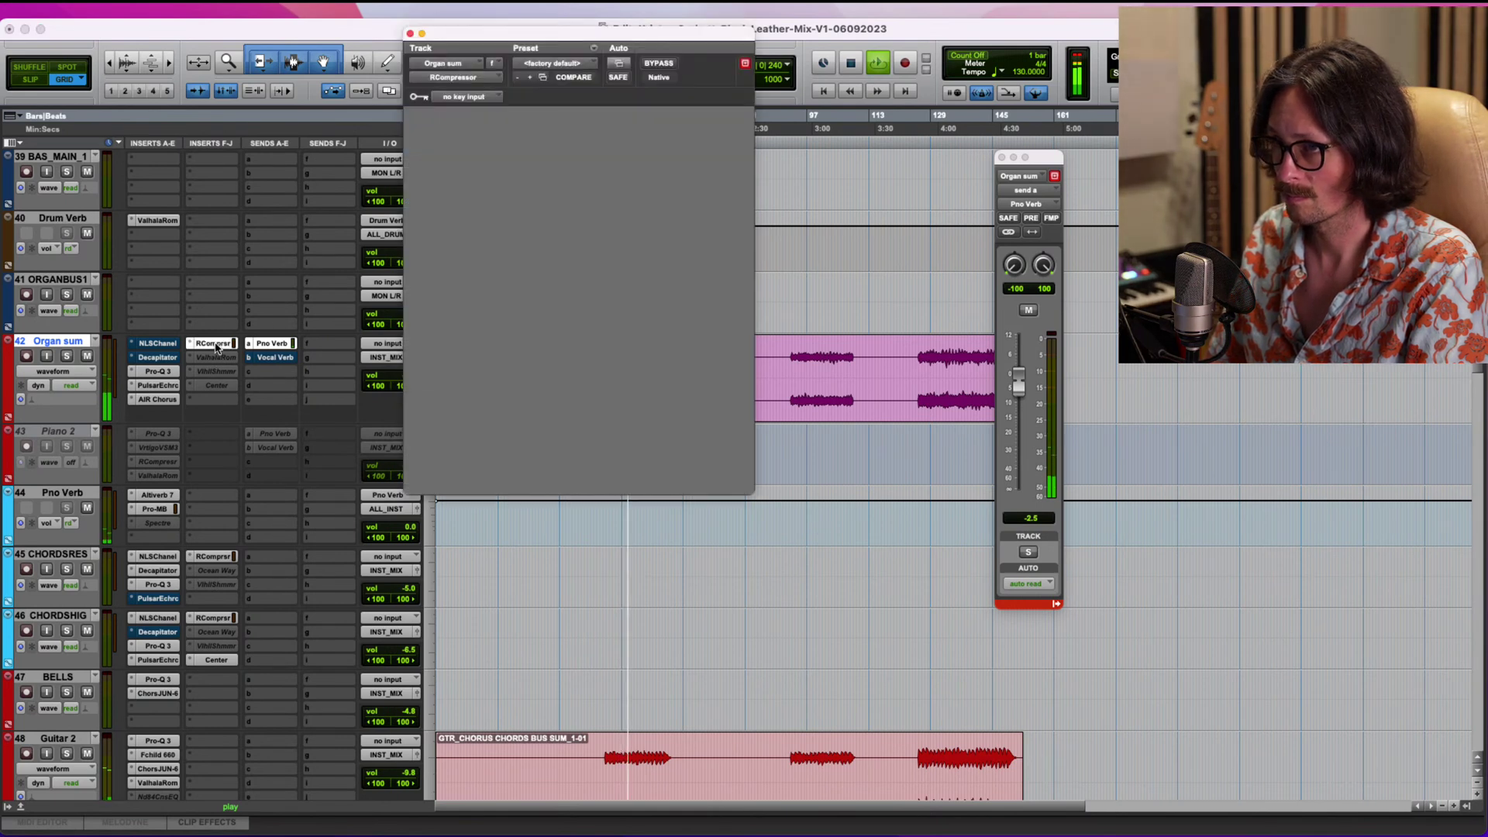
drag(479, 233, 483, 371)
drag(685, 263, 685, 261)
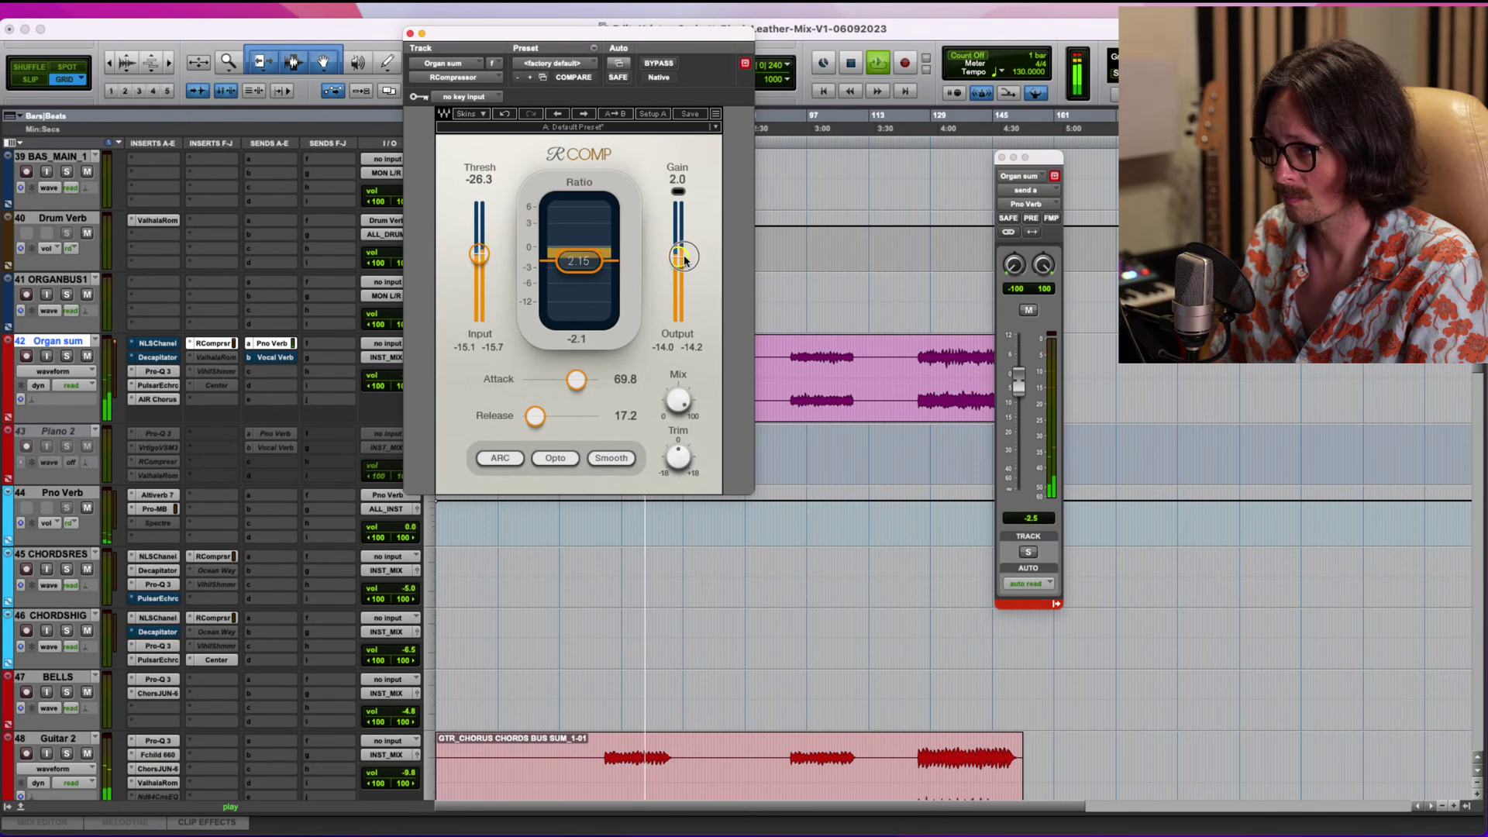
drag(576, 379, 566, 419)
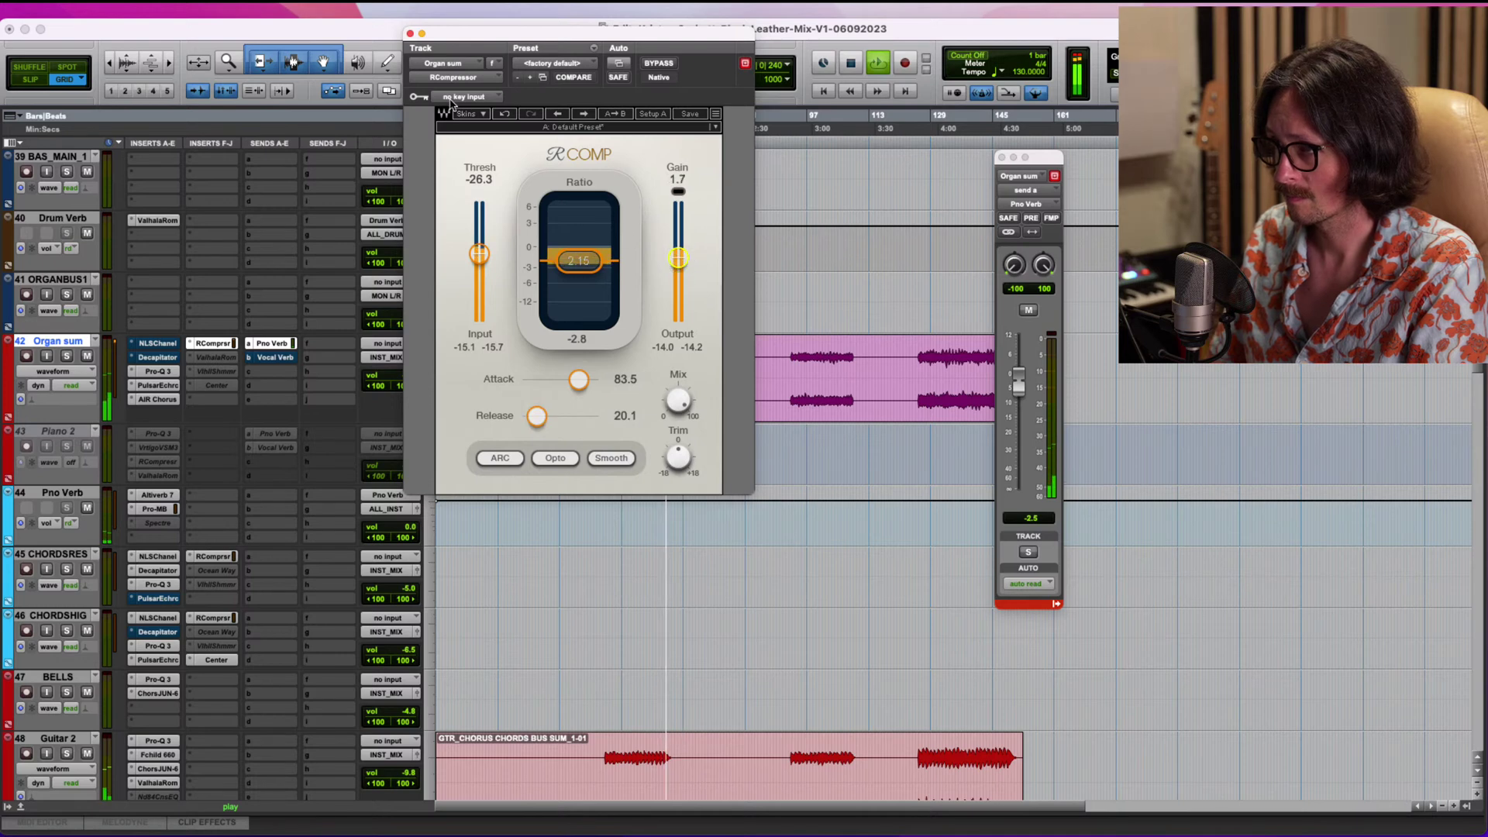
click(410, 34)
Replay the section, activate NLS Channel on the Organ sum track and adjust its drive and output, with output about -1.5 dB.
click(603, 322)
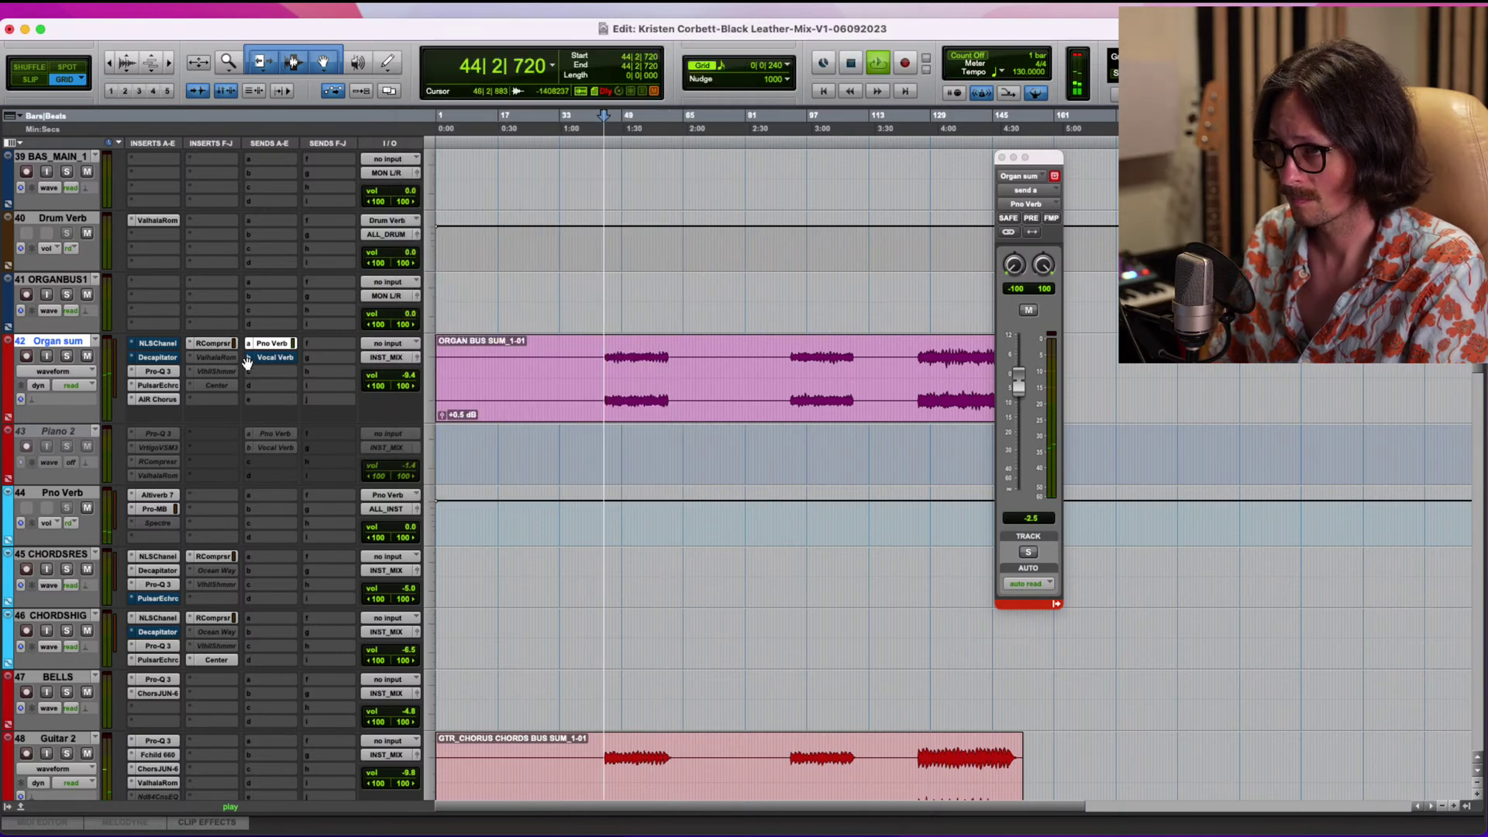
ctrl+super+click(155, 347)
ctrl+super+click(157, 347)
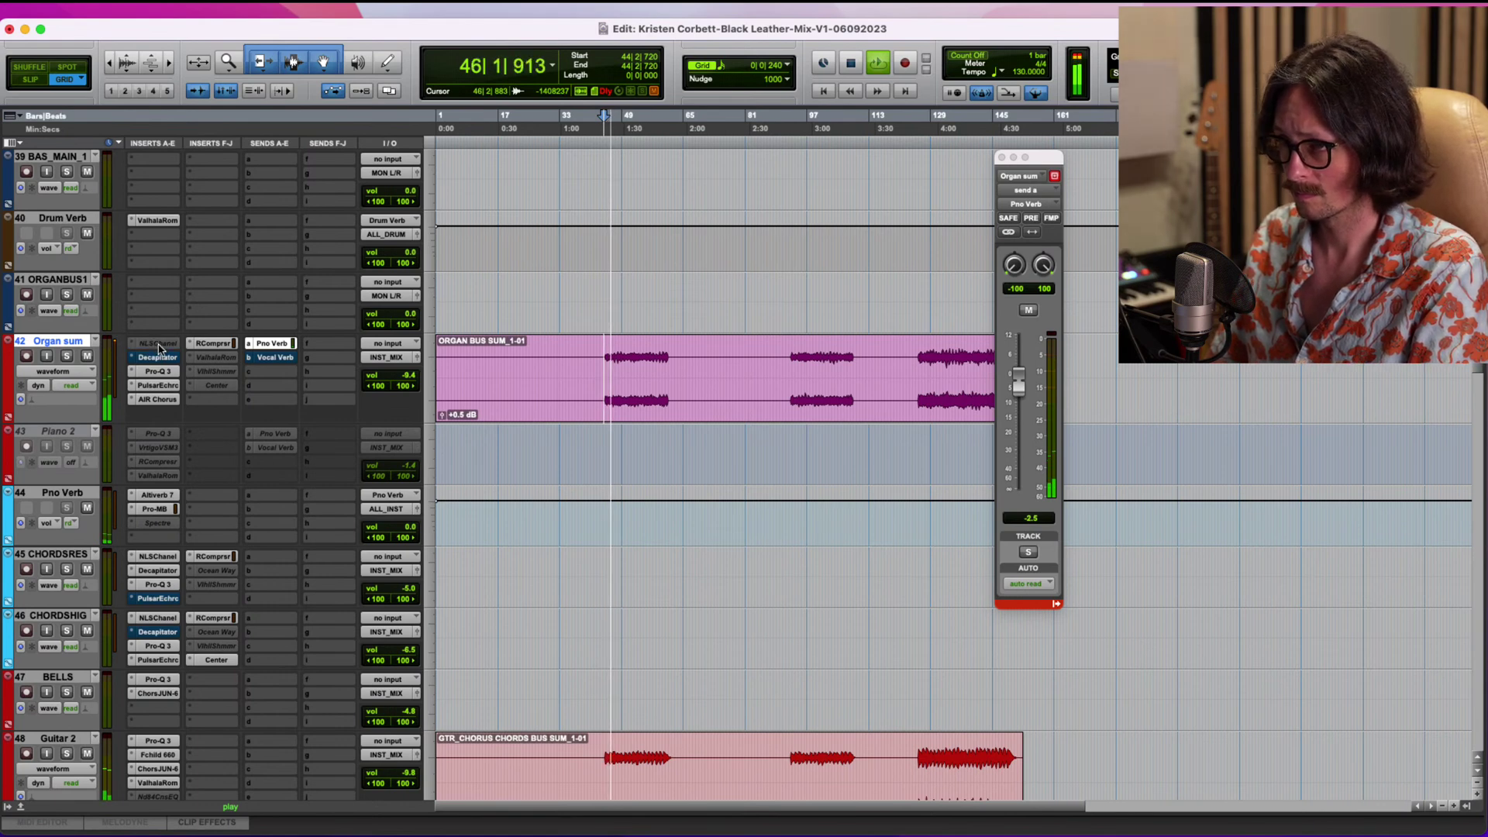
click(159, 345)
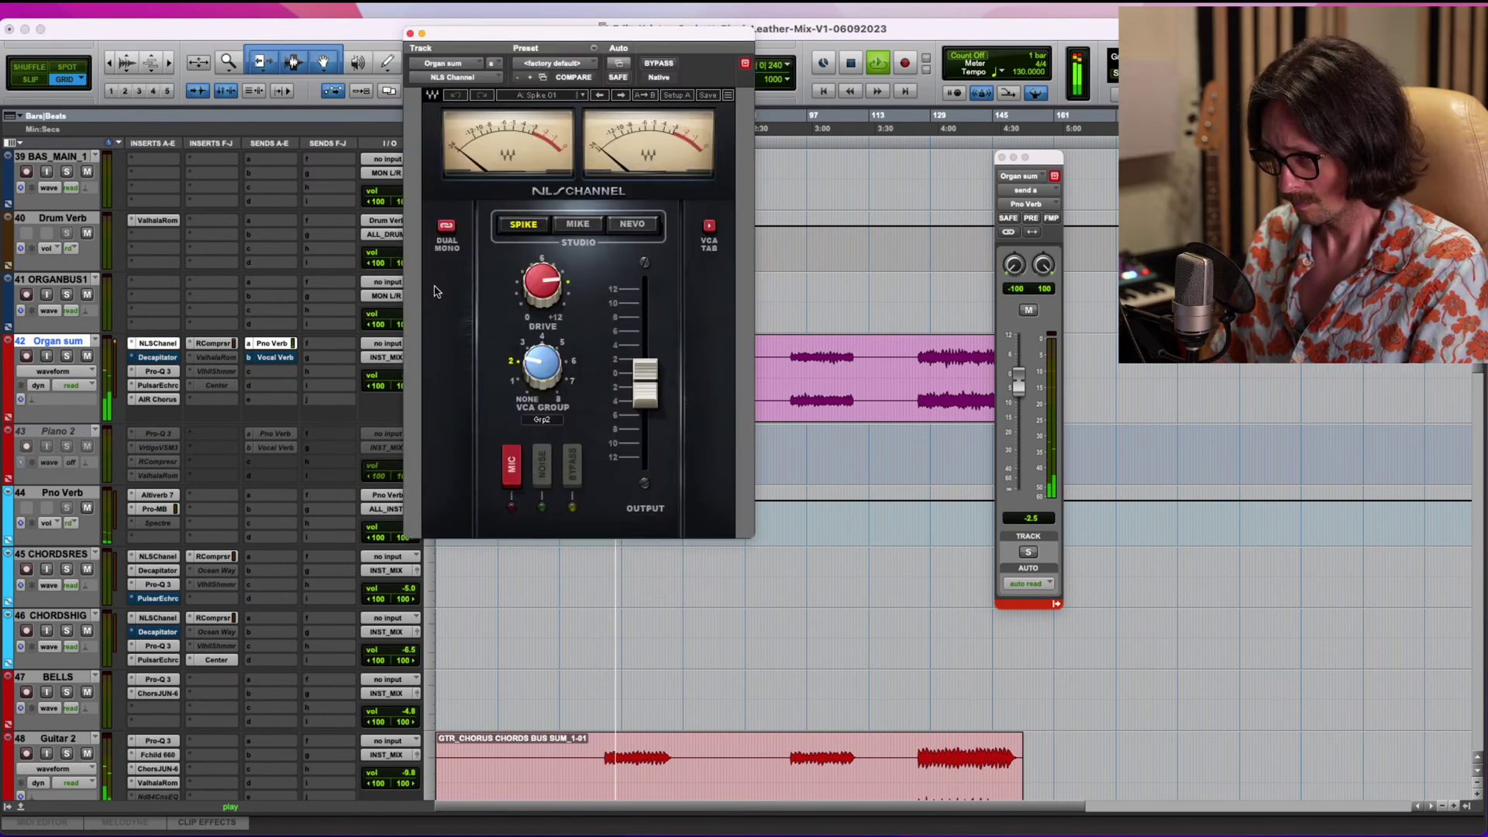
click(648, 397)
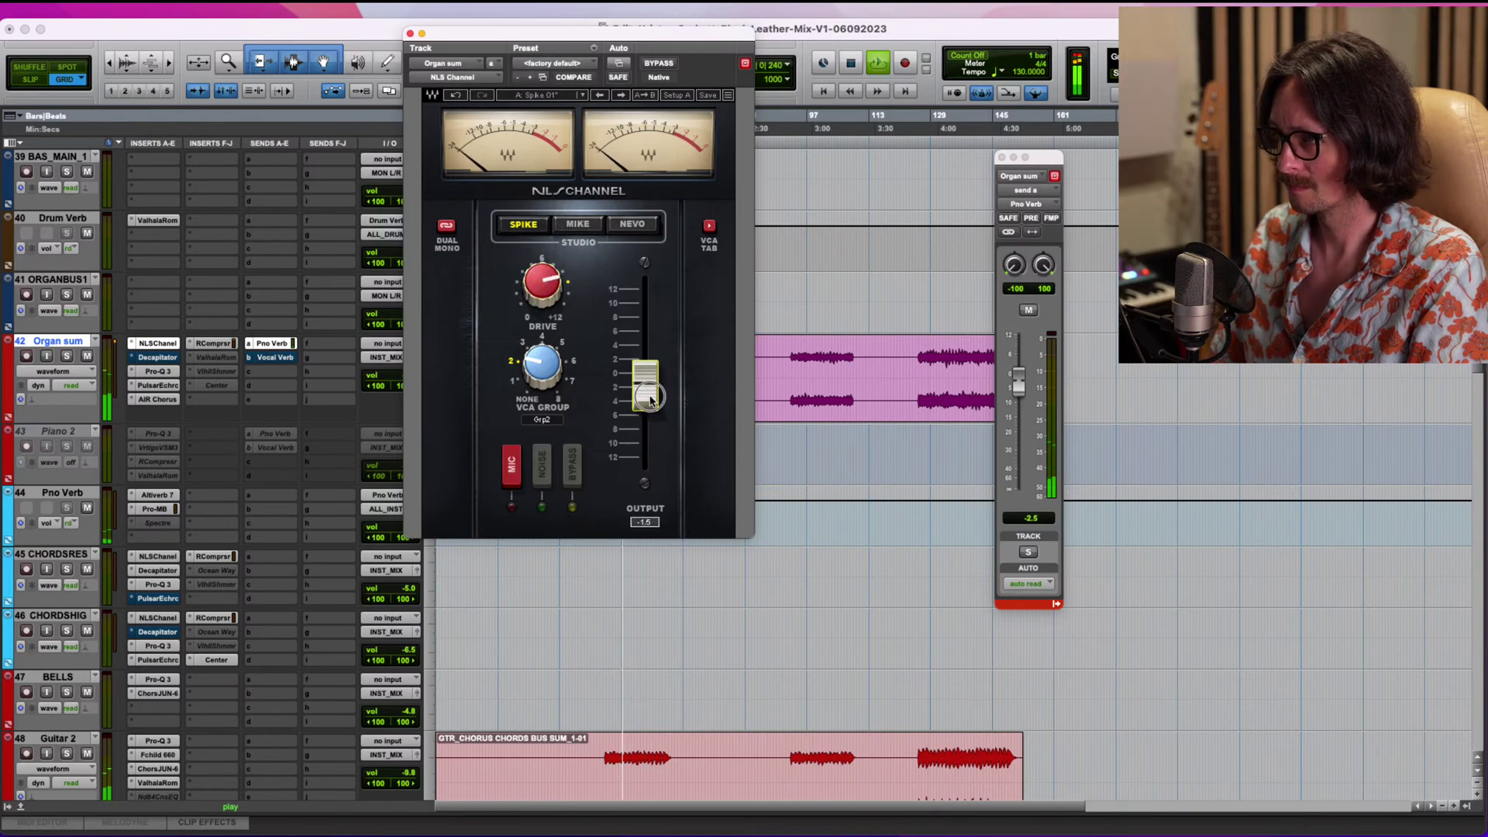
Deactivate Decapitator on the Organ sum track and add a 1.81 dB bell cut at 998.31 Hz in its Pro-Q 3.
click(159, 372)
ctrl+super+click(157, 359)
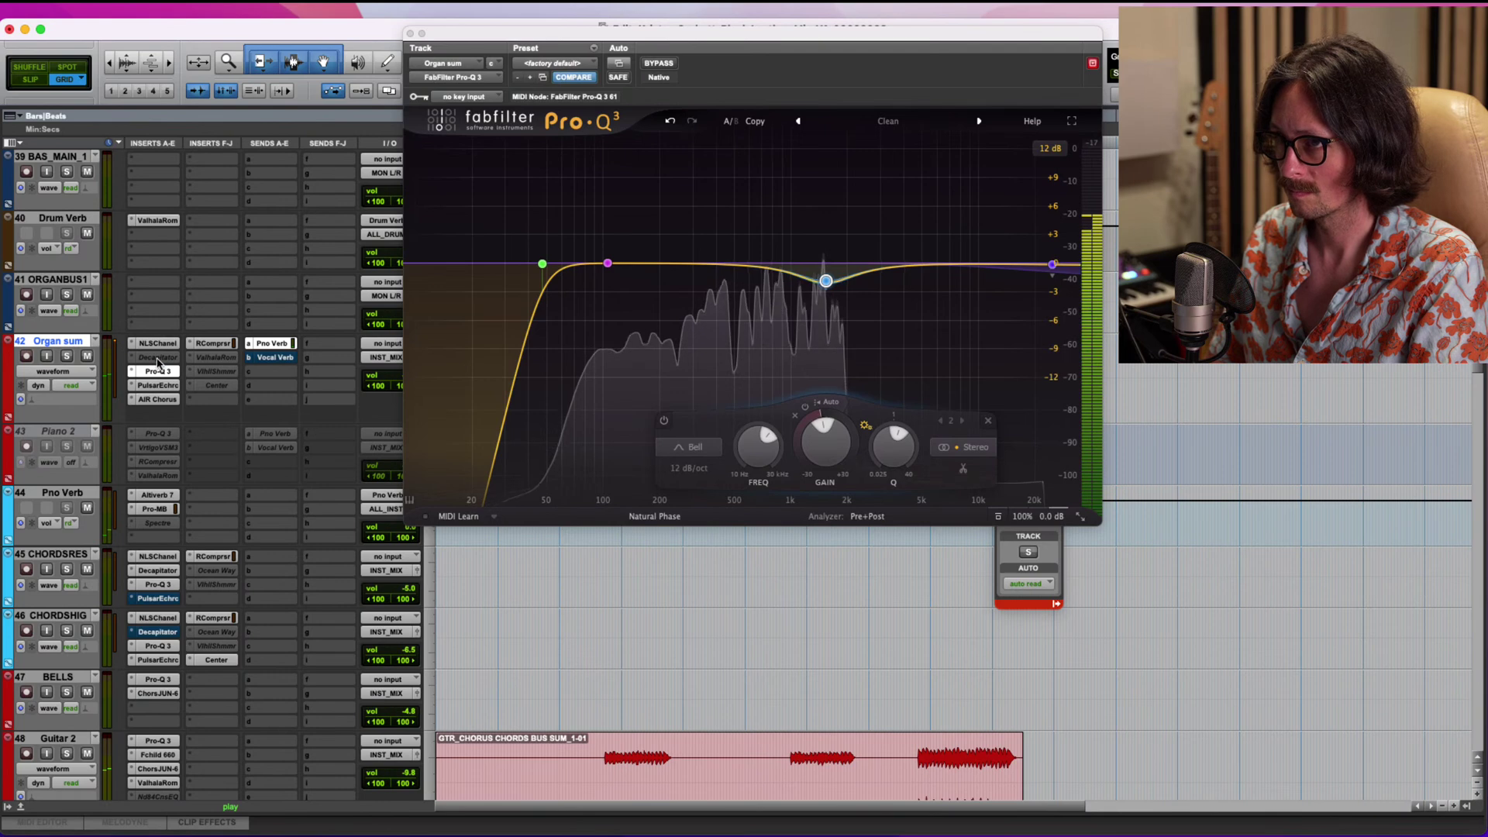
mouse_move(779, 270)
mouse_down()
mouse_move(762, 284)
mouse_move(791, 282)
mouse_up()
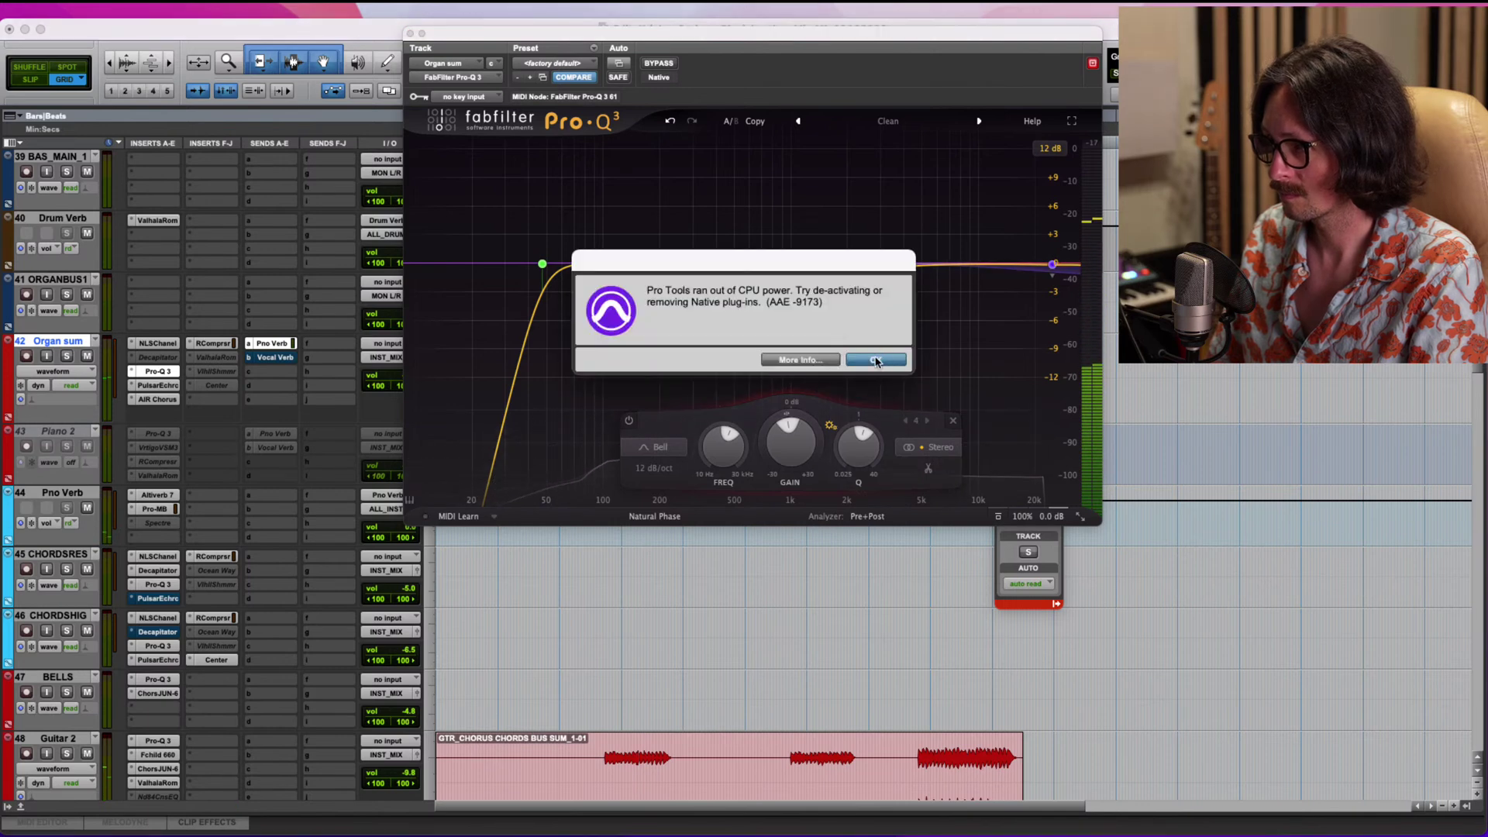
key(Return)
key(space)
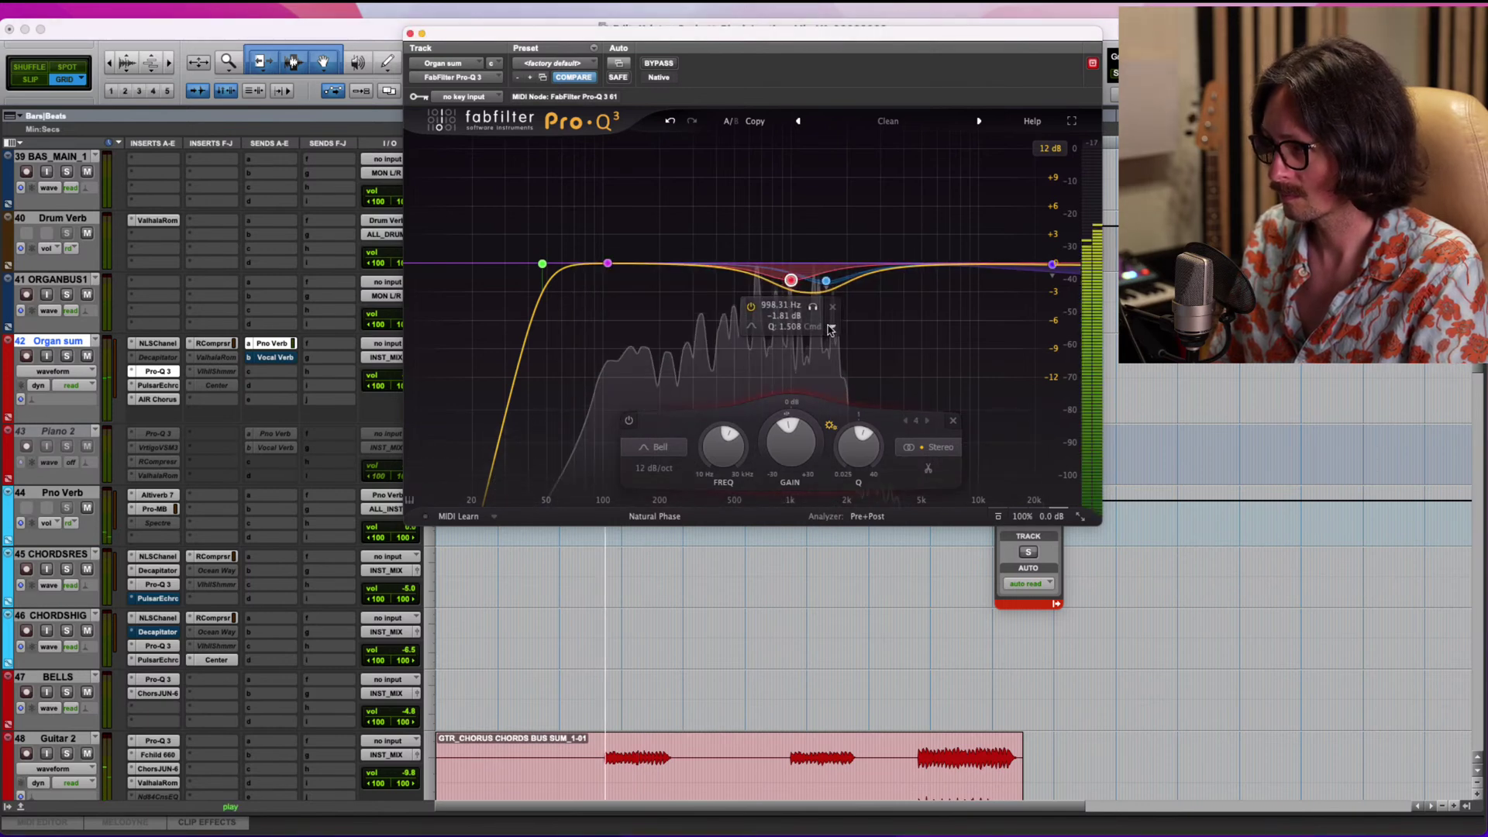
Set the 998.31 Hz cut's stereo placement to Mid and deepen it to about -2.5 dB.
click(832, 327)
mouse_move(902, 441)
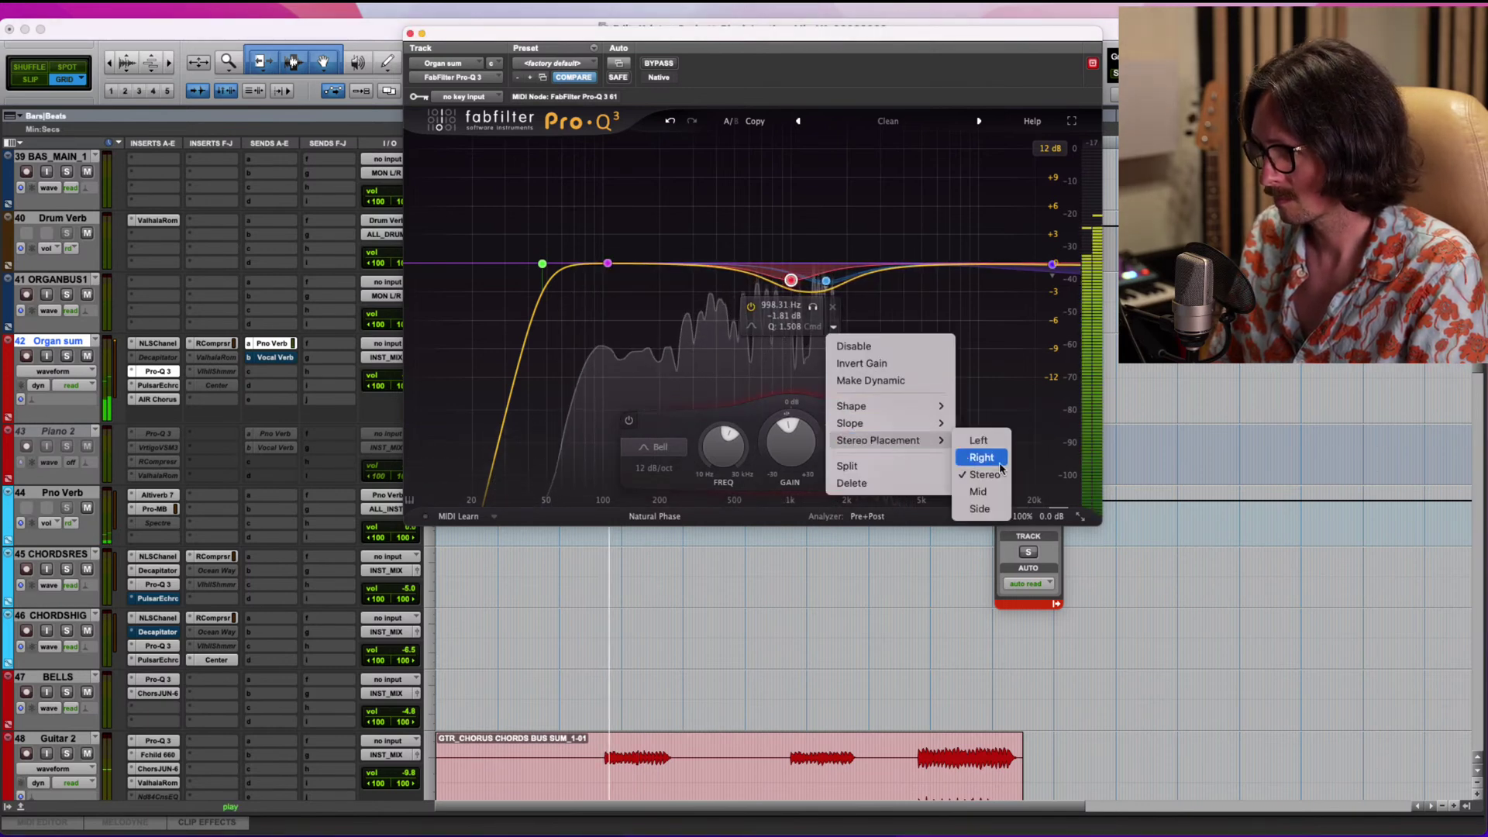
click(975, 472)
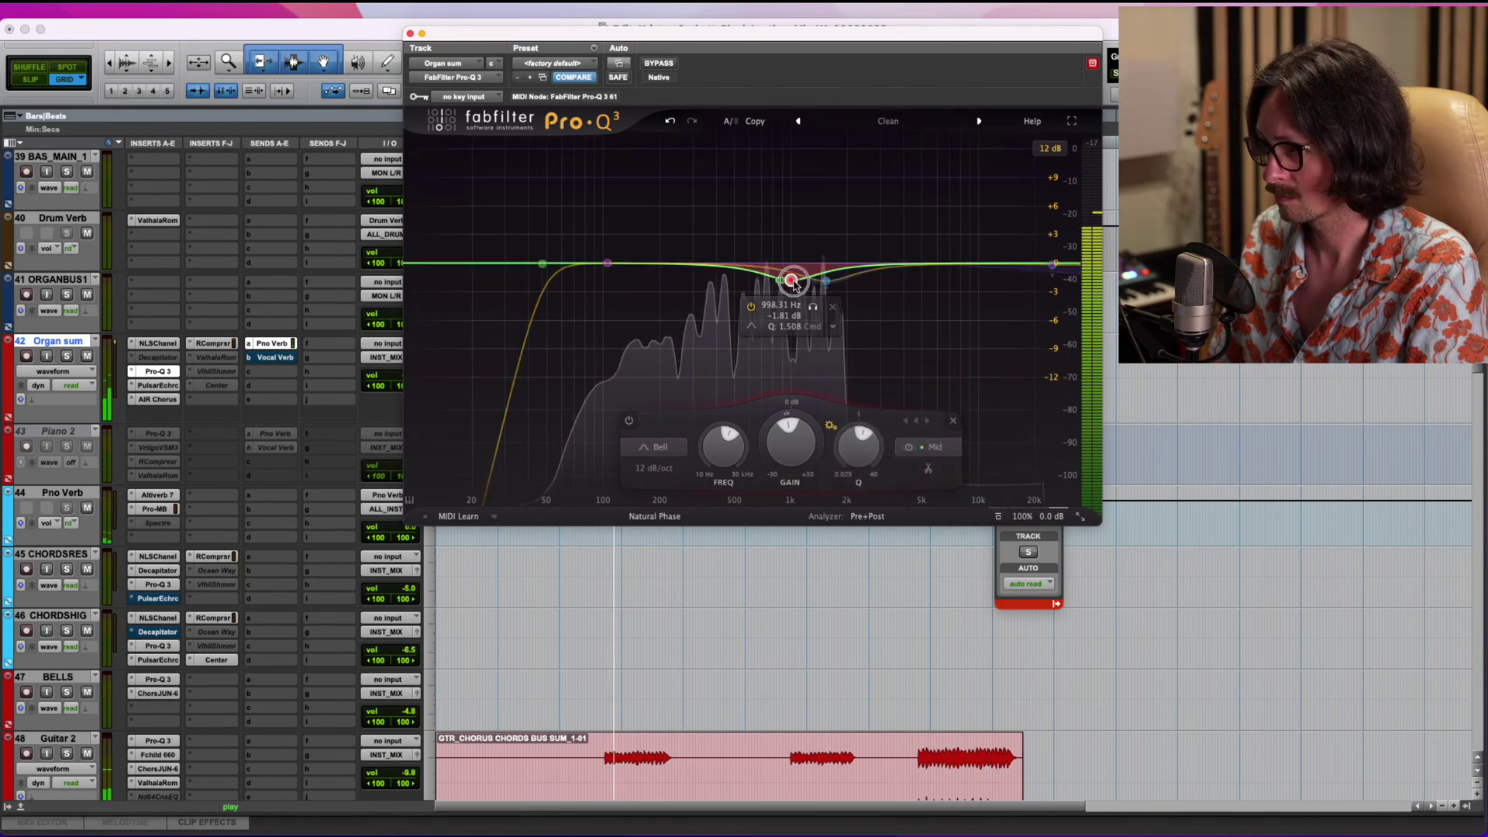
drag(791, 281, 792, 289)
Deepen the organ's stereo bell cut above 1 kHz to about -2.5 dB and raise the low cut to 53.355 Hz.
click(827, 287)
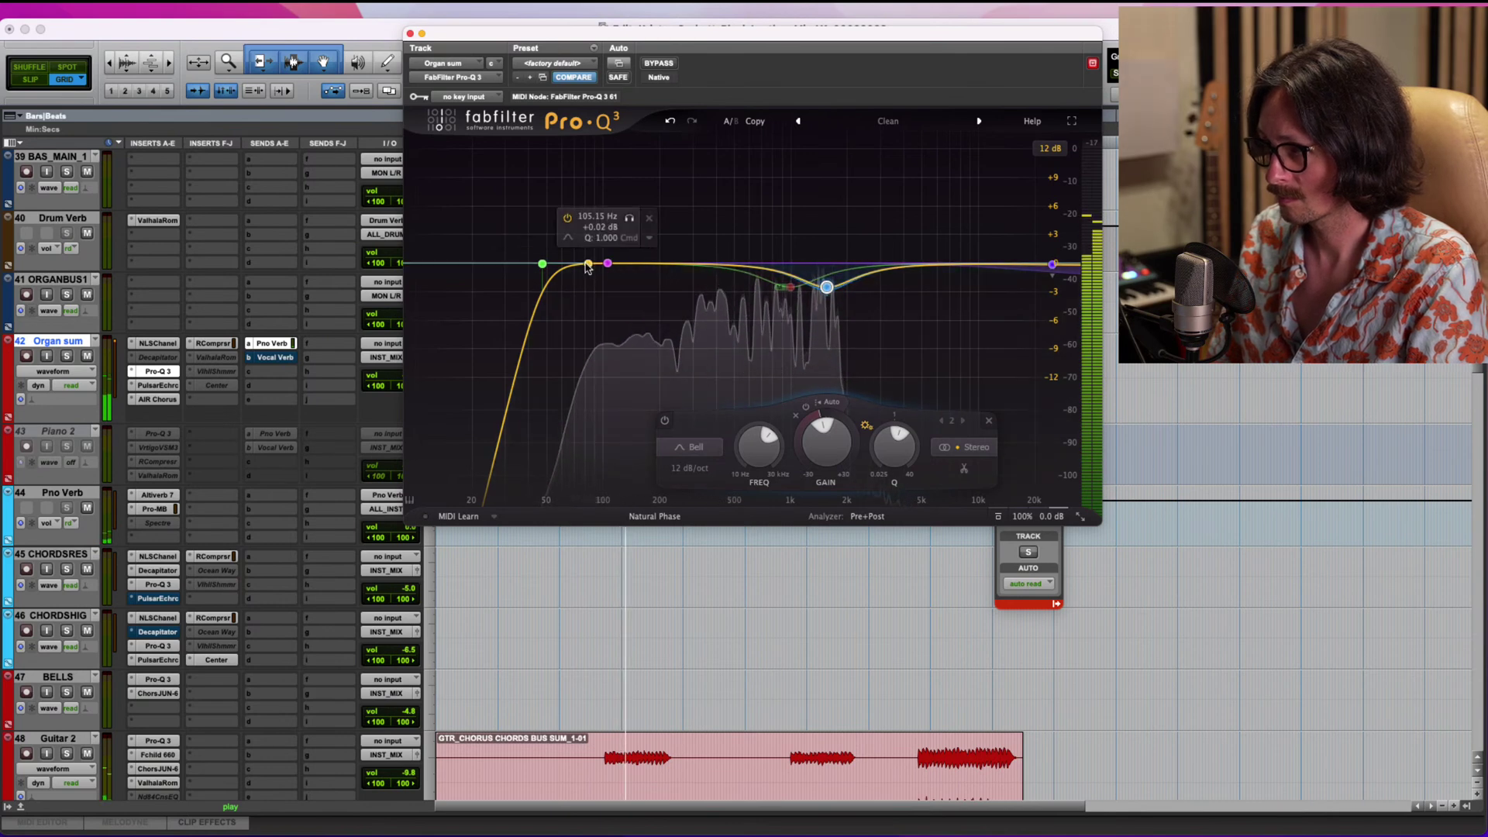
click(543, 264)
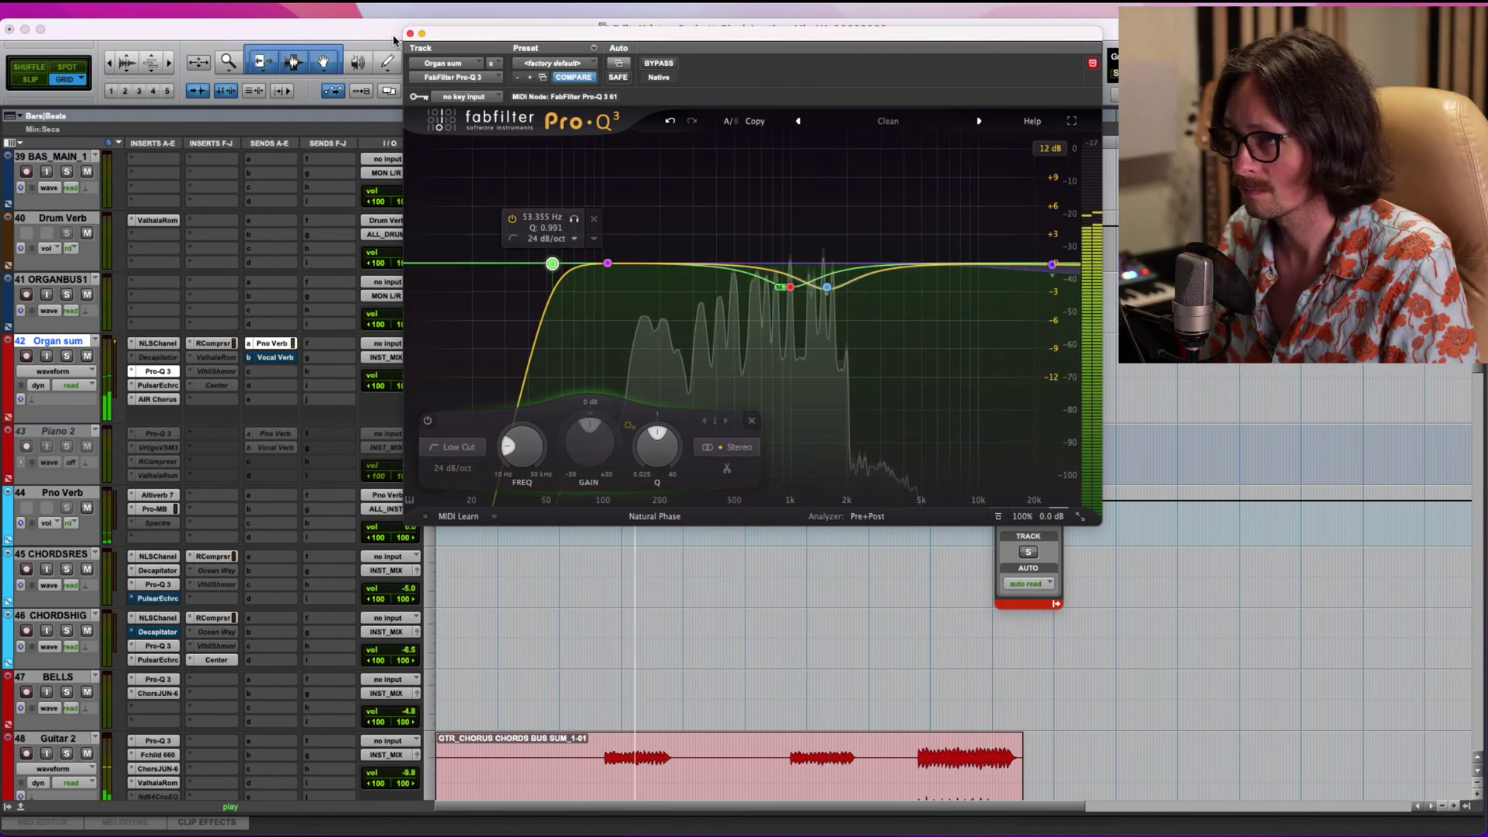
click(159, 371)
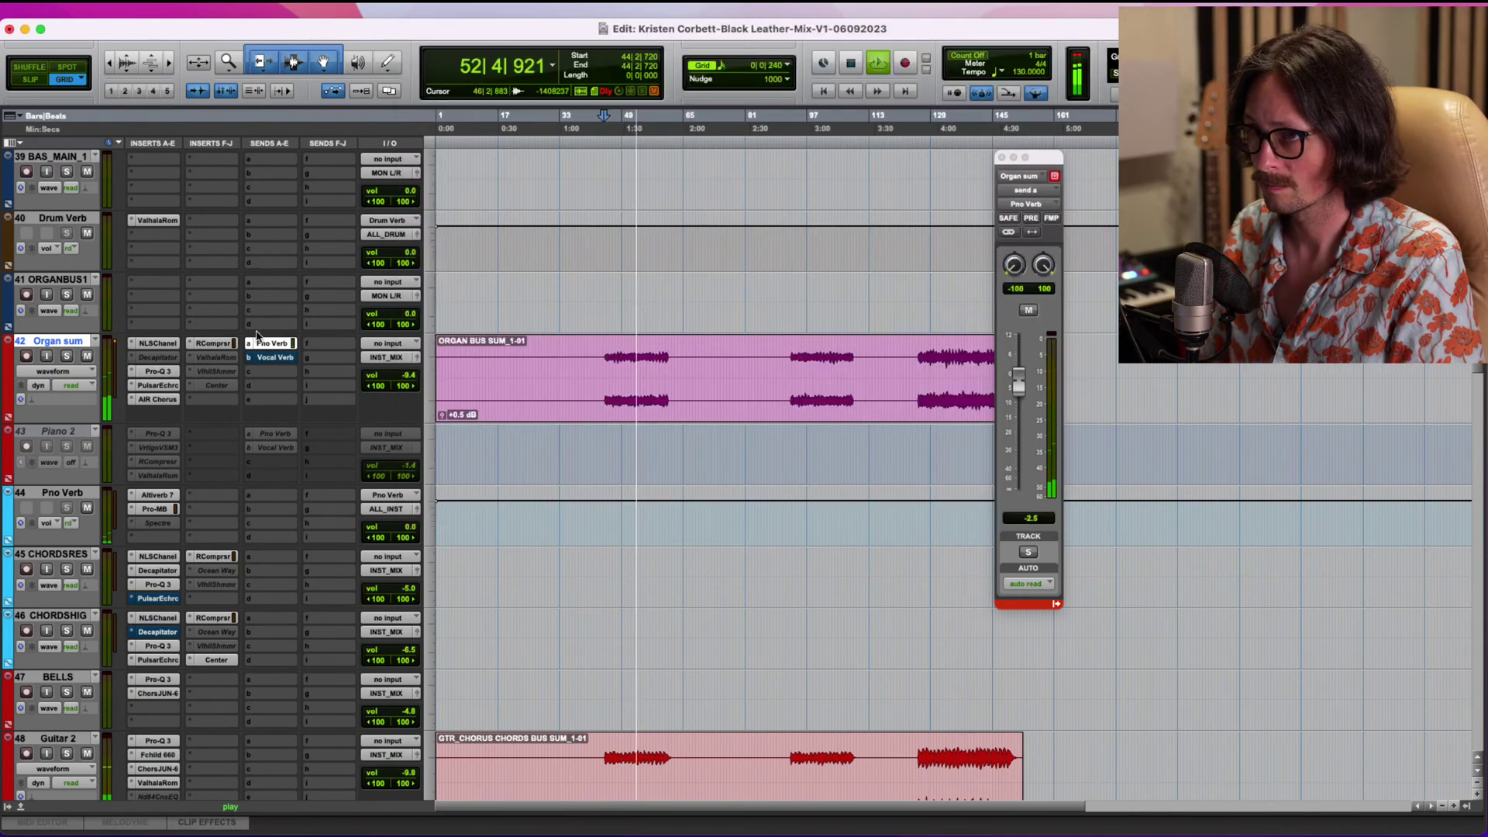
Activate Center on the Organ sum track, set its center level to -2.5 dB, raise the sides and adjust its low, high and punch balance.
click(216, 388)
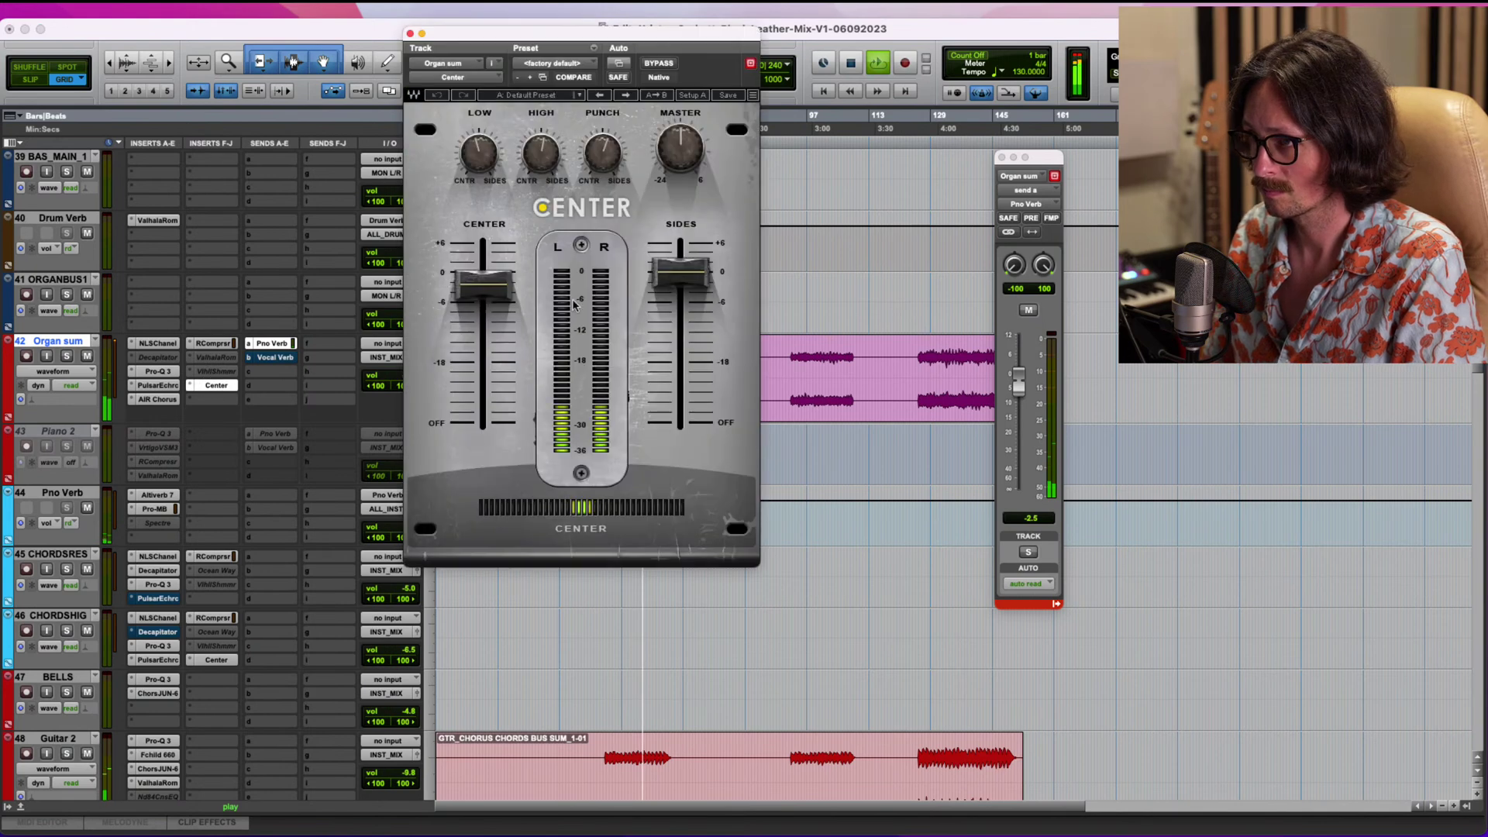
drag(677, 288, 680, 276)
drag(487, 297, 487, 291)
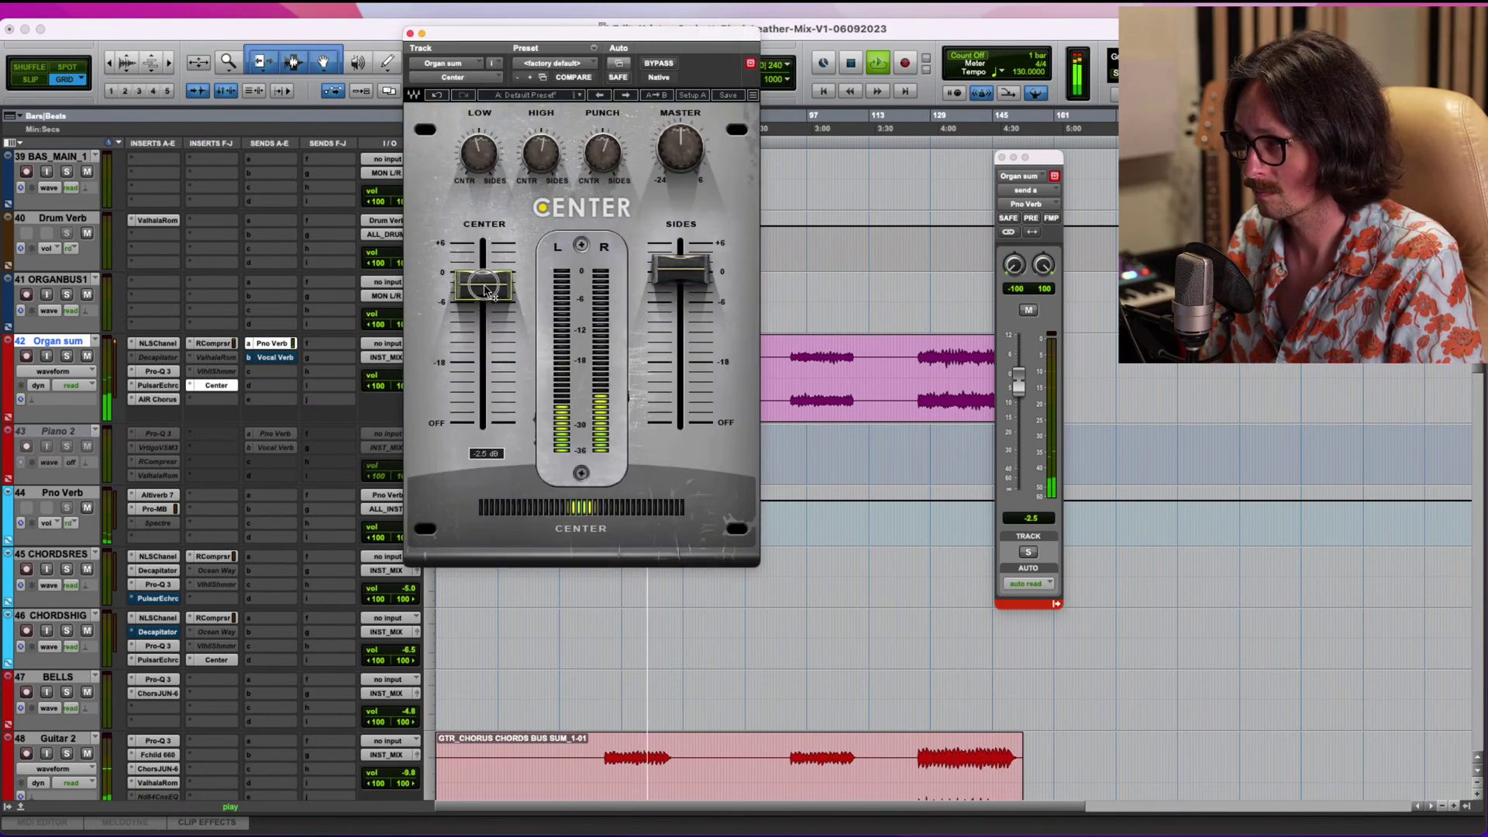
click(541, 164)
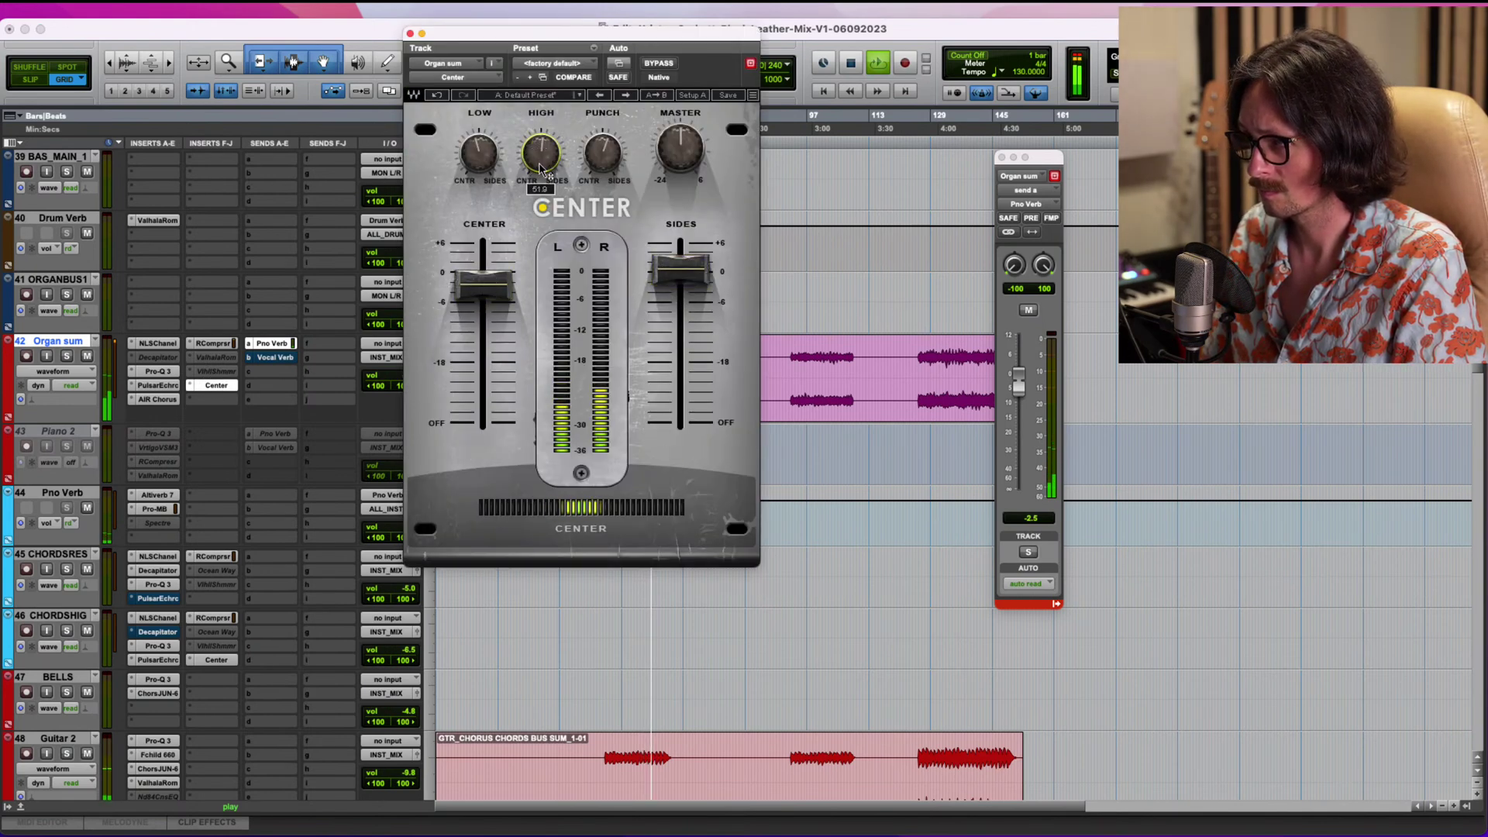
click(599, 160)
click(489, 160)
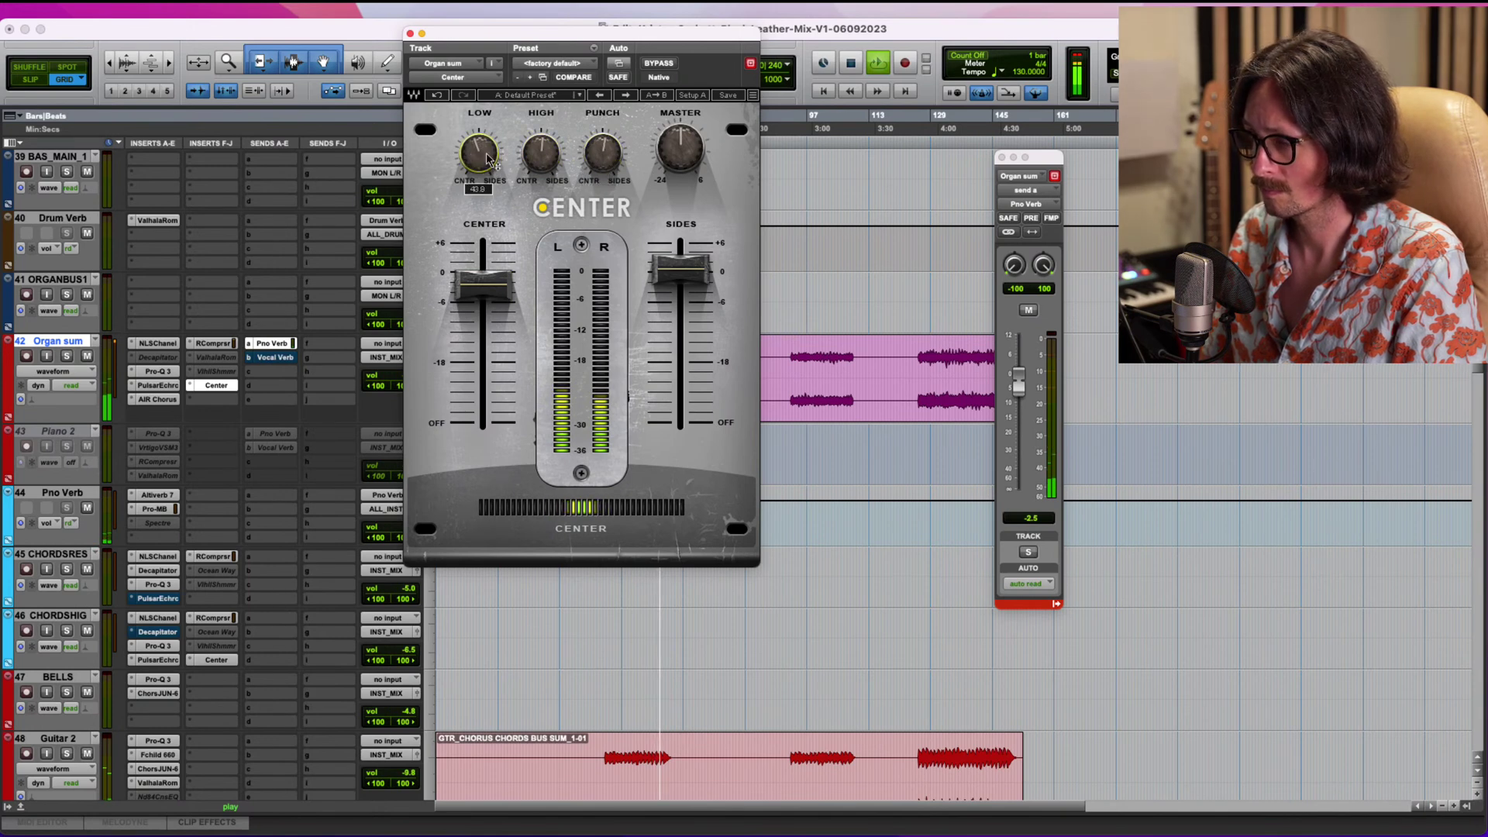
Solo the organ to raise Center's sides slightly more and compare it with bypass, then return the organ to the full mix.
click(66, 356)
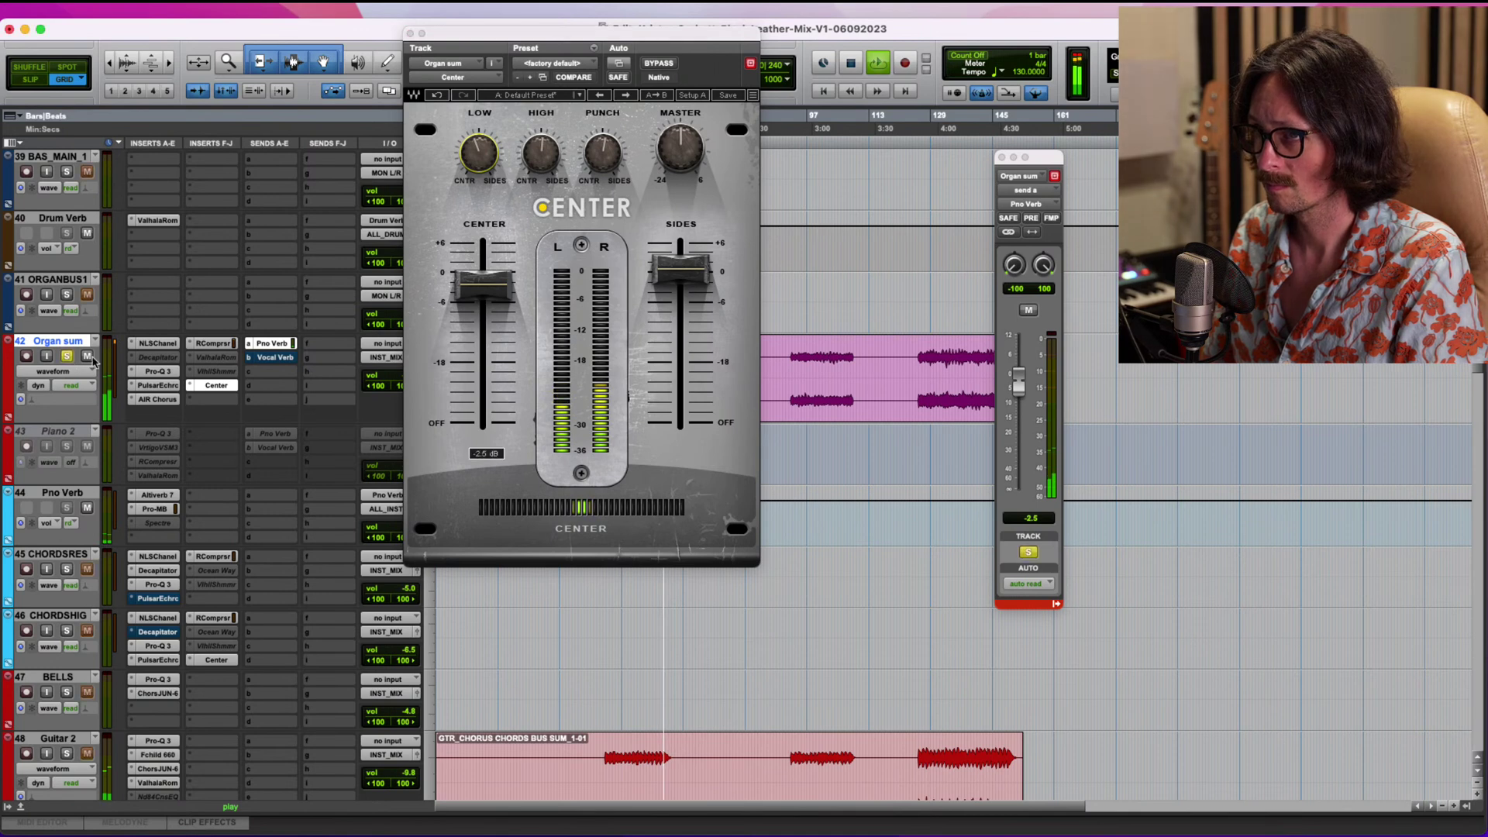
drag(674, 273, 676, 269)
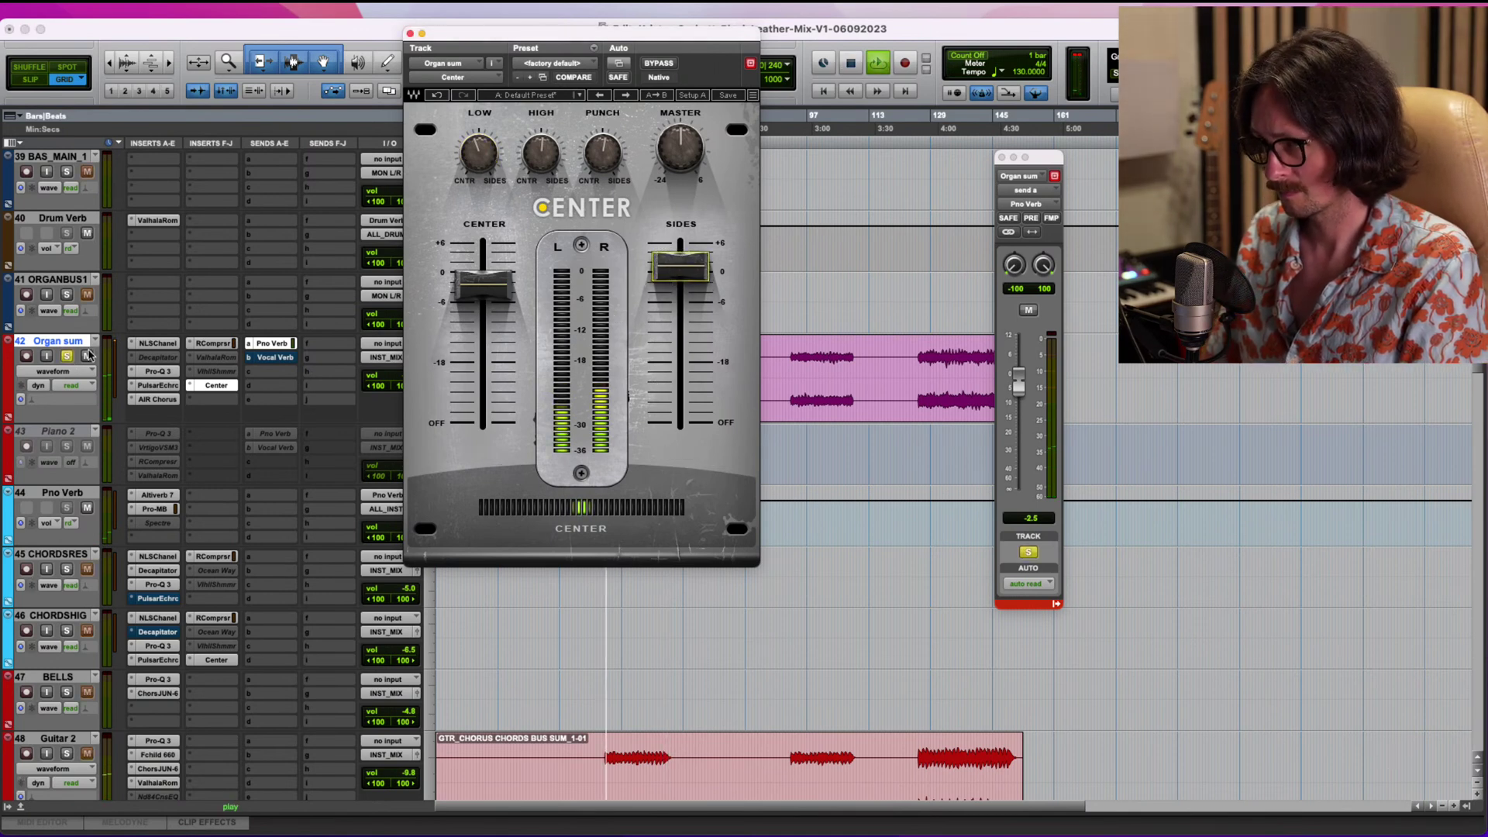
super+click(222, 389)
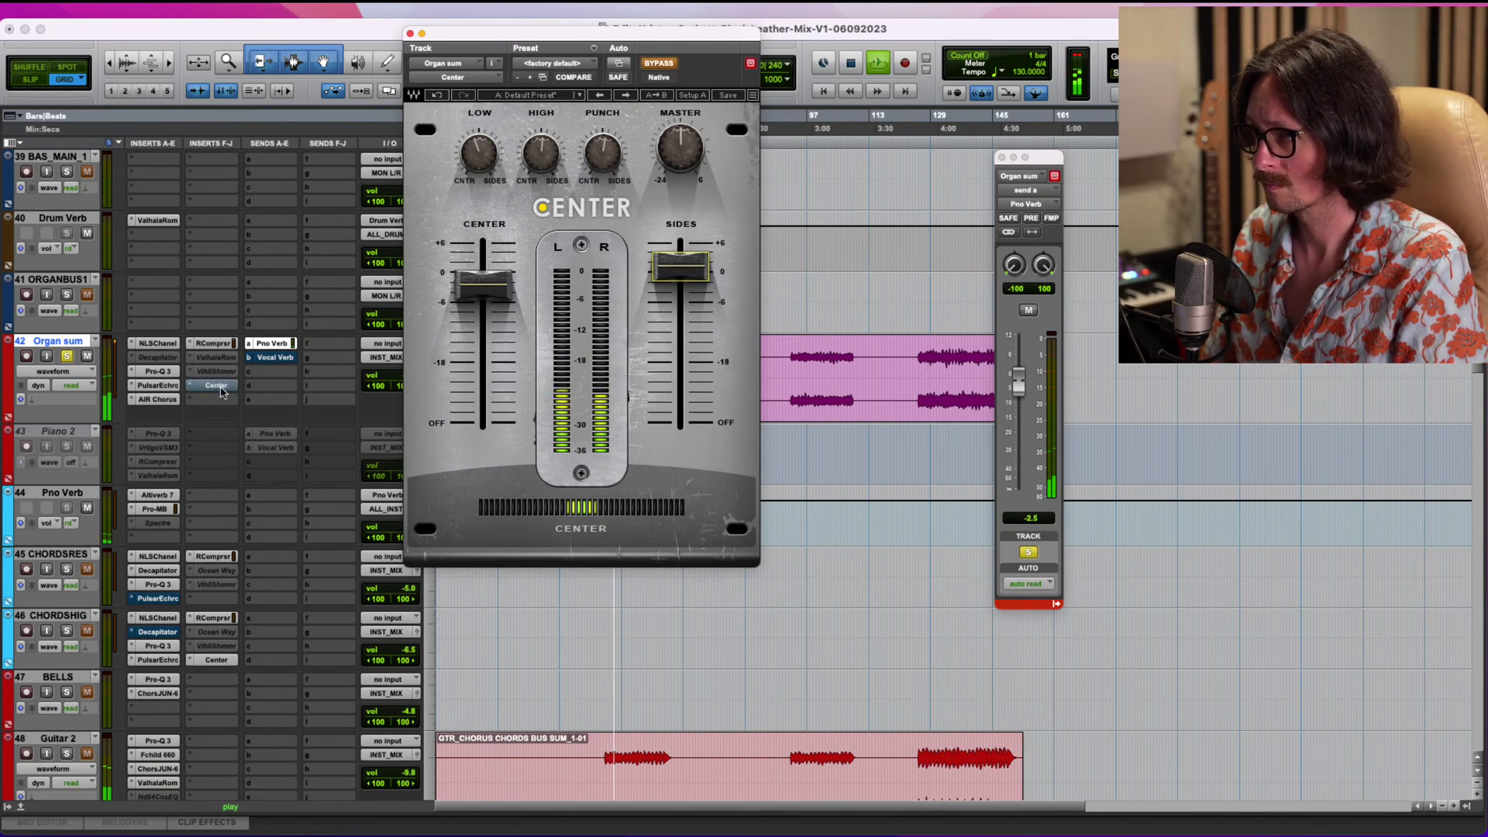
super+click(220, 388)
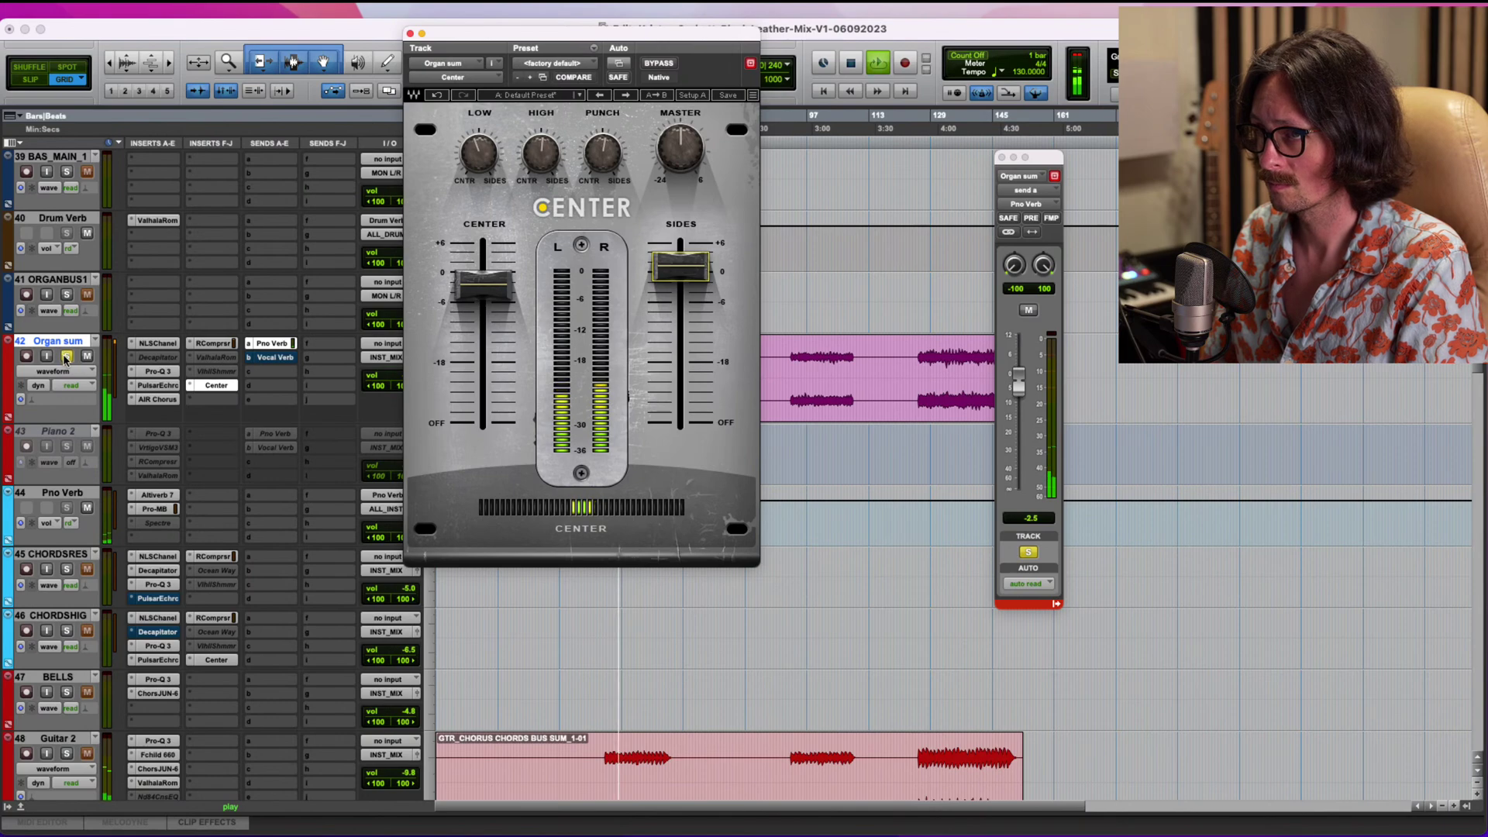
click(66, 357)
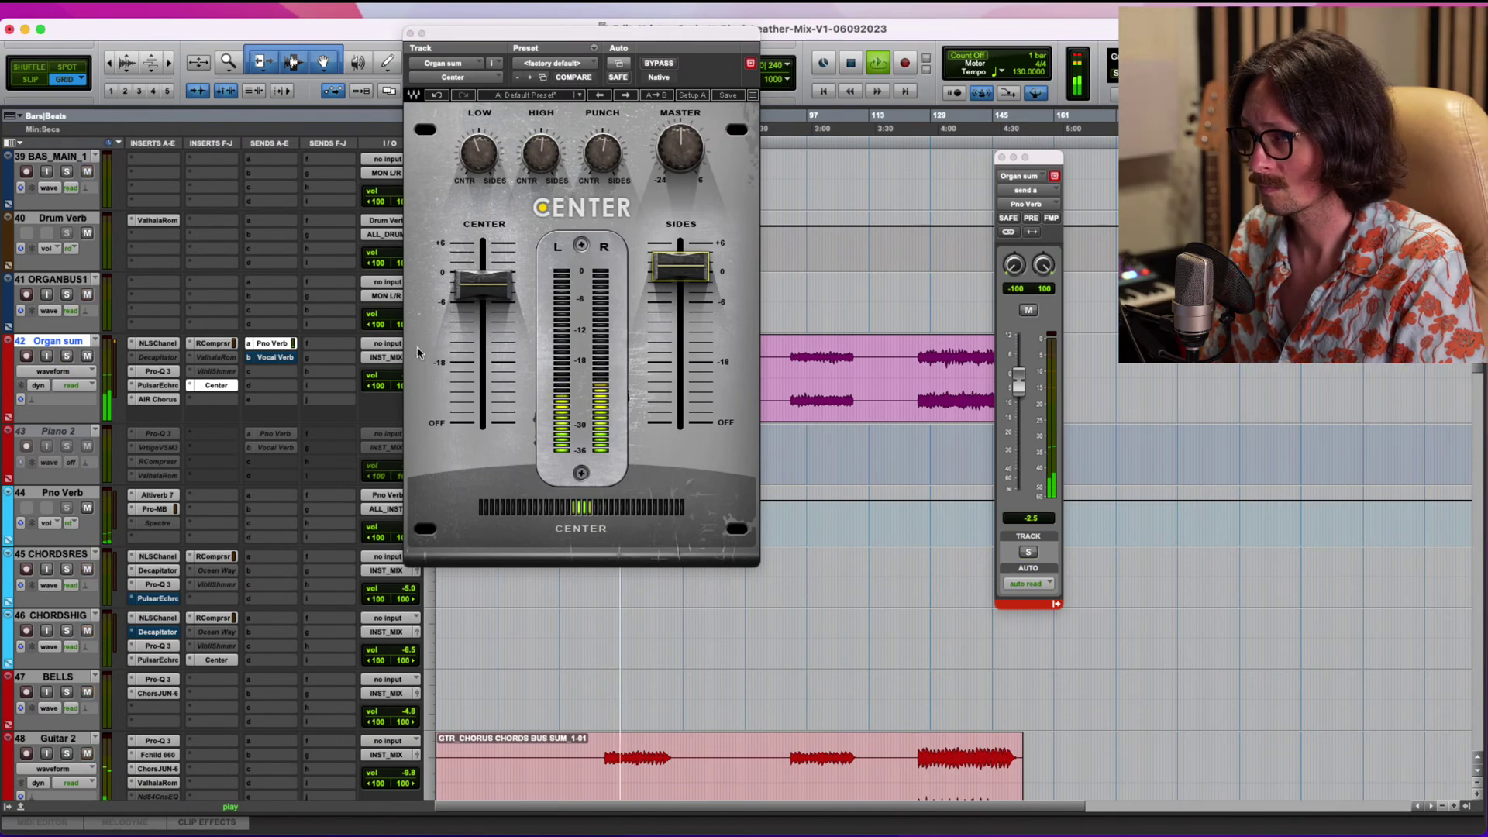
click(411, 33)
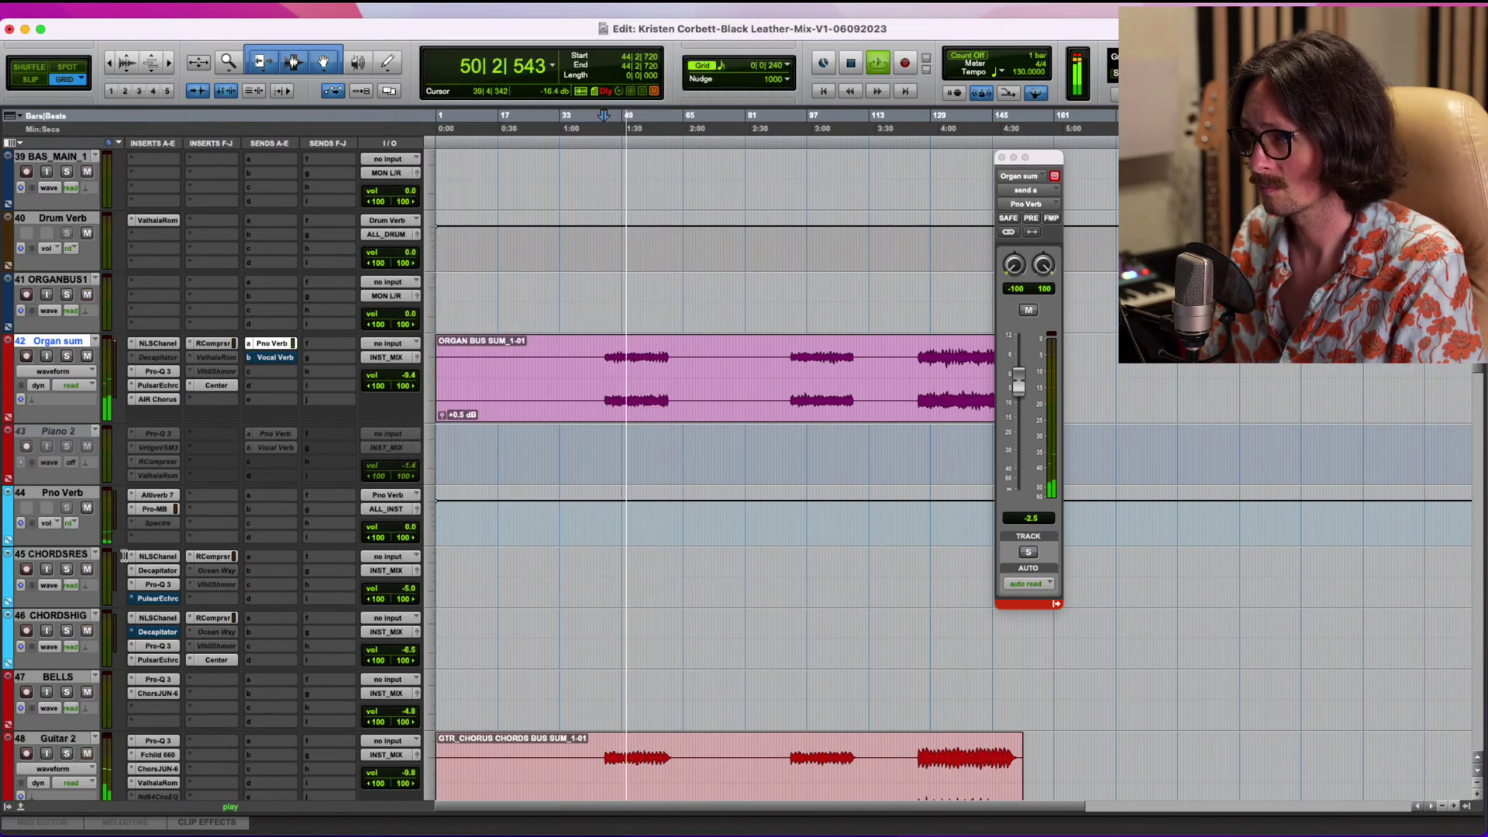
Solo the organ along with Guitar 2 and reorder the tracks so Organ sum sits between BELLS and Guitar 2.
click(67, 356)
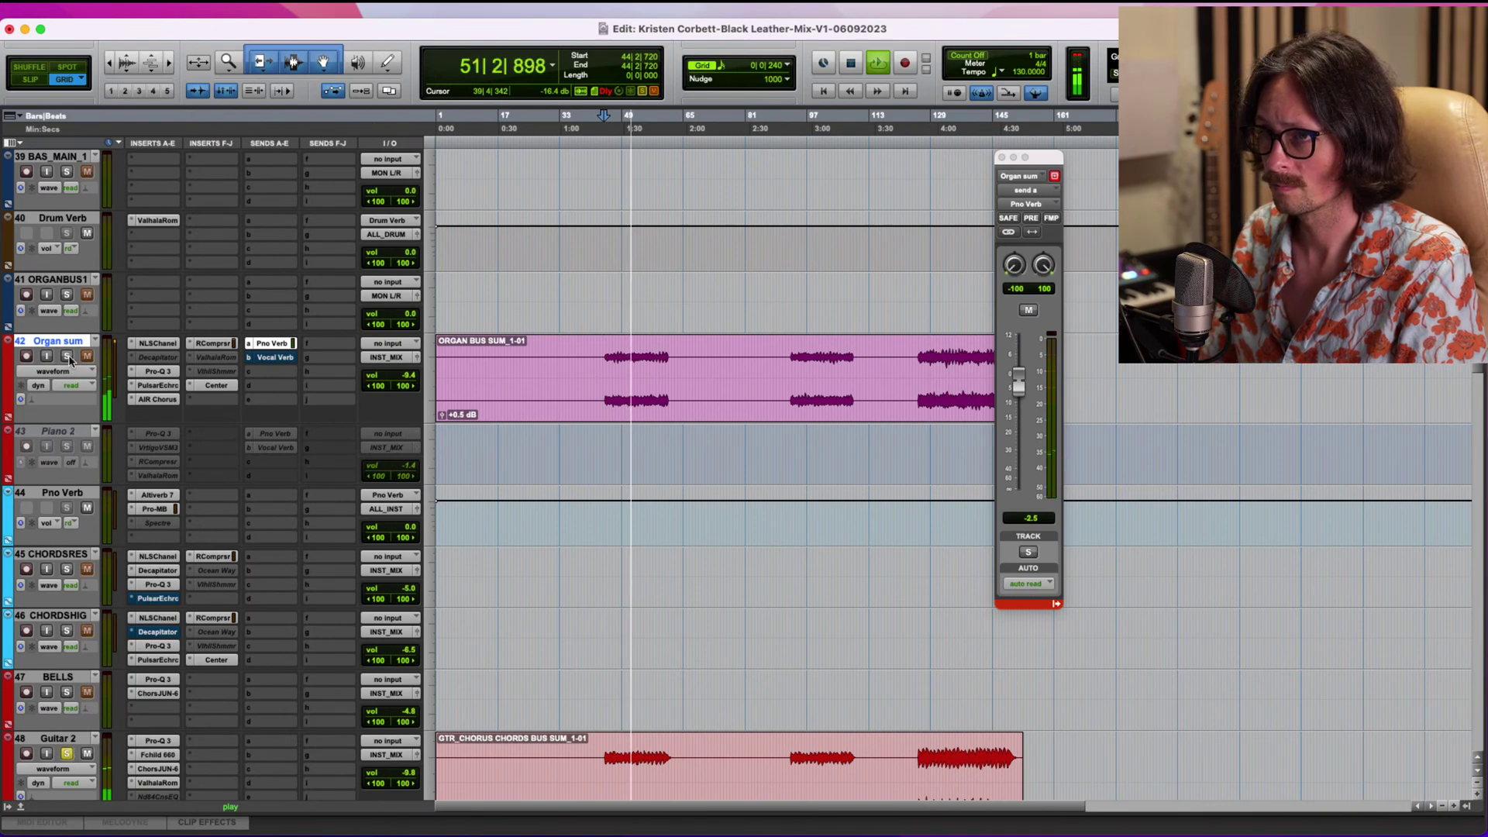
drag(65, 342, 68, 675)
scroll(271, 589, down, 3)
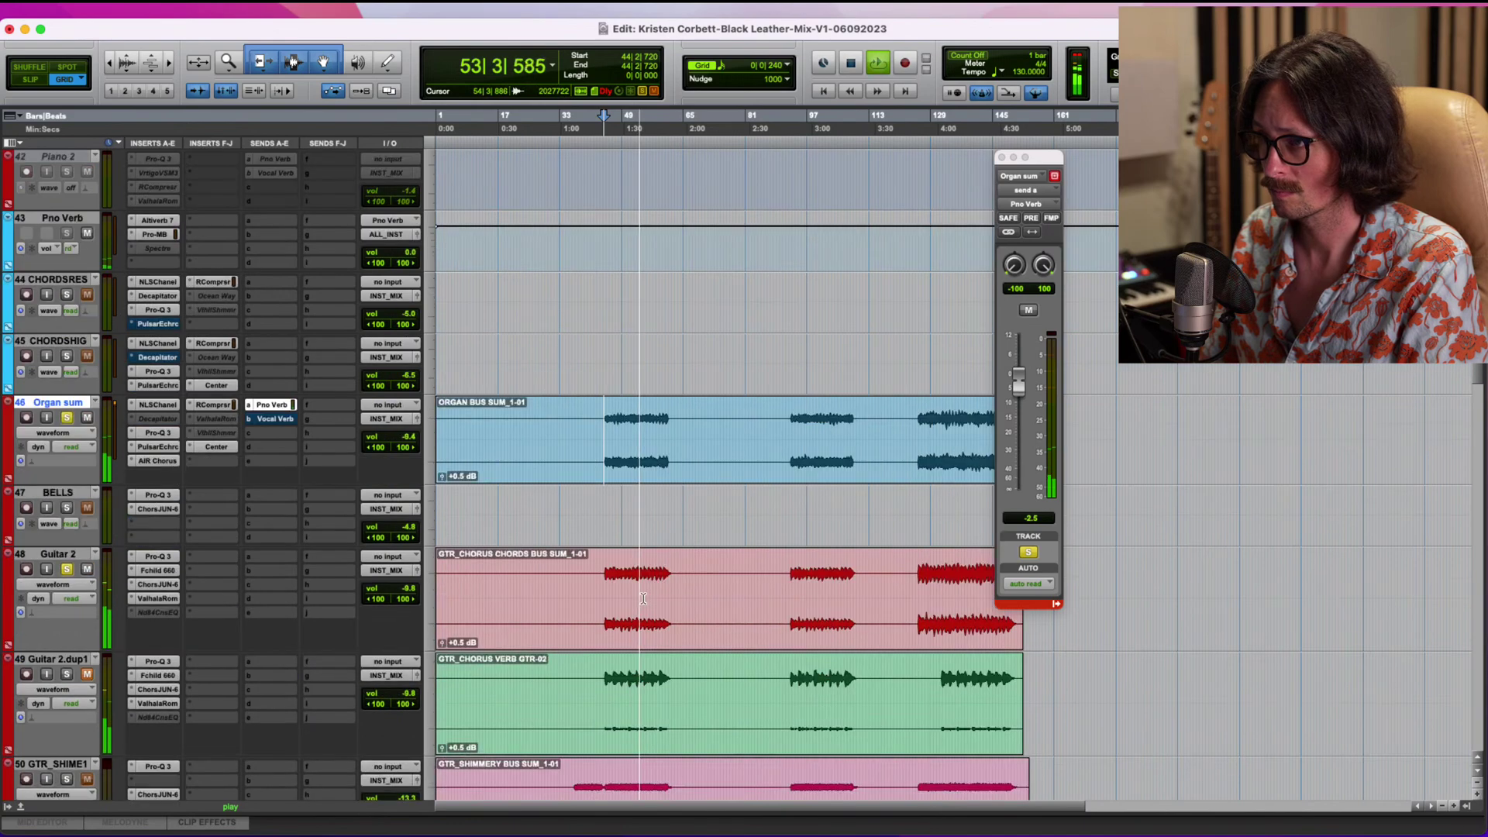
drag(60, 494, 59, 404)
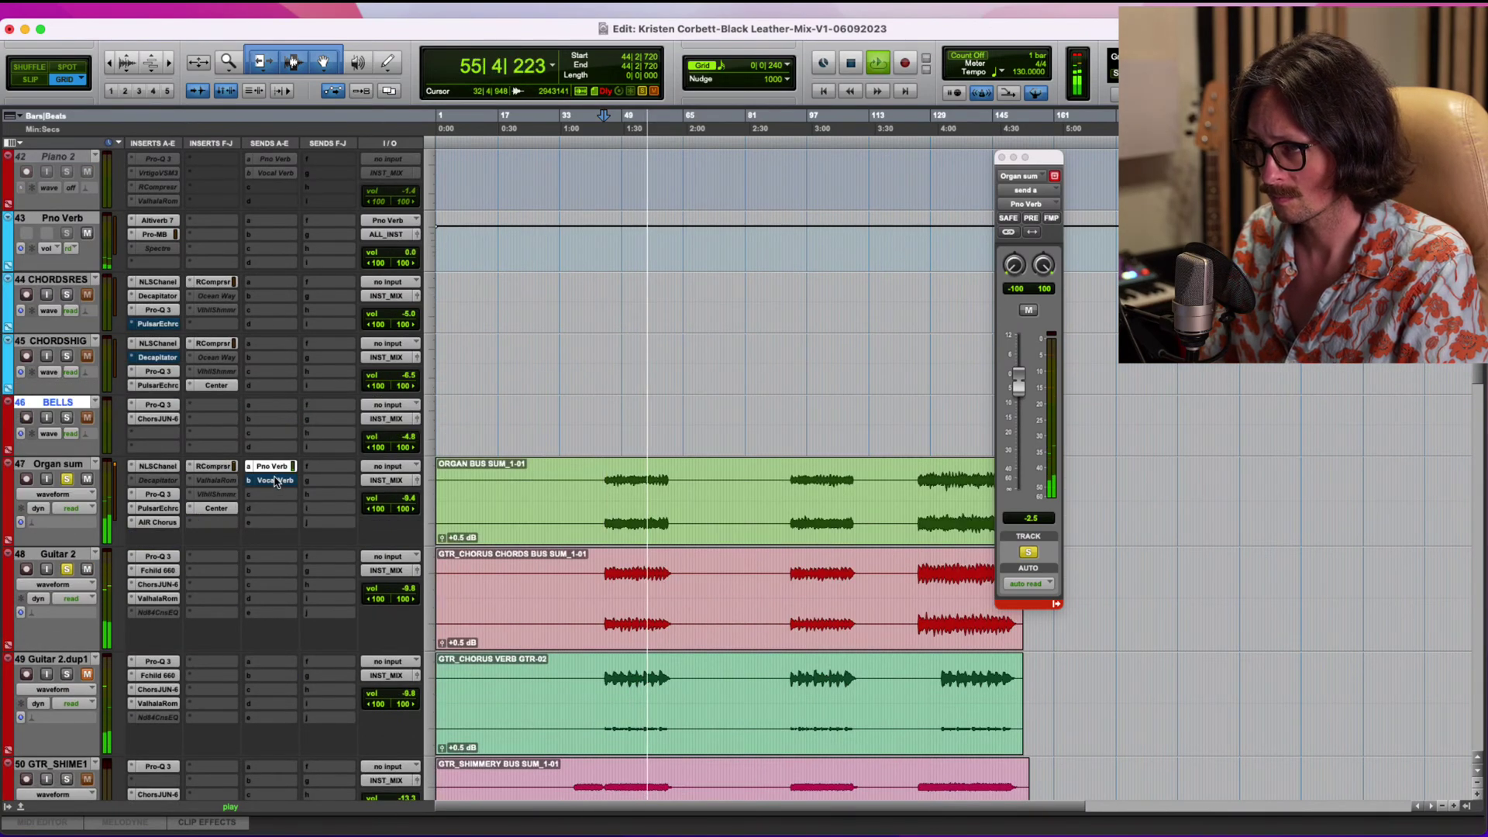
Activate ValhallaRoom on the Organ sum track with mix 13.7%, predelay 19.9 ms, decay 1.72 s and depth 62.1%.
ctrl+super+click(214, 483)
click(215, 481)
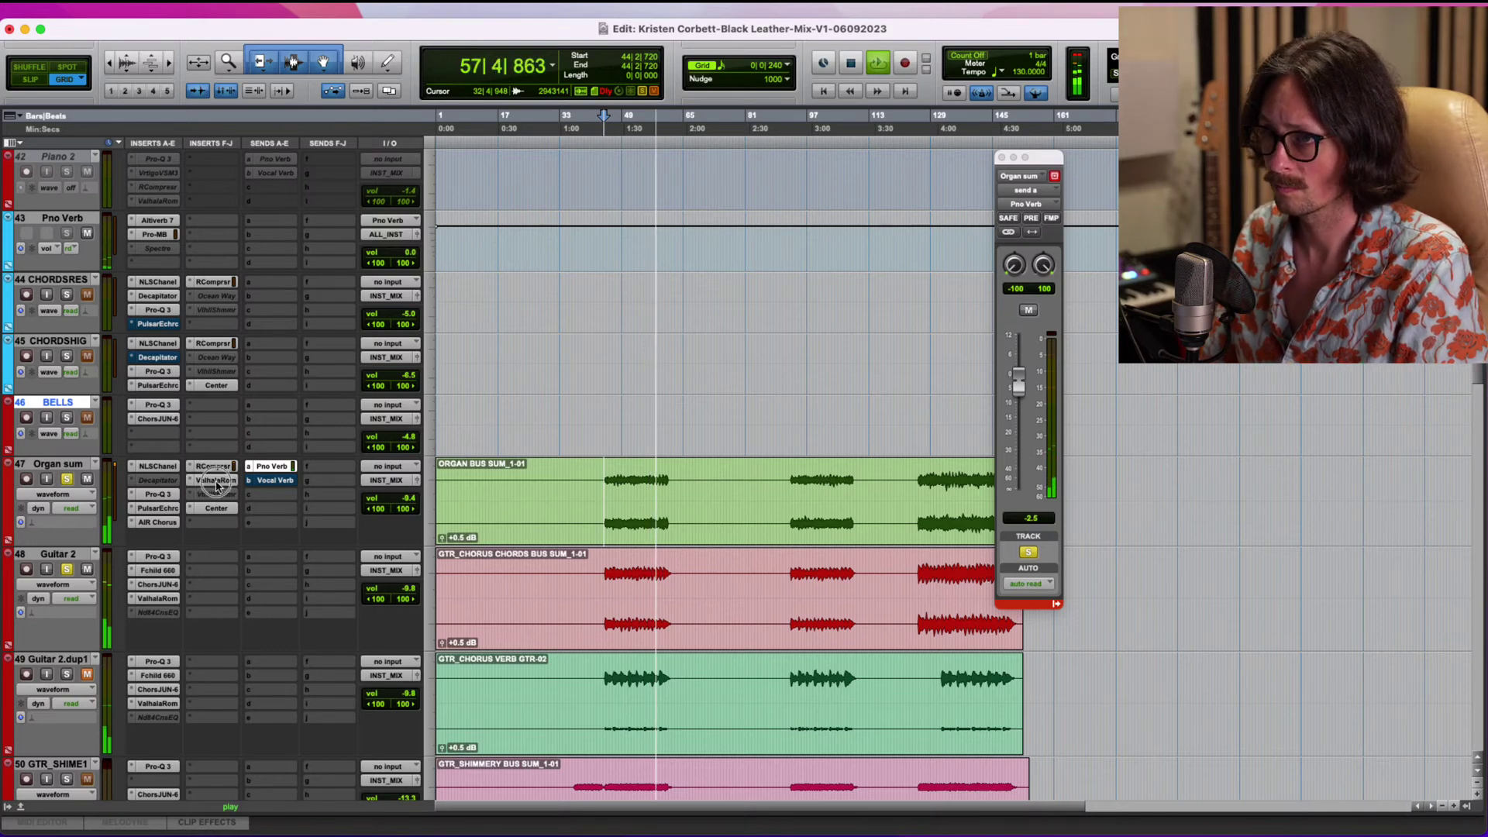
drag(436, 314, 436, 326)
drag(656, 244, 656, 239)
drag(552, 296, 500, 284)
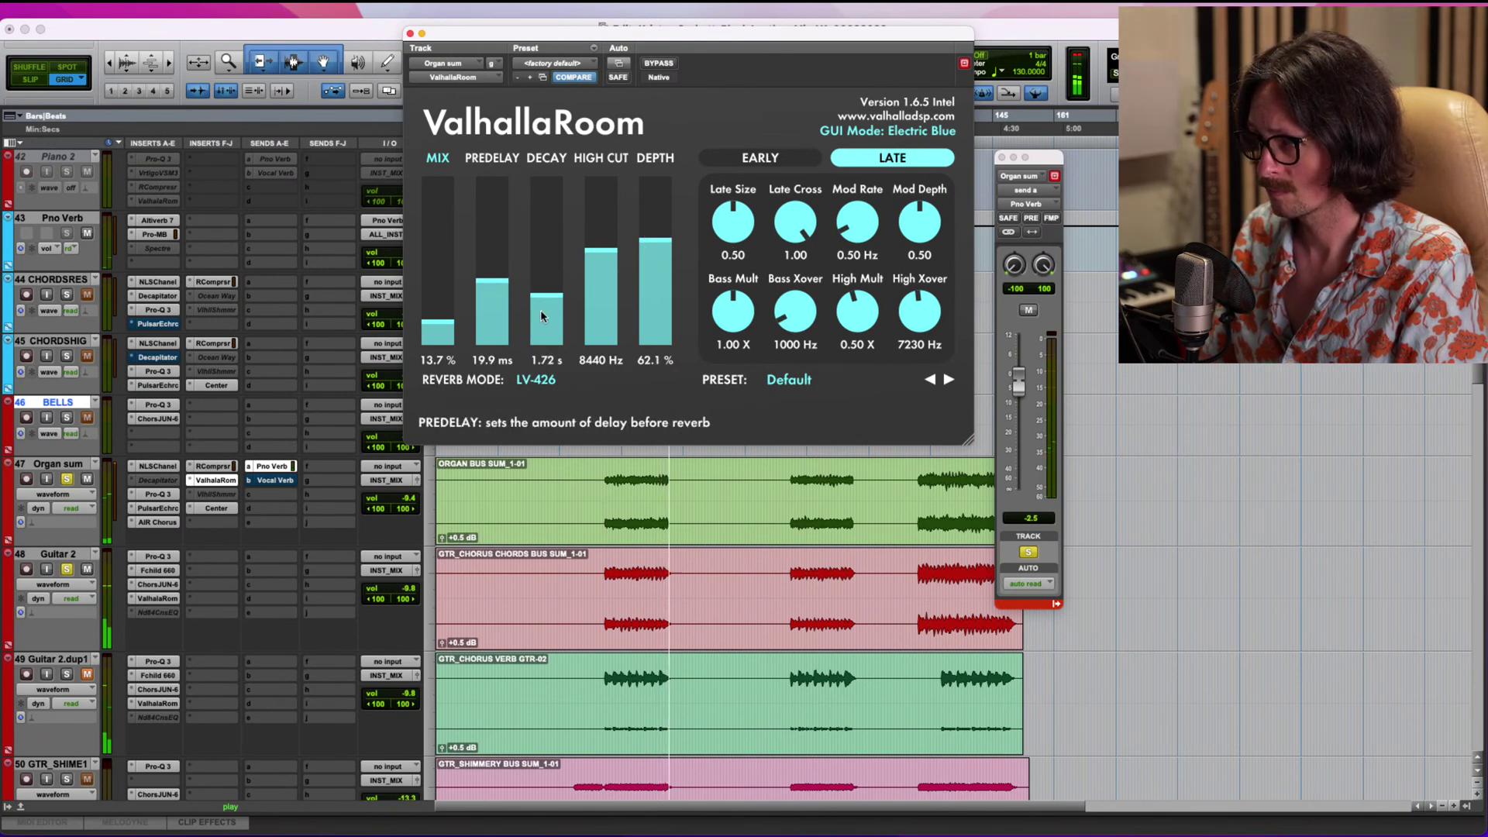
Refine the organ's ValhallaRoom to mix 19.7%, predelay 30.8 ms, decay 1.78 s, high cut 7960 Hz and depth 80.4%, checking against Guitar 2.
click(67, 569)
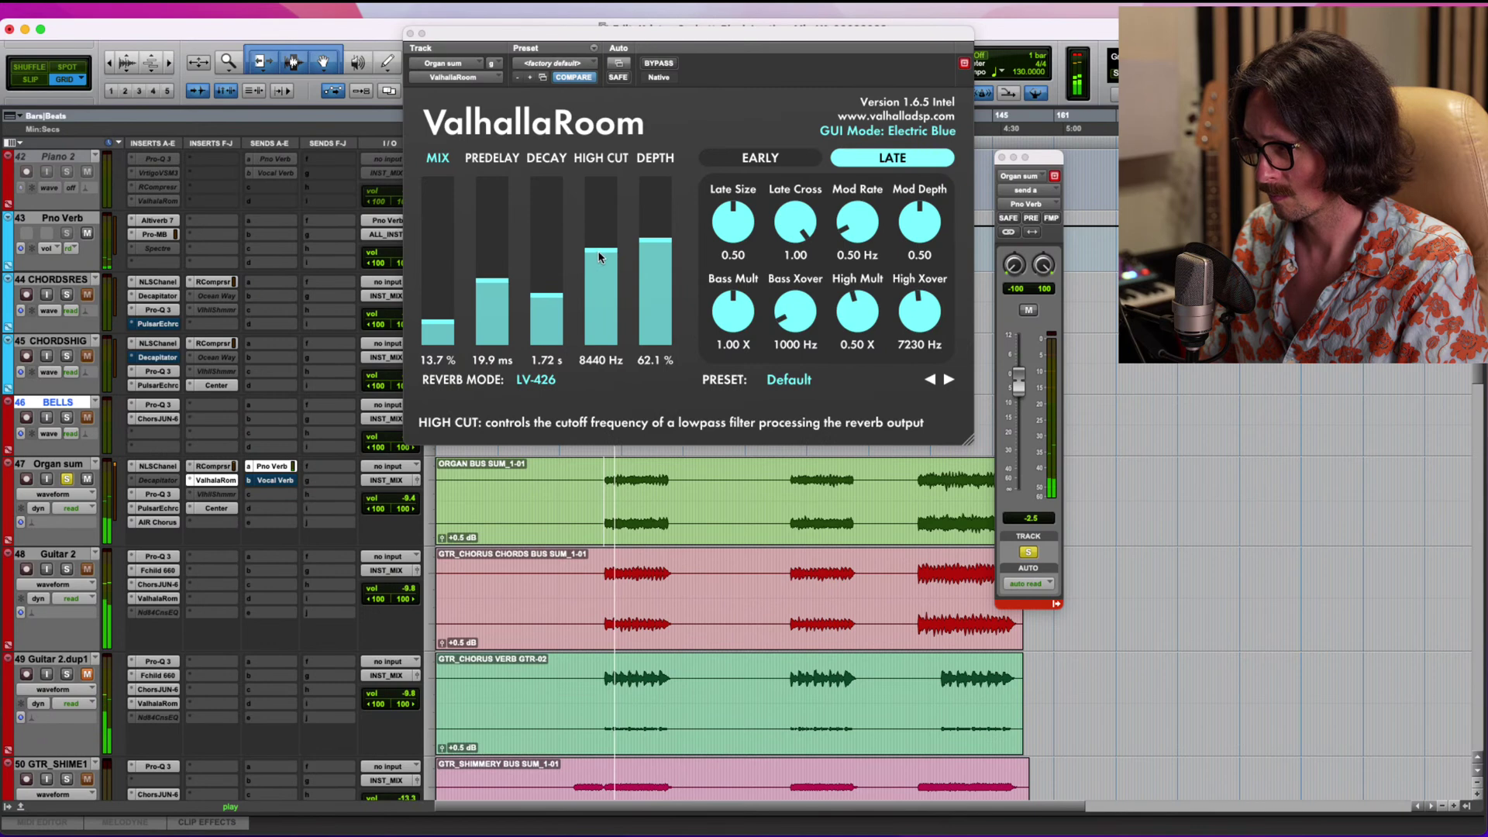
drag(615, 251, 655, 213)
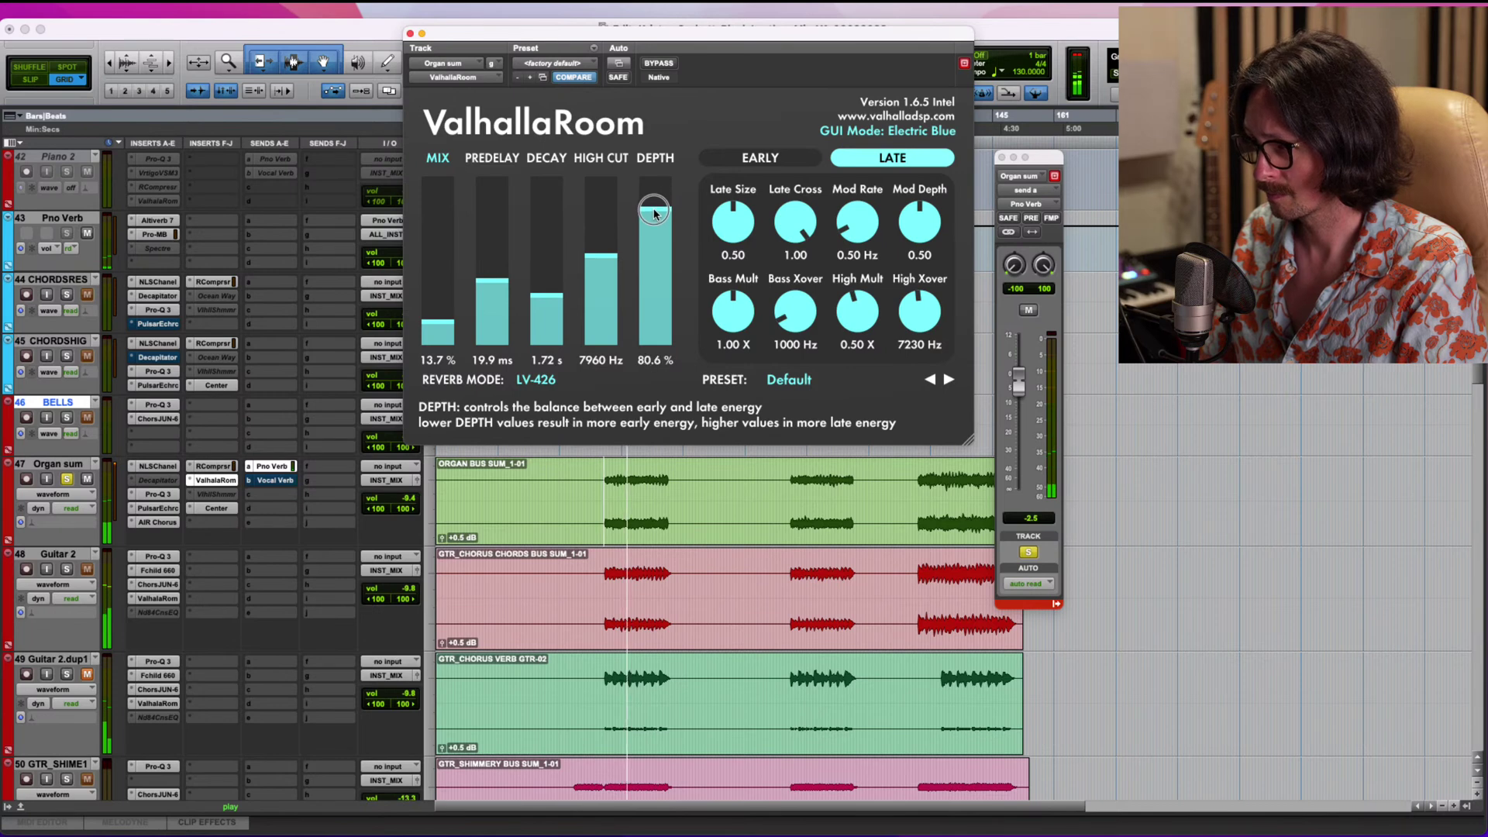
mouse_move(438, 318)
mouse_down()
mouse_move(458, 211)
mouse_move(453, 297)
mouse_up()
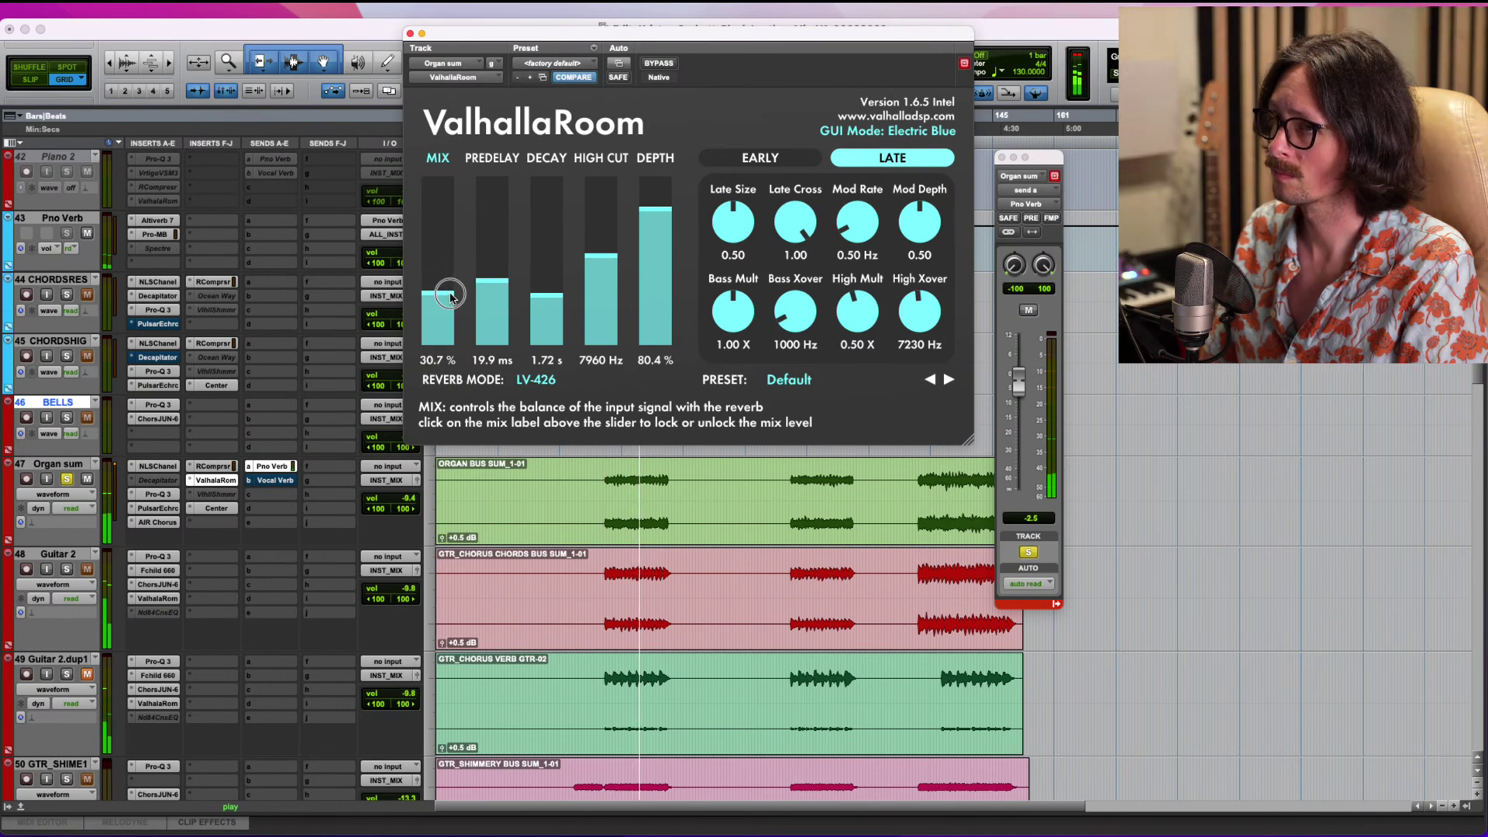
click(546, 296)
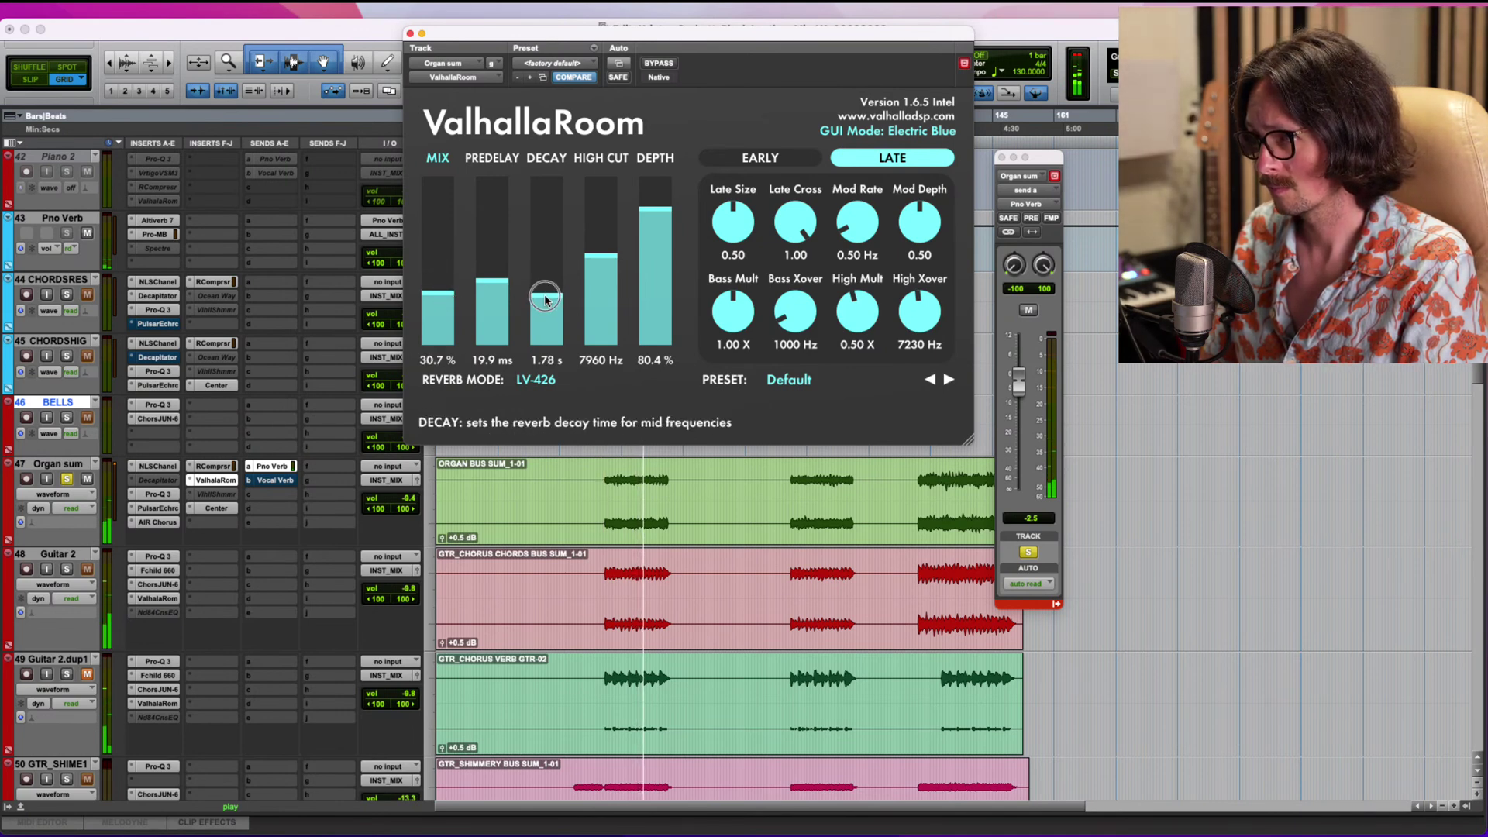
drag(500, 280, 432, 318)
click(66, 570)
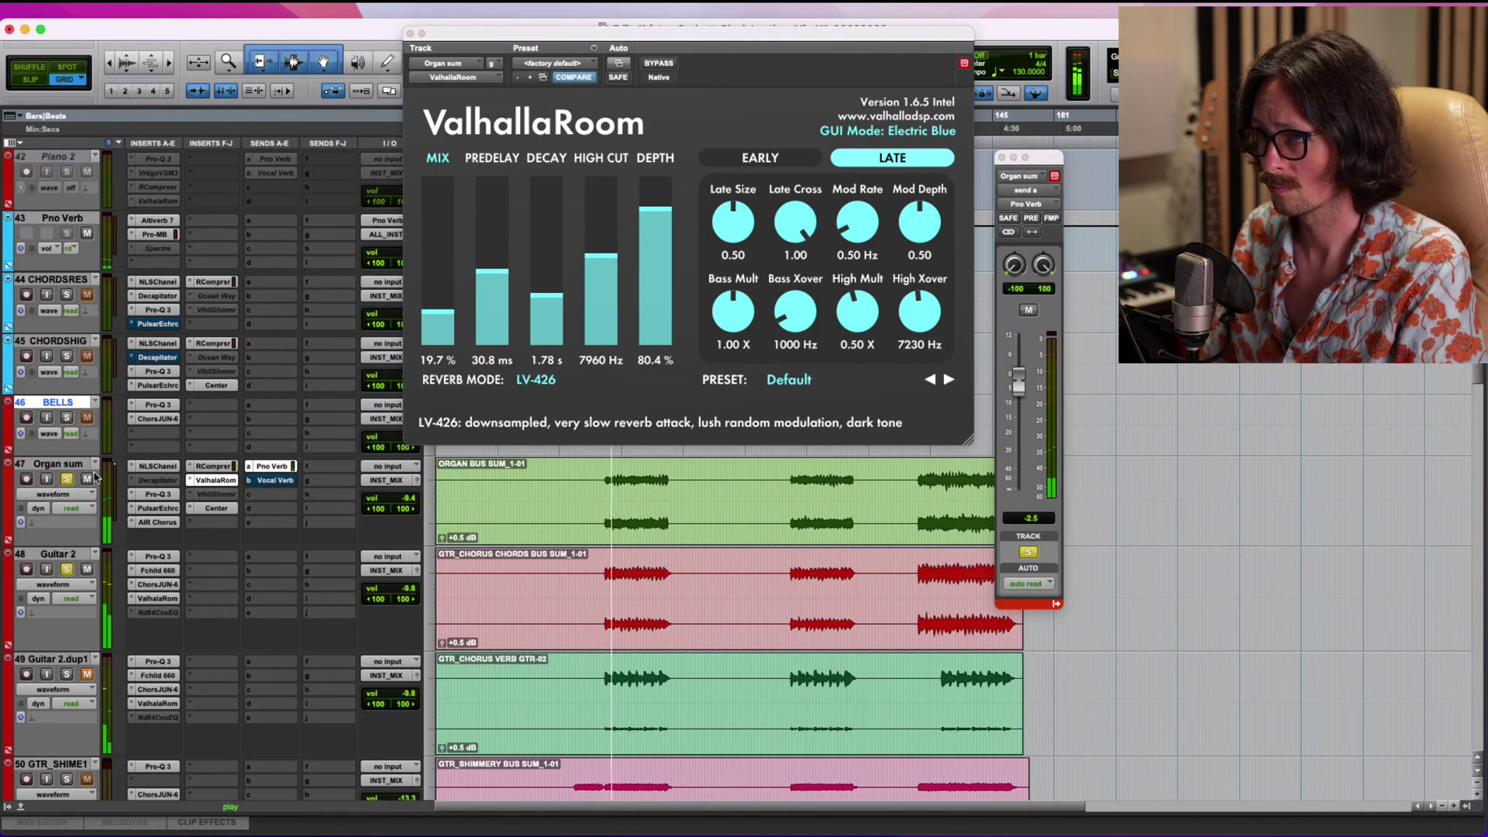
Set the Organ sum's RCompressor to threshold -26.7, ratio 2.49, release 18.5 and gain 2.6.
click(214, 466)
drag(577, 264, 575, 279)
drag(484, 258, 483, 260)
drag(537, 420, 535, 419)
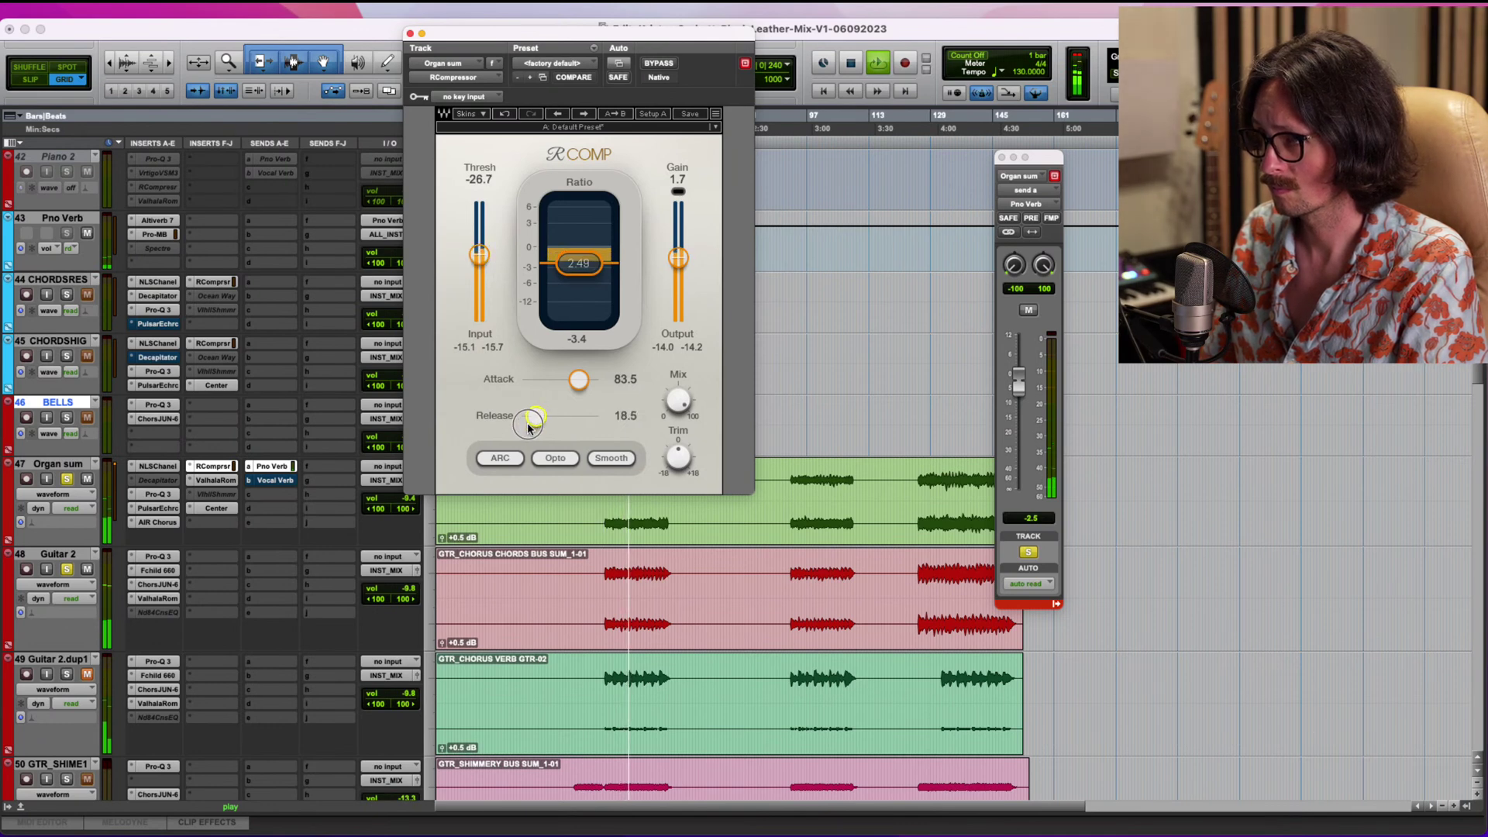
drag(681, 263, 681, 252)
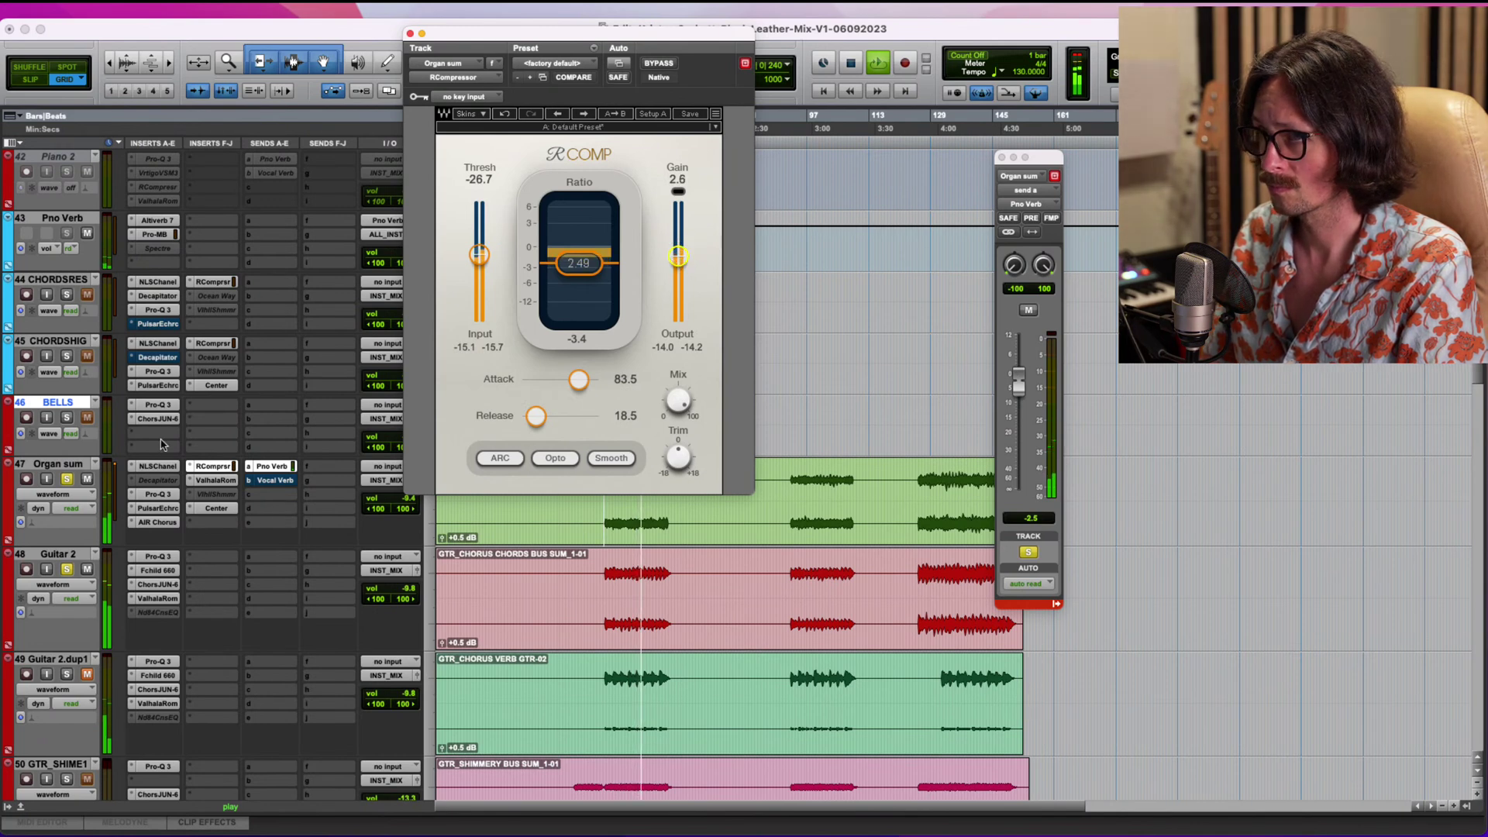
Clear the solos, slightly rebalance the Organ sum and Guitar 2 volumes in the full mix, and stop playback.
alt+click(67, 479)
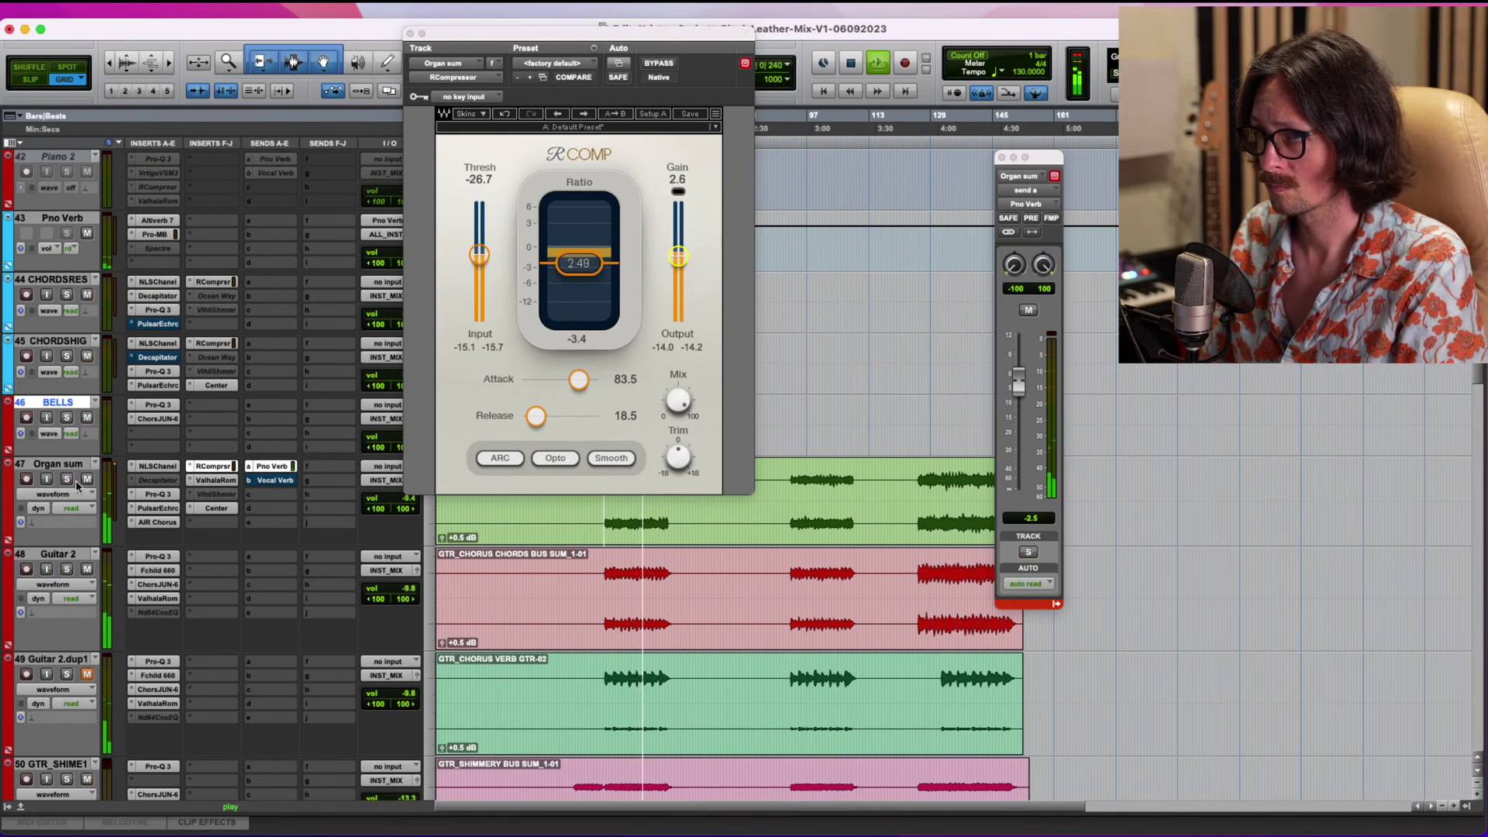
click(409, 34)
drag(403, 597, 400, 593)
drag(413, 502, 414, 507)
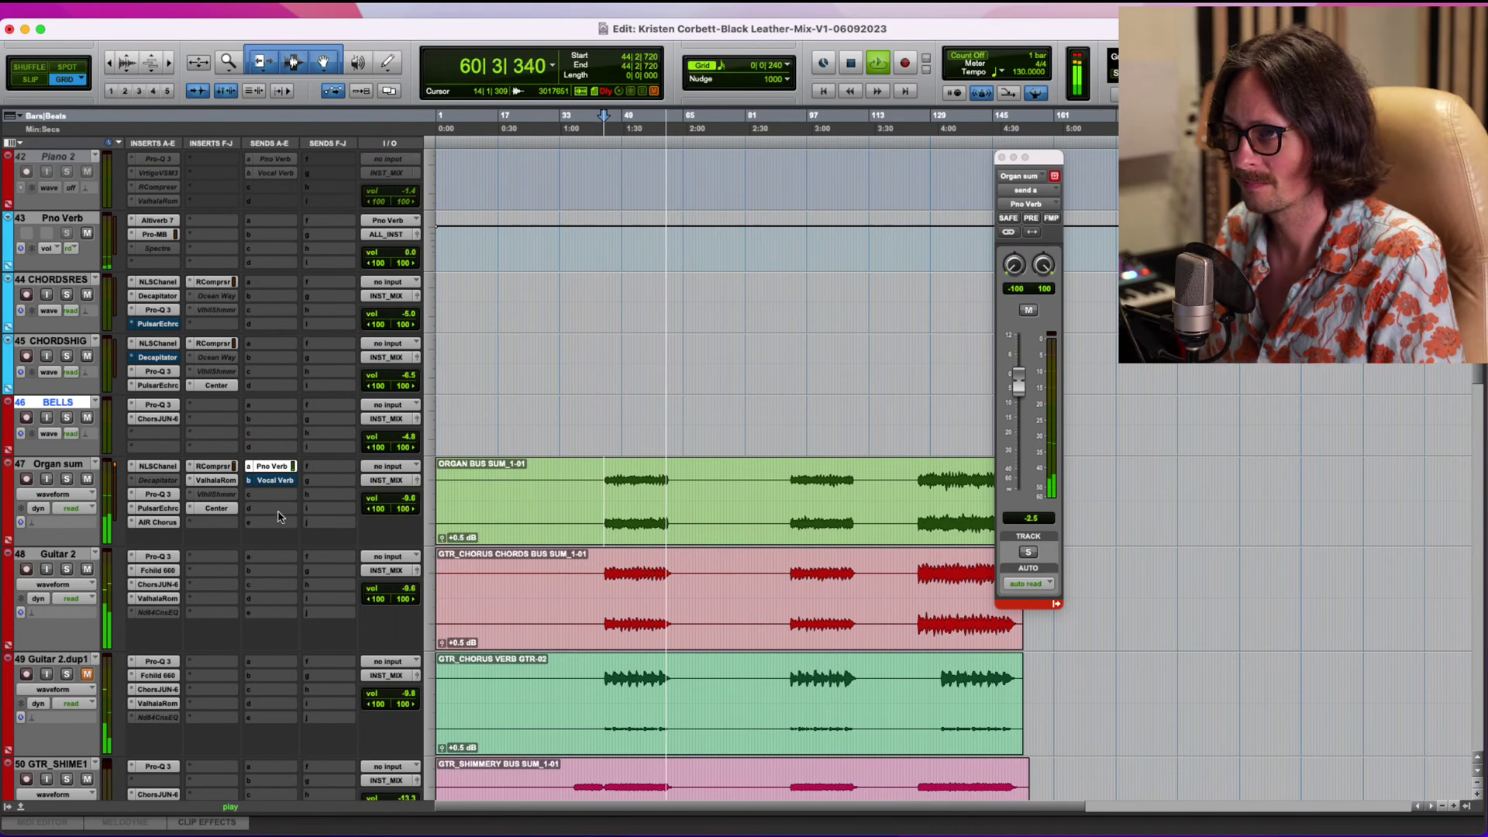
drag(413, 502, 413, 506)
key(space)
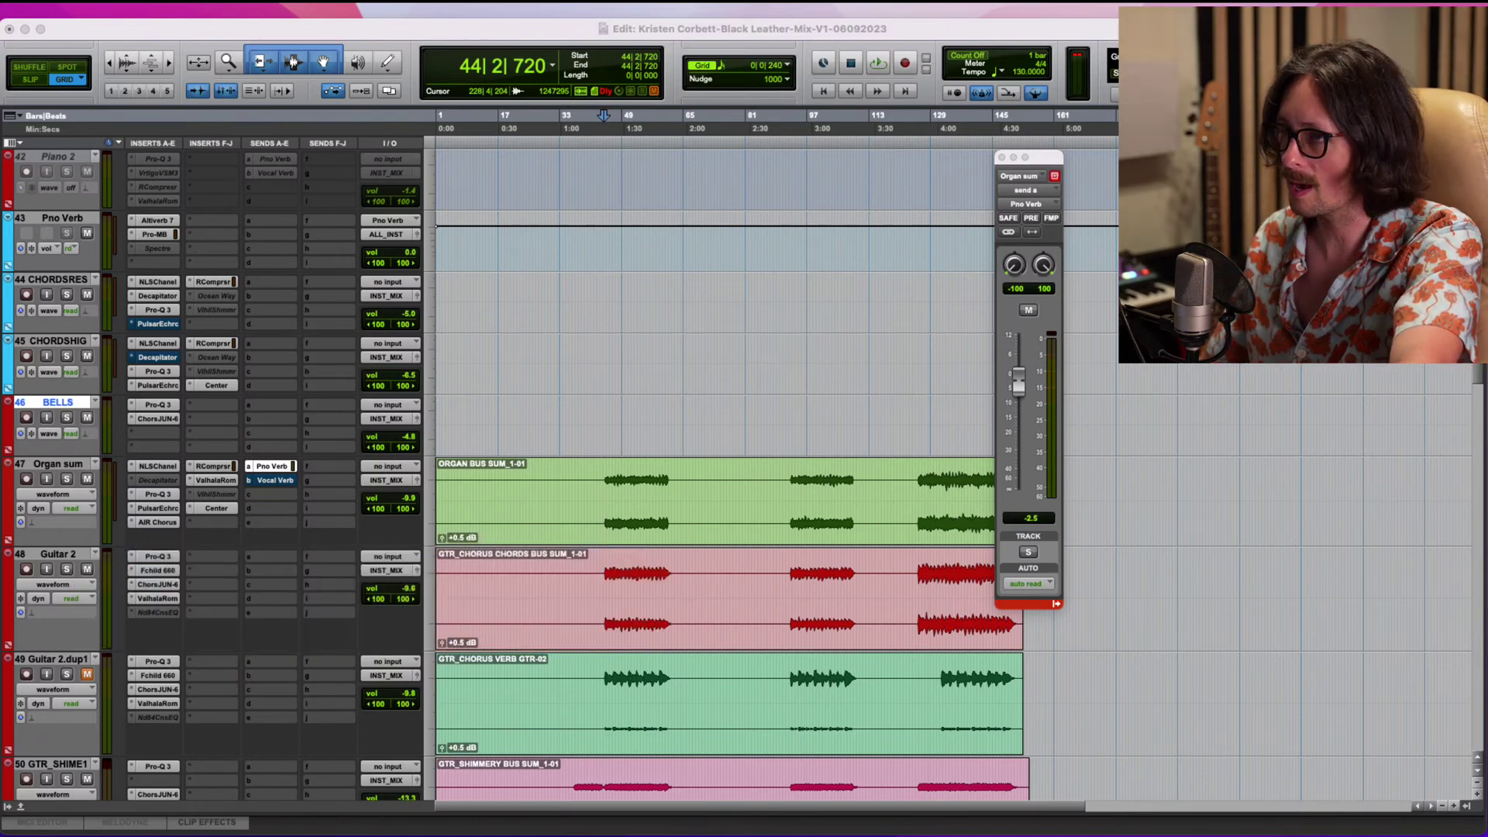
Look over the organ, guitar and neighbouring instrument tracks and locate the LEADVOCA1 chorus lead vocal track.
click(664, 542)
scroll(624, 498, down, 3)
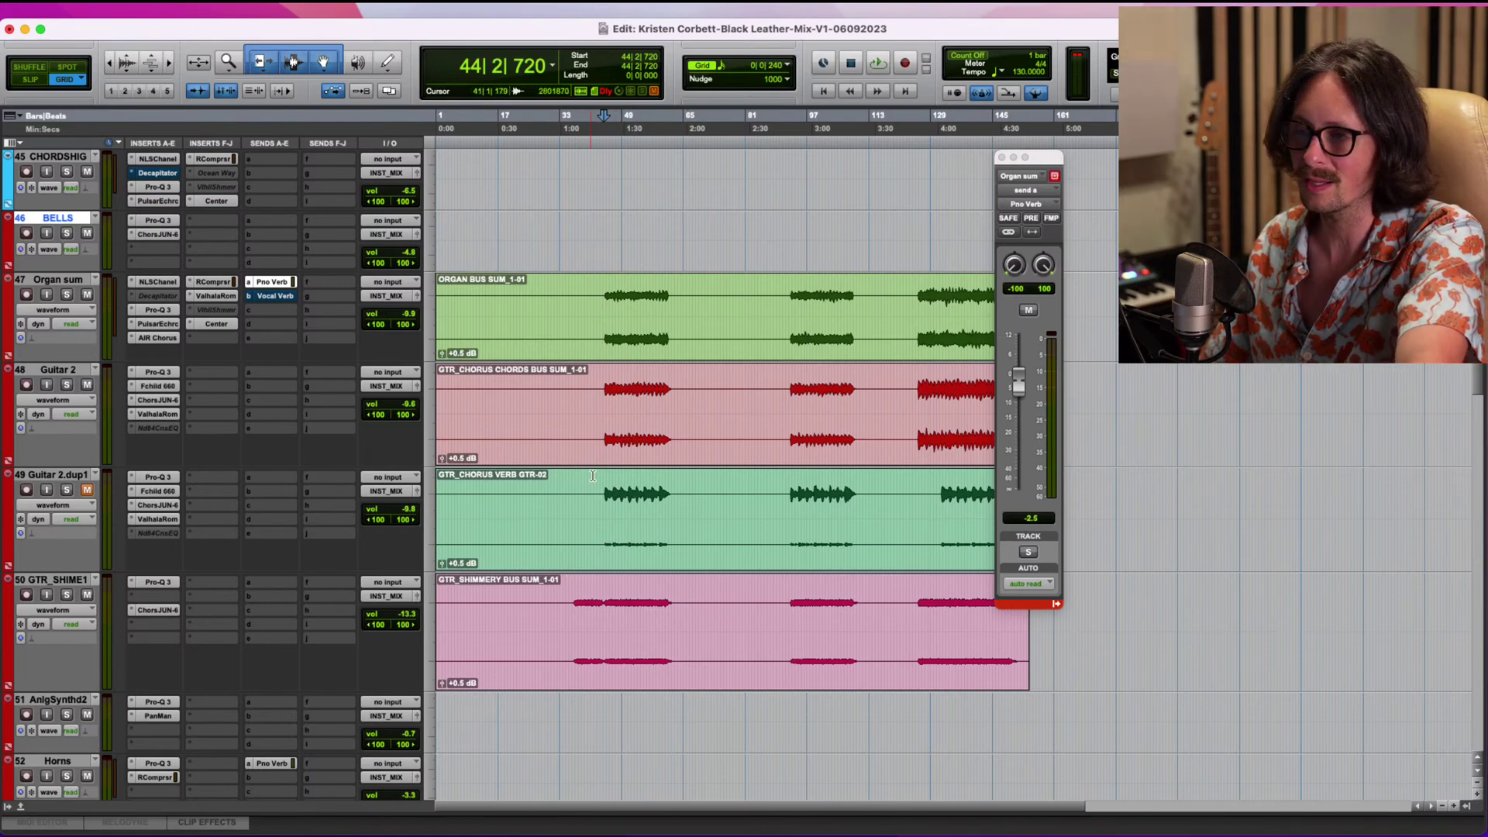
scroll(637, 367, down, 3)
scroll(638, 368, up, 2)
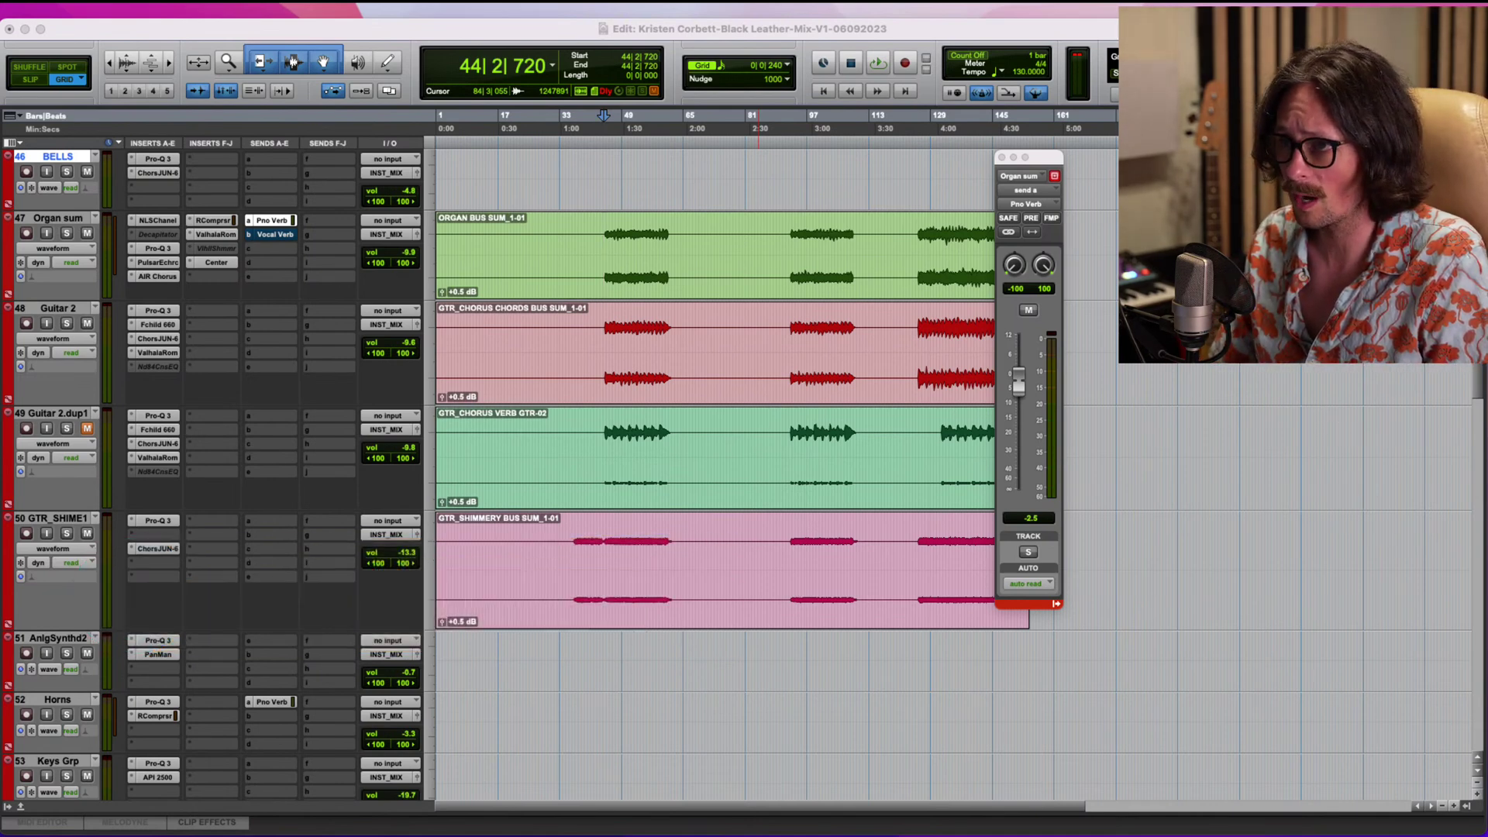
scroll(636, 409, down, 1)
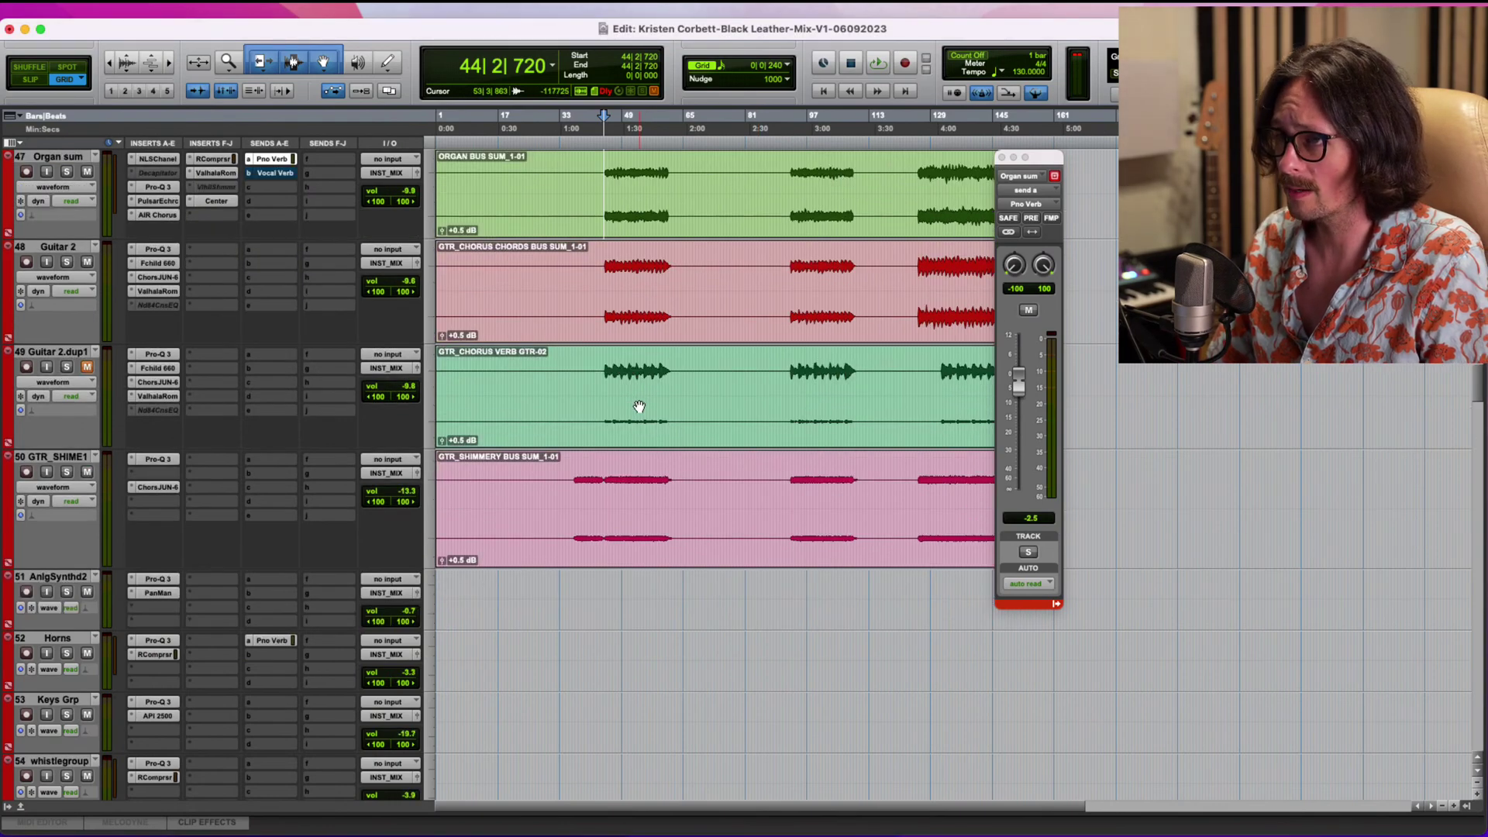
scroll(639, 413, up, 3)
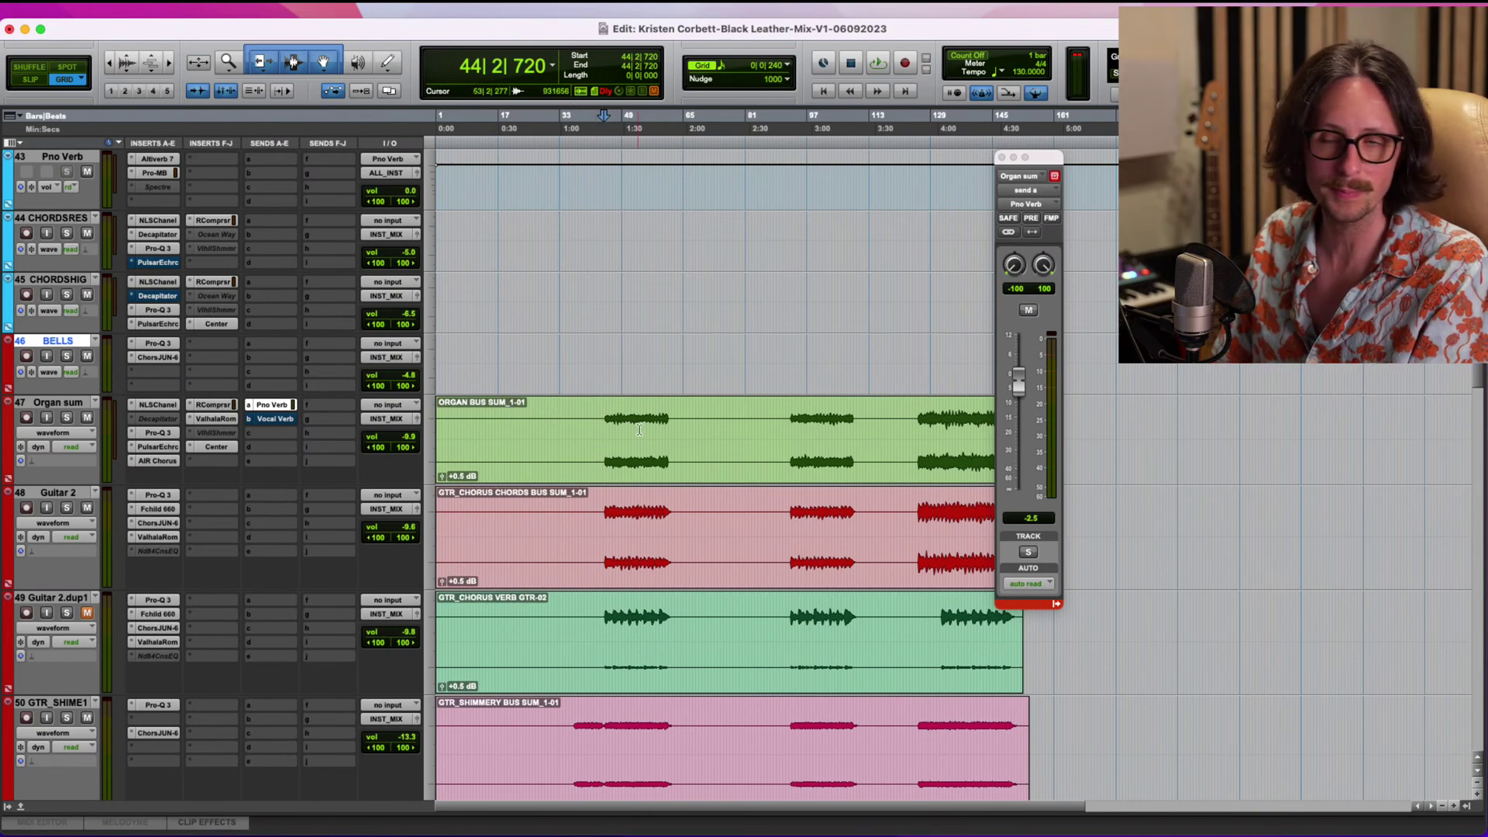
scroll(495, 419, up, 10)
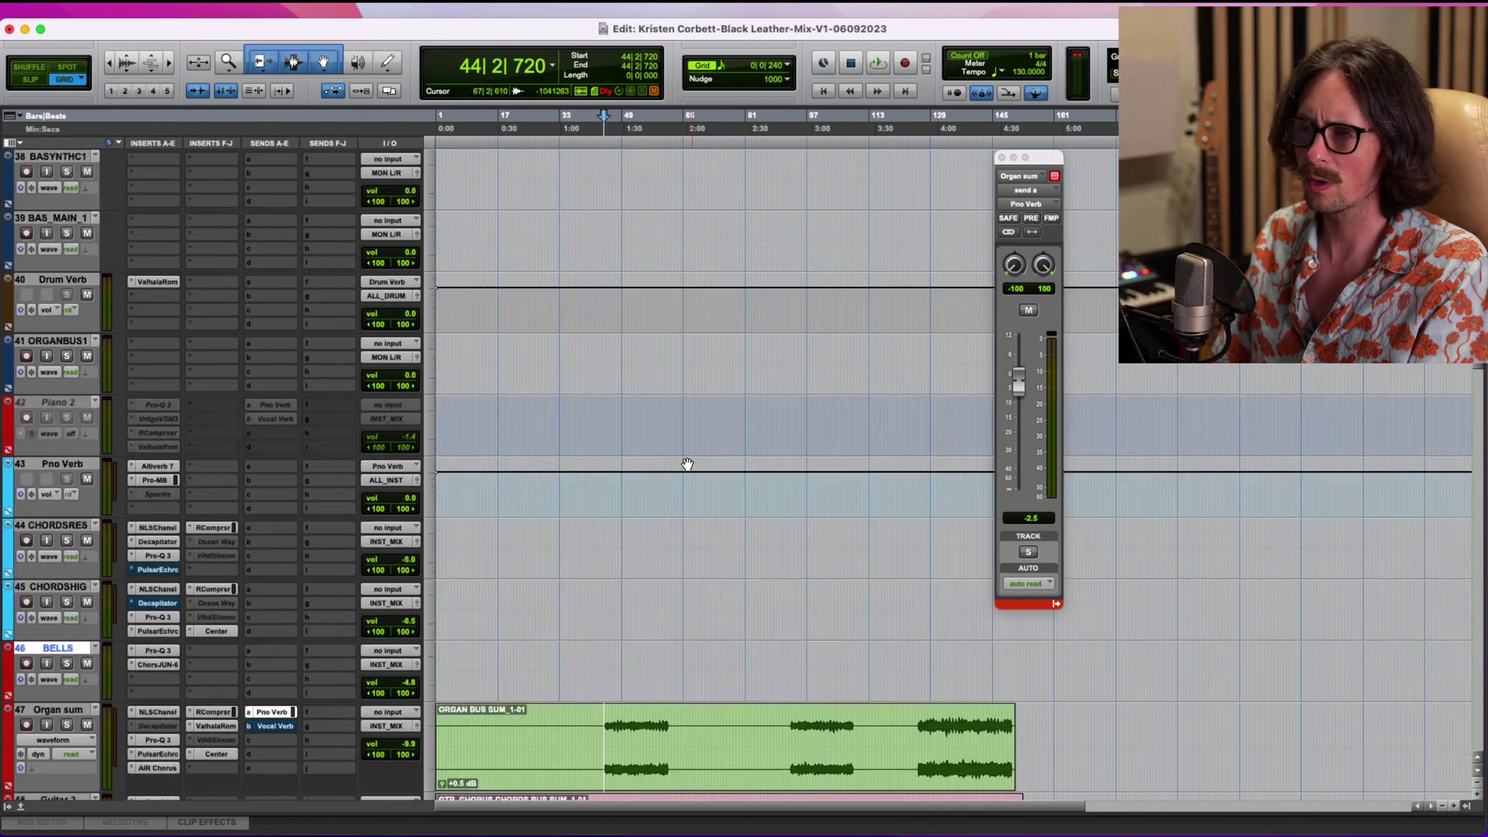
scroll(630, 407, down, 20)
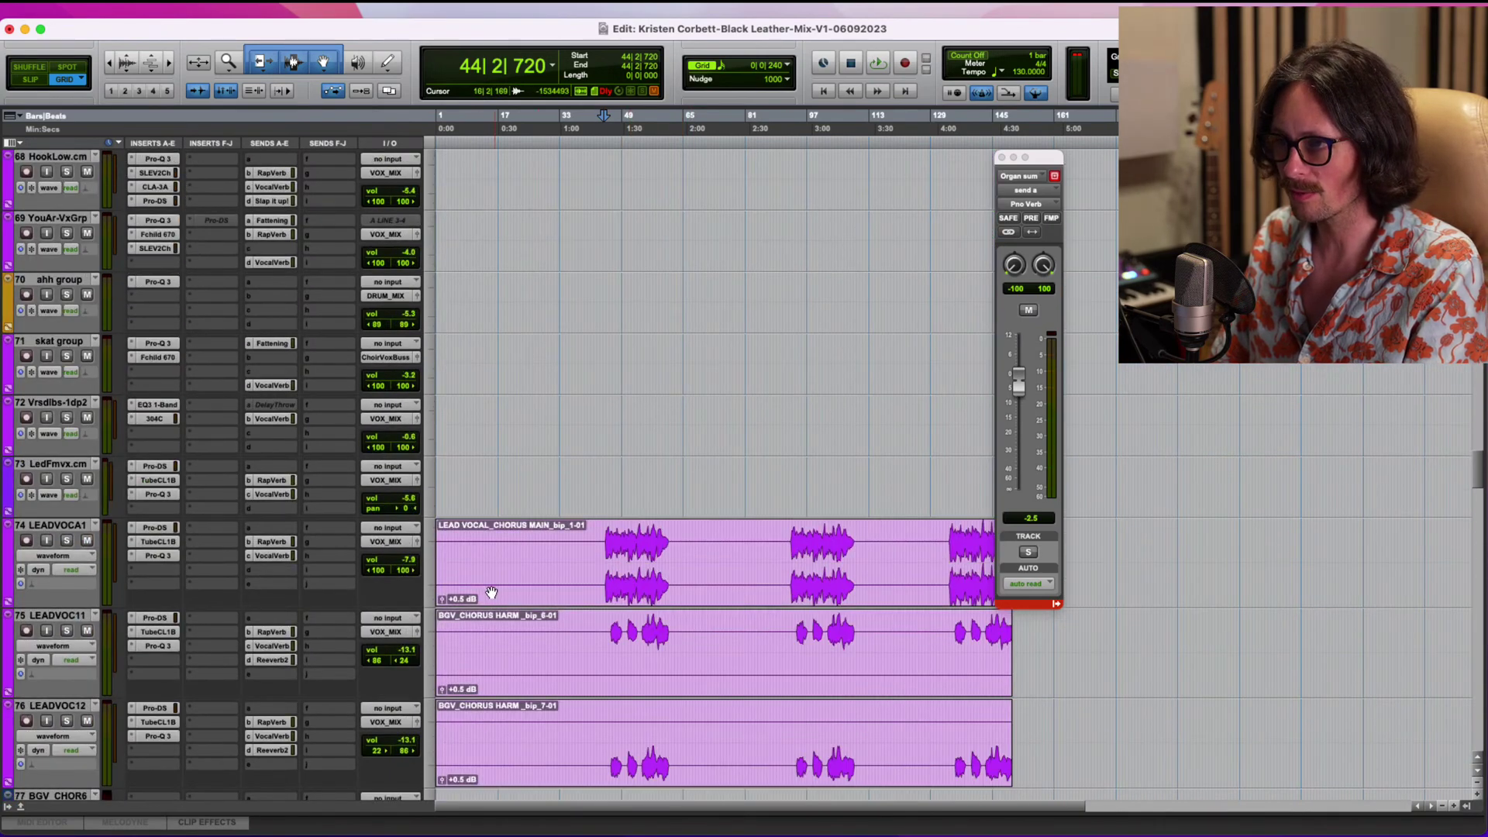
click(262, 526)
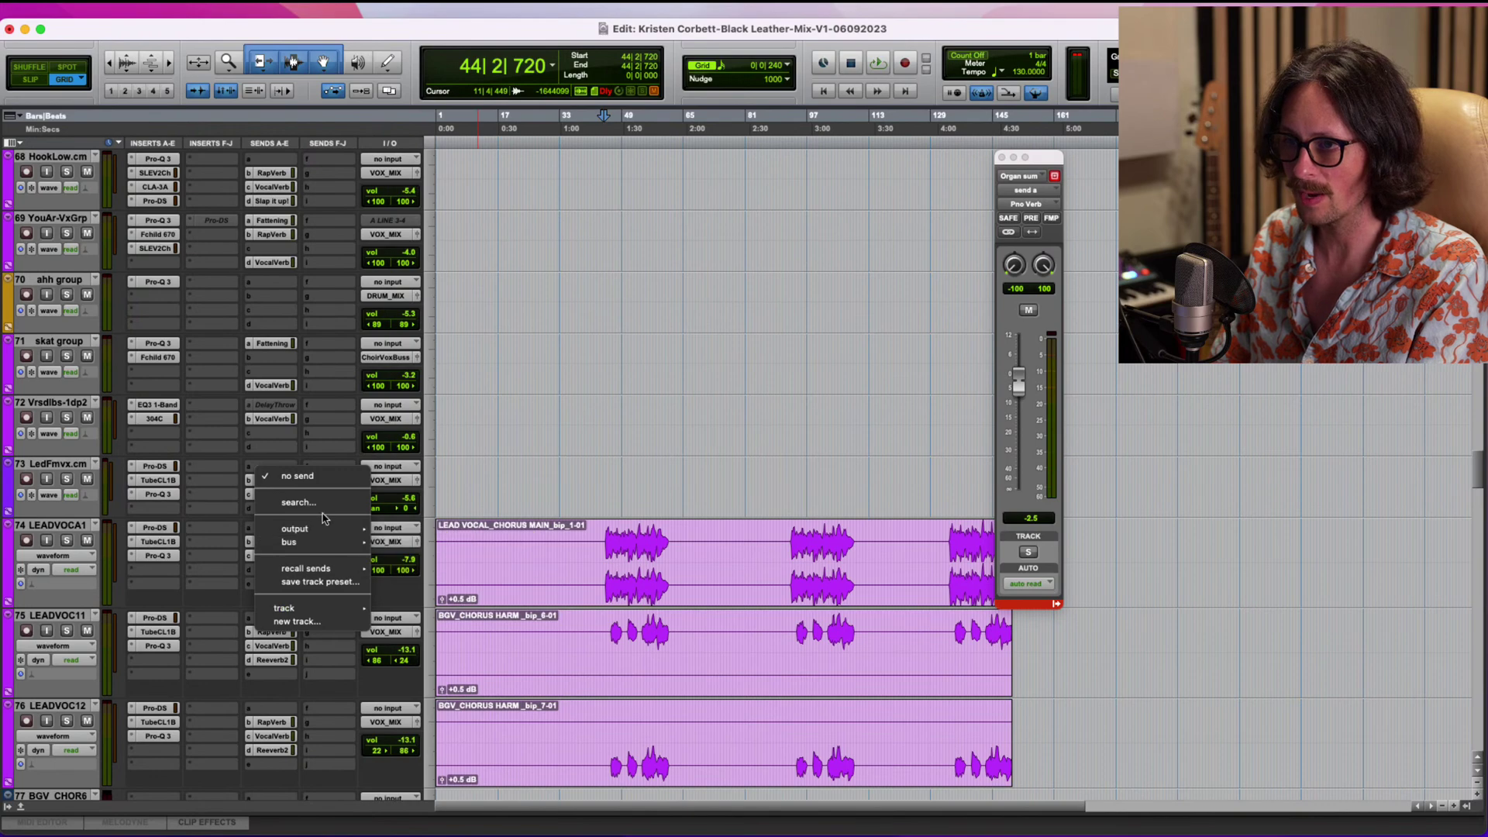
mouse_move(311, 609)
mouse_move(314, 544)
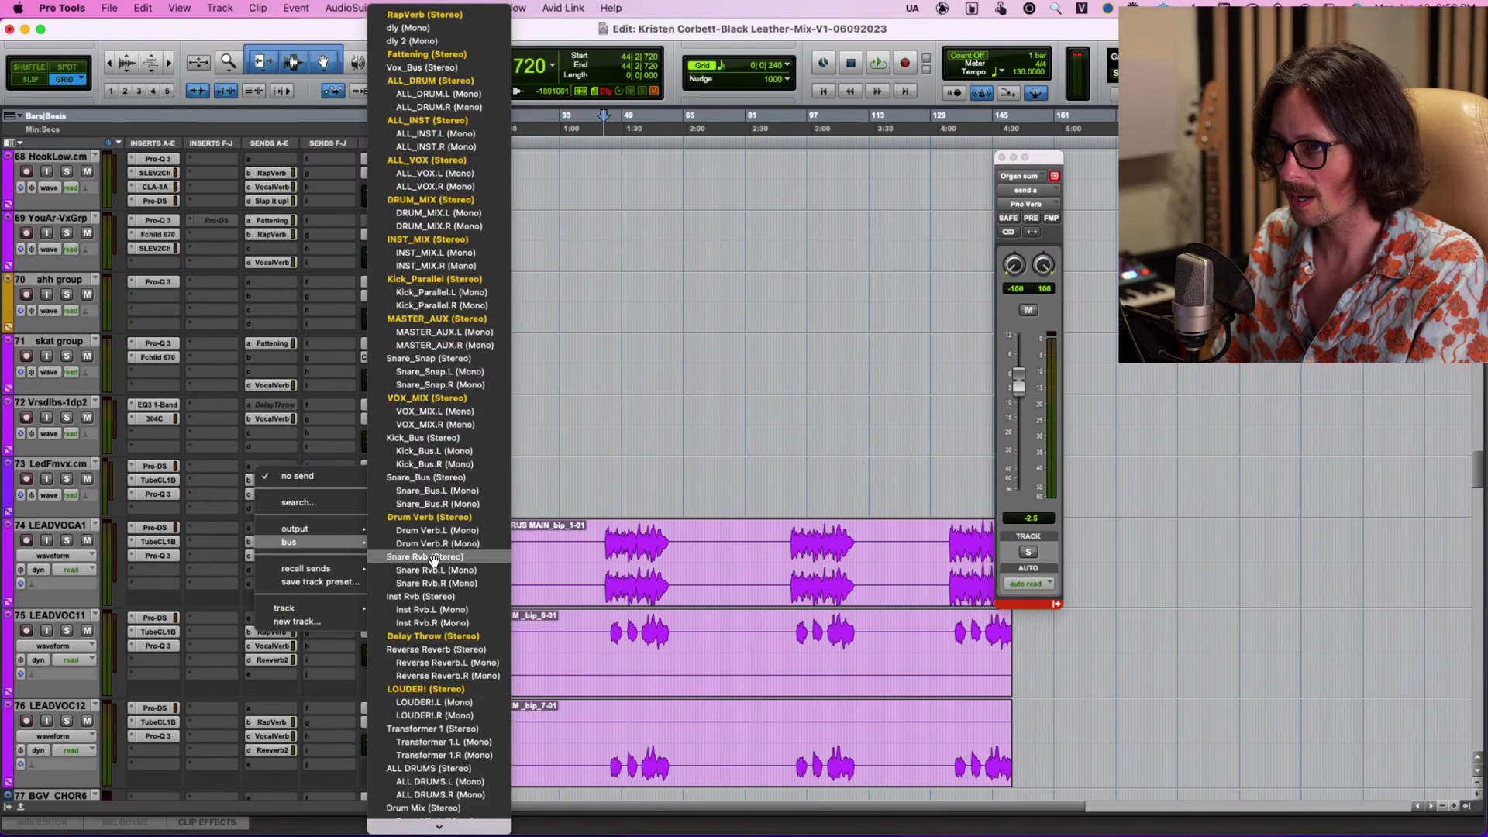
scroll(442, 632, down, 5)
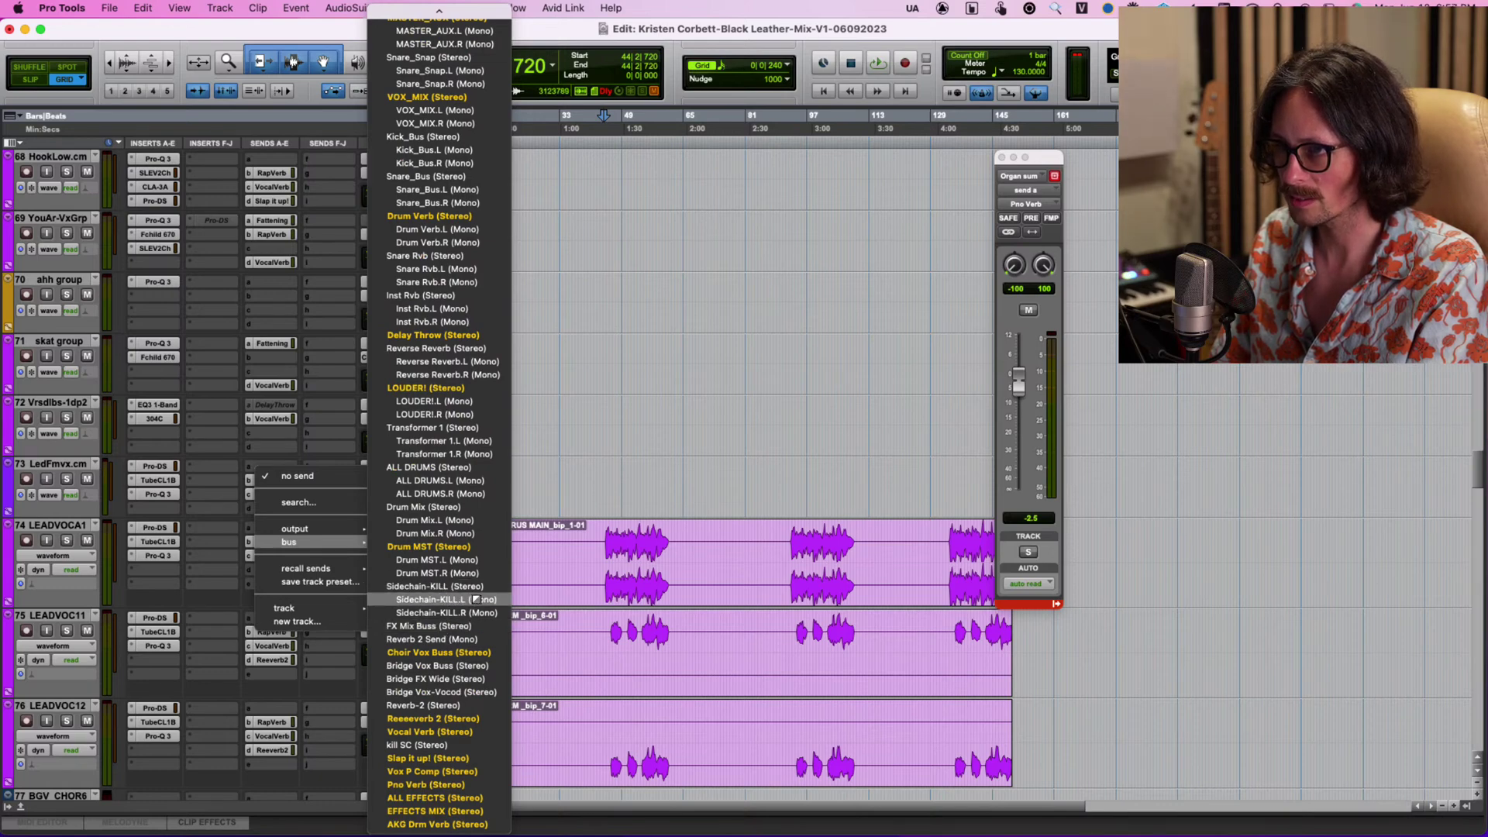
click(468, 593)
click(171, 604)
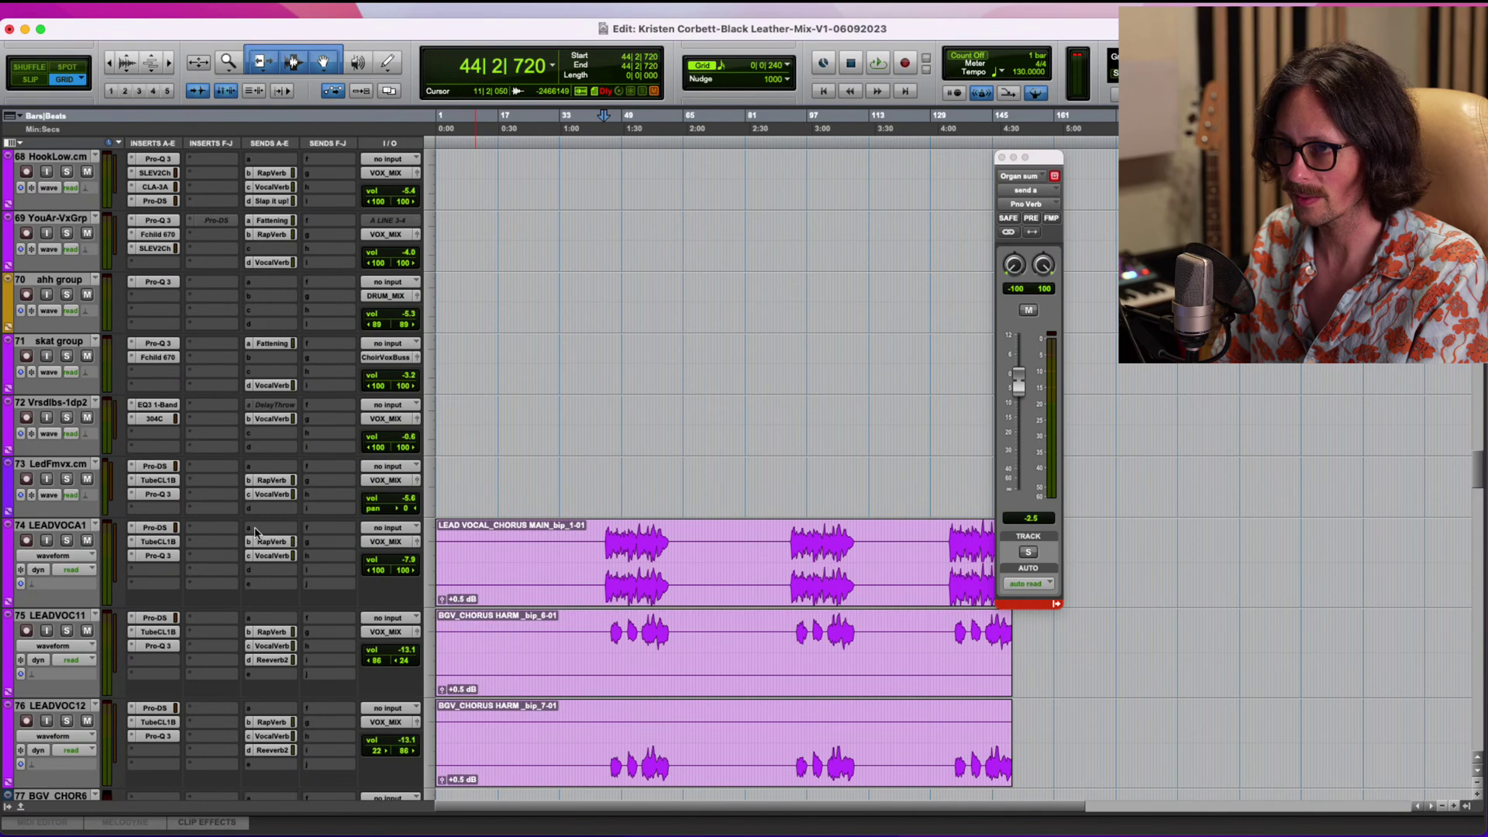
Create a mono aux input named "SC-instrument duck" from send A on LEADVOCA1, placed next to it, and mute the new track.
click(258, 528)
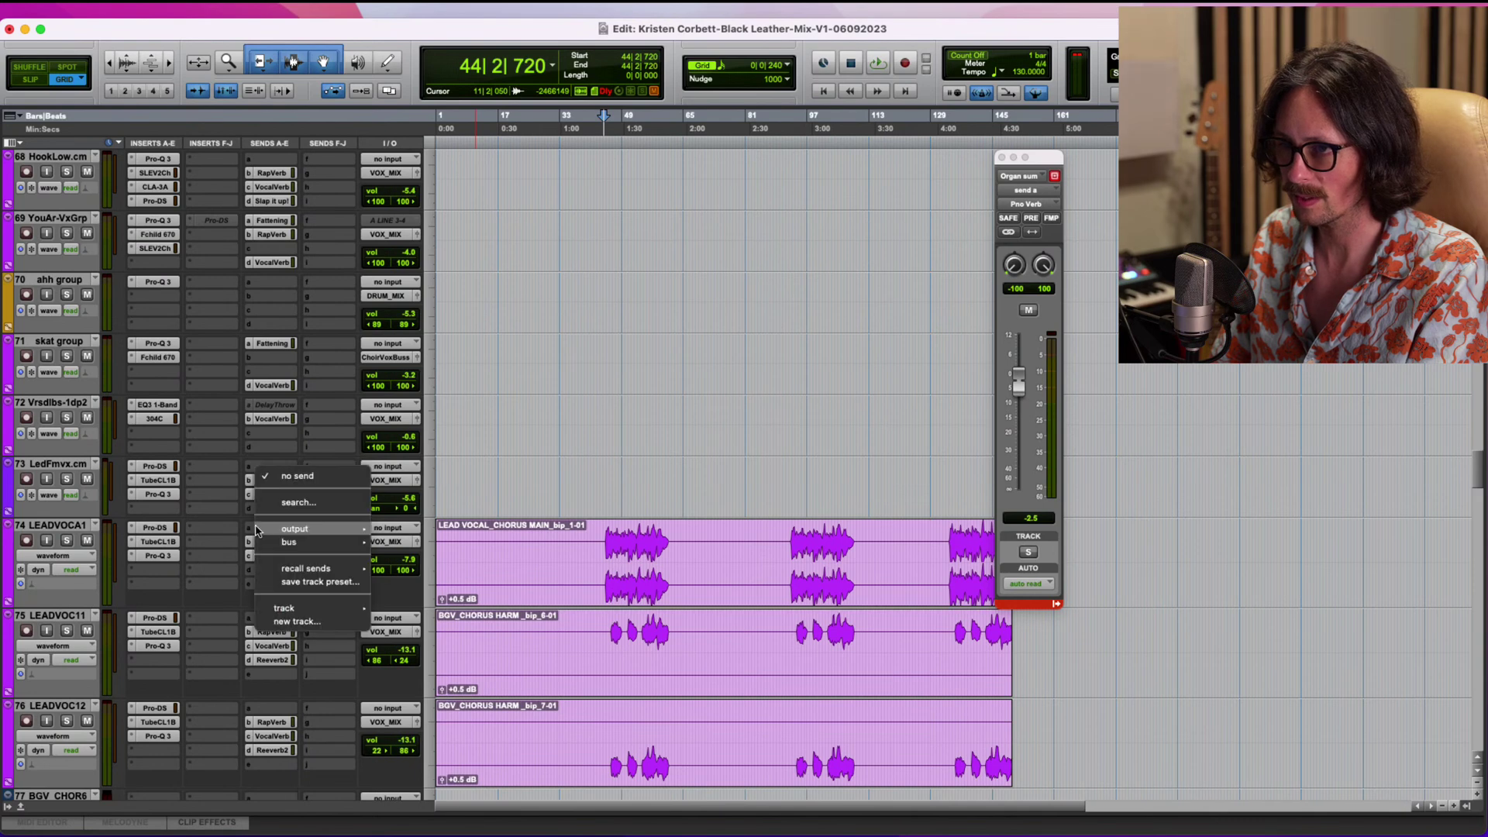
click(322, 623)
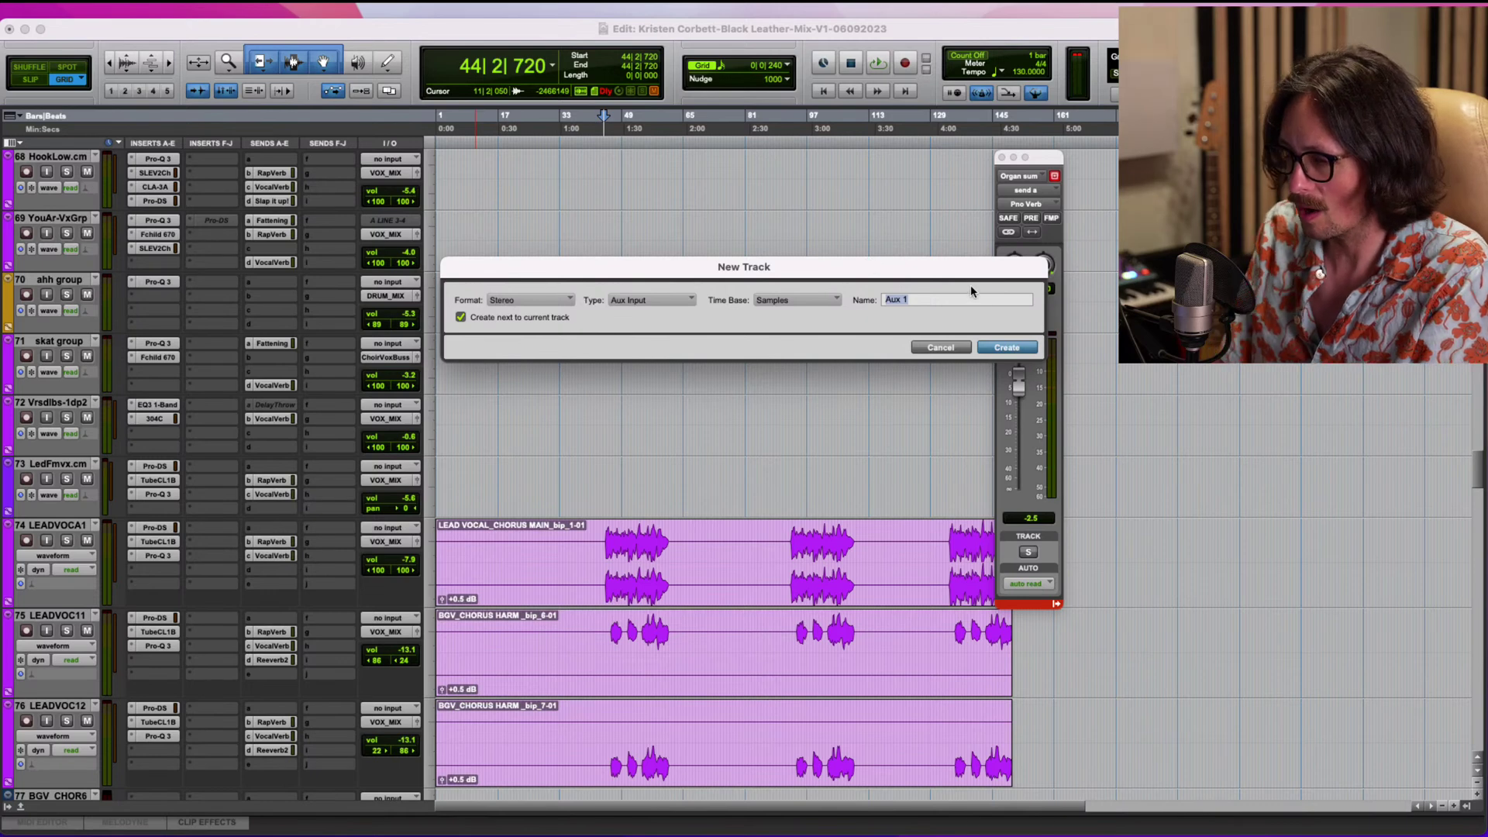
text(SC-)
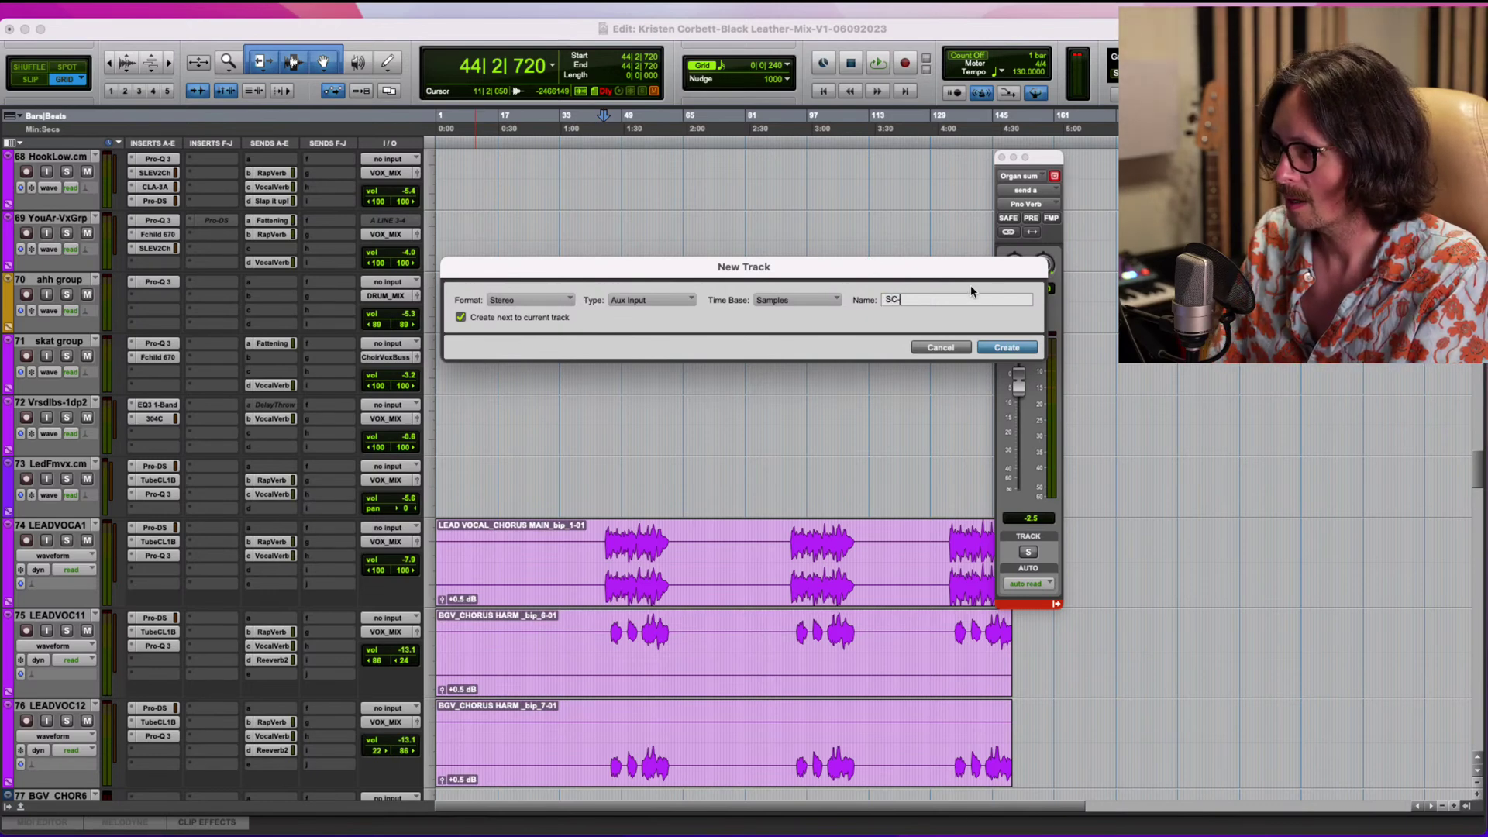
text(instrumen)
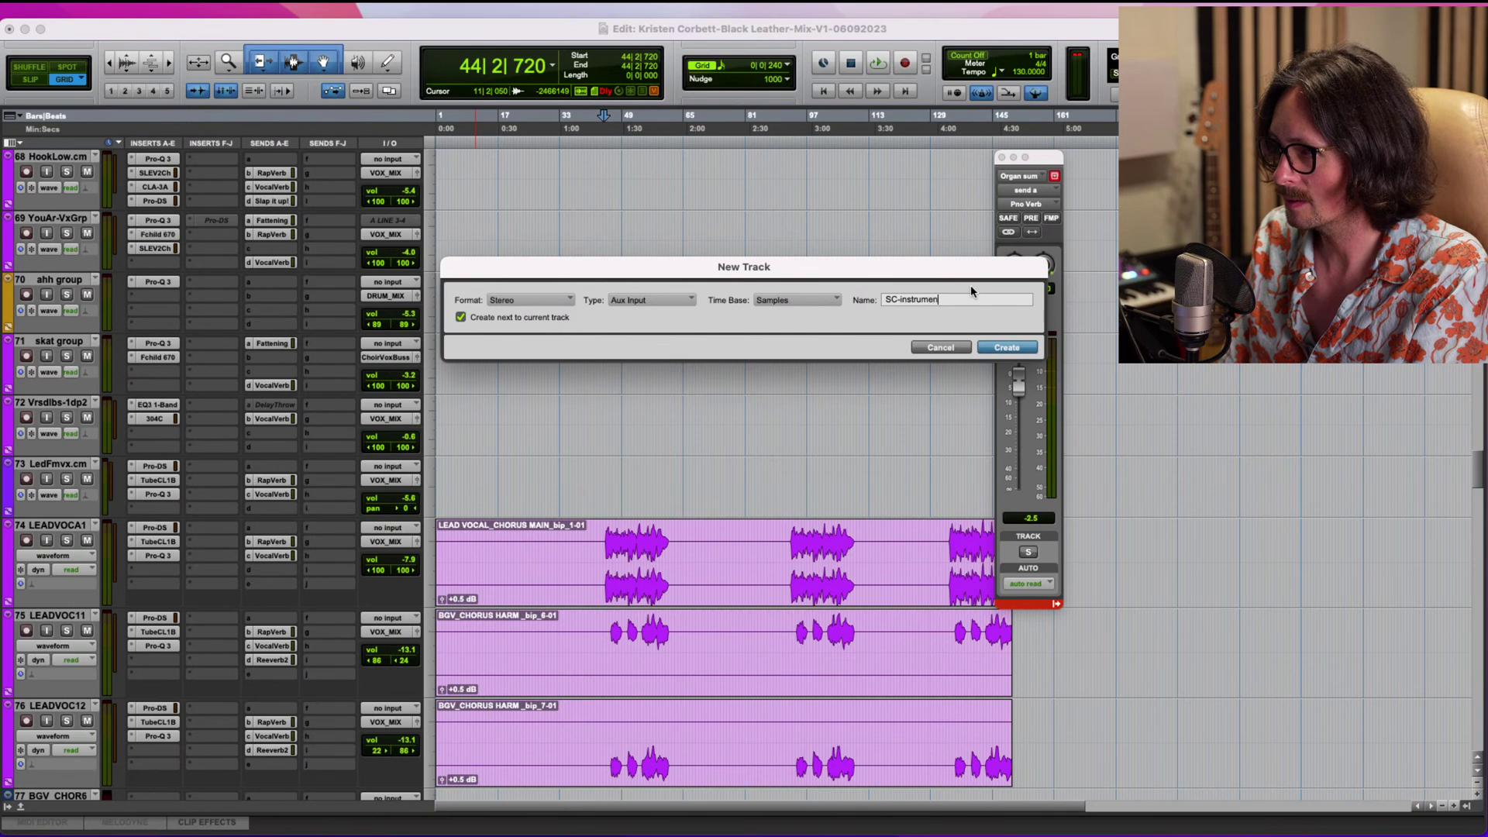
text(t duck)
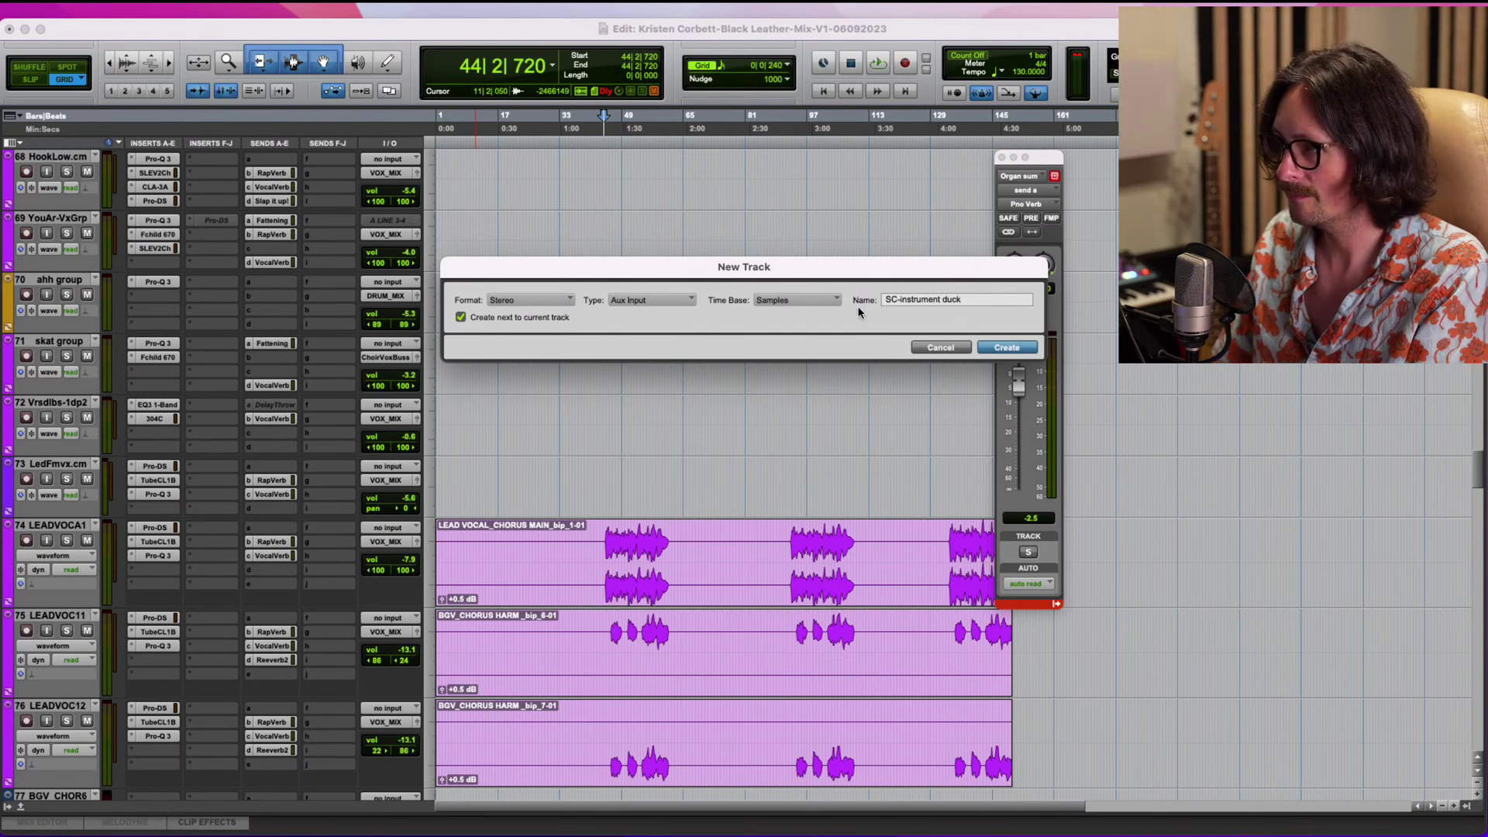
click(557, 304)
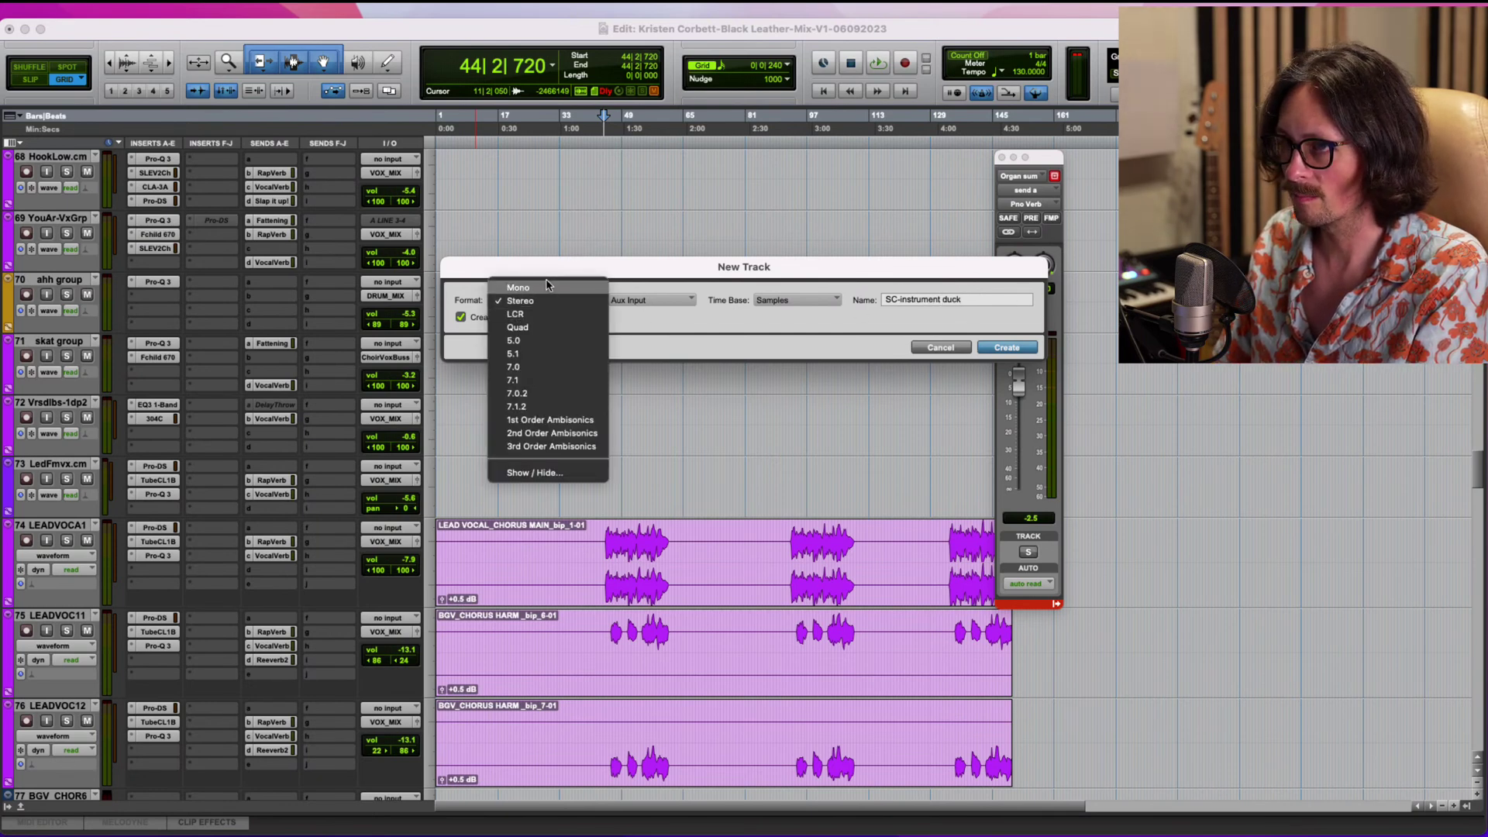
click(549, 289)
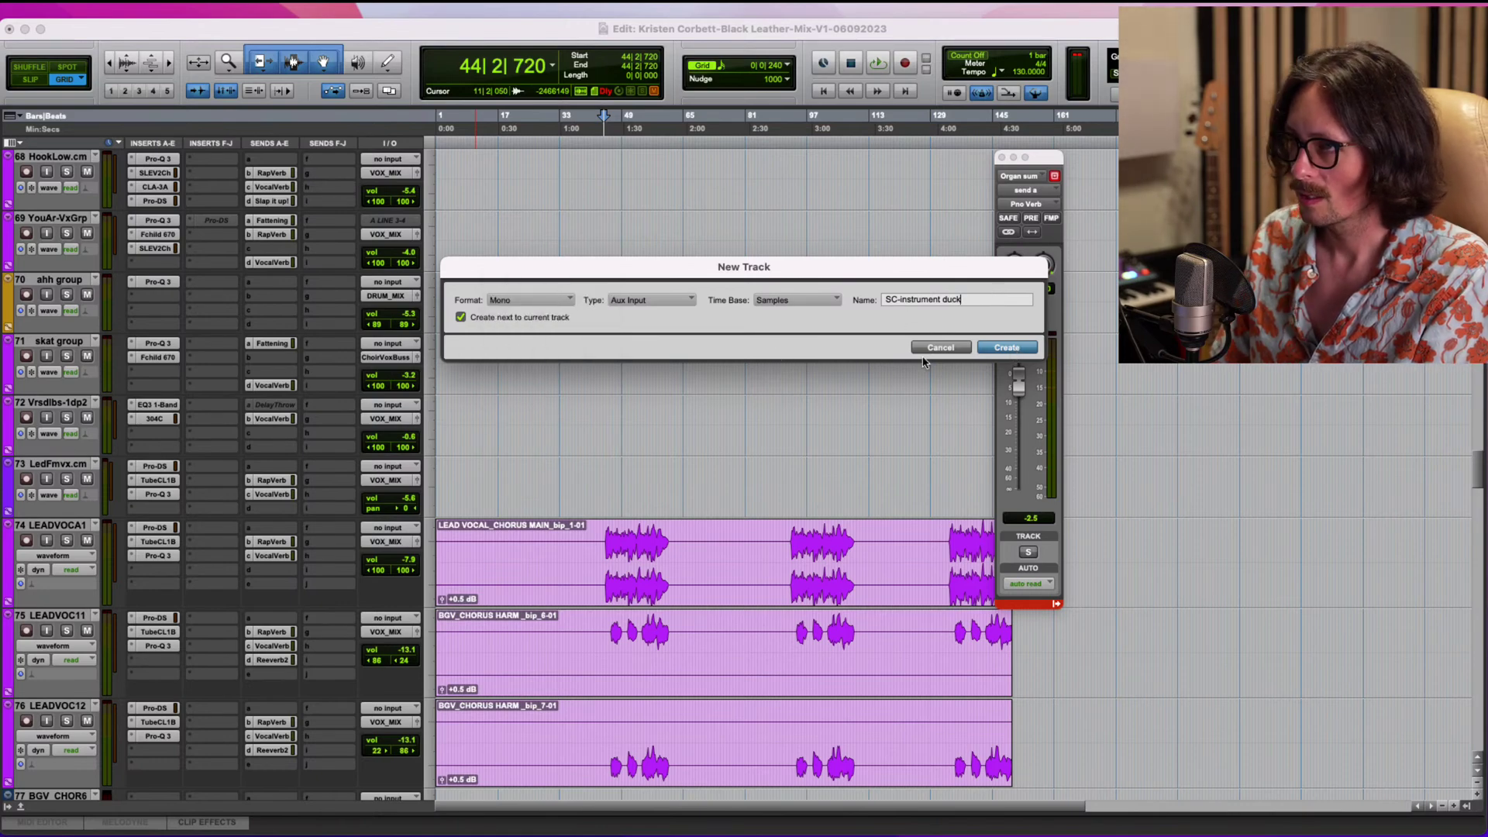
key(Return)
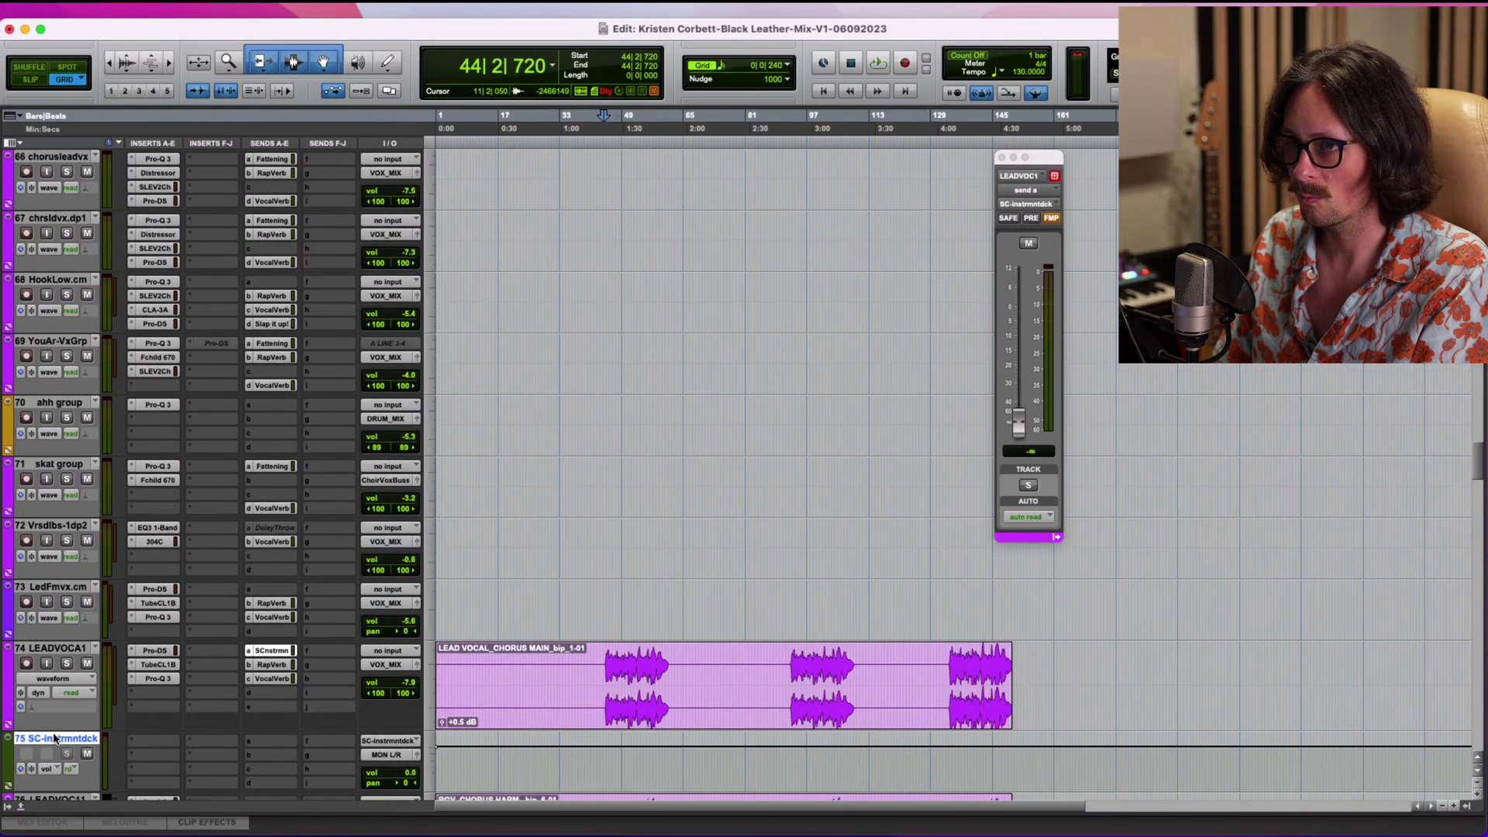
click(87, 754)
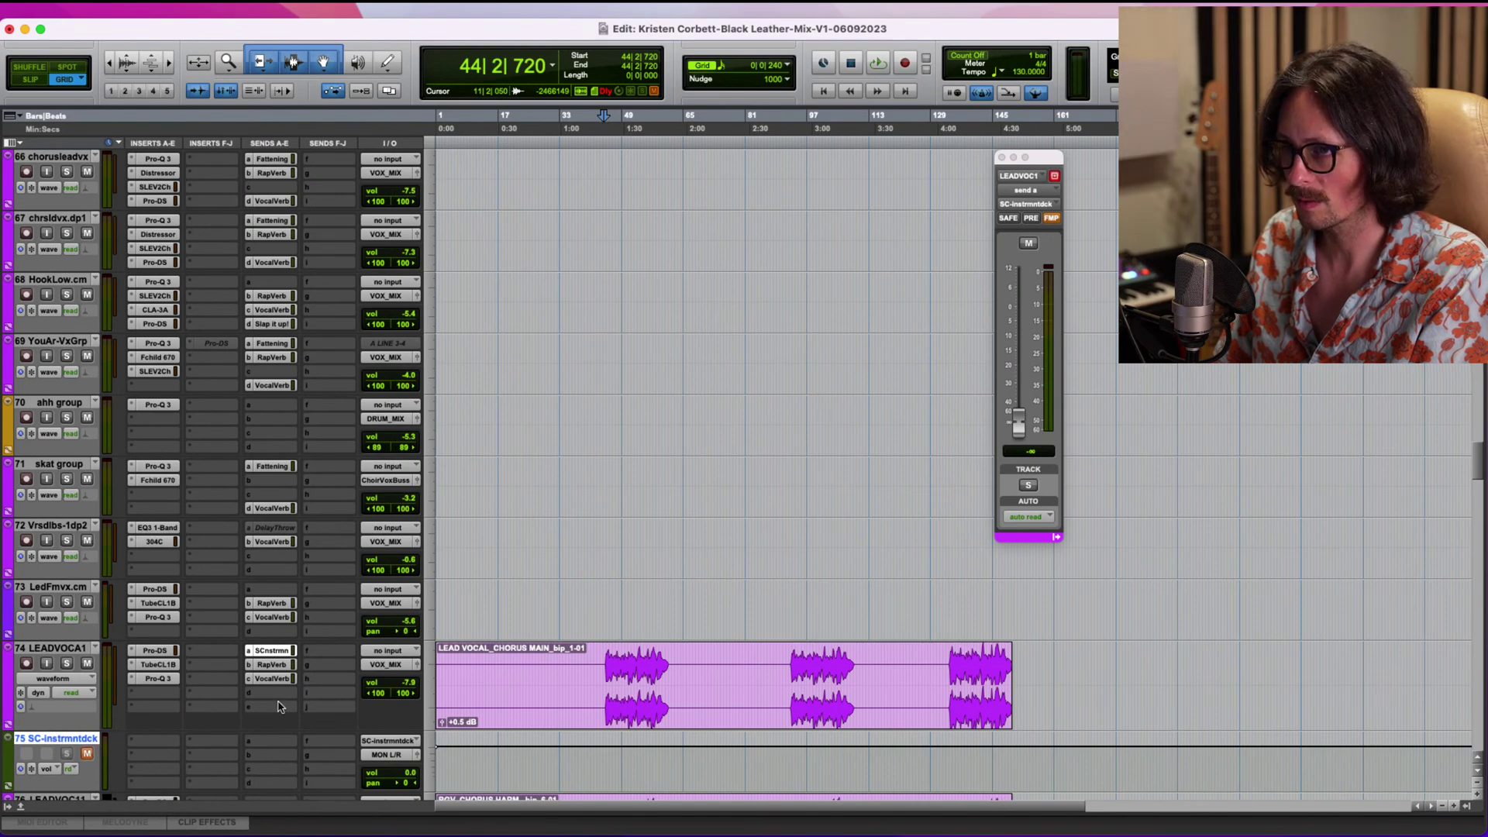
Insert the stereo Waves C6-SideChain plug-in on the INST_MIX bus, in the free slot after its existing inserts.
scroll(281, 707, down, 5)
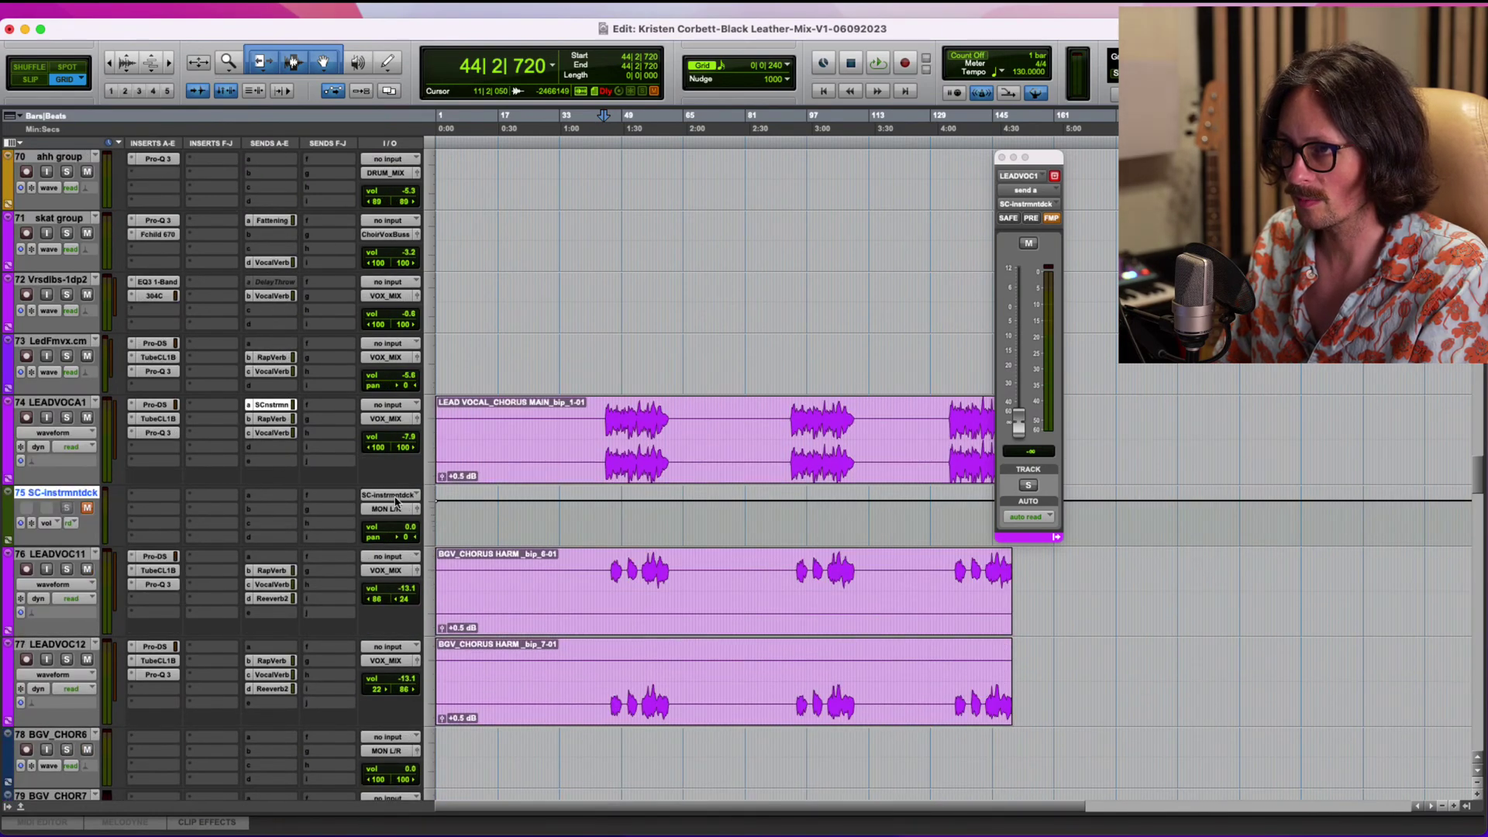
scroll(607, 409, up, 3)
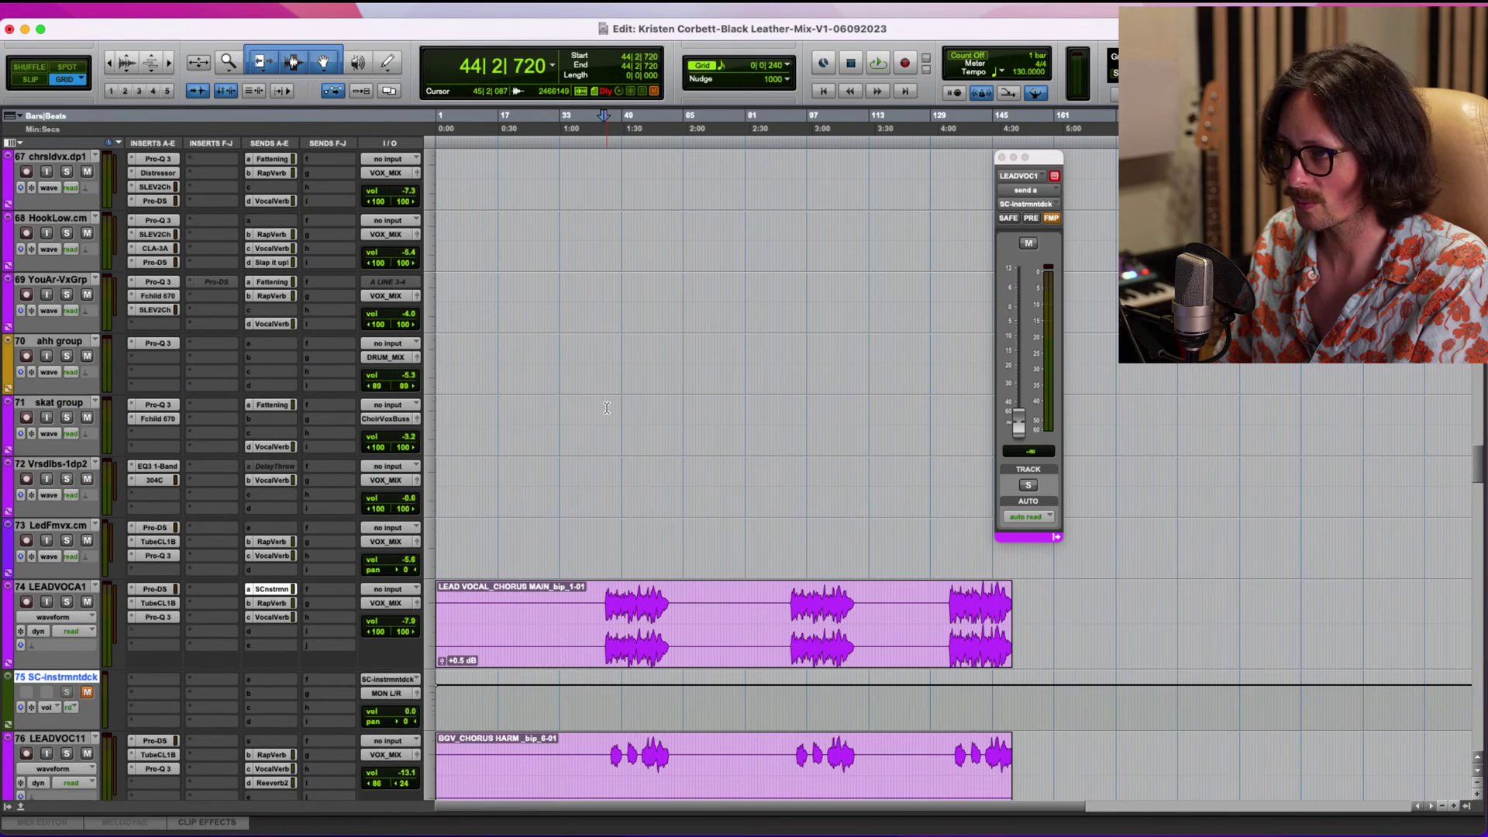
scroll(525, 388, up, 15)
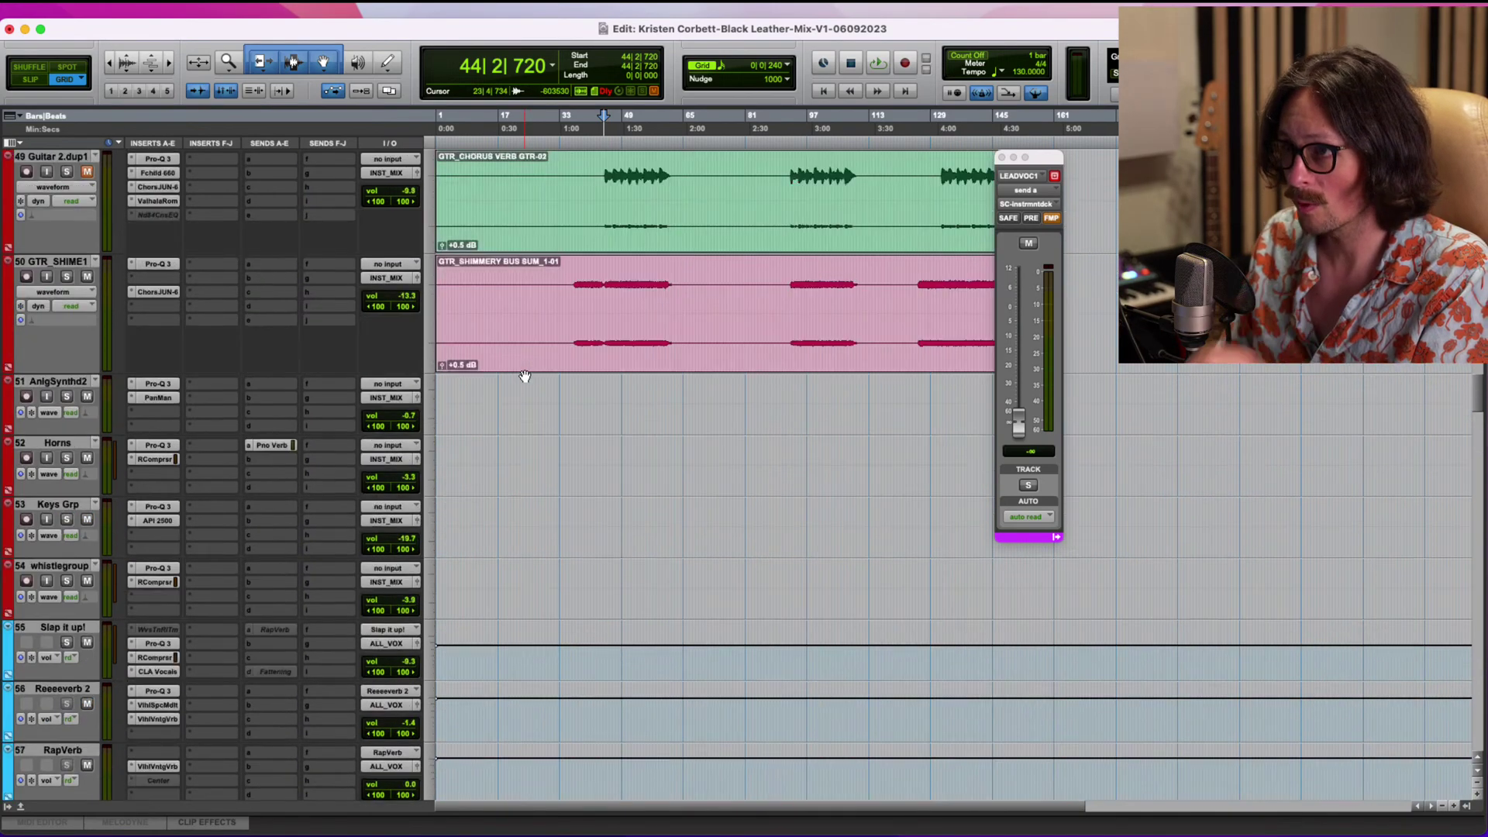
scroll(525, 376, up, 8)
scroll(577, 388, up, 8)
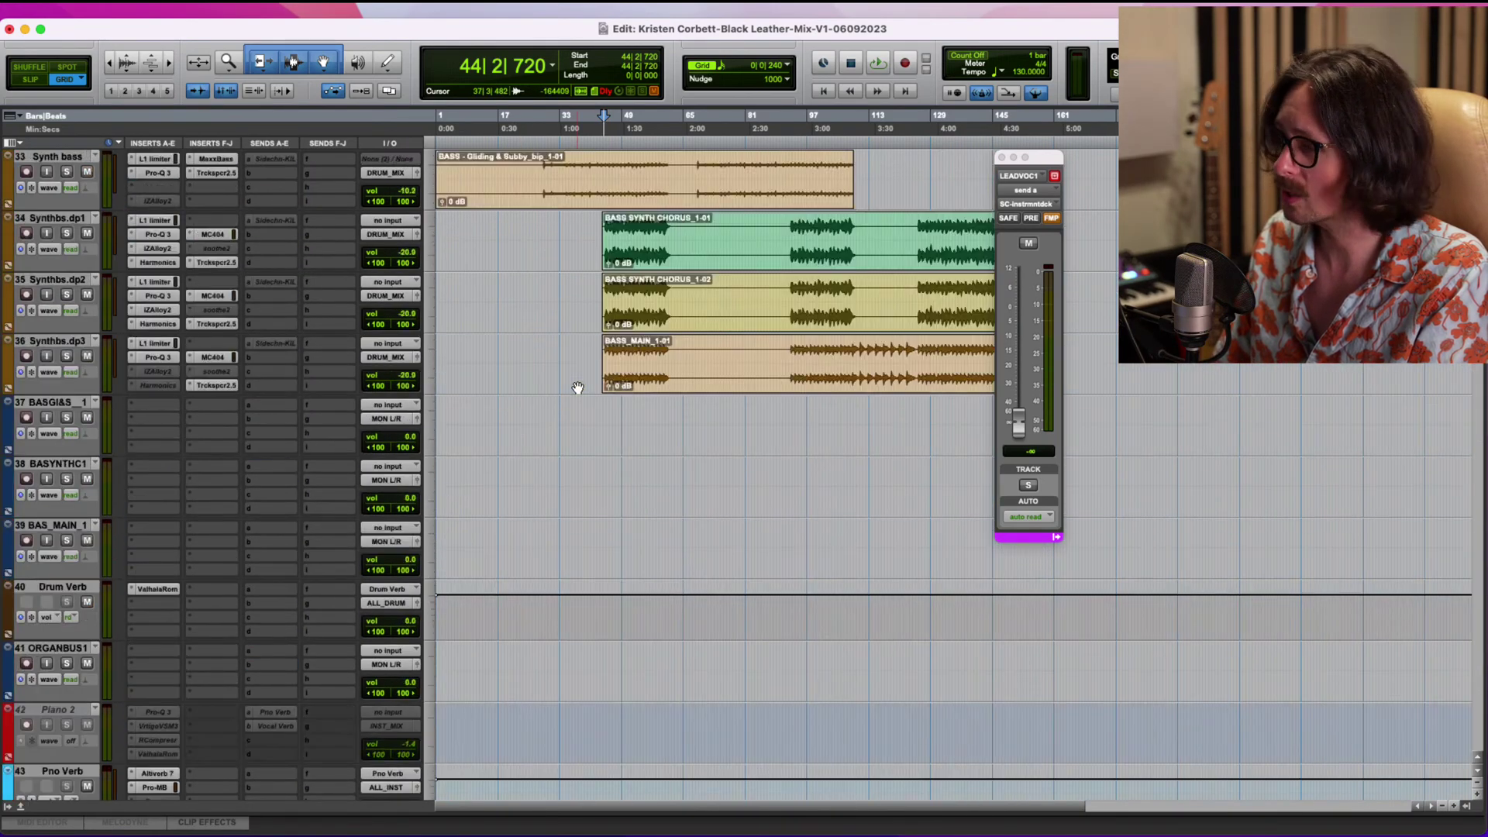
scroll(578, 387, up, 20)
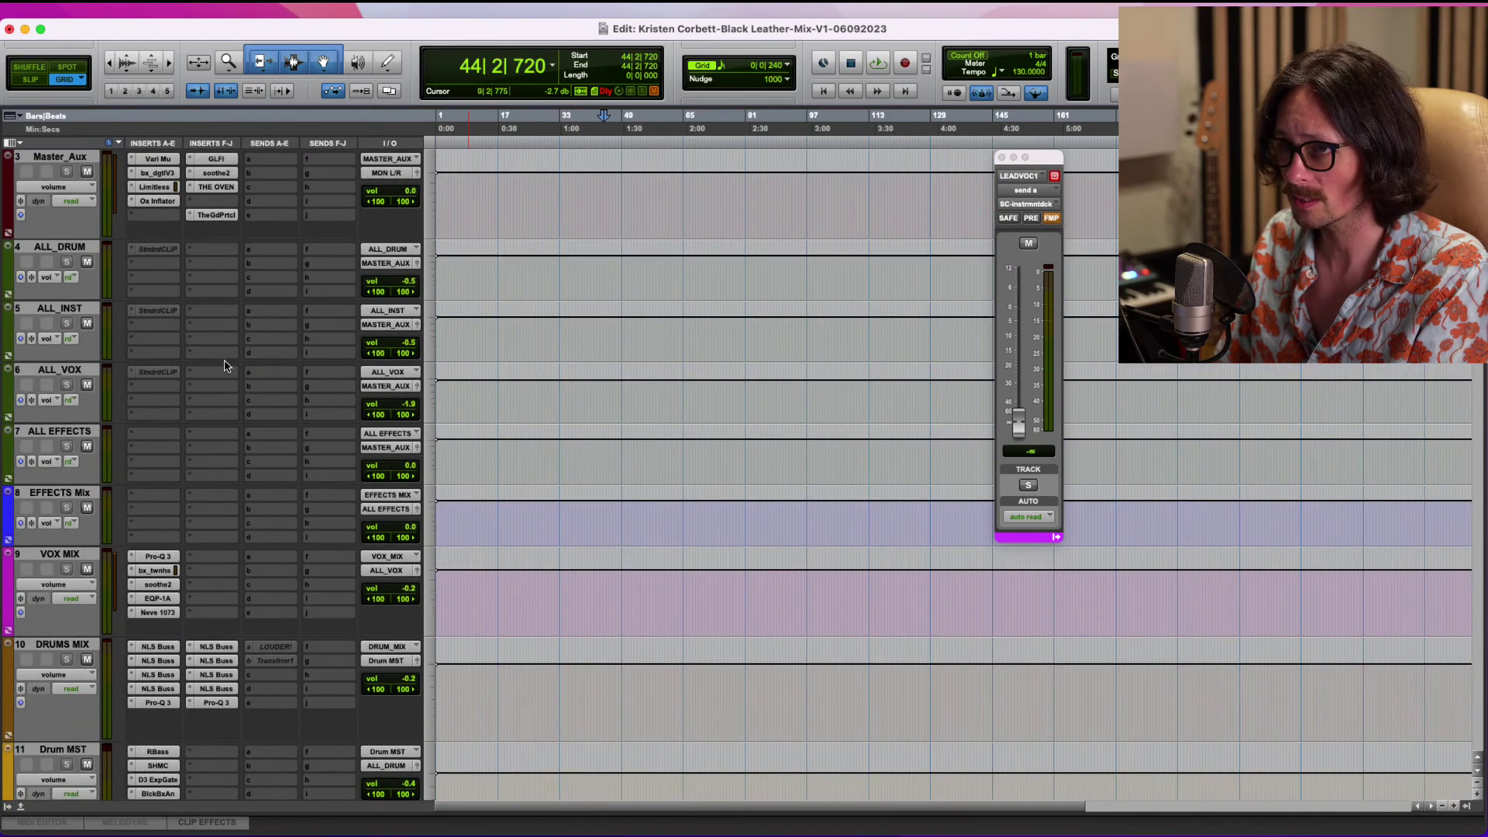
scroll(244, 512, down, 1)
scroll(196, 450, down, 1)
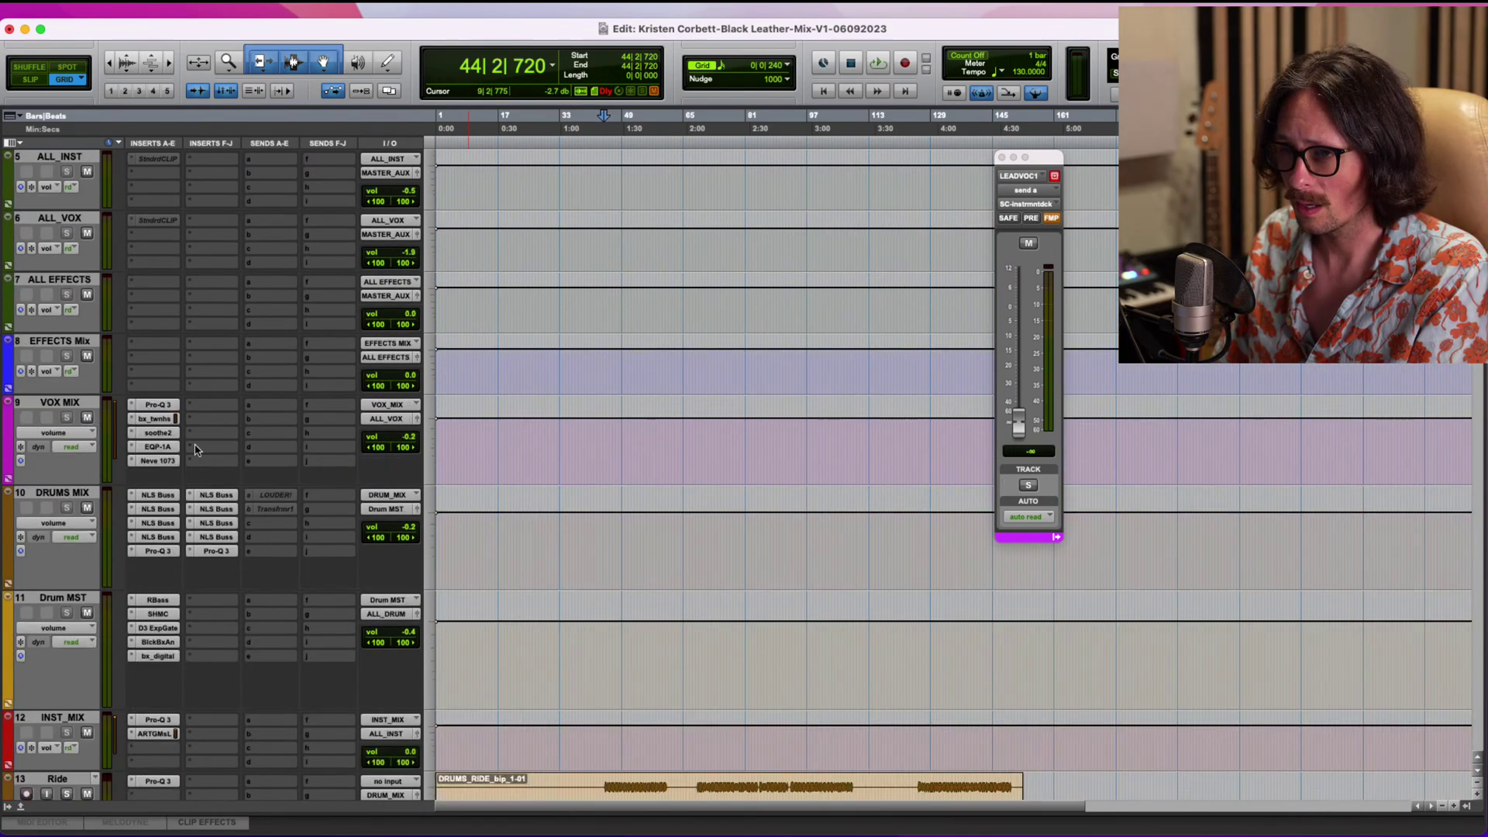
scroll(215, 473, down, 6)
scroll(174, 473, up, 5)
scroll(179, 484, down, 3)
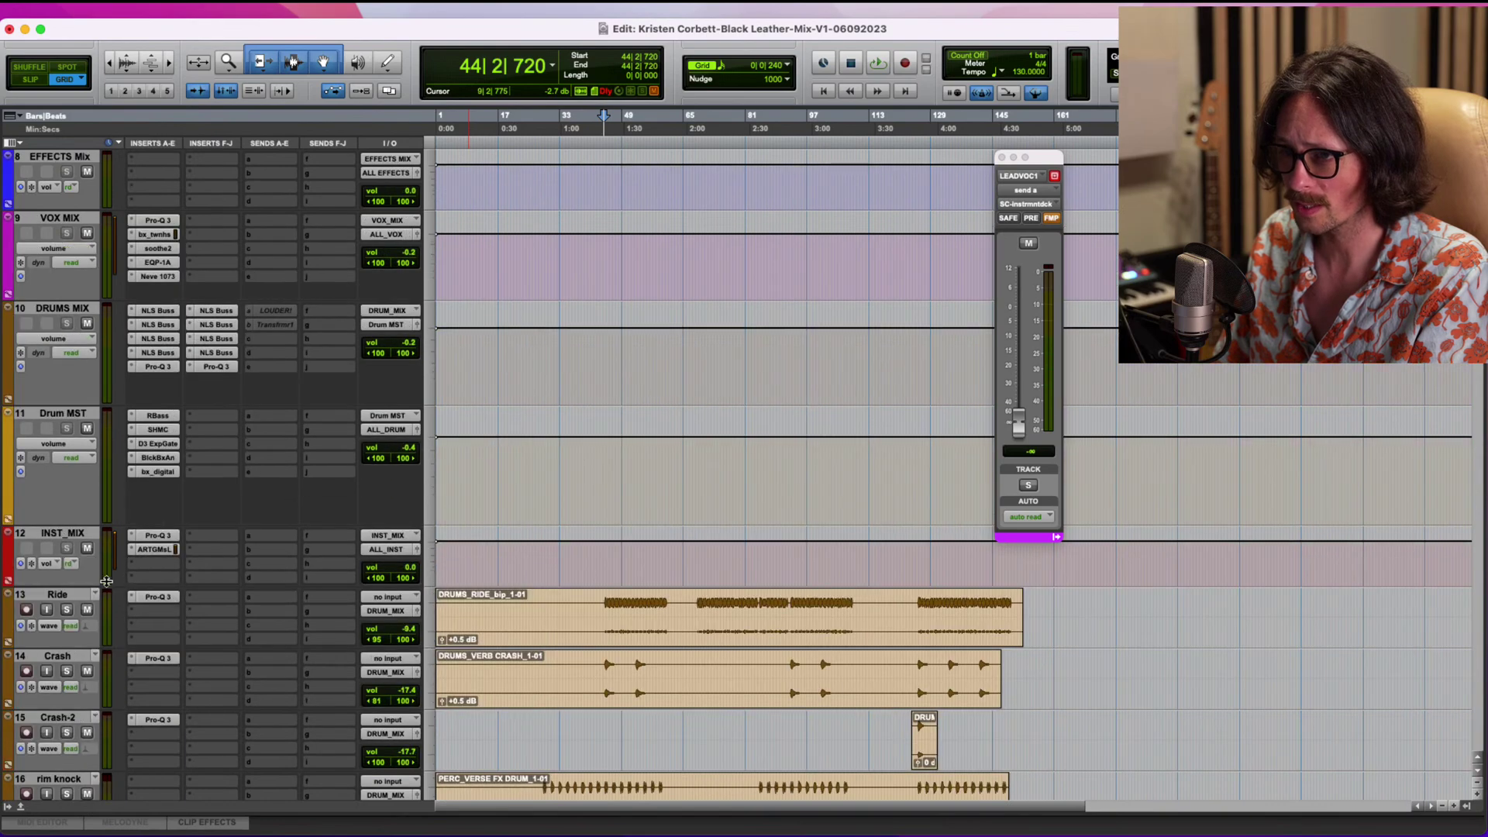
click(162, 570)
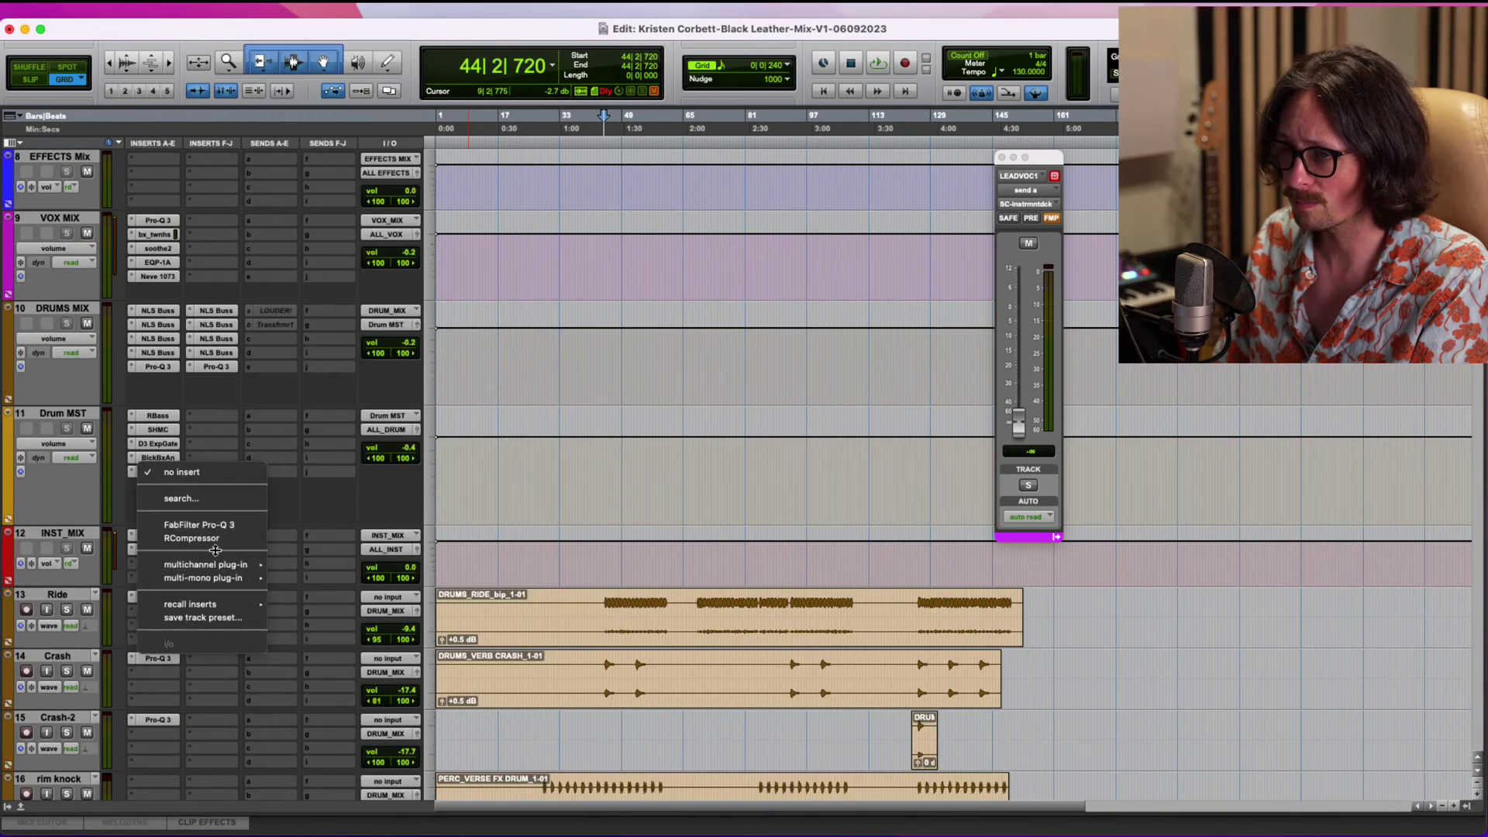
mouse_move(220, 565)
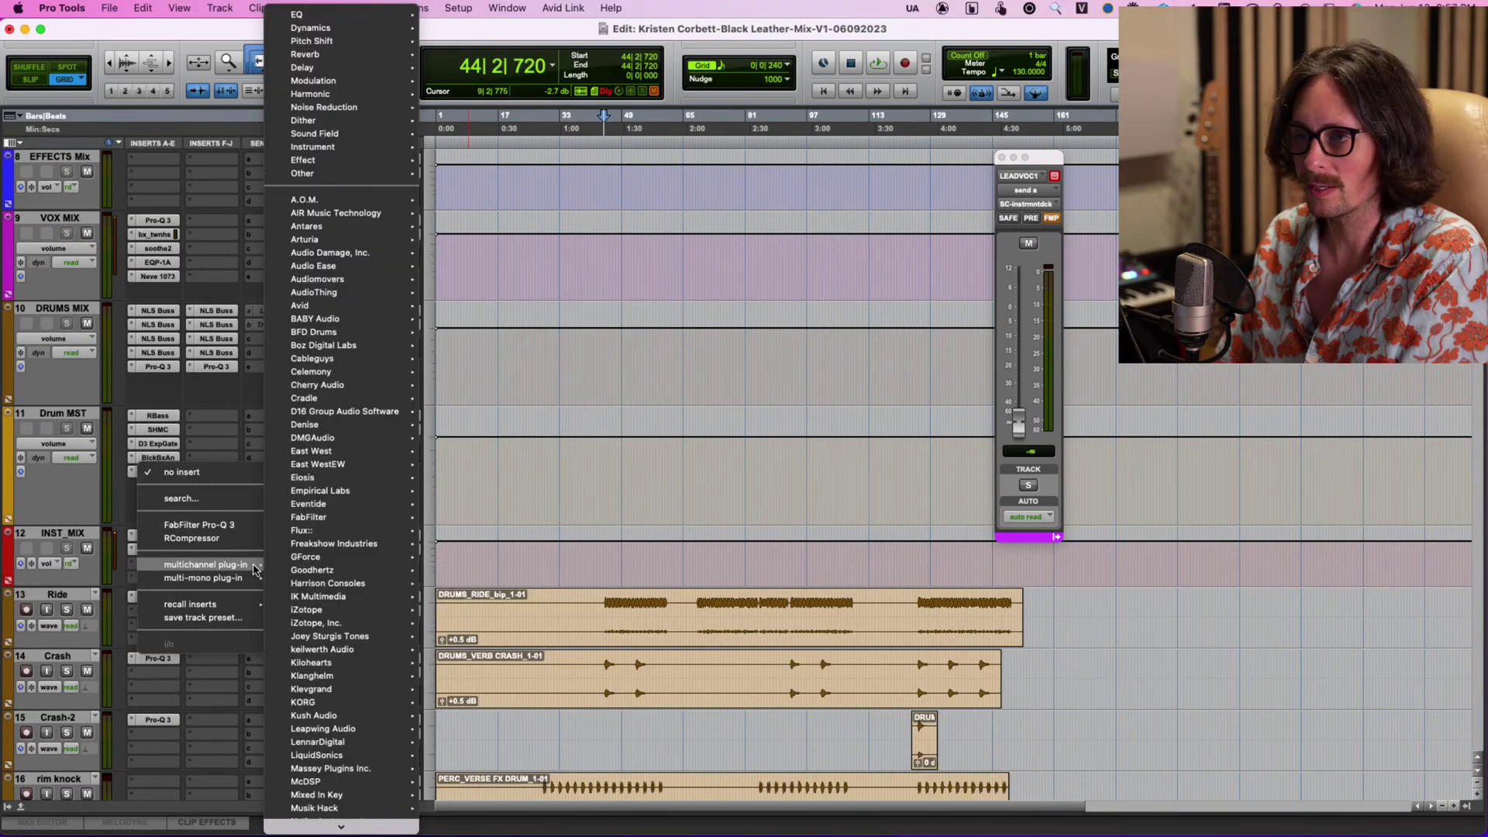
scroll(341, 601, down, 10)
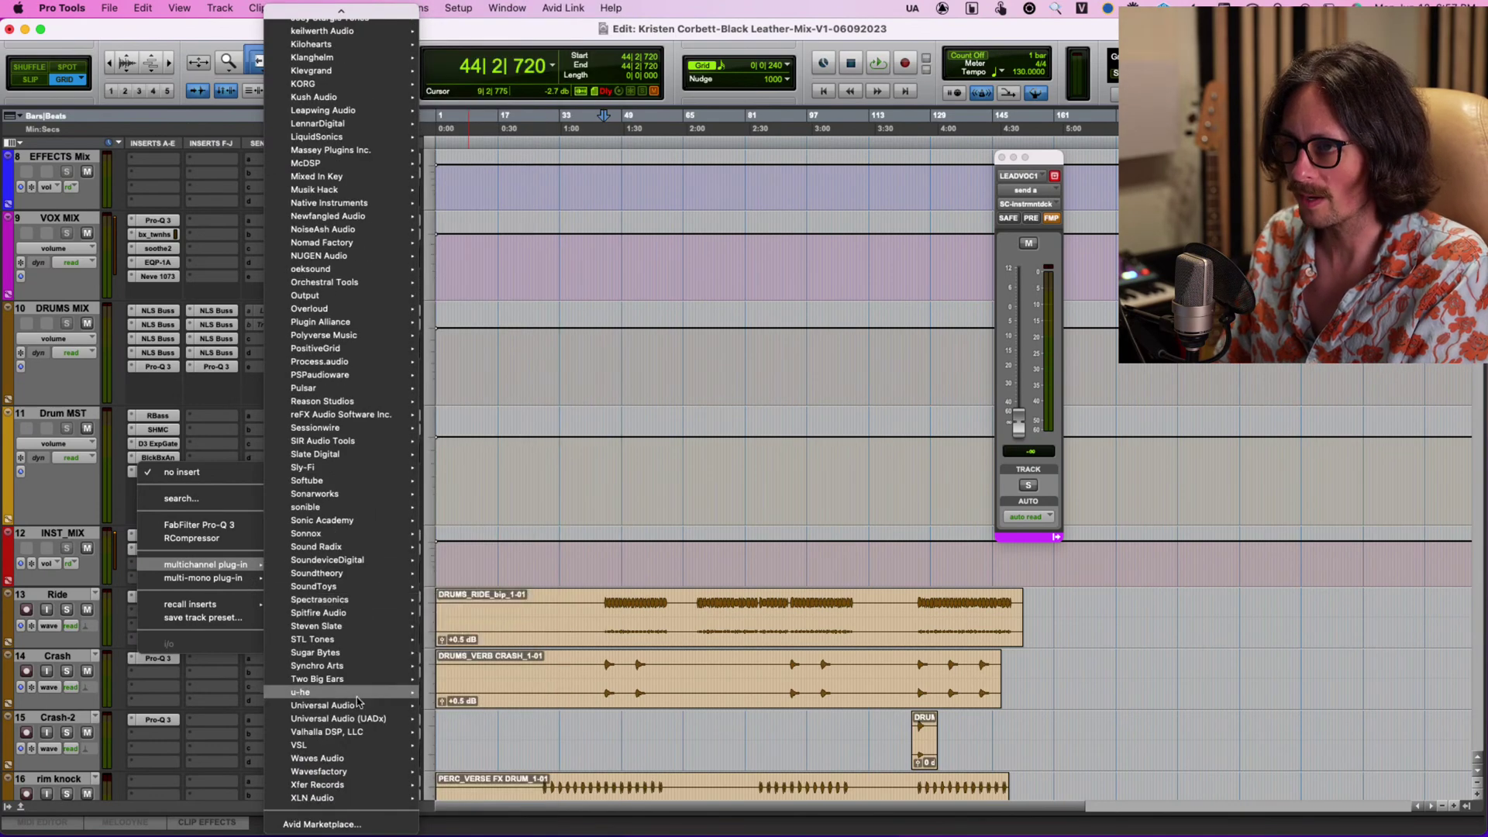
mouse_move(353, 759)
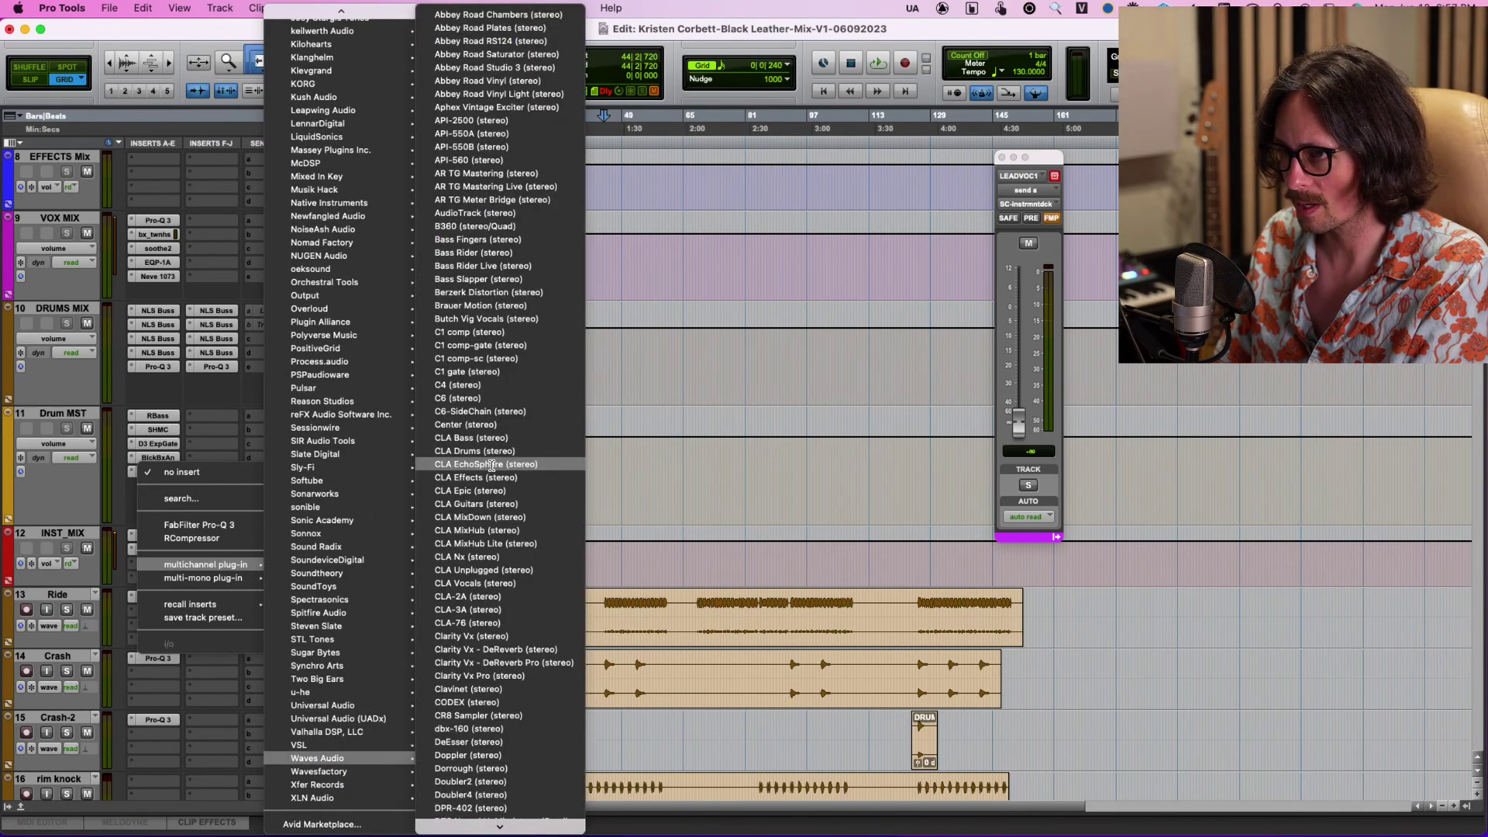
click(564, 450)
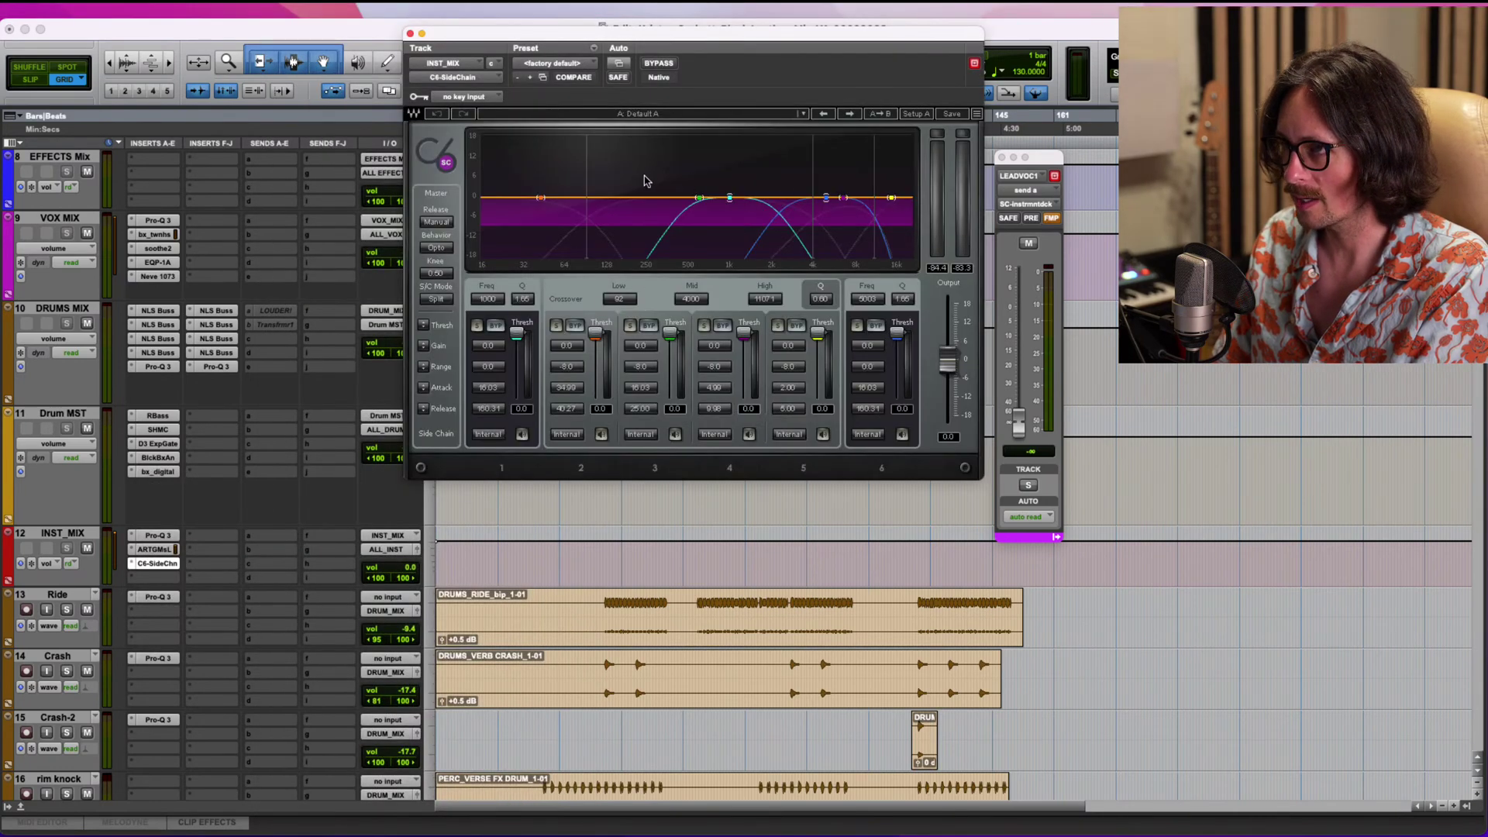
Move C6 bands 1 and 6 into the lows and set the crossovers to about 160 Hz, 482 Hz and 3.5 kHz.
drag(584, 180, 637, 173)
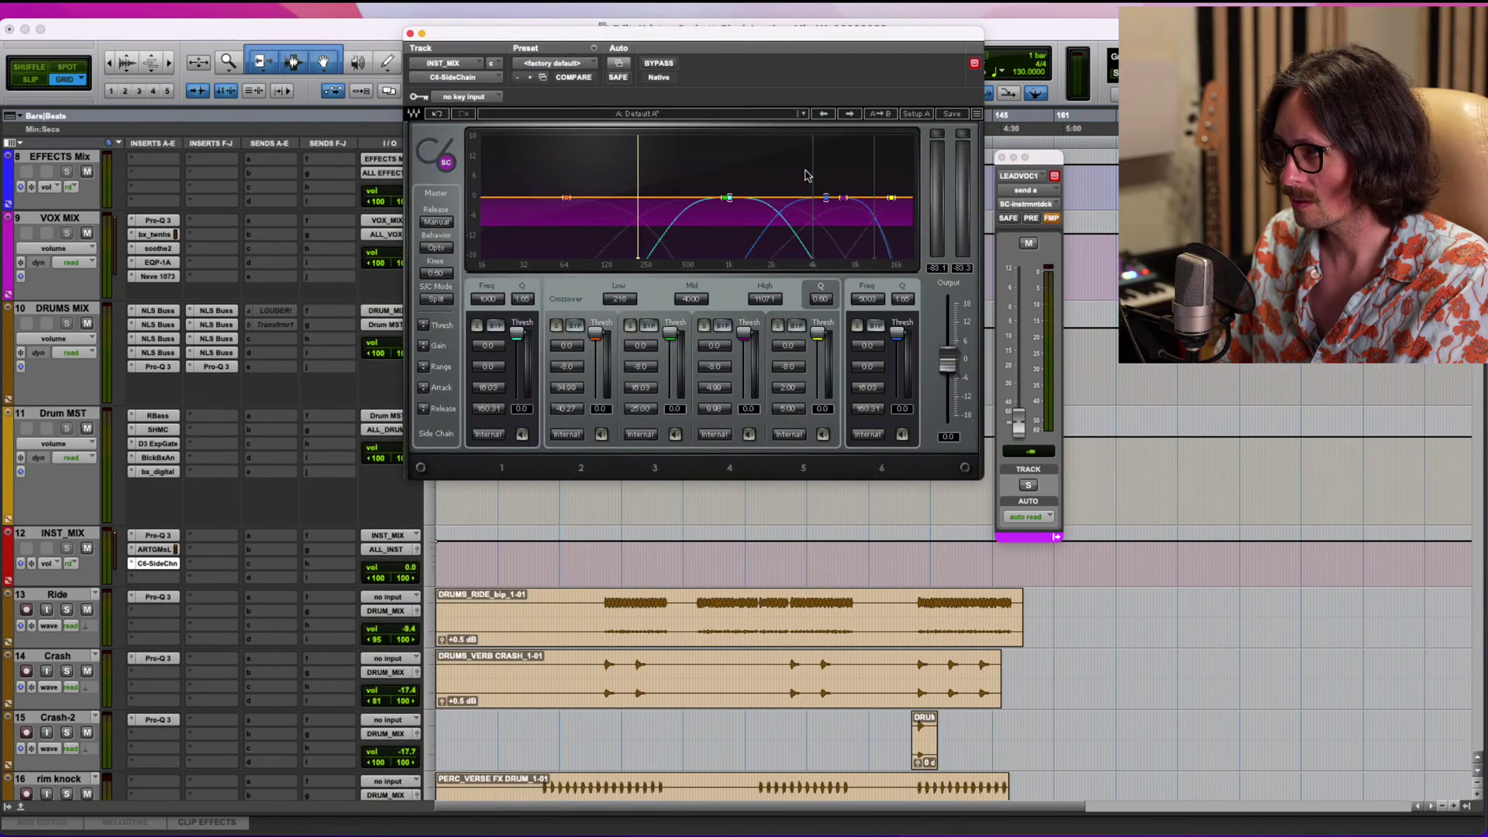
drag(812, 174, 576, 199)
drag(827, 199, 591, 197)
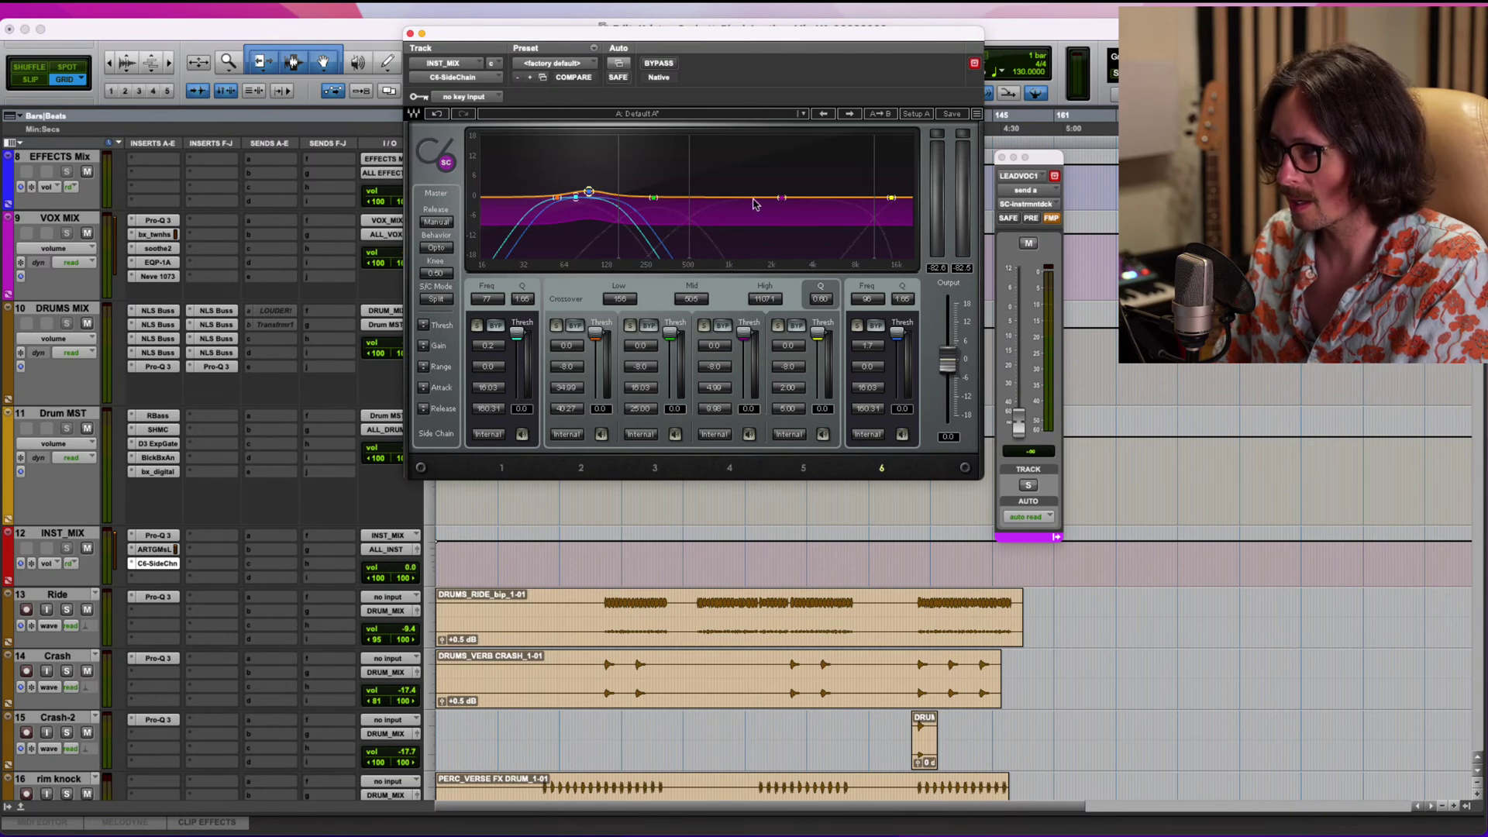
drag(872, 177, 805, 173)
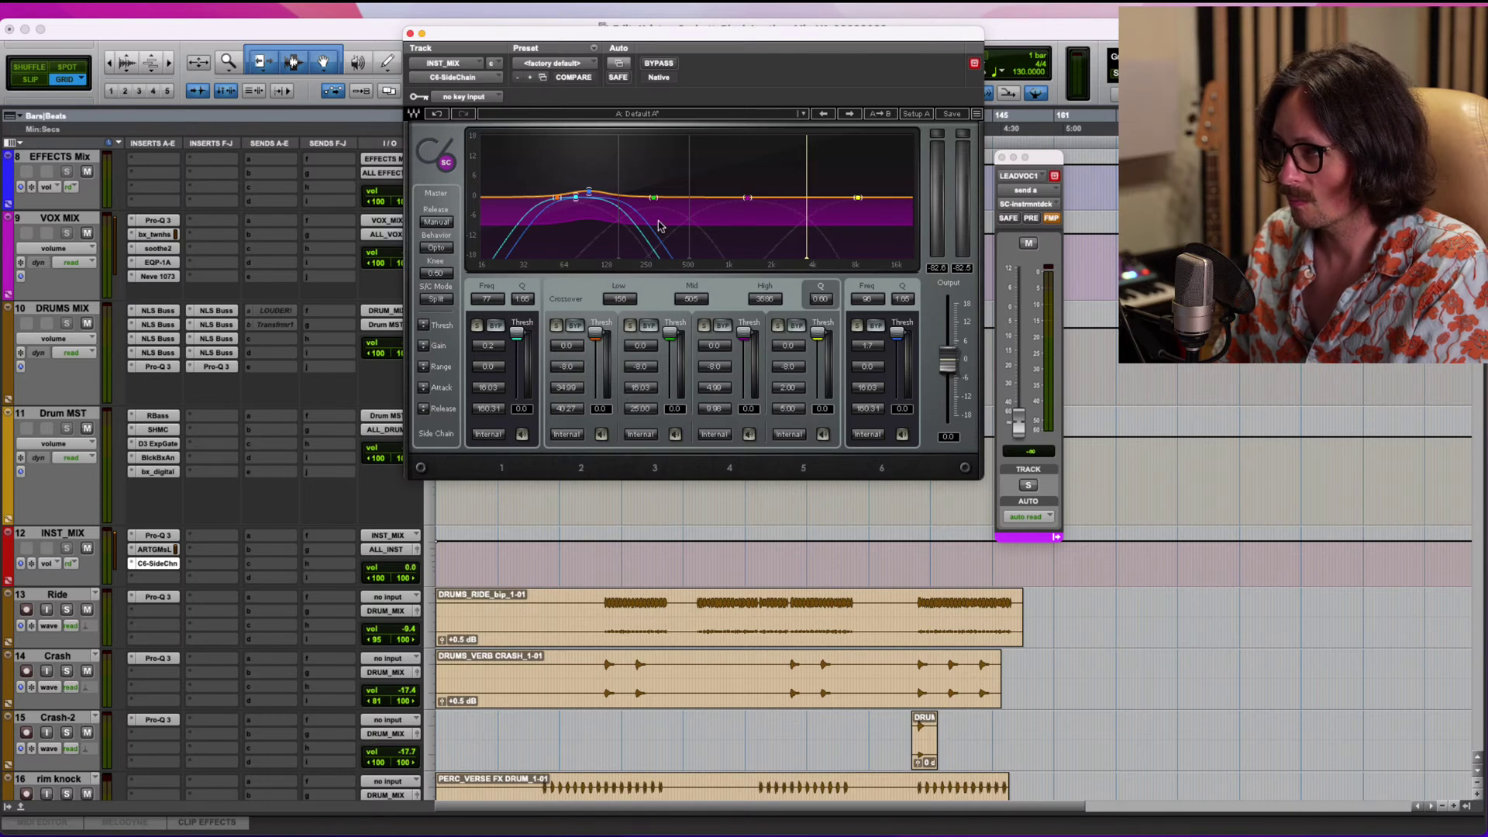
mouse_move(692, 172)
mouse_down()
mouse_move(682, 164)
mouse_move(682, 184)
mouse_up()
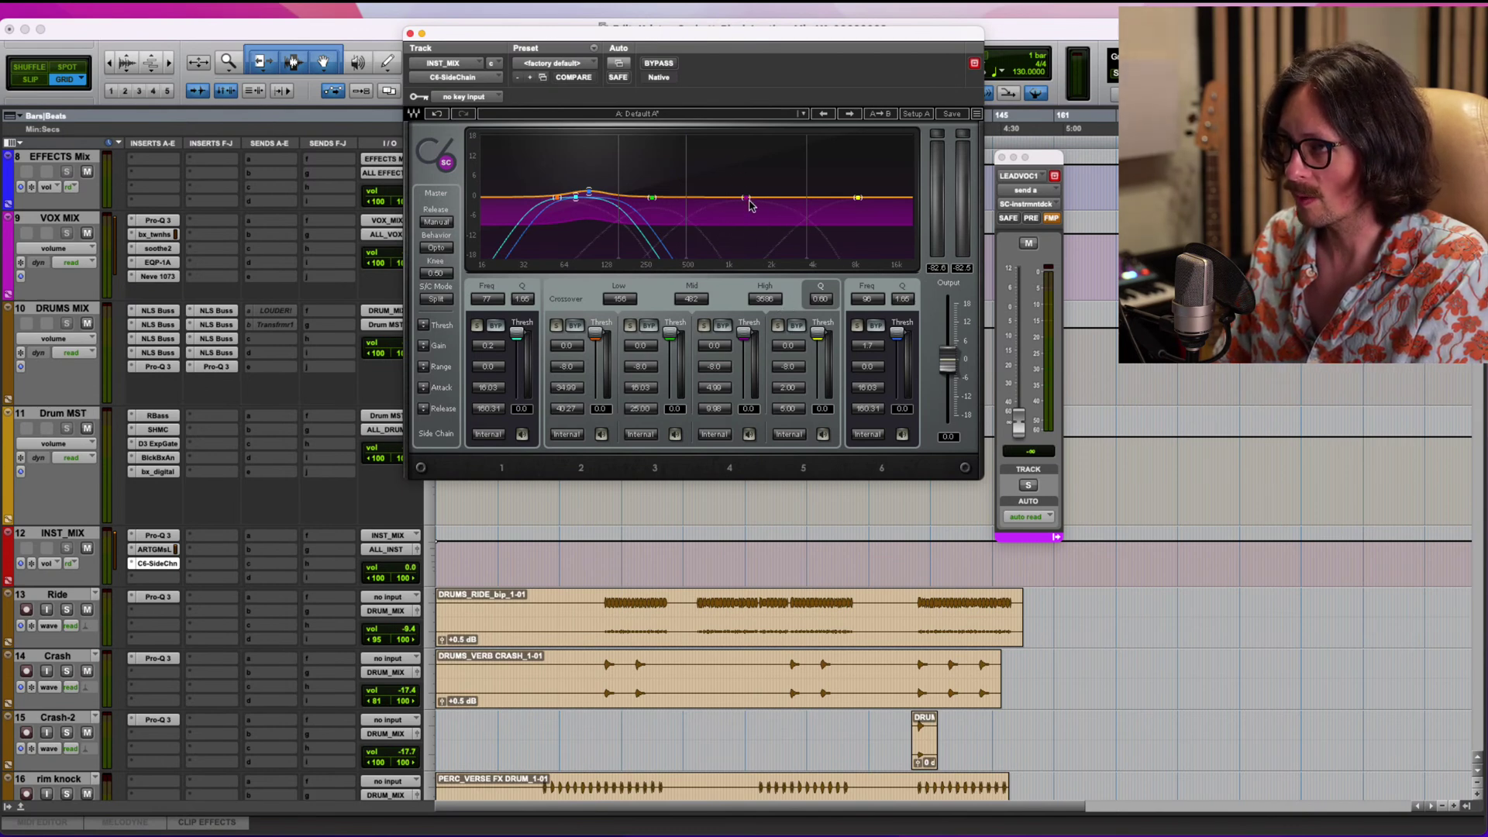
Solo C6 band 4, set its side chain to External, and choose the SC-instrument duck bus as the plug-in's key input.
click(705, 327)
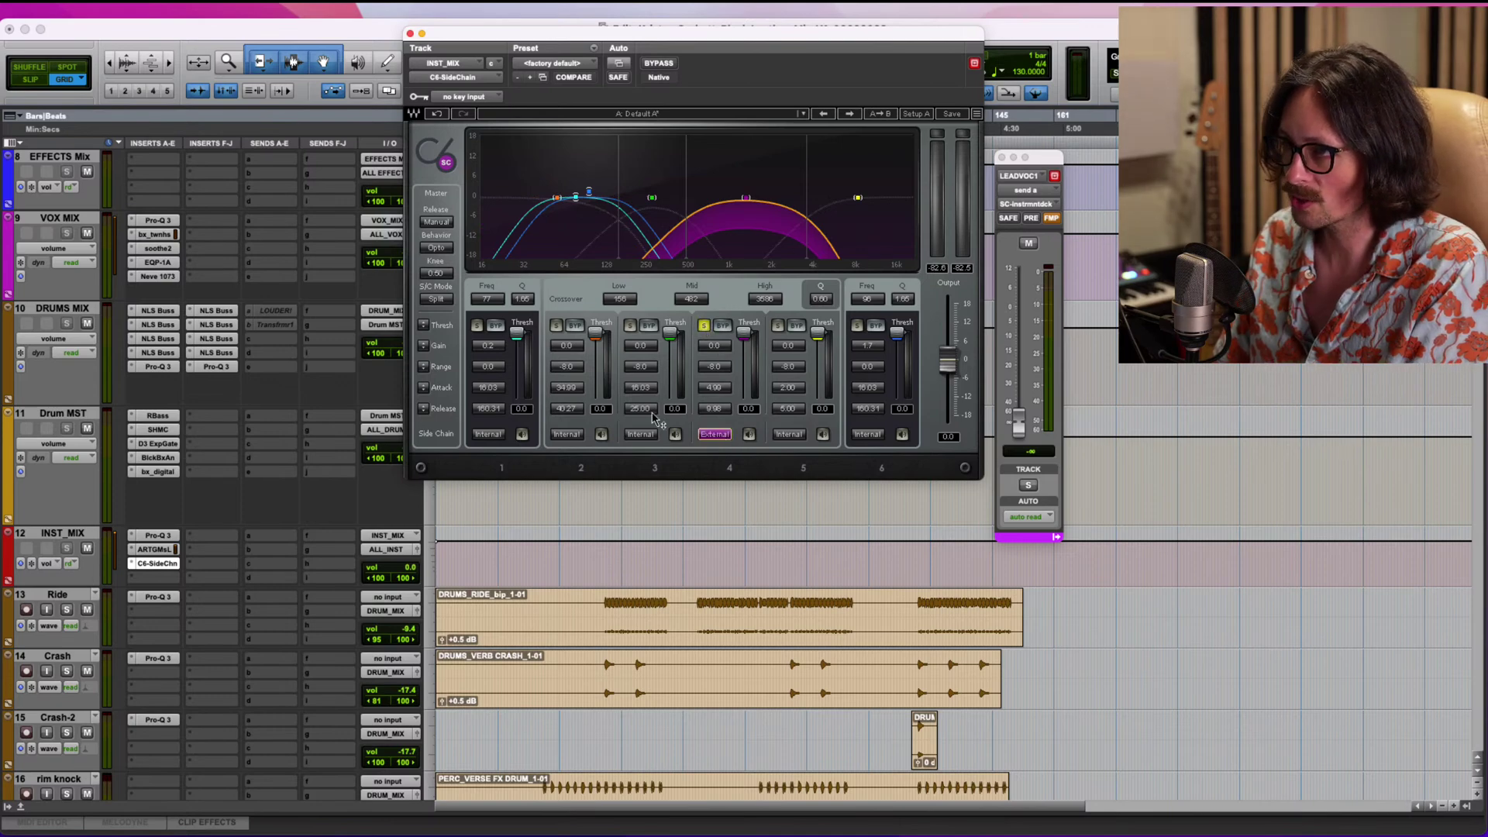
click(458, 98)
mouse_move(476, 100)
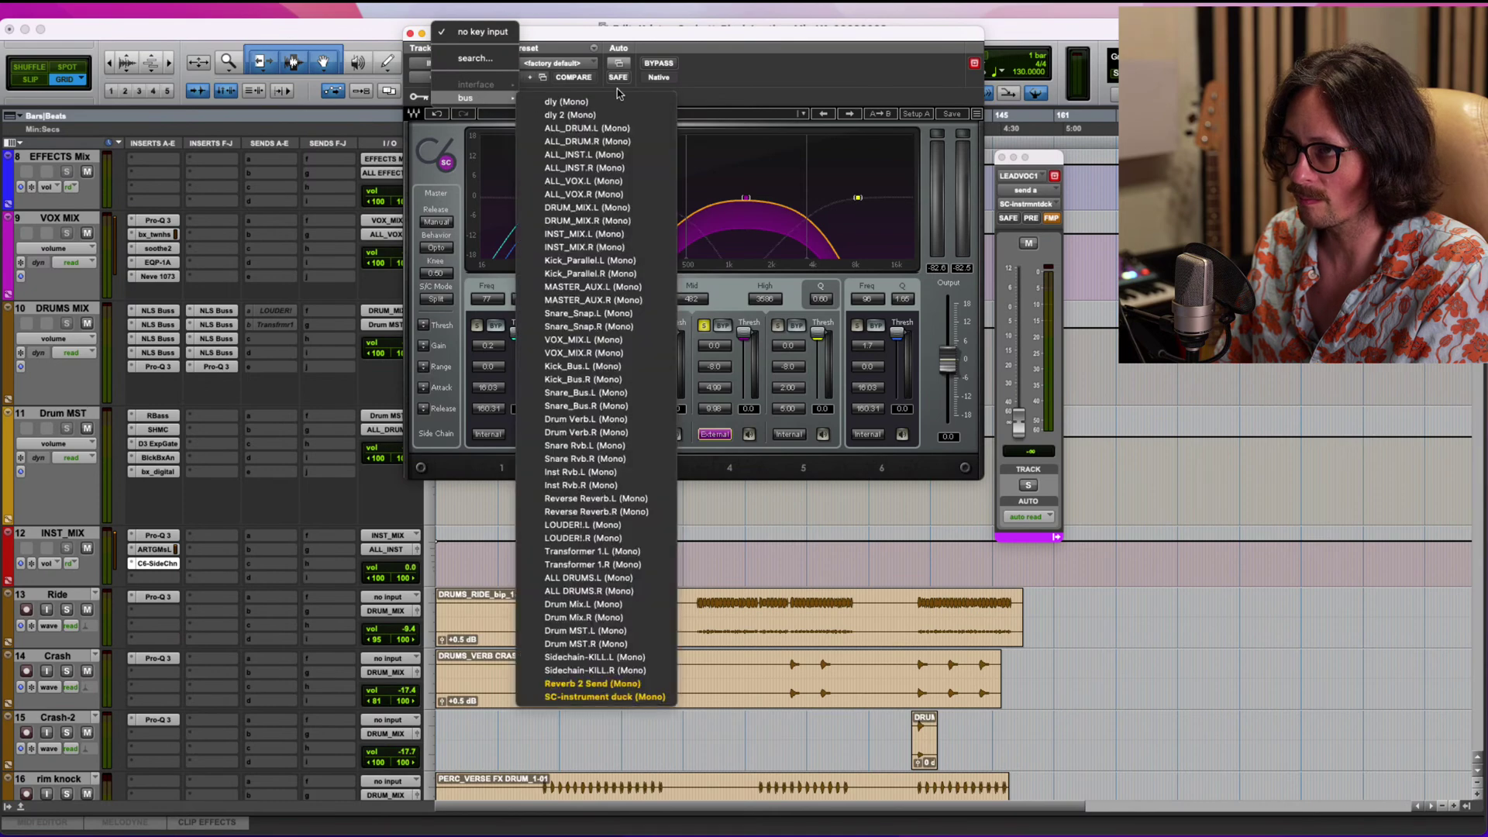
click(621, 698)
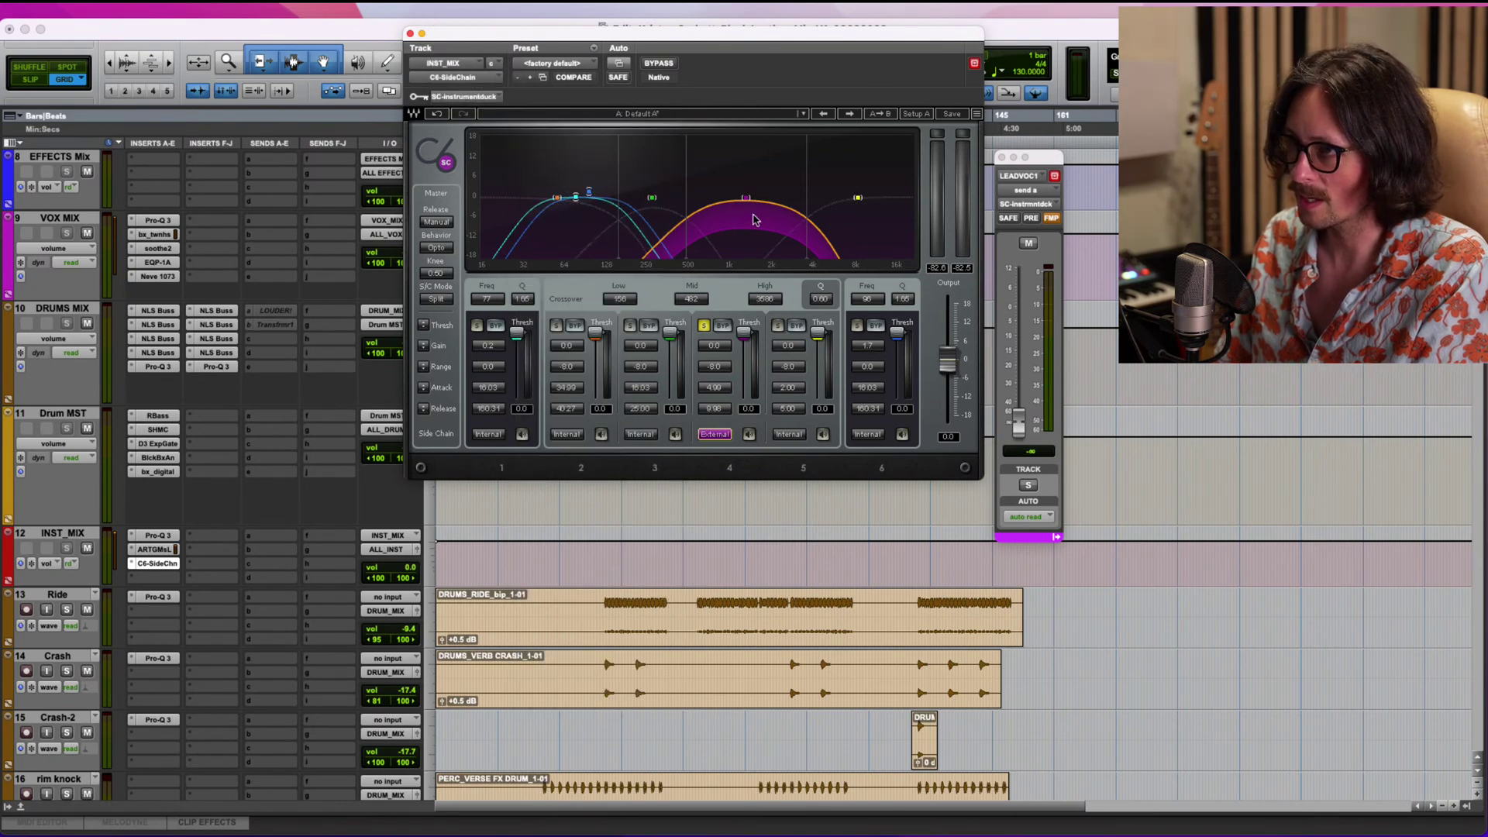
Raise the SC-instrument duck send on LEADVOCA1 to 0.0 dB and close its send window.
scroll(601, 646, down, 6)
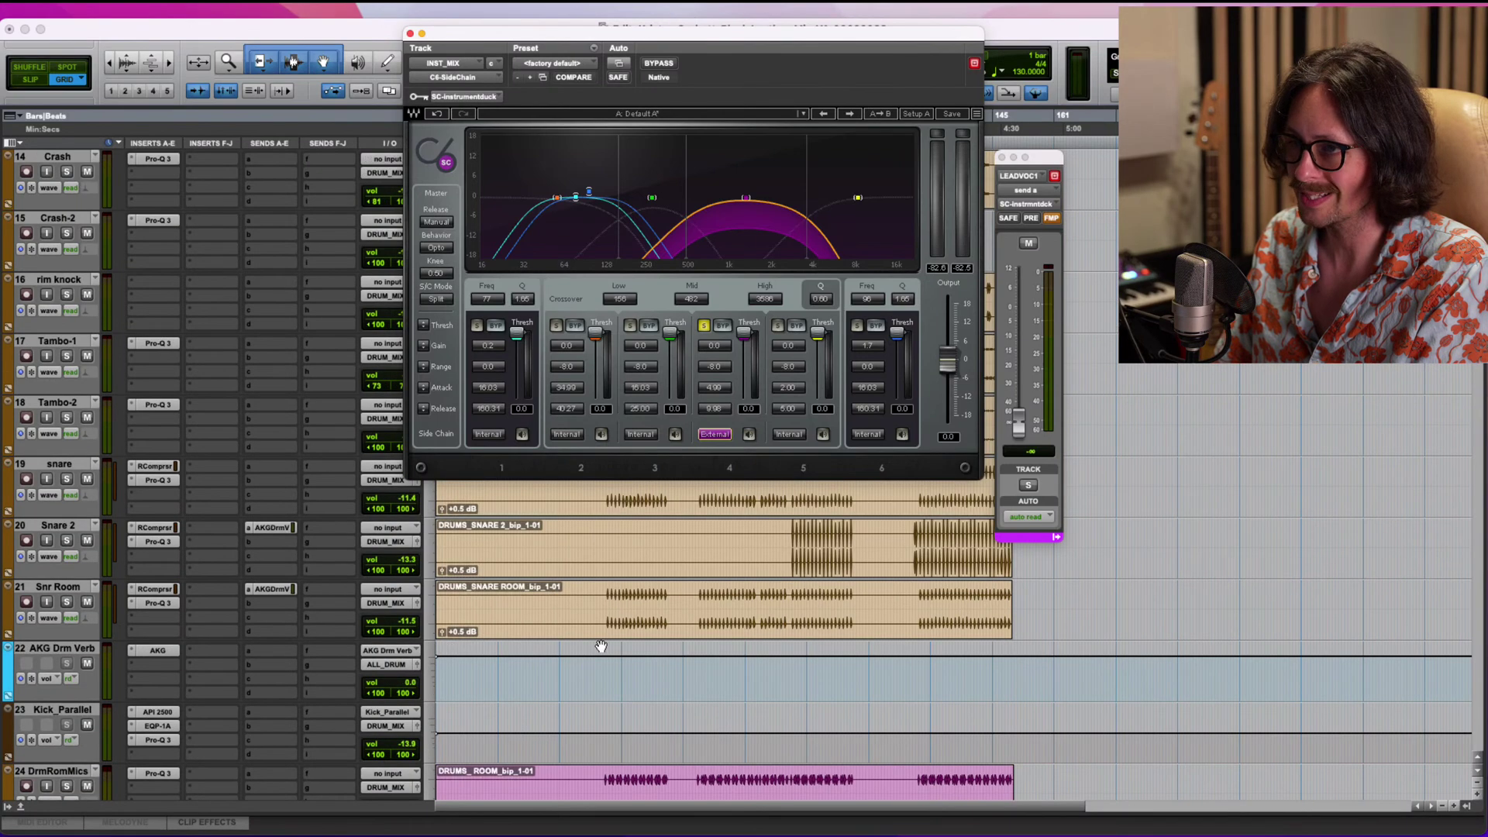
scroll(601, 646, down, 18)
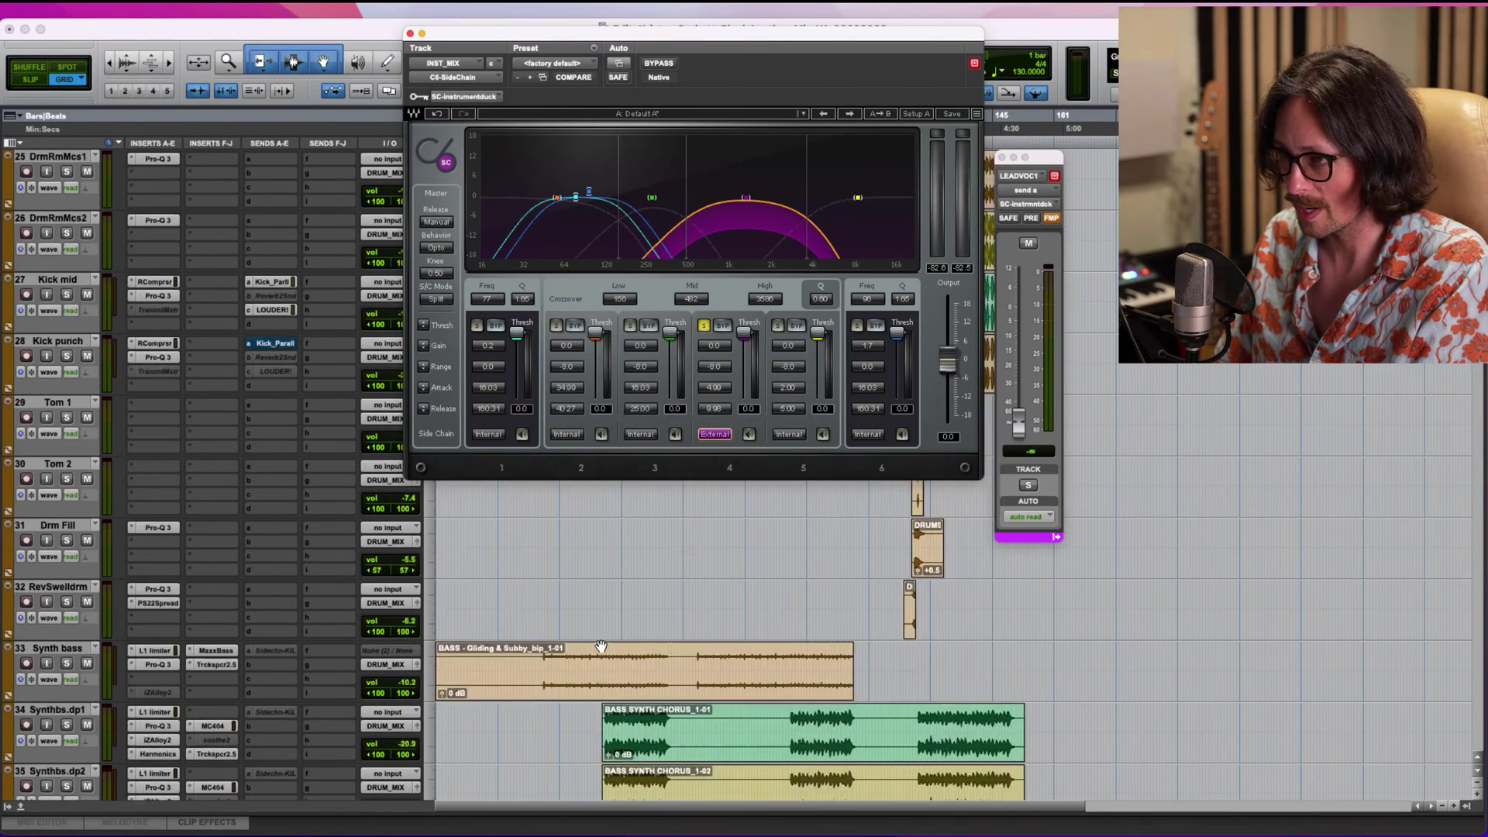
scroll(601, 646, down, 10)
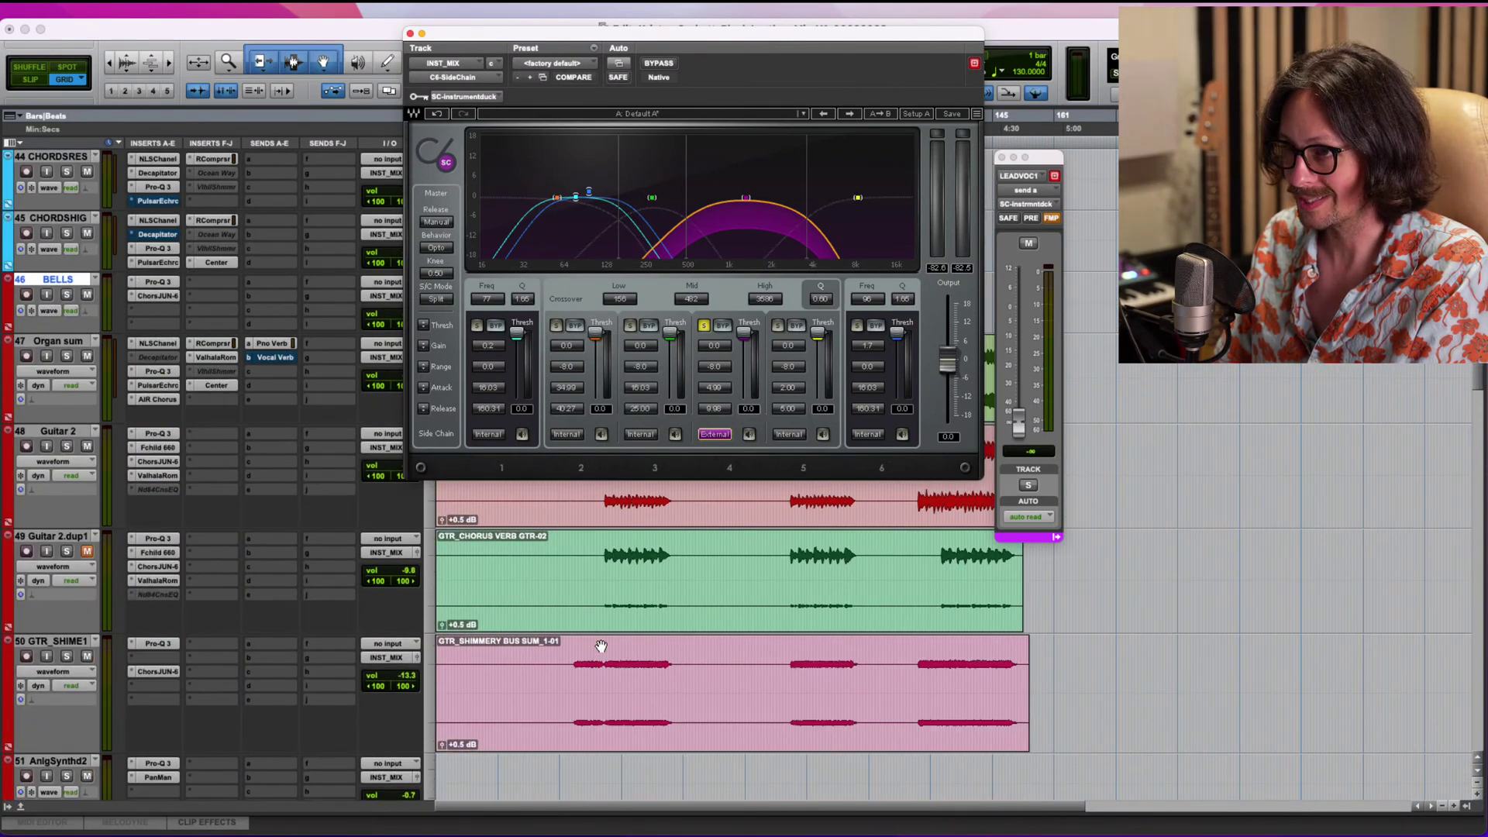
scroll(600, 645, down, 20)
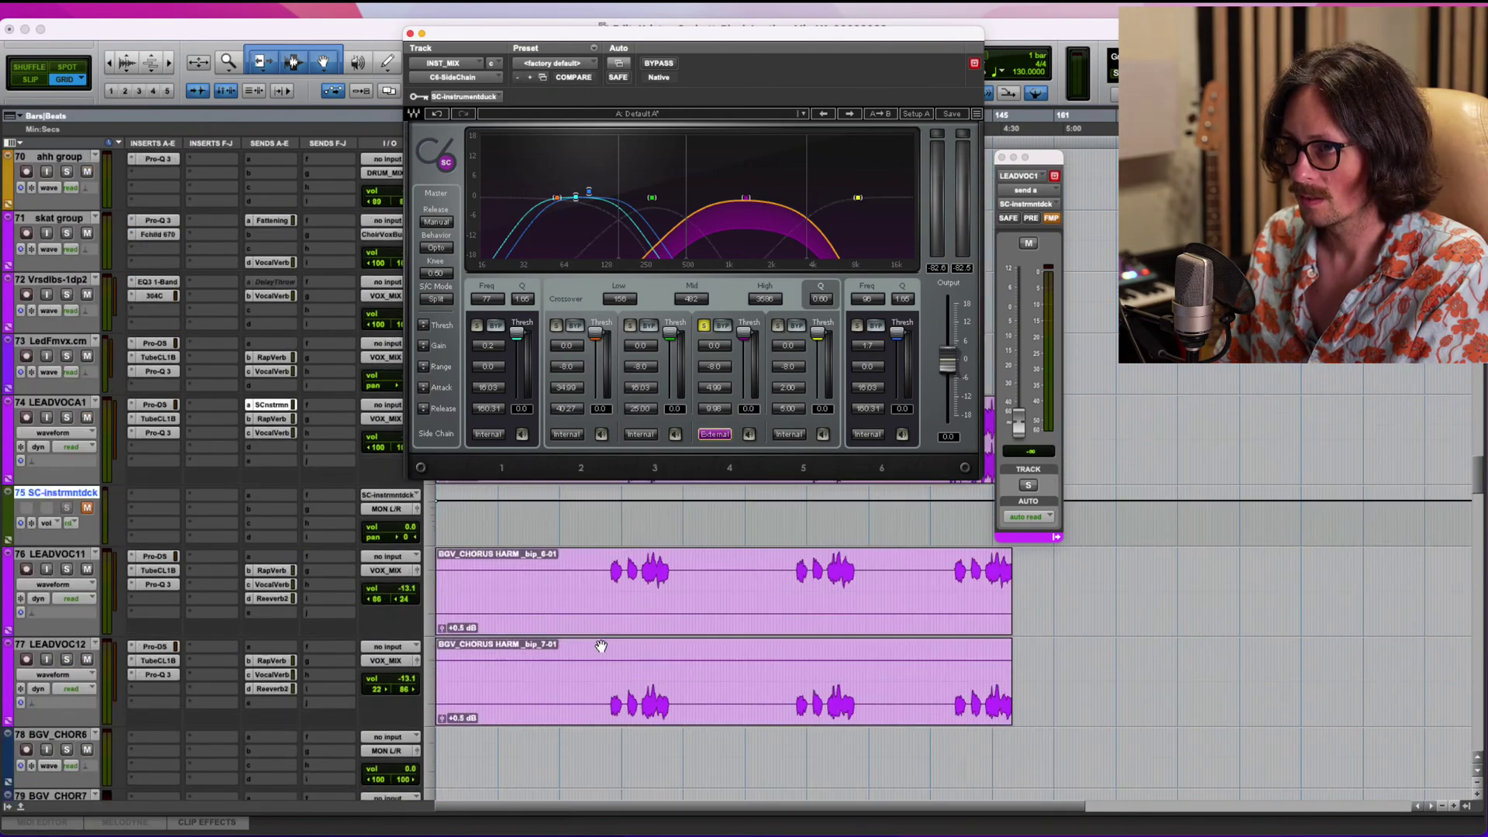
scroll(601, 646, up, 5)
click(286, 709)
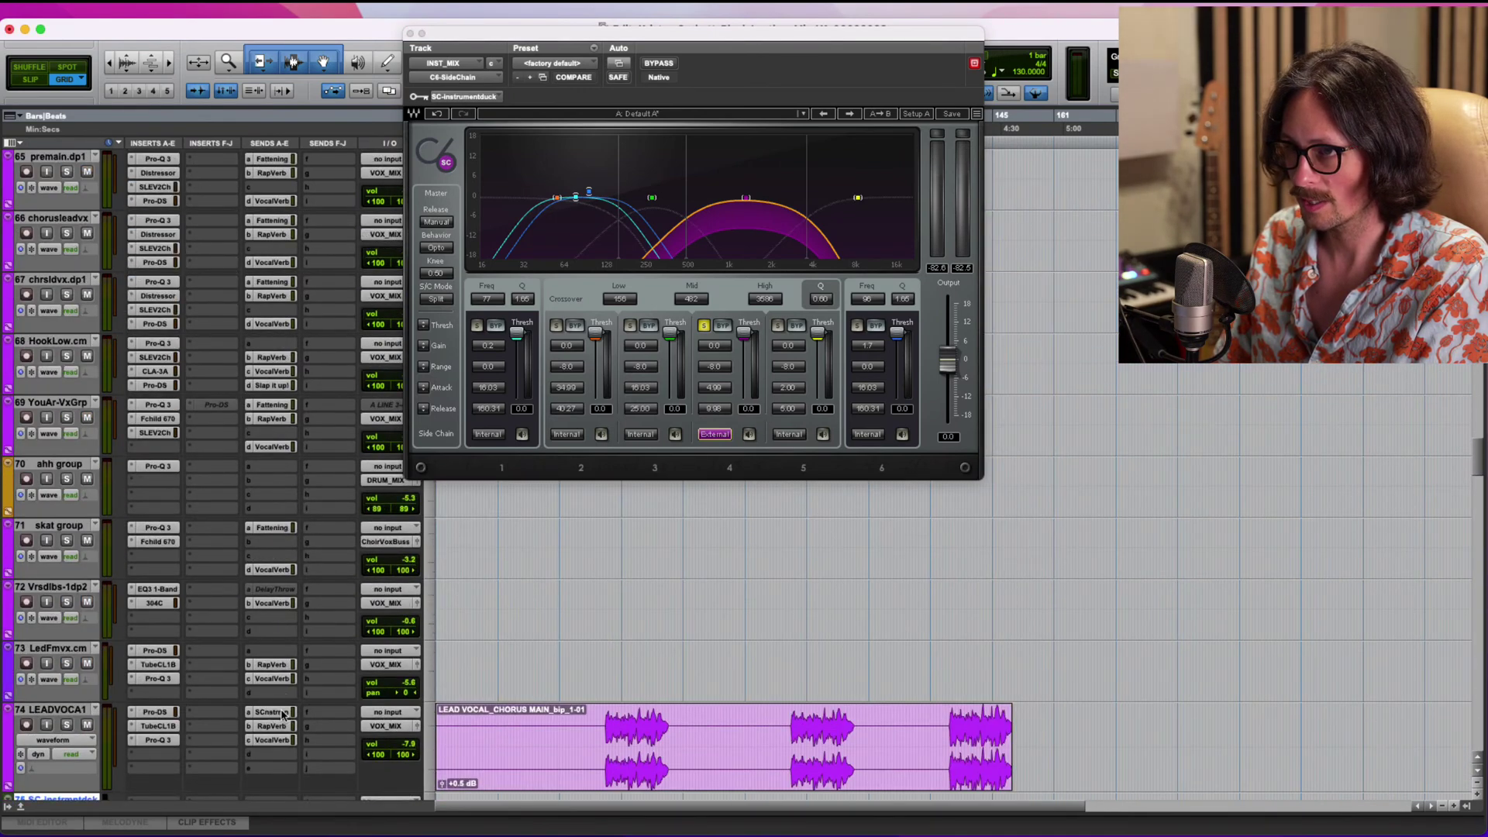
drag(1020, 425, 1016, 308)
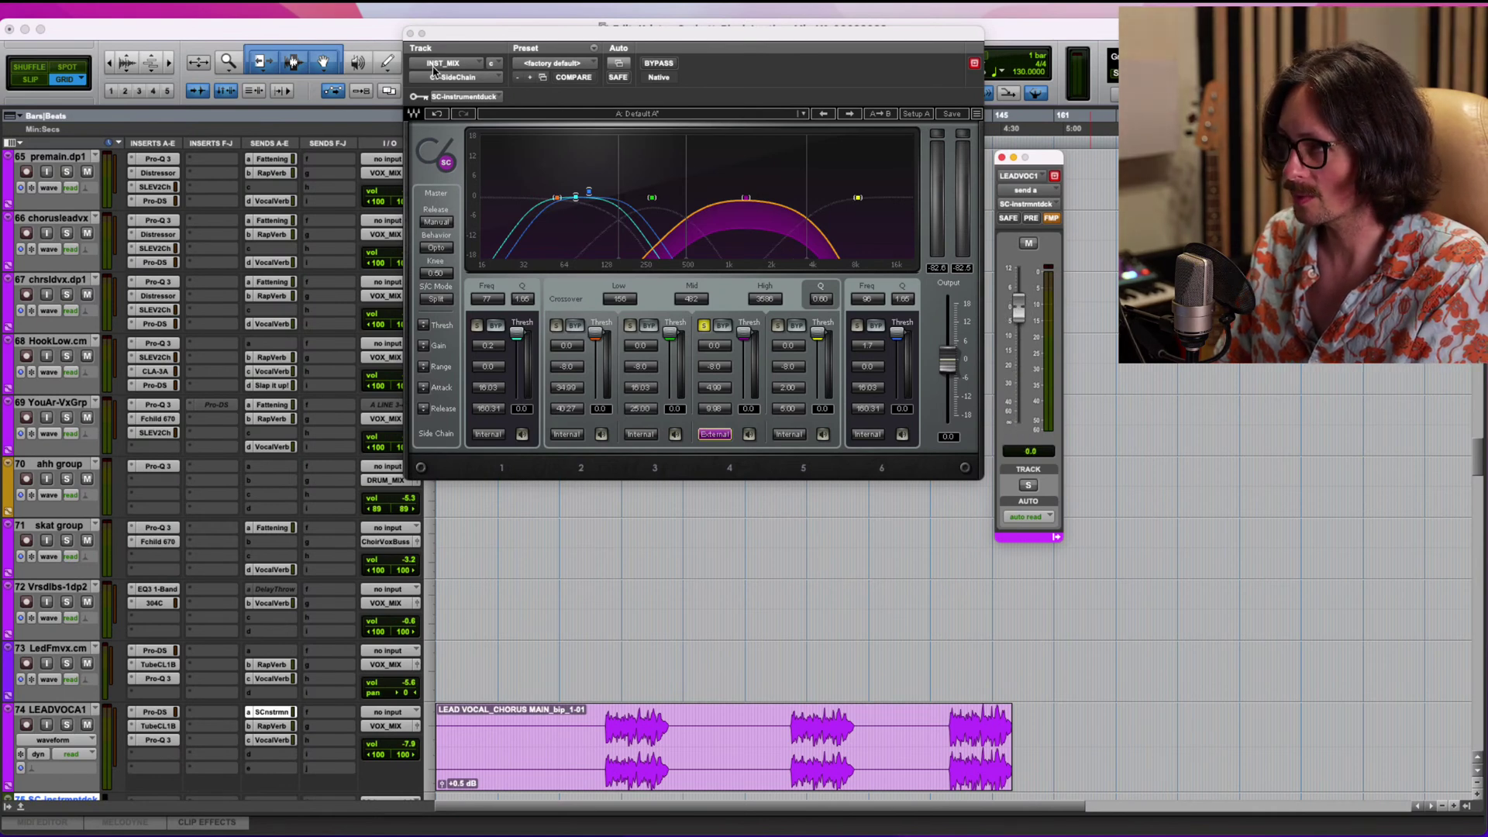
click(1001, 157)
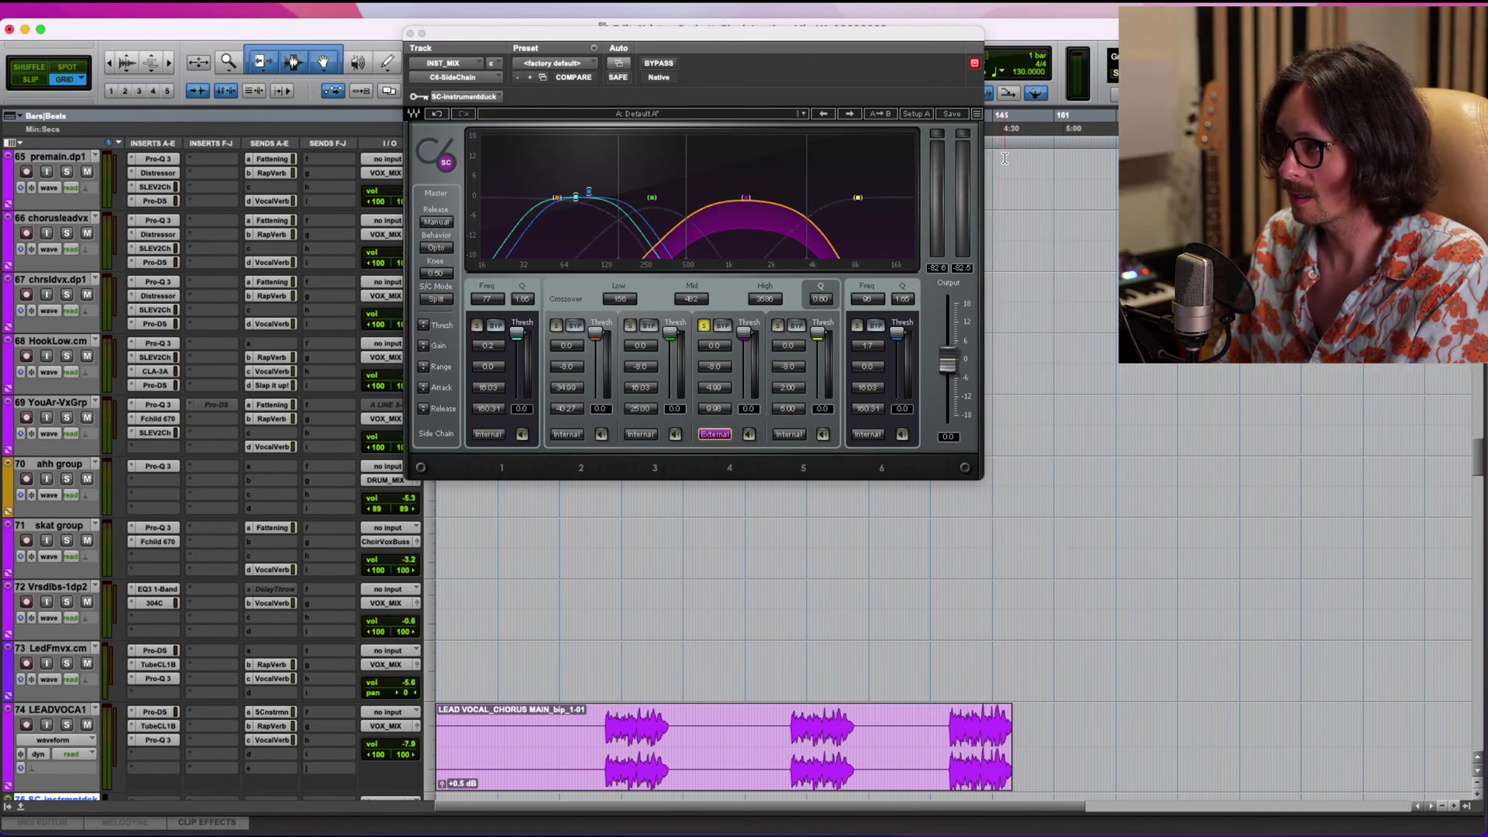
Return to the INST_MIX bus with the C6-SideChain window moved aside, and review the bus routing and inserts.
drag(501, 36, 665, 119)
scroll(474, 236, up, 8)
scroll(474, 237, up, 10)
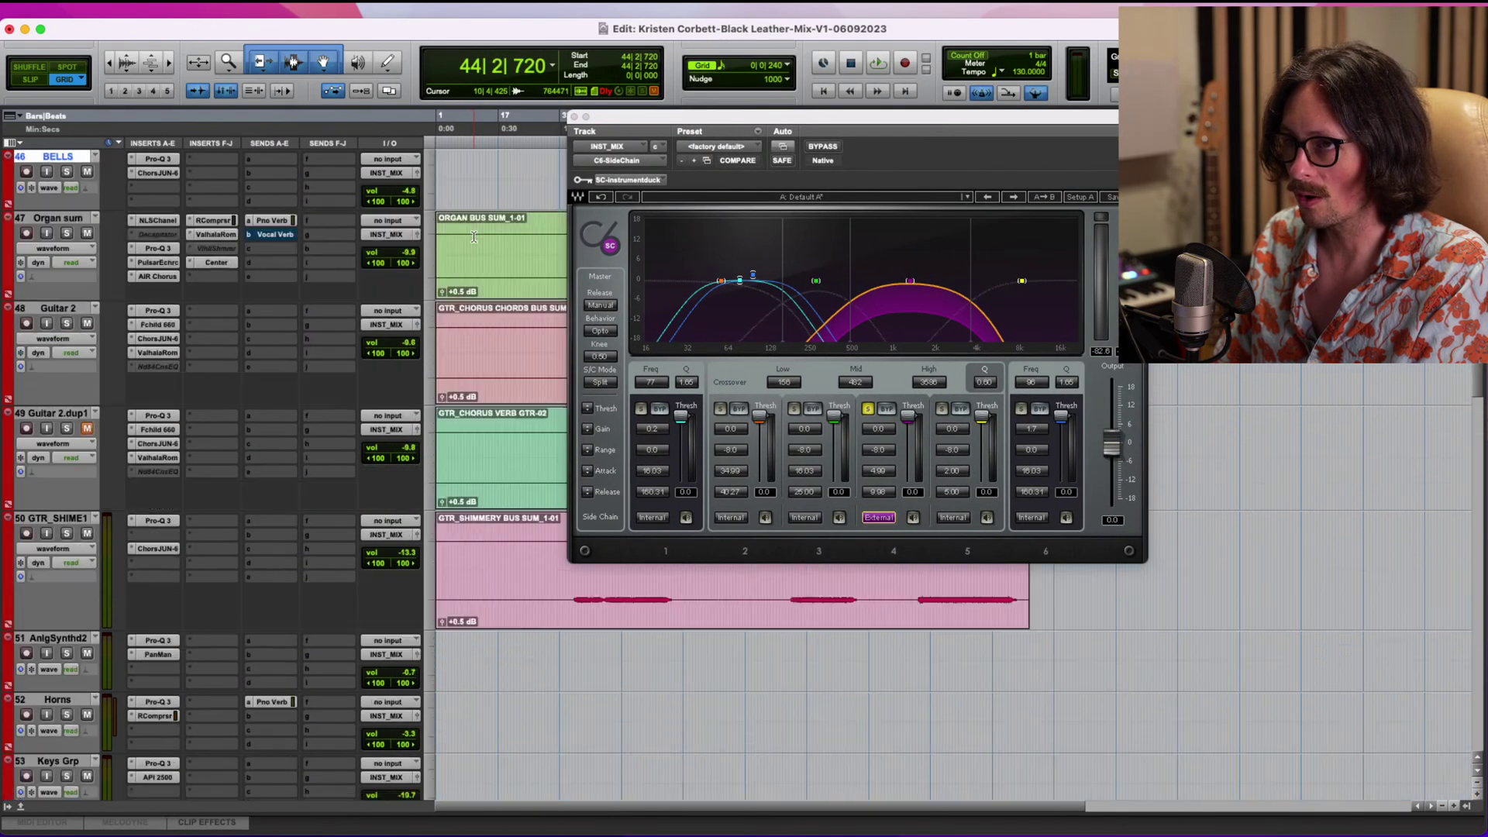
scroll(523, 514, up, 18)
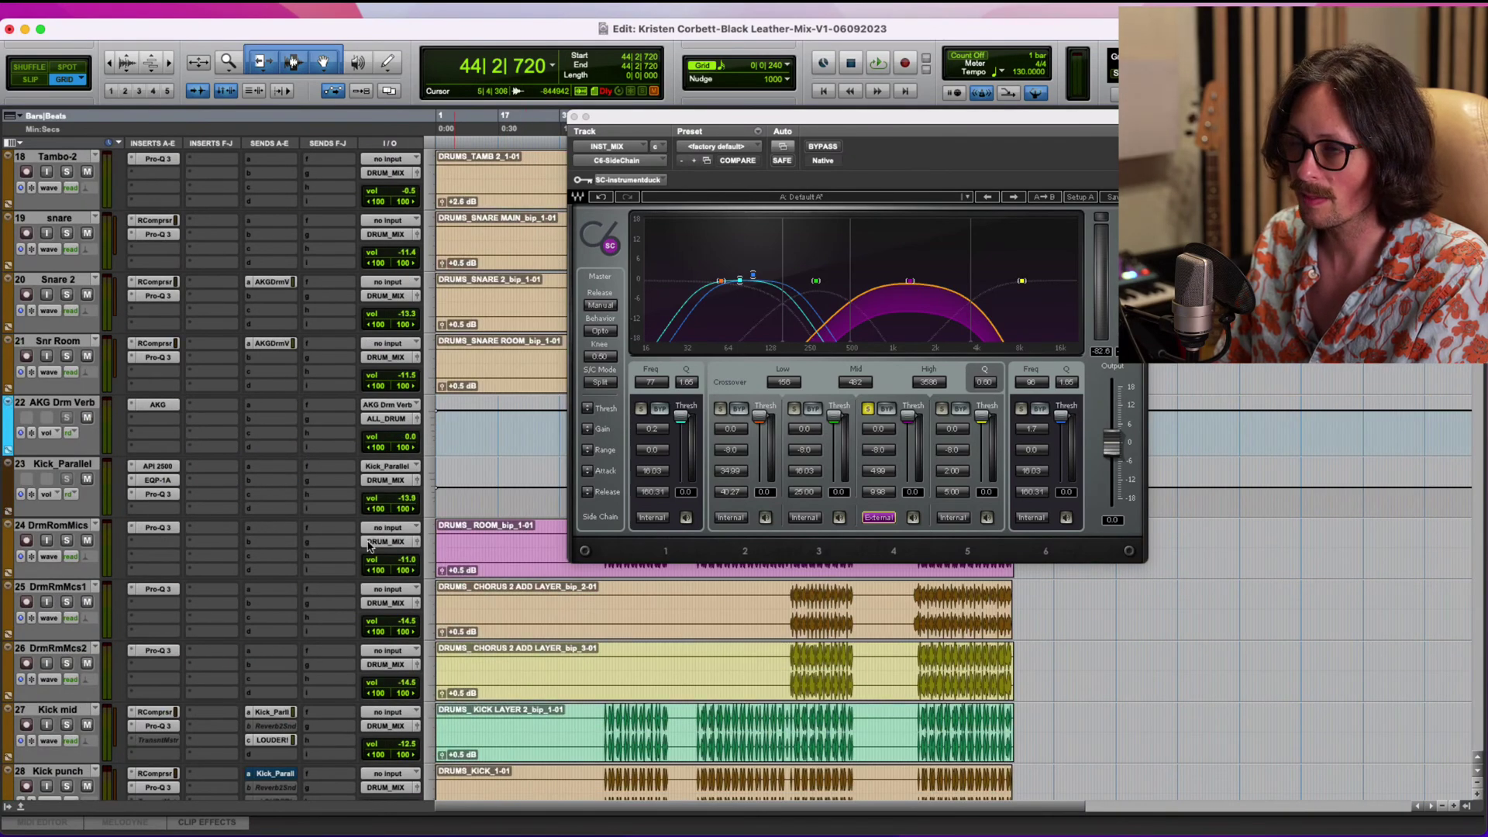
scroll(535, 577, up, 10)
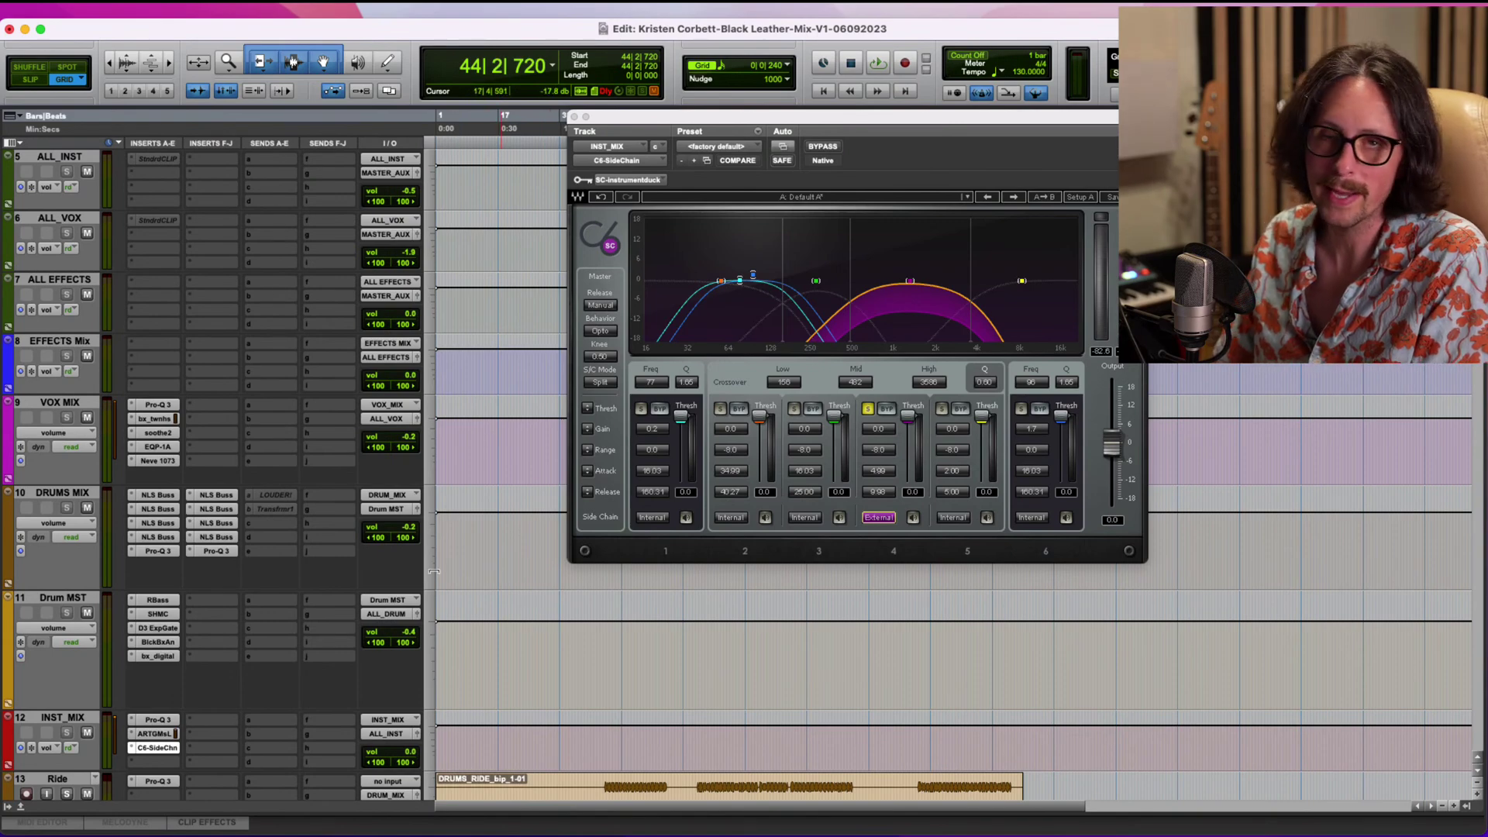
scroll(468, 587, up, 3)
scroll(467, 587, down, 3)
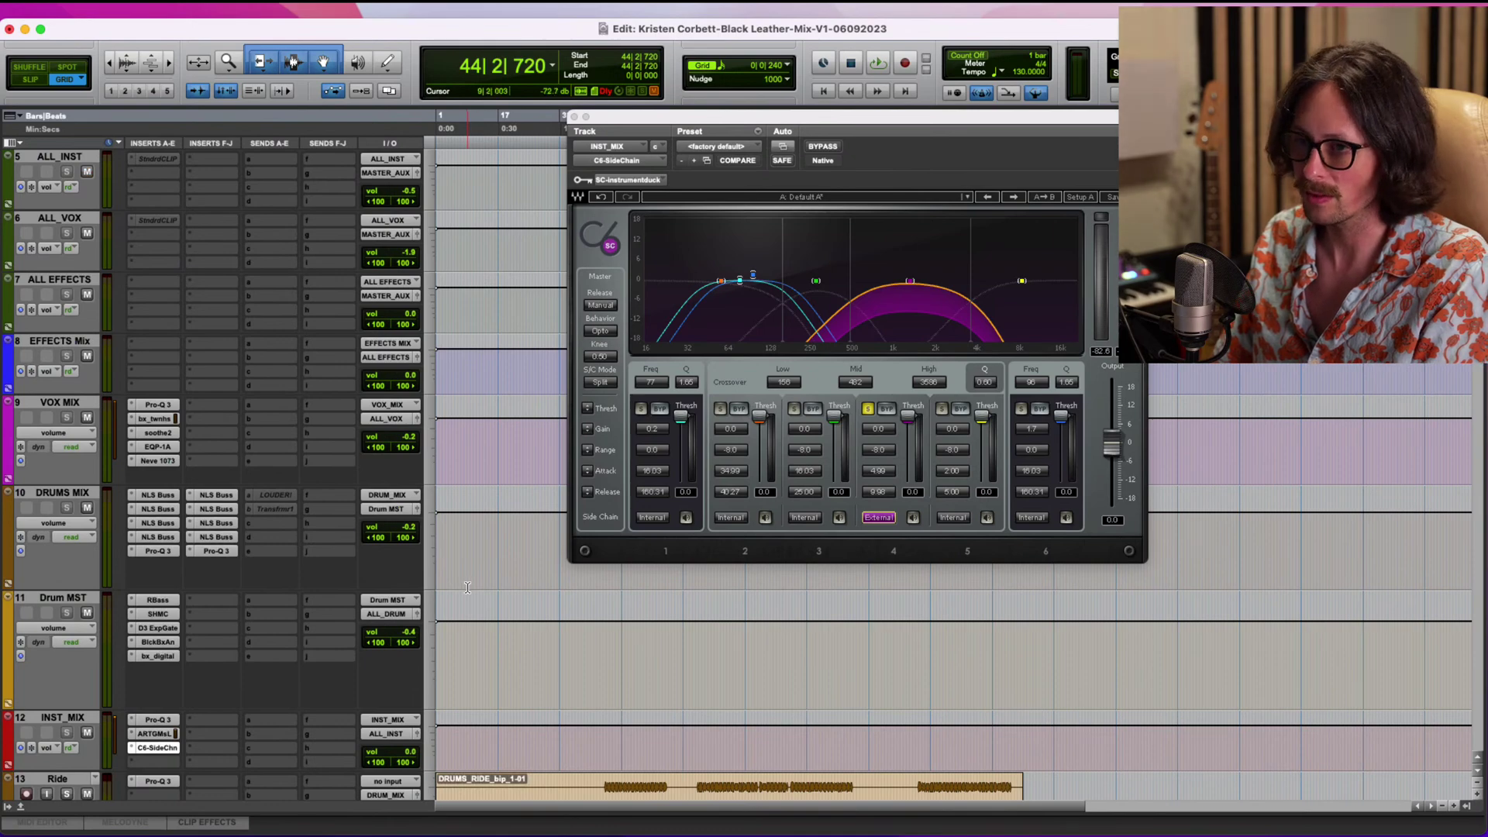
scroll(662, 694, down, 1)
scroll(659, 688, down, 1)
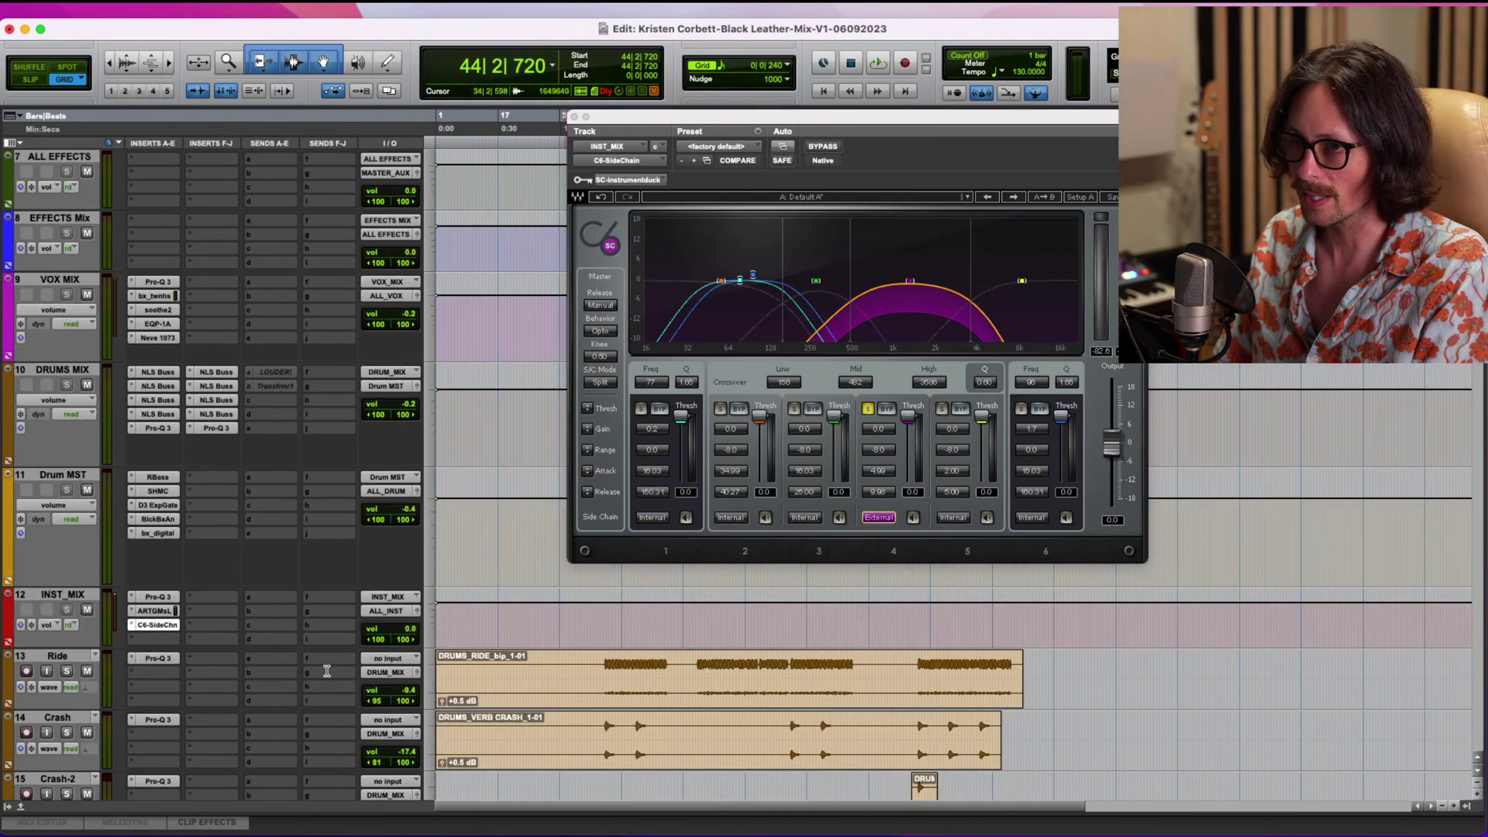
click(156, 626)
click(159, 626)
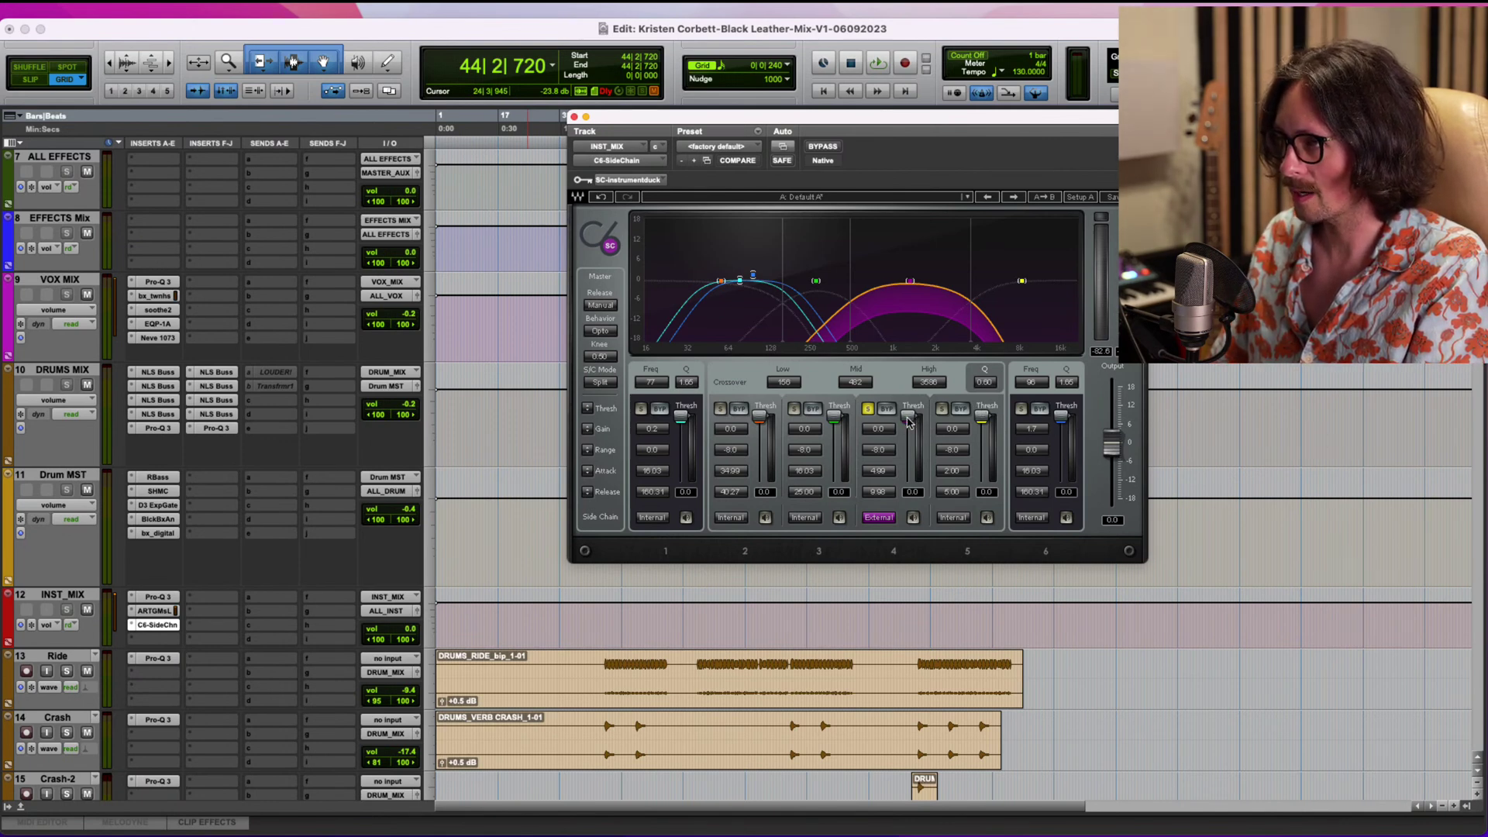
Unsolo C6 band 4 and bypass bands 2, 3 and 5.
click(867, 411)
click(811, 409)
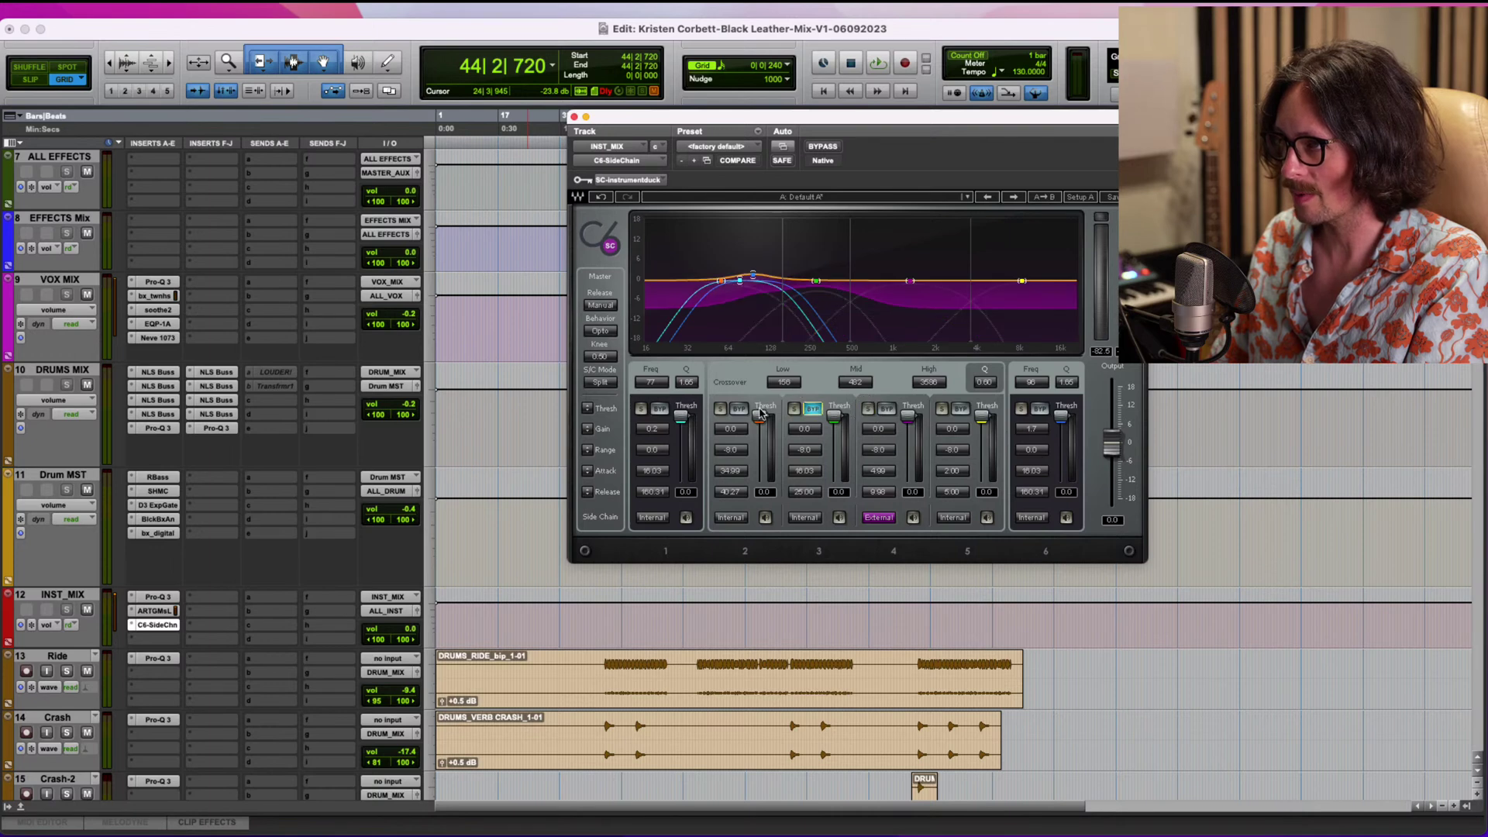
click(740, 409)
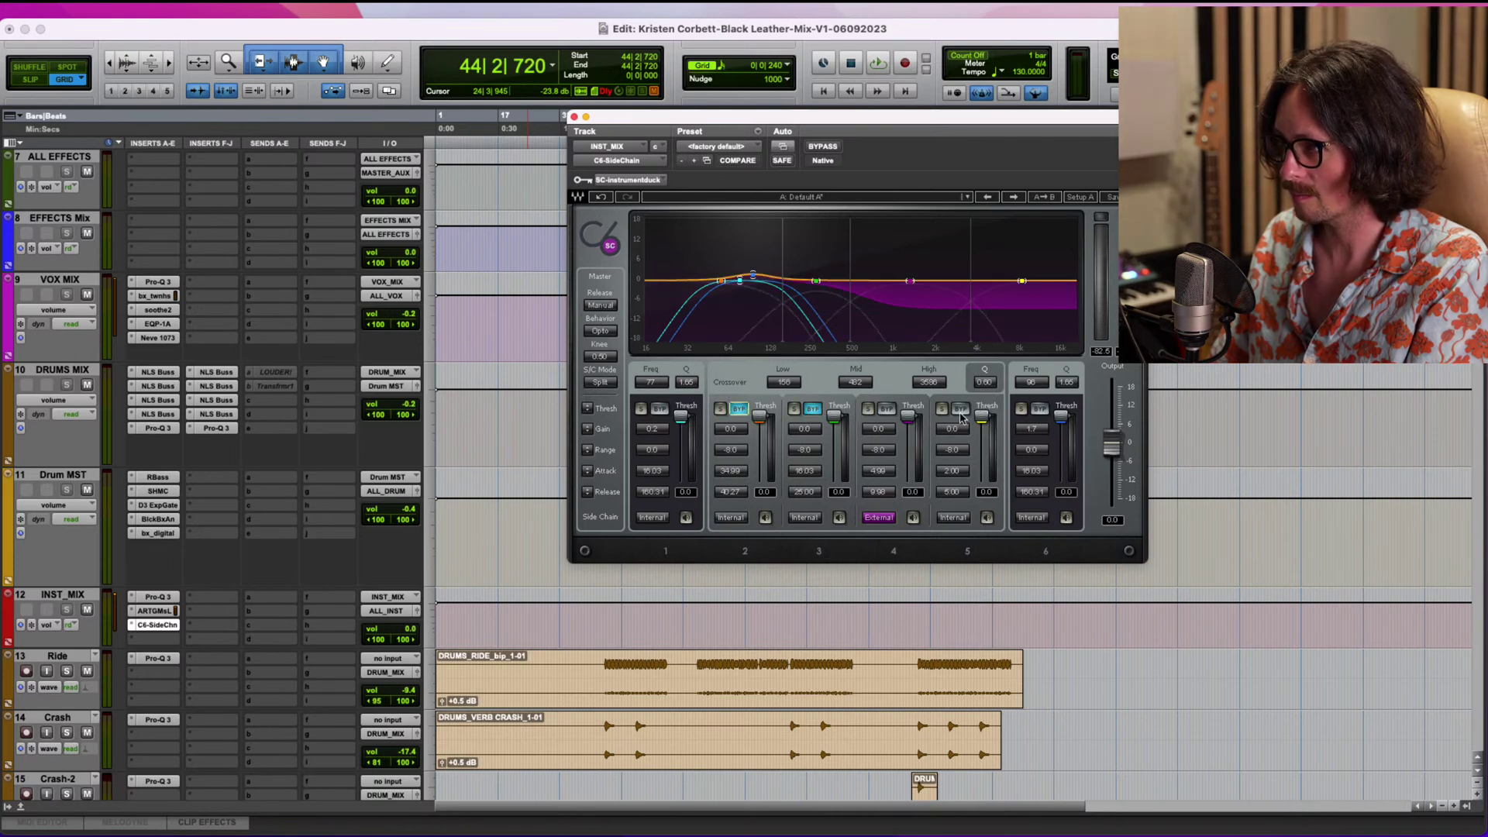
click(960, 411)
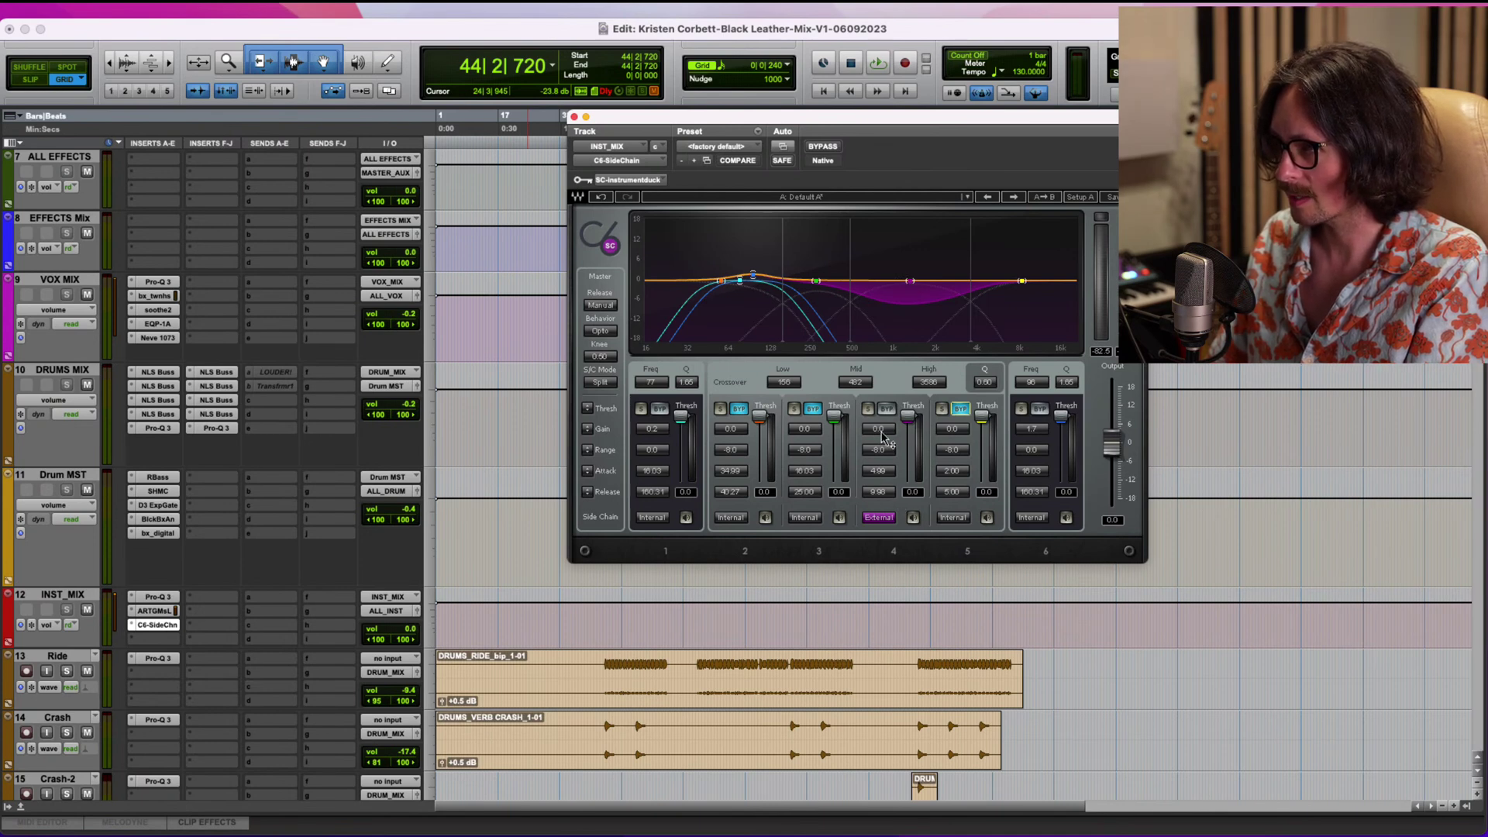
Adjust C6 band 4's range and lower its threshold to -23.1 while playing the chorus.
drag(883, 448, 884, 456)
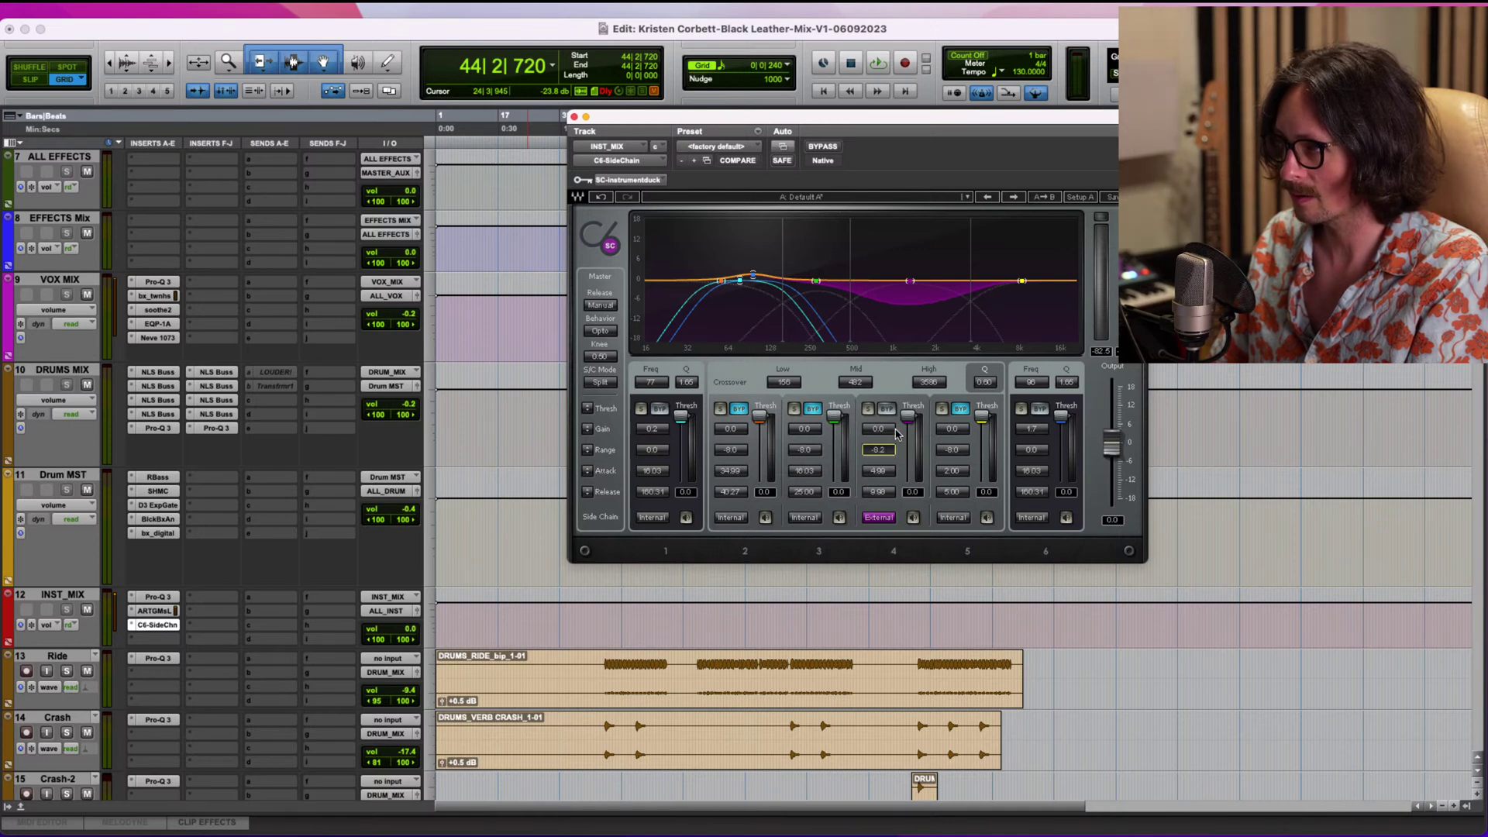
mouse_move(908, 417)
mouse_down()
mouse_move(912, 493)
mouse_move(902, 399)
mouse_up()
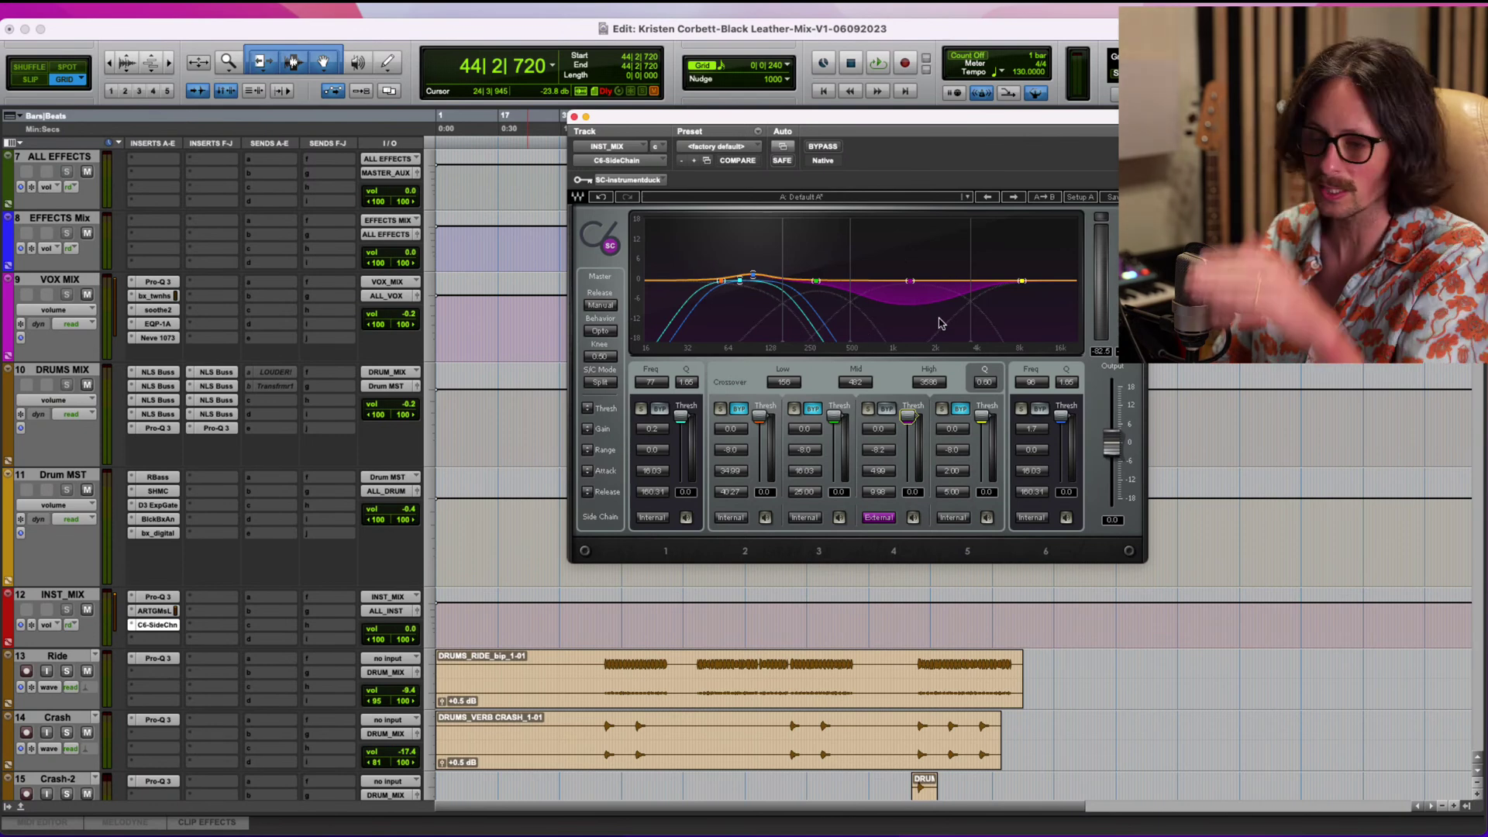
key(super+Tab)
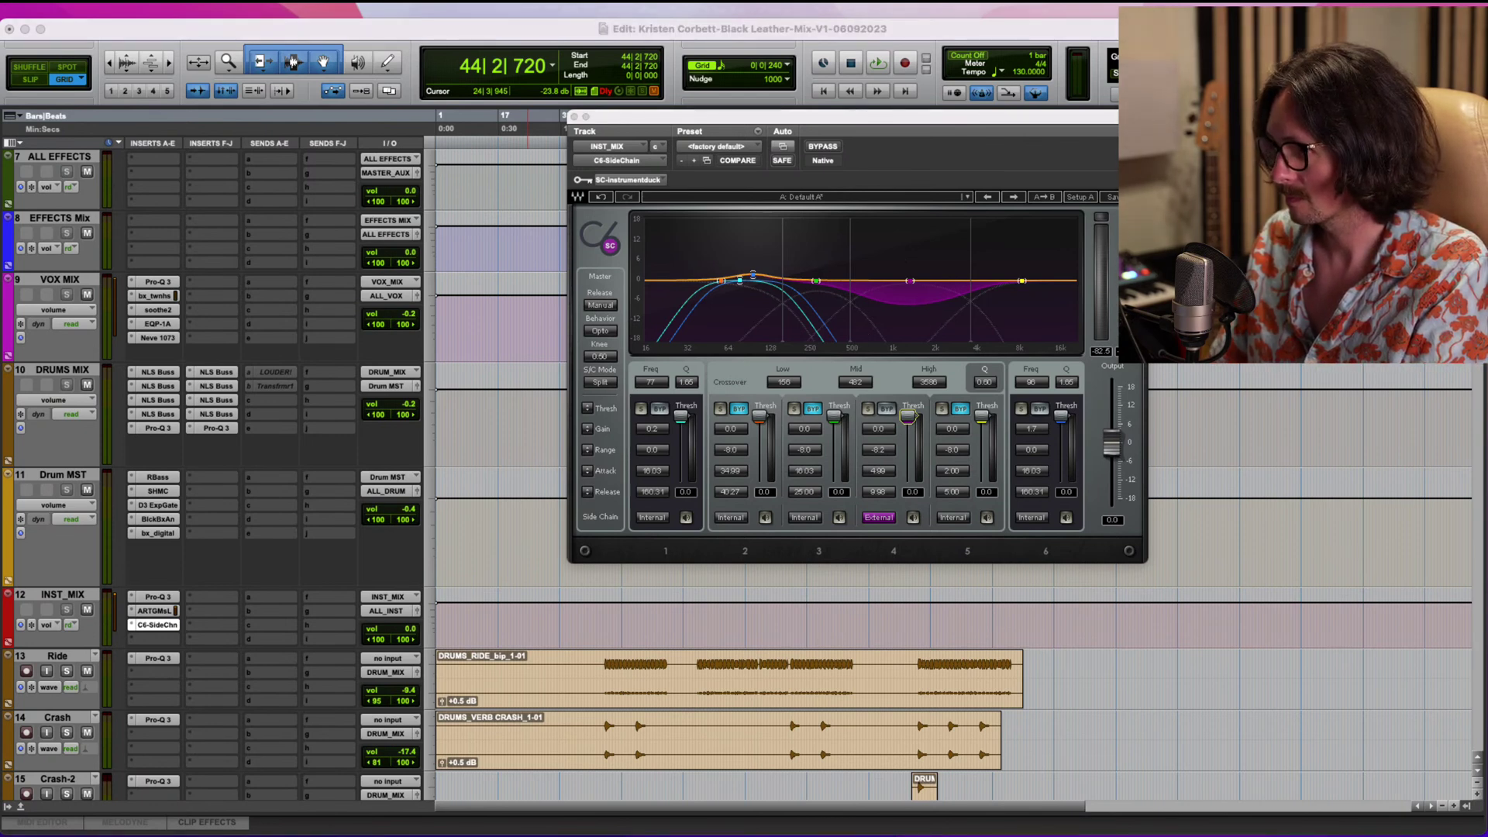
click(973, 33)
key(space)
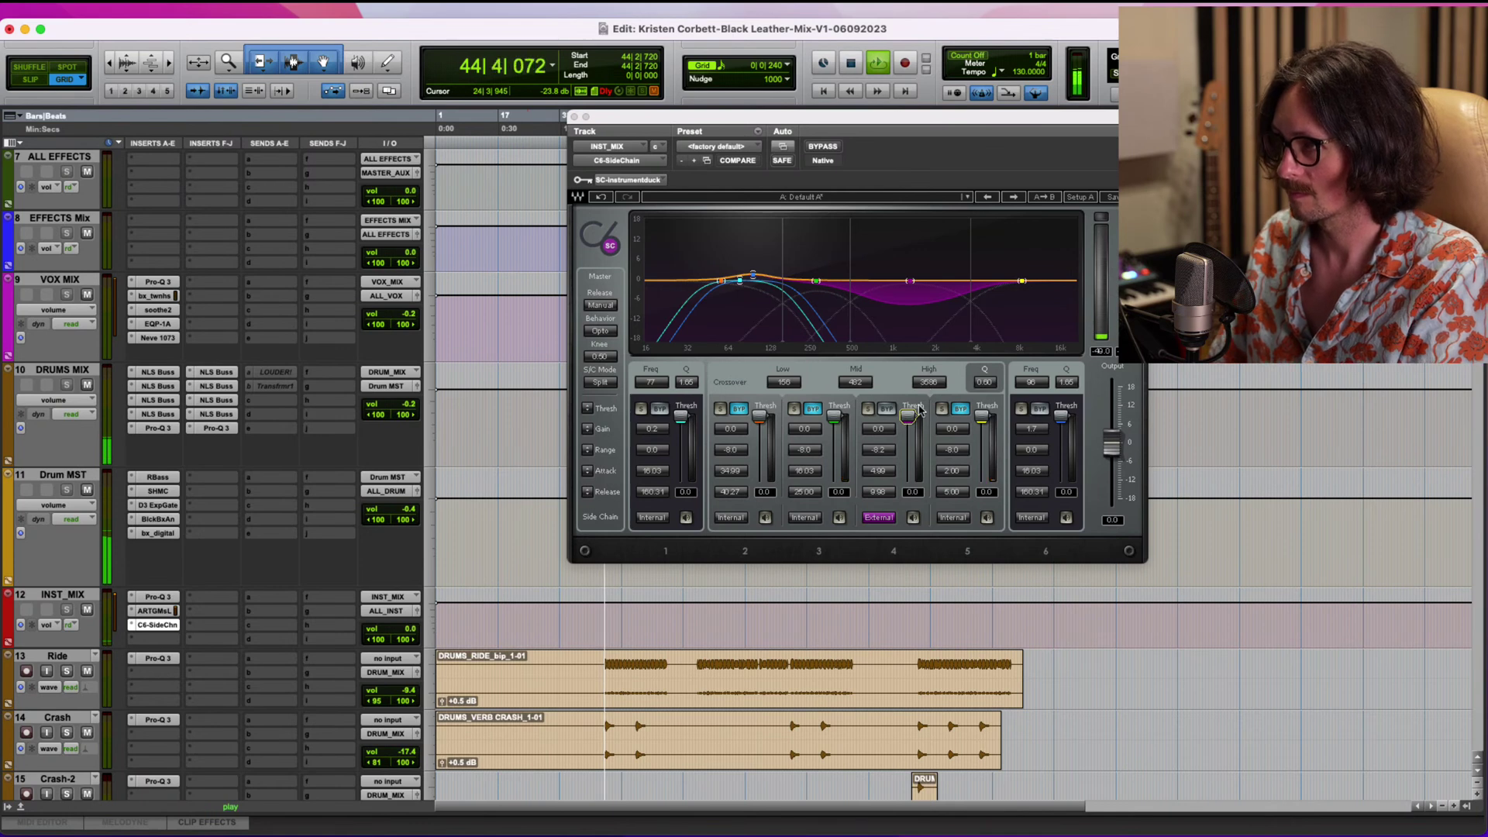
drag(914, 448, 887, 432)
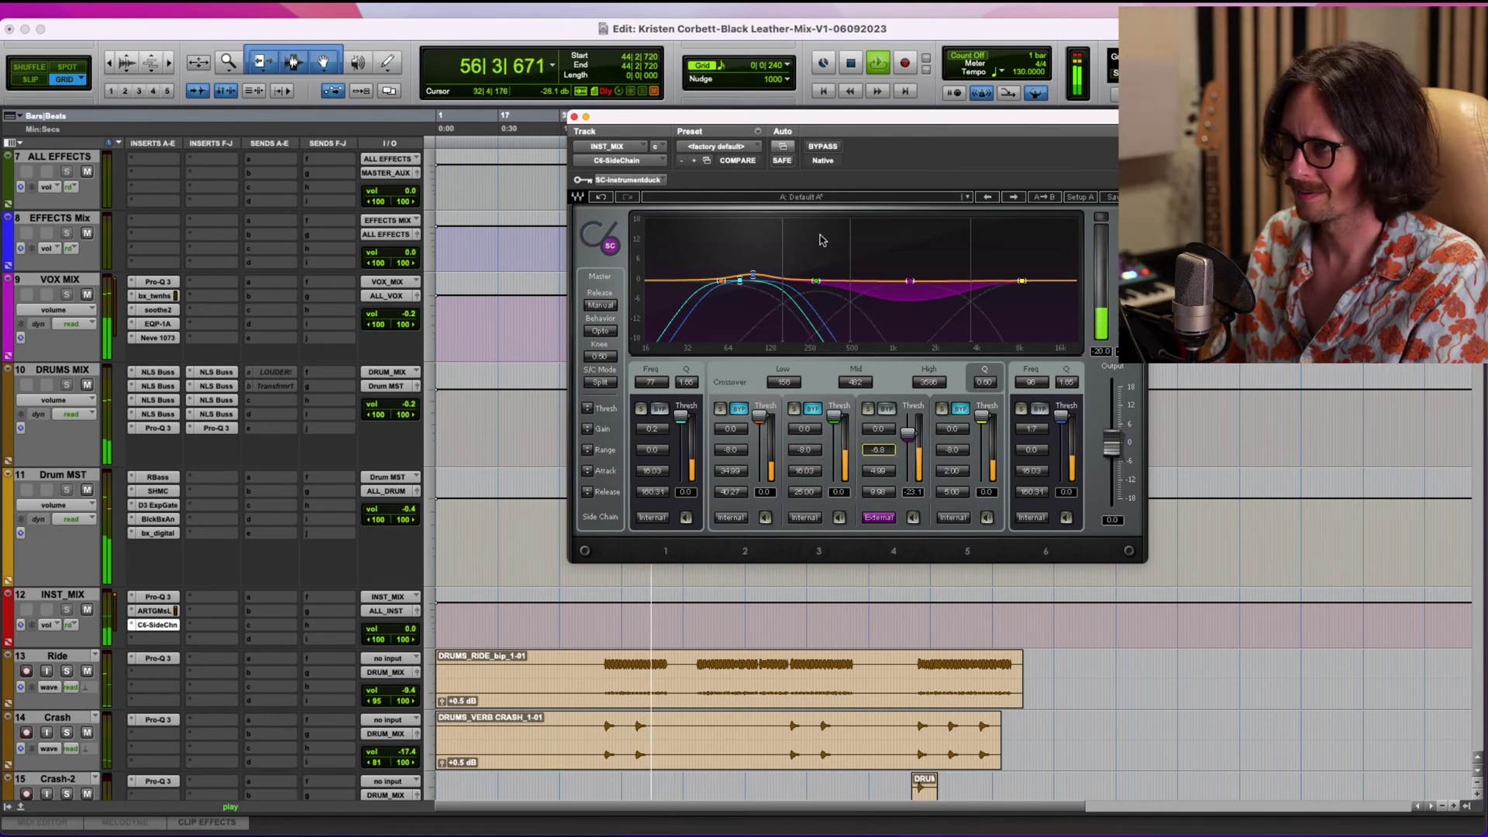
Compare the instrument mix with the C6 sidechain plug-in bypassed and active during chorus playback.
click(824, 146)
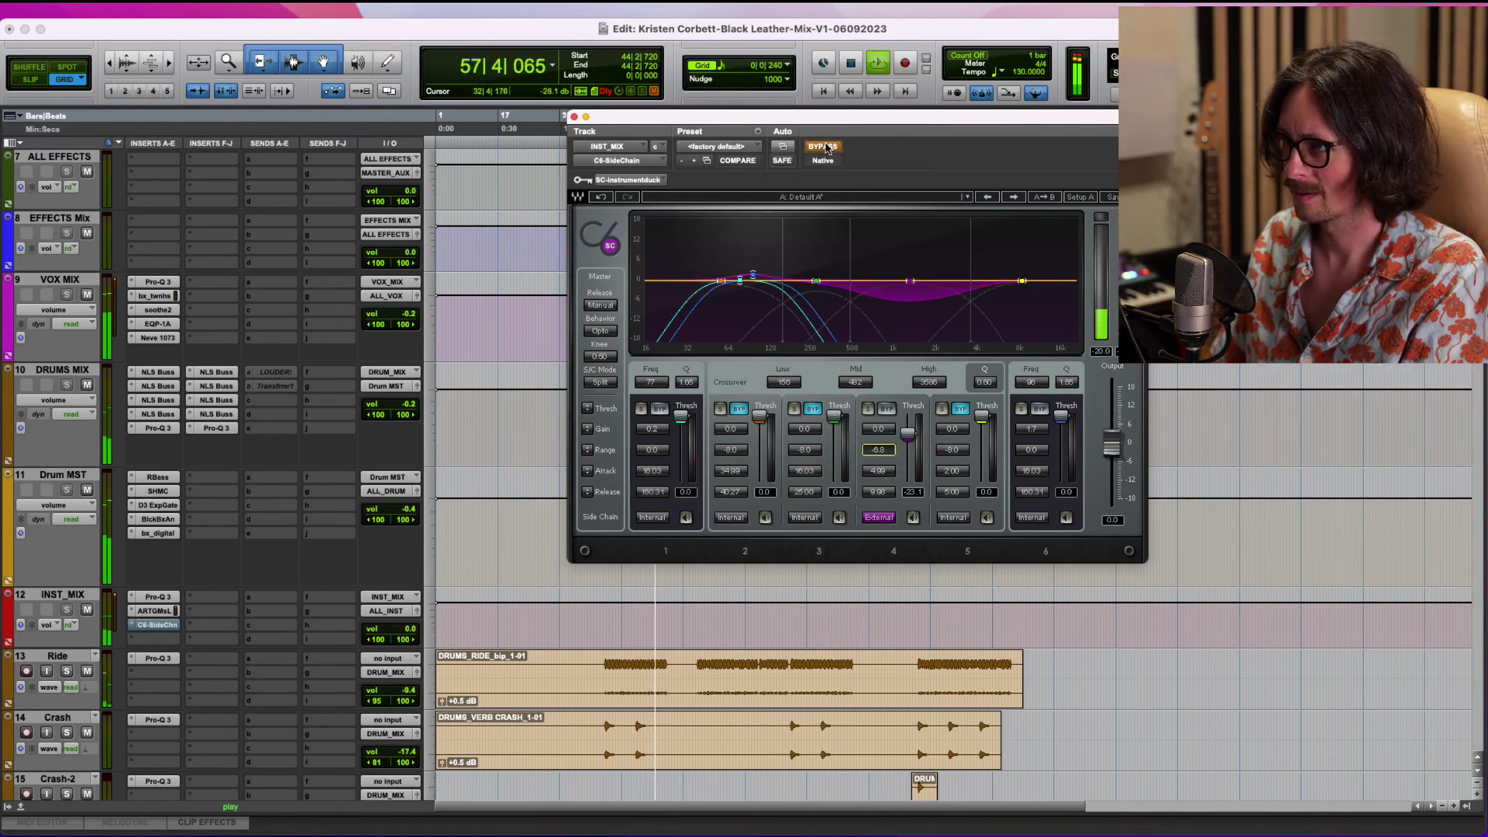
click(823, 146)
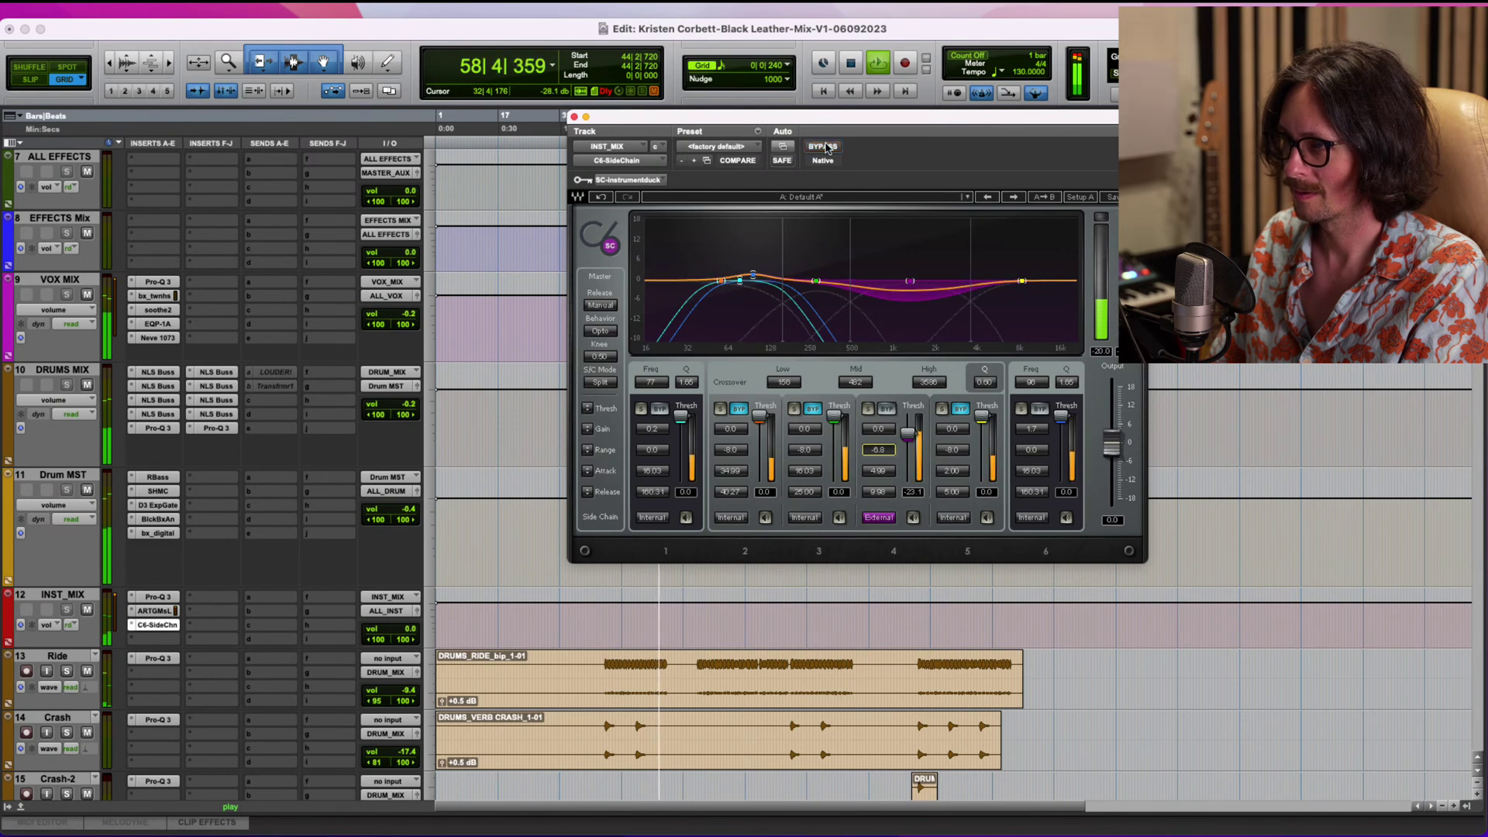
key(space)
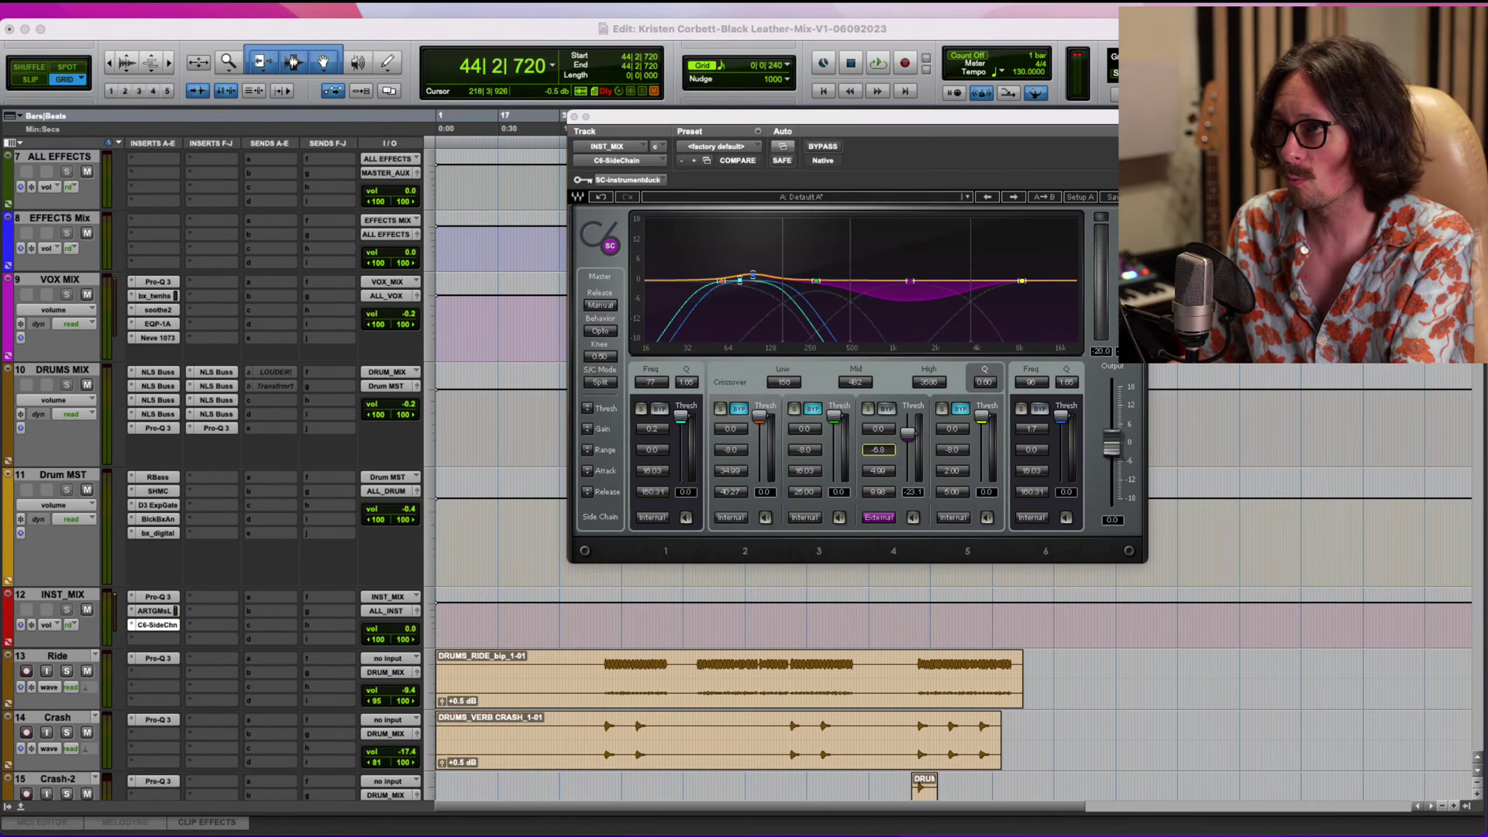
Reduce C6 band 6's gain to 0.4 at 94 Hz.
click(895, 123)
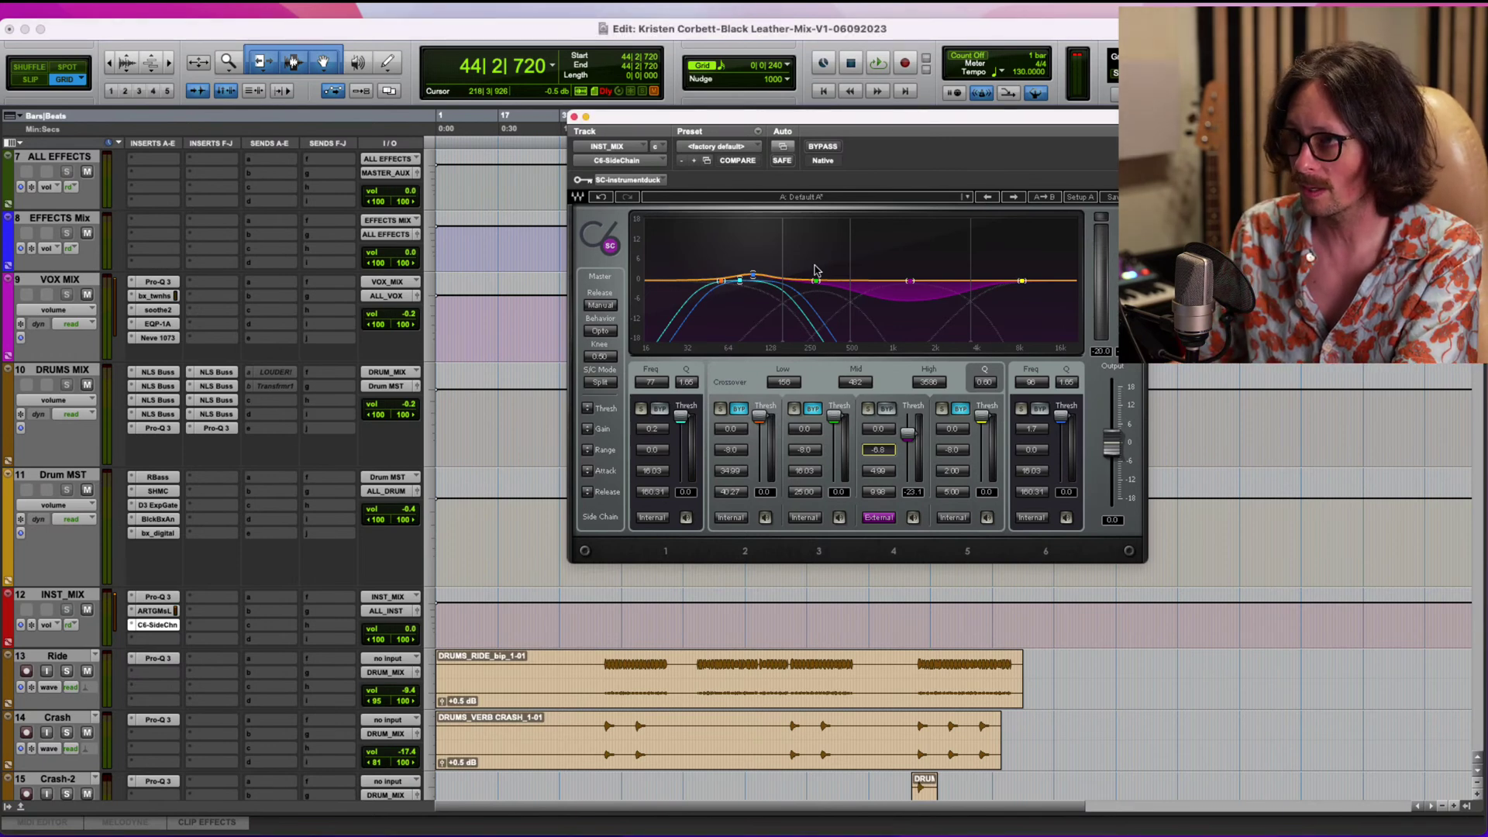
mouse_move(755, 276)
mouse_down()
mouse_move(750, 301)
mouse_move(752, 279)
mouse_up()
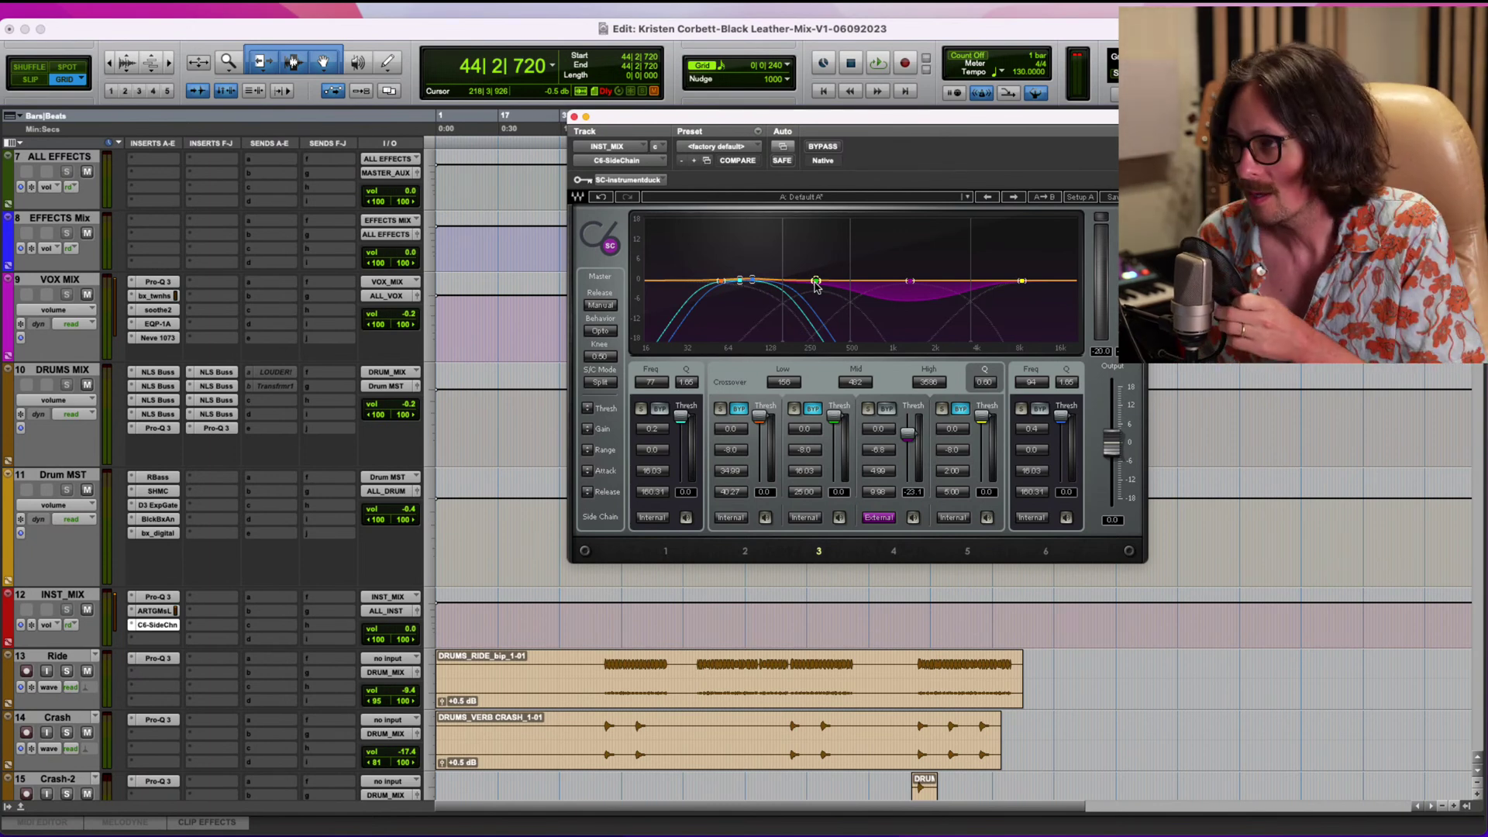
Reactivate C6 band 3 with range -2.1 and threshold -17.1, and set band 4's range to -4.4.
drag(817, 284, 814, 295)
drag(835, 417, 793, 418)
drag(878, 450, 879, 406)
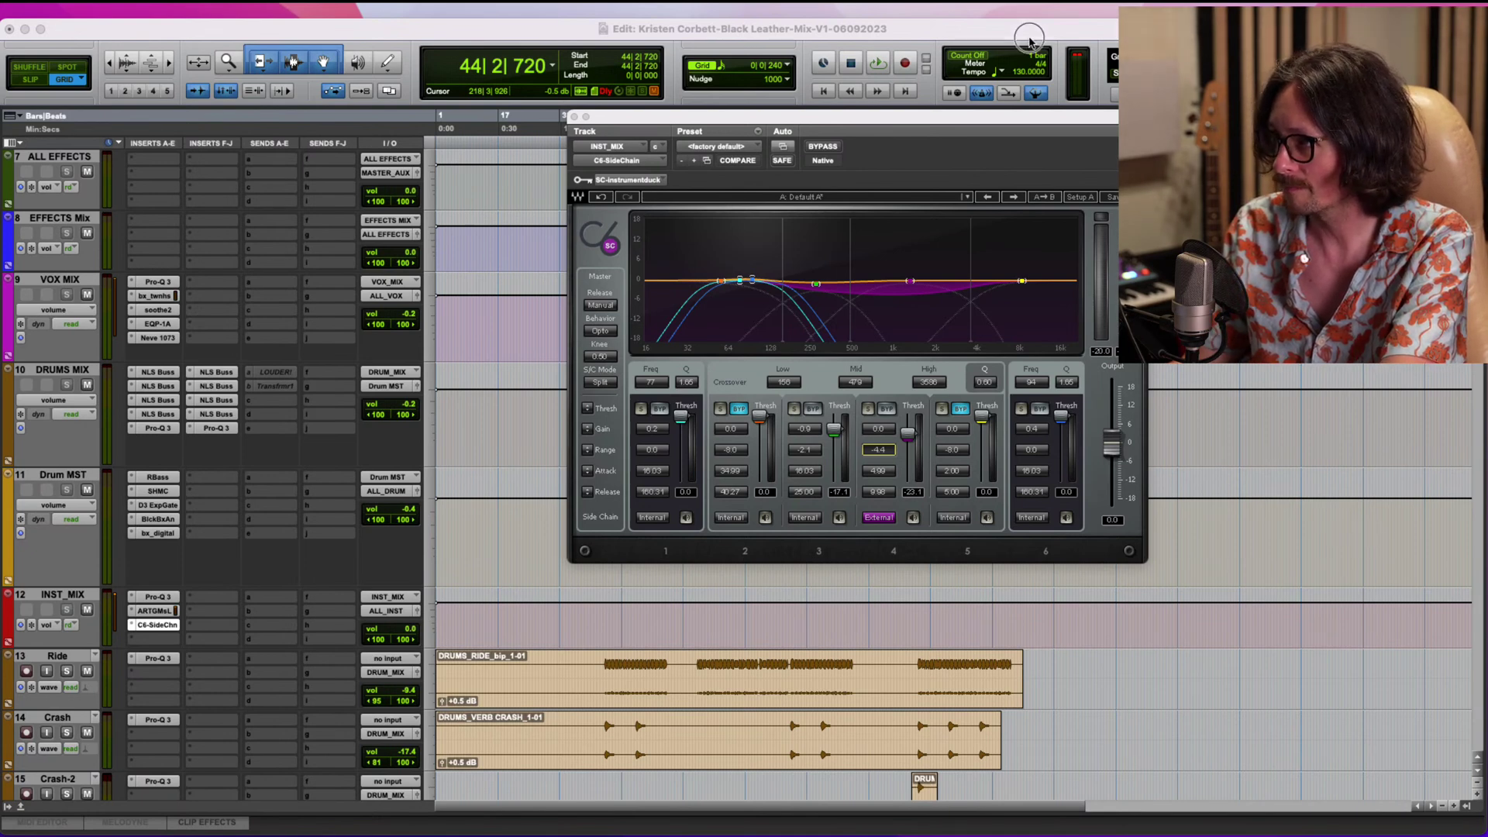
During chorus playback, set the C6 low crossover to 132 Hz and band 3's threshold to -37.7.
key(space)
drag(784, 262, 772, 259)
click(811, 284)
drag(838, 437, 828, 488)
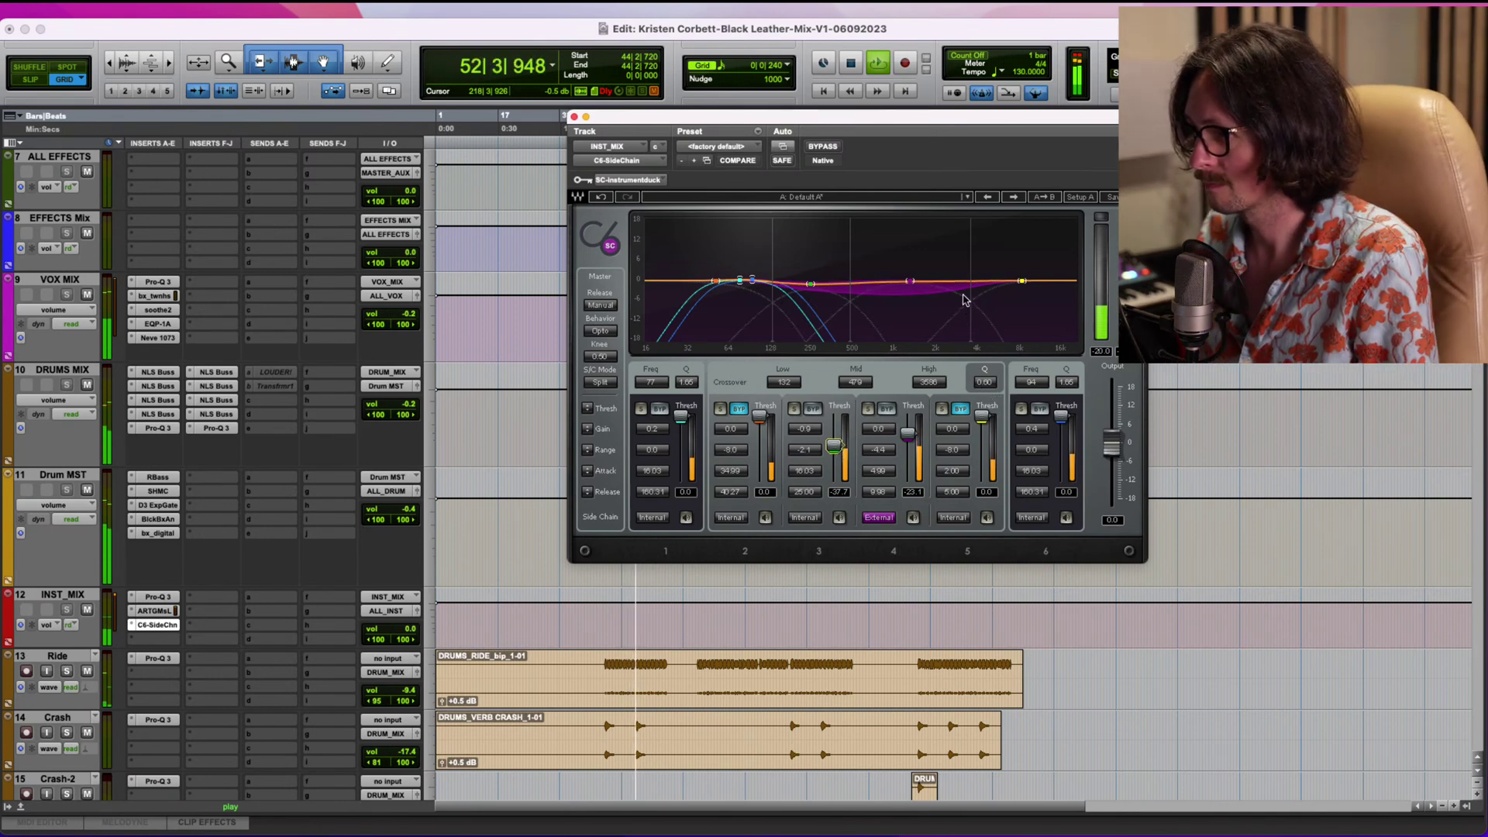
Set the C6 high crossover to about 3240 Hz and band 4's threshold to -23.4.
drag(966, 270, 963, 269)
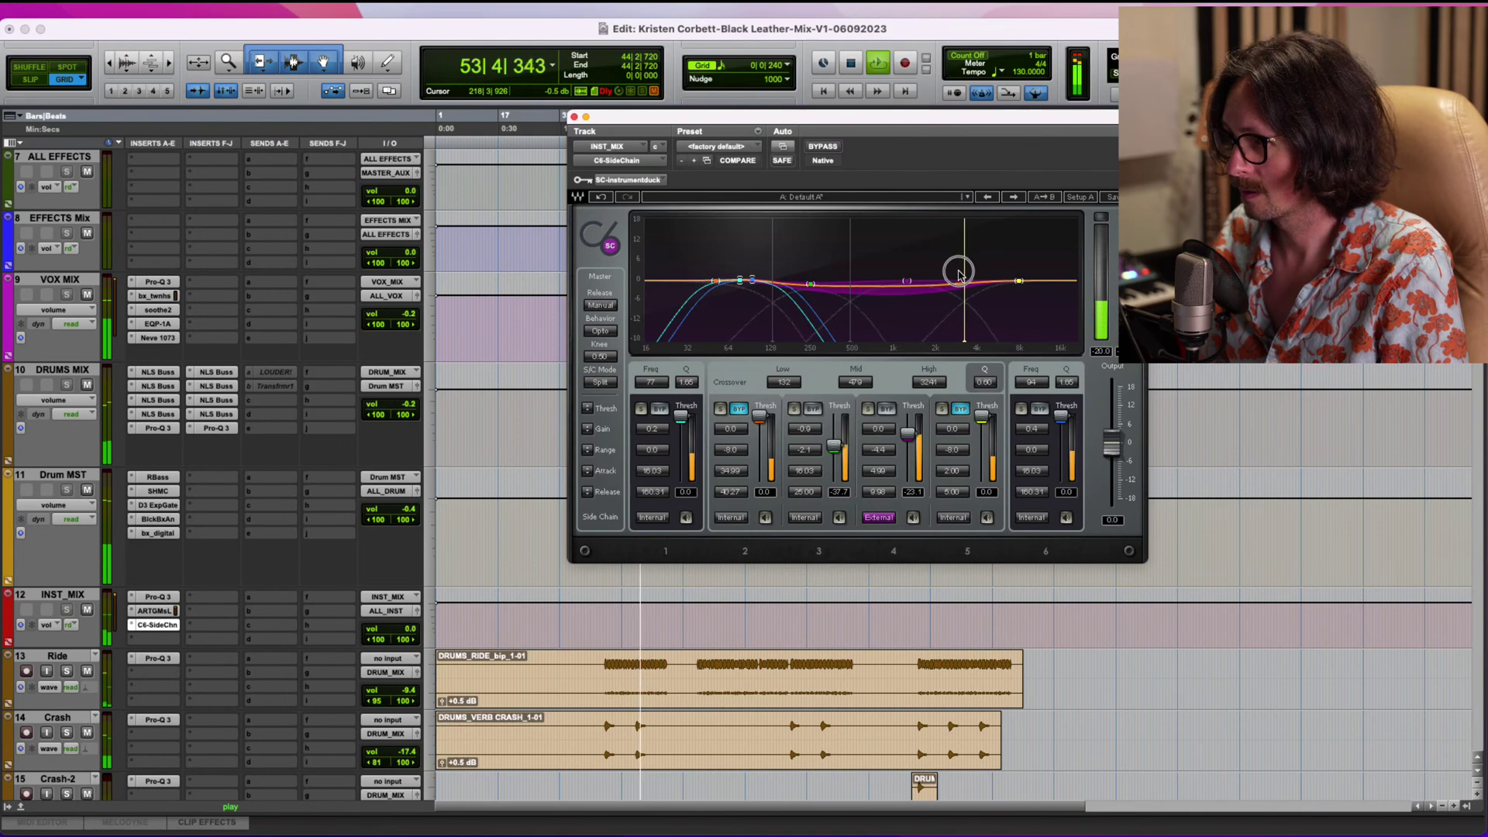
click(907, 437)
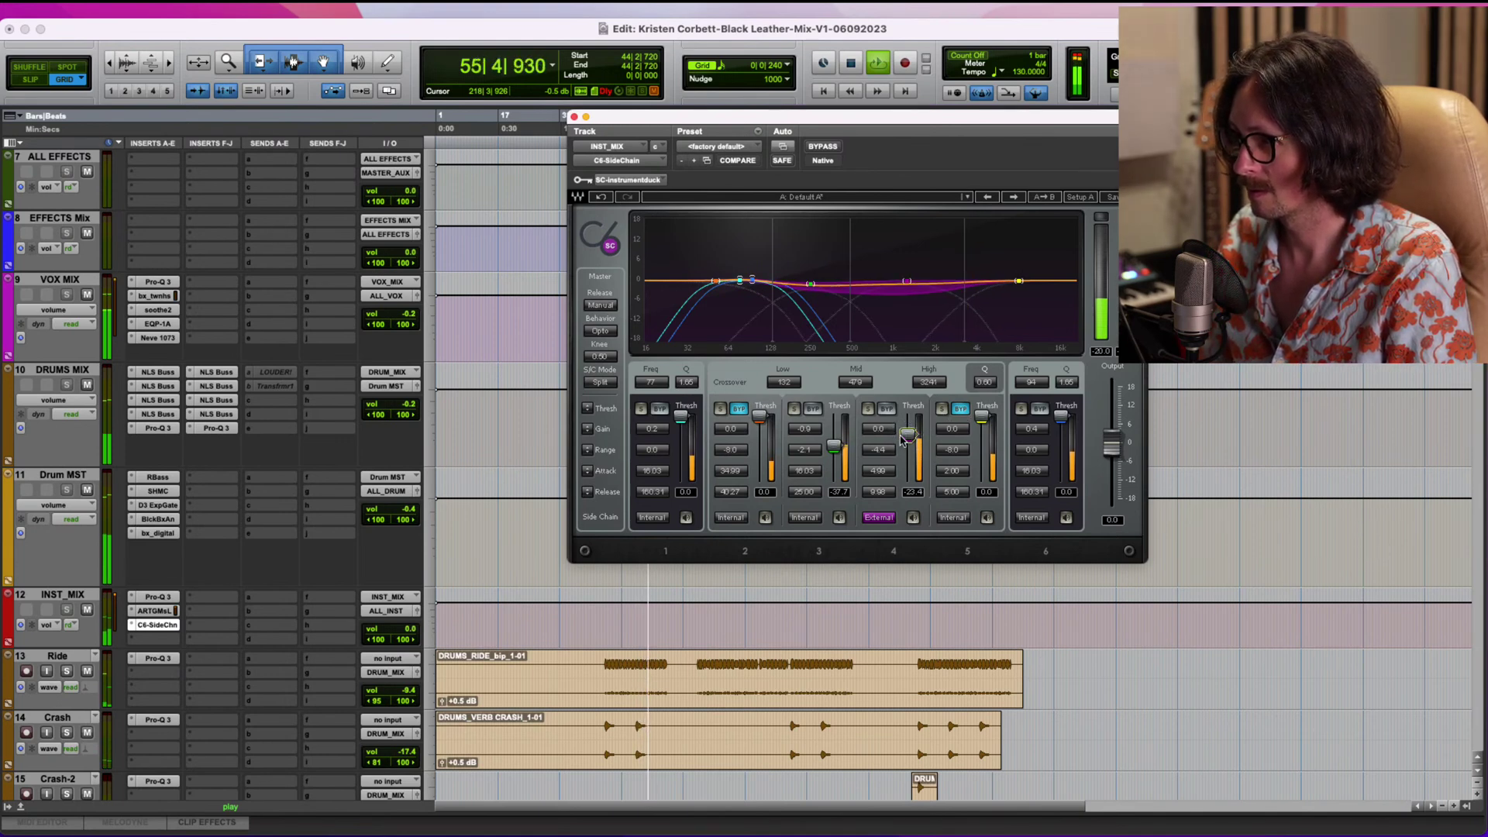
drag(903, 440, 908, 441)
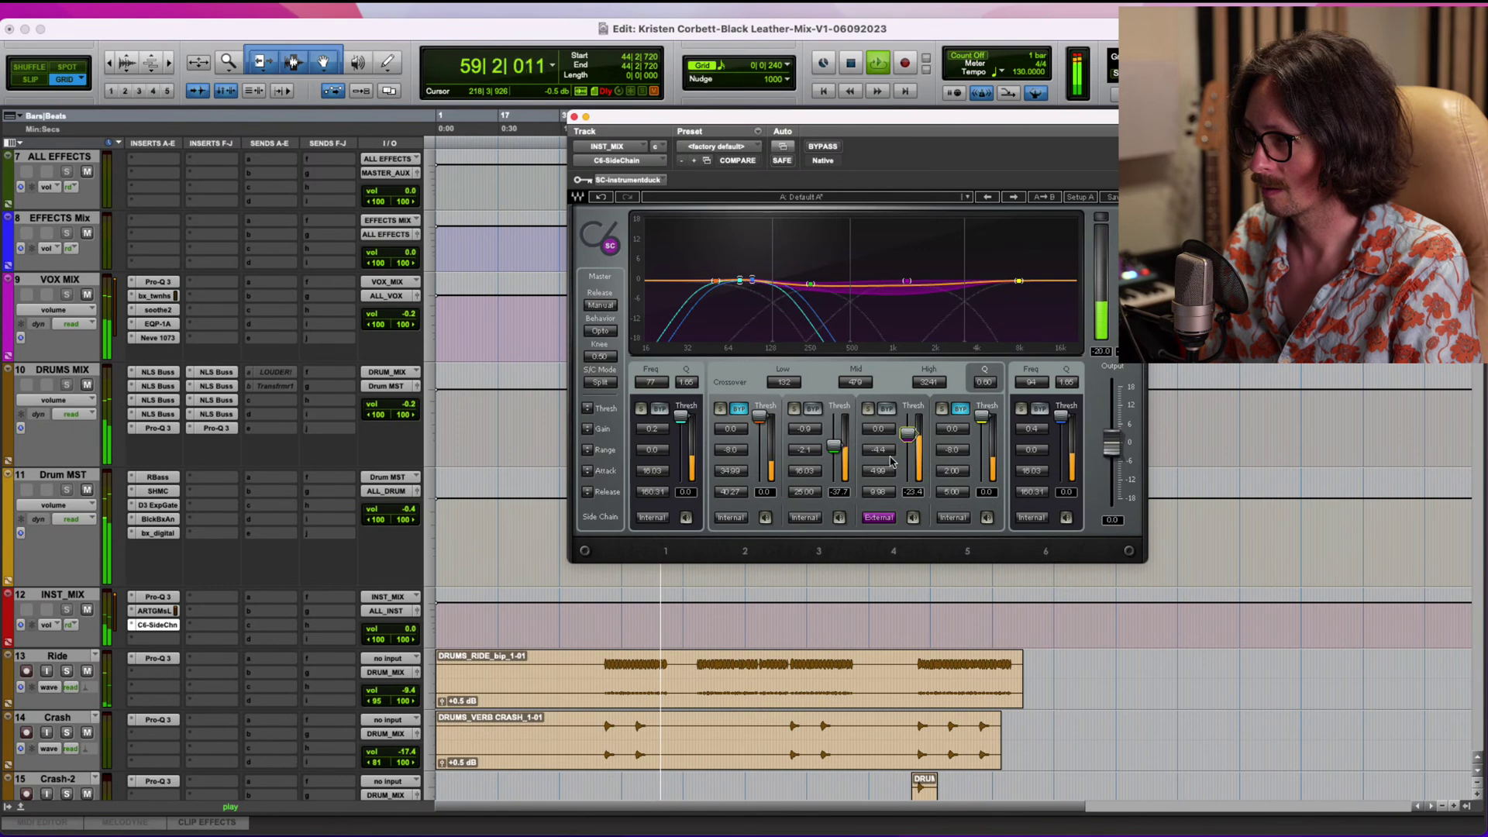
Set C6 band 3's side chain to External and restart chorus playback.
click(797, 518)
key(space)
key(space)
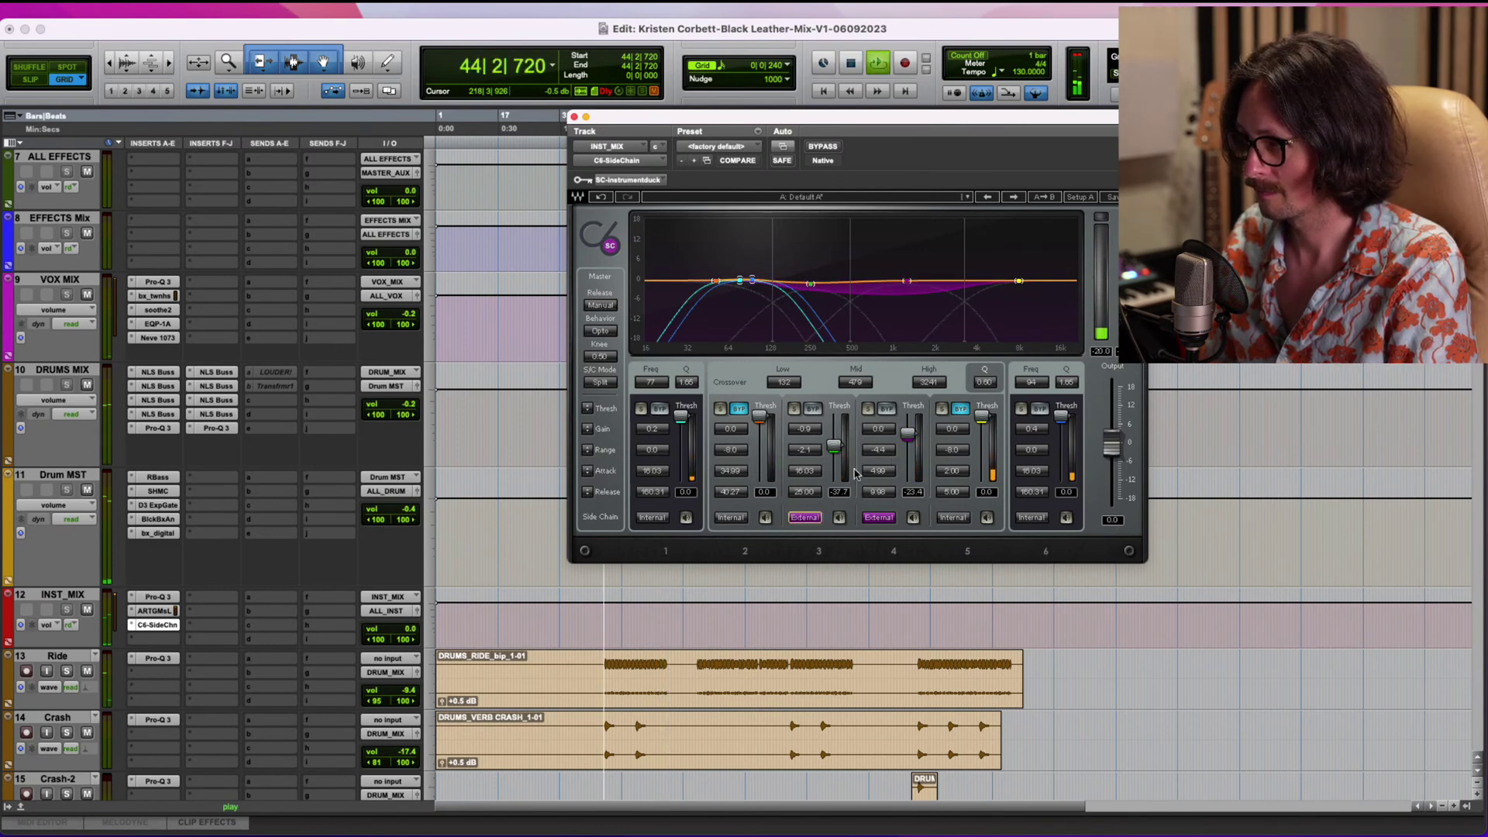
Audition C6 bands 3 and 4 one at a time in solo, unsoloing each again.
click(795, 410)
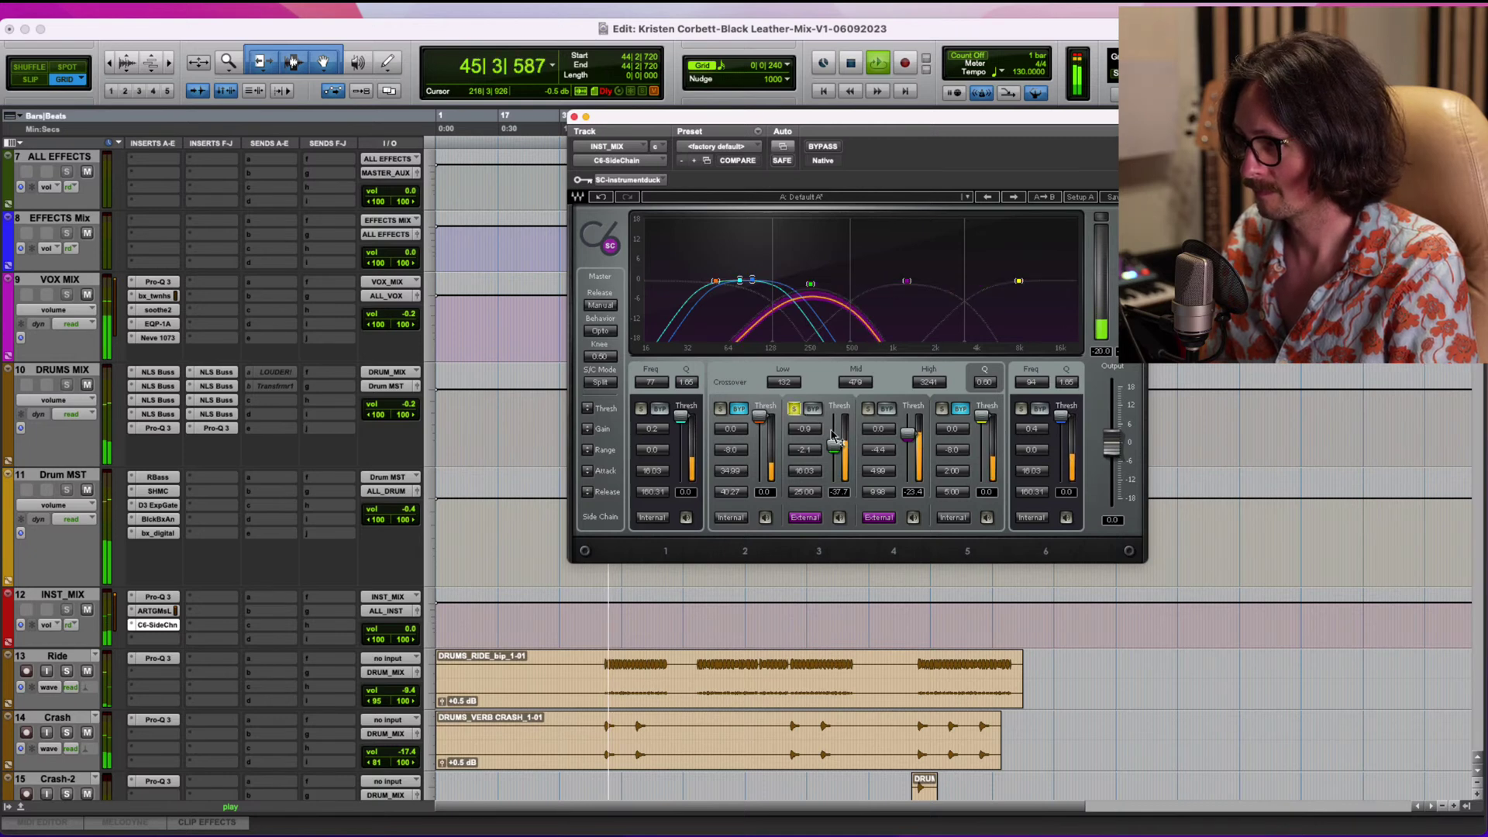
click(794, 410)
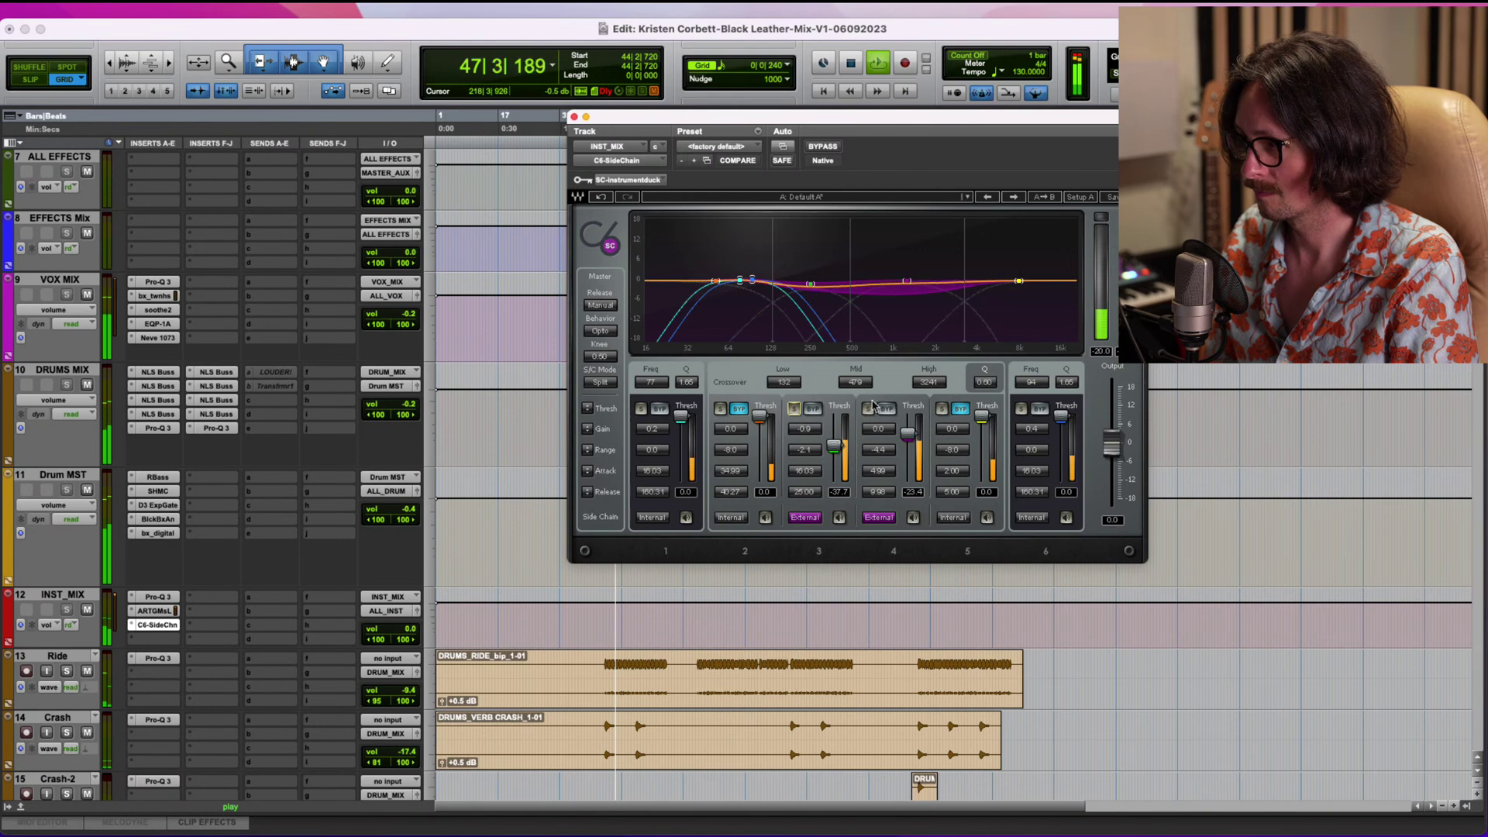
click(868, 408)
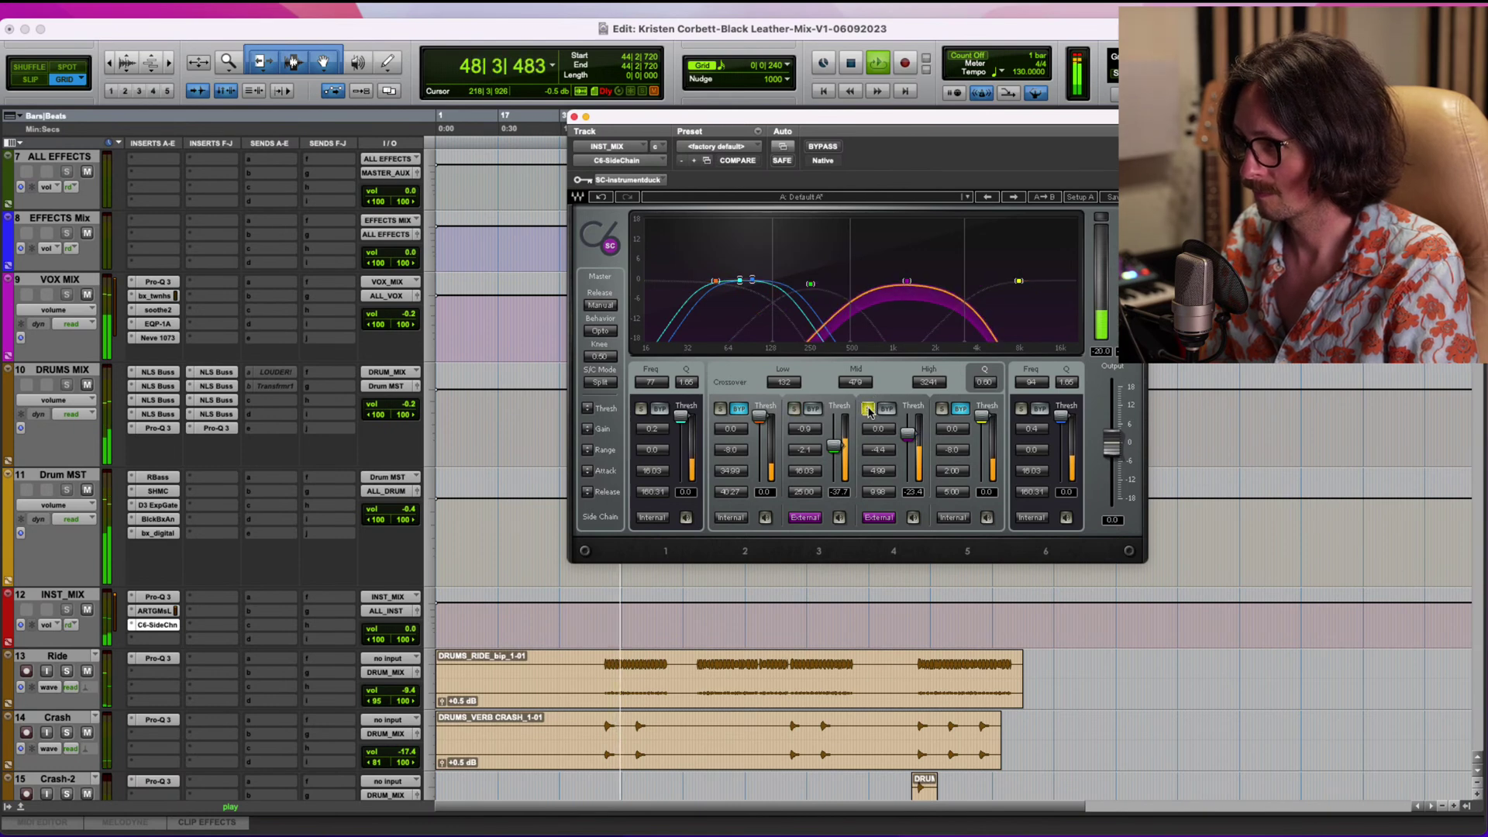
click(868, 409)
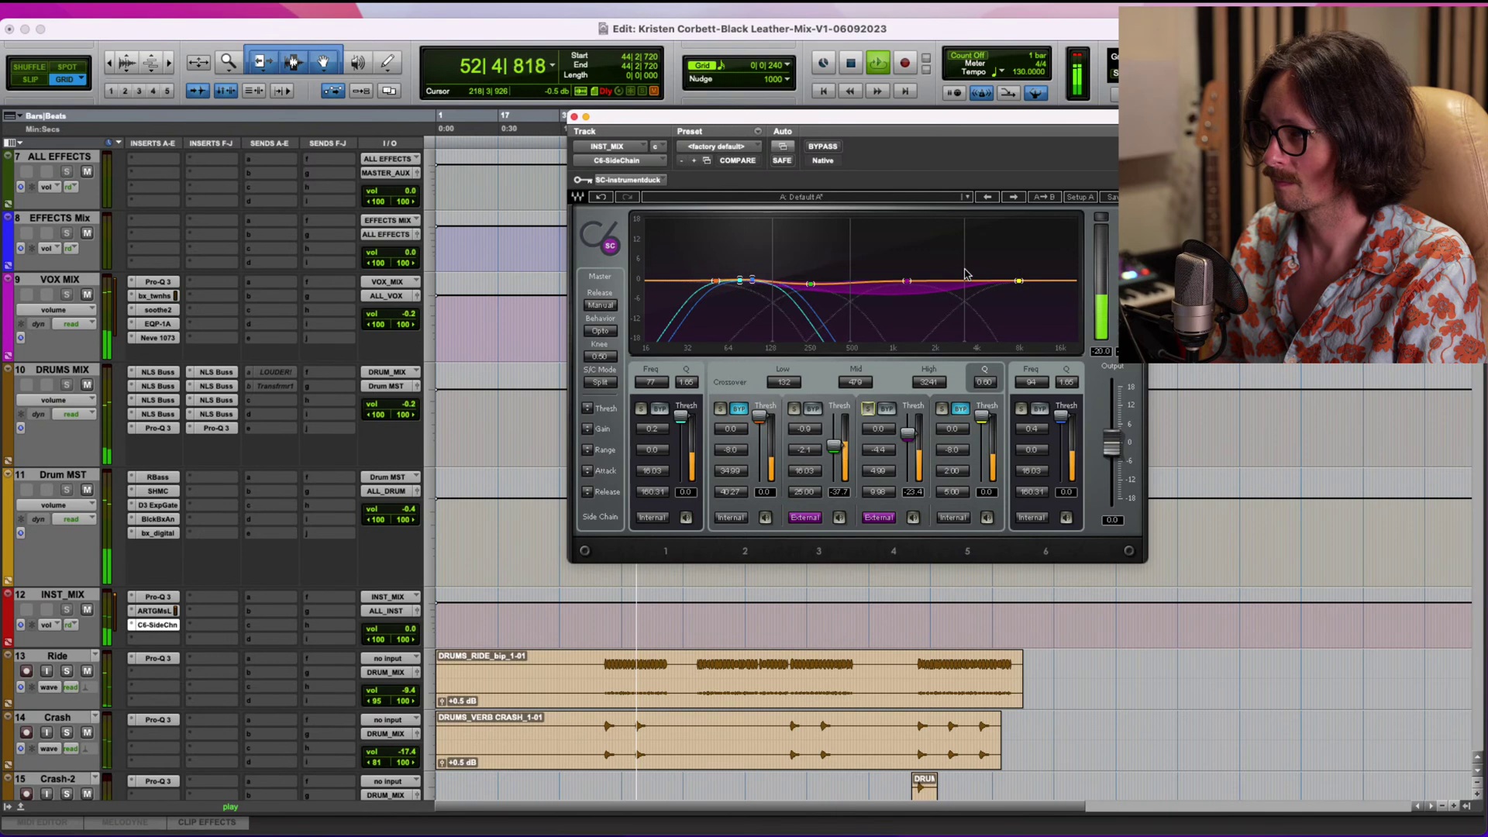
Raise the C6 high crossover to about 3927 Hz, and adjust band 3 to a -36.7 threshold with a slightly deeper range.
drag(964, 271, 959, 270)
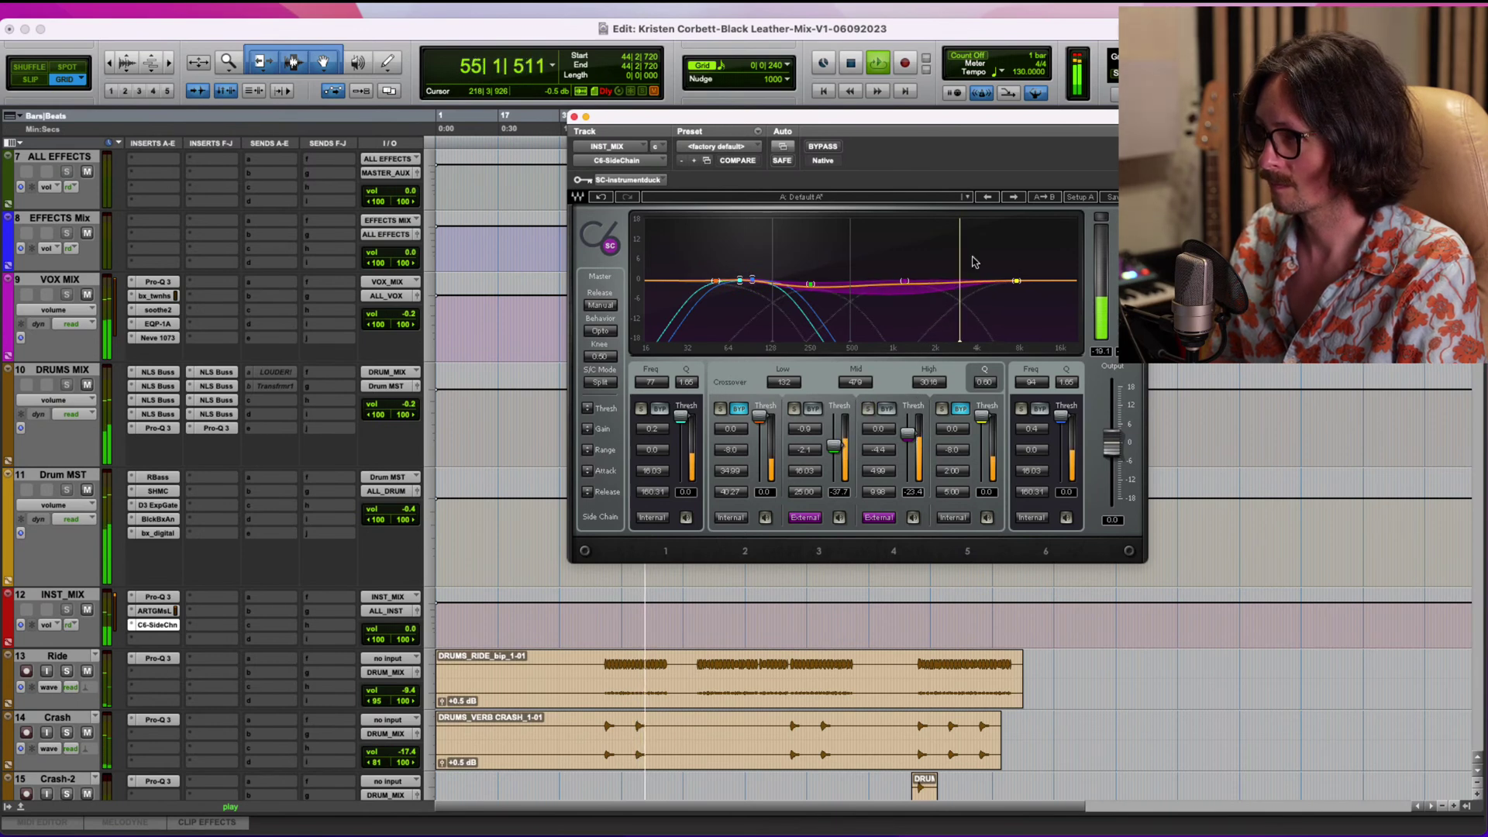
mouse_move(961, 267)
mouse_down()
mouse_move(1006, 248)
mouse_move(979, 256)
mouse_up()
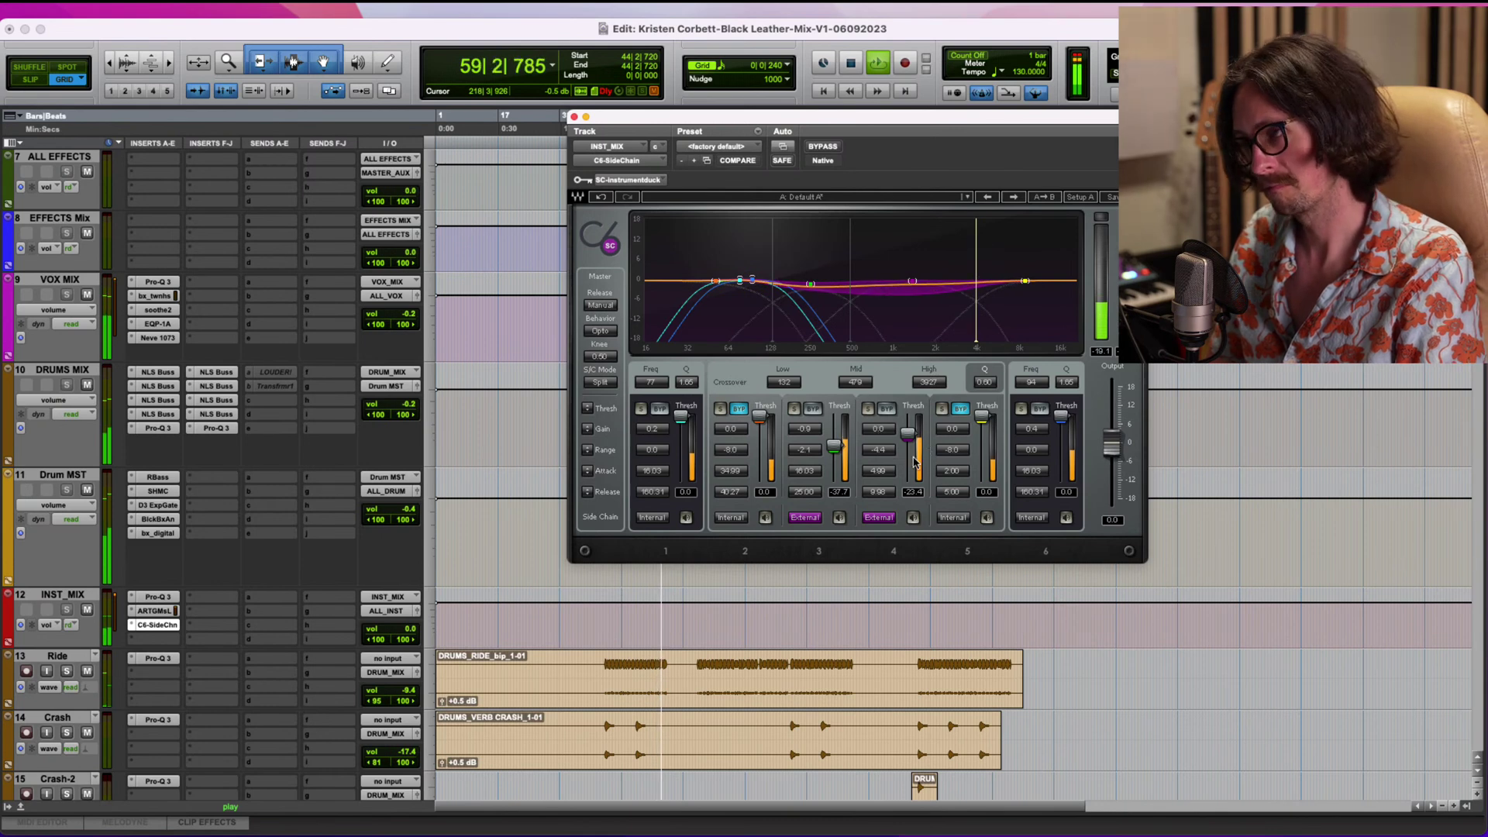
drag(834, 447, 812, 458)
key(space)
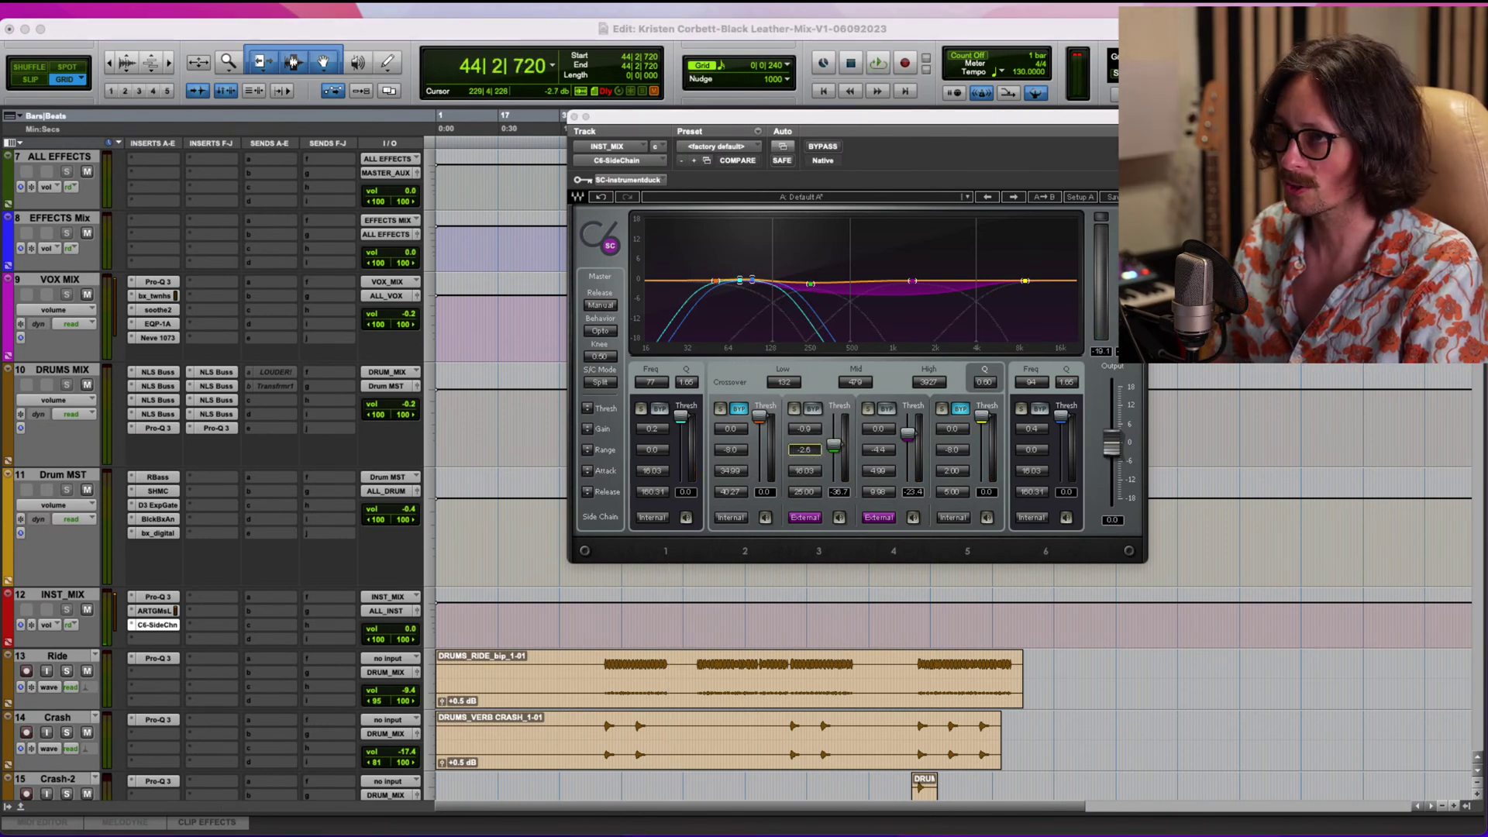
Inspect the Vari Mu and THE OVEN inserts on Master_Aux while the chorus plays.
click(731, 175)
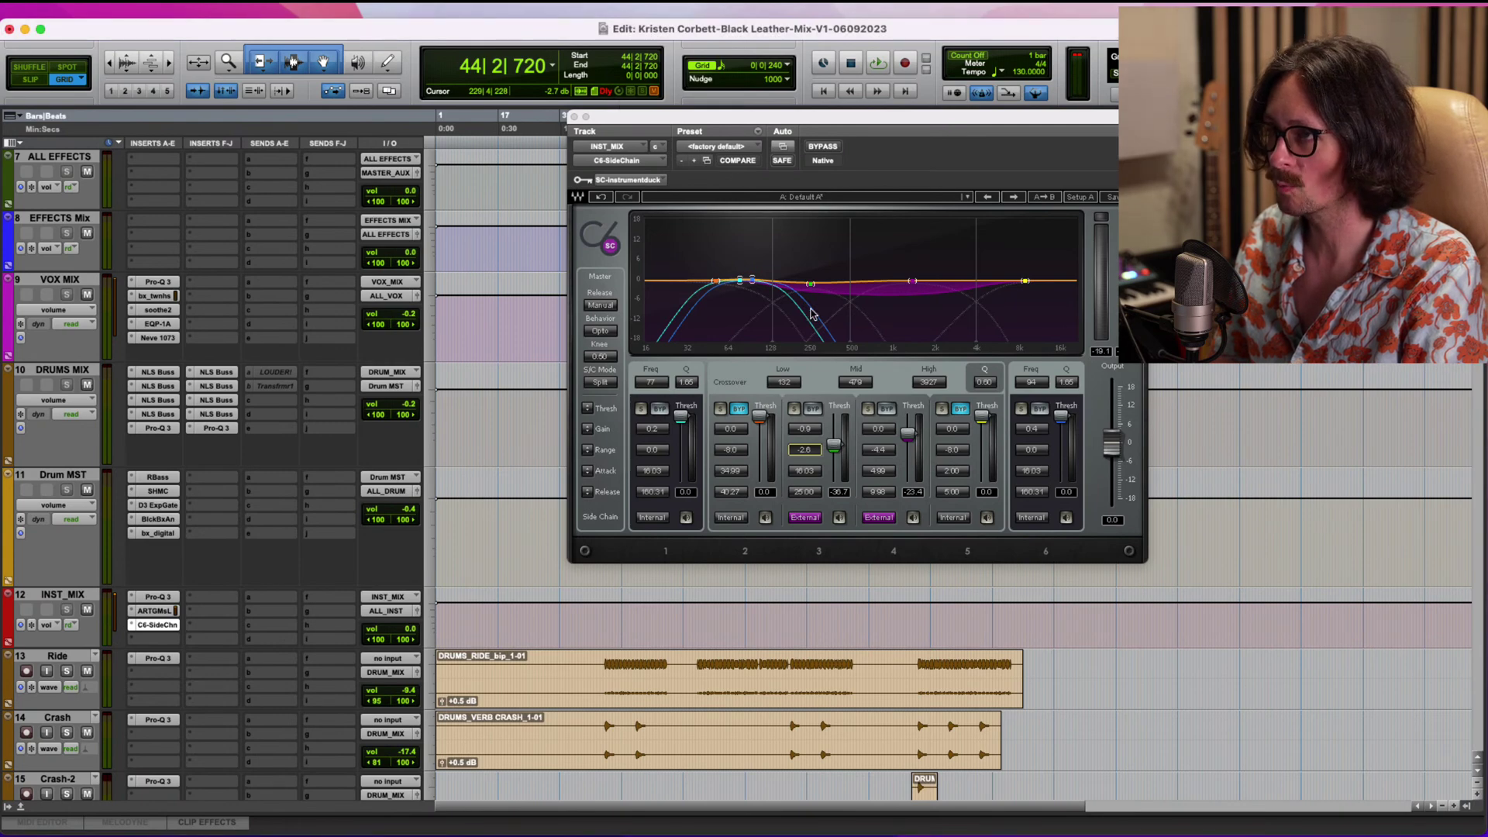
scroll(250, 321, up, 10)
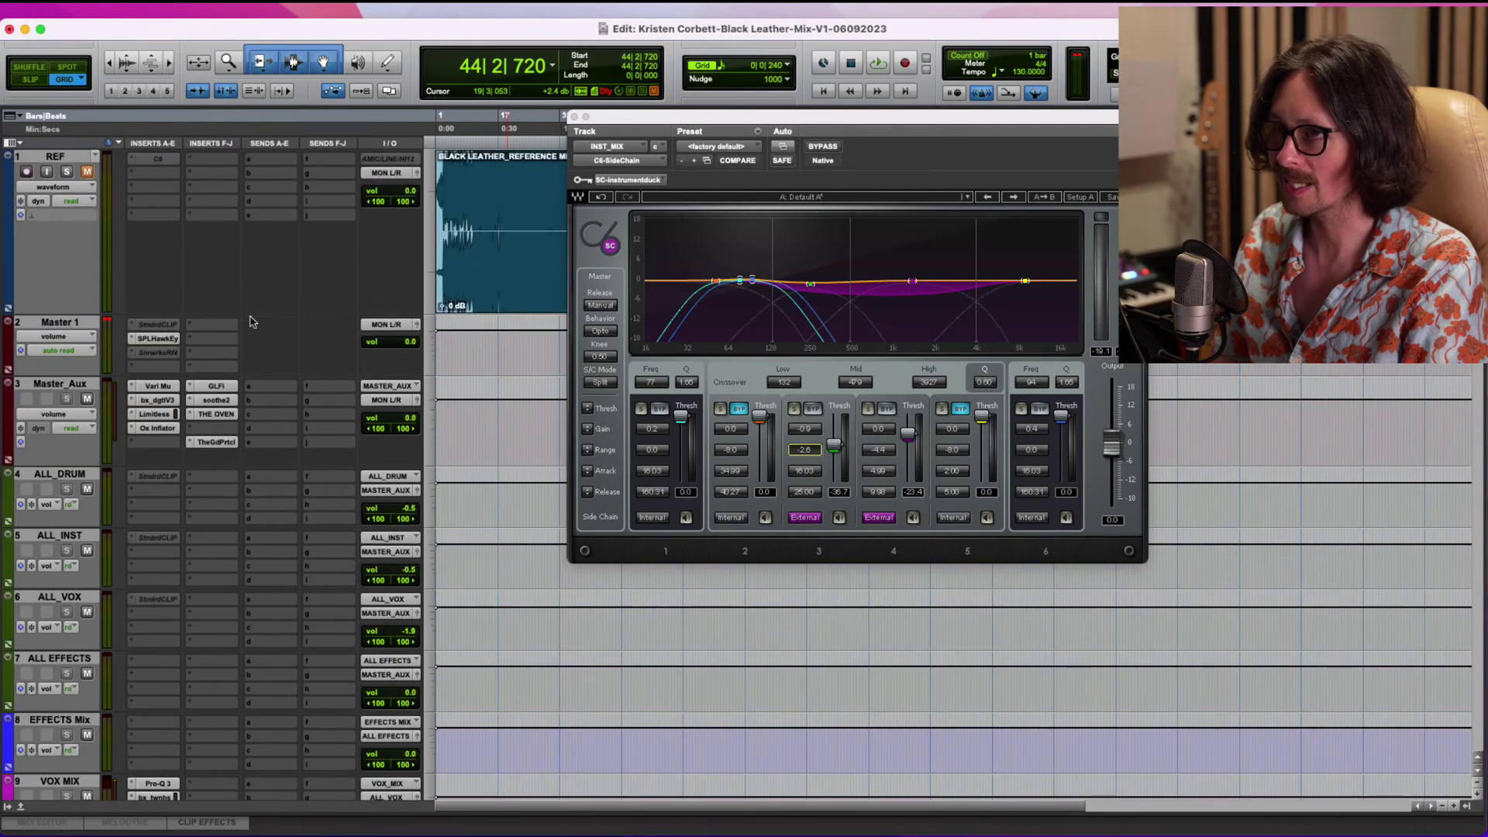
click(158, 386)
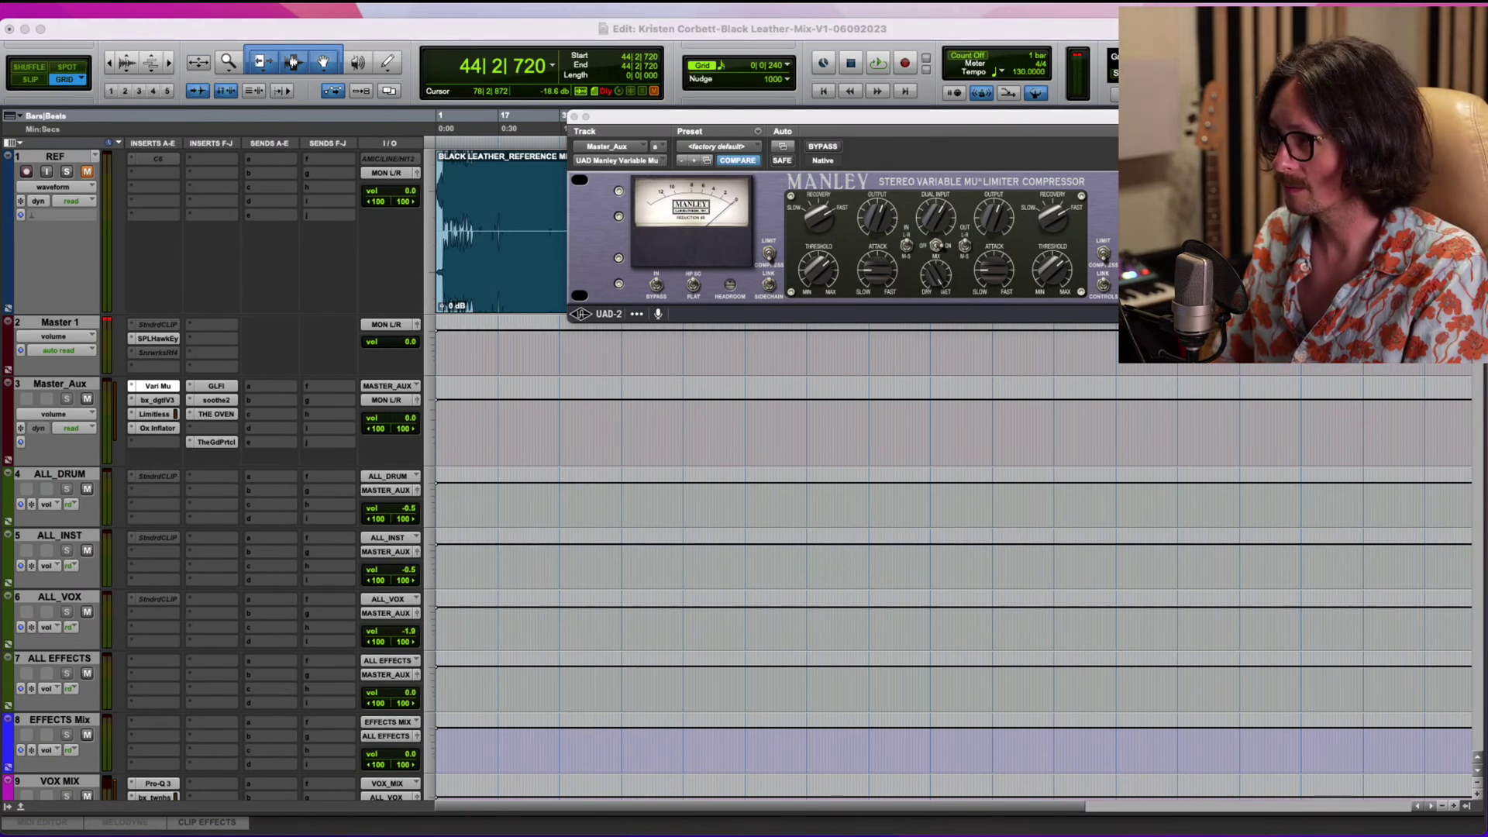
click(496, 273)
key(space)
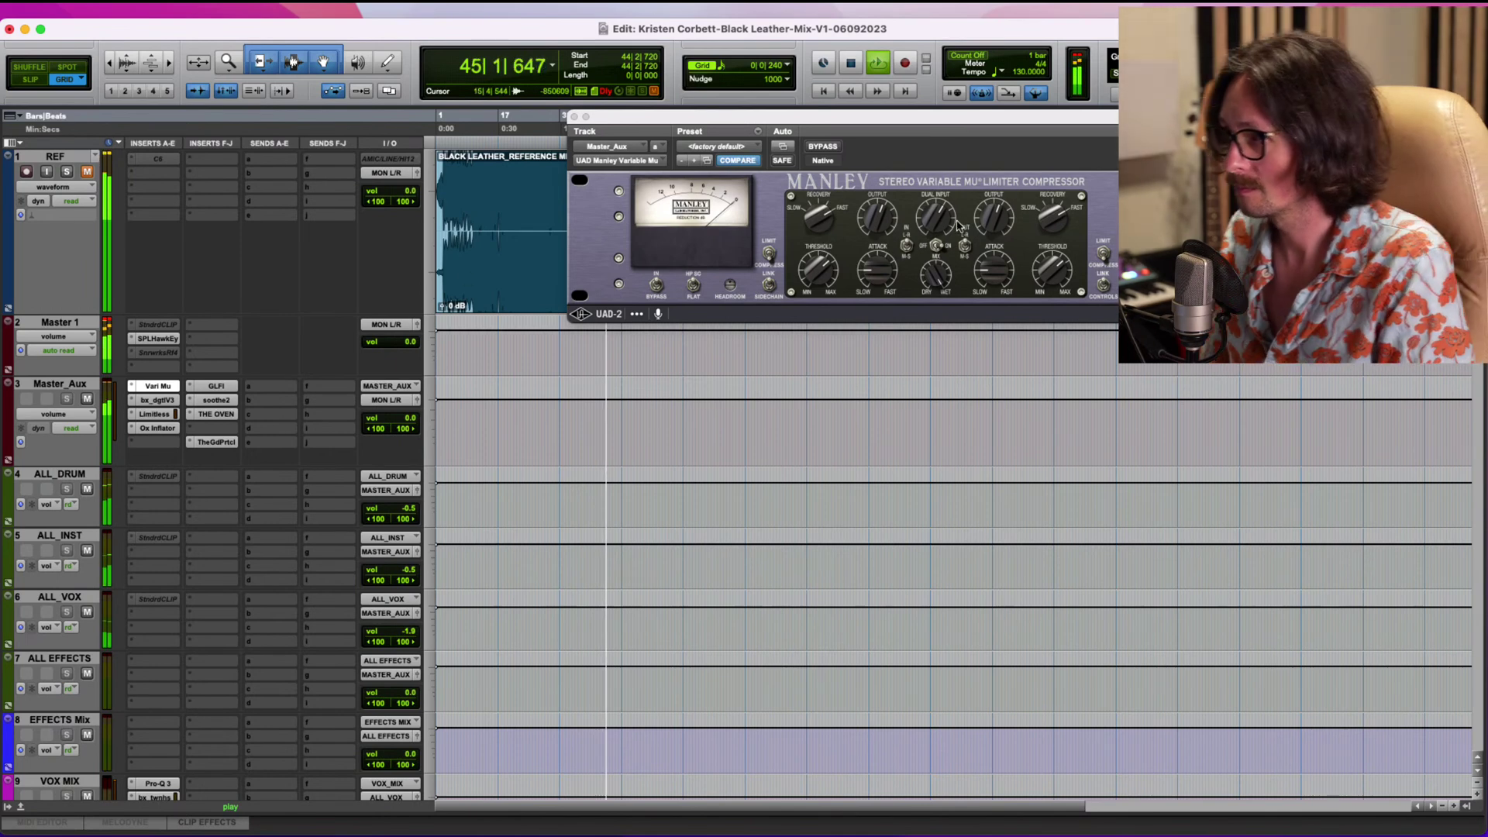
click(989, 222)
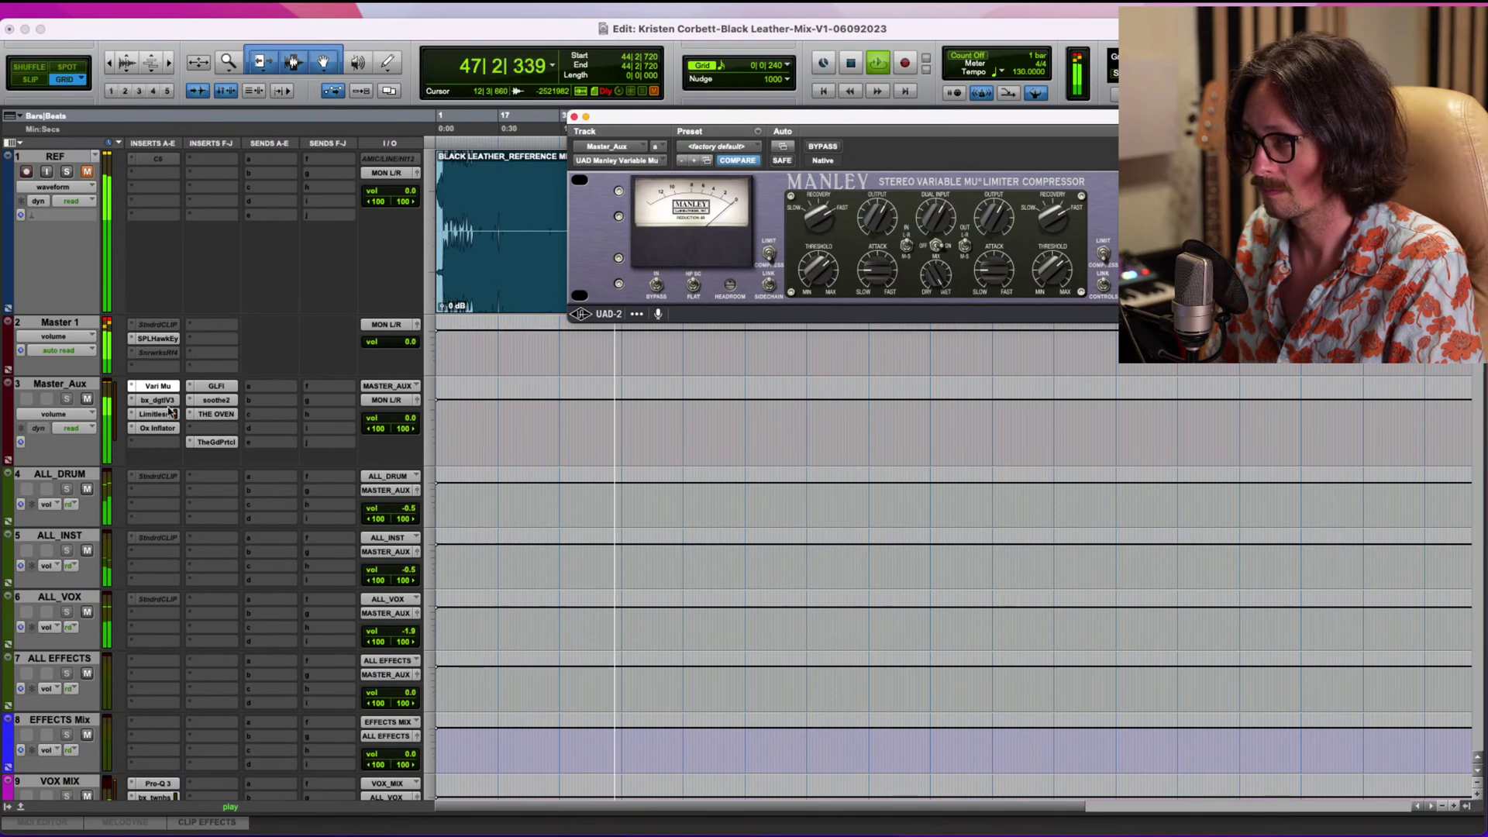
click(215, 414)
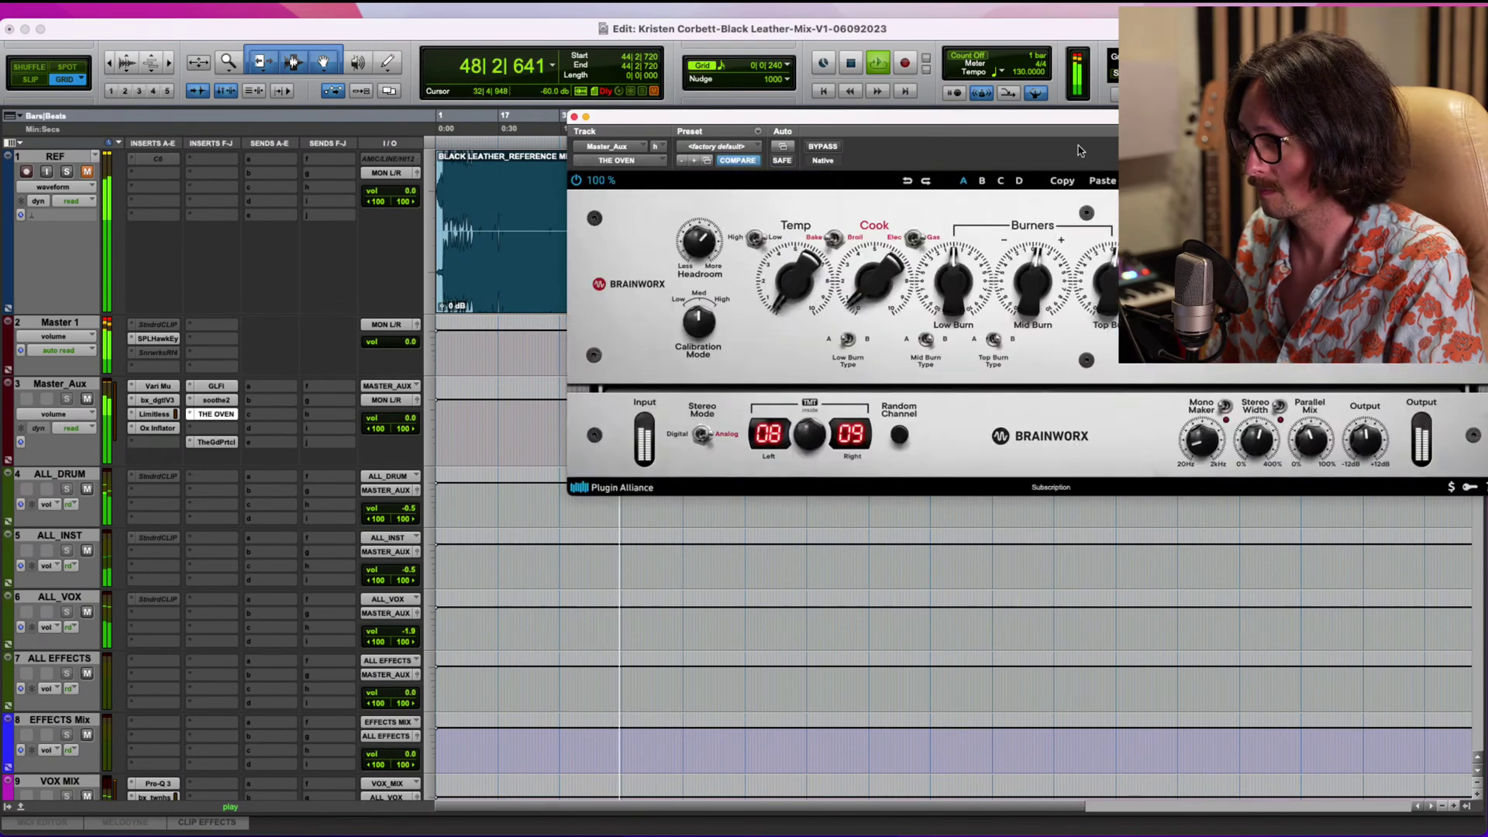
drag(1075, 122, 872, 97)
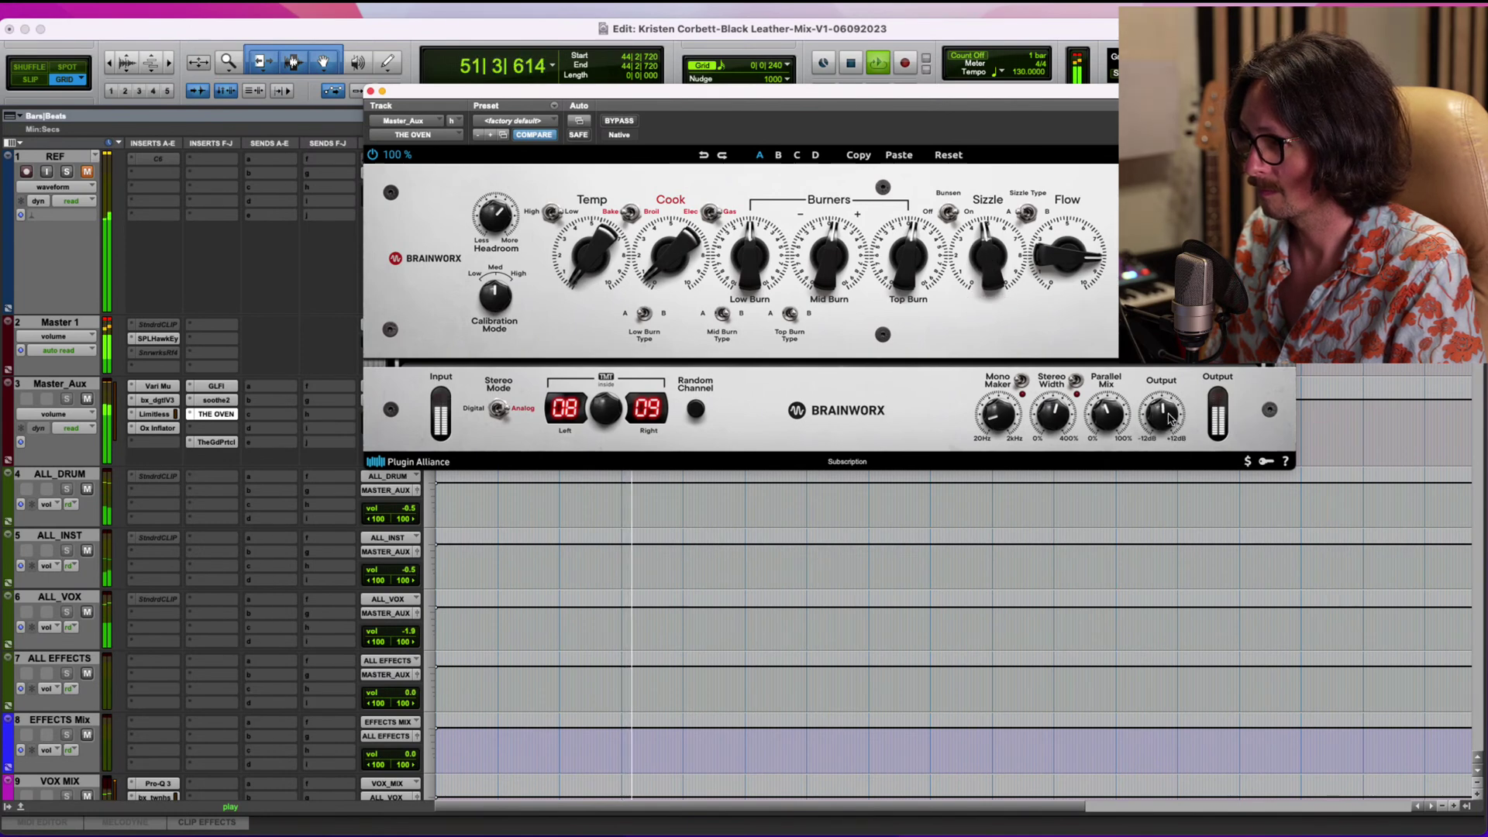
Open The God Particle on Master_Aux, raise its amount to 95% and turn up its limiter.
click(217, 442)
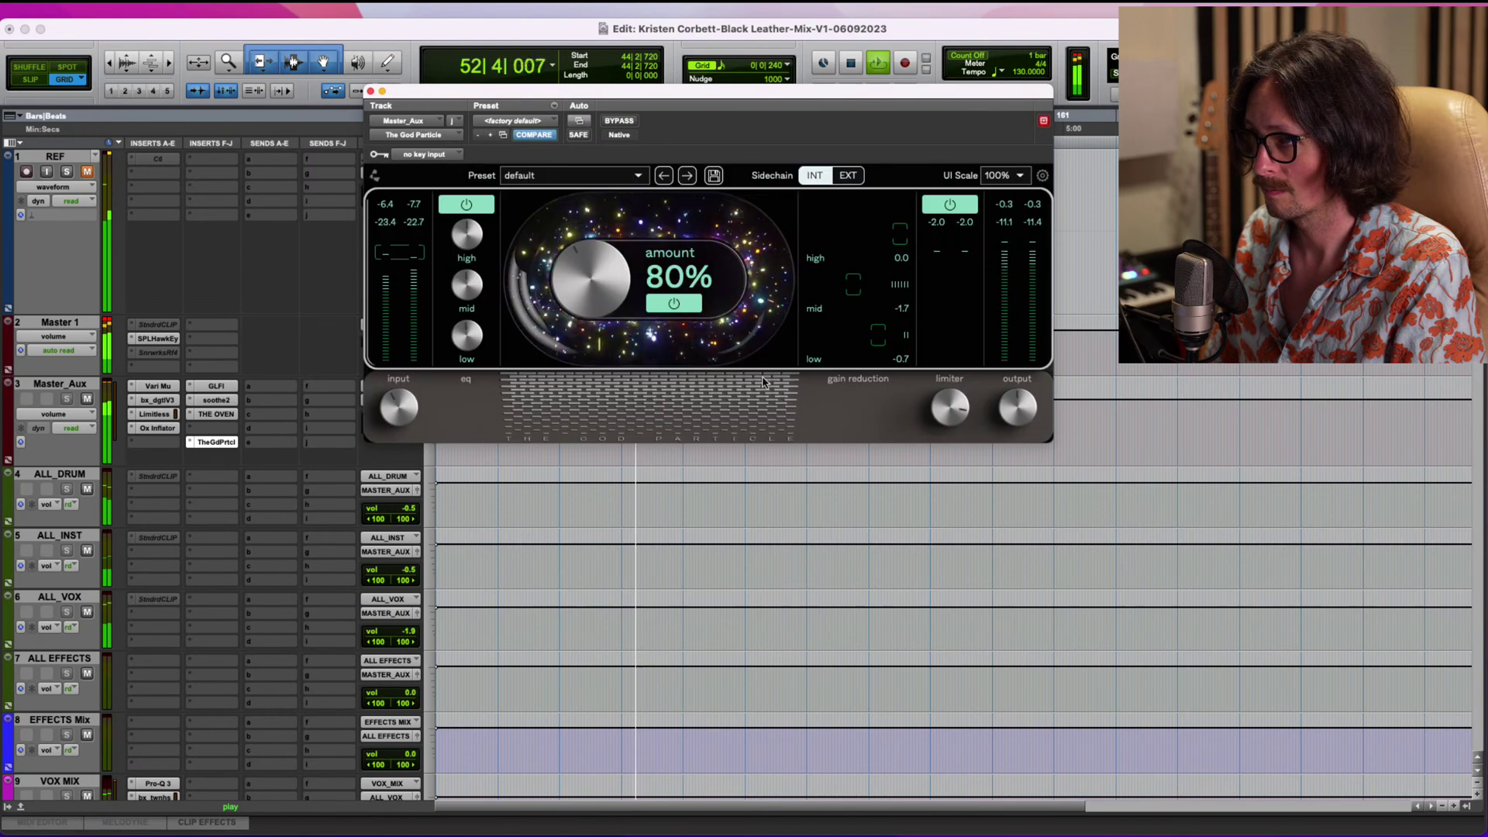
drag(603, 280, 604, 271)
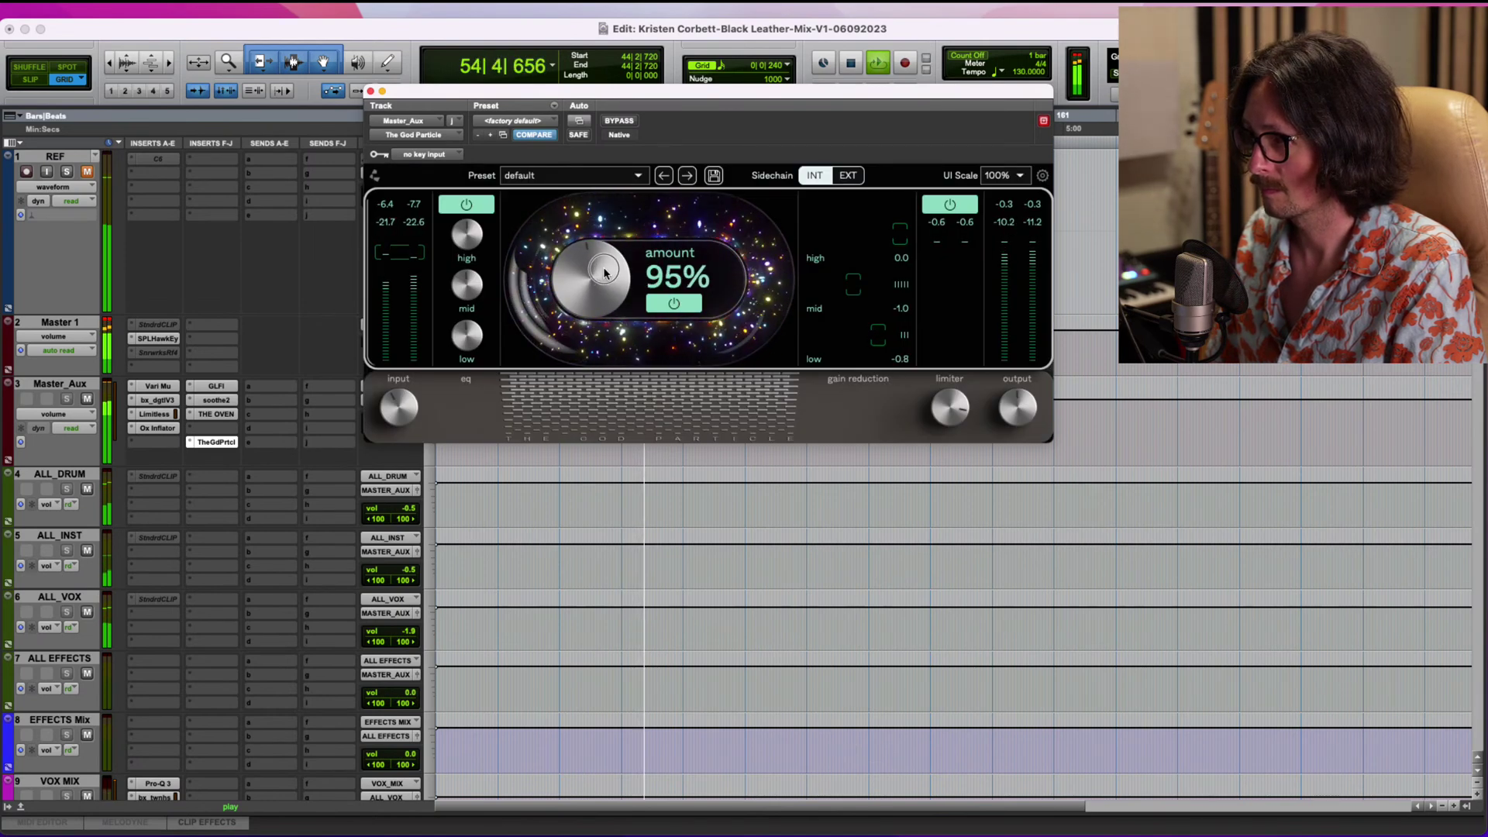
mouse_move(943, 397)
drag(944, 397, 944, 385)
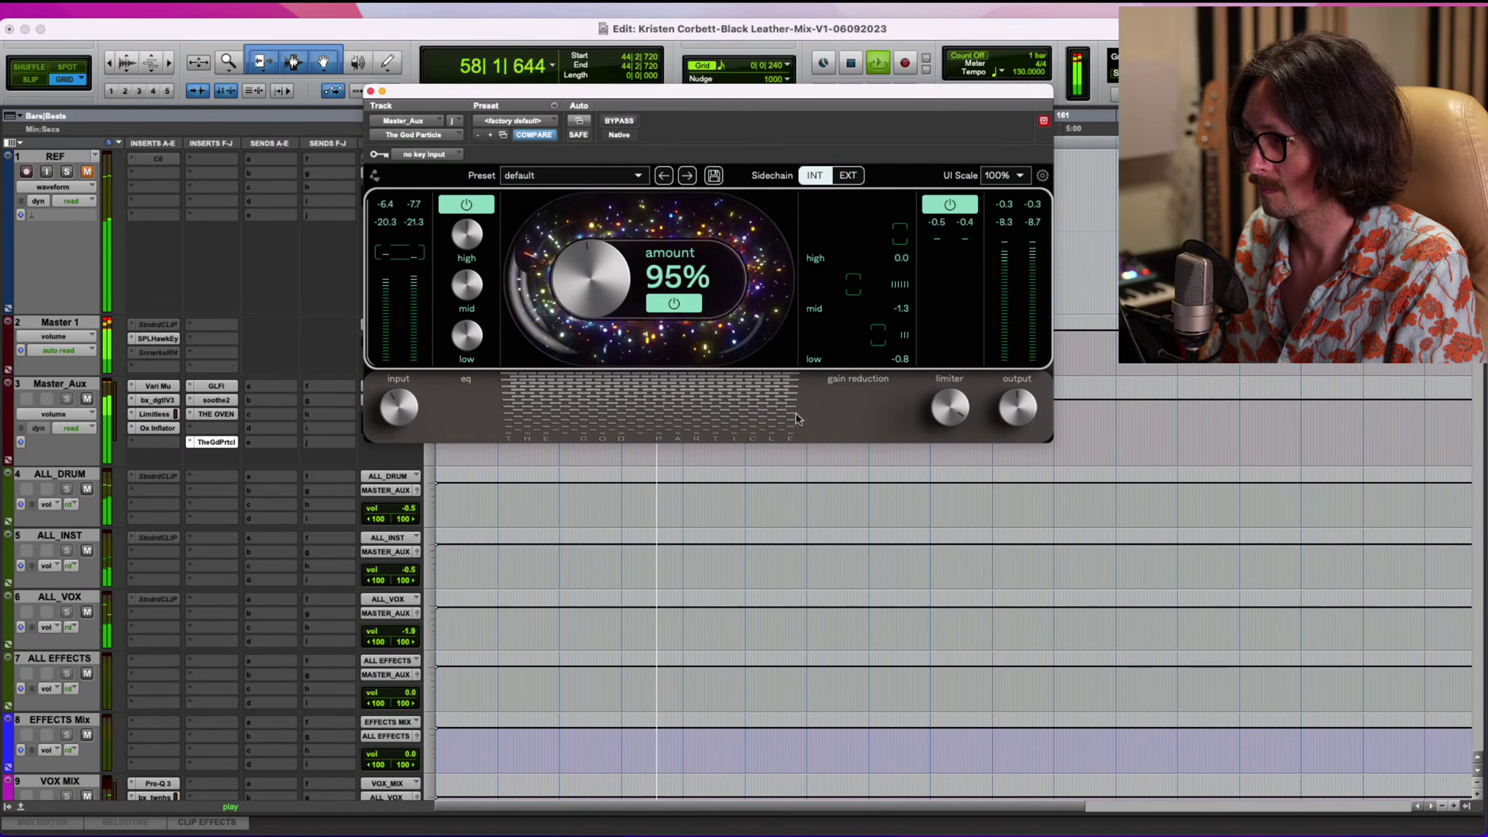
Fine-tune The God Particle's input and replay the chorus to check its levels and gain reduction.
mouse_move(398, 404)
drag(398, 403, 401, 403)
key(space)
key(space)
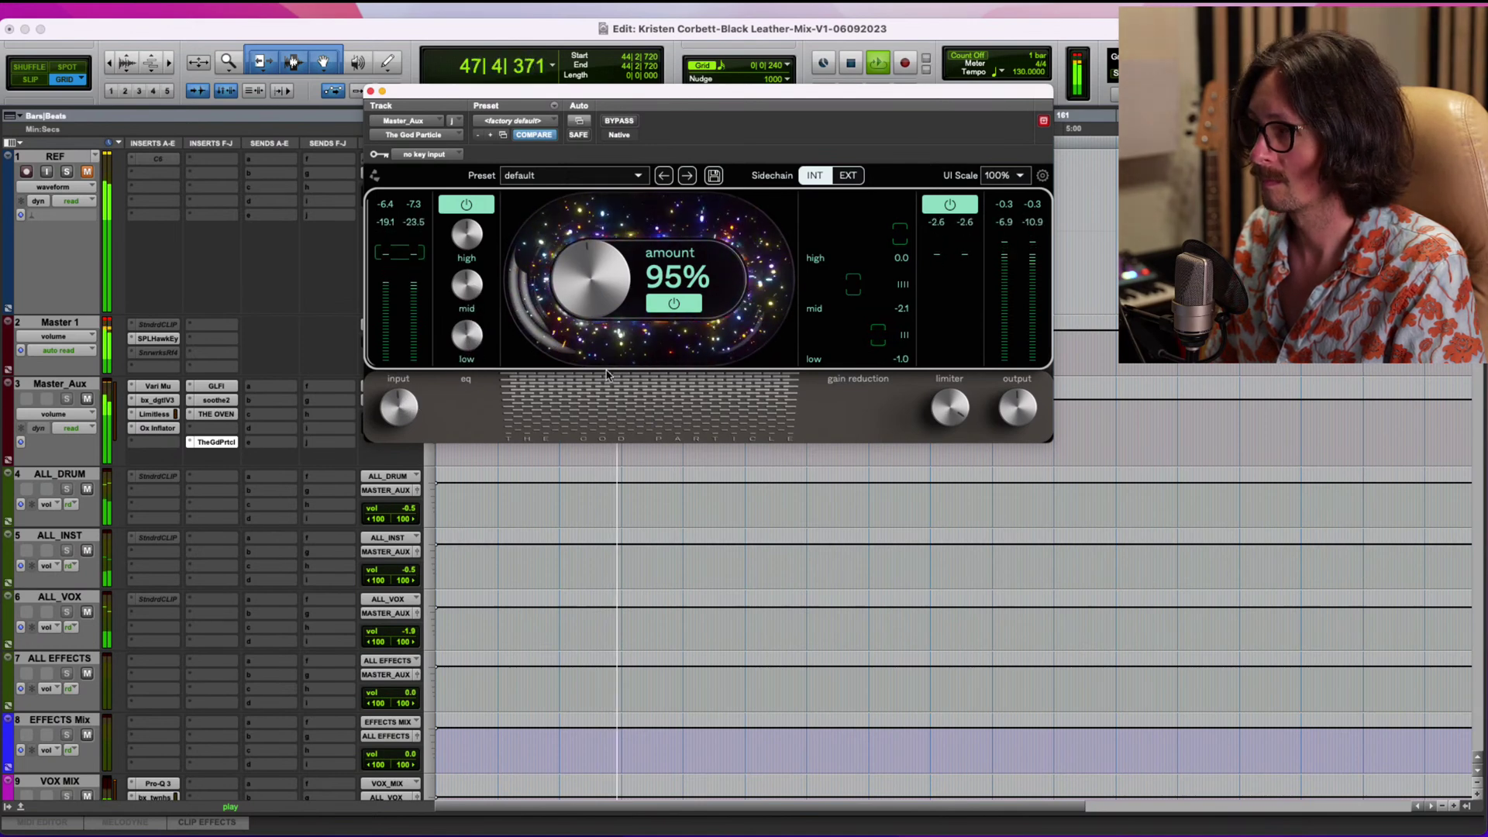
mouse_move(1013, 424)
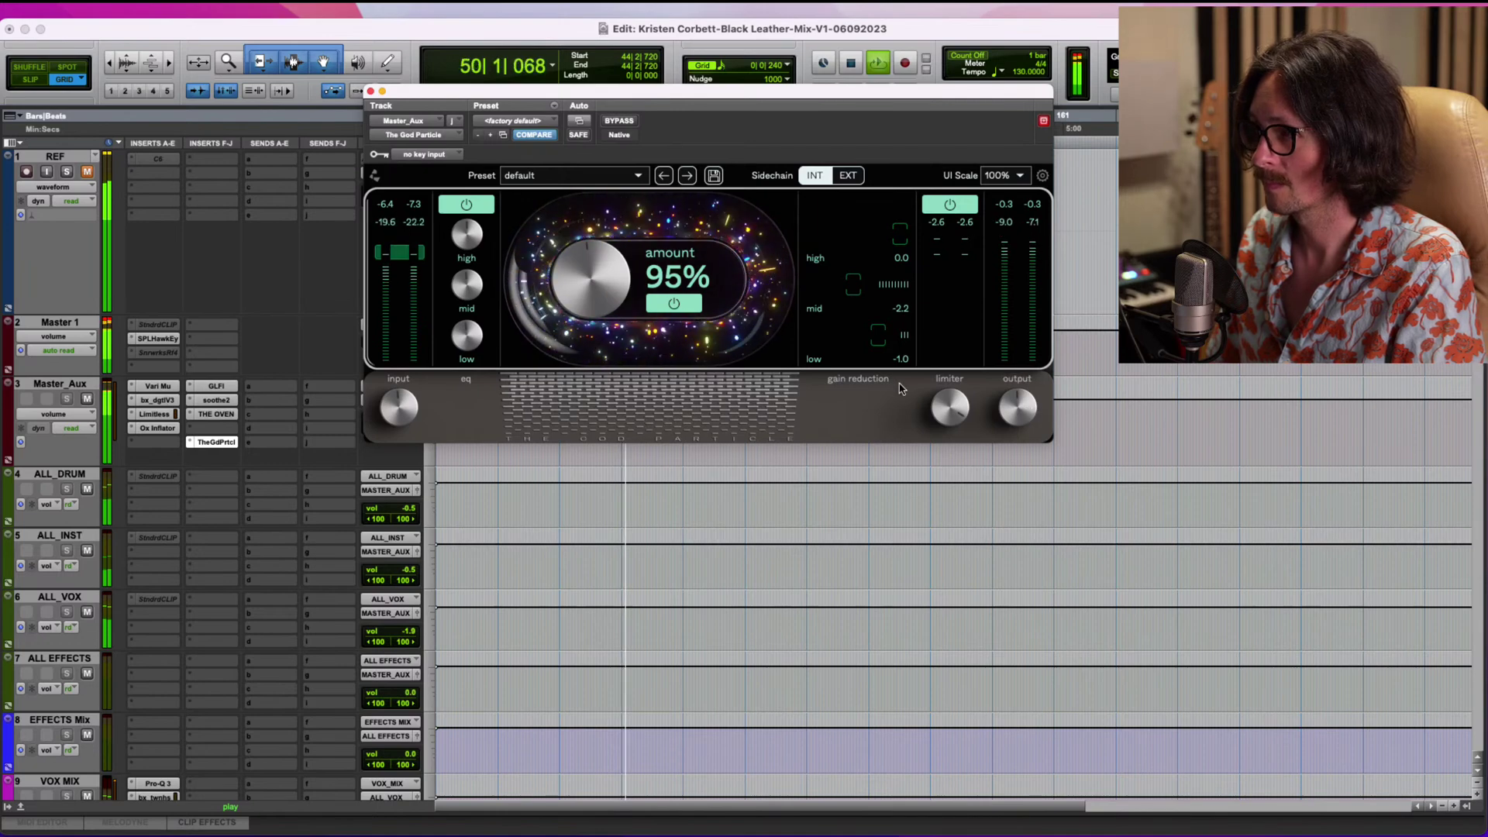
Trim The God Particle's mid EQ to about -0.1 dB and lower its amount to 91% on Master_Aux.
mouse_move(460, 326)
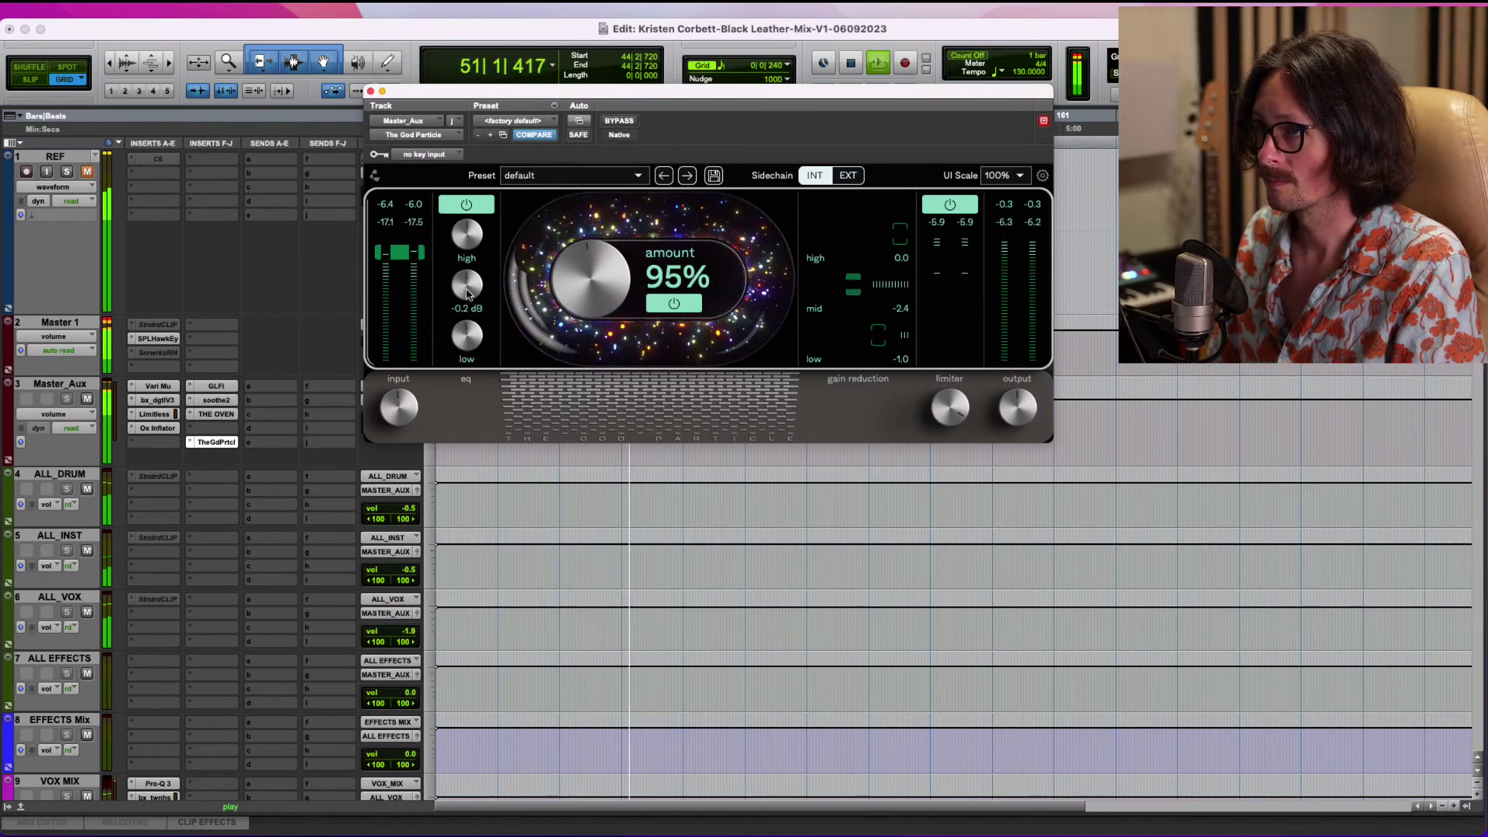
mouse_move(468, 289)
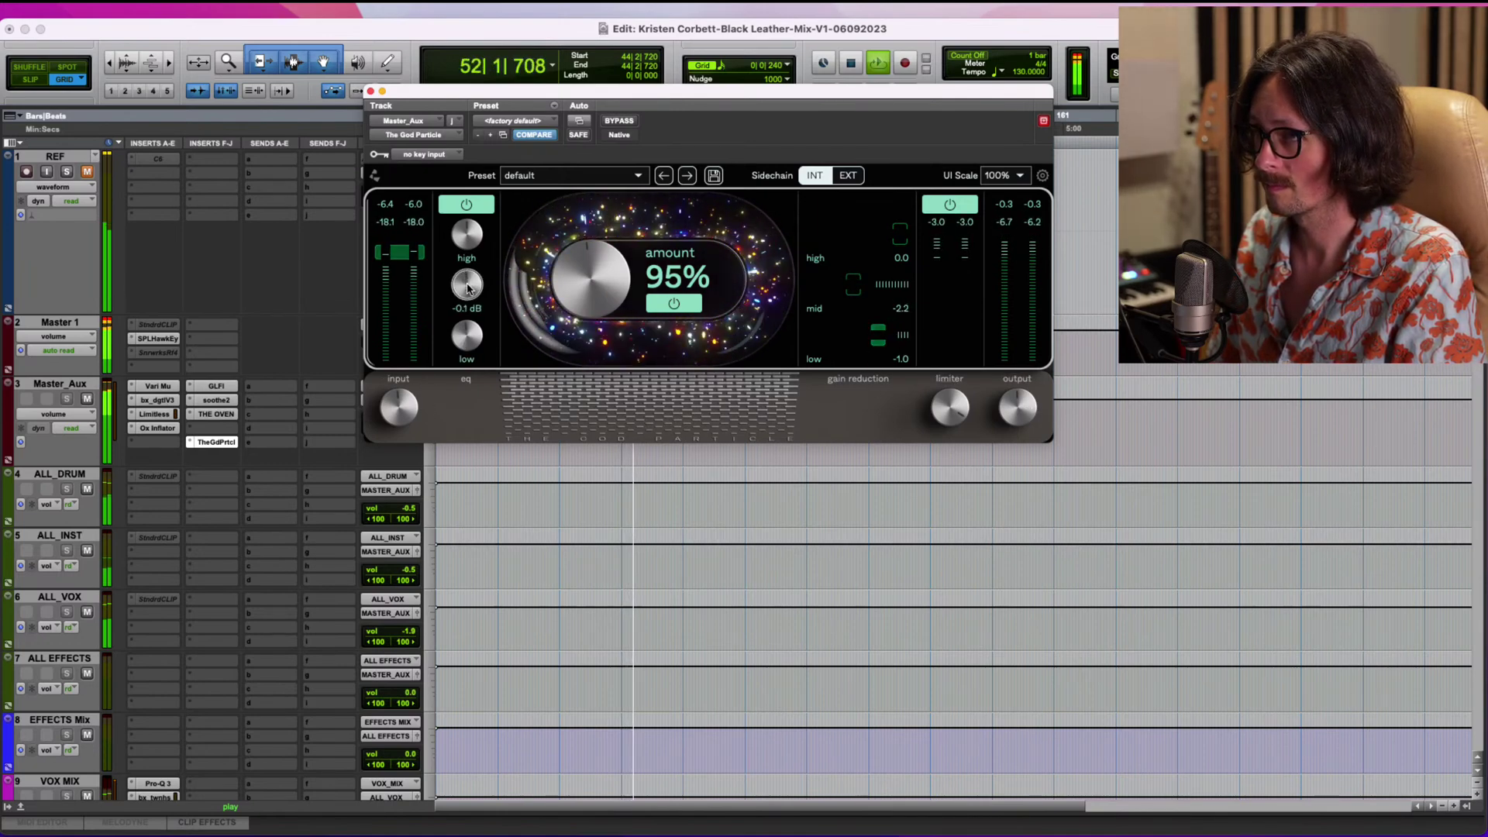
drag(585, 296, 584, 300)
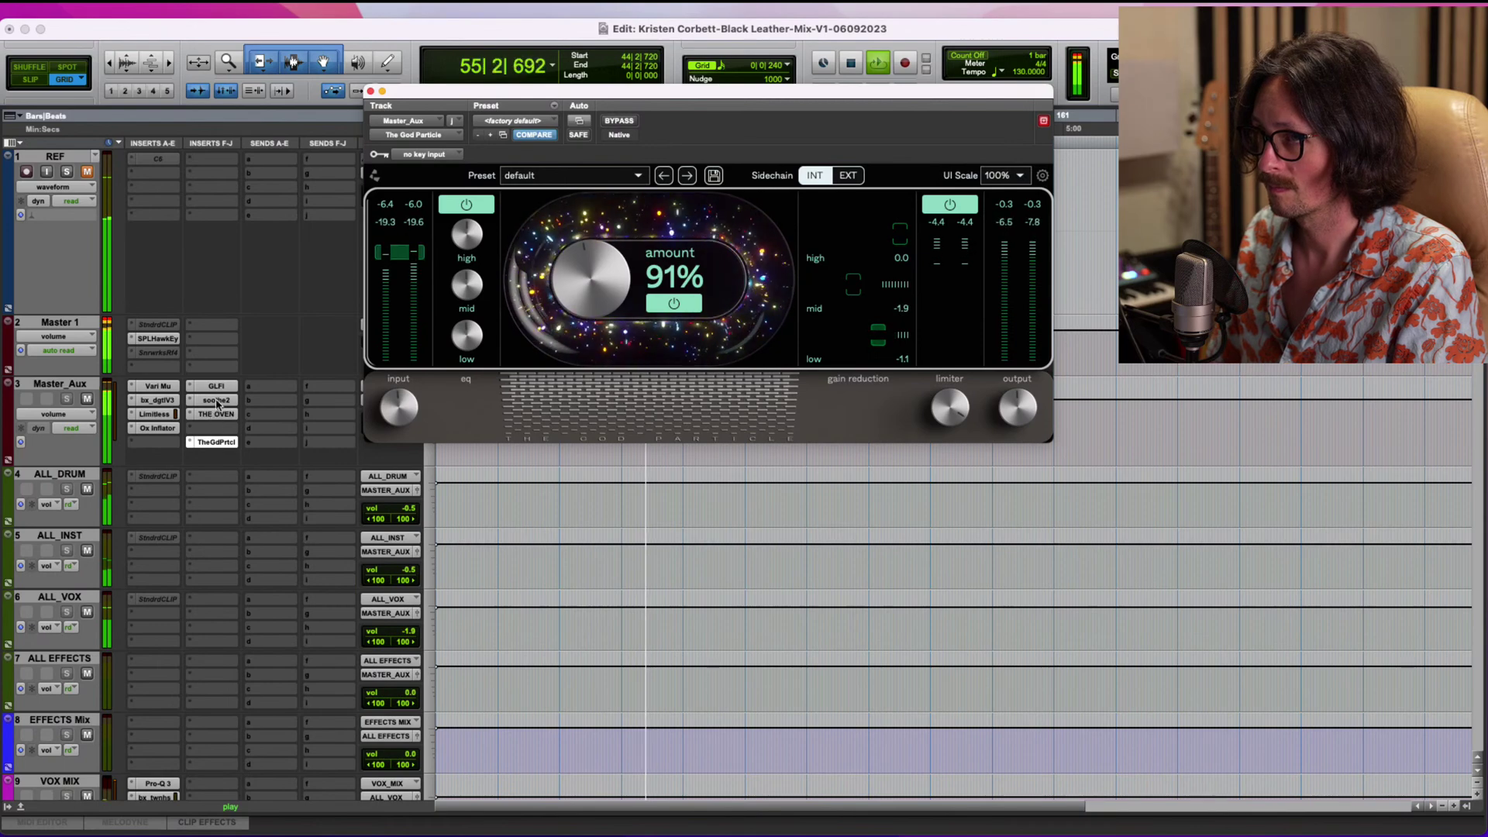
Set the Oxford Inflator on Master_Aux to a 34.2% effect and a curve of 4.0.
click(159, 428)
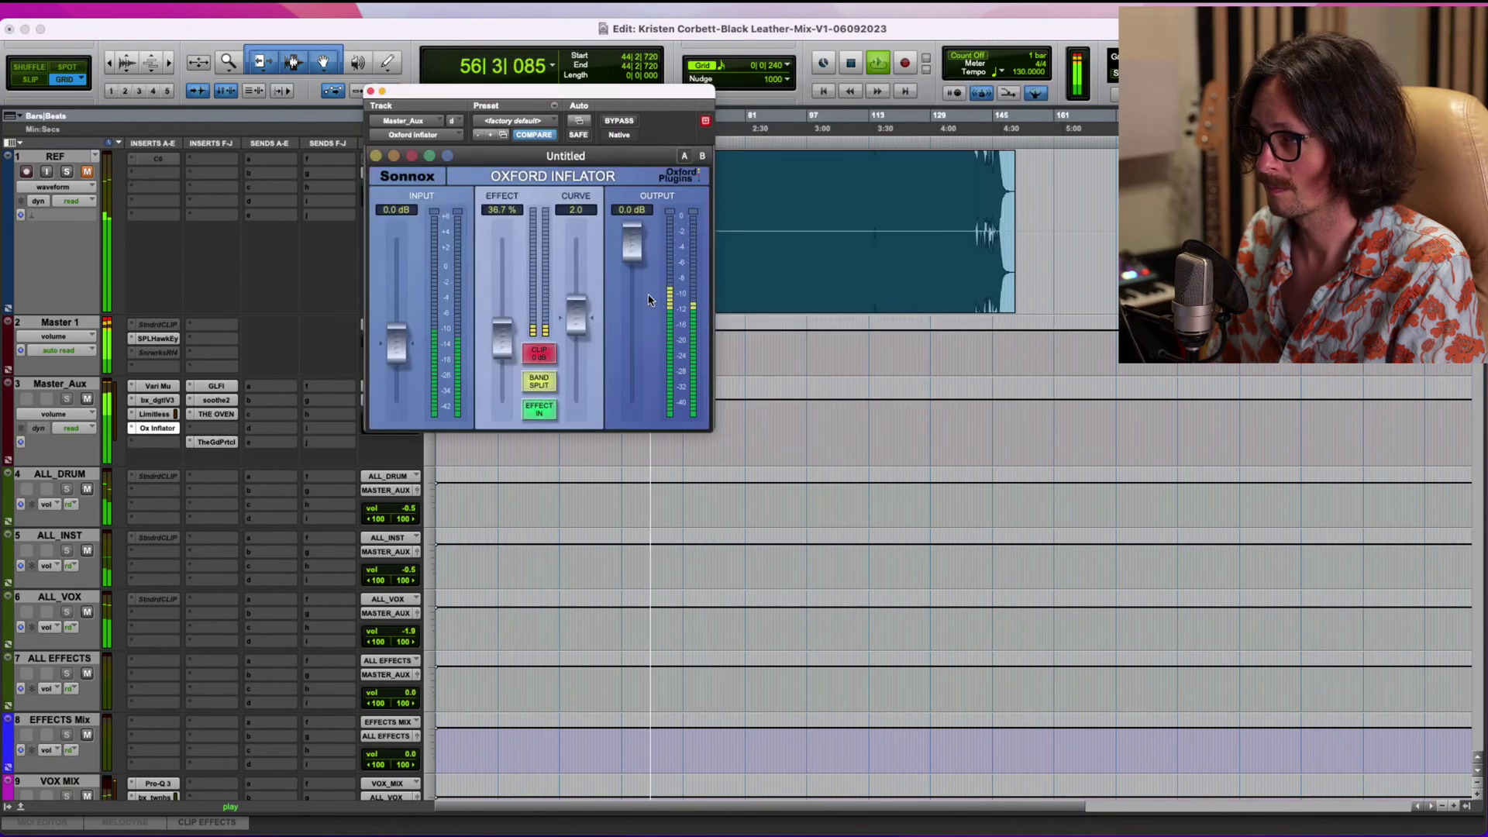
drag(577, 317, 503, 337)
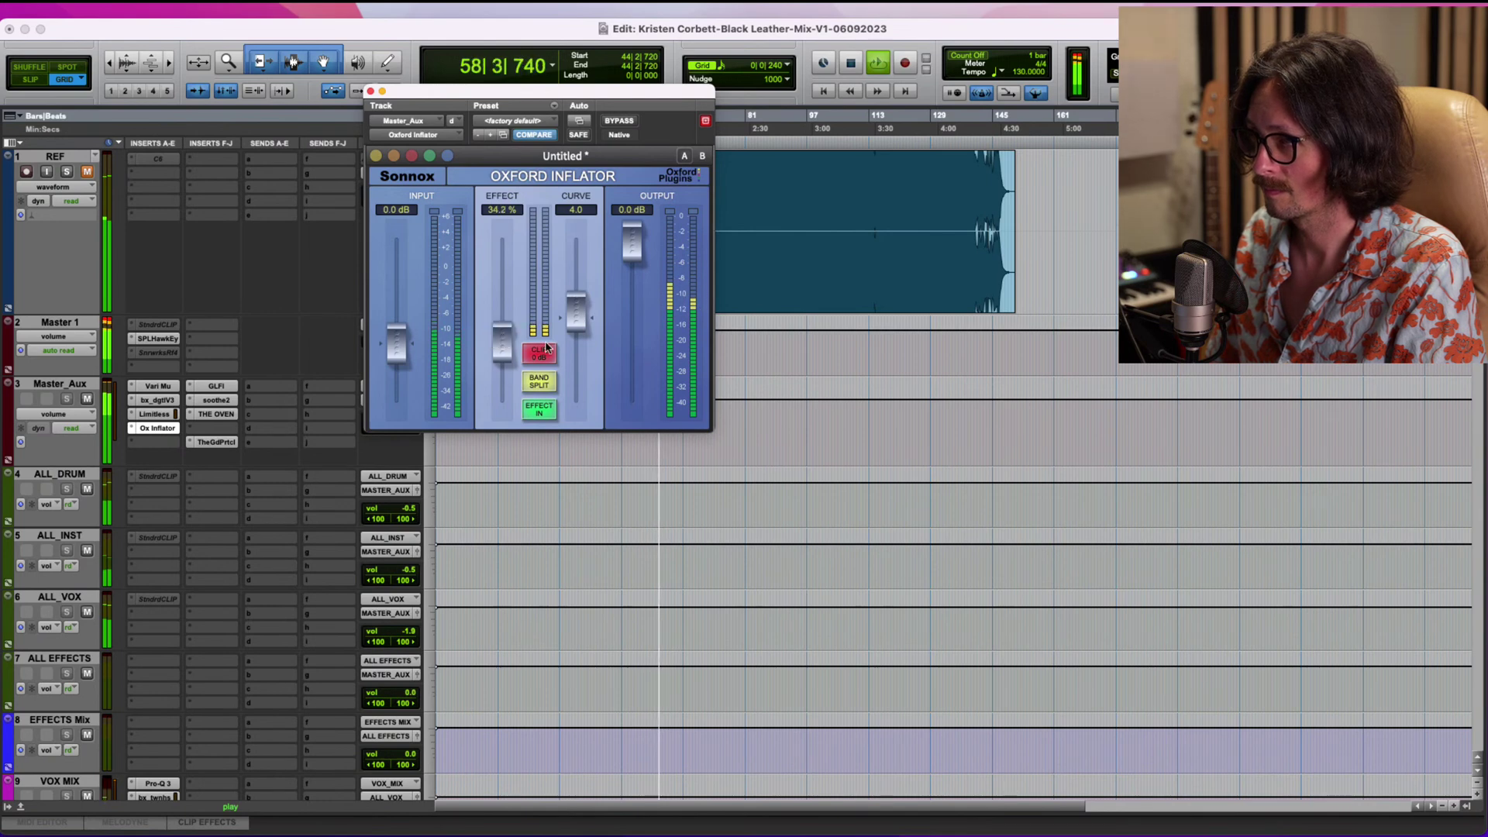
click(371, 90)
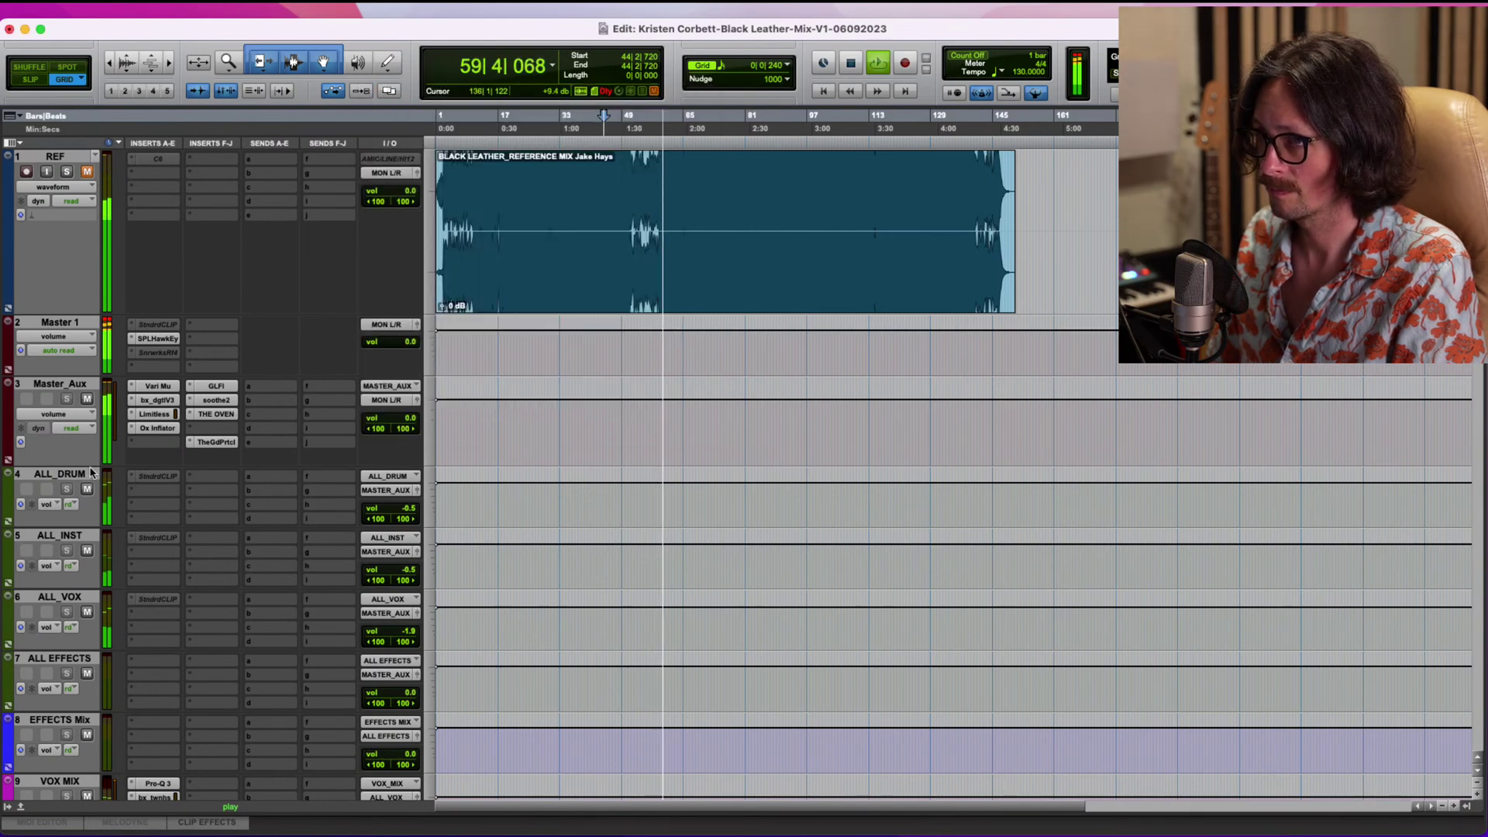
Replay the chorus and lower the Limitless threshold on Master_Aux to -5.7 dB.
click(152, 414)
key(space)
key(space)
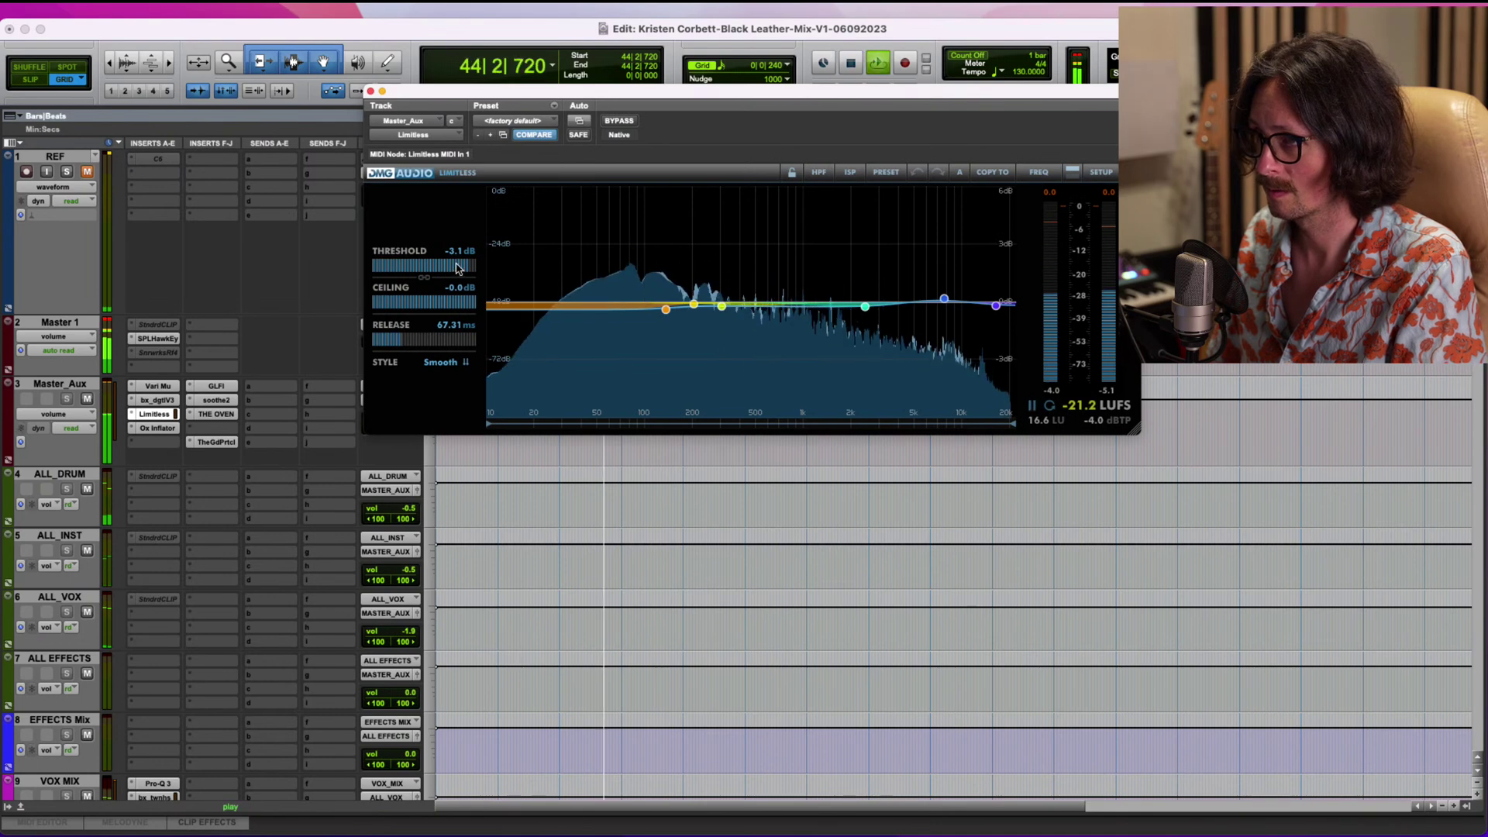
drag(468, 269, 455, 282)
click(664, 310)
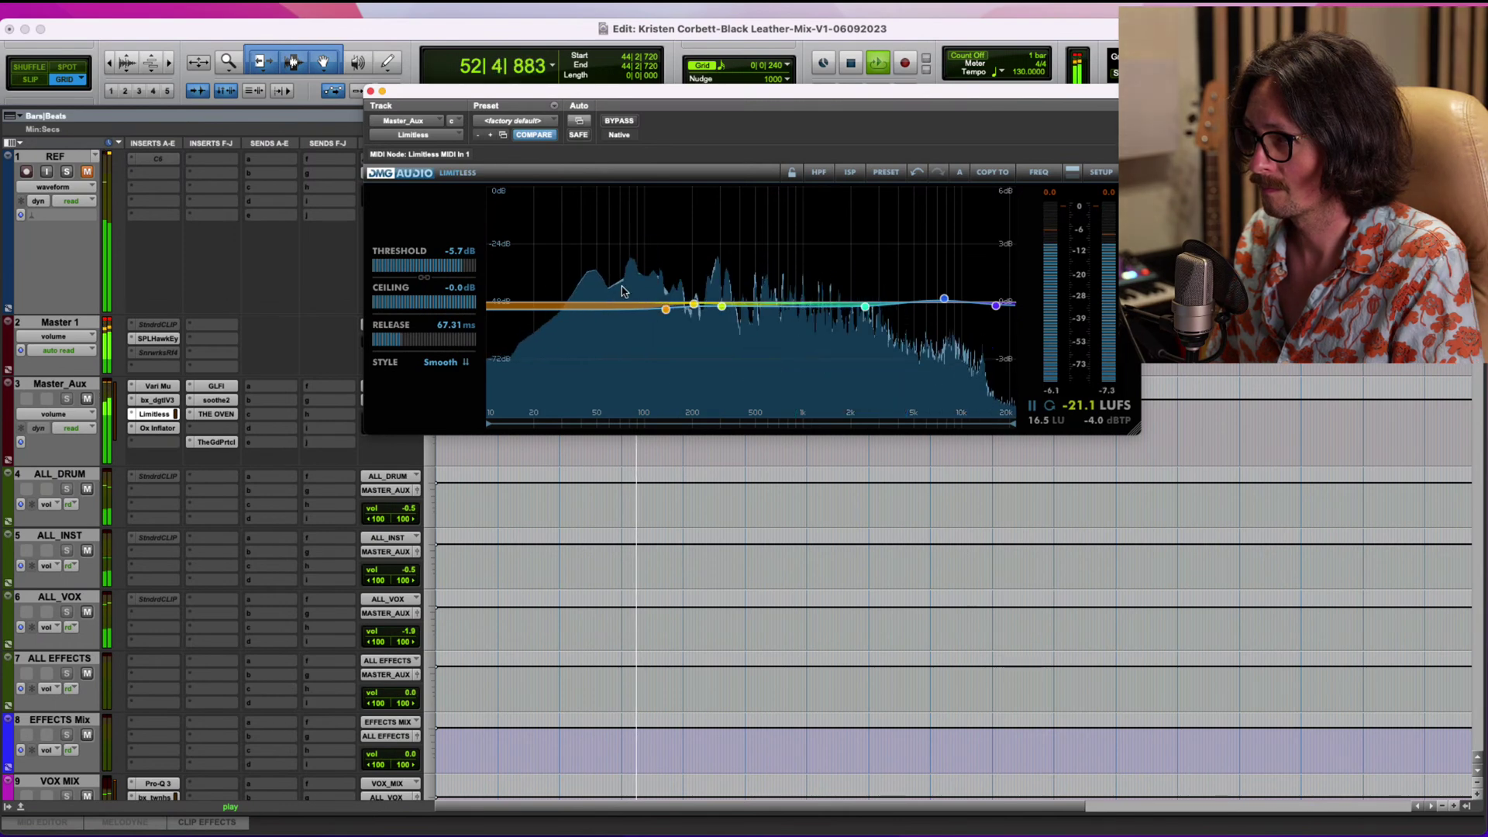
key(space)
click(370, 92)
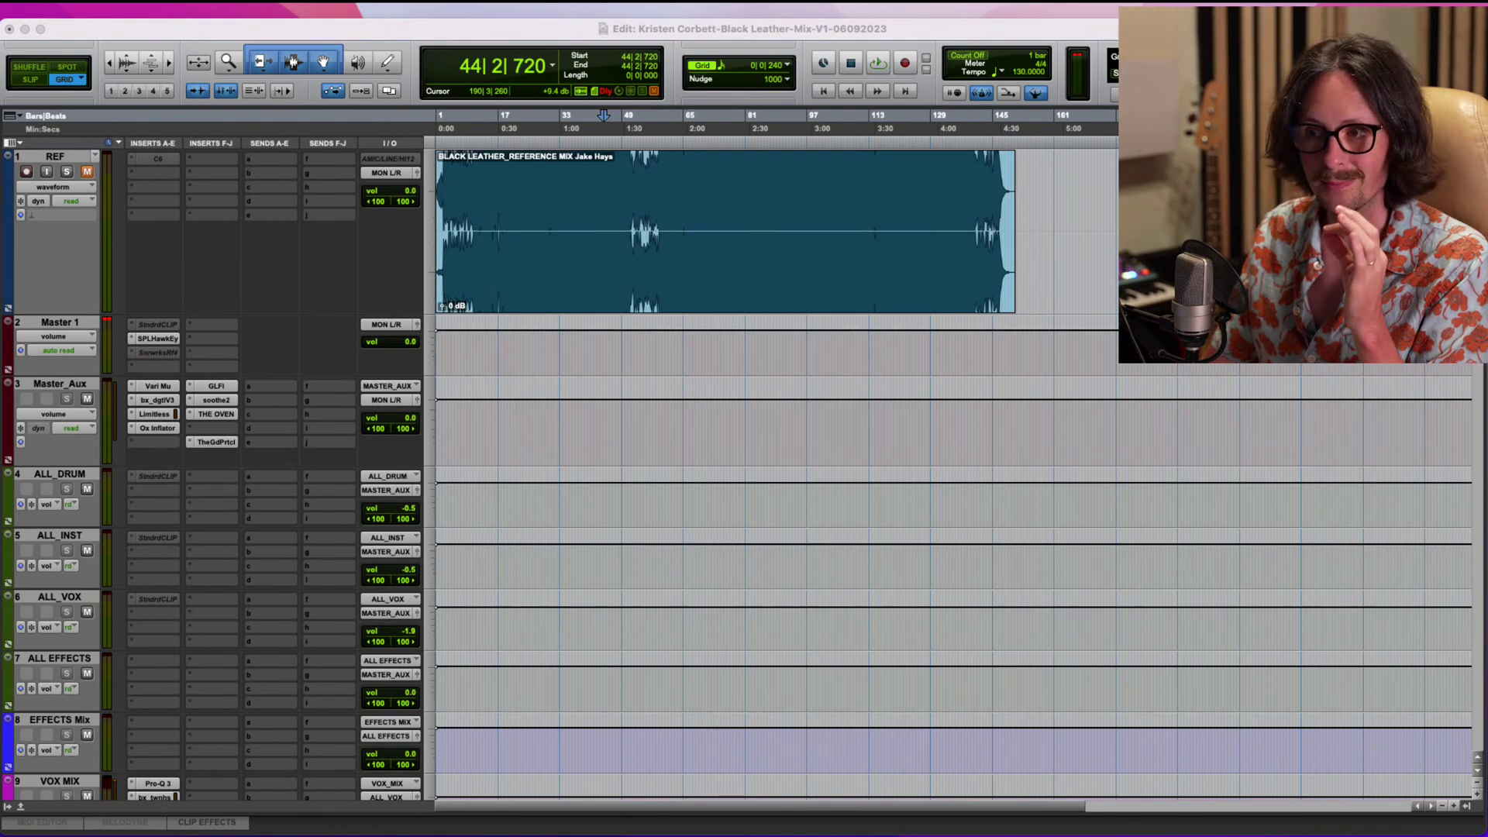
Hide and make inactive the two organ tracks, ORGAN_CHURCH and ORGAN_GRAND, near the end of the track list.
click(408, 31)
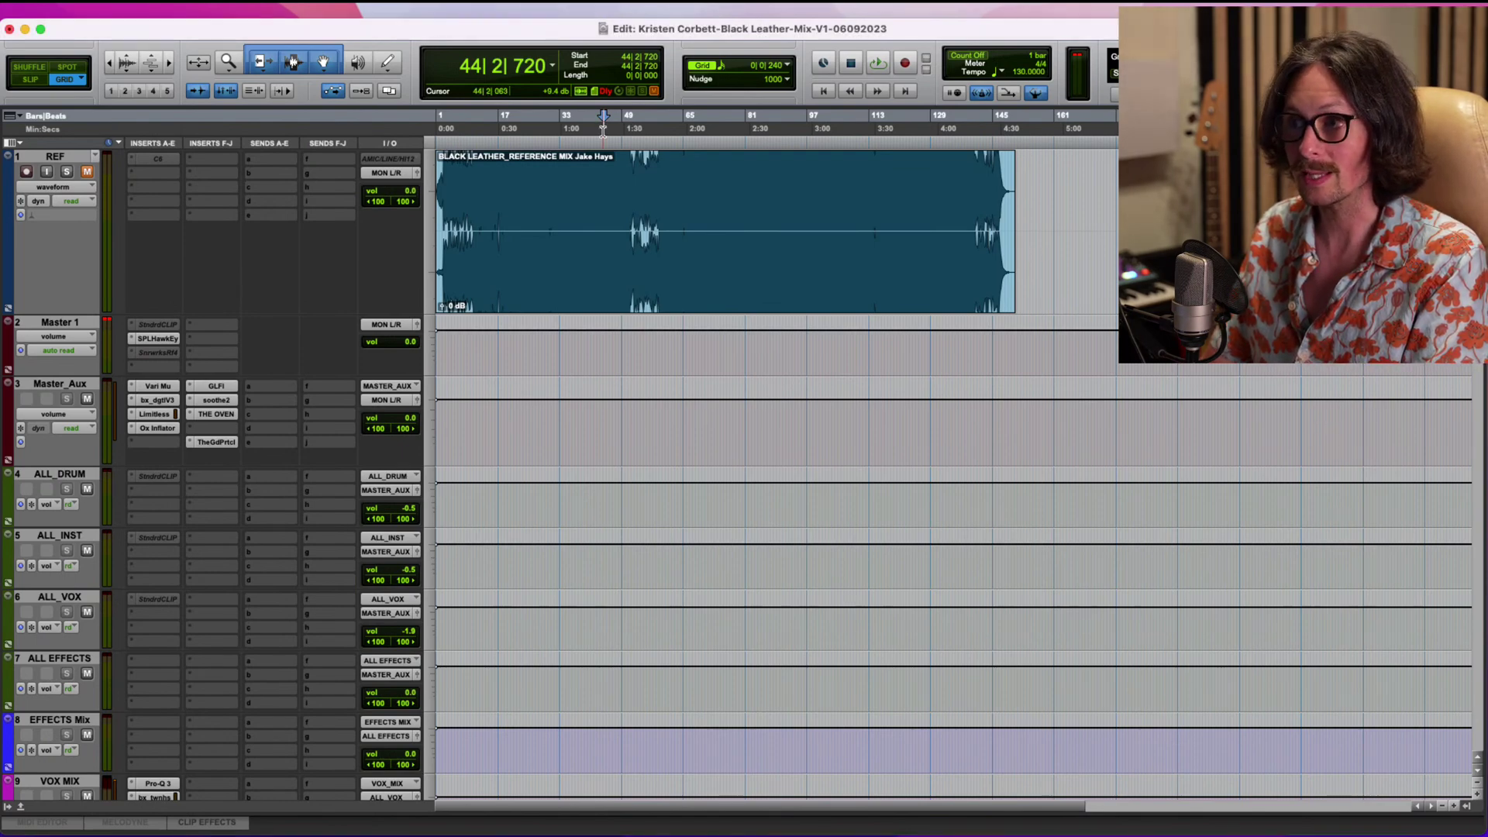
scroll(573, 241, down, 20)
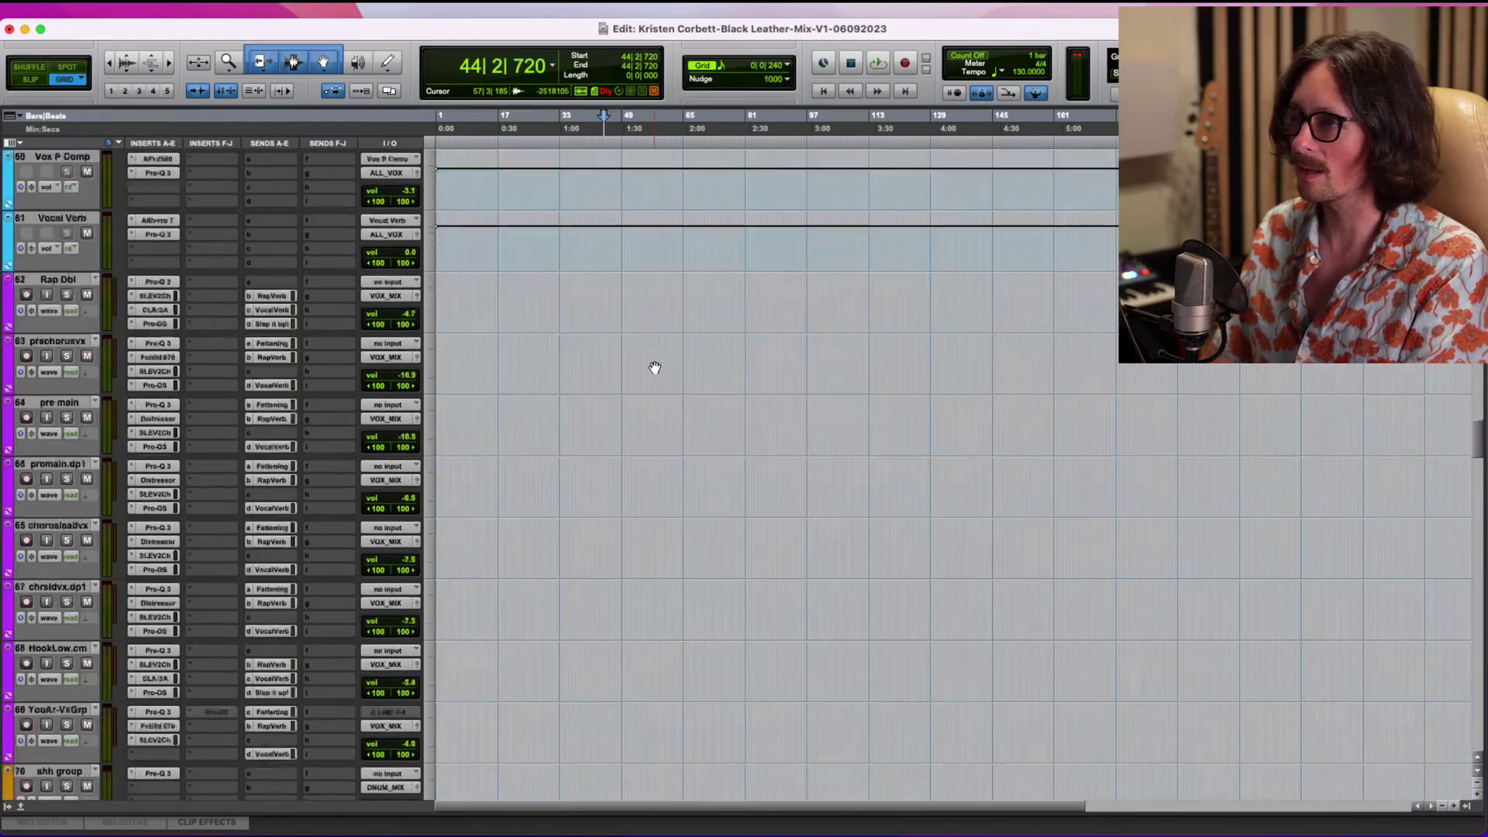
scroll(655, 367, down, 20)
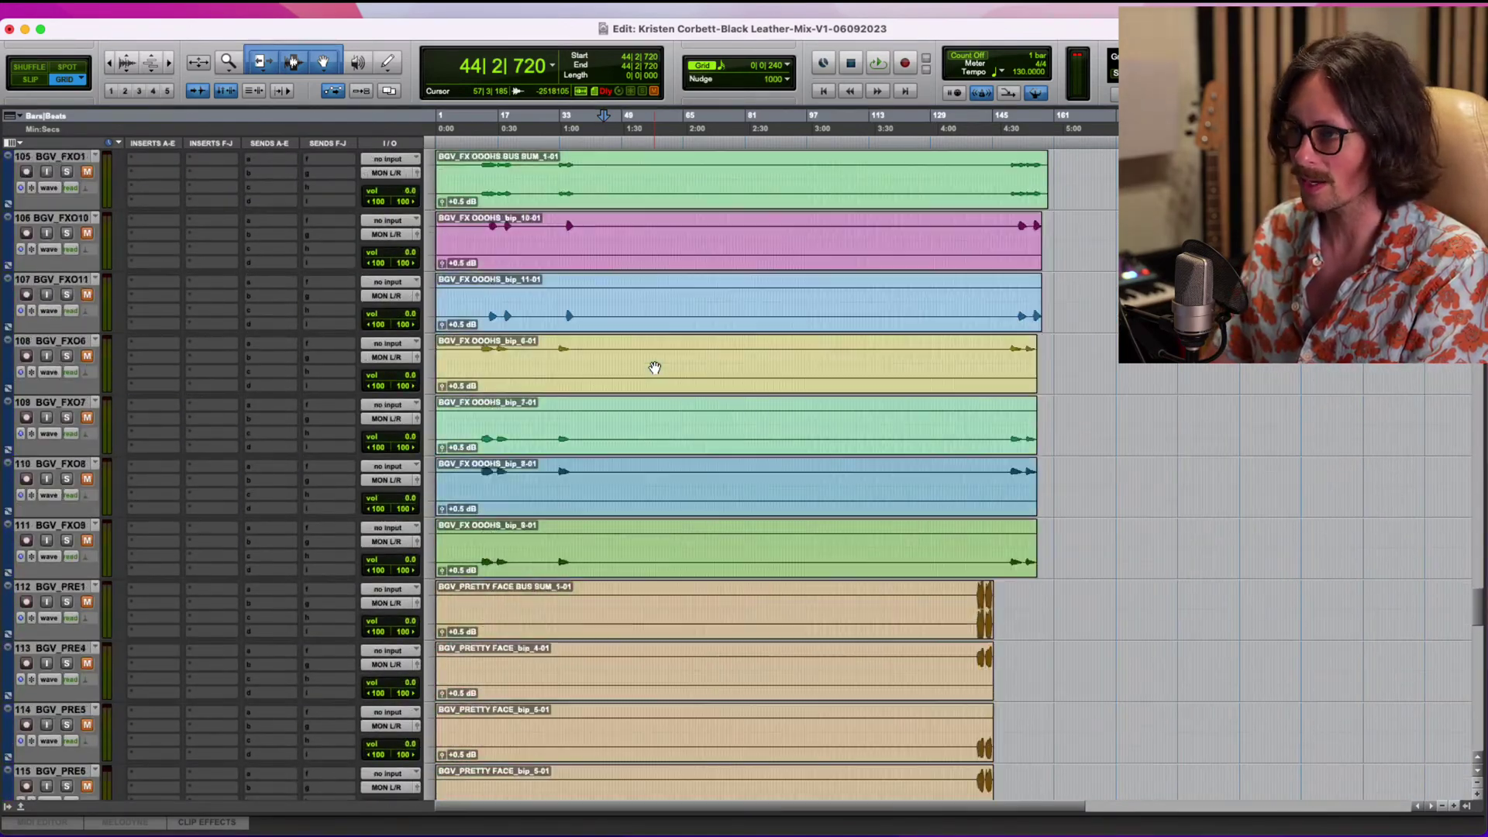
scroll(655, 367, down, 7)
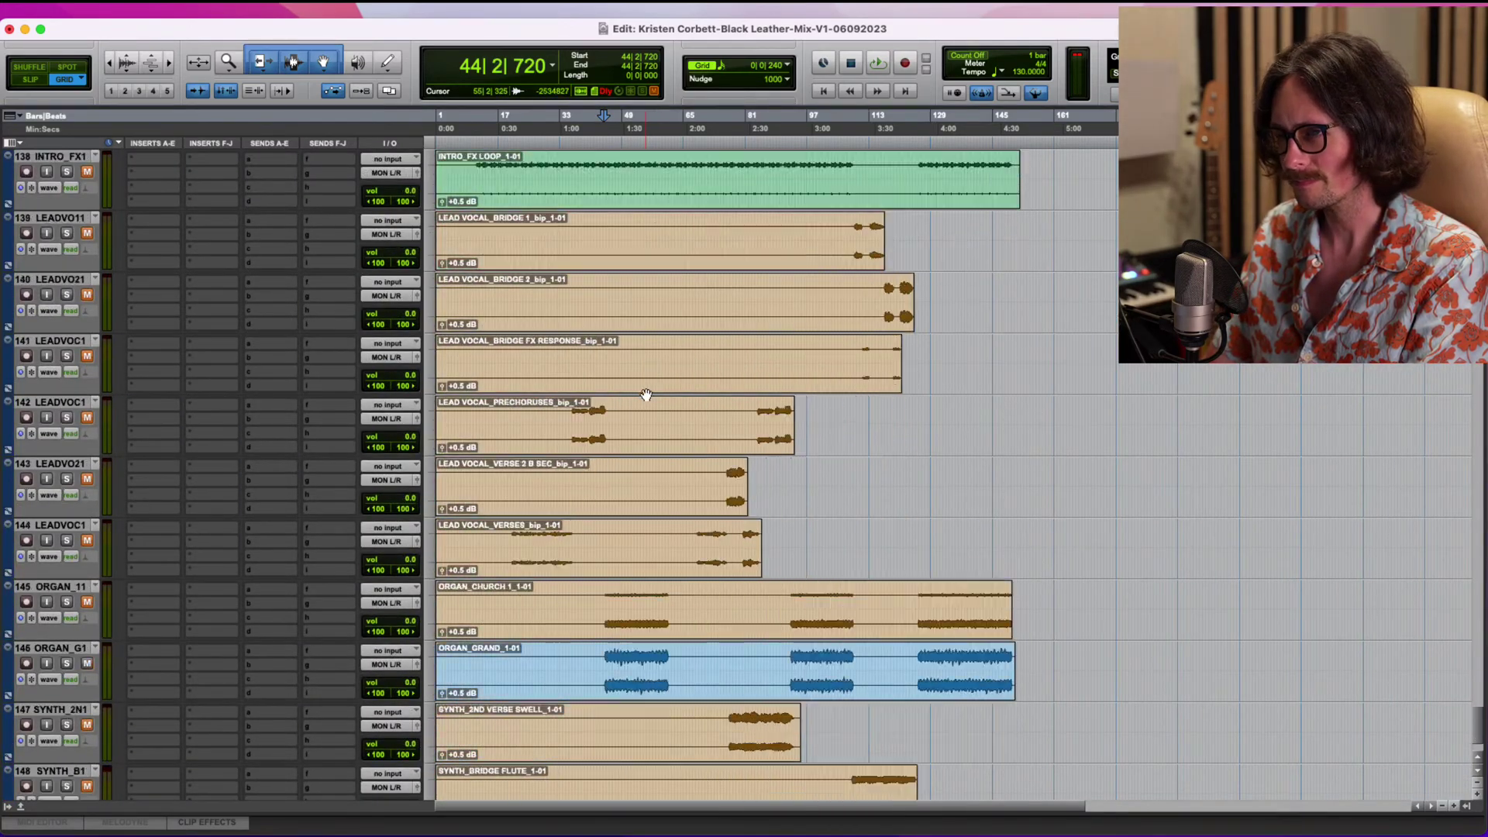
scroll(646, 396, down, 2)
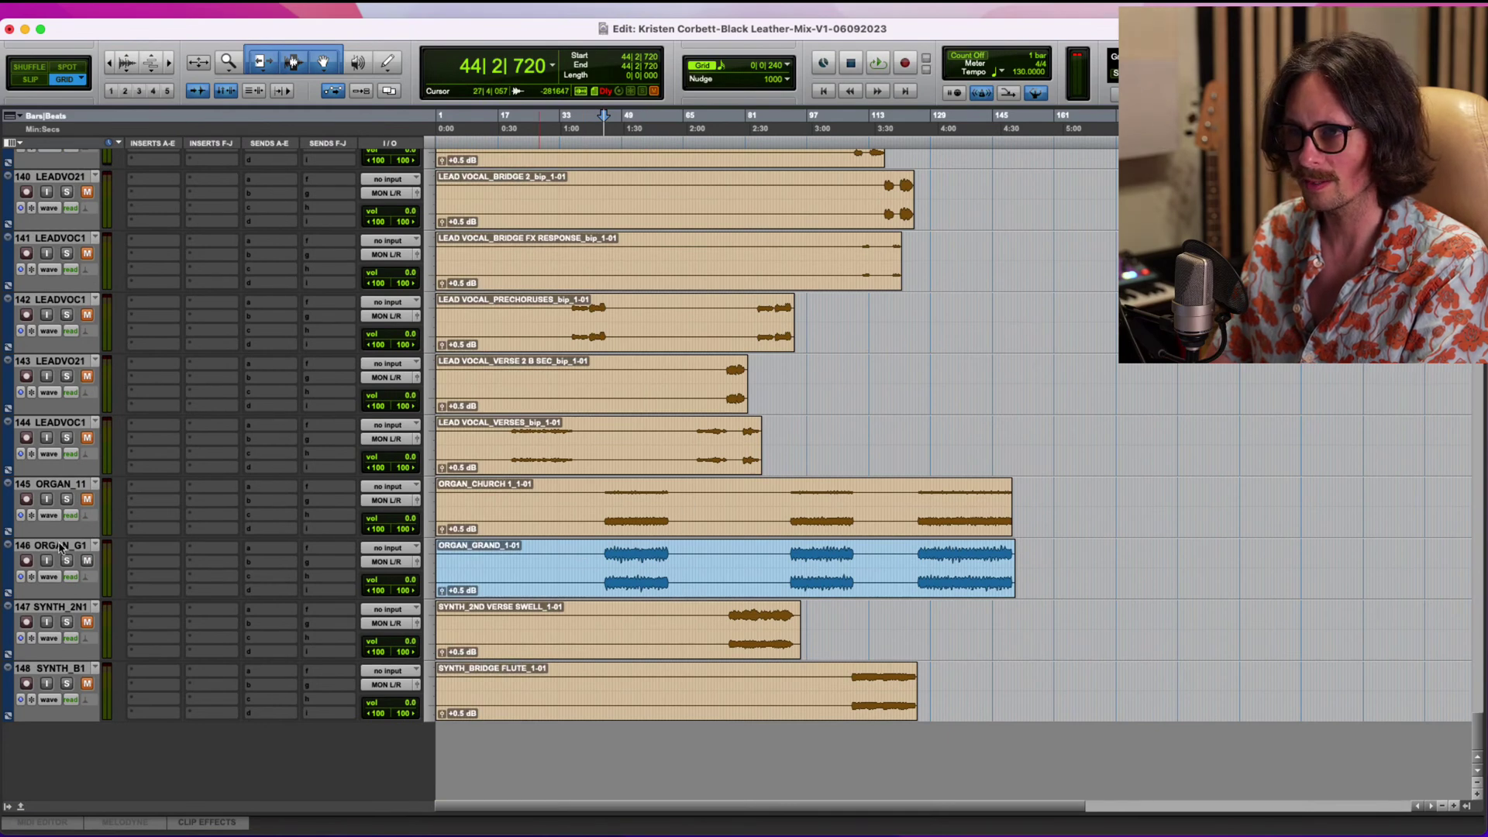
double_click(70, 547)
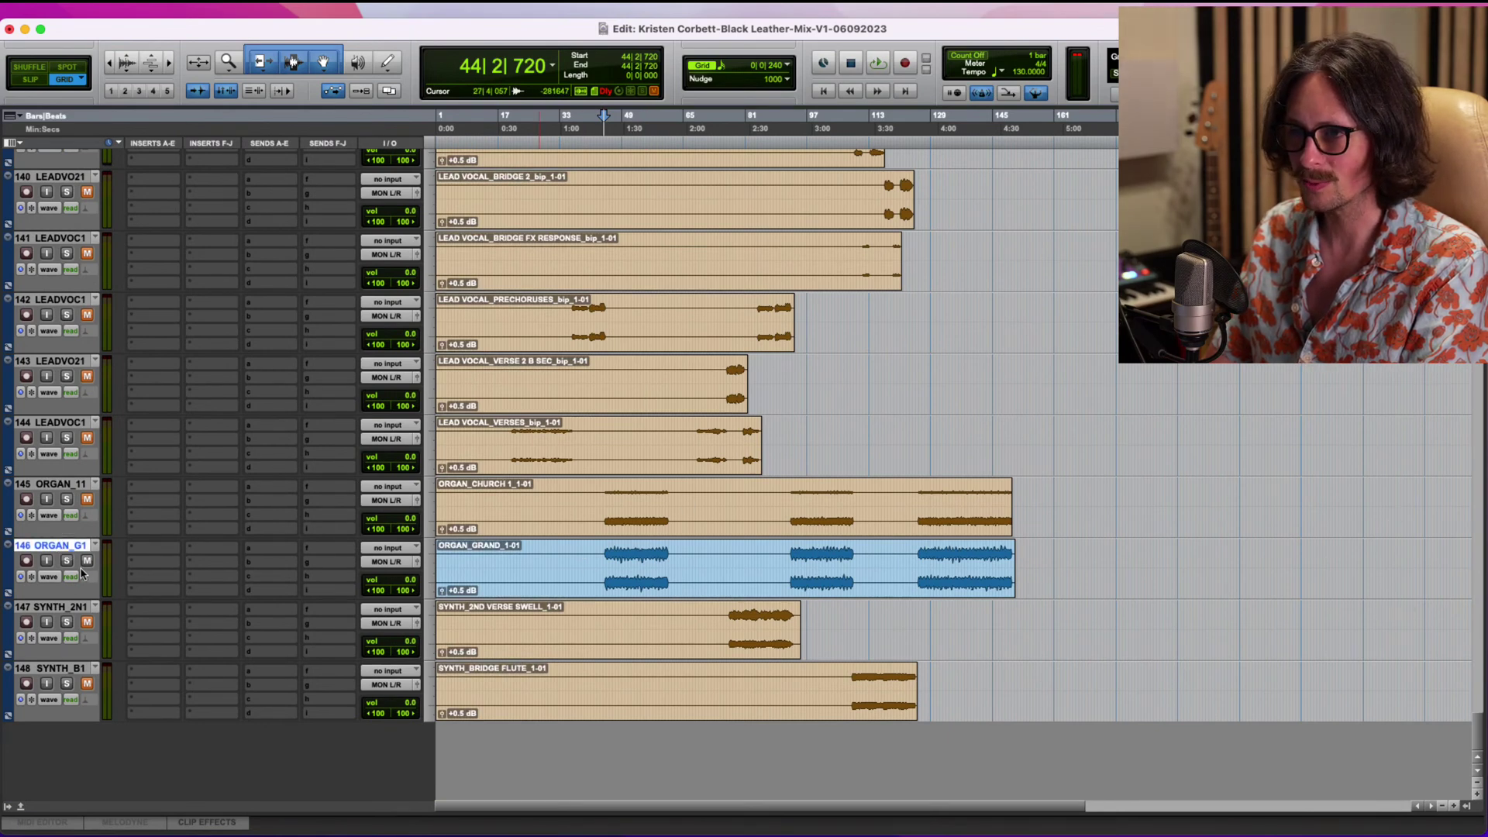
right_click(68, 547)
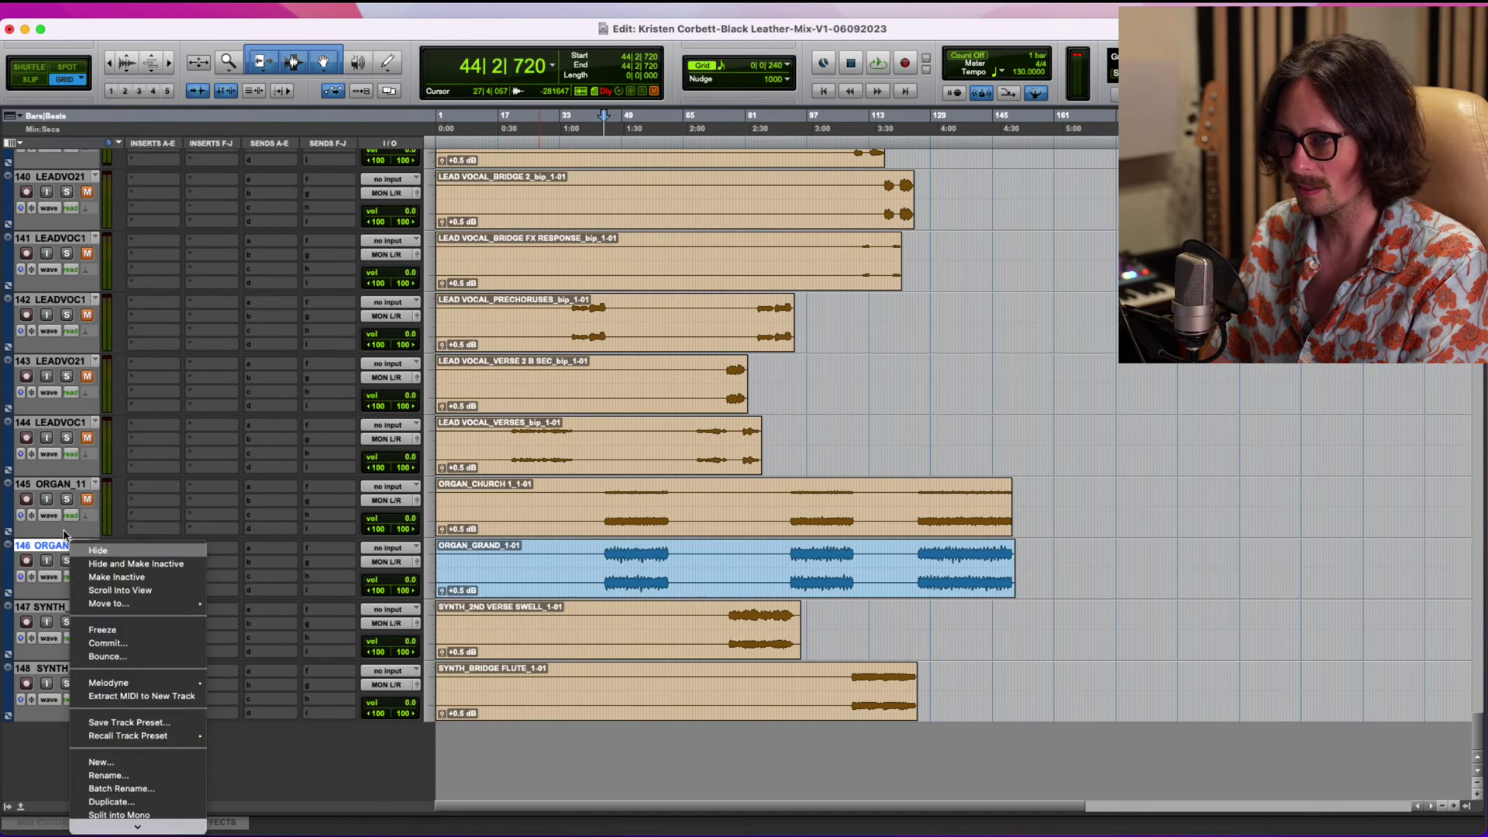
click(53, 548)
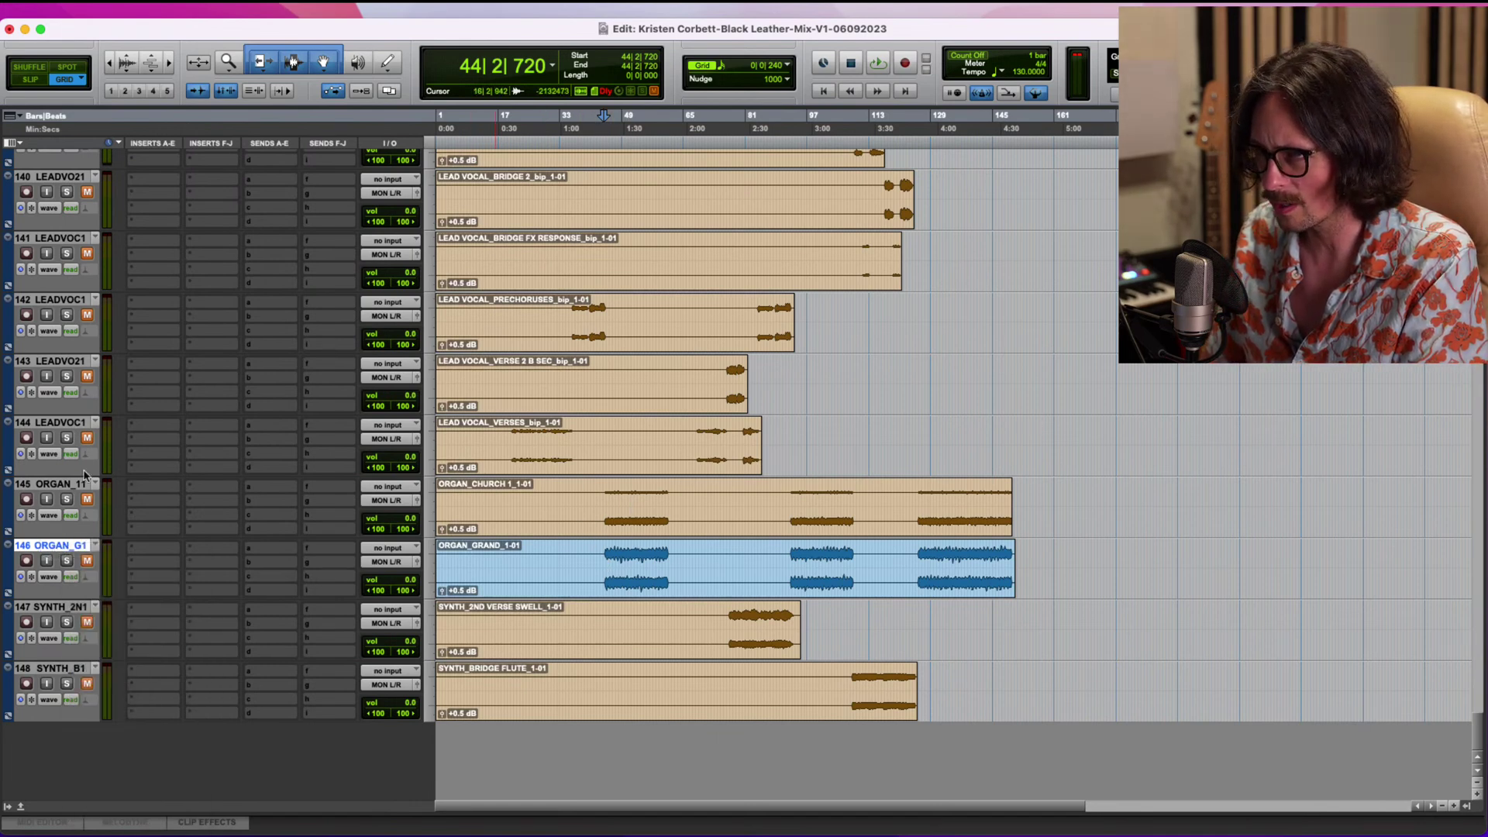
shift+click(75, 482)
right_click(74, 482)
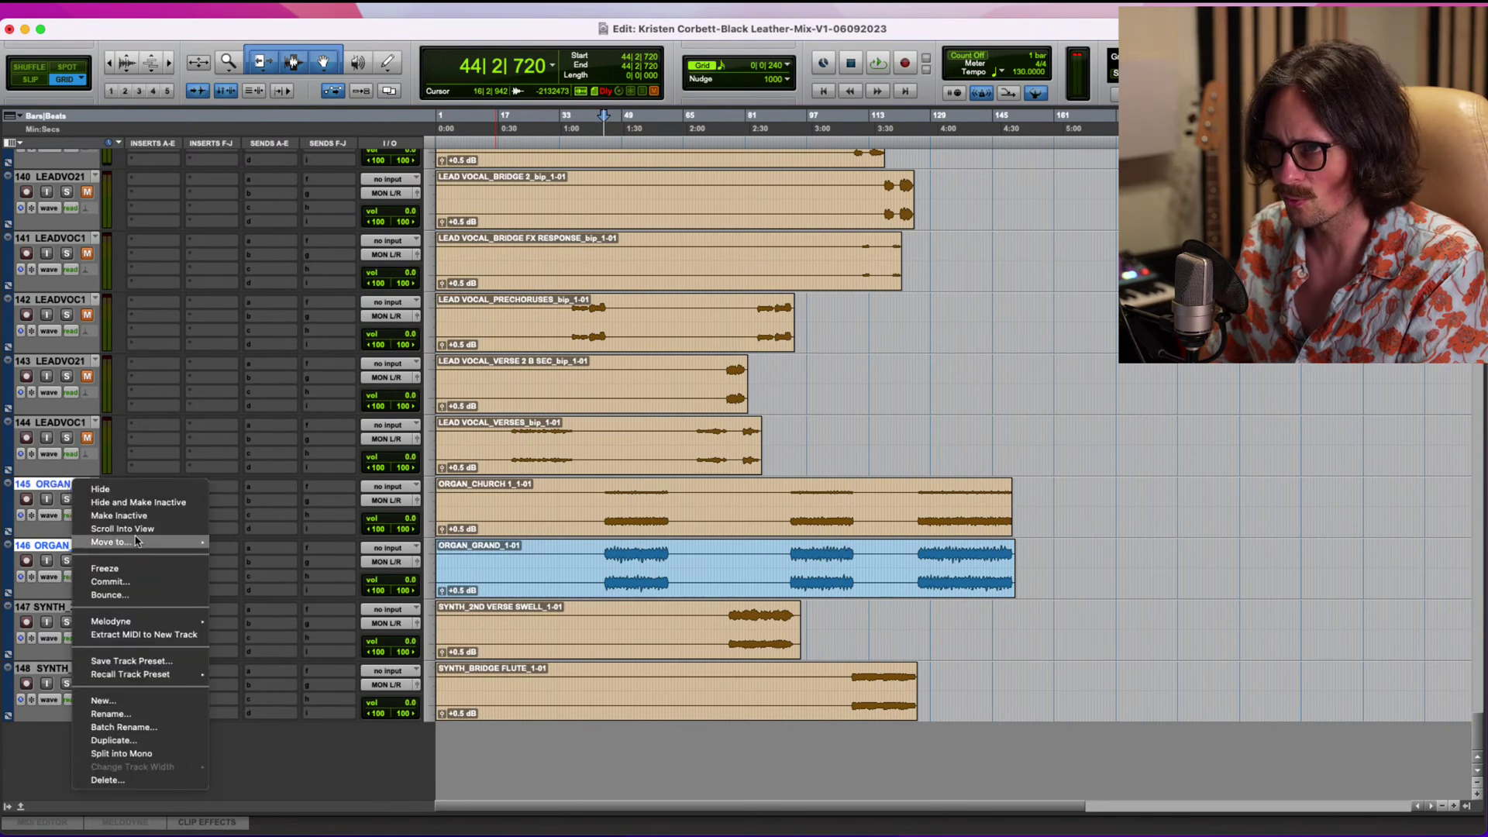
click(136, 504)
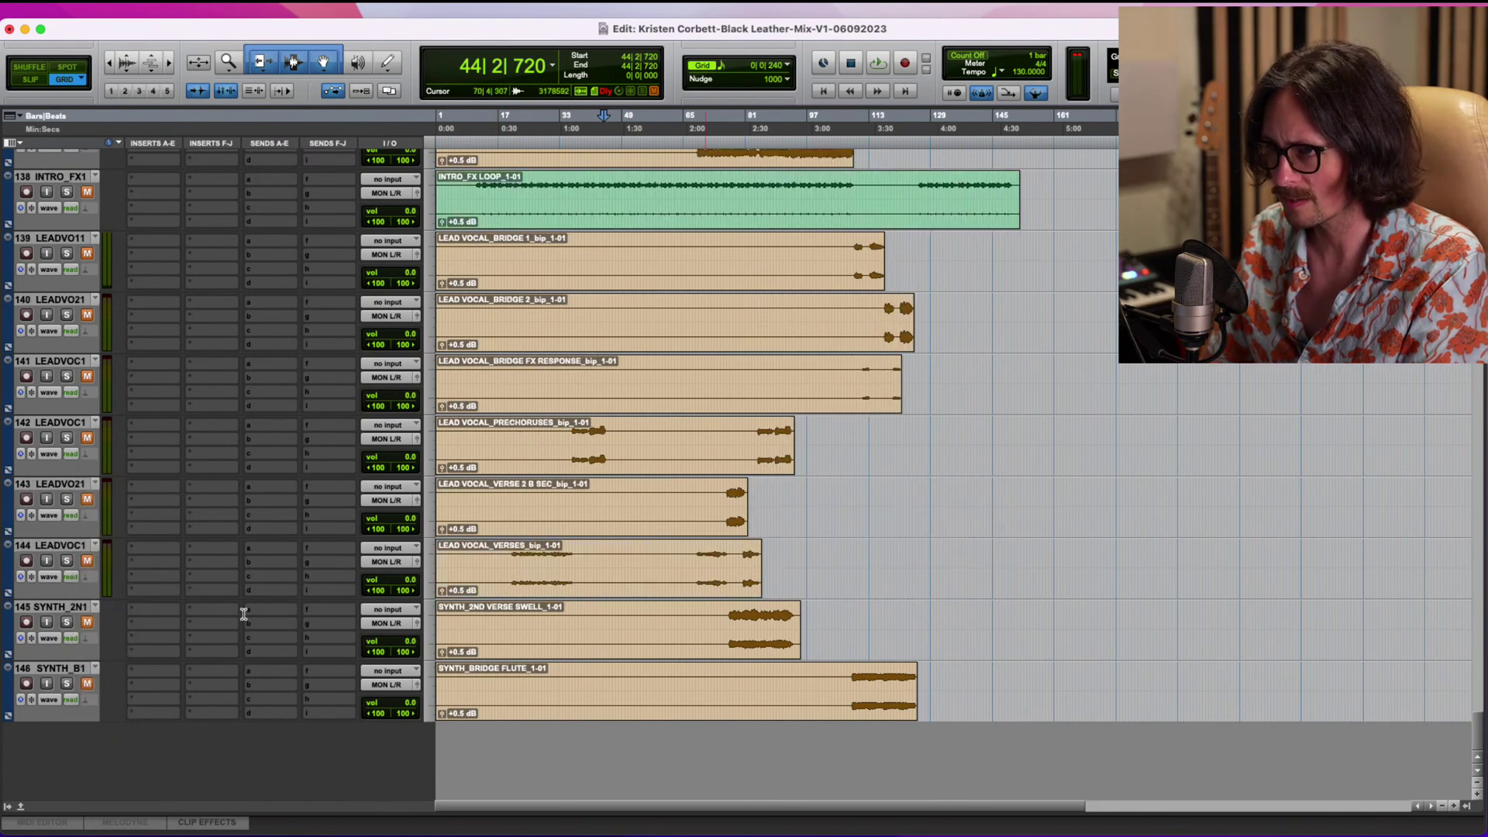
Move the intro FX loop track up among the instrument tracks, between AnlgSynthd2 and Horns.
click(573, 440)
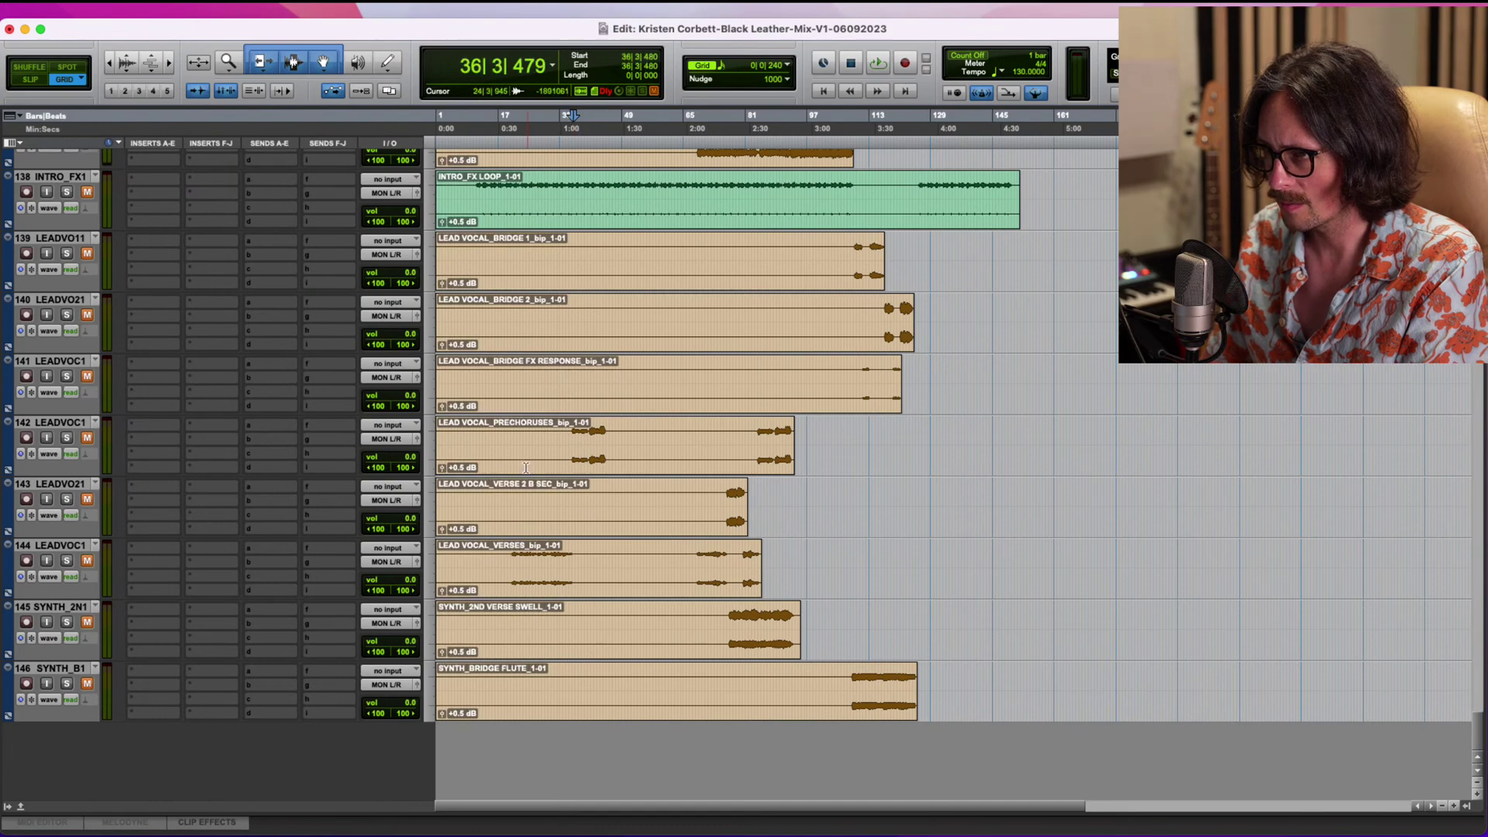
click(606, 440)
scroll(606, 440, up, 6)
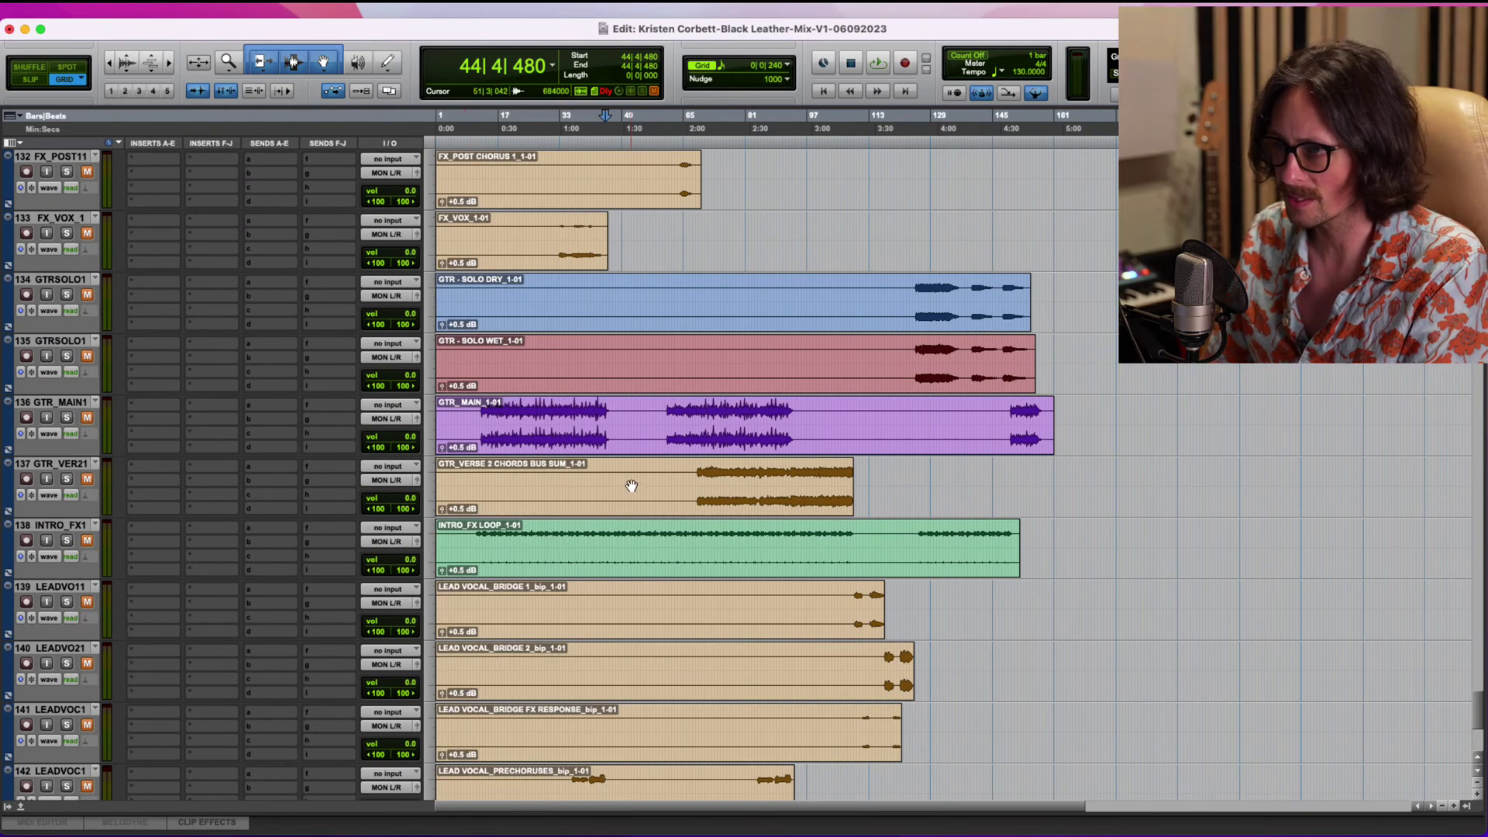
scroll(620, 441, up, 20)
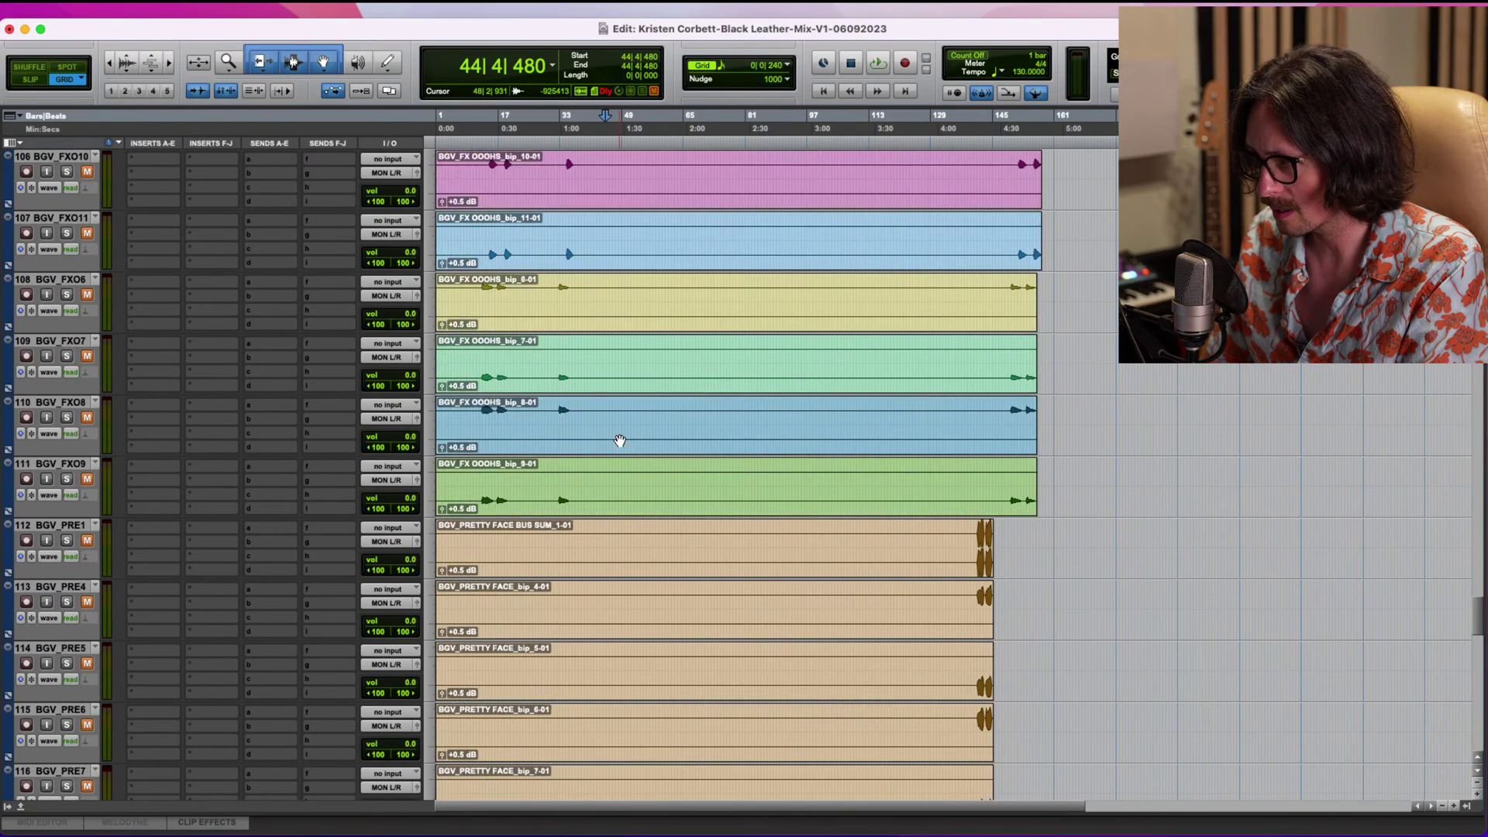
scroll(620, 441, up, 20)
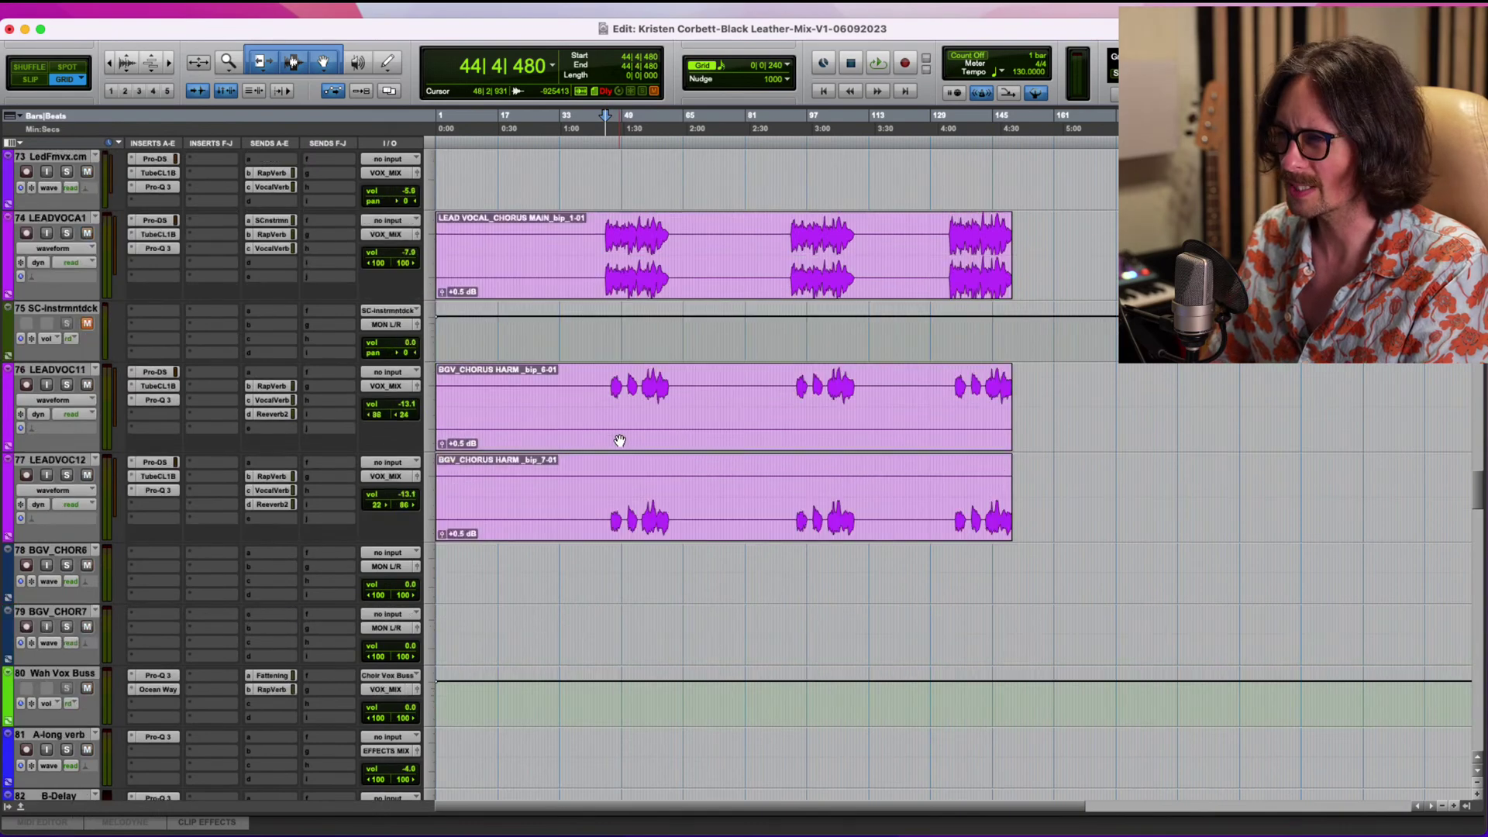
scroll(620, 440, down, 20)
scroll(609, 492, down, 10)
drag(51, 466, 89, 527)
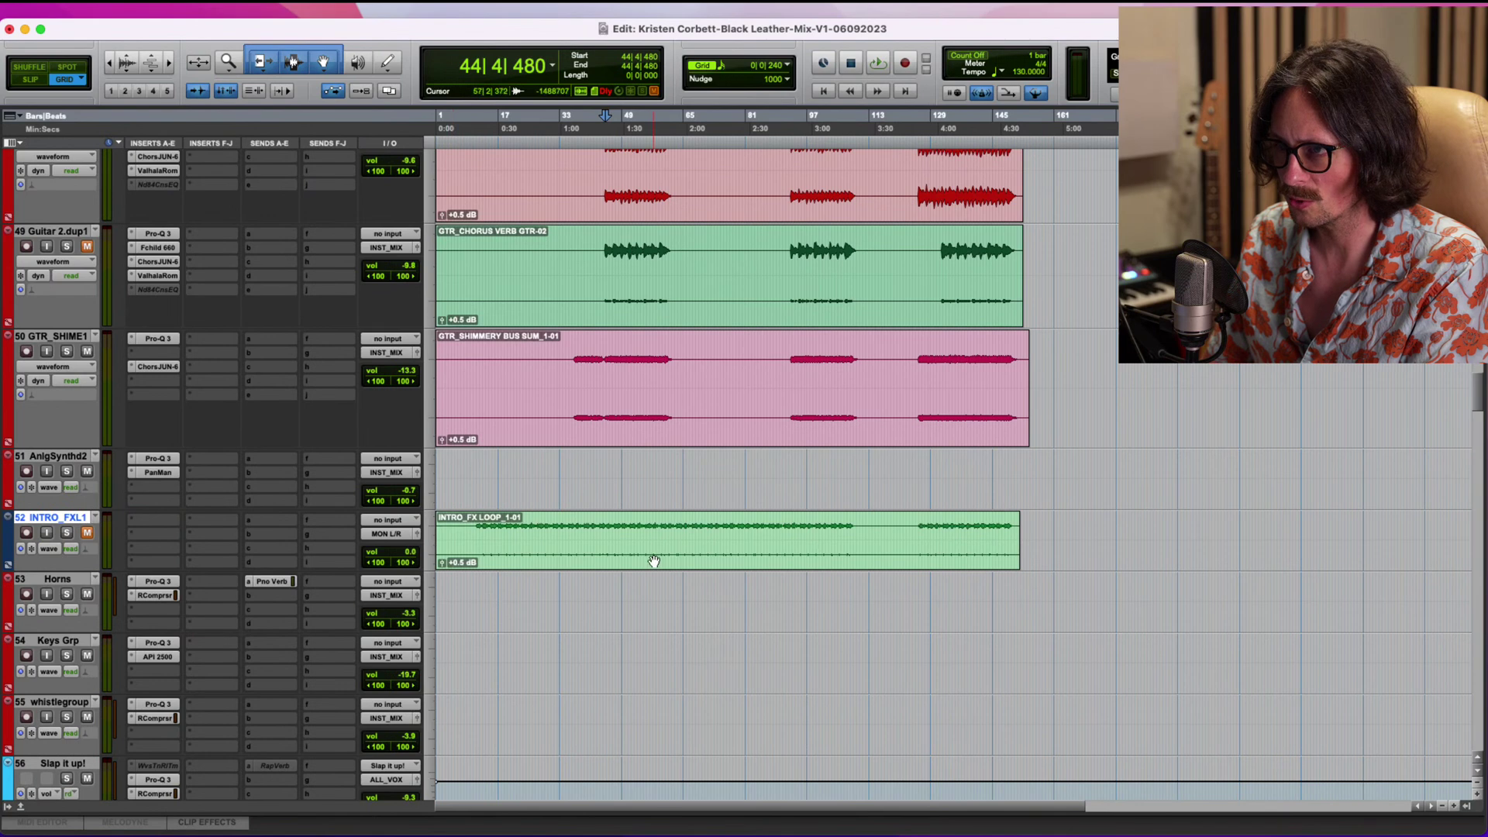
Solo the intro FX loop track and audition it from bar 37.
click(573, 514)
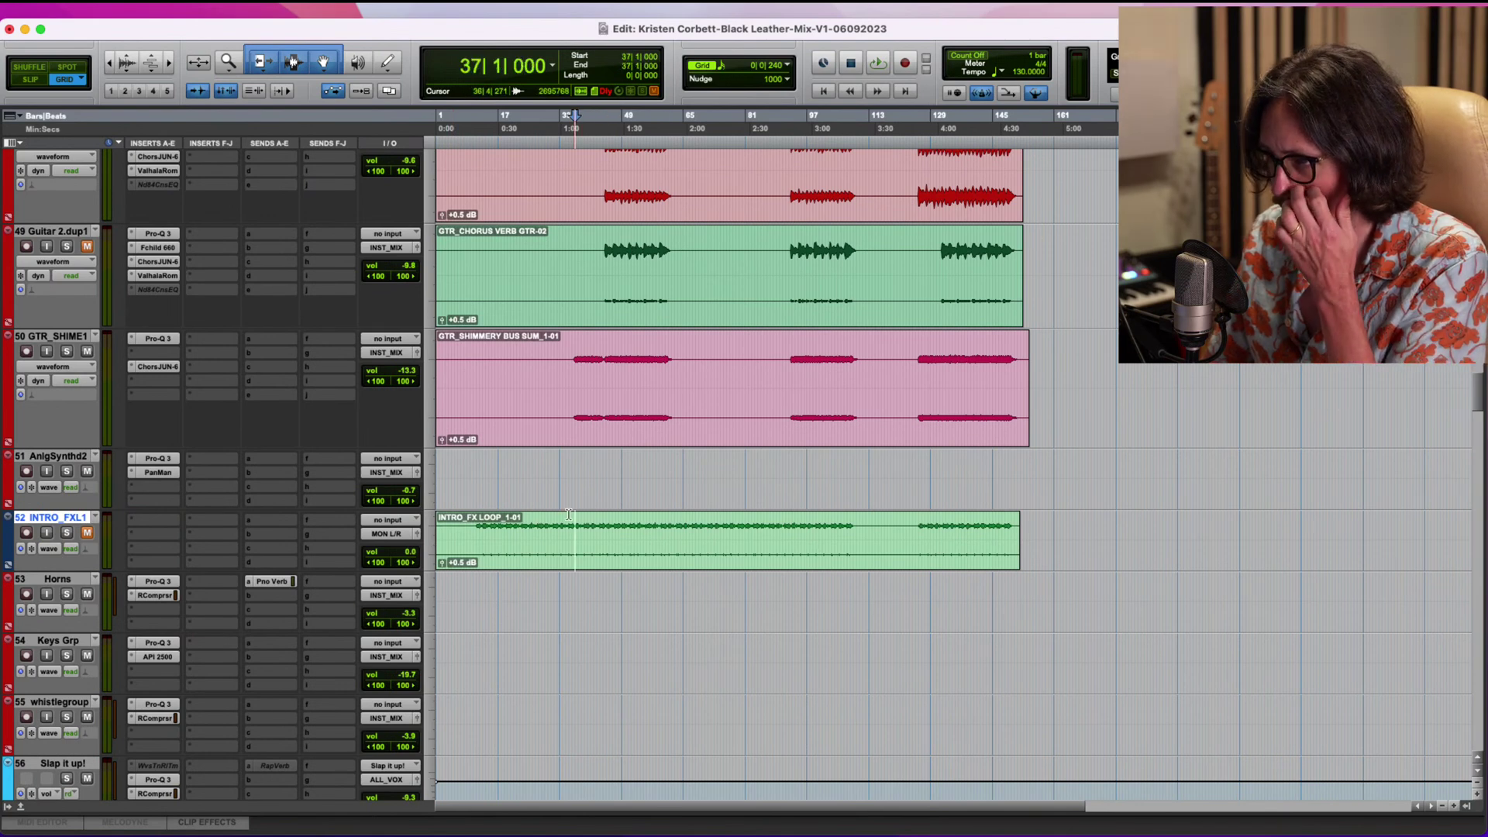
click(69, 534)
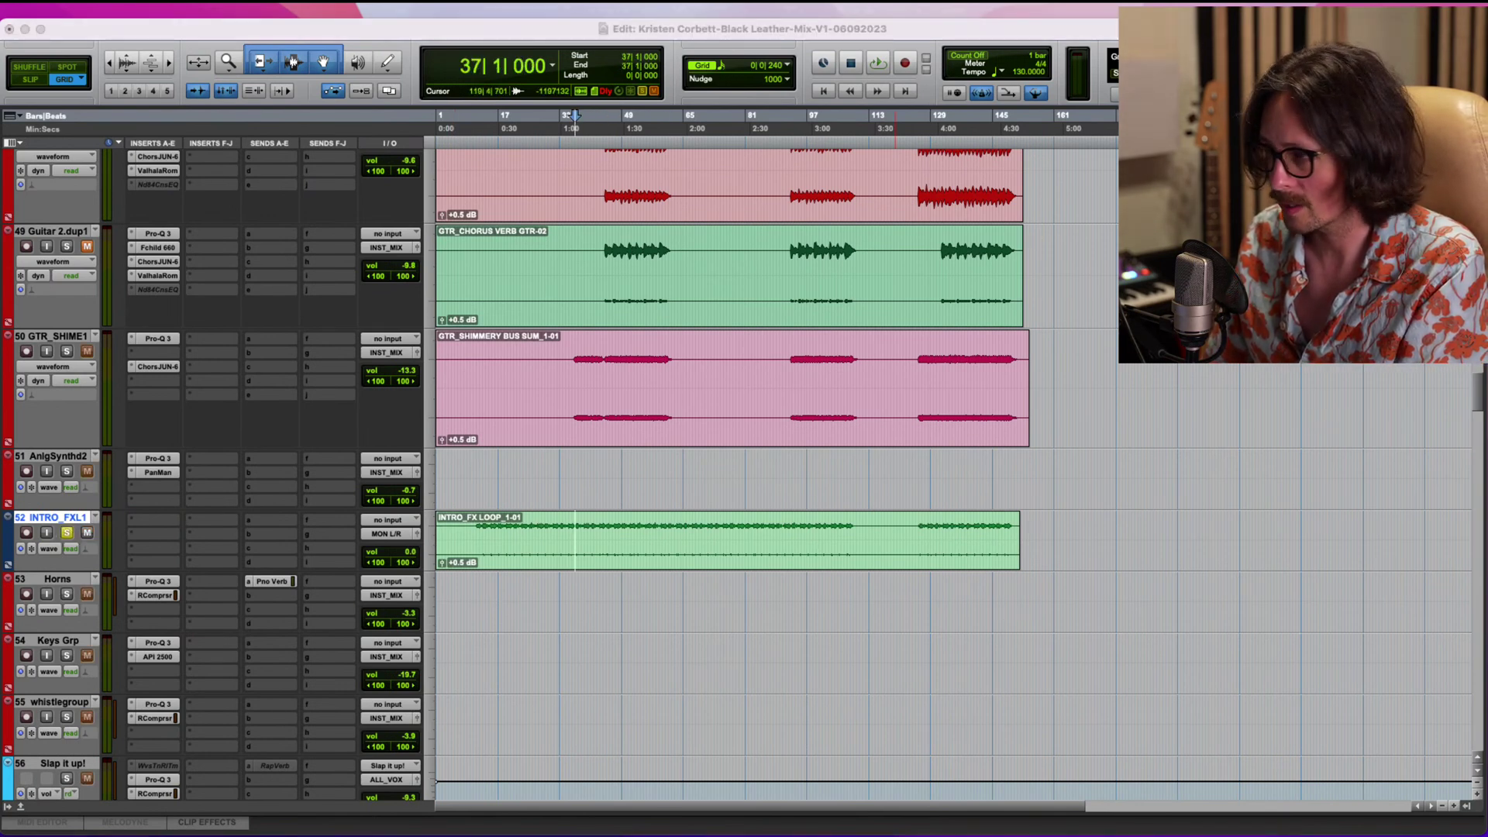
key(space)
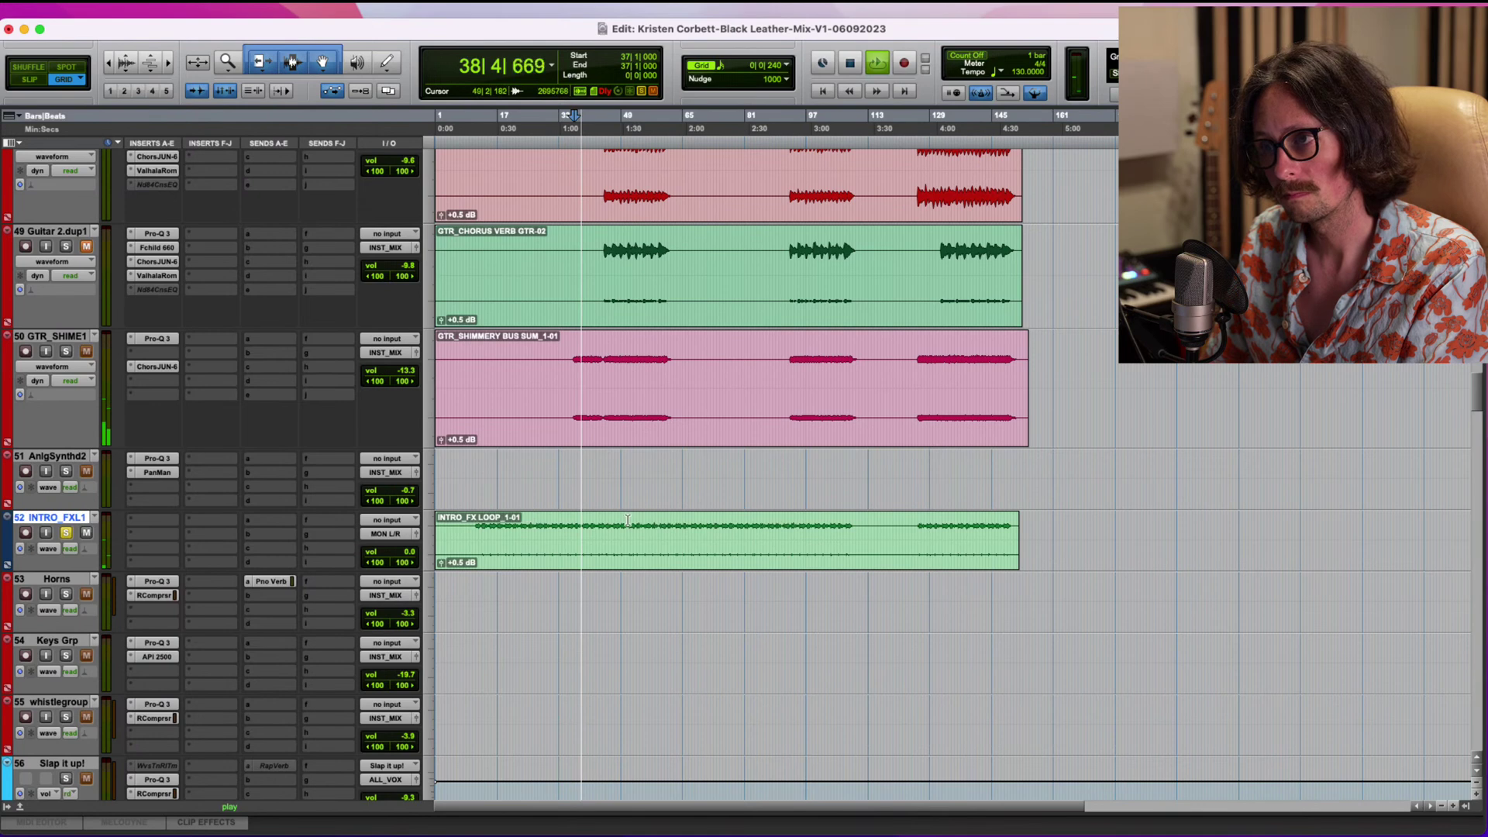
key(space)
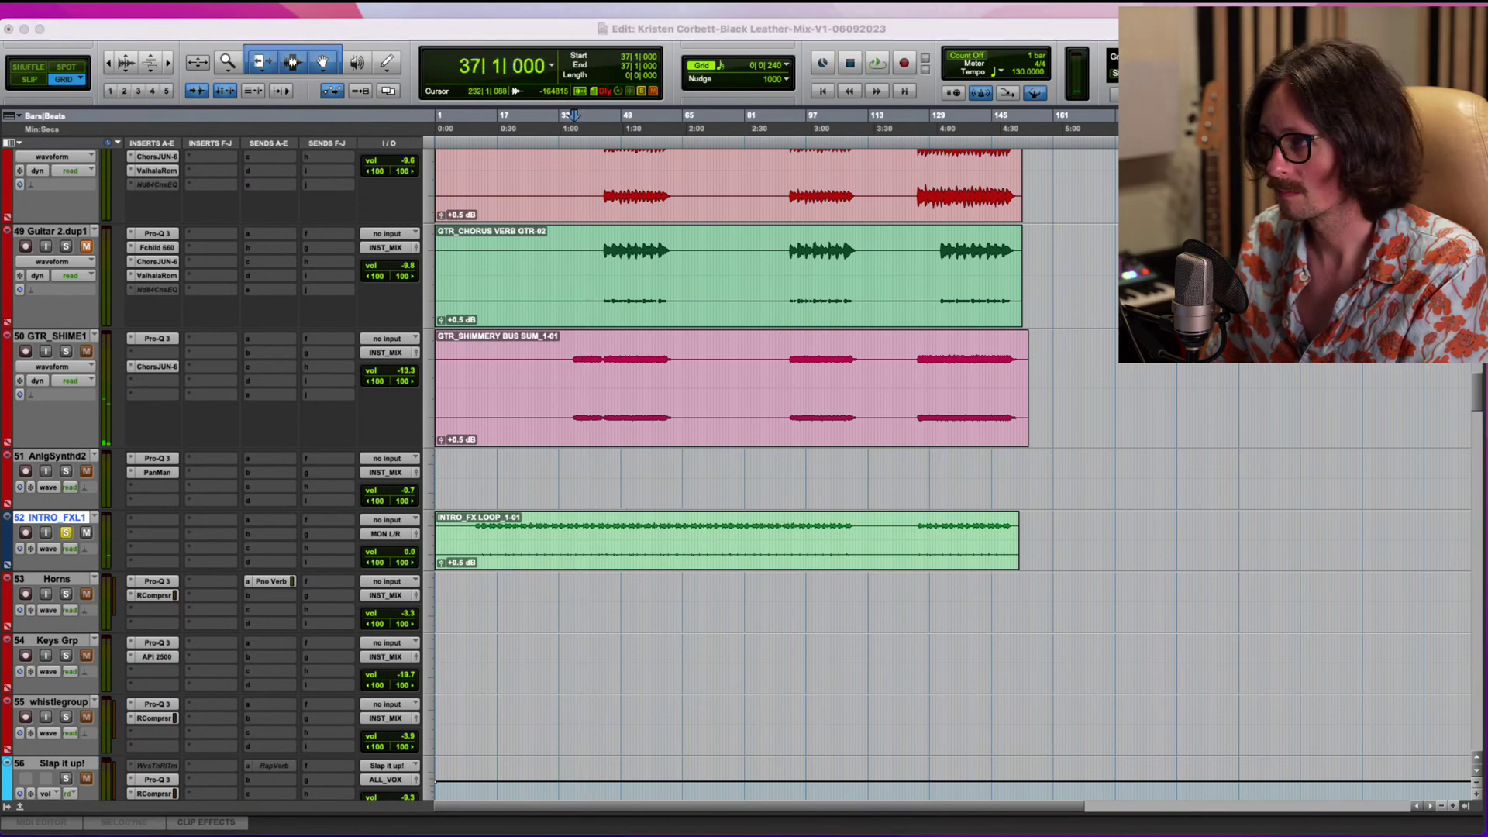
click(874, 34)
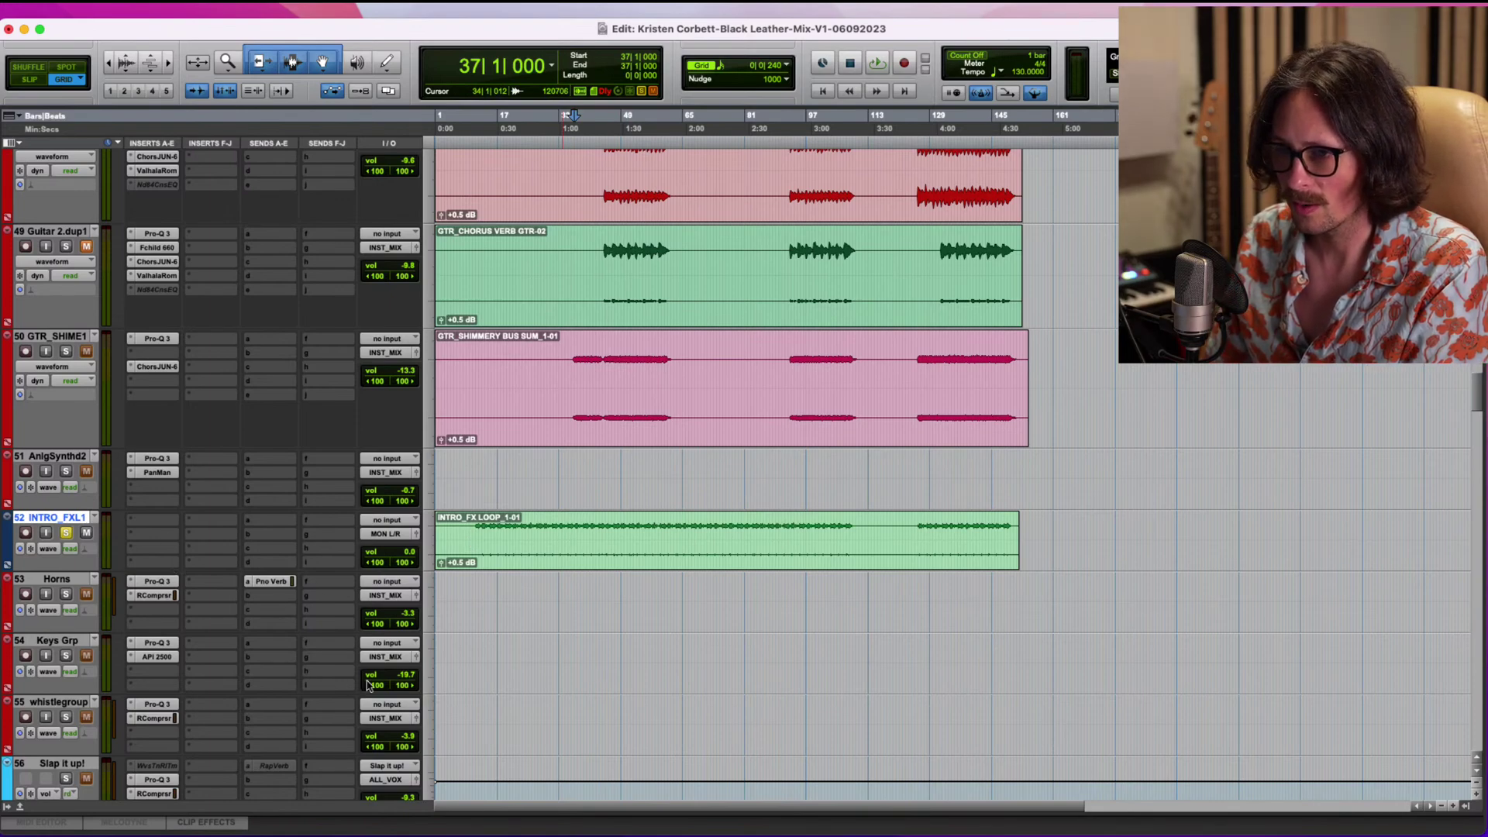
Move the INTRO_FX LOOP clip onto the Keys Grp track and solo that track instead of the original.
scroll(353, 685, down, 3)
drag(610, 373, 589, 496)
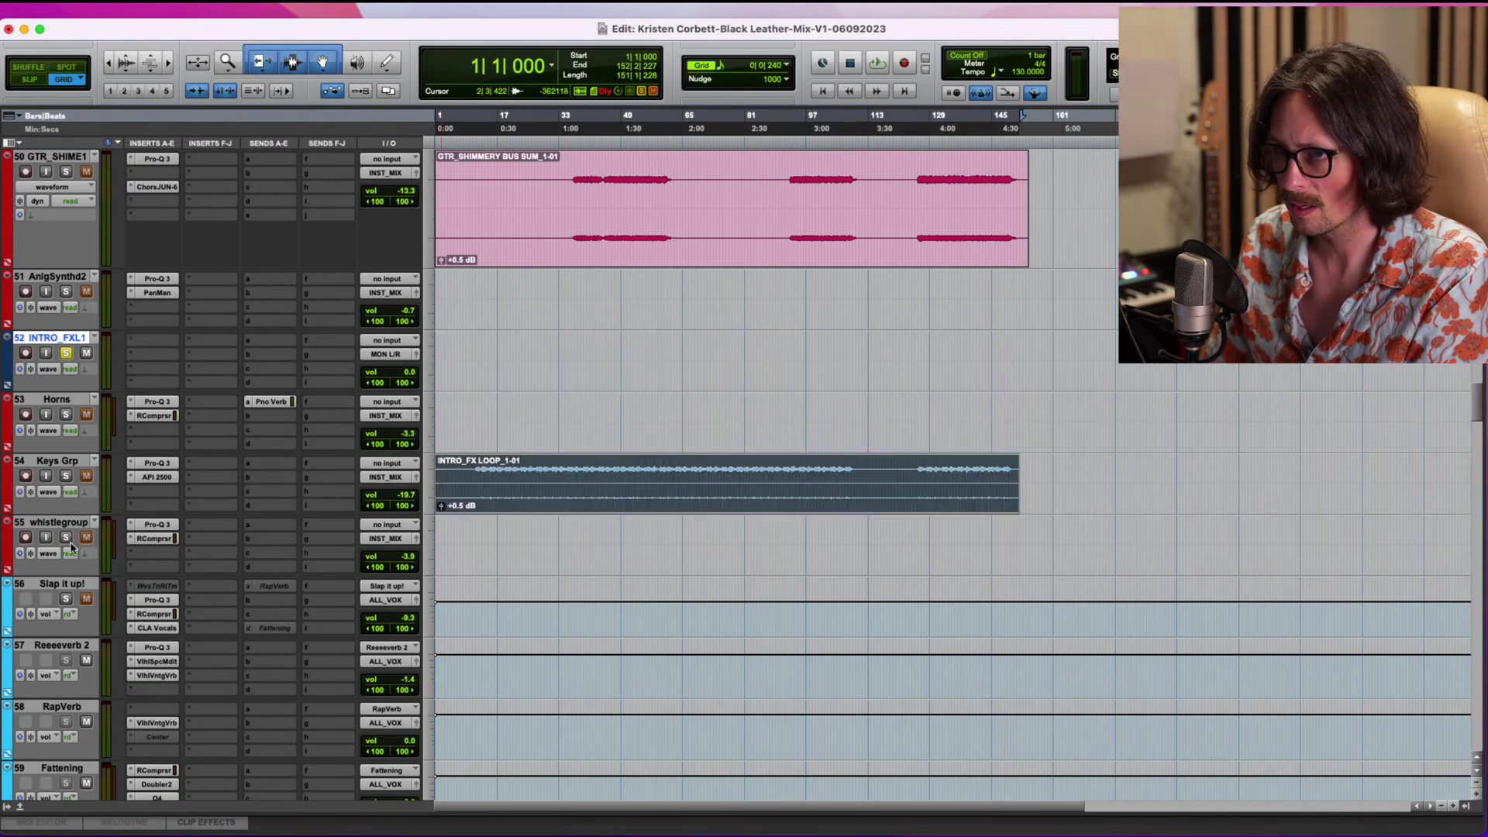
click(65, 463)
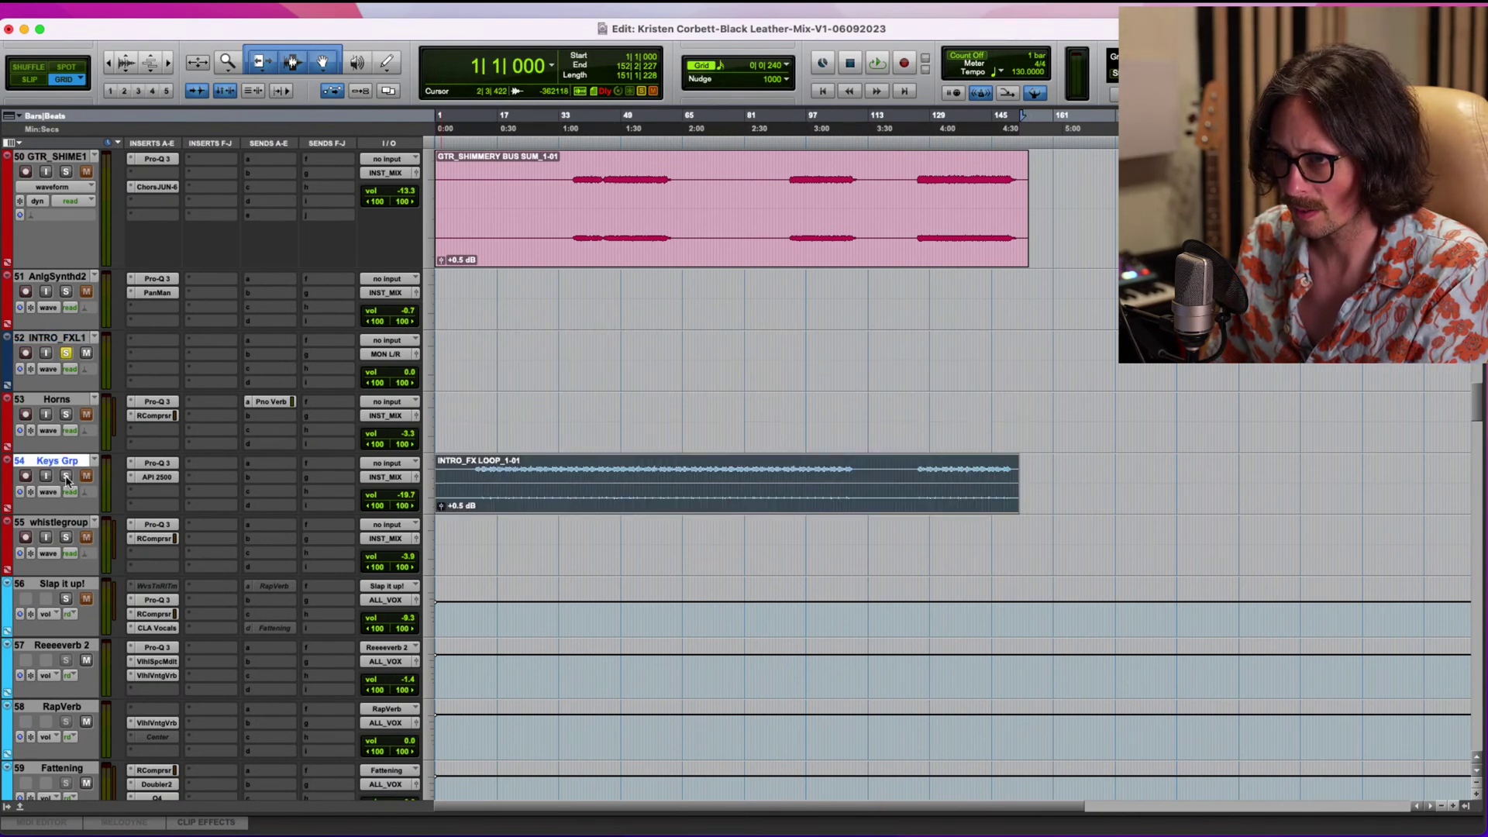
Play the soloed Keys Grp from about bar 57 and make the midrange dip in its Pro-Q 3 shallower.
click(653, 469)
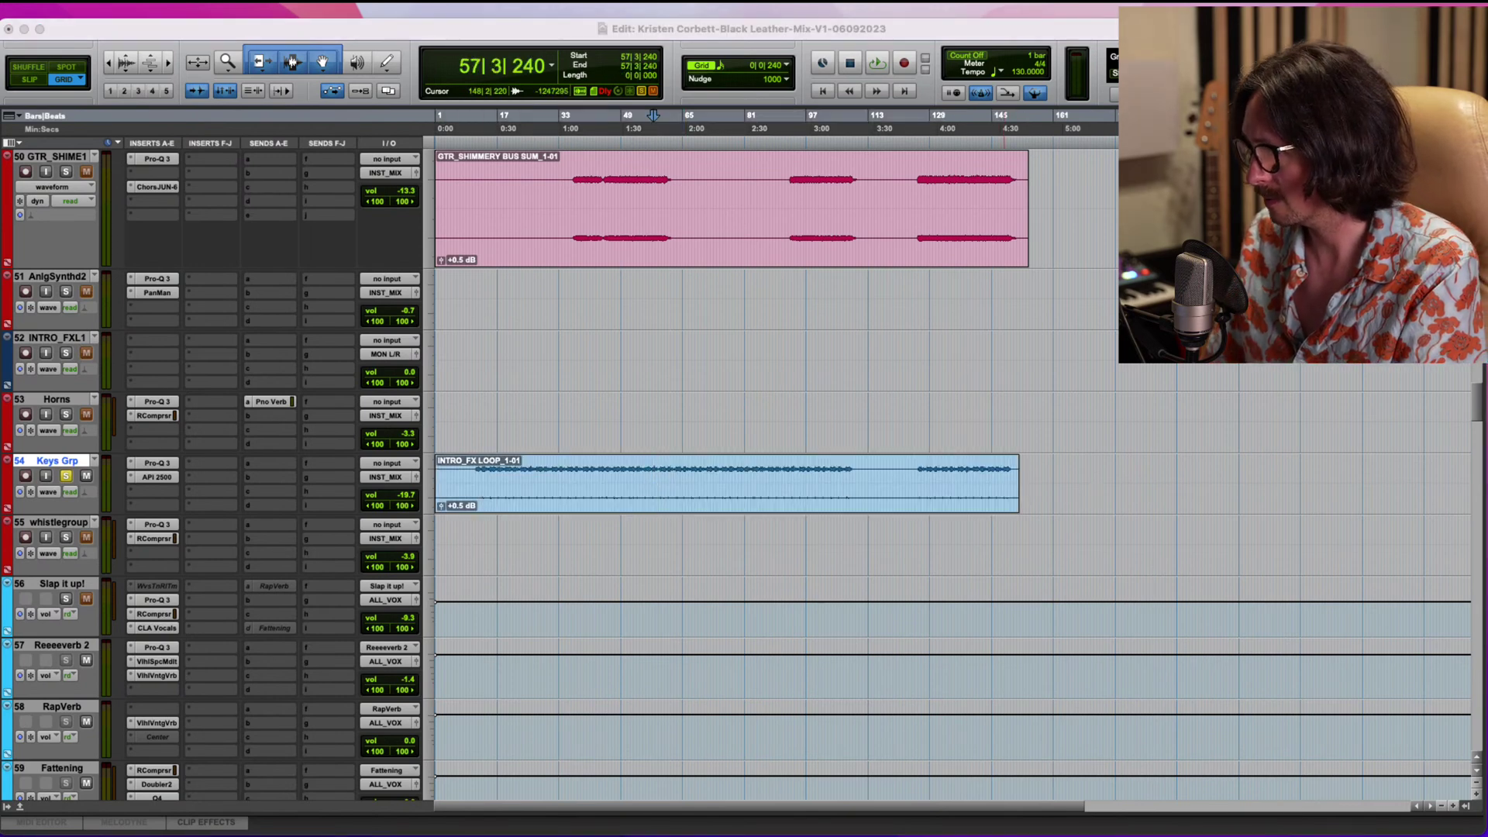
key(space)
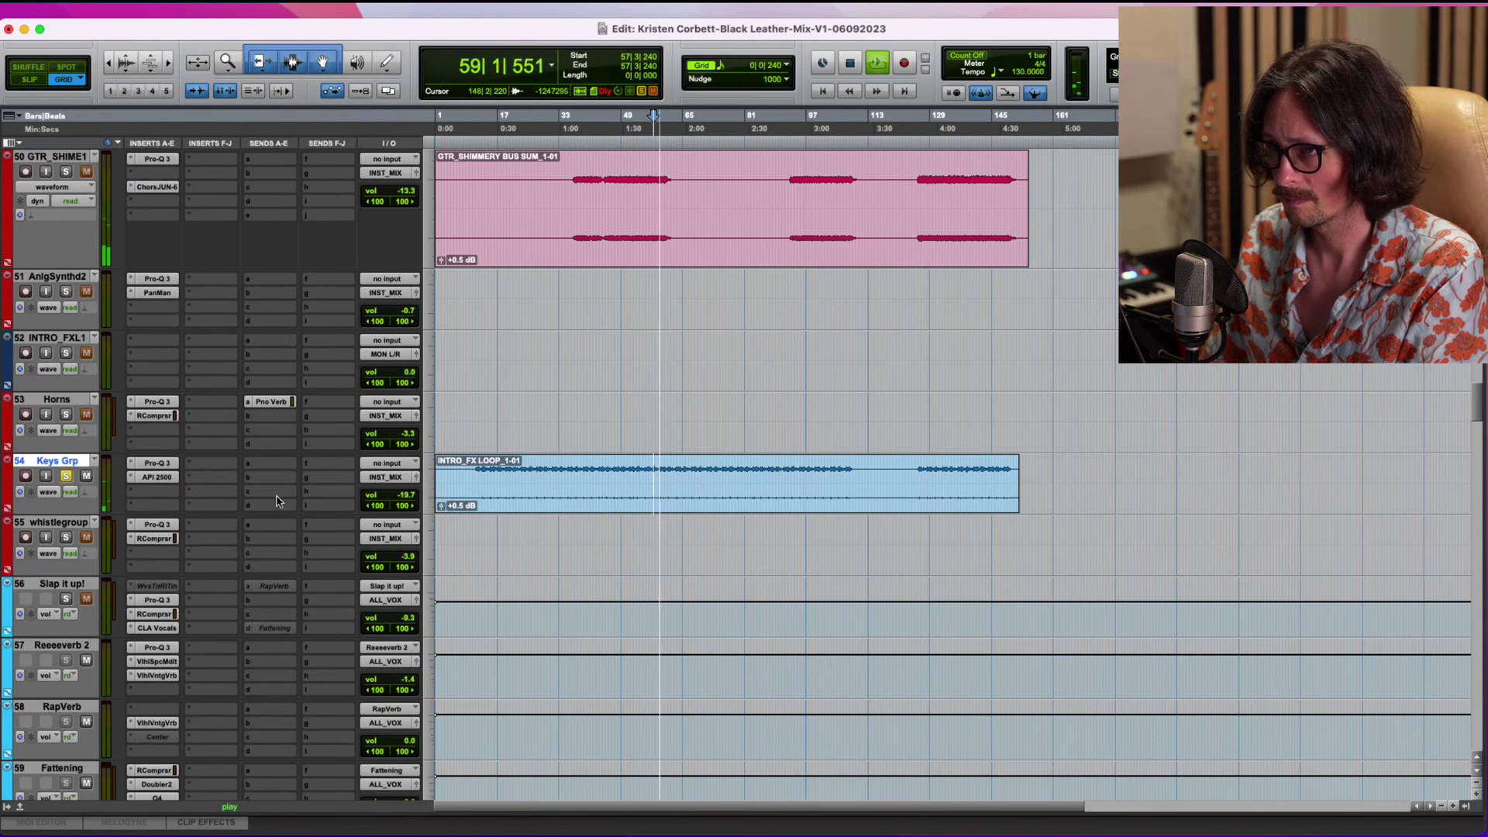
click(157, 463)
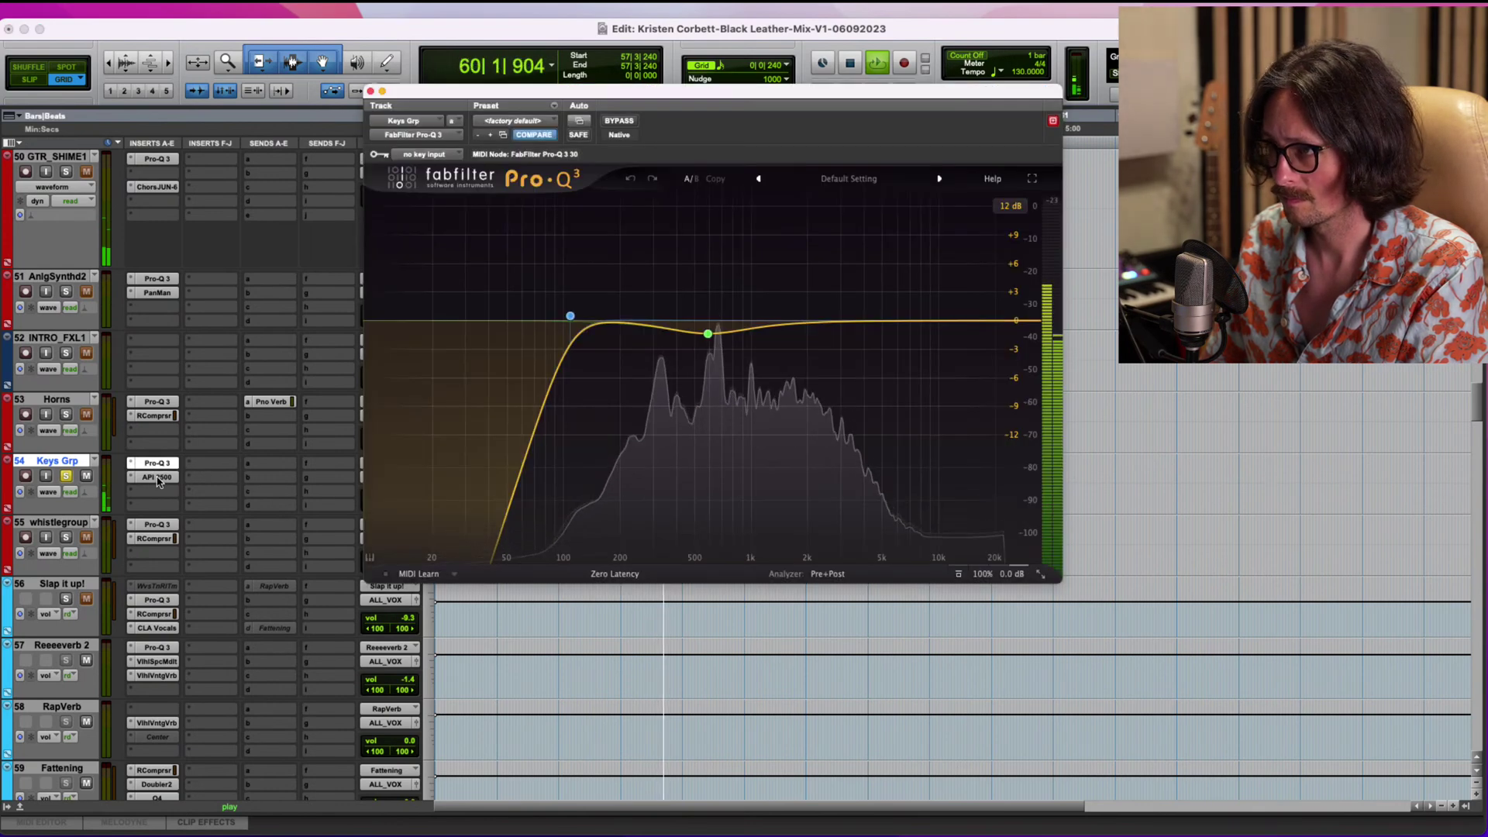
drag(712, 338, 721, 329)
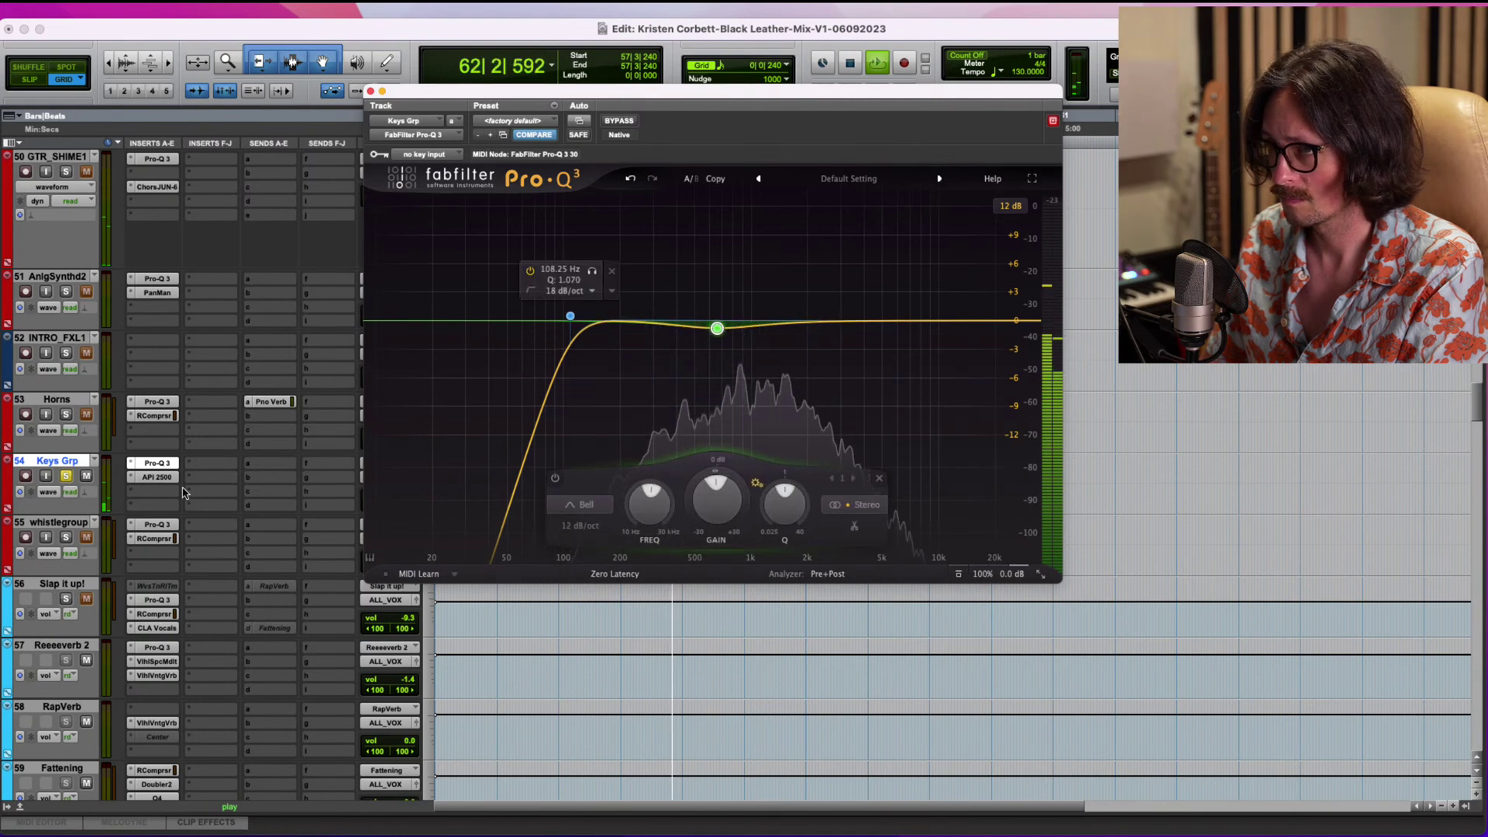
Add a 30 dB/oct high cut around 4.3 kHz to the Keys Grp EQ and make its midrange dip shallower.
drag(1018, 324, 870, 322)
click(888, 295)
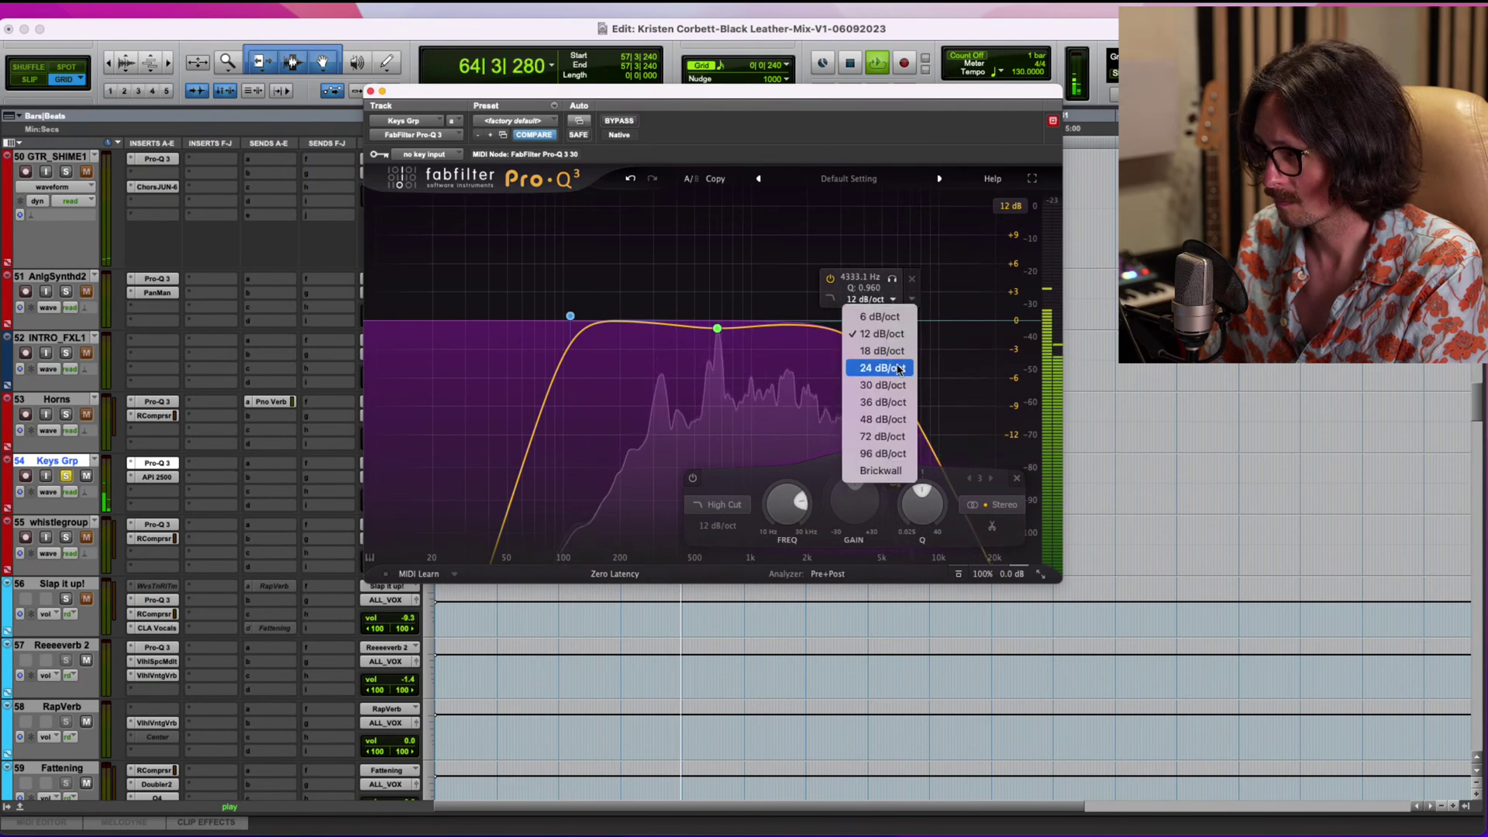
click(875, 381)
drag(872, 324, 873, 327)
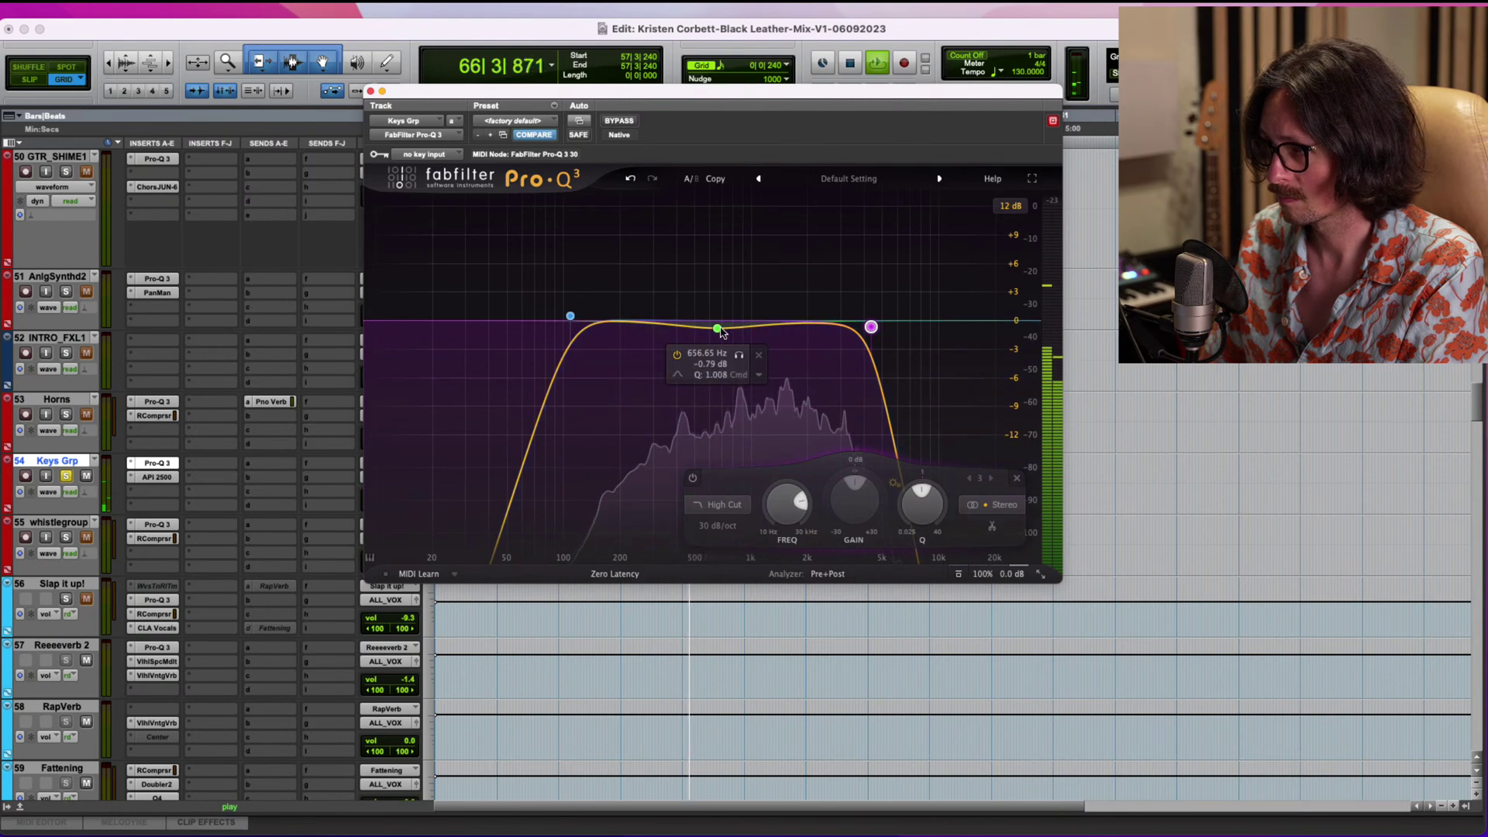
drag(717, 329, 724, 324)
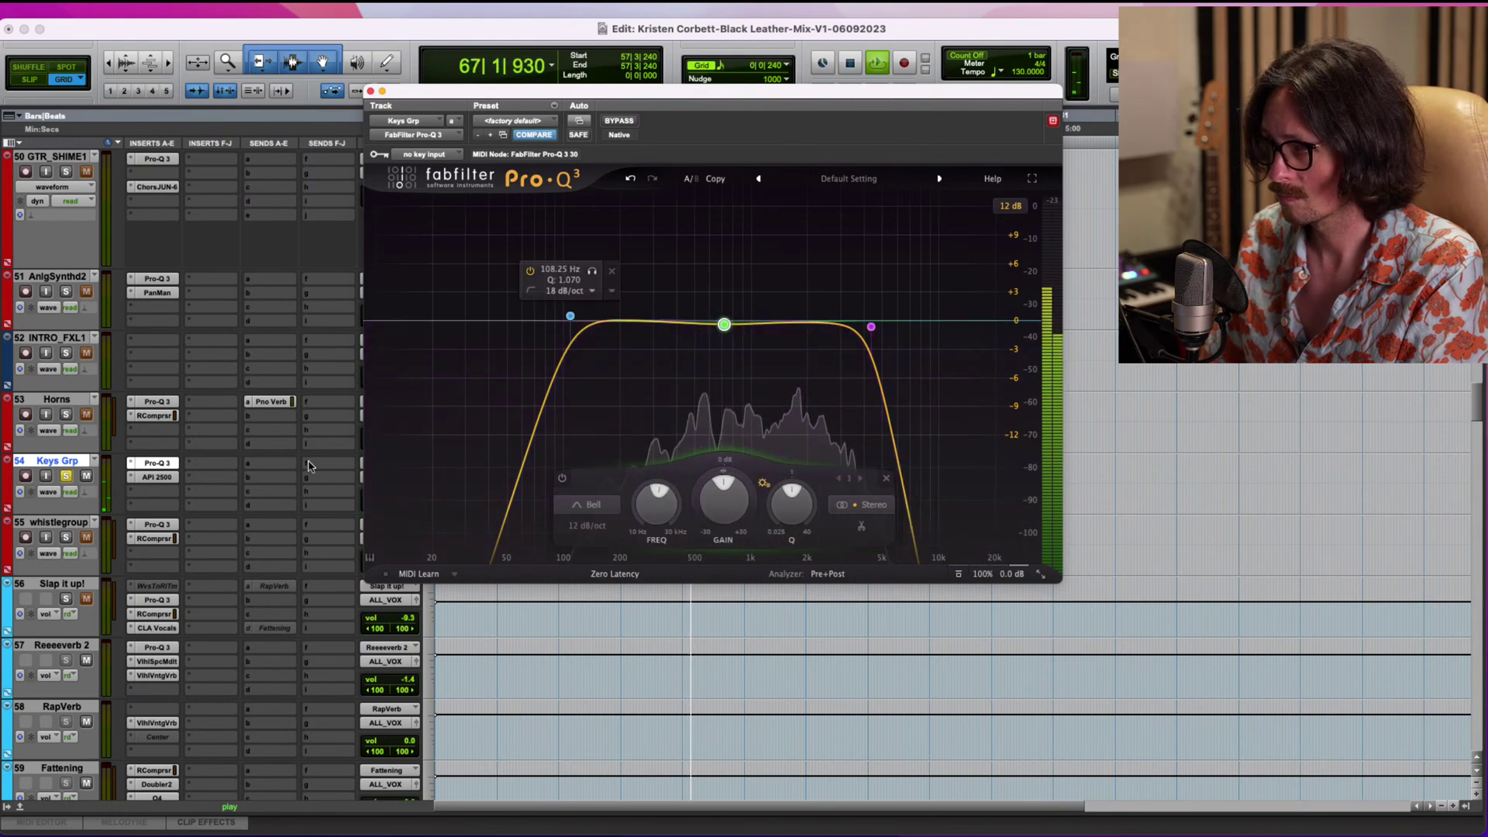
click(370, 91)
key(space)
Narrow the Keys Grp panning to about 86 on both sides and unsolo the track to hear it in the mix.
key(super+Tab)
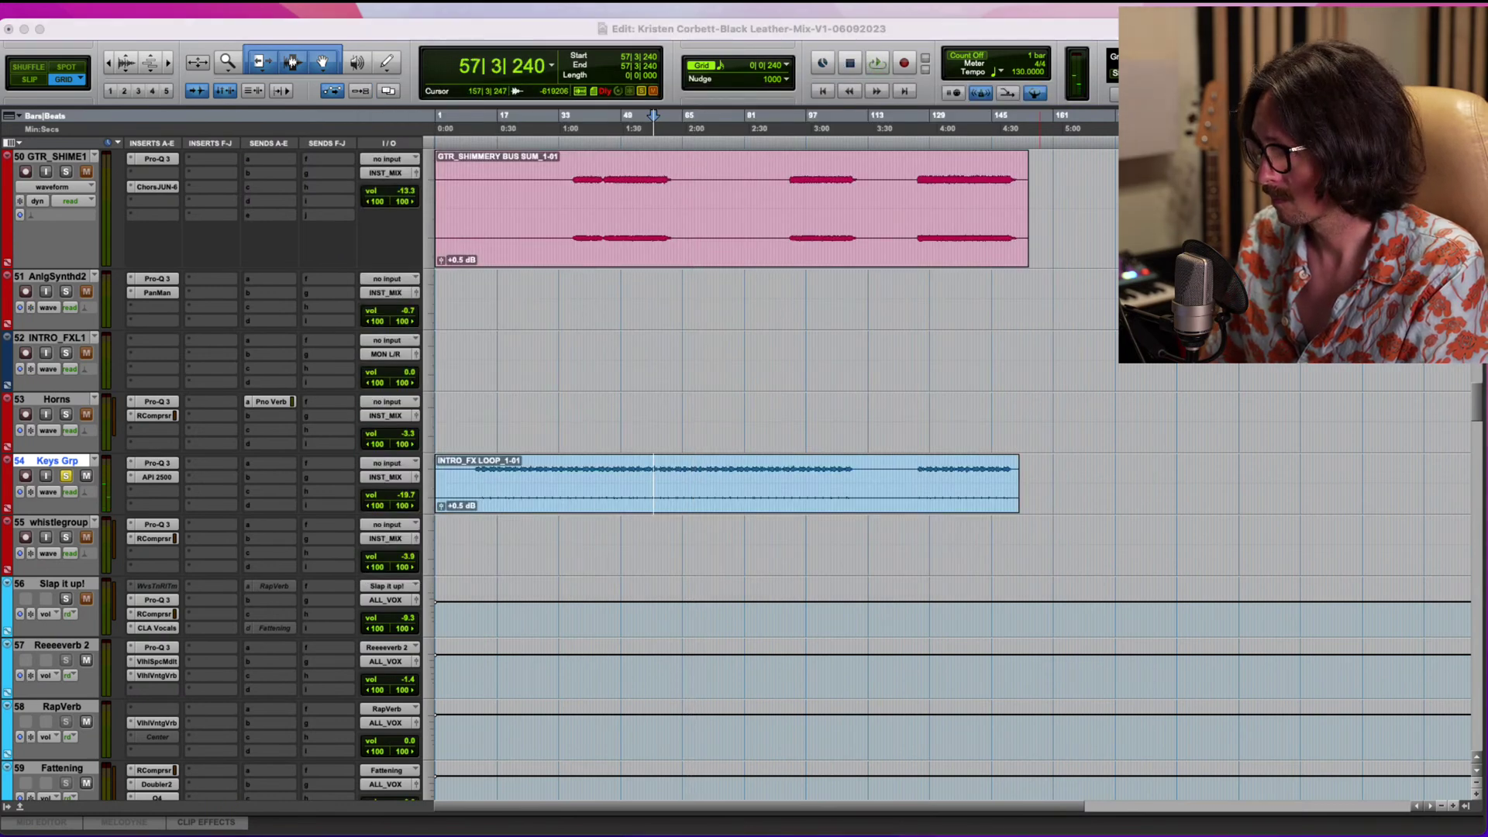
click(386, 43)
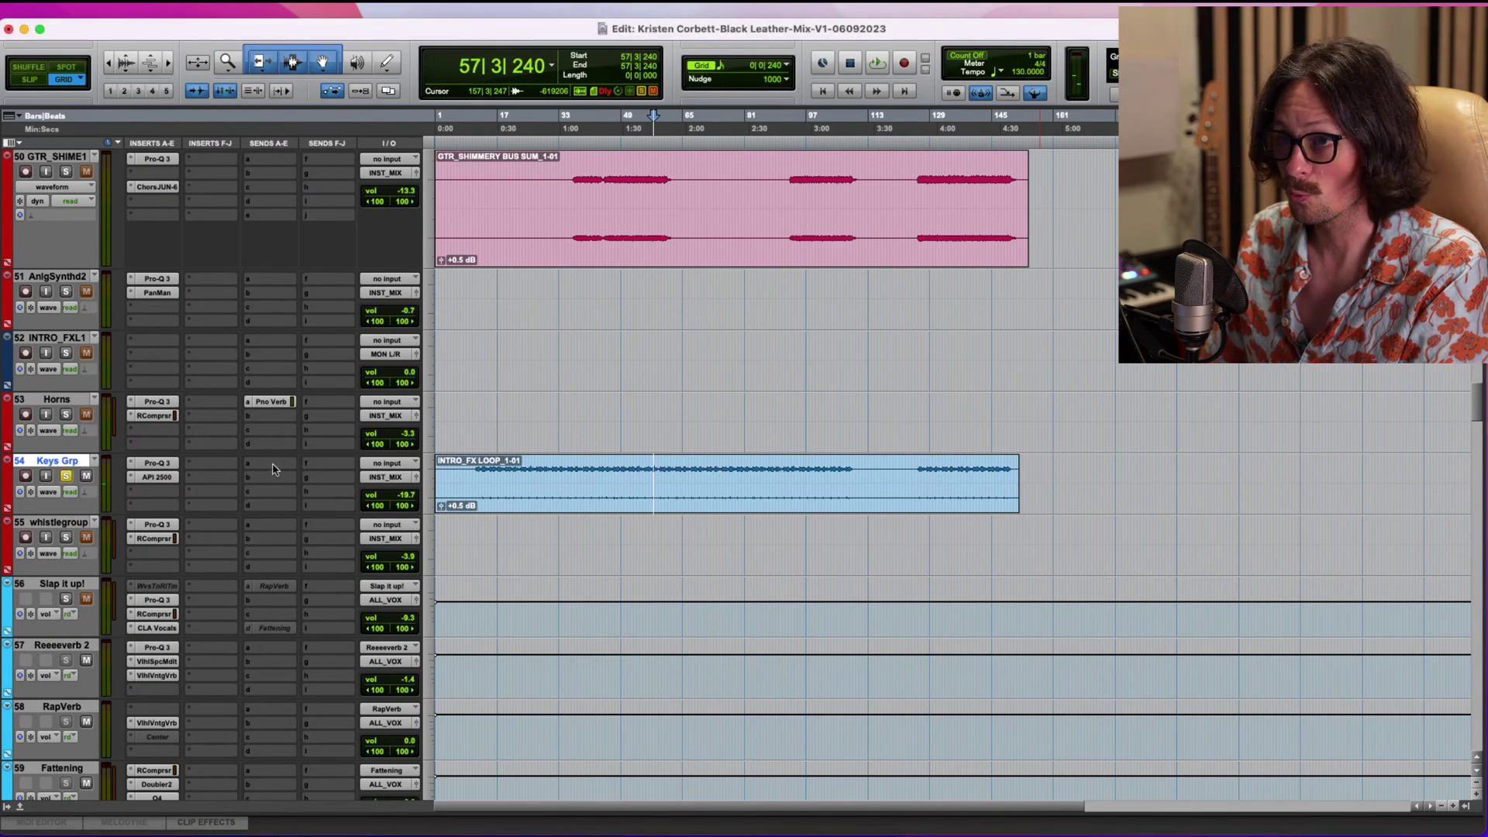
mouse_move(373, 508)
mouse_down()
mouse_move(408, 508)
mouse_move(371, 513)
mouse_up()
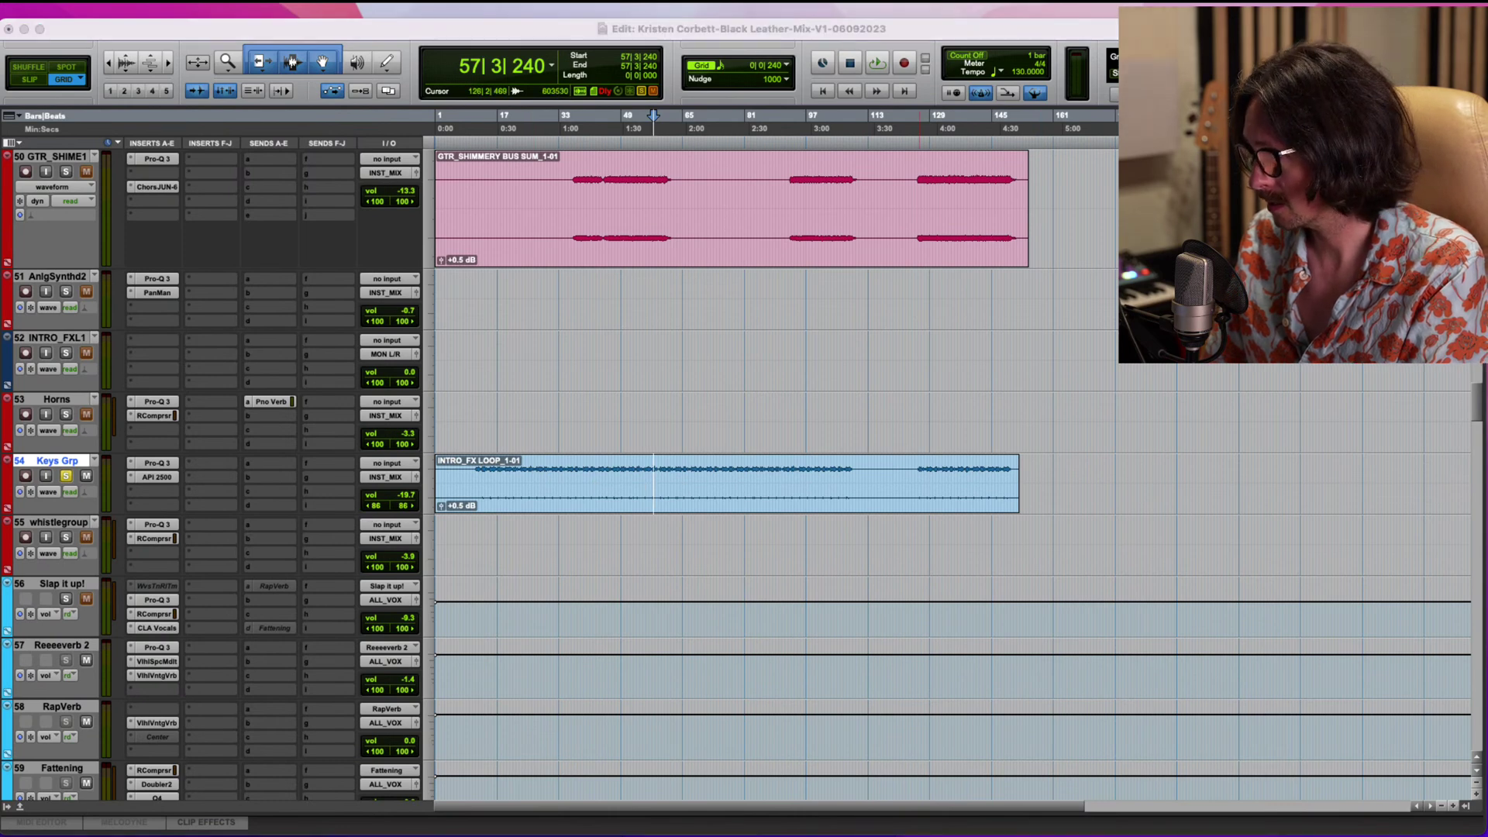
click(389, 512)
key(space)
drag(377, 509, 372, 511)
click(70, 480)
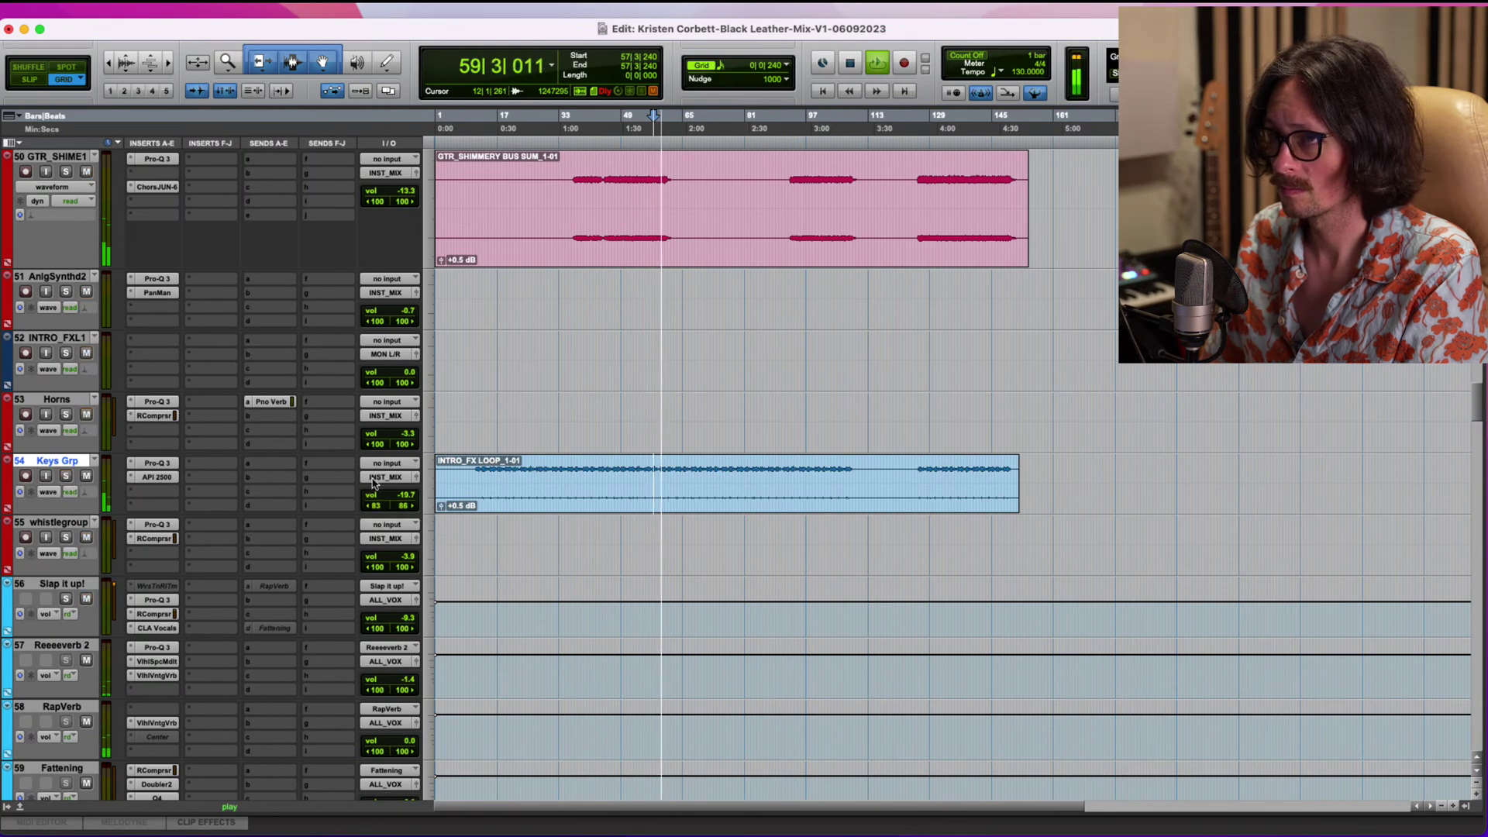
drag(373, 511, 375, 513)
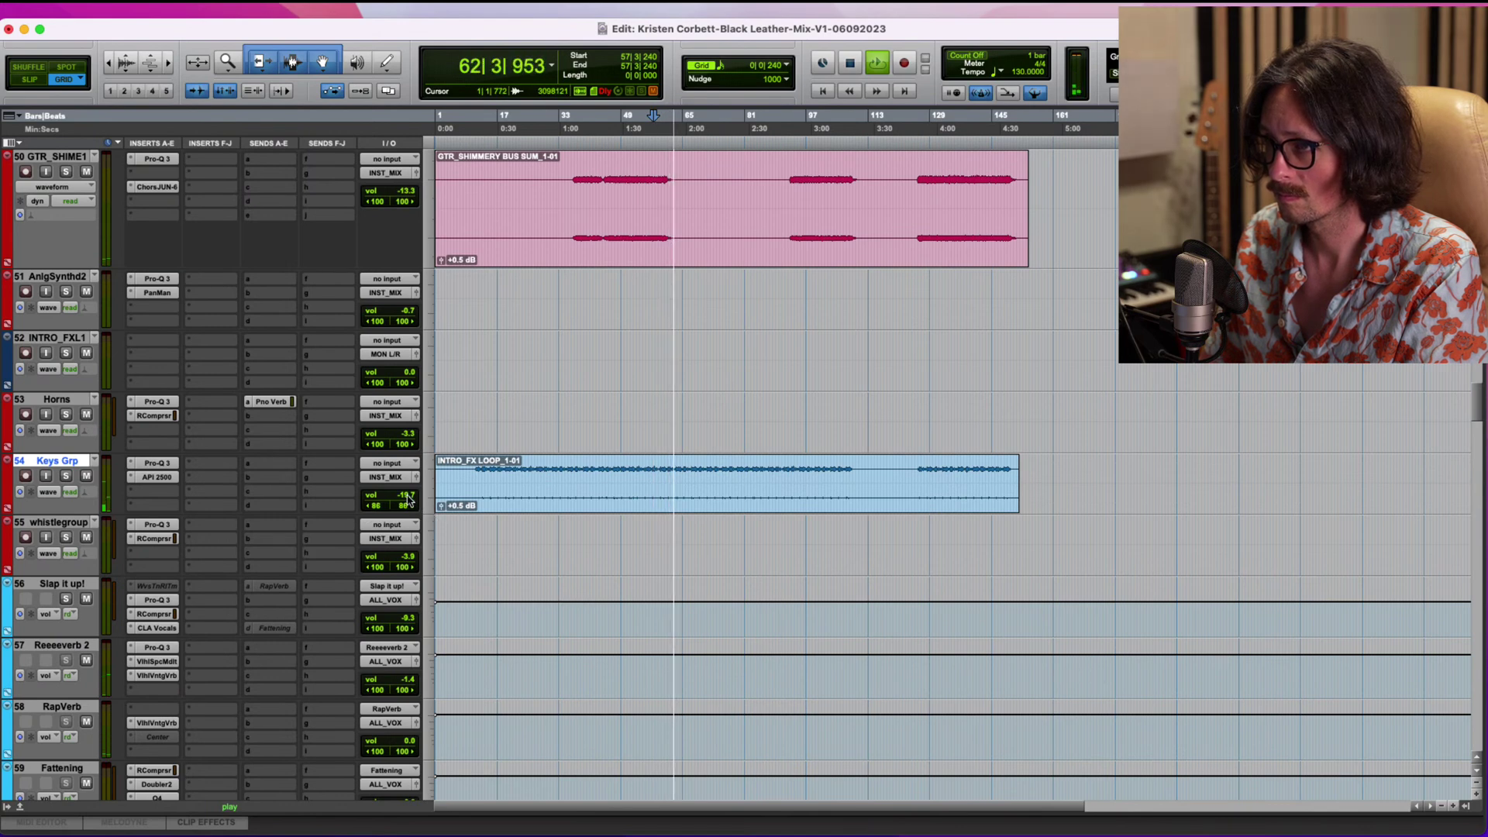
Lower the Keys Grp volume to about -20.8 dB and audition it in the mix from bars 39 and 48.
drag(408, 499, 409, 501)
key(space)
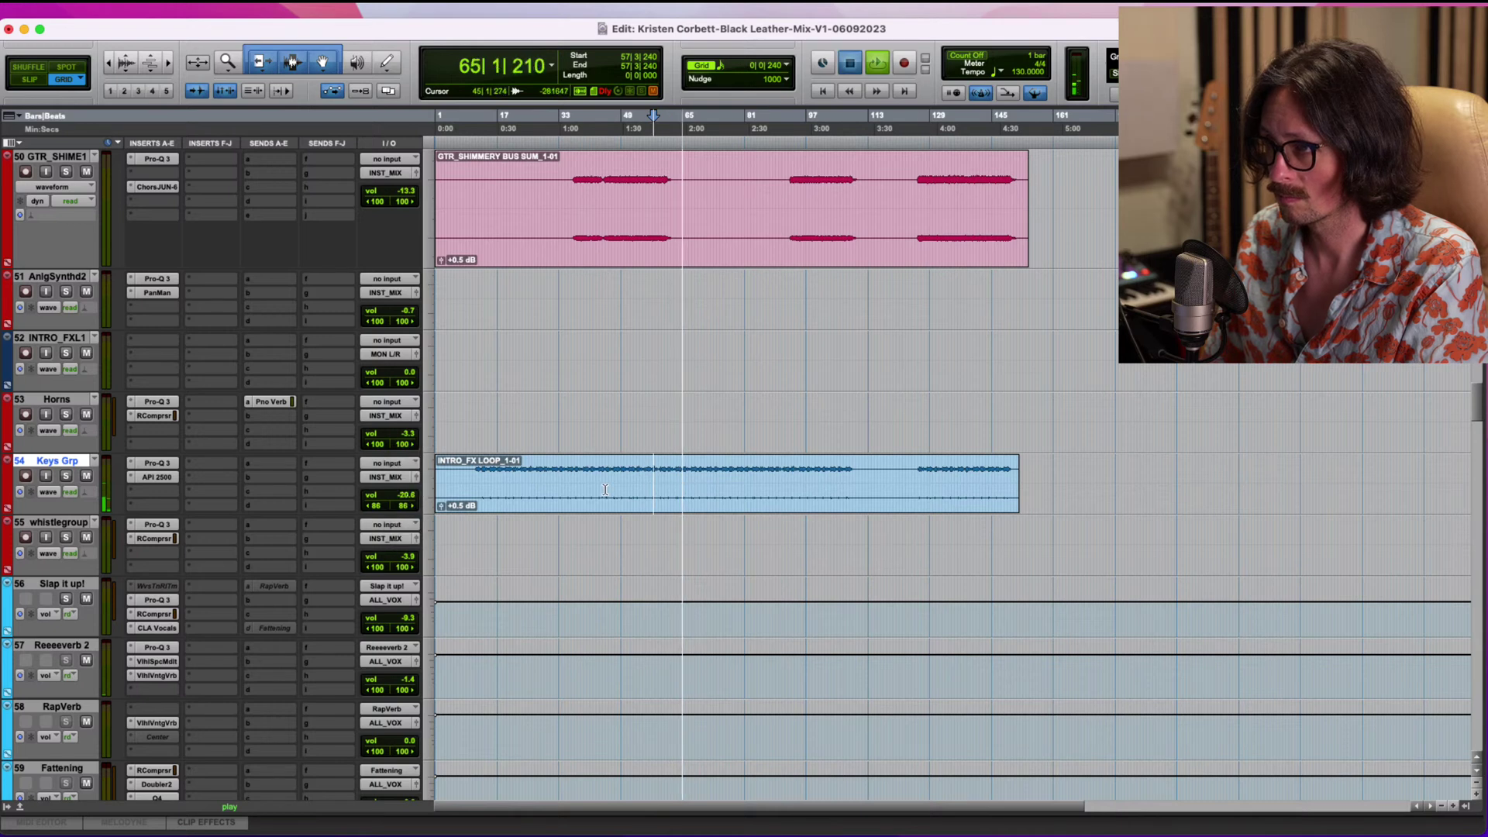
key(space)
click(582, 475)
key(space)
key(space)
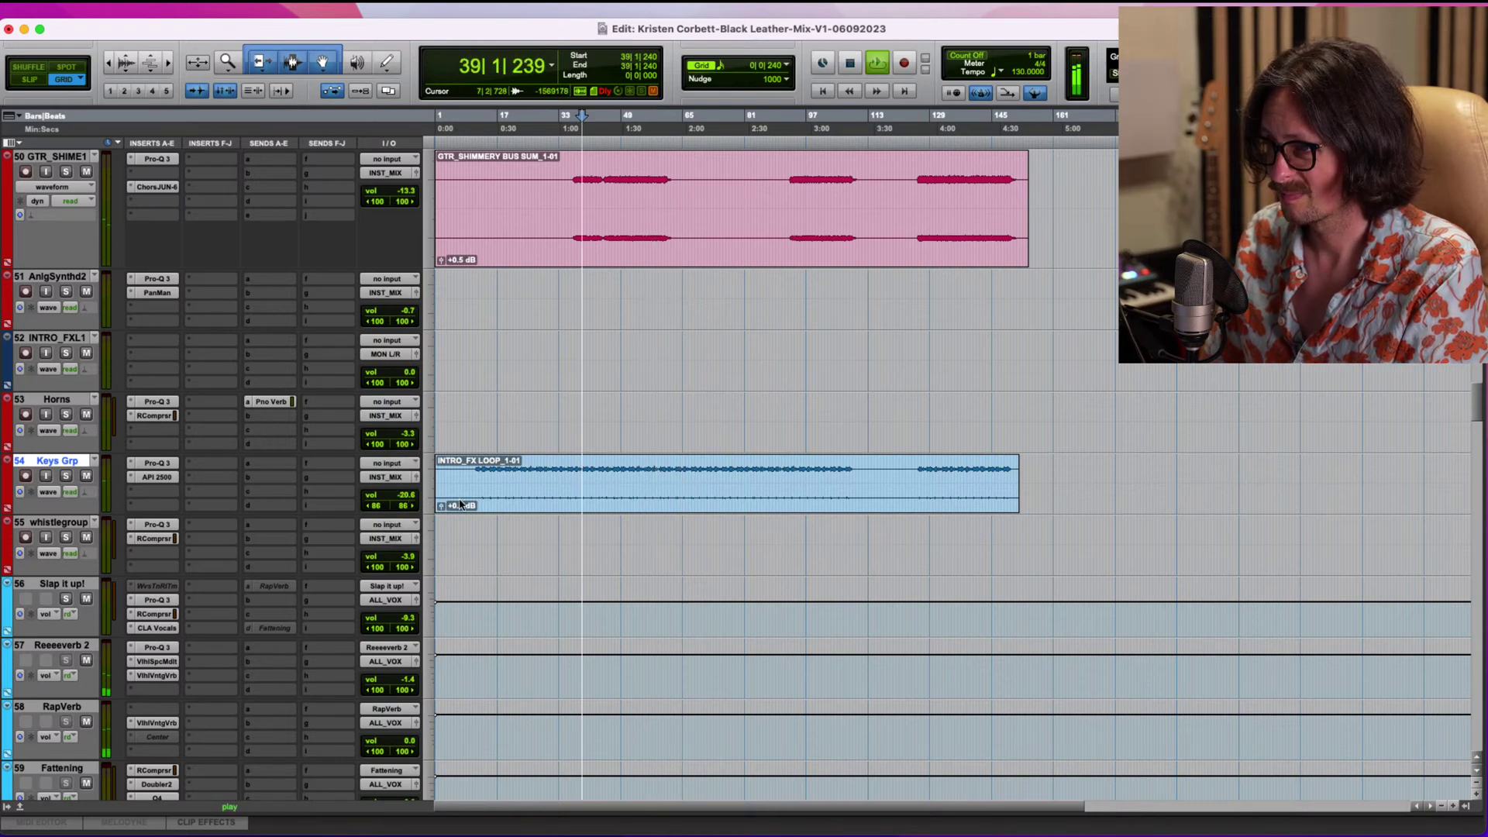
click(617, 473)
key(space)
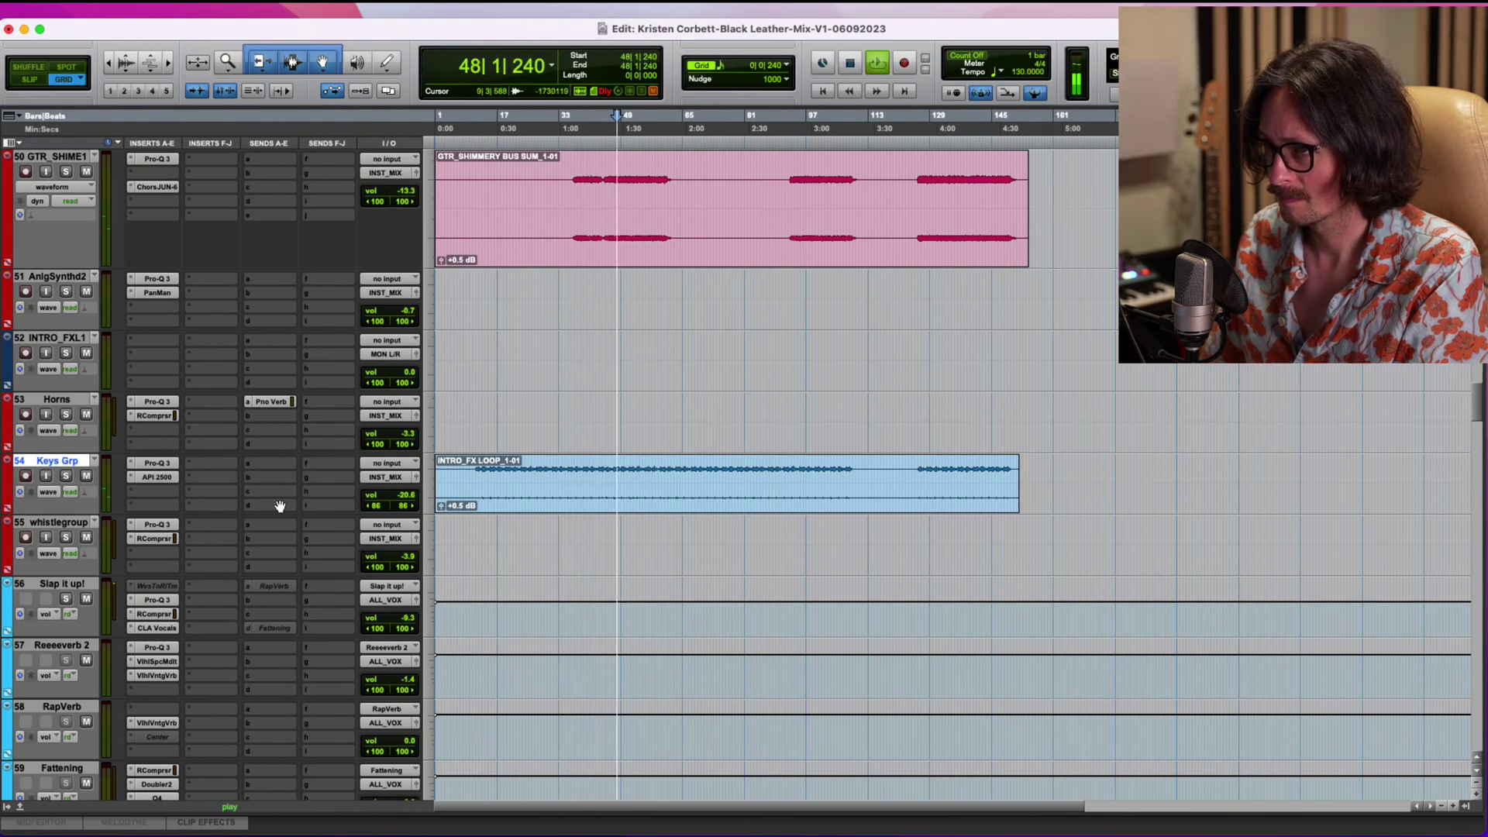
Remove the midrange bell band from the Pro-Q 3 on Keys Grp while the mix plays.
key(space)
click(156, 463)
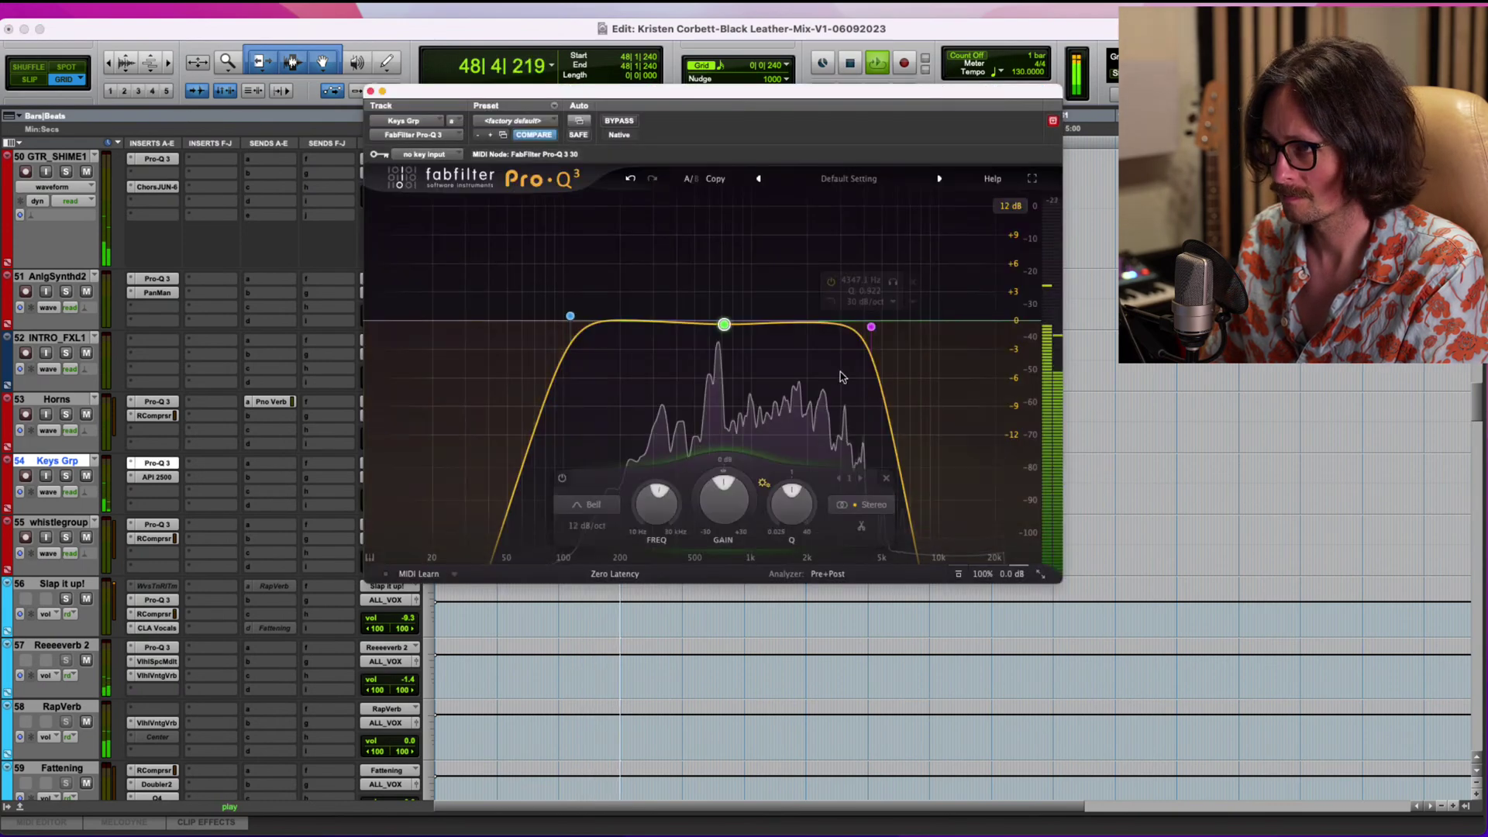
click(727, 323)
drag(726, 324, 737, 322)
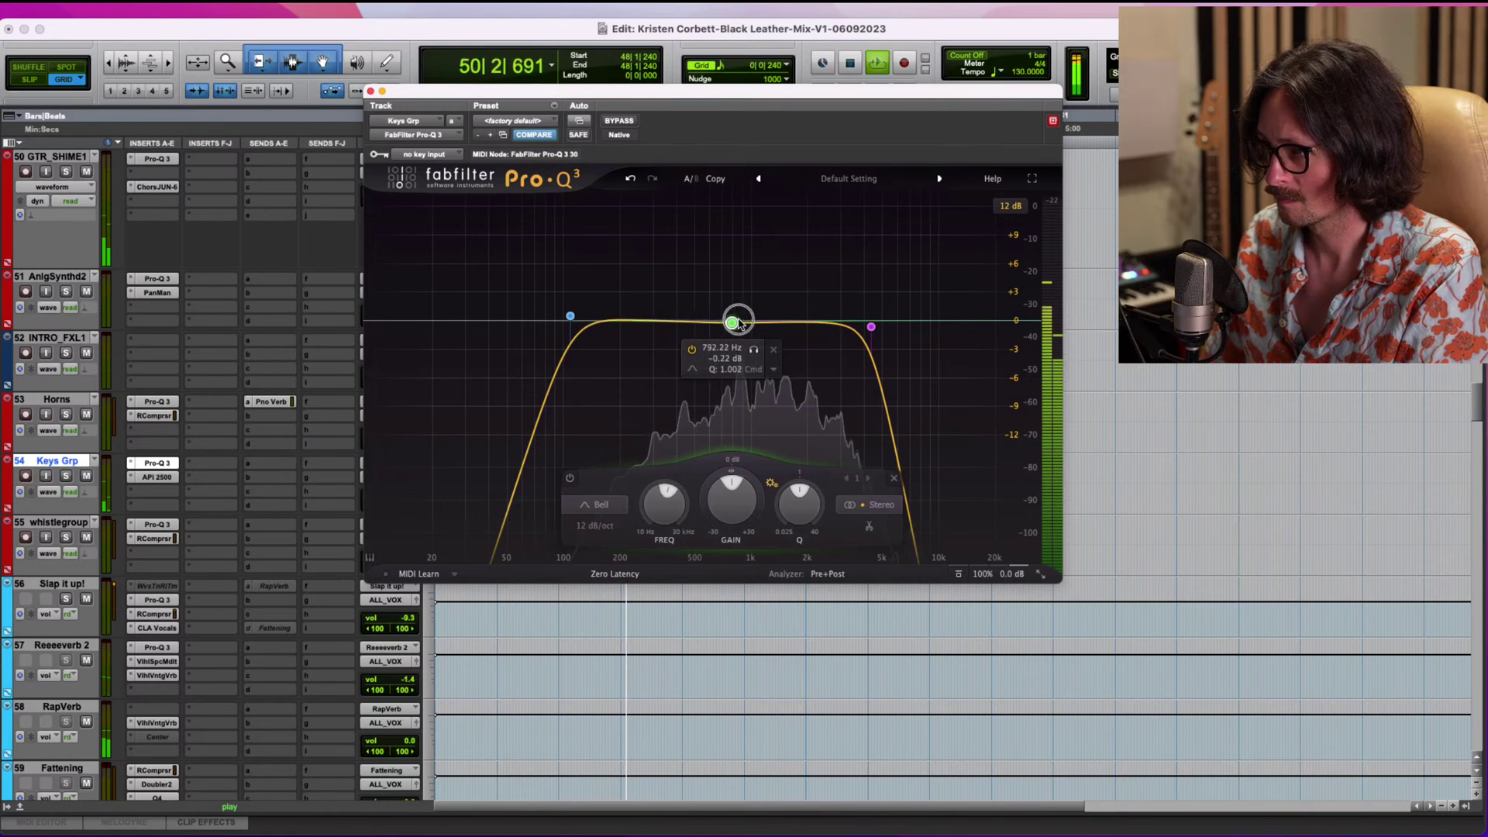
click(779, 348)
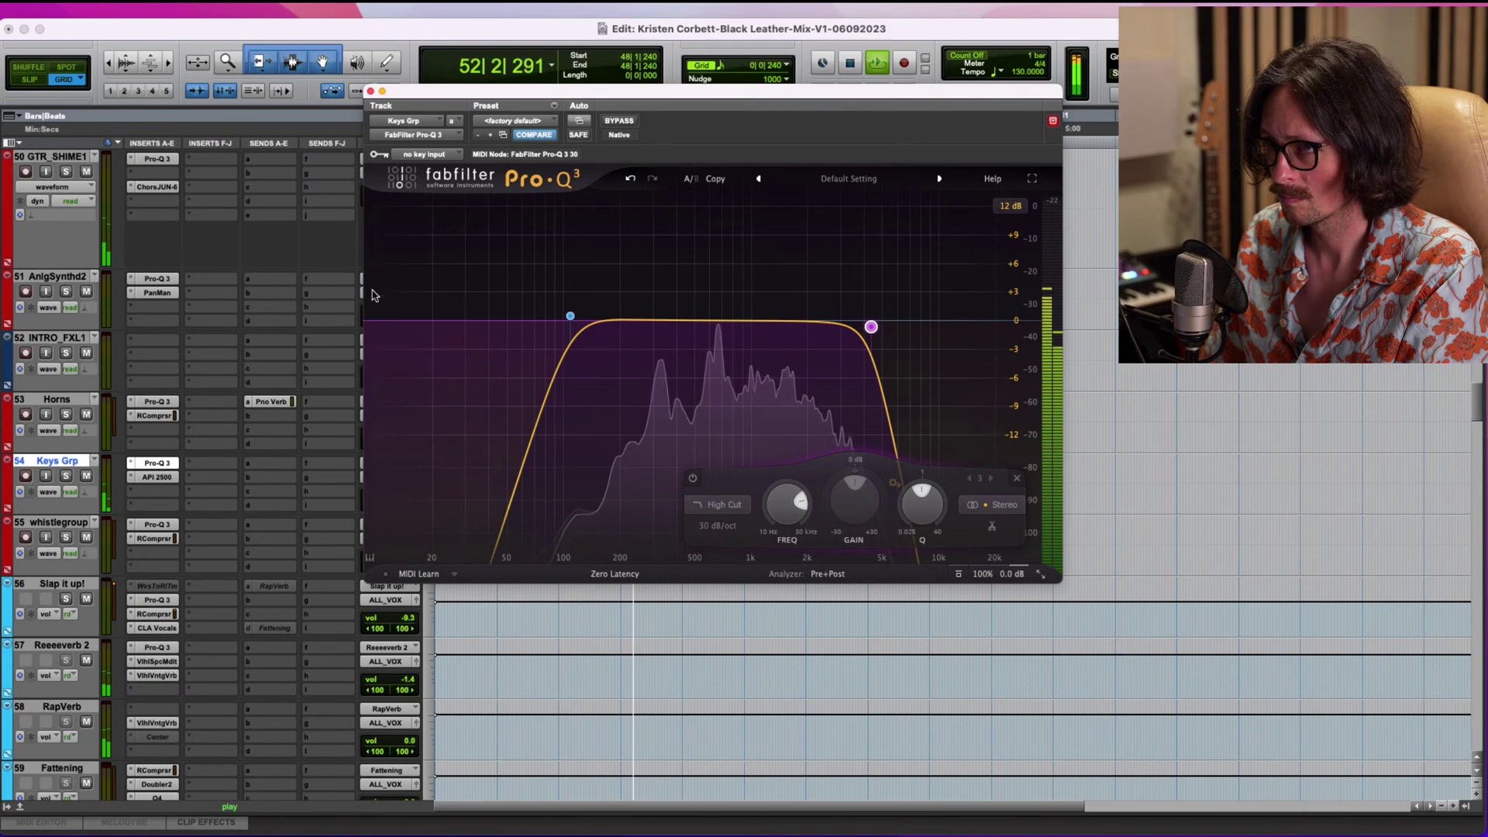
click(155, 464)
Adjust the API 2500 on Keys Grp to a slower attack, medium knee, medium detector and Old tone type.
click(153, 477)
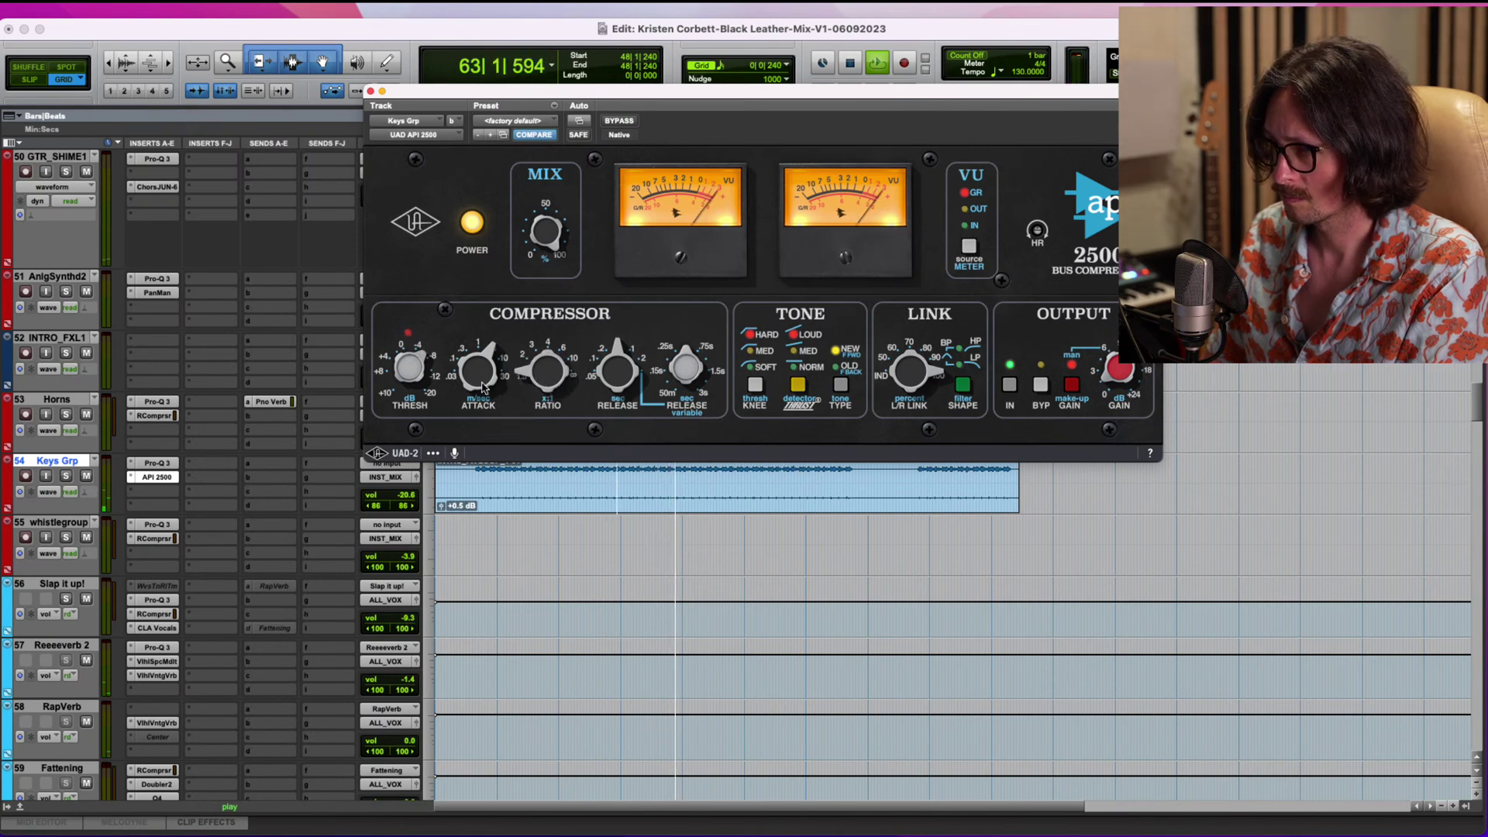
drag(482, 388, 488, 358)
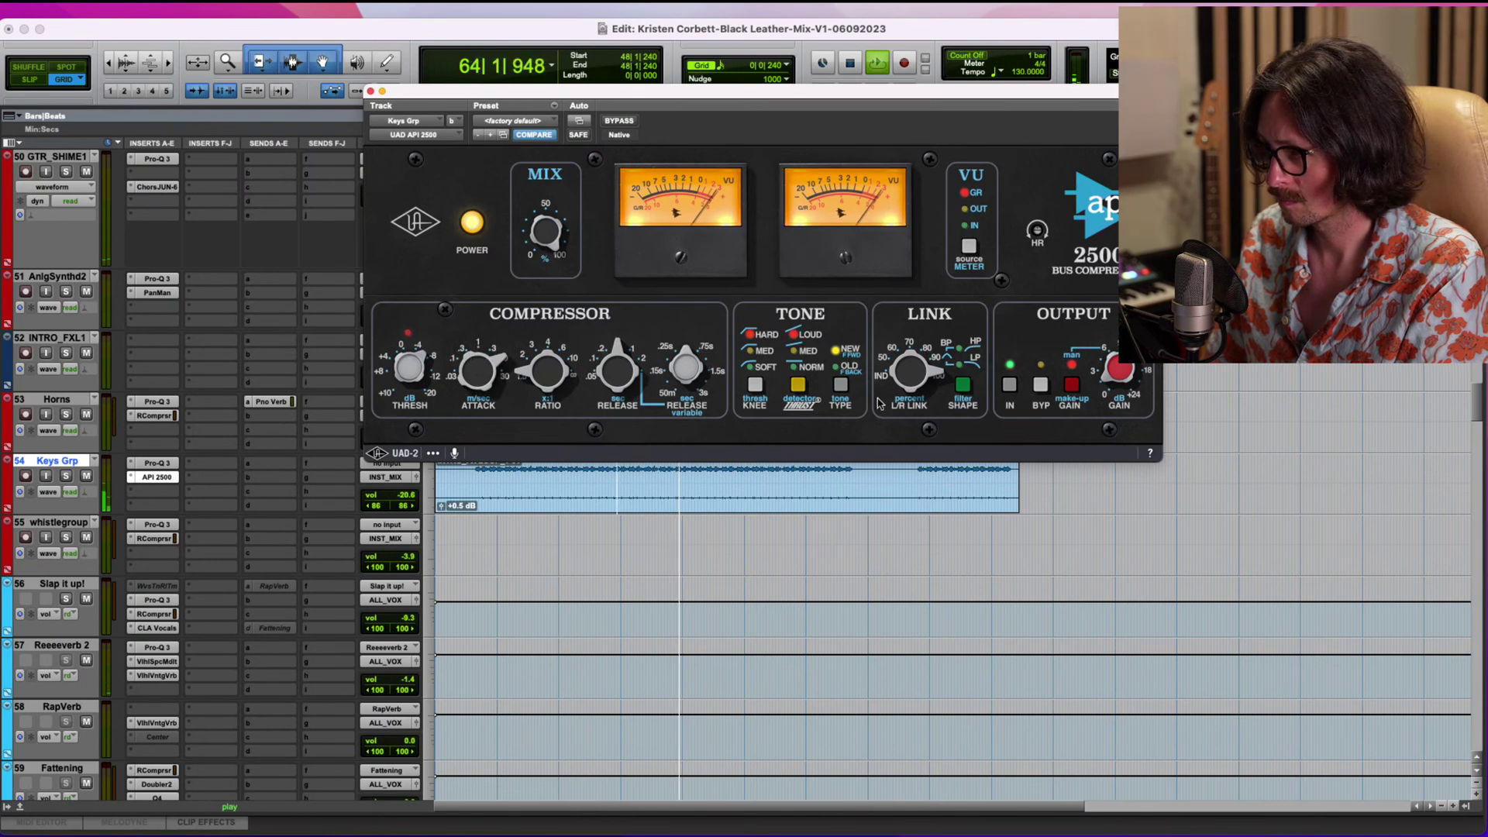
click(845, 391)
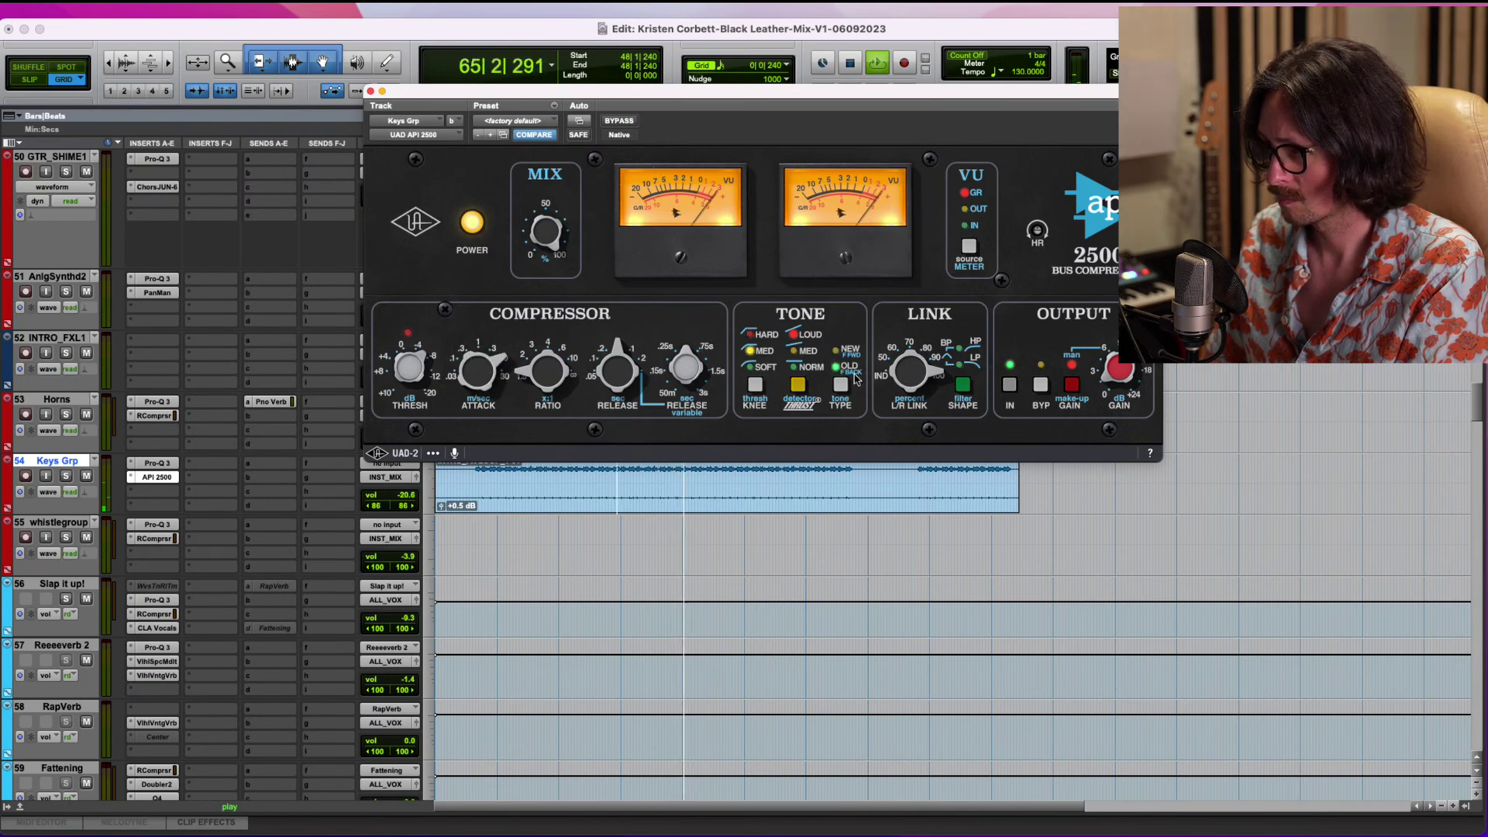
key(space)
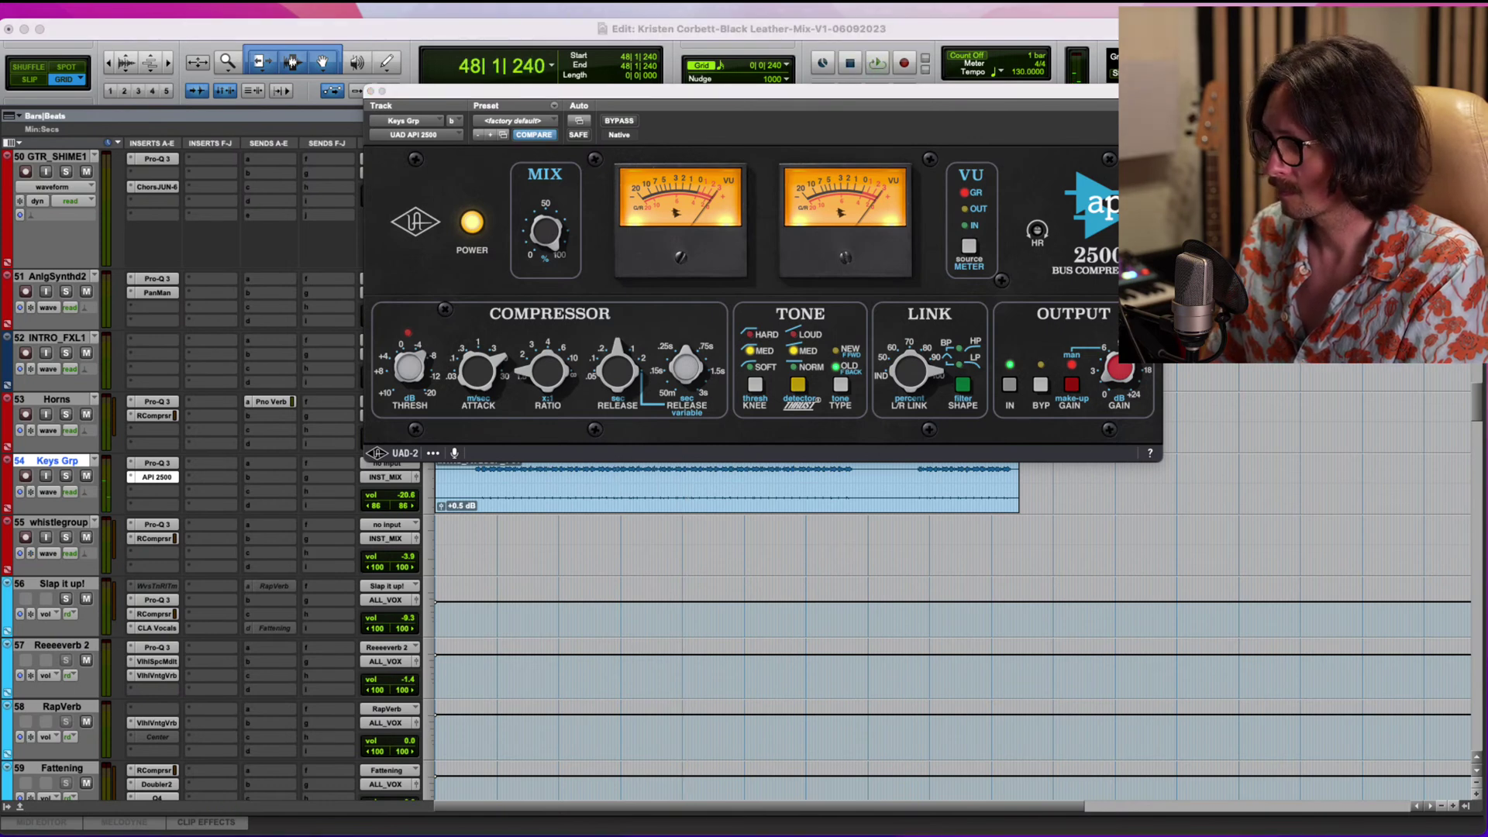
click(378, 199)
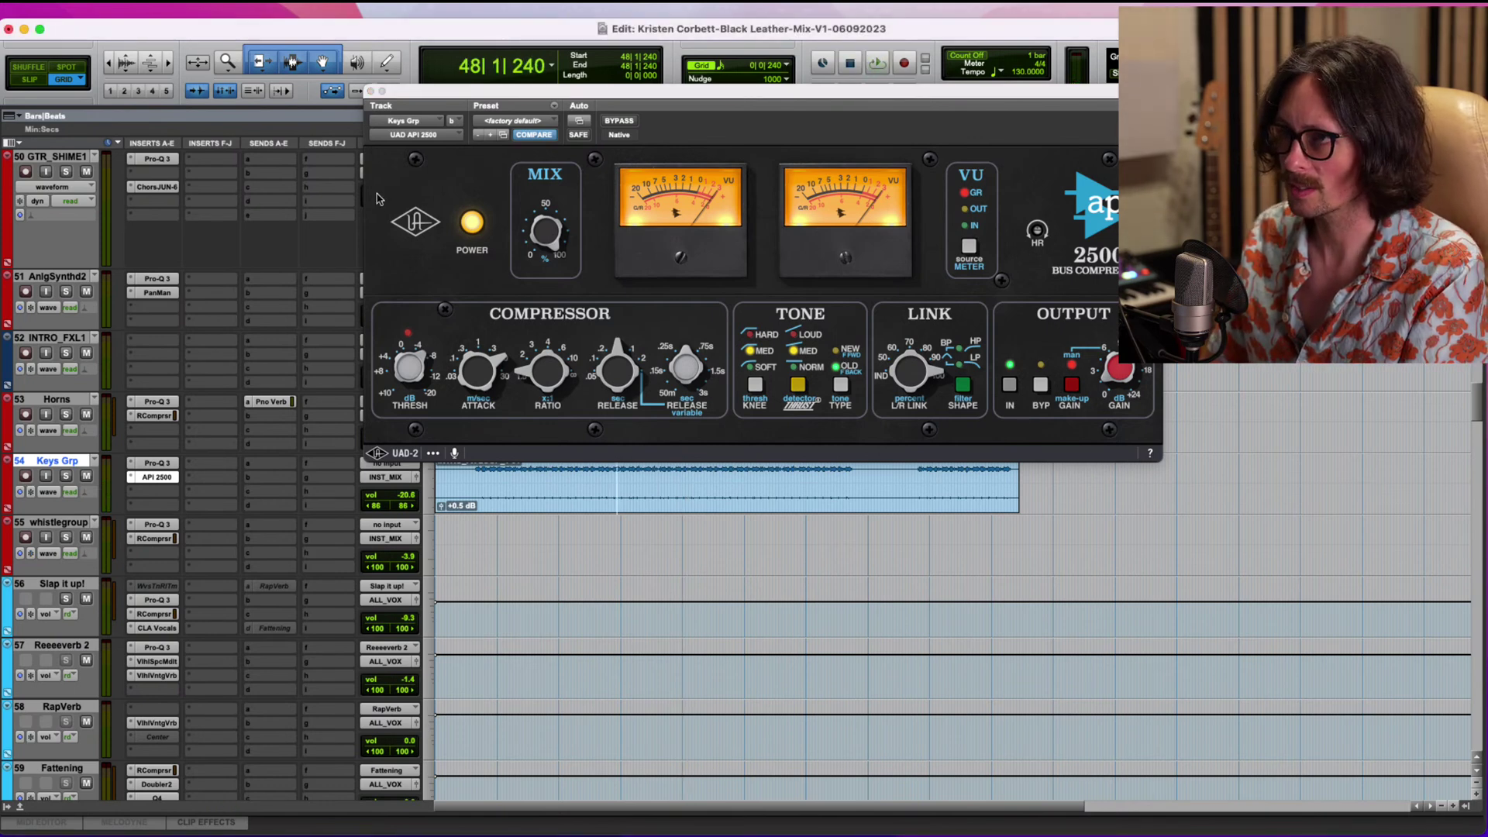
click(369, 91)
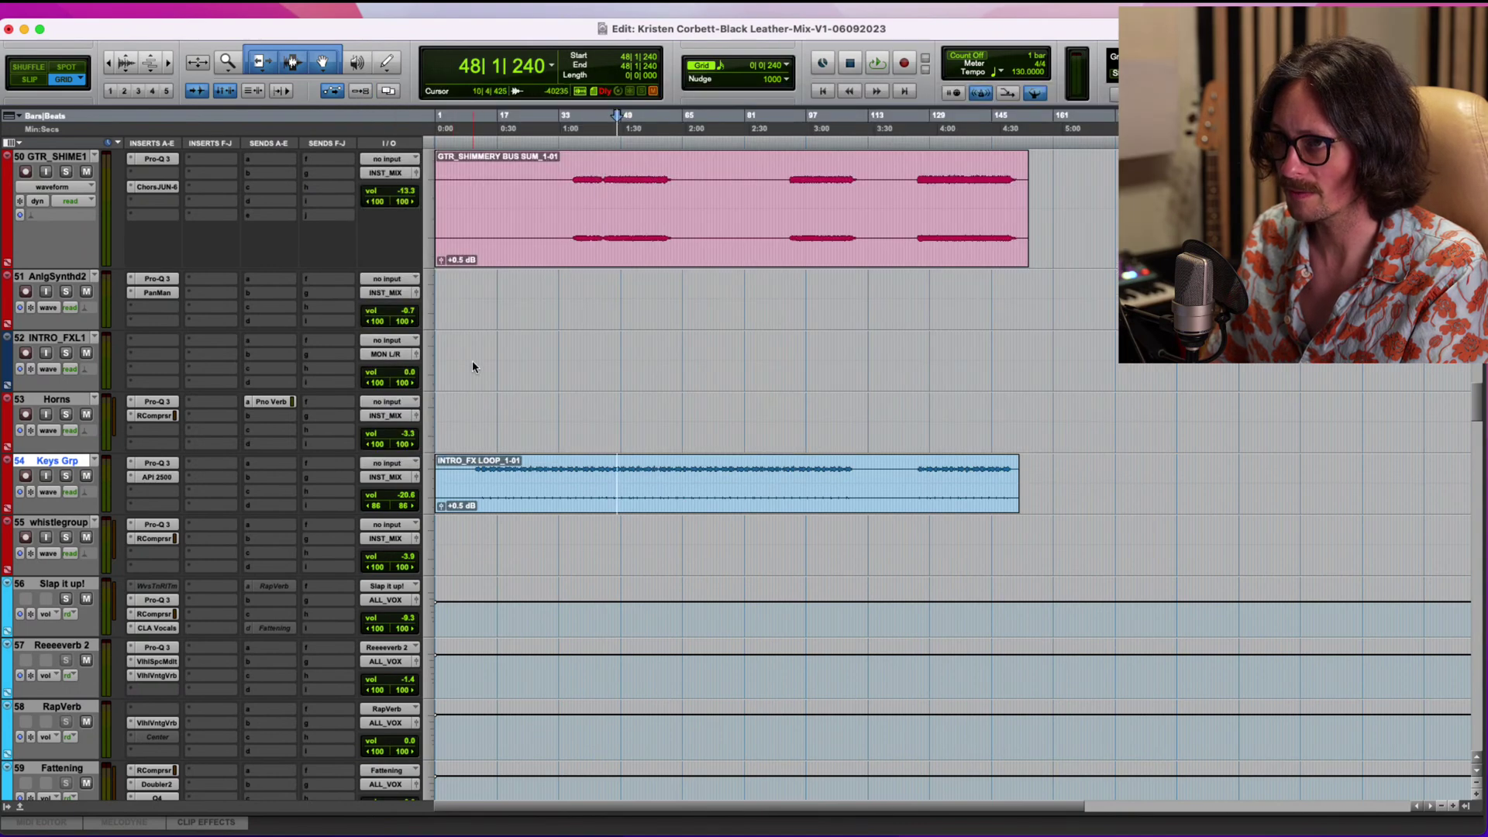
Hide the whistlegroup track and make it inactive.
scroll(608, 479, down, 2)
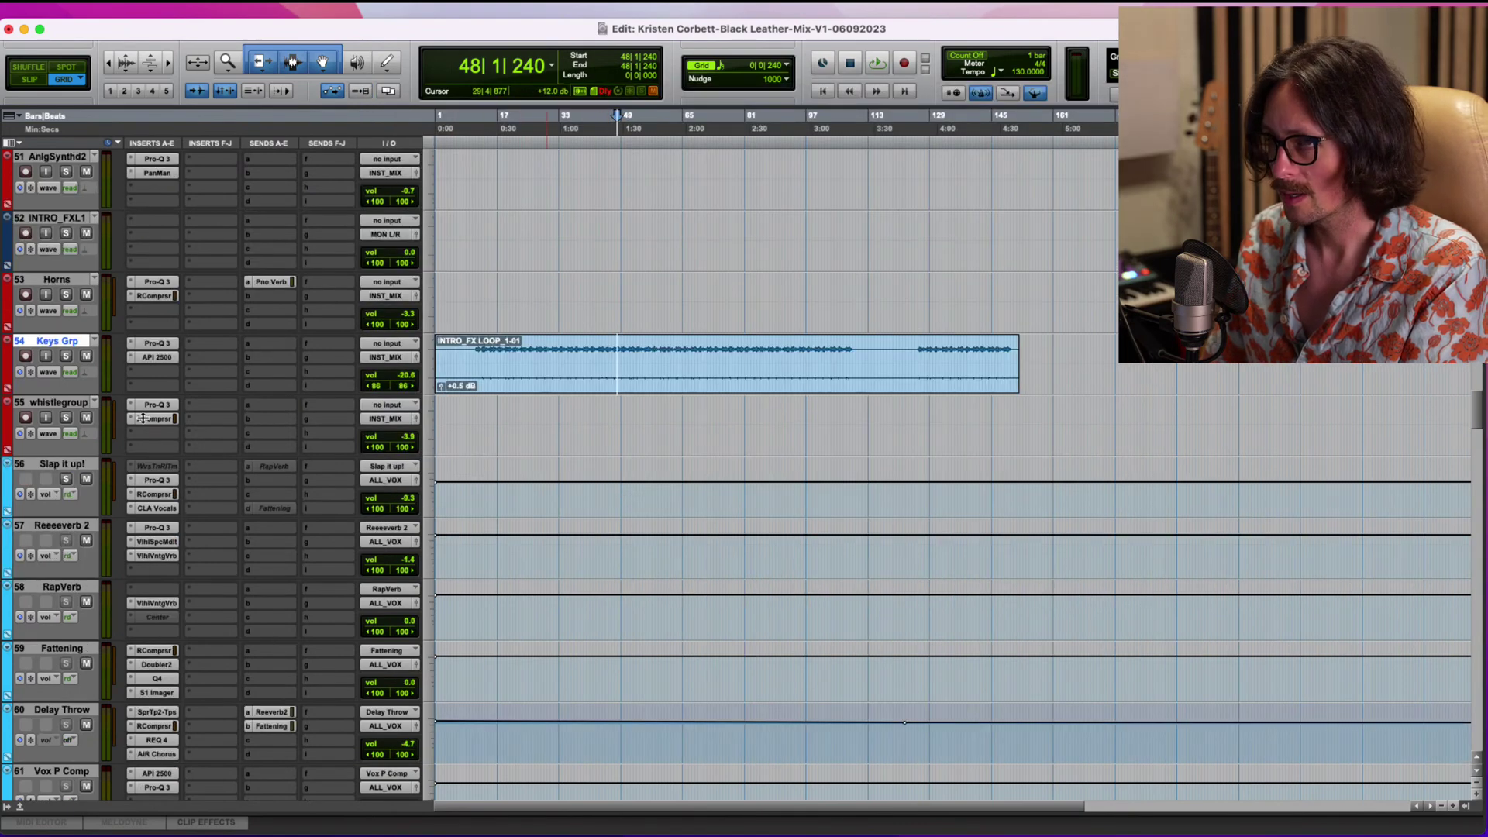
click(66, 403)
right_click(69, 401)
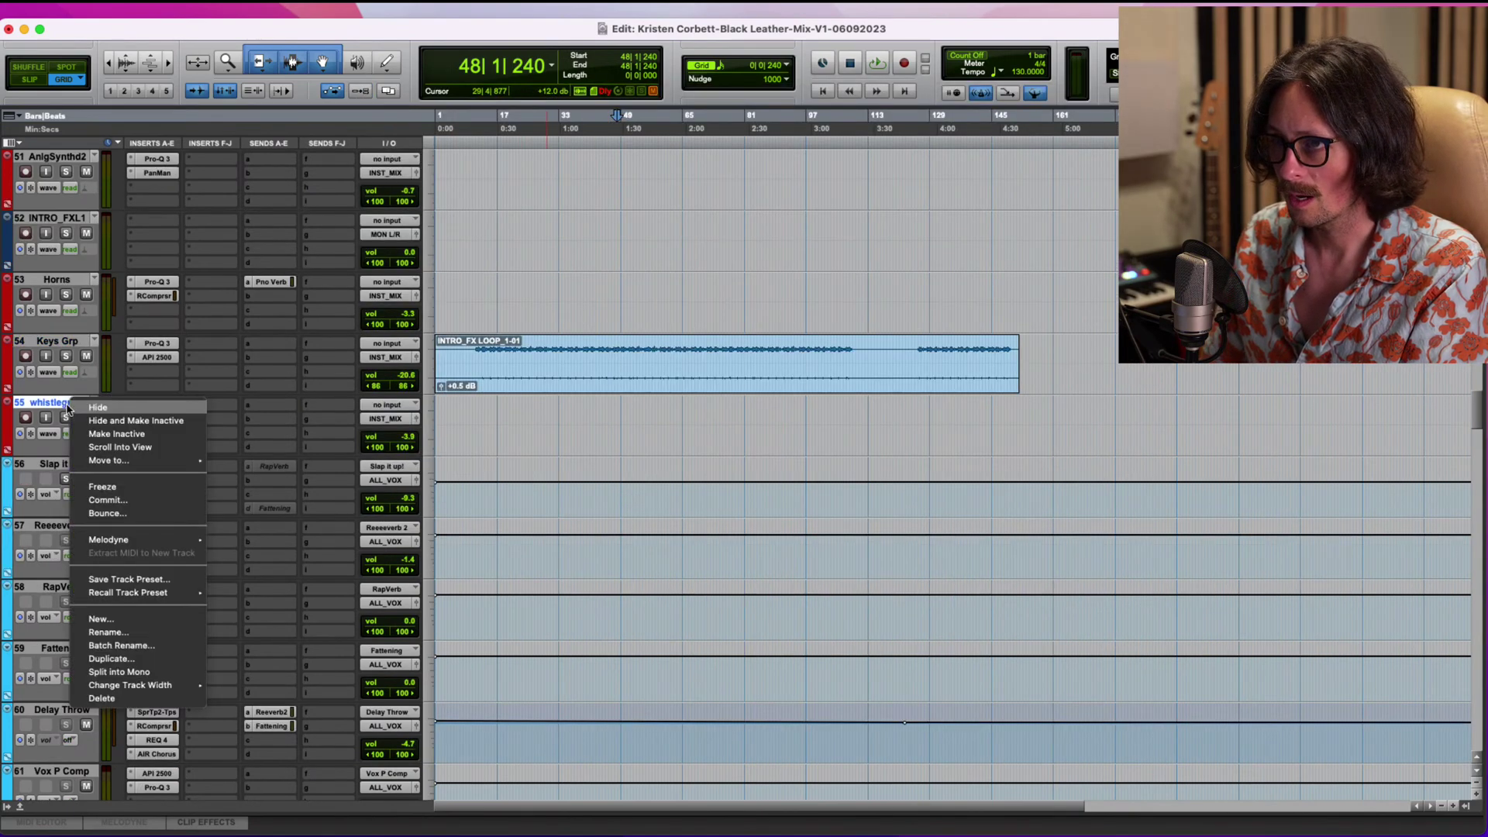
click(118, 421)
Find the FX_CHORUS PITCH HOOK track among the muted tracks, solo it and audition it from bar 57.
scroll(632, 430, down, 20)
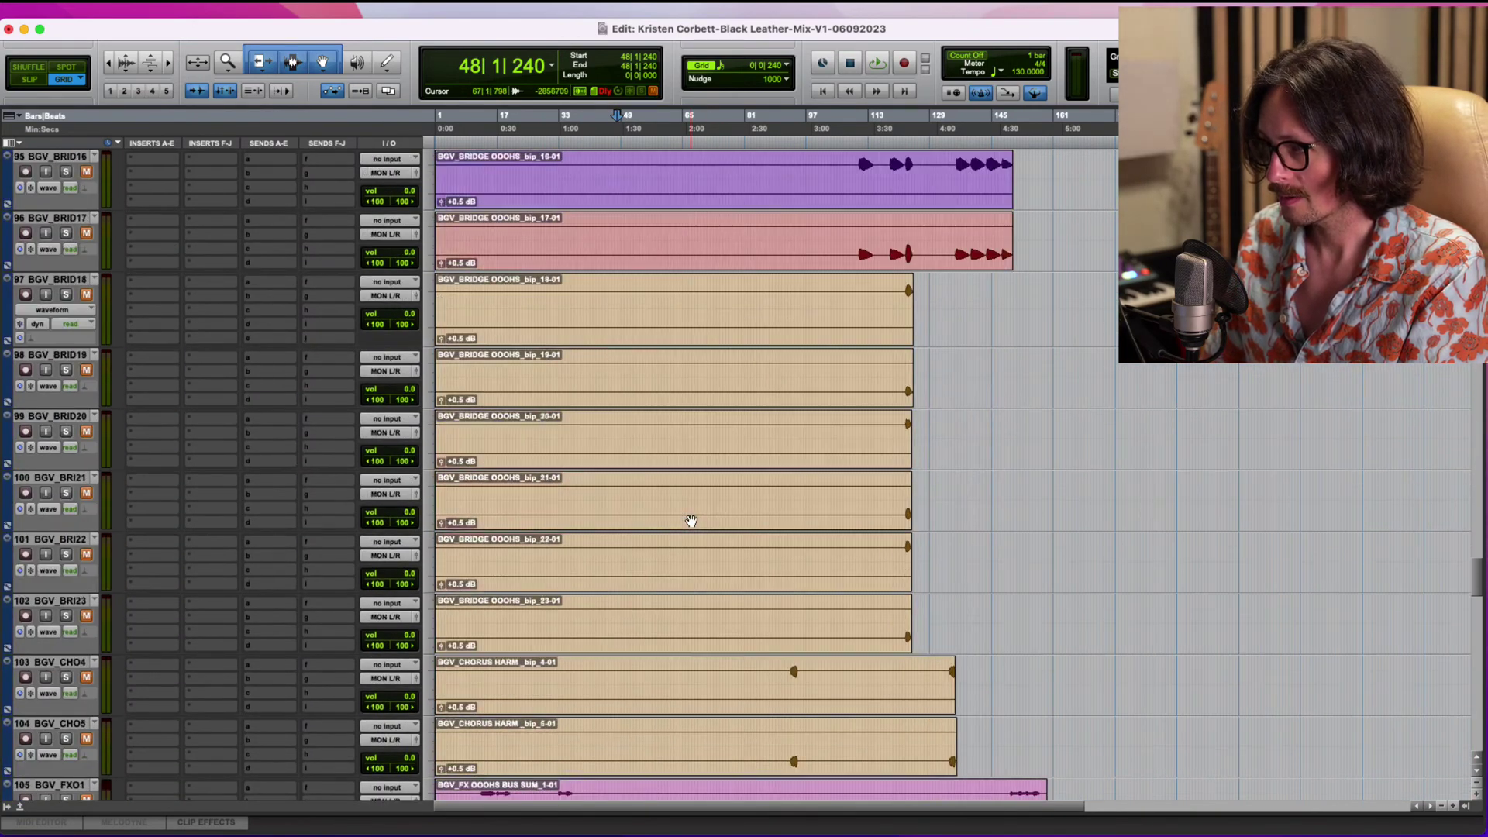
scroll(692, 521, down, 15)
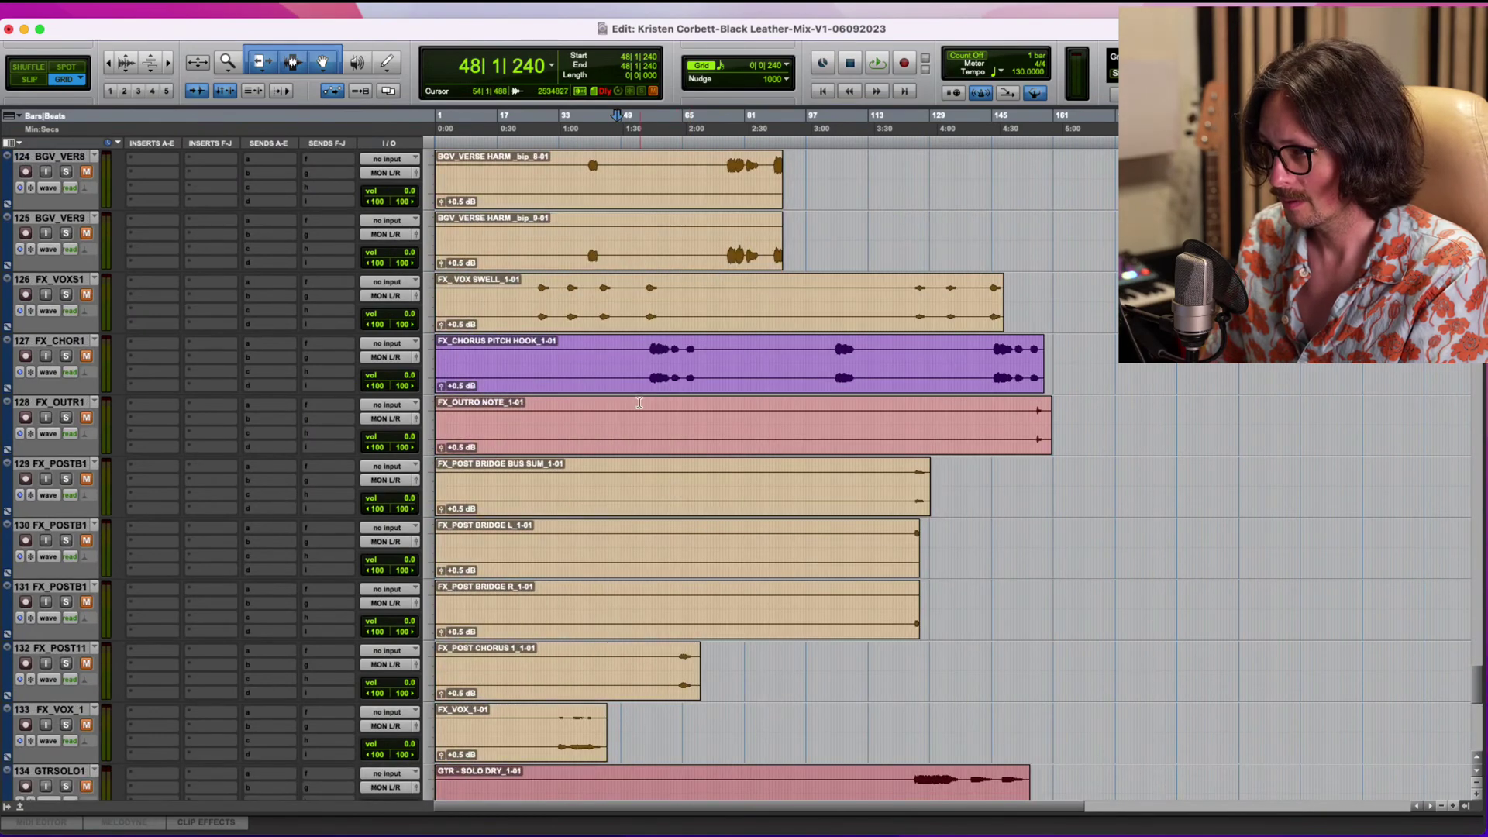
click(652, 359)
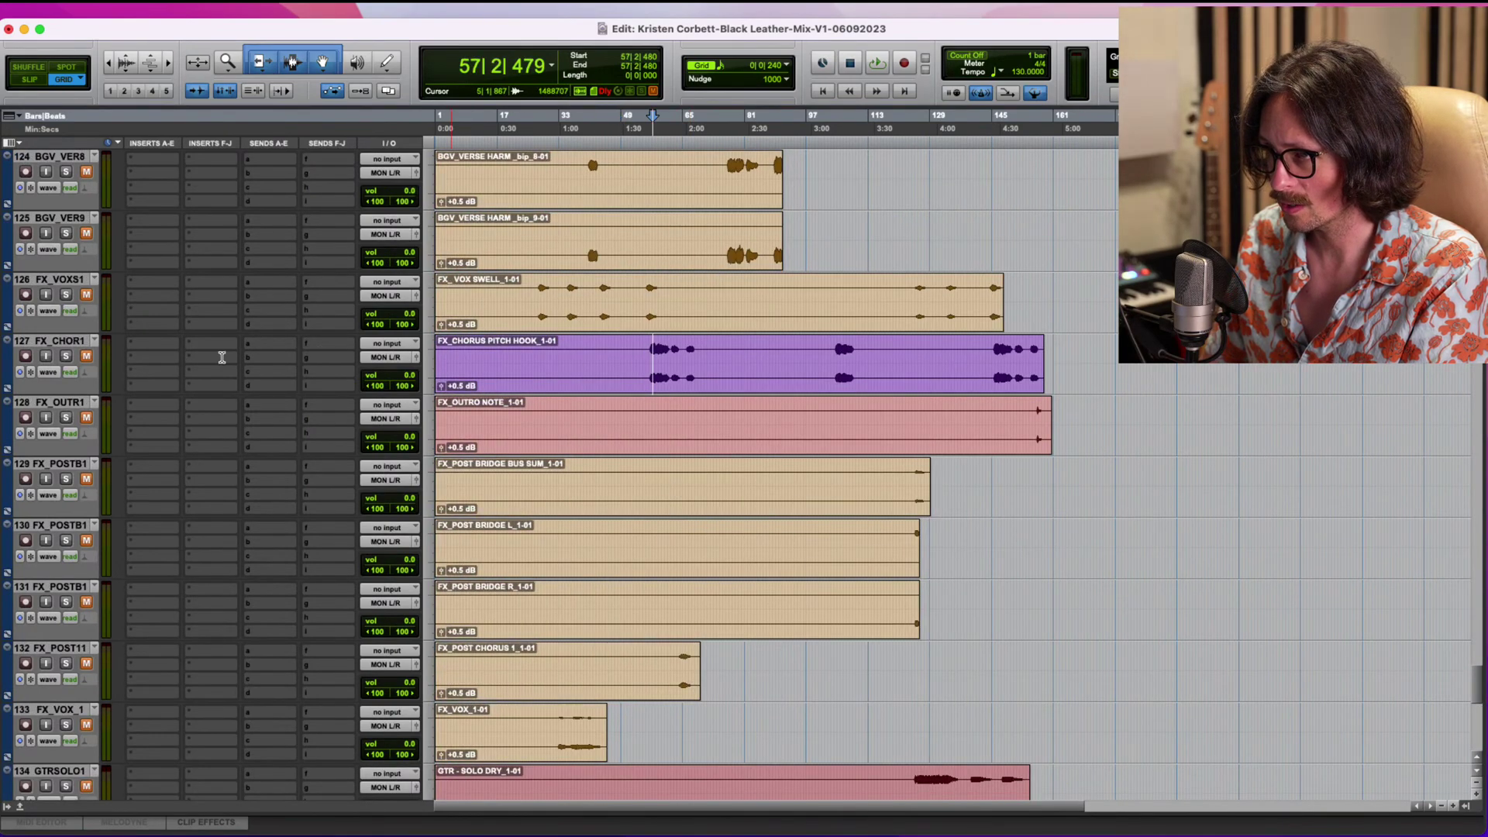
key(space)
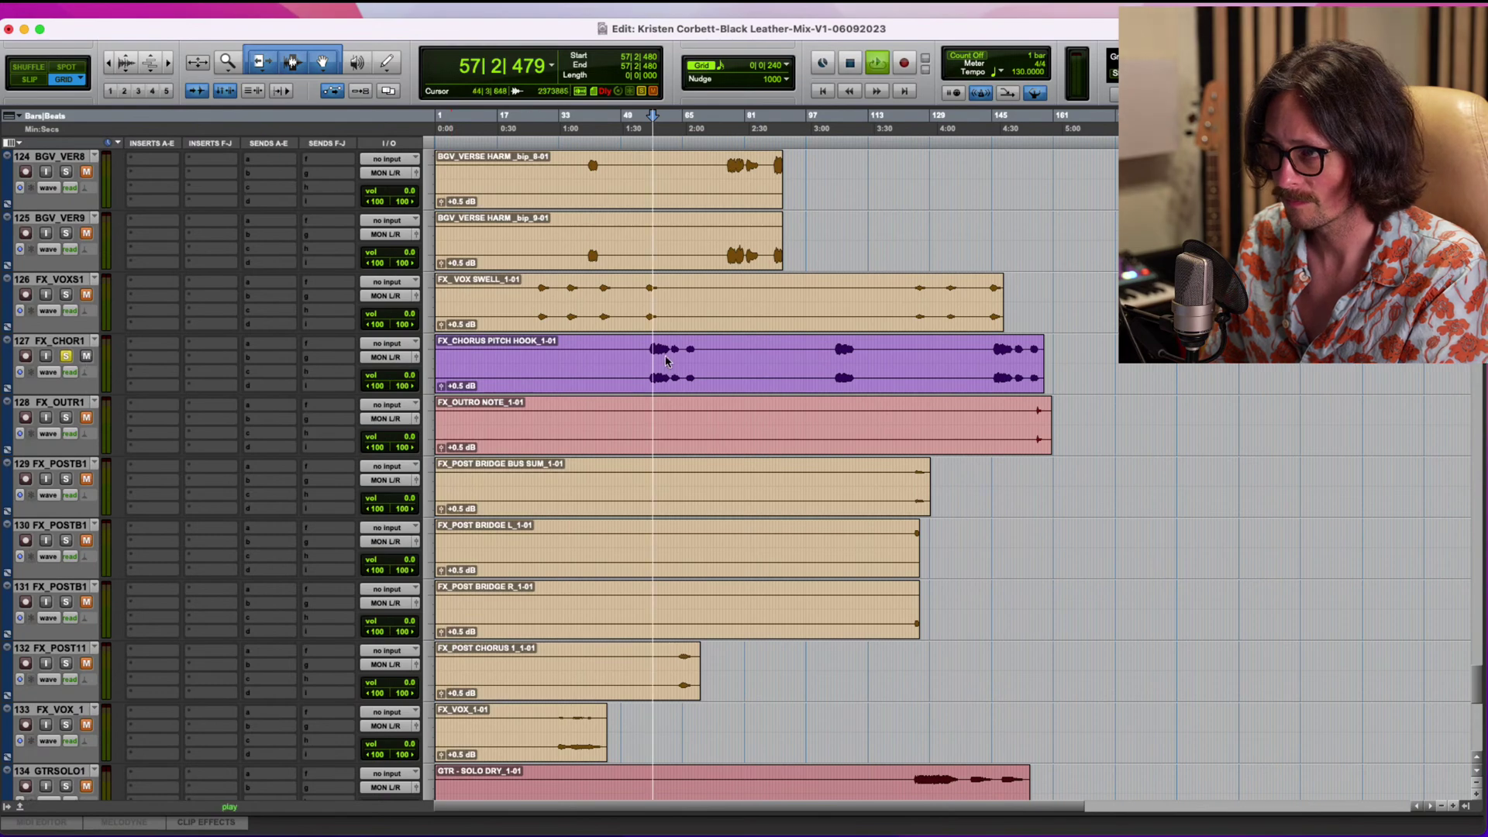
key(space)
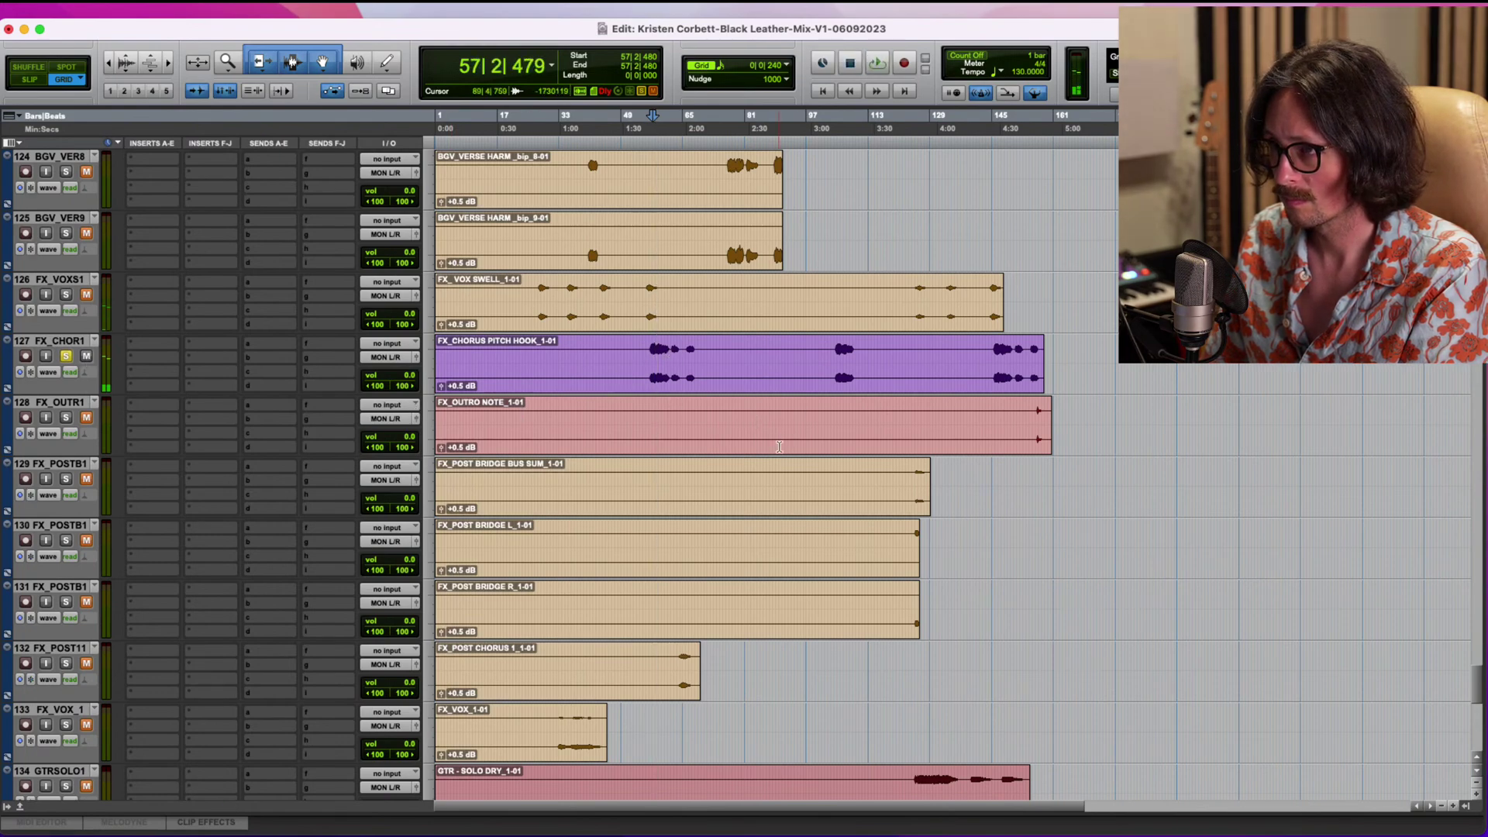
scroll(848, 375, up, 3)
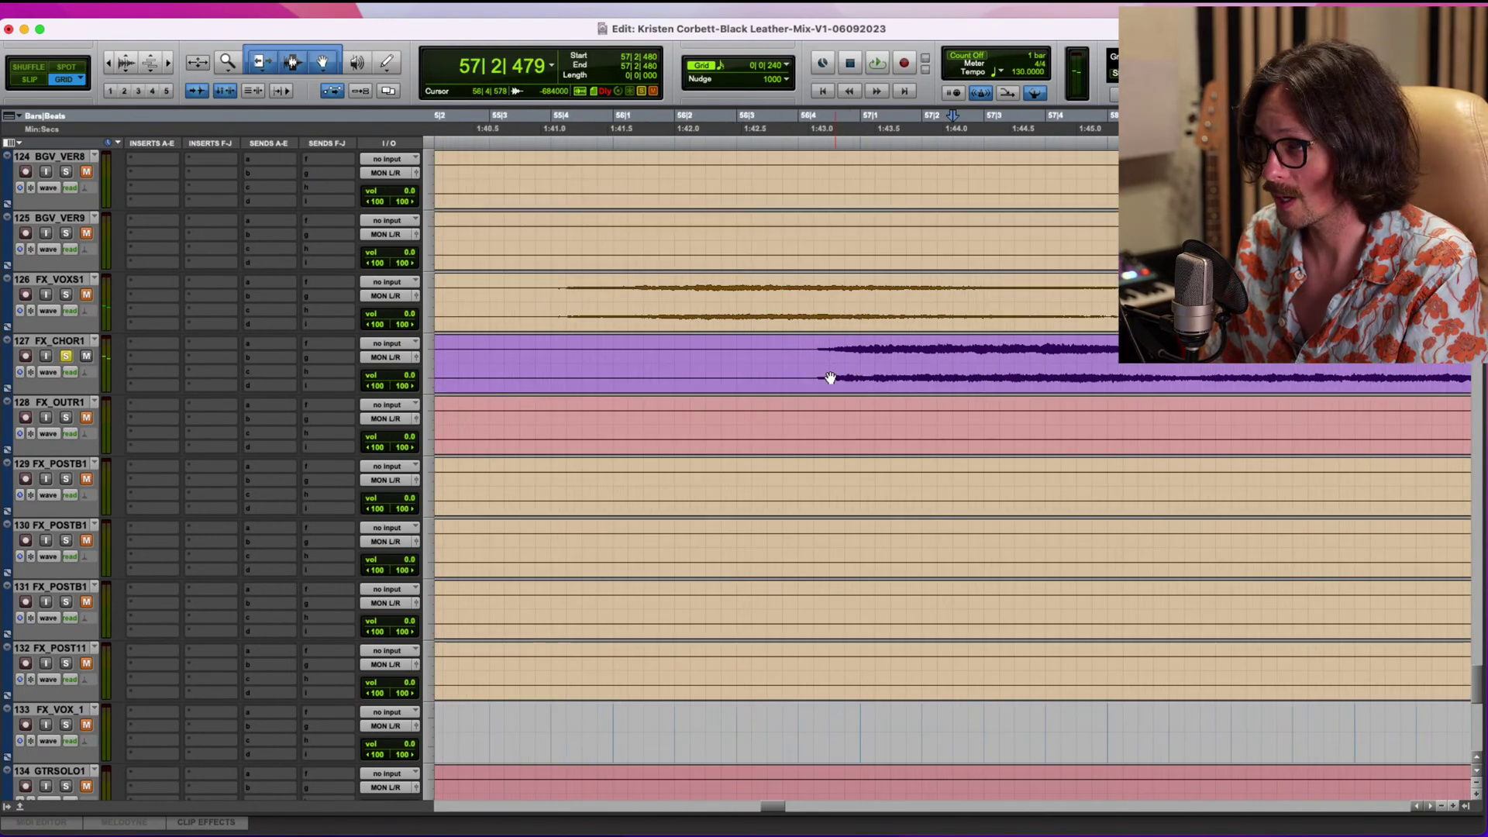
scroll(830, 376, down, 6)
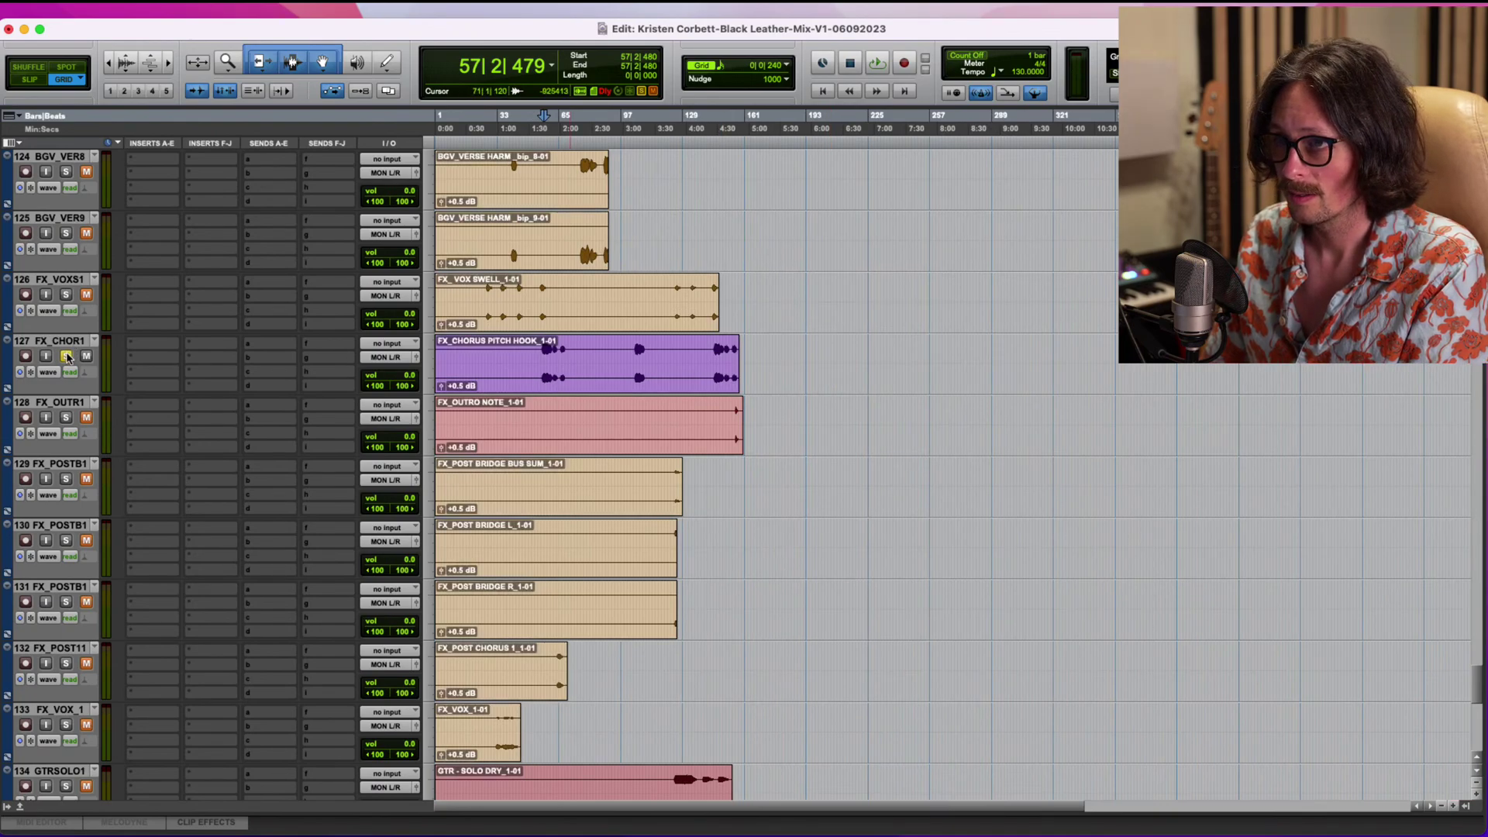
Move the chorus pitch hook track up below LEADVOC12 and delete the empty BGV_CHOR6 and BGV_CHOR7 tracks.
drag(62, 347, 438, 376)
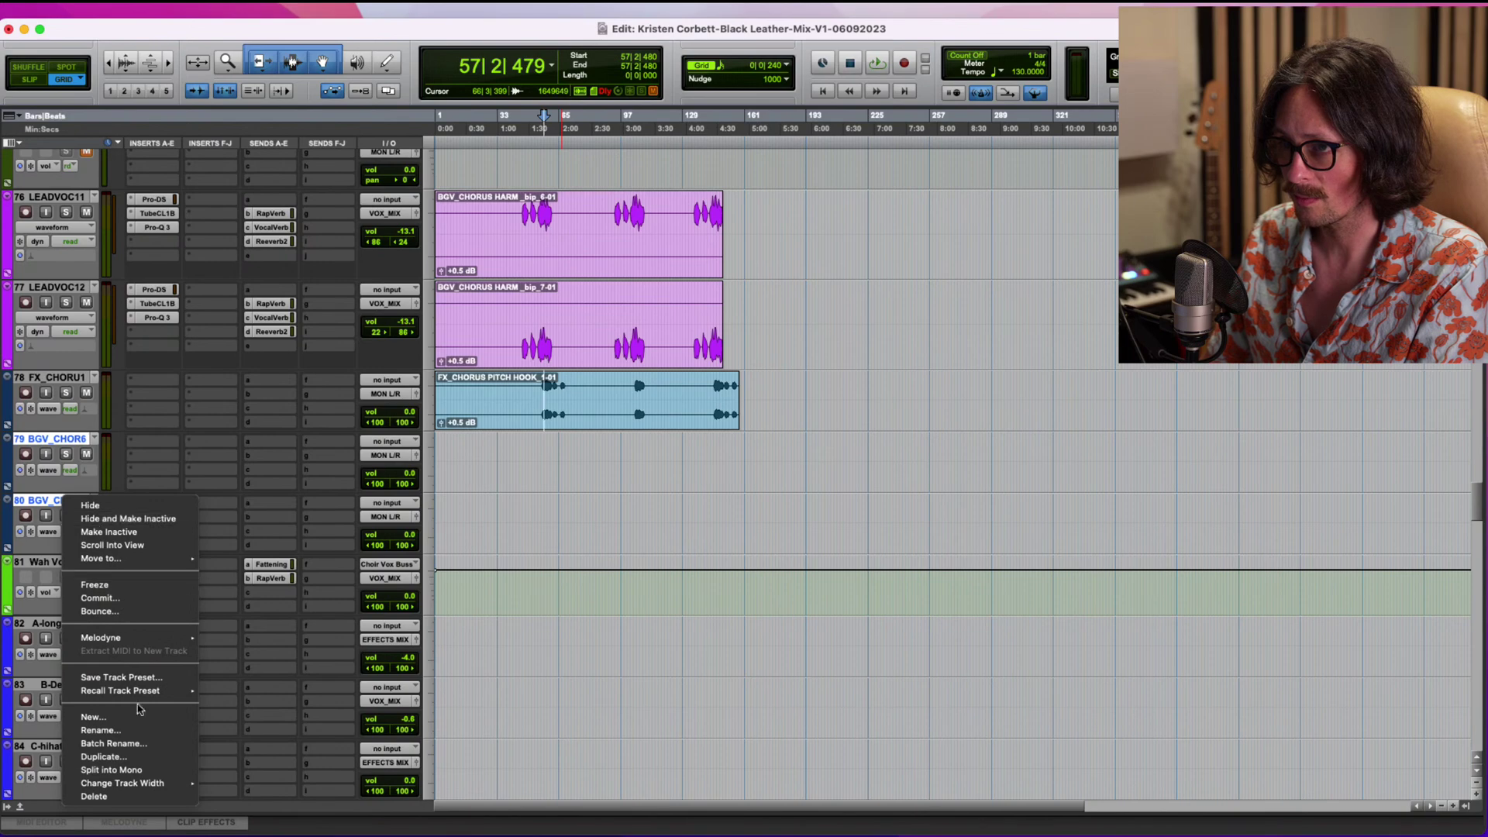
click(124, 796)
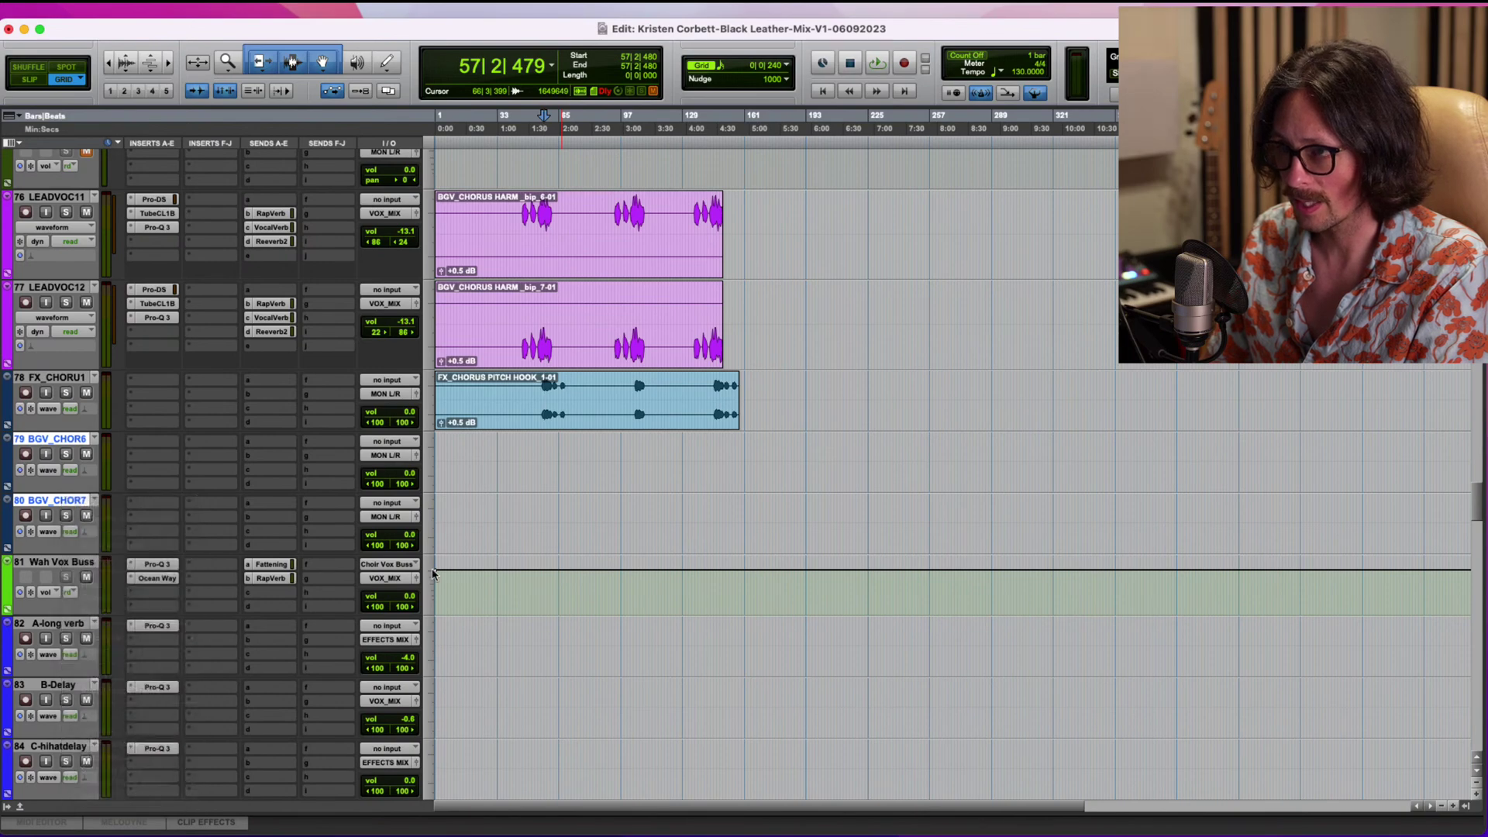
click(539, 397)
click(543, 387)
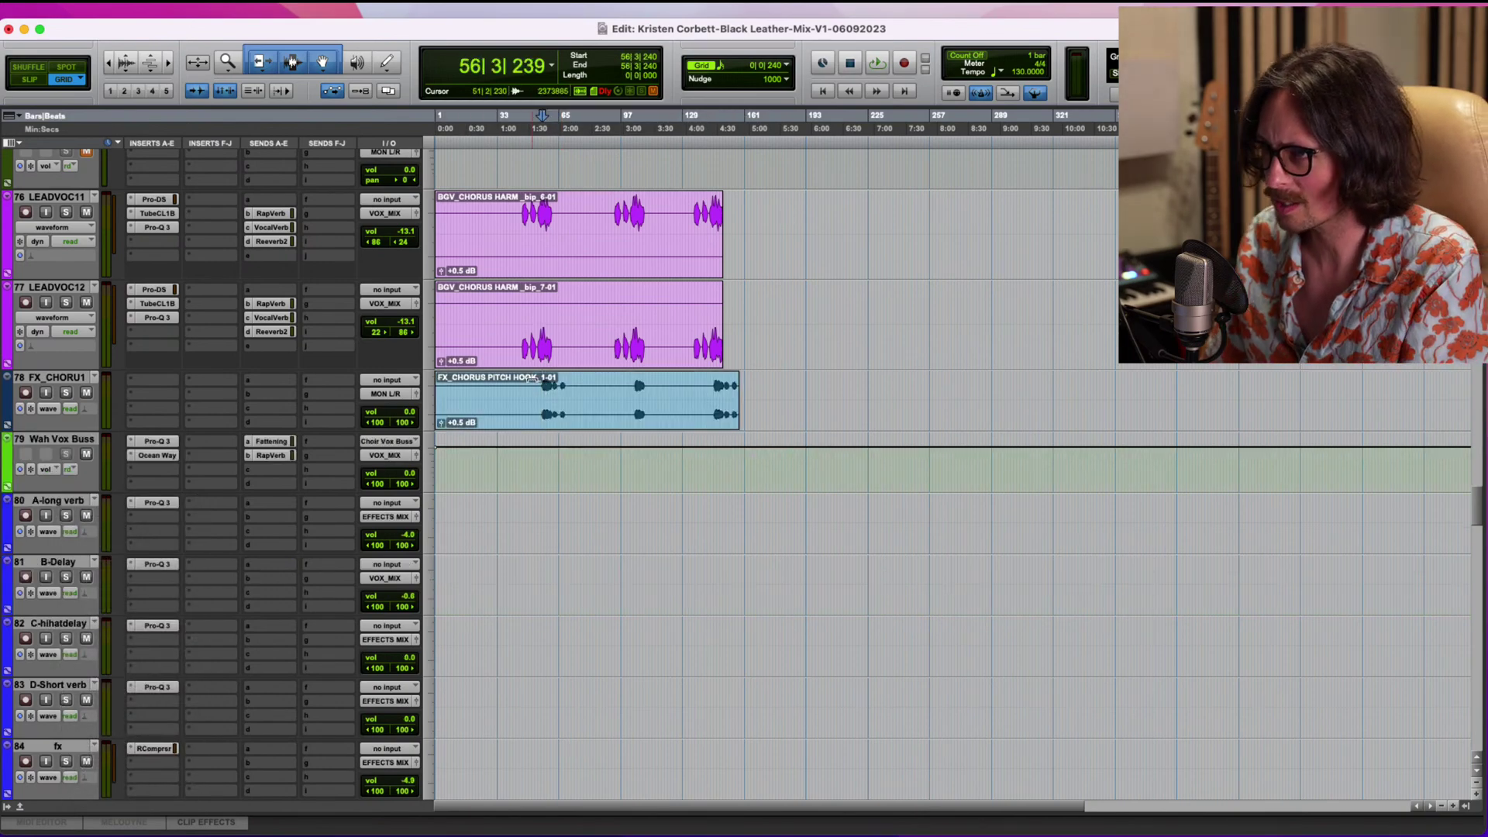
Colour the FX_CHORUS PITCH HOOK track and its clip the same purple as the LEADVOC tracks.
scroll(533, 381, up, 5)
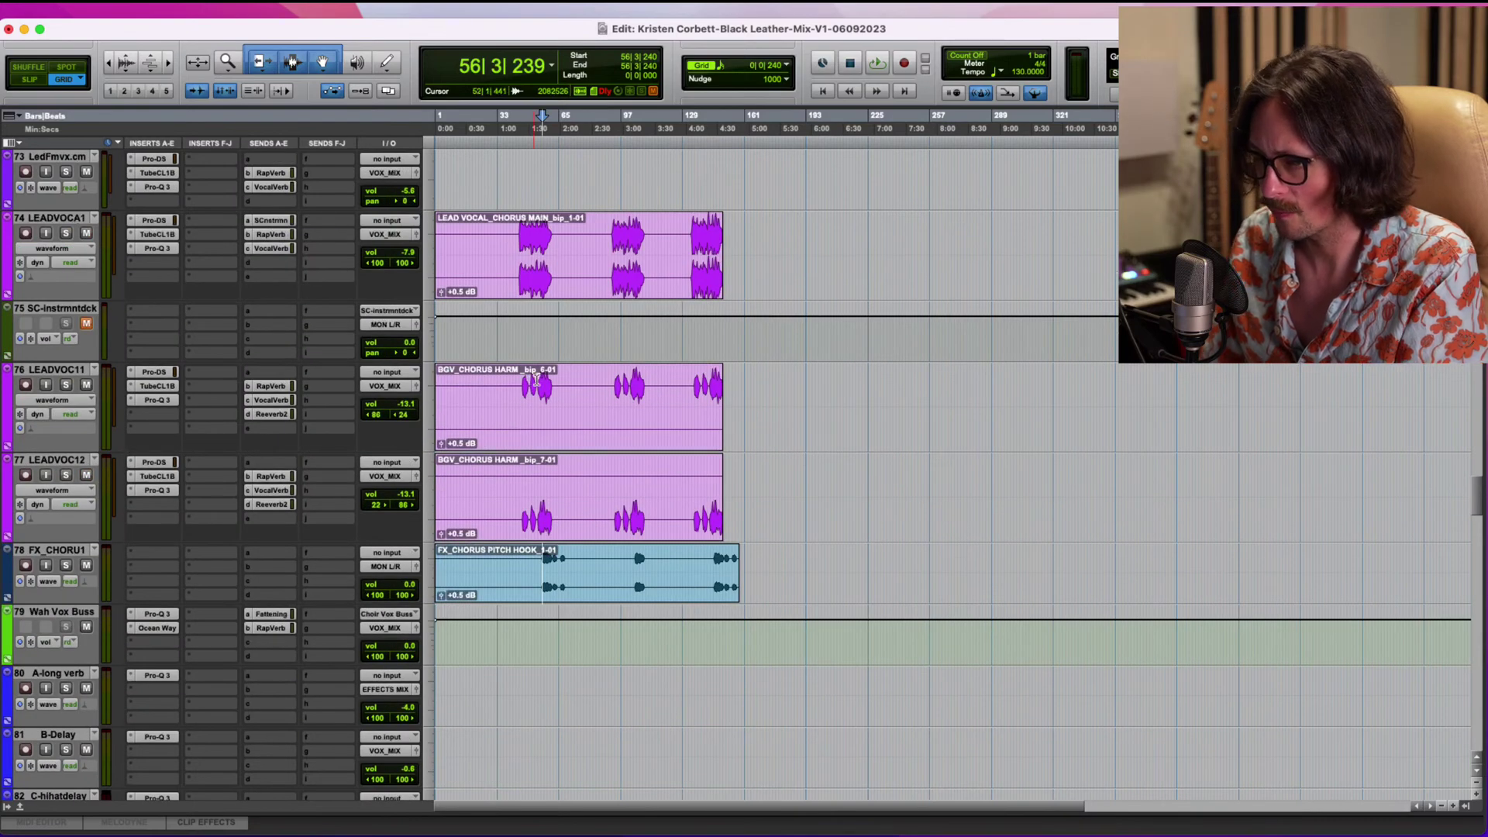
key(t)
key(t)
key(t)
key(r)
key(r)
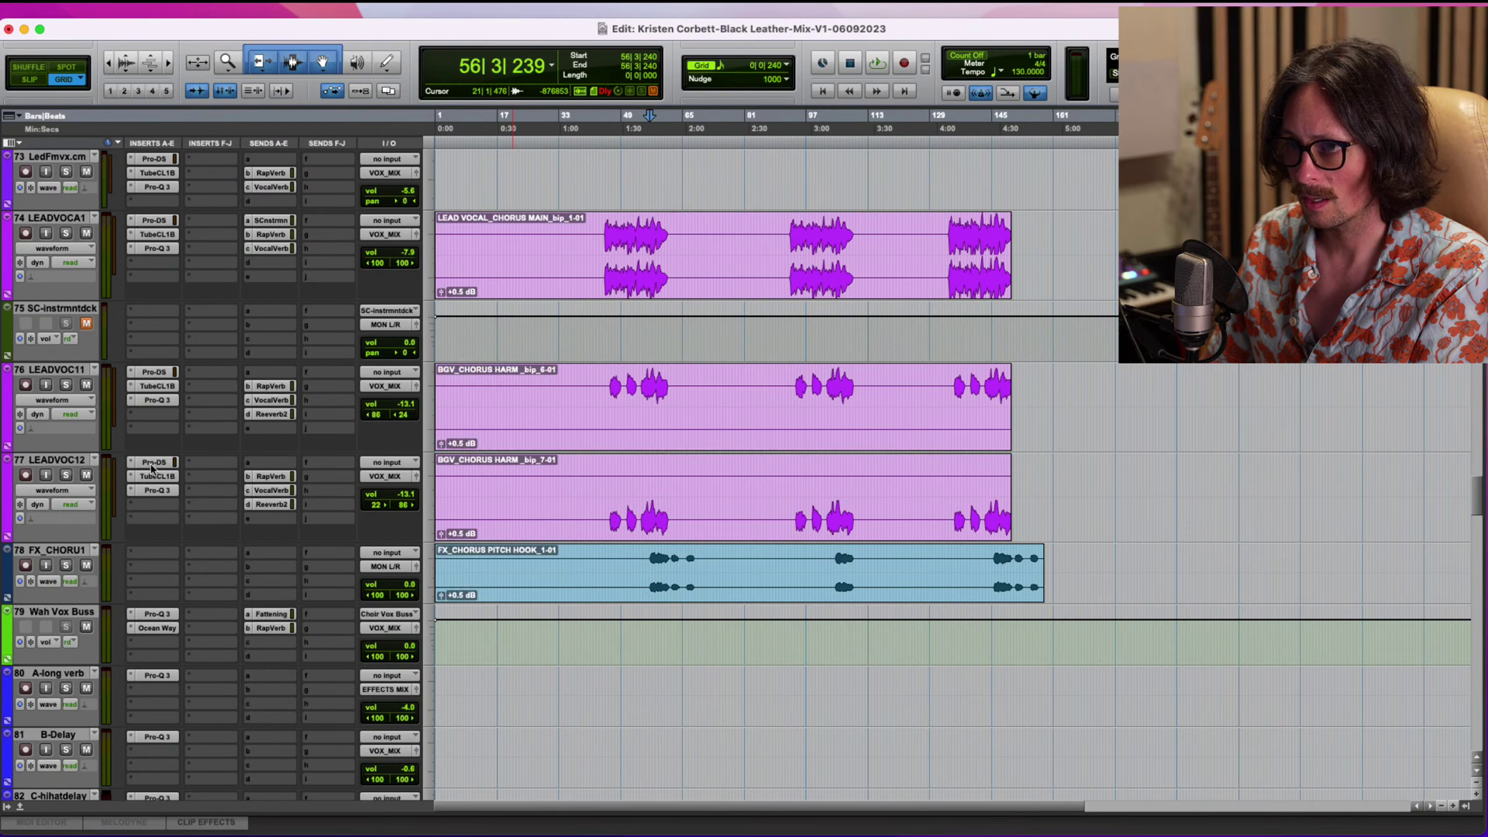
double_click(6, 572)
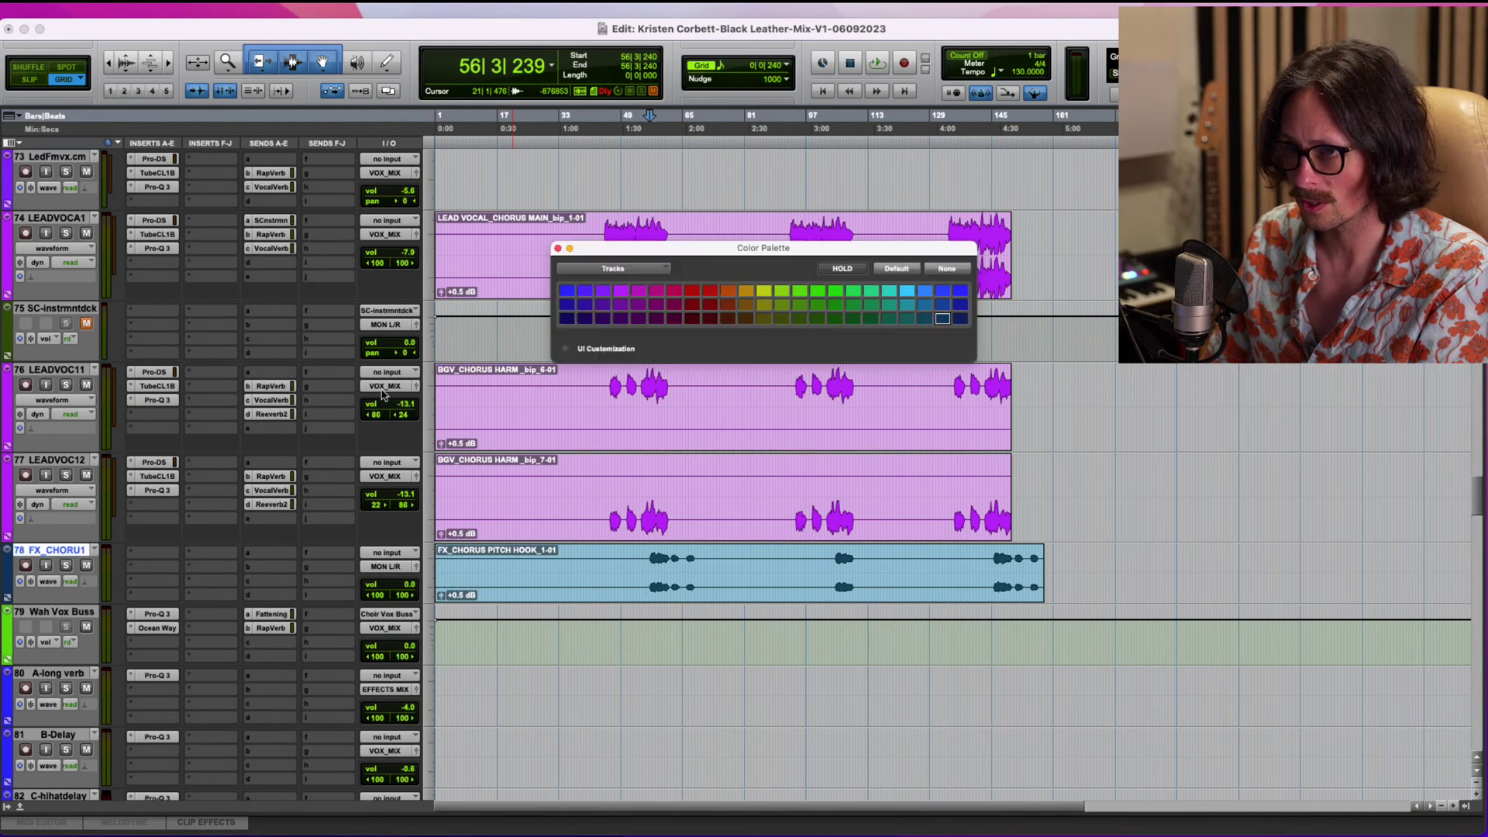
click(621, 290)
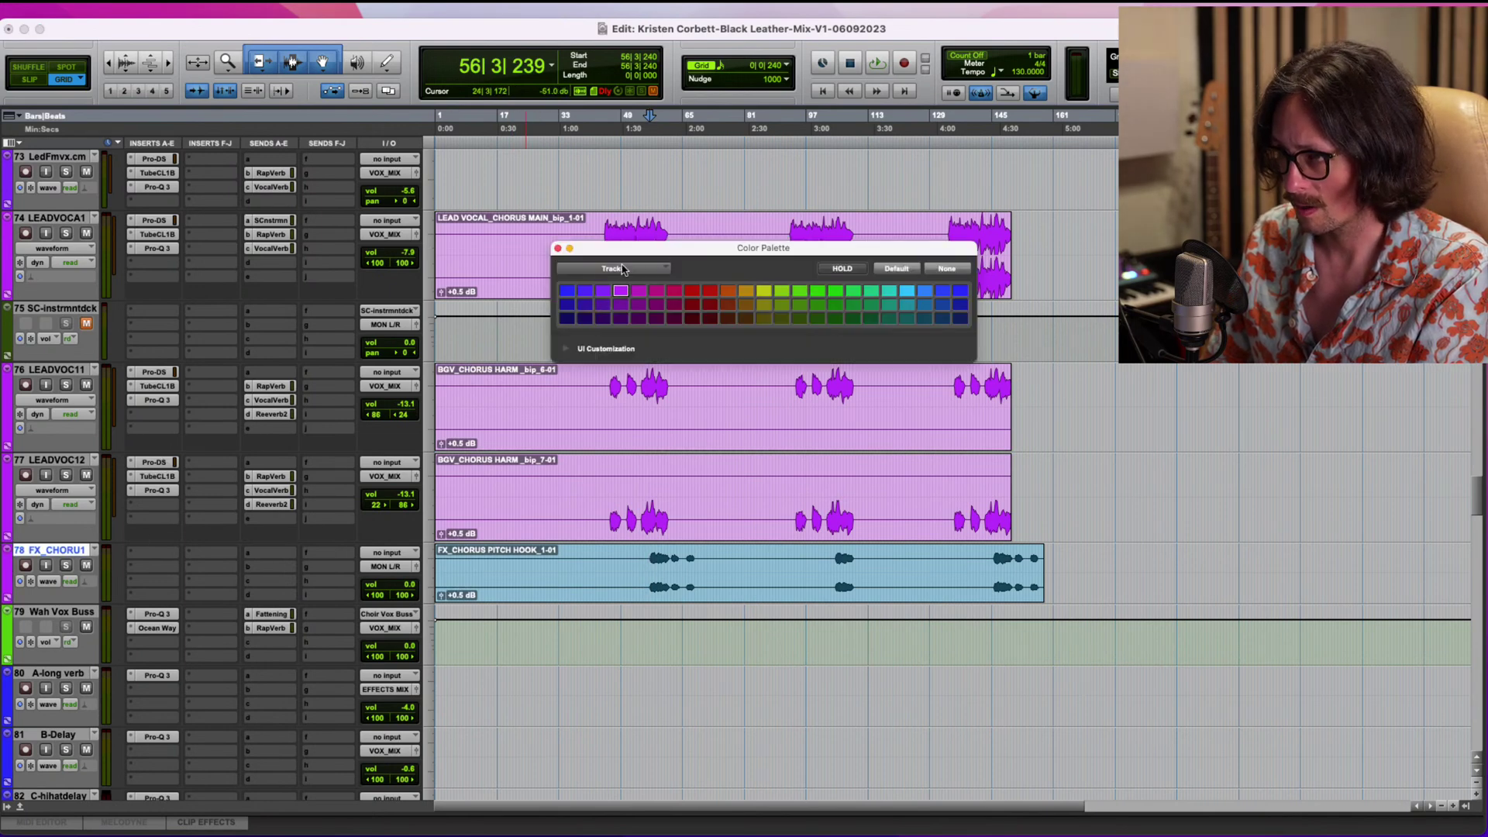
click(612, 268)
click(609, 282)
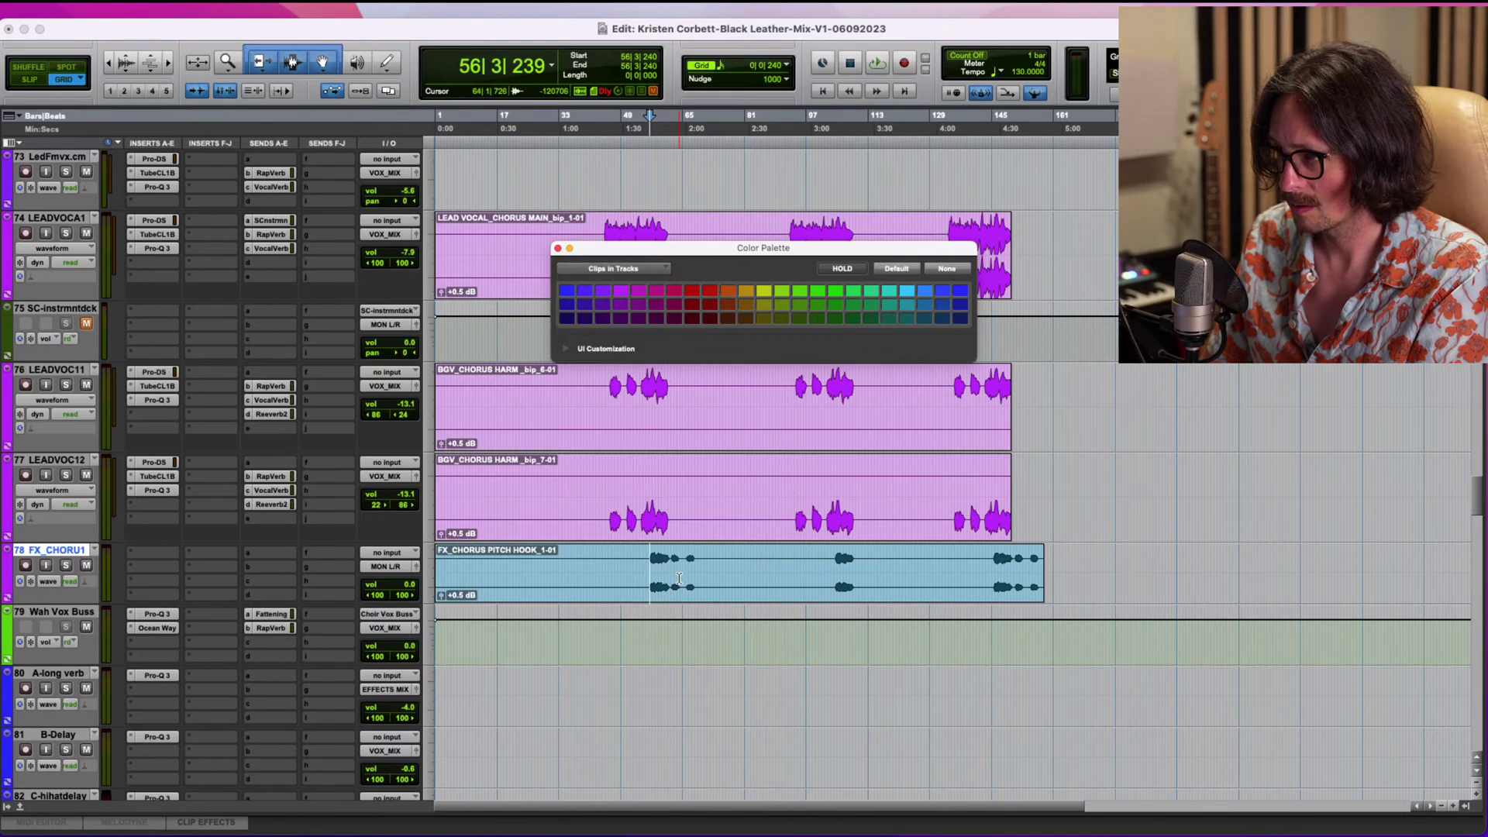
click(672, 548)
click(621, 291)
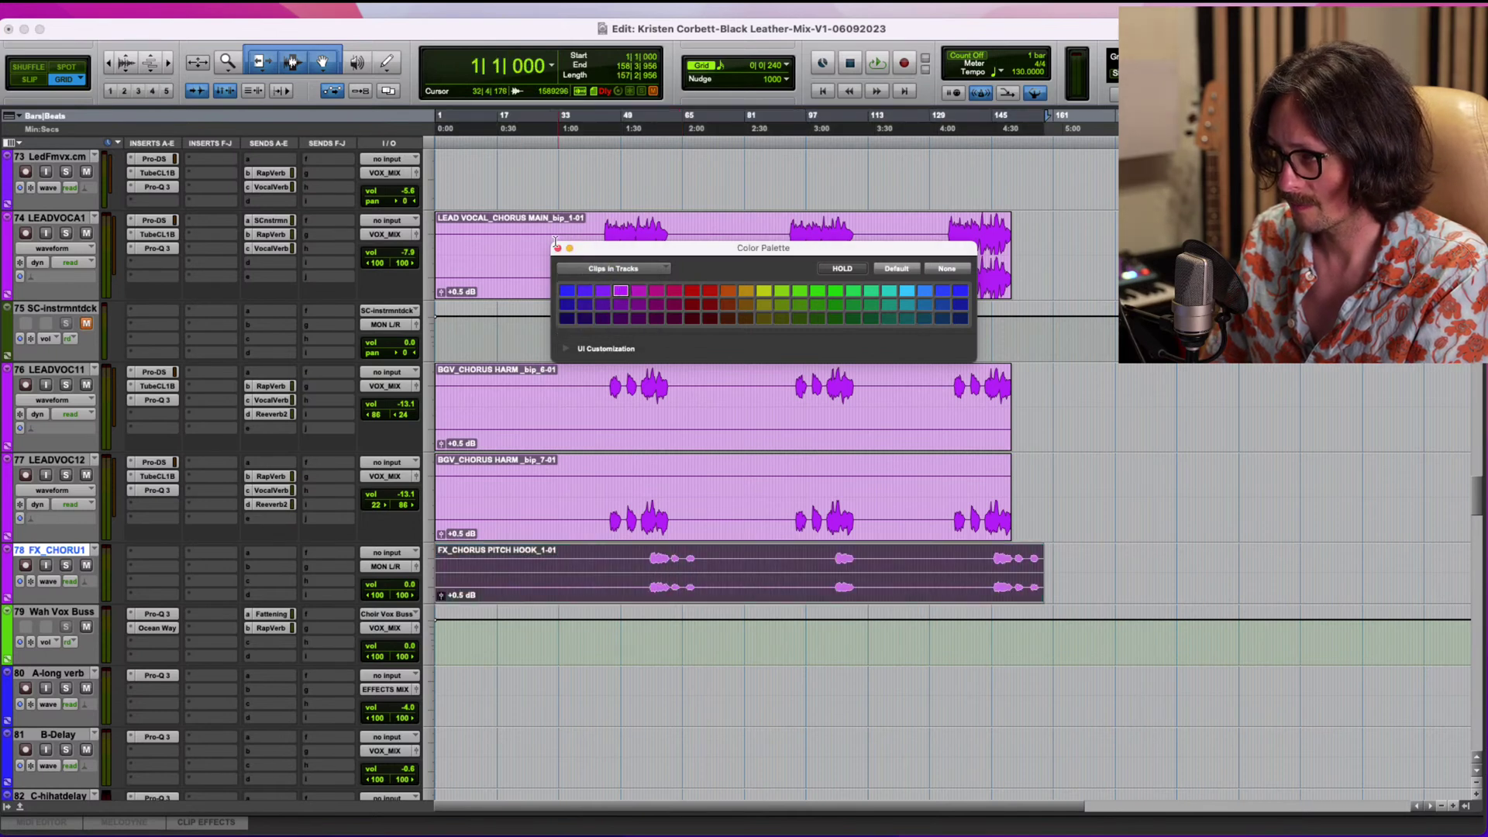
Route the chorus pitch hook track's output to the stereo VOX_MIX bus and close the Color Palette.
click(395, 566)
mouse_move(417, 587)
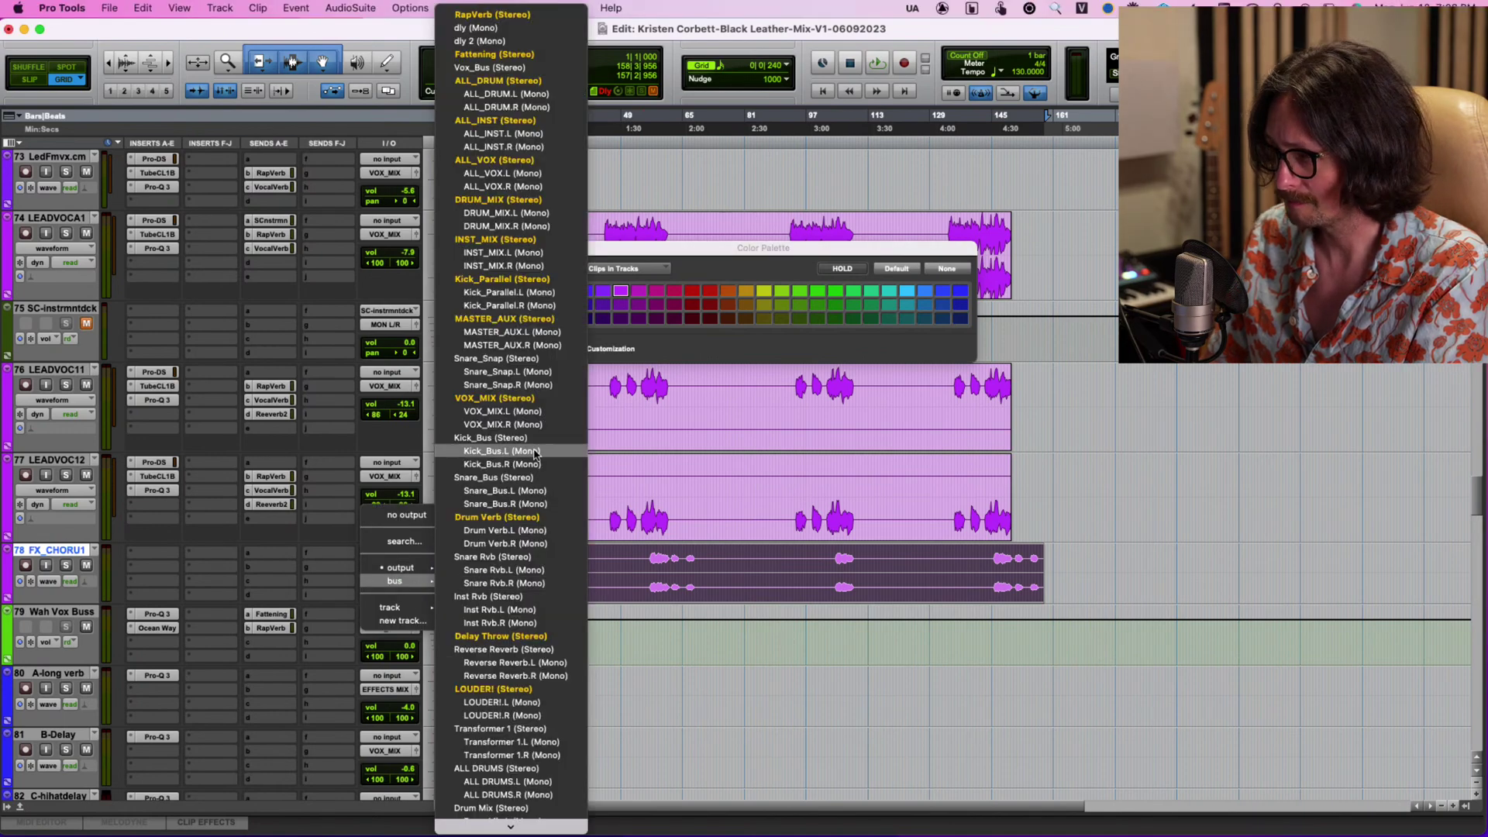
click(520, 398)
click(557, 248)
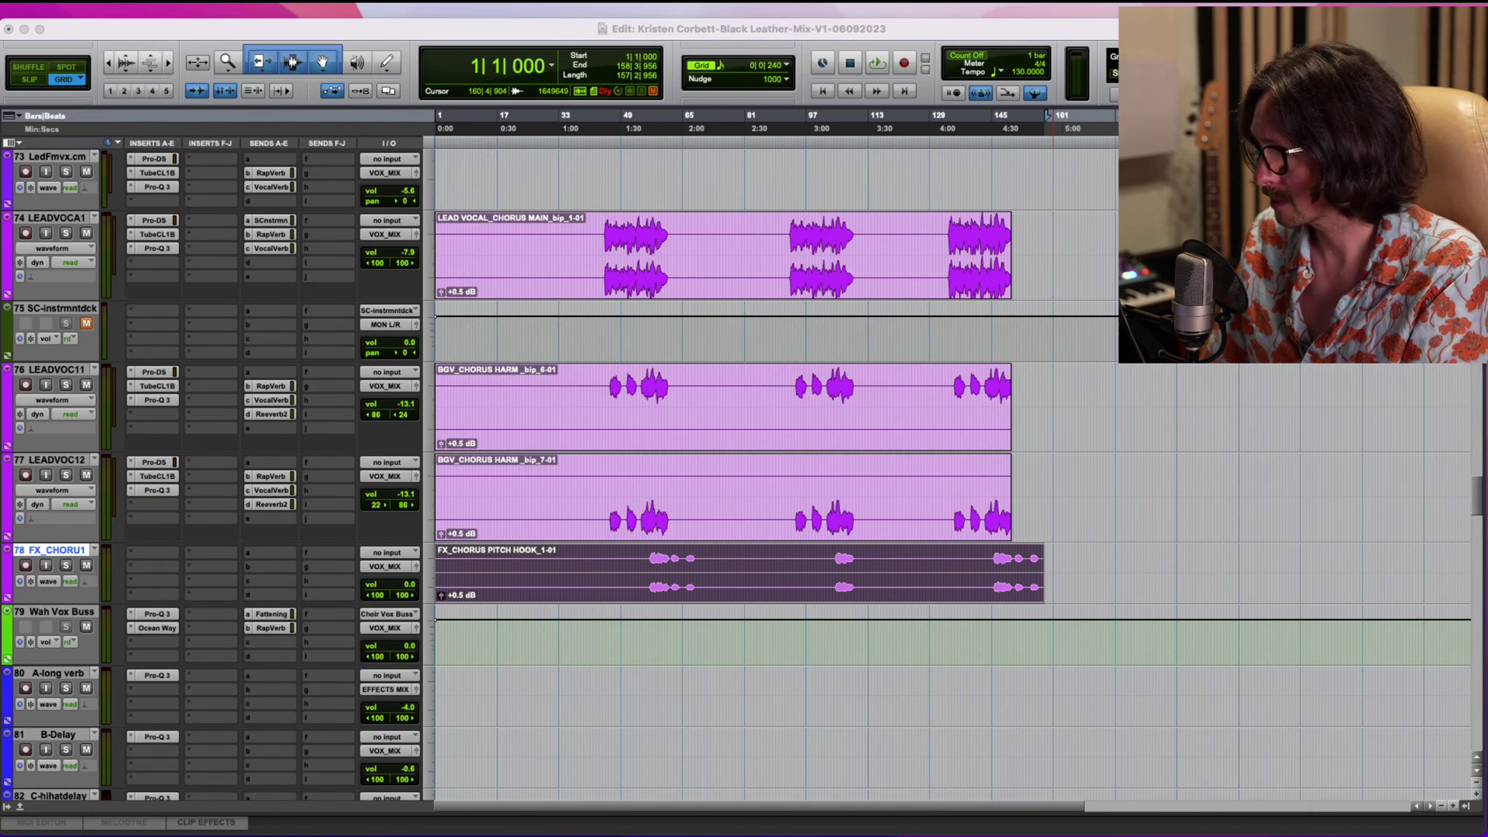
Play the chorus from bar 55 and lower the chorus pitch hook track's volume to -10.6 dB.
key(space)
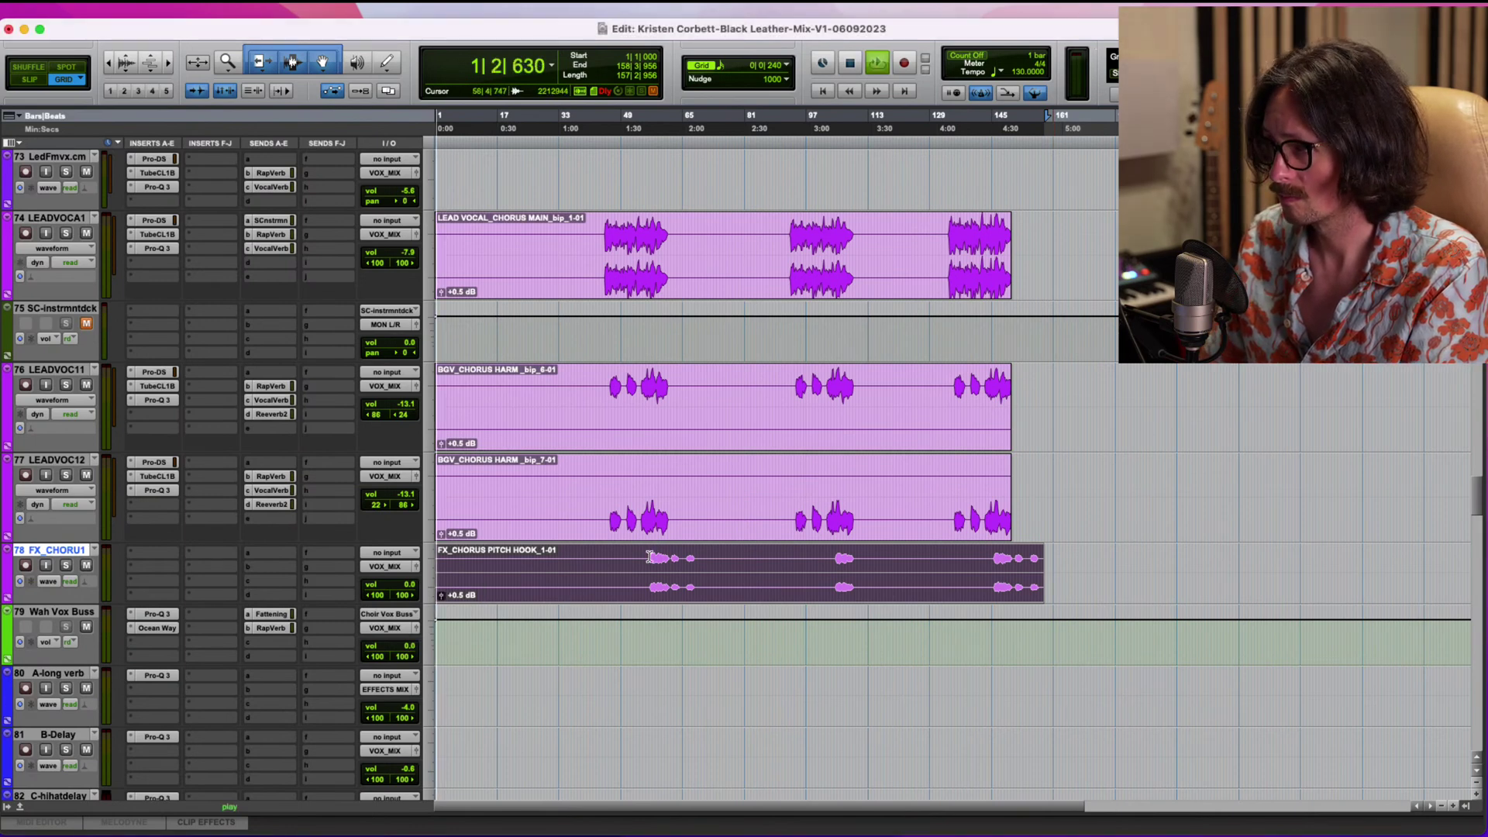
click(647, 559)
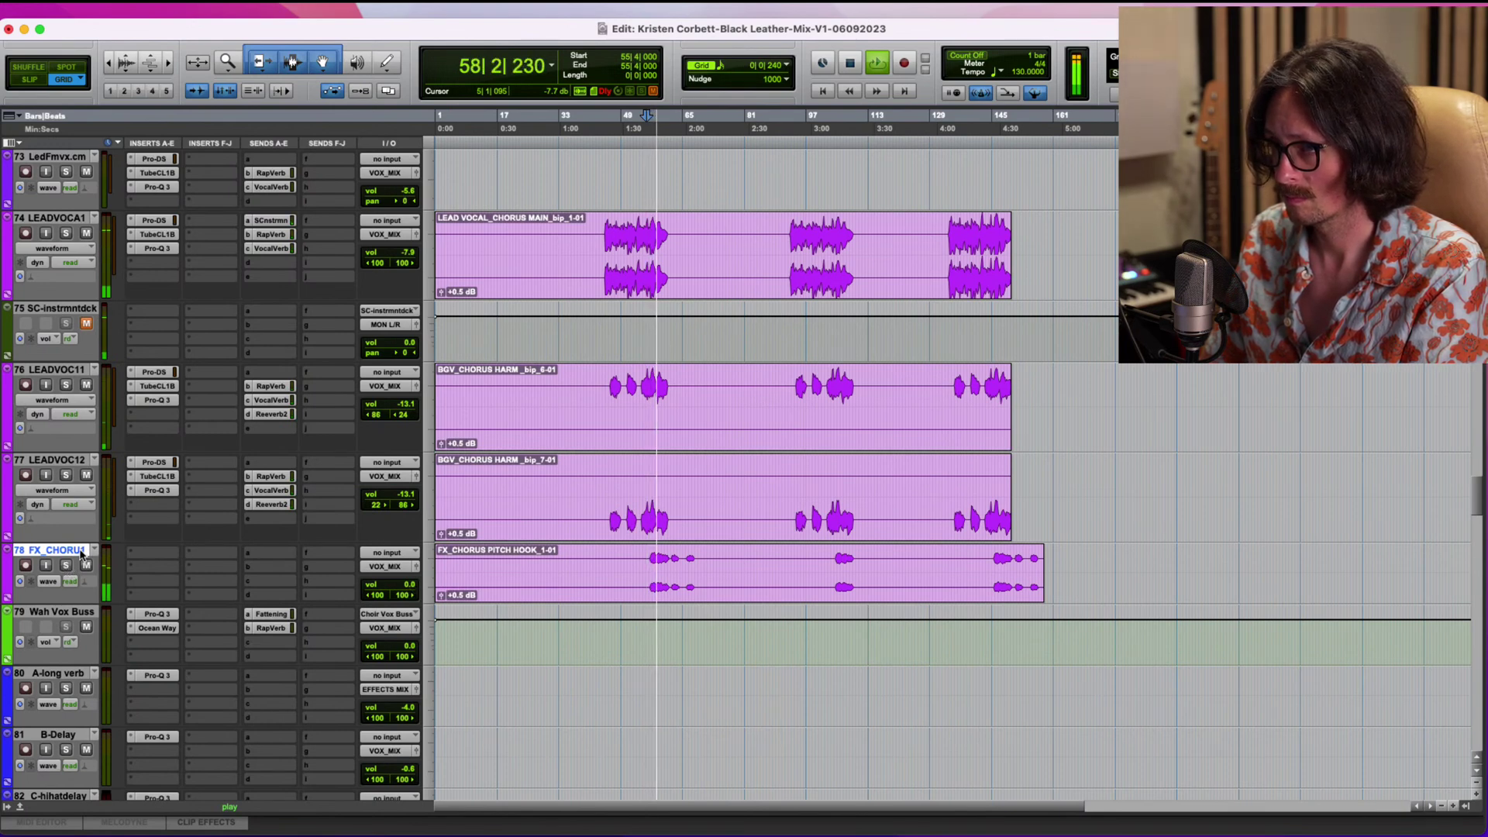
drag(407, 585, 408, 605)
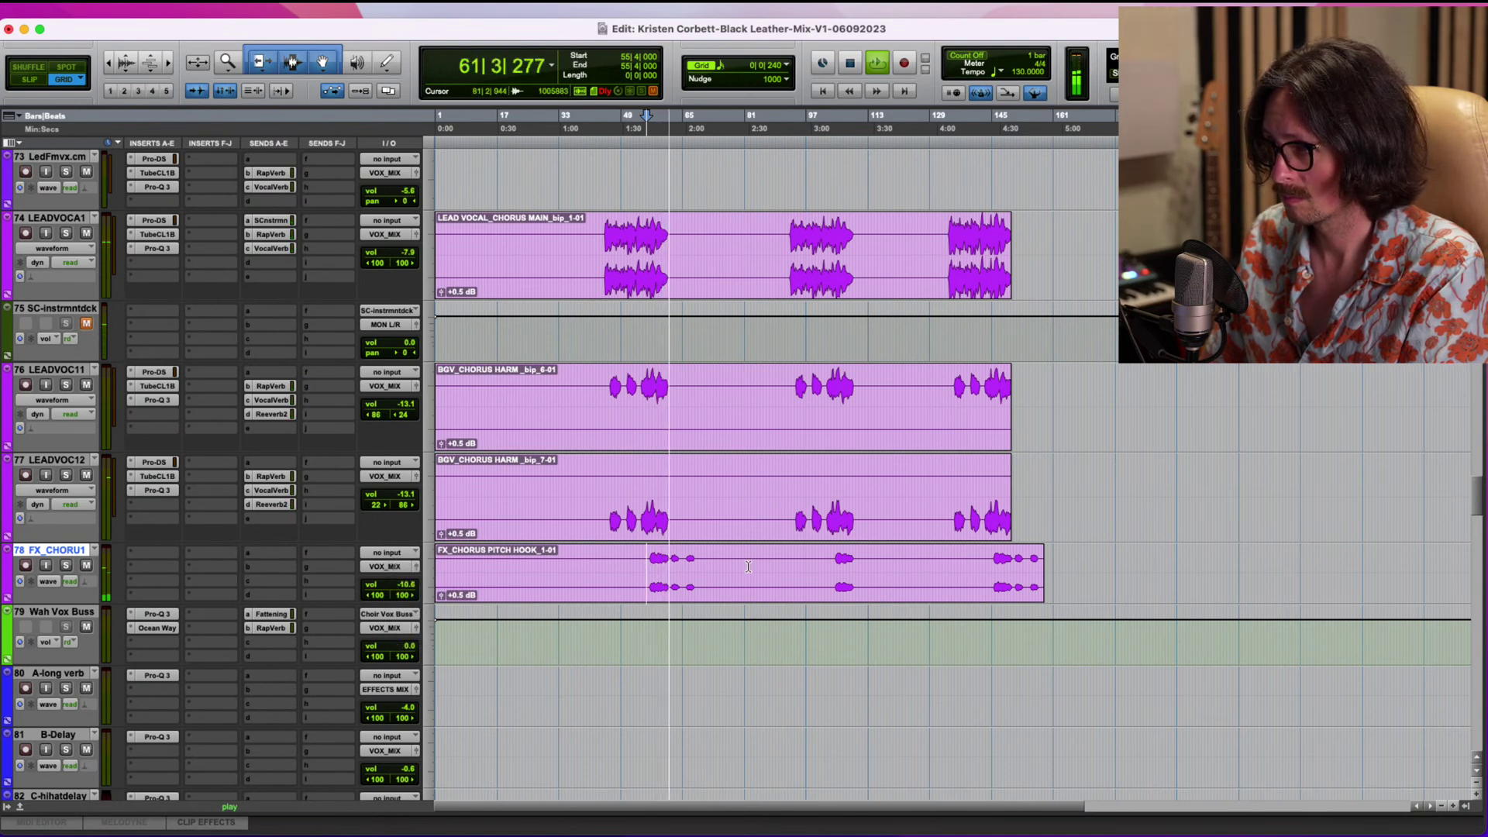
key(space)
key(super+Tab)
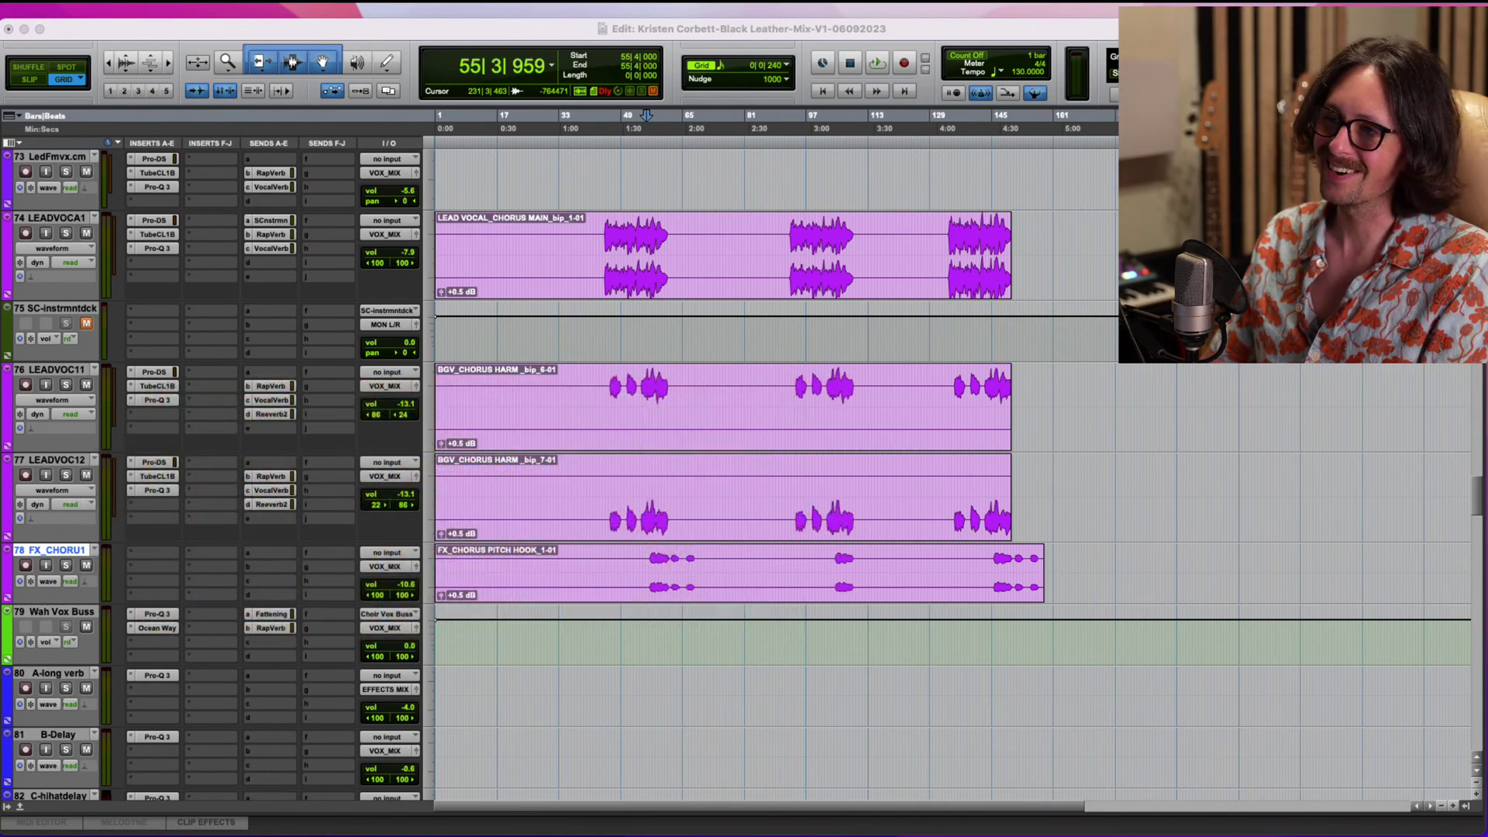
click(422, 26)
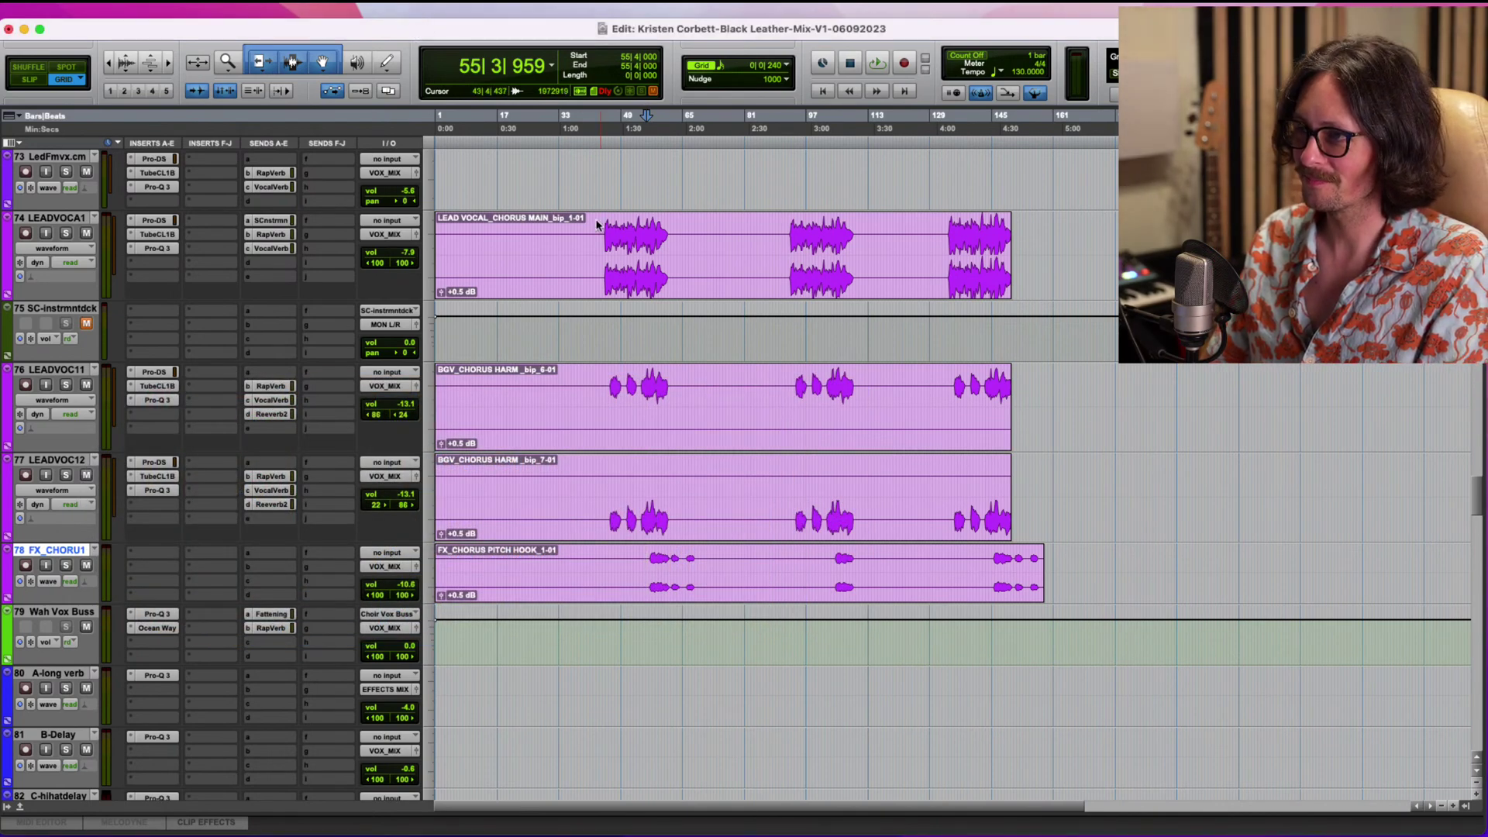
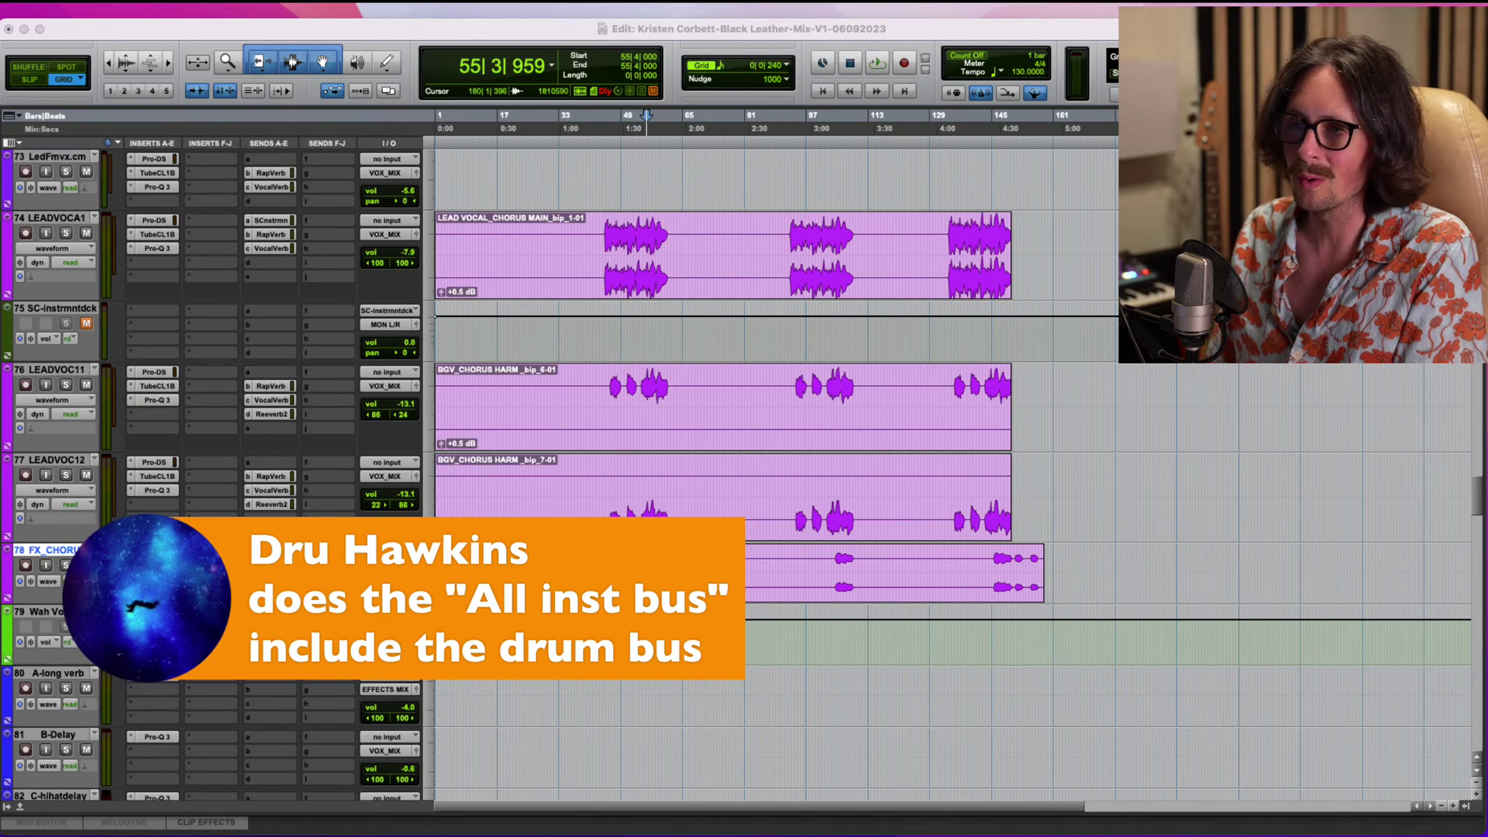
click(360, 31)
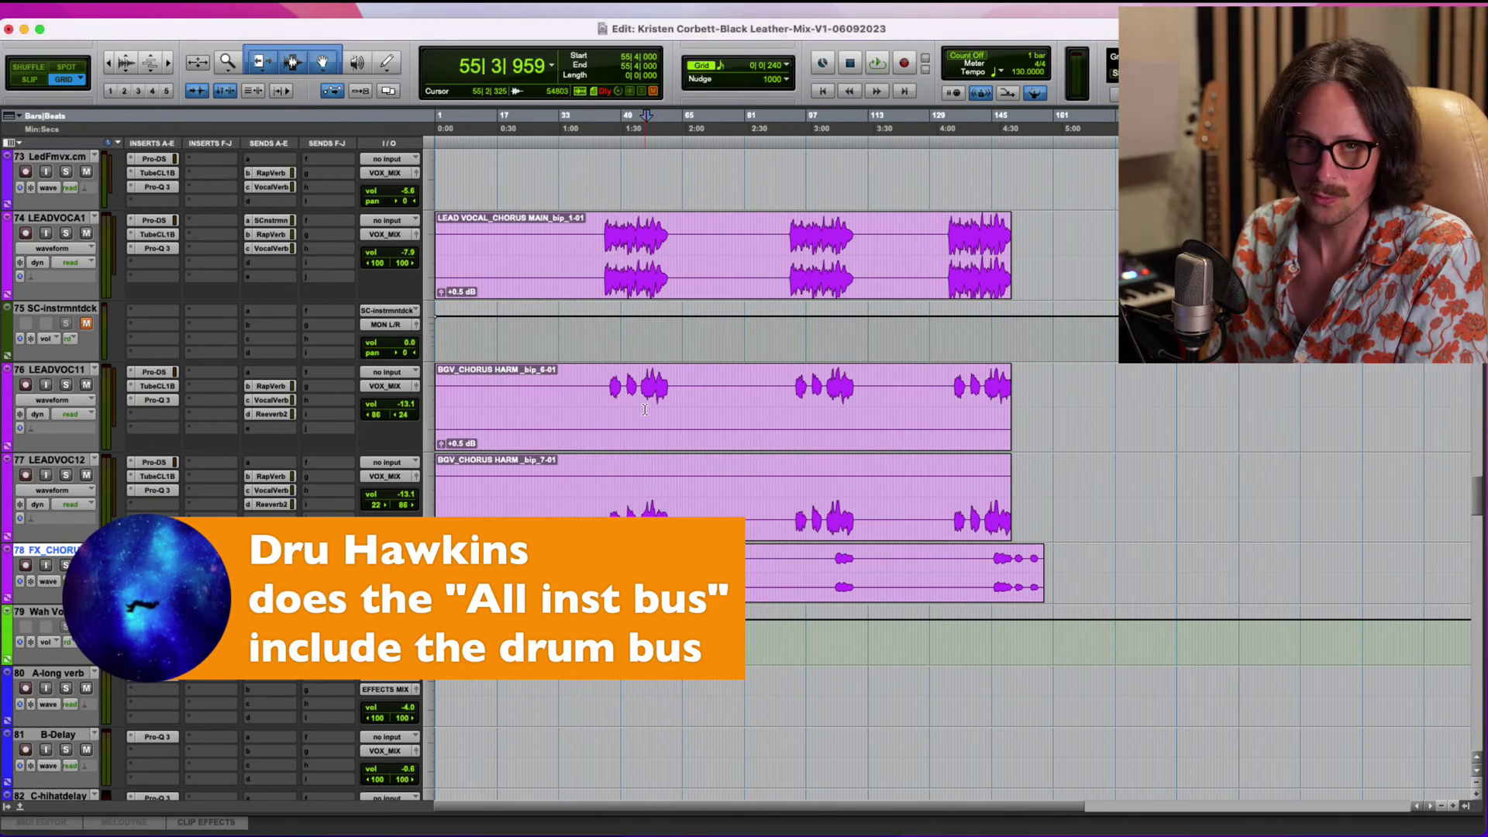
Examine the insert plug-ins on the DRUMS MIX and Drum MST buses, including NLS Buss, RBass, Shadow Hills and Black Box HG-2.
scroll(643, 425, up, 2)
scroll(643, 425, up, 15)
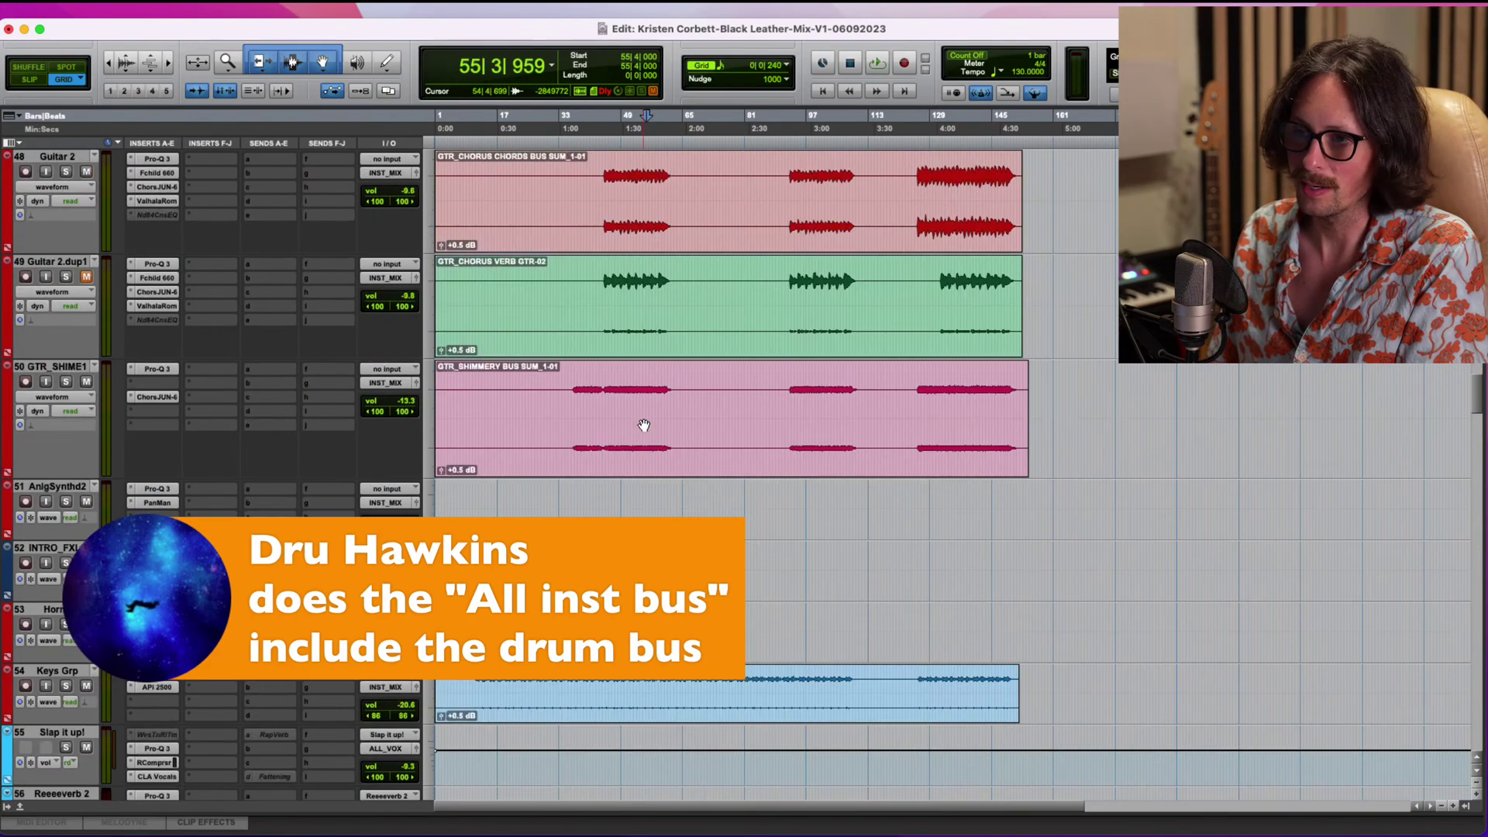
scroll(643, 425, down, 5)
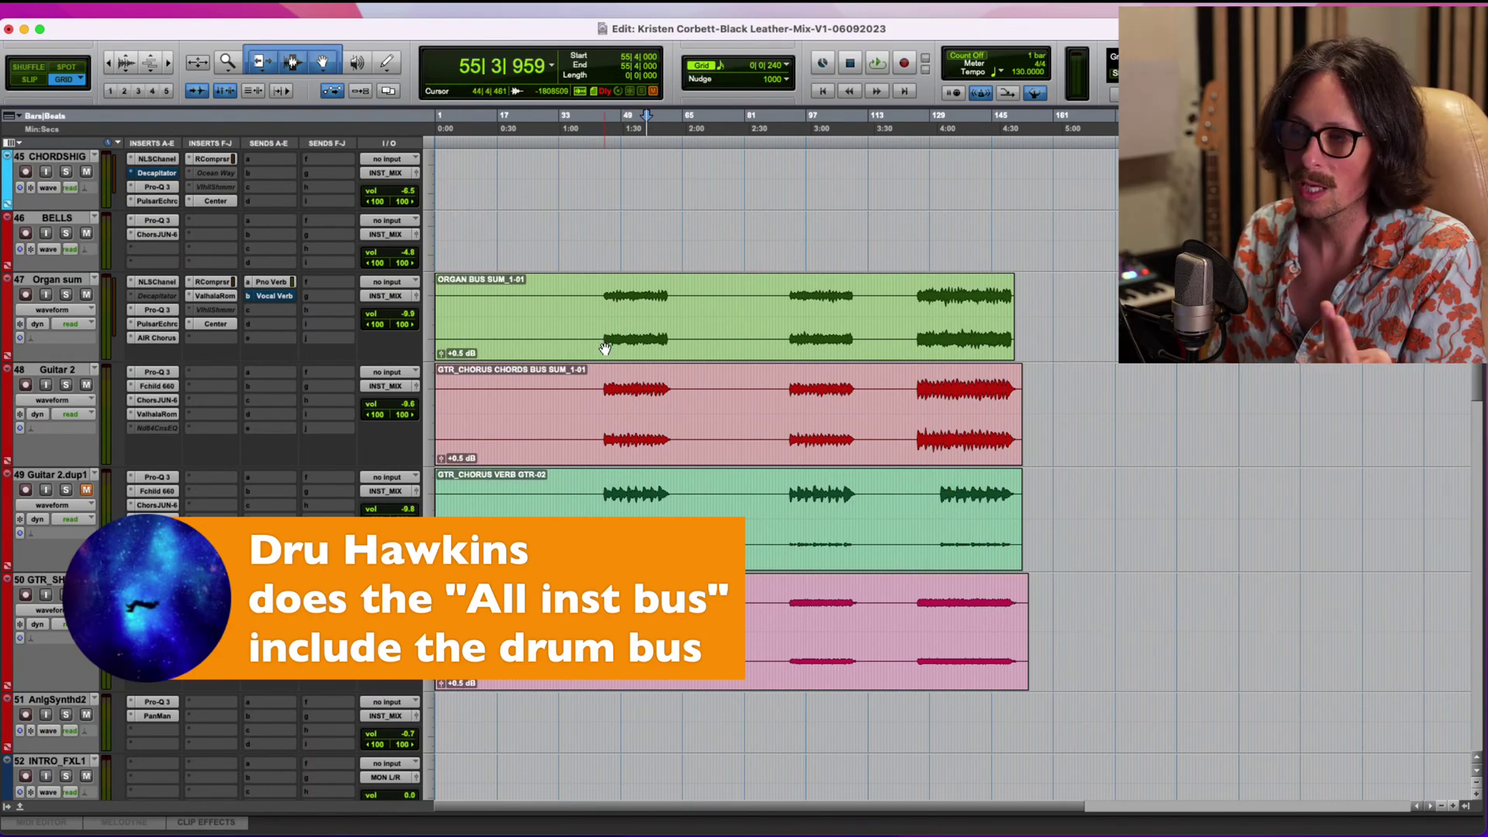
scroll(773, 388, up, 20)
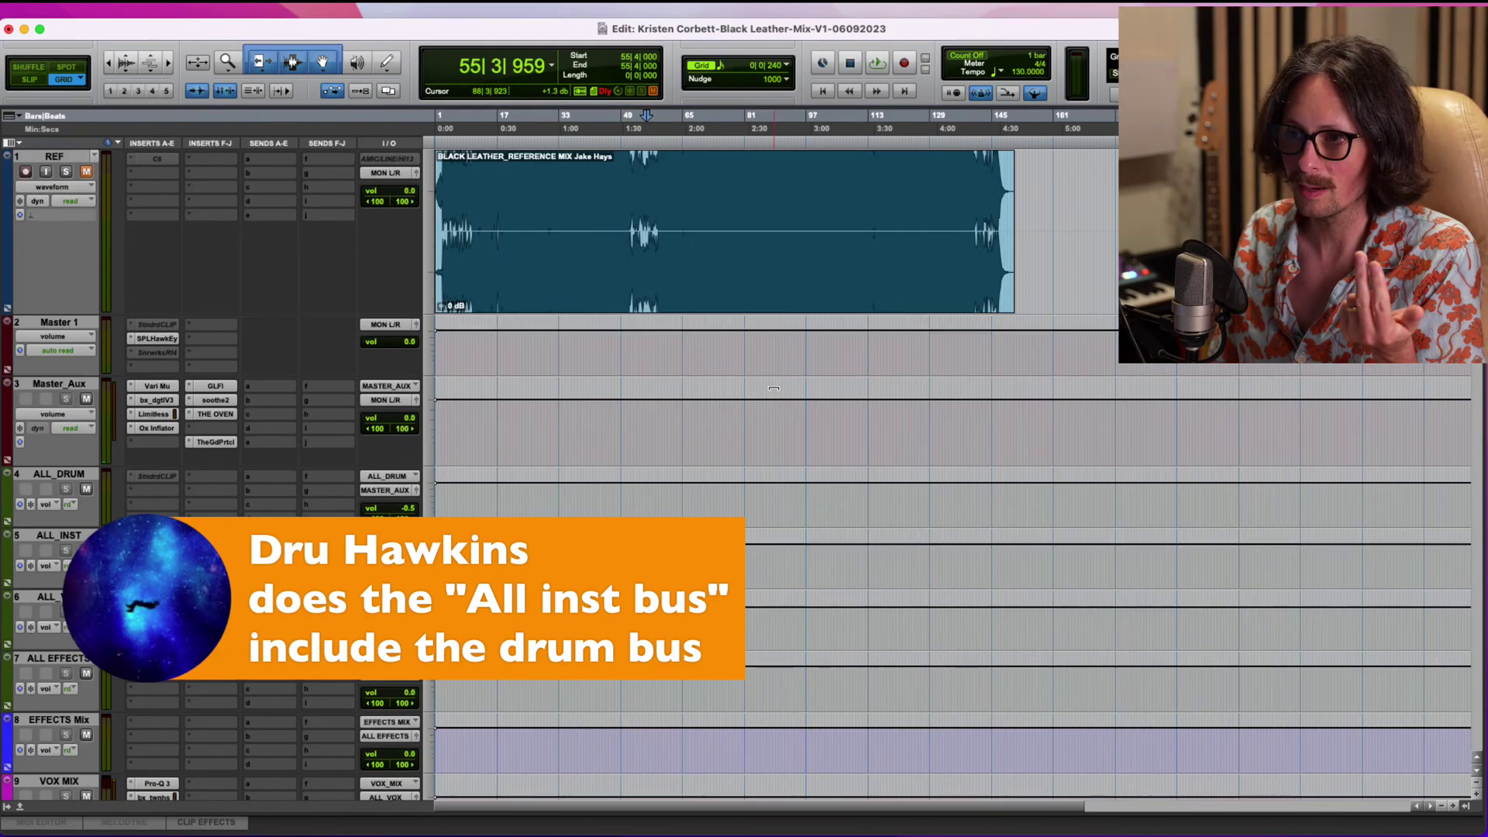
scroll(774, 388, down, 5)
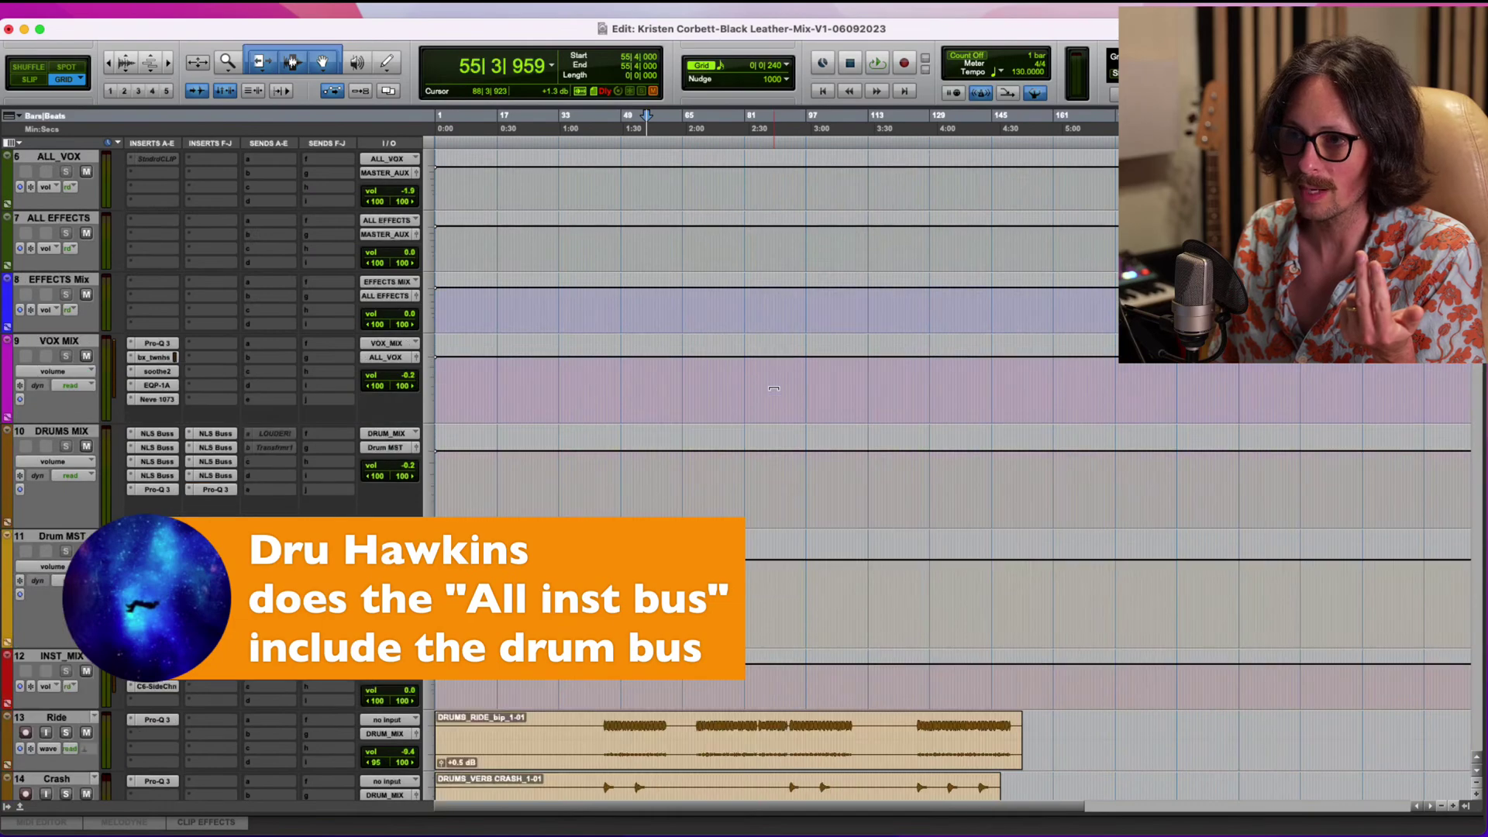
click(48, 434)
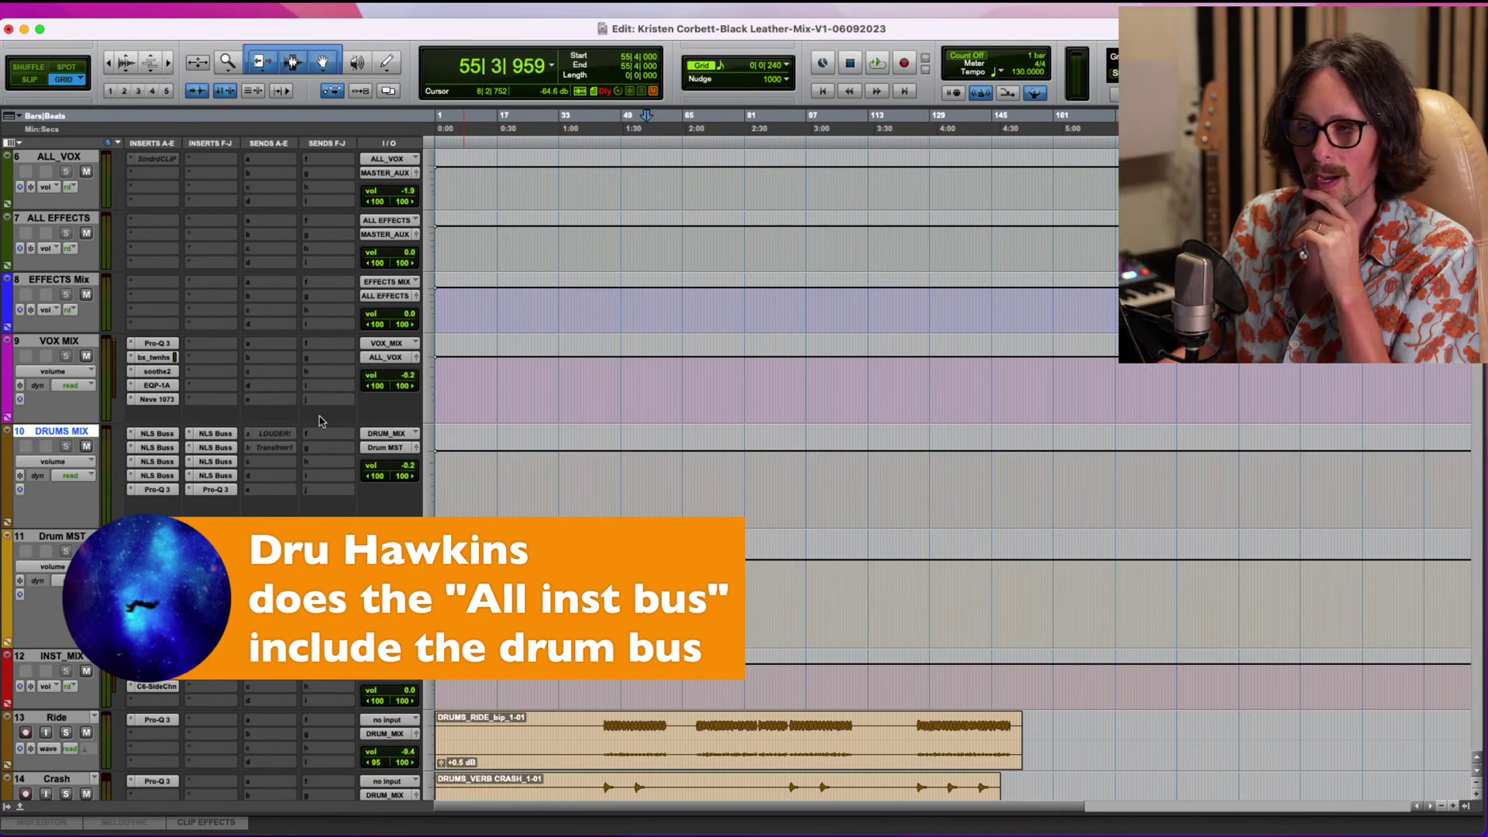
click(155, 448)
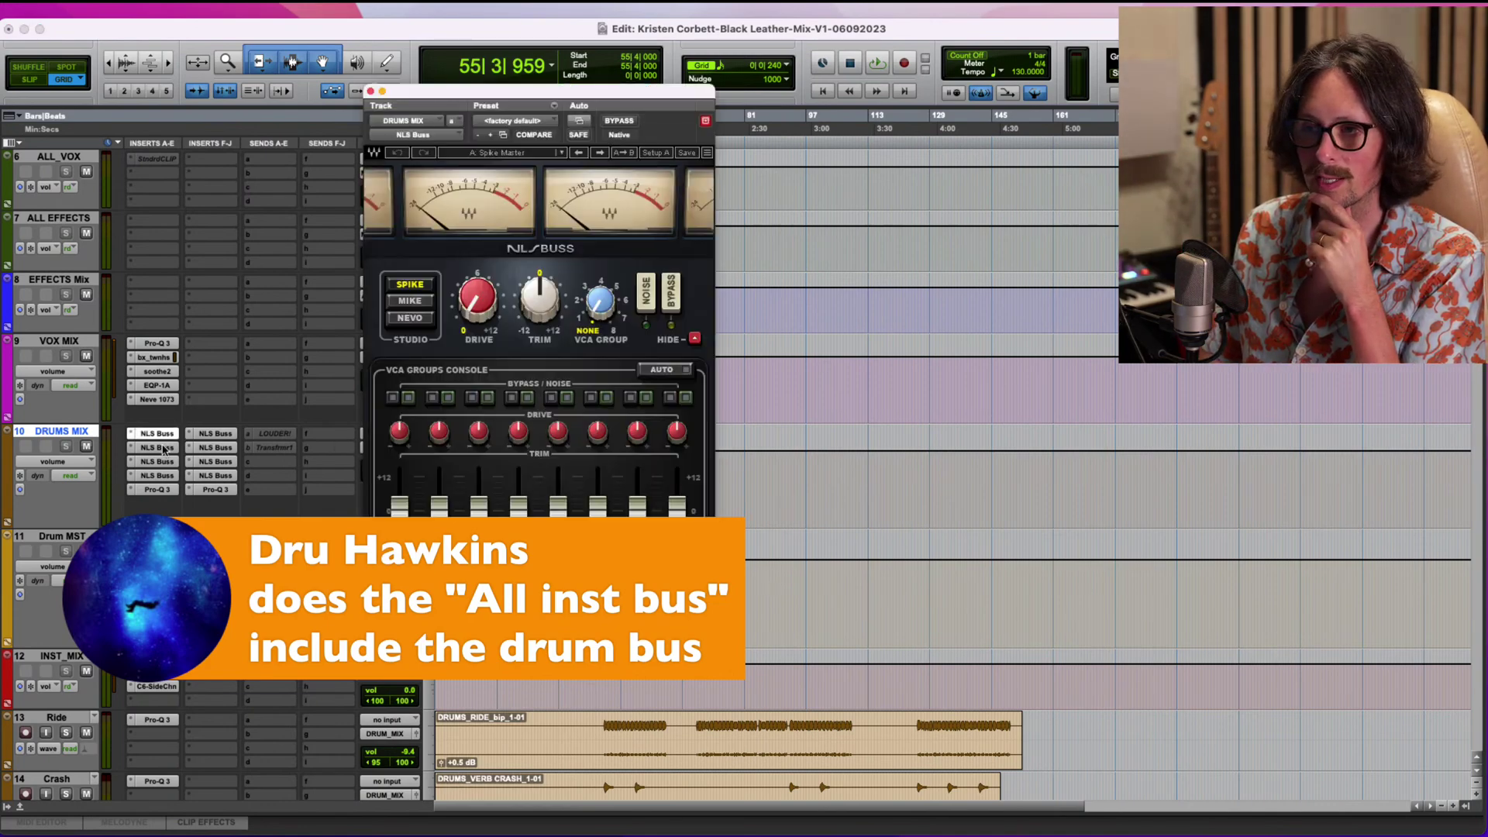
click(157, 475)
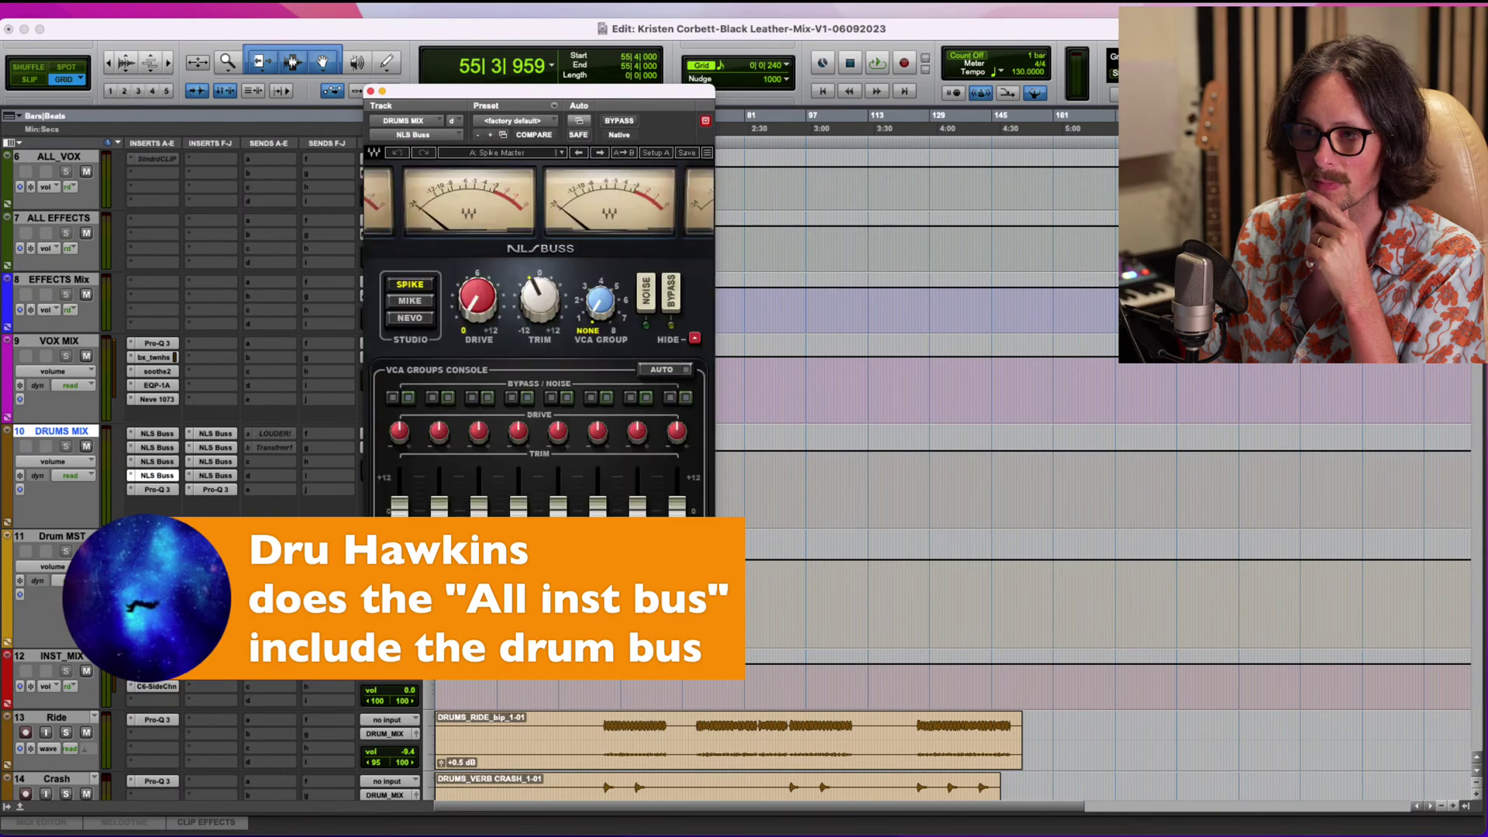
click(157, 538)
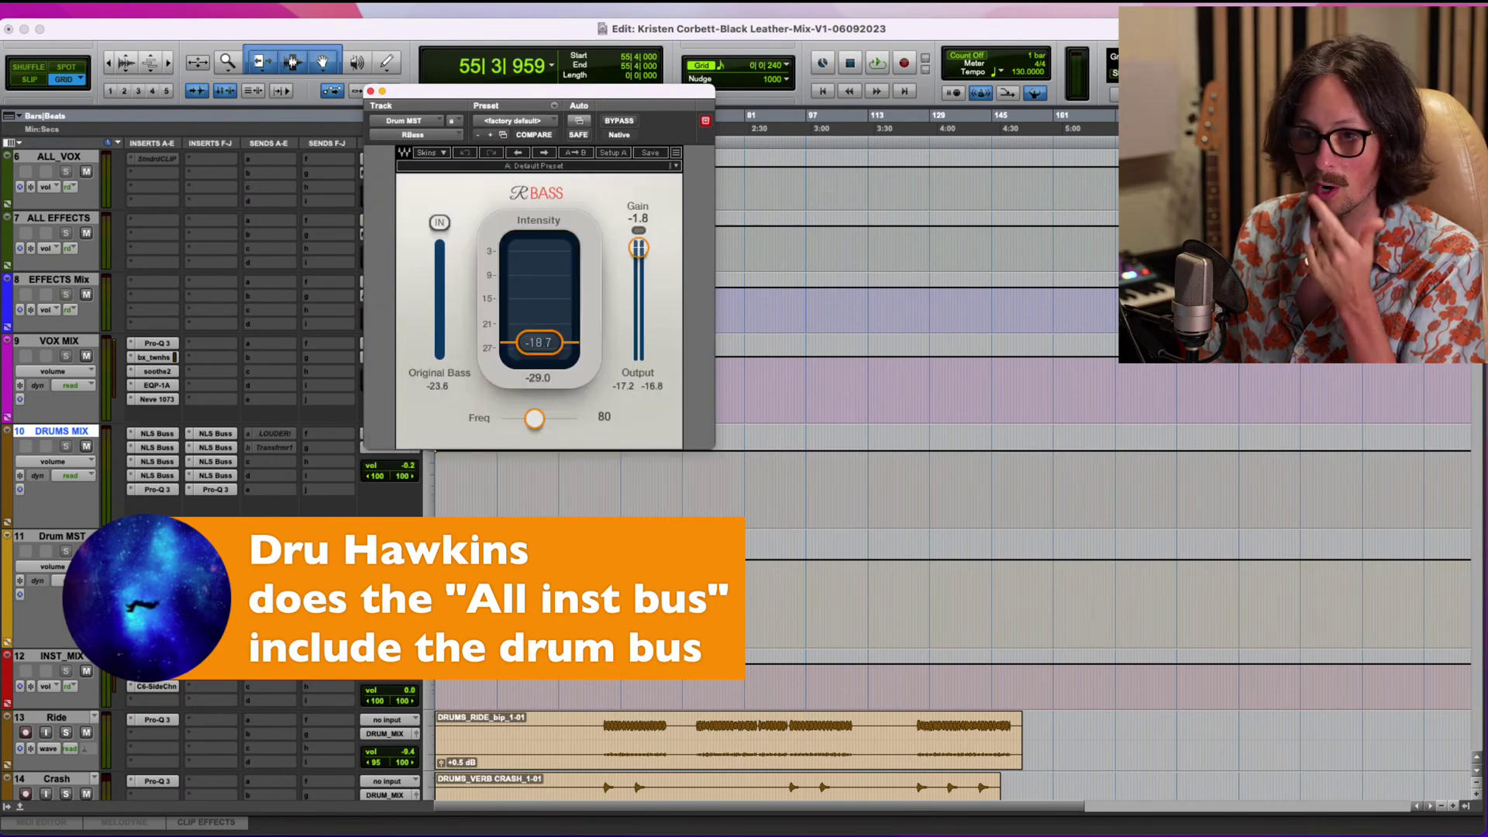
click(156, 553)
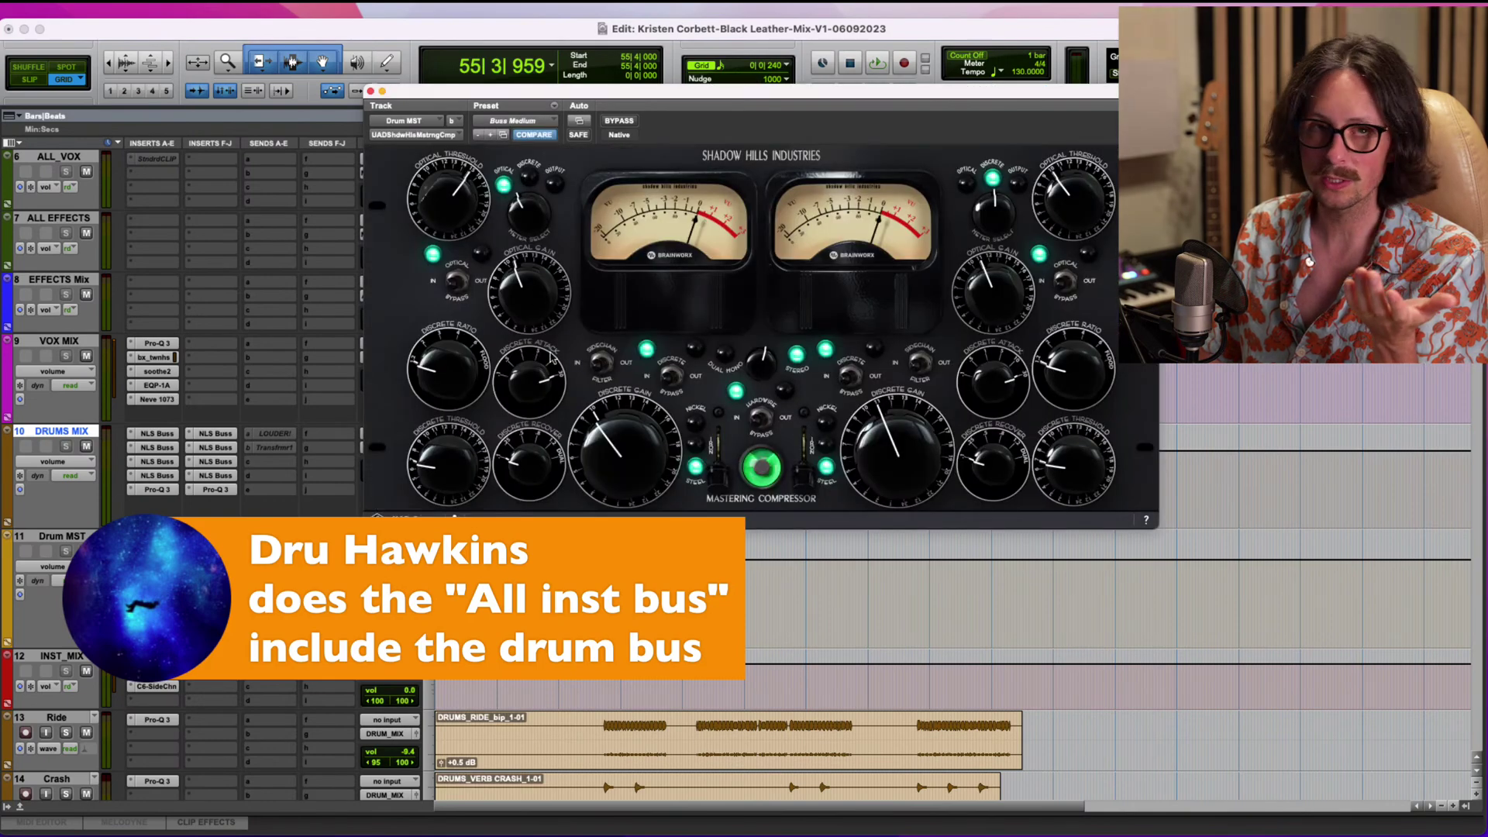
click(156, 580)
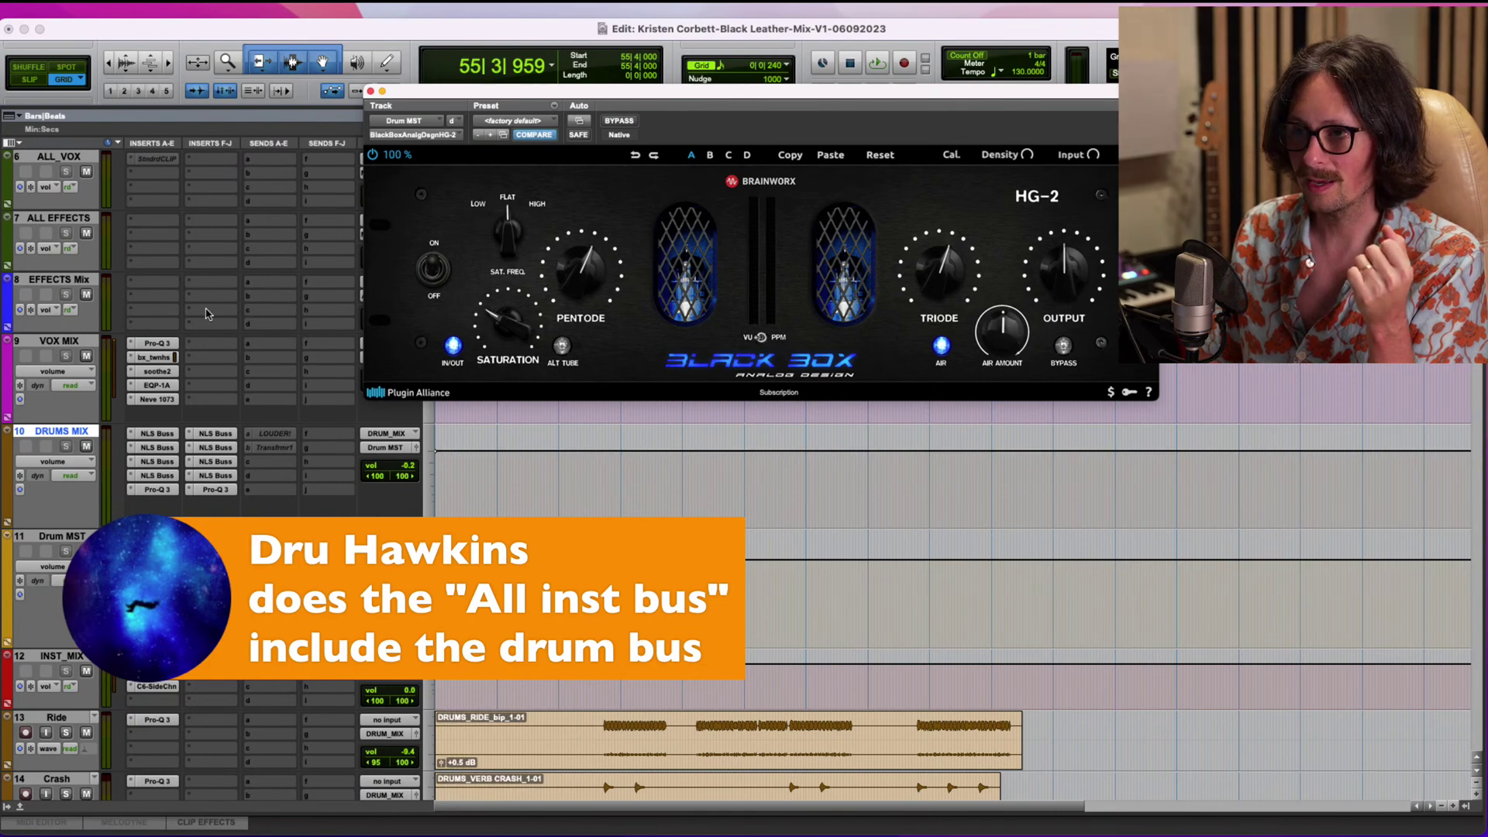
Inspect the INST_MIX bus inserts, including the TG Mastering Chain and the C6-SideChain compressor.
scroll(258, 398, up, 5)
scroll(258, 397, down, 5)
click(157, 536)
click(157, 550)
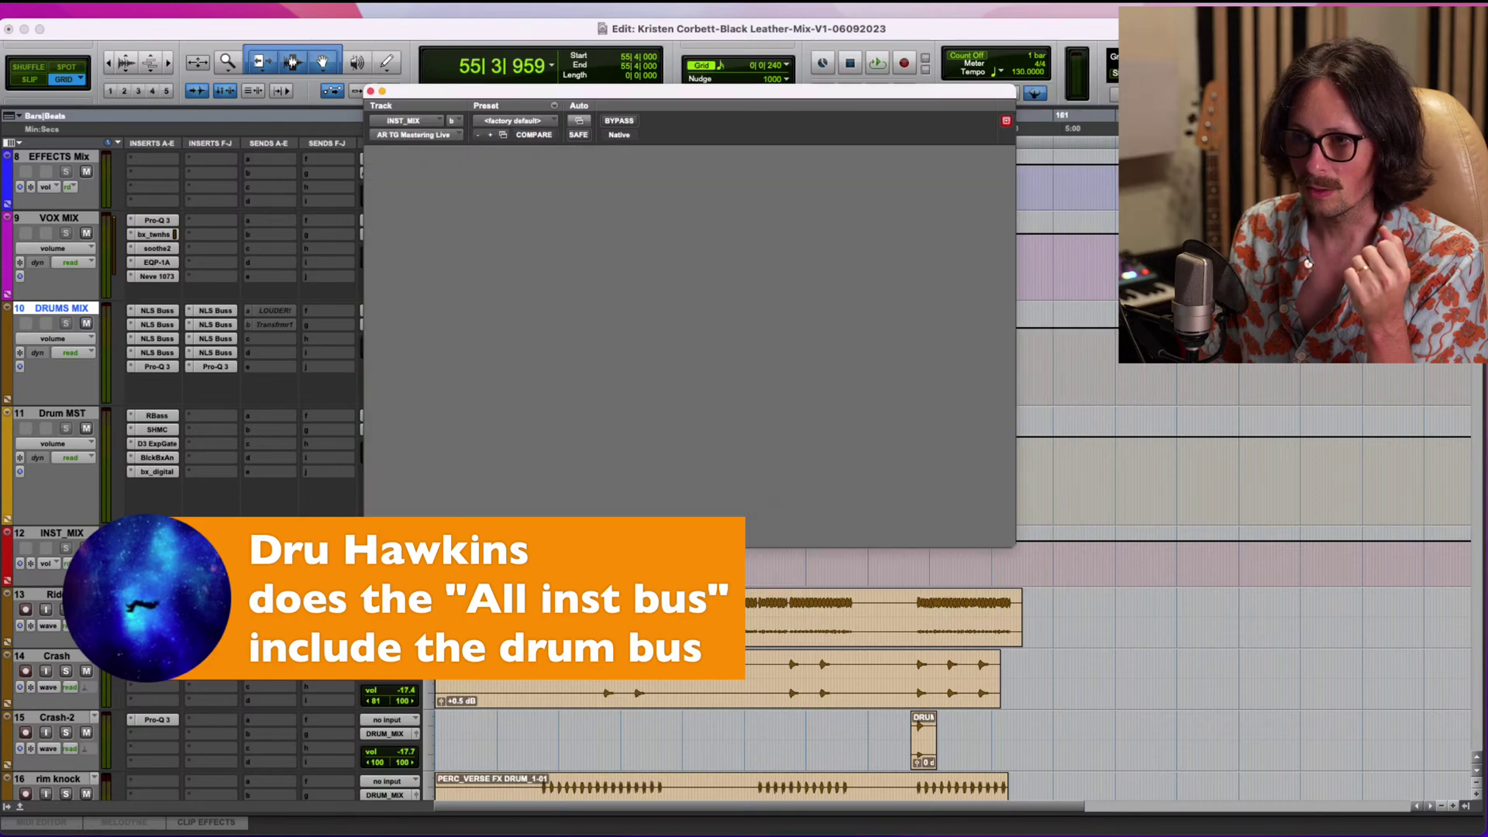
click(156, 536)
click(157, 549)
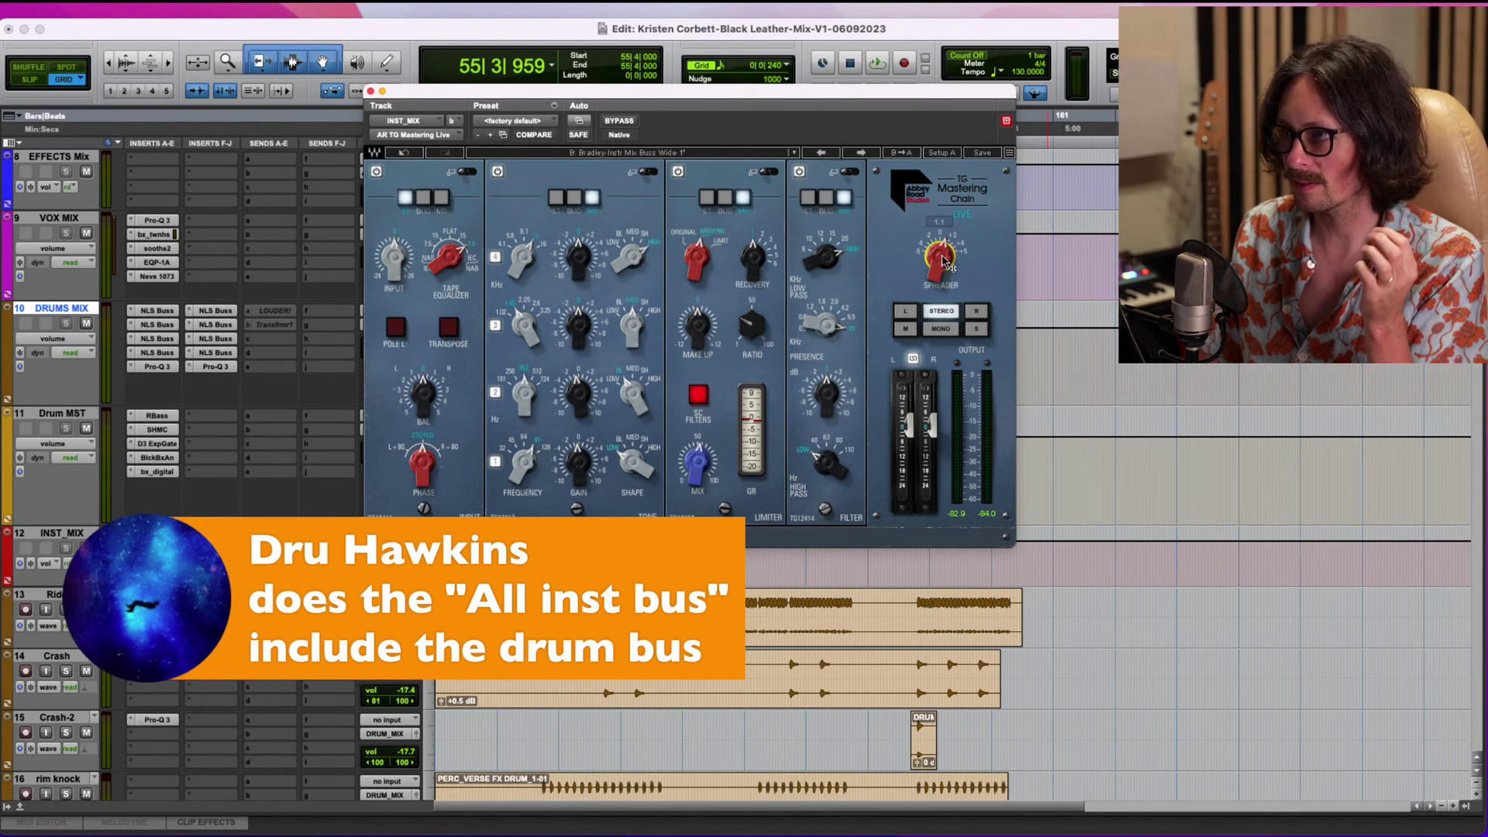
click(156, 563)
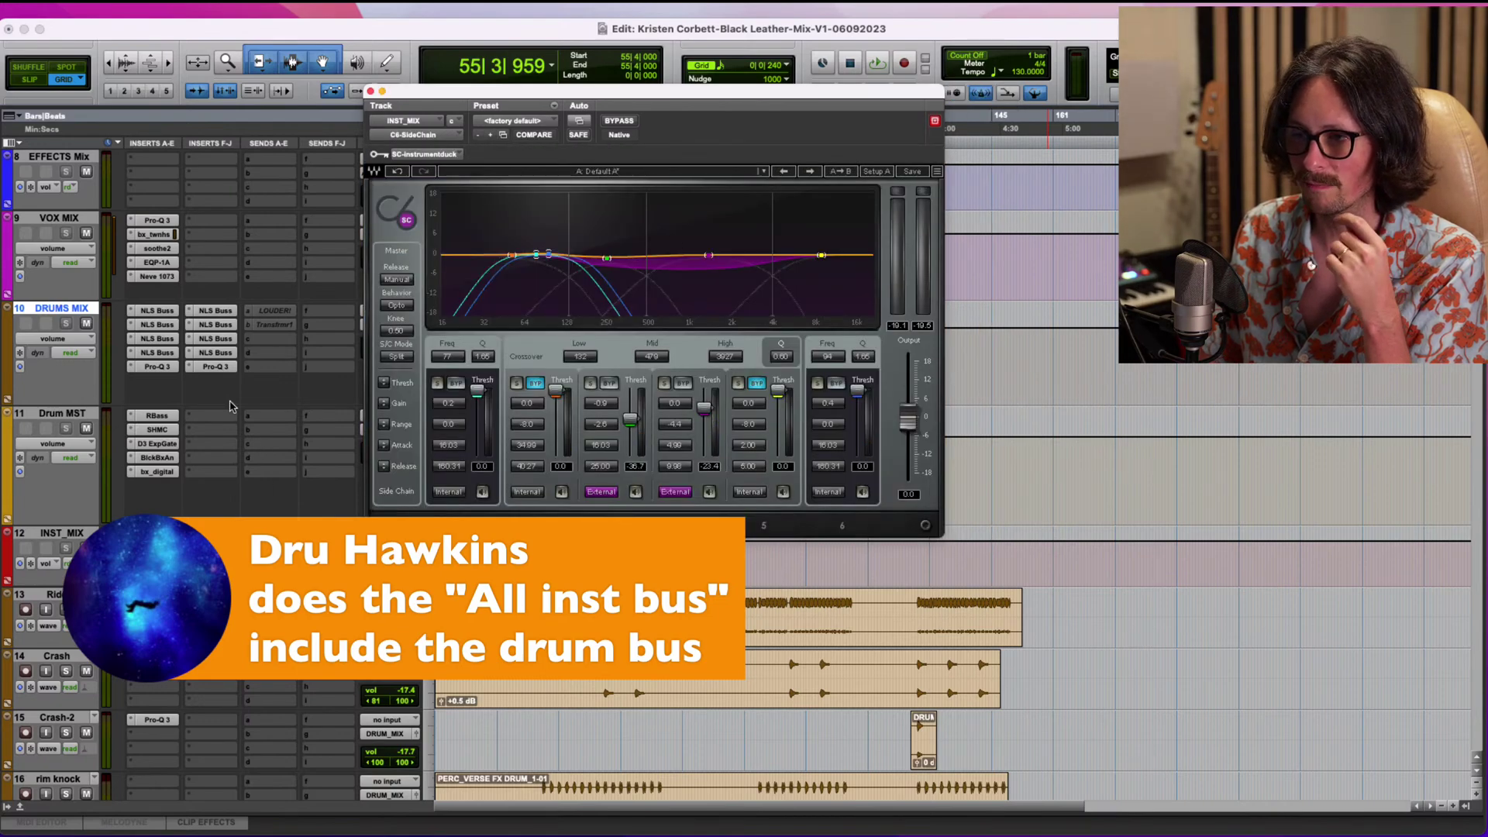
Review the ALL_INST, ALL_DRUM, ALL_VOX and ALL EFFECTS bus tracks, and close the C6-SideChain window.
scroll(204, 366, up, 5)
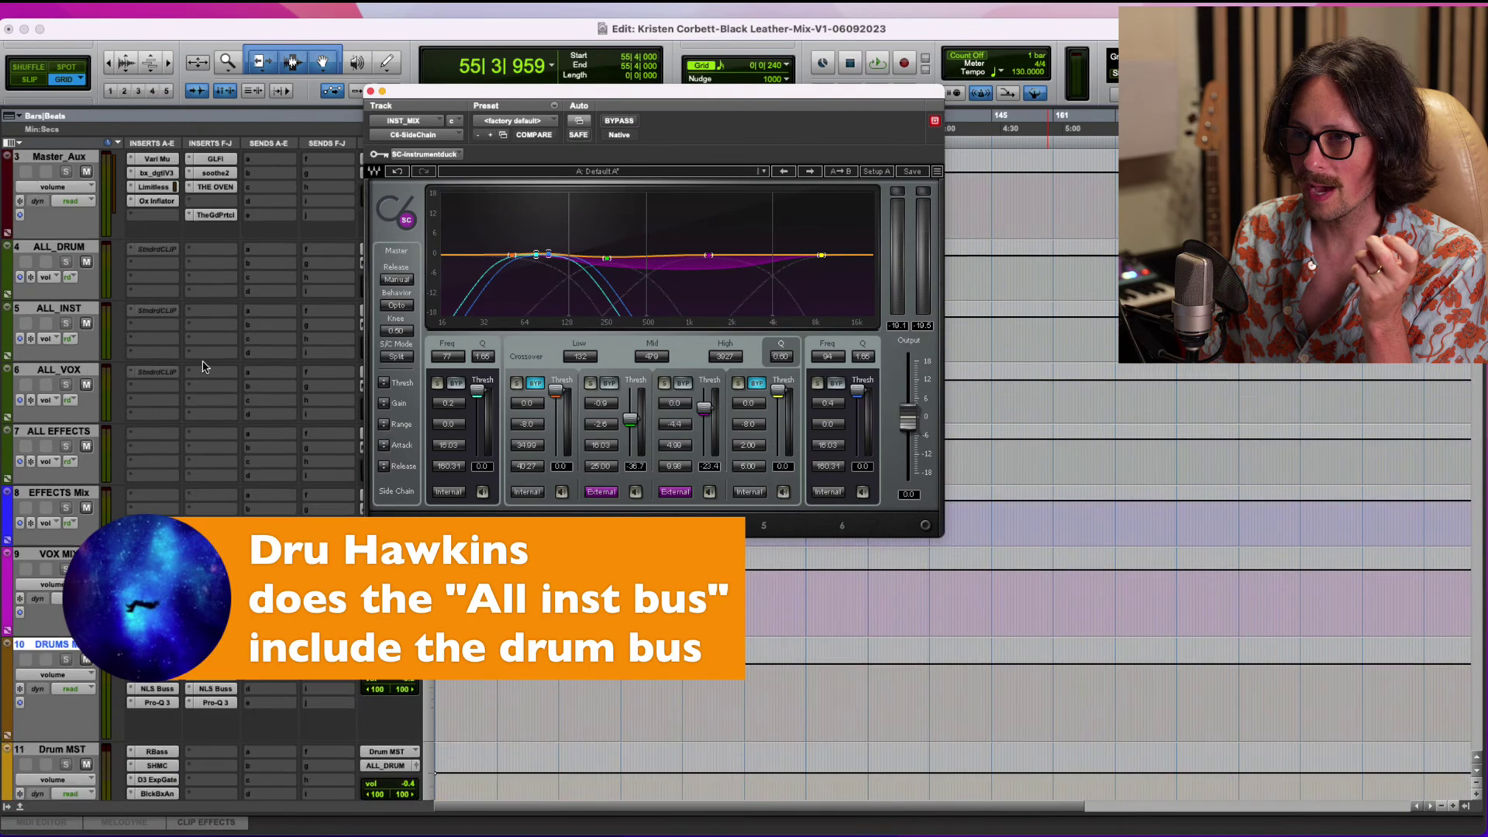
click(59, 310)
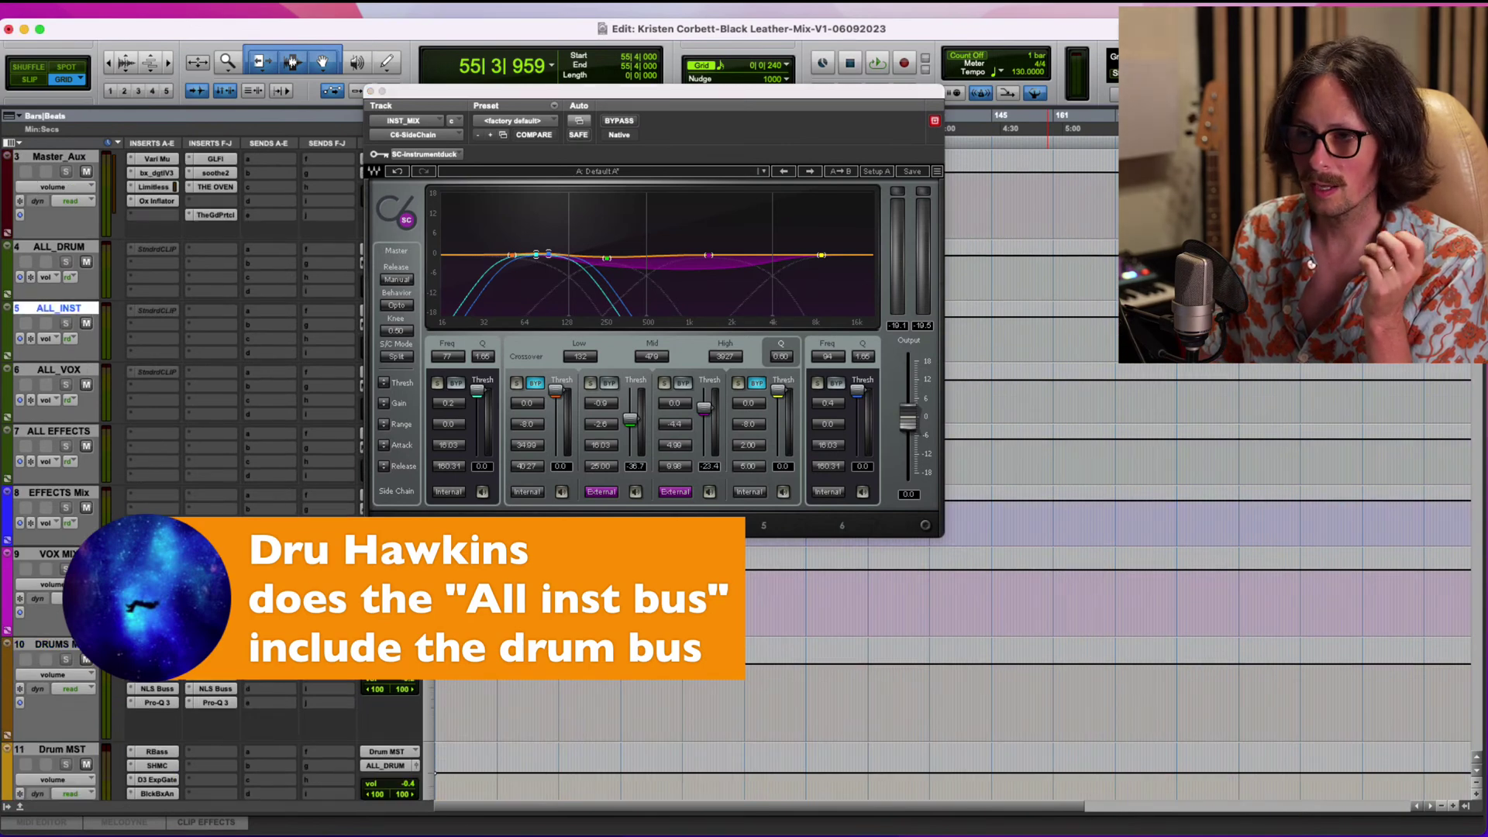
click(54, 247)
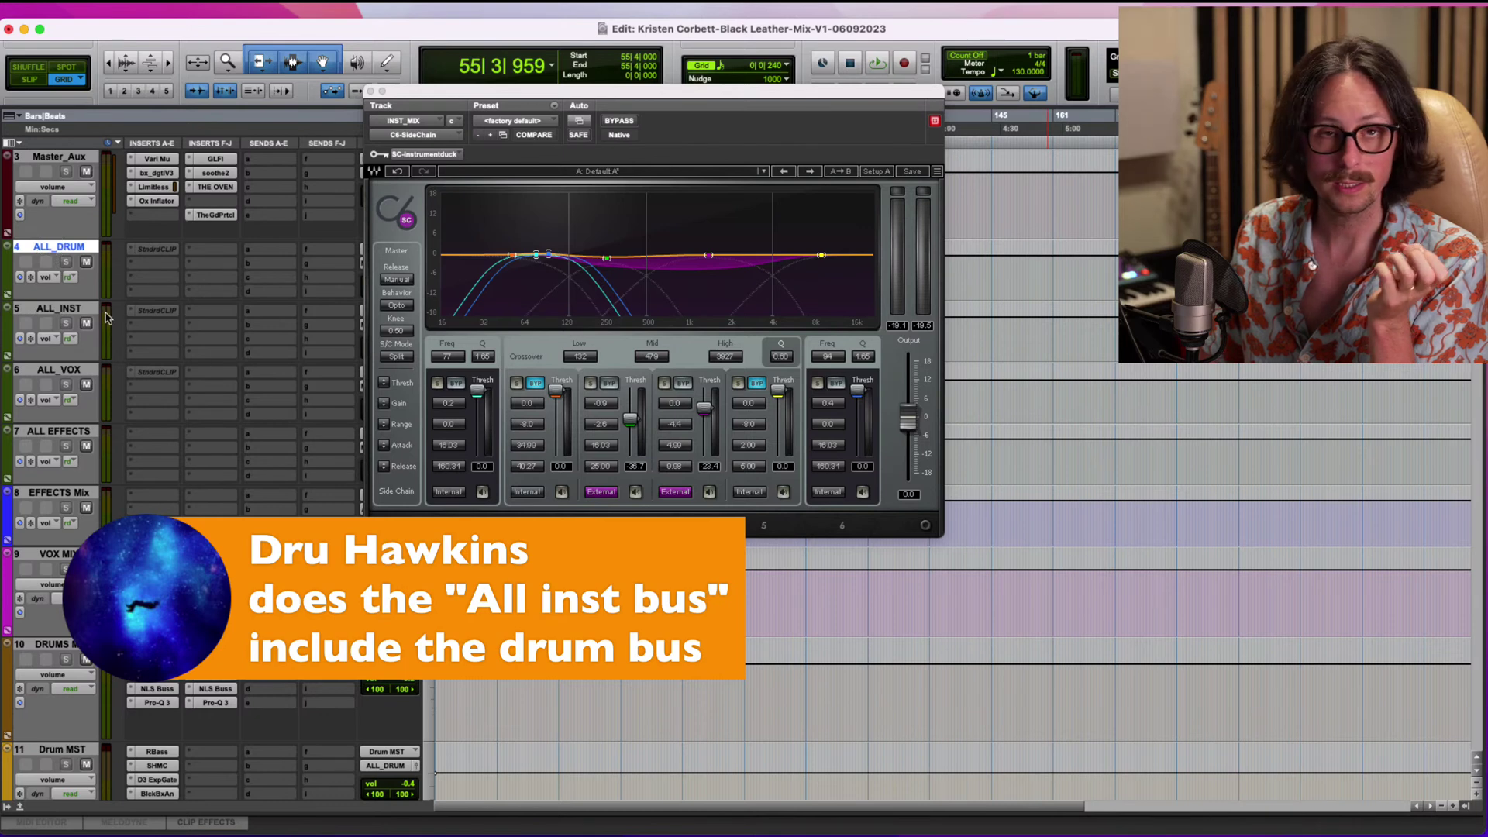
click(55, 370)
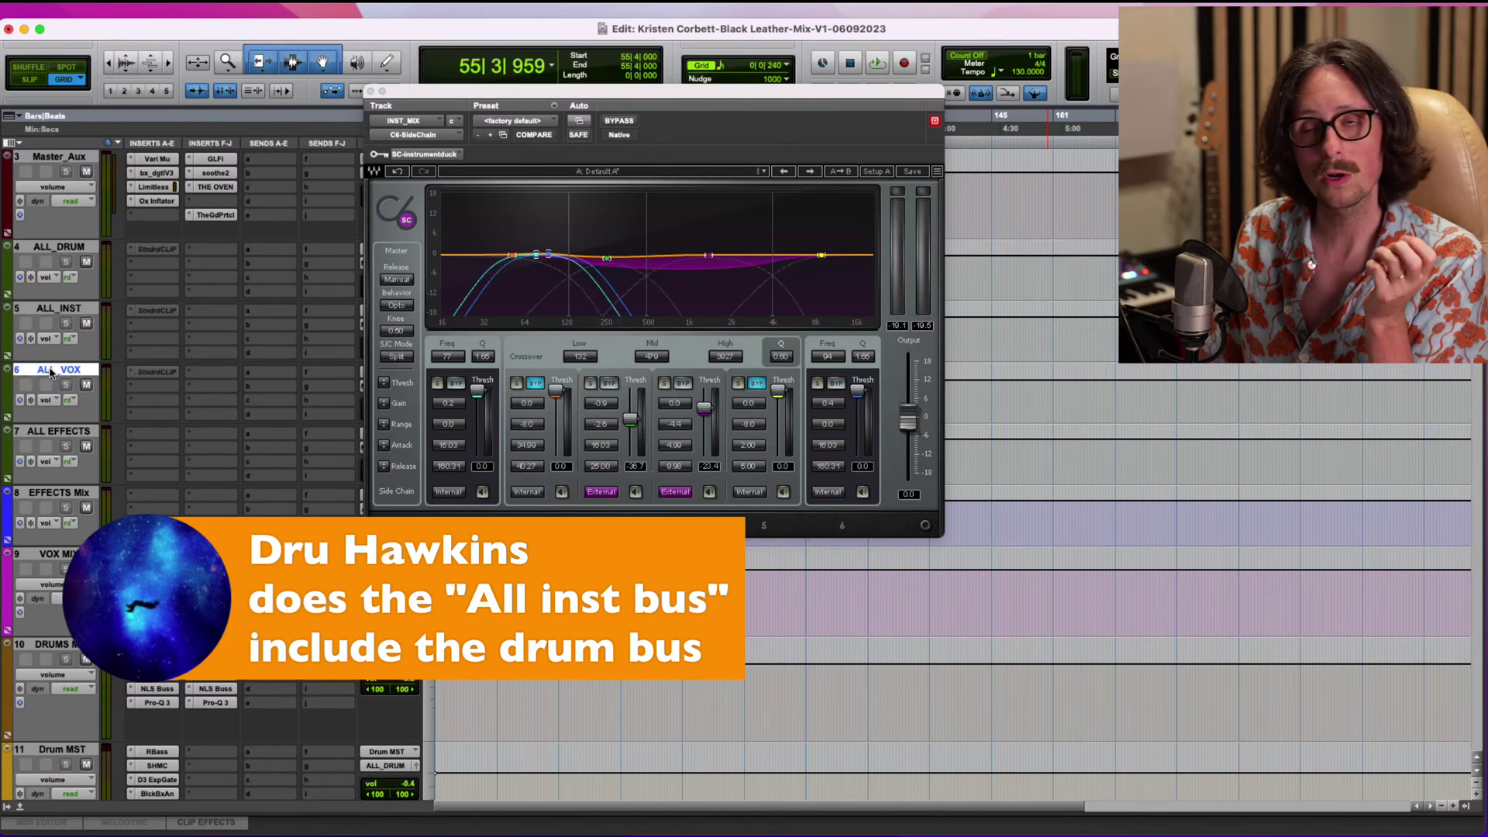
click(73, 438)
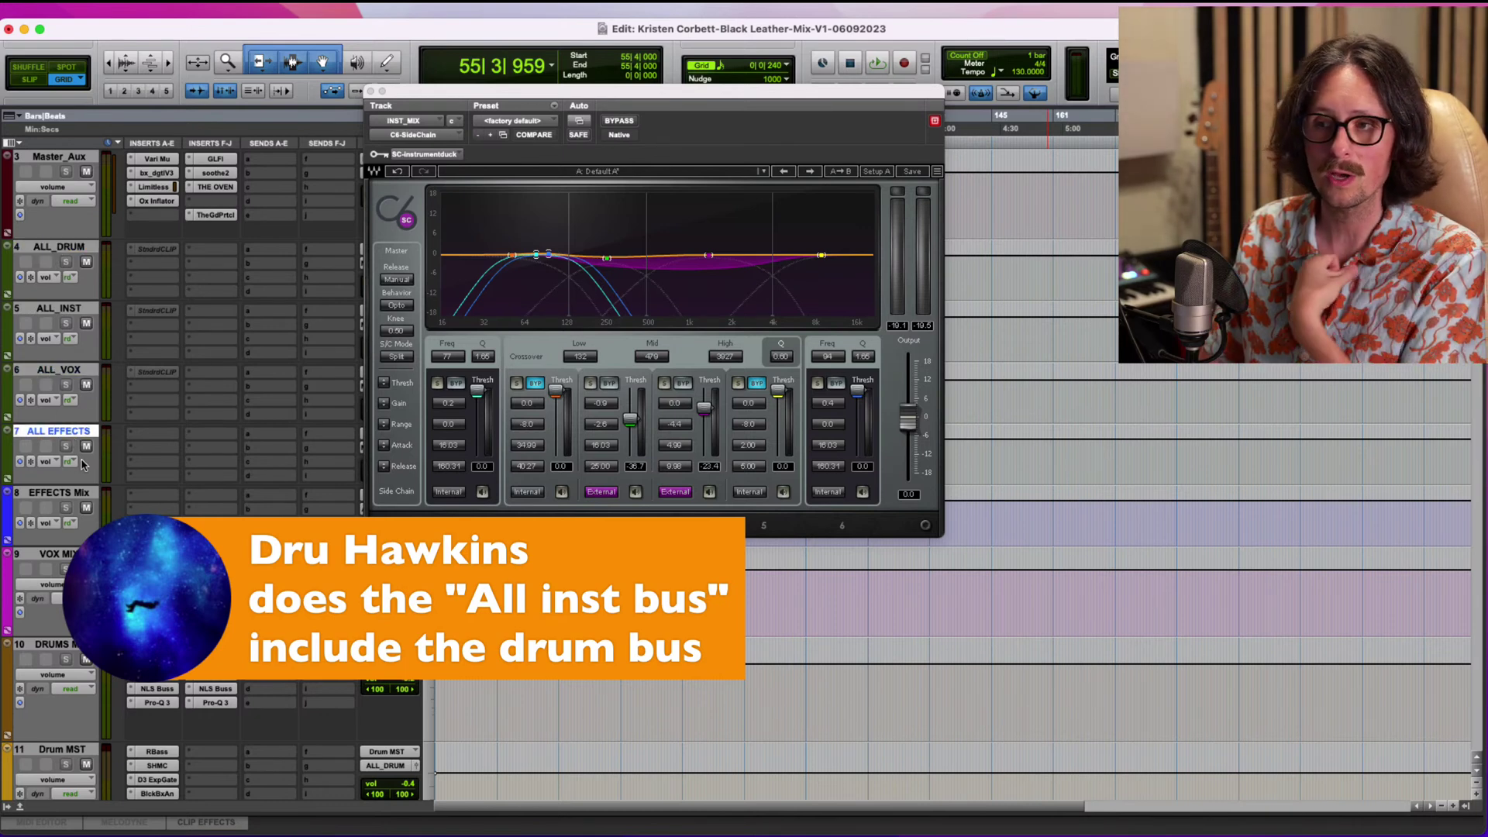
scroll(77, 473, up, 3)
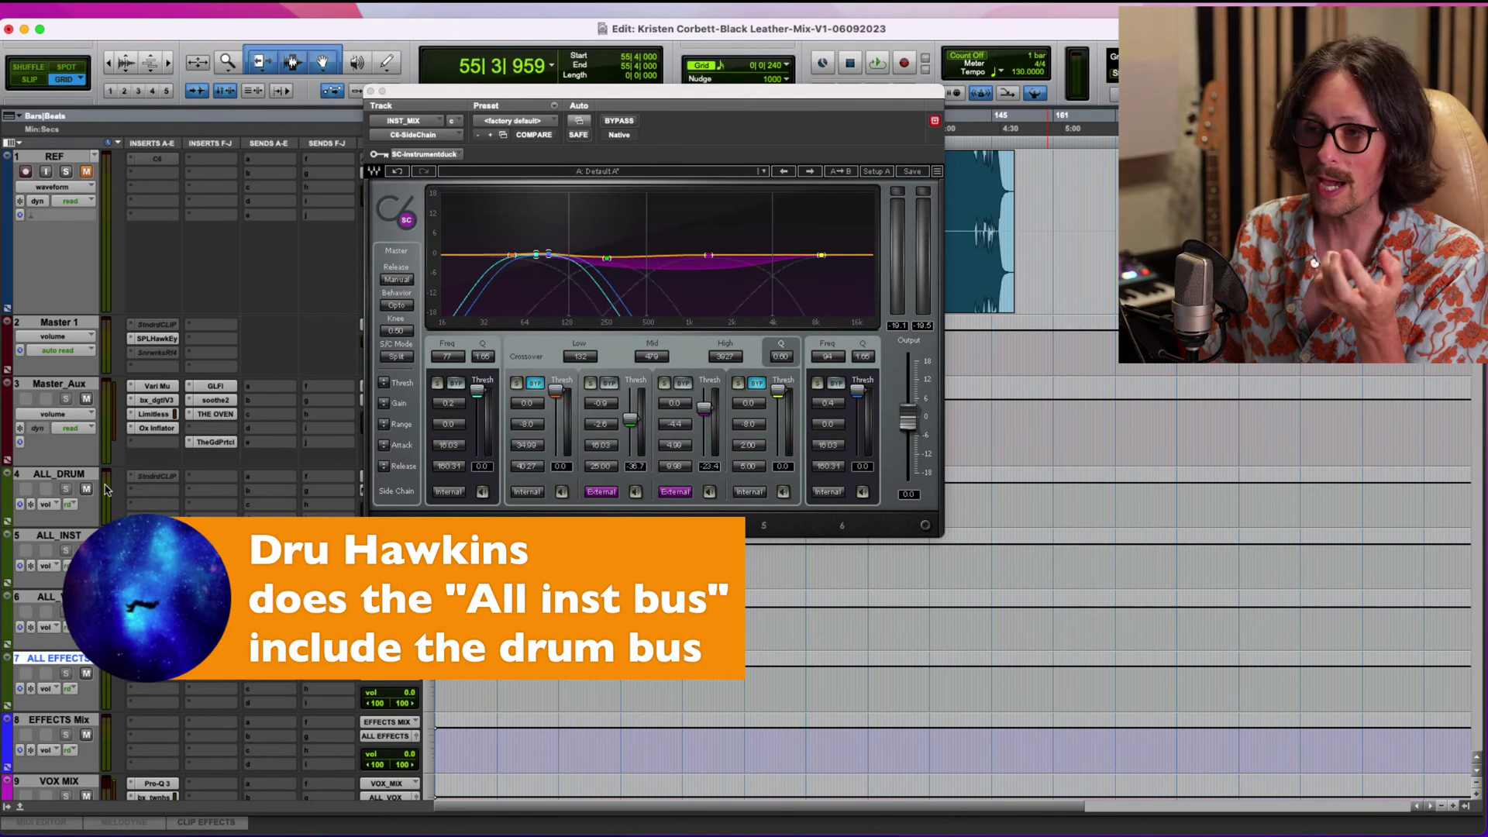
click(370, 91)
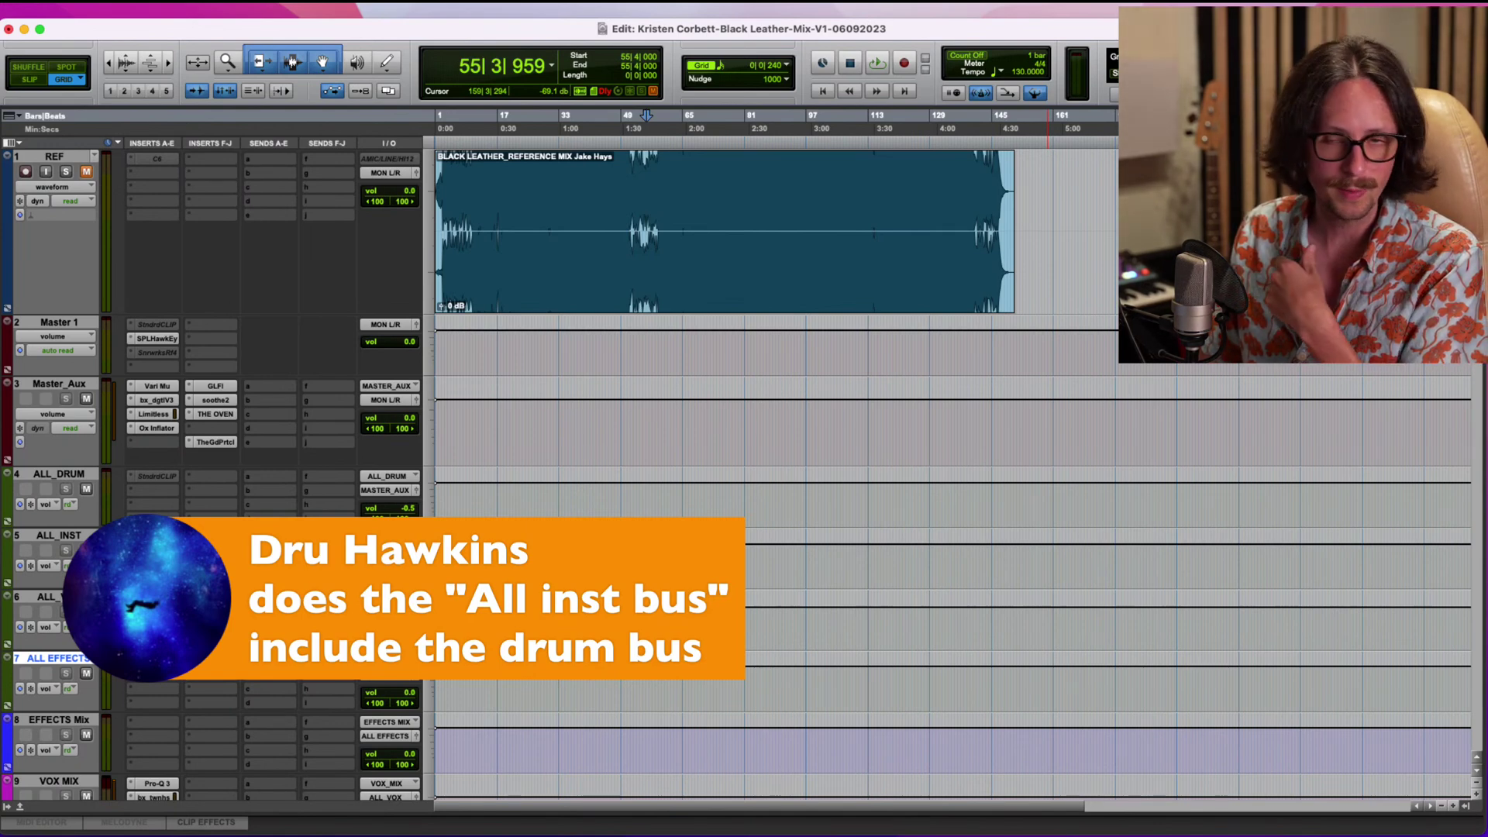
Mute the ALL_DRUM and ALL EFFECTS buses and select the ALL_VOX bus.
click(86, 489)
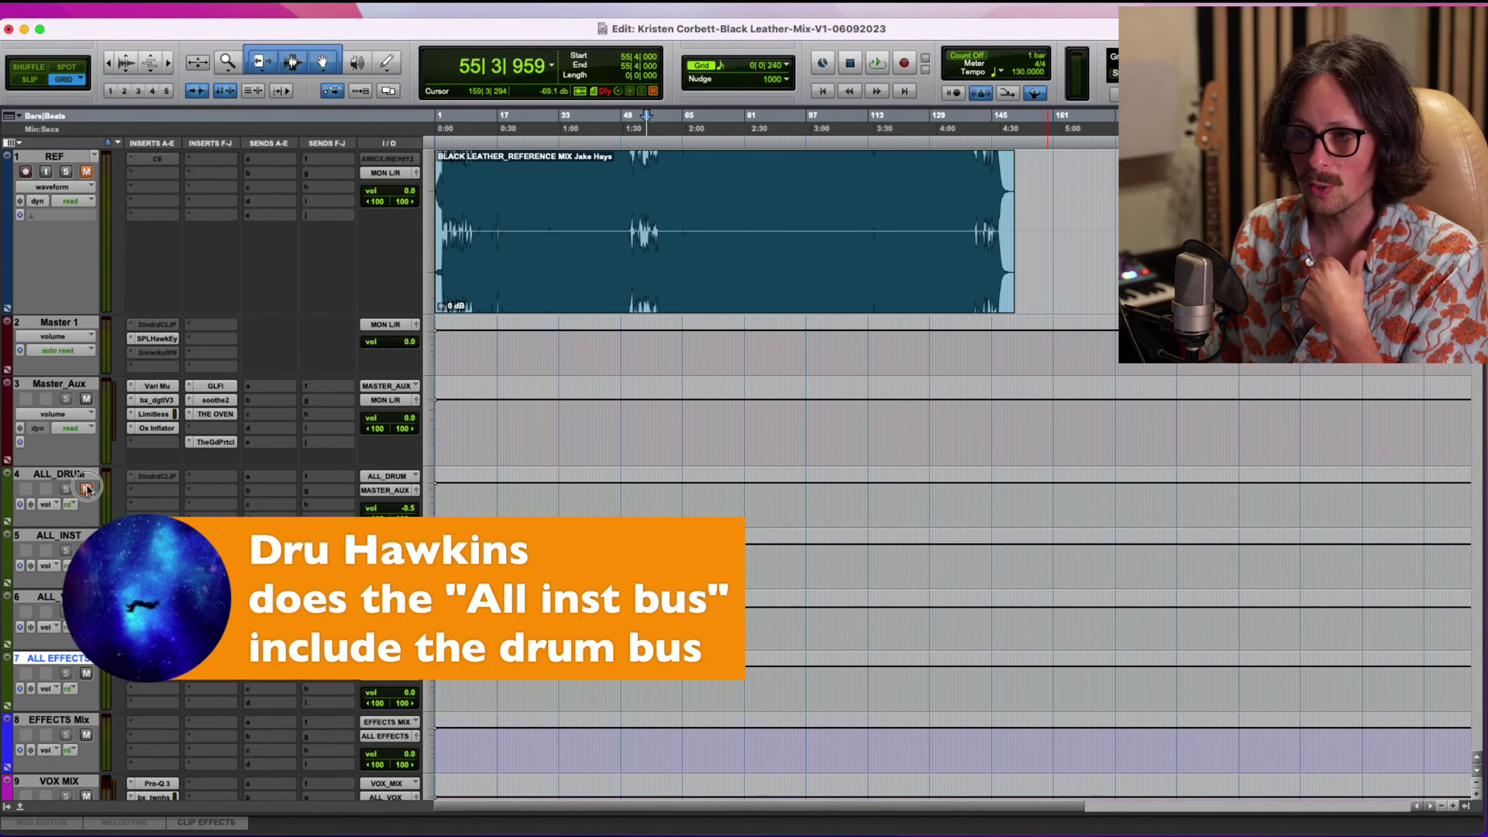
click(86, 673)
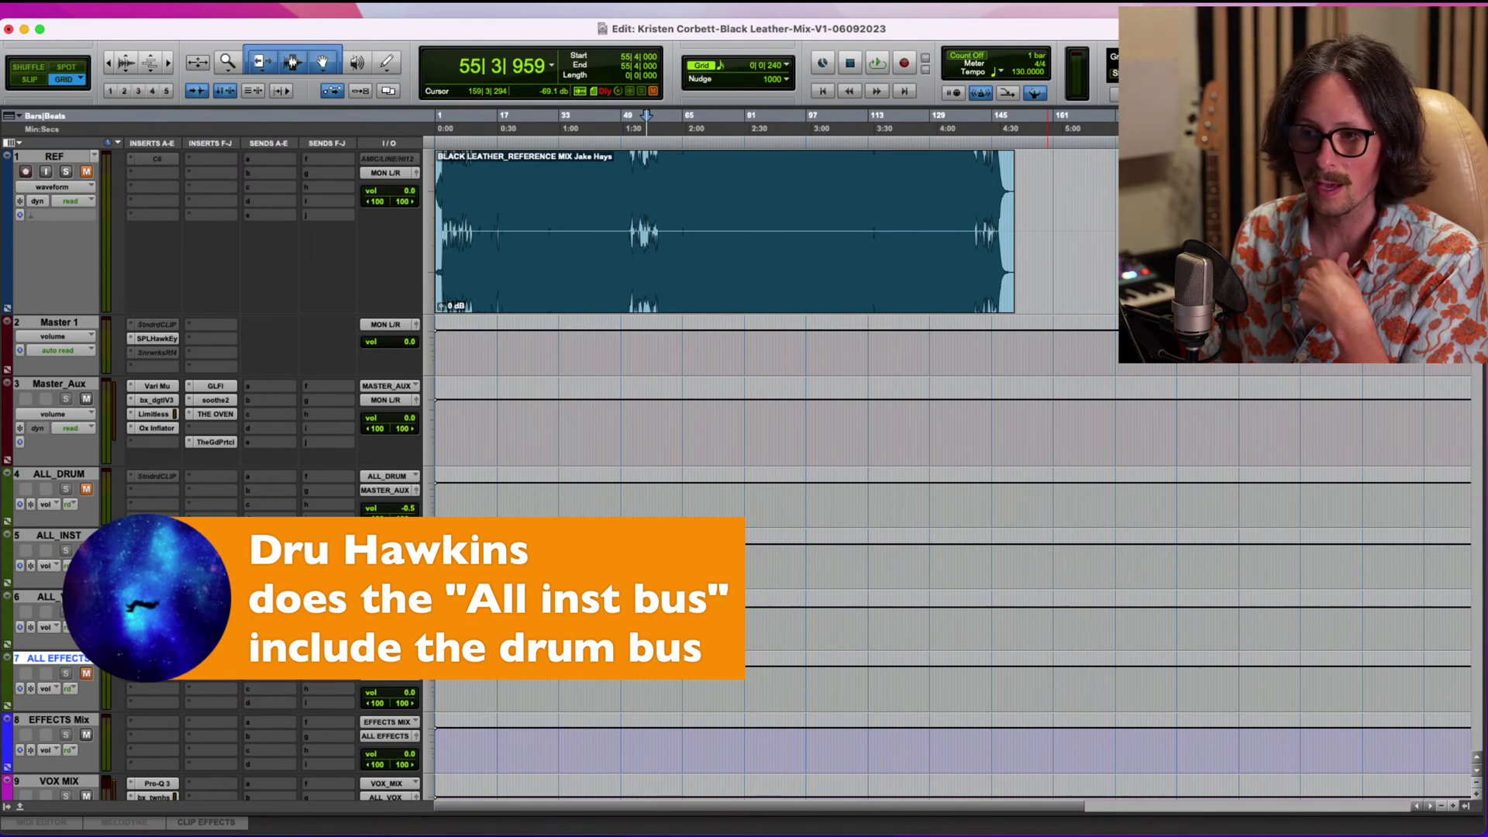
click(47, 597)
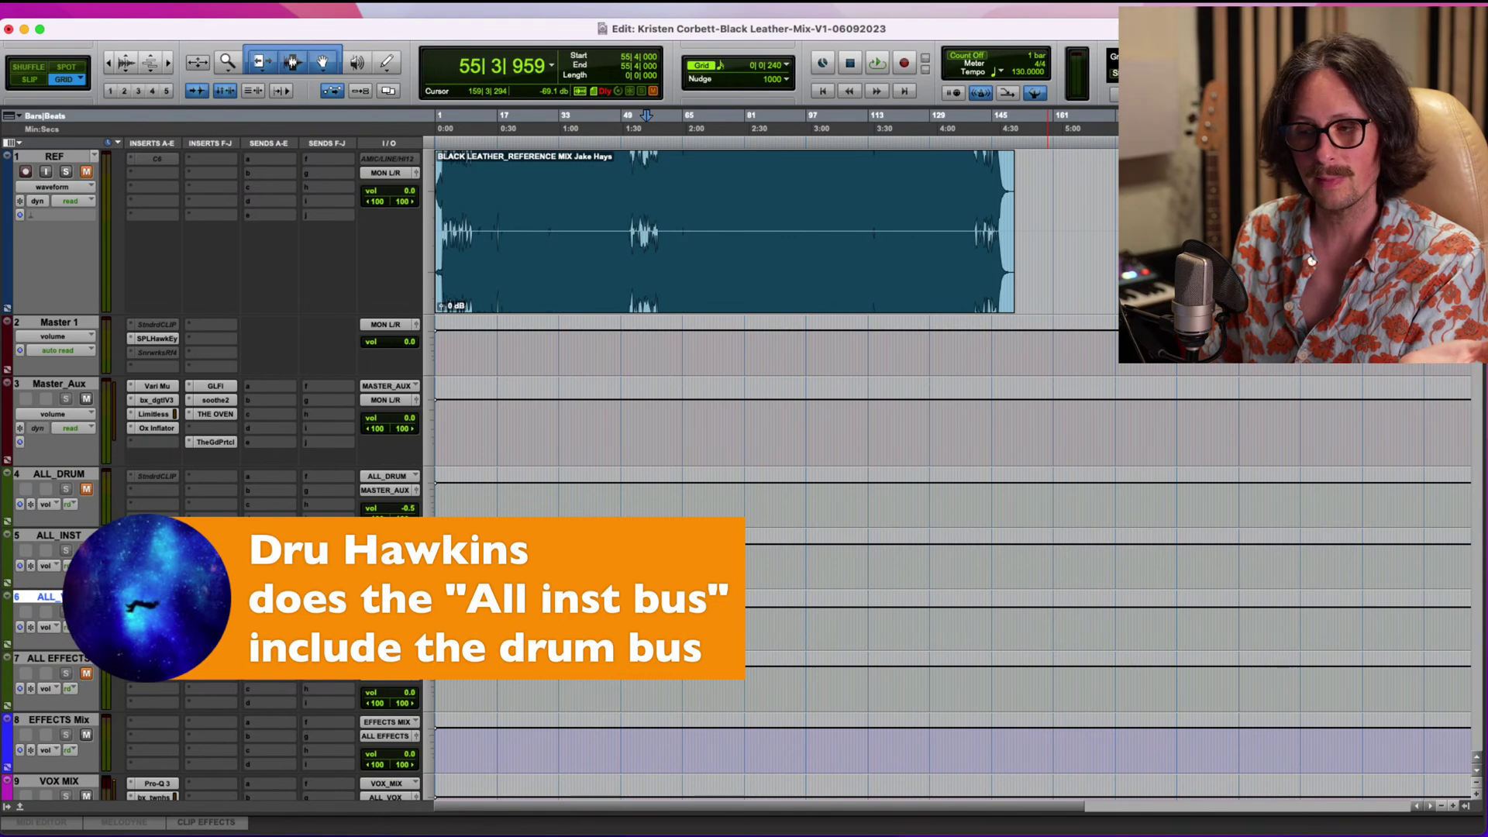